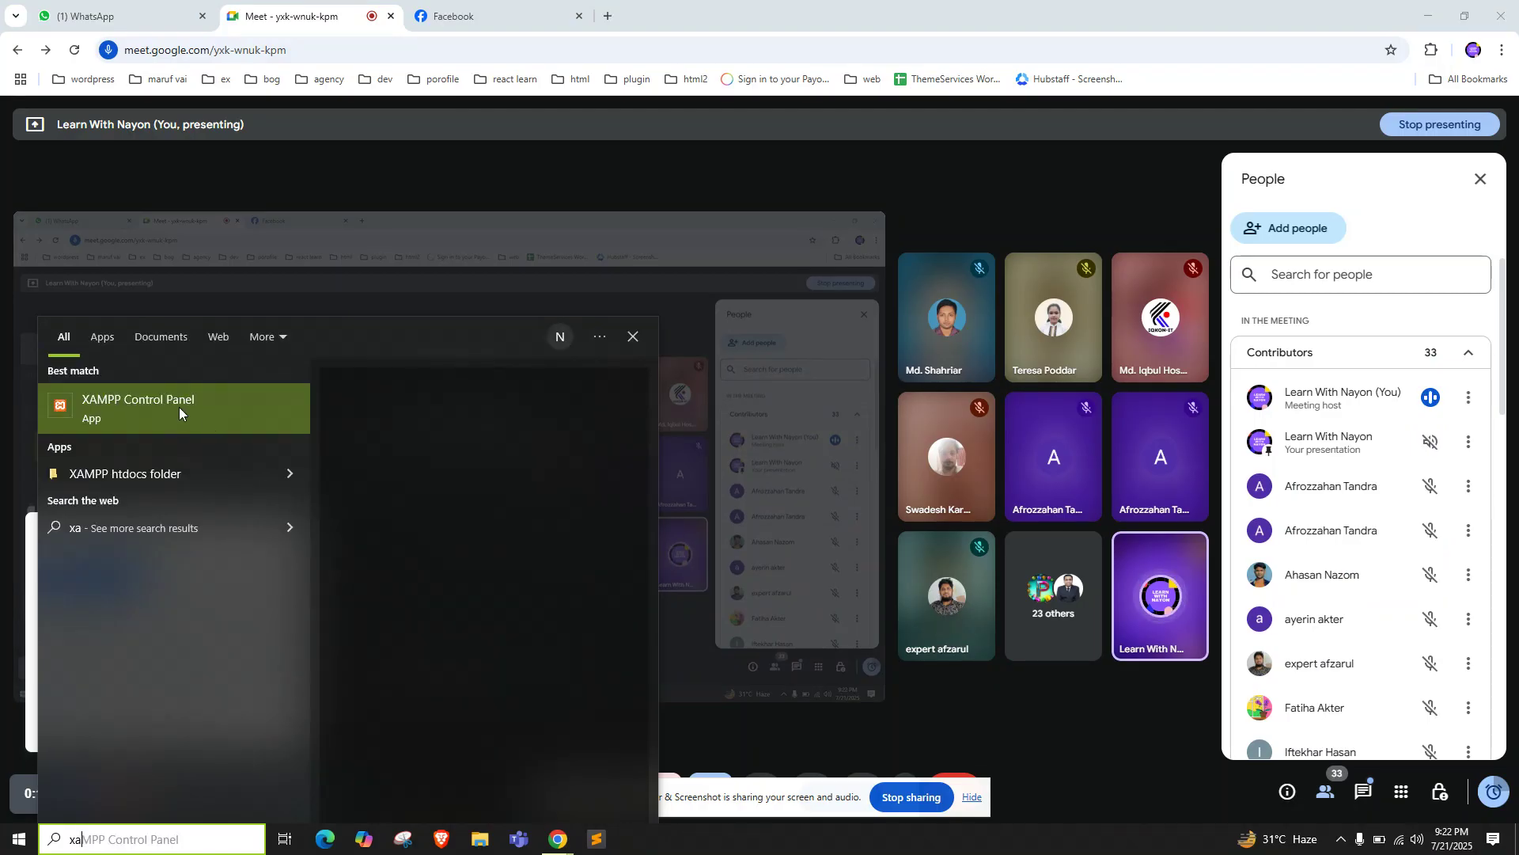
Launch XAMPP Control Panel, start the Apache and MySQL modules, and move the window nearer the middle of the screen
click(192, 399)
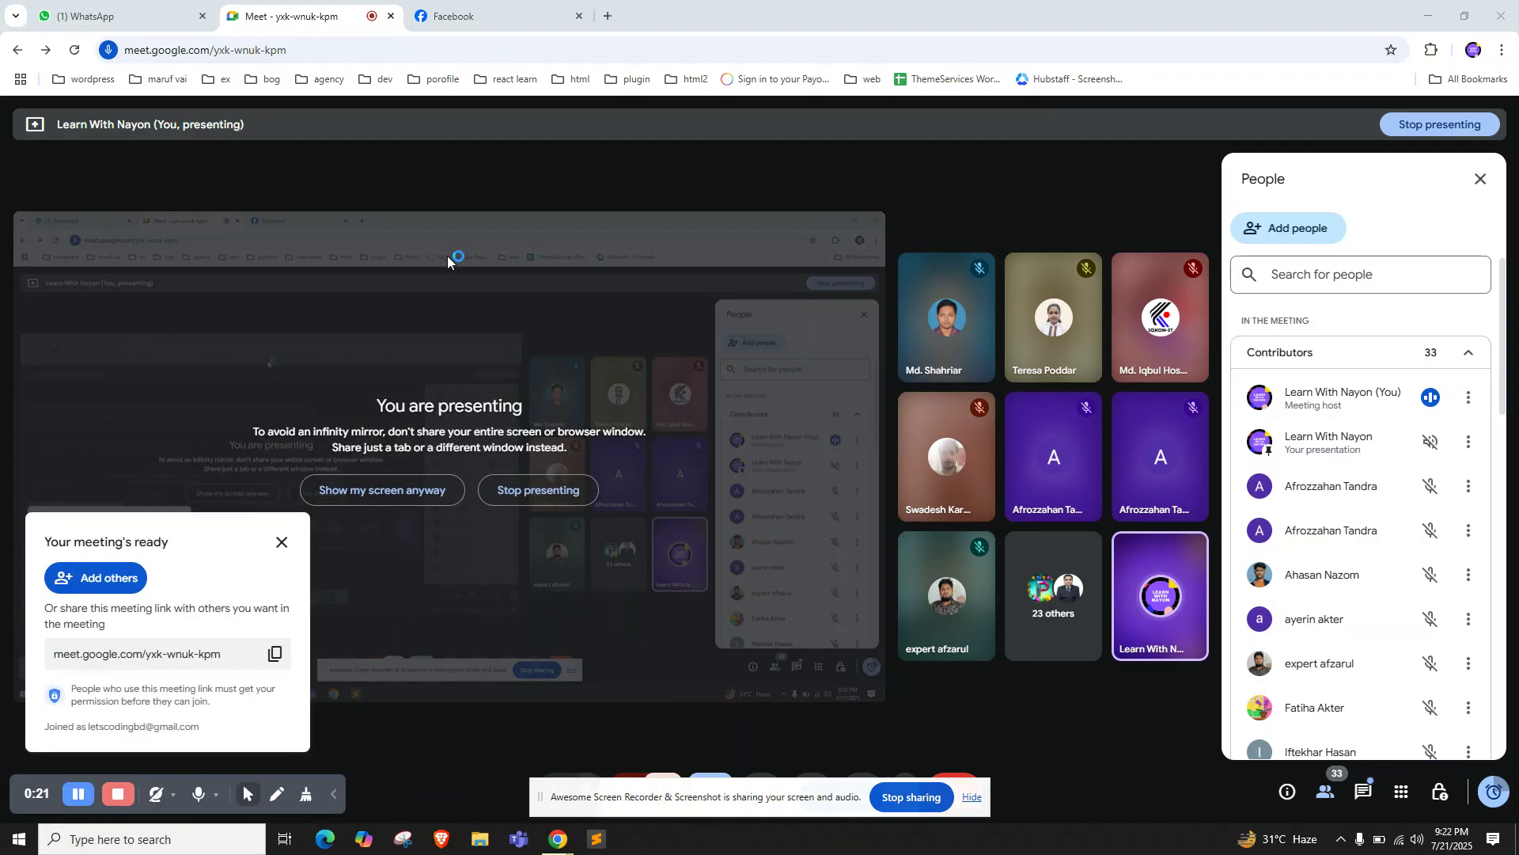
click(274, 89)
click(263, 110)
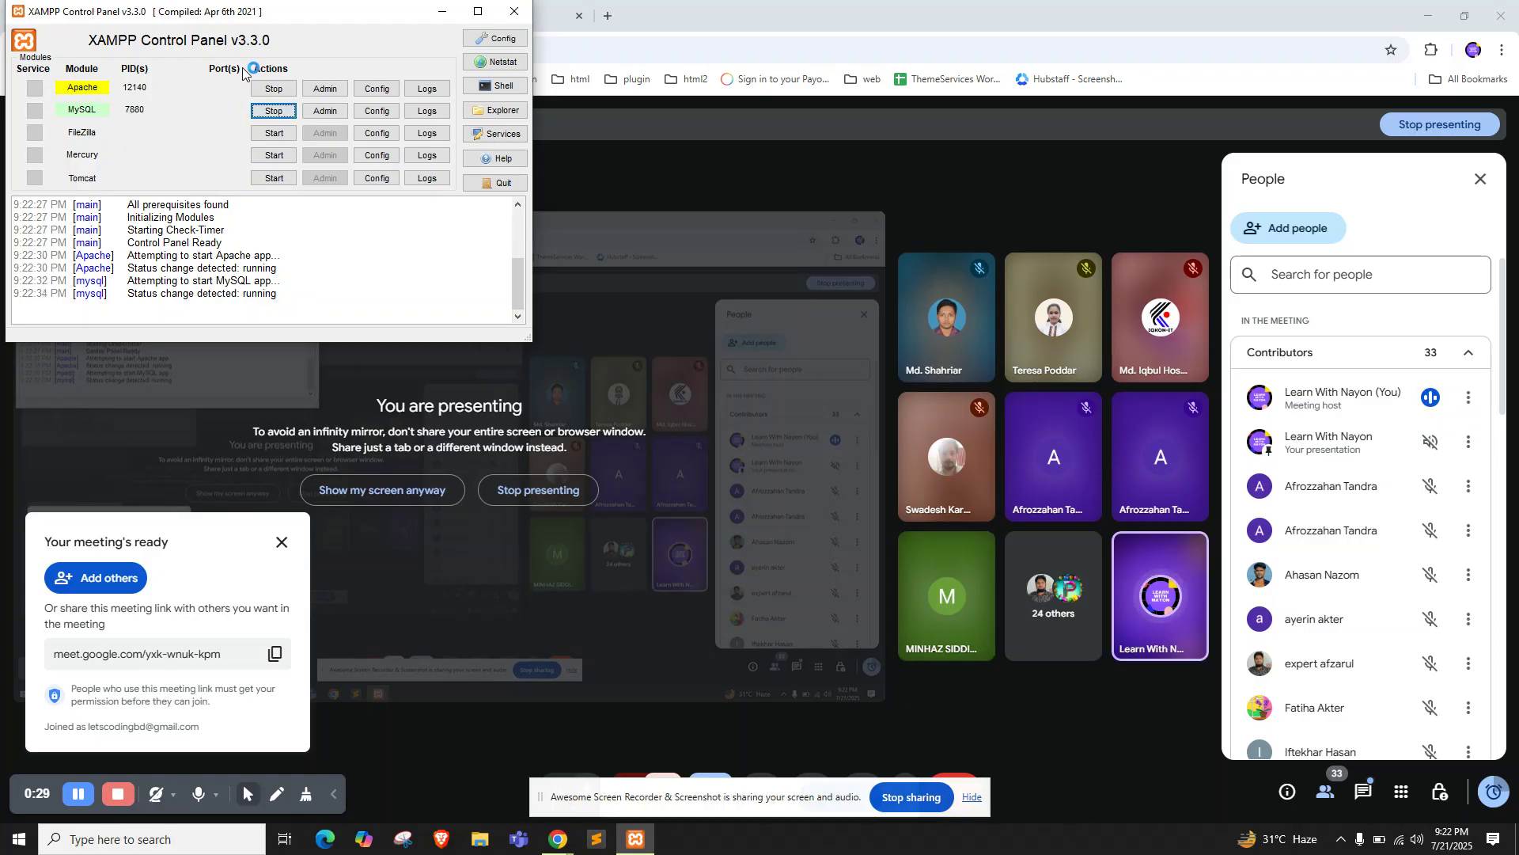
drag(274, 16, 485, 138)
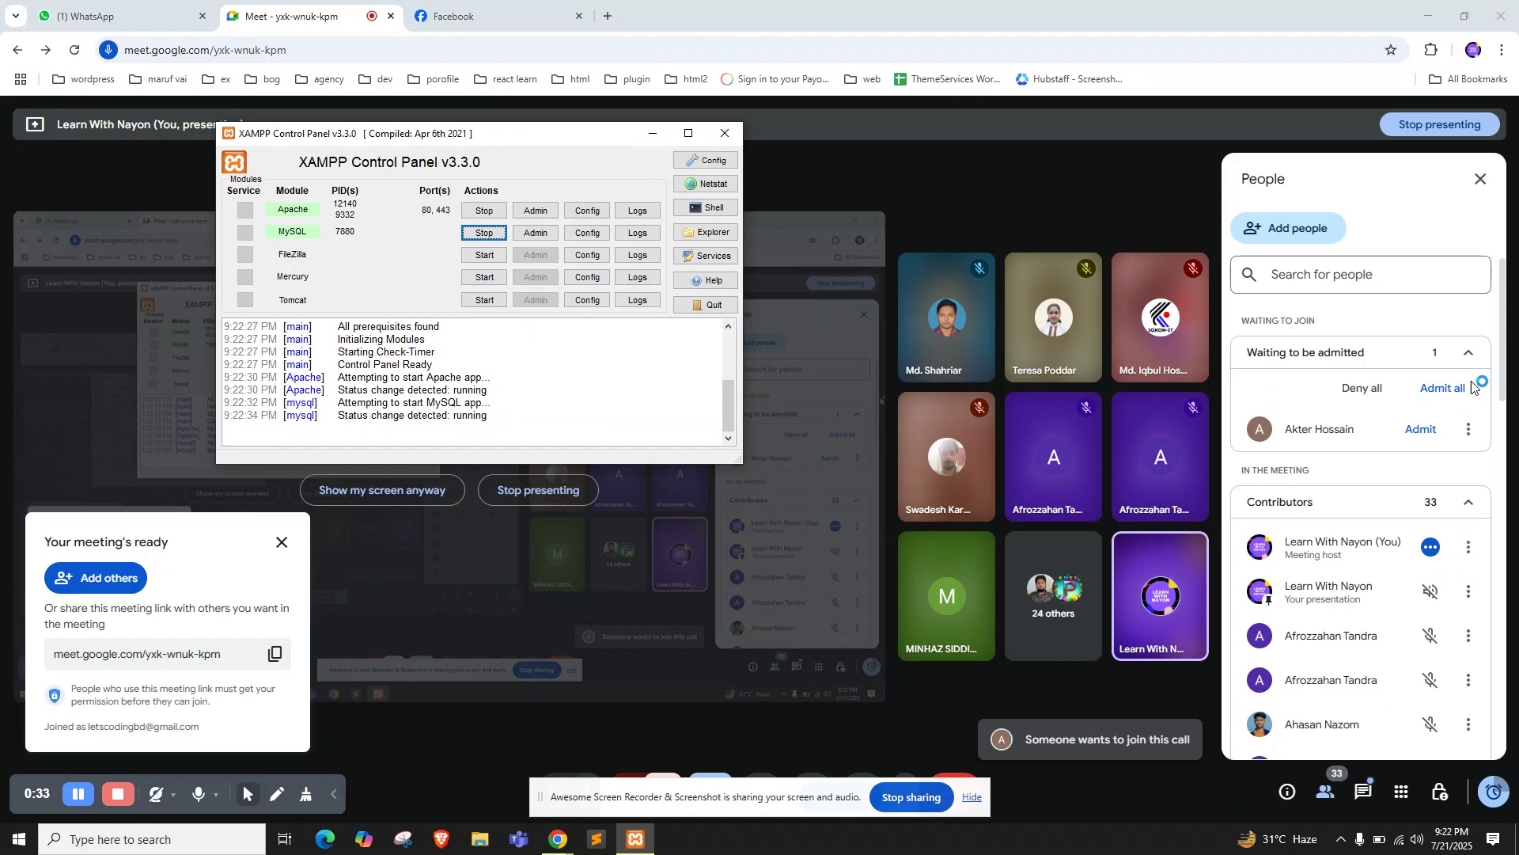
Minimize the XAMPP window and admit the waiting participant to the Google Meet call
click(653, 134)
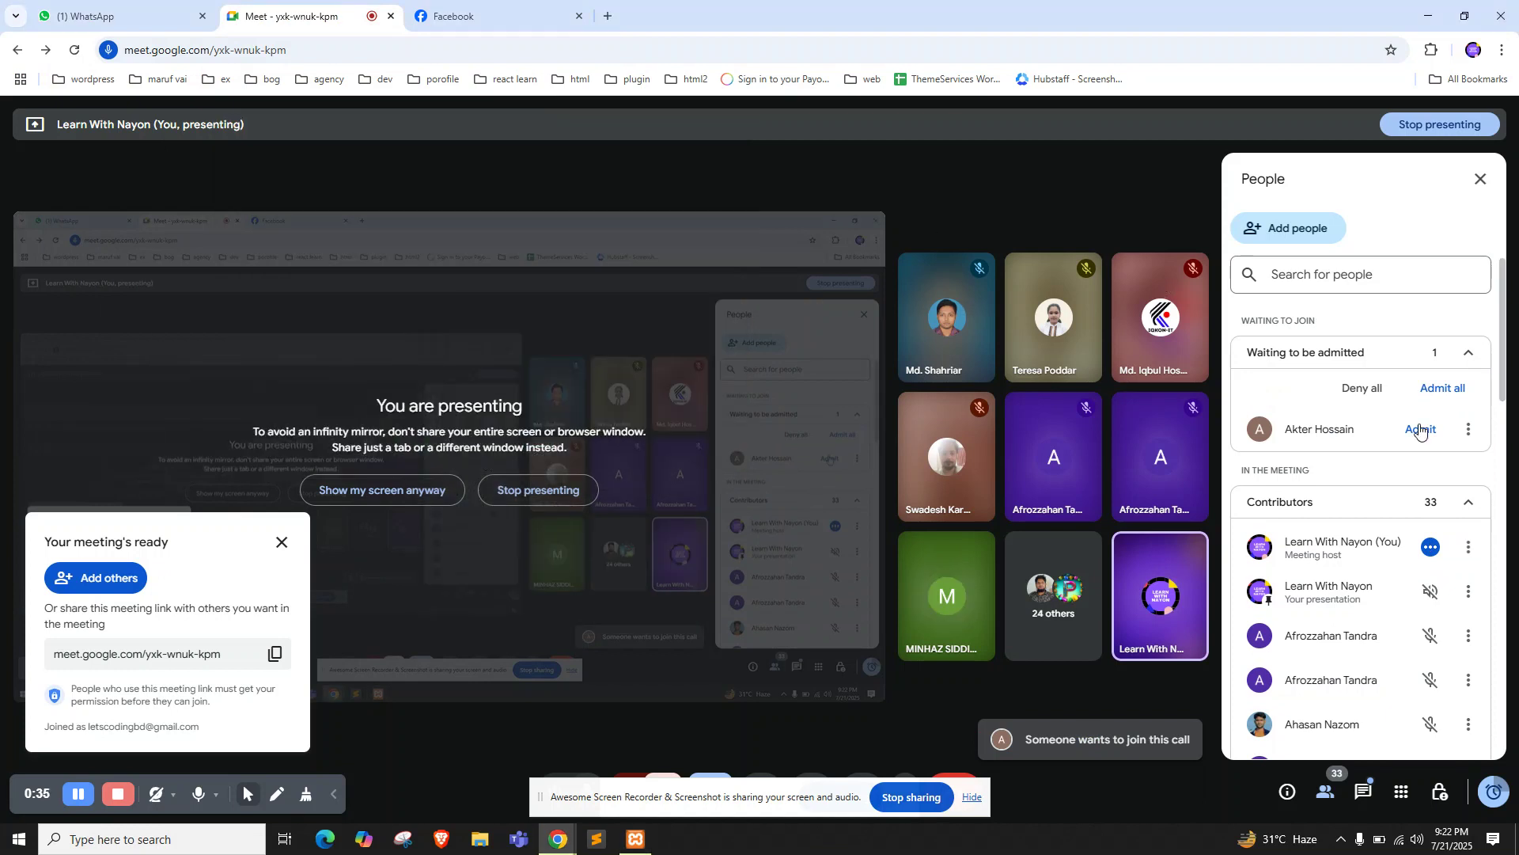
click(1421, 429)
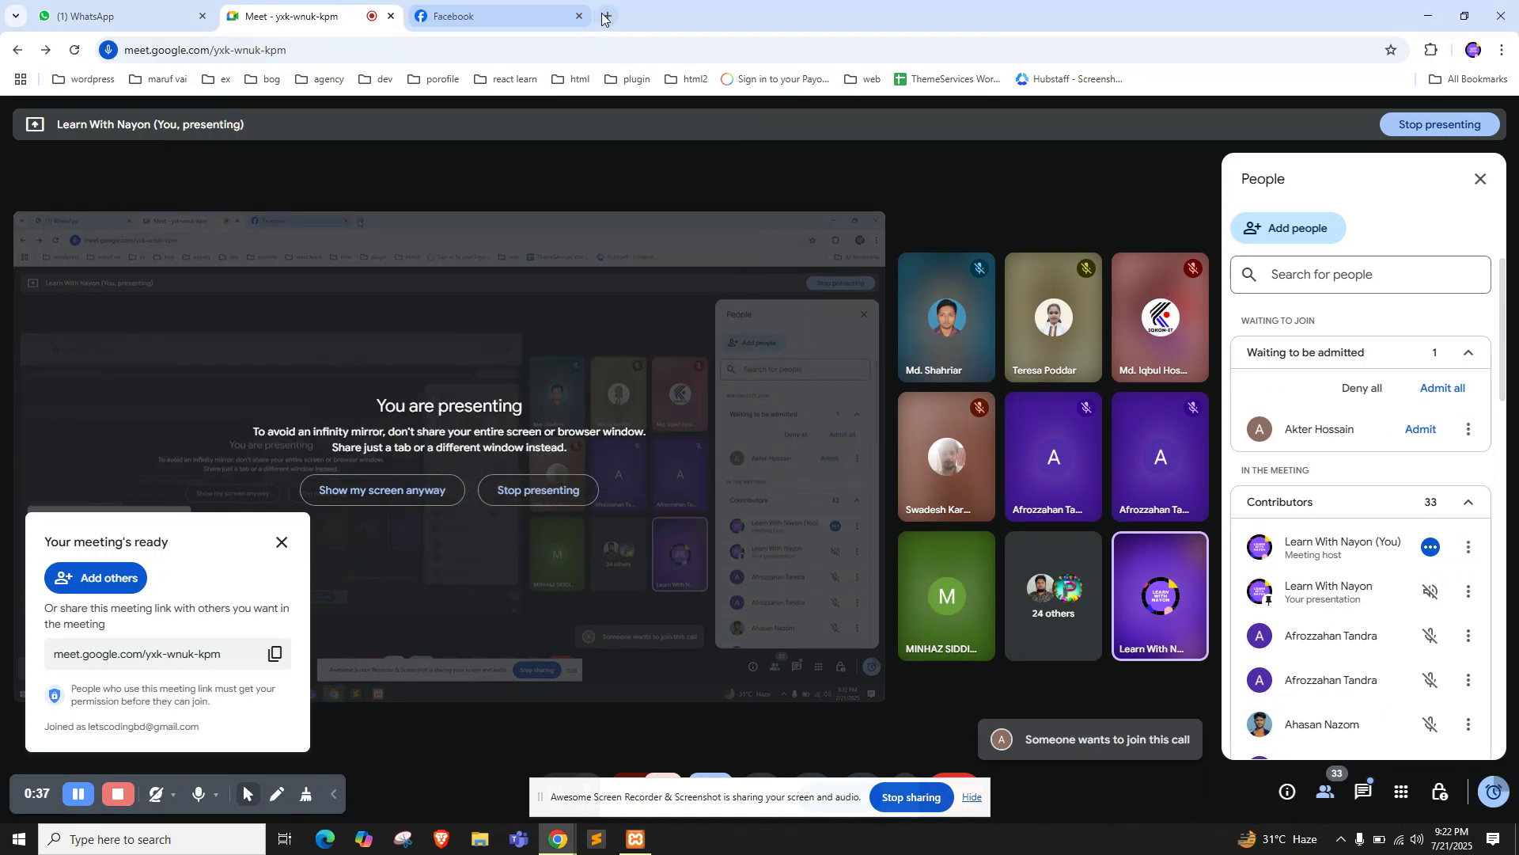
Load localhost/wordpress in a new browser tab and place that tab directly after the Meet tab
click(607, 12)
text(localhost:5173)
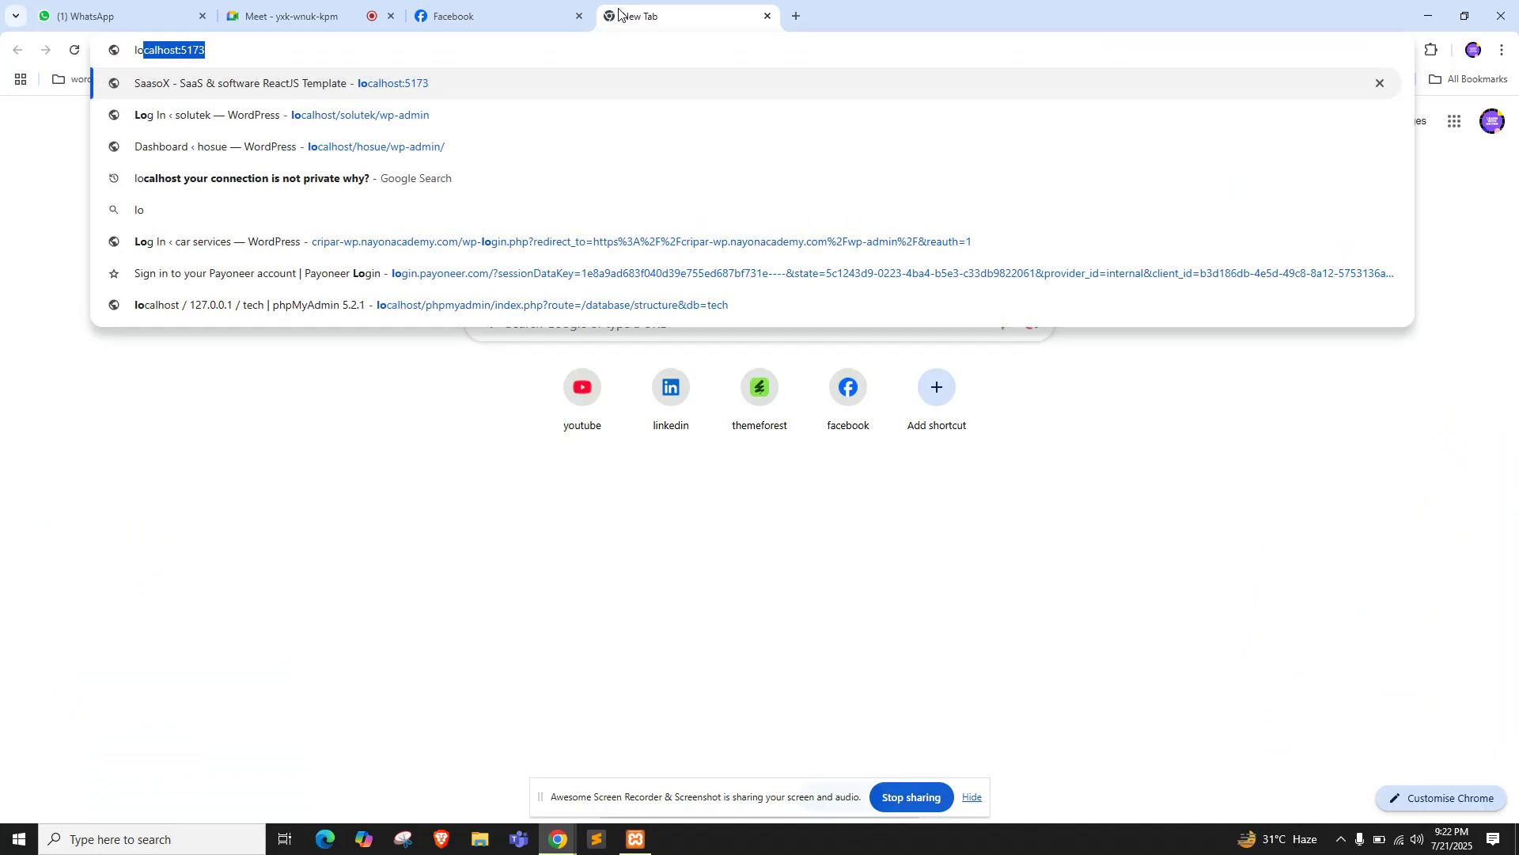
key(BackSpace)
key(BackSpace)
key(BackSpace)
key(BackSpace)
key(BackSpace)
key(BackSpace)
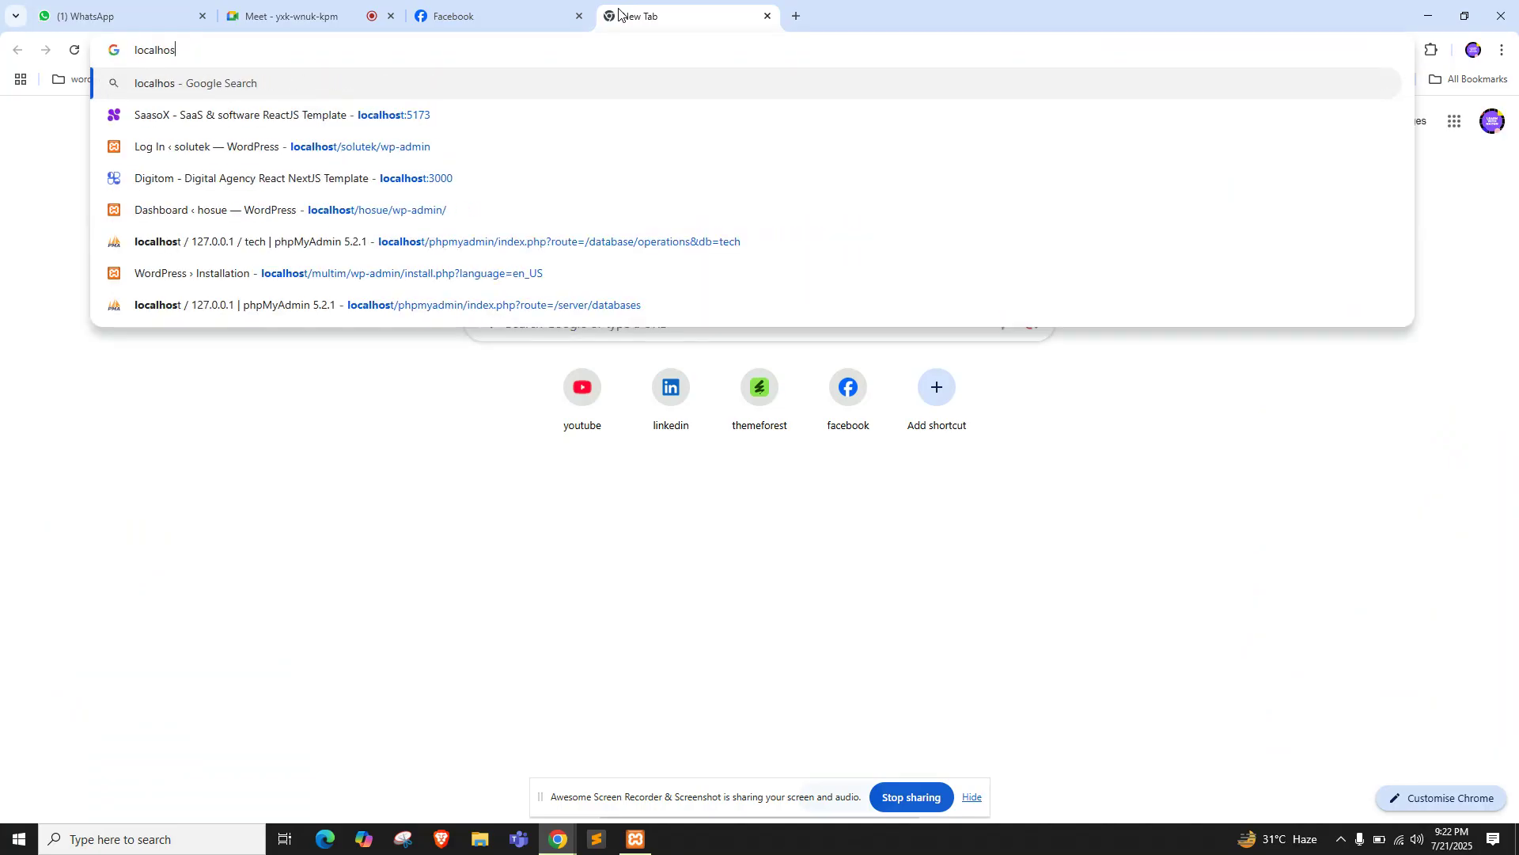
text(t/w)
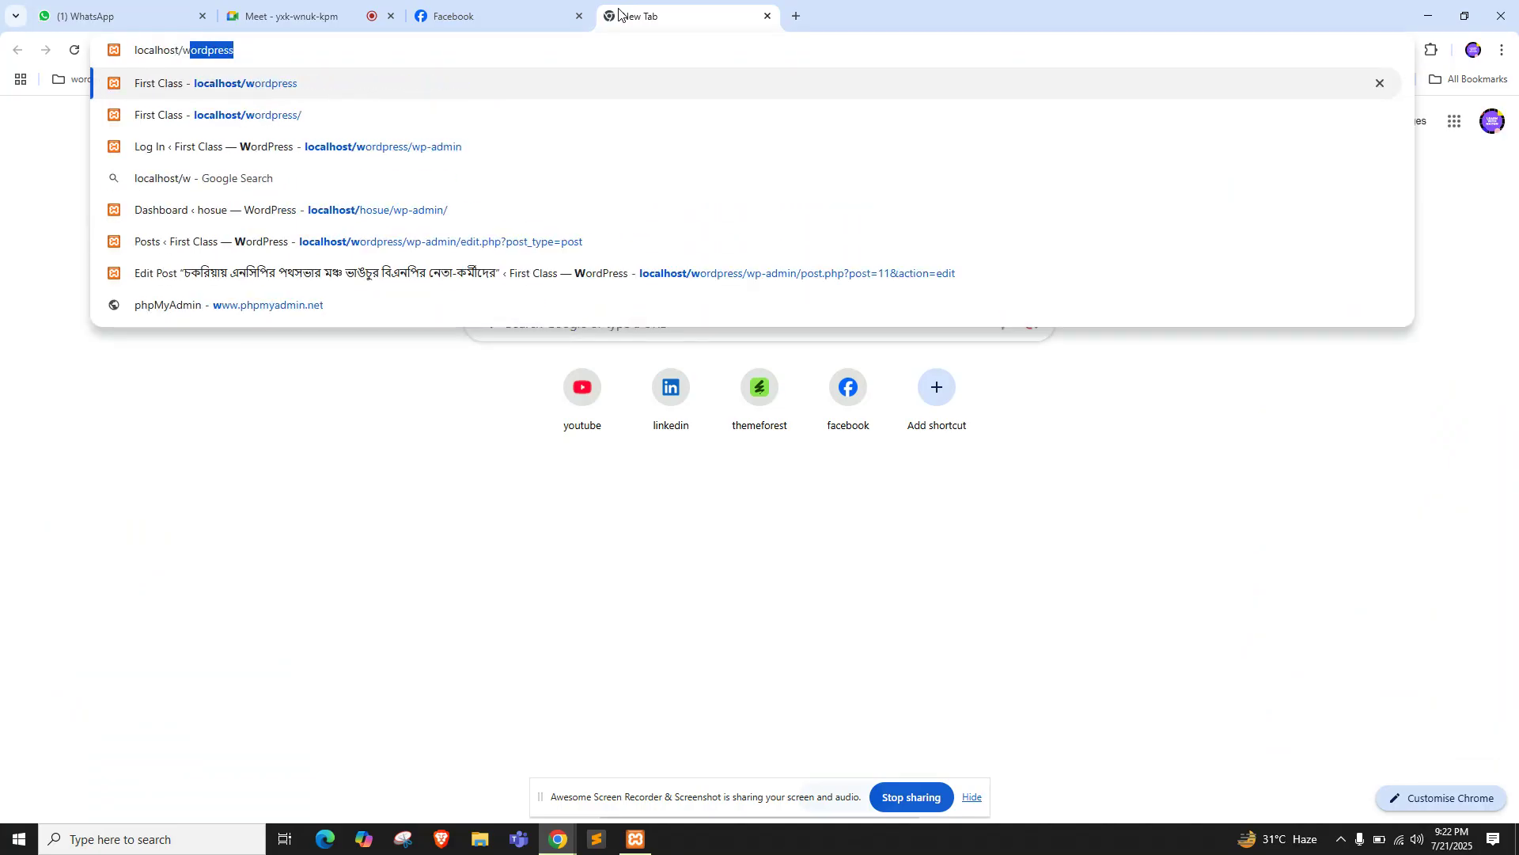
text(o)
key(Return)
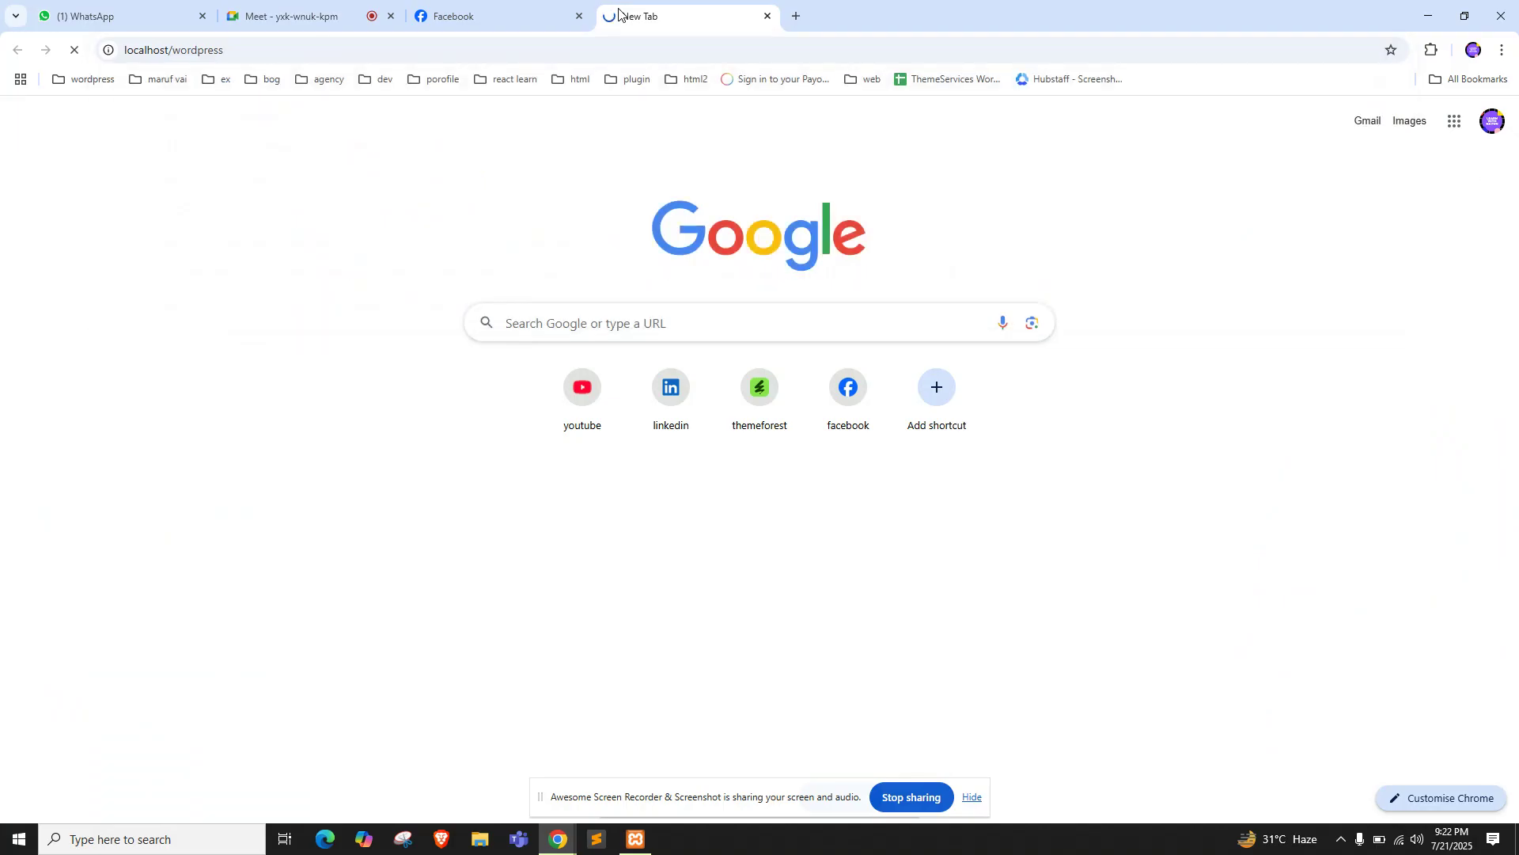
key(ctrl+shift+Page_Up)
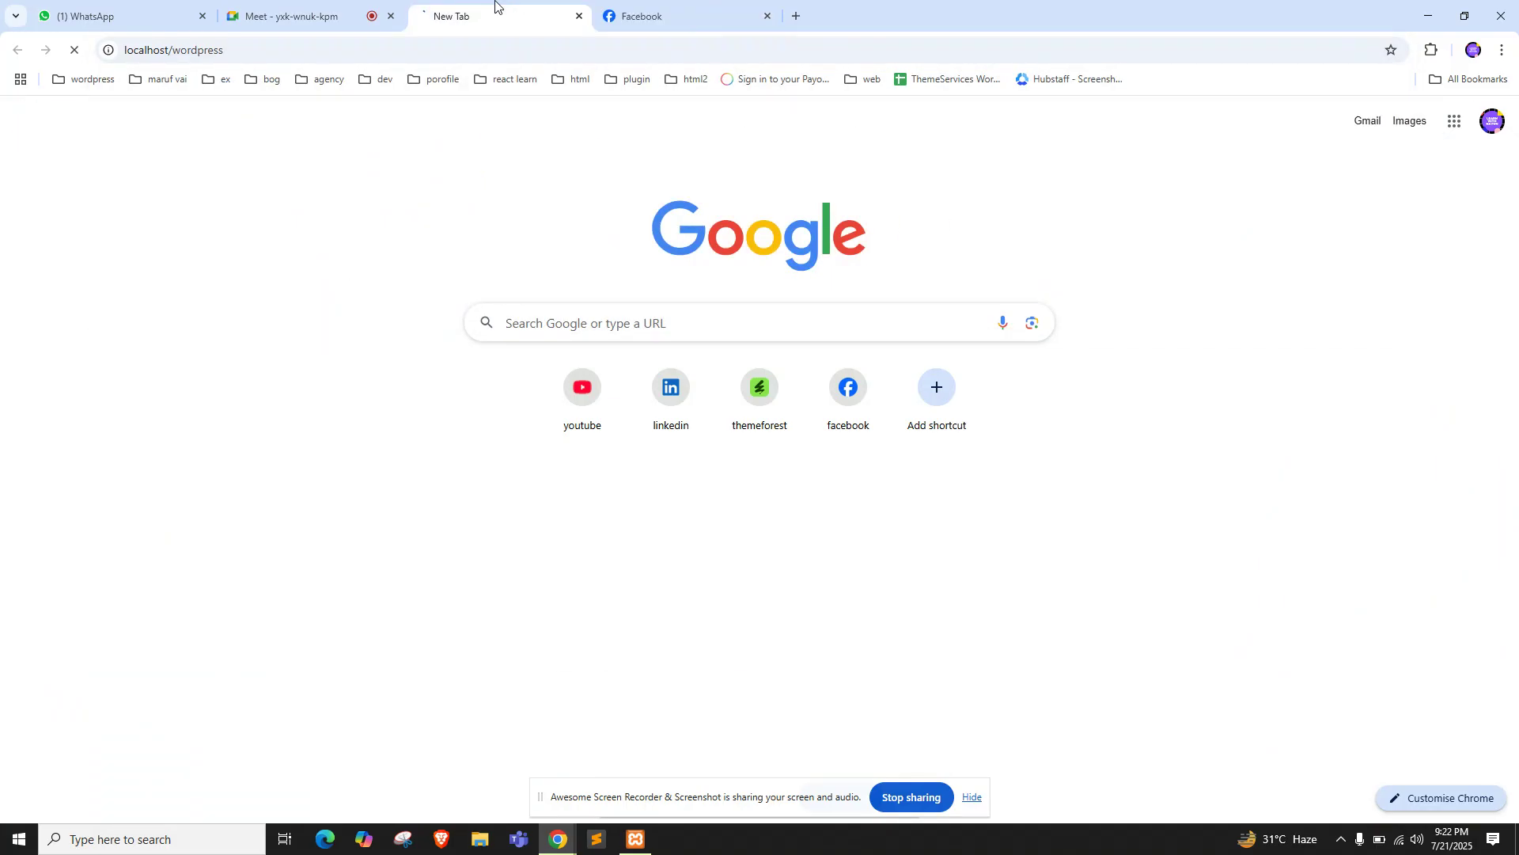
click(250, 4)
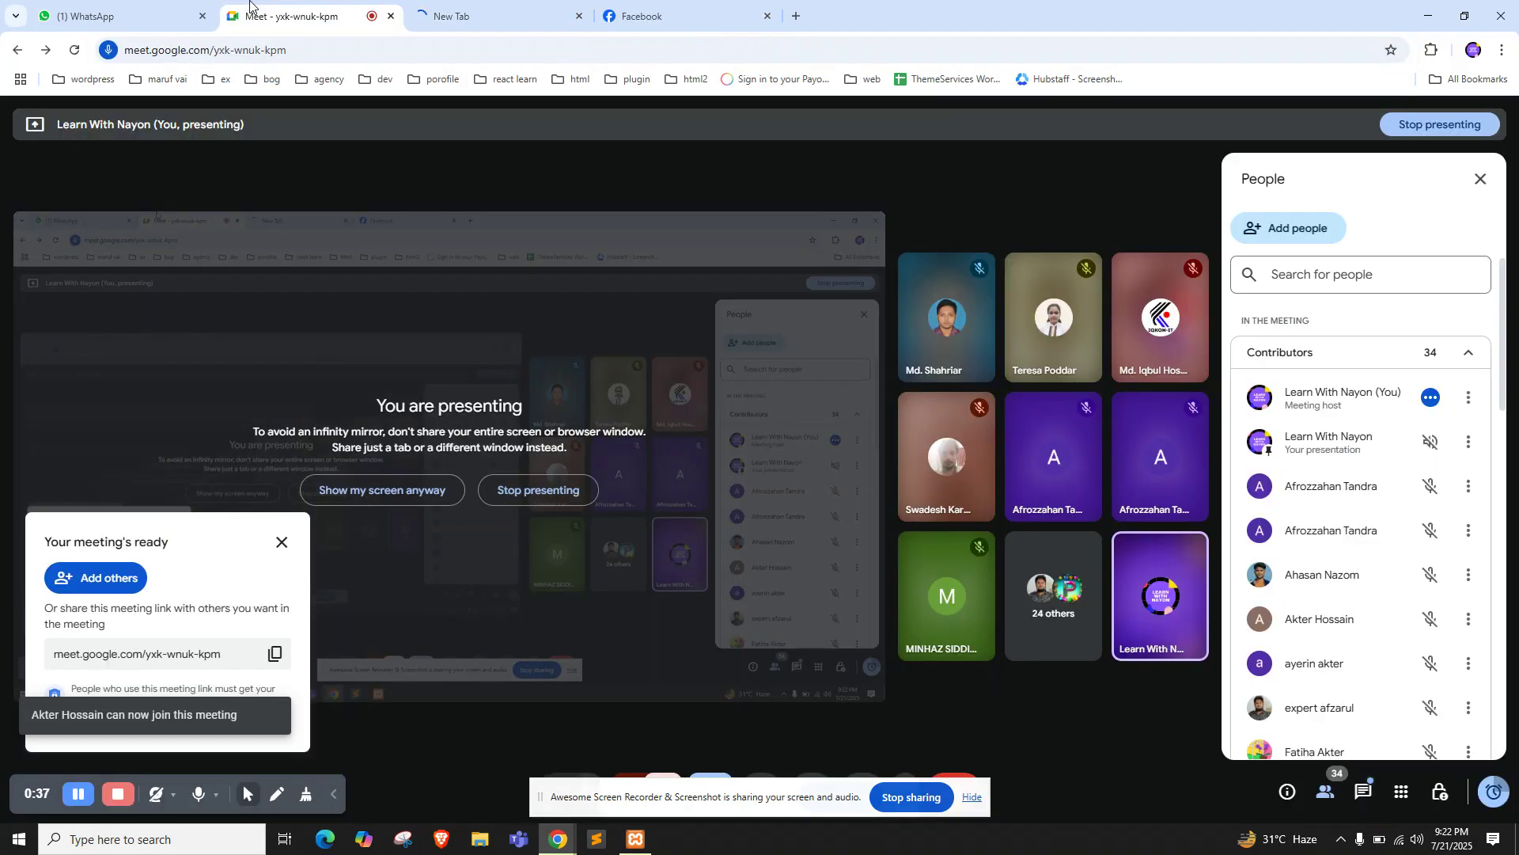
click(463, 14)
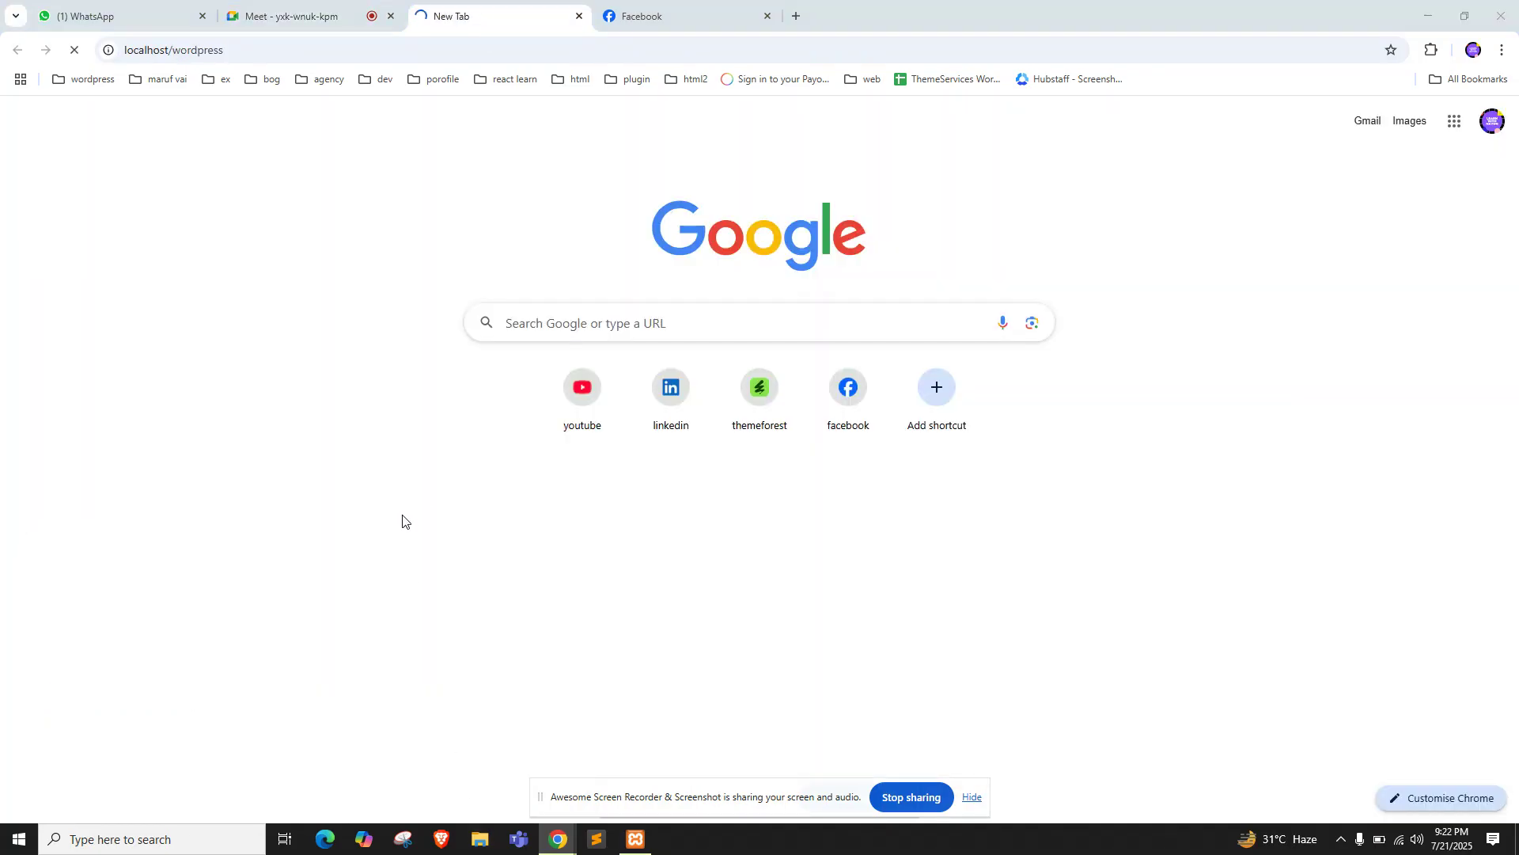
Browse to the xampp\htdocs folder on Local Disk (C:) in File Explorer, then minimize the window
key(super+e)
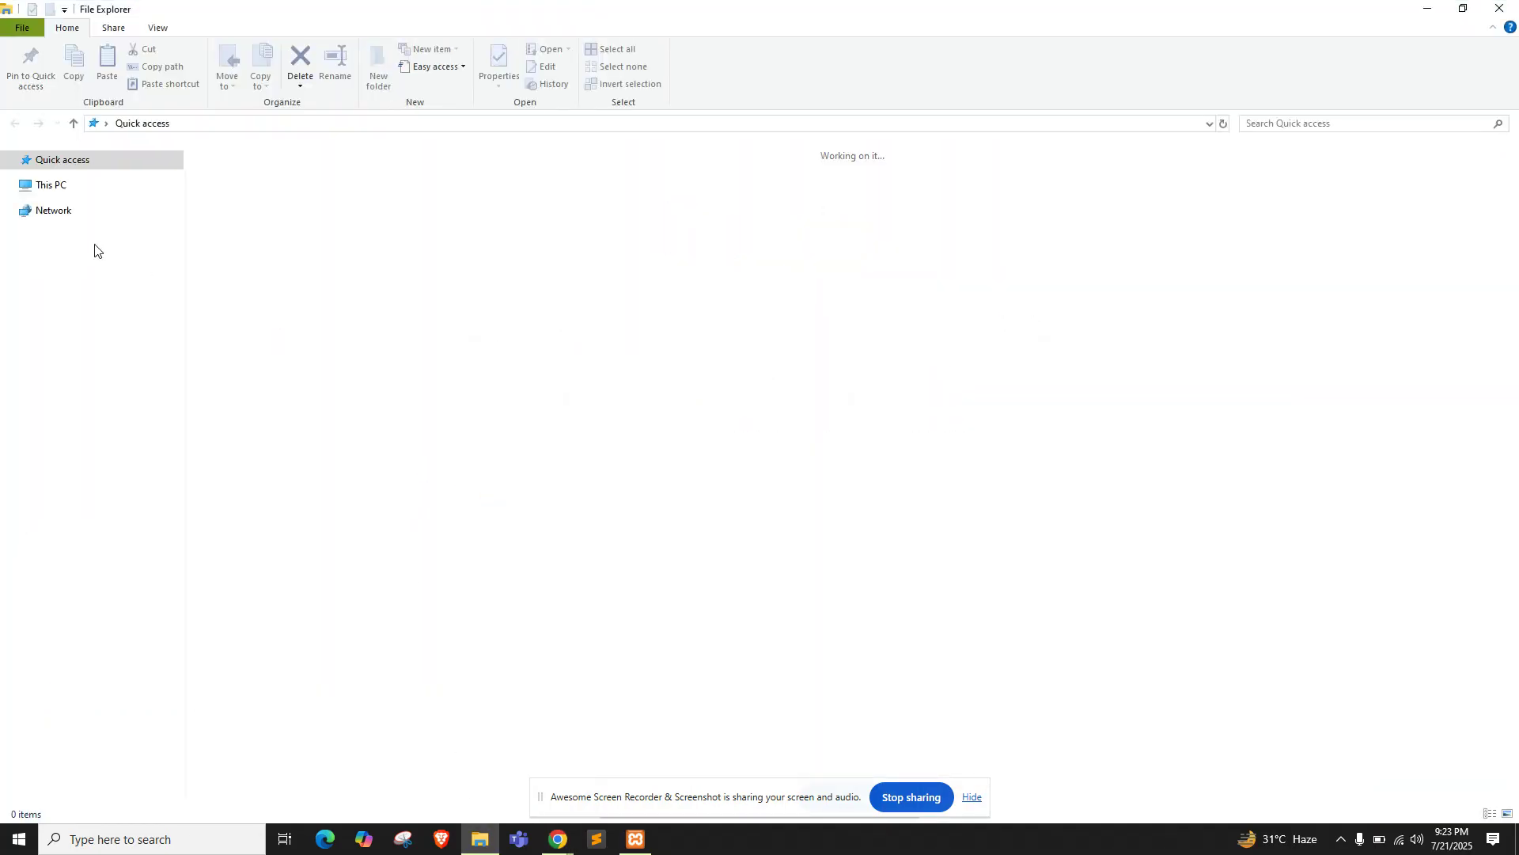
click(73, 490)
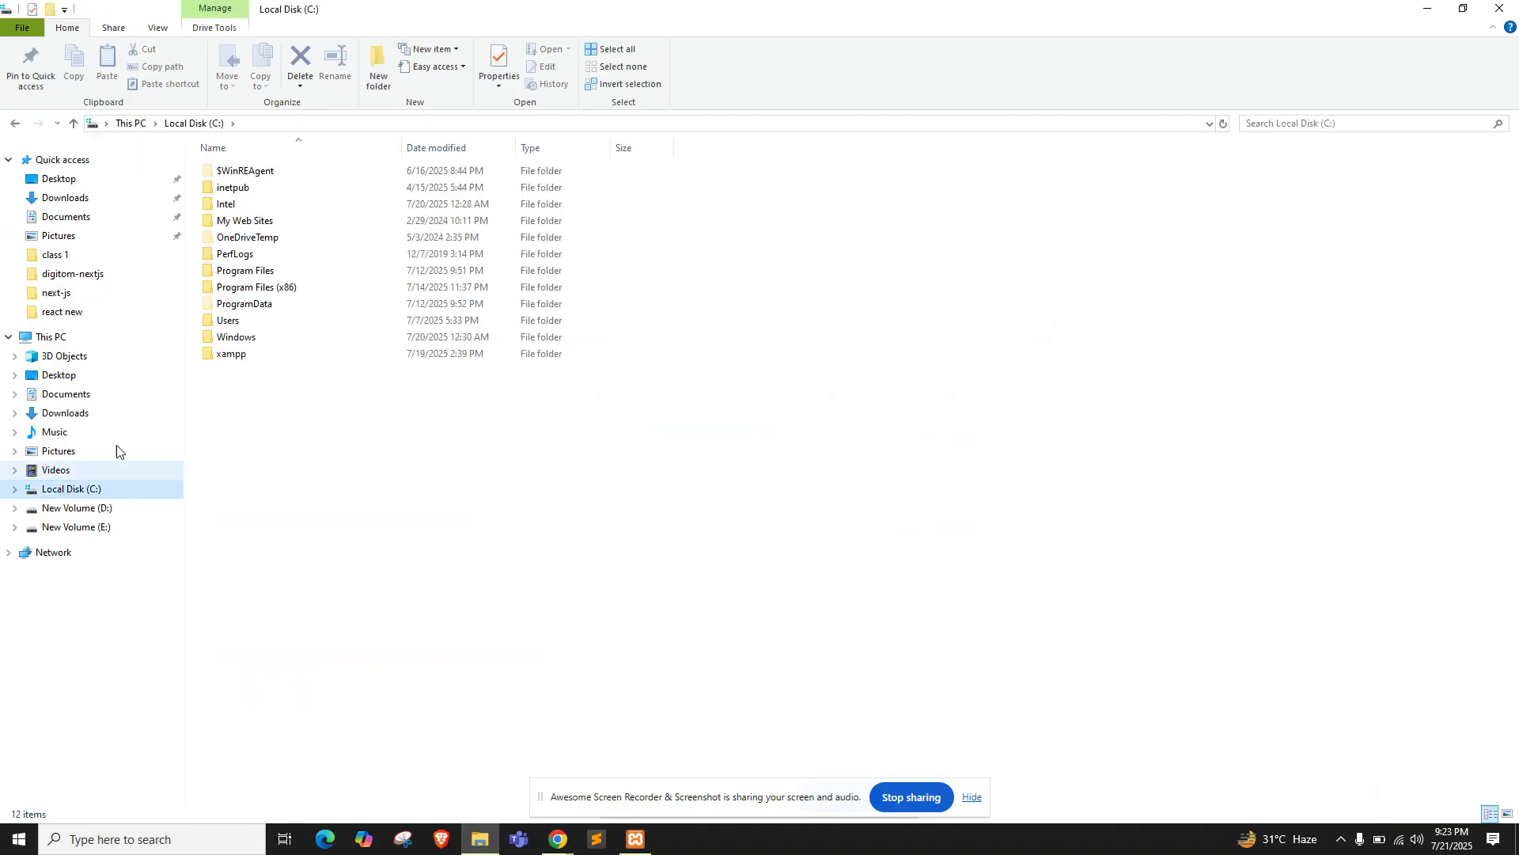
double_click(332, 354)
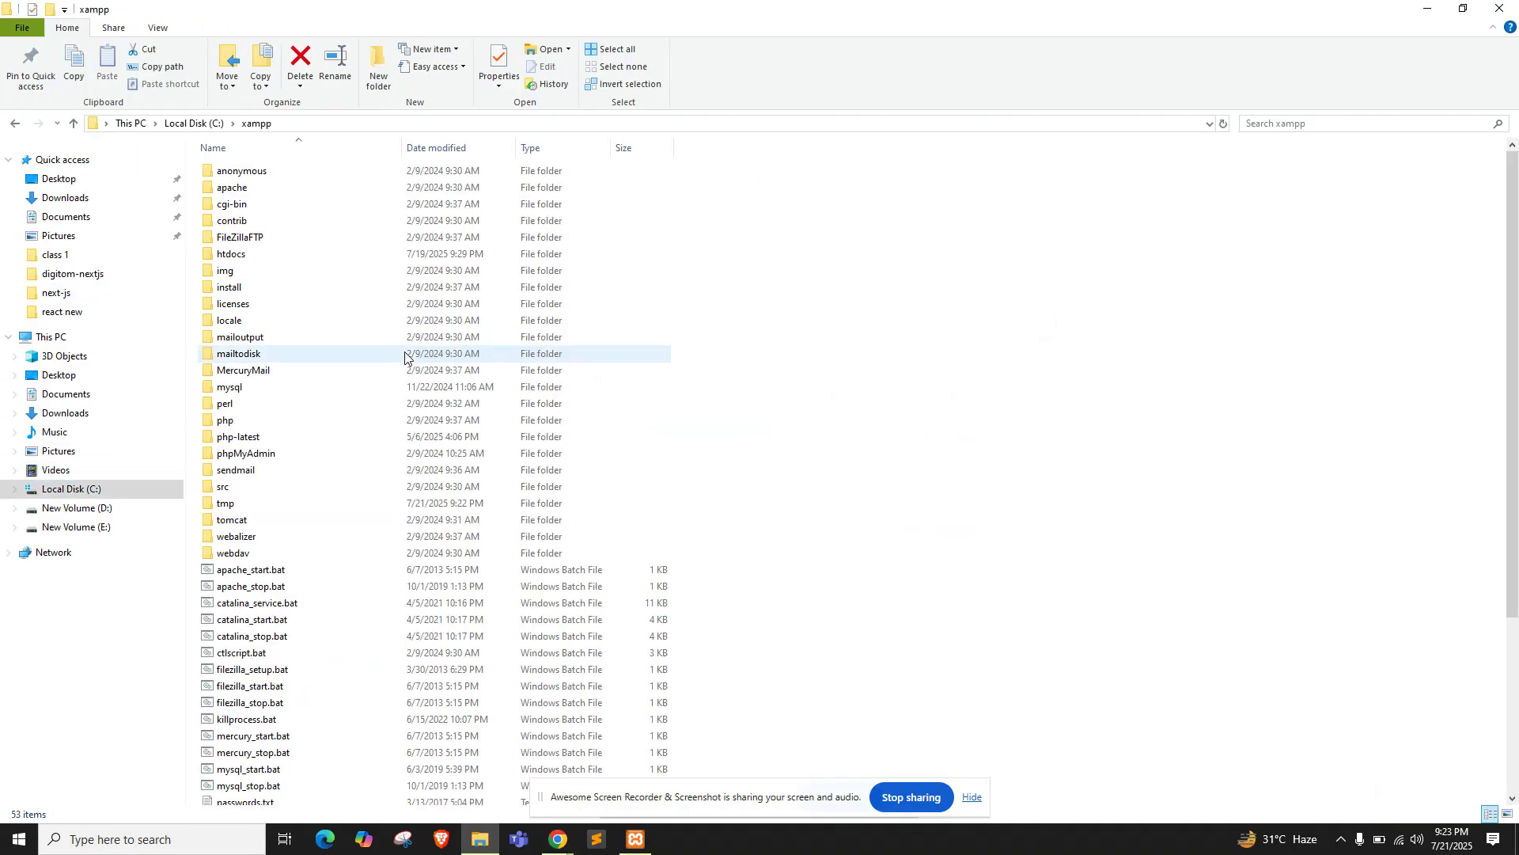
double_click(244, 255)
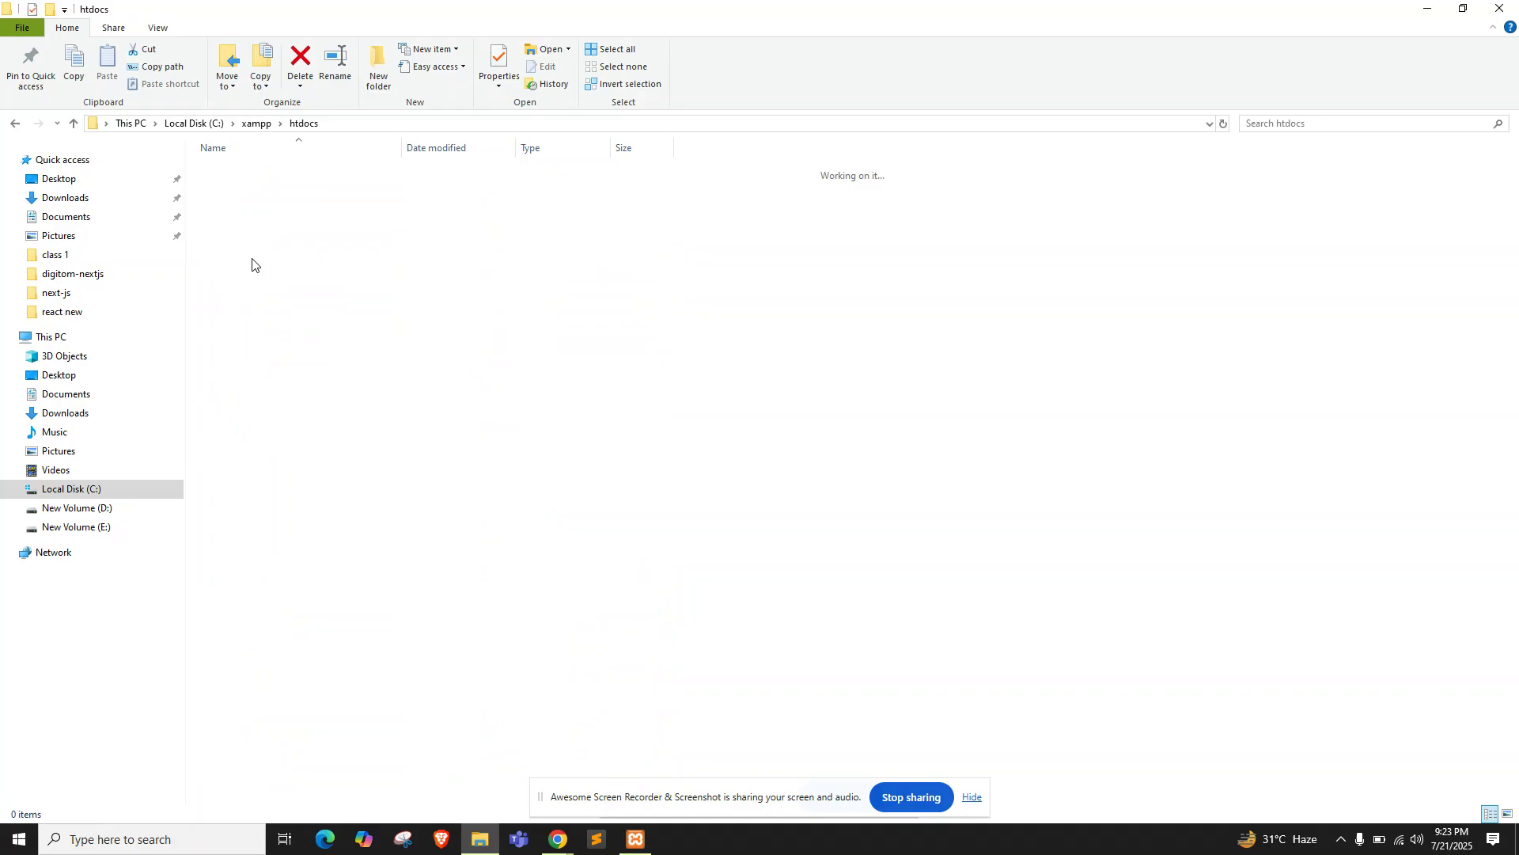
click(1429, 8)
click(444, 40)
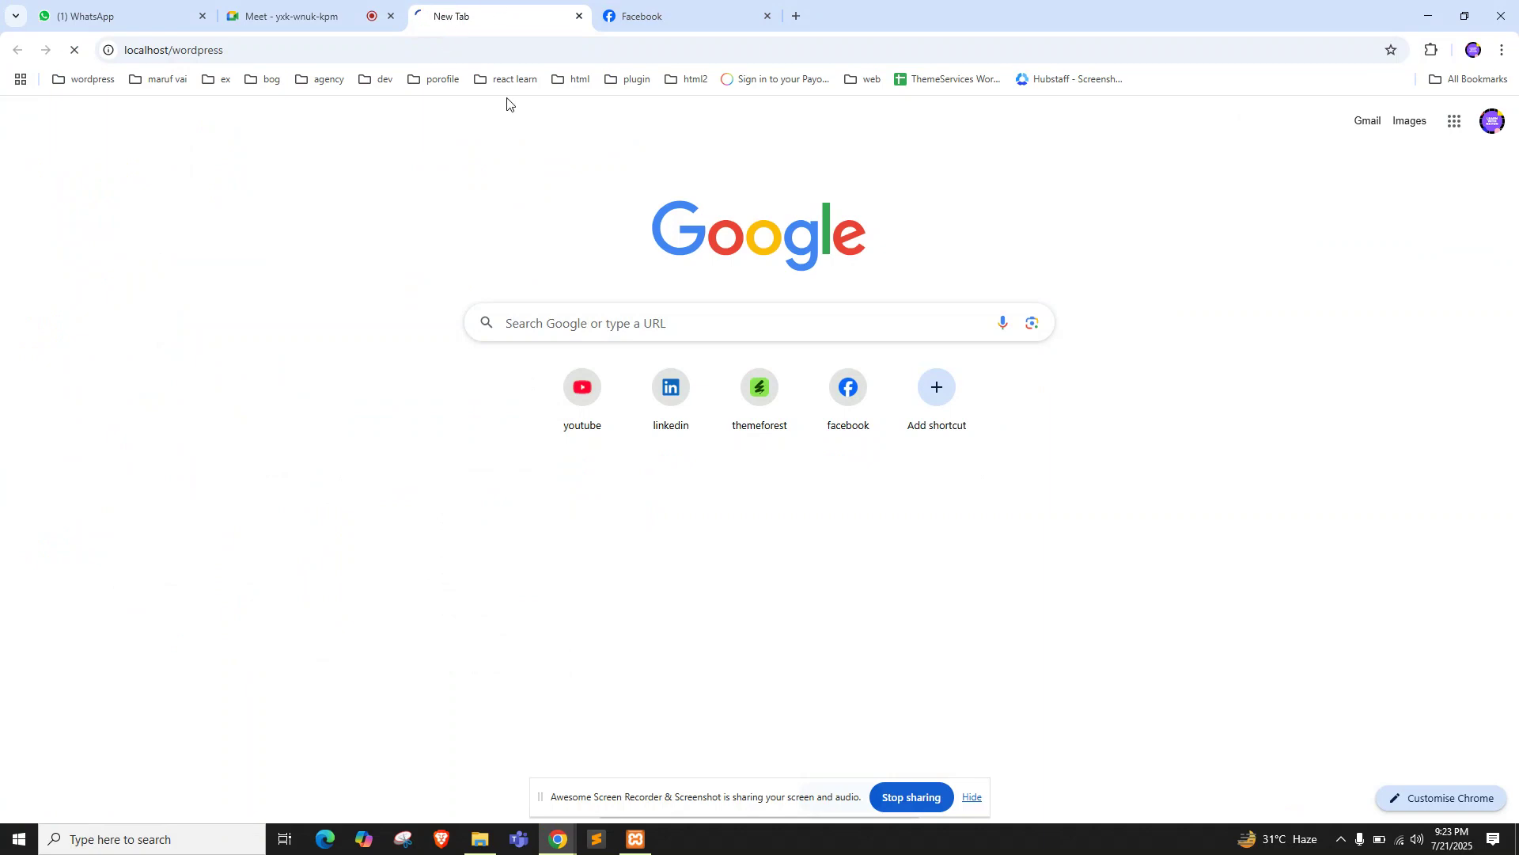
click(632, 849)
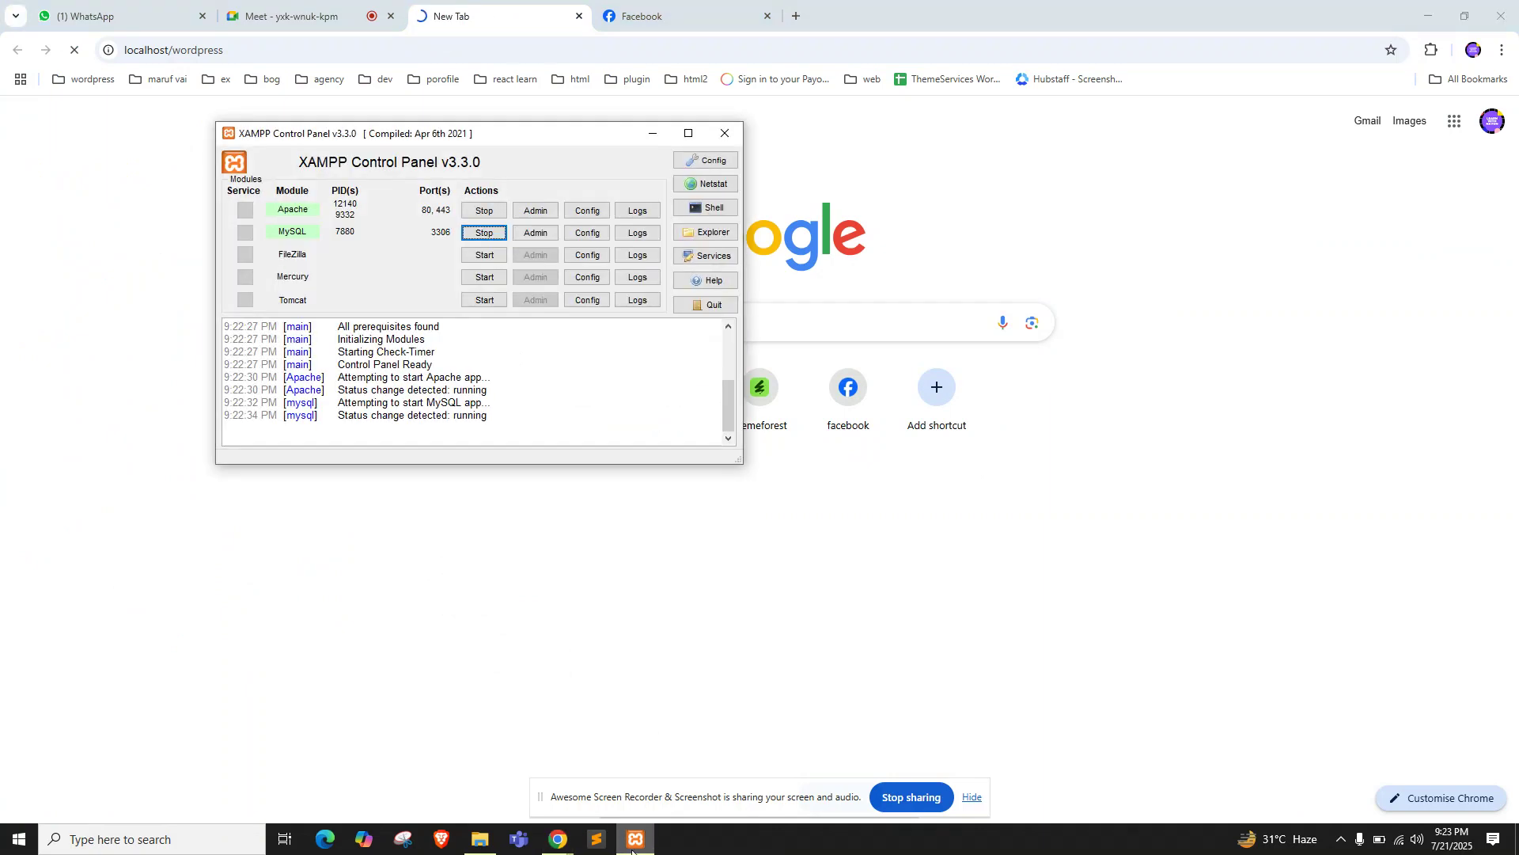
click(633, 849)
click(288, 16)
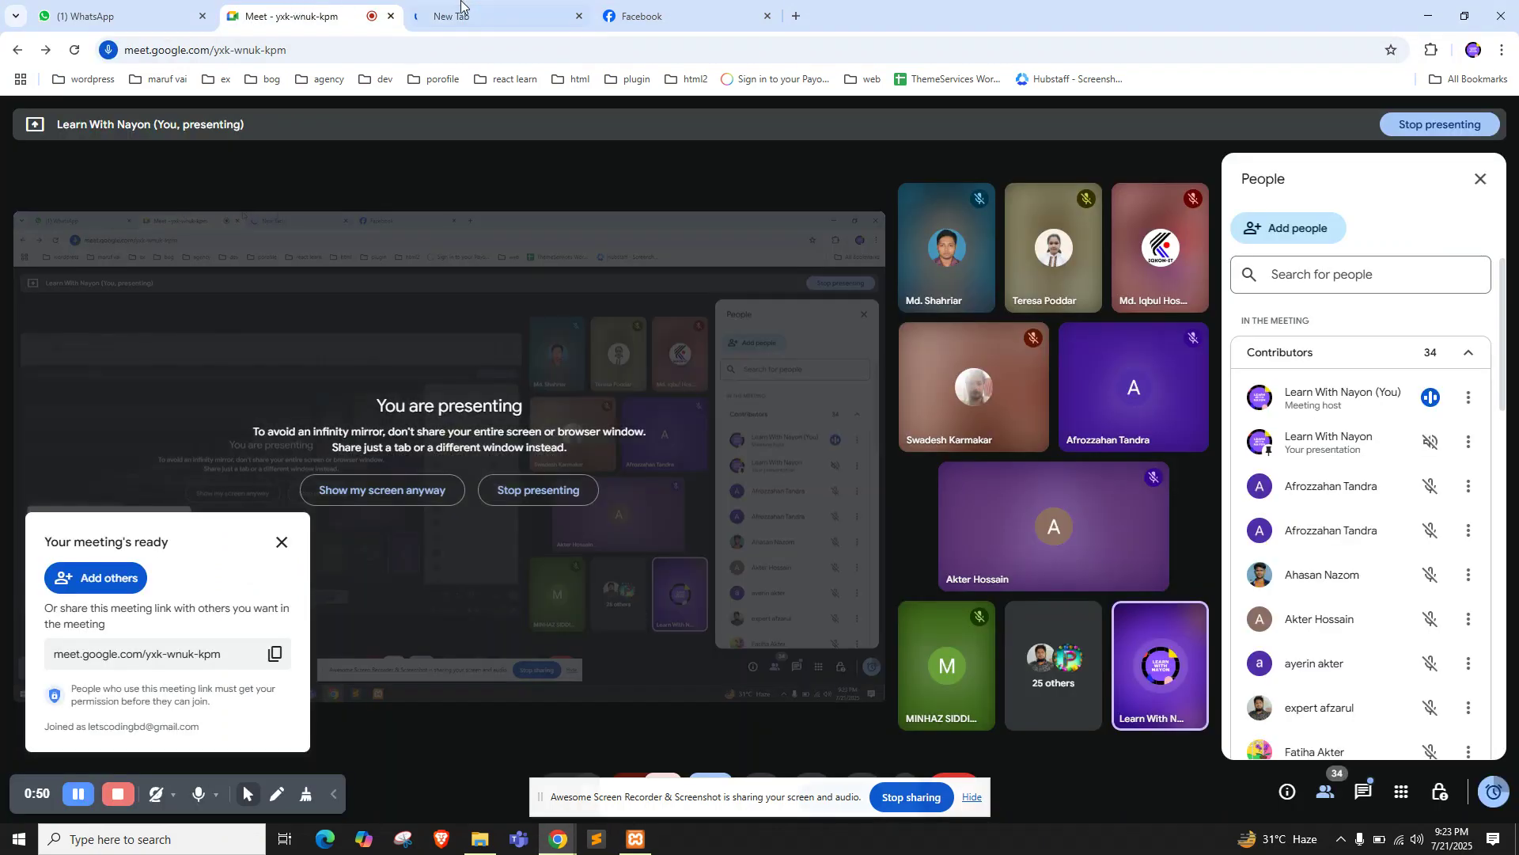
click(483, 14)
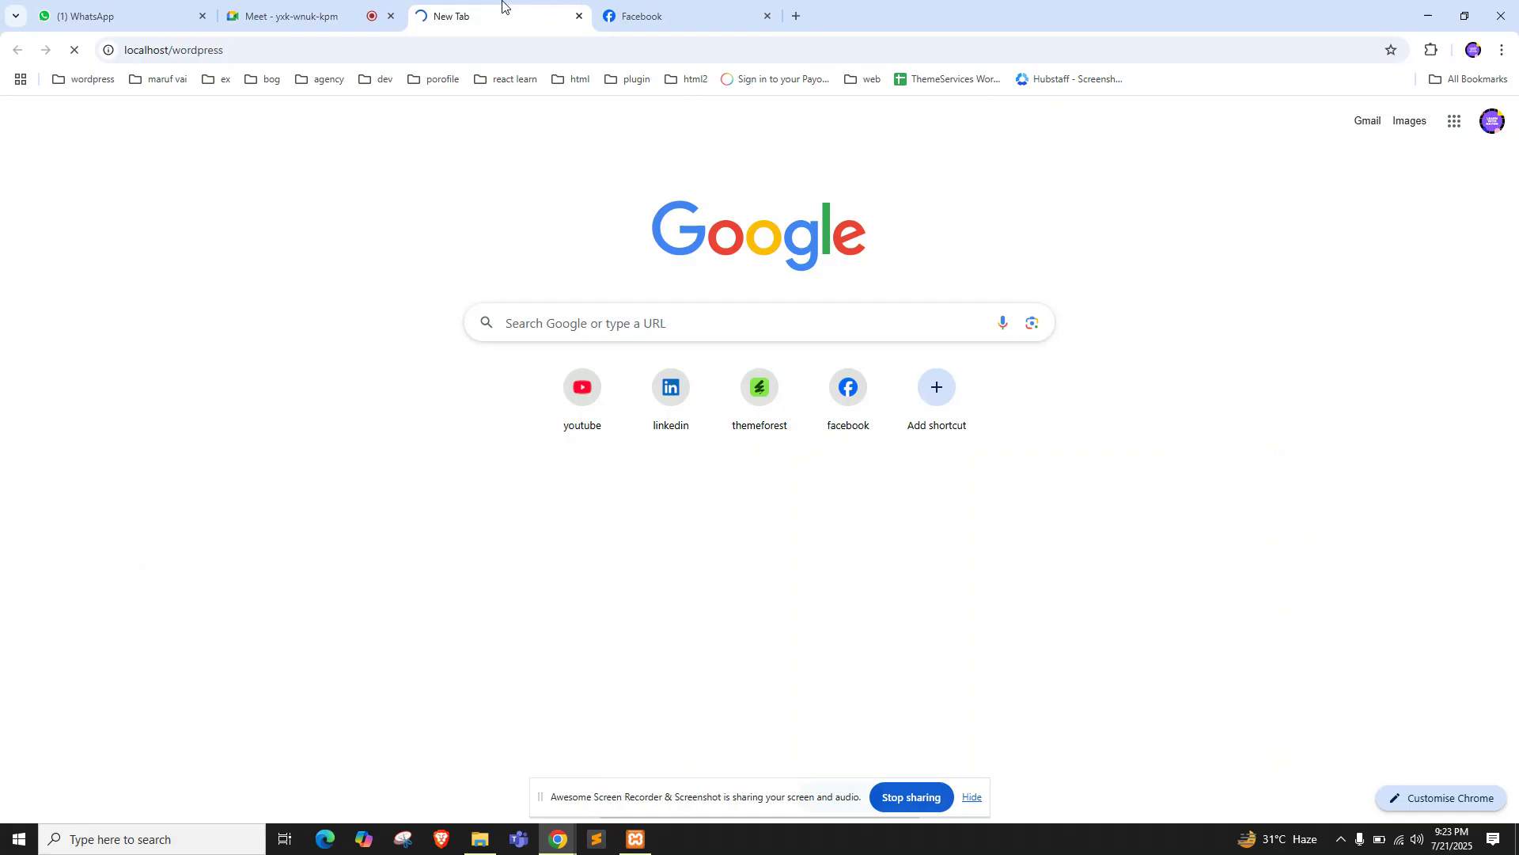
click(342, 22)
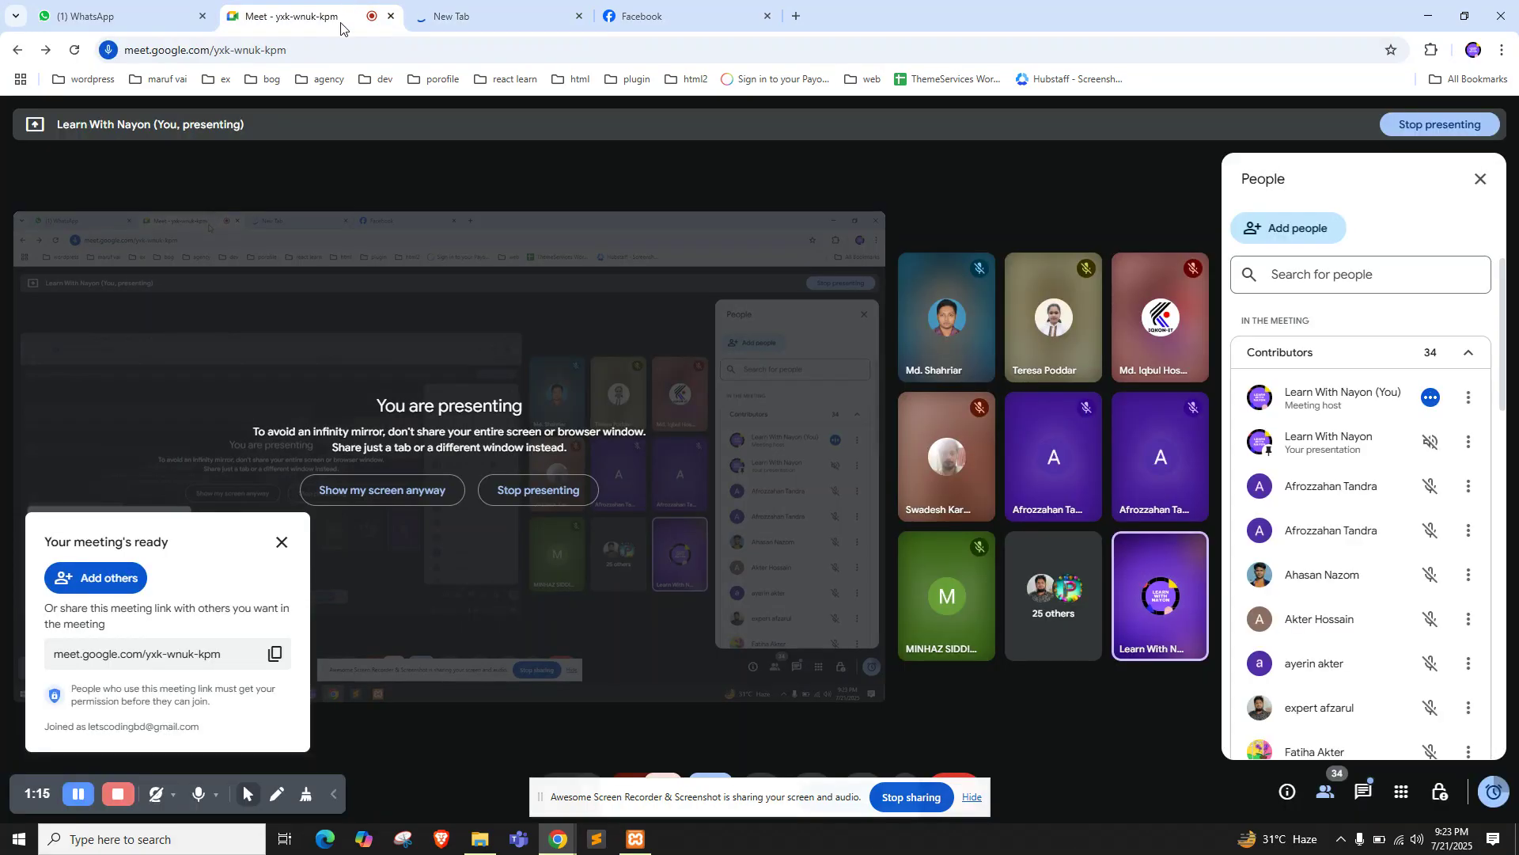
click(445, 6)
click(318, 13)
click(484, 6)
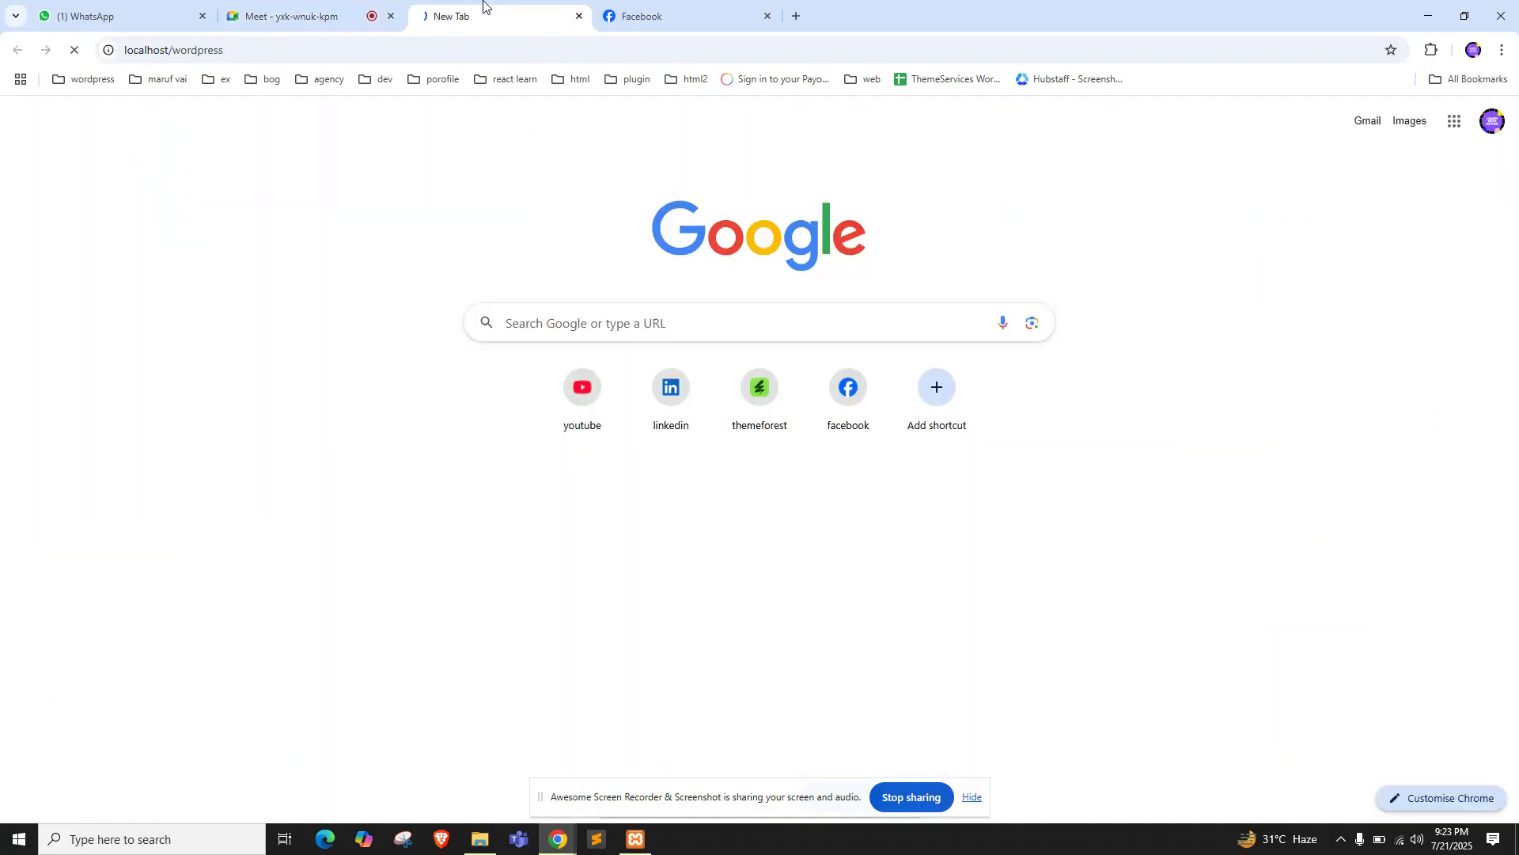
Admit each participant waiting to join the Google Meet call
click(384, 4)
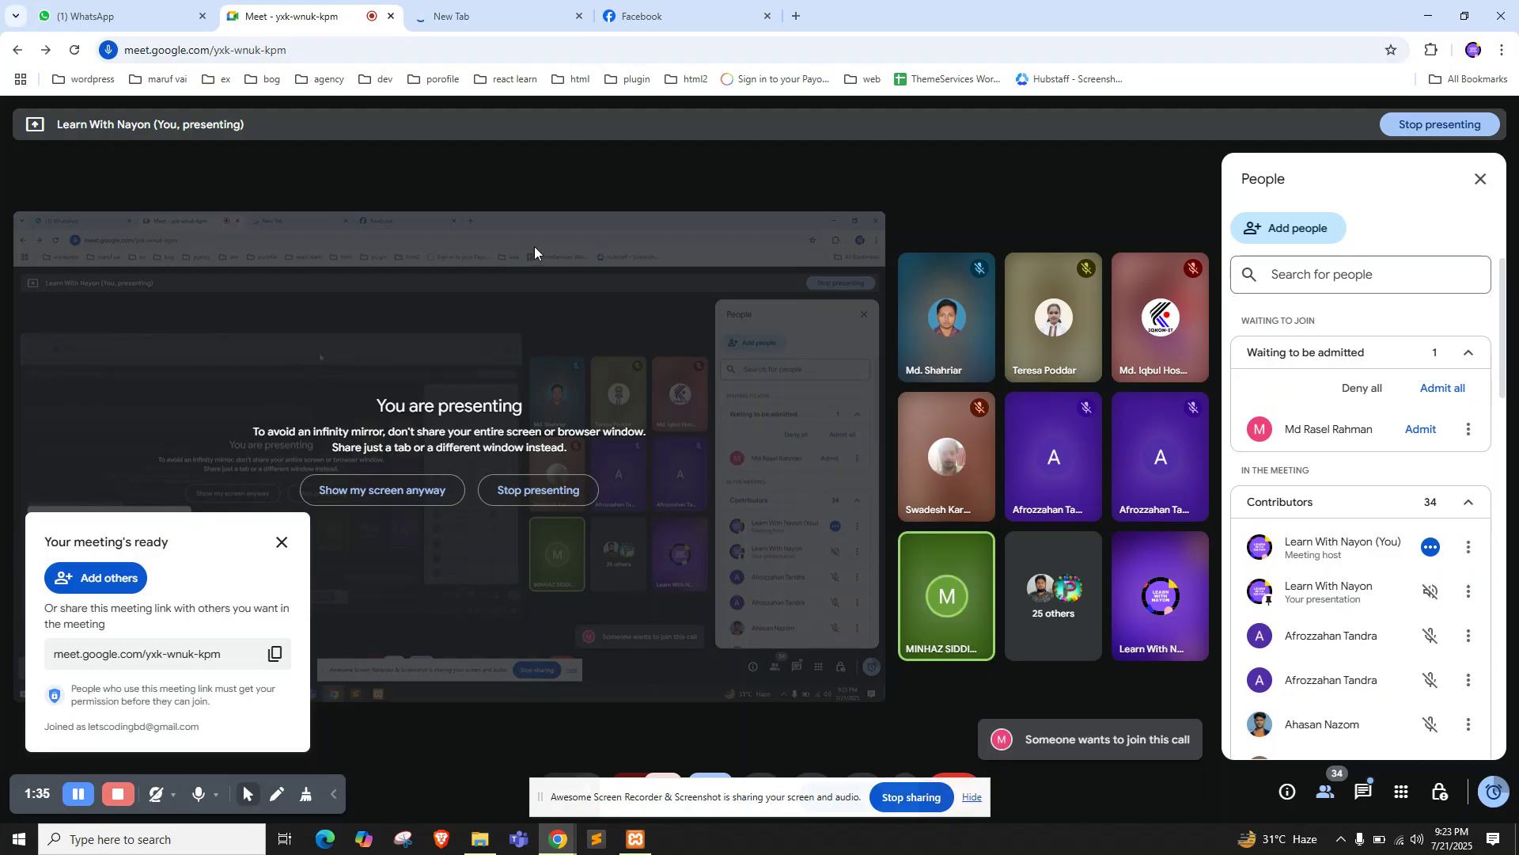
click(1421, 432)
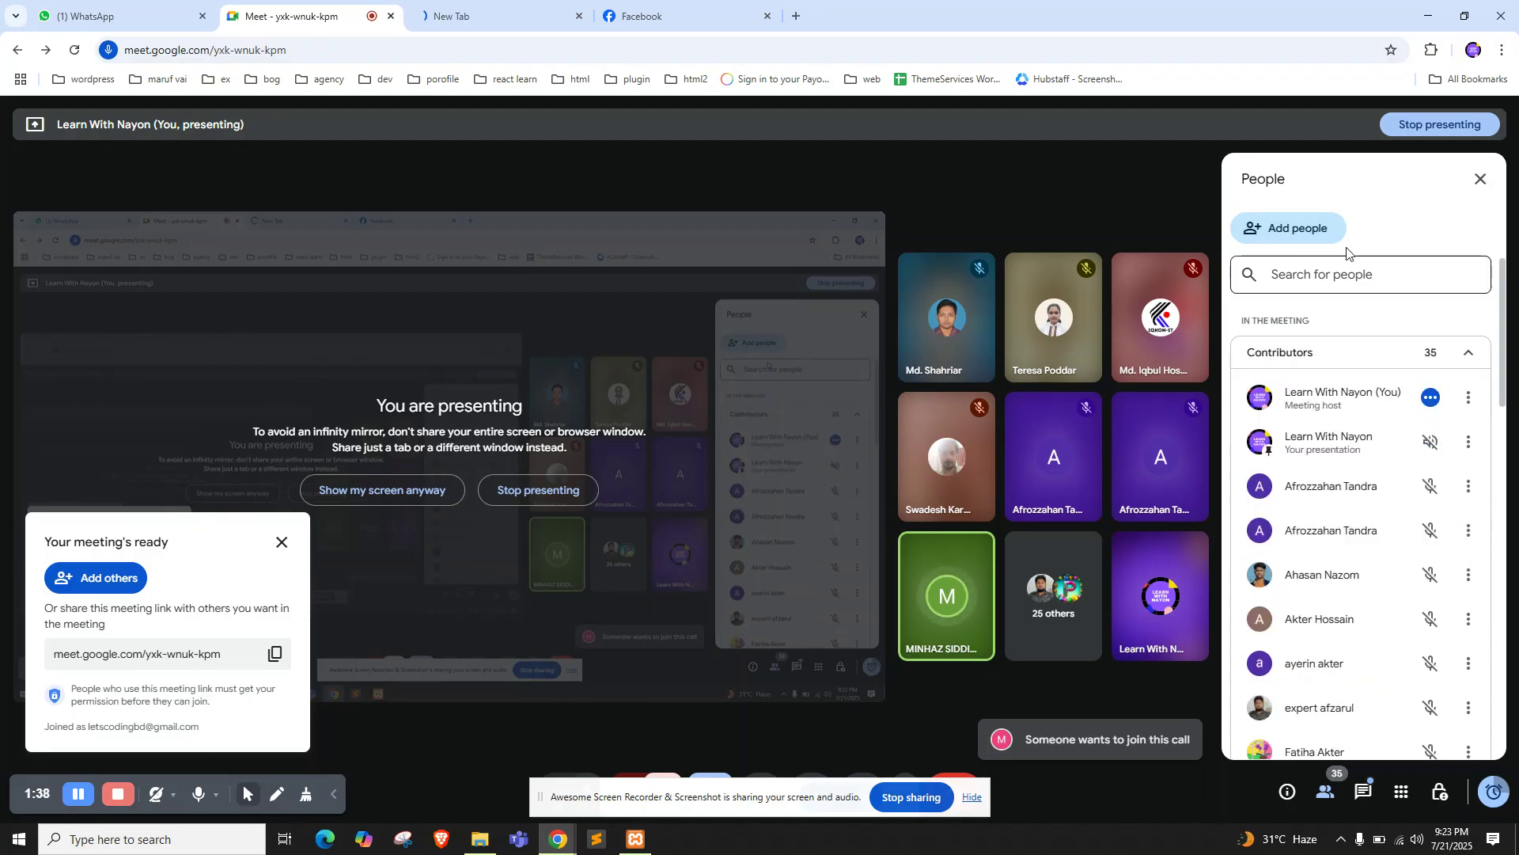
click(459, 16)
click(414, 61)
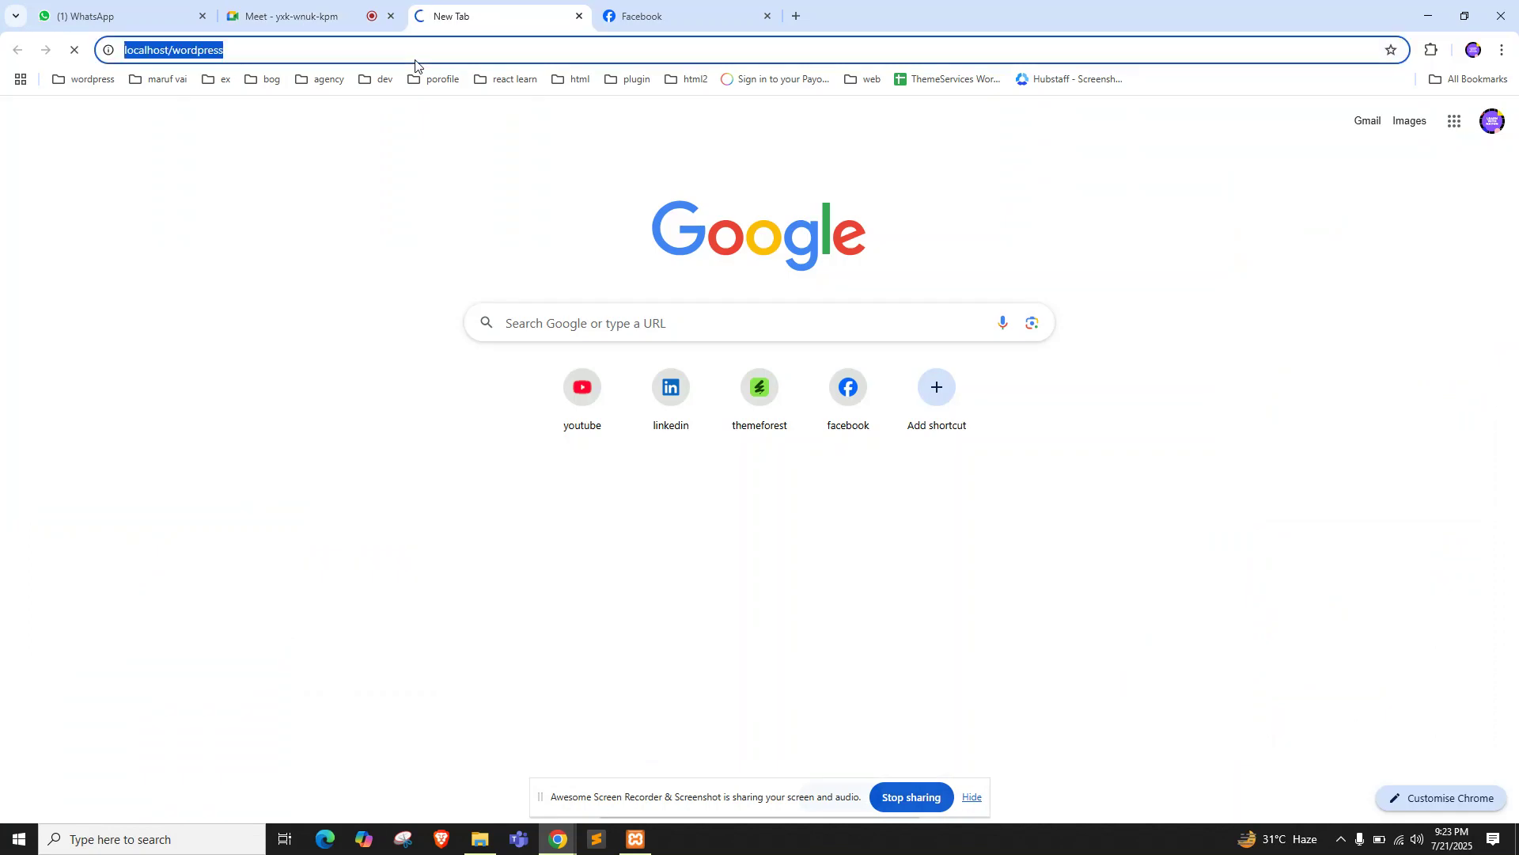
click(293, 16)
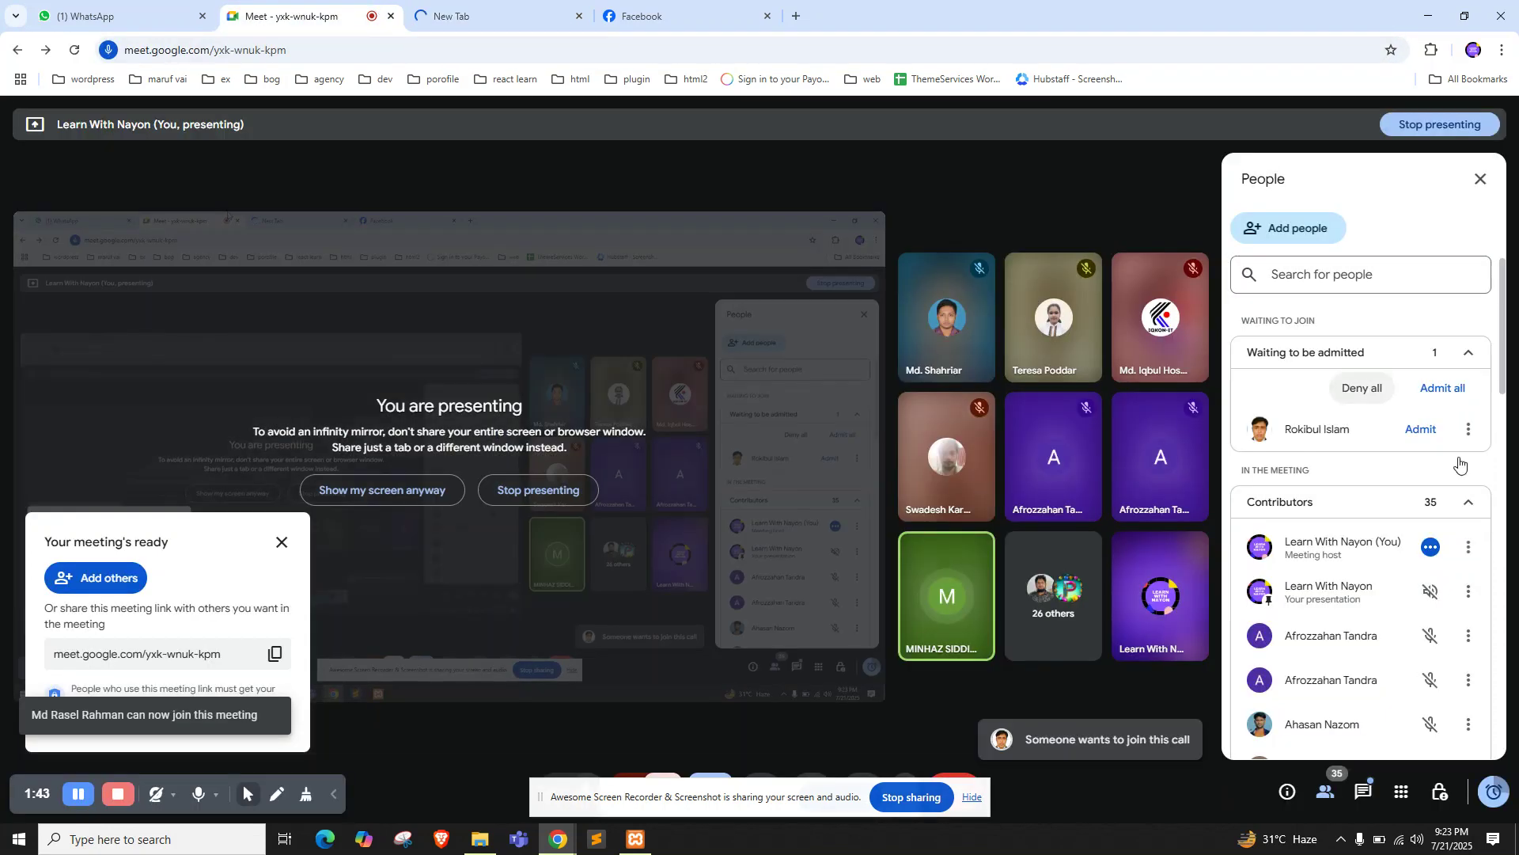
click(1422, 428)
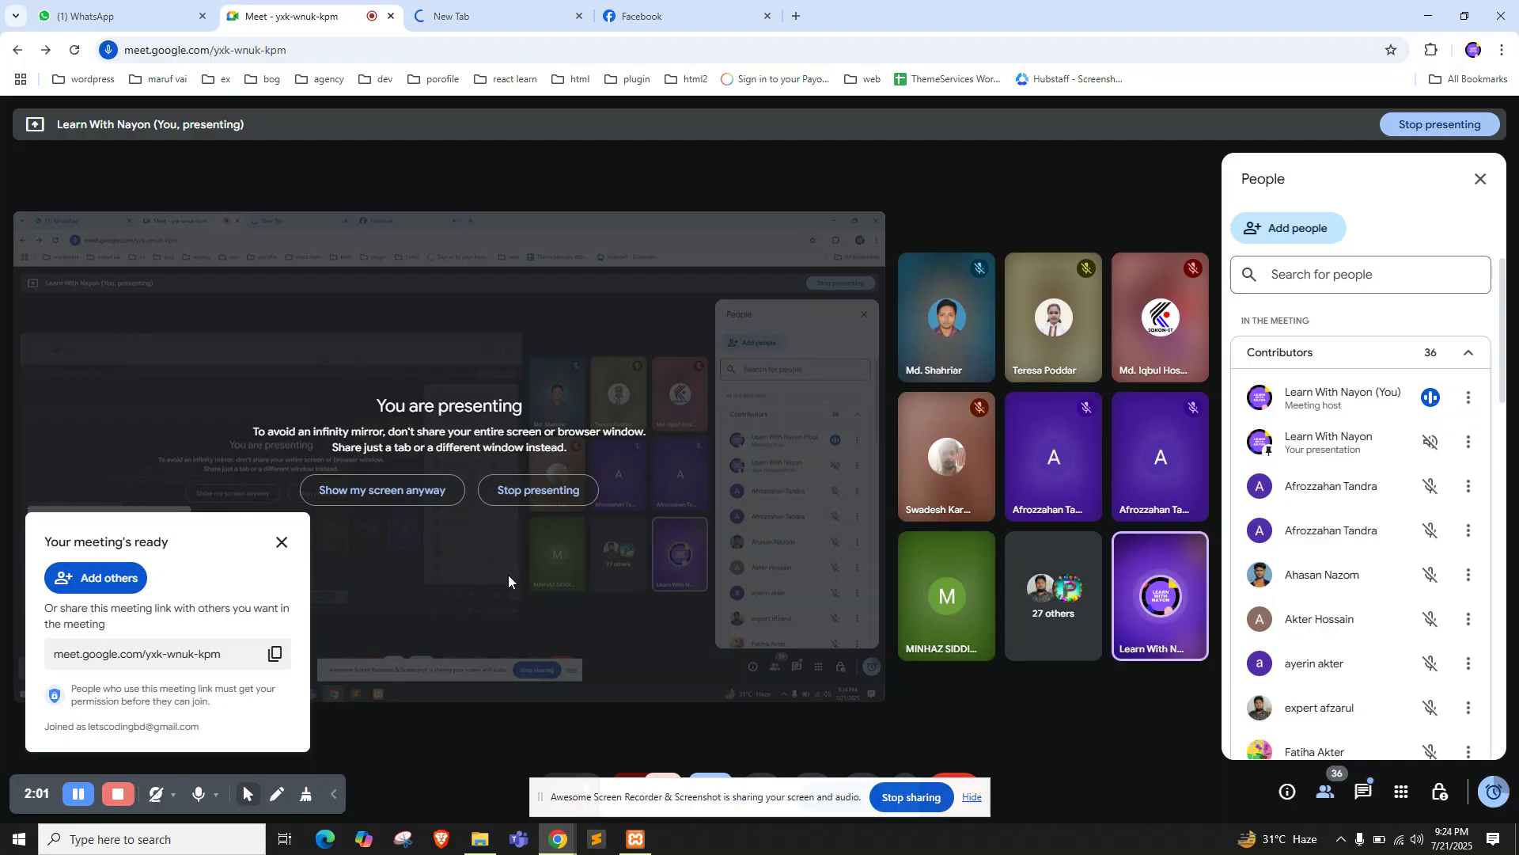
click(643, 843)
click(643, 842)
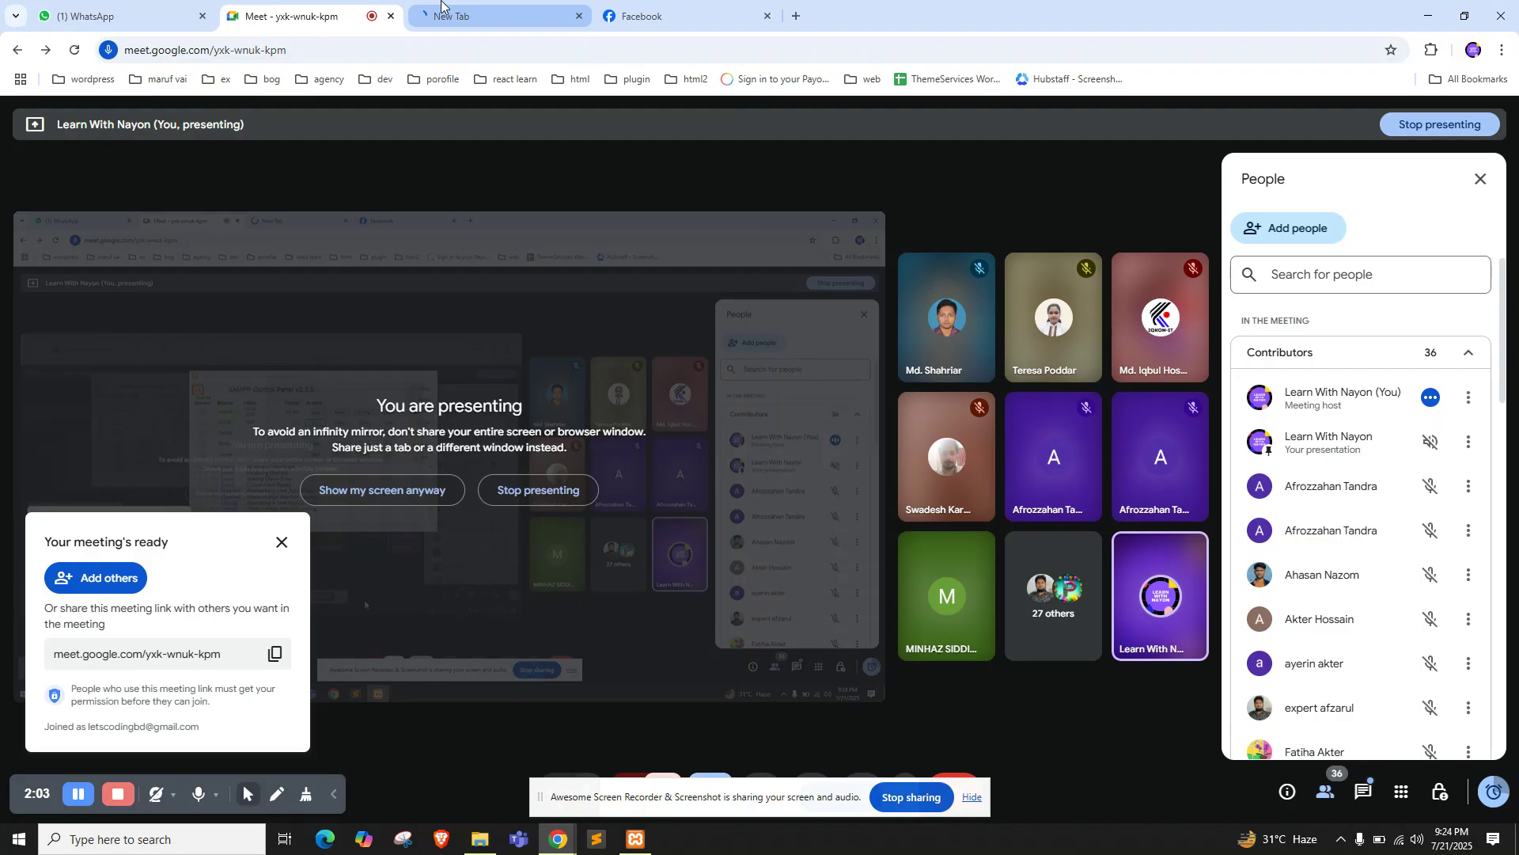
click(408, 12)
click(332, 15)
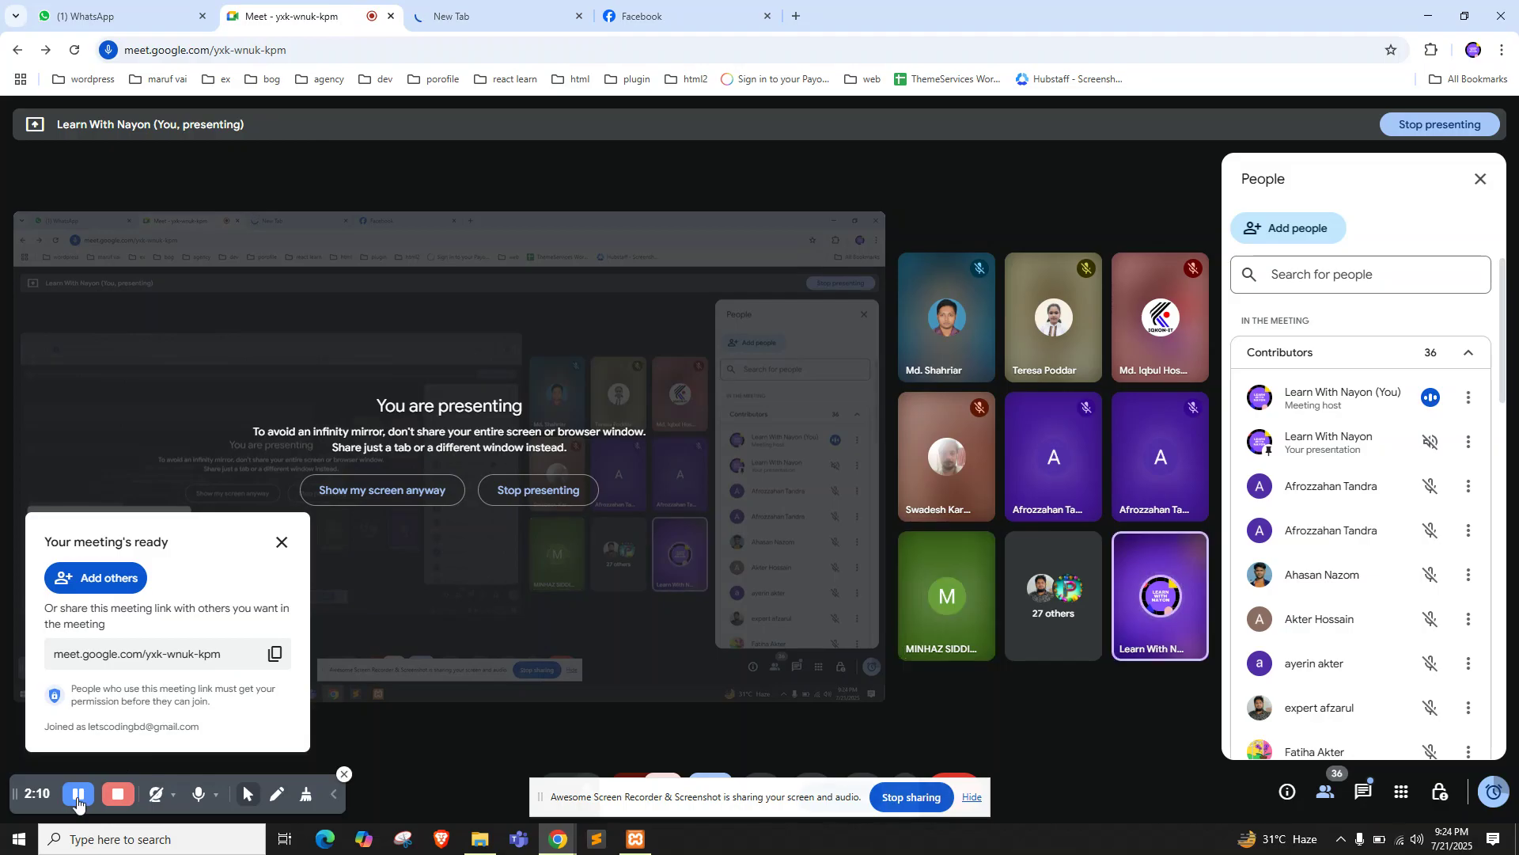
Switch to the local First Class site and open its WordPress dashboard at localhost/wordpress/wp-admin/
key(ctrl+Tab)
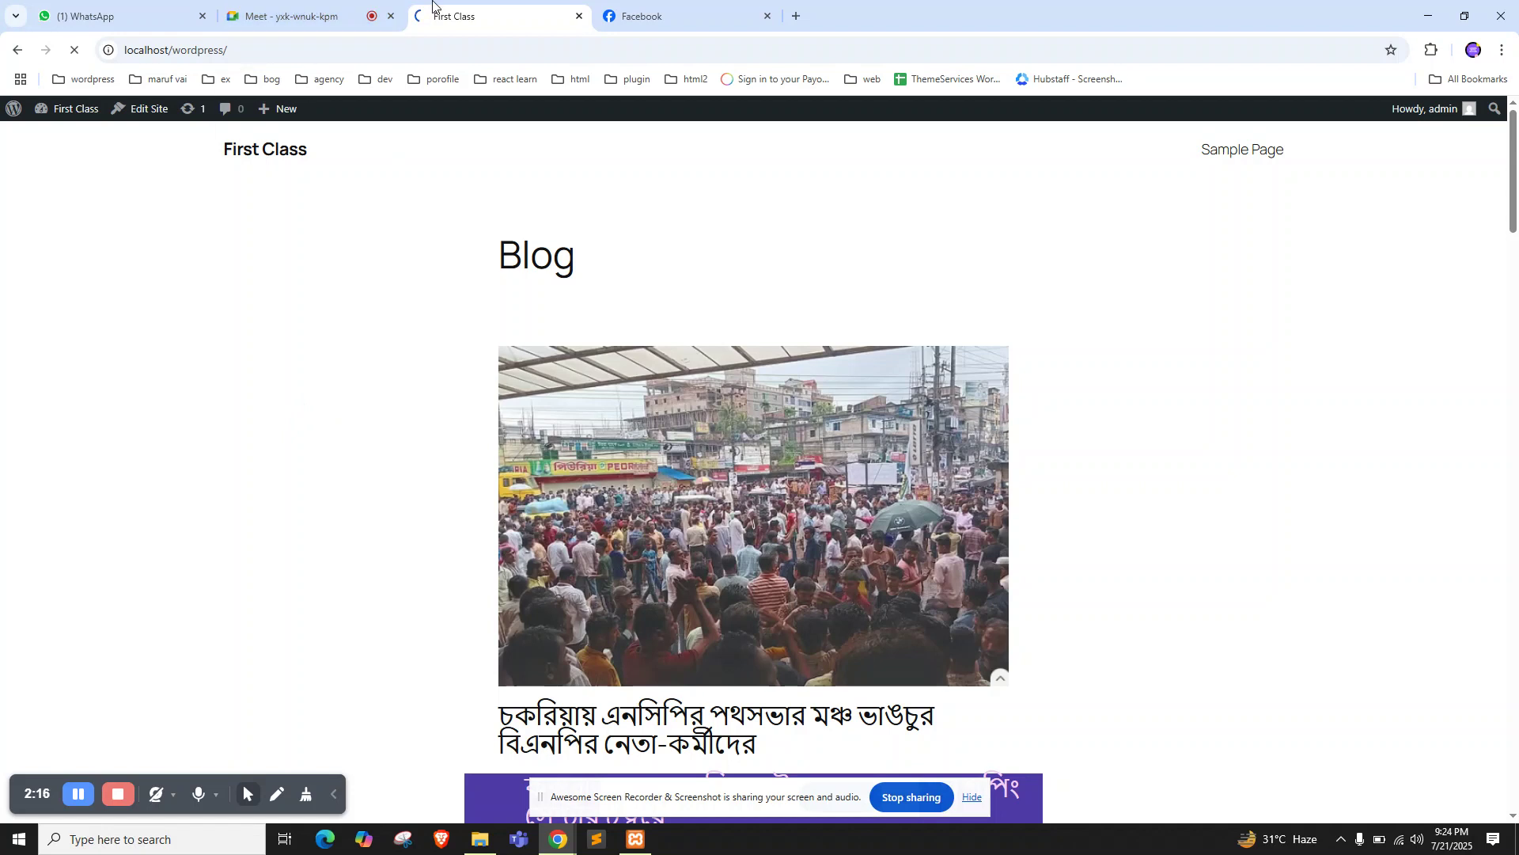
double_click(512, 256)
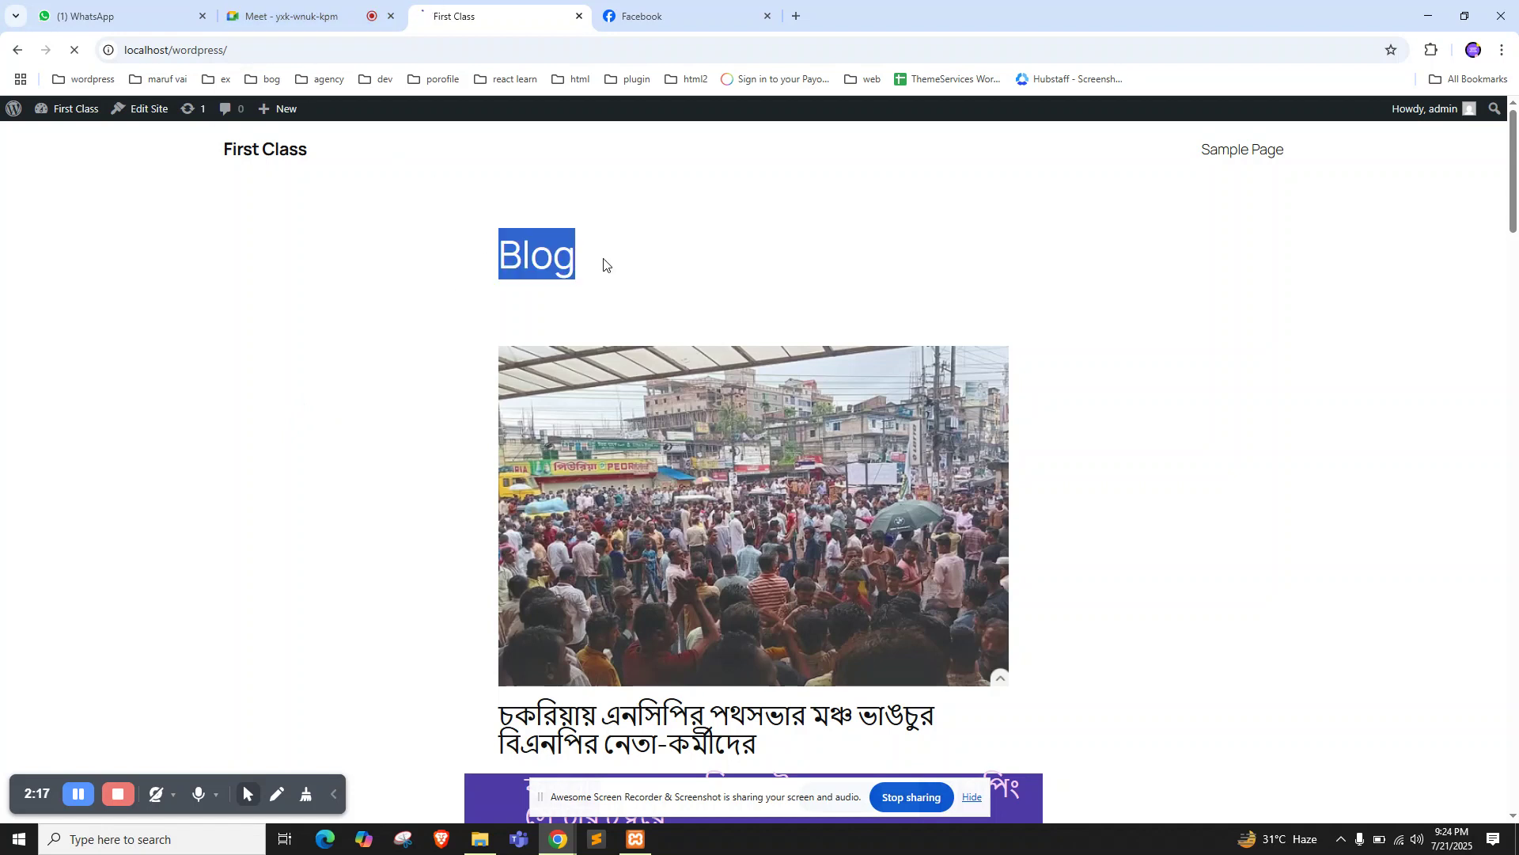
click(272, 48)
click(327, 47)
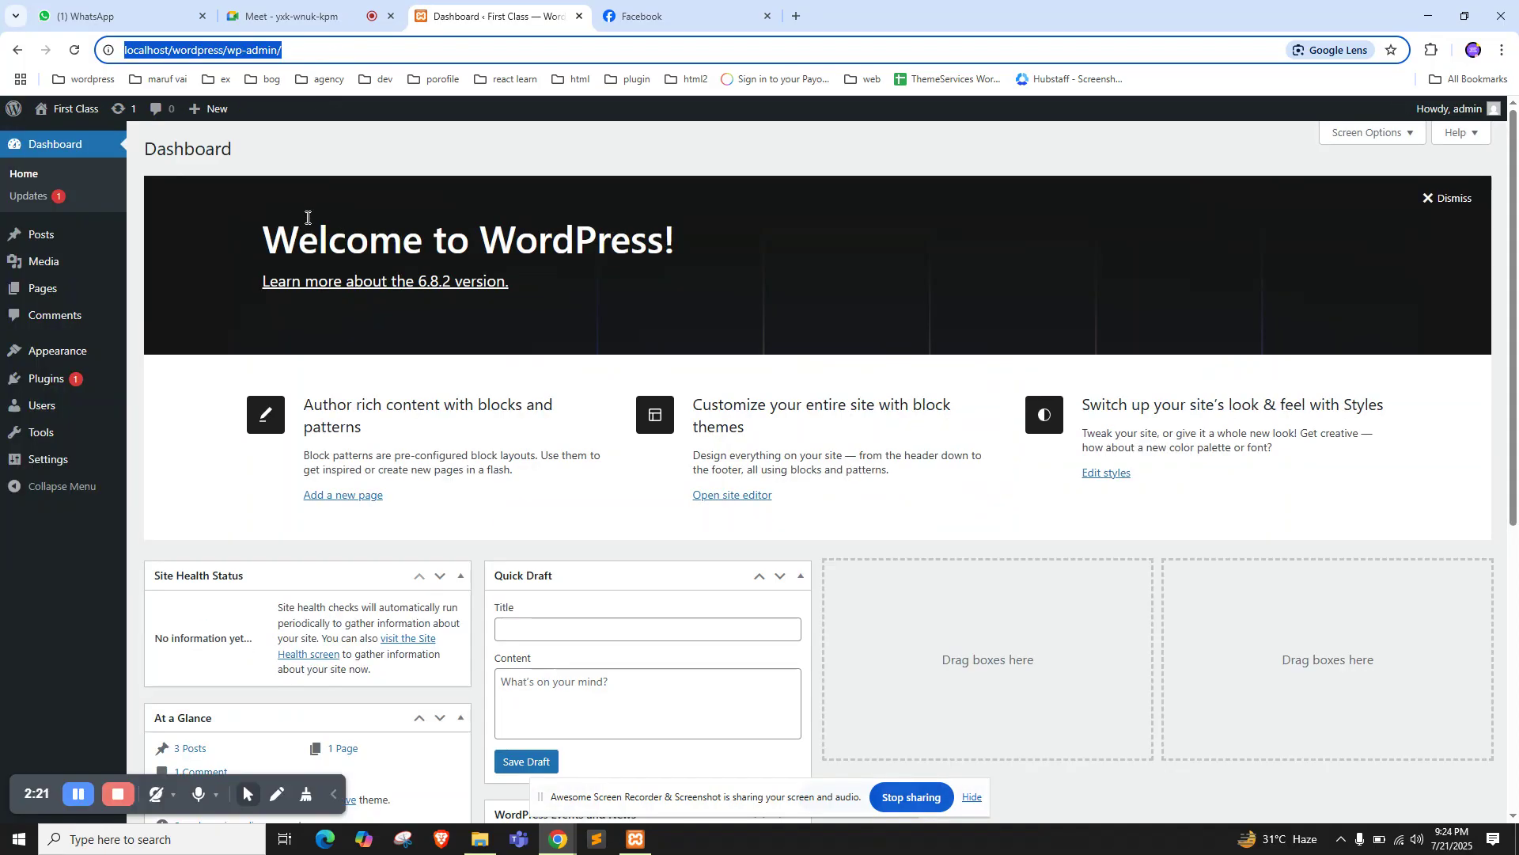
Highlight the wordpress and wp-admin/ parts of the dashboard's web address to examine how it is built
click(344, 237)
click(222, 52)
double_click(222, 49)
click(238, 50)
click(225, 50)
key(shift+End)
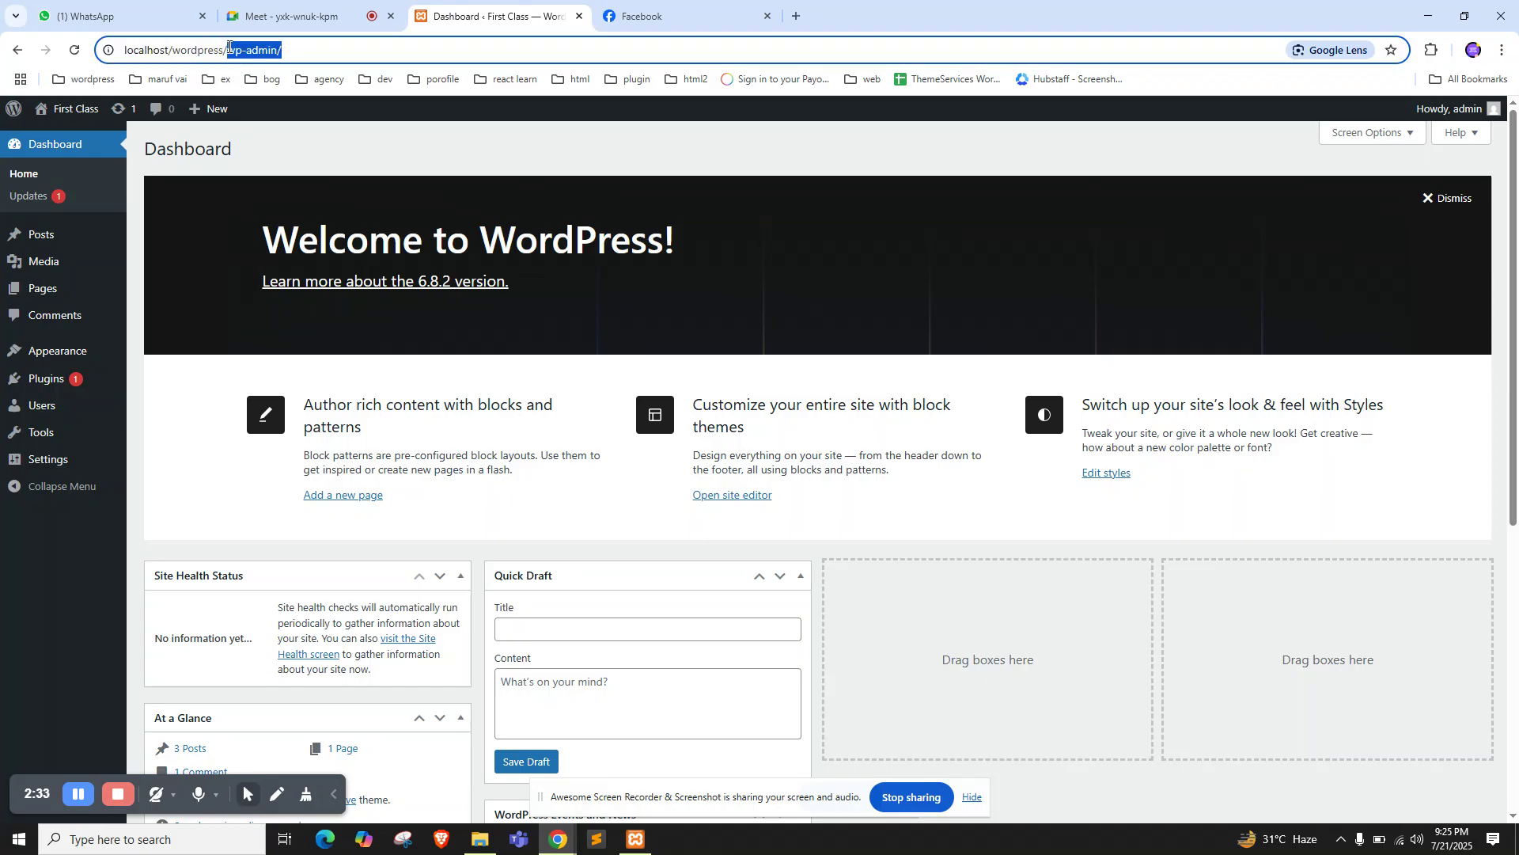
double_click(204, 52)
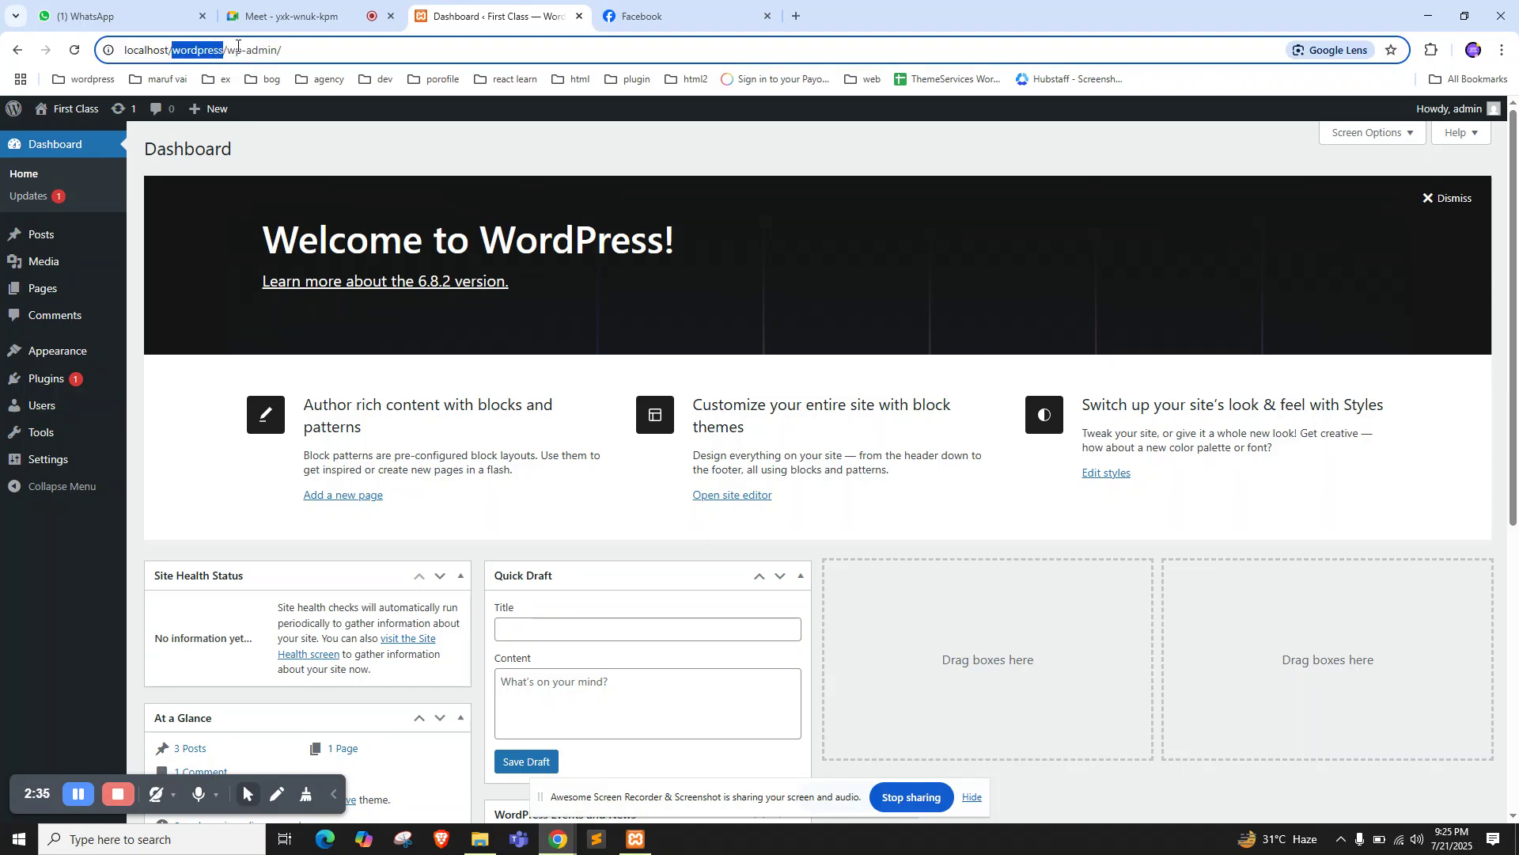
drag(281, 50, 227, 50)
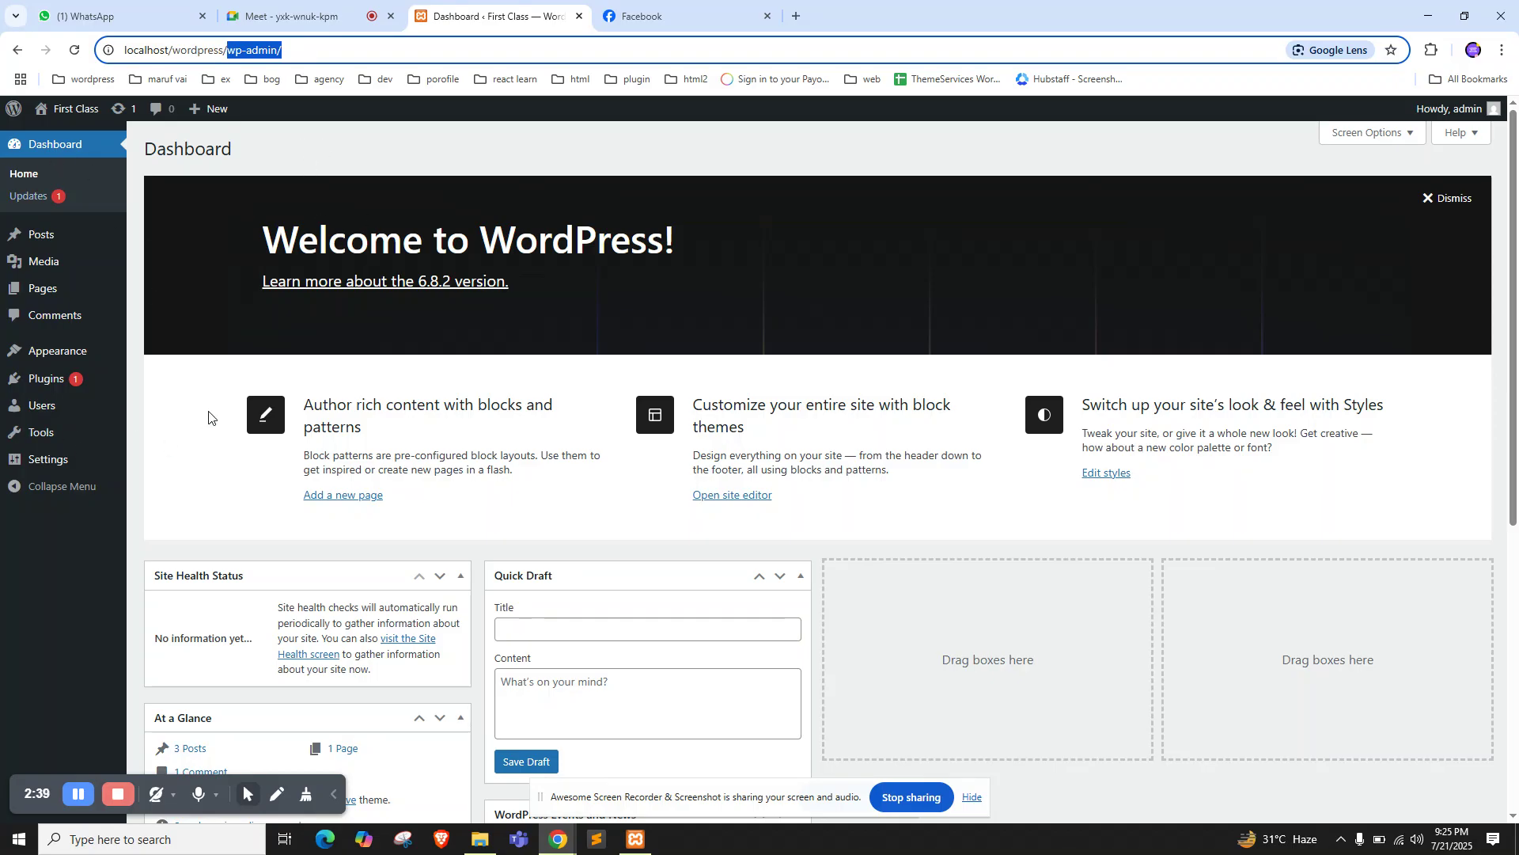
Move the Facebook browser tab to the front of the tab order and return to the WordPress dashboard
drag(251, 218, 635, 281)
click(557, 209)
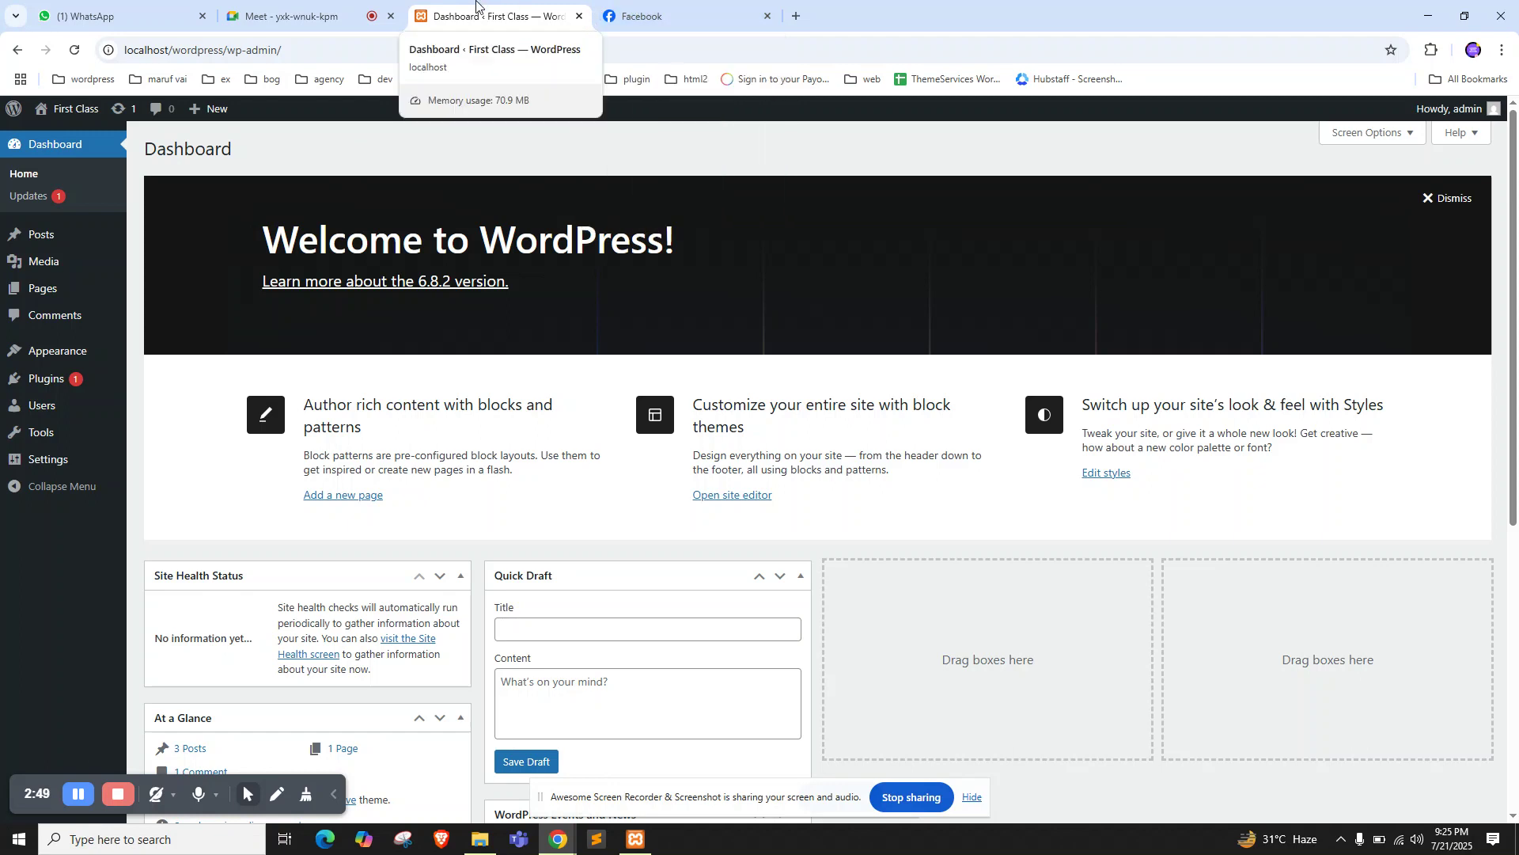
drag(664, 7, 99, 10)
click(696, 11)
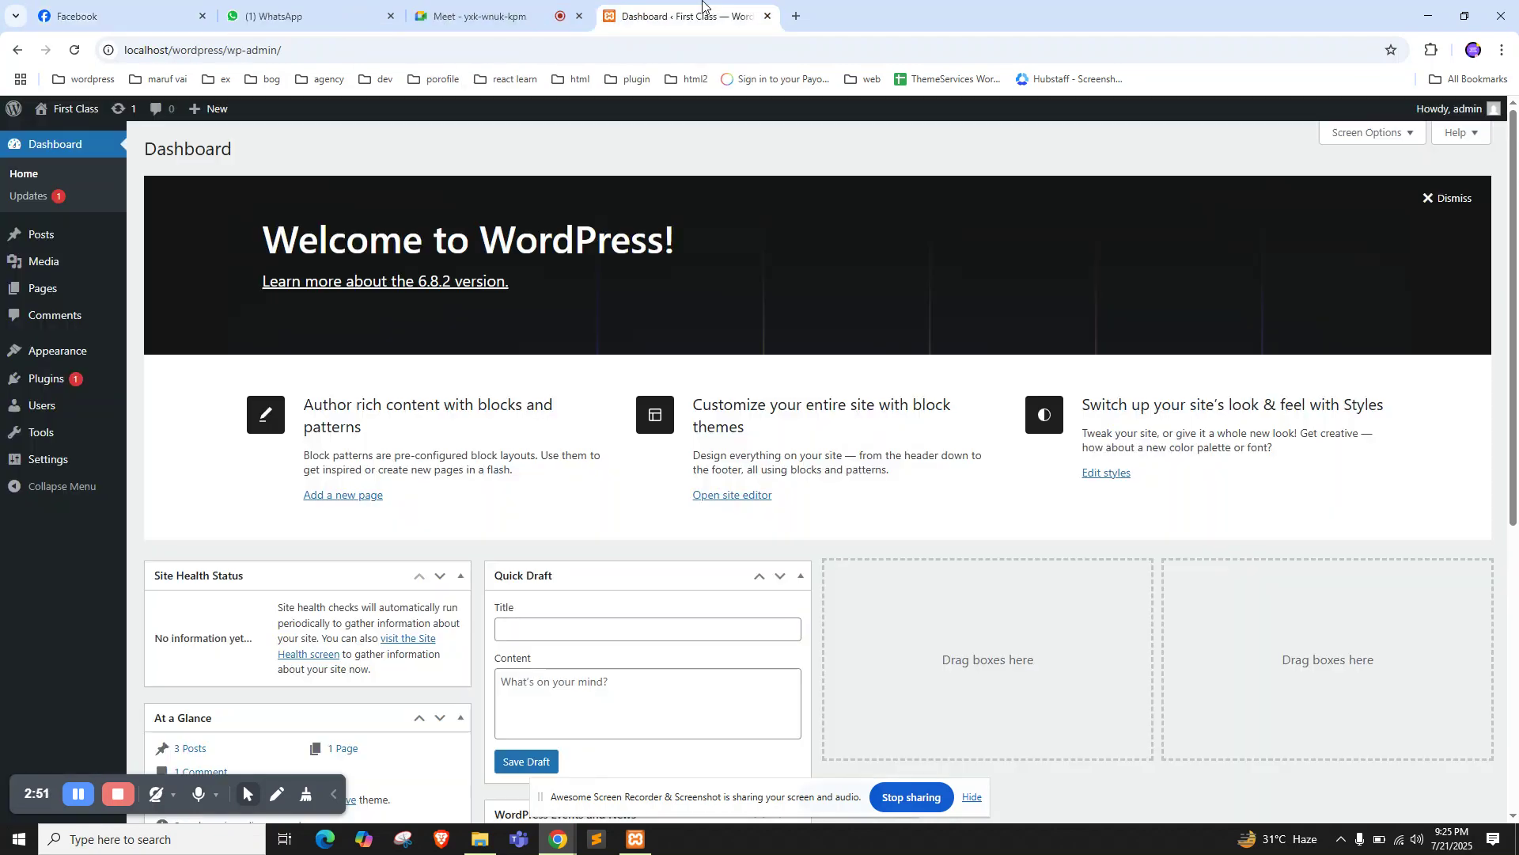
Open the first entry of the Posts list for editing, checking the WhatsApp group chat and the Google Meet call while it loads
click(55, 236)
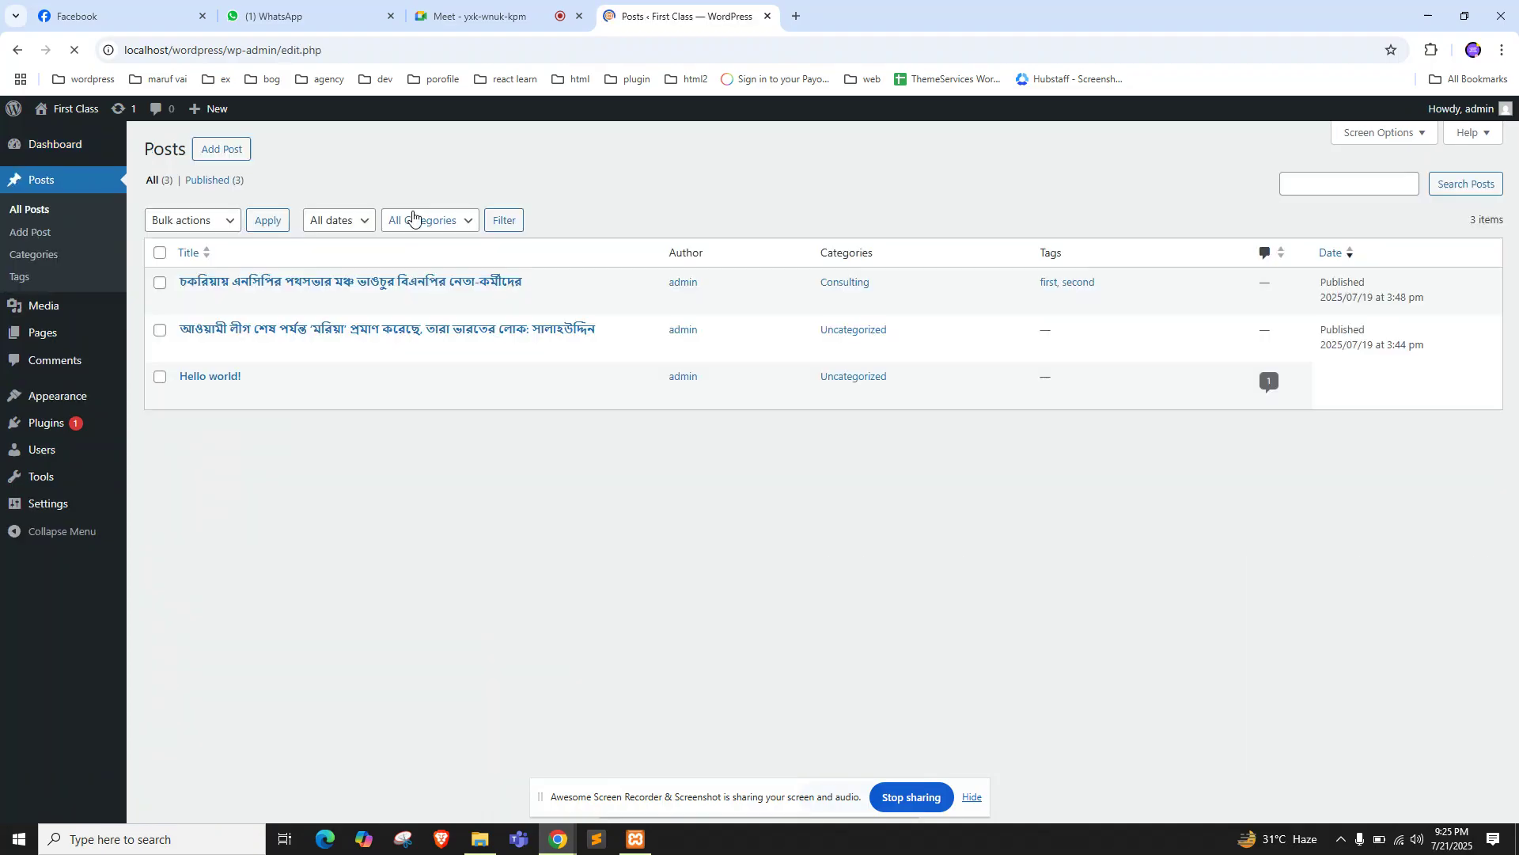
click(189, 302)
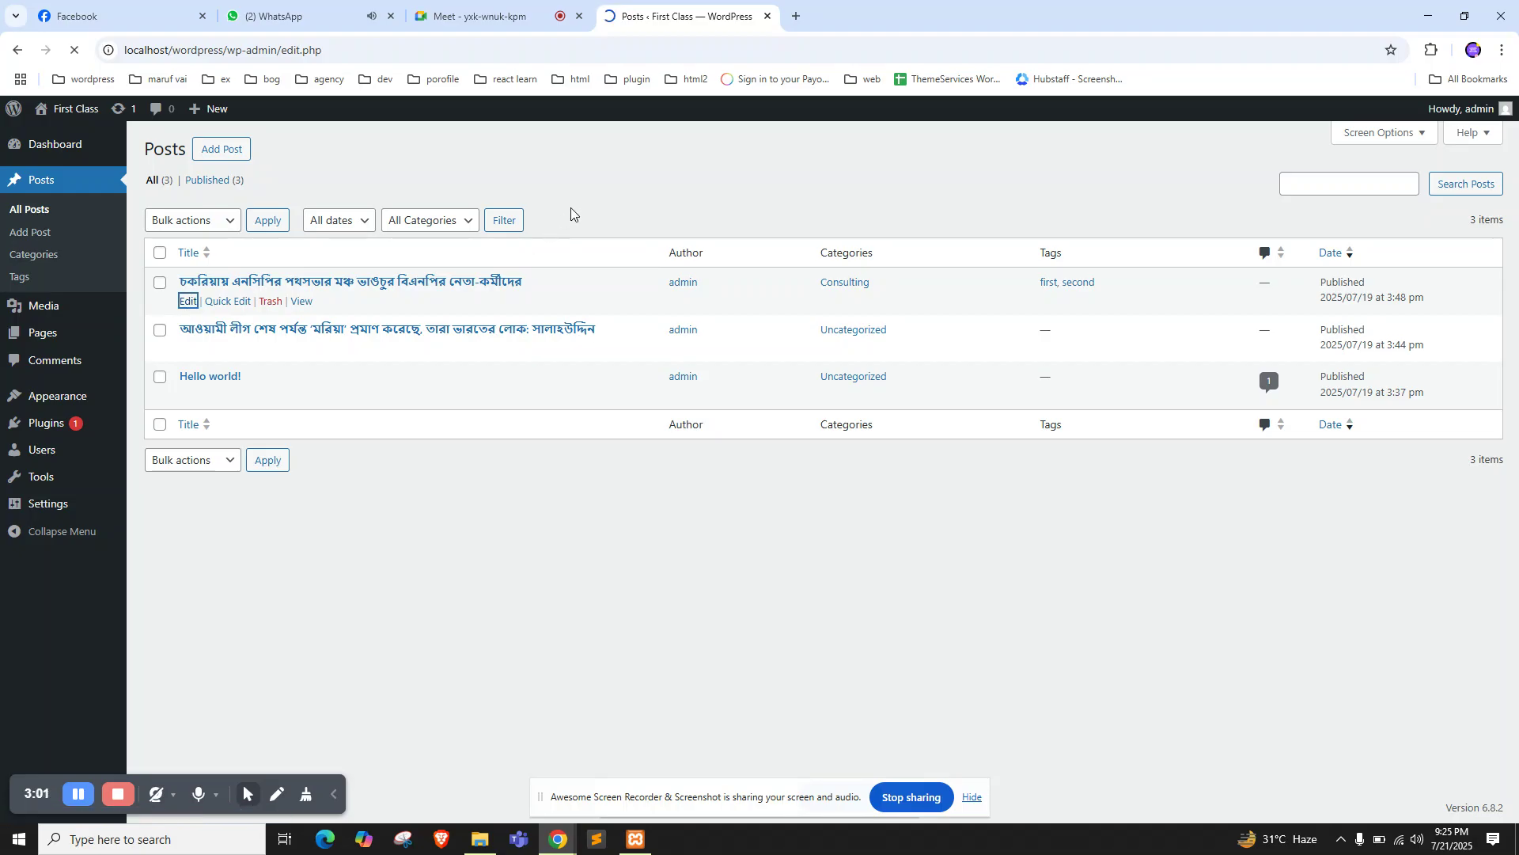
click(329, 11)
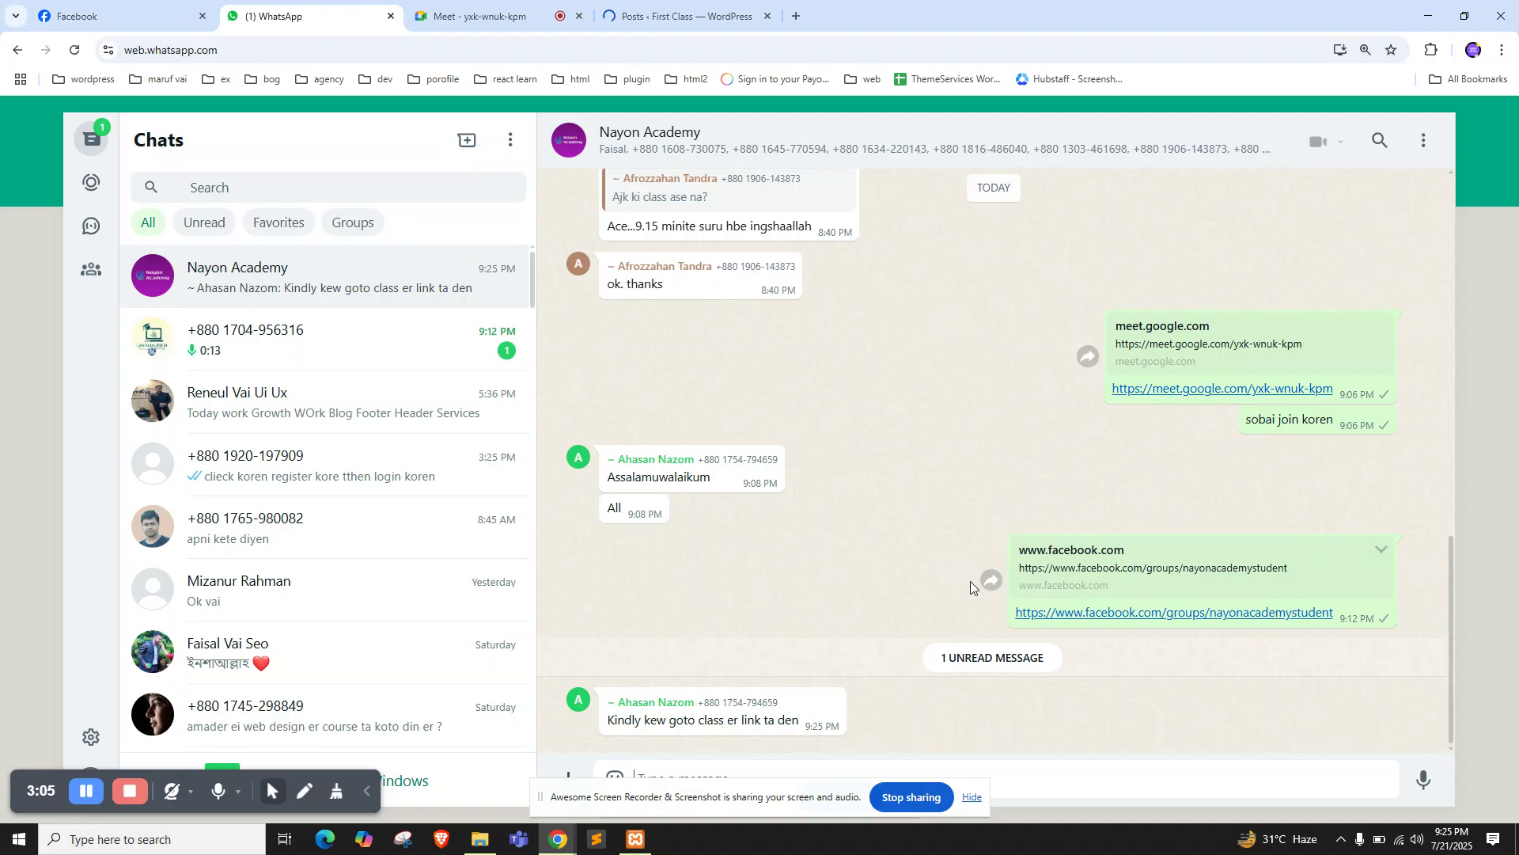
click(479, 15)
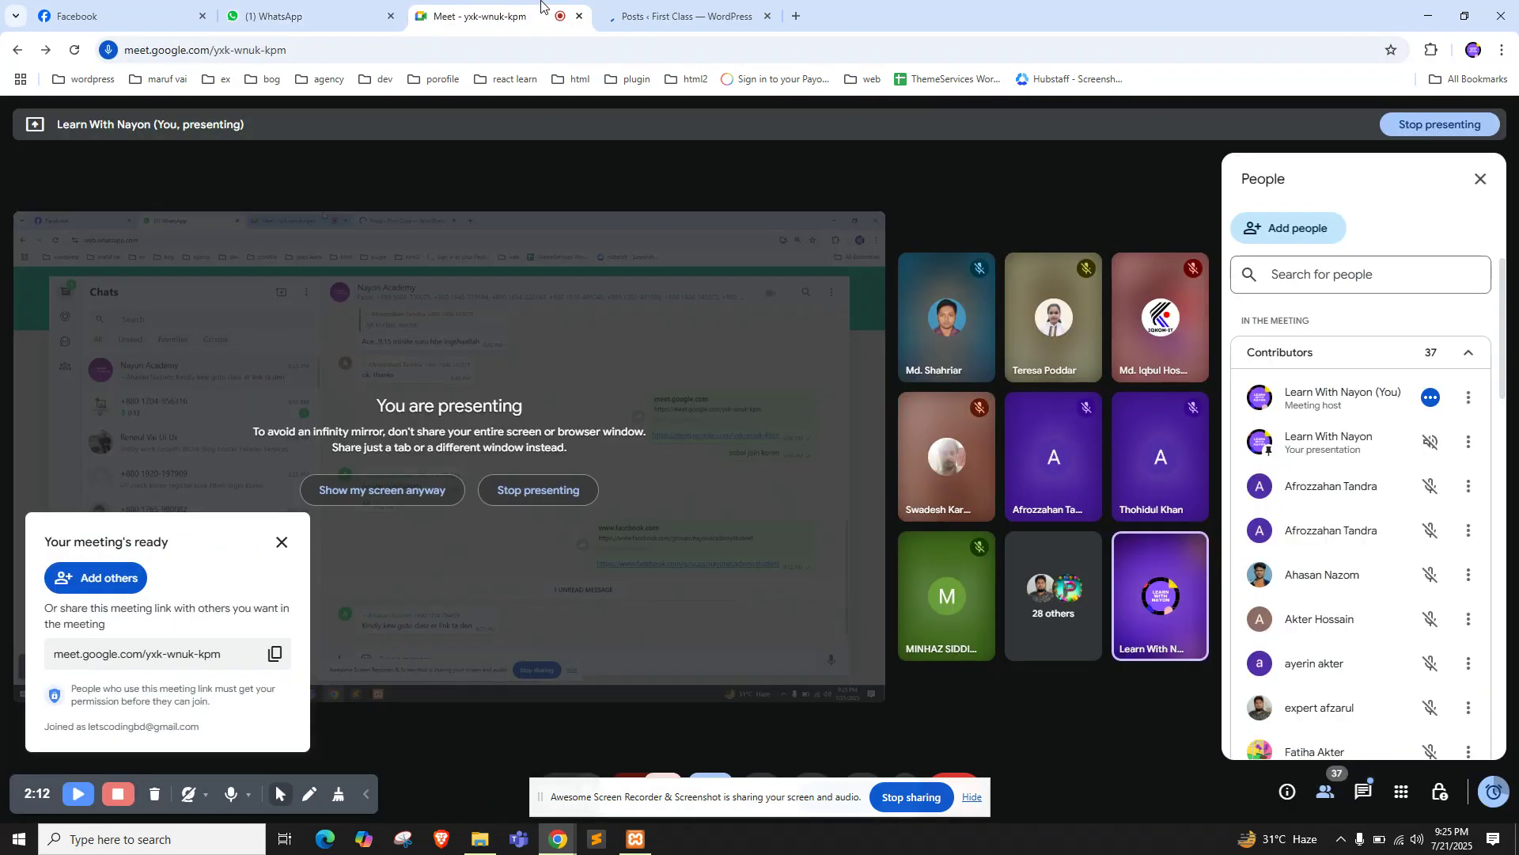
key(ctrl+Tab)
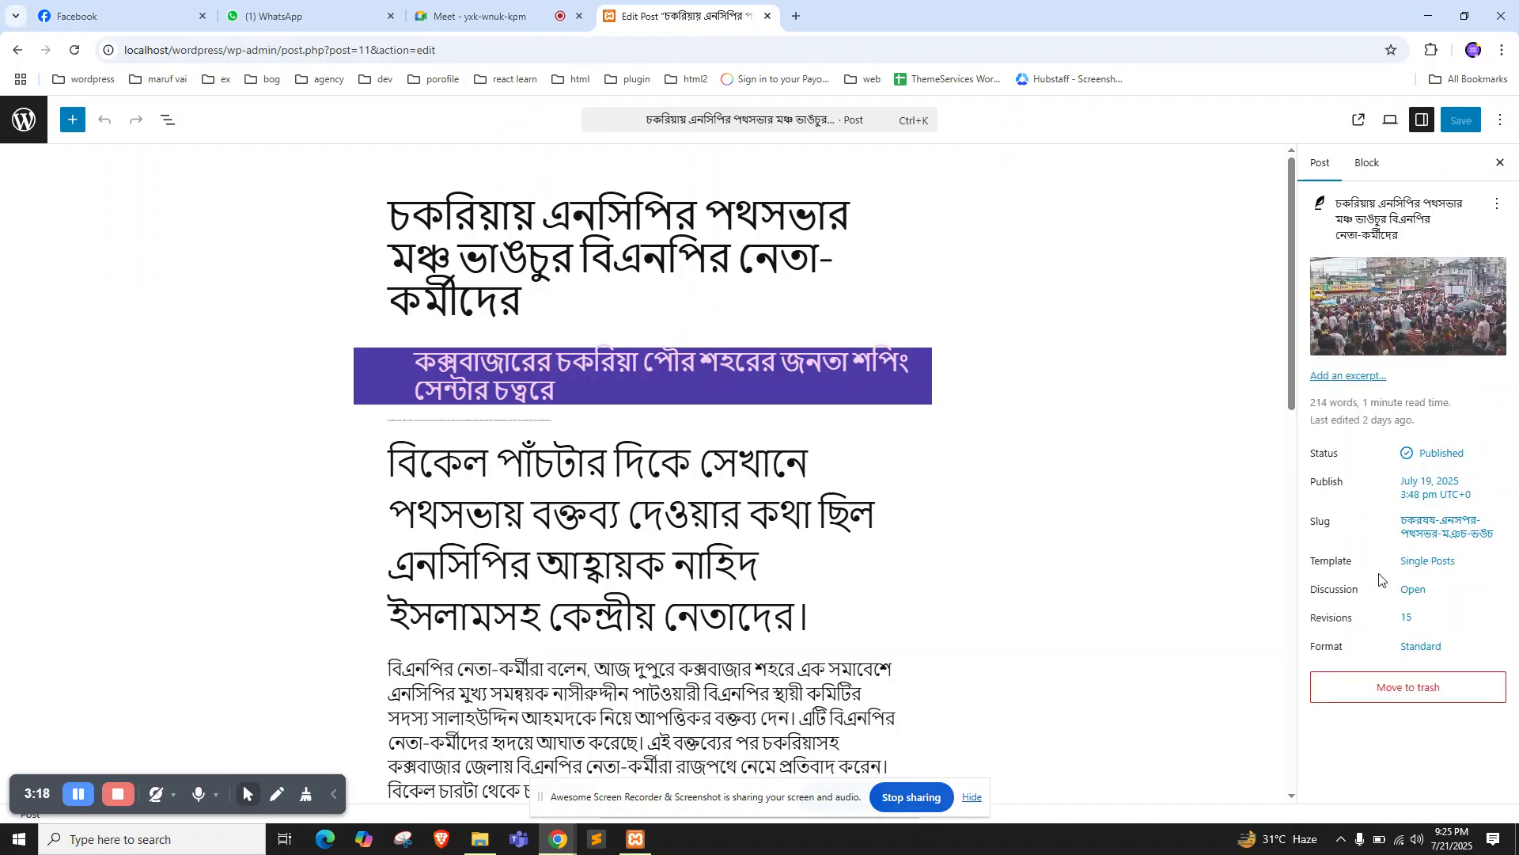
Examine the post's content and compare the editor's Post and Block settings, including those of the large paragraph below the purple heading
click(1367, 164)
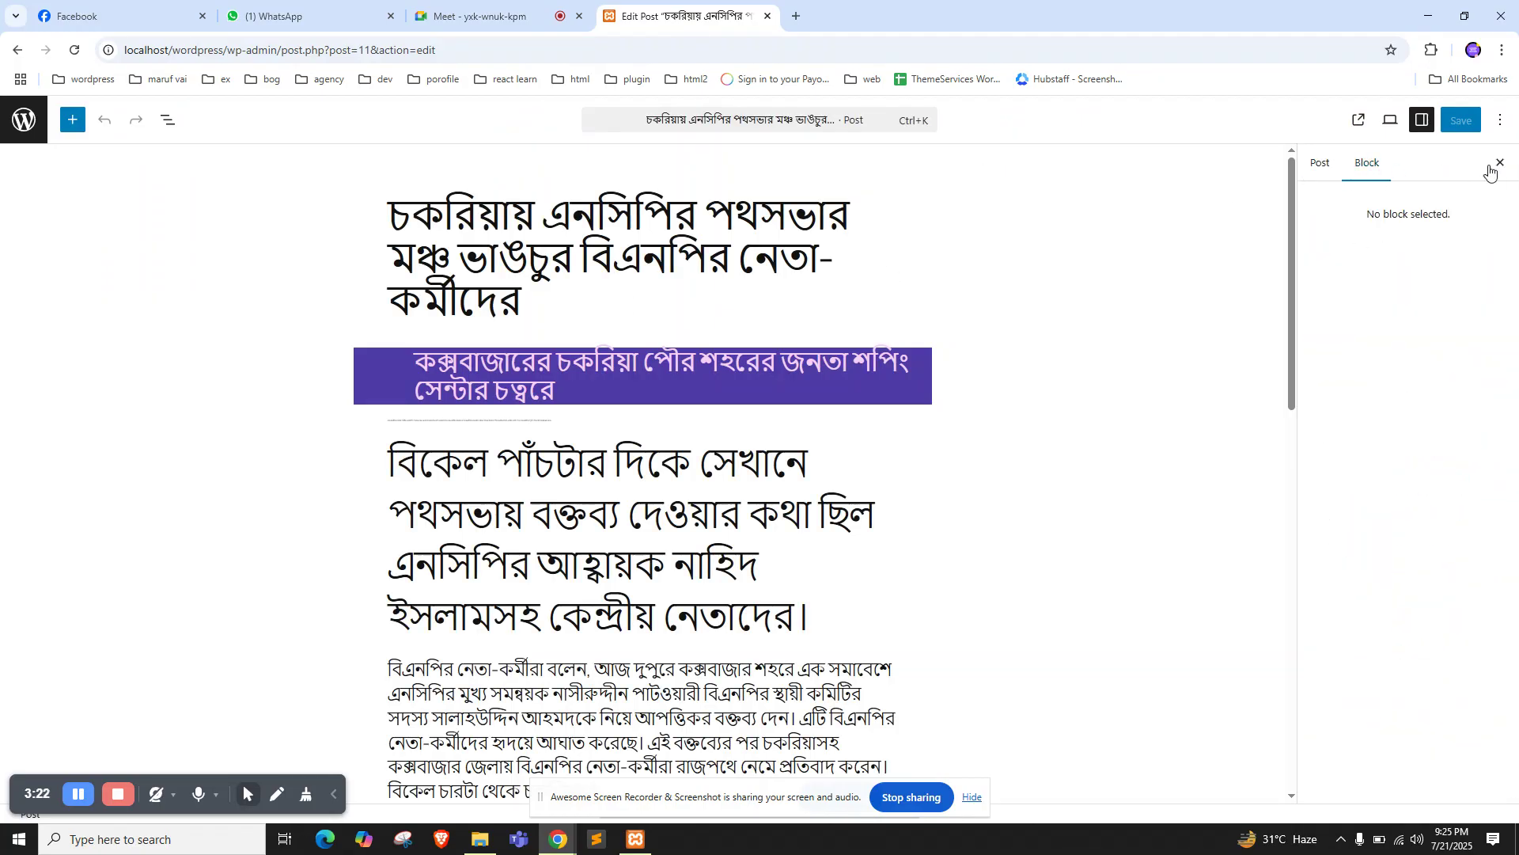
click(1319, 168)
scroll(661, 276, down, 12)
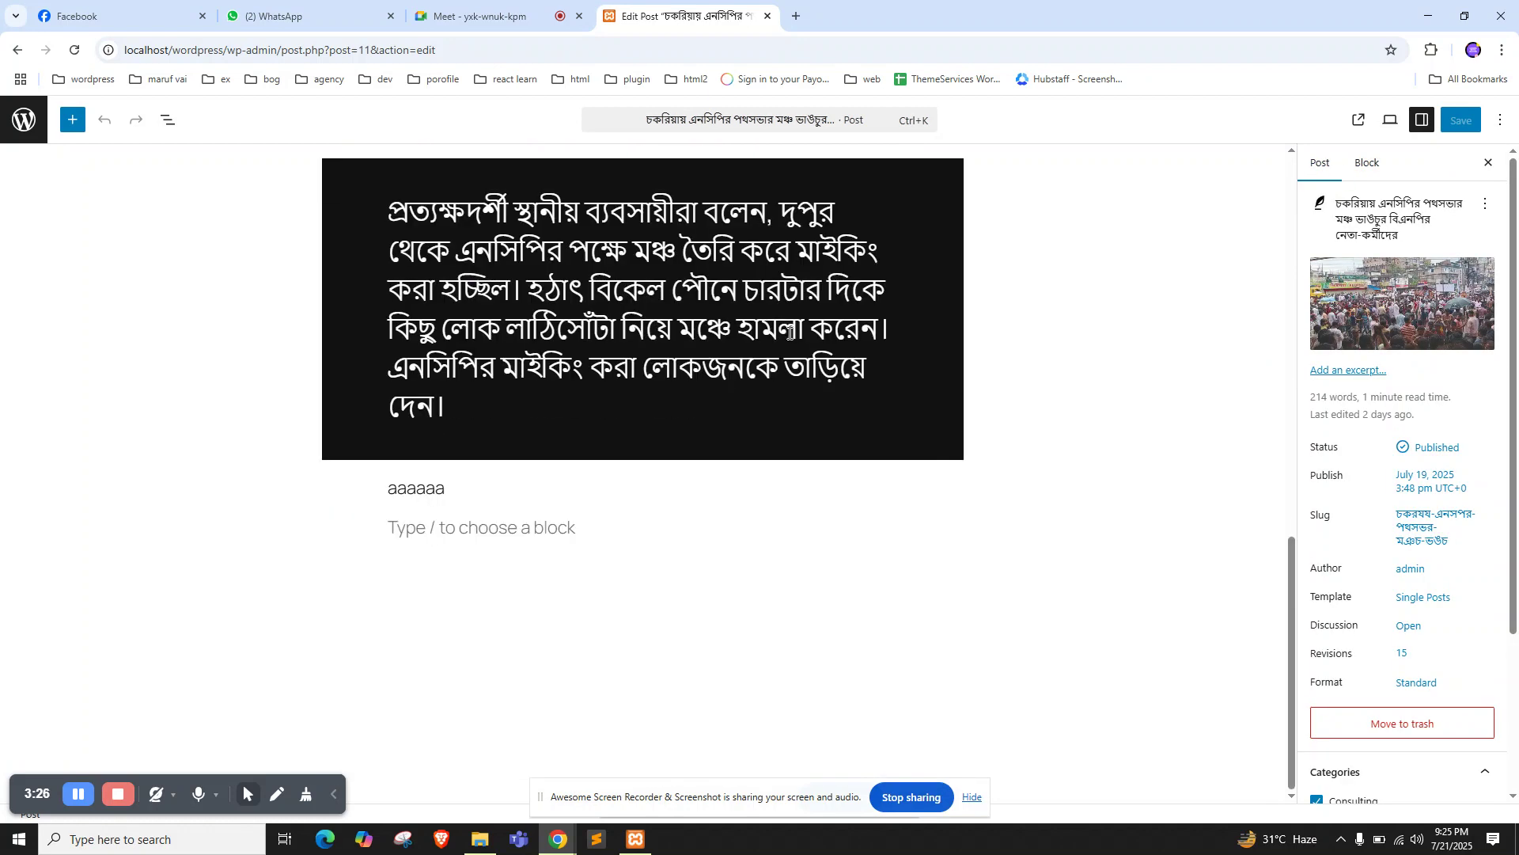
scroll(676, 343, up, 12)
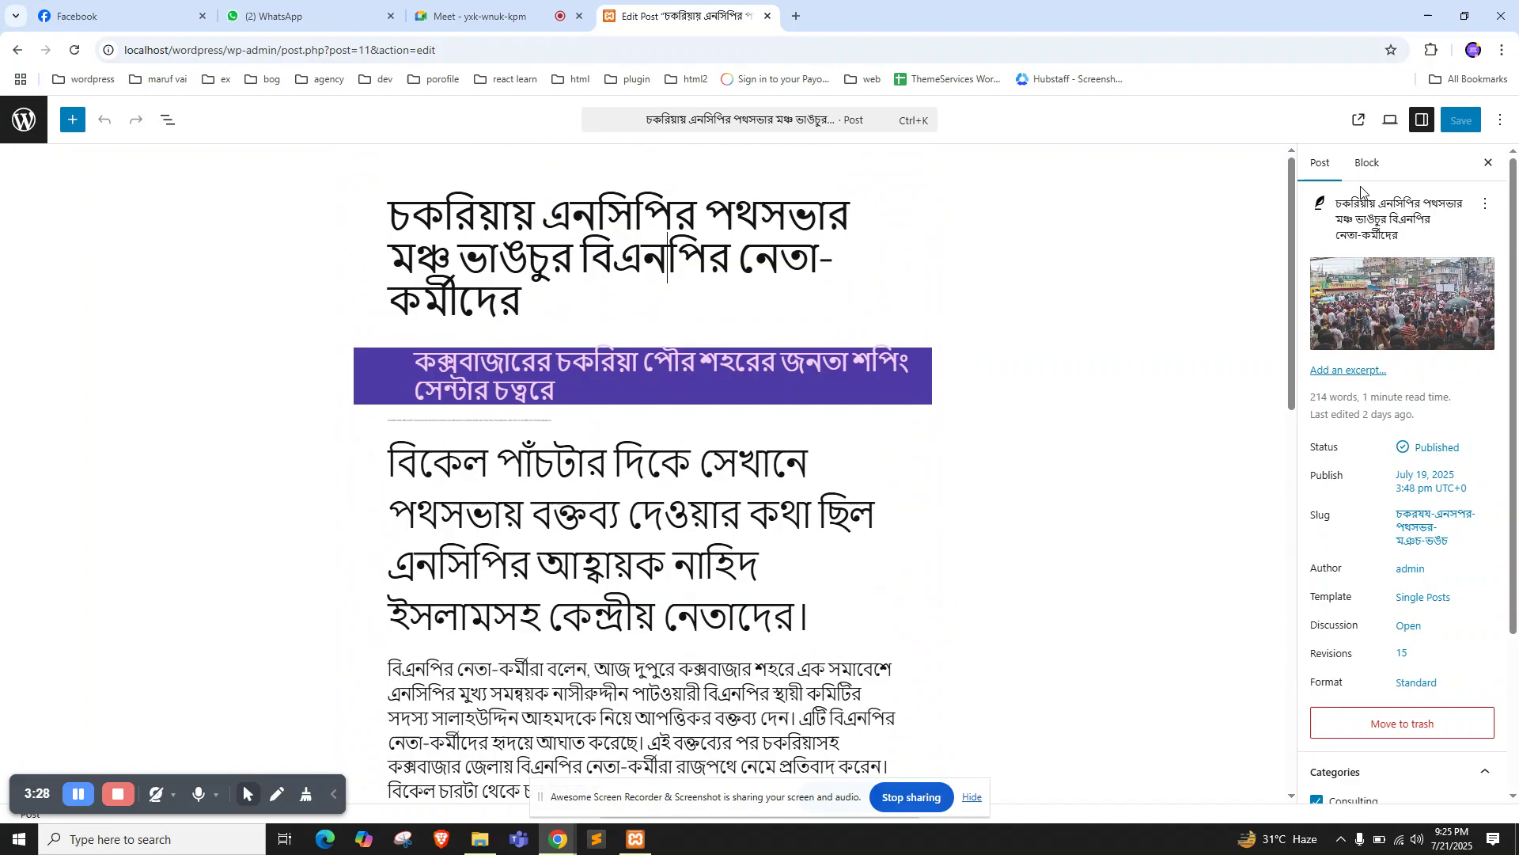
click(1368, 165)
click(1317, 166)
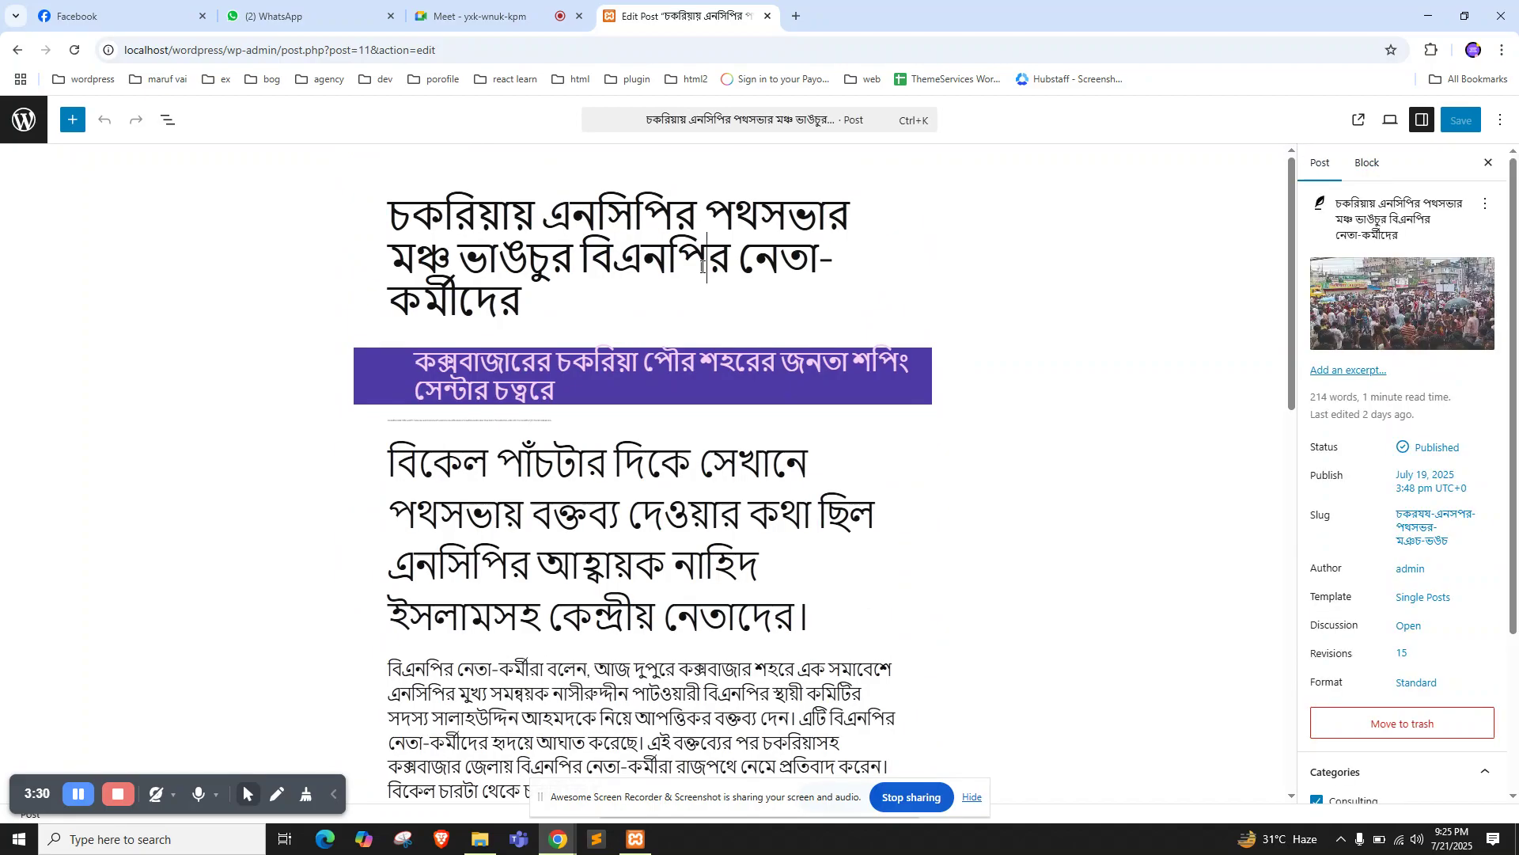
click(1367, 165)
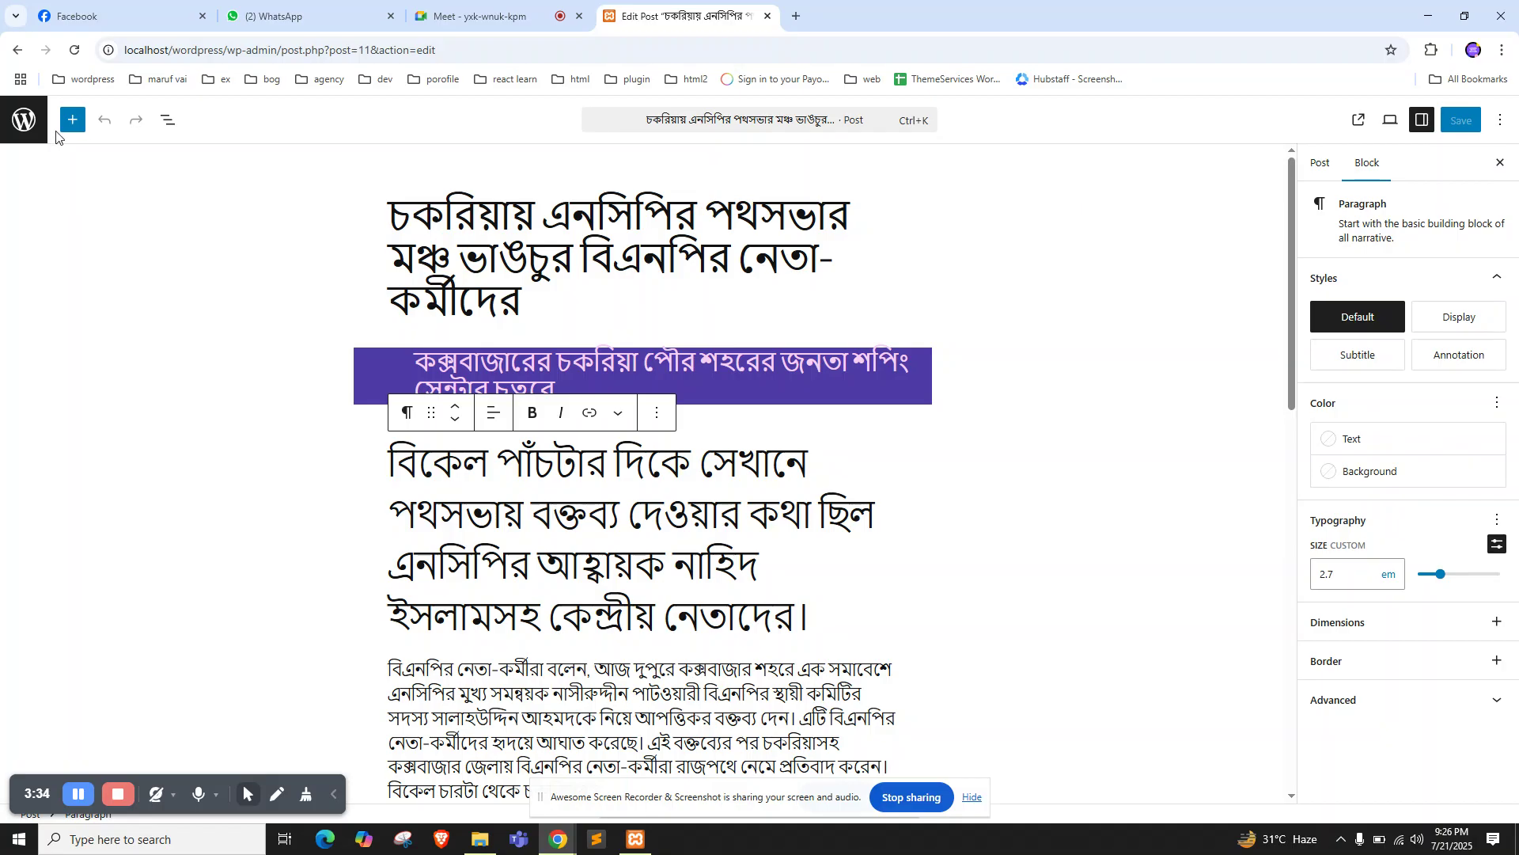
Go back to the Posts list, check the participants in the Google Meet call and return to WordPress
click(14, 51)
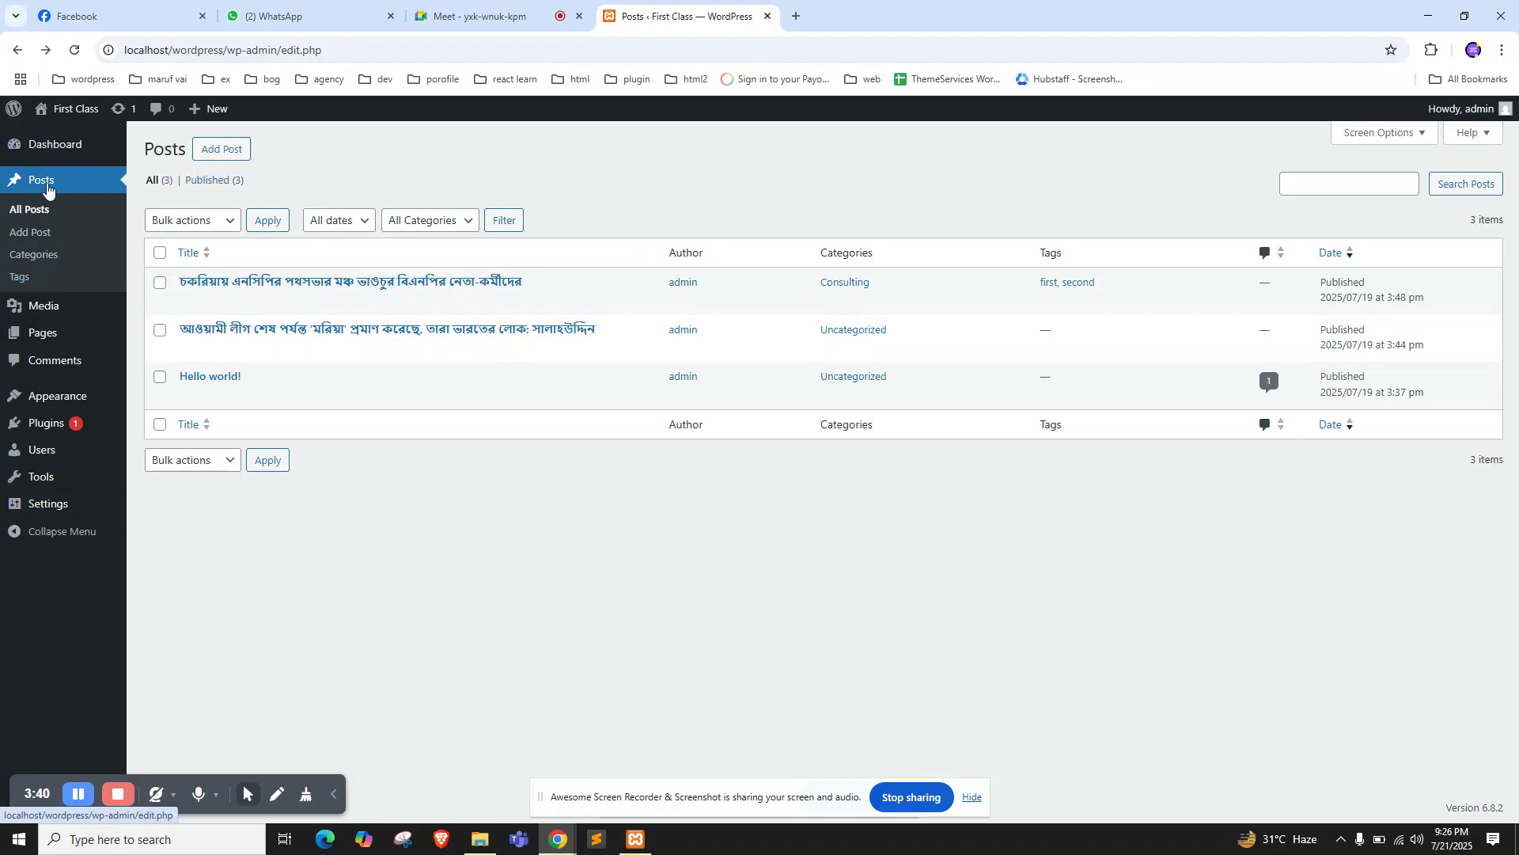
click(432, 4)
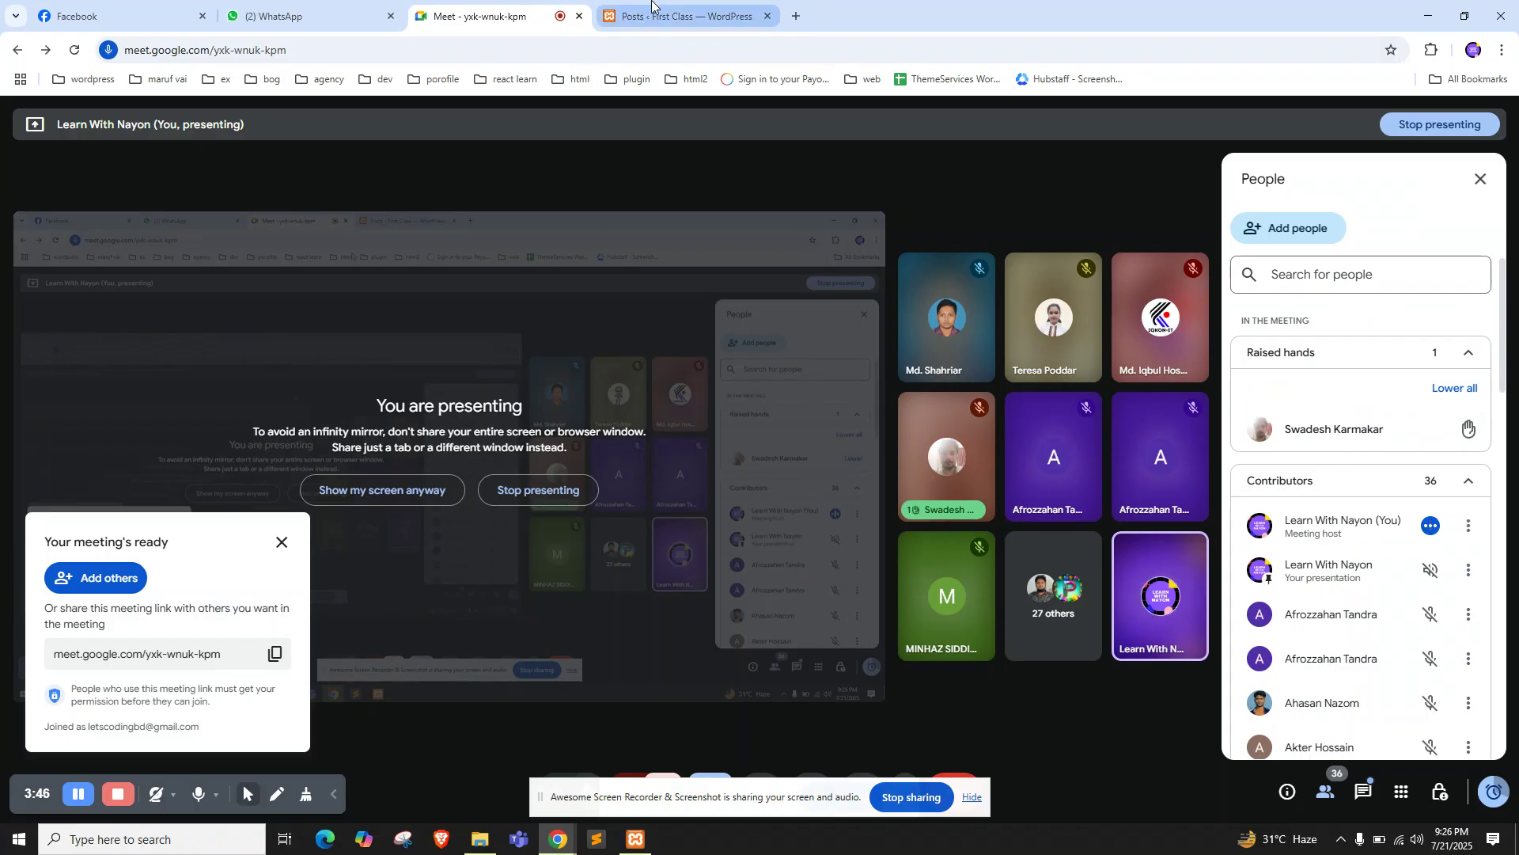
click(680, 16)
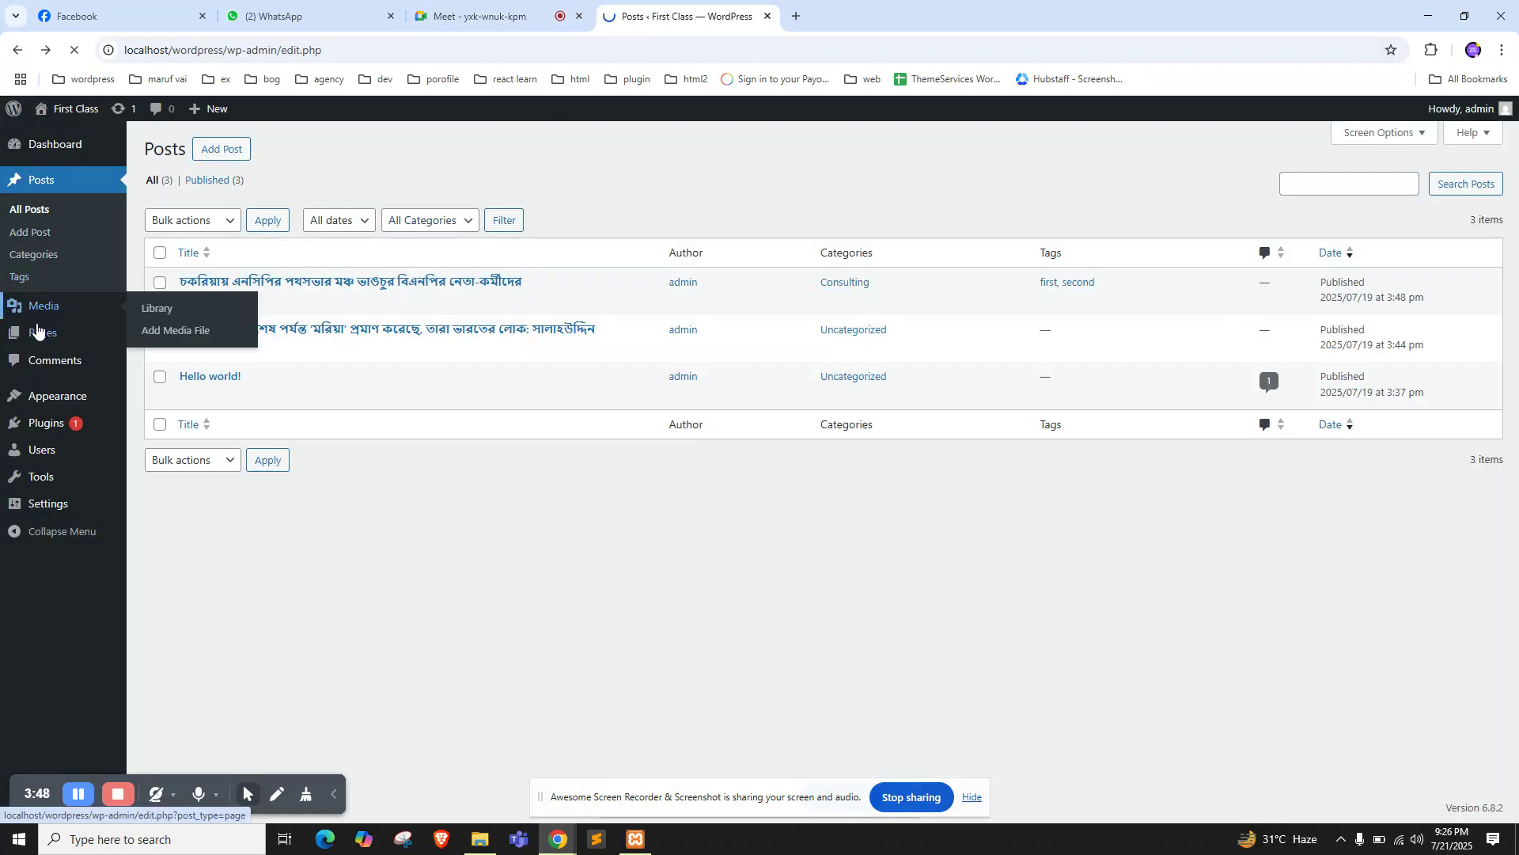
Open the Media Library, examine its file upload area and close that area without uploading anything
click(67, 301)
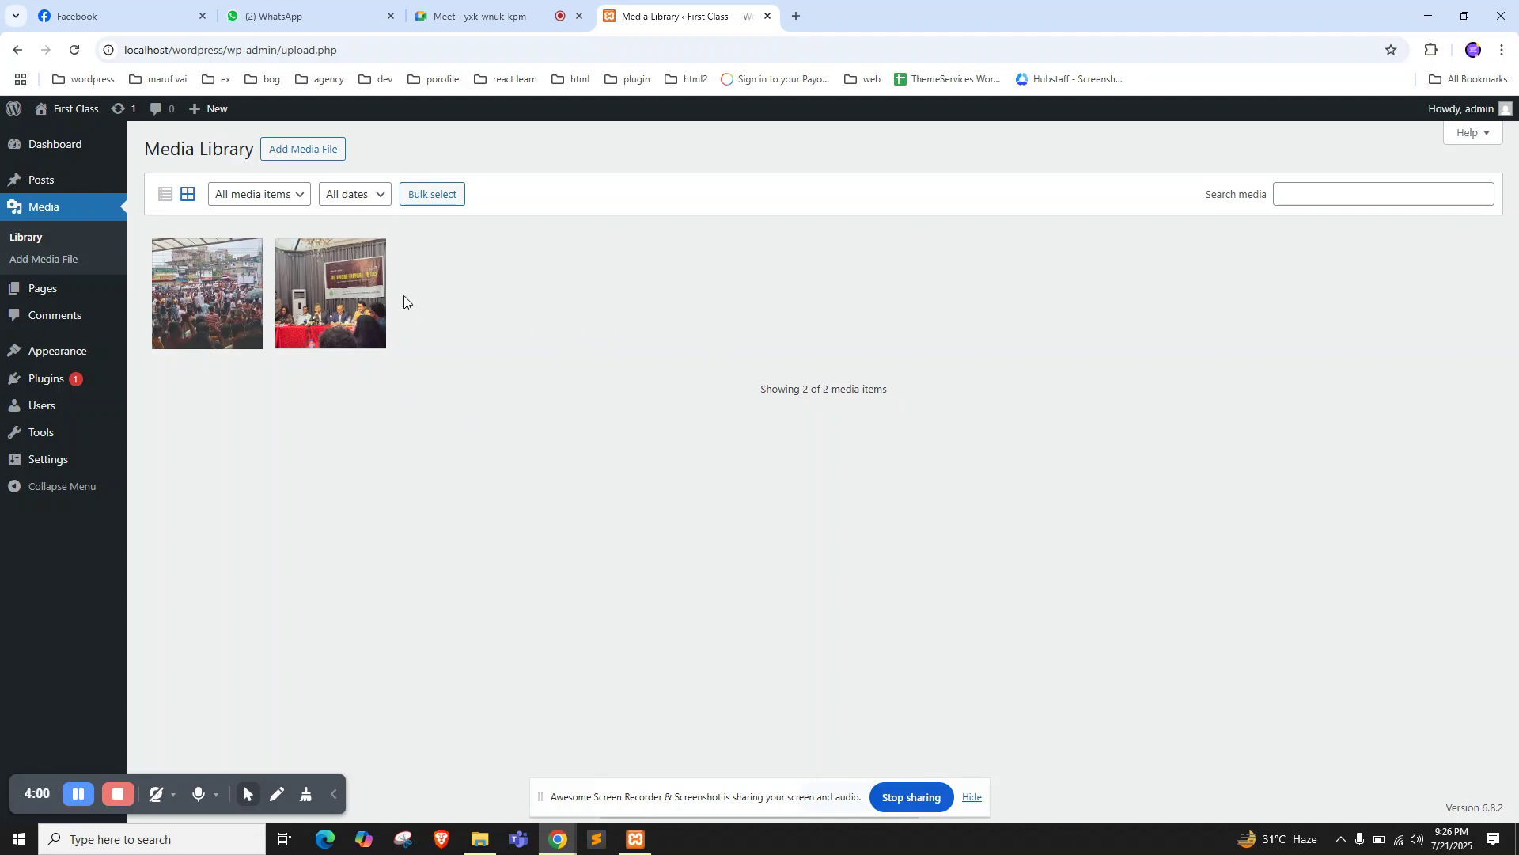
click(328, 148)
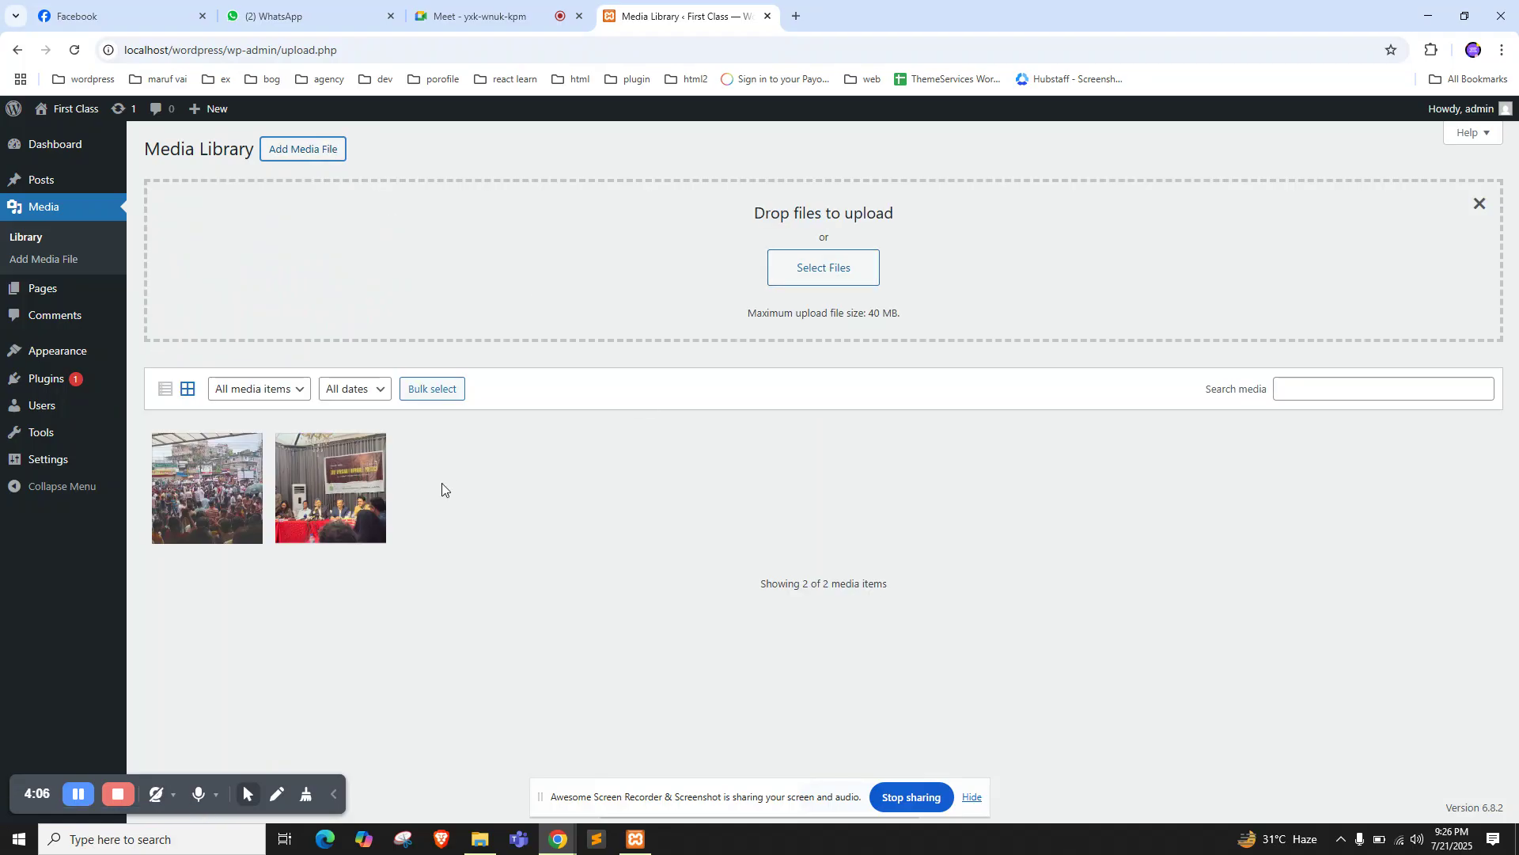
click(602, 462)
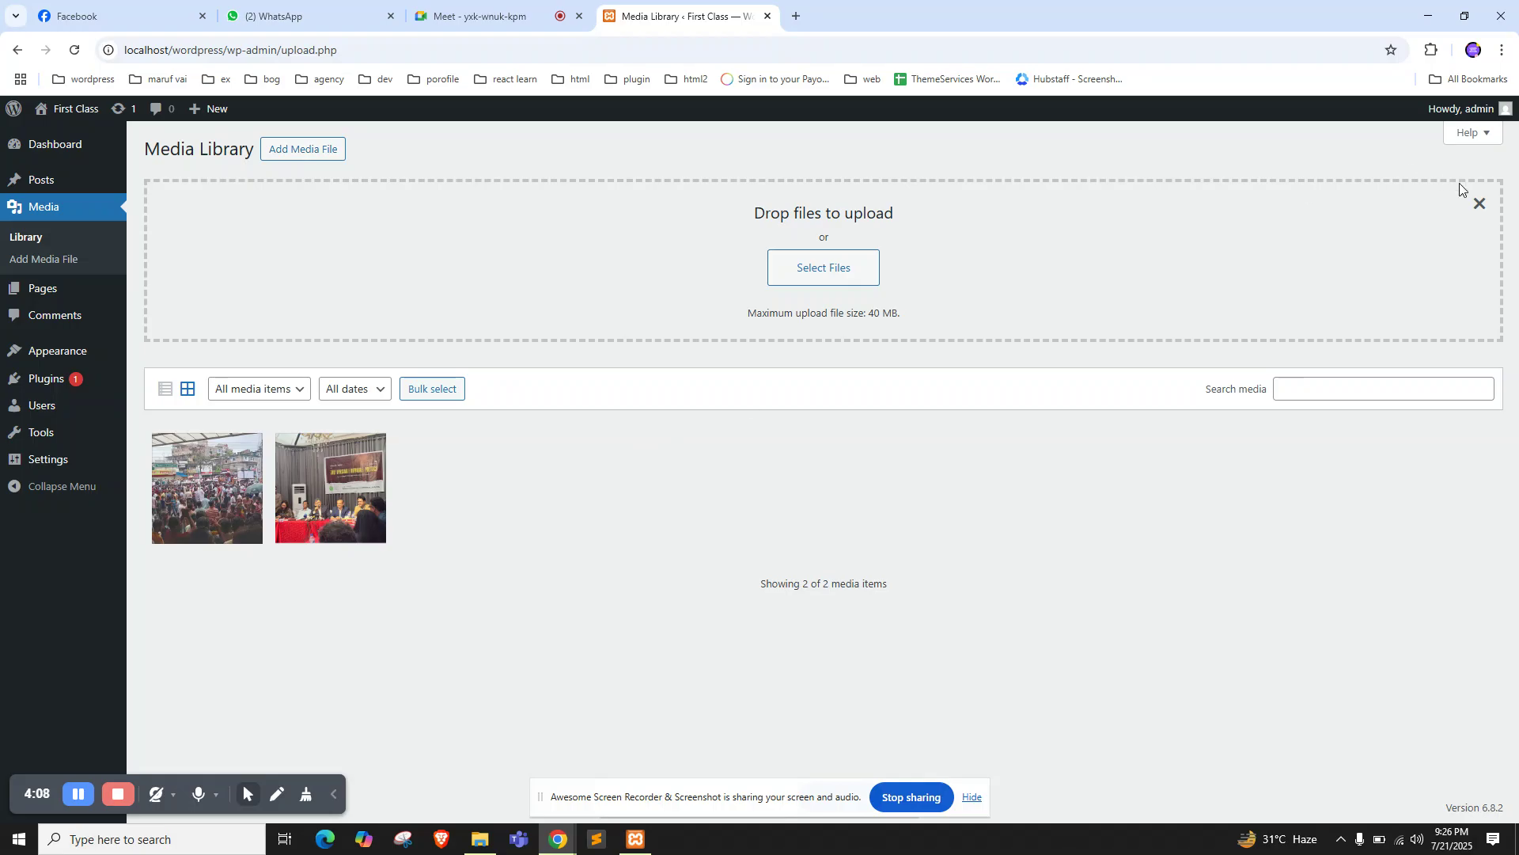
click(1479, 203)
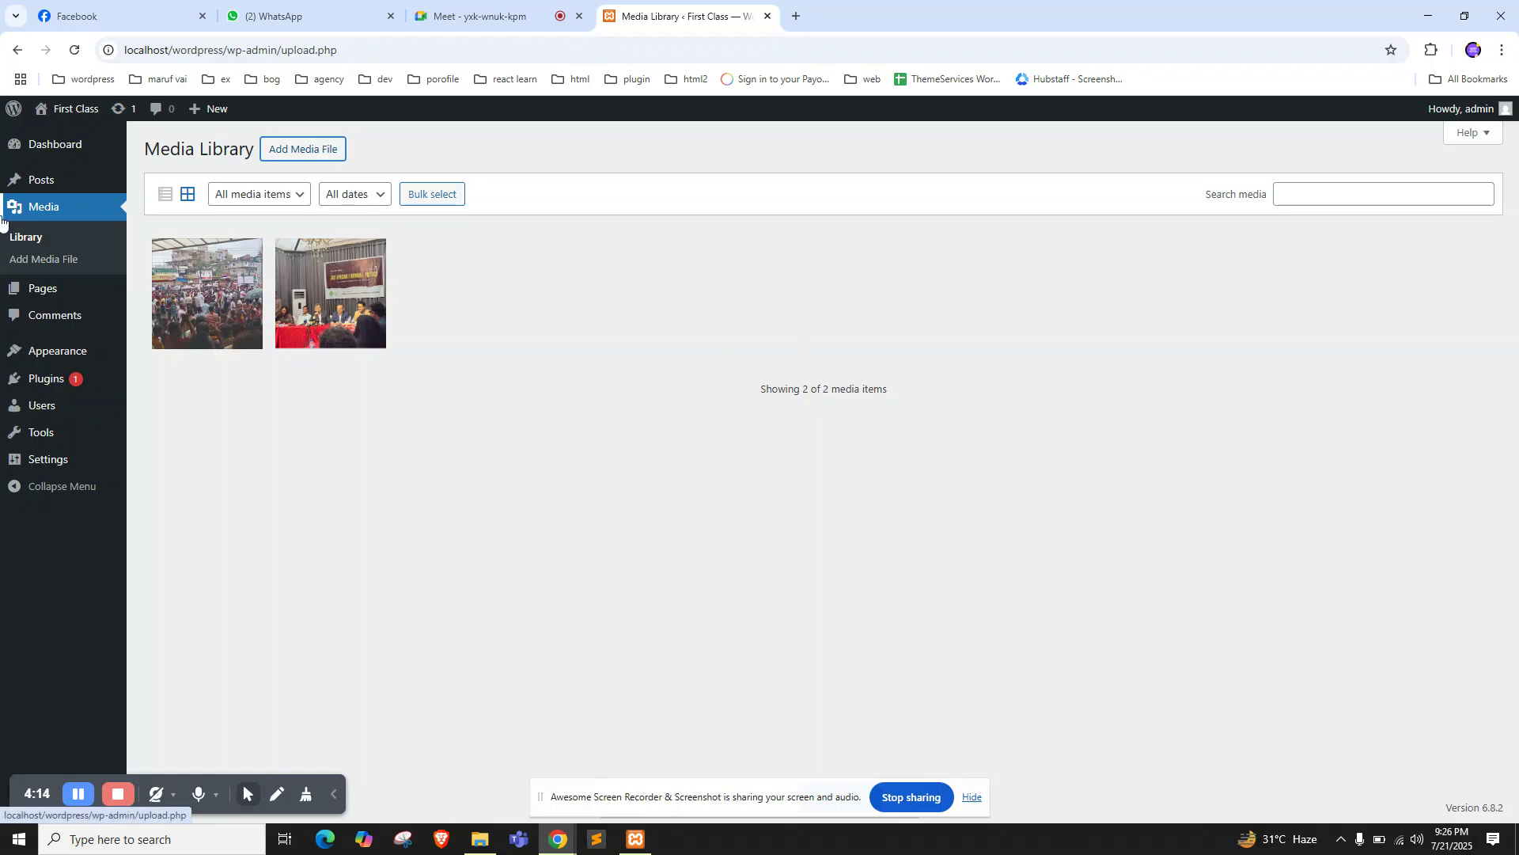
Revisit the Posts list, return to the Media Library, view its files as a list and switch back to grid view
click(44, 180)
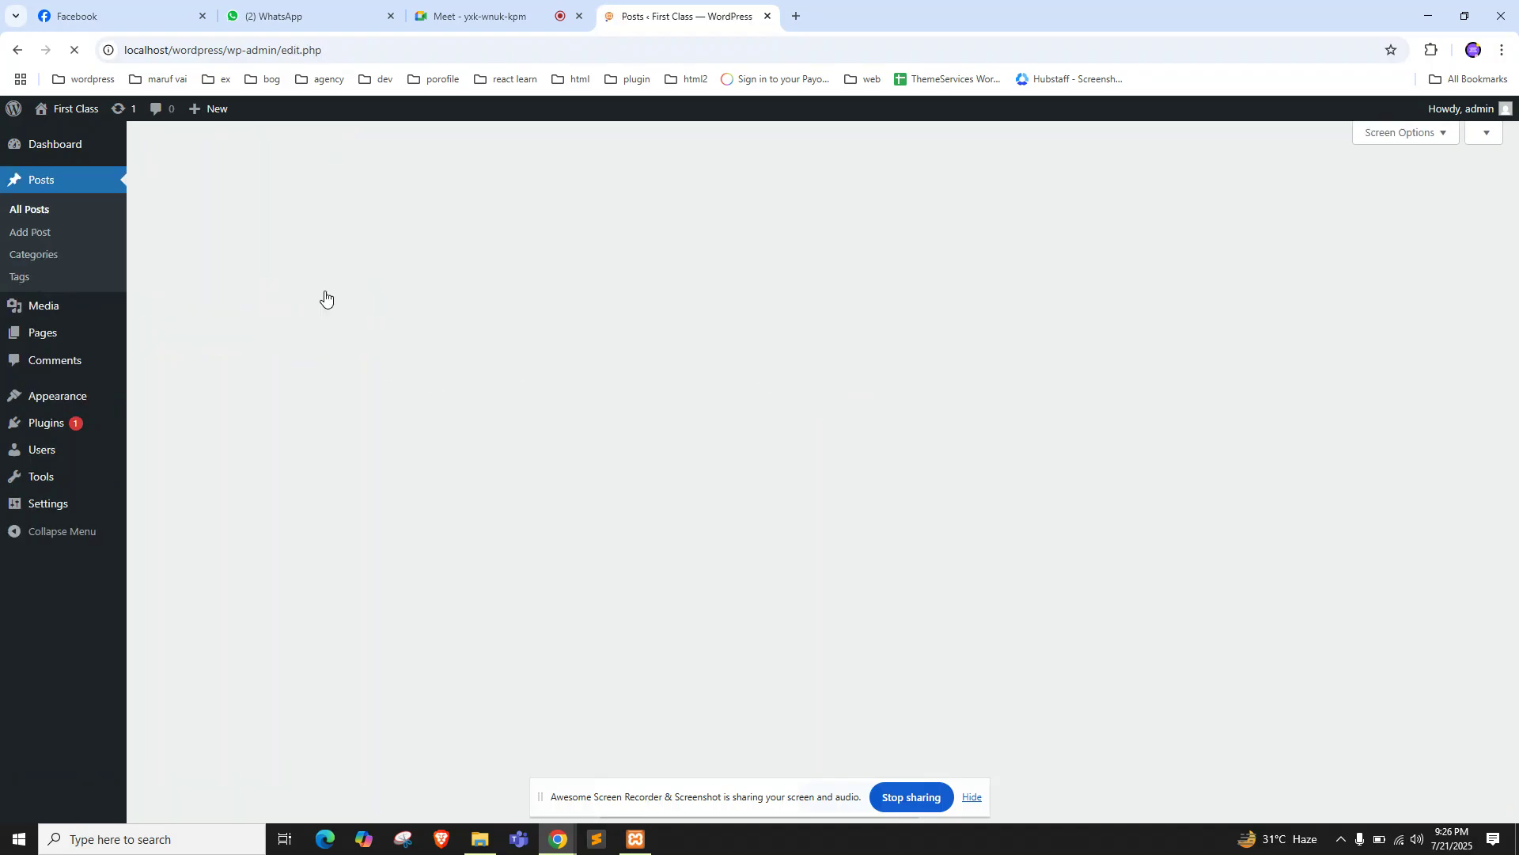
click(8, 54)
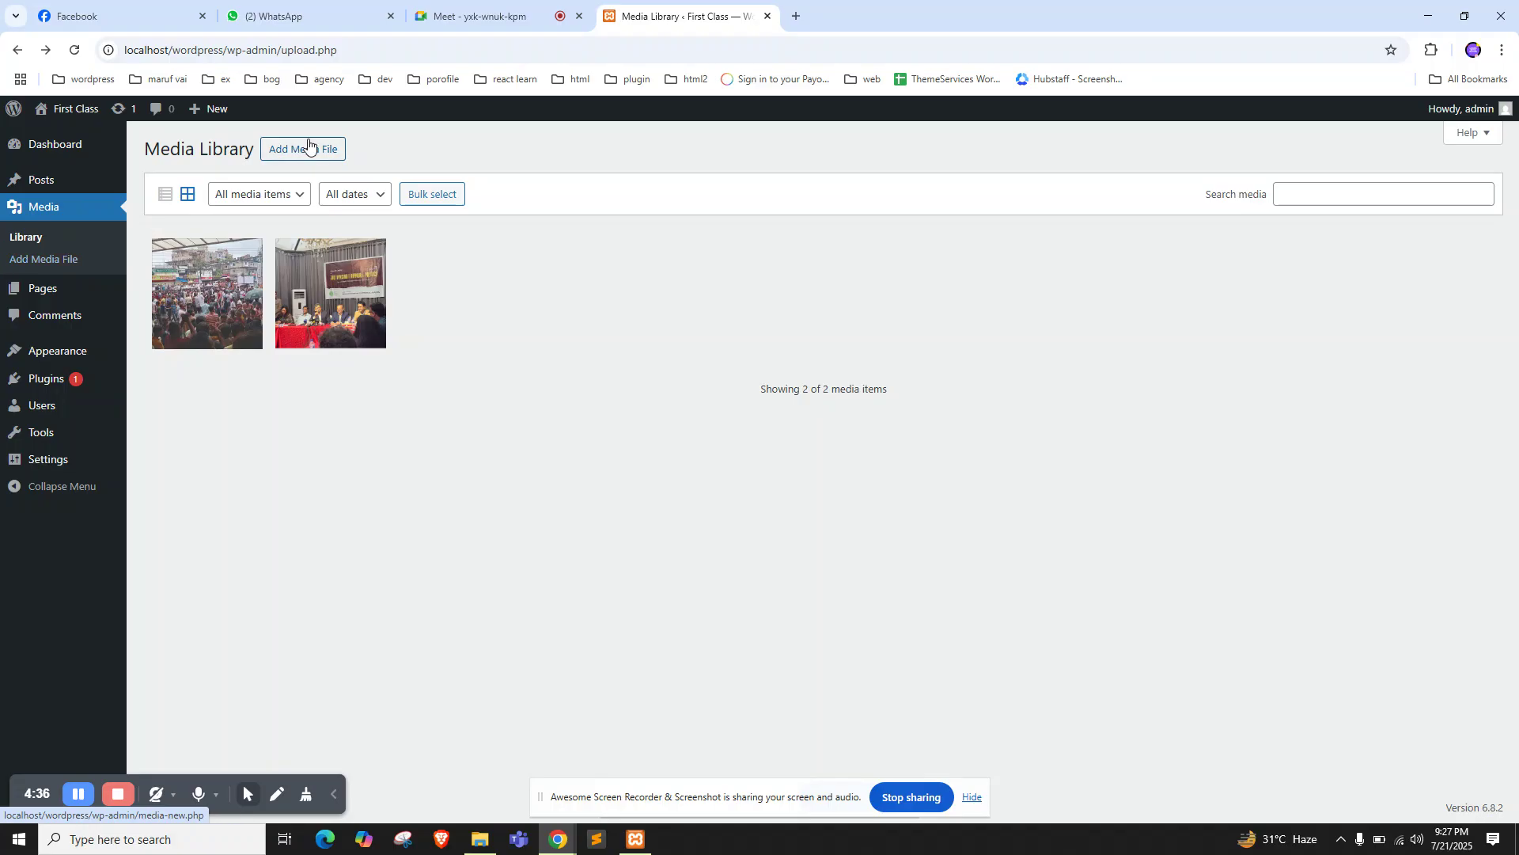
drag(635, 353, 1034, 386)
click(827, 377)
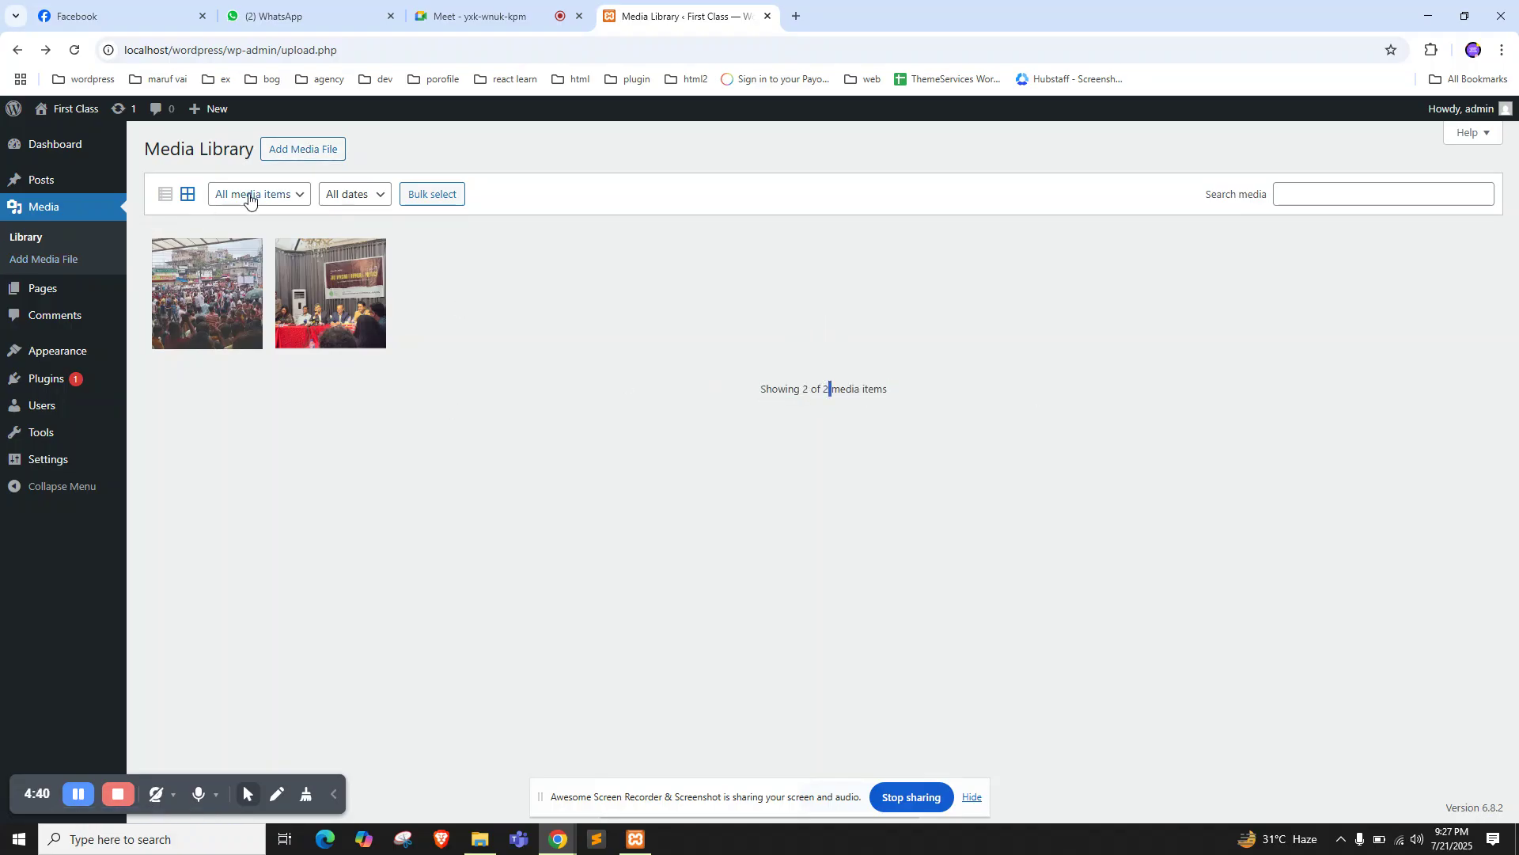
click(164, 200)
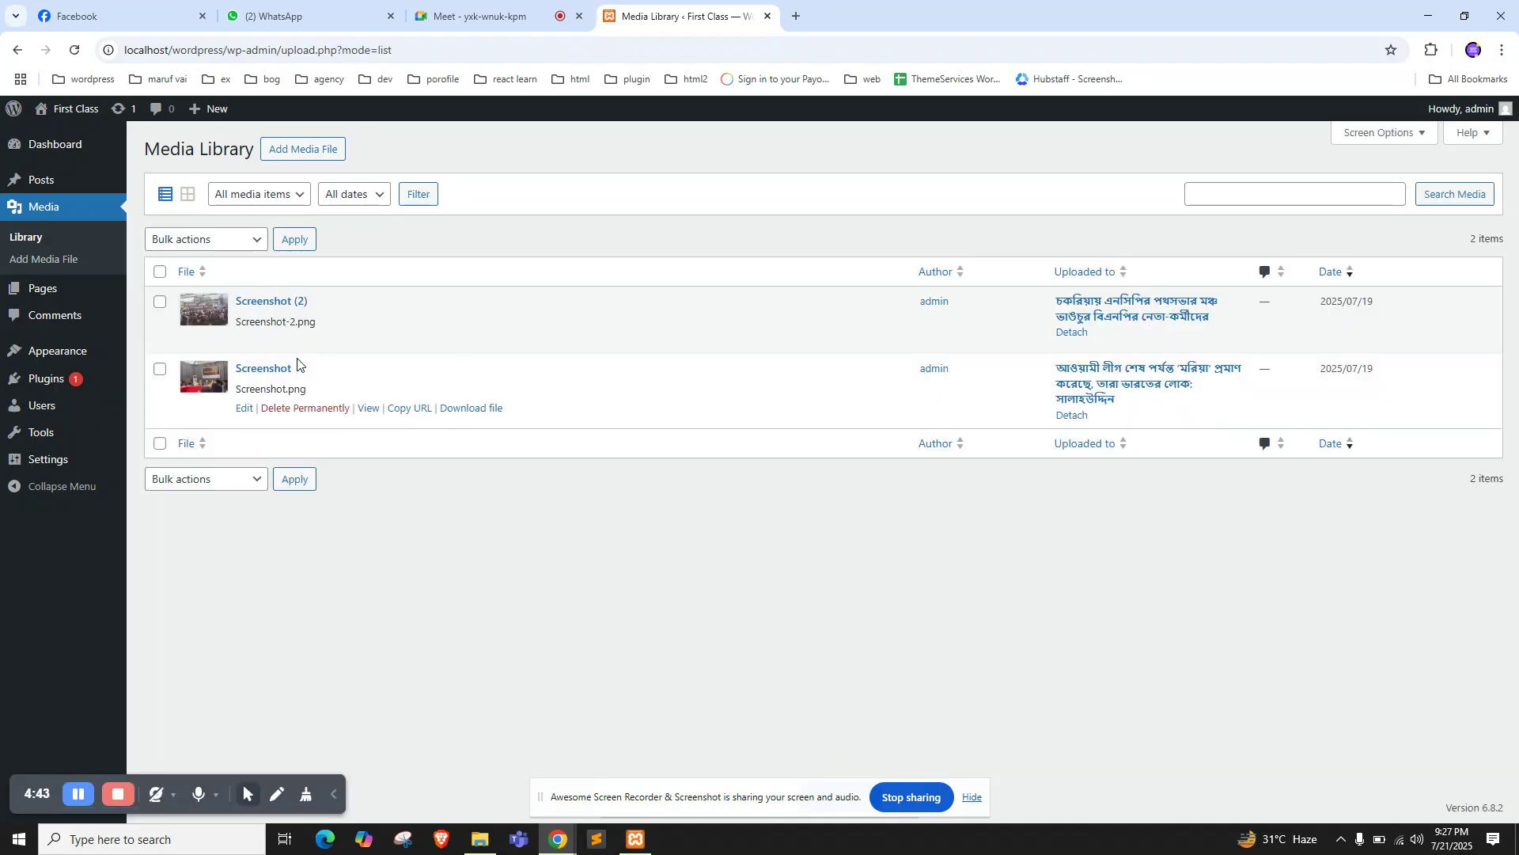
click(188, 194)
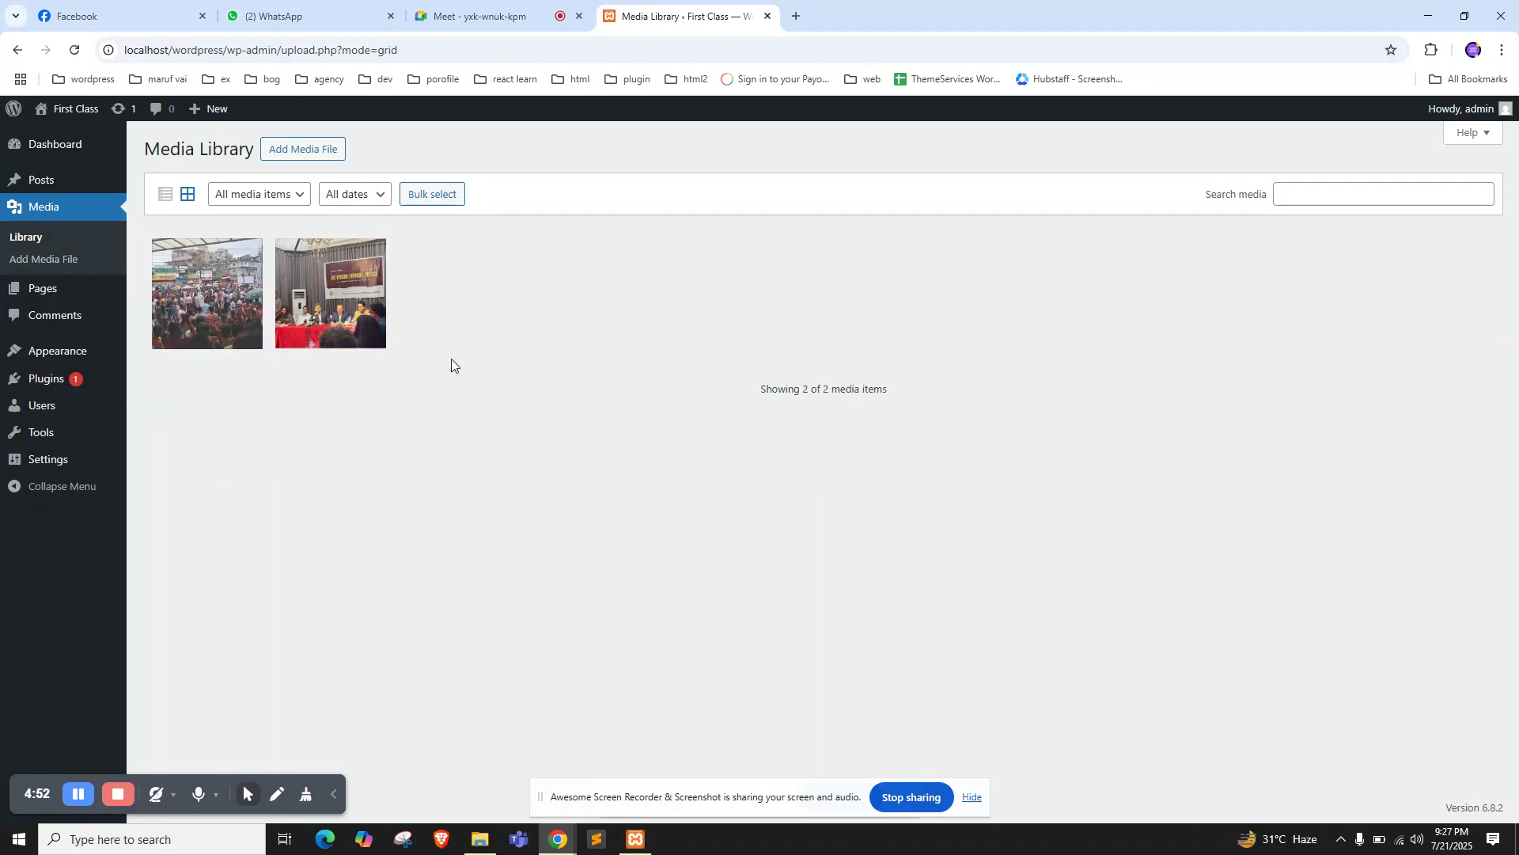
Open the Pages list and move all pages, Privacy Policy and Sample Page, to the Trash in bulk
click(52, 290)
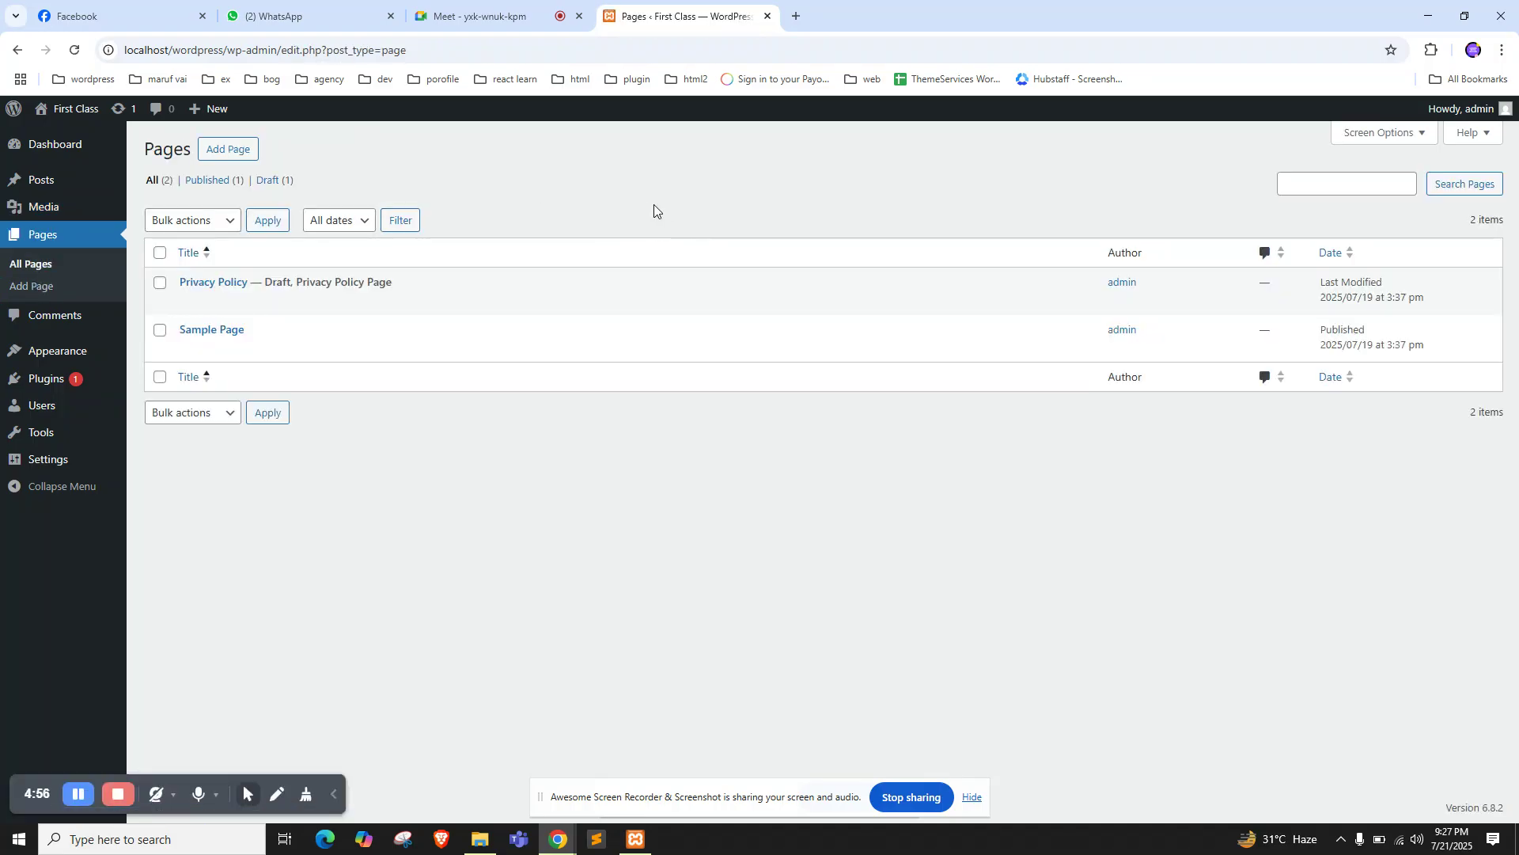
click(160, 253)
click(190, 221)
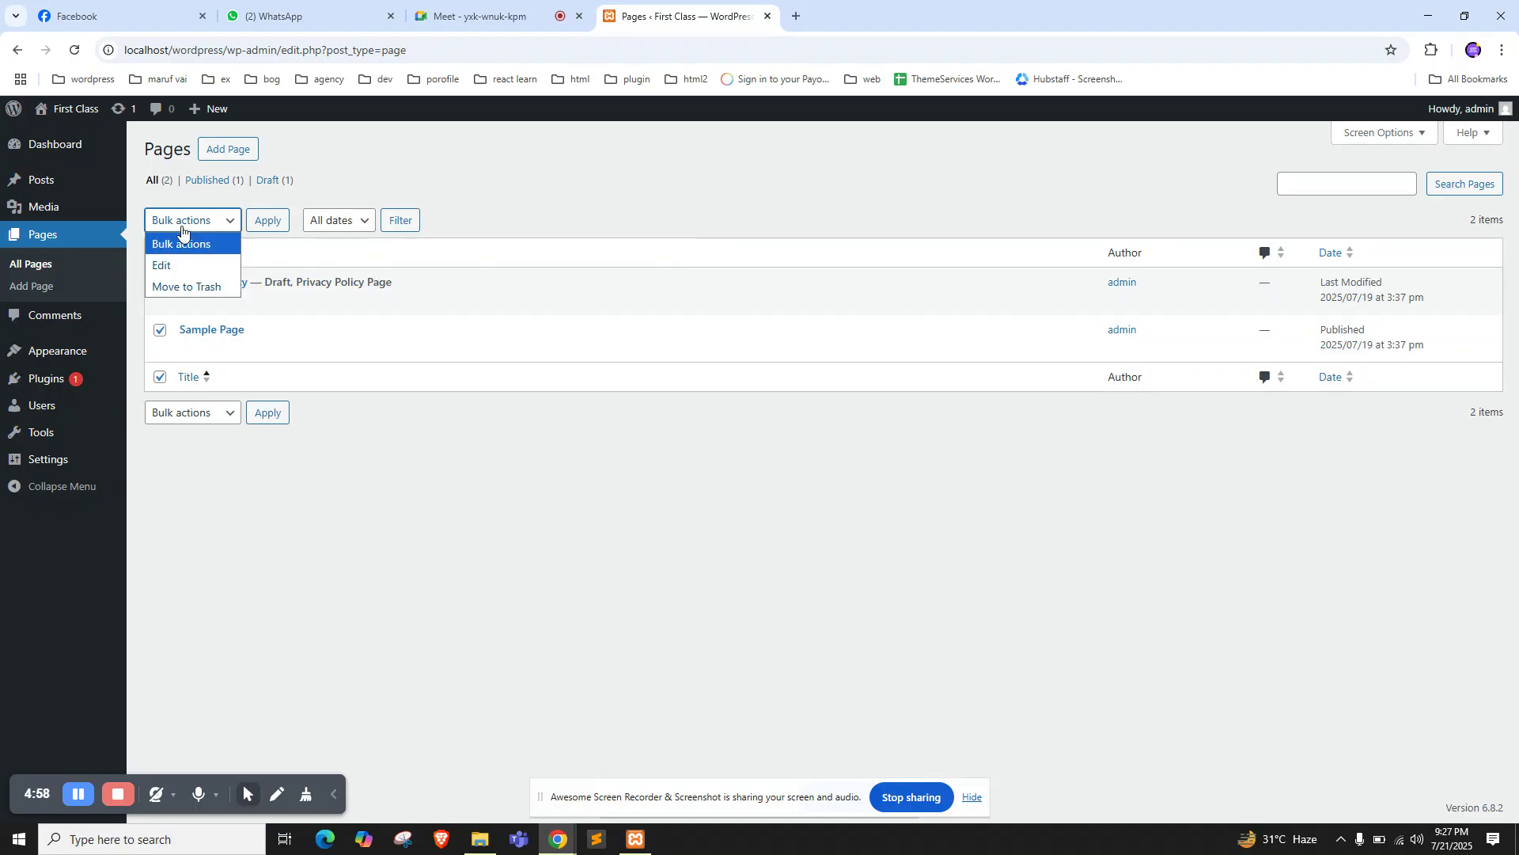
click(187, 286)
click(277, 220)
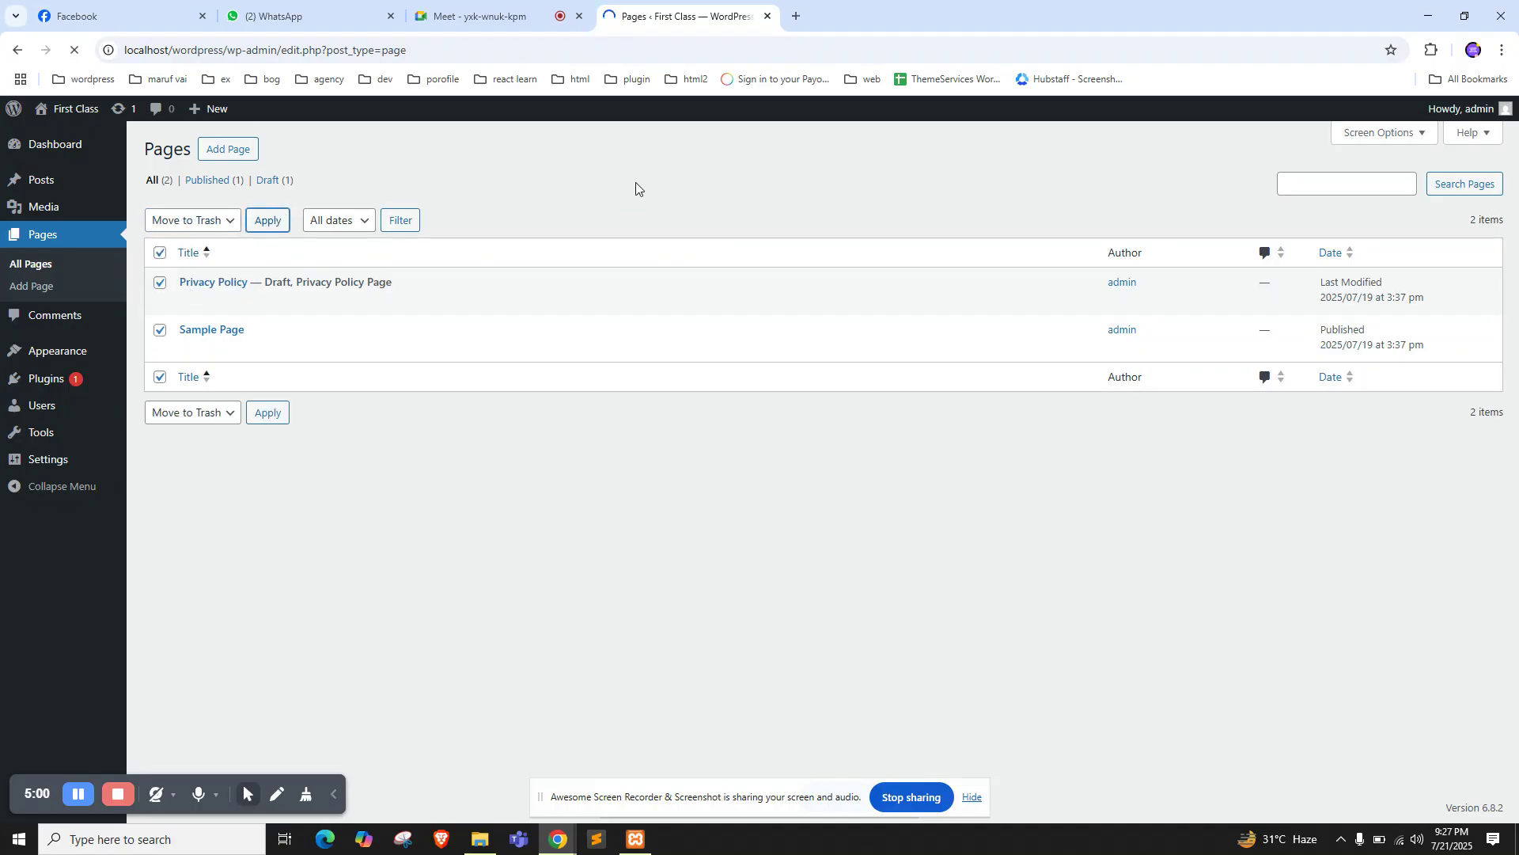
Open the First Class site's front page in a new tab, view it and return to the WordPress Pages screen
click(68, 131)
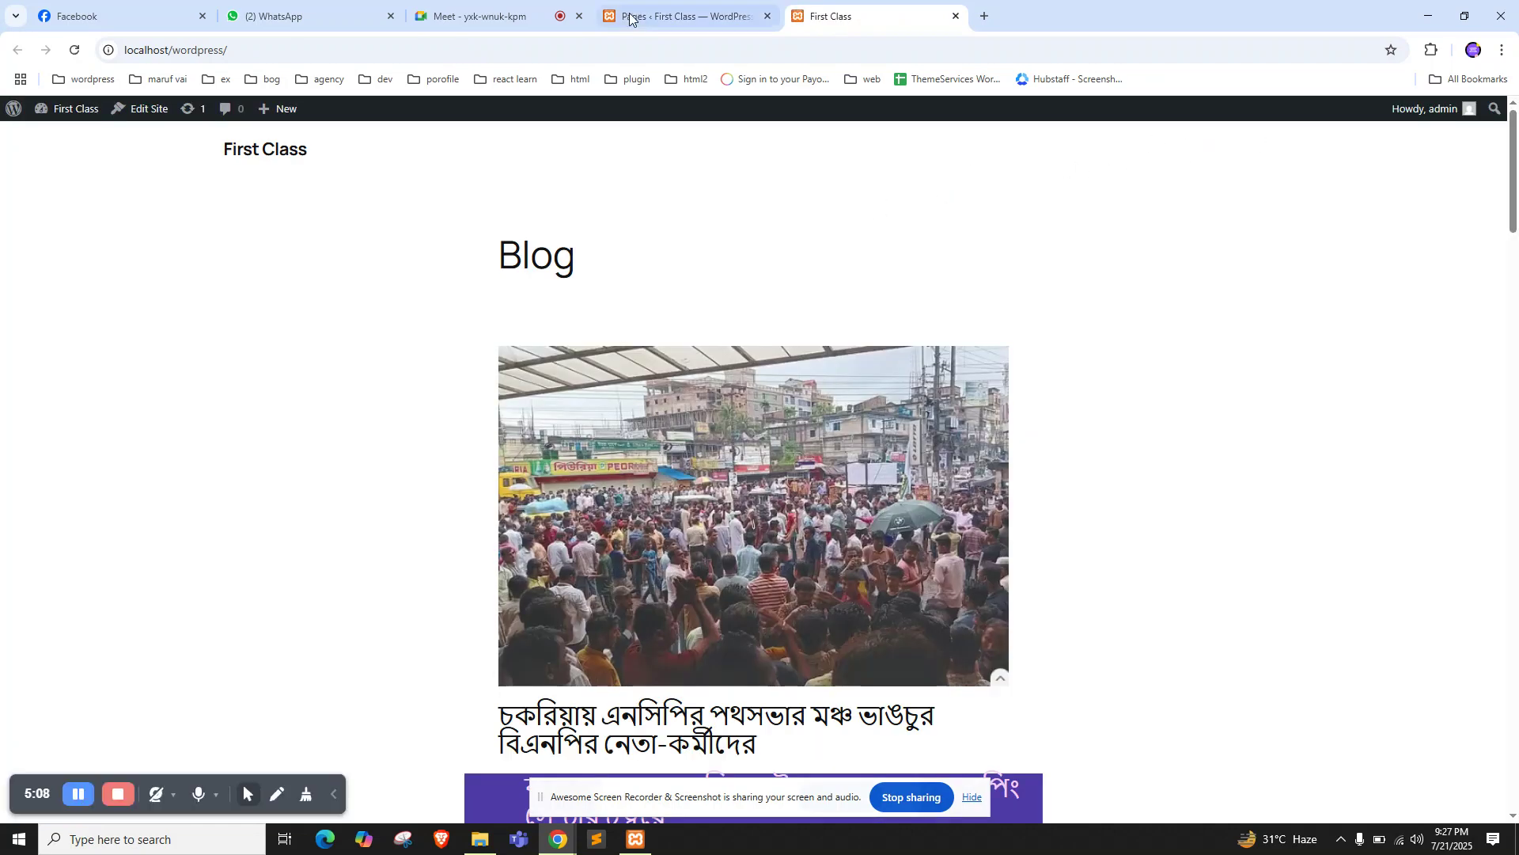
click(679, 16)
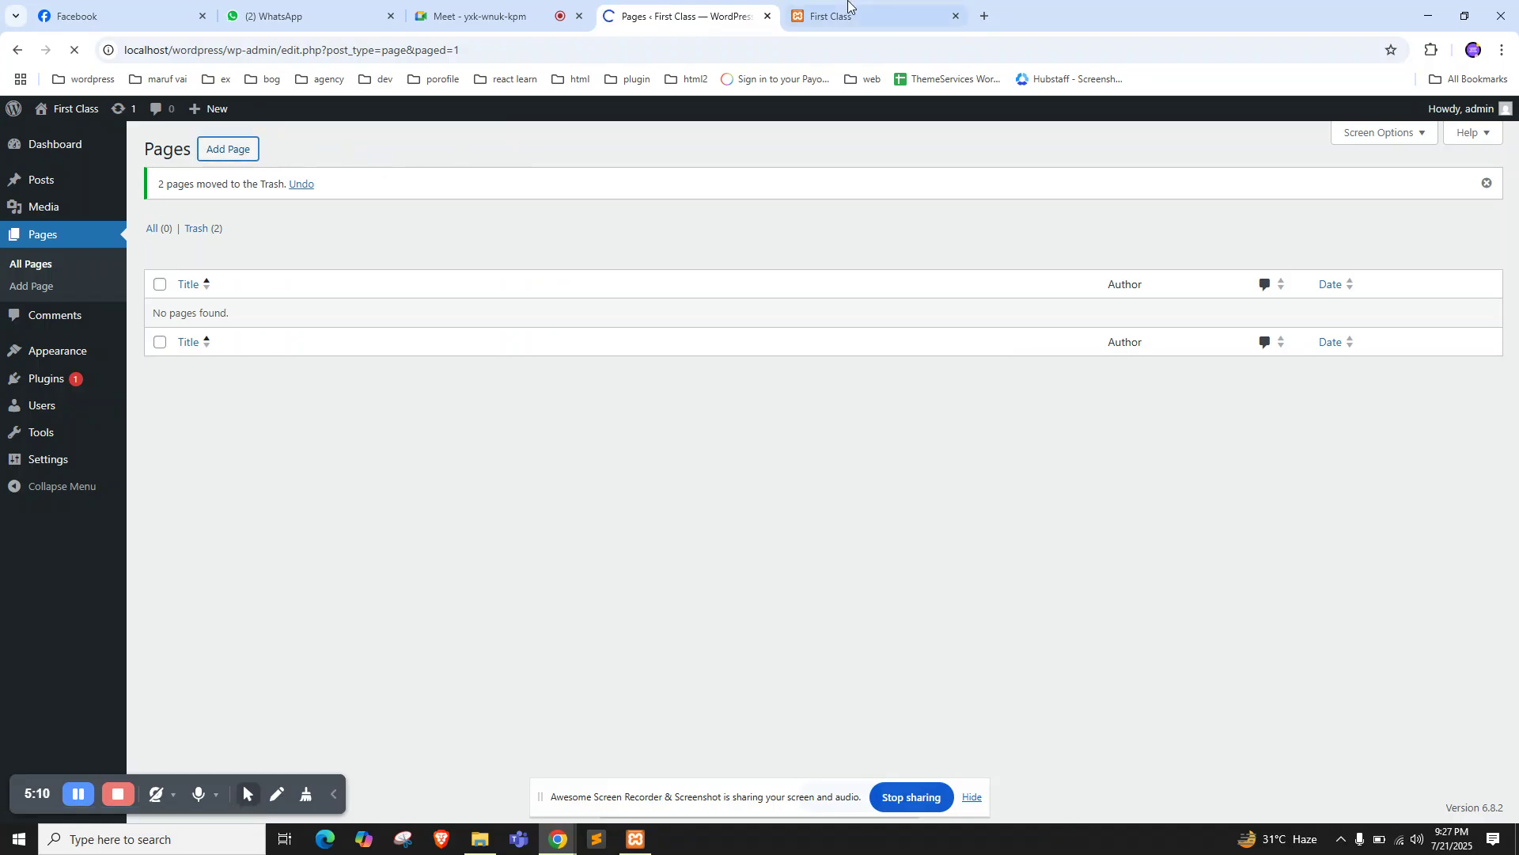
click(871, 16)
click(673, 16)
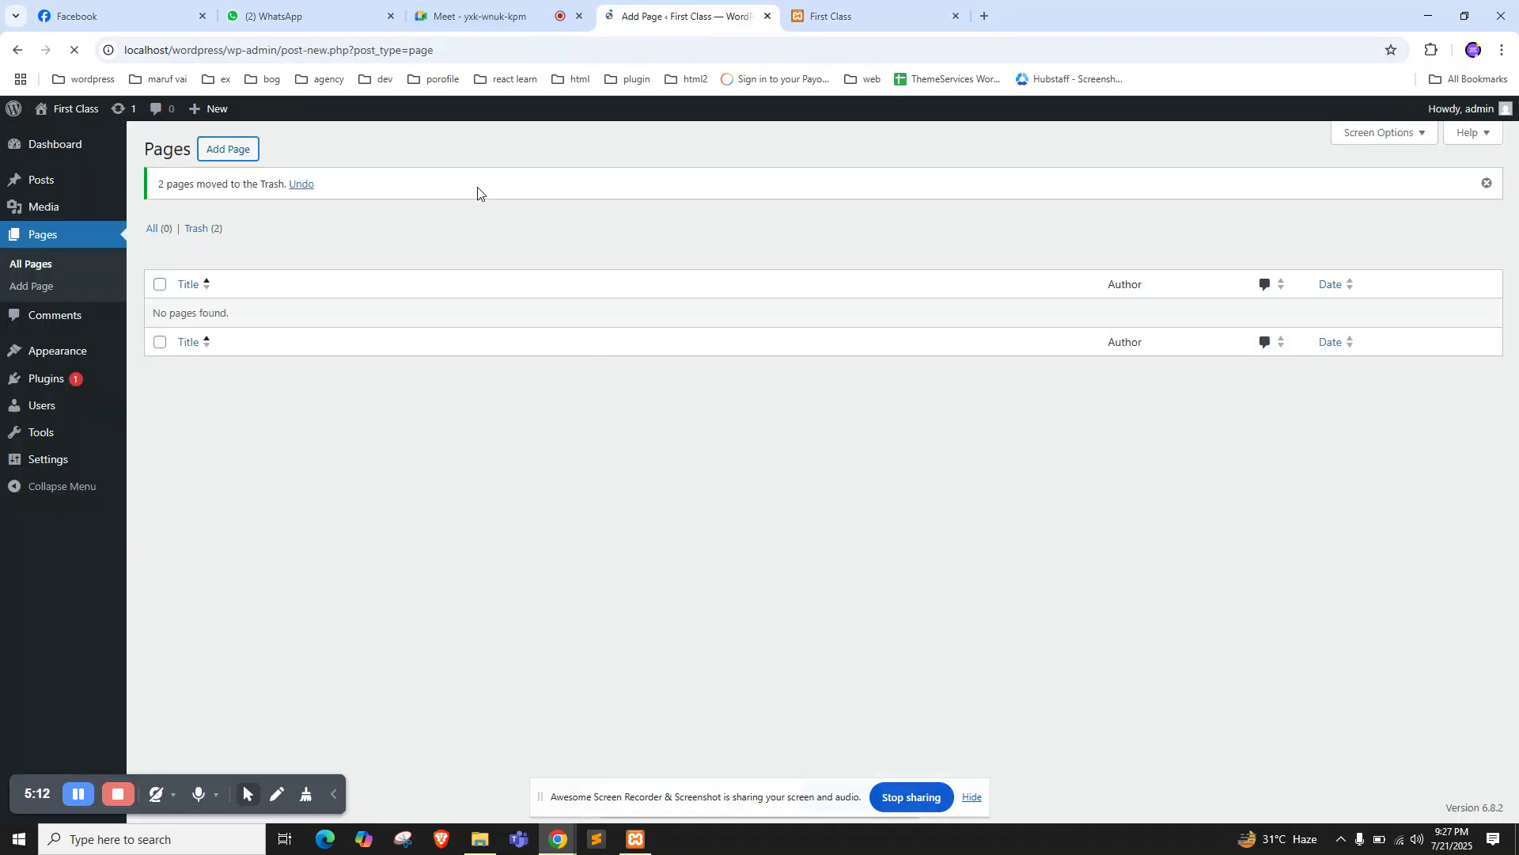
Title the new page Home and publish it
text(Home)
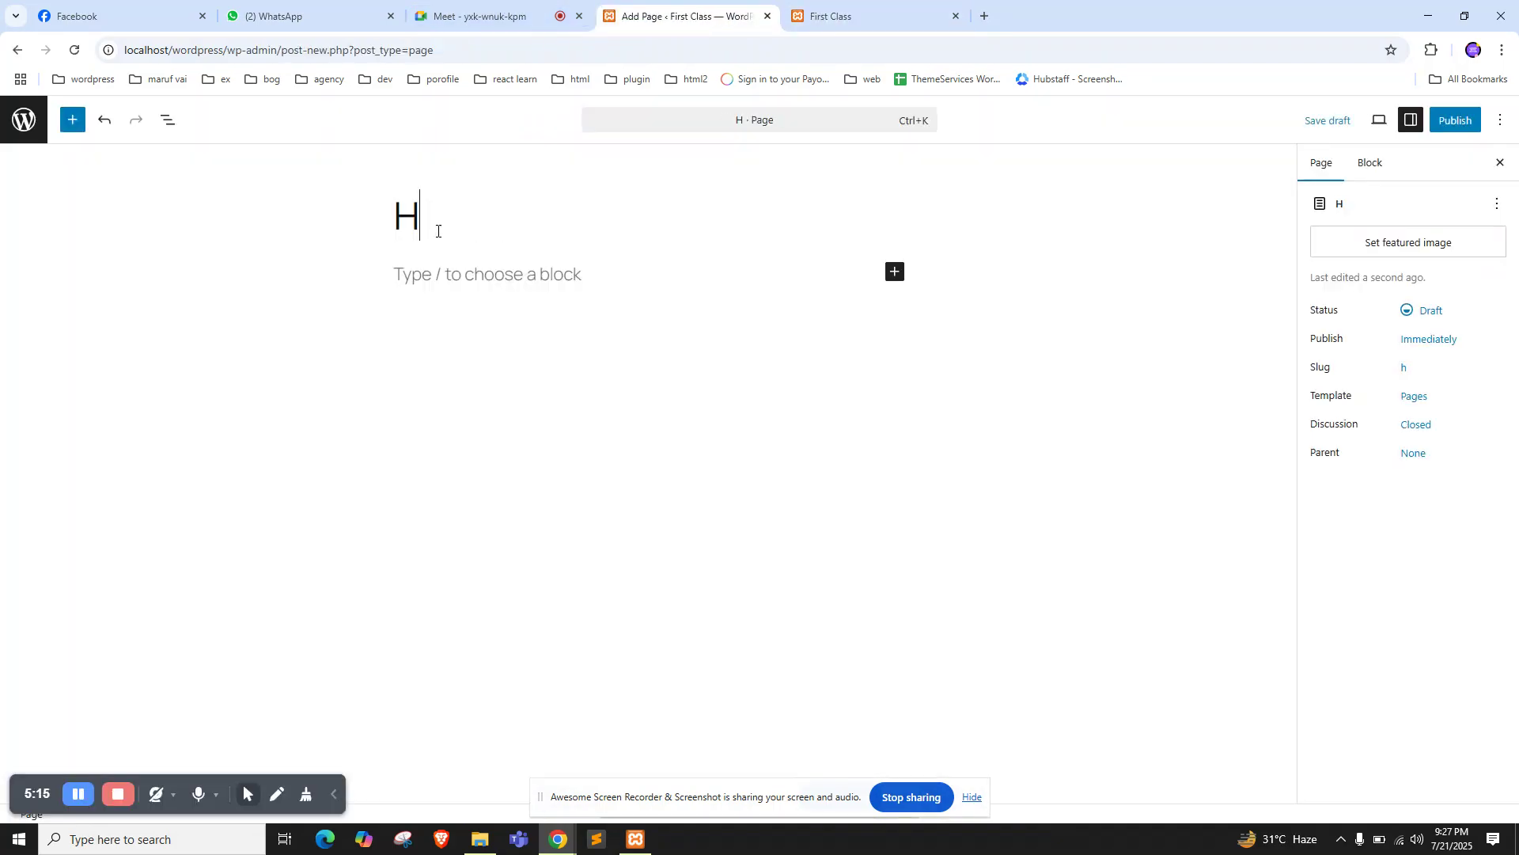
click(1454, 120)
click(1453, 121)
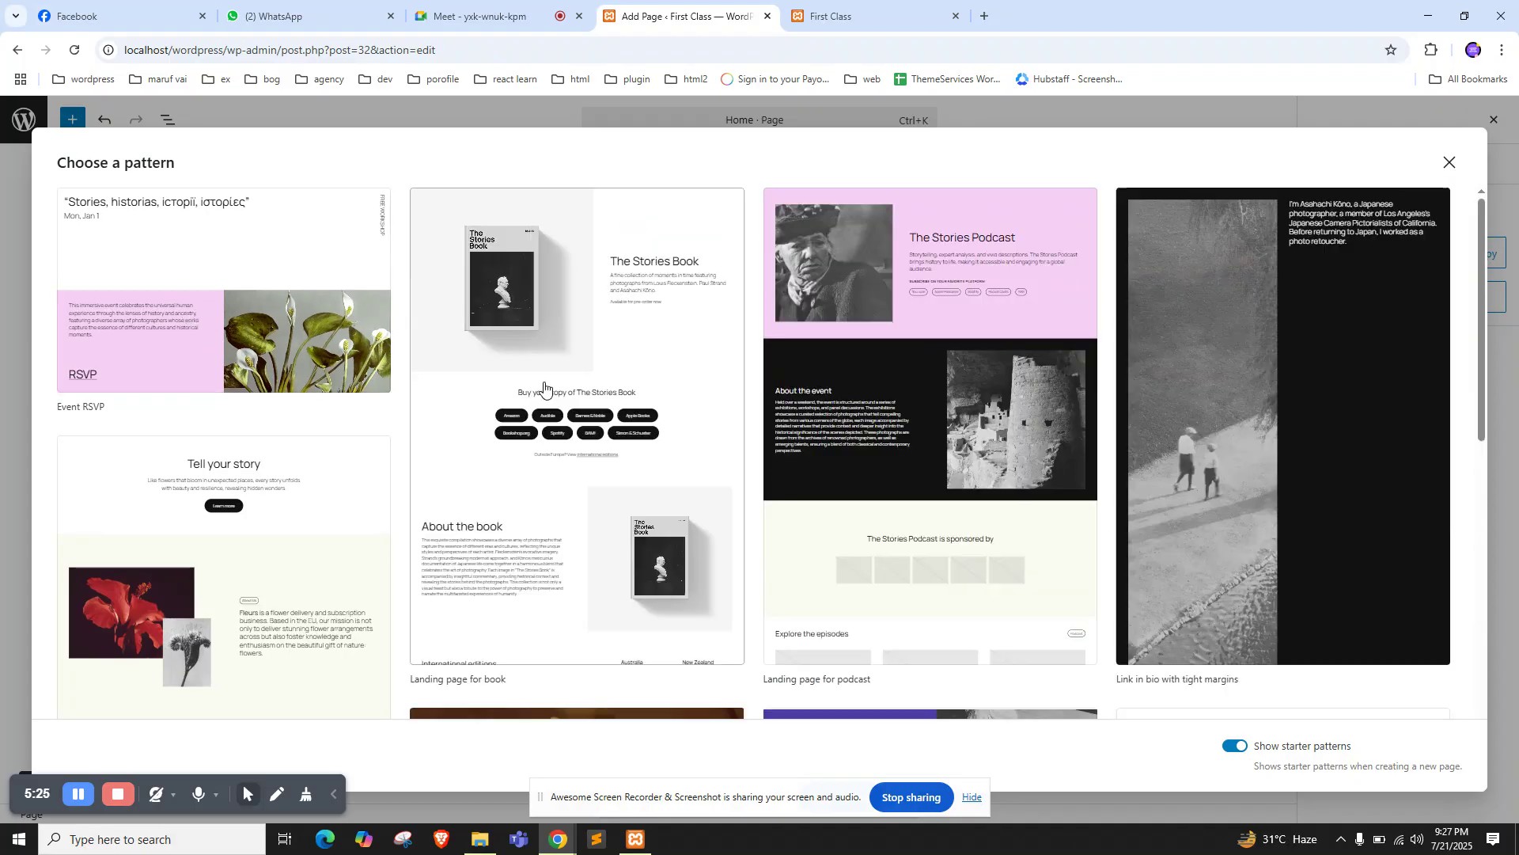
Look through the starter page patterns and close the chooser without picking one
scroll(554, 384, down, 1)
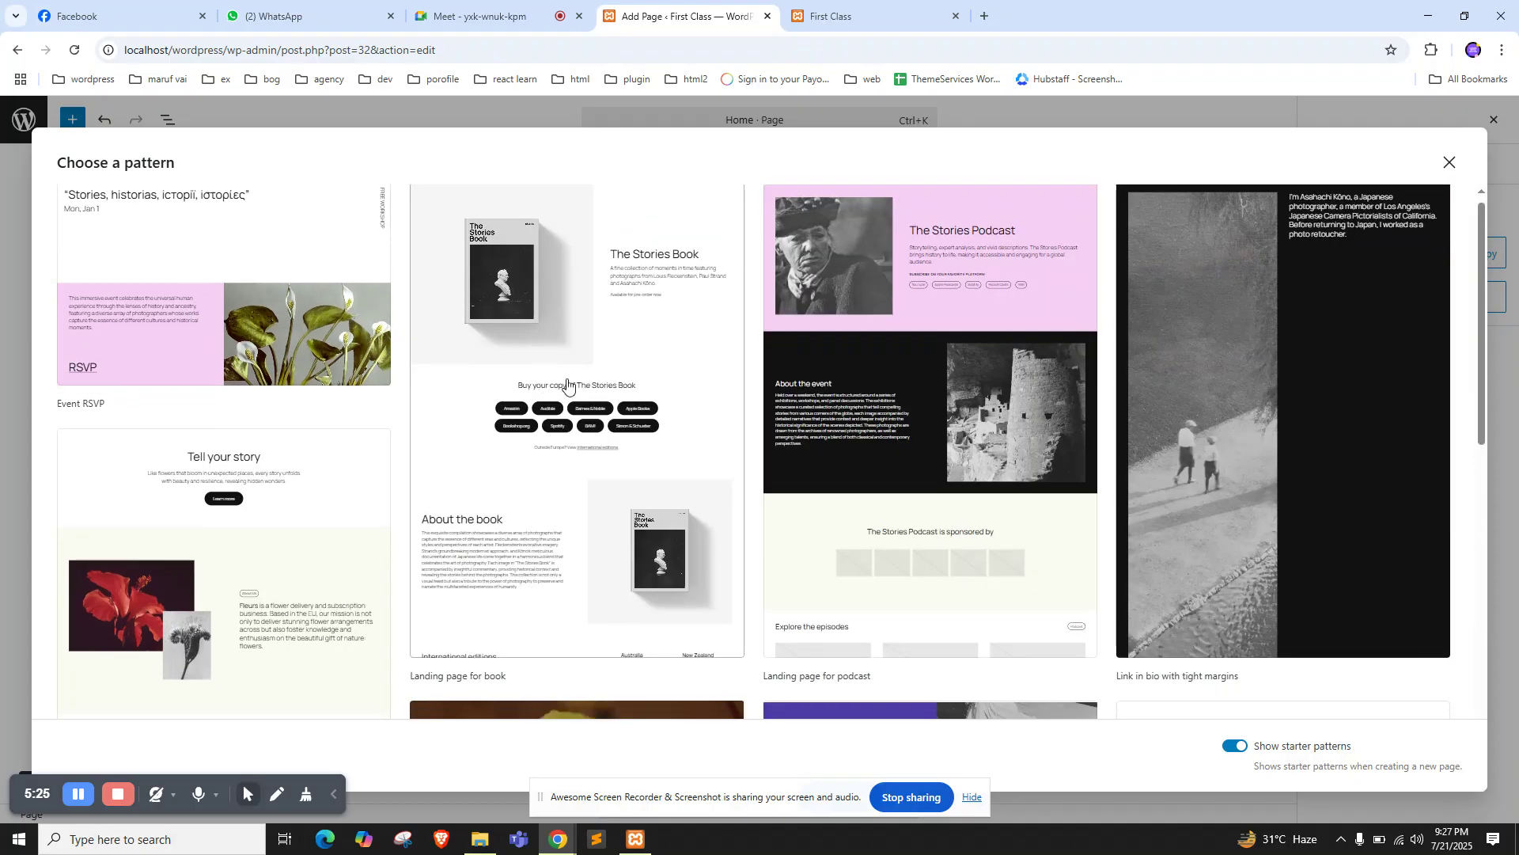
scroll(567, 385, up, 1)
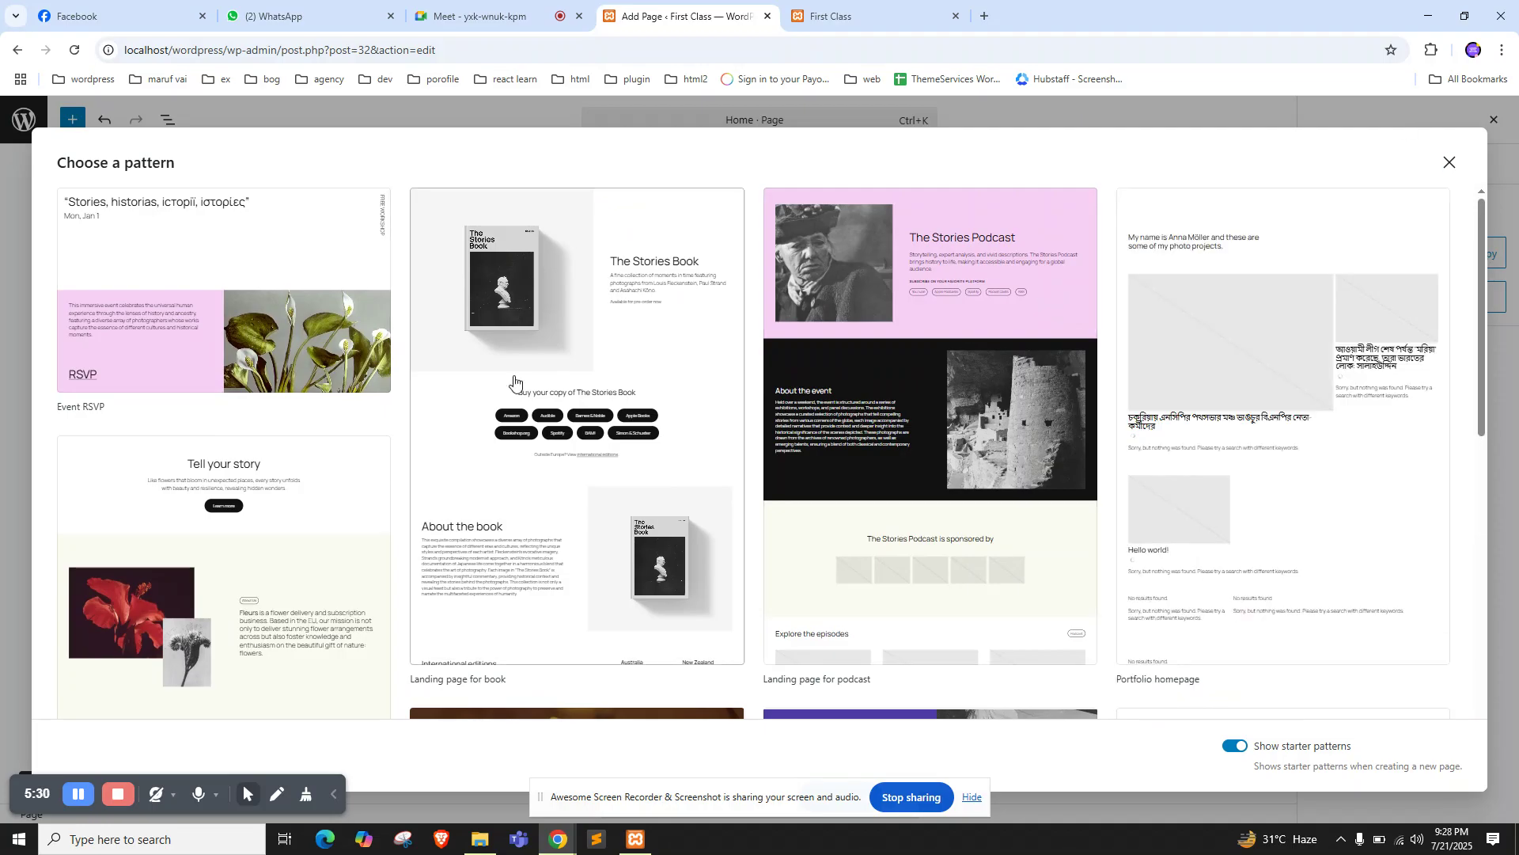
scroll(514, 383, down, 5)
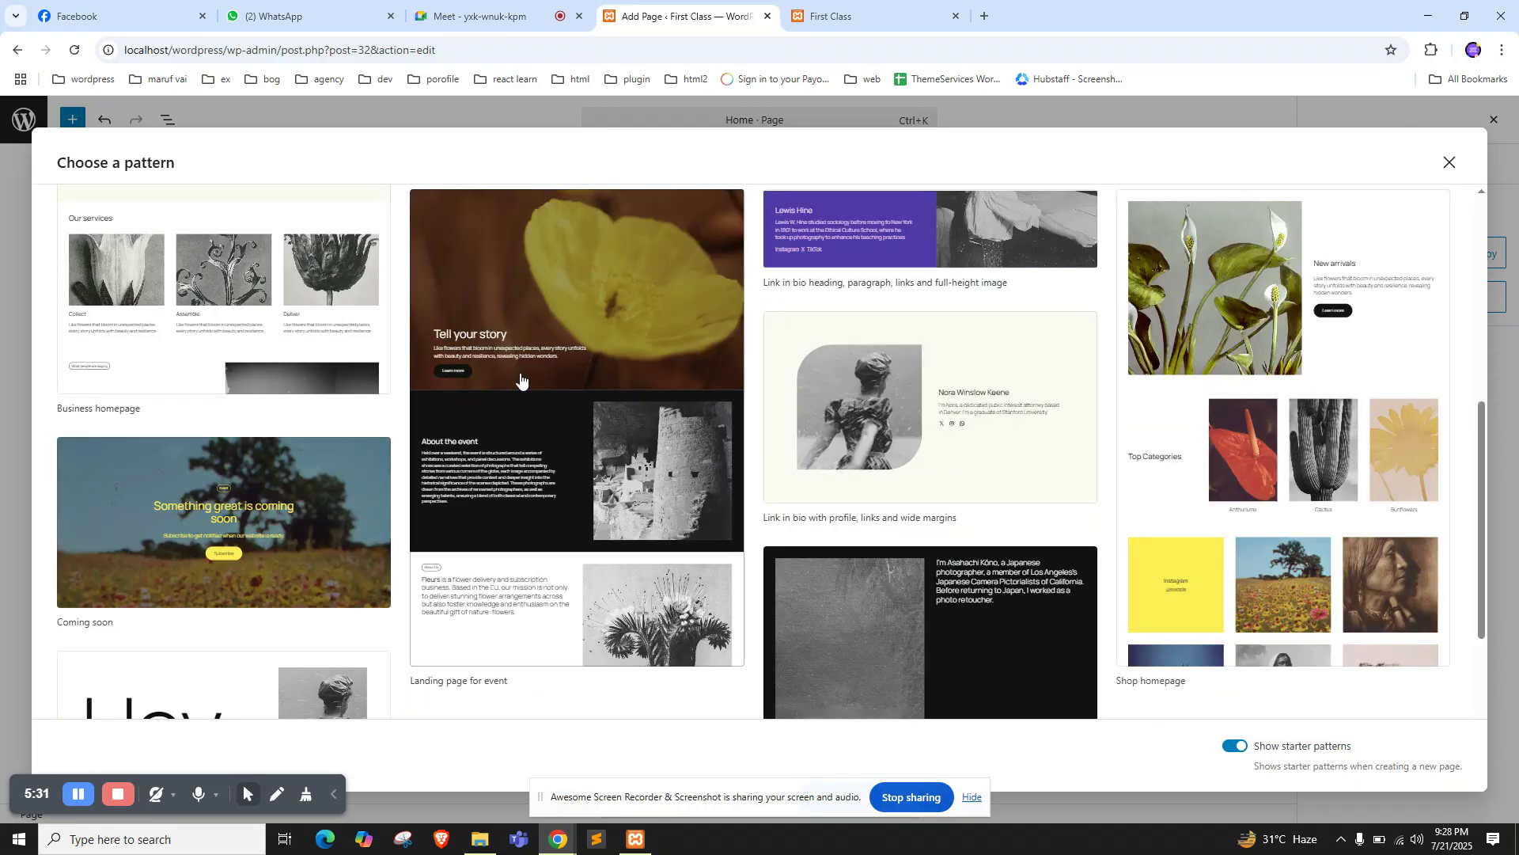
scroll(519, 380, down, 4)
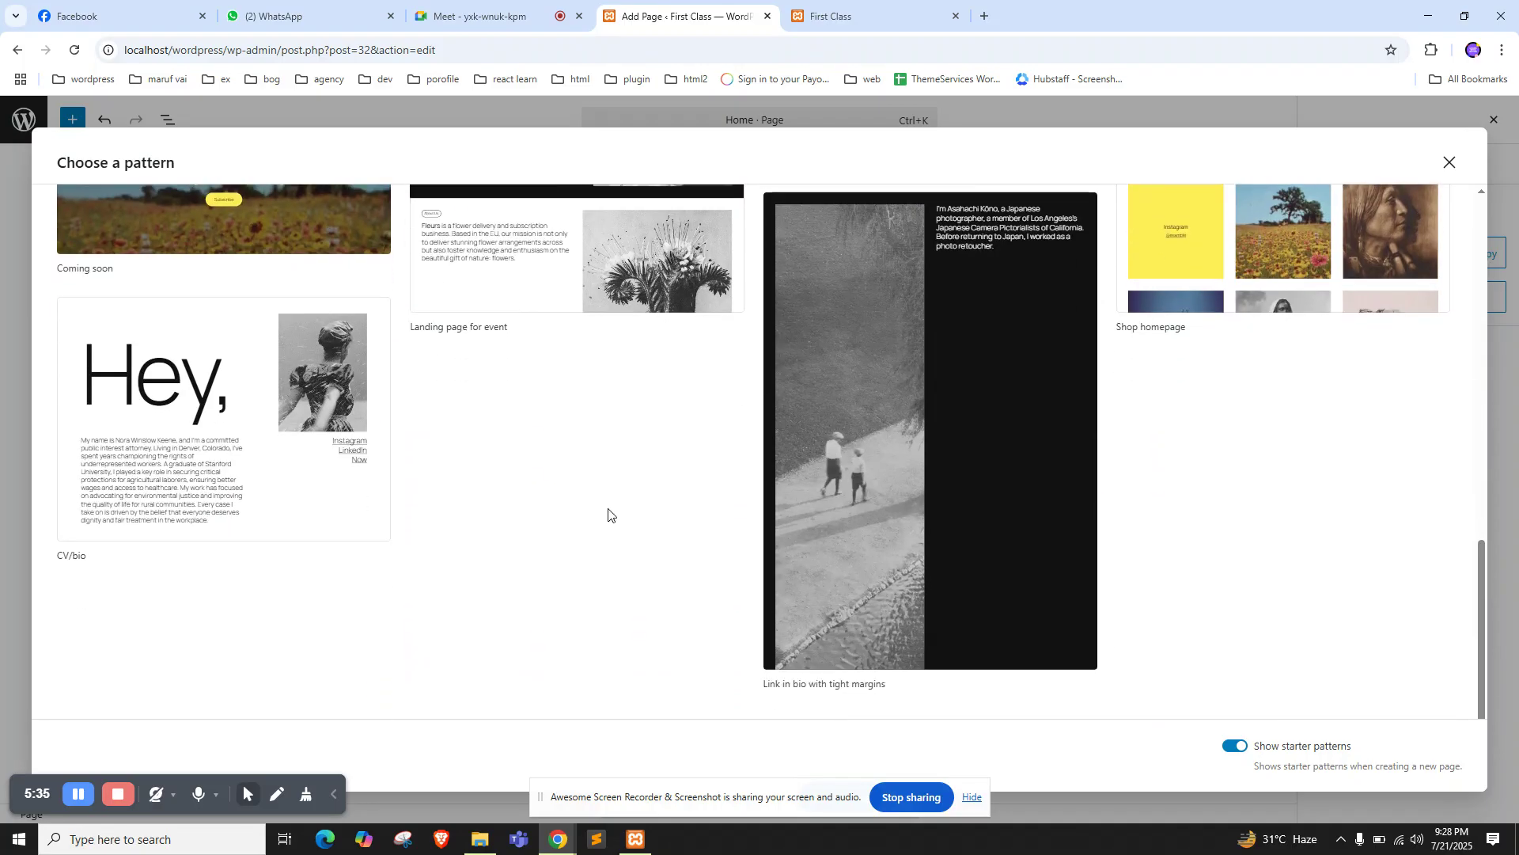
scroll(608, 515, up, 10)
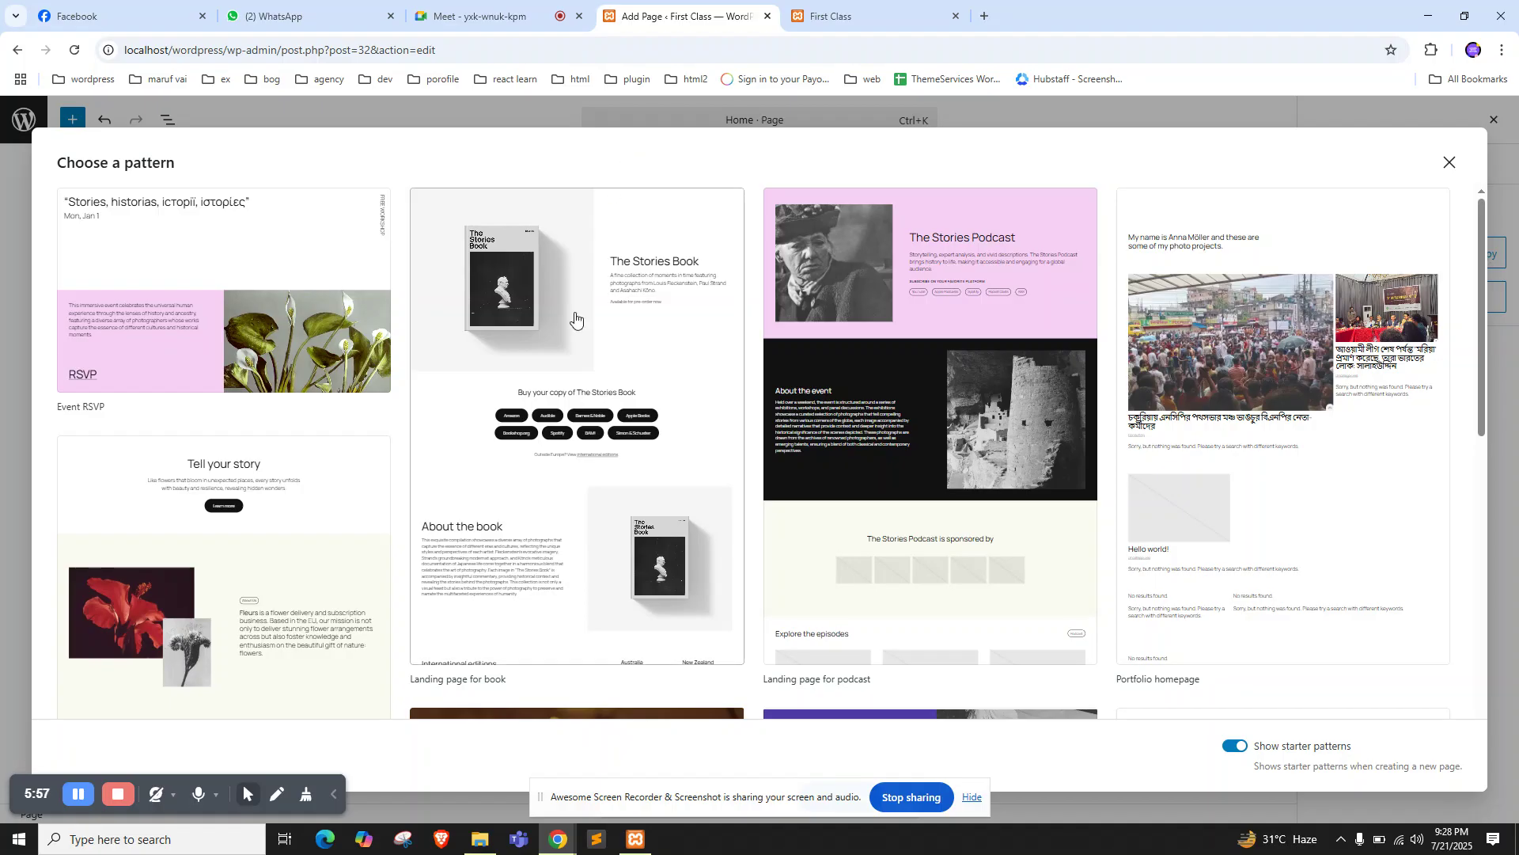
click(1449, 158)
Start an empty paragraph below the Home title and save the page
click(520, 278)
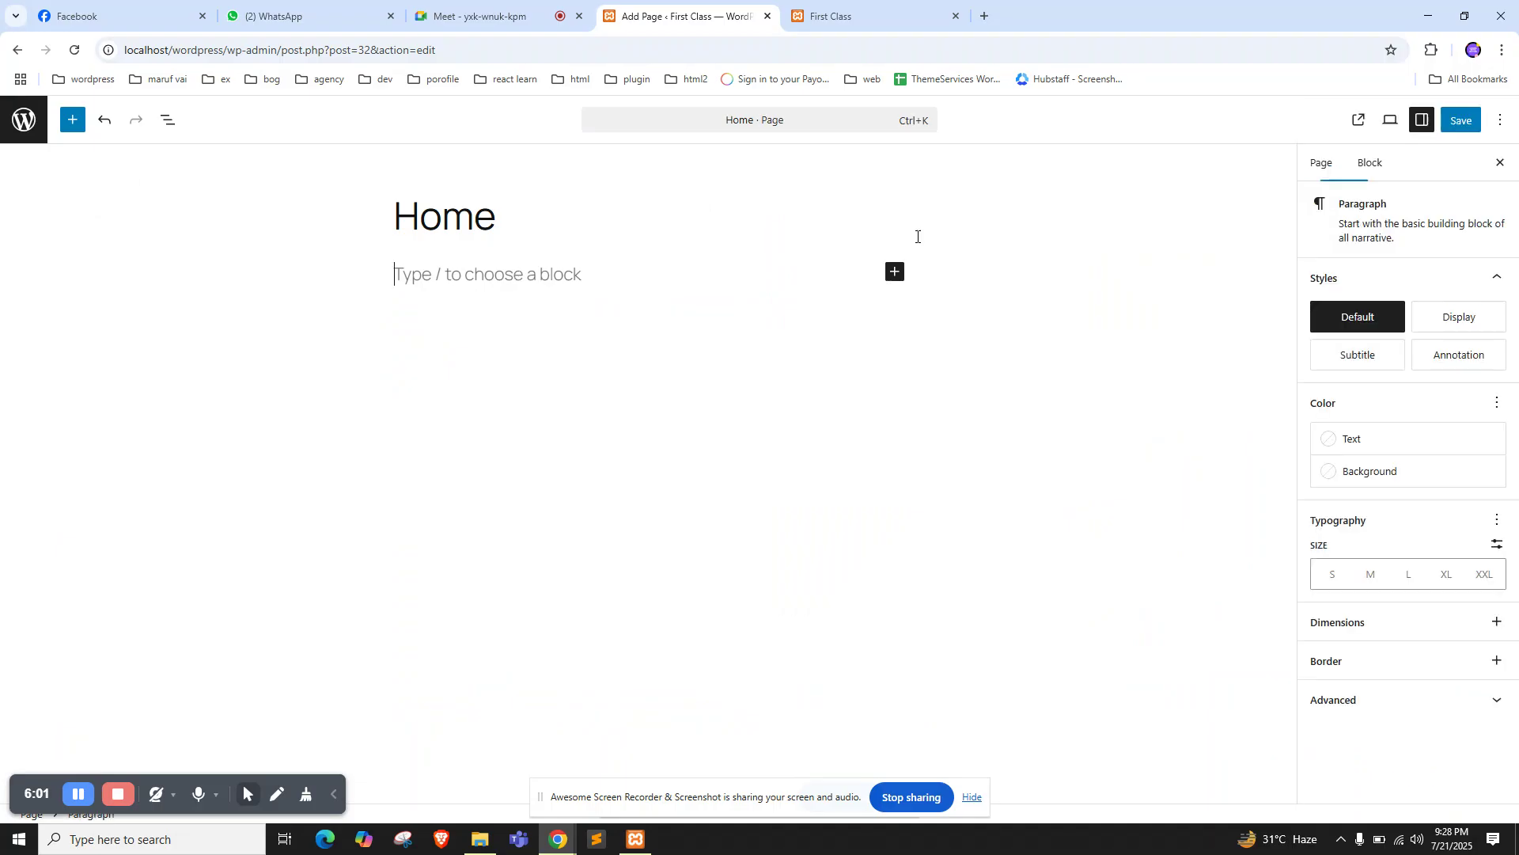
click(1448, 118)
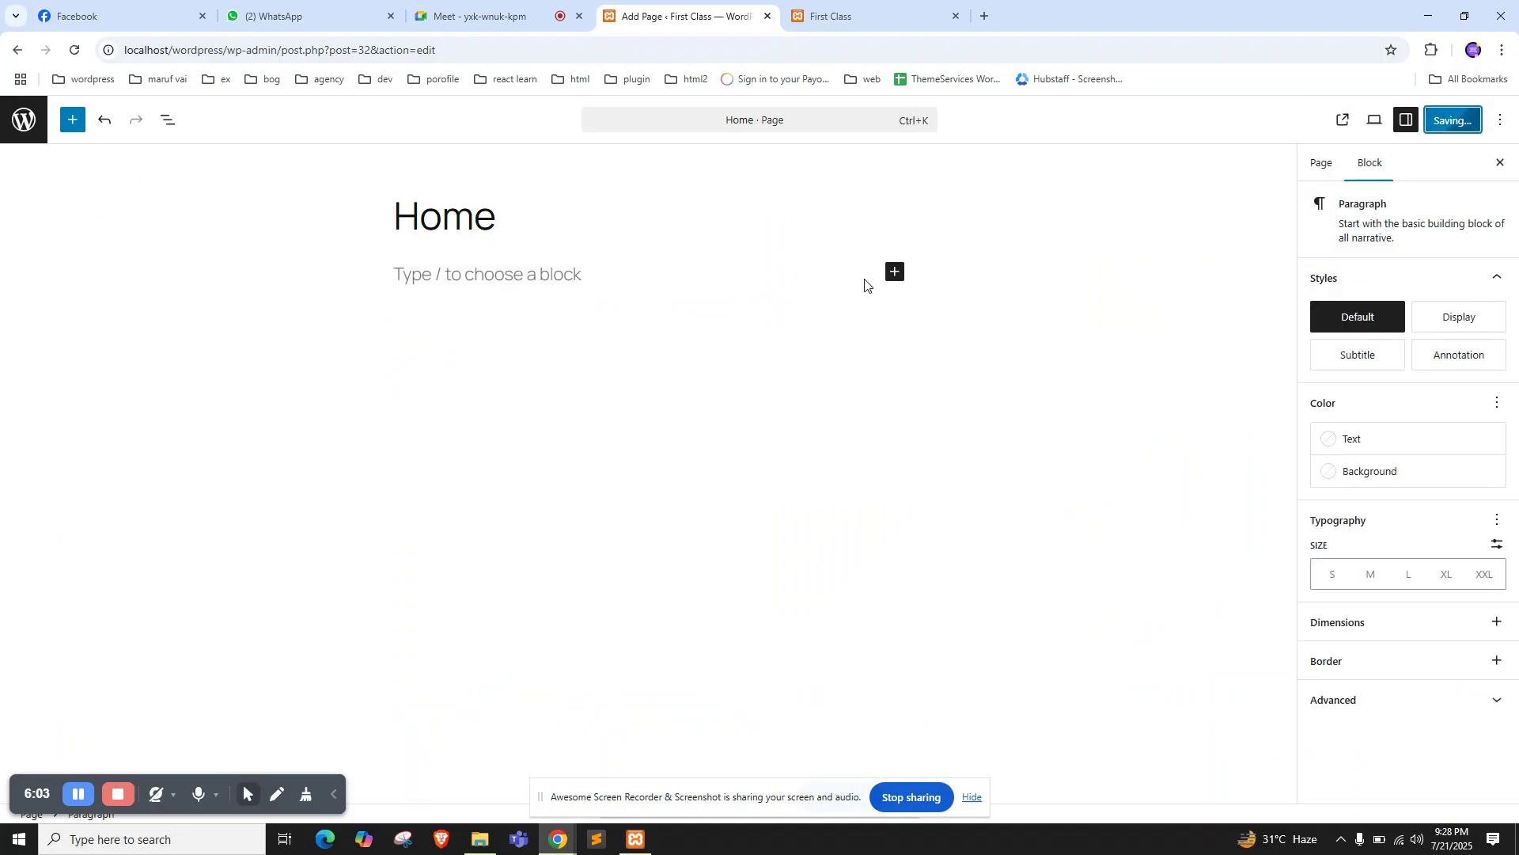
click(603, 281)
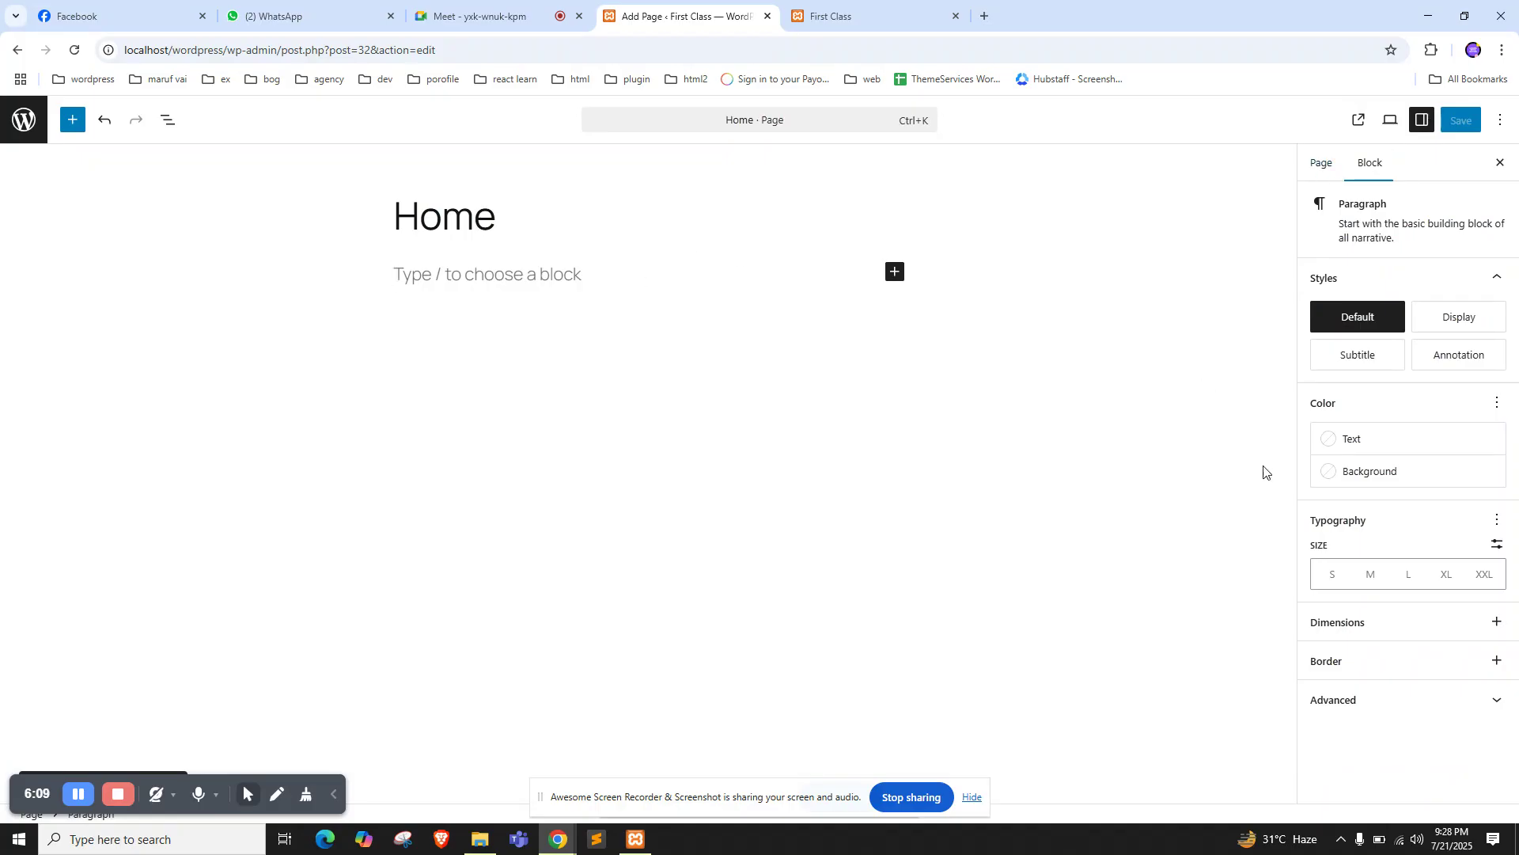
Switch to Google Meet, admit the waiting participant and return to the WordPress page editor
click(474, 16)
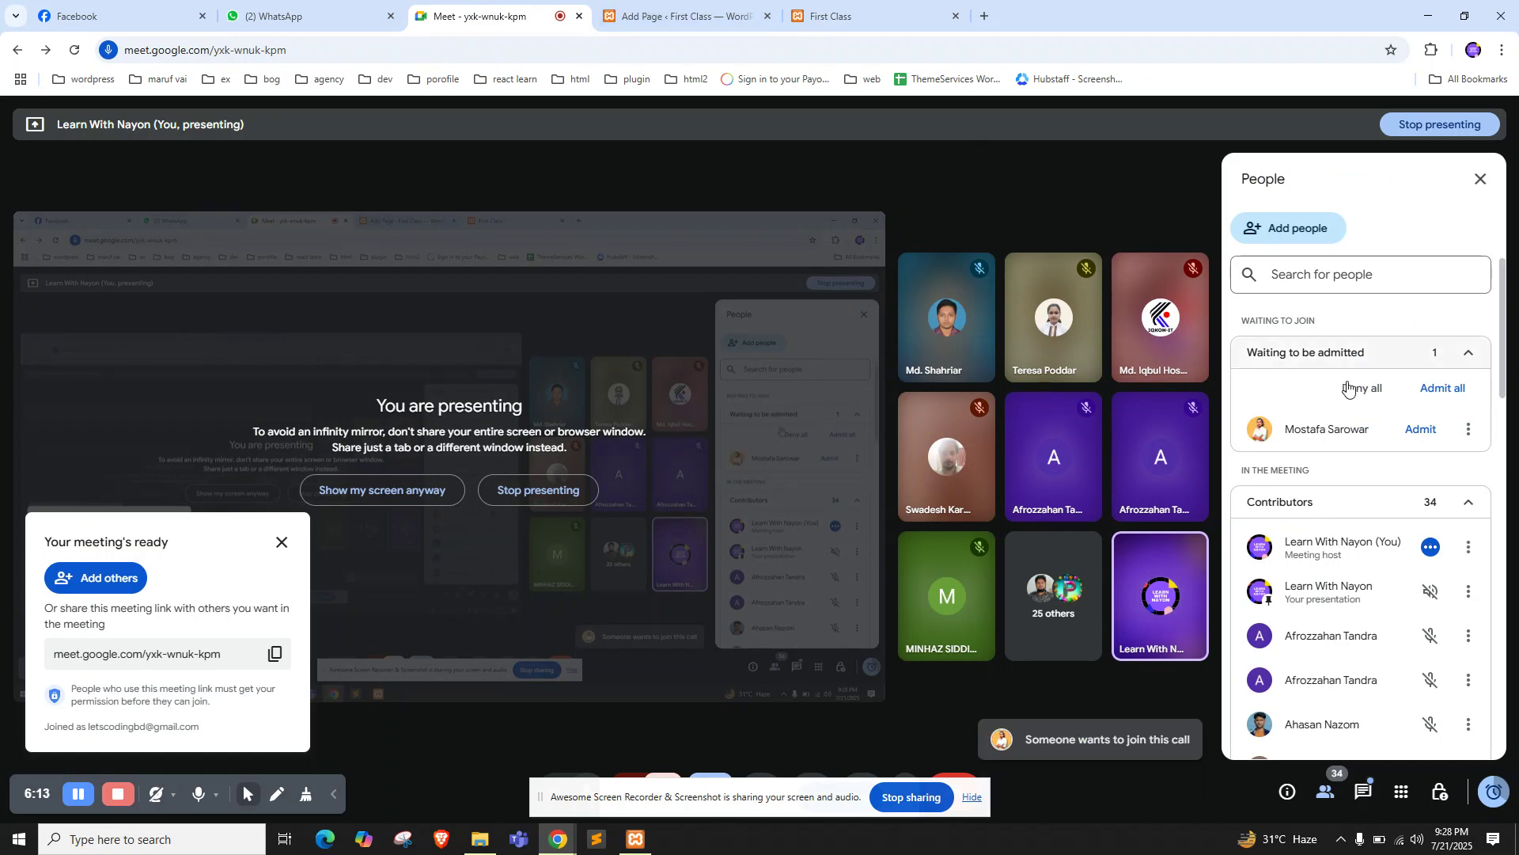
click(1416, 430)
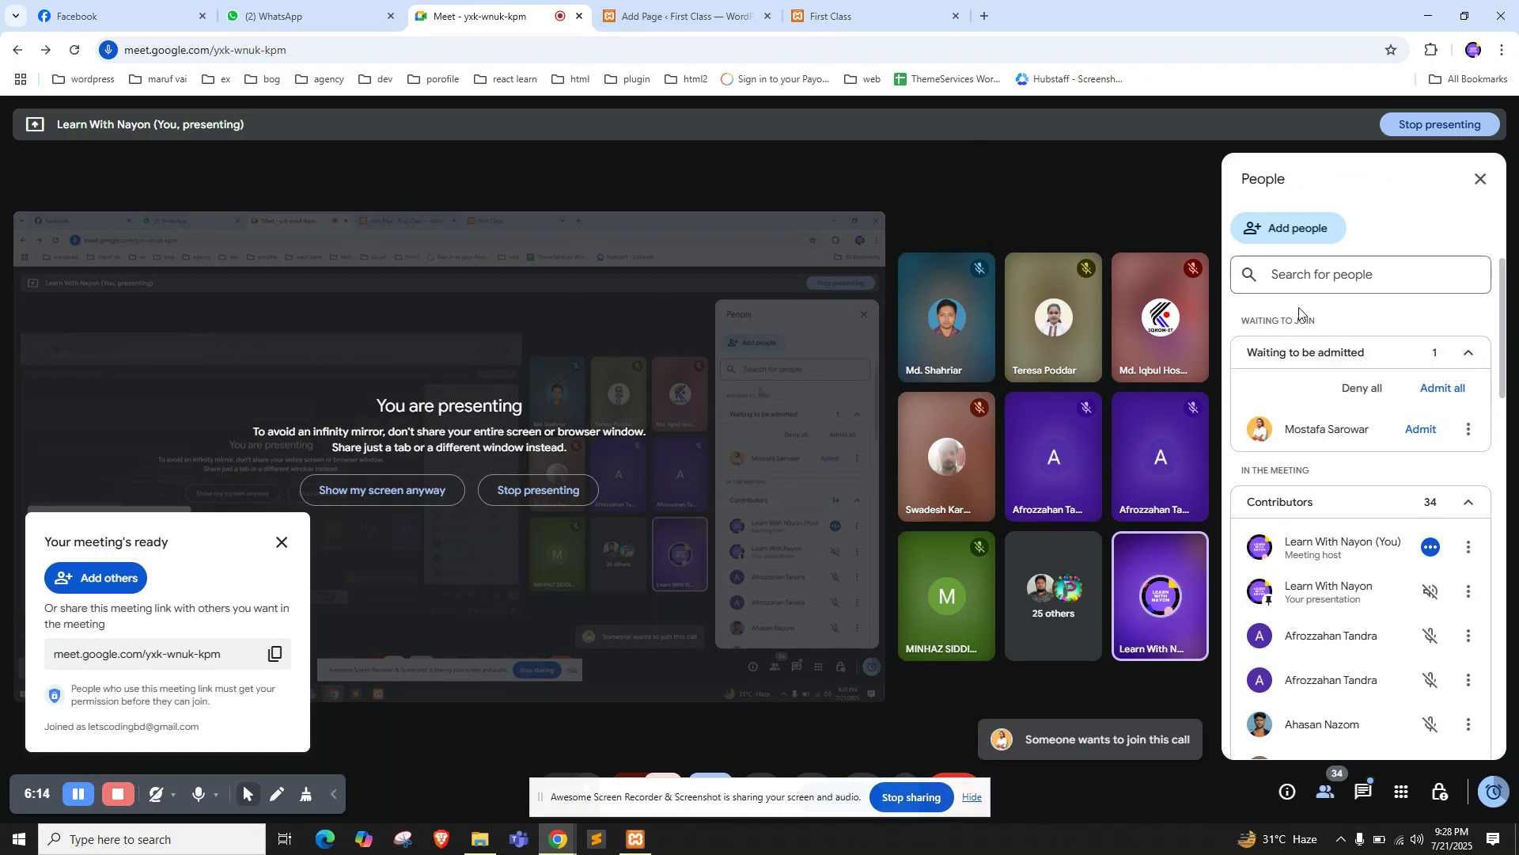
click(676, 15)
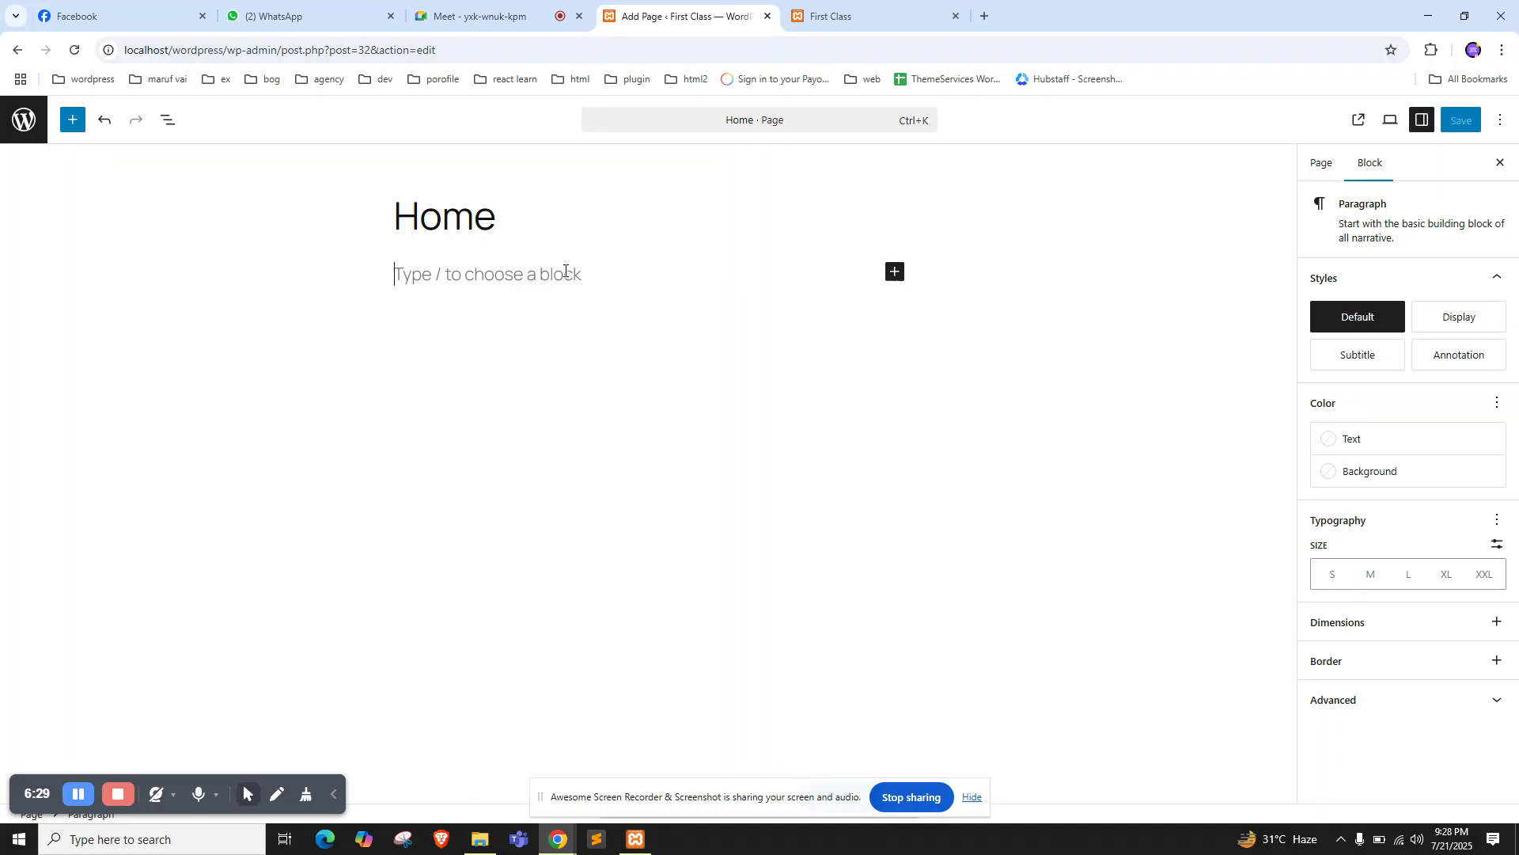
Reload the First Class front page, view the site's Home page and return to the page editor
click(819, 16)
right_click(140, 227)
click(190, 282)
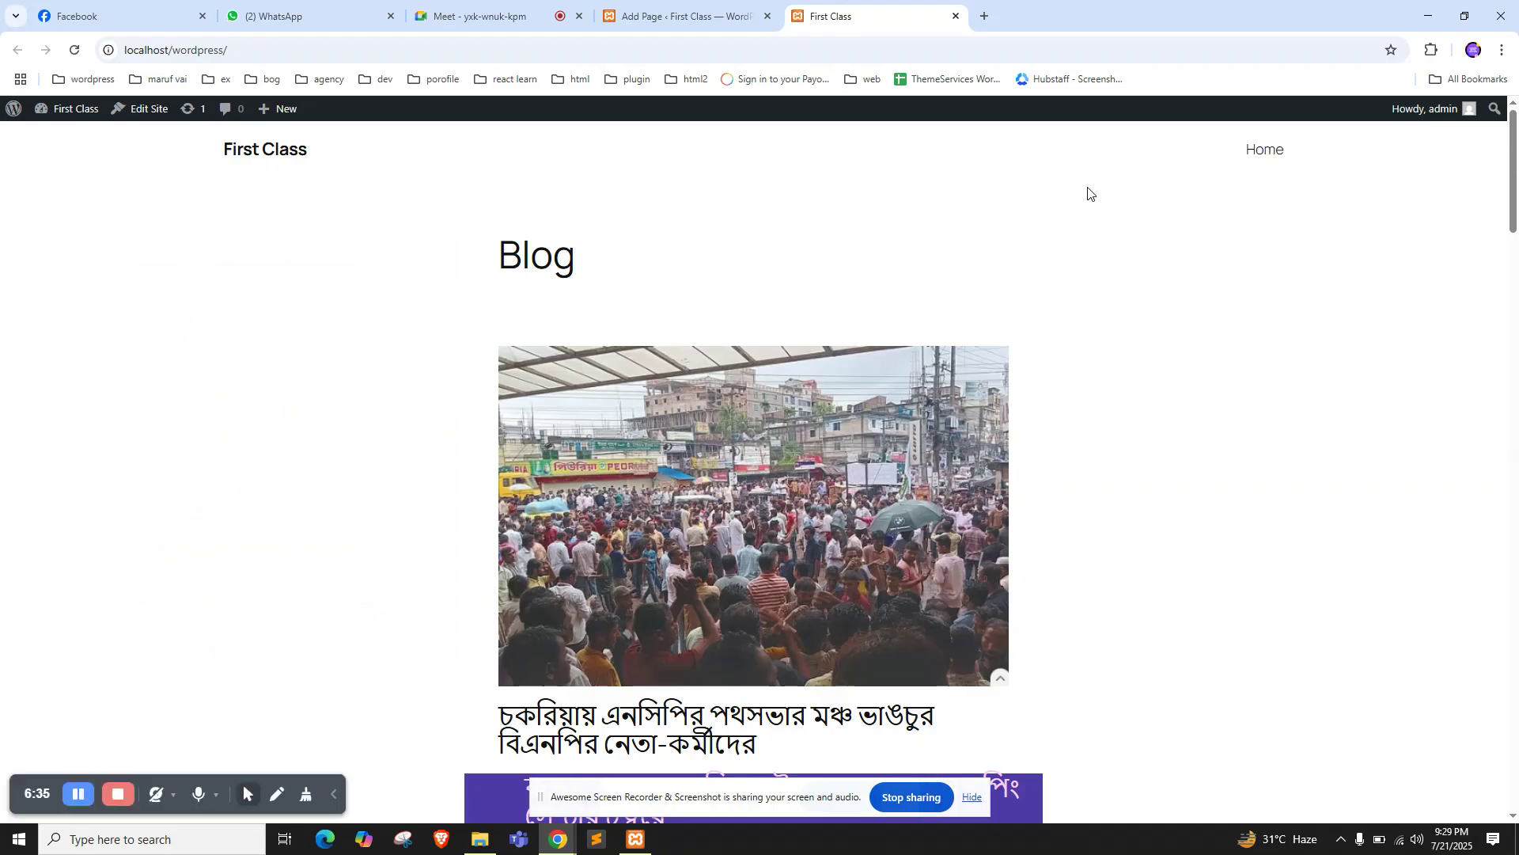
click(1265, 152)
drag(453, 301, 664, 332)
click(690, 306)
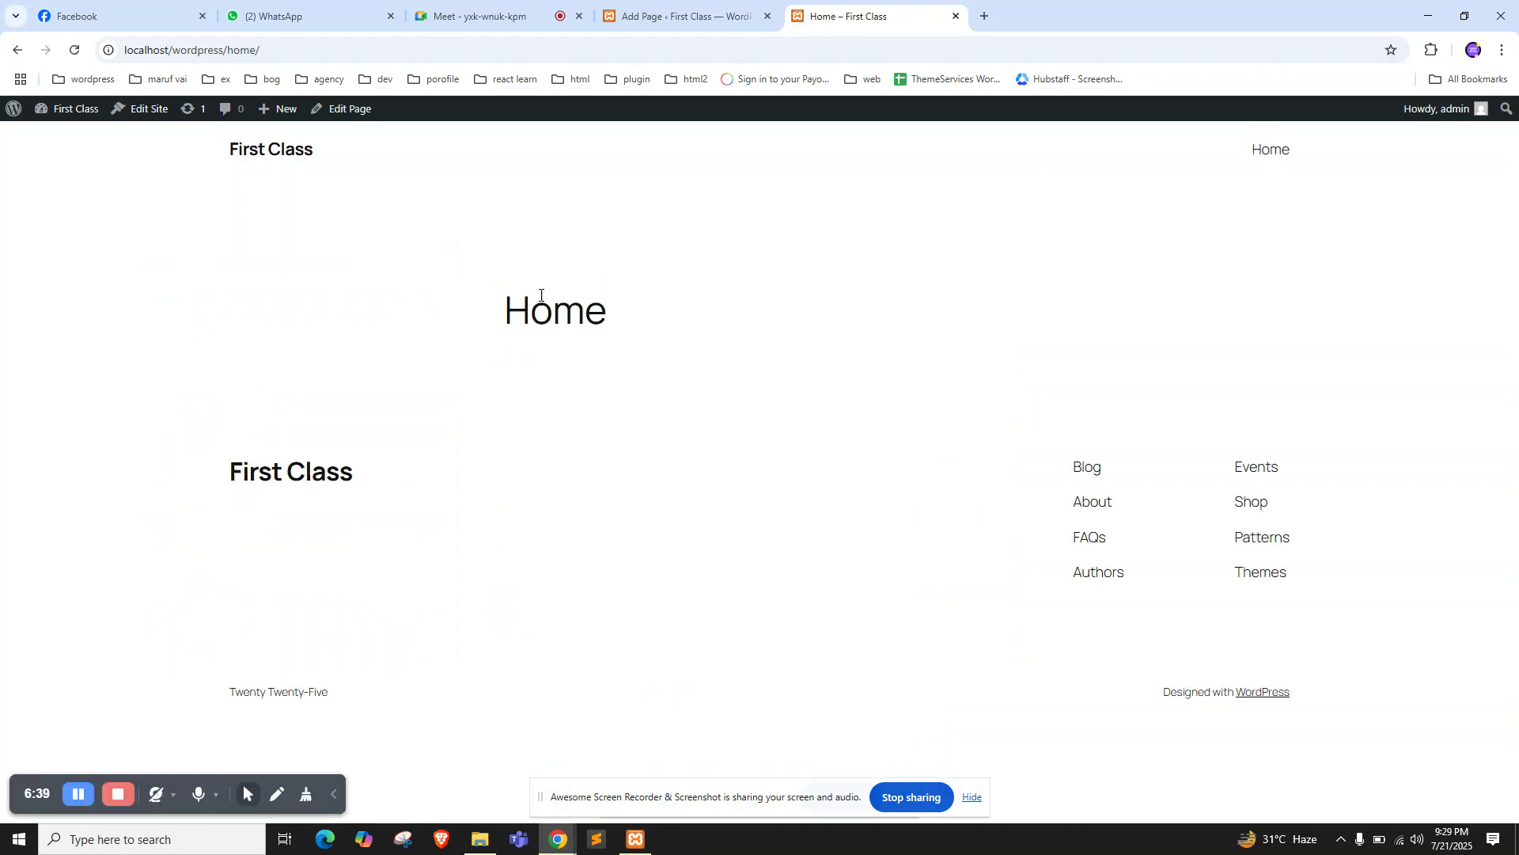
click(724, 12)
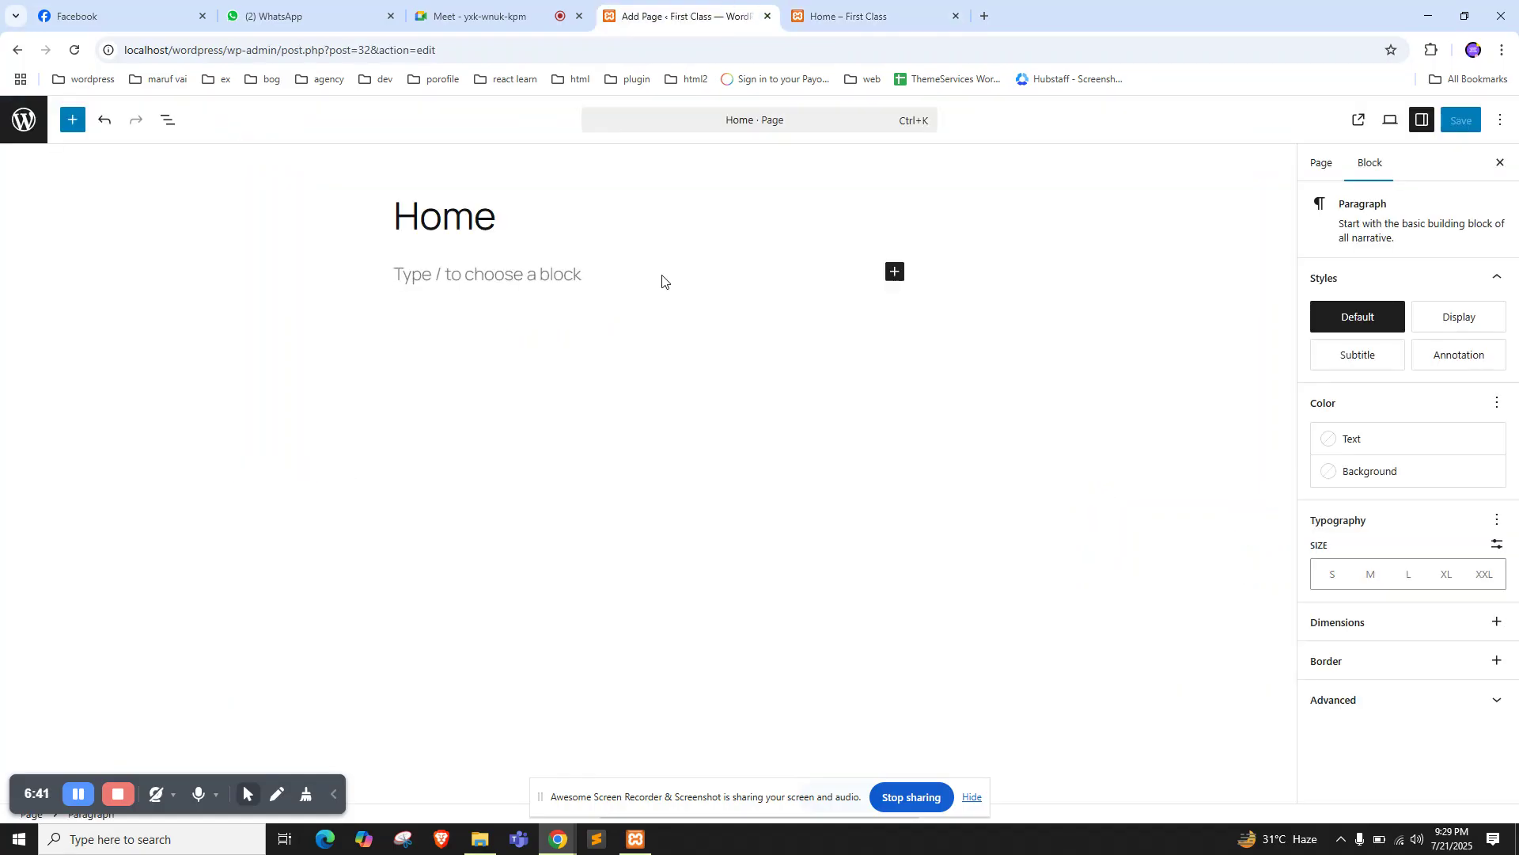
click(790, 24)
click(717, 6)
Leave the editor for the Pages list and reopen the Home page for editing without a starter pattern
click(24, 120)
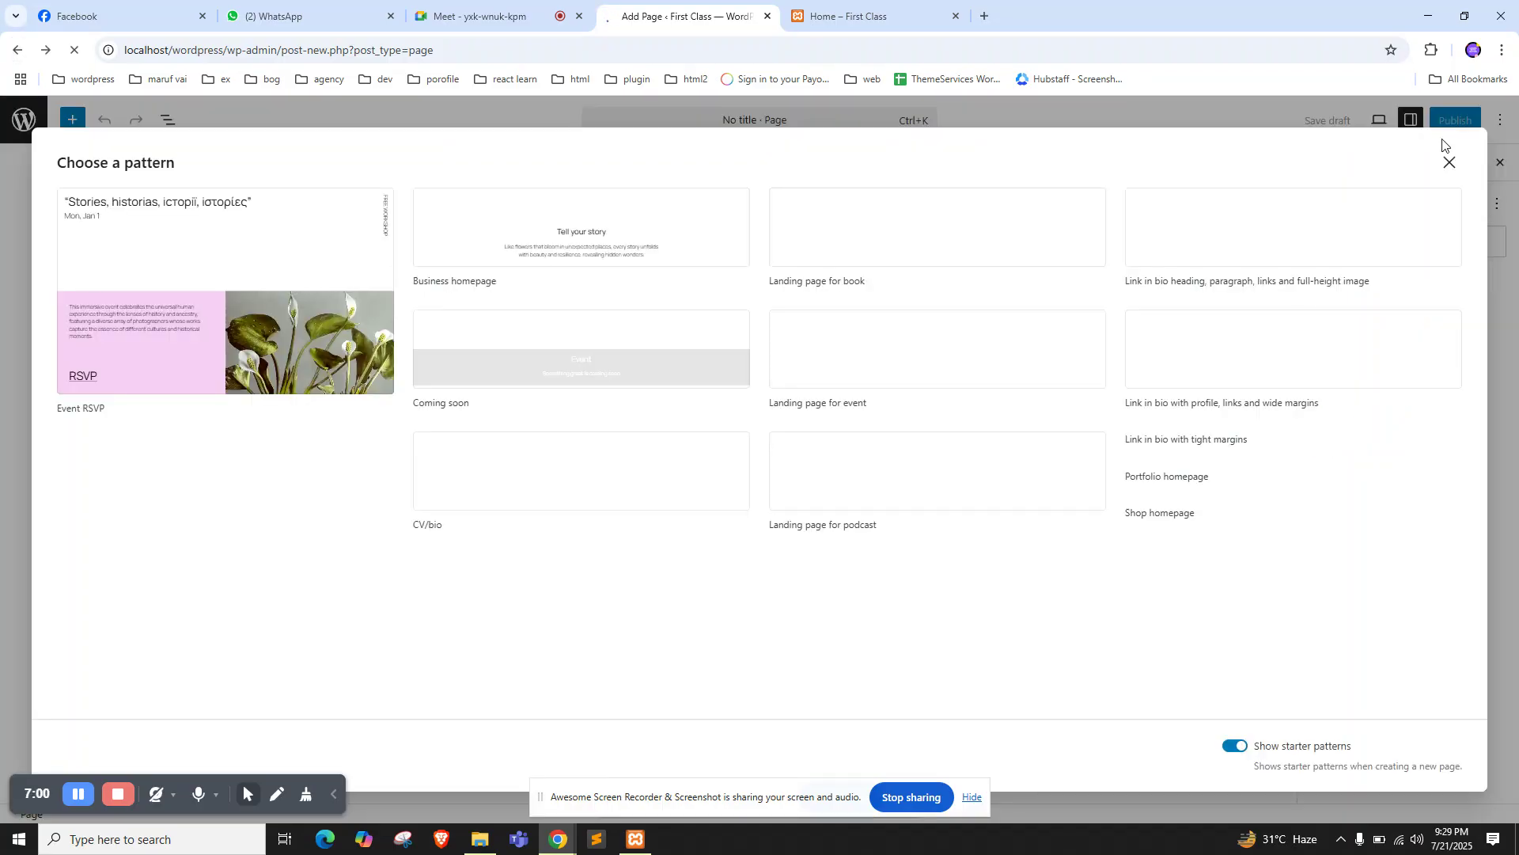
click(1448, 160)
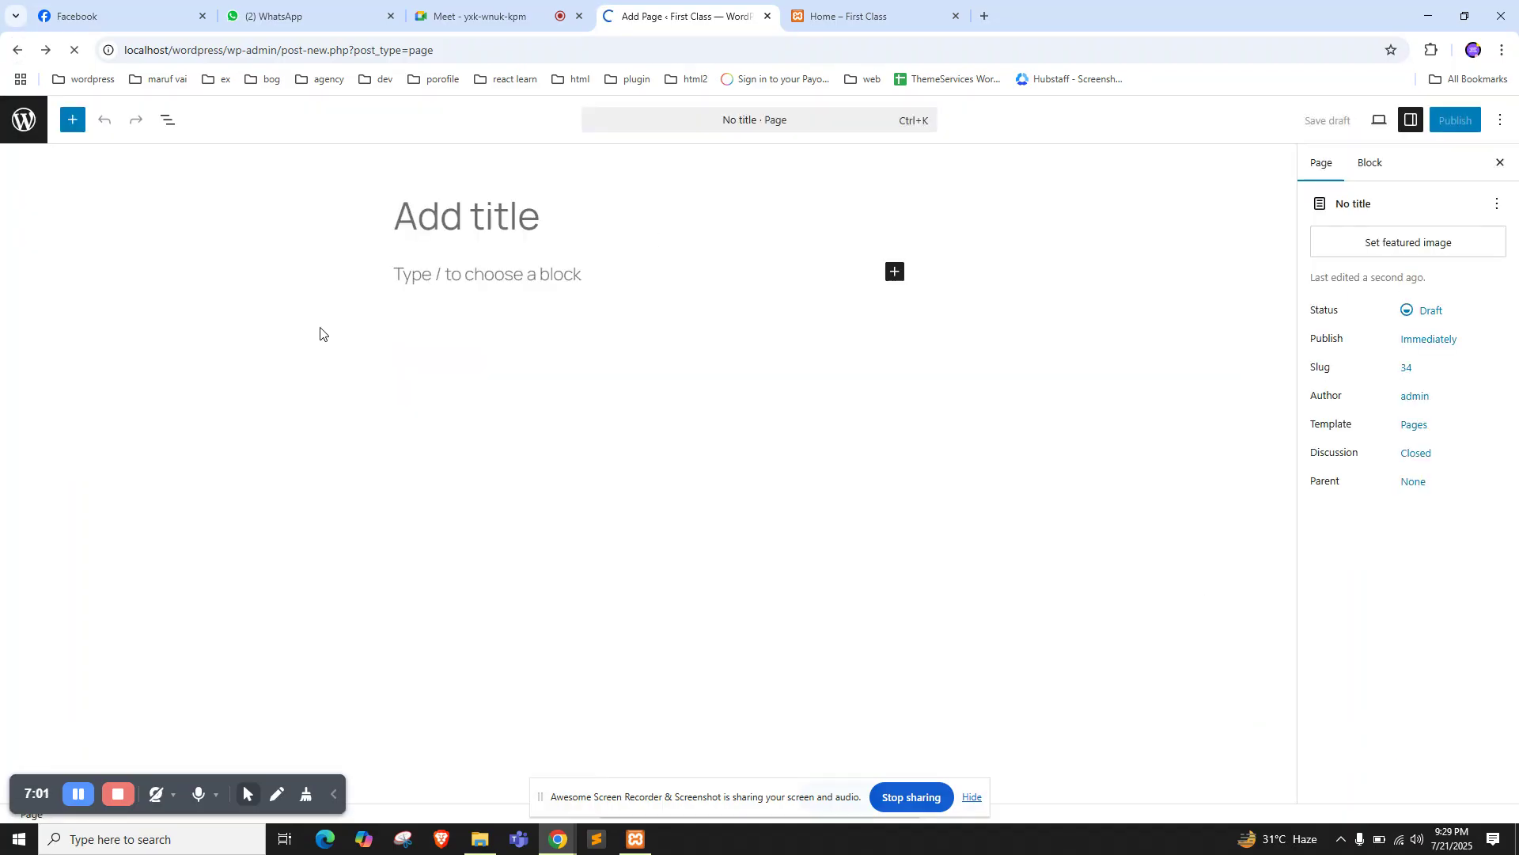
click(2, 109)
click(188, 301)
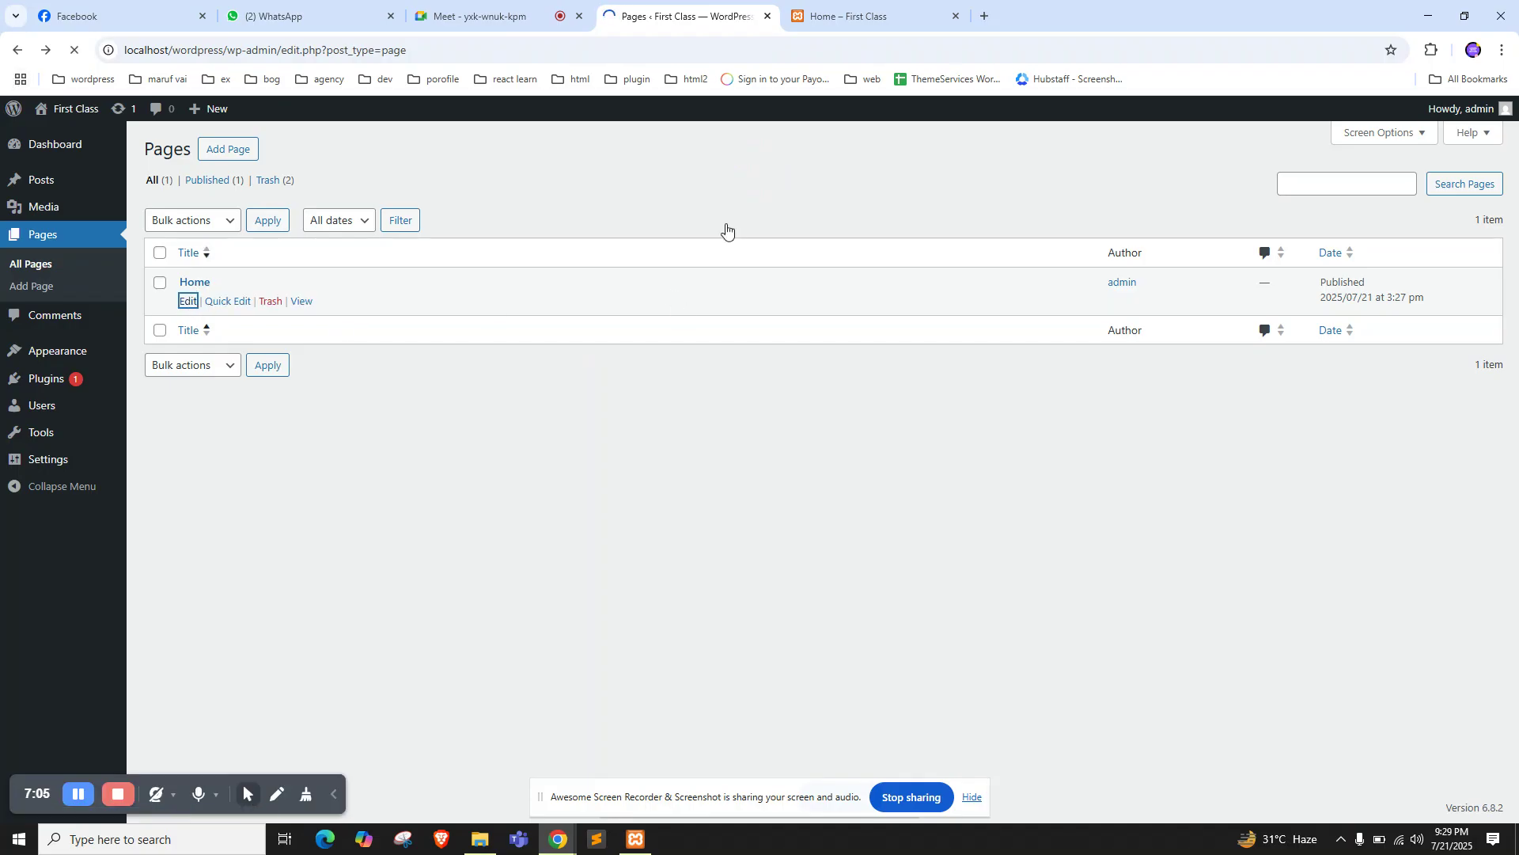
click(849, 16)
click(668, 14)
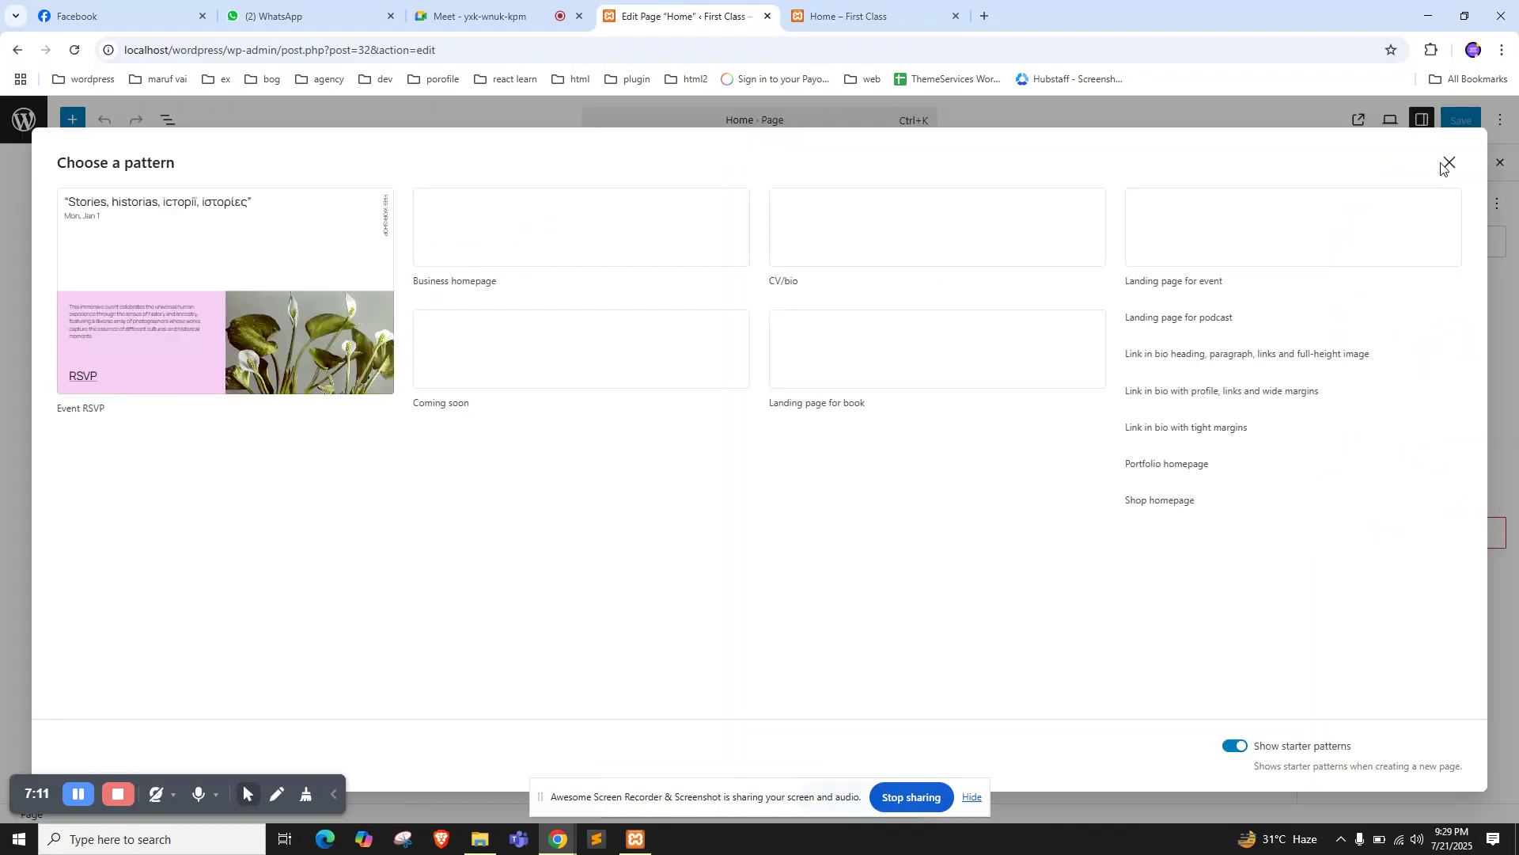
click(1448, 163)
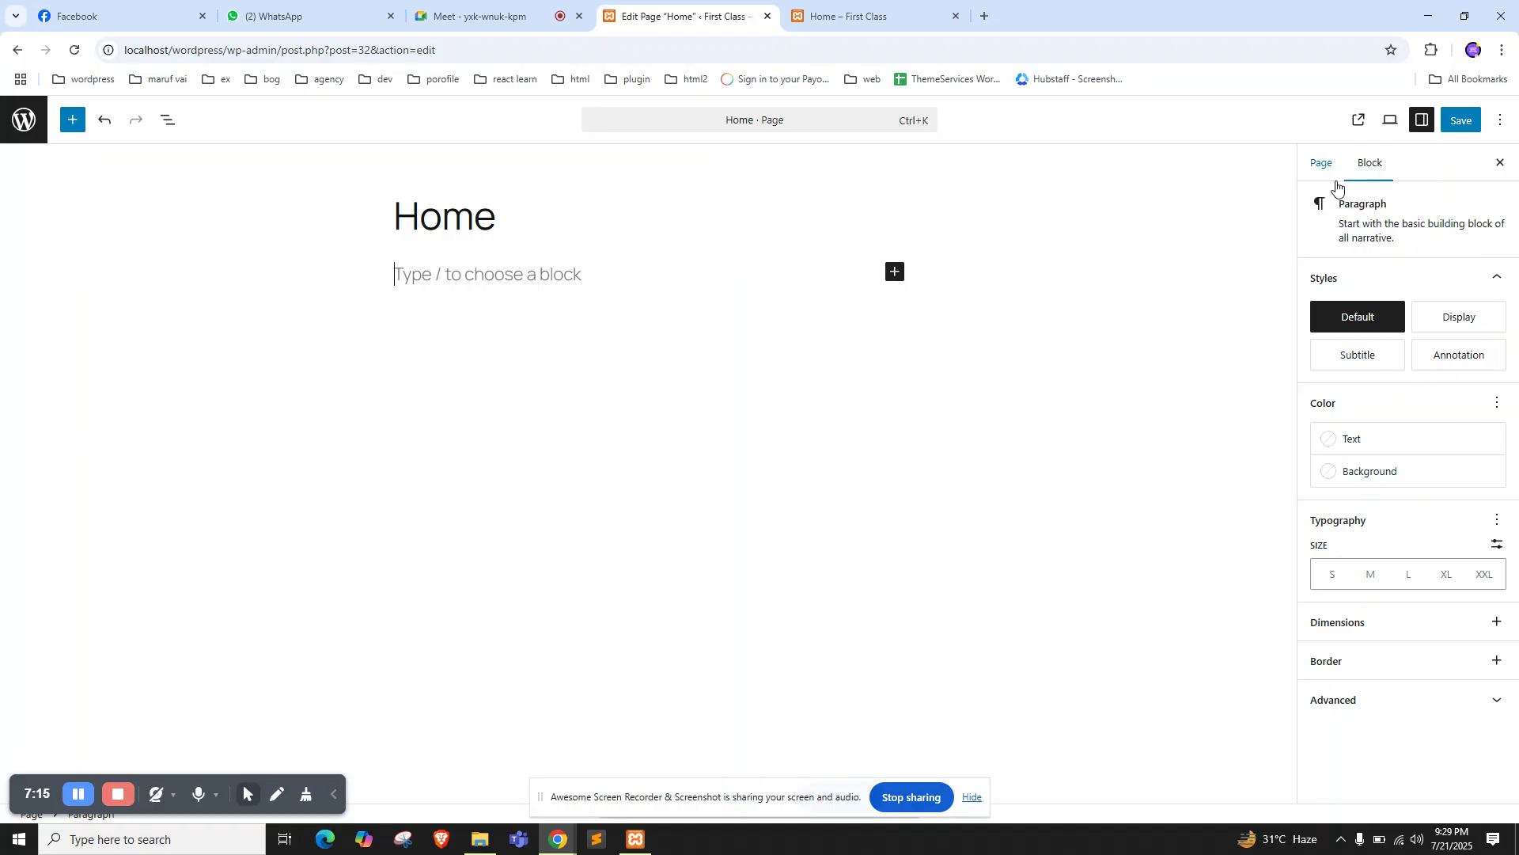
Try the Display, Subtitle and Annotation styles on the empty paragraph, ending with the Default style
click(1436, 314)
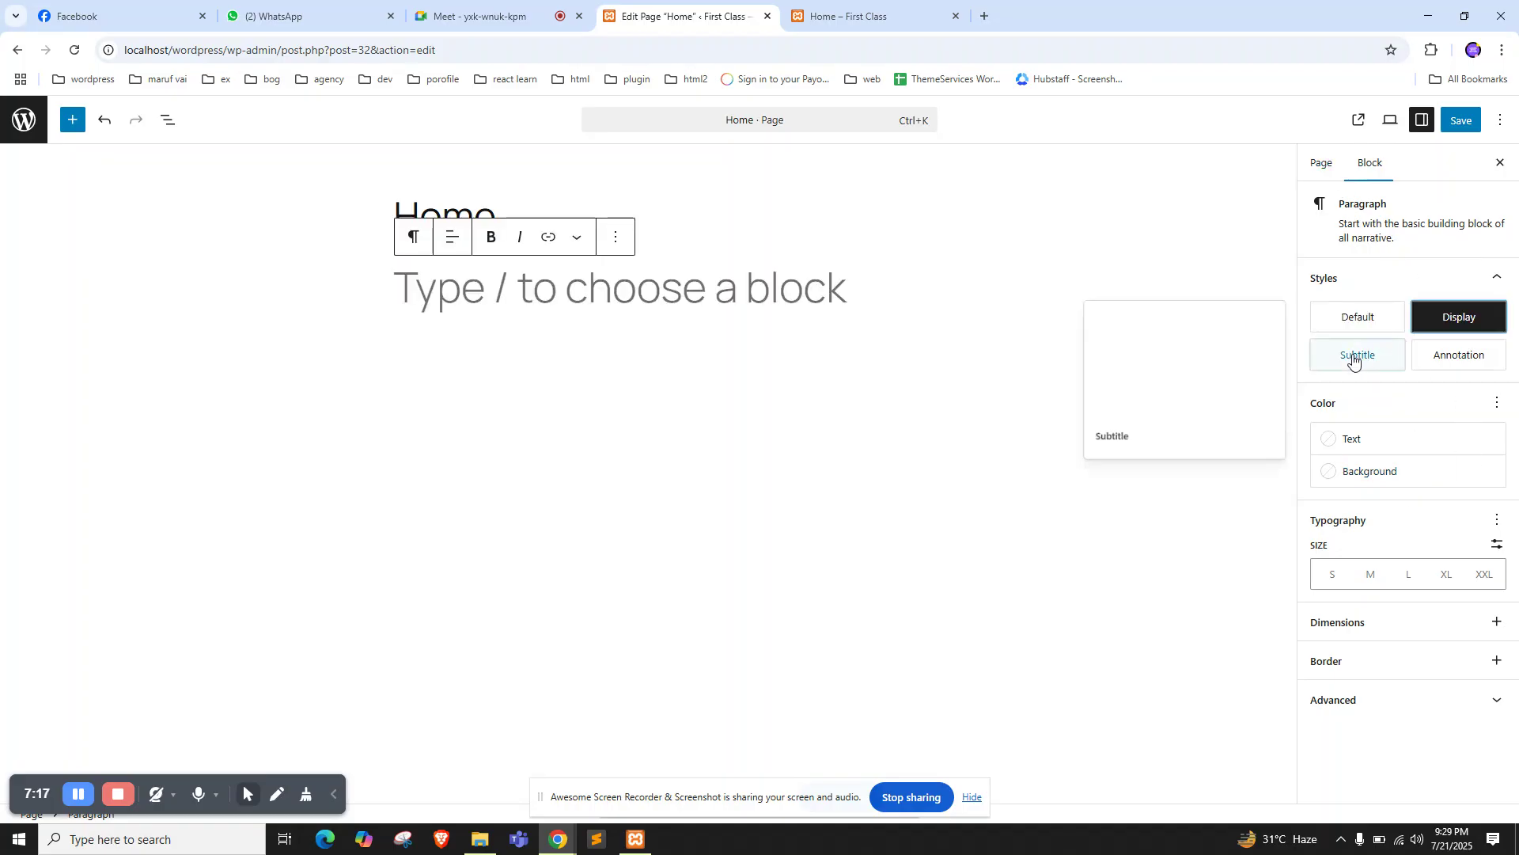
click(1358, 356)
click(1450, 356)
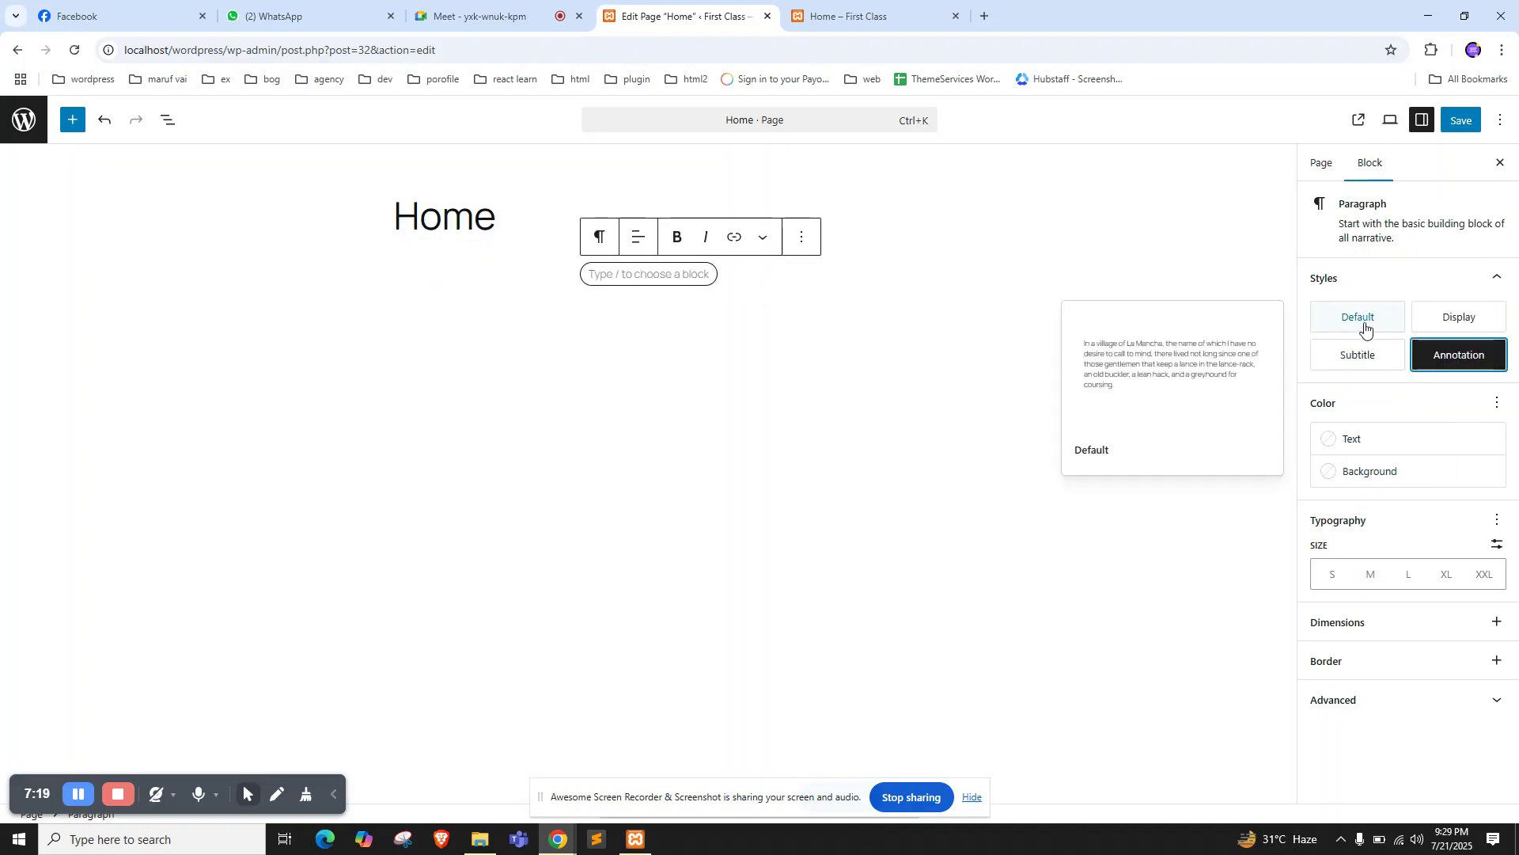
click(1363, 325)
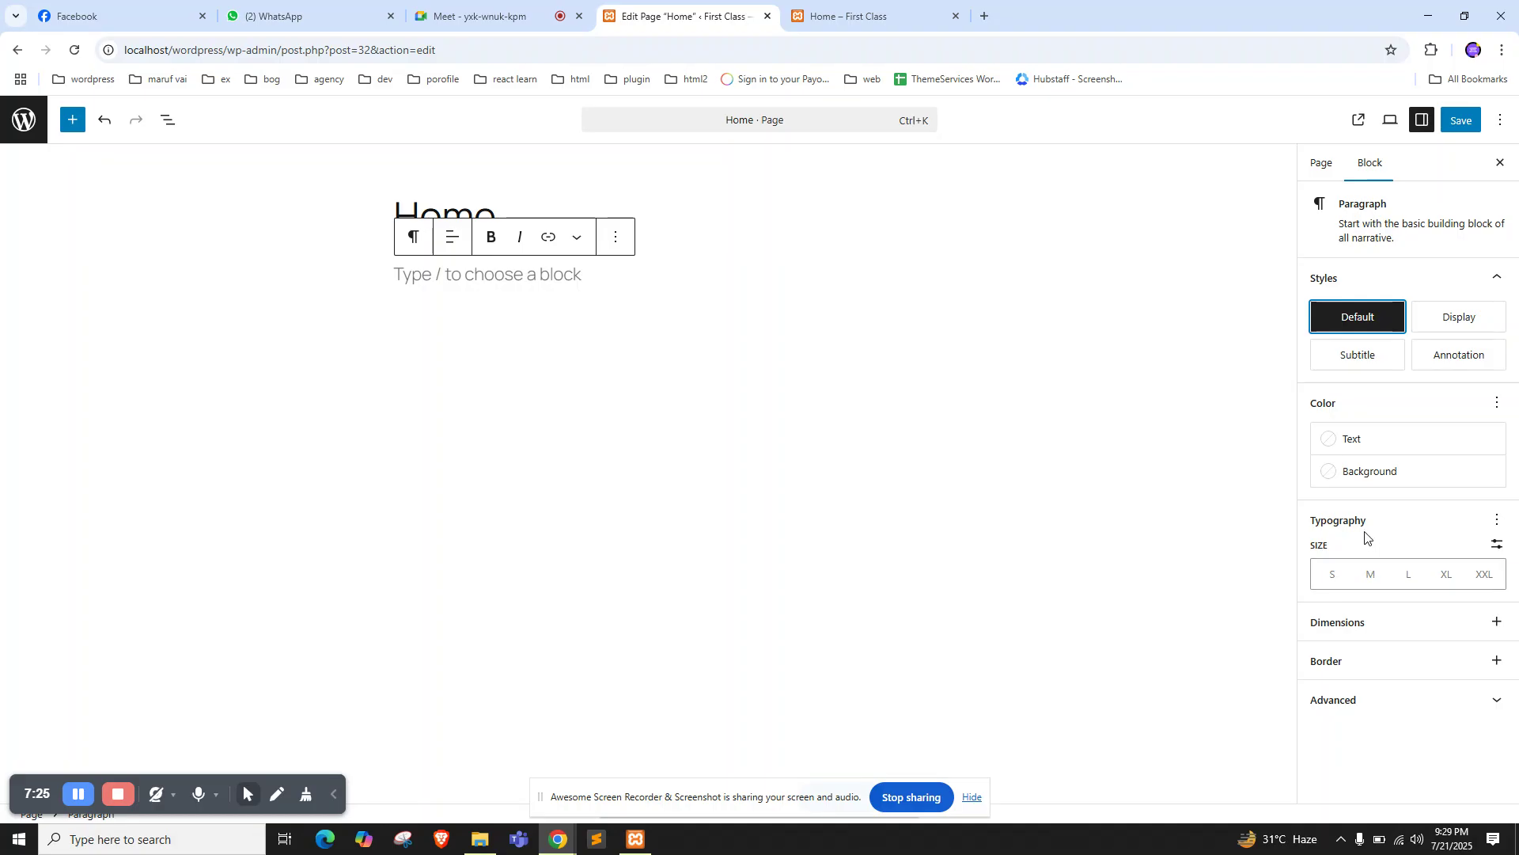
Examine the paragraph's Dimensions, Border and Advanced settings, including the additional CSS class
click(1495, 625)
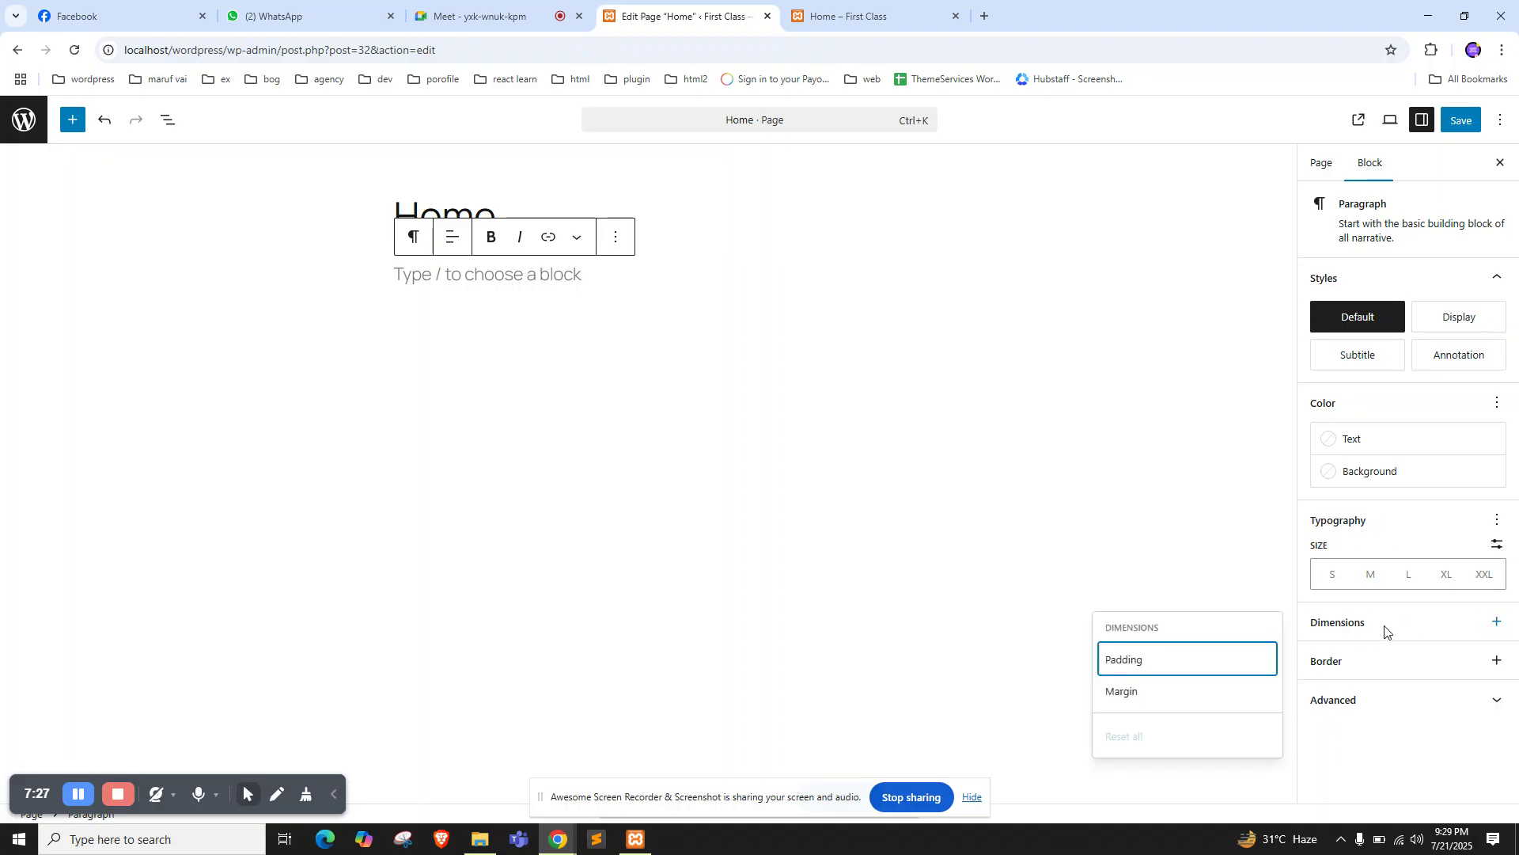
click(1345, 617)
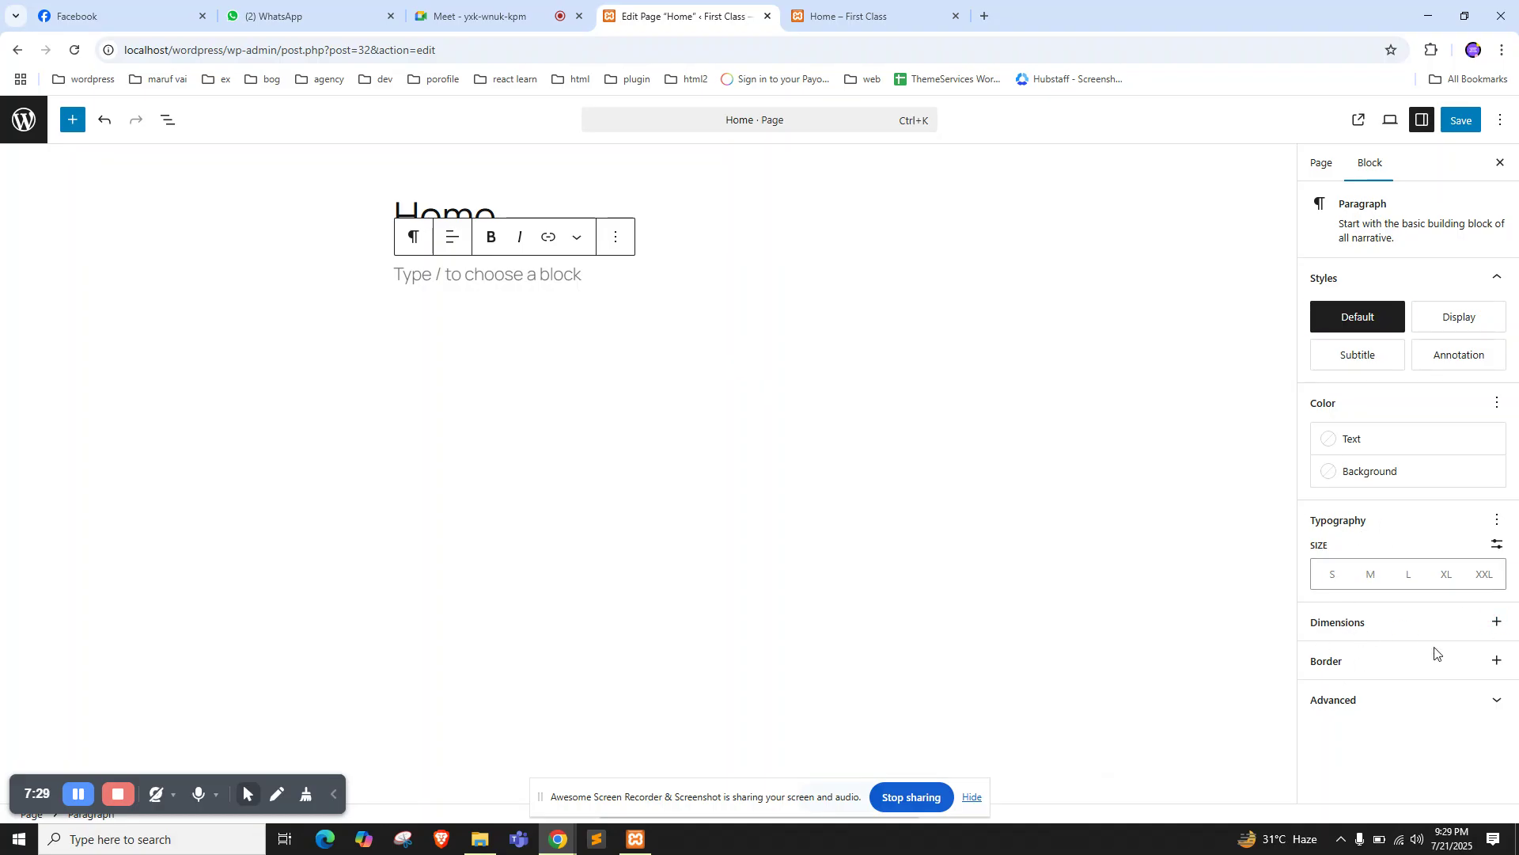
click(1495, 661)
click(1381, 614)
click(1494, 702)
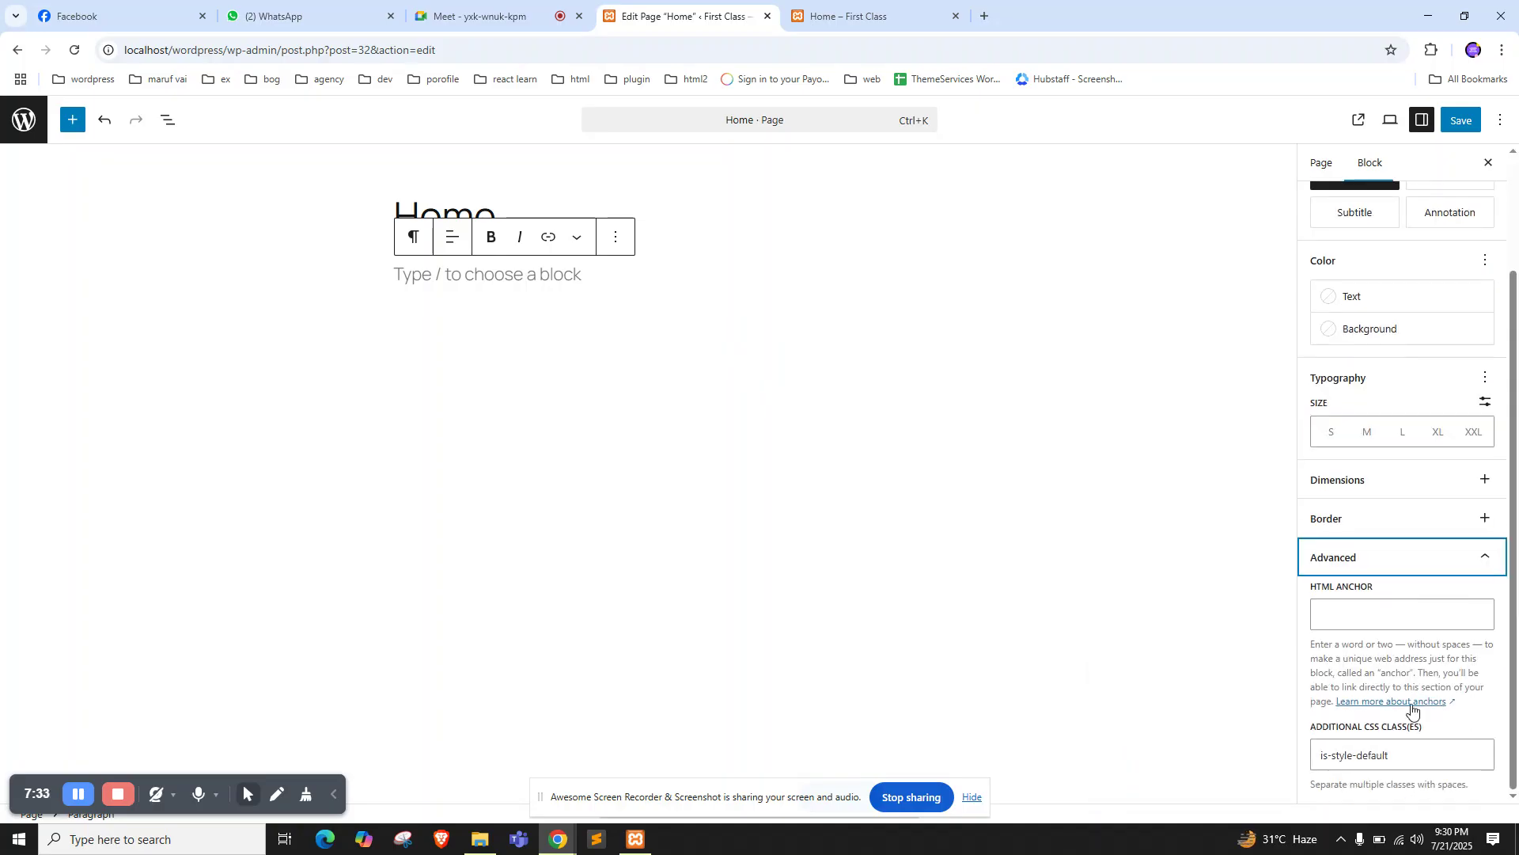
click(1363, 755)
triple_click(1363, 756)
click(1362, 757)
double_click(1362, 758)
triple_click(1363, 758)
click(1345, 710)
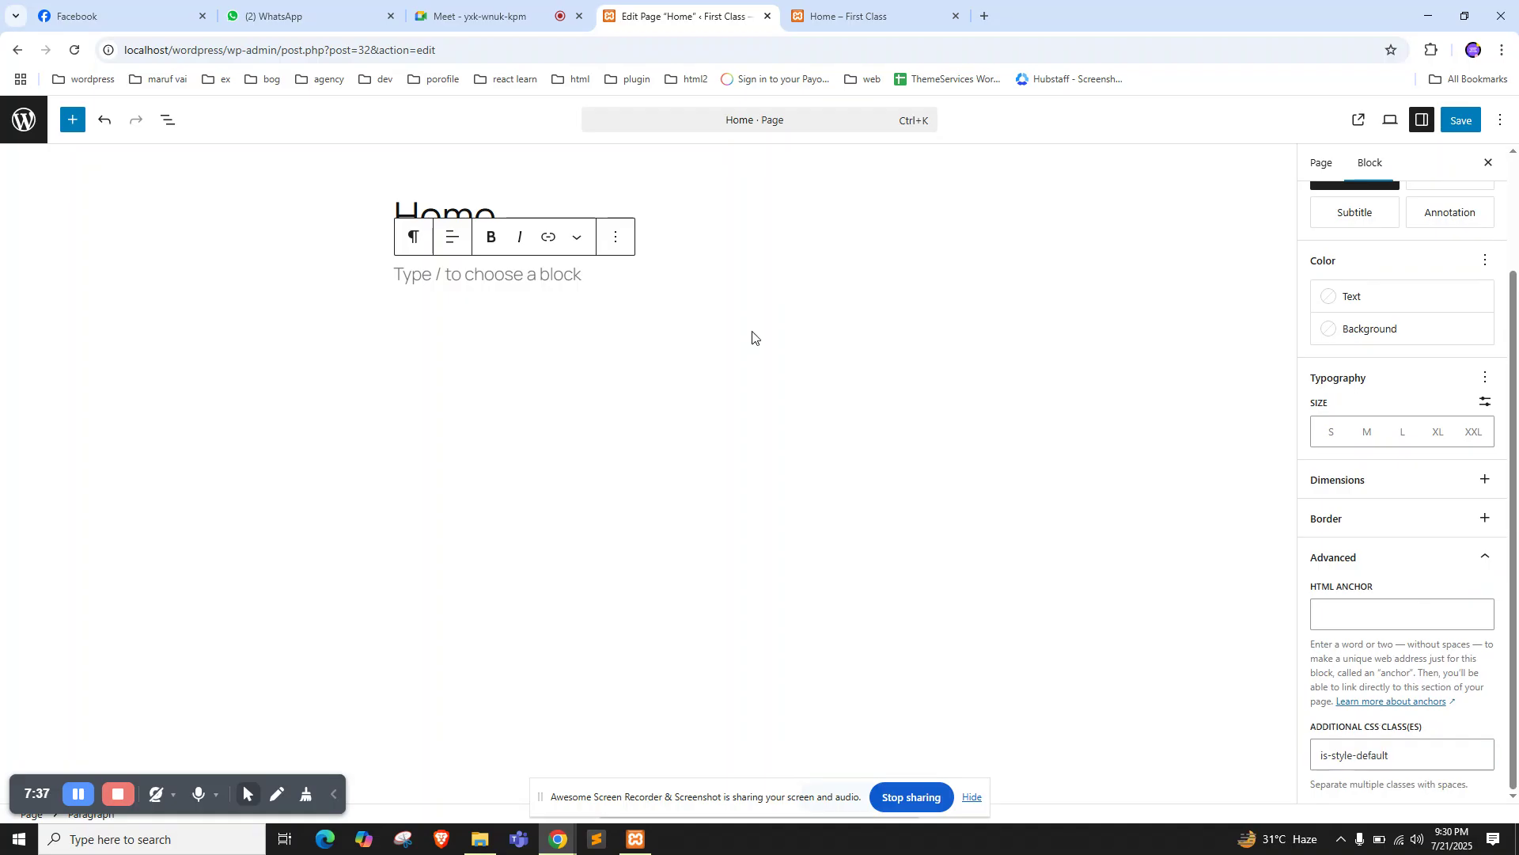
Add a second empty paragraph to the Home page and show the List View of its blocks
click(511, 310)
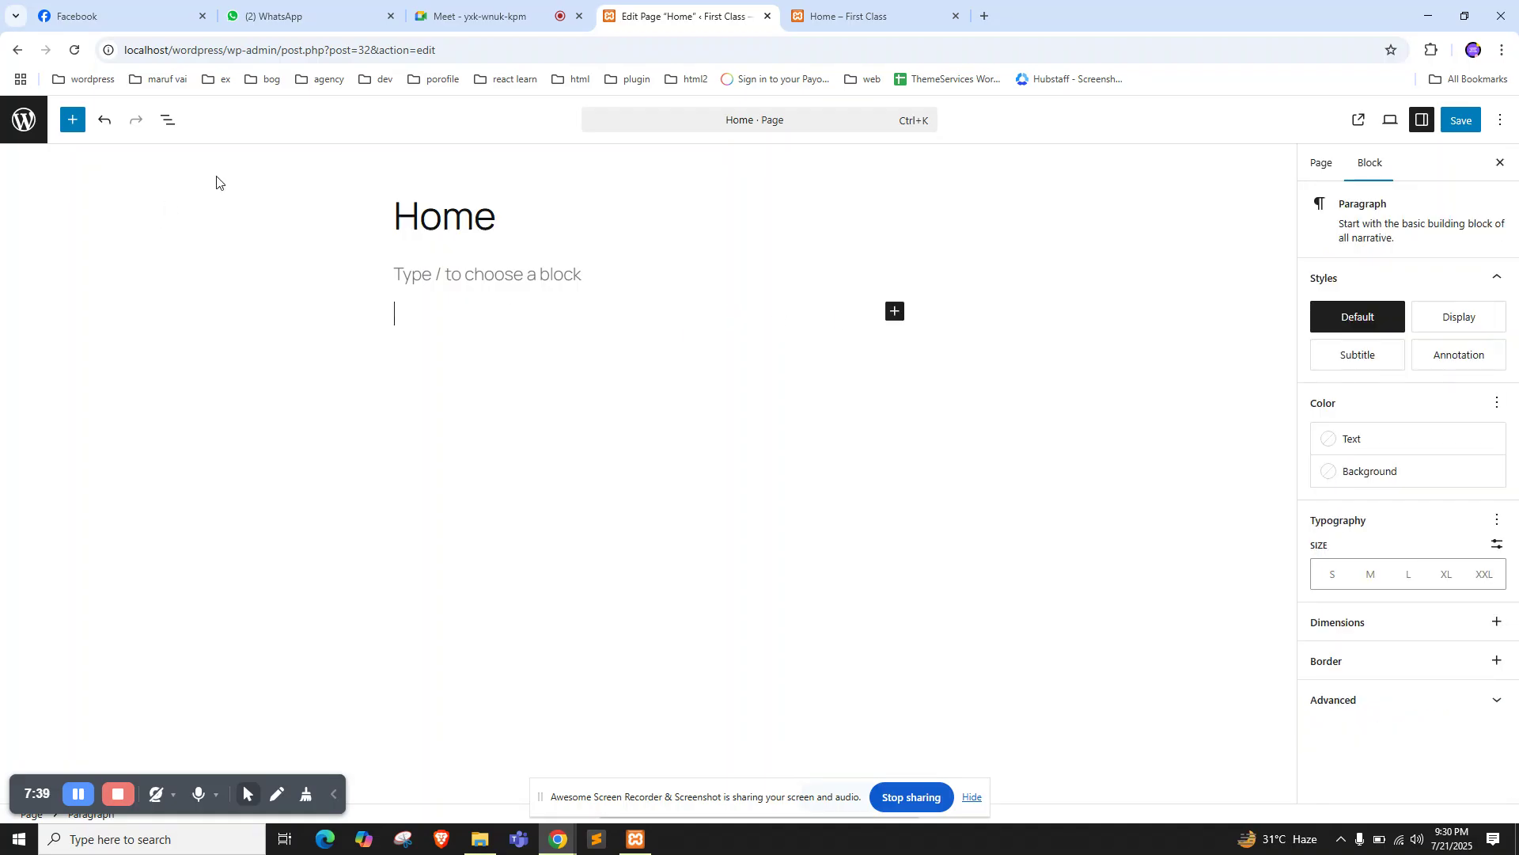
click(167, 121)
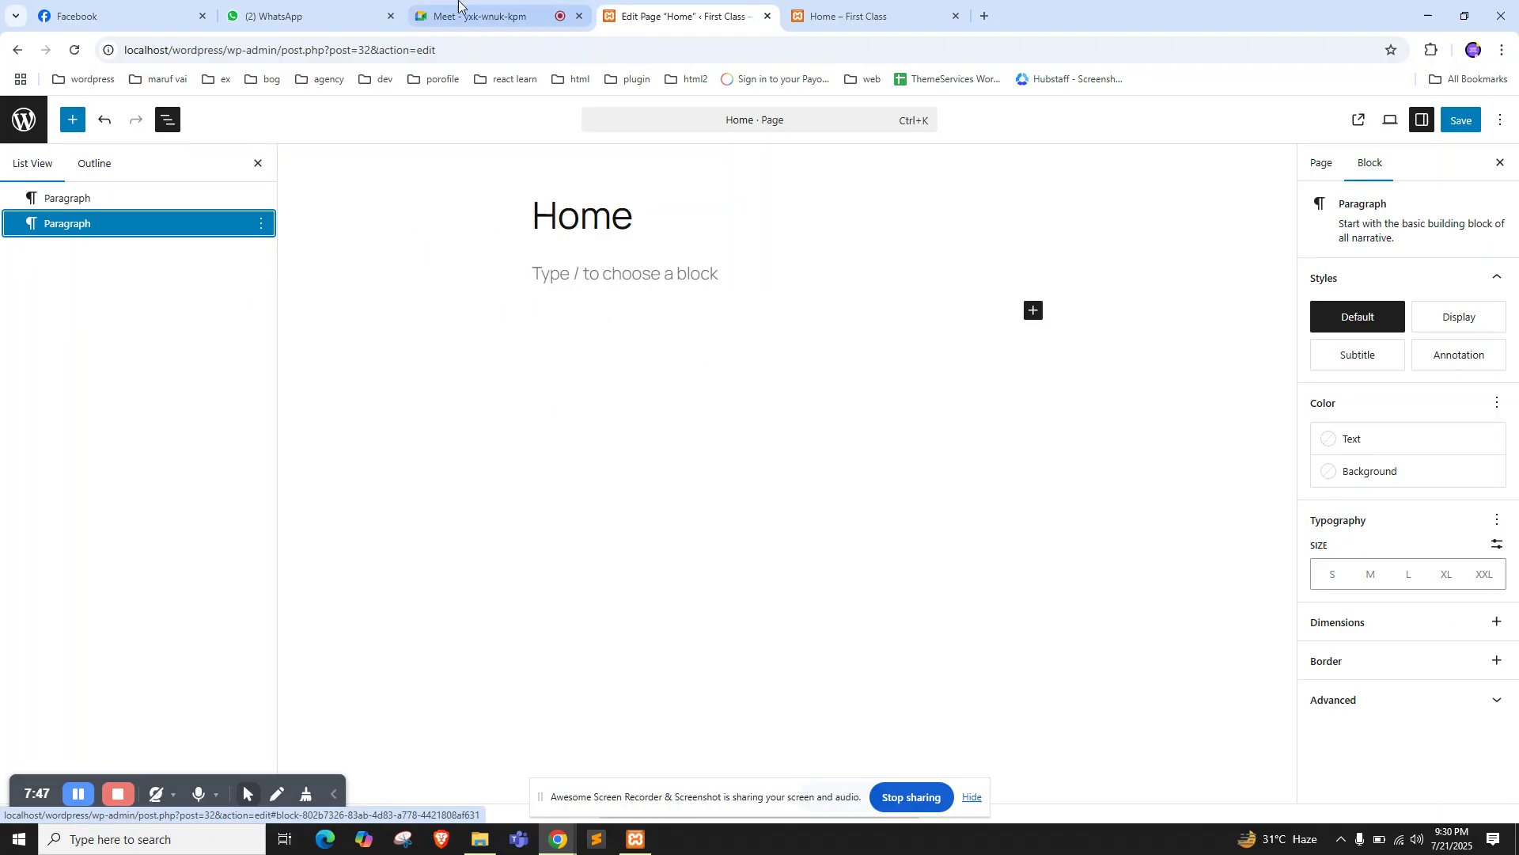
Go back to the Google Meet call, admit the waiting participant and resume editing the Home page
click(478, 16)
click(1425, 432)
click(656, 10)
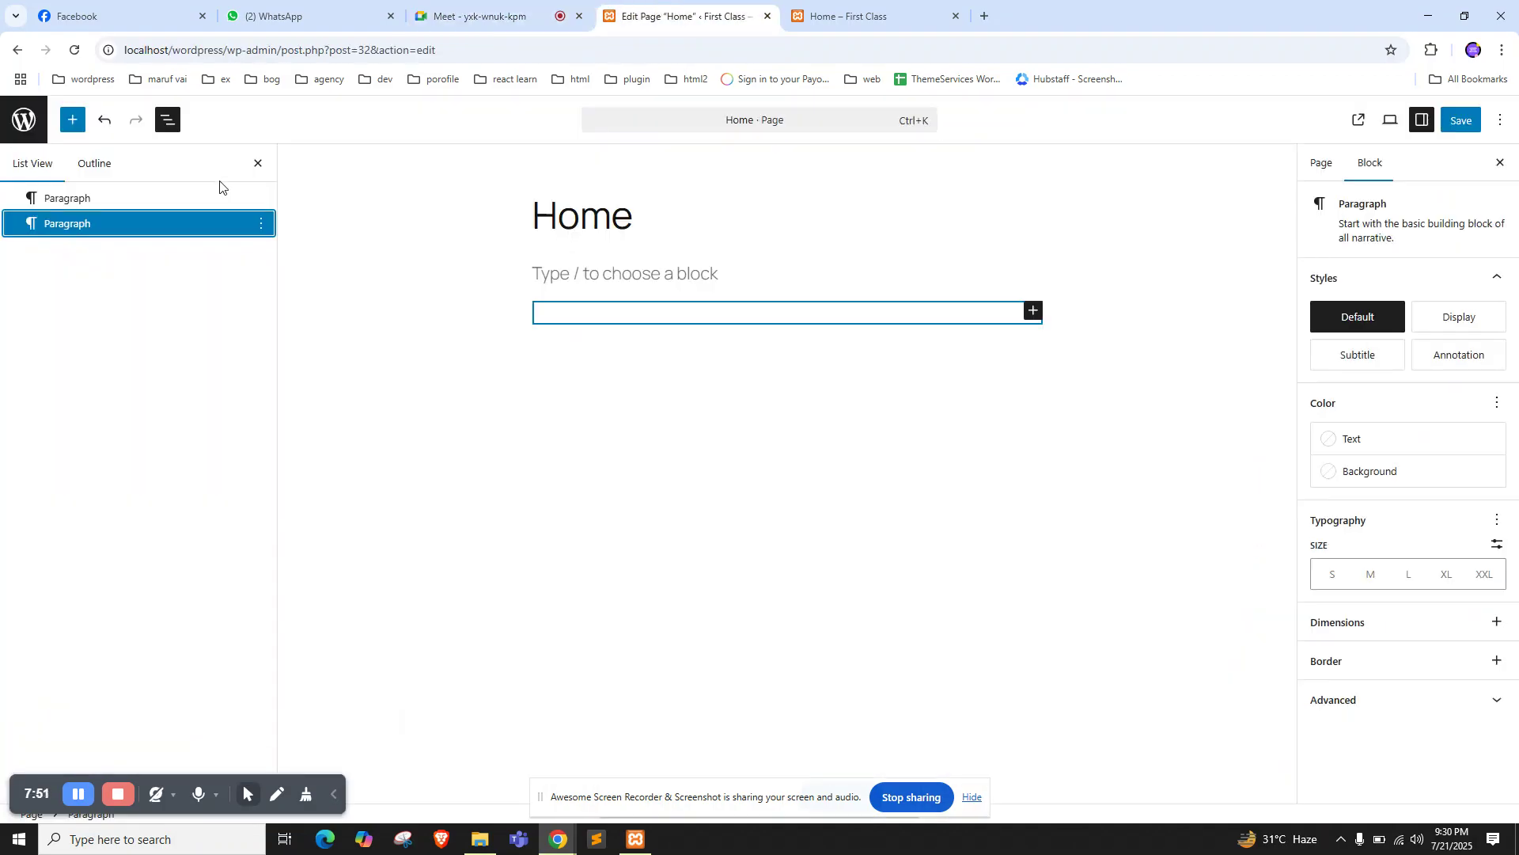
Hide and reshow the List View, look through the available blocks in the inserter and select the first empty paragraph
click(175, 120)
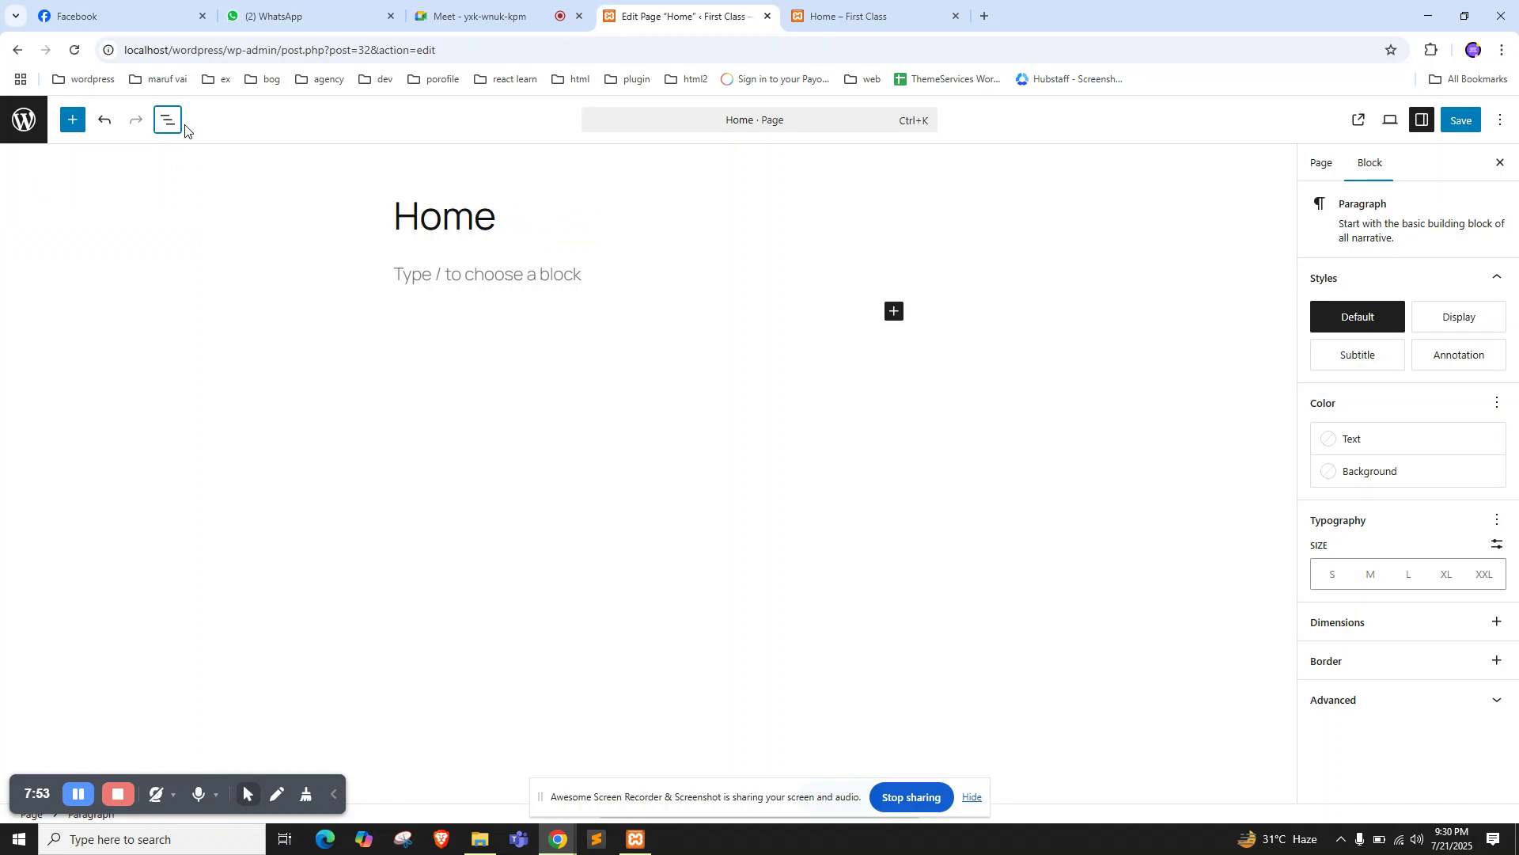
click(174, 120)
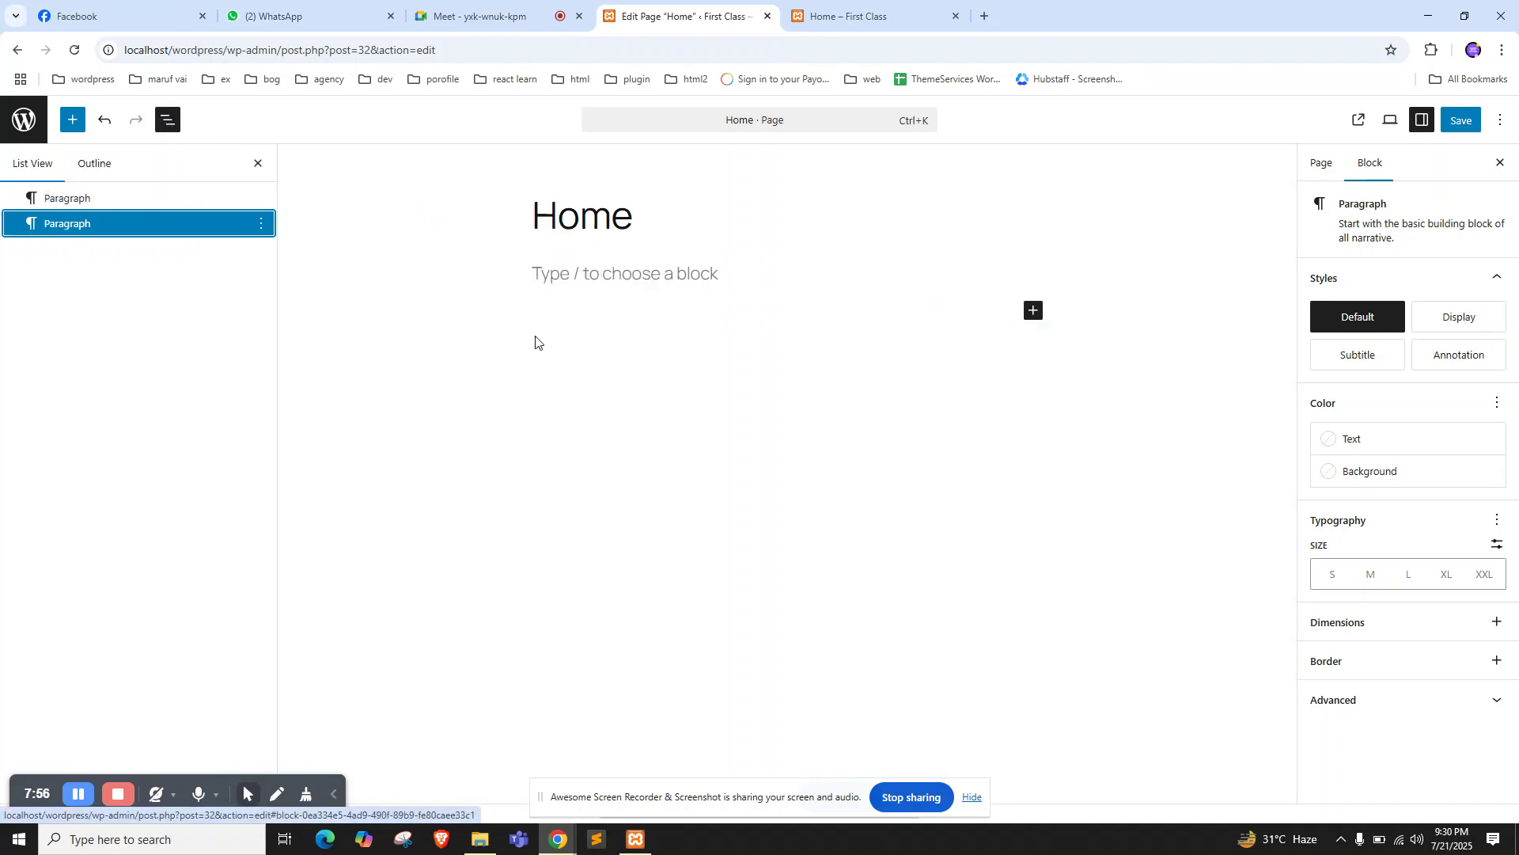
click(75, 123)
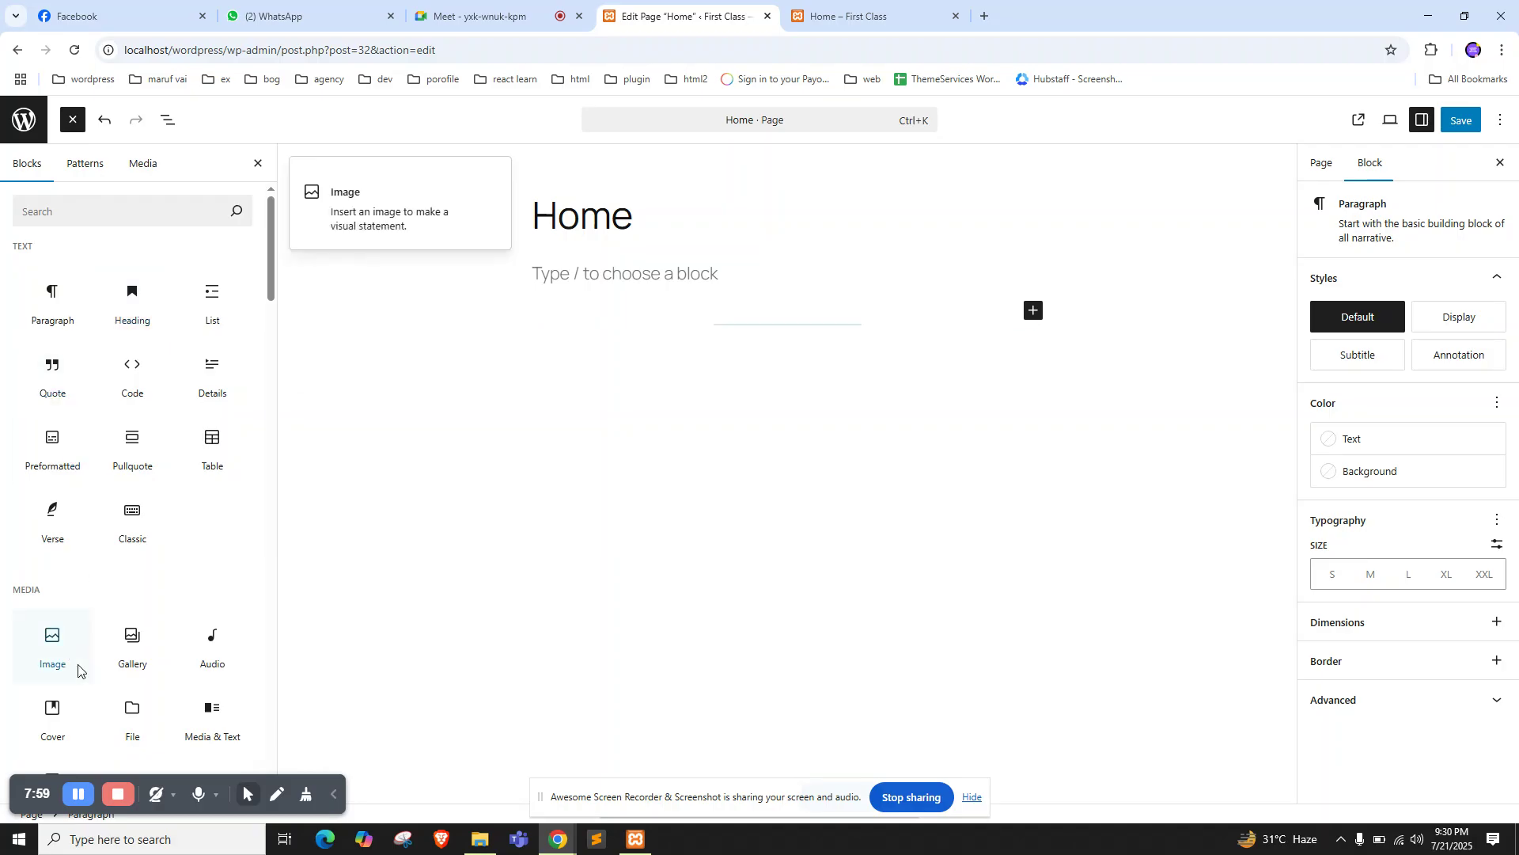
scroll(129, 531, down, 8)
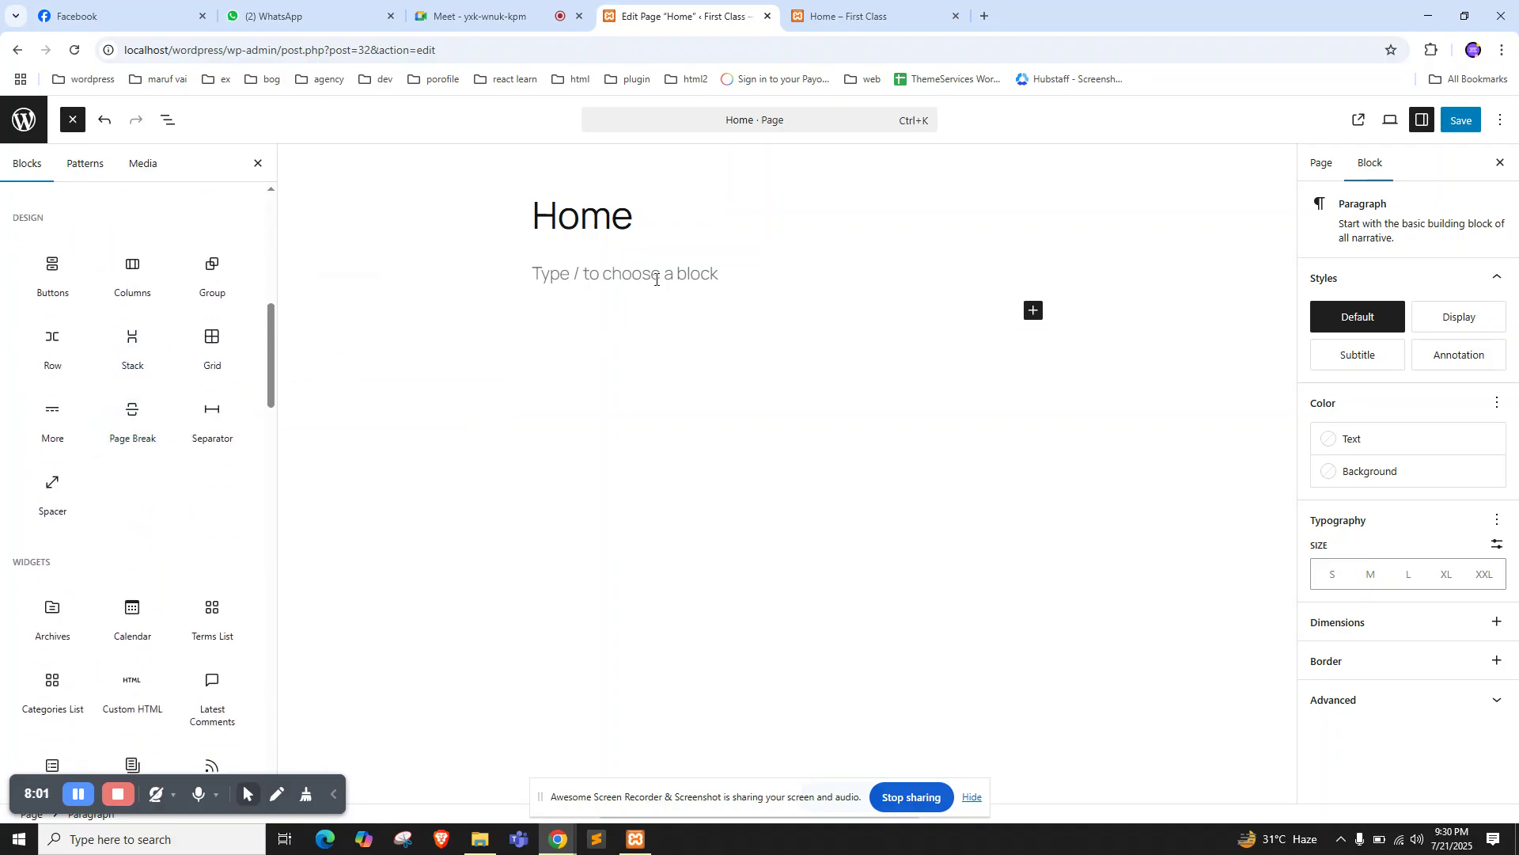
click(1028, 307)
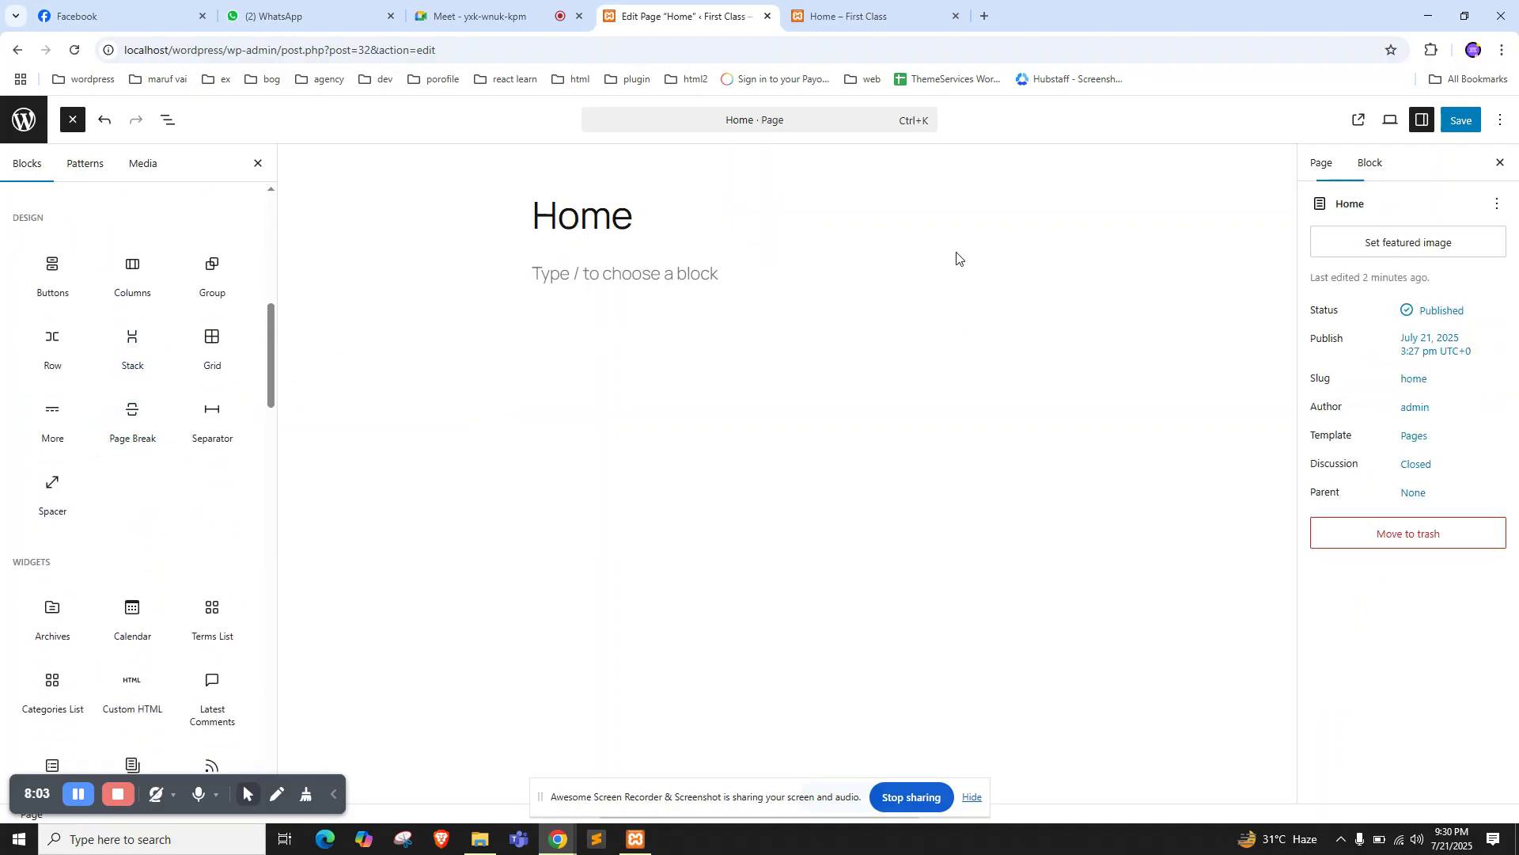
click(828, 274)
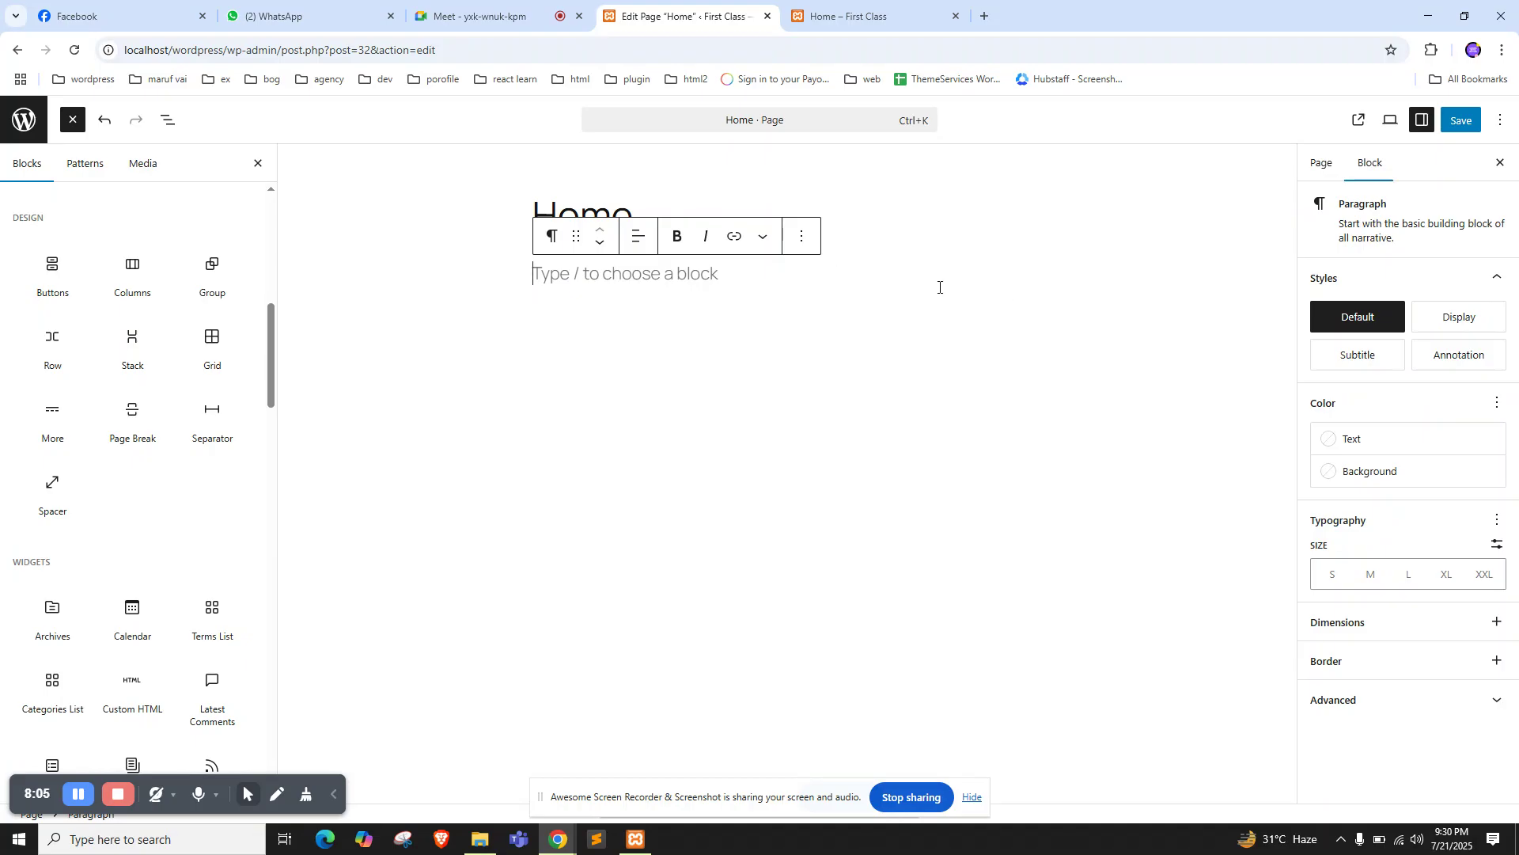
Open the quick inserter below the empty paragraph, browse the full block library and close it again
click(1038, 312)
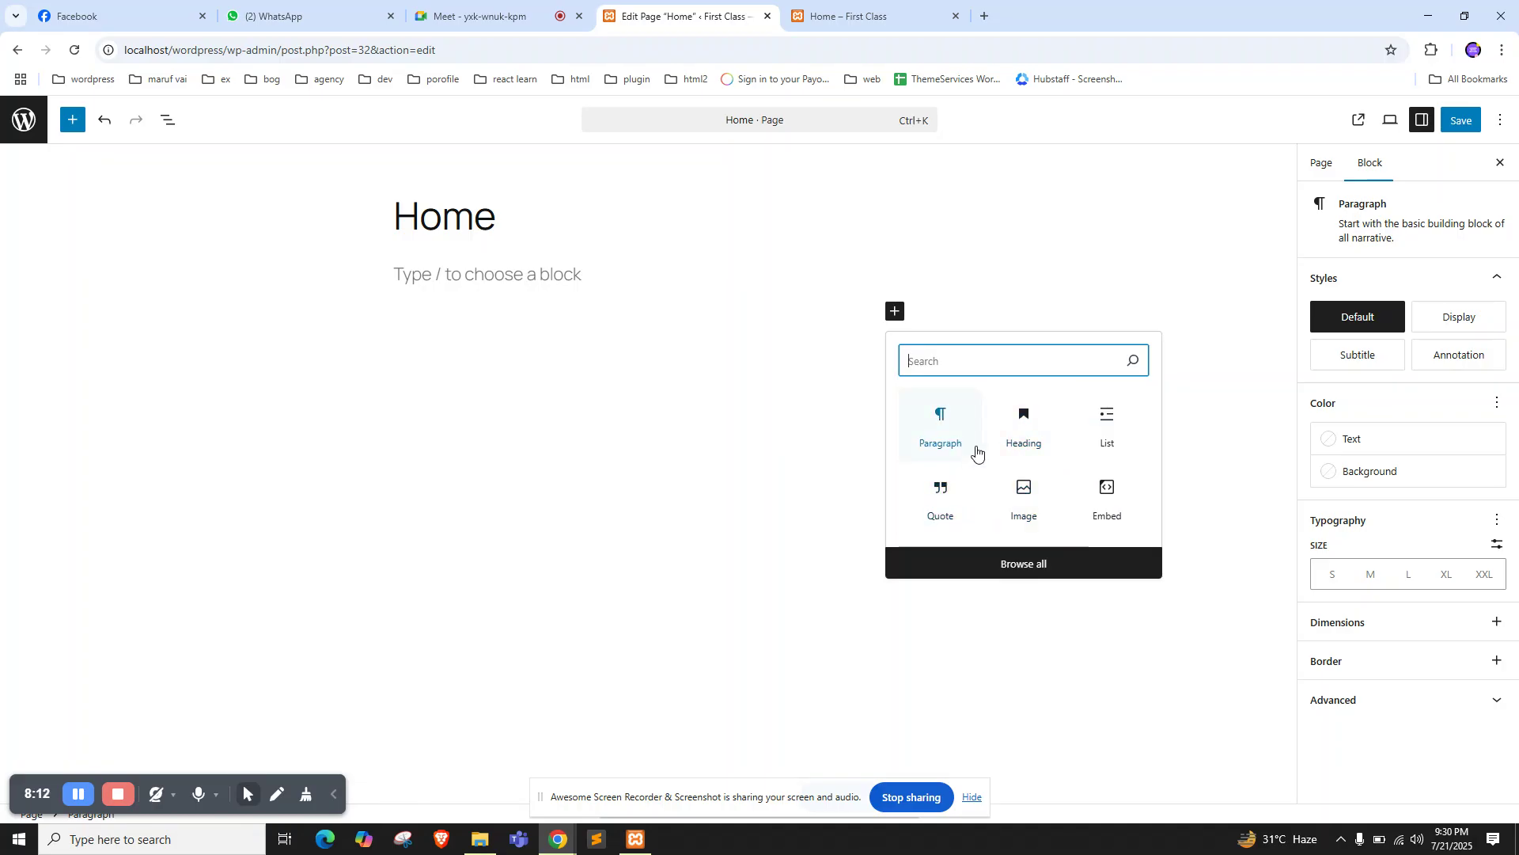
click(1022, 566)
scroll(158, 379, down, 2)
scroll(119, 261, up, 2)
click(70, 127)
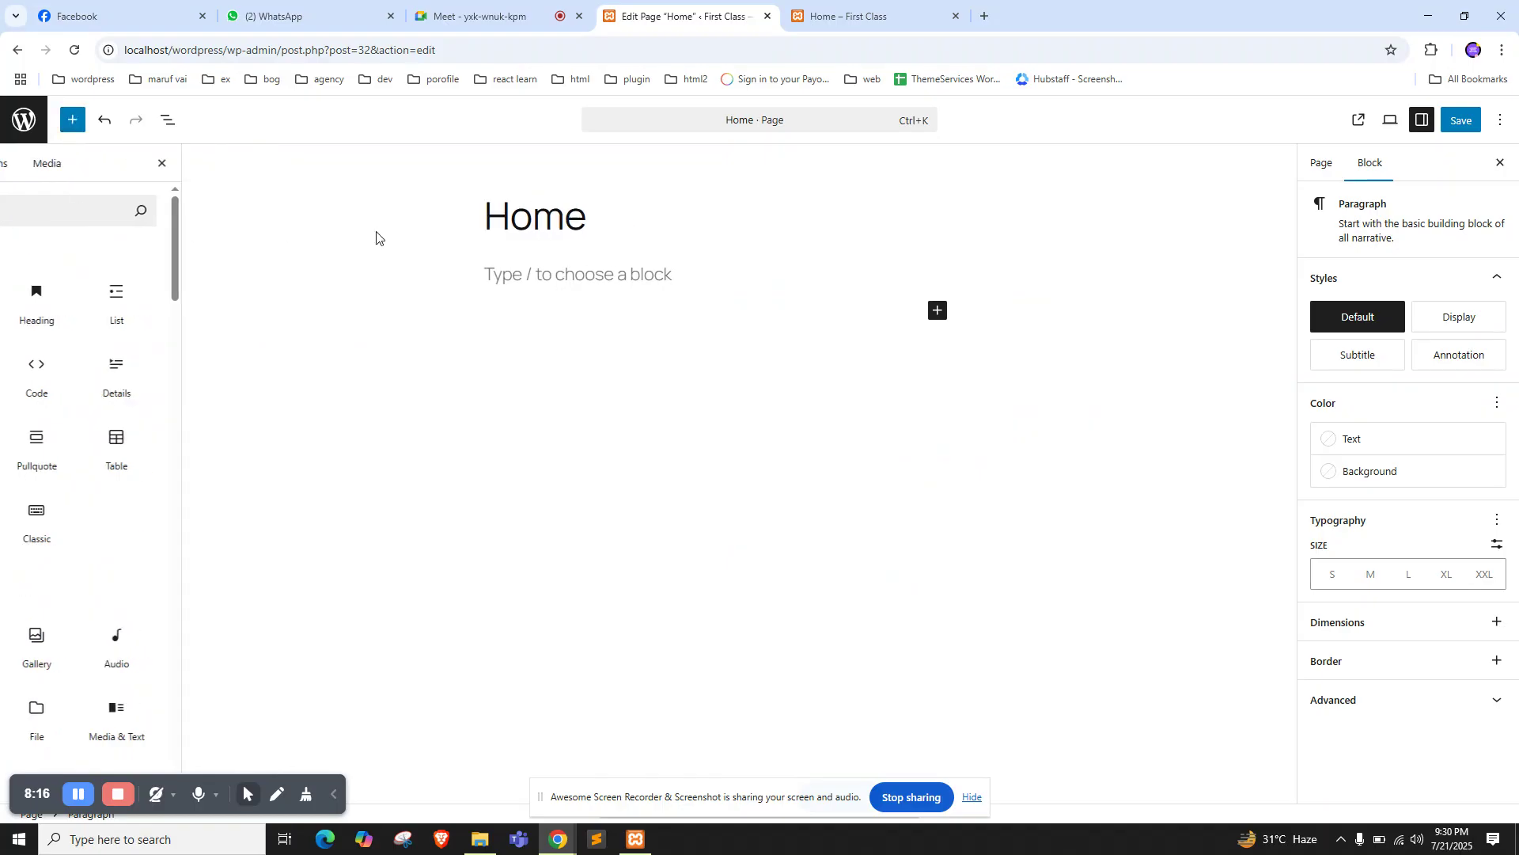
Show the Home page's own settings and examine its Status & visibility options
click(1322, 165)
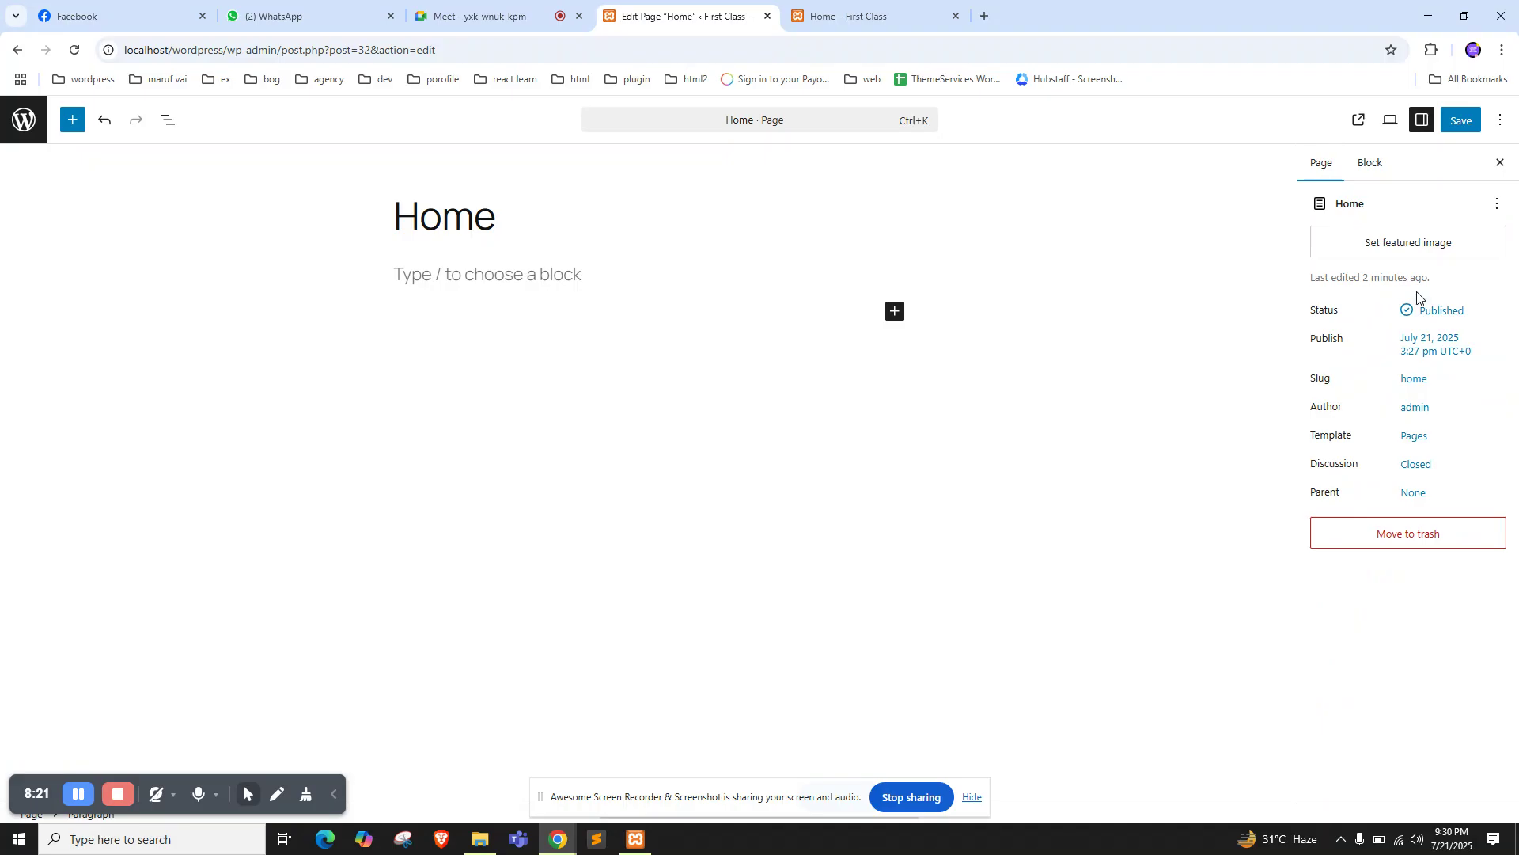
click(442, 205)
click(1441, 311)
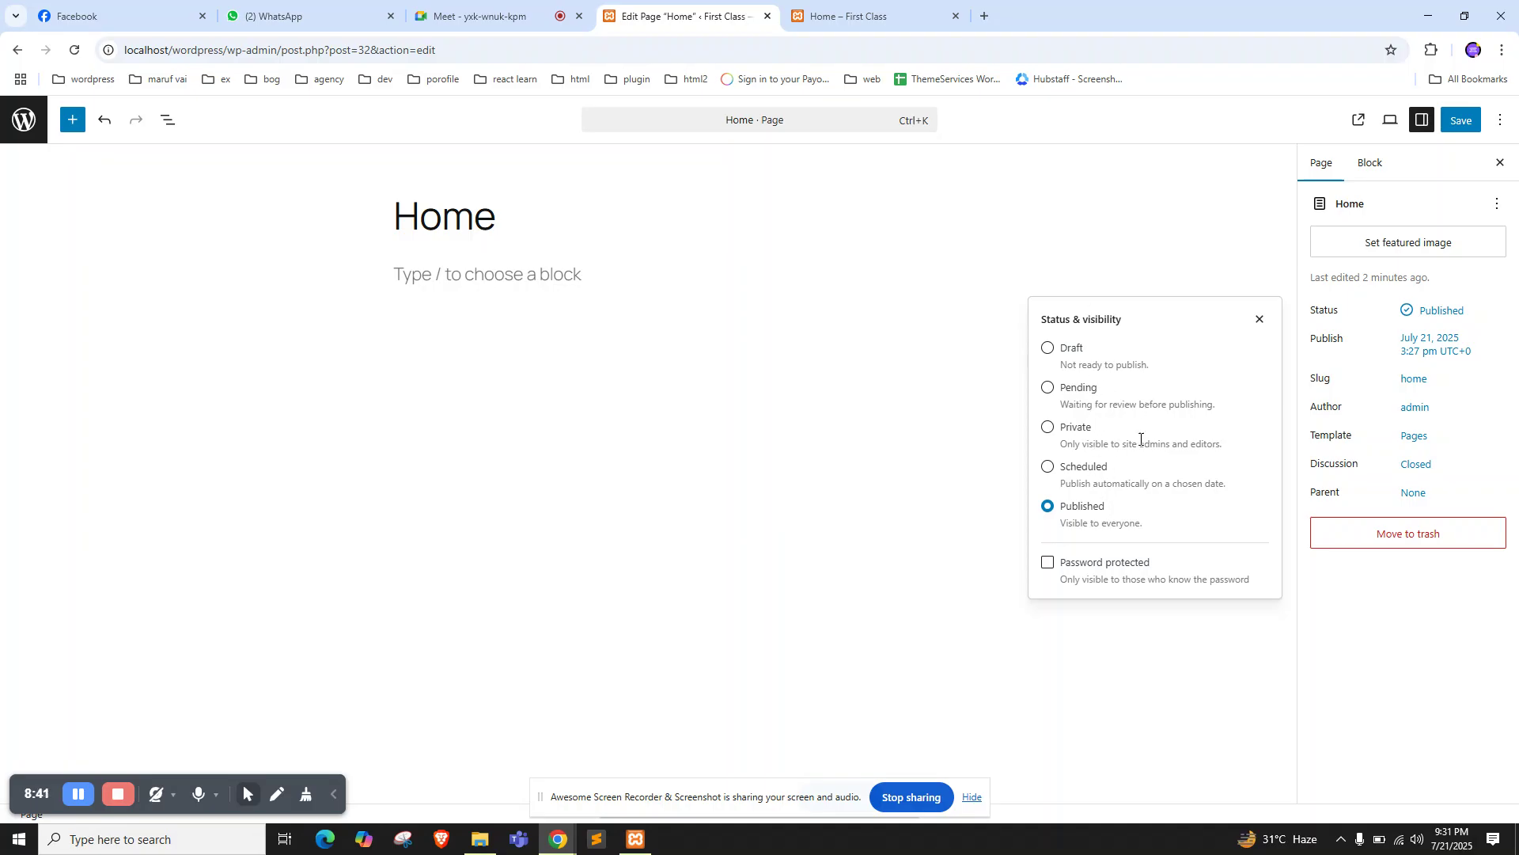
click(1350, 589)
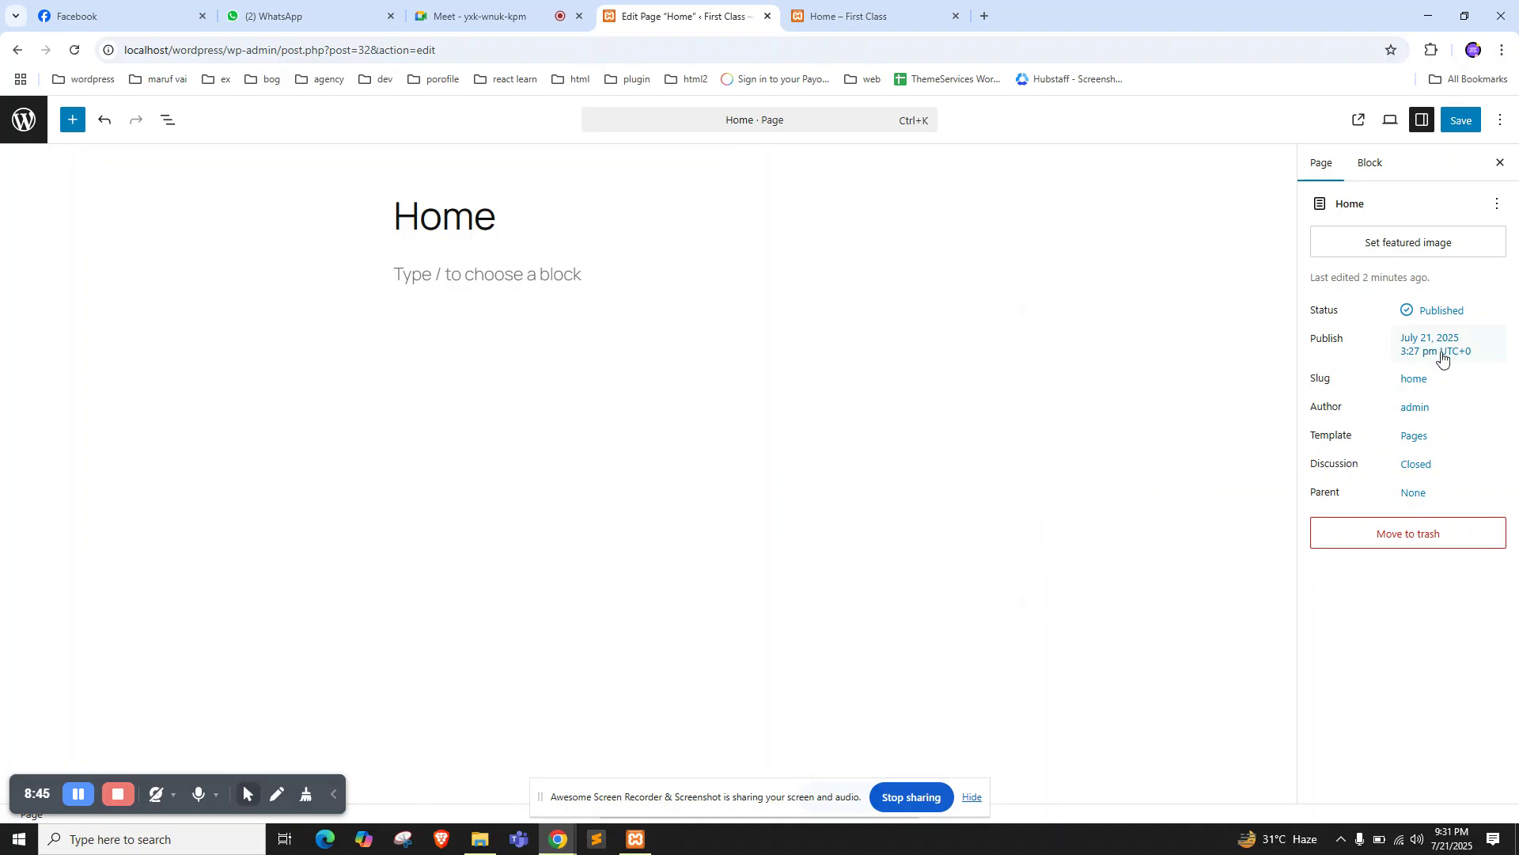
Open the Home page's slug for editing and compare it with the last part of the published page's address
click(1414, 379)
click(1117, 468)
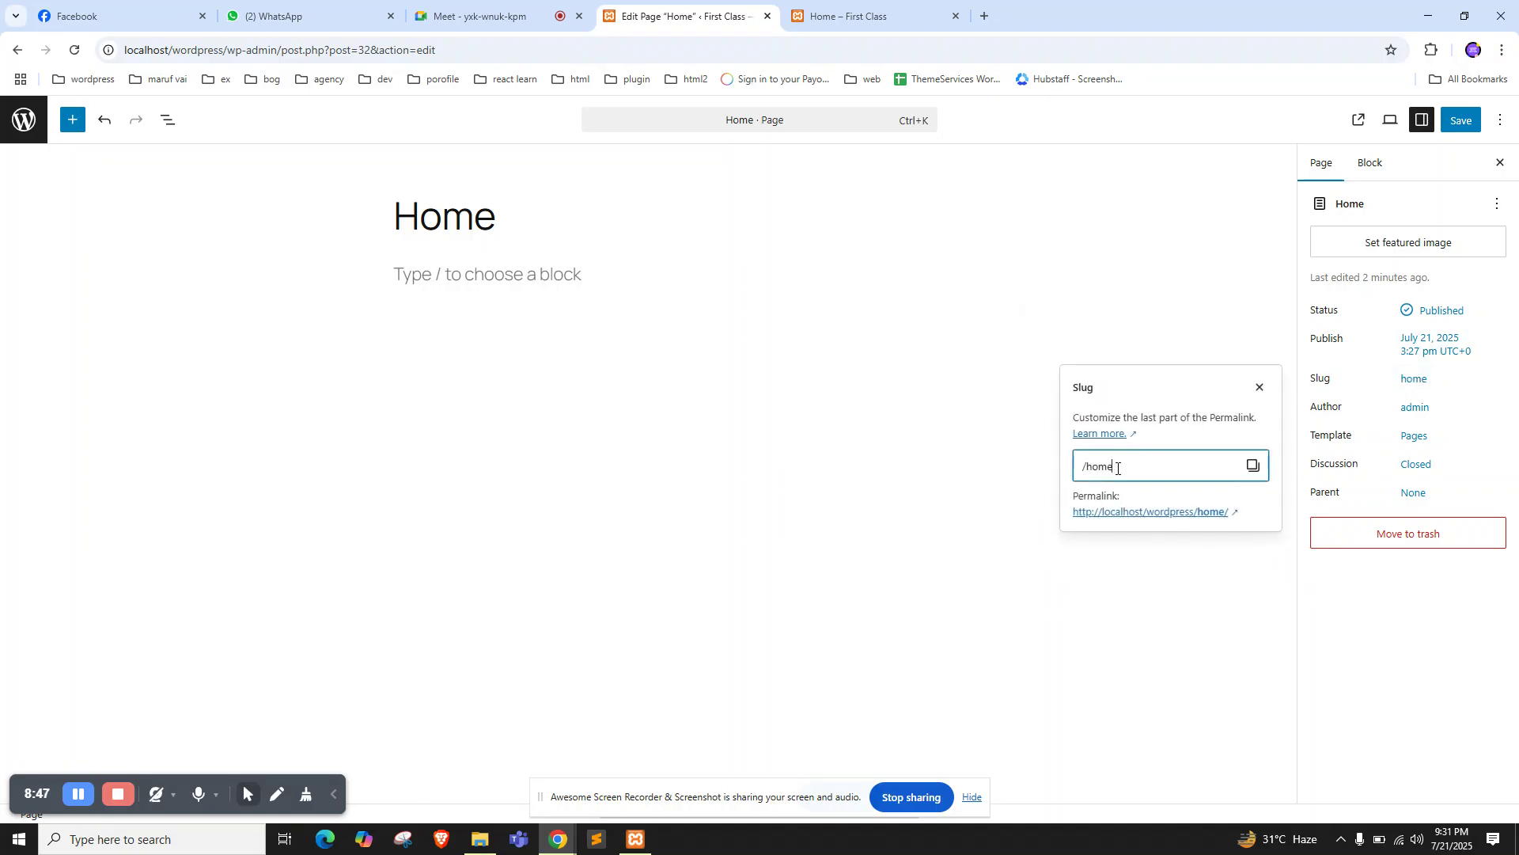
double_click(1108, 466)
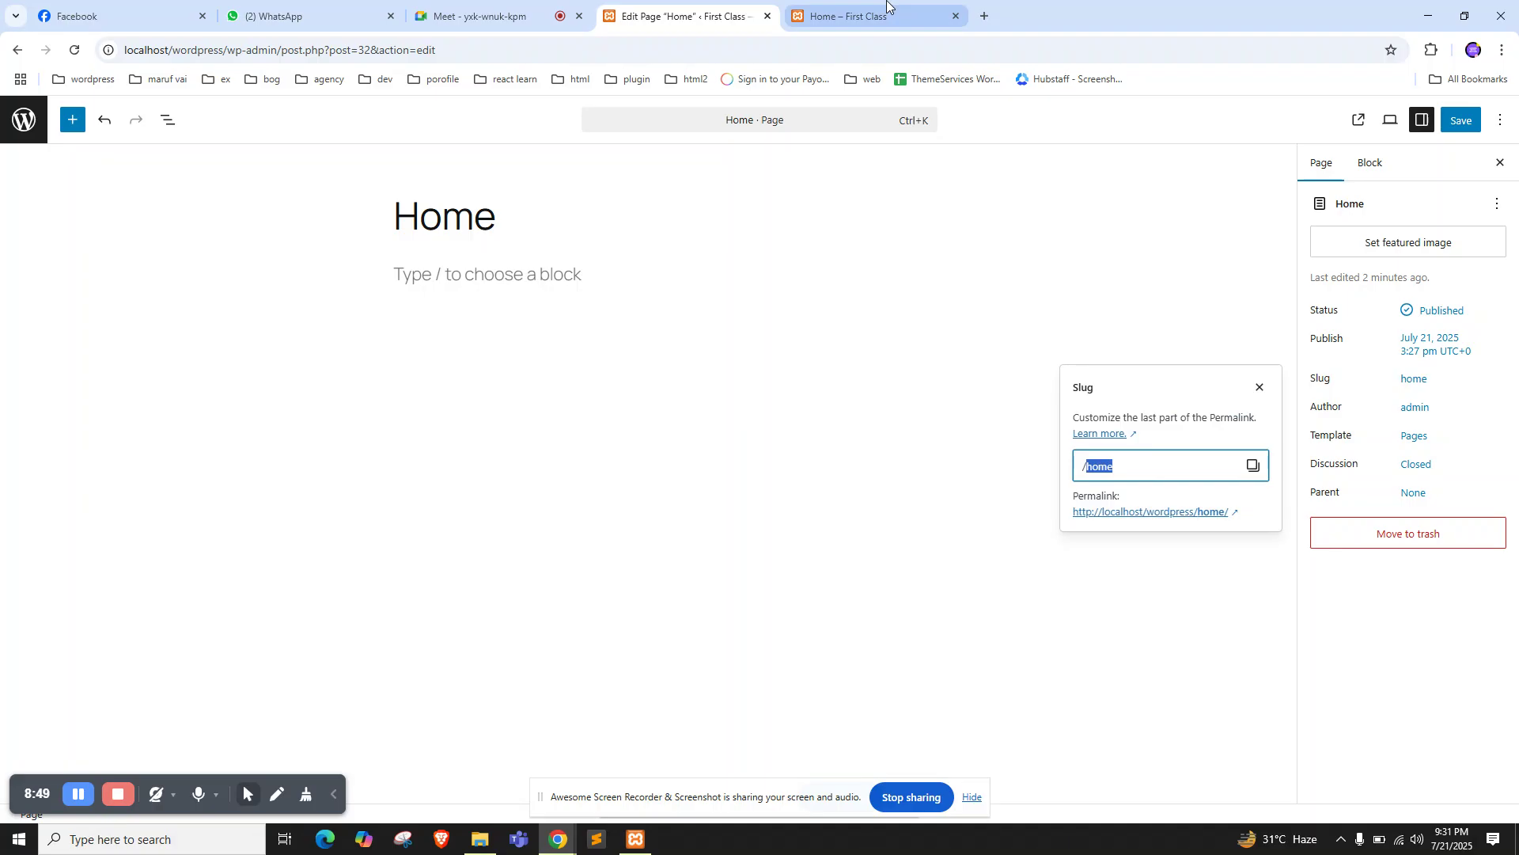
click(866, 14)
click(218, 49)
drag(227, 49, 269, 48)
click(283, 46)
click(660, 19)
Set the Home page's slug to home-new and save the page
click(1180, 472)
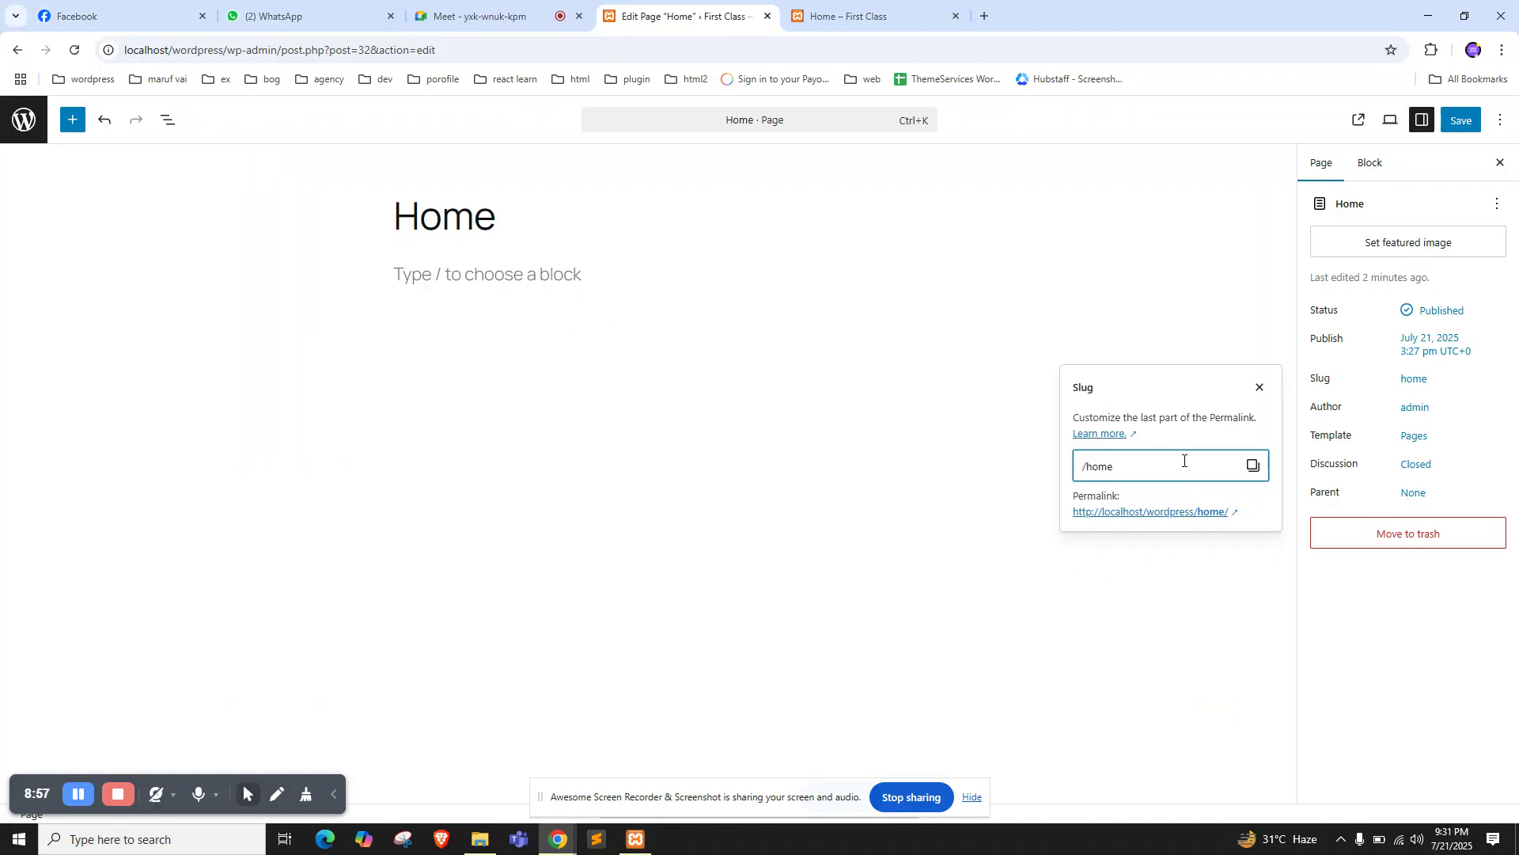
text(-)
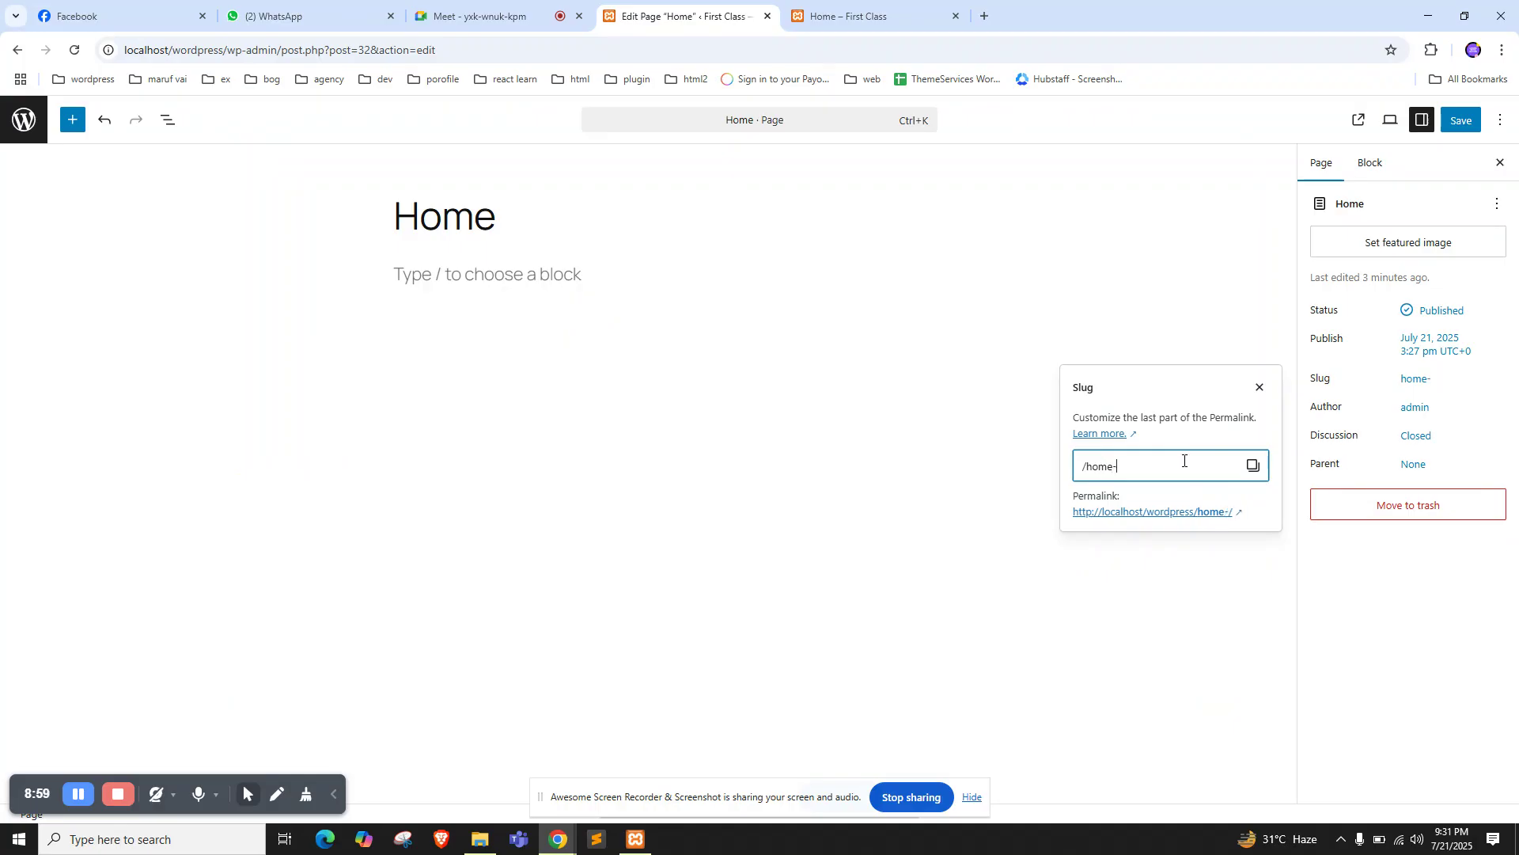
text(new)
click(1452, 120)
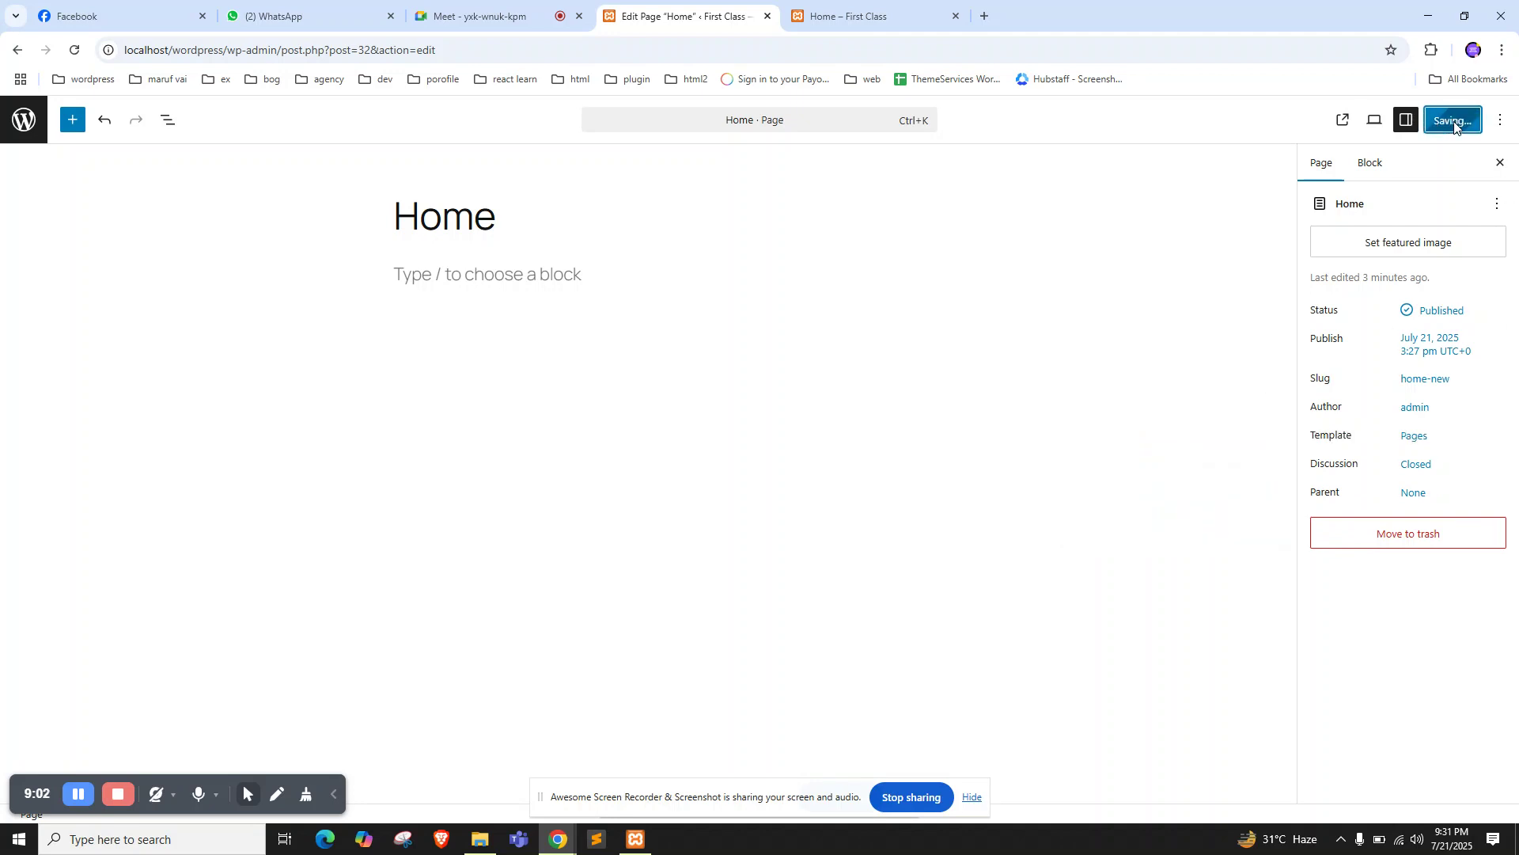
Open the published Home page through its navigation link and examine the end of its address for the changed slug
click(831, 6)
right_click(132, 238)
click(182, 300)
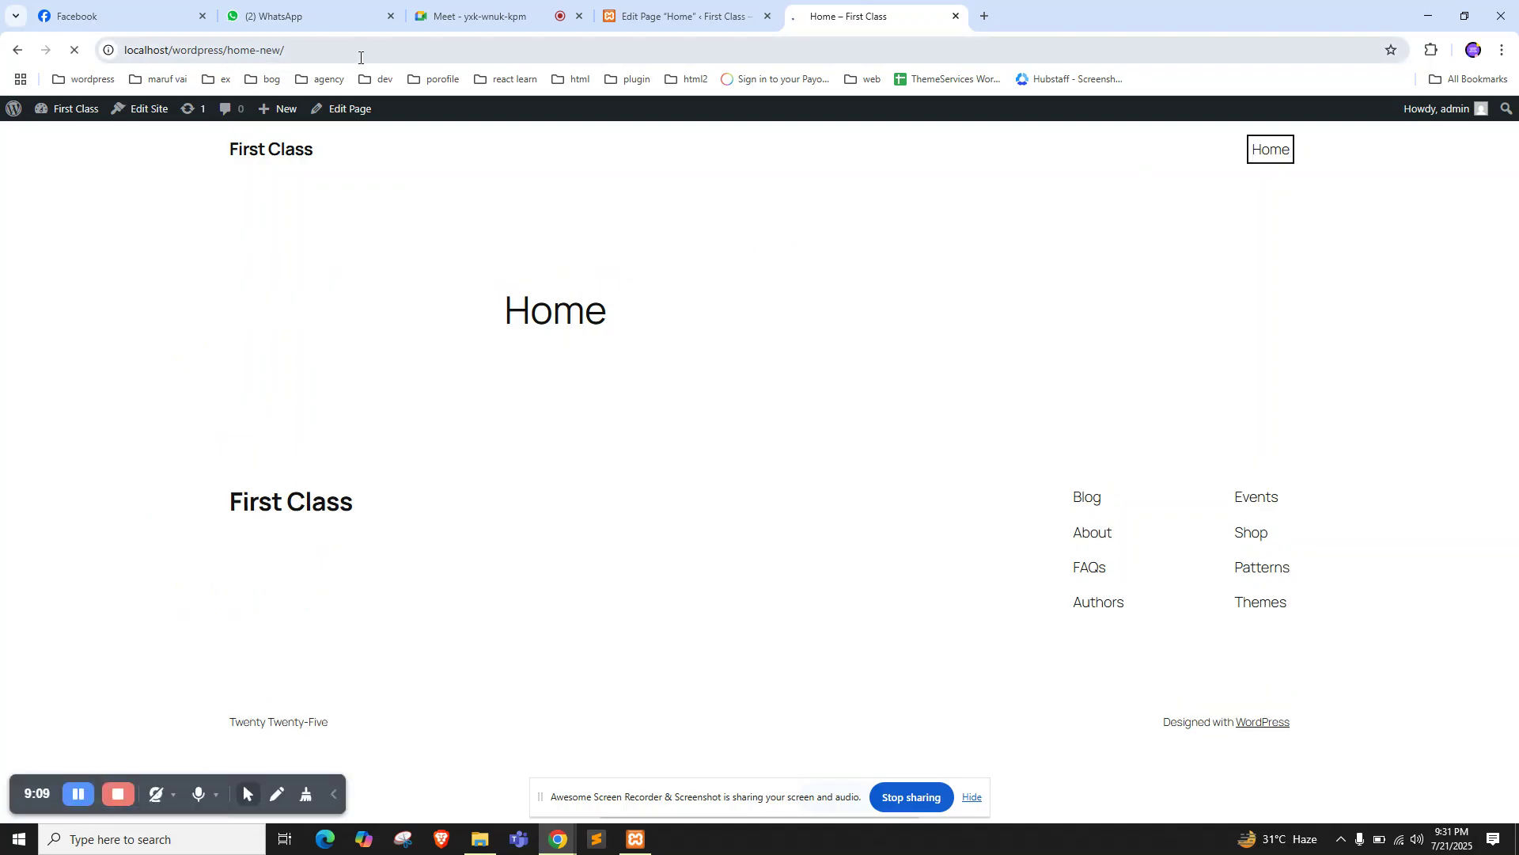
click(290, 51)
drag(291, 51, 227, 50)
click(680, 16)
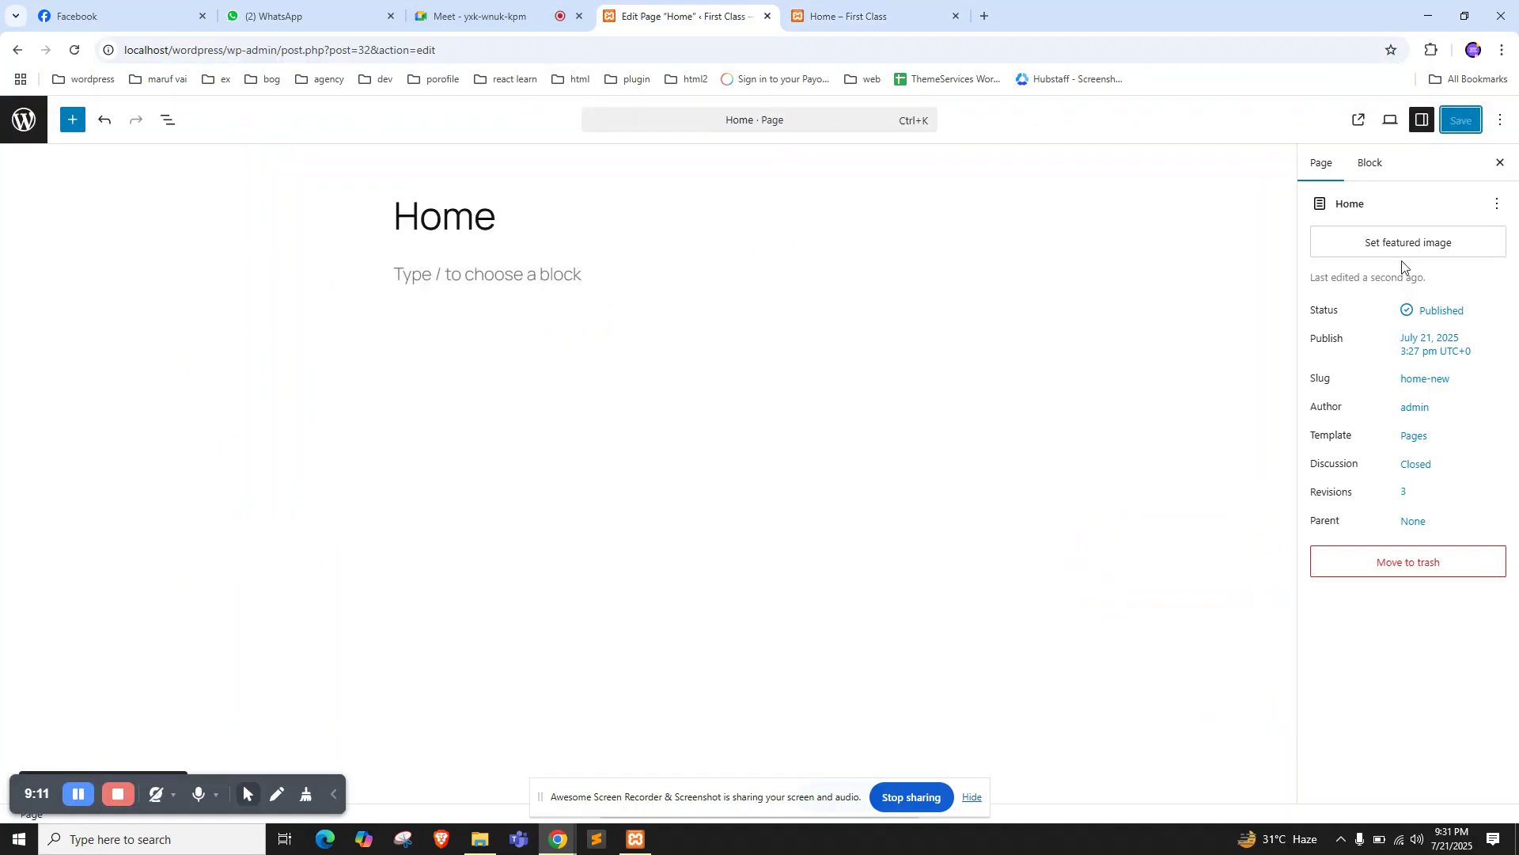
Set the page's slug back to home and save the page
click(1420, 381)
double_click(1119, 466)
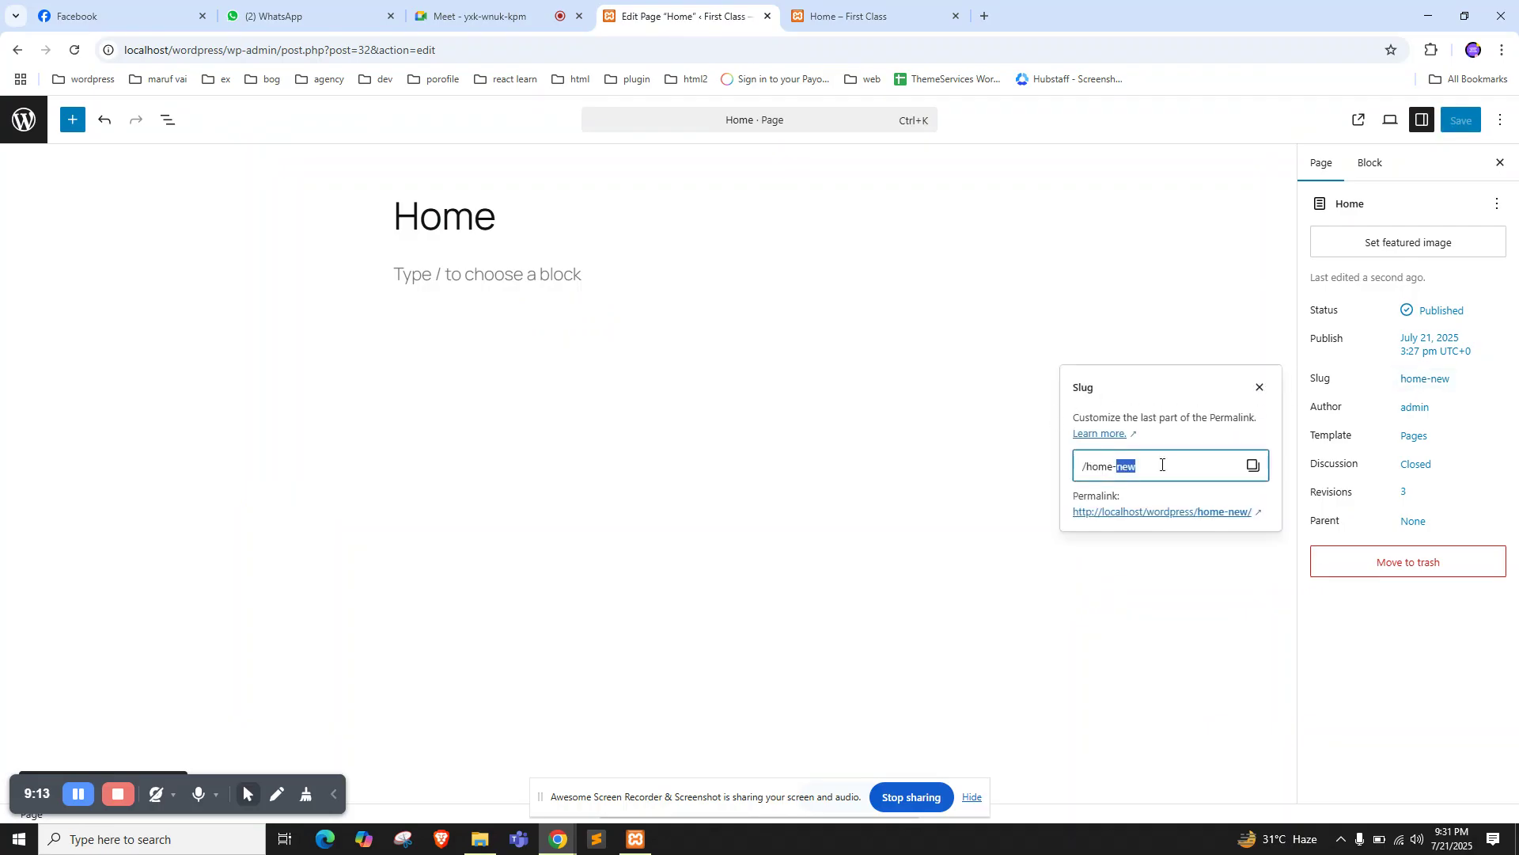
key(BackSpace)
key(BackSpace)
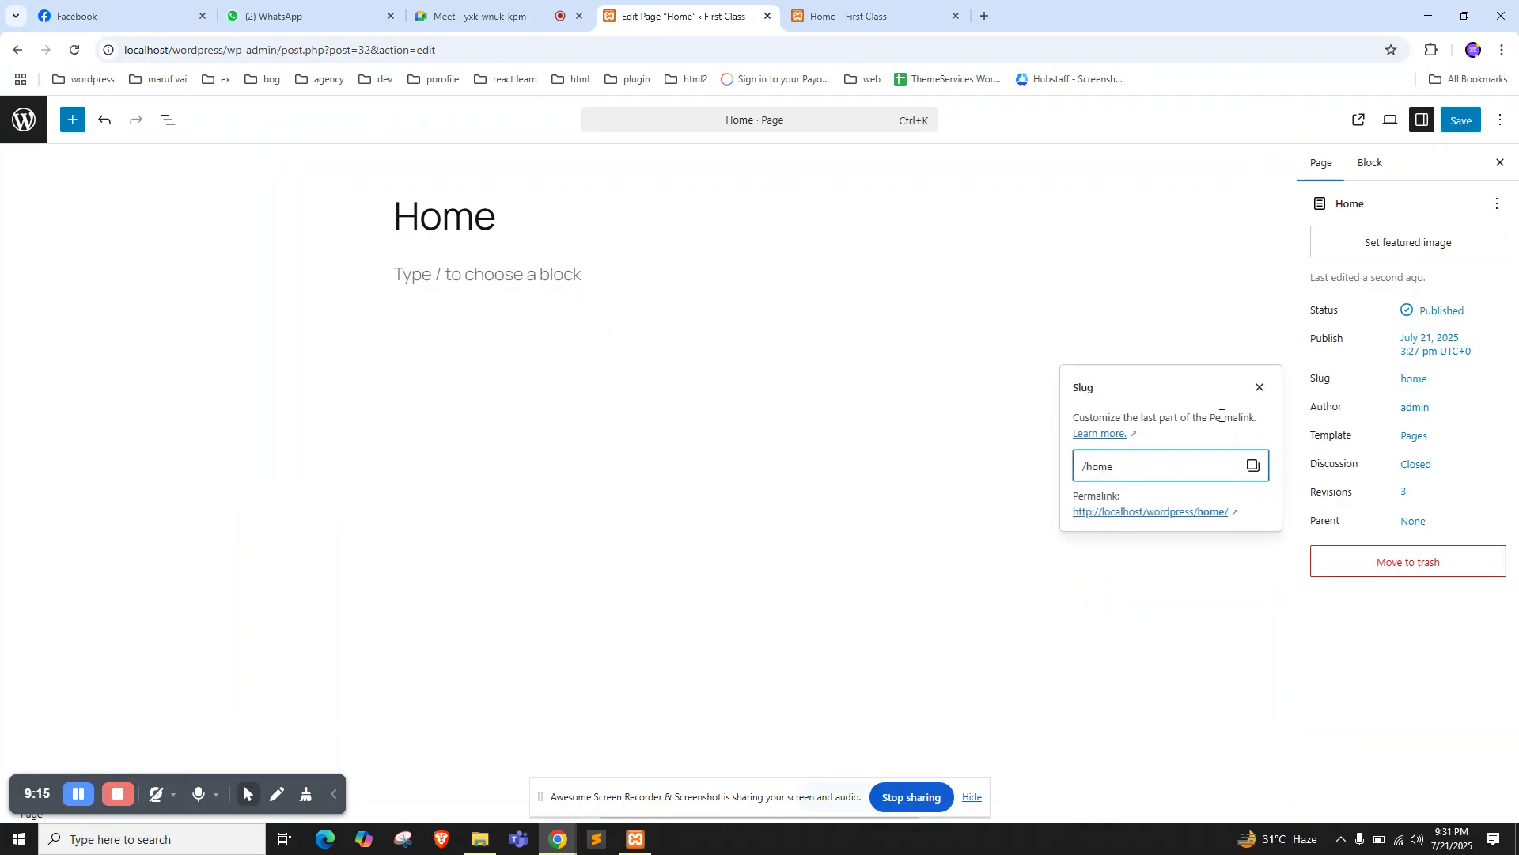
click(1350, 620)
click(1460, 120)
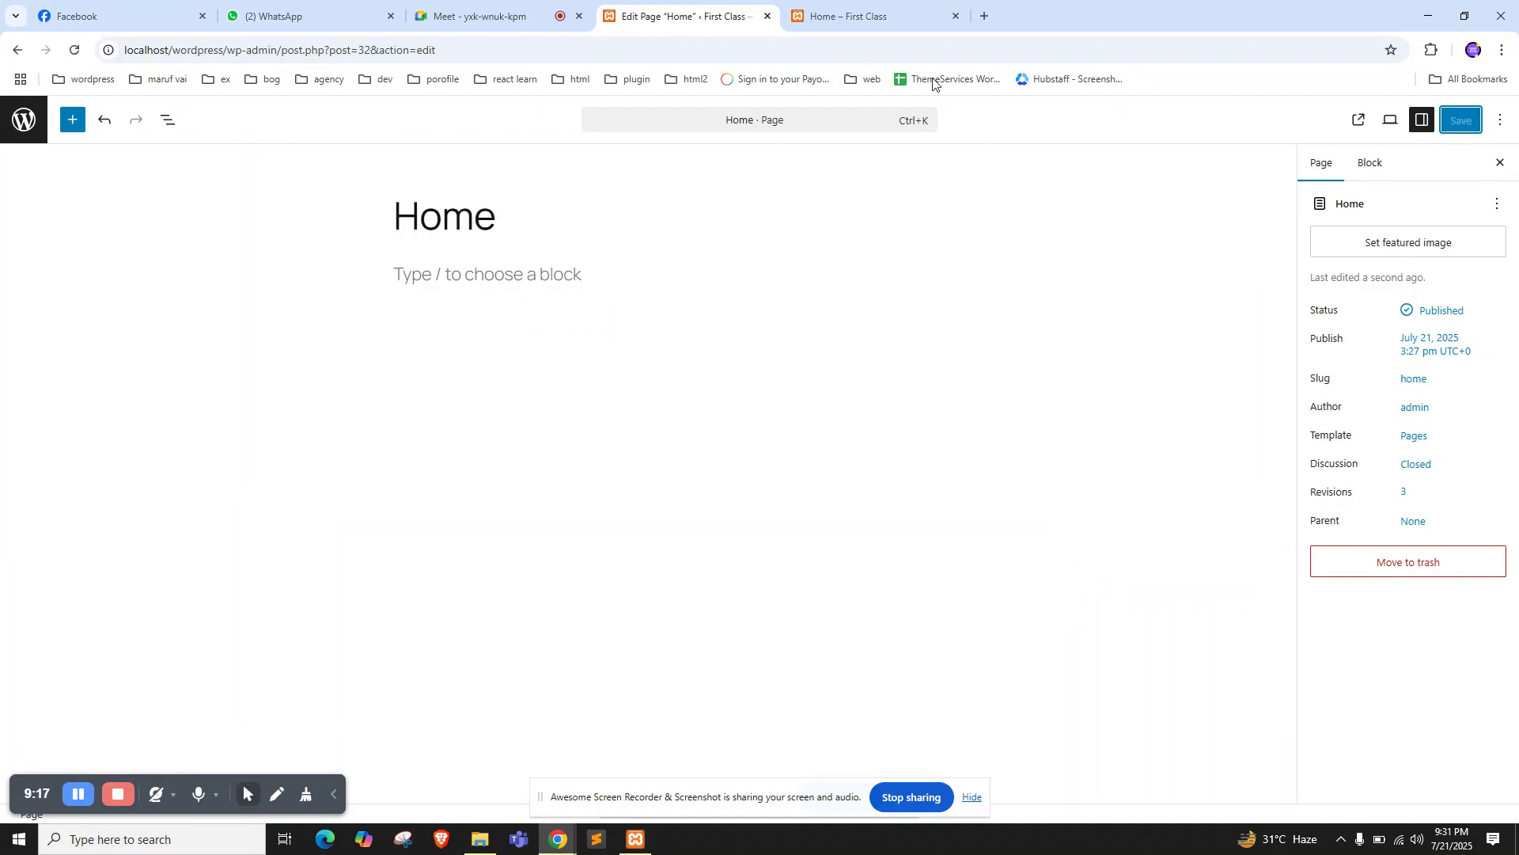
Reload the old home-new address on the site, look over the page and reopen Home through the site navigation
click(847, 16)
right_click(16, 230)
click(65, 293)
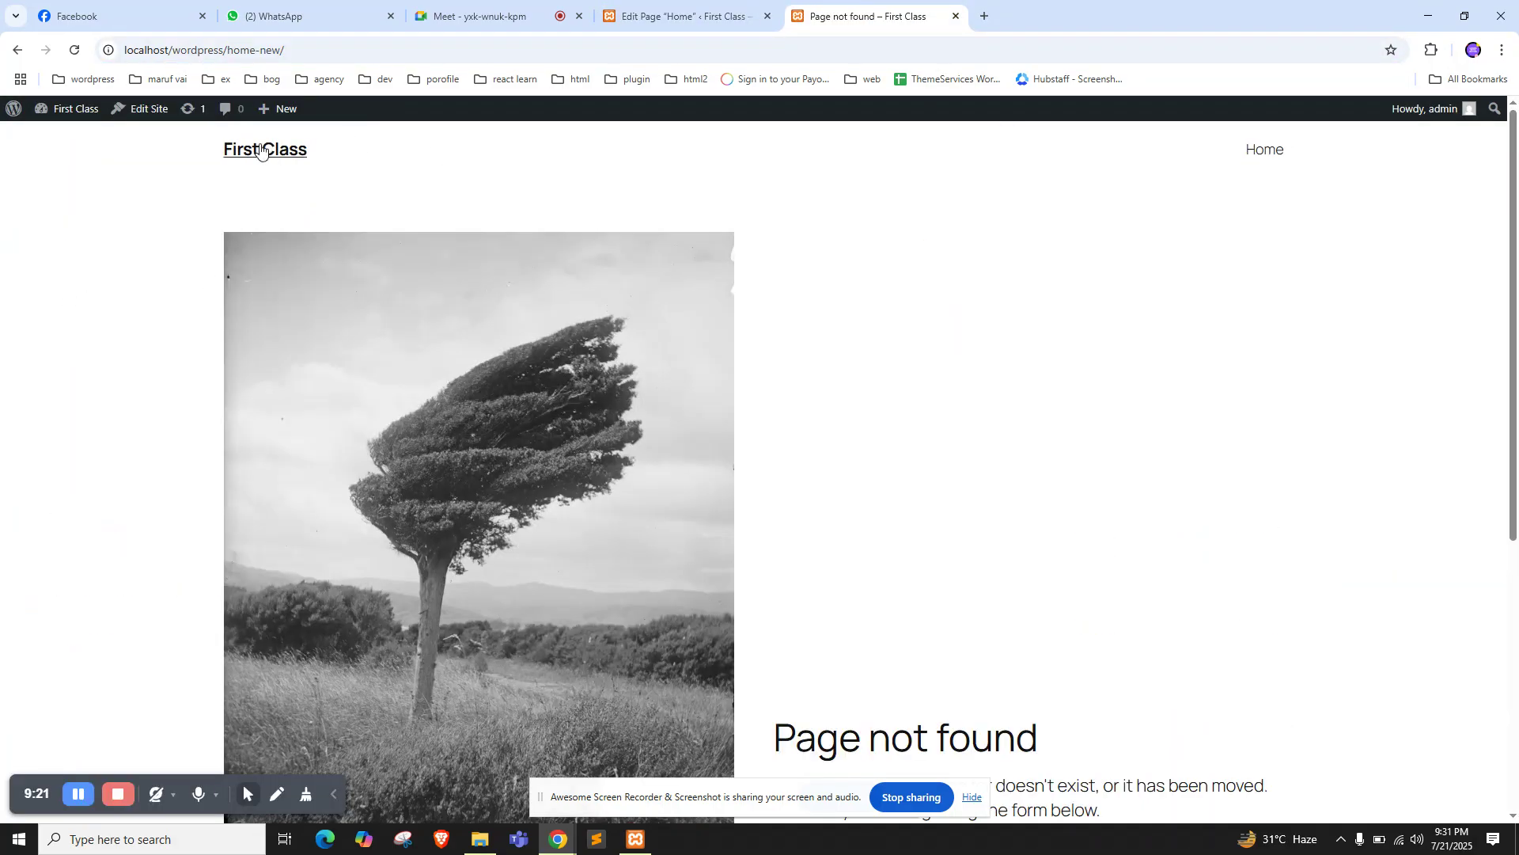
scroll(587, 316, down, 3)
scroll(475, 237, up, 3)
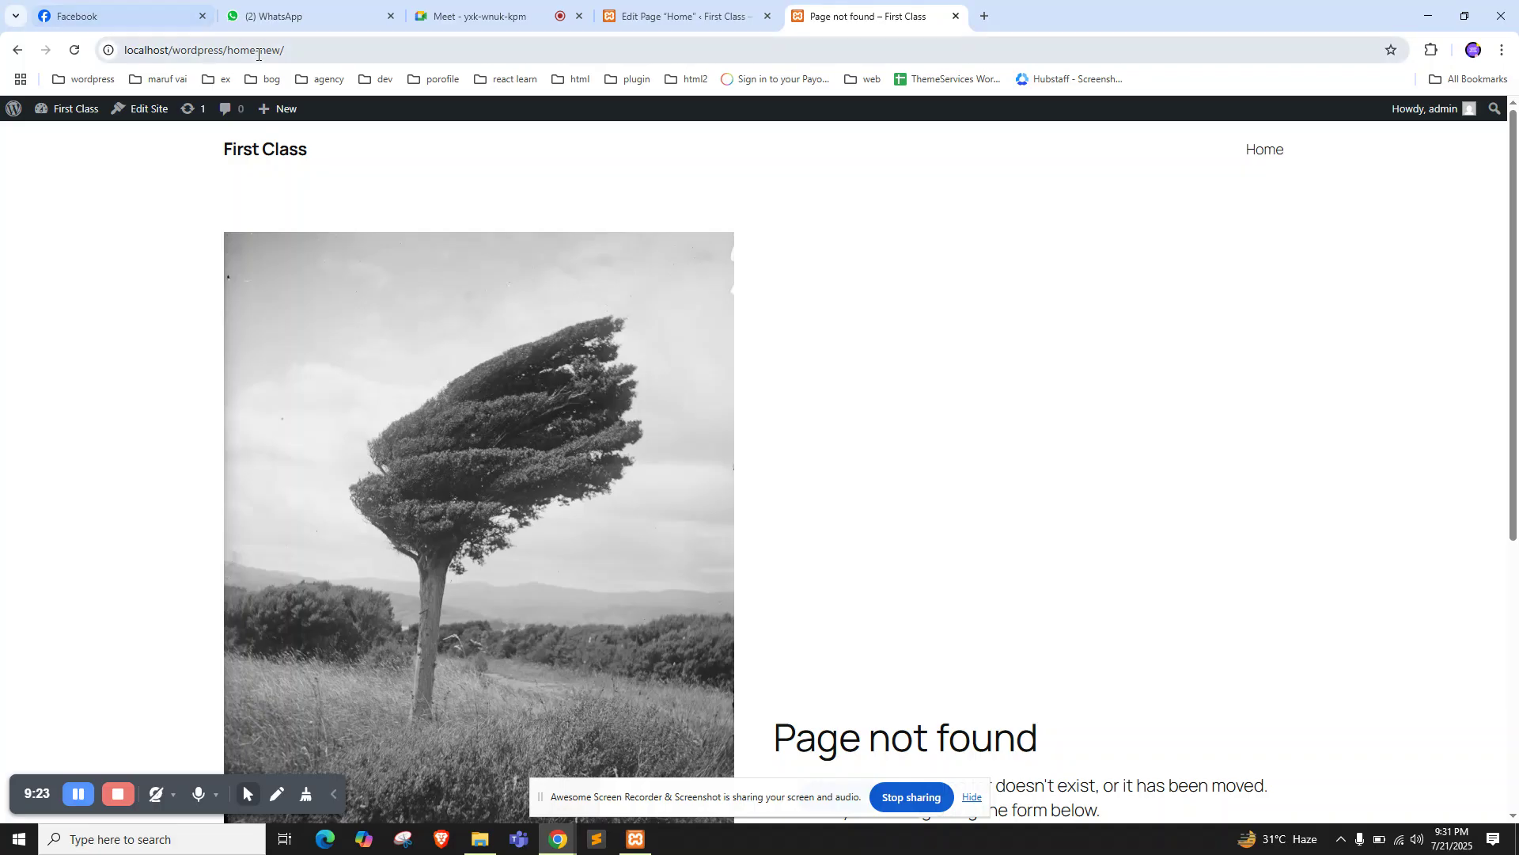
click(1259, 154)
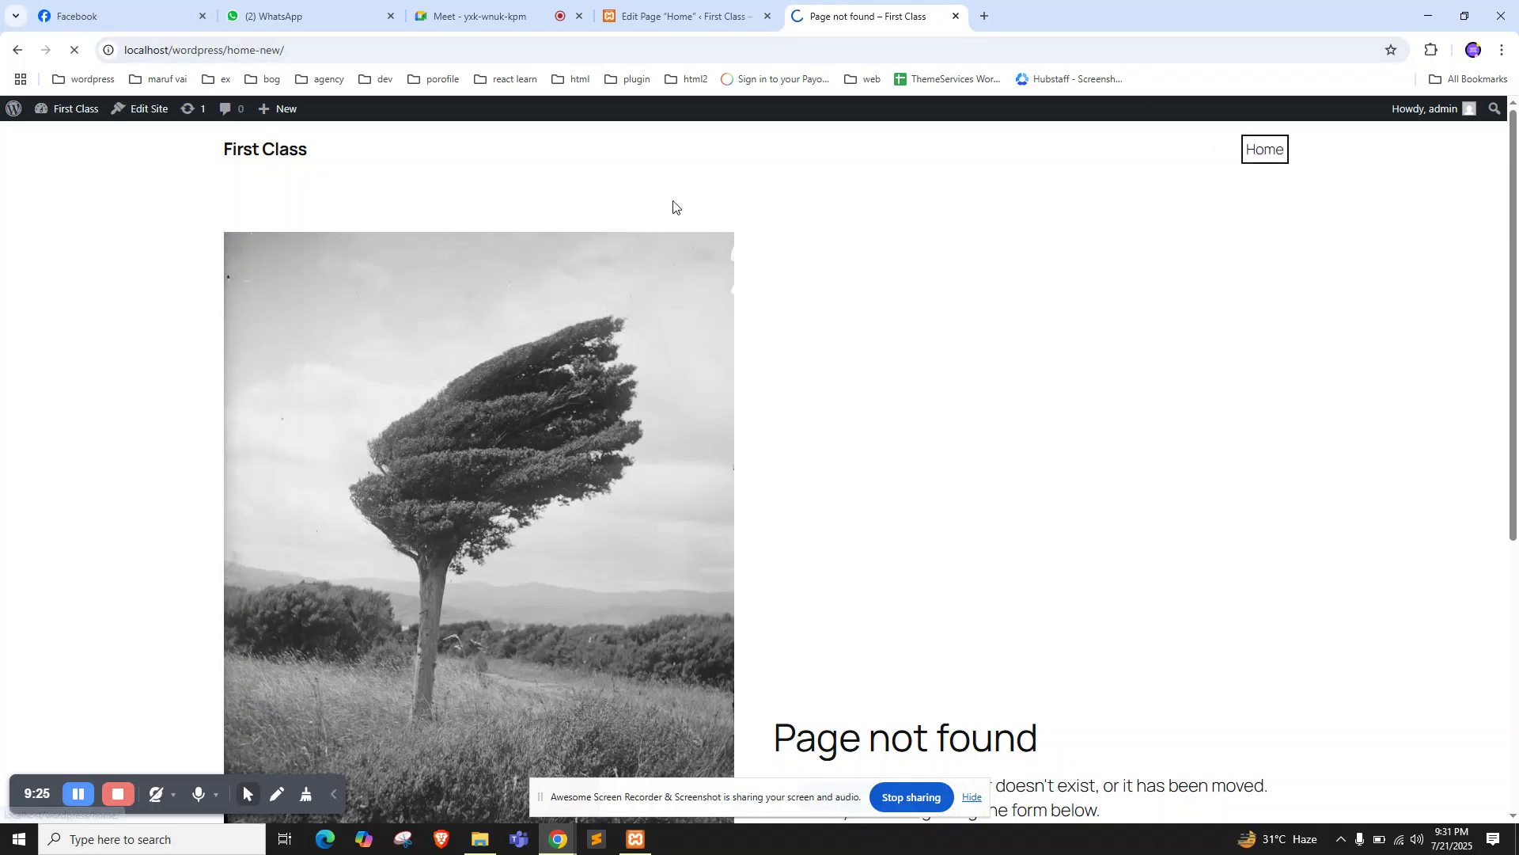
Switch to the Google Meet call, admit the waiting participant and return to the Home page editor
click(507, 15)
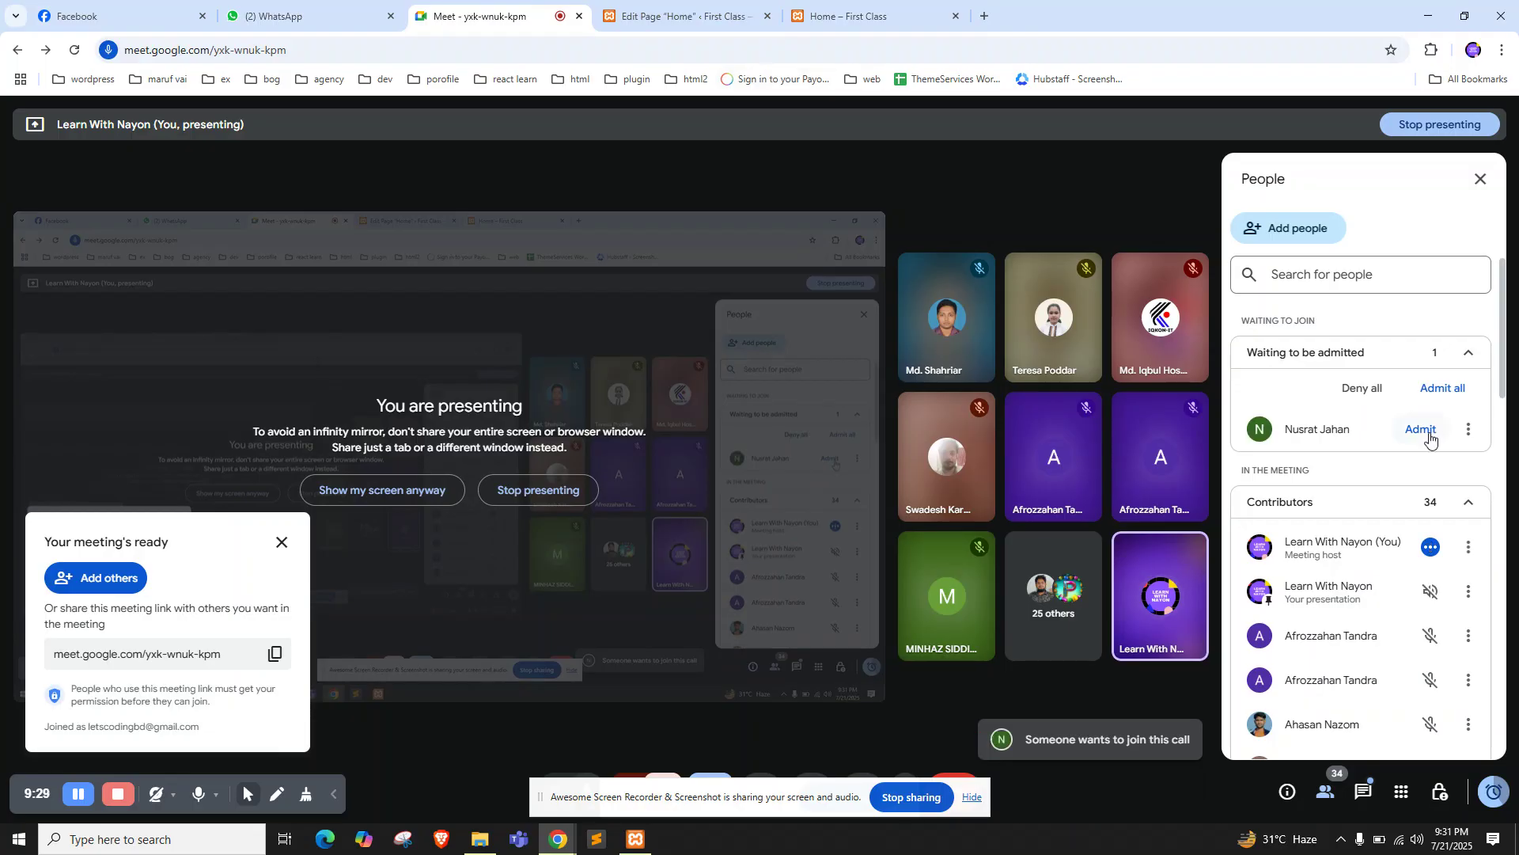
key(ctrl+Tab)
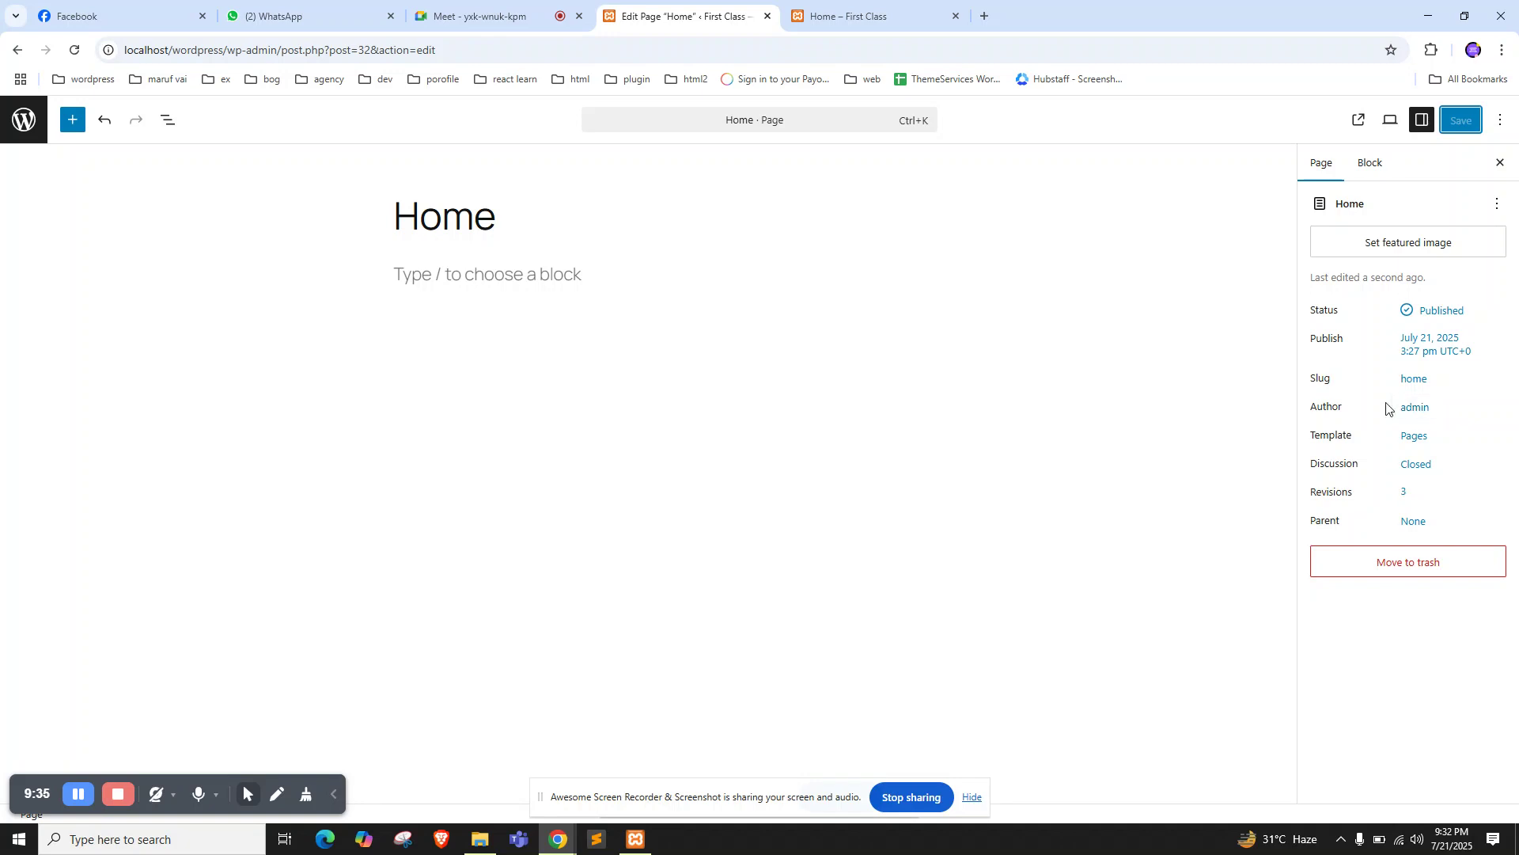
Examine the Home page's Template options and its Parent page setting, closing each without changes
click(1422, 438)
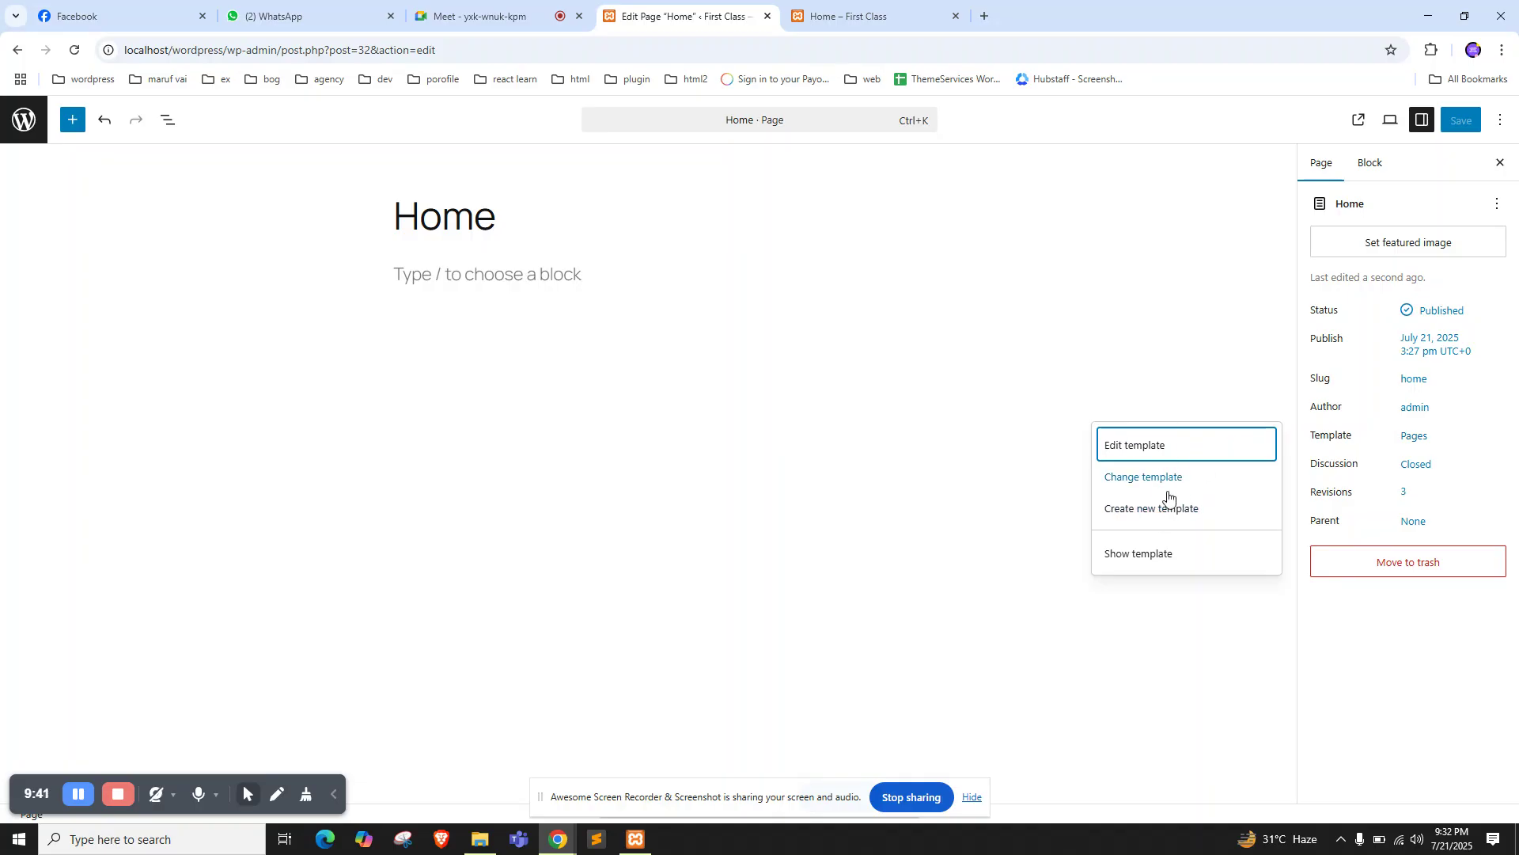
click(1357, 421)
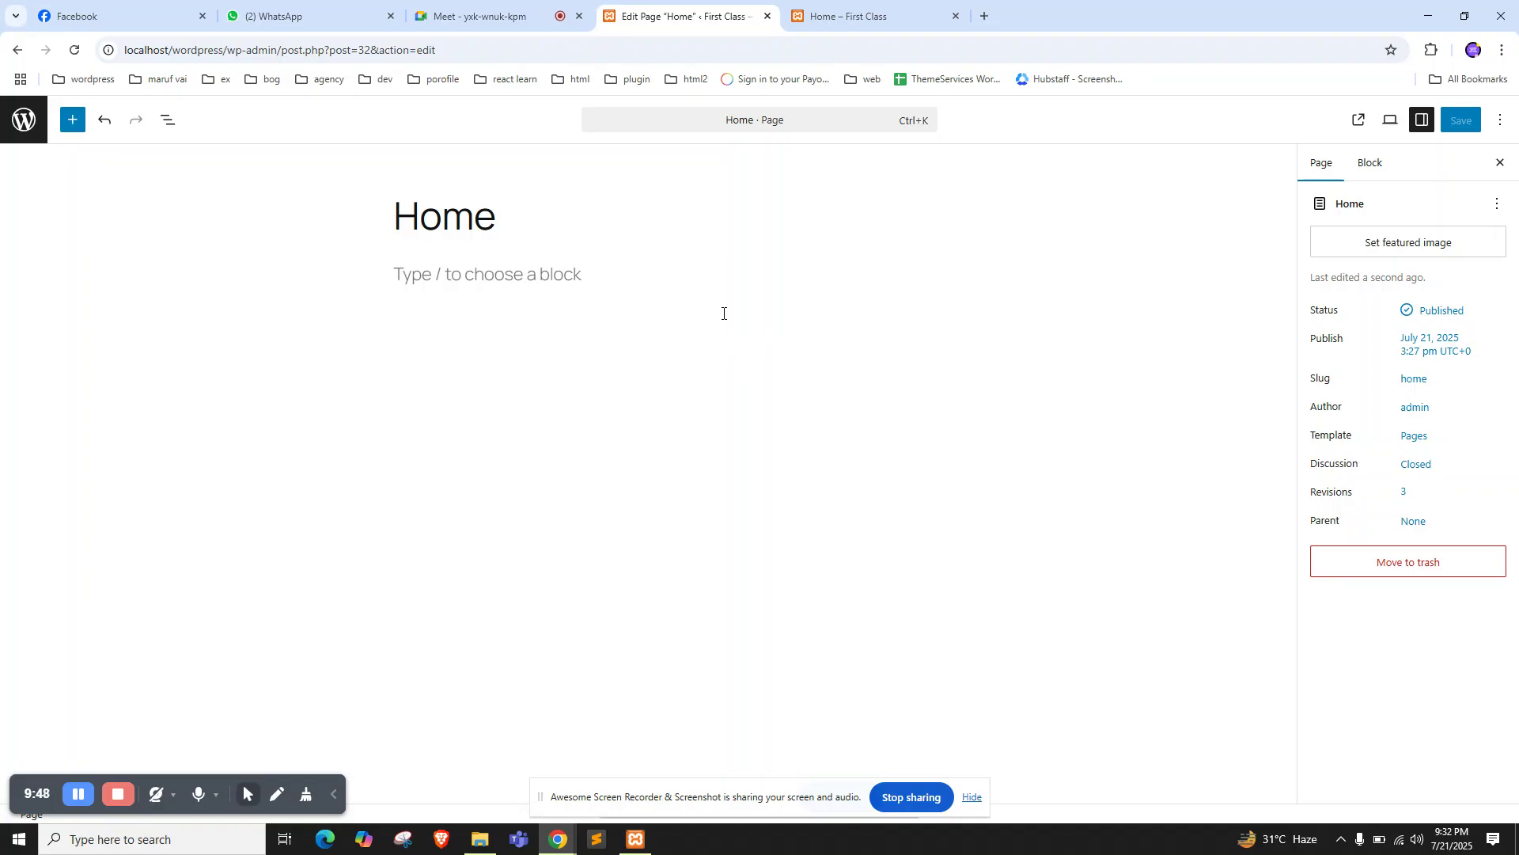
click(1425, 437)
click(1345, 623)
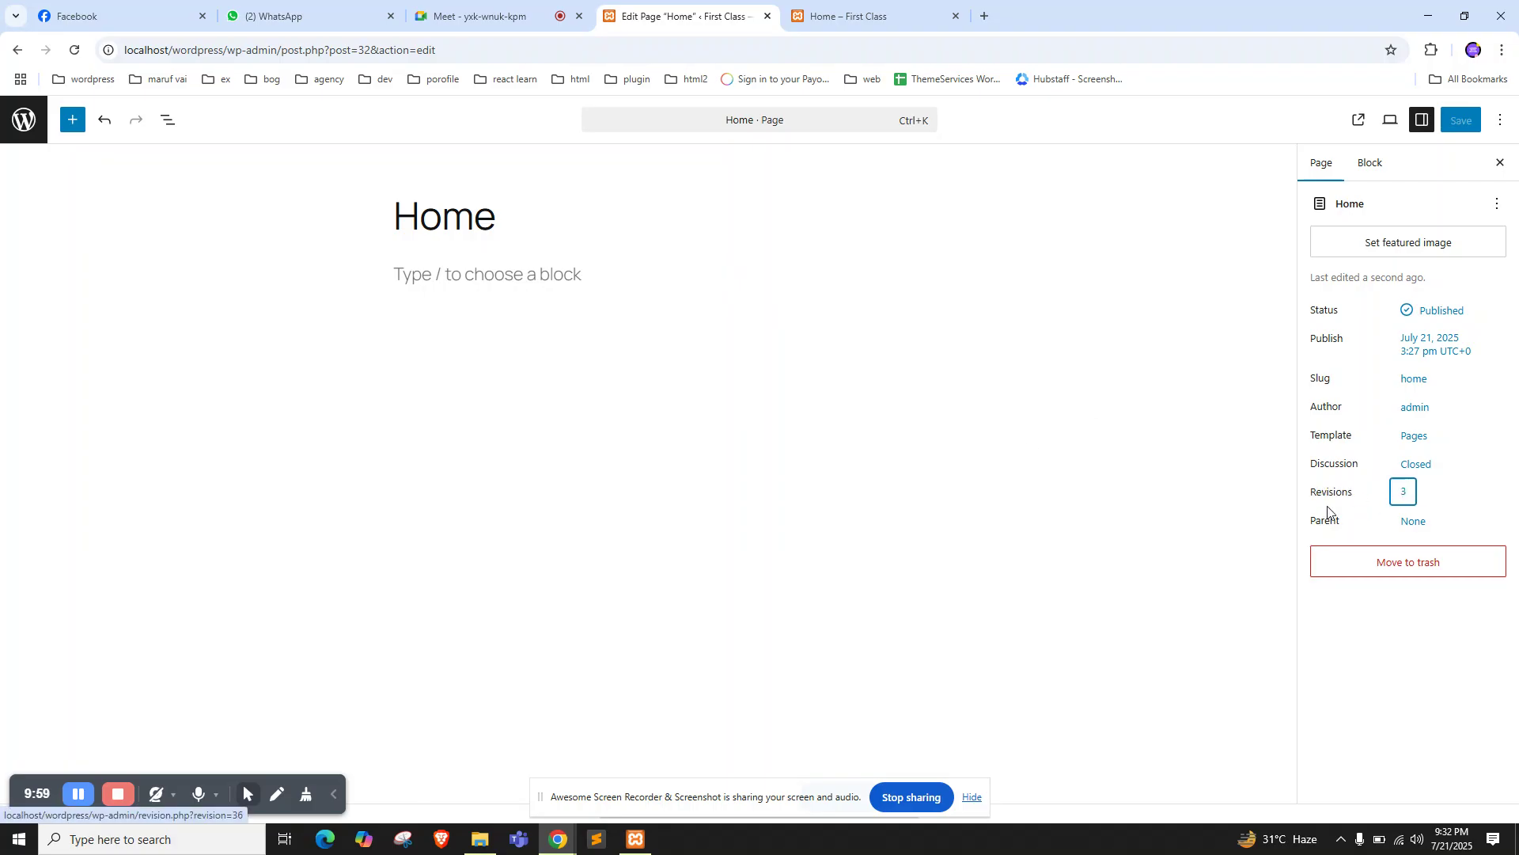
click(1413, 520)
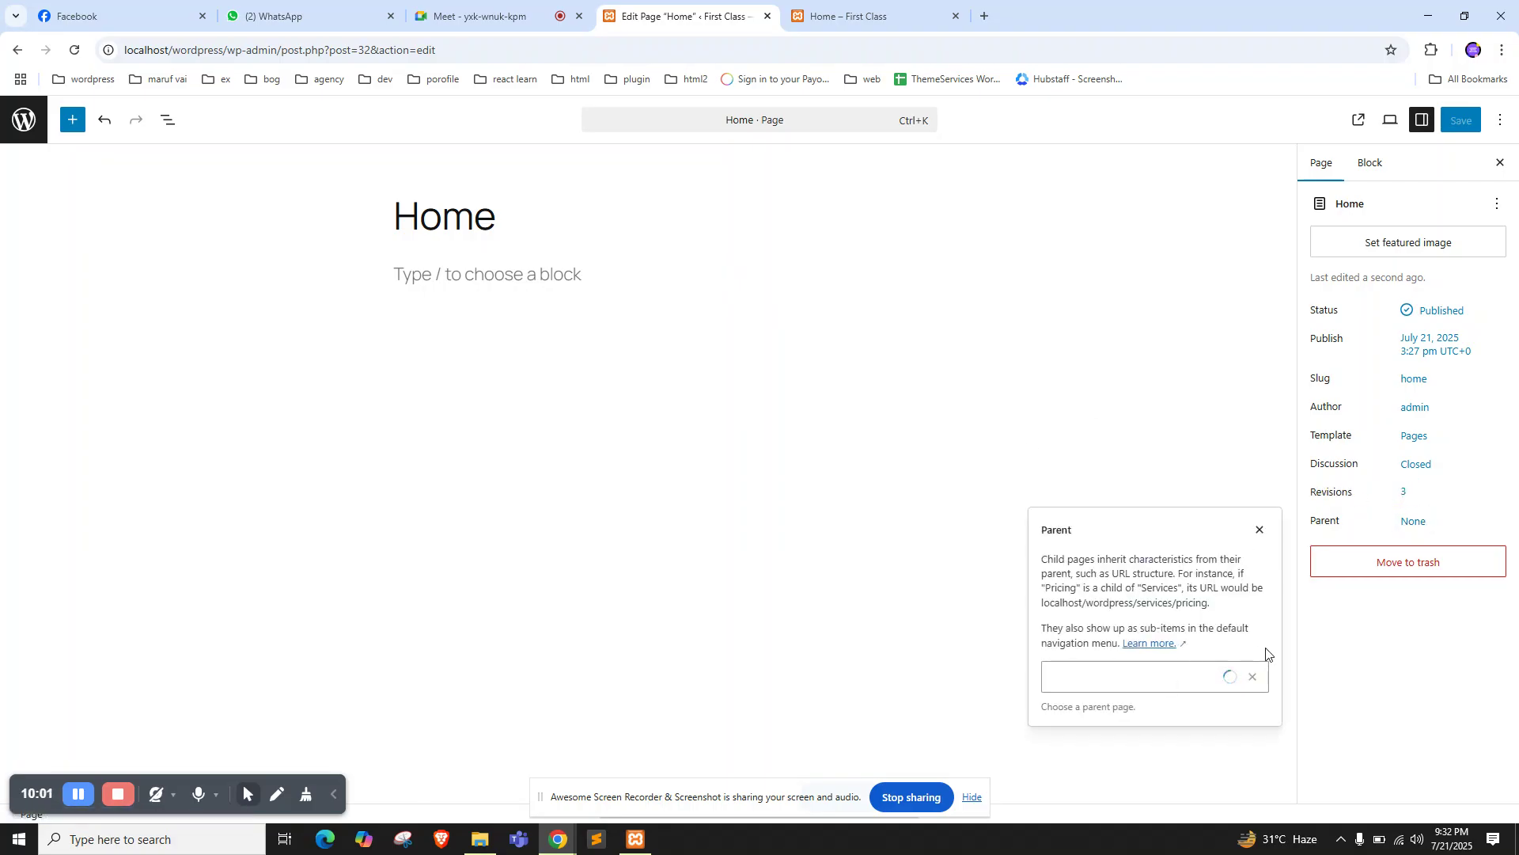
click(1371, 638)
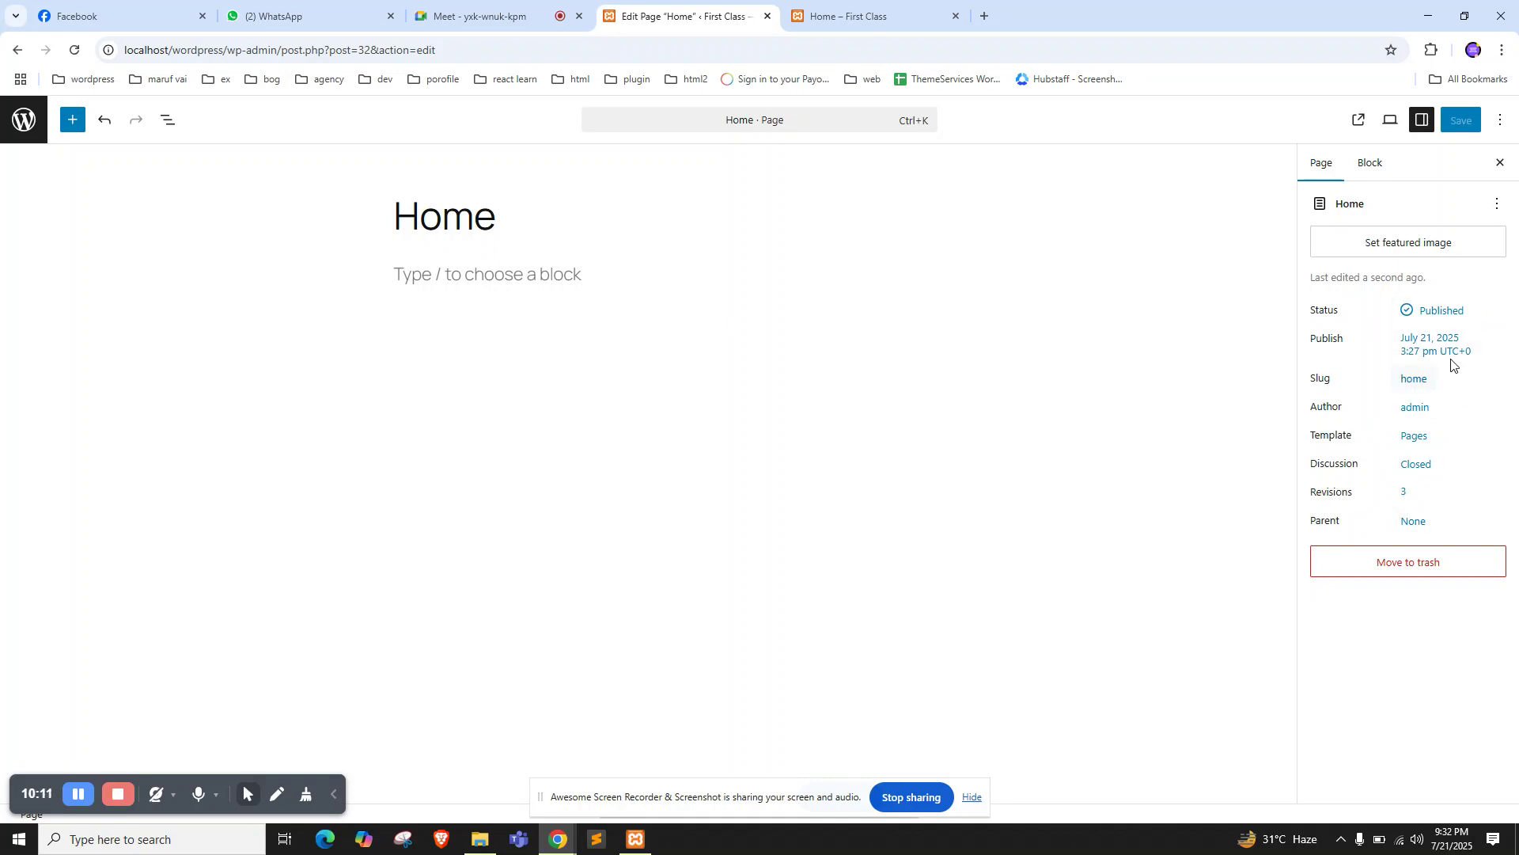
click(1416, 436)
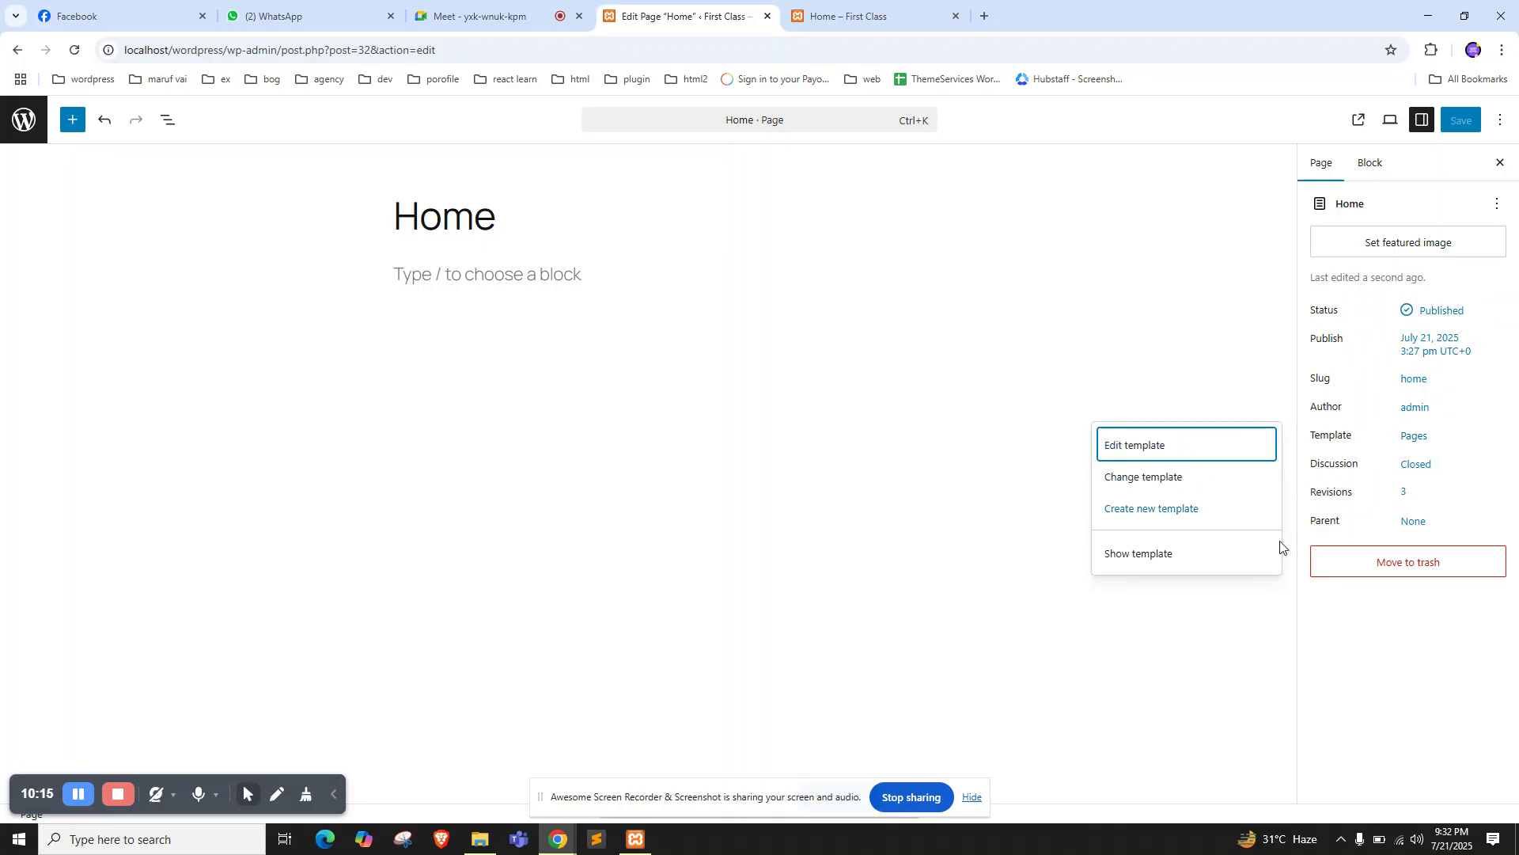
click(1366, 631)
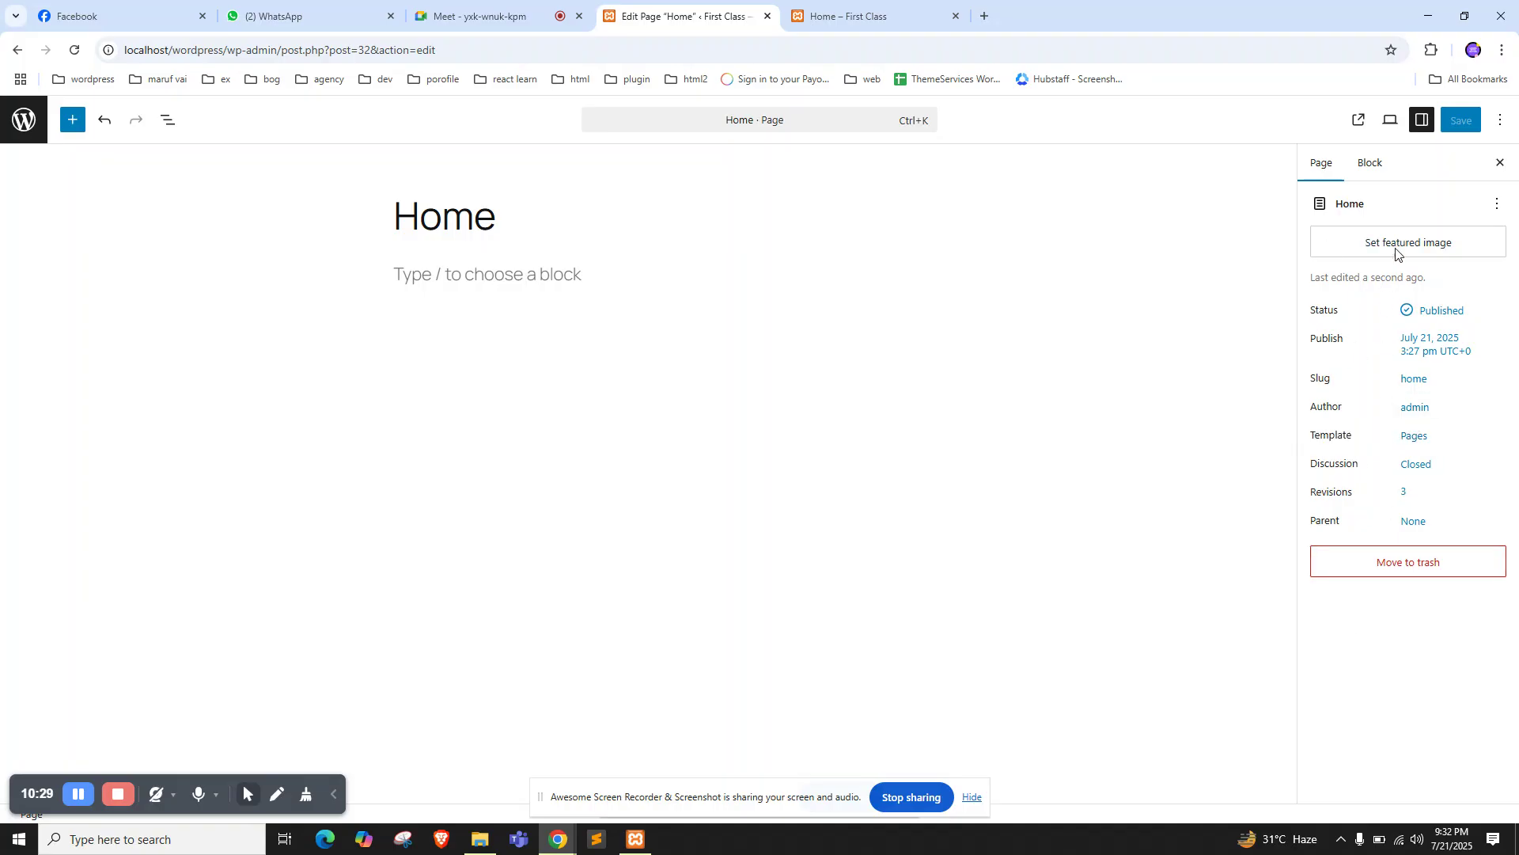
Compare the page settings with the block settings by repeatedly selecting and deselecting the empty paragraph
click(515, 276)
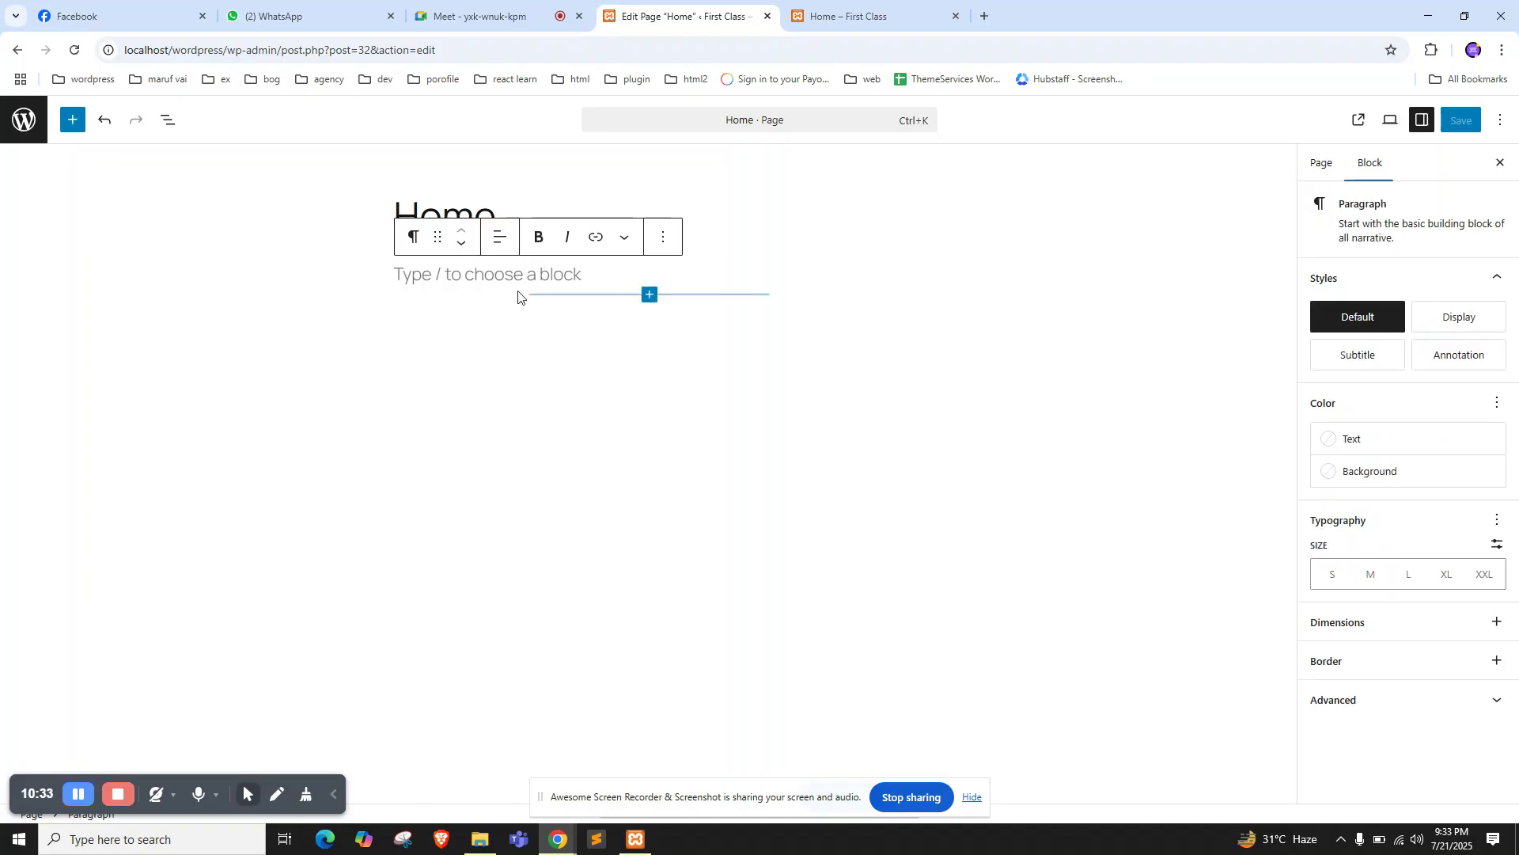
click(331, 258)
click(398, 267)
click(292, 251)
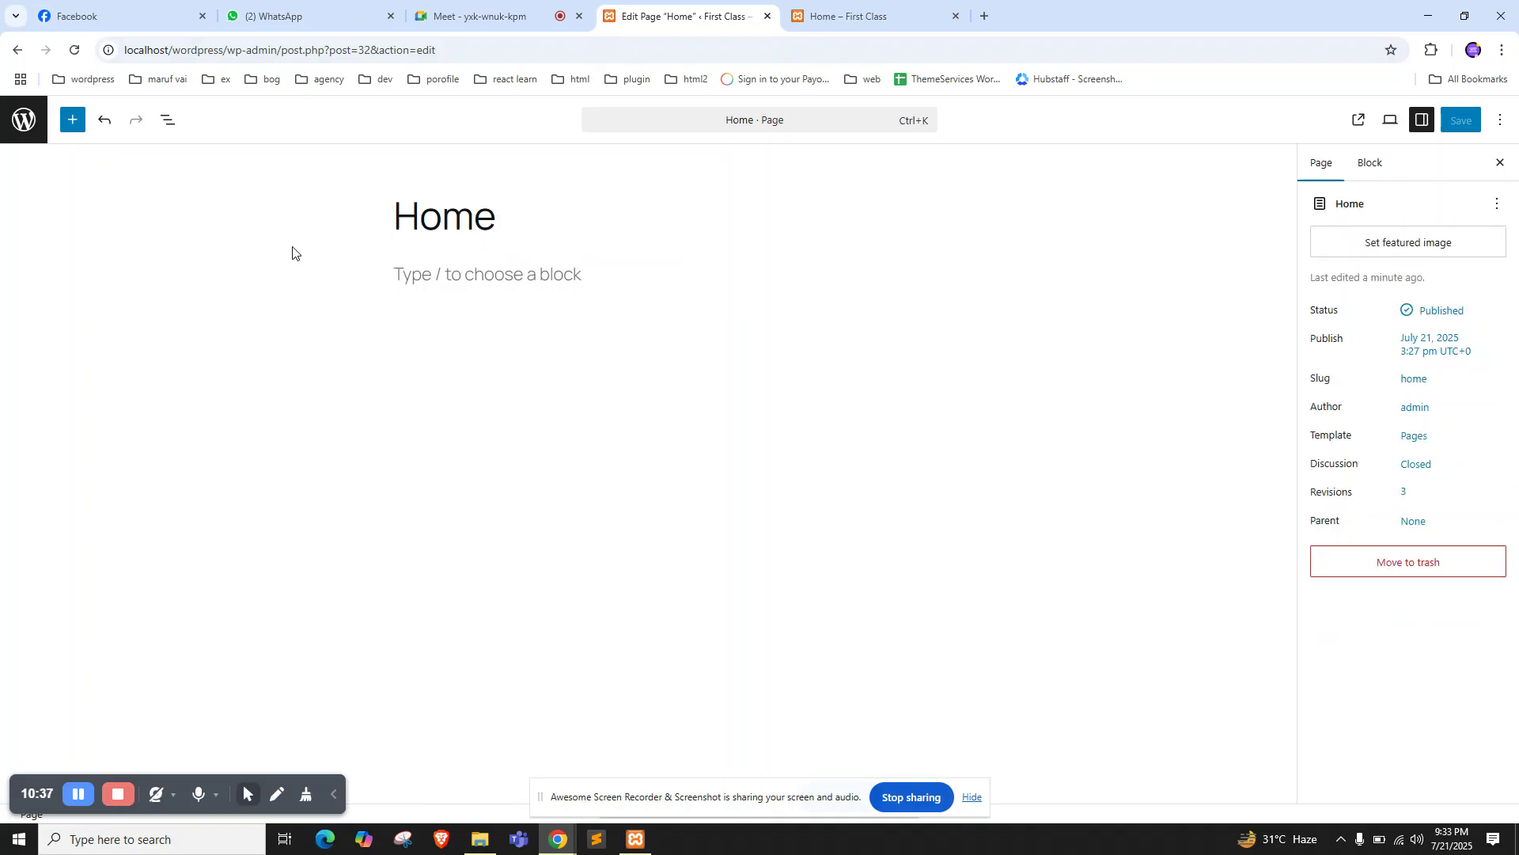
click(442, 274)
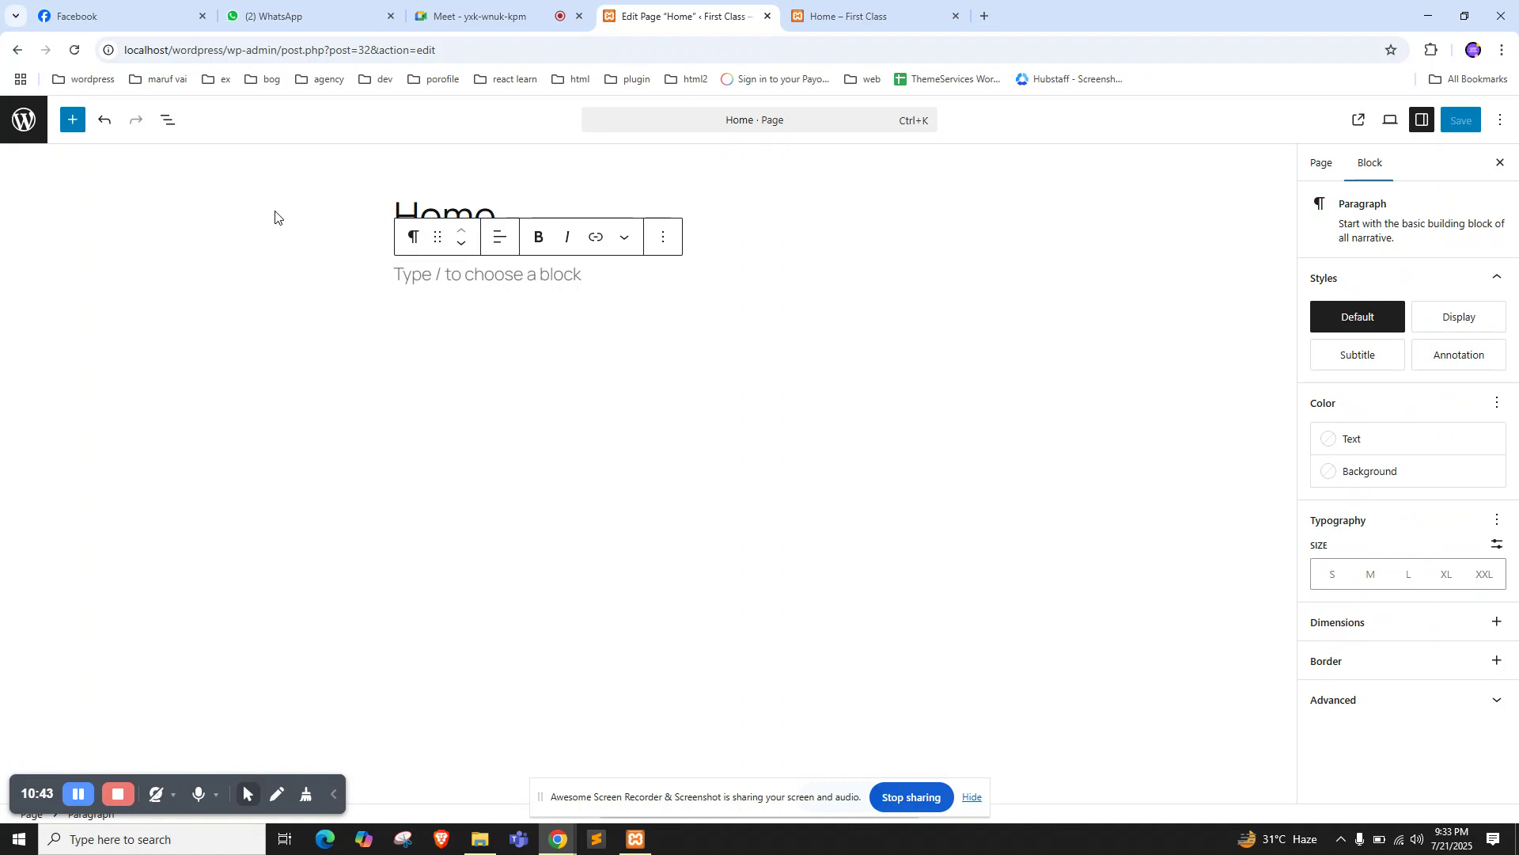
click(286, 282)
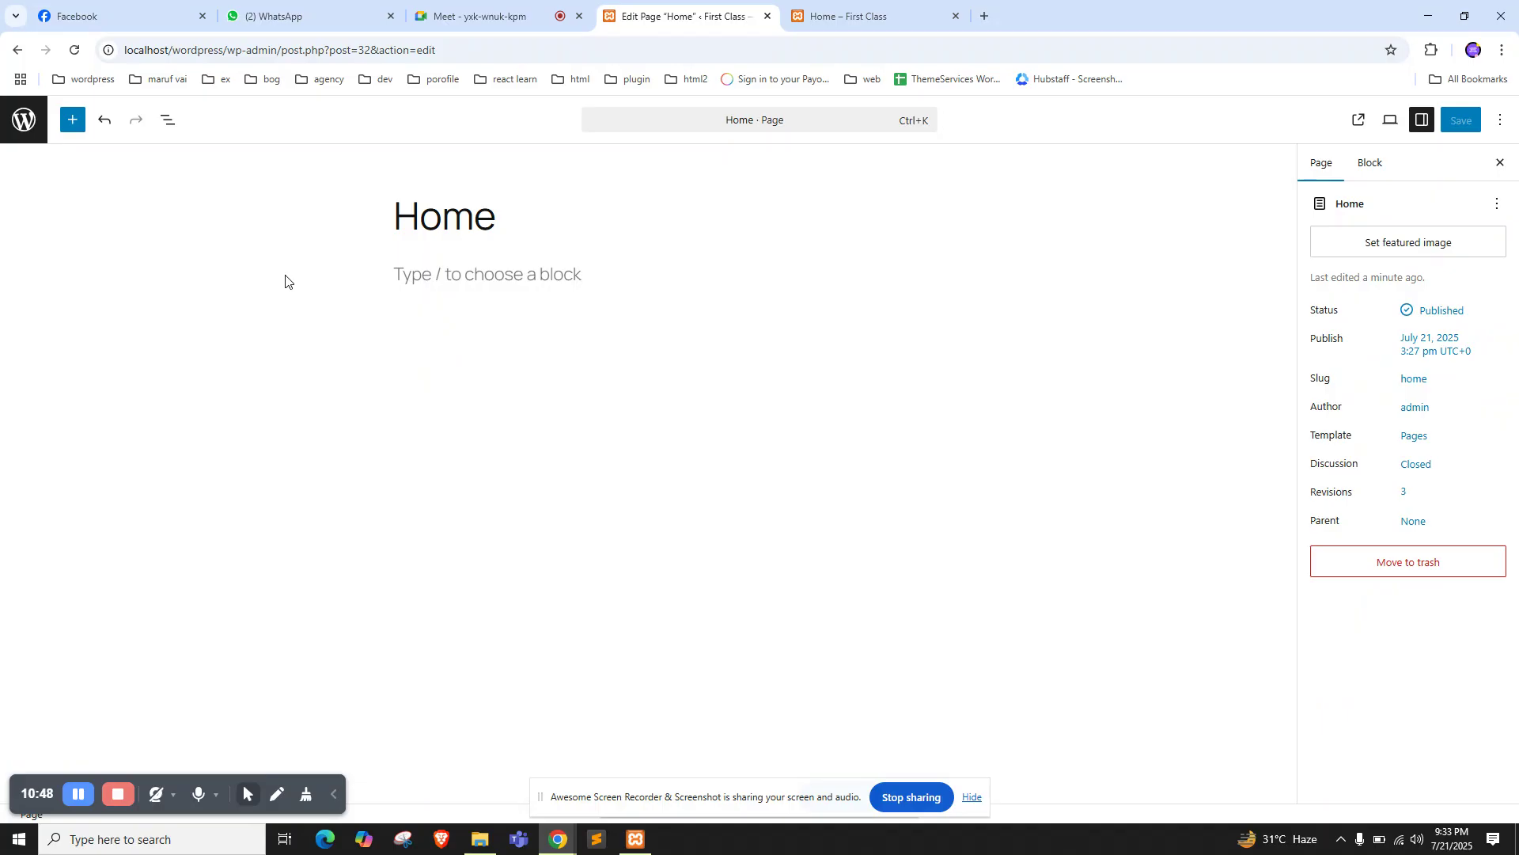
click(432, 273)
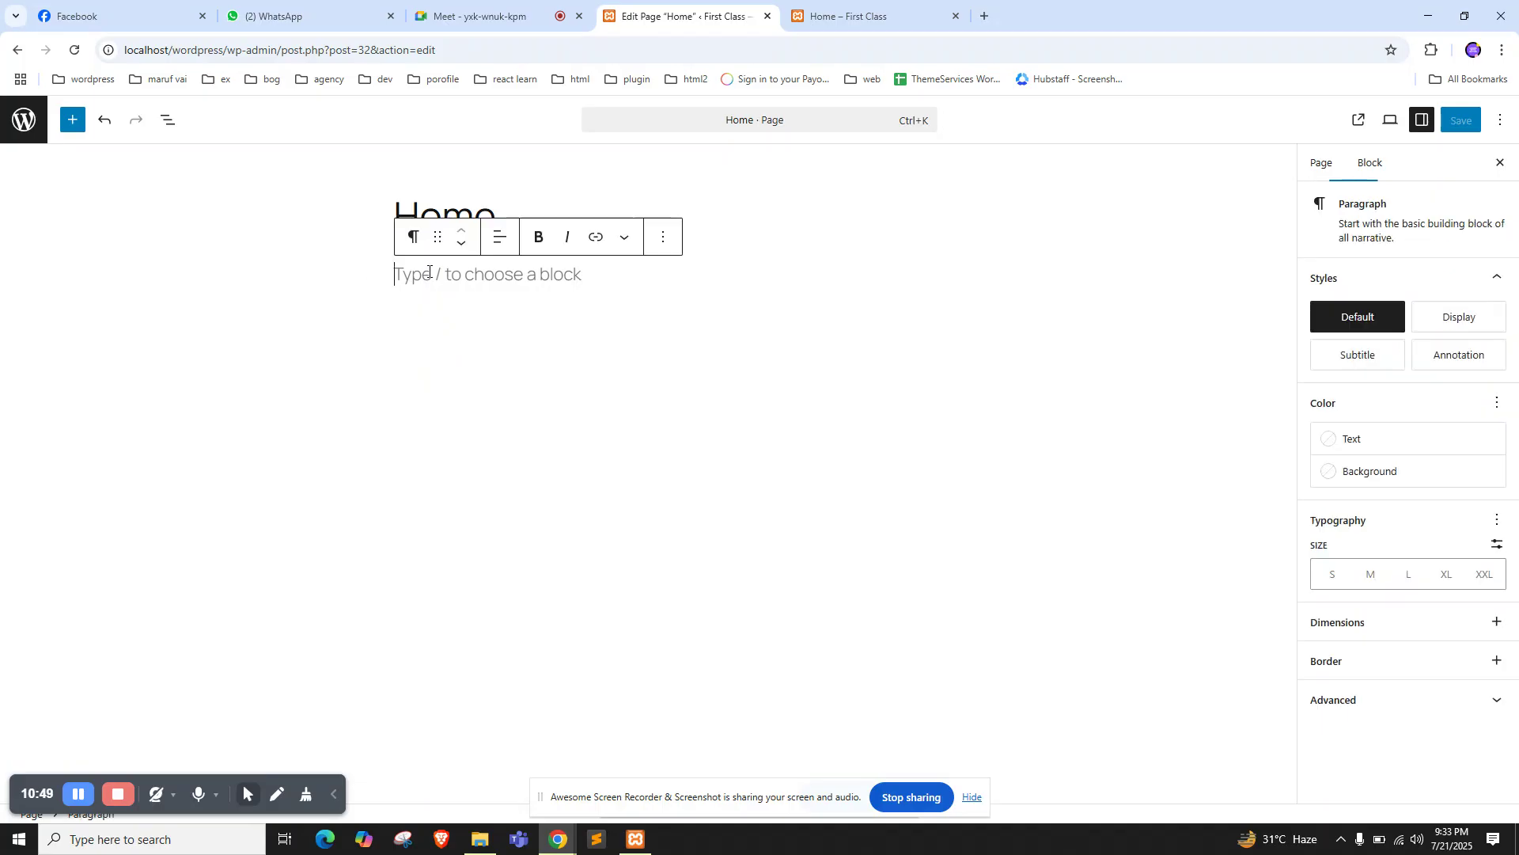
click(321, 257)
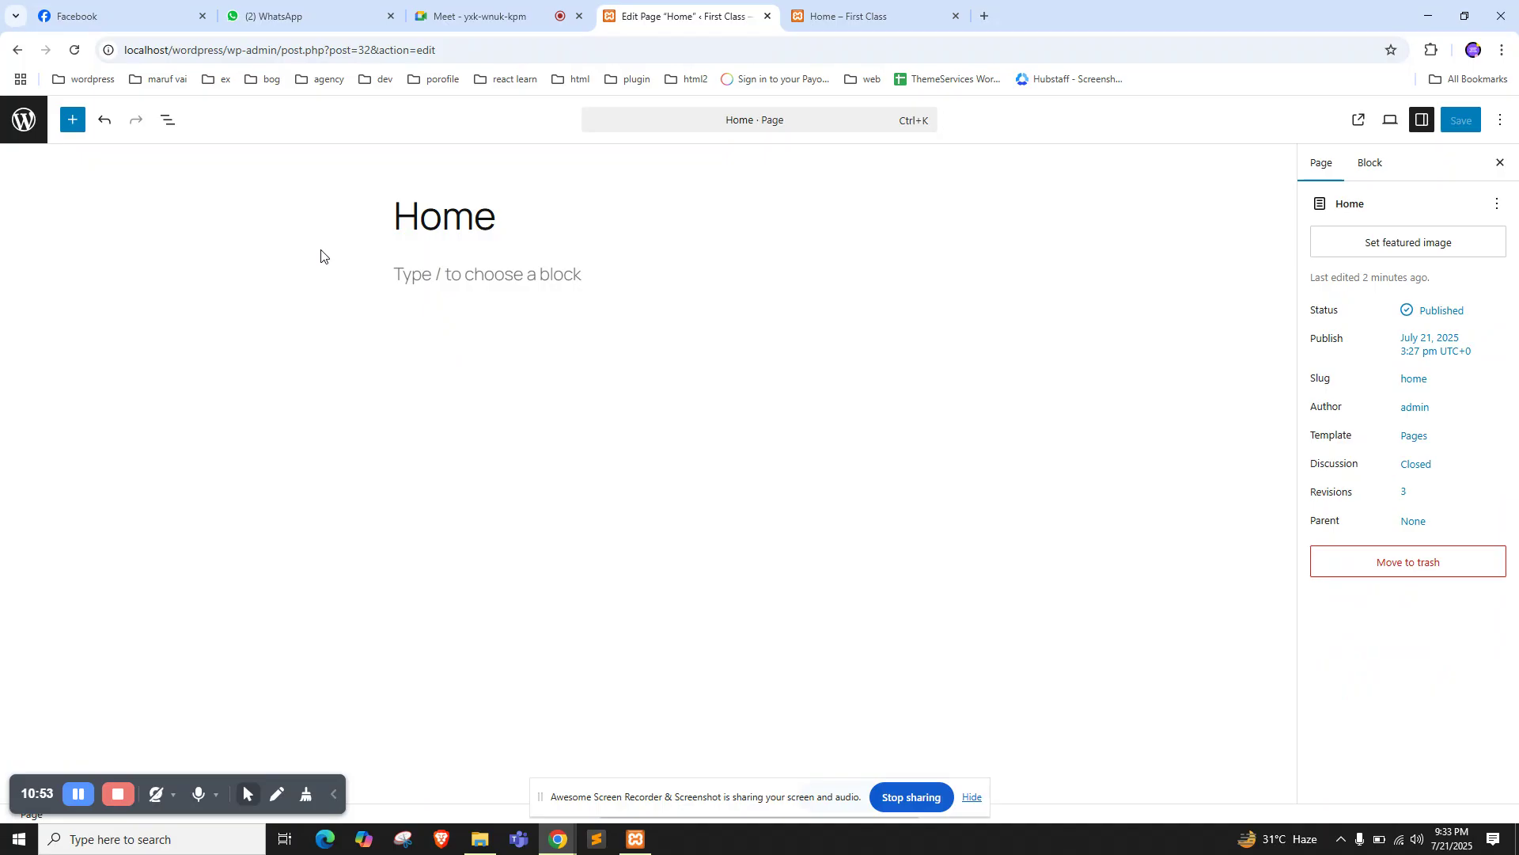
click(433, 283)
click(295, 253)
click(470, 265)
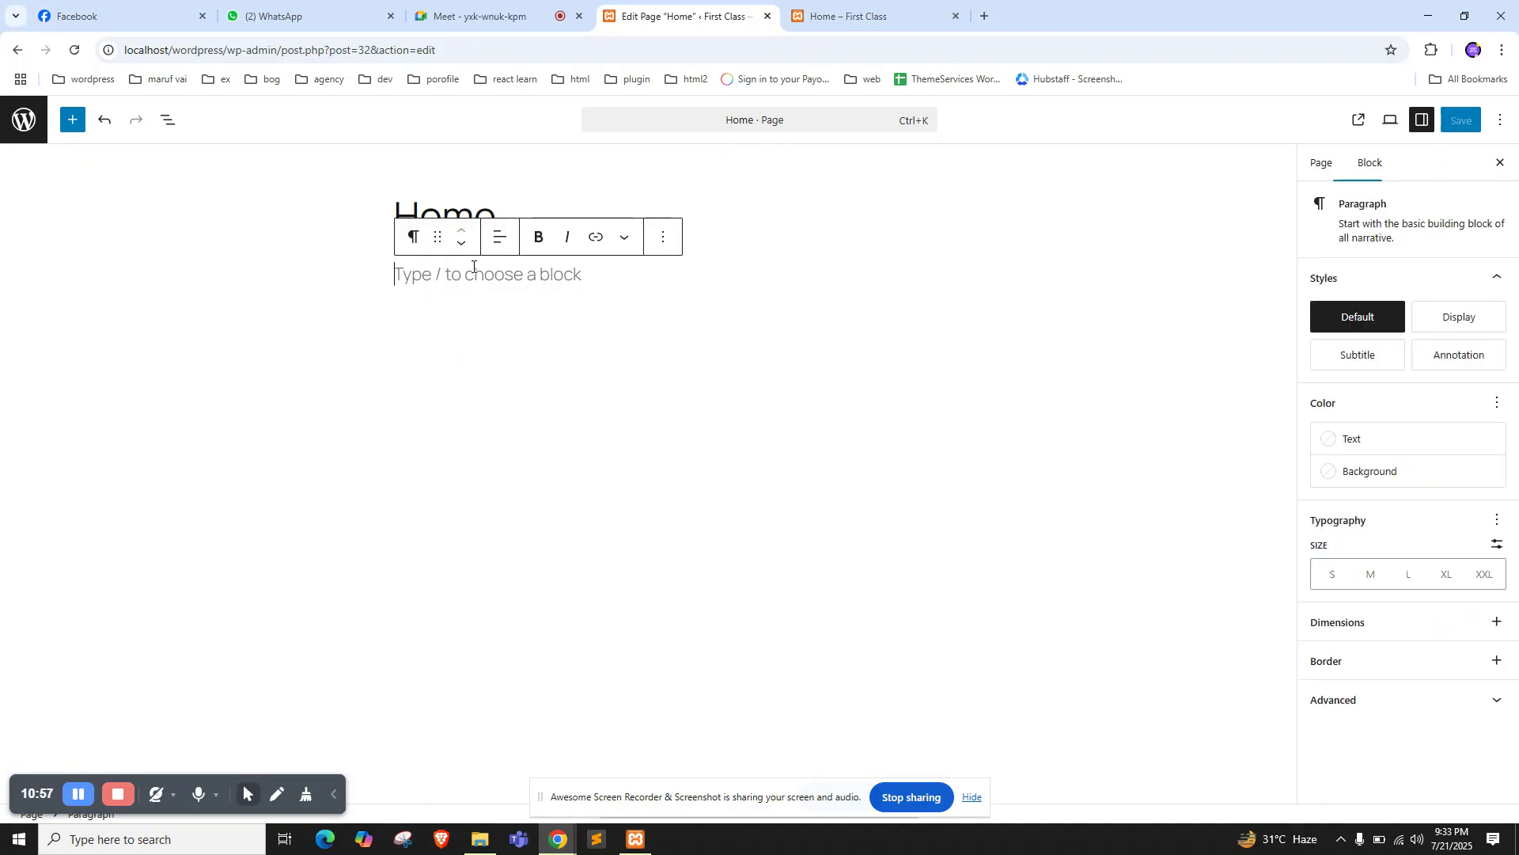
click(305, 266)
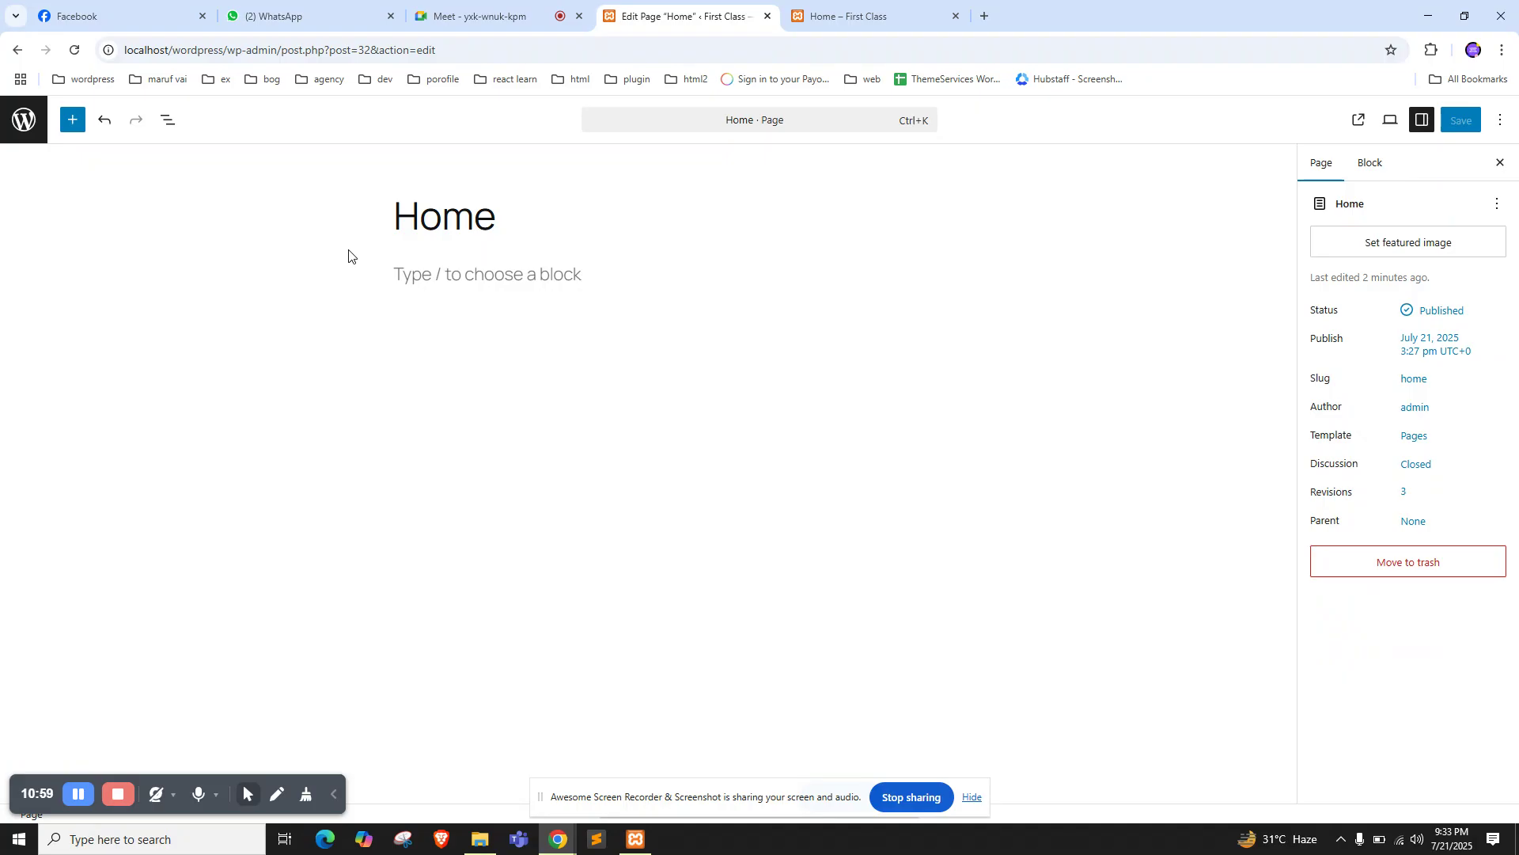
Delete the Home page's title text and undo the deletion
click(472, 268)
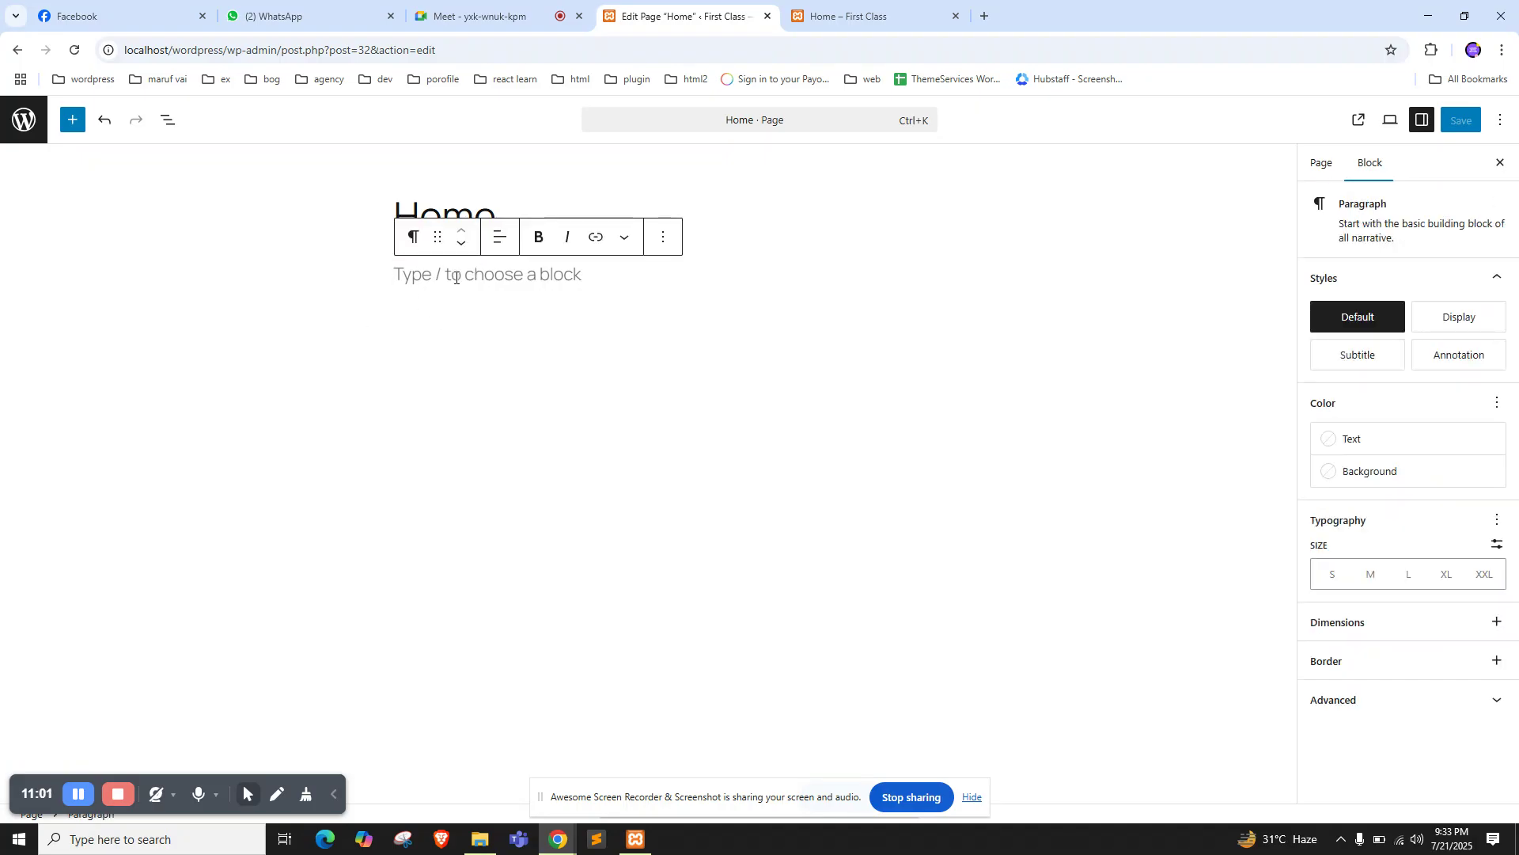
double_click(428, 208)
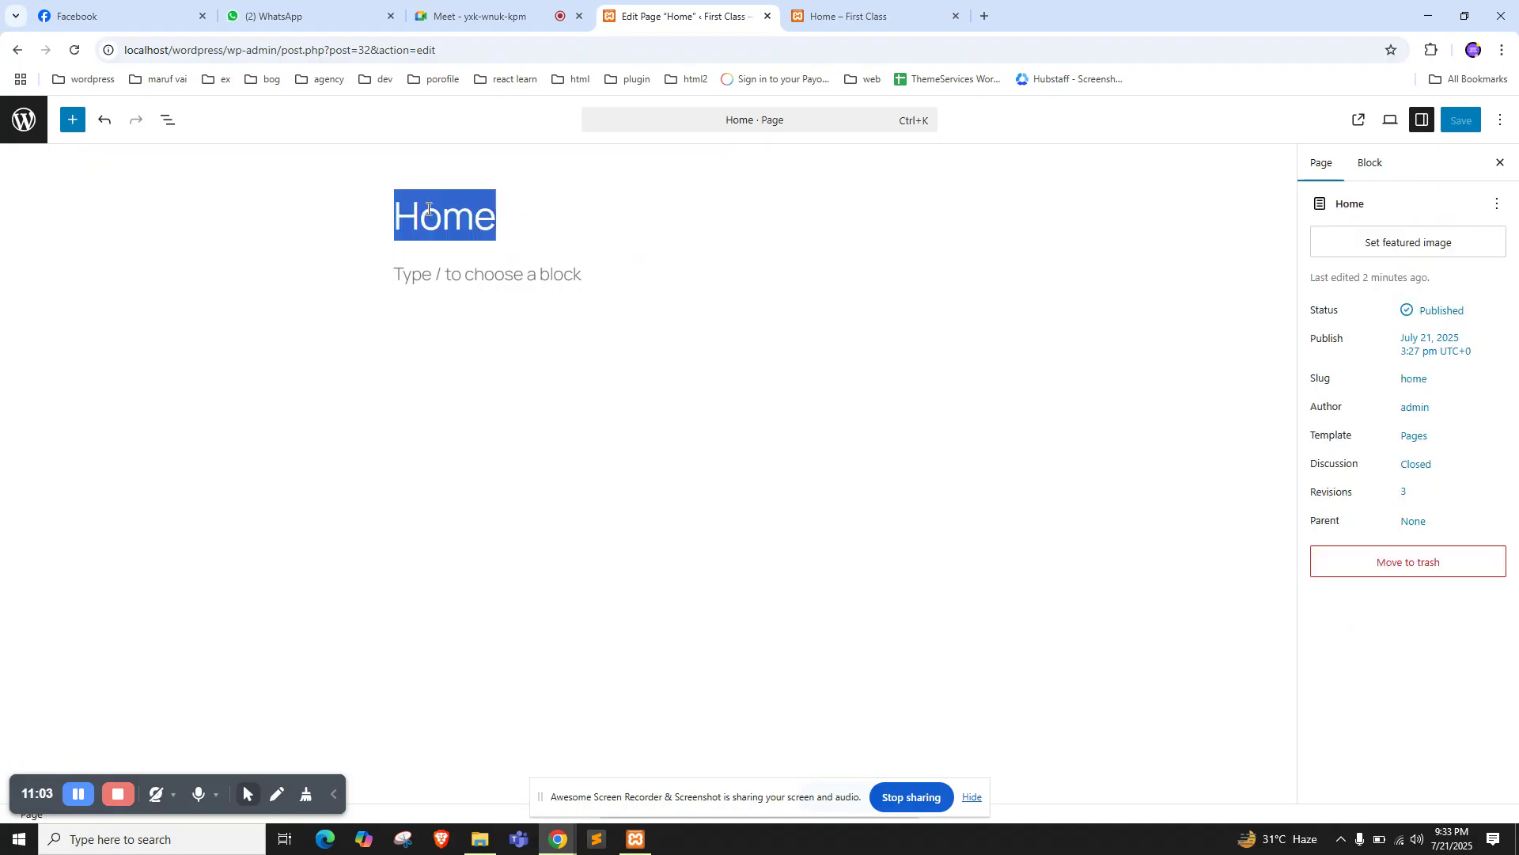
key(BackSpace)
key(ctrl+z)
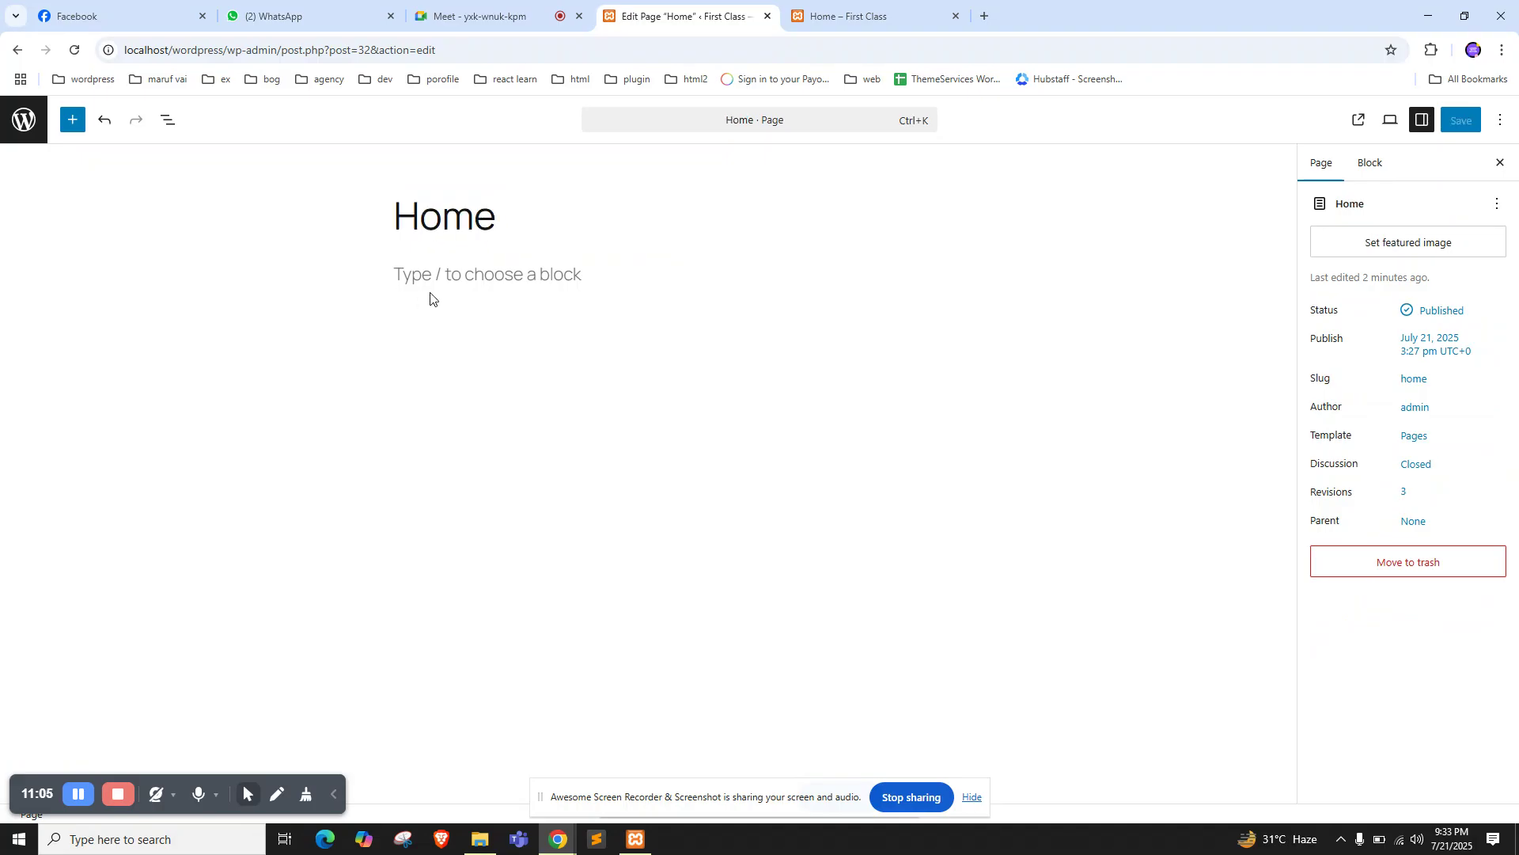
Open the full block library from the empty paragraph's block inserter, checking the live Home page in between
click(509, 269)
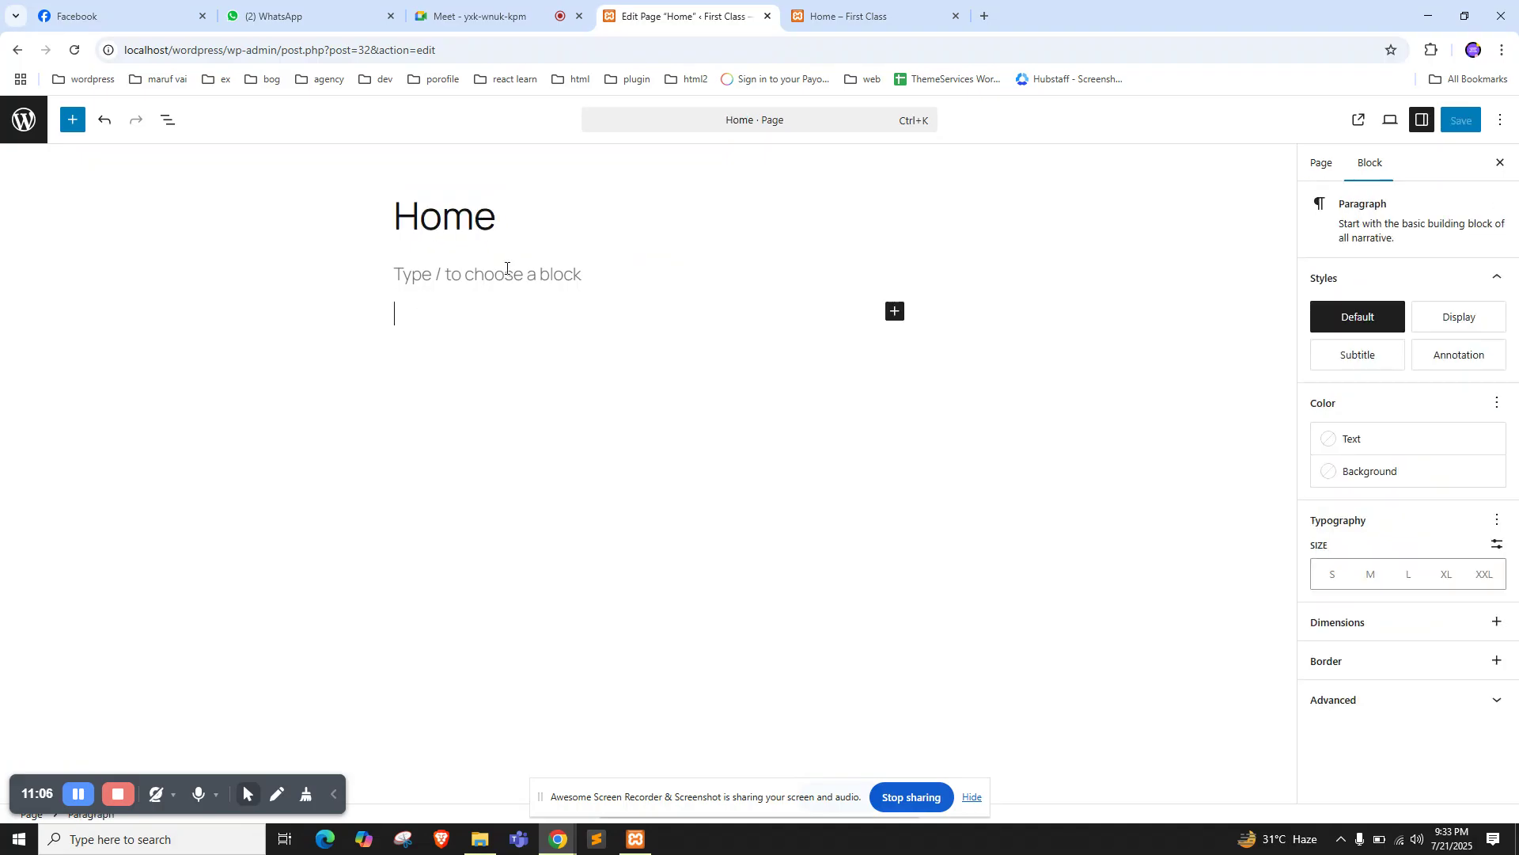
click(851, 332)
click(918, 314)
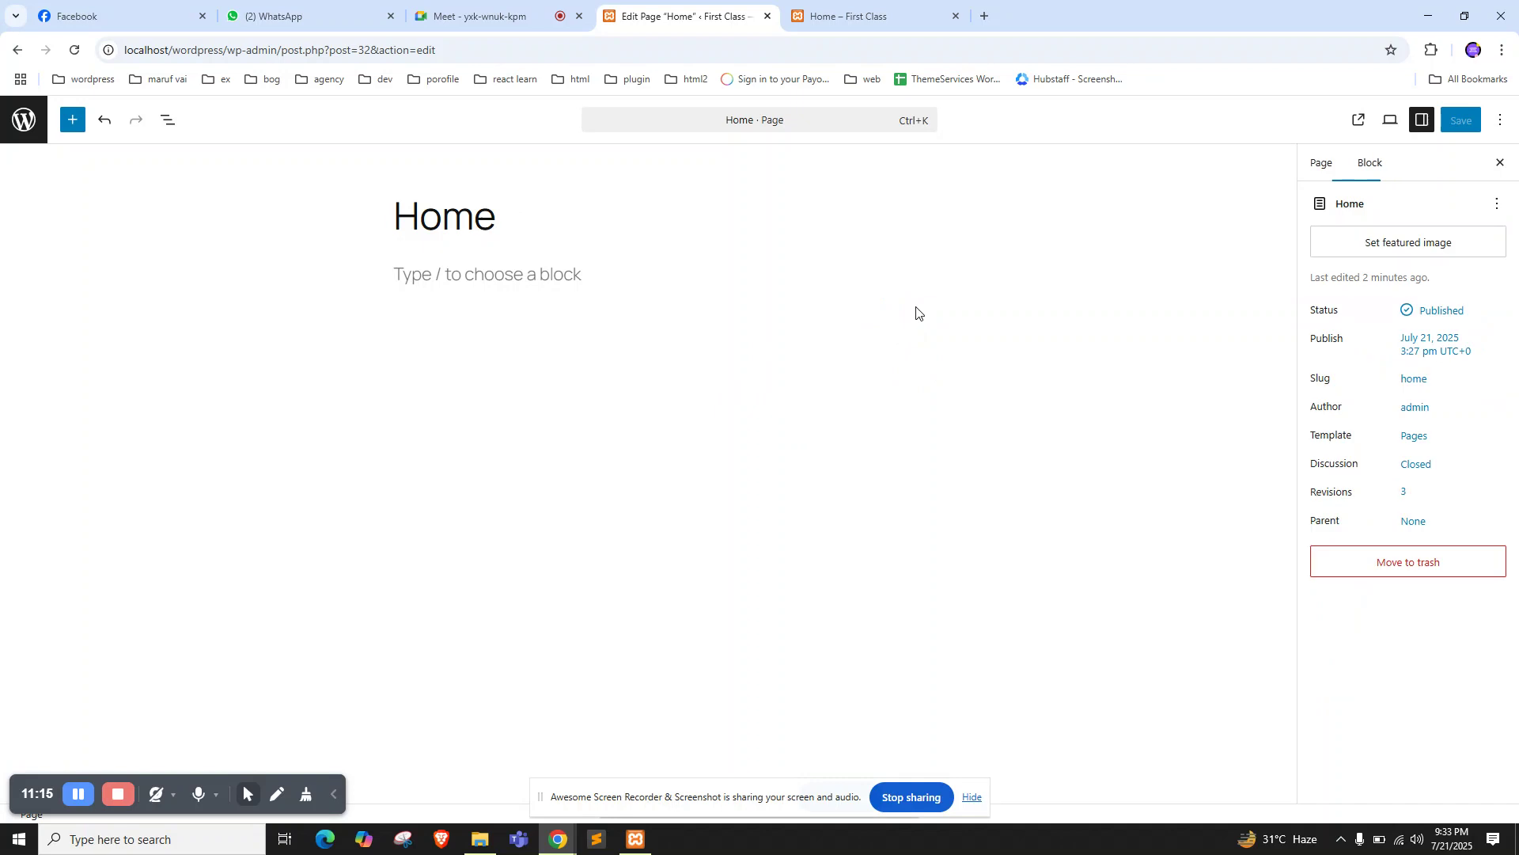
click(821, 319)
click(895, 311)
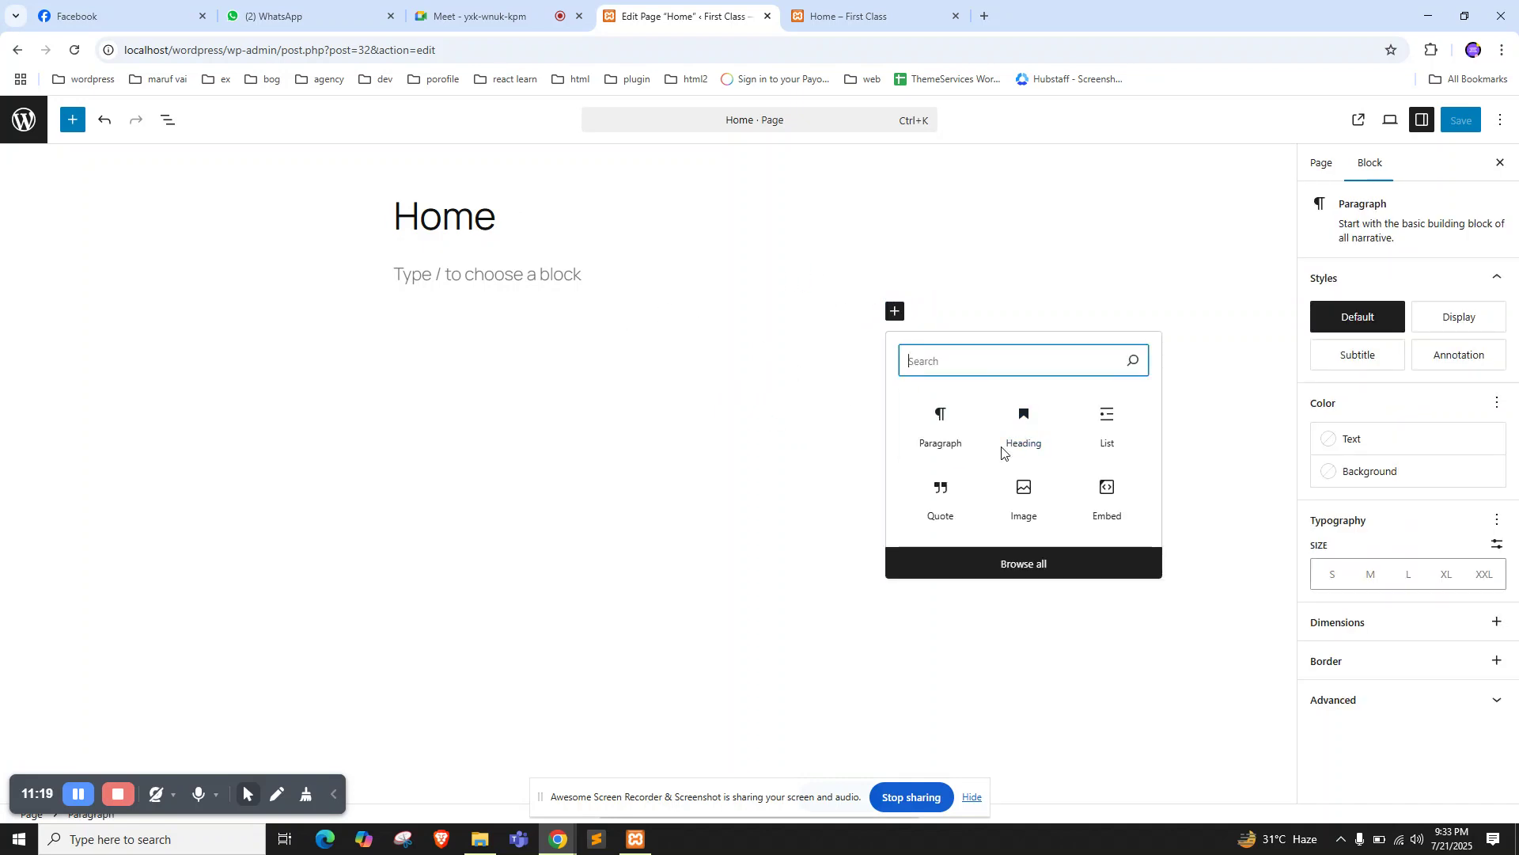
click(801, 18)
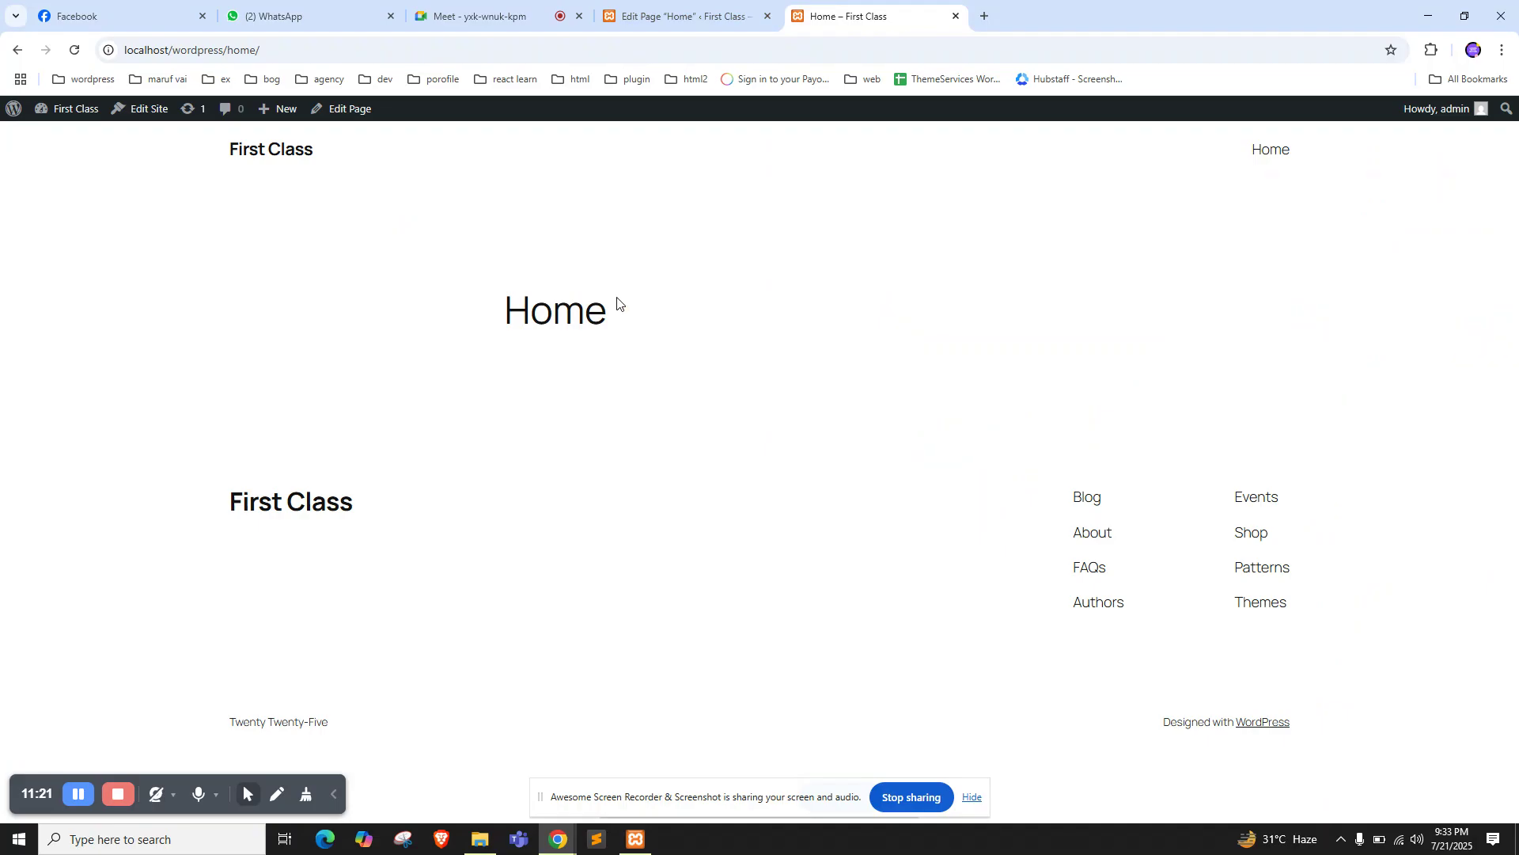
click(698, 6)
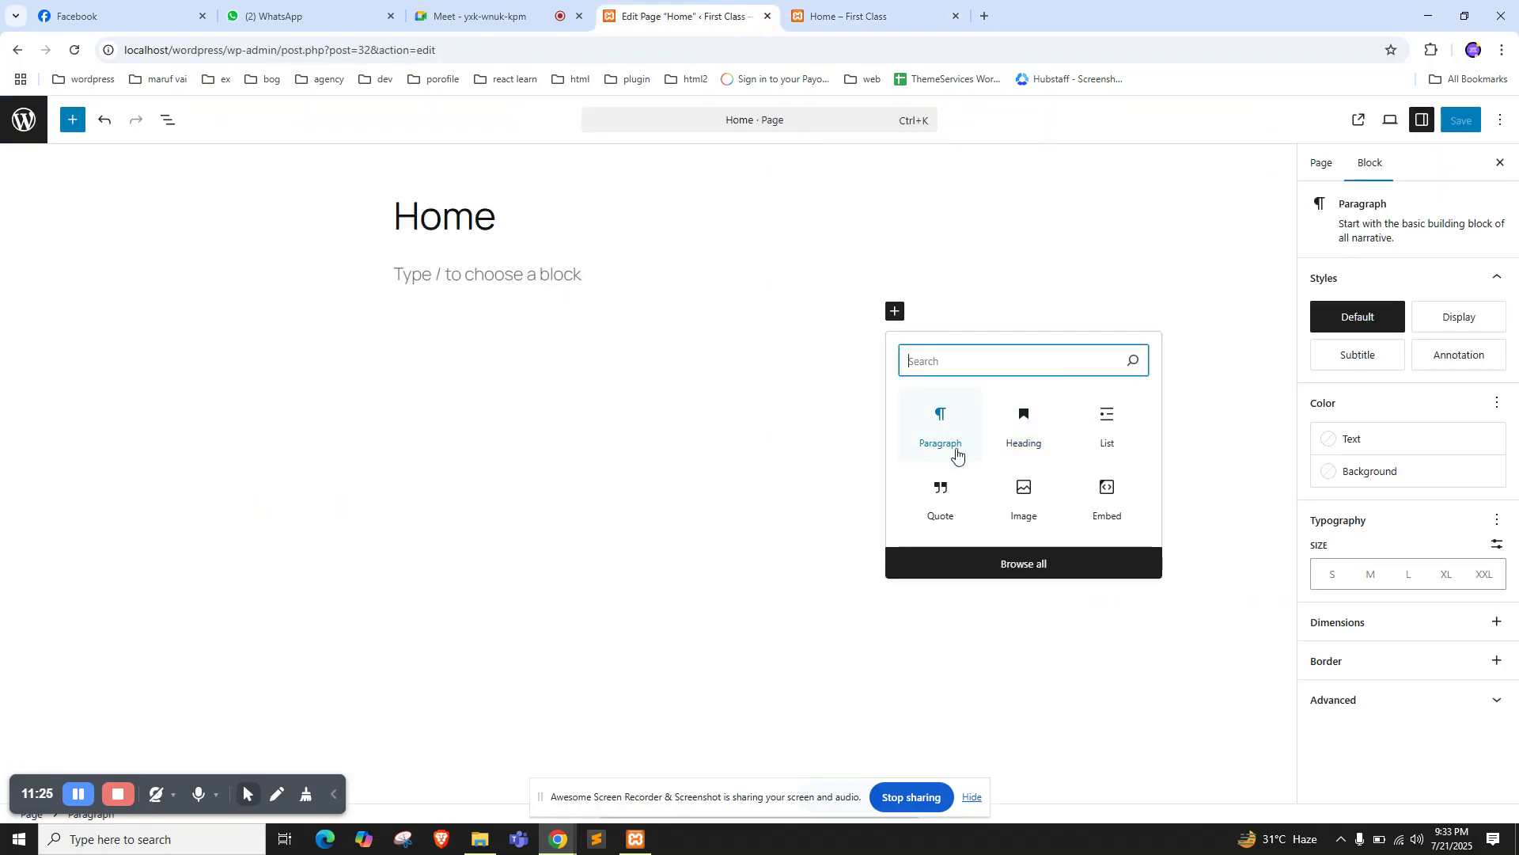
click(1041, 573)
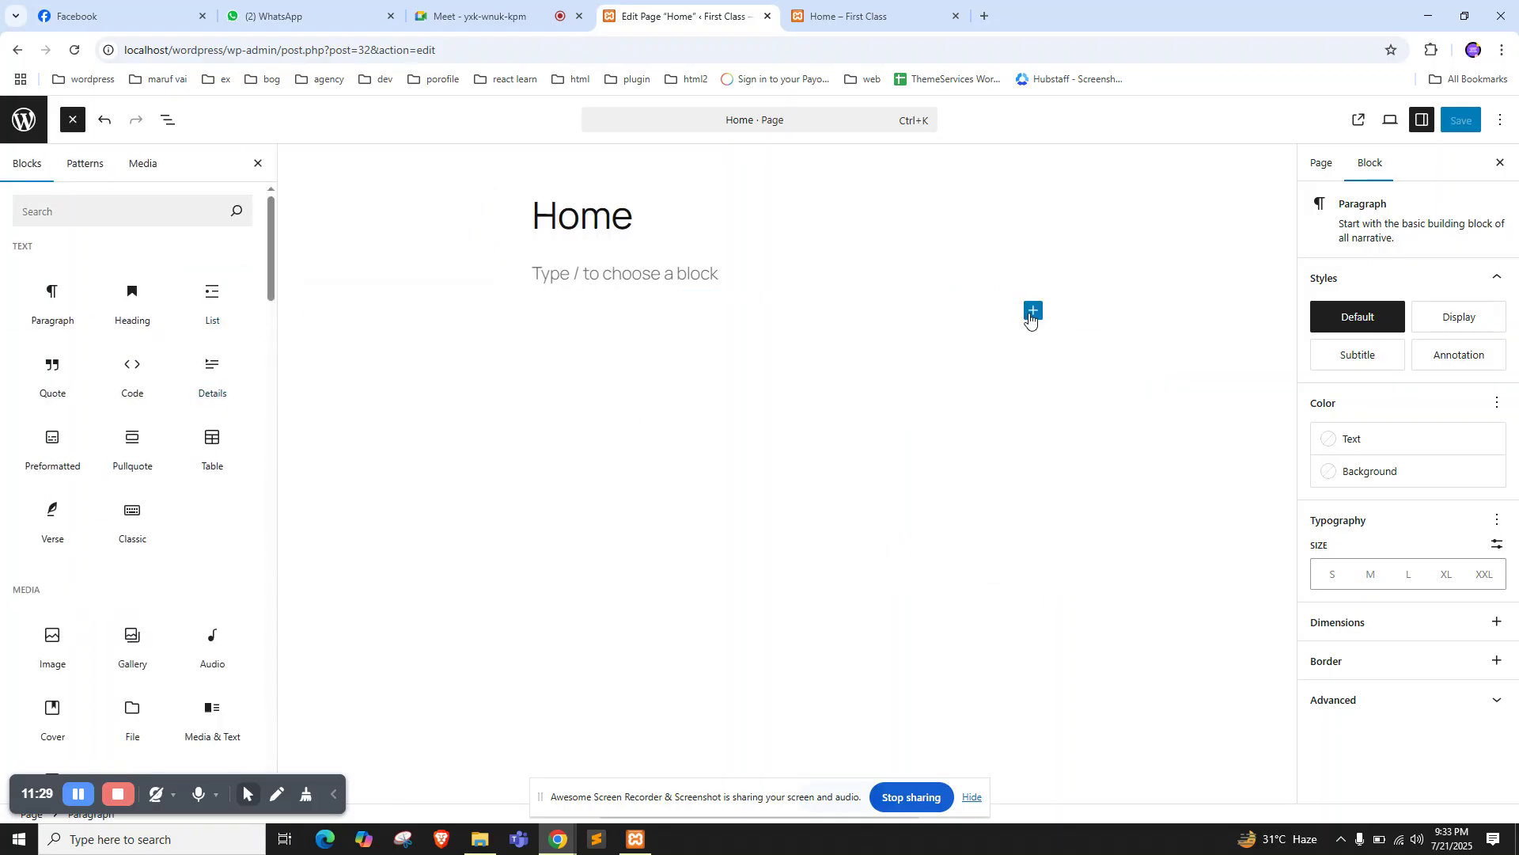
mouse_move(47, 321)
Insert a Paragraph block from the block library below the Home title and place the cursor in it
click(637, 276)
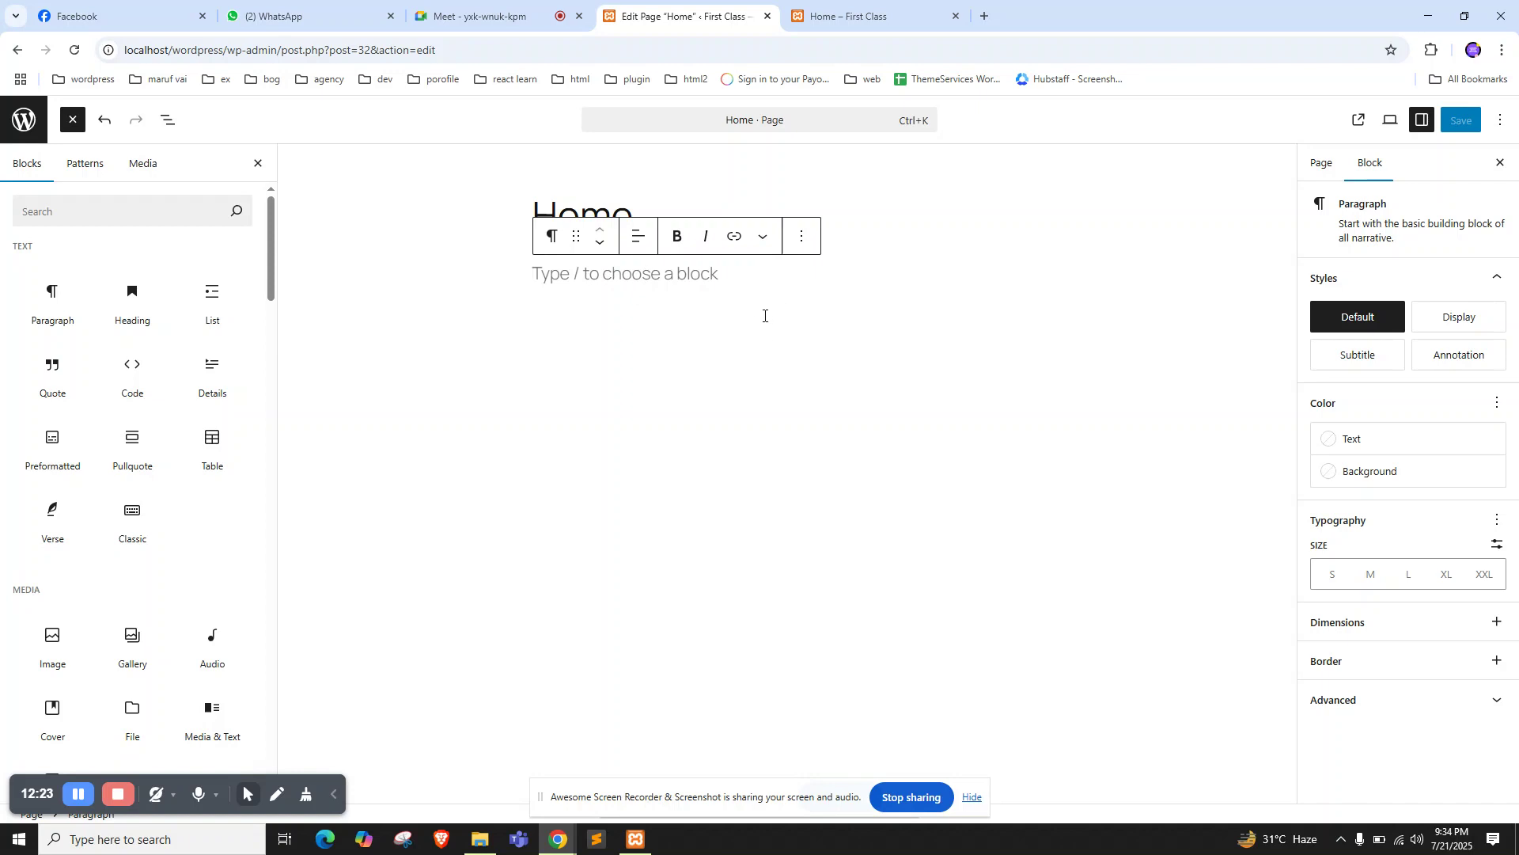
click(485, 295)
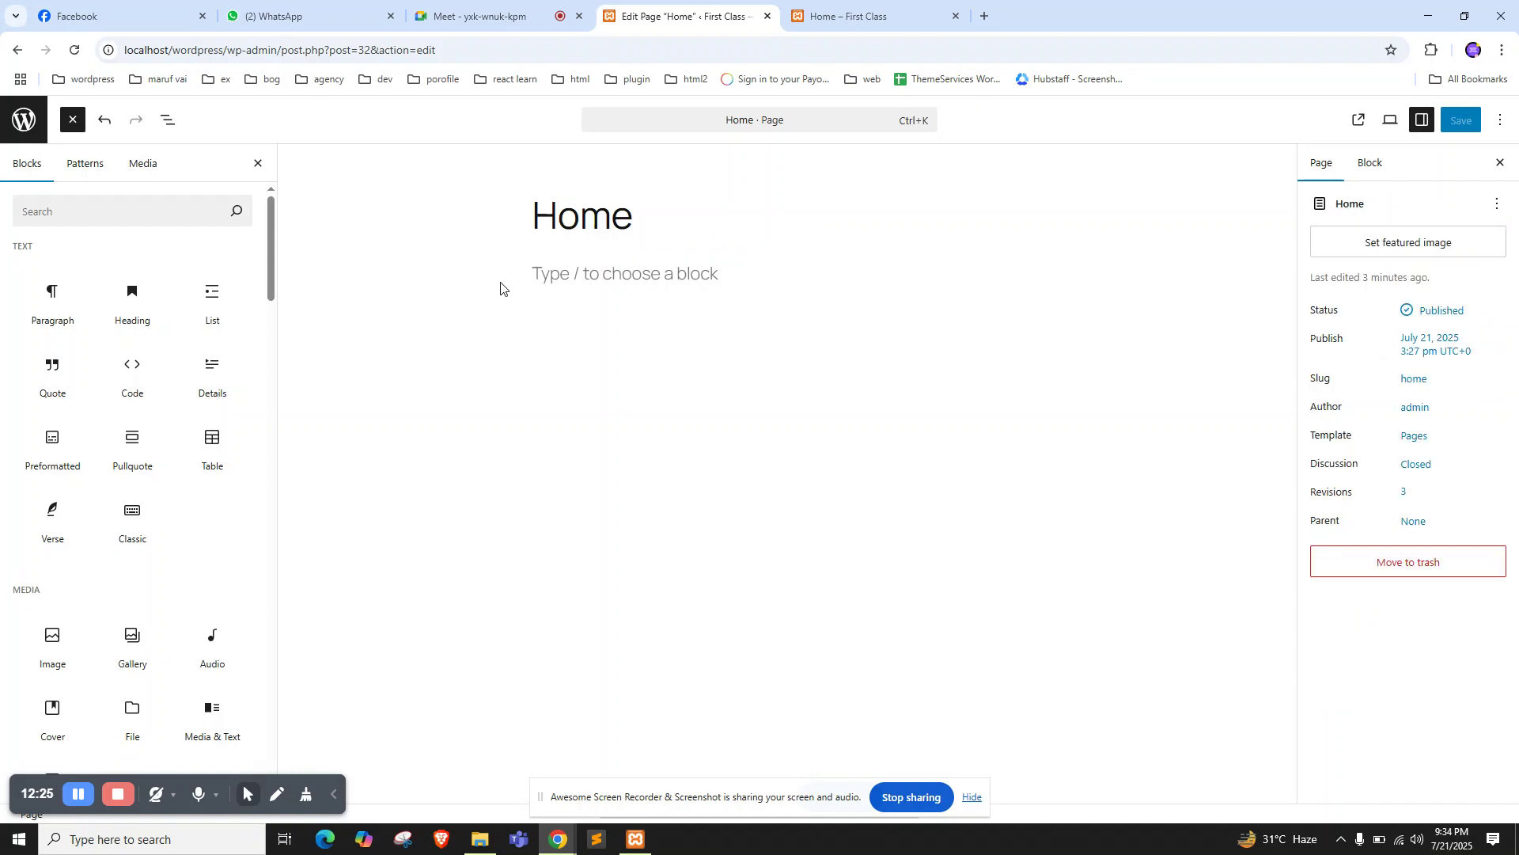
click(515, 285)
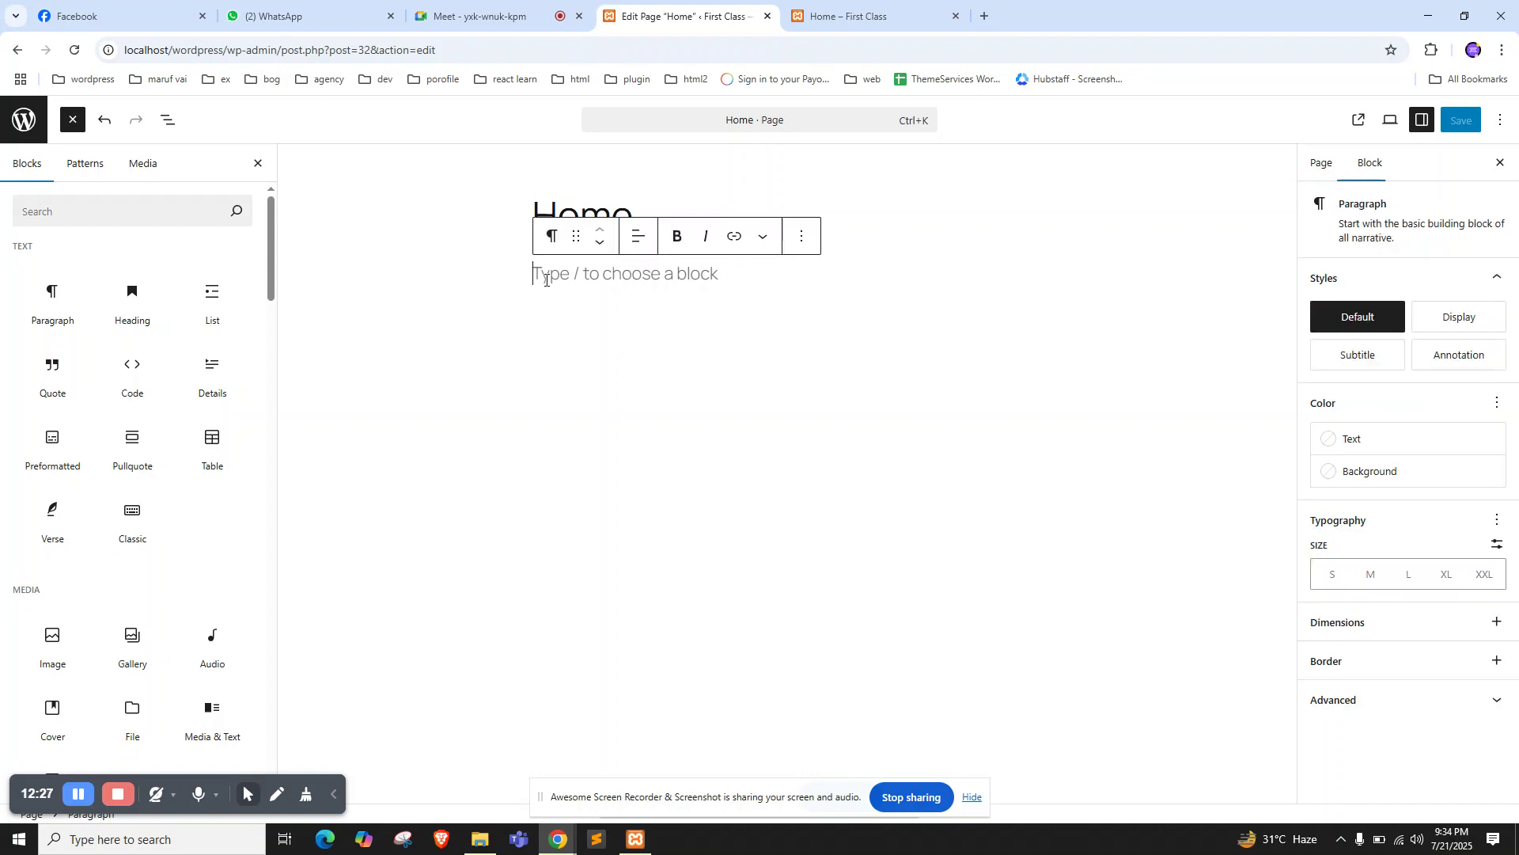
click(469, 283)
click(556, 269)
click(52, 325)
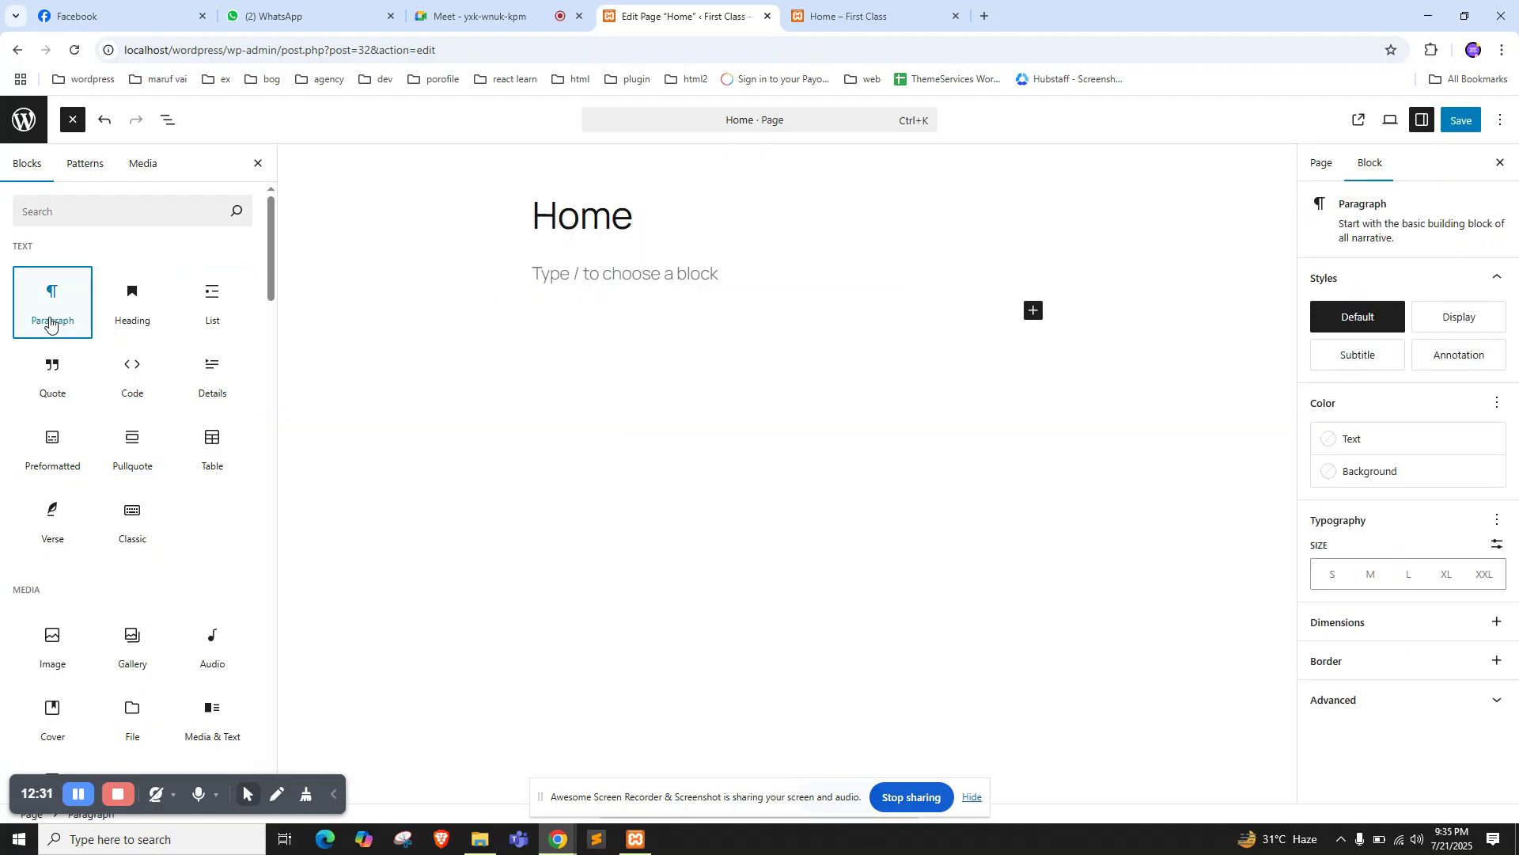
click(590, 276)
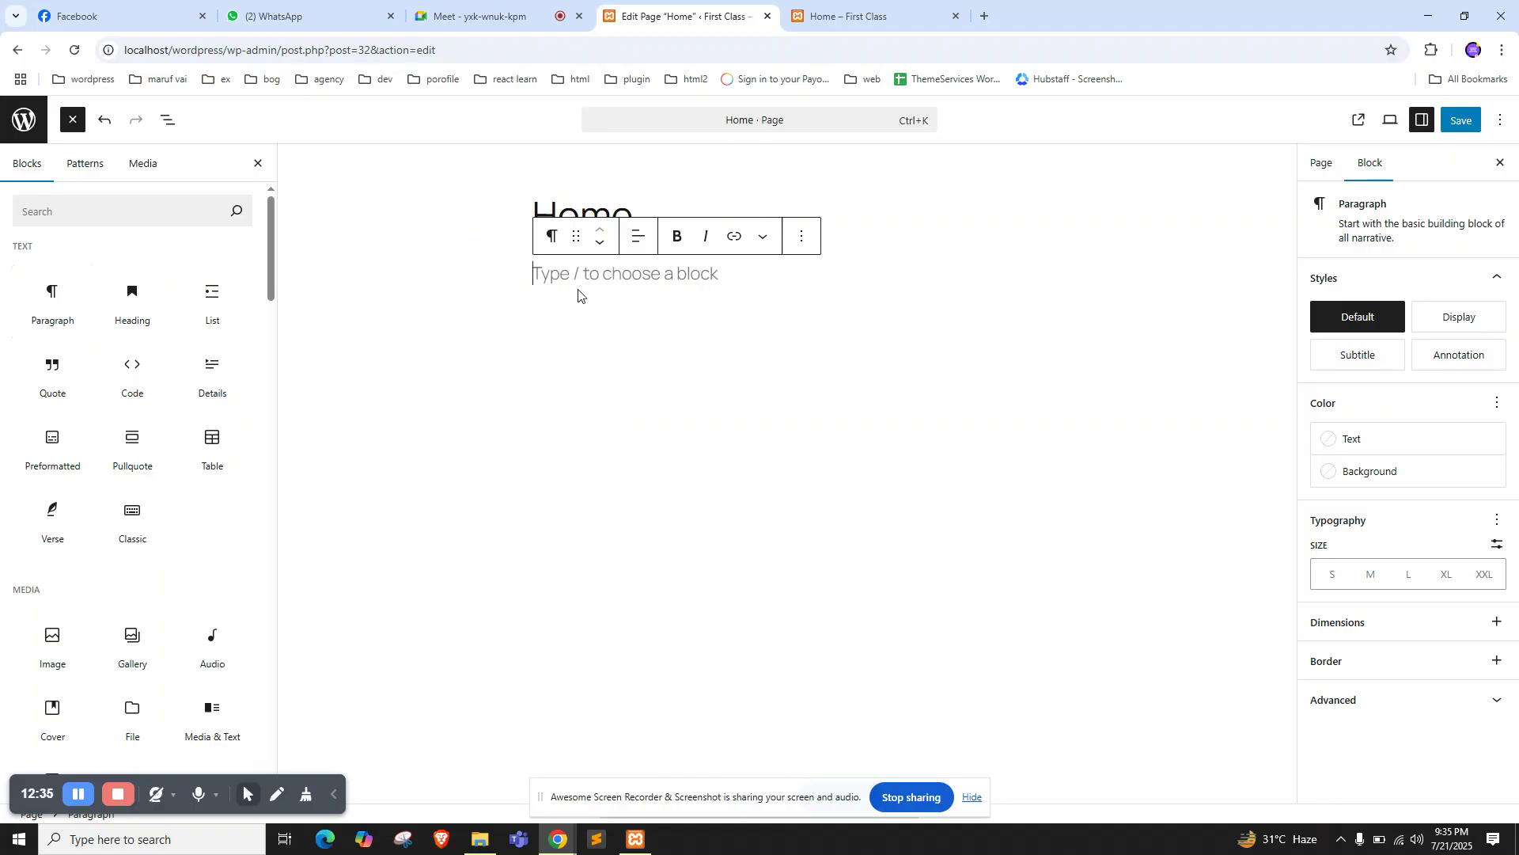
Try out a Heading block and a List block in the page content and delete both again
click(136, 316)
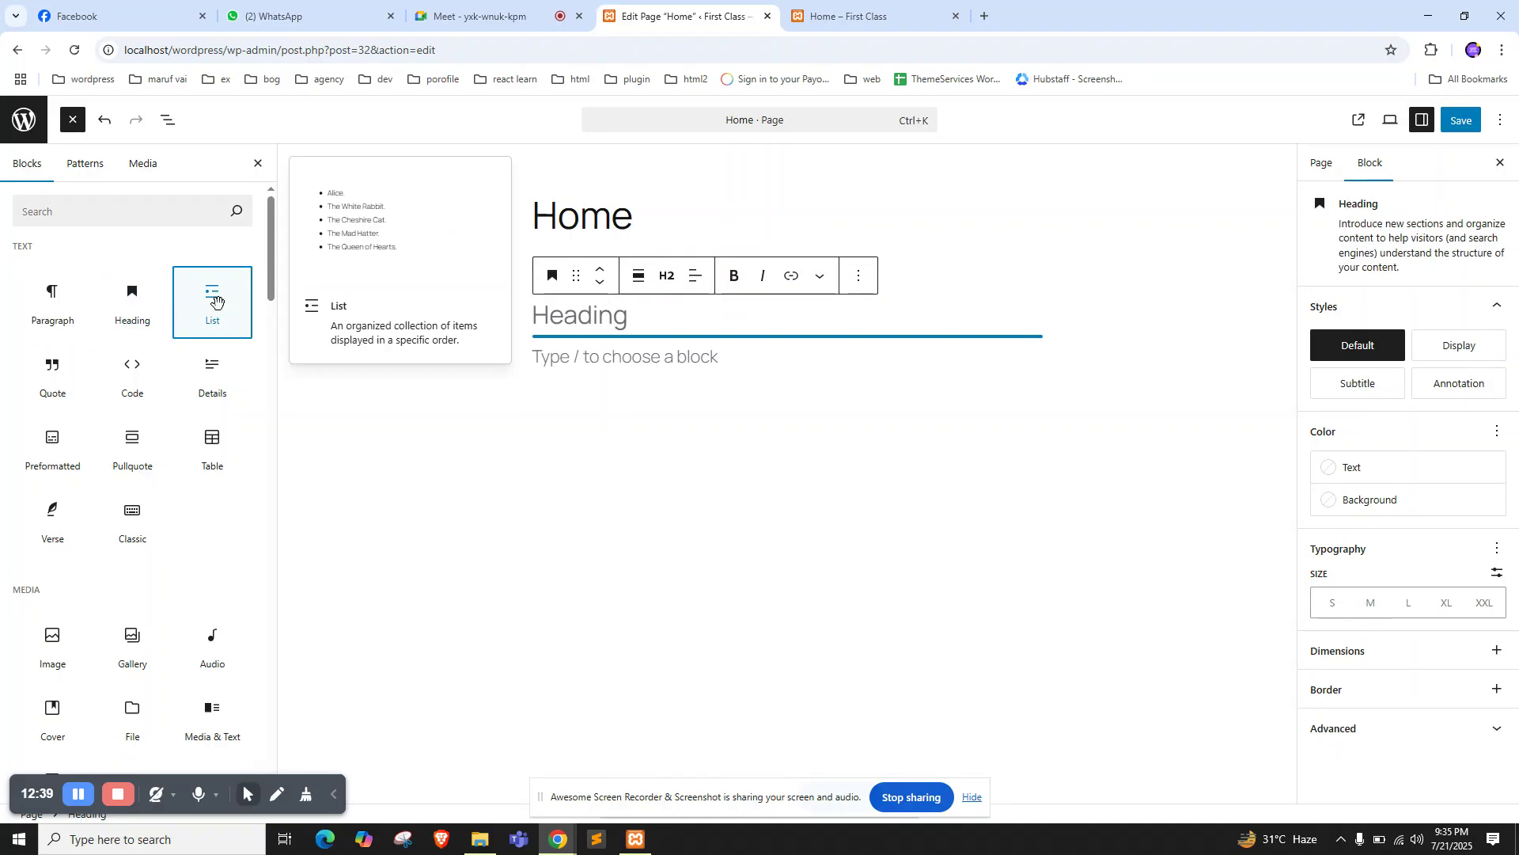
click(216, 301)
click(598, 359)
click(877, 323)
click(945, 725)
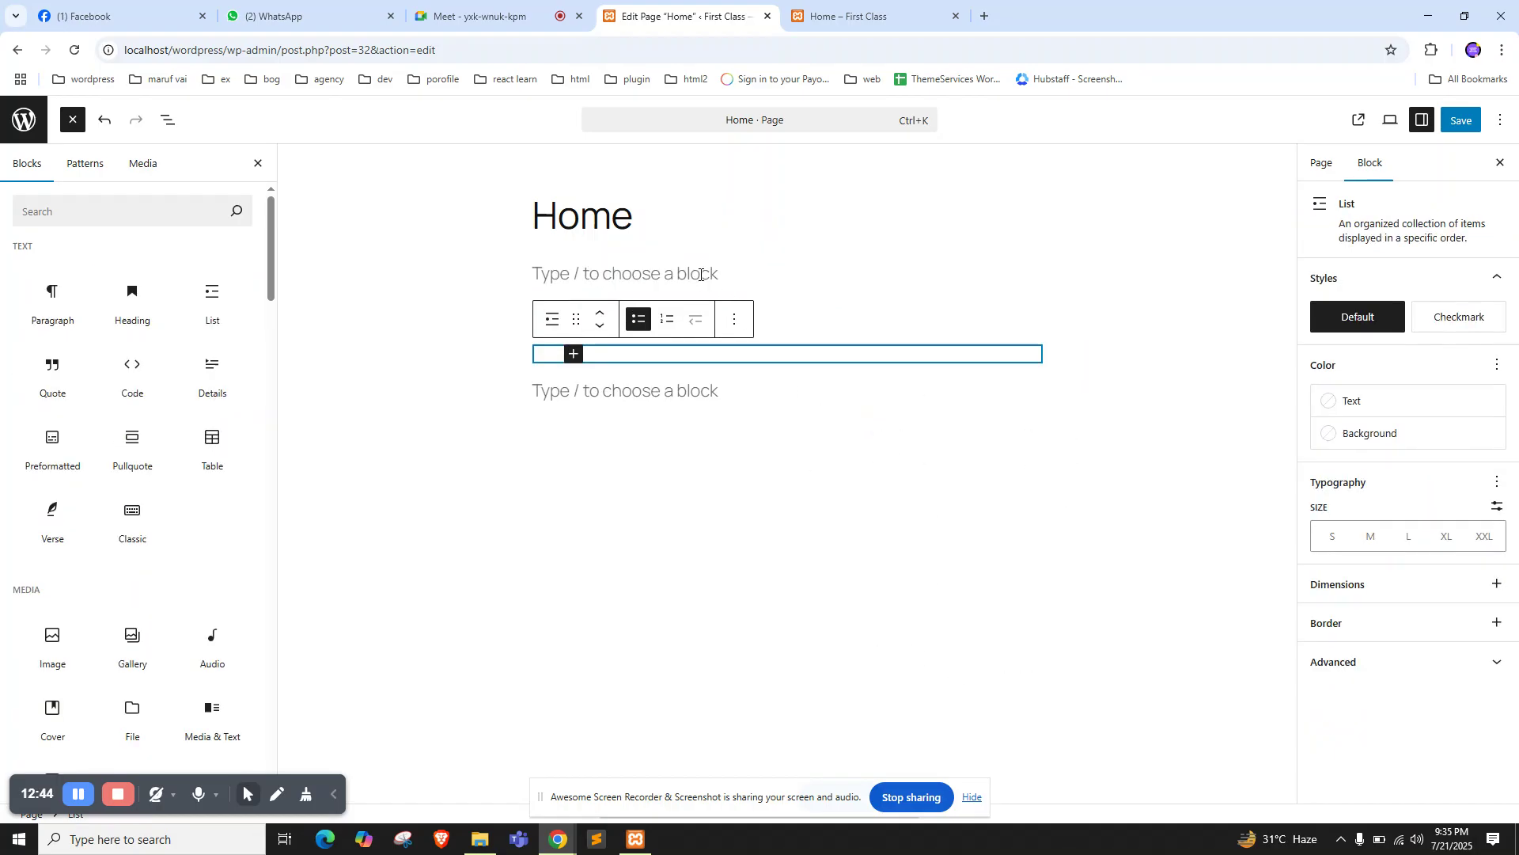
click(734, 319)
key(shift+alt+z)
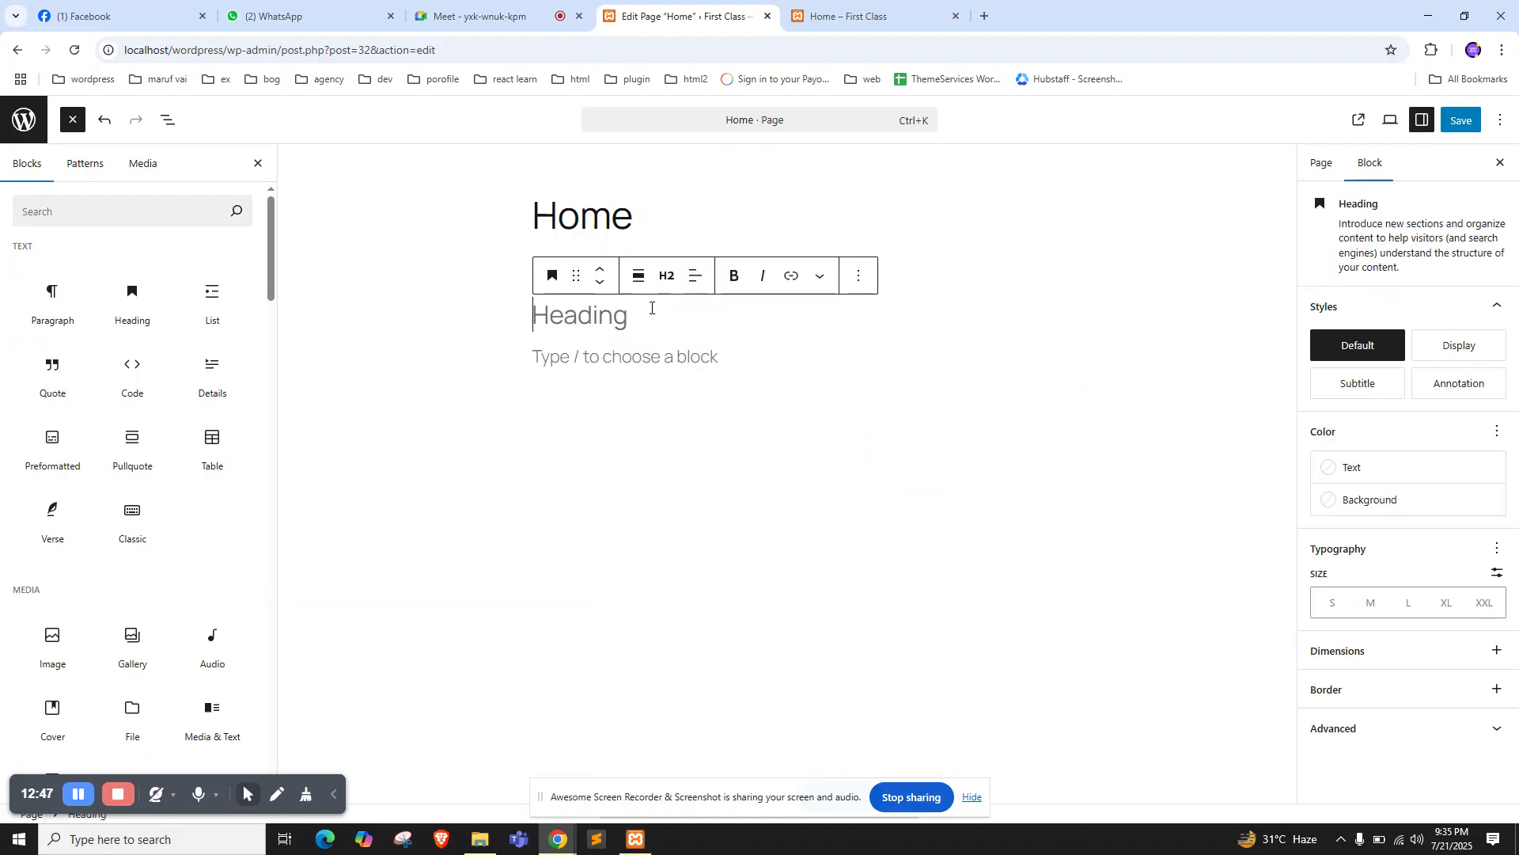
click(859, 276)
click(873, 747)
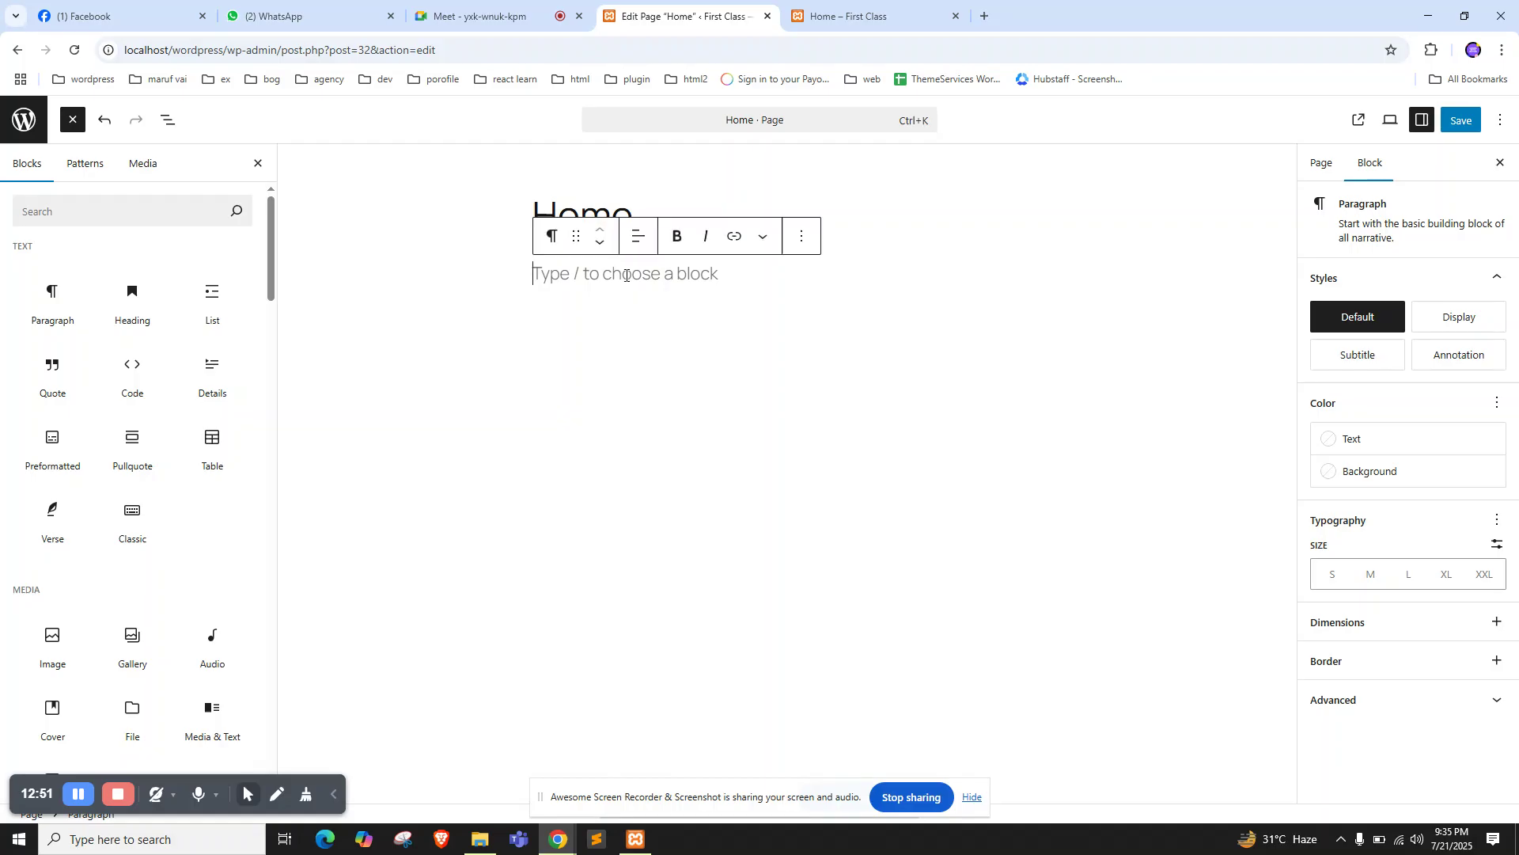
Search the web for lorem ipsum, open lipsum.com and copy the paragraph under "What is Lorem Ipsum?"
click(984, 16)
text(lorem)
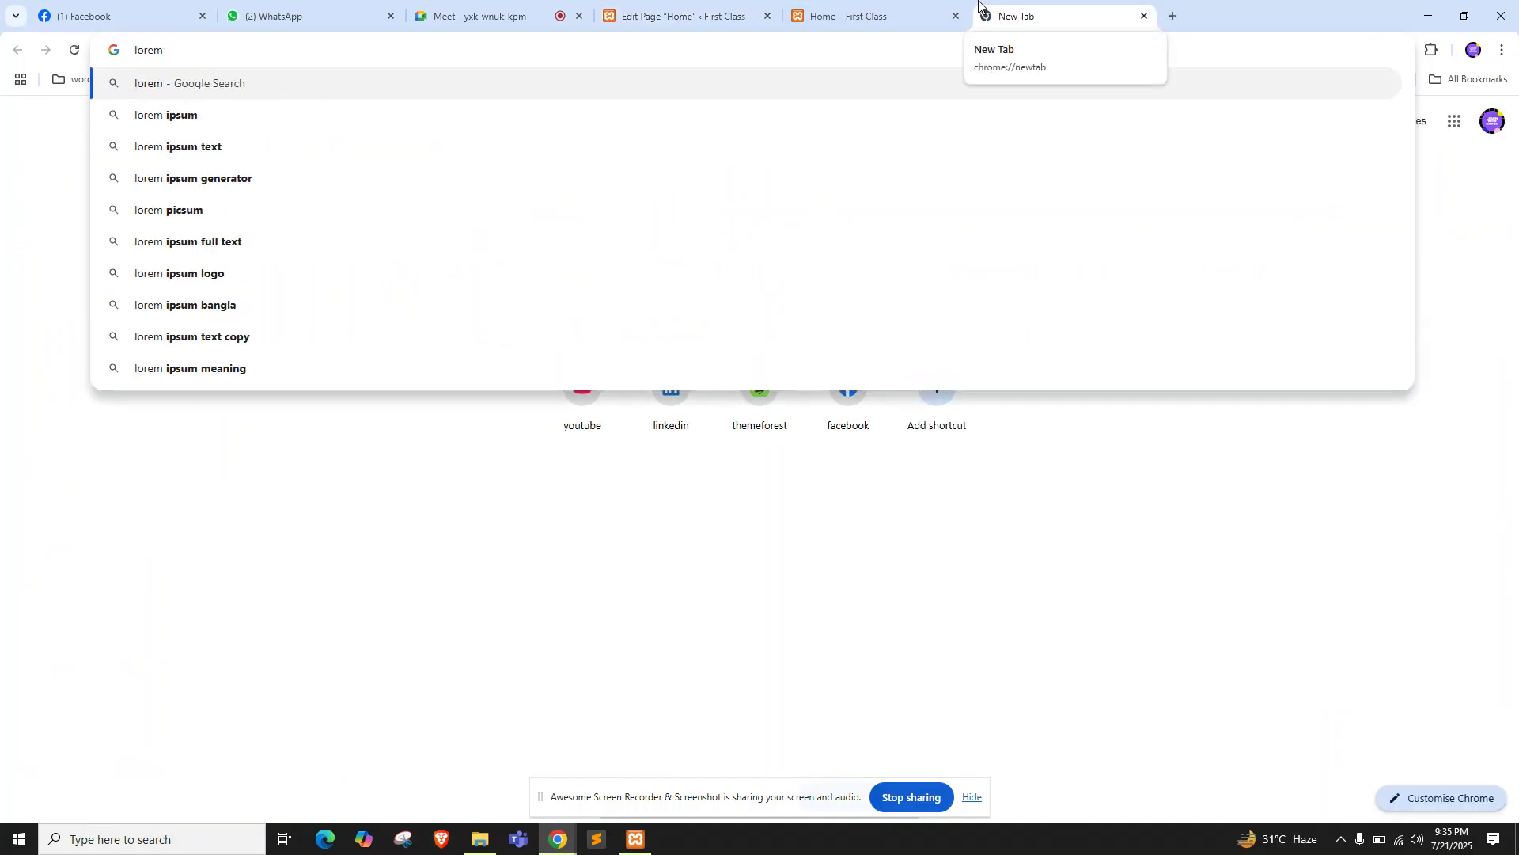
key(Down)
key(Return)
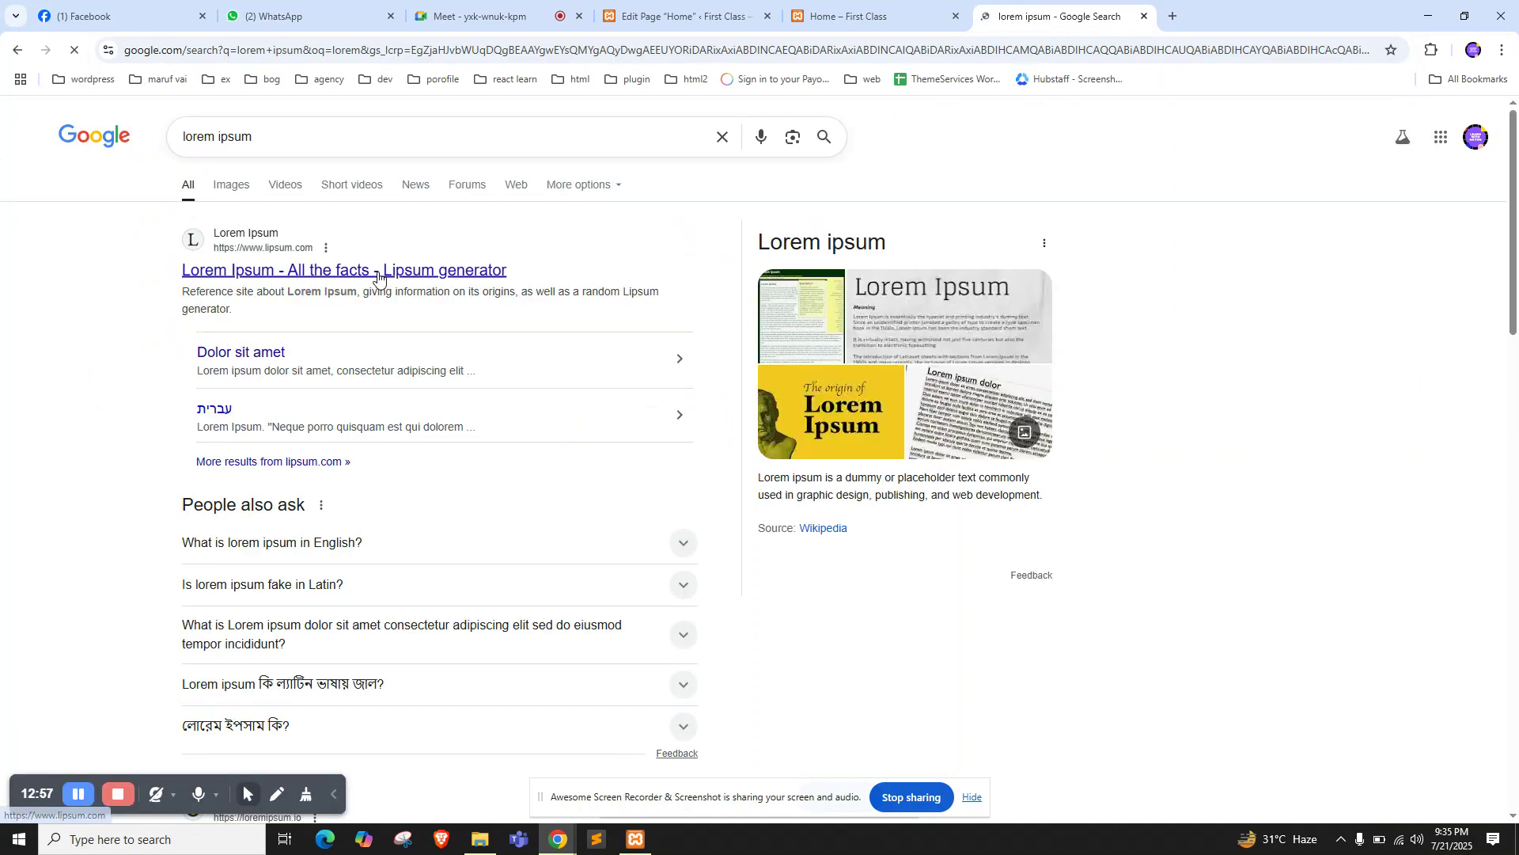
click(377, 275)
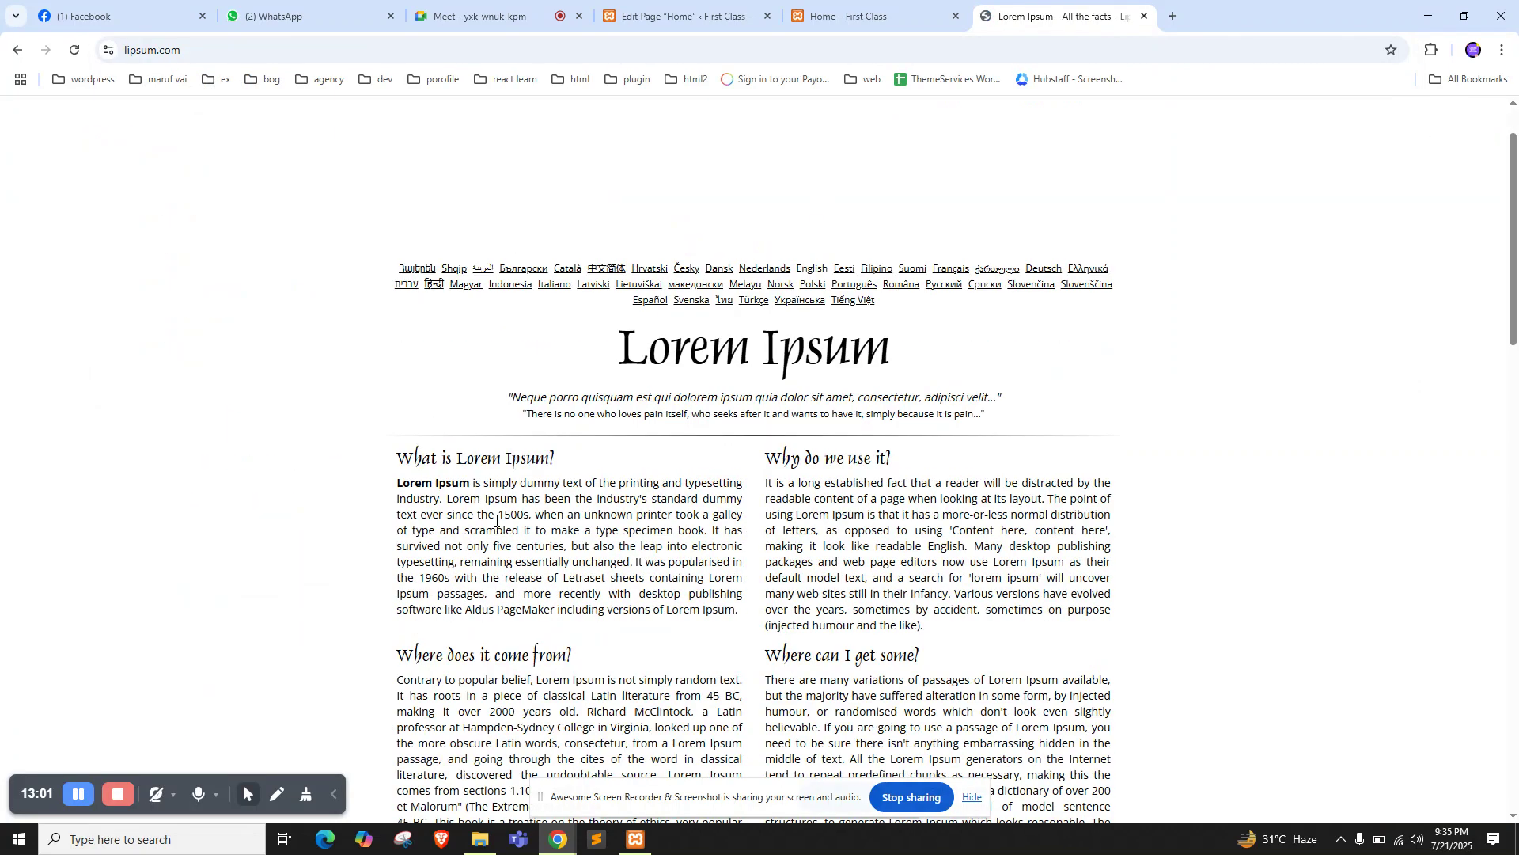
triple_click(504, 518)
key(ctrl+c)
Paste the copied lorem ipsum text into the Home page's empty paragraph and save the page
key(ctrl+shift+Tab)
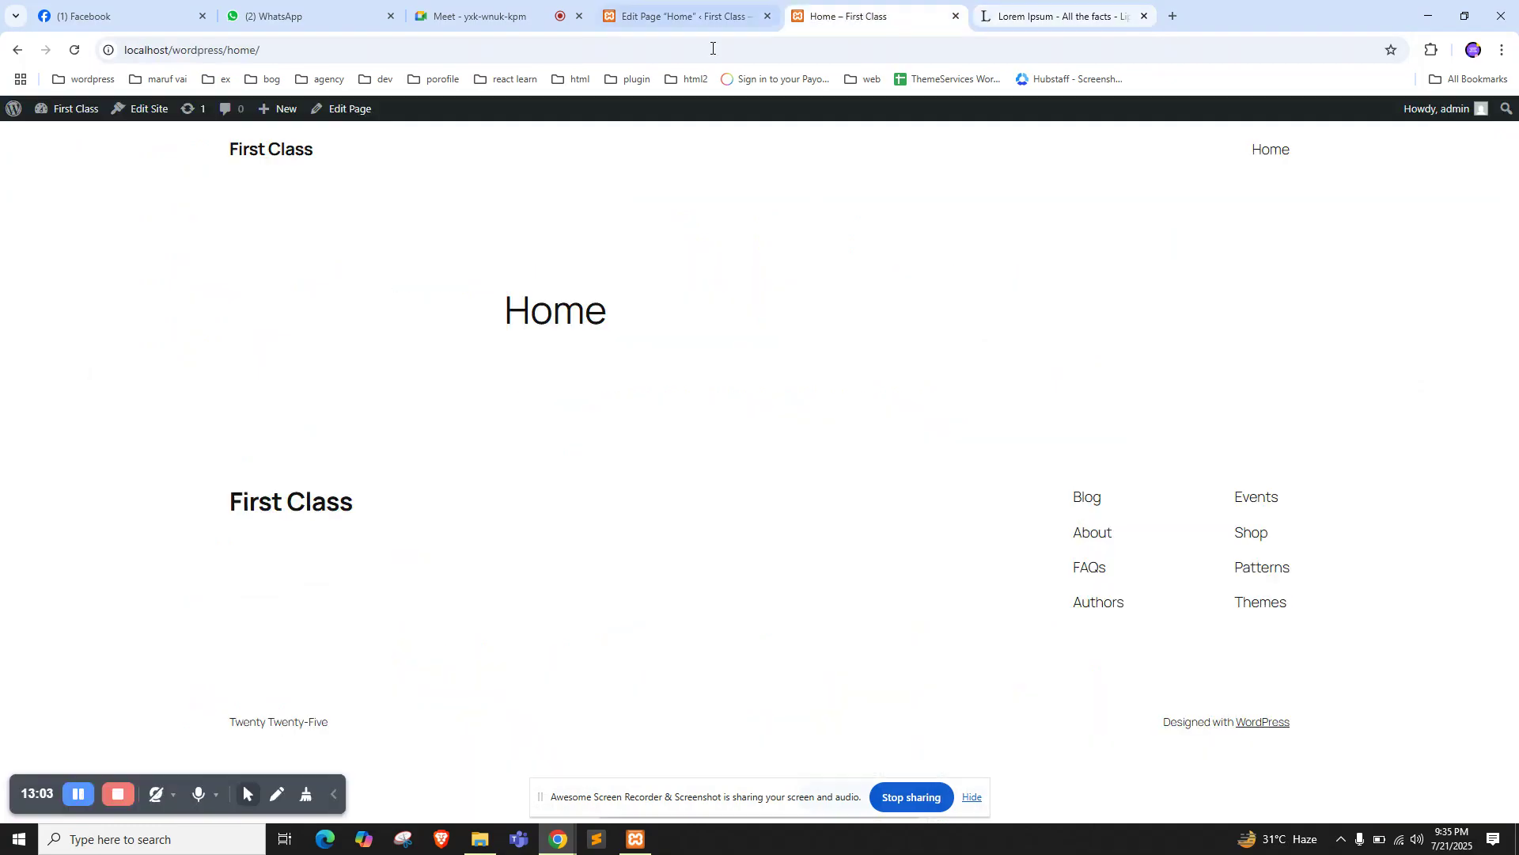
click(729, 4)
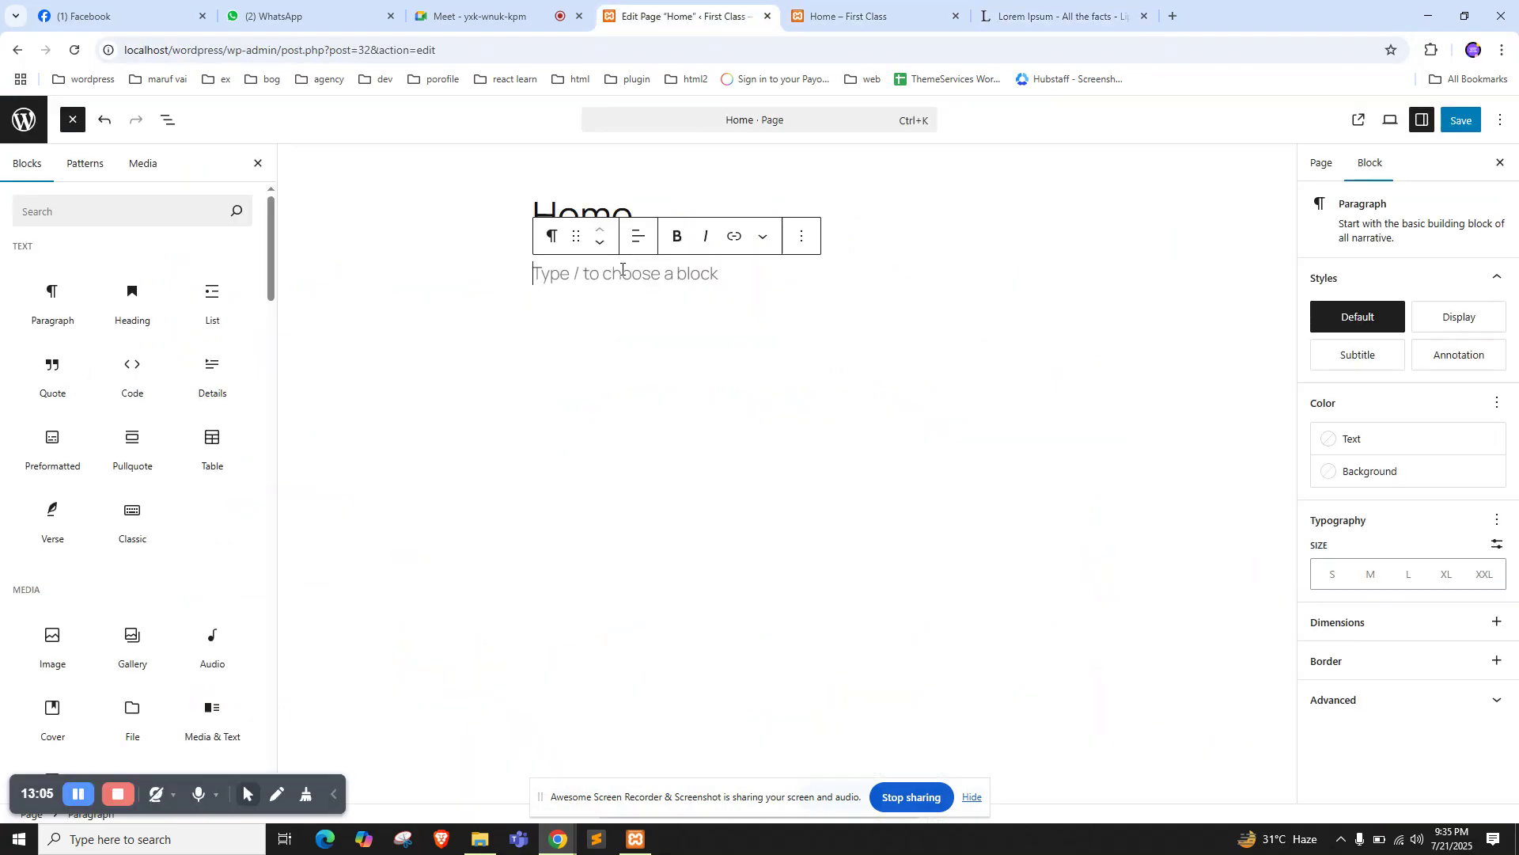
key(ctrl+v)
scroll(657, 358, up, 1)
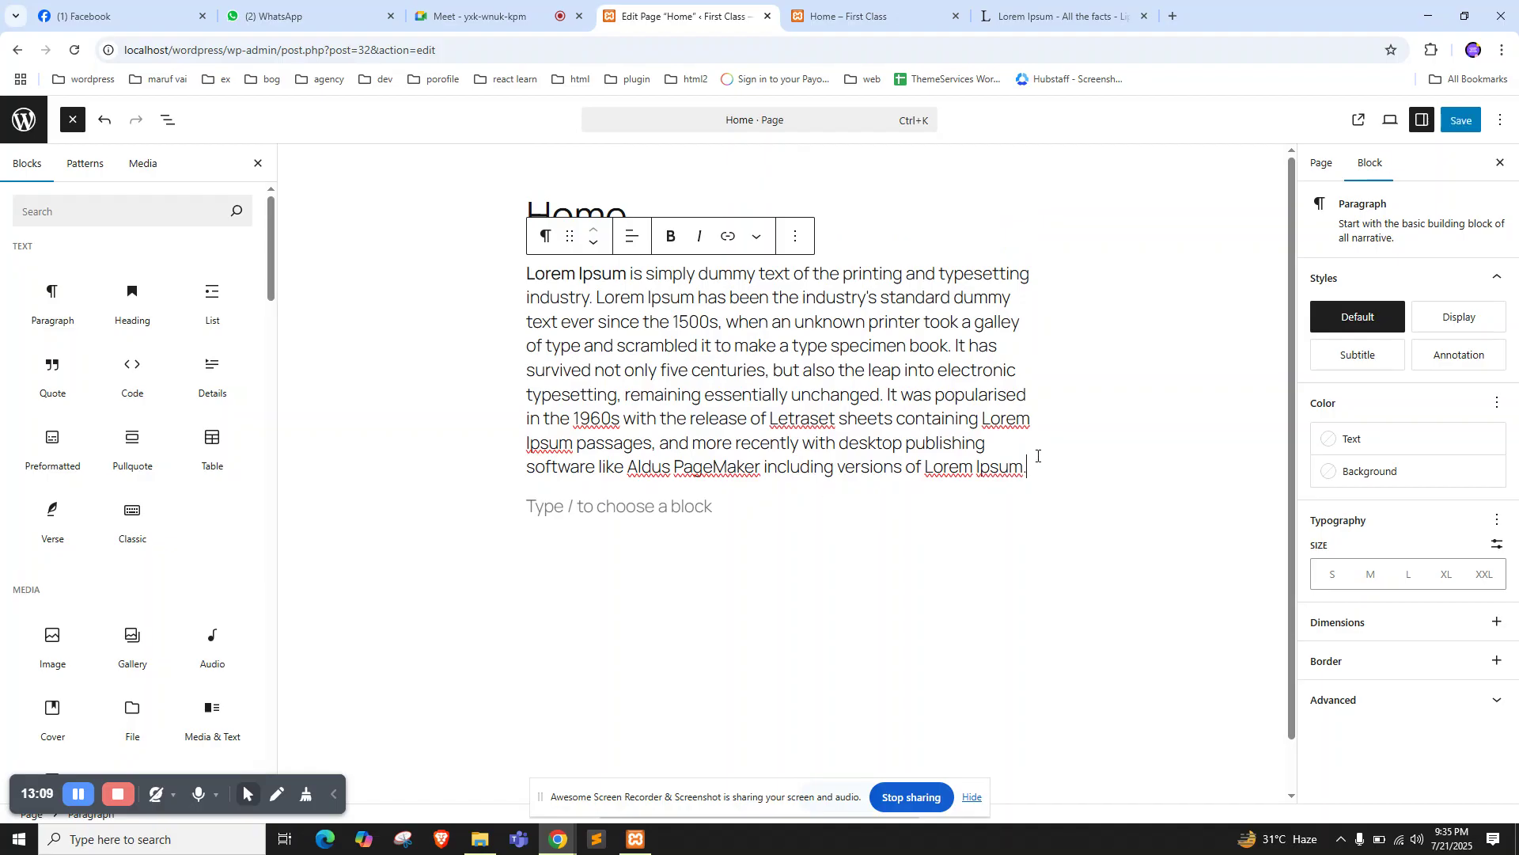
click(1454, 121)
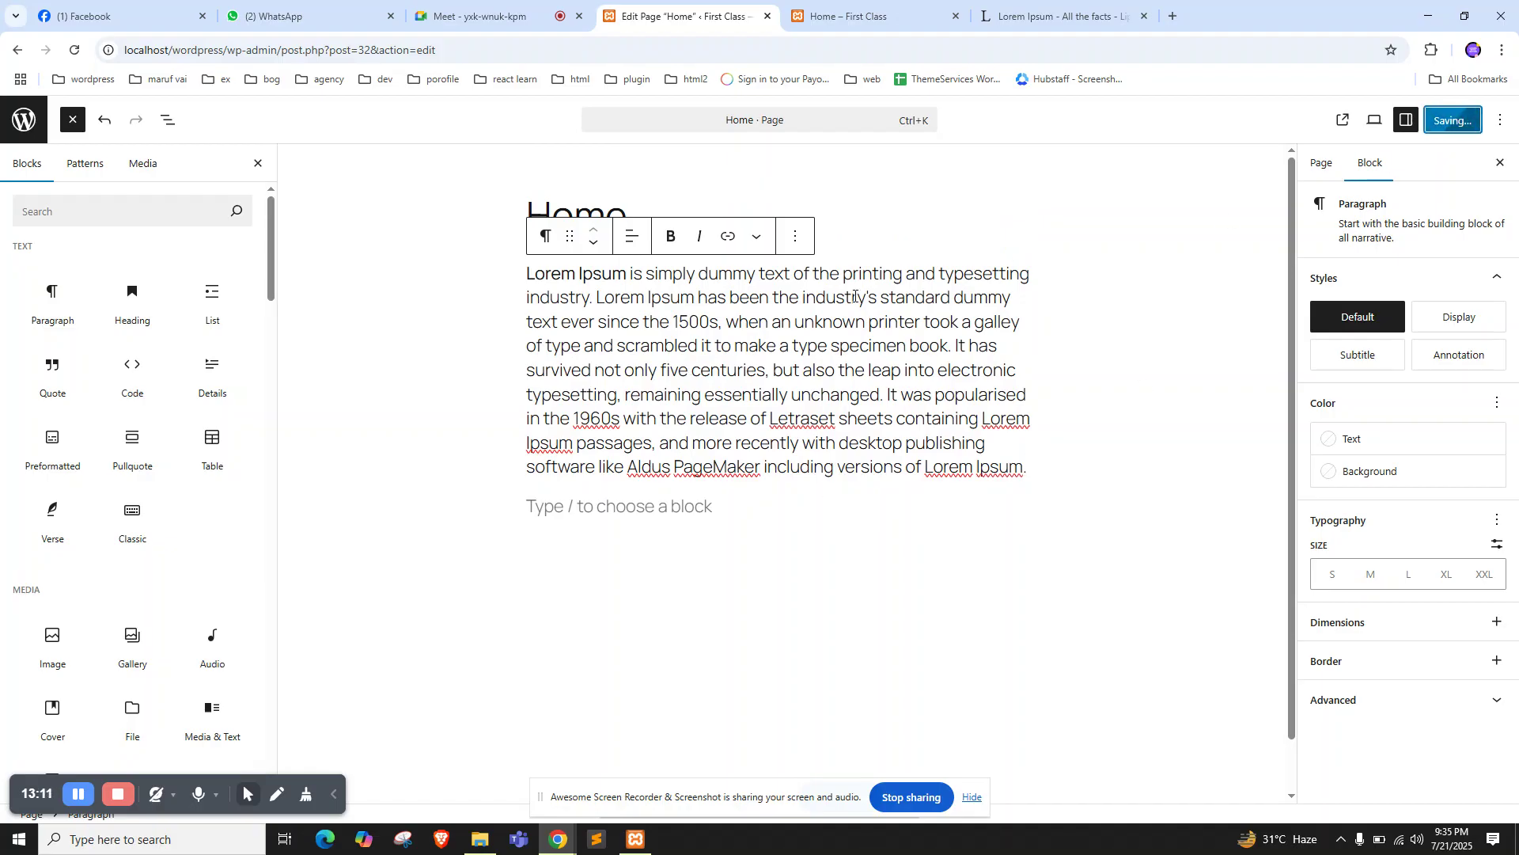
Reload the live Home page and compare its lorem ipsum paragraph with the one in the editor
click(870, 14)
right_click(103, 235)
click(145, 294)
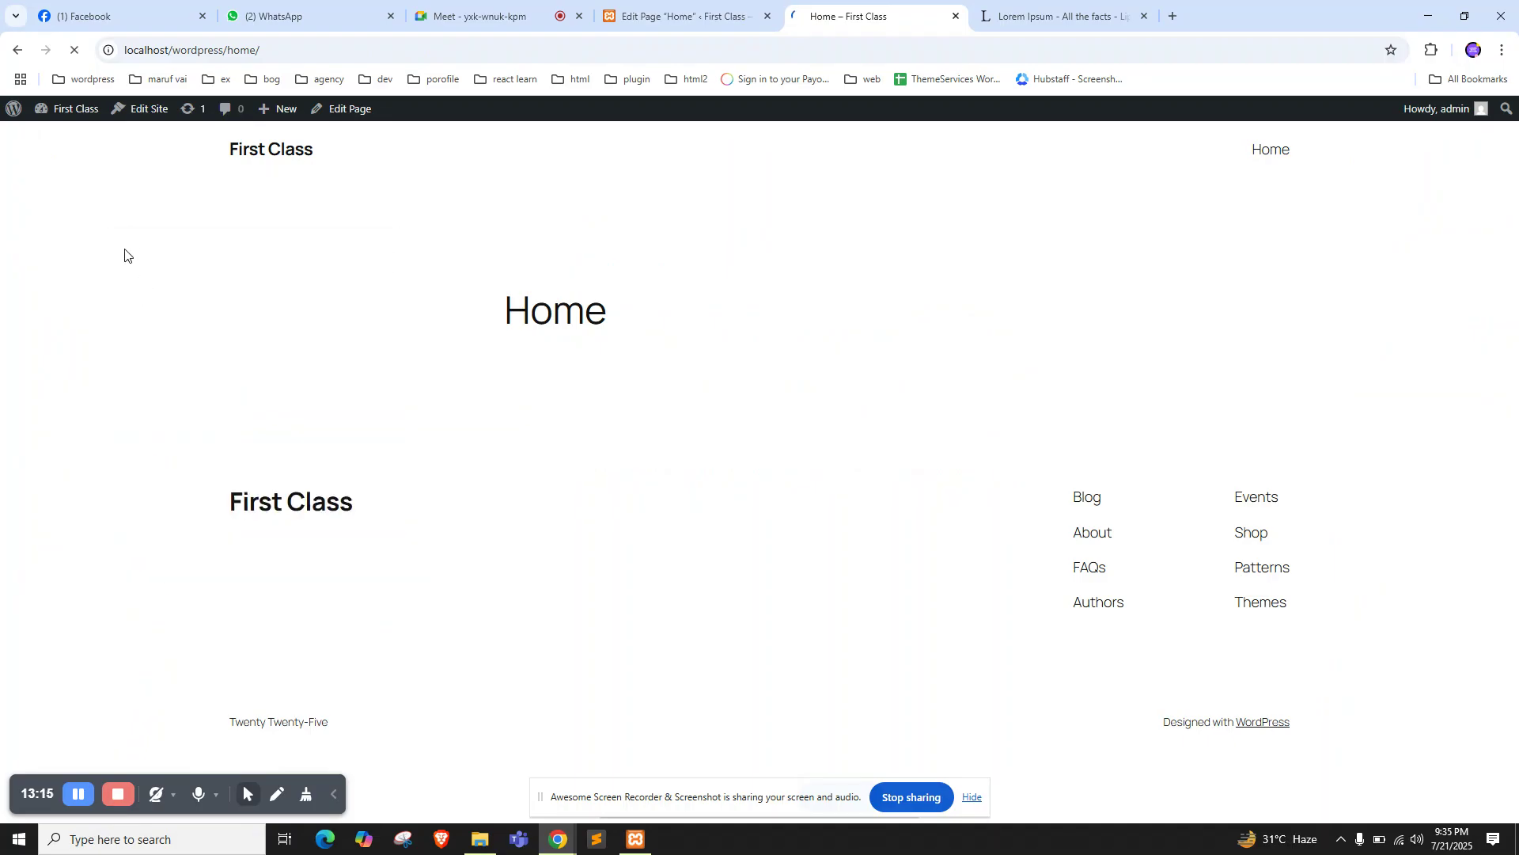
drag(470, 360, 1062, 539)
drag(535, 349, 1104, 558)
click(817, 452)
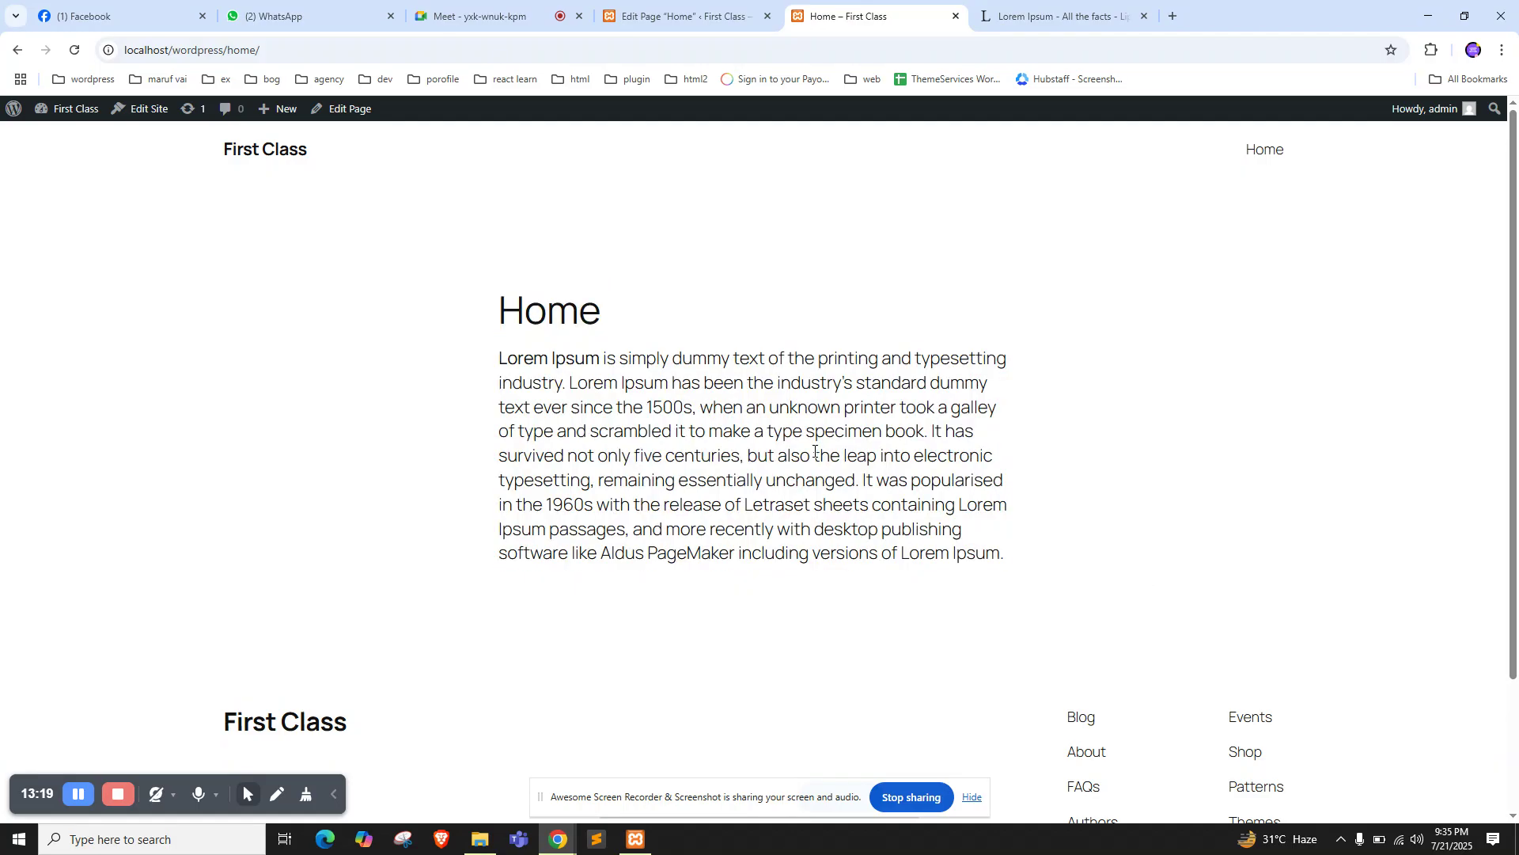
click(671, 14)
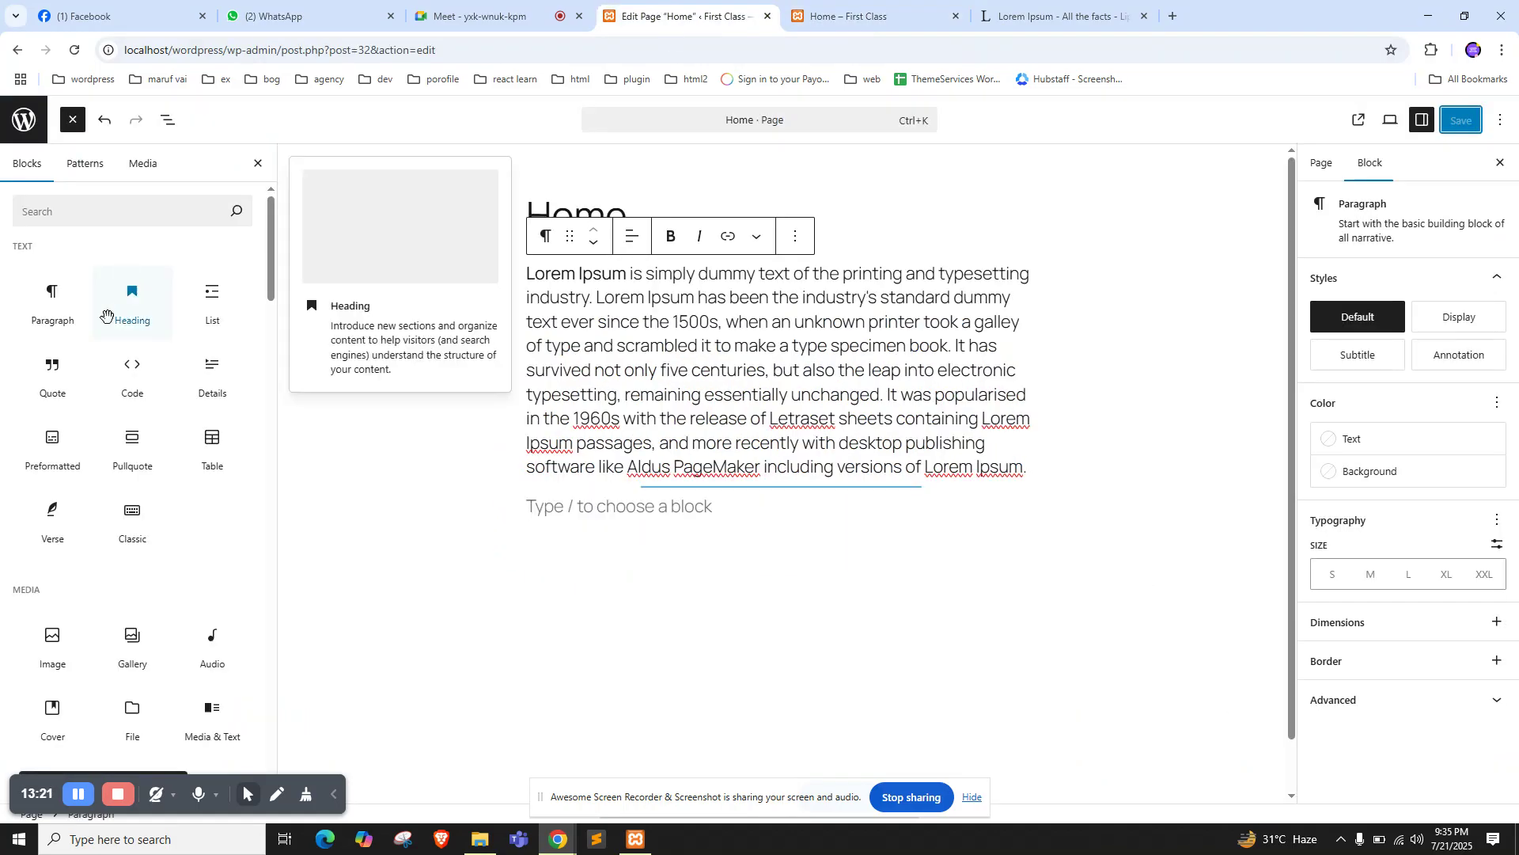
scroll(125, 400, down, 1)
click(796, 19)
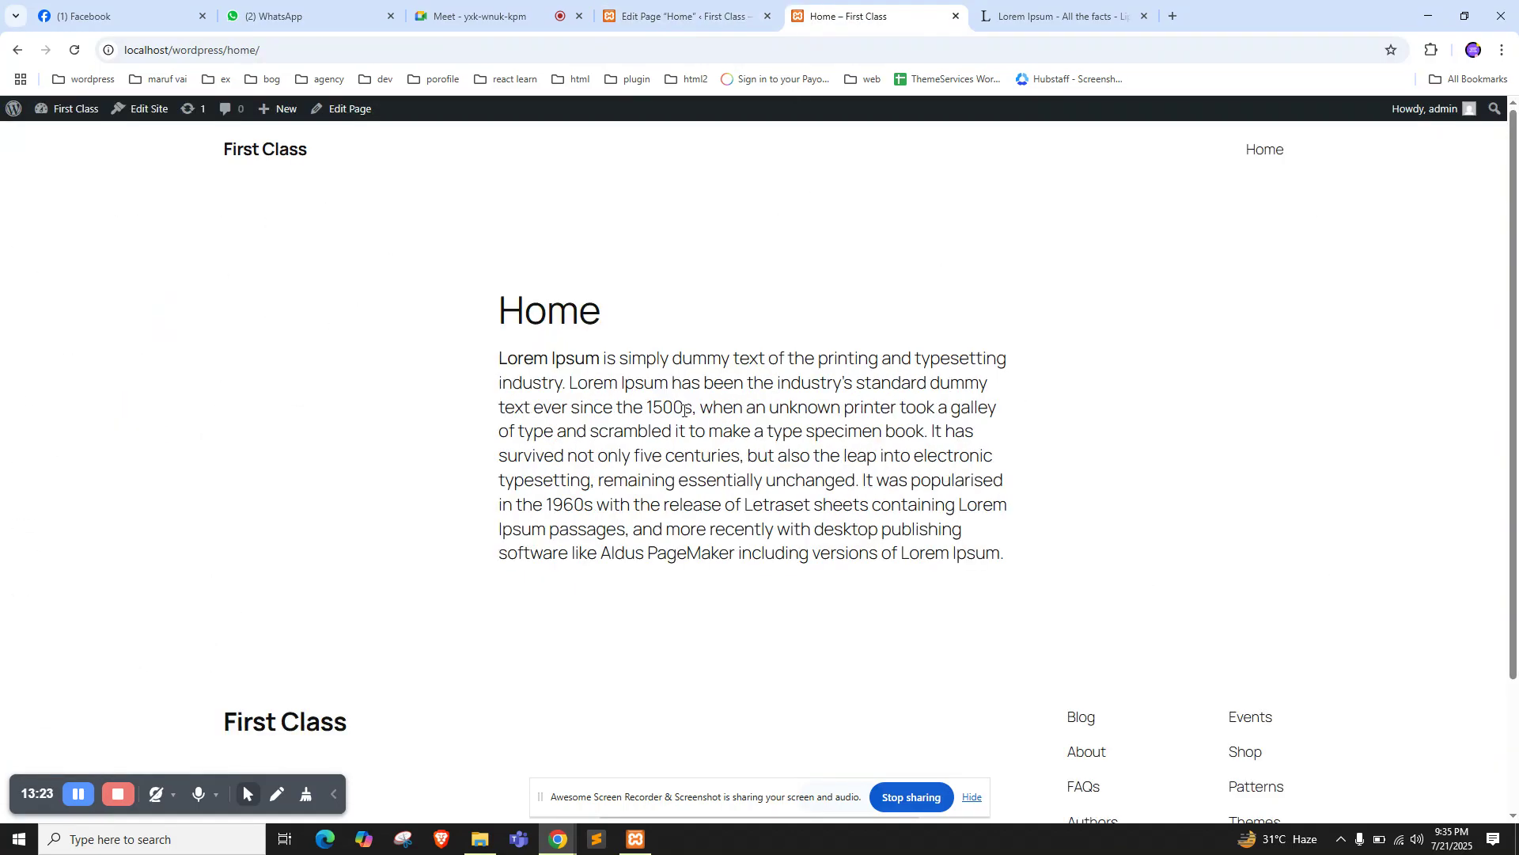
Shorten the editor's lorem ipsum paragraph so it ends after "the industry's standard dummy" and save the page
click(671, 15)
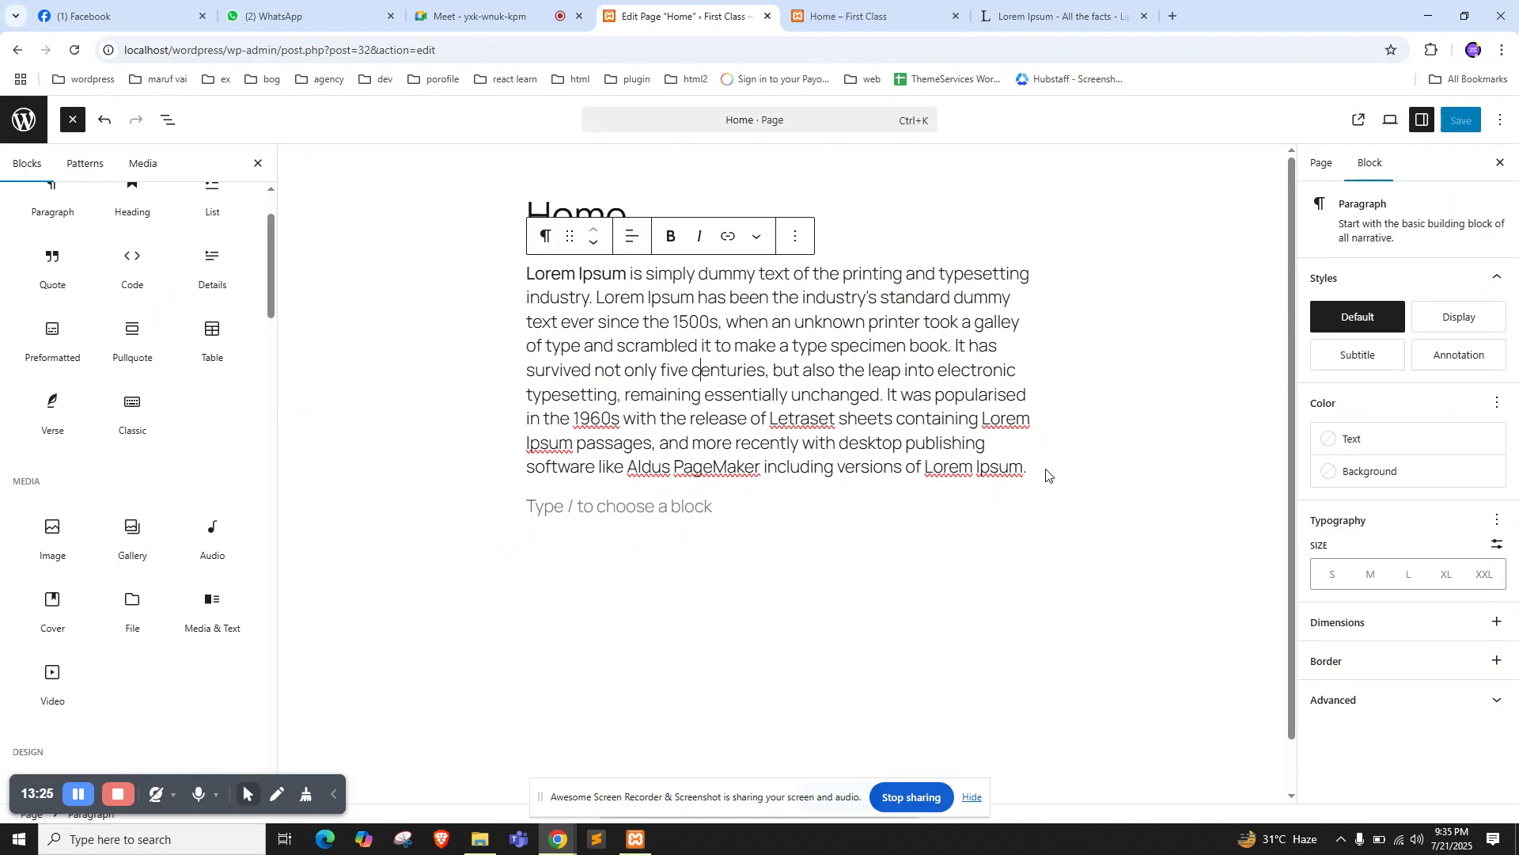
drag(1026, 467, 505, 330)
key(BackSpace)
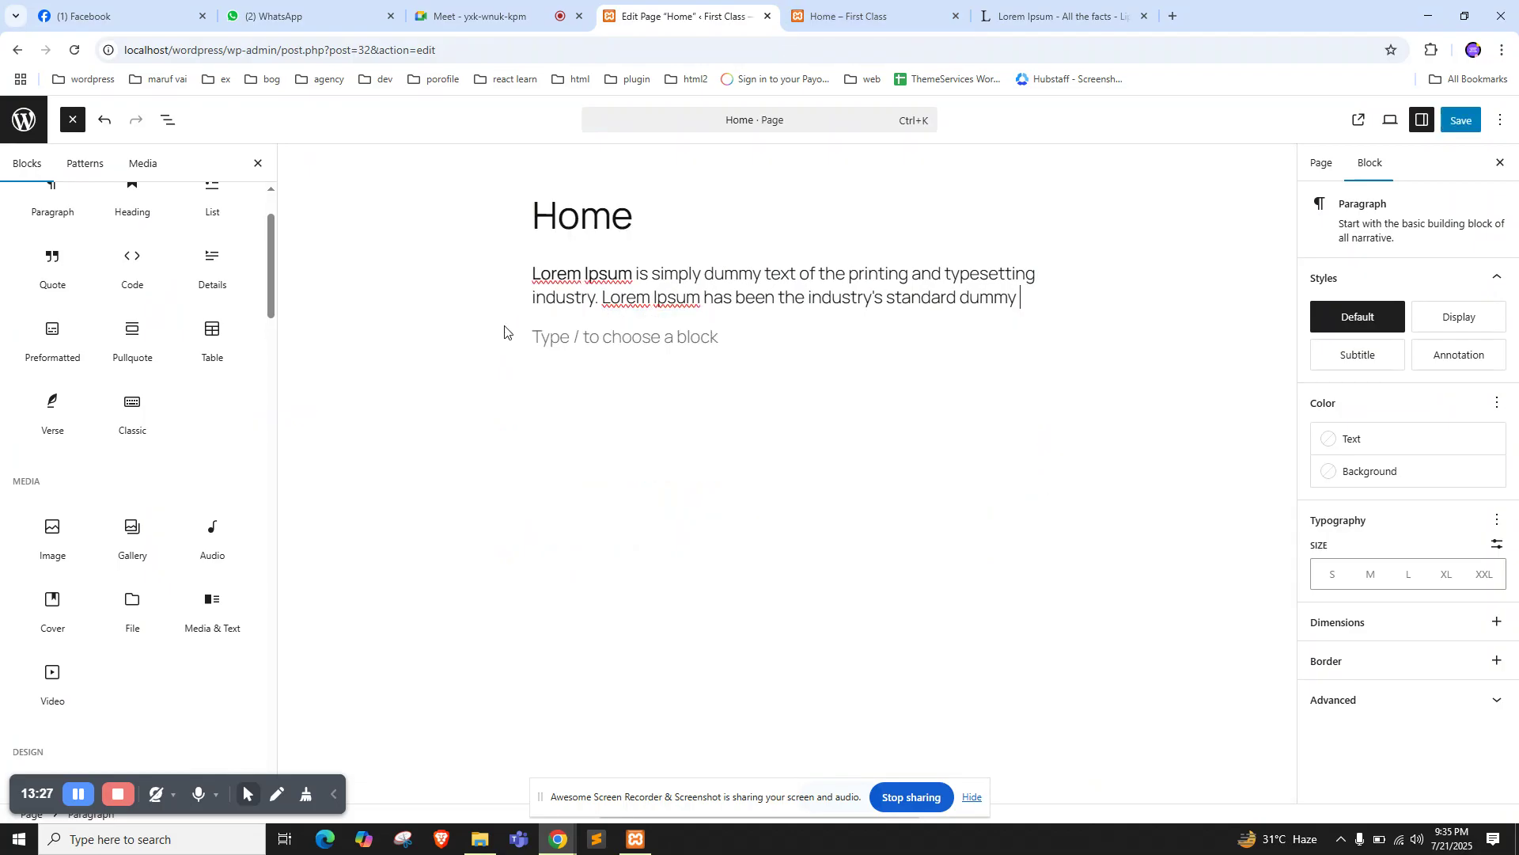
key(ctrl+s)
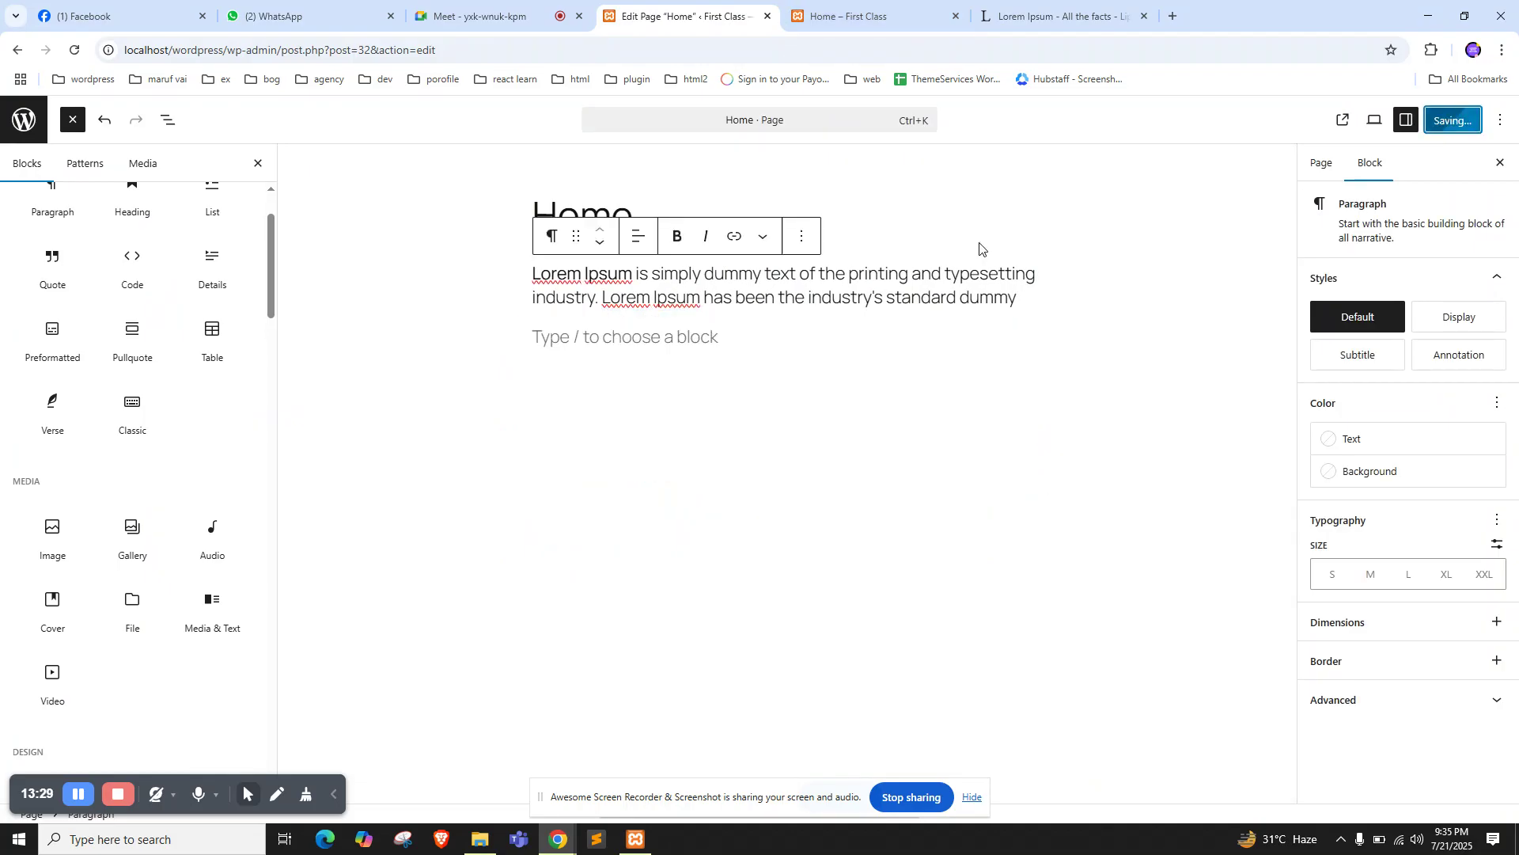
scroll(79, 277, up, 2)
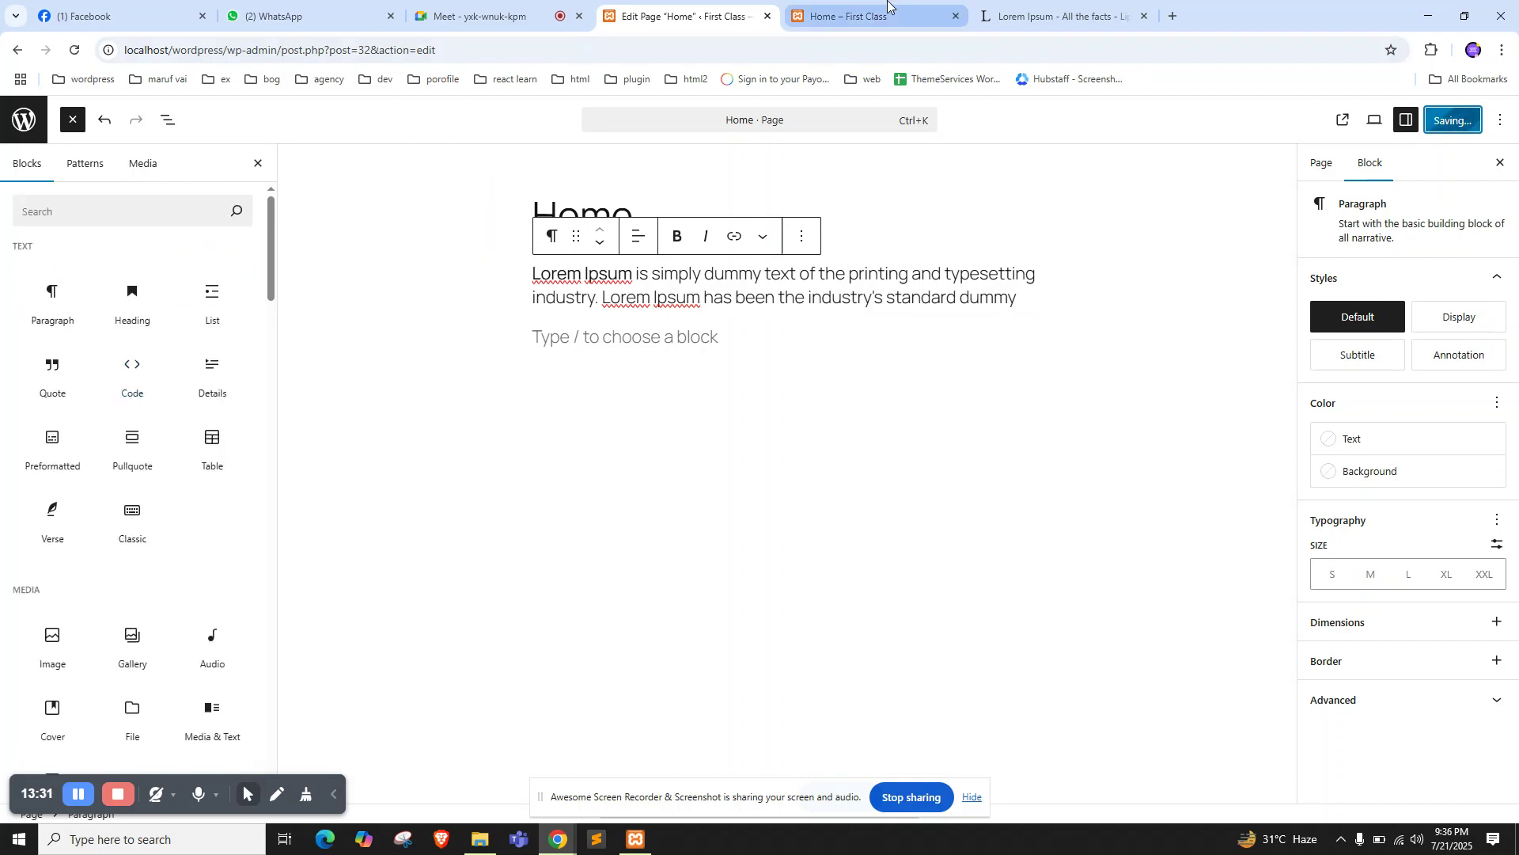
Reload the live Home page to check the shortened paragraph and return to the page editor
click(871, 15)
click(108, 308)
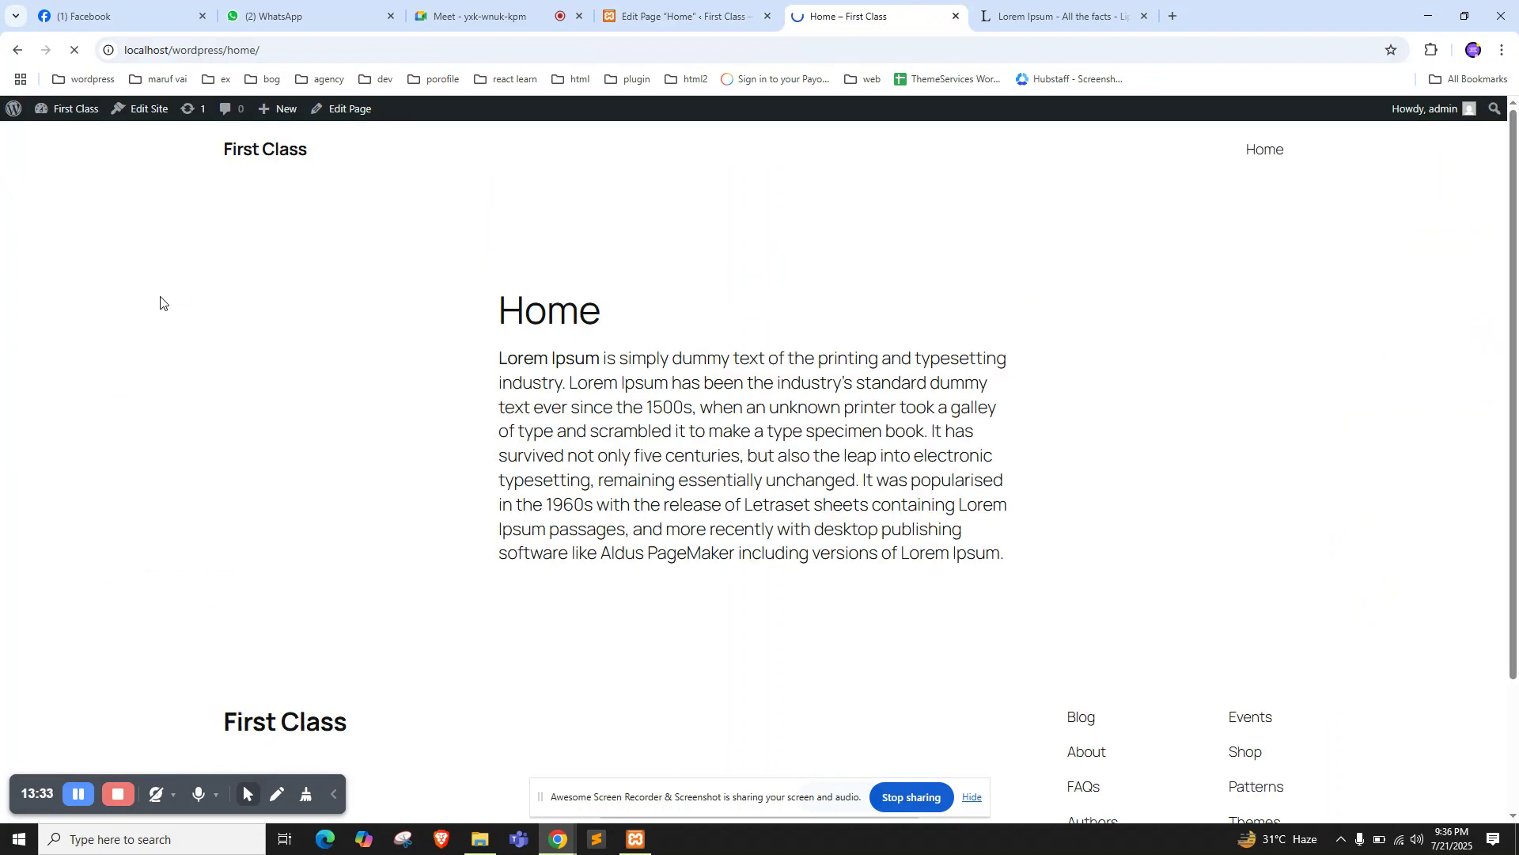
click(702, 5)
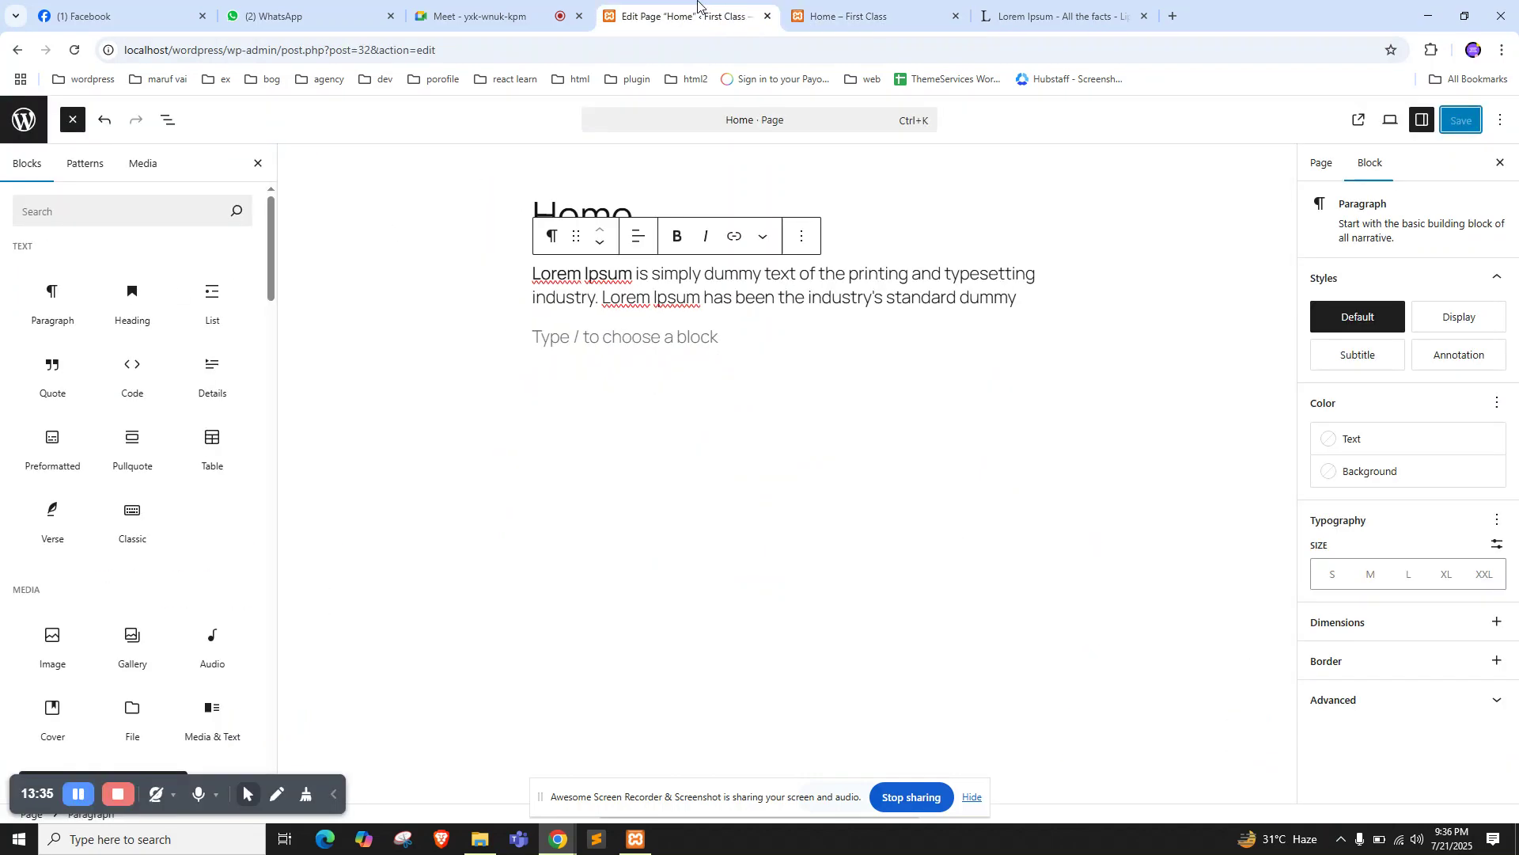
Compare the Home page's lorem ipsum paragraph with the empty paragraph below it by selecting each block in turn
click(839, 14)
click(680, 14)
click(757, 333)
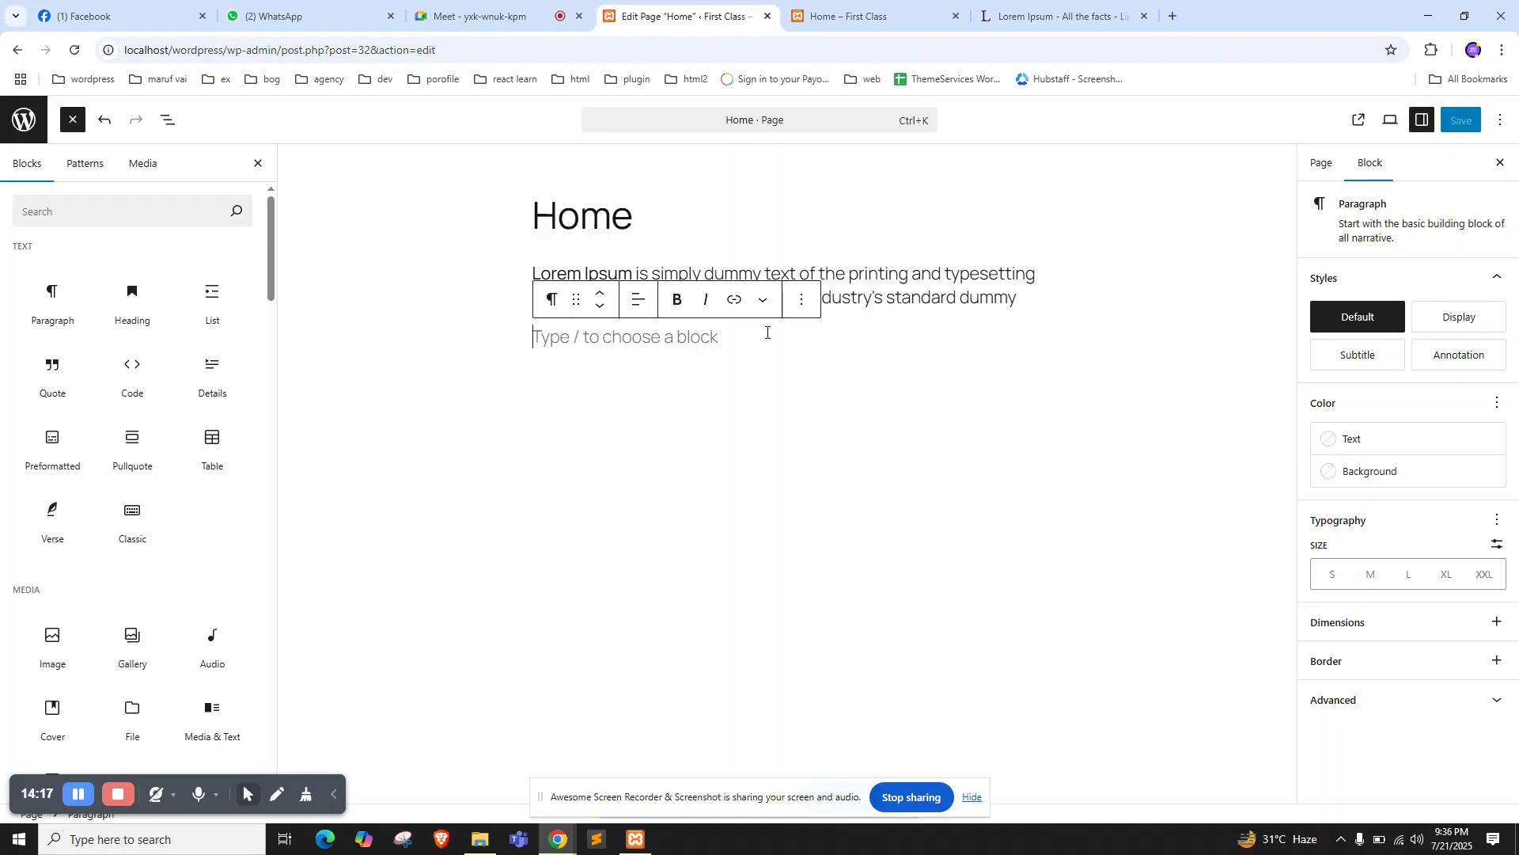
click(899, 287)
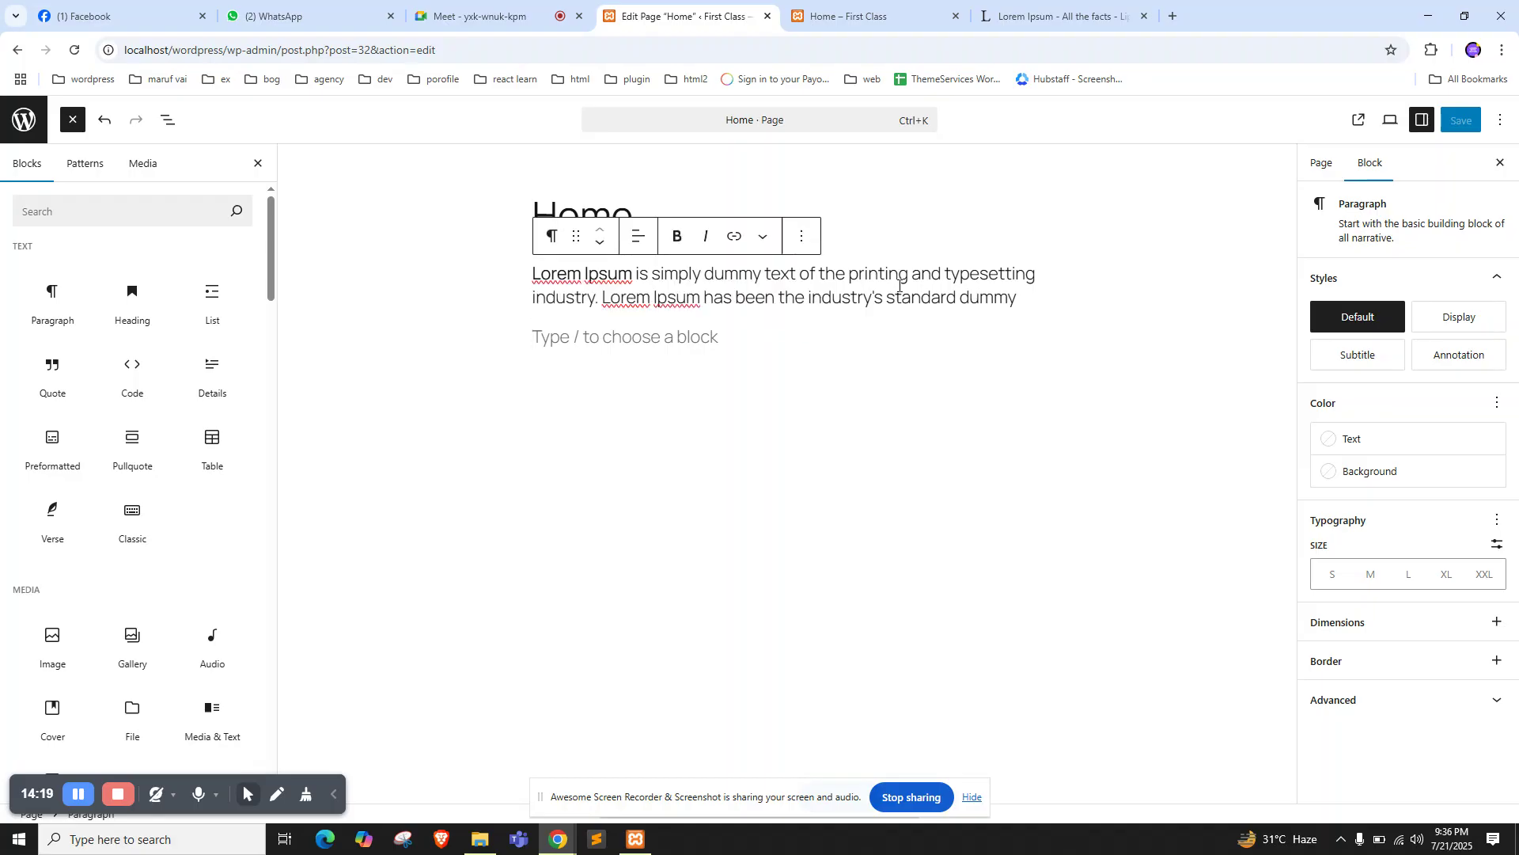
click(671, 332)
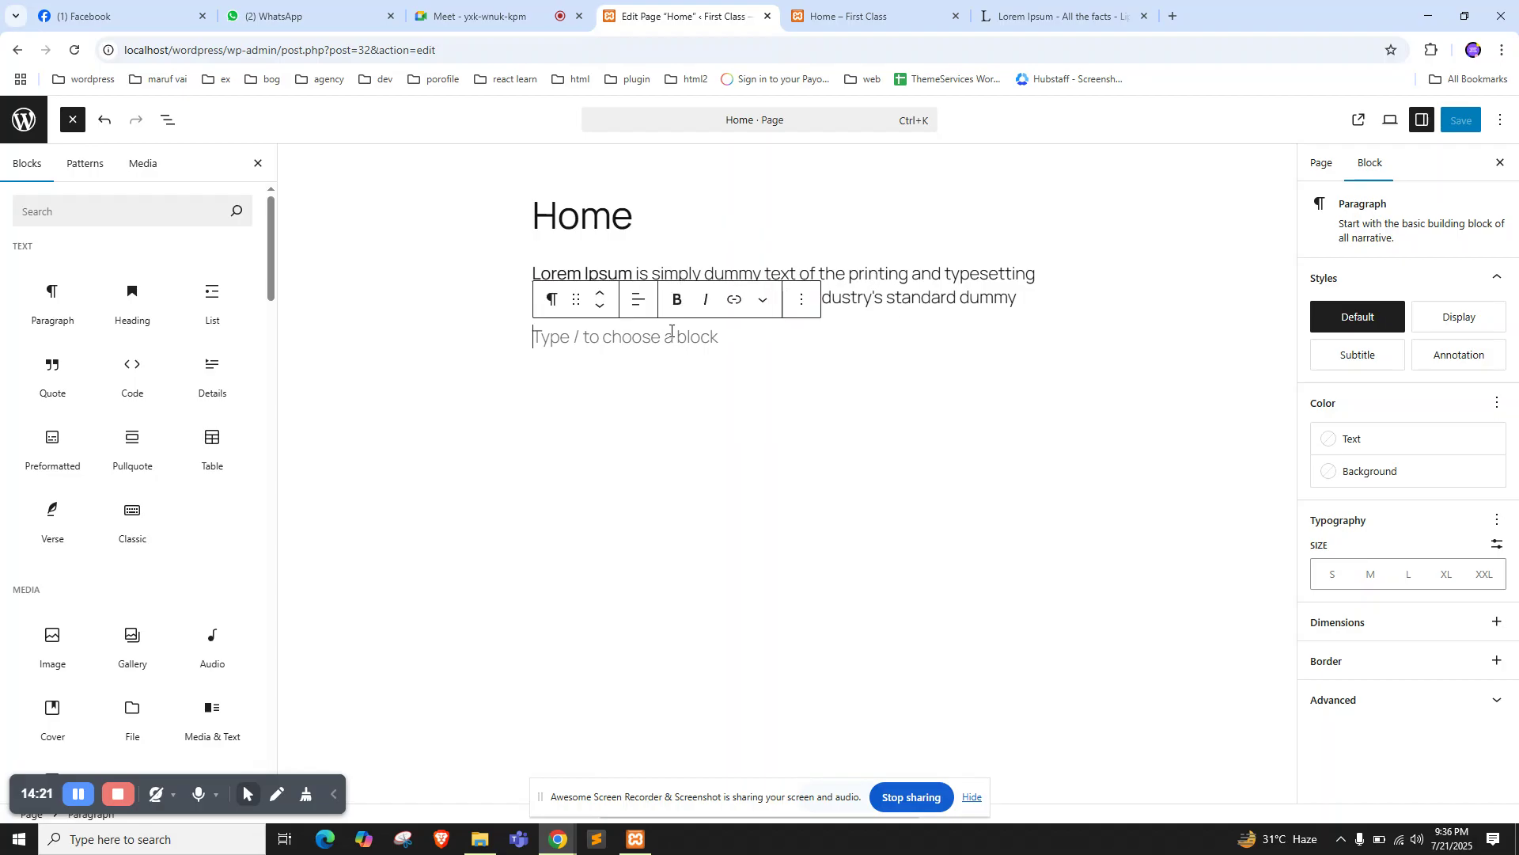
click(899, 281)
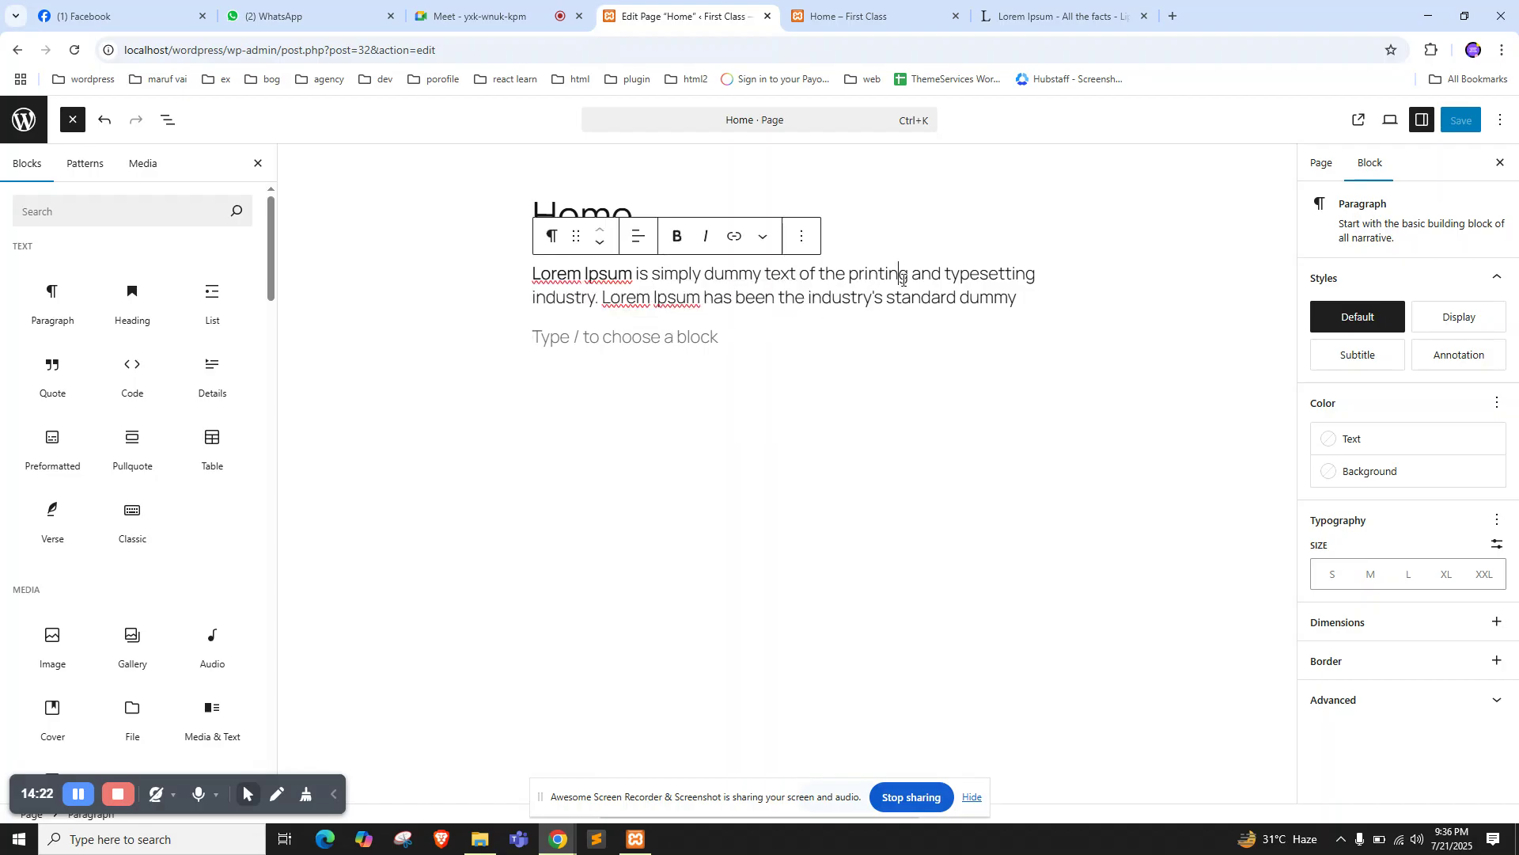
click(663, 331)
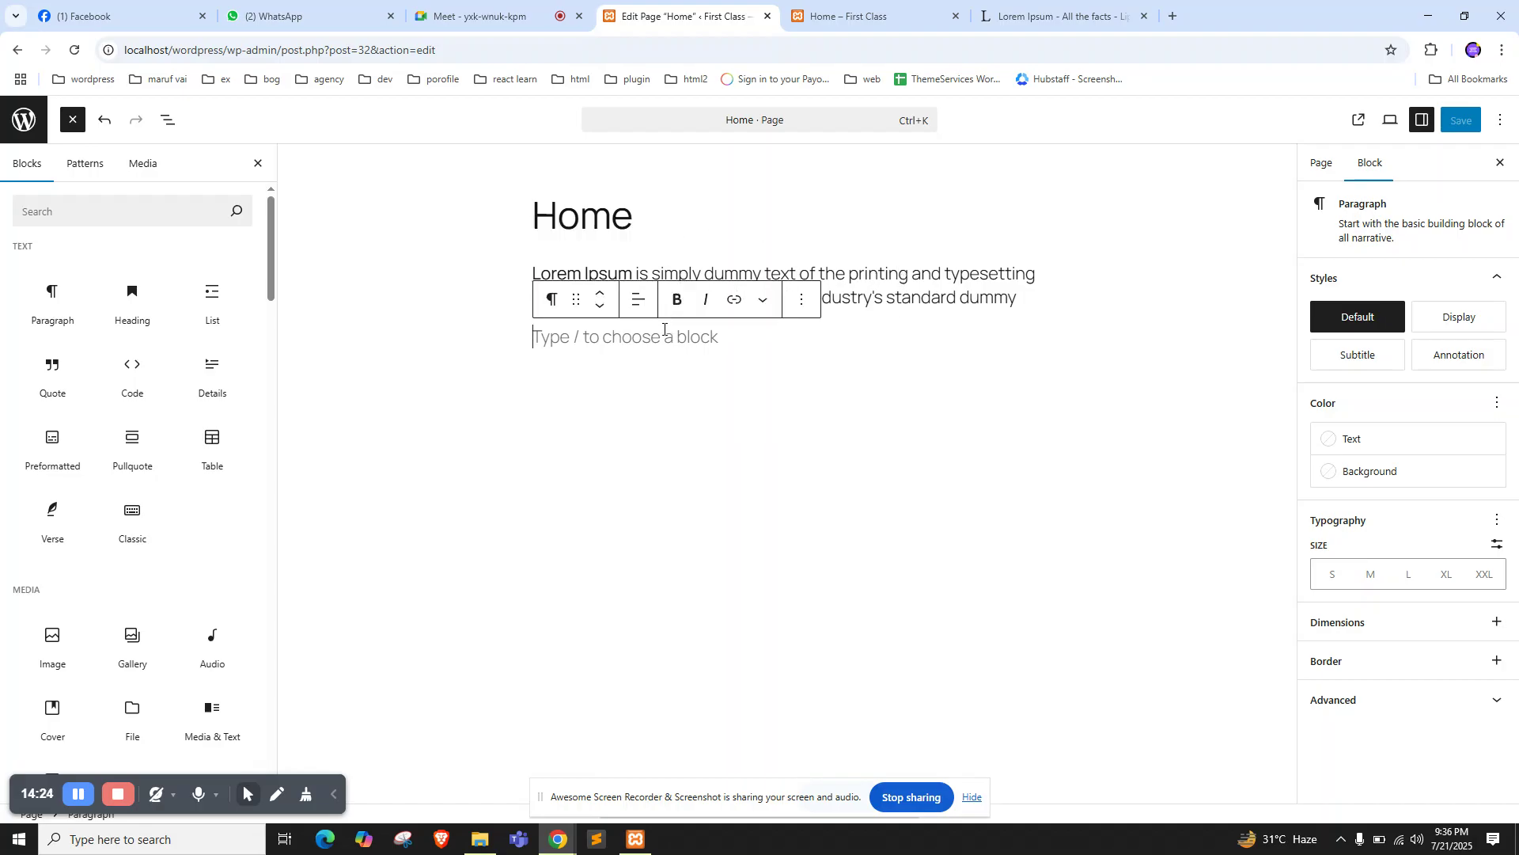
click(852, 279)
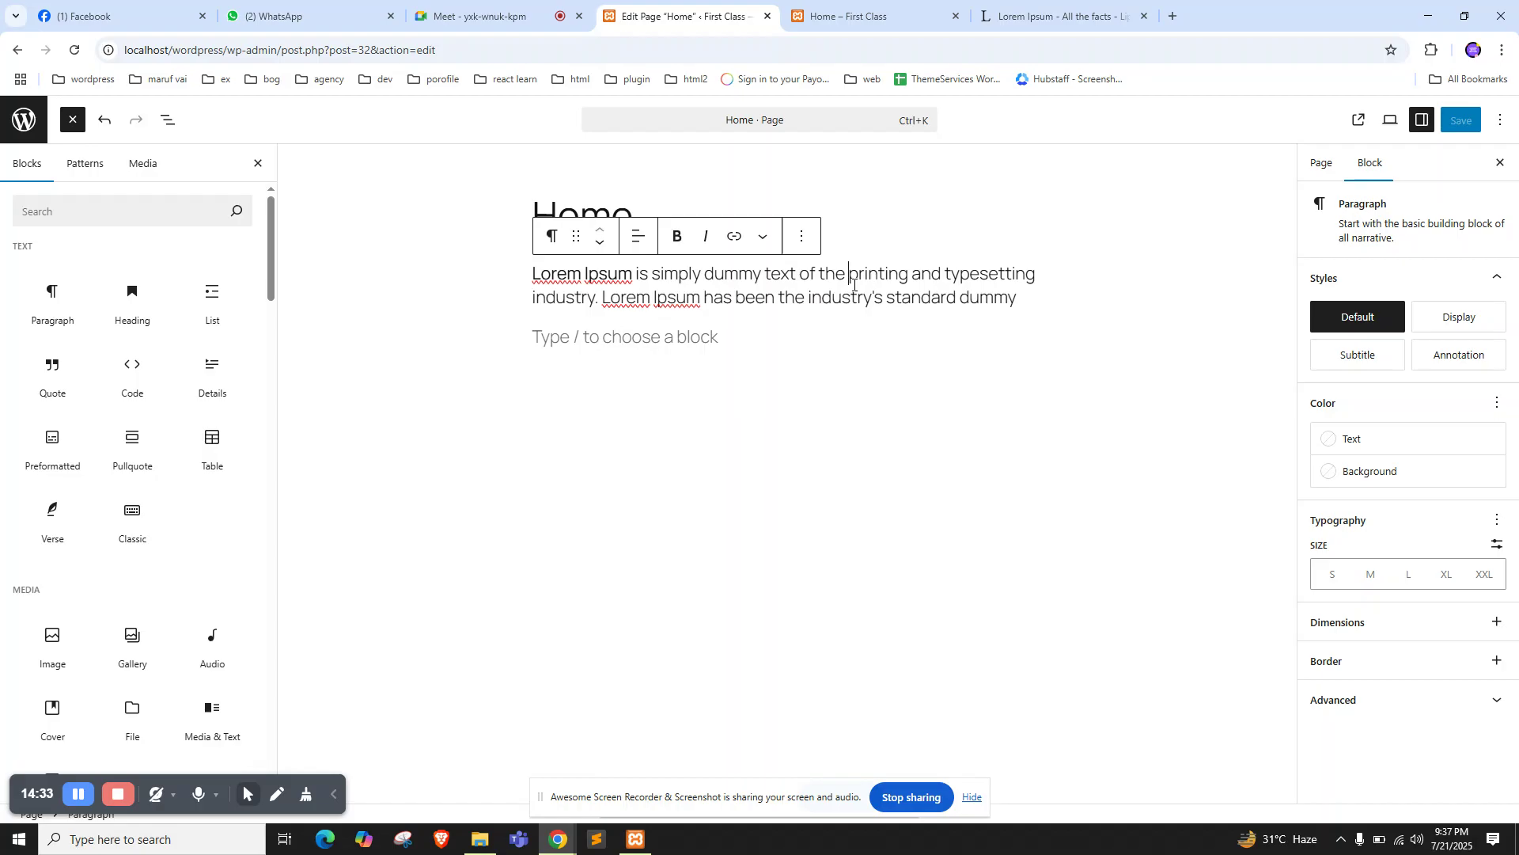
click(685, 332)
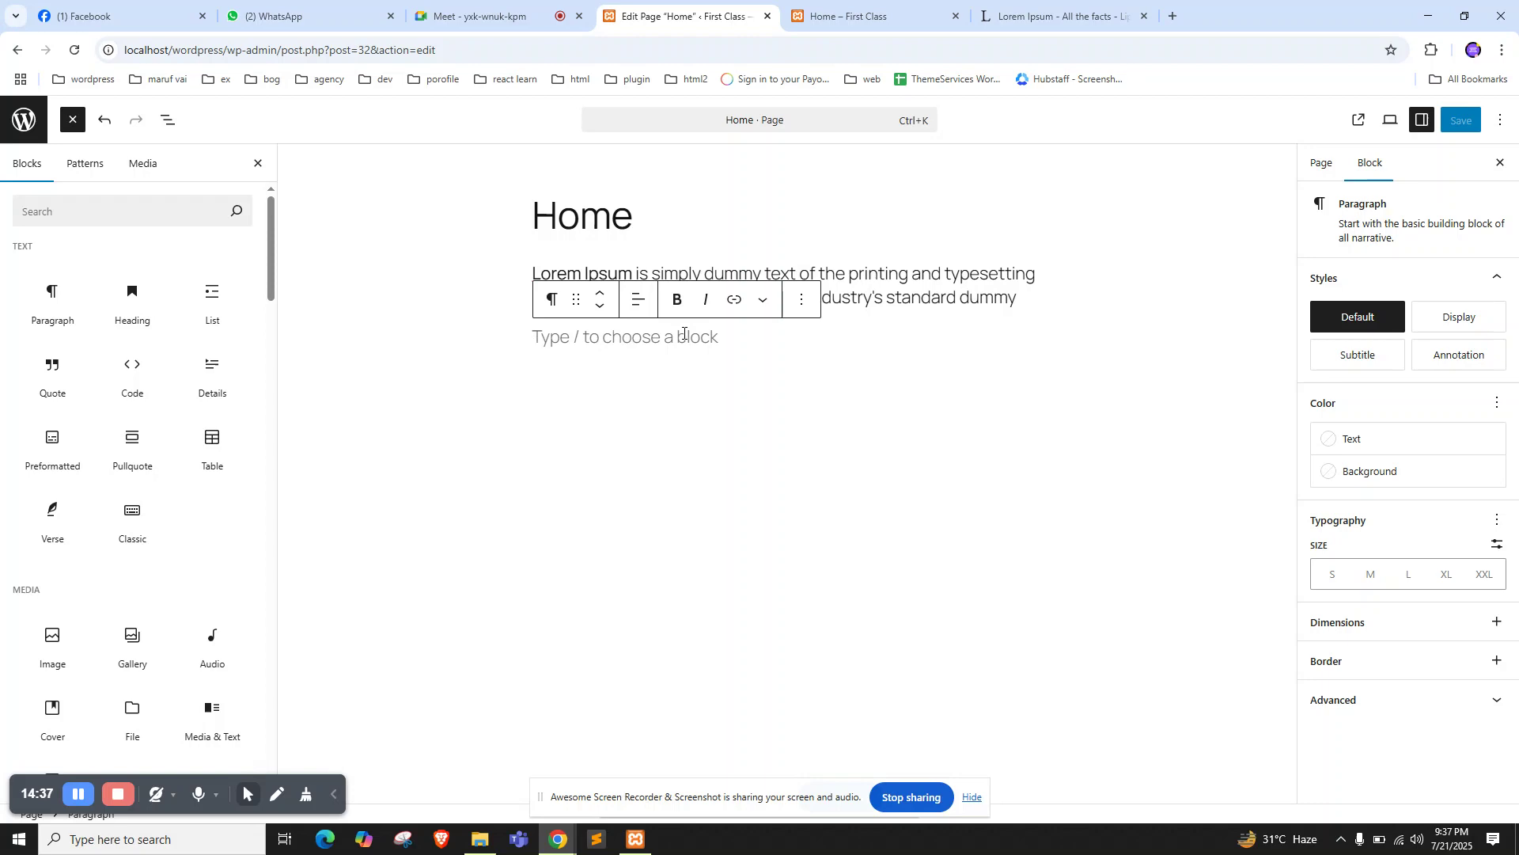
click(922, 297)
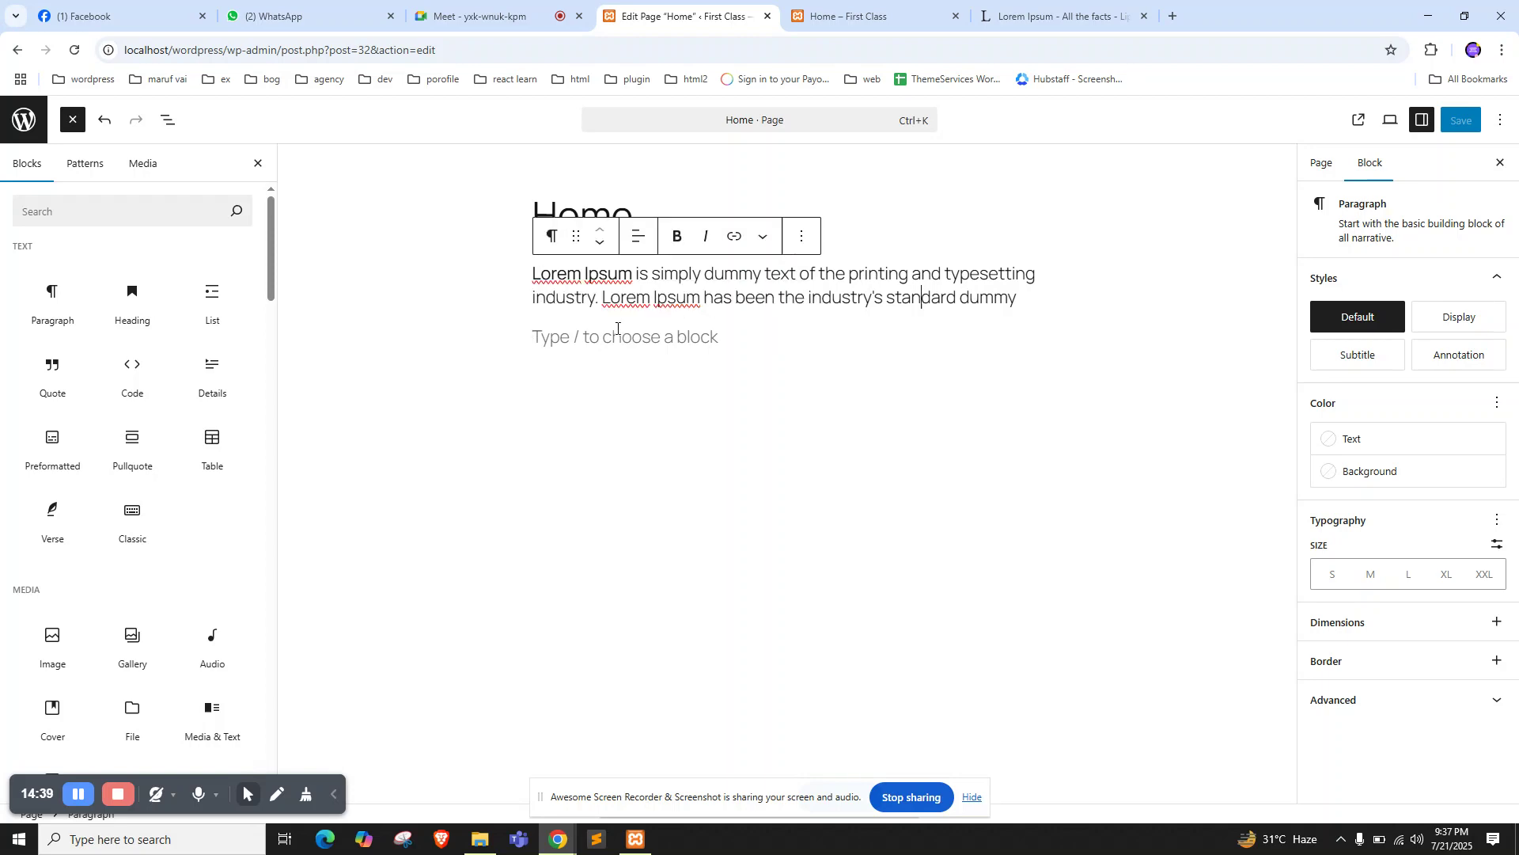
triple_click(751, 281)
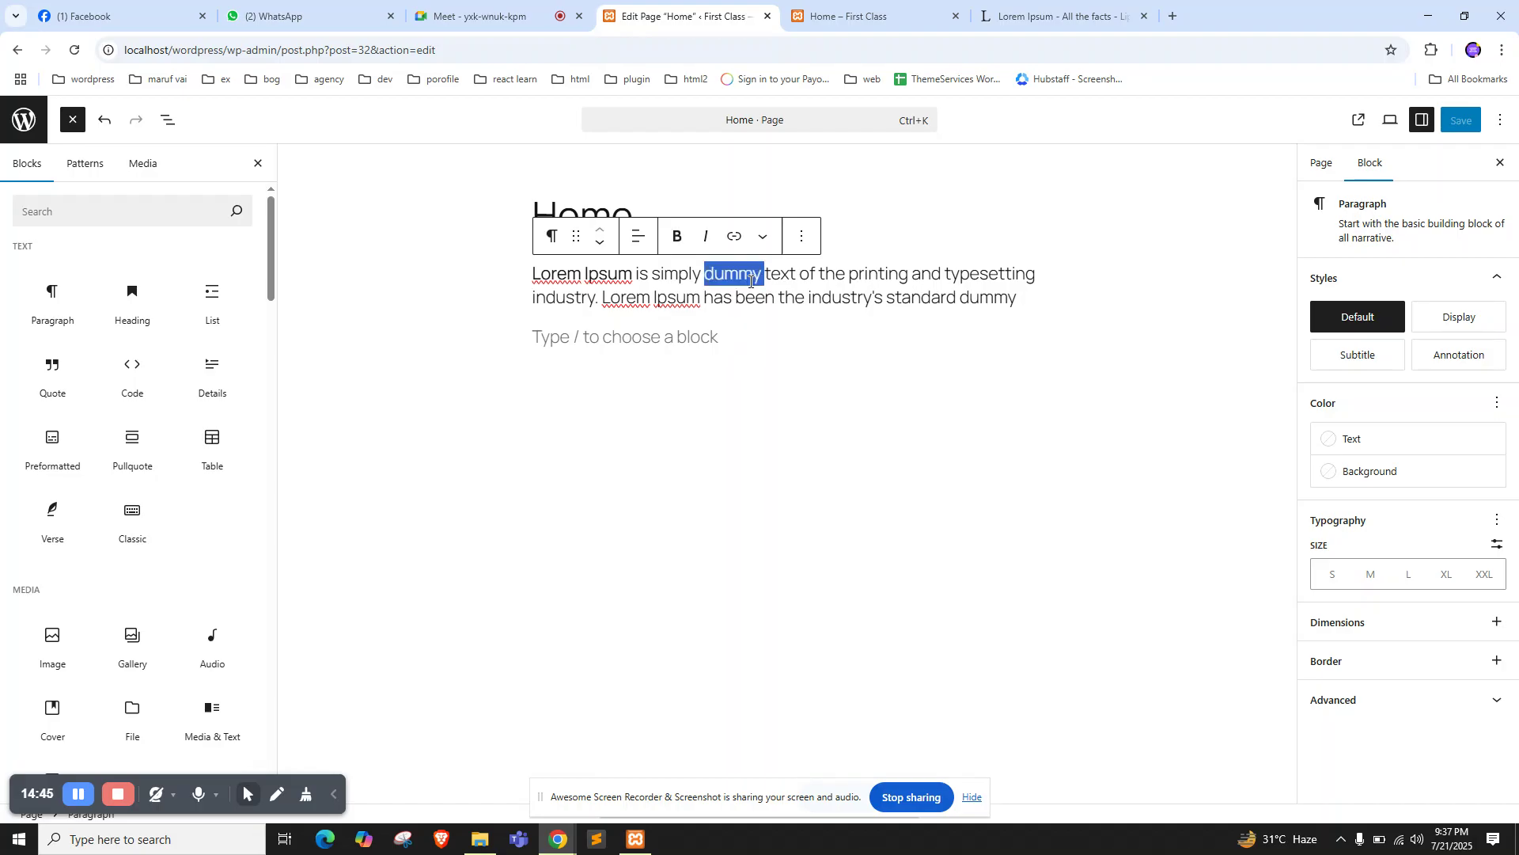
click(770, 284)
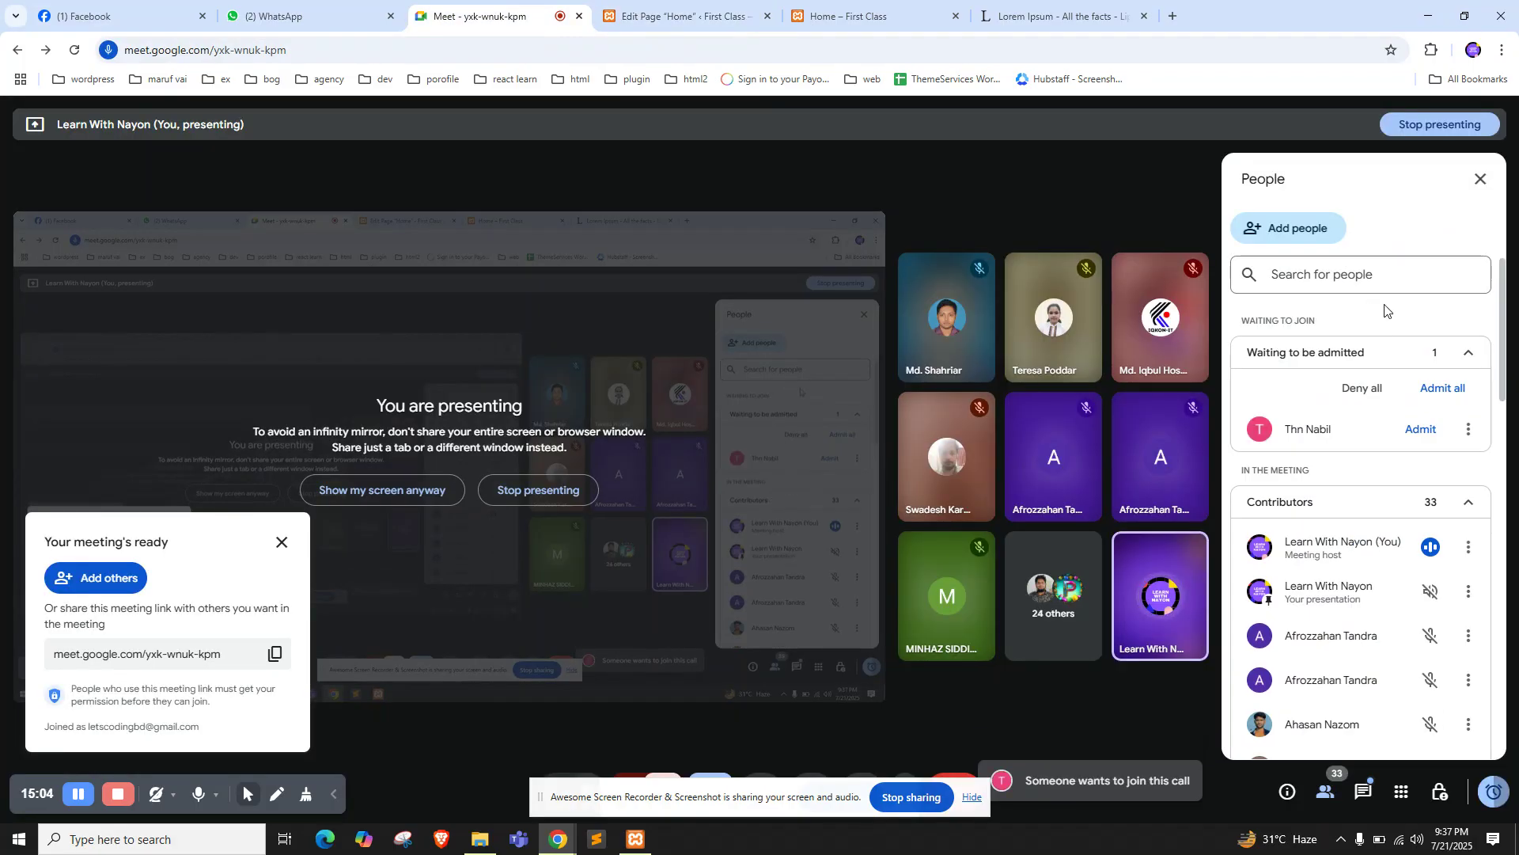
Admit the waiting participant to the Google Meet call and return to the Home page editor
click(1418, 430)
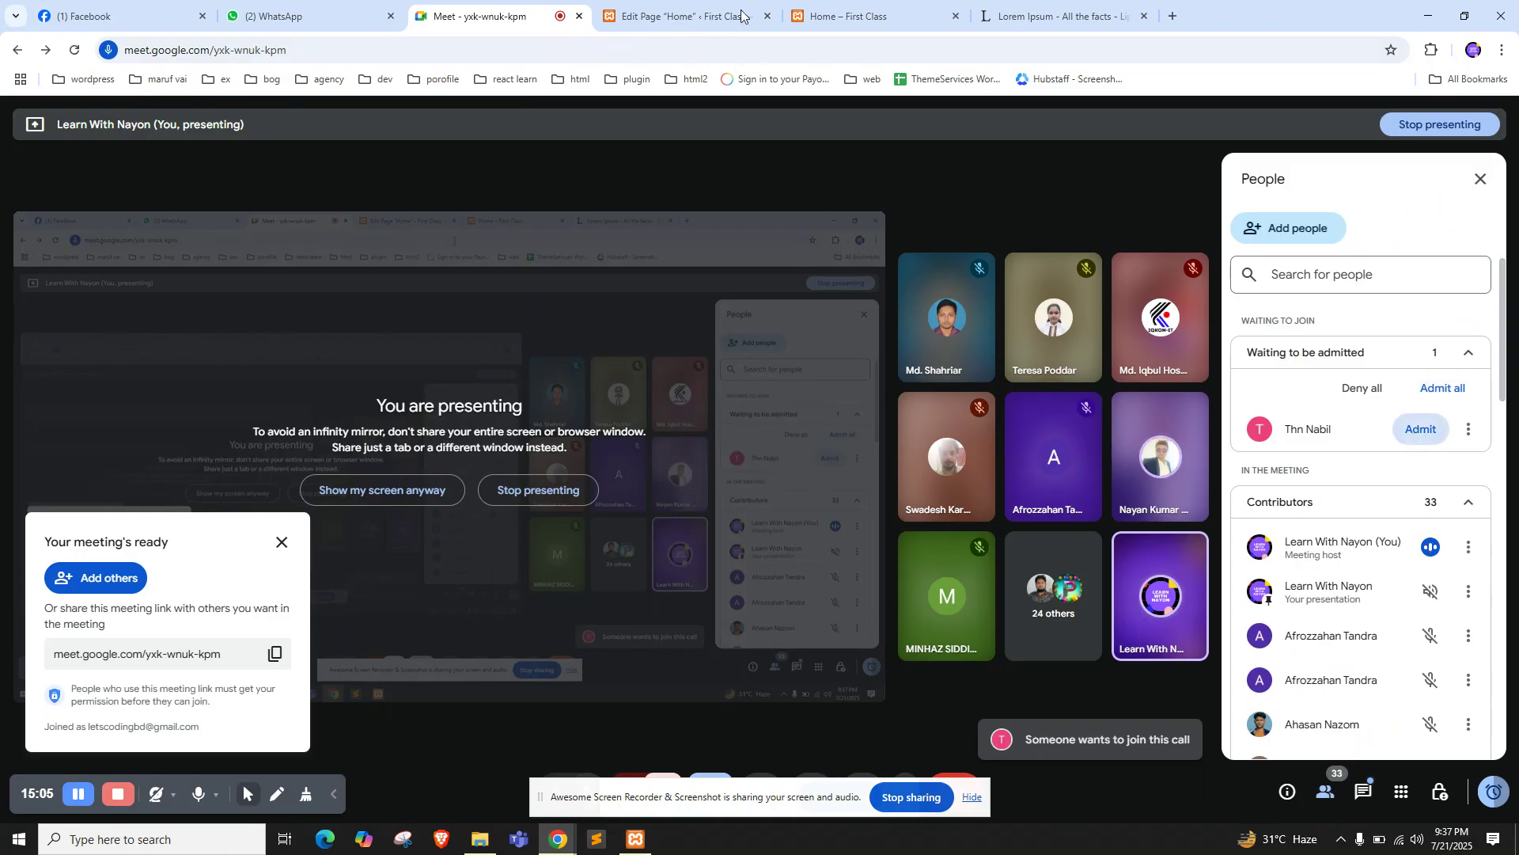
click(687, 4)
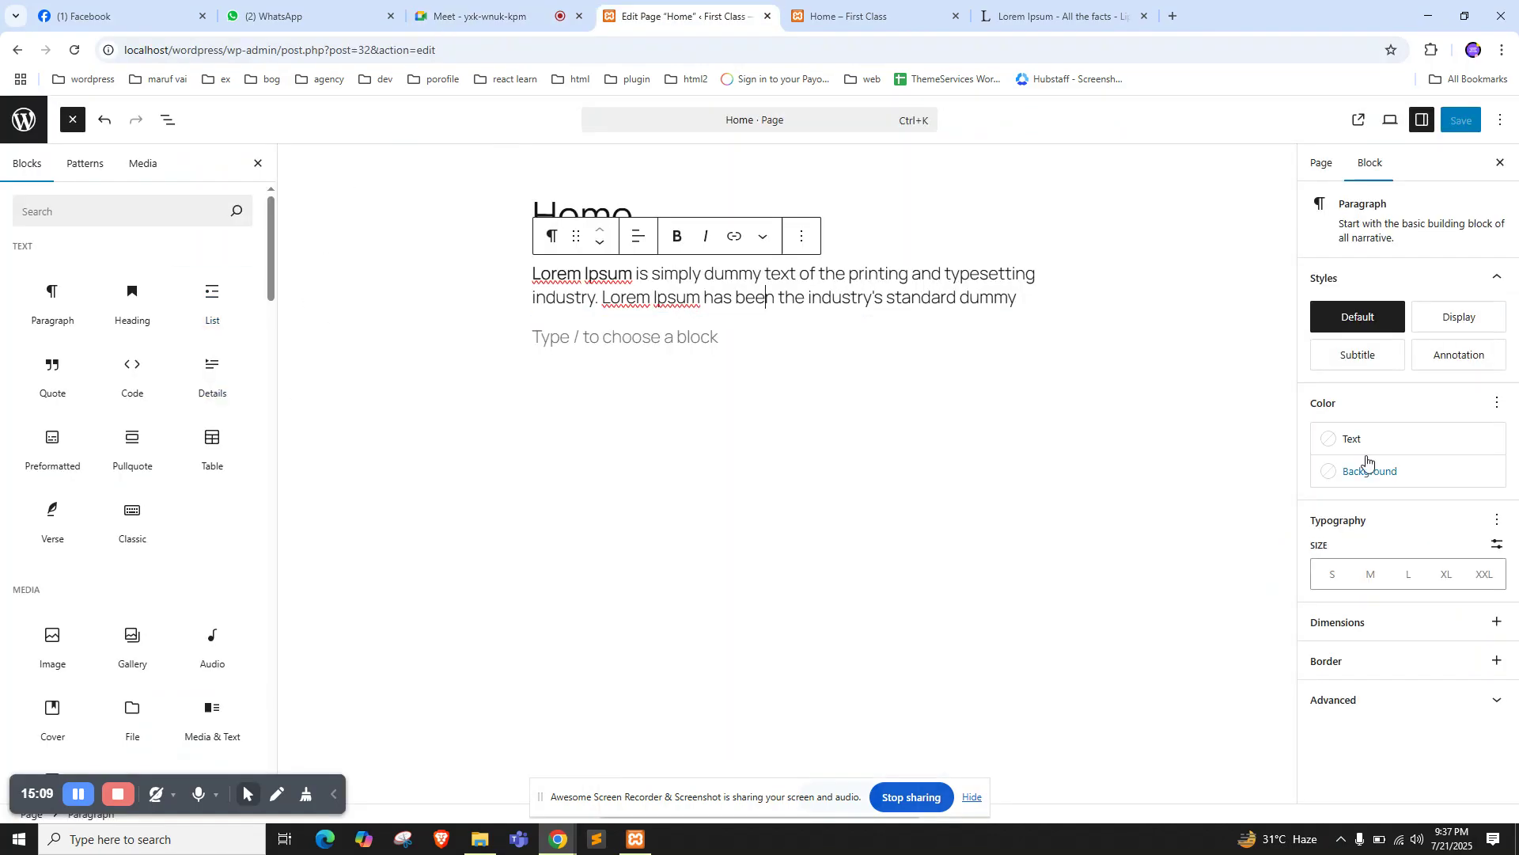
Review the page settings and the paragraph's block settings, and browse the available blocks in the block library
click(1321, 166)
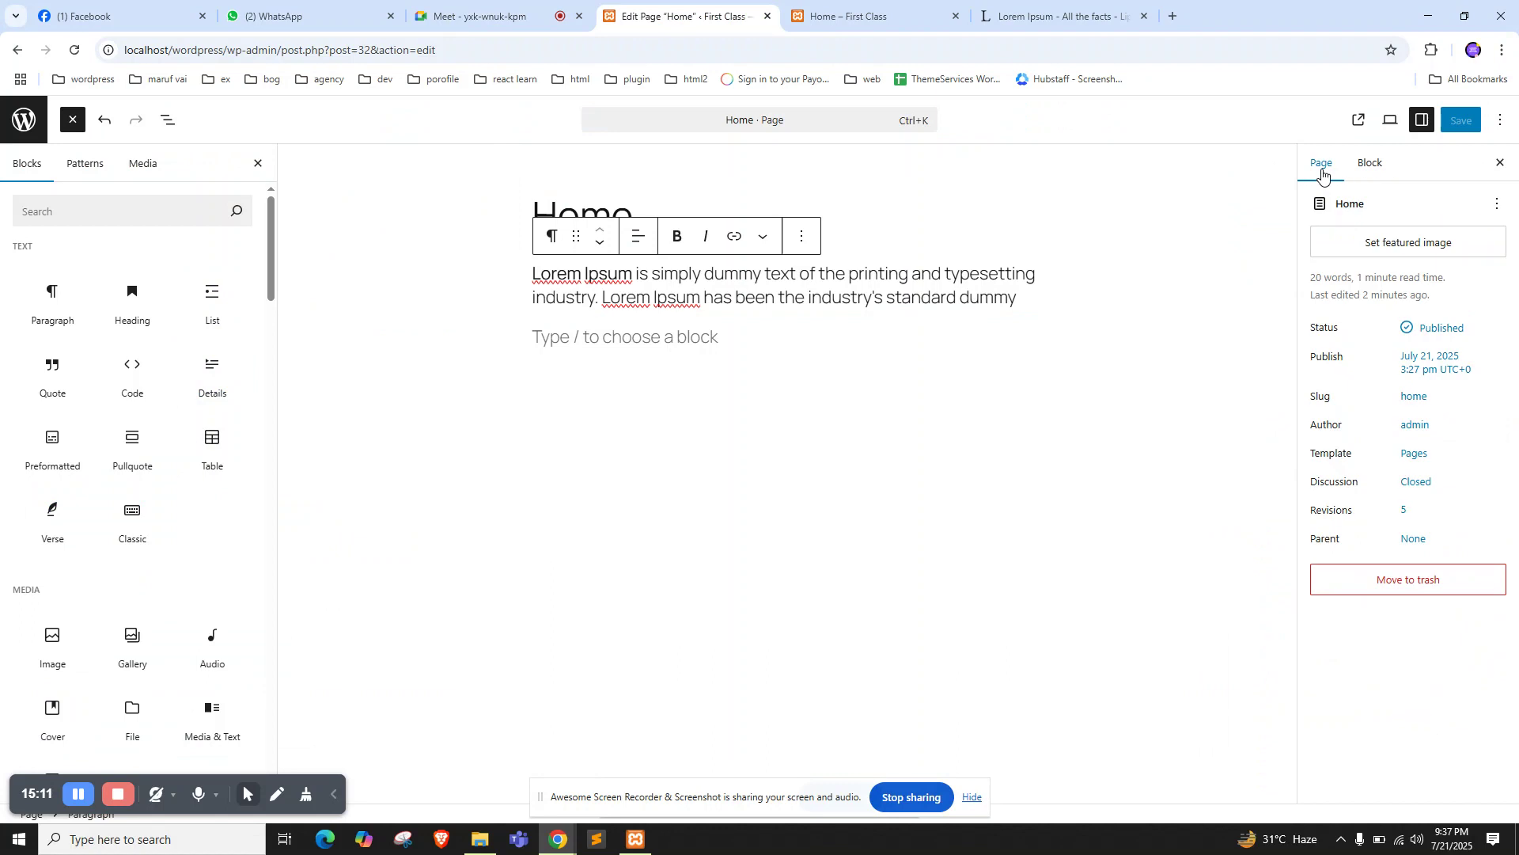
click(1368, 172)
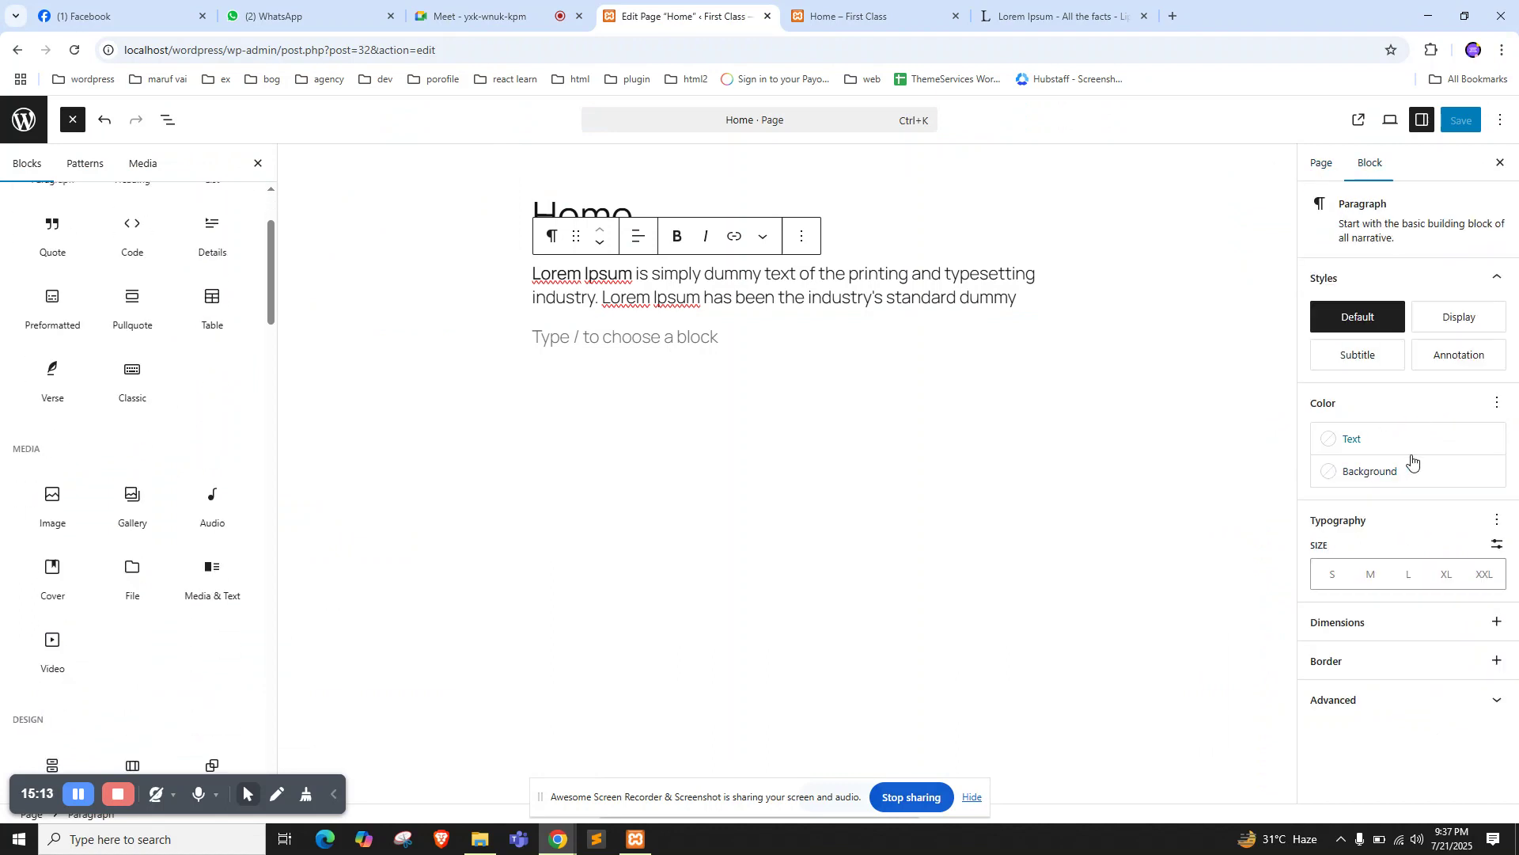
scroll(108, 444, down, 15)
scroll(107, 448, up, 8)
scroll(108, 444, up, 10)
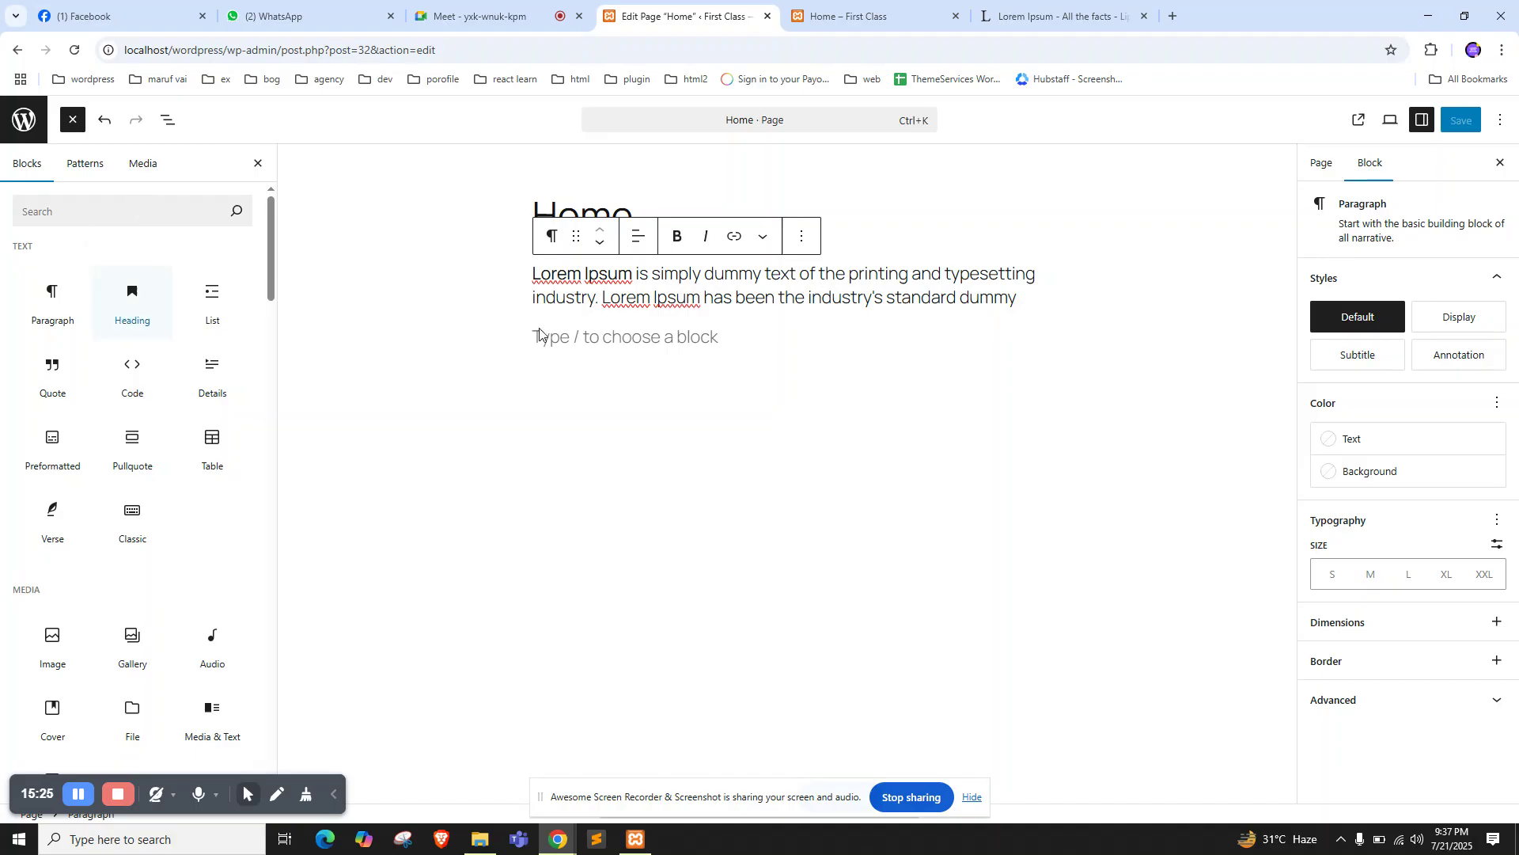
Select the empty paragraph, check the live Home page, and return to the page editor
click(668, 342)
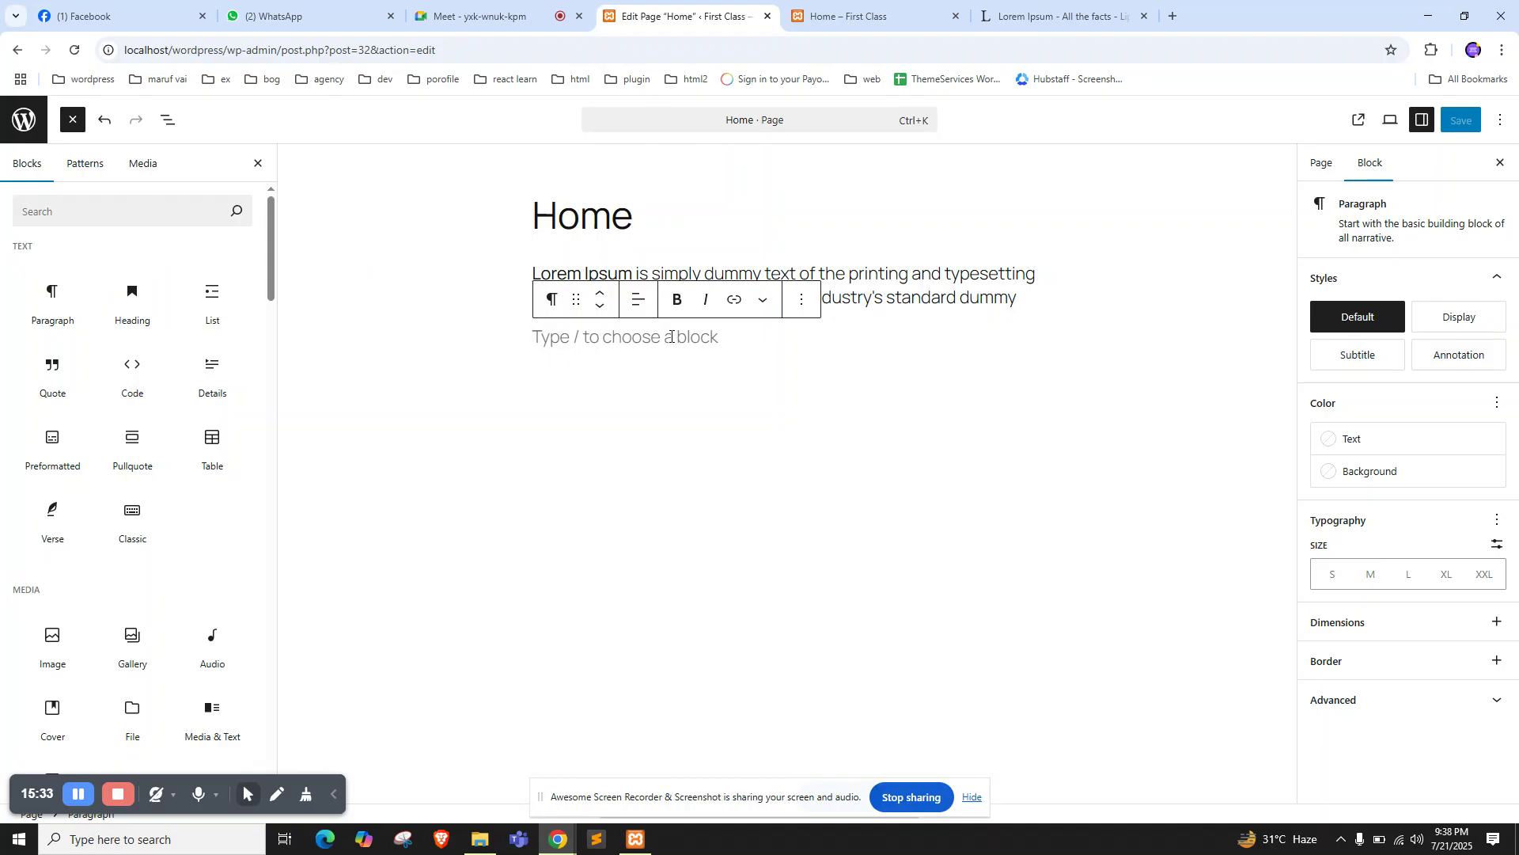
click(815, 12)
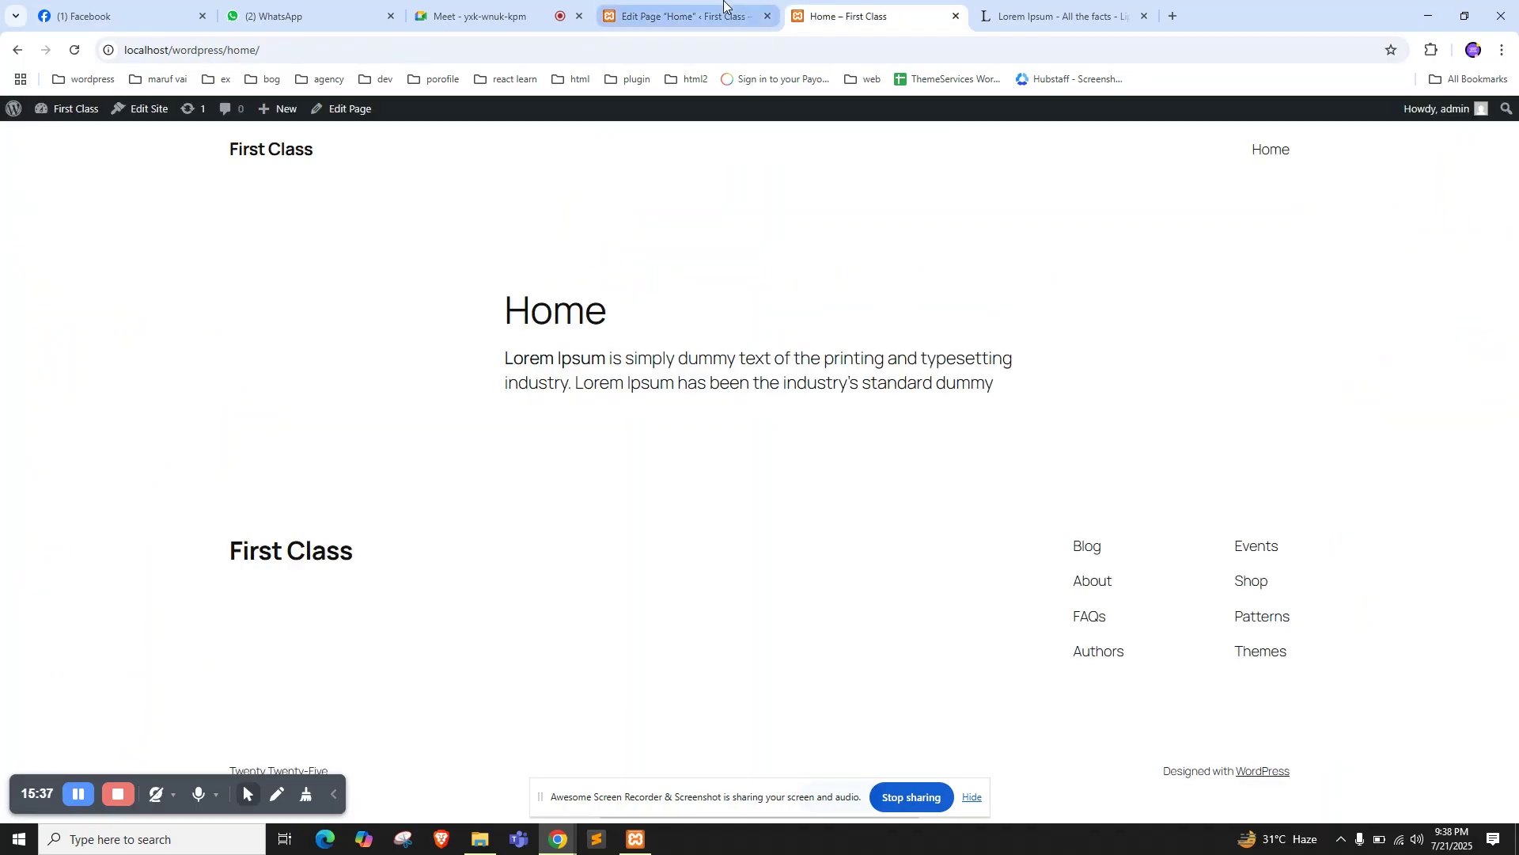
click(677, 15)
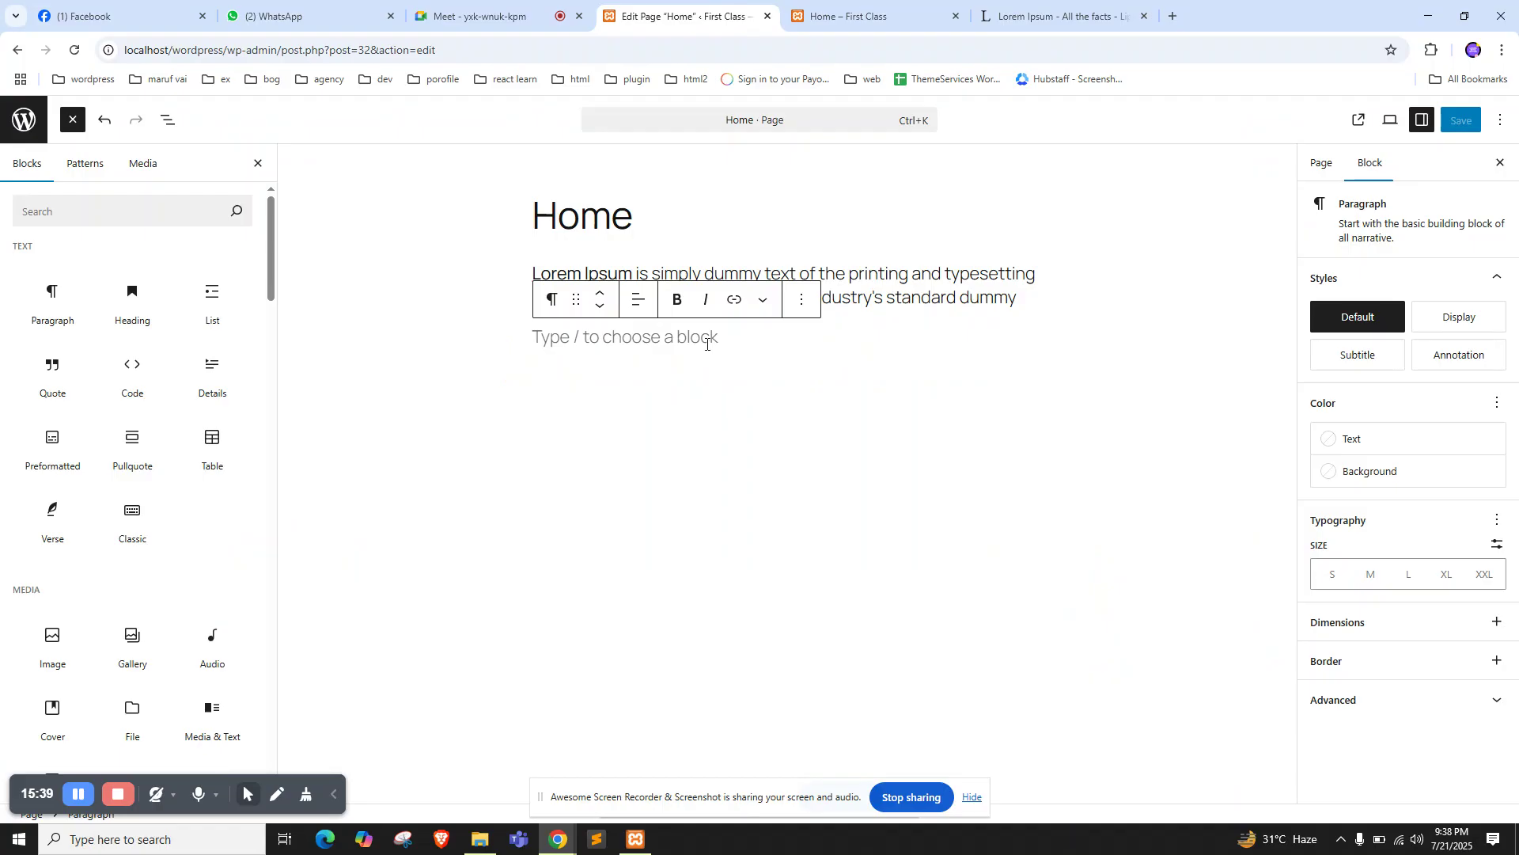
click(127, 299)
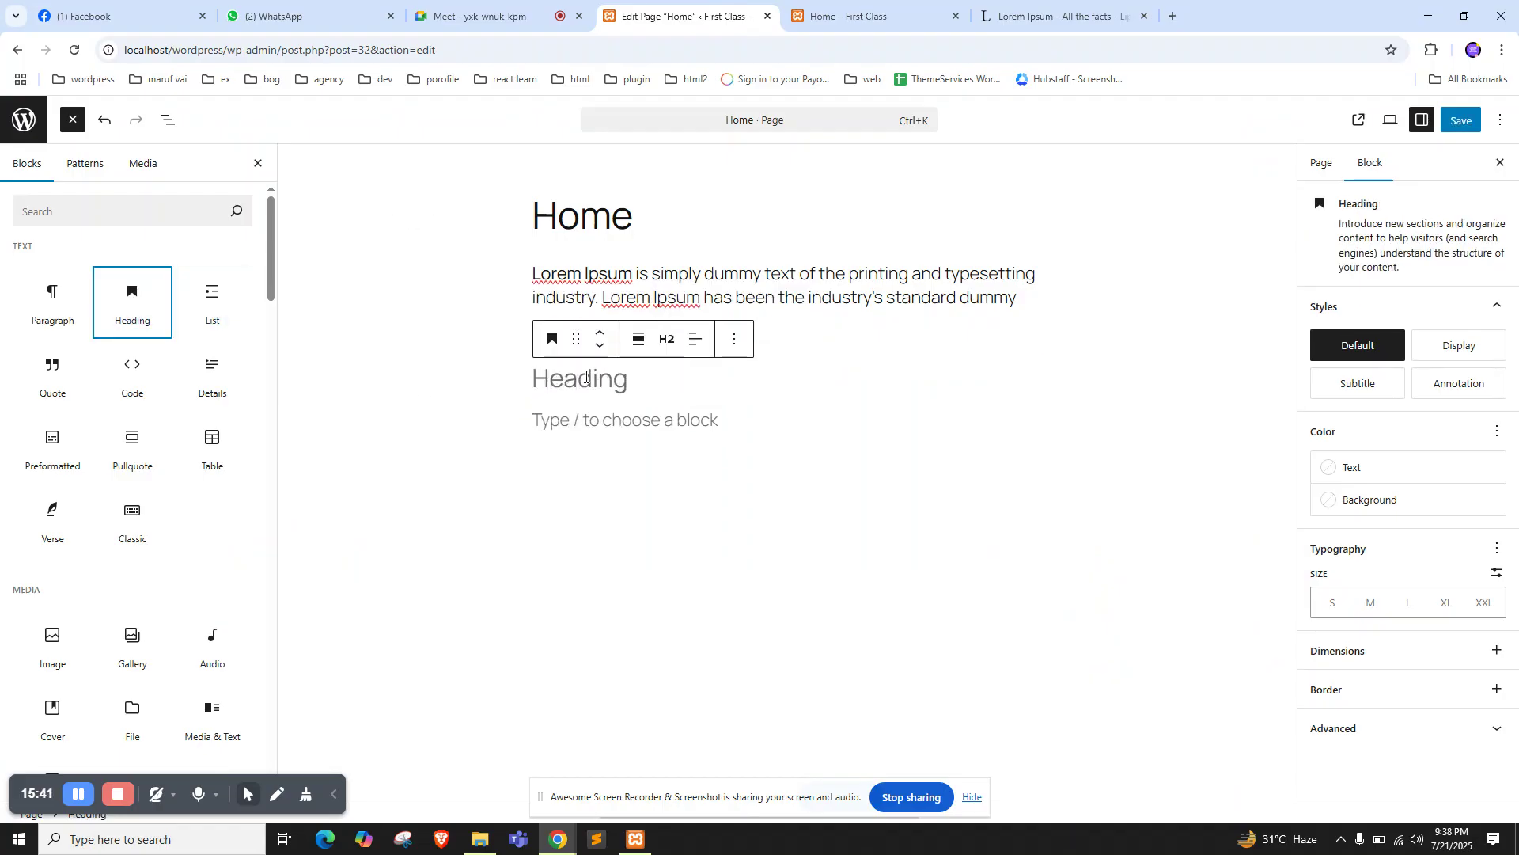
click(858, 339)
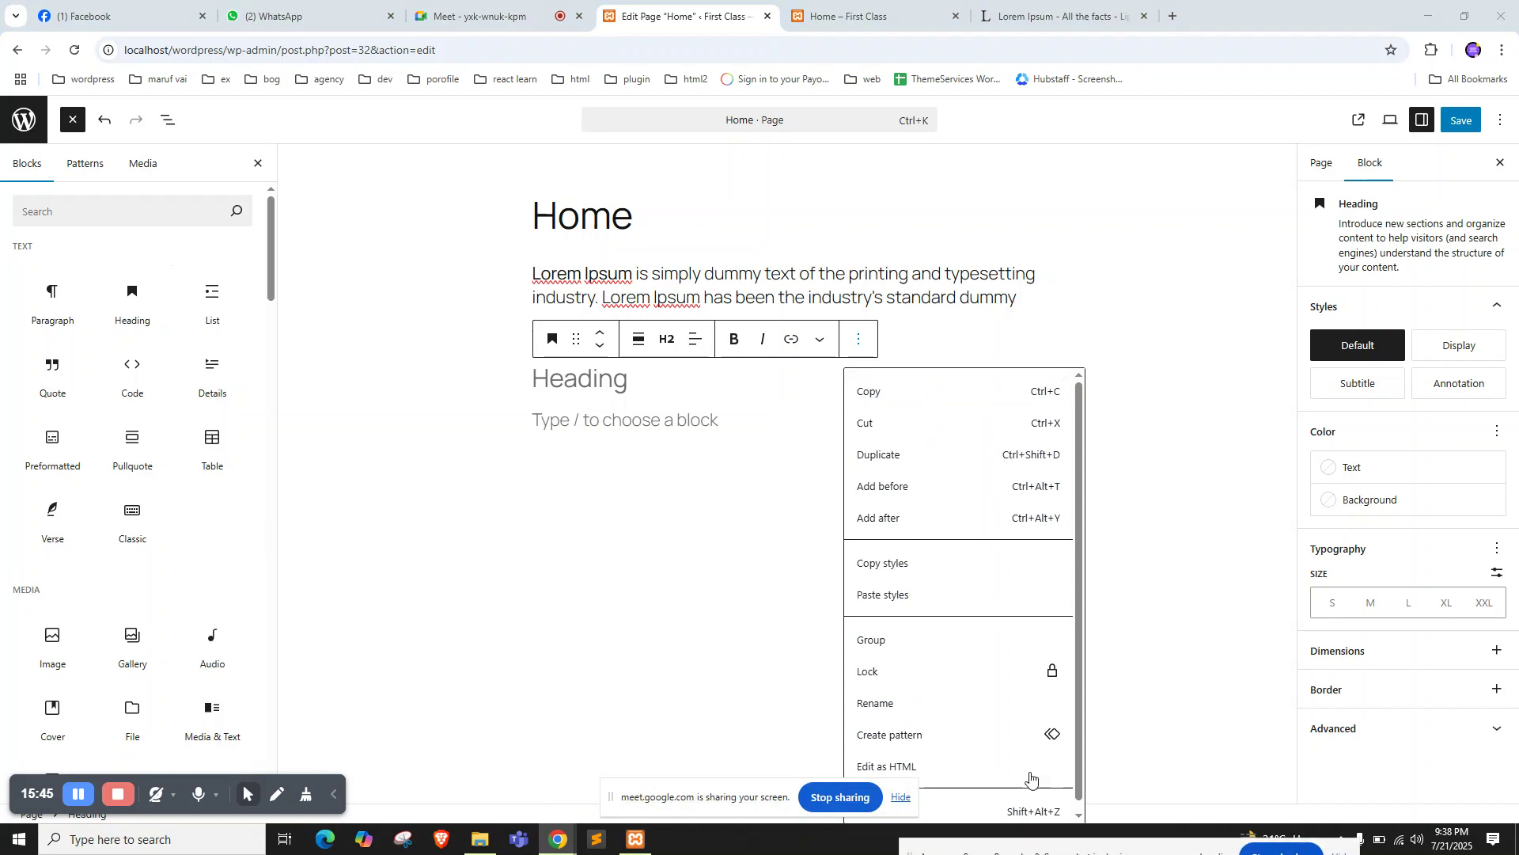
click(942, 329)
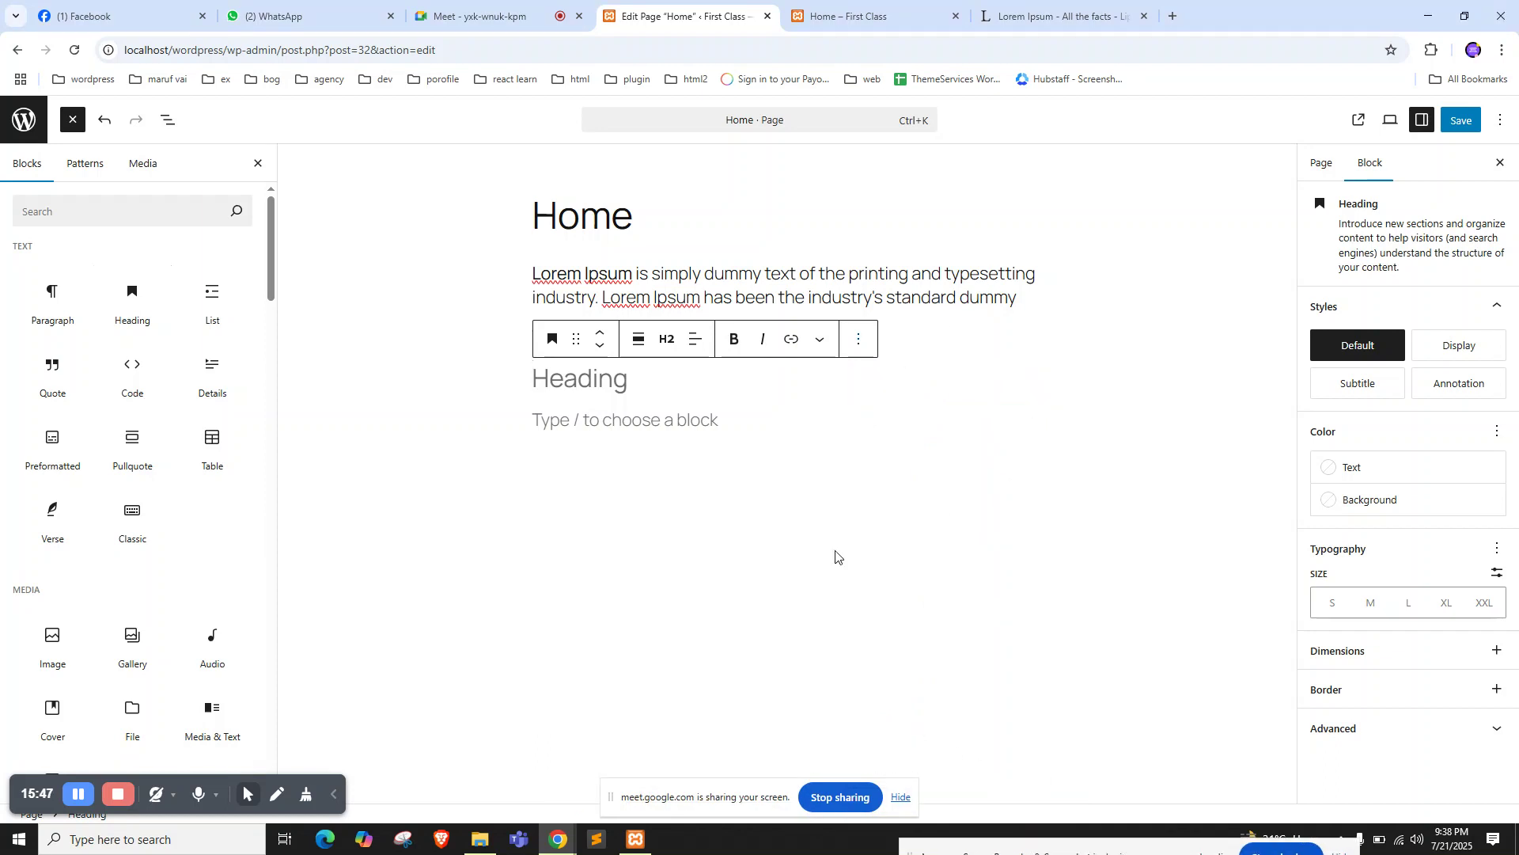
click(873, 352)
click(879, 811)
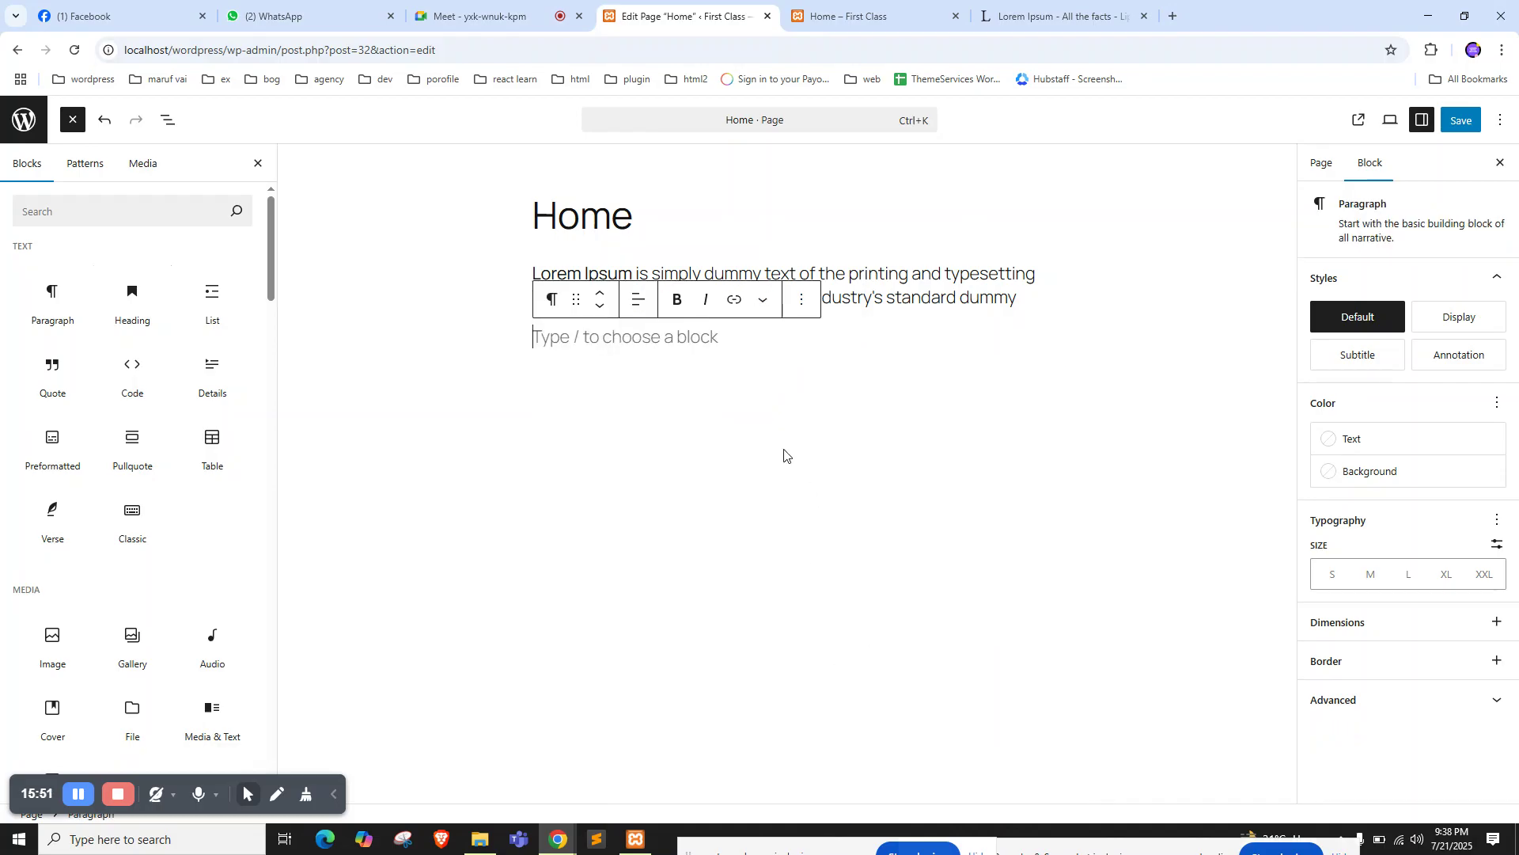
Insert a Heading block on a new line below the Home page's empty paragraph
key(Return)
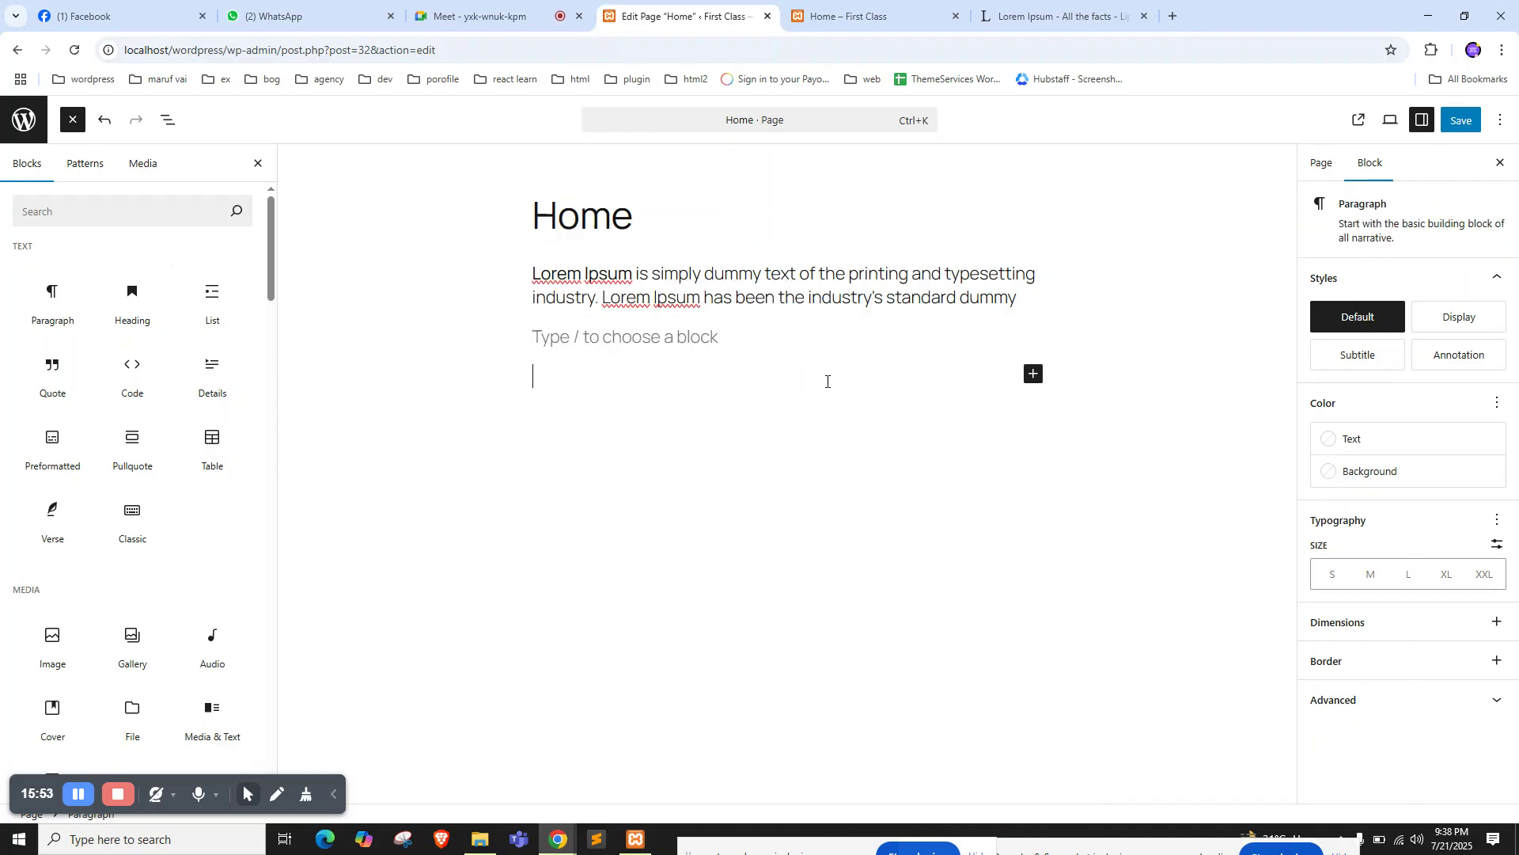
click(1034, 374)
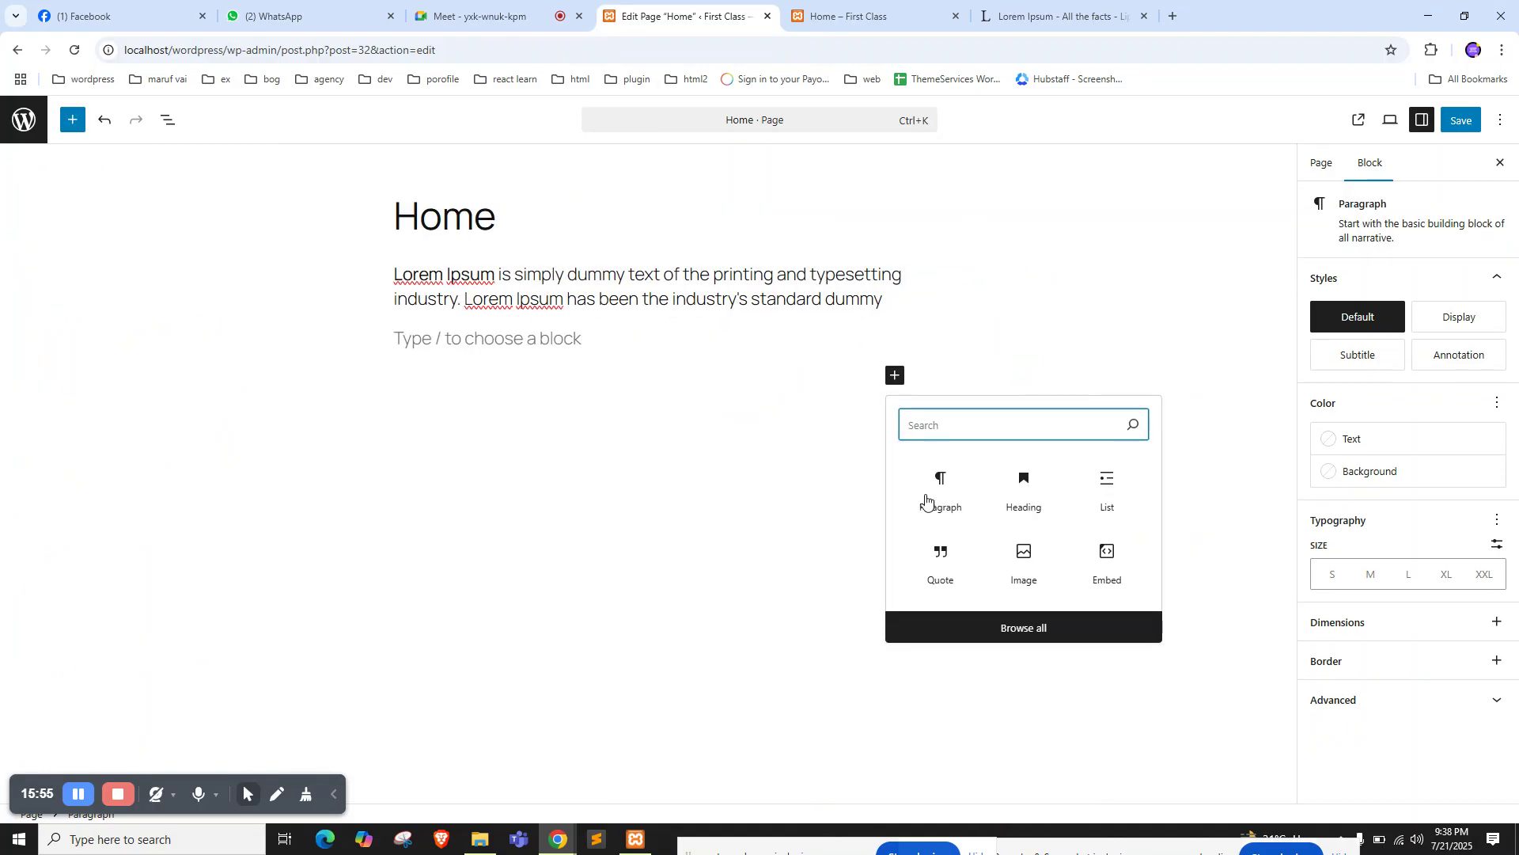
click(1018, 494)
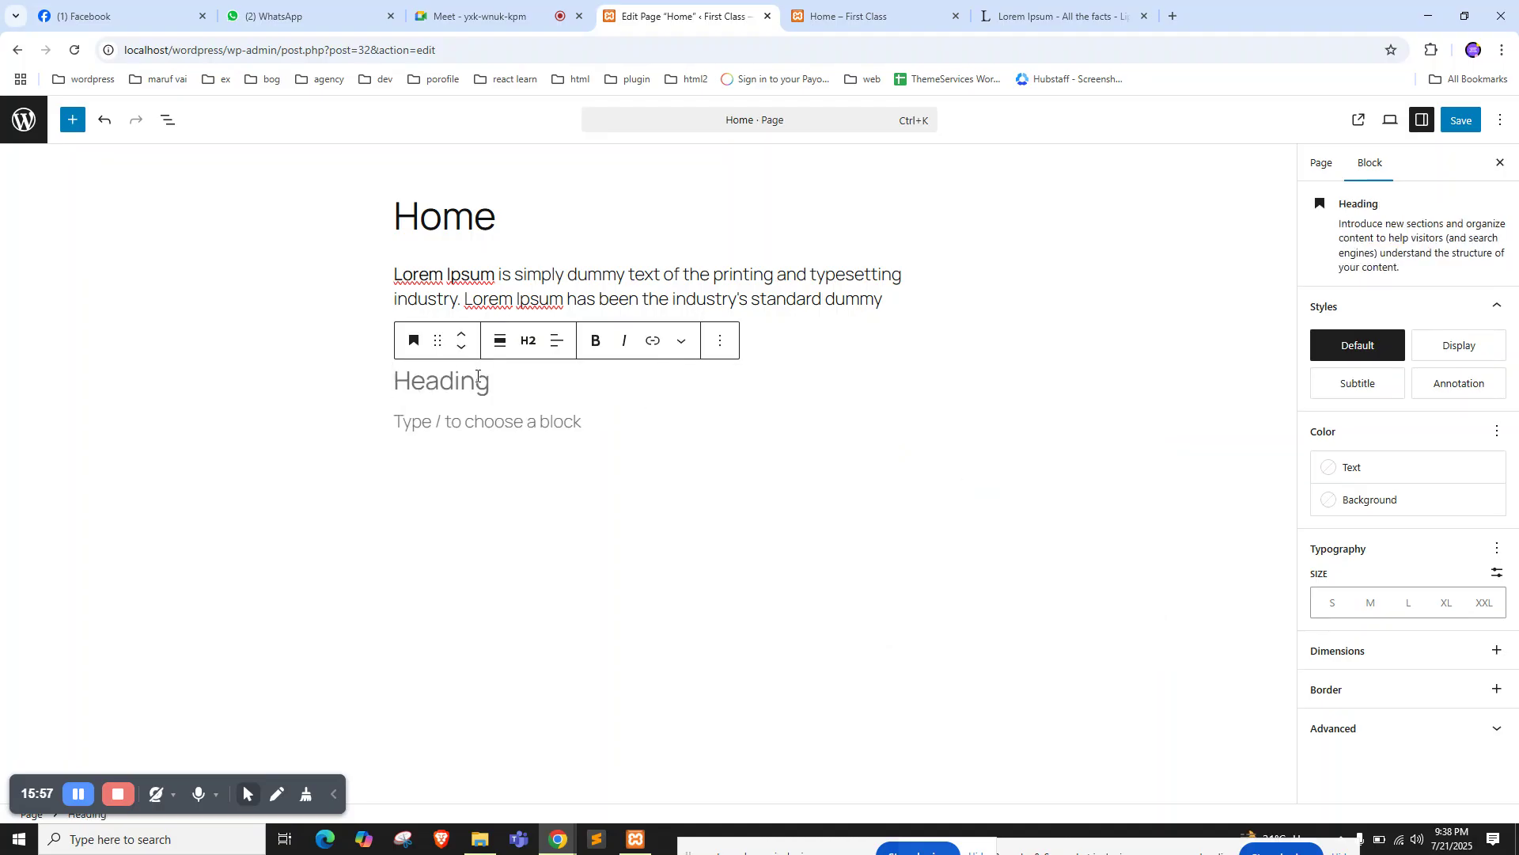
Copy the heading "What is Lorem Ipsum?" from lipsum.com into the Home page's new Heading block
click(855, 6)
click(997, 10)
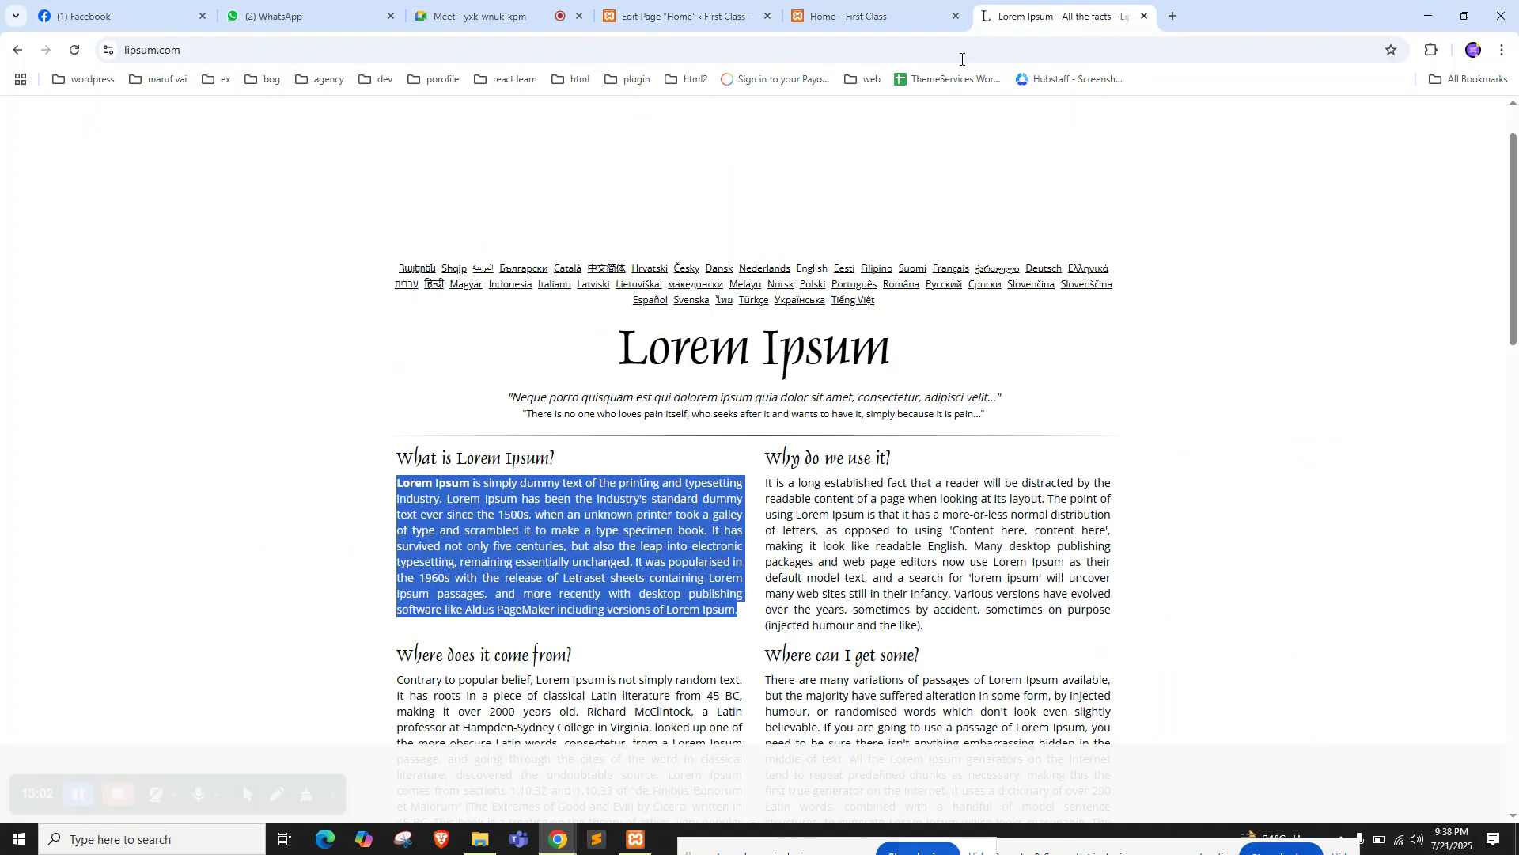
click(402, 459)
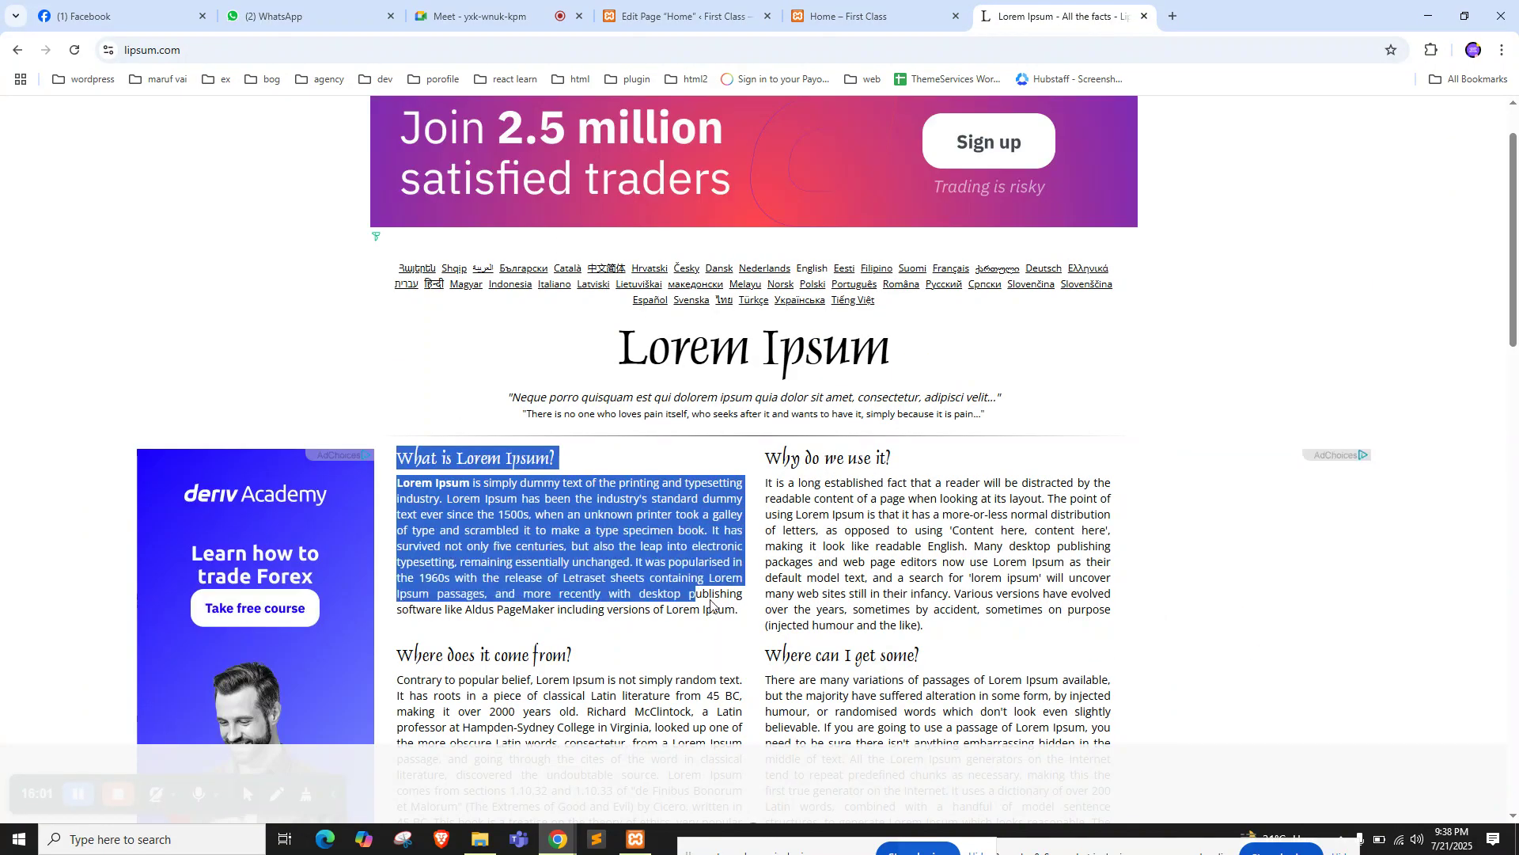
triple_click(524, 459)
key(ctrl+c)
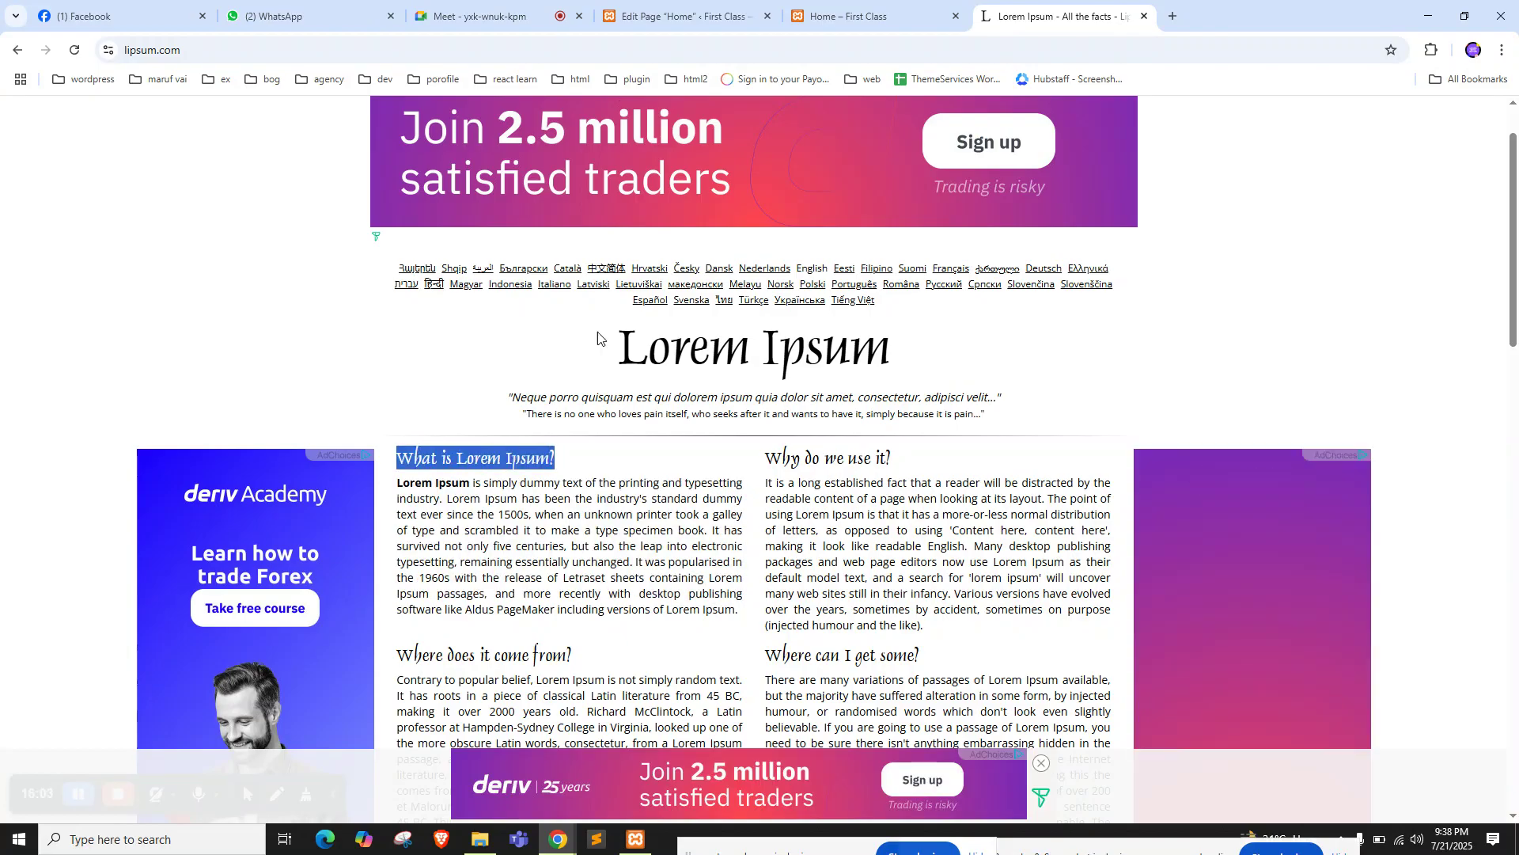
click(677, 16)
key(ctrl+v)
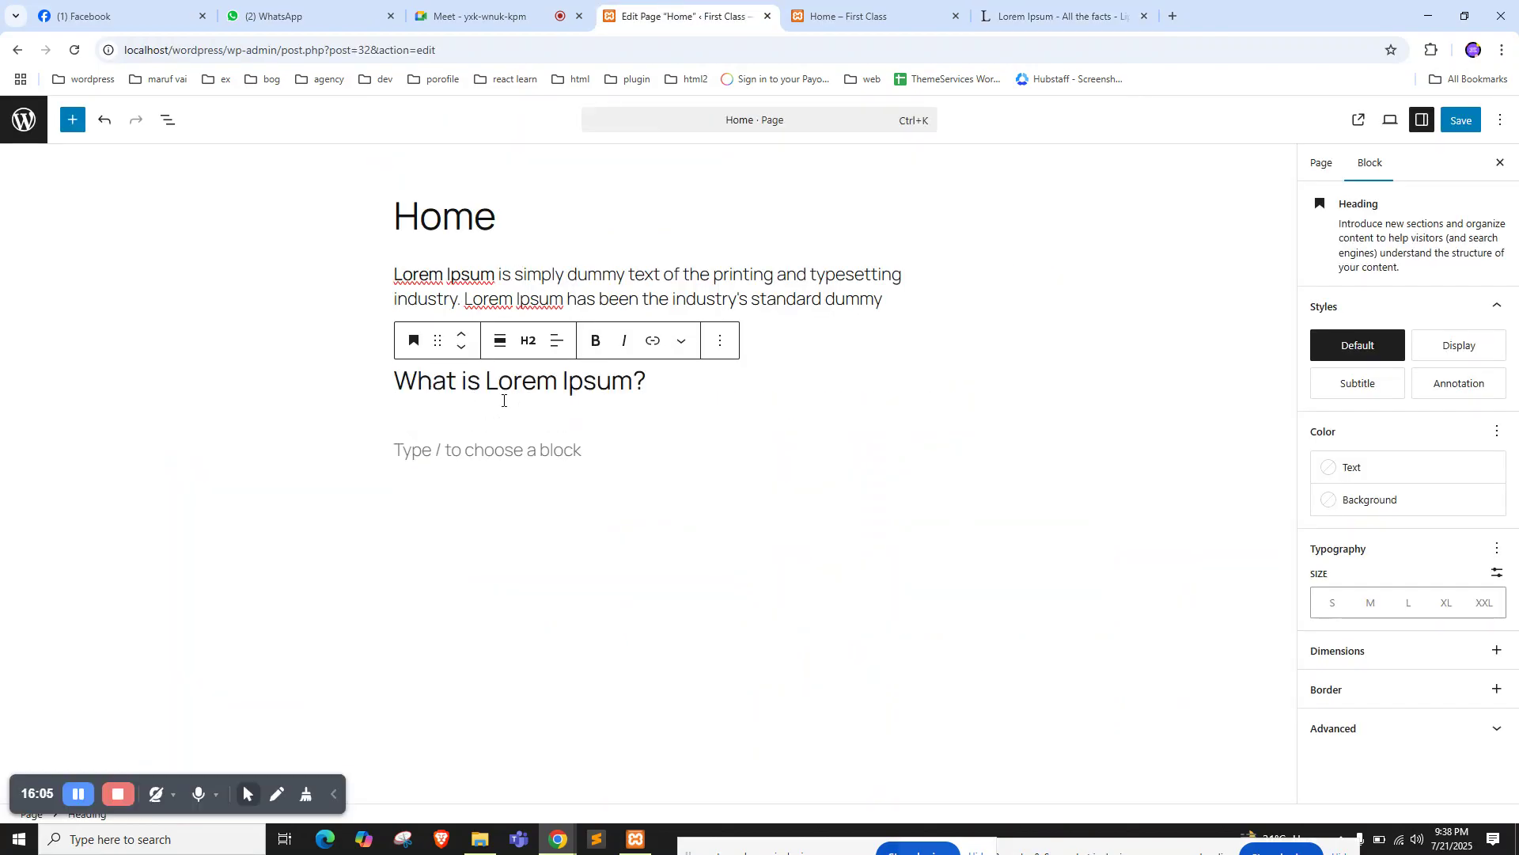
Copy the lipsum.com passage from "Lorem Ipsum is simply" through "when an unknown printer took" into the paragraph below the new heading
click(1061, 16)
double_click(528, 530)
drag(398, 483, 707, 512)
key(ctrl+c)
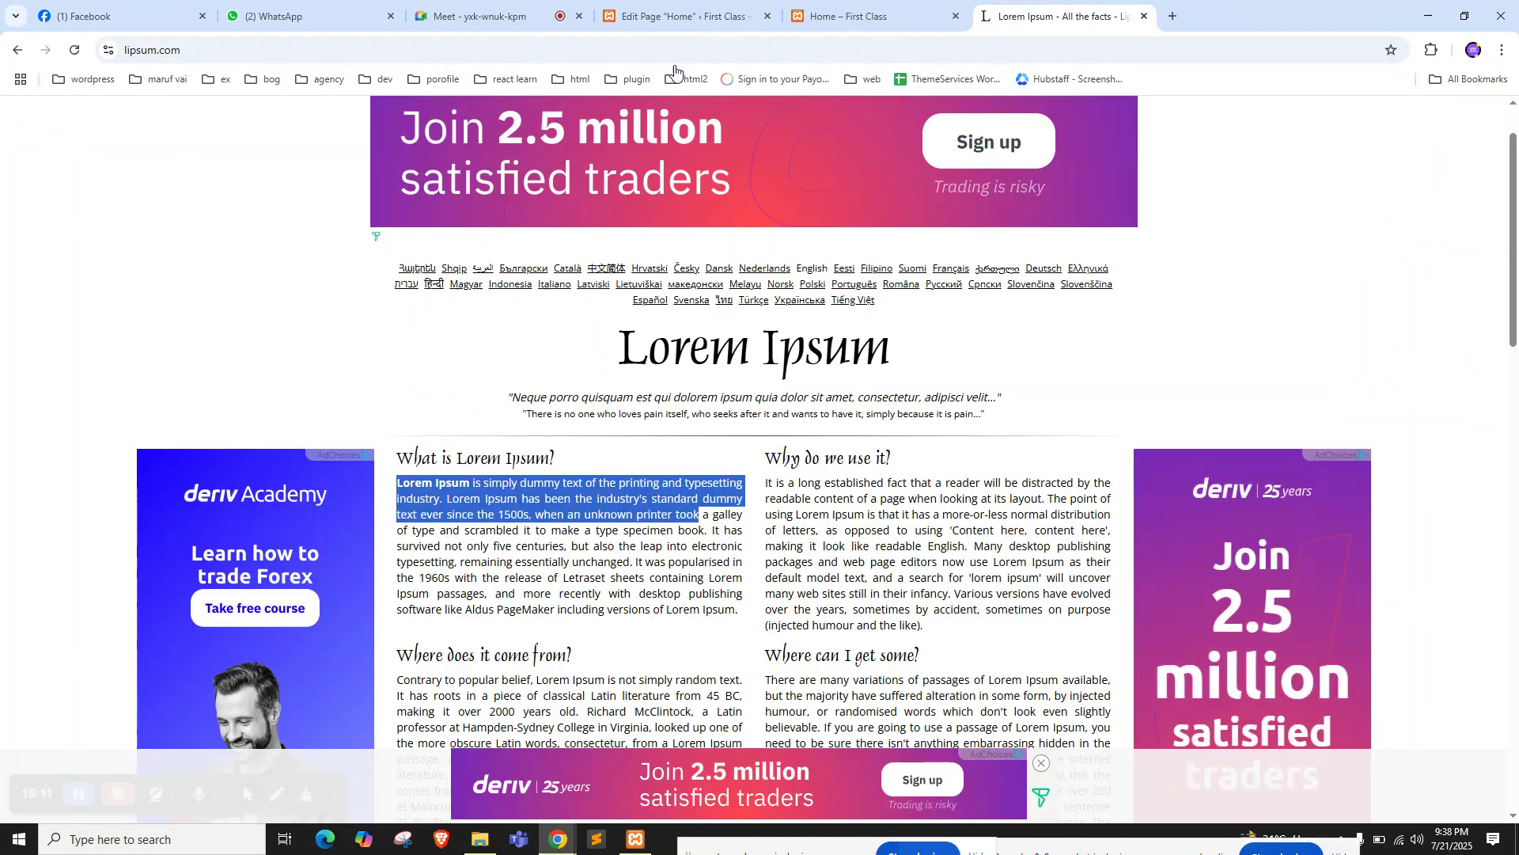
click(669, 18)
click(529, 420)
key(ctrl+v)
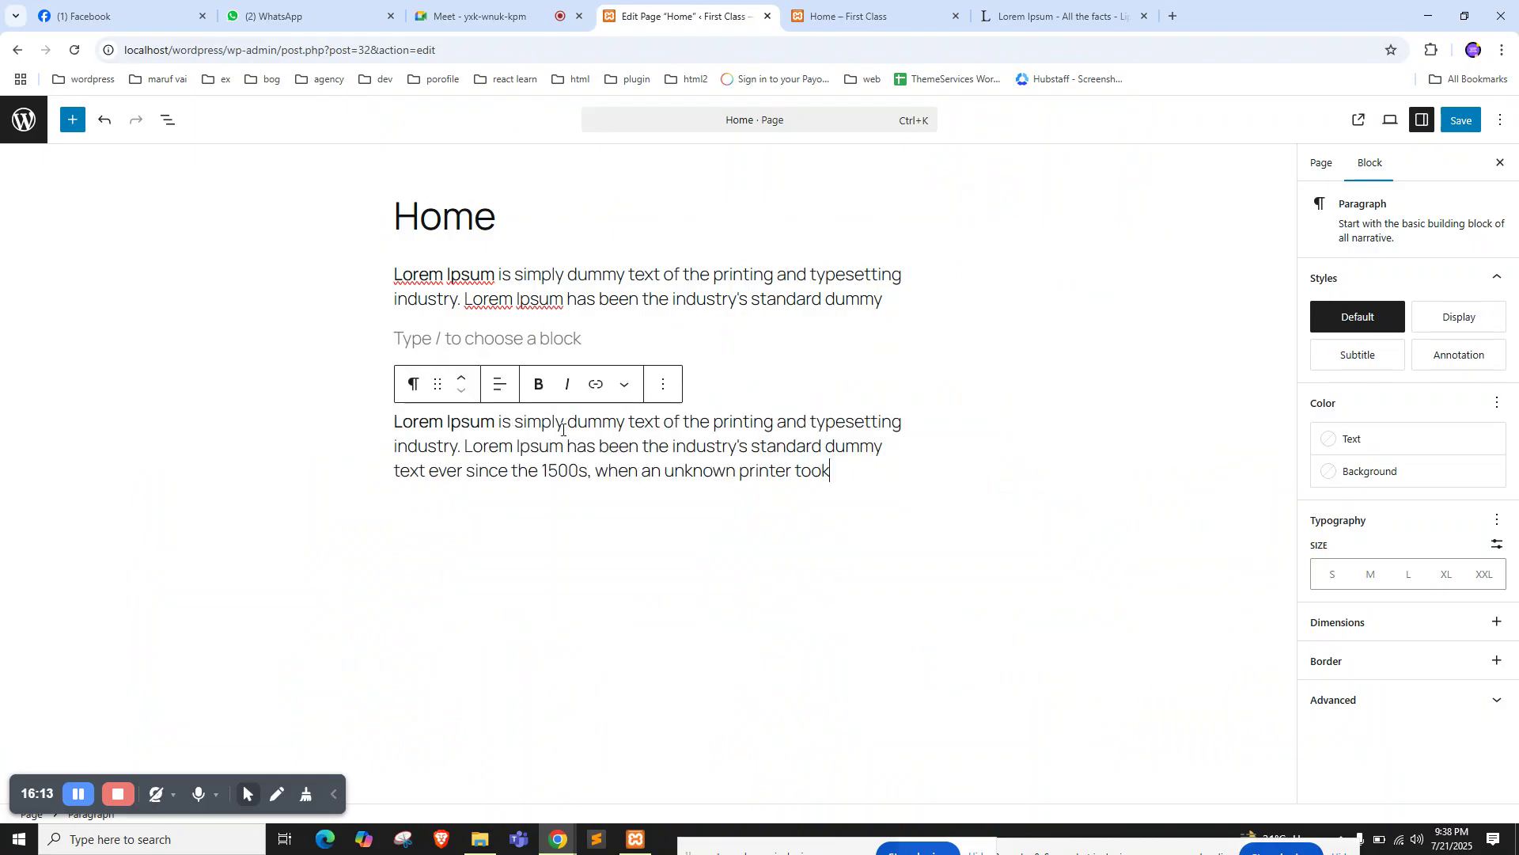
Delete the empty paragraph block between the first lorem ipsum paragraph and the "What is Lorem Ipsum?" heading
click(561, 336)
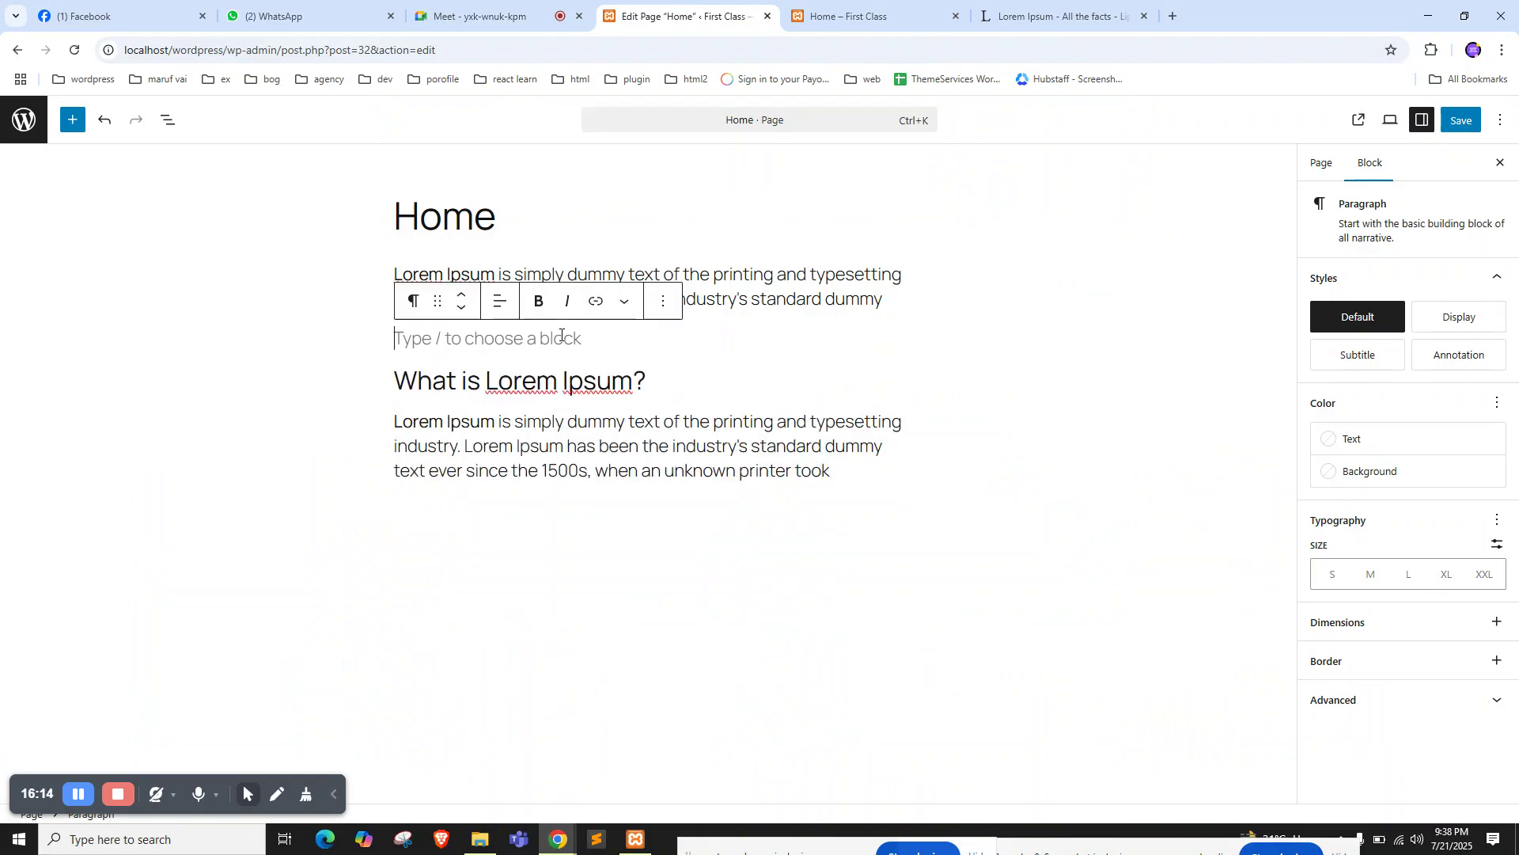
click(663, 301)
key(shift+alt+z)
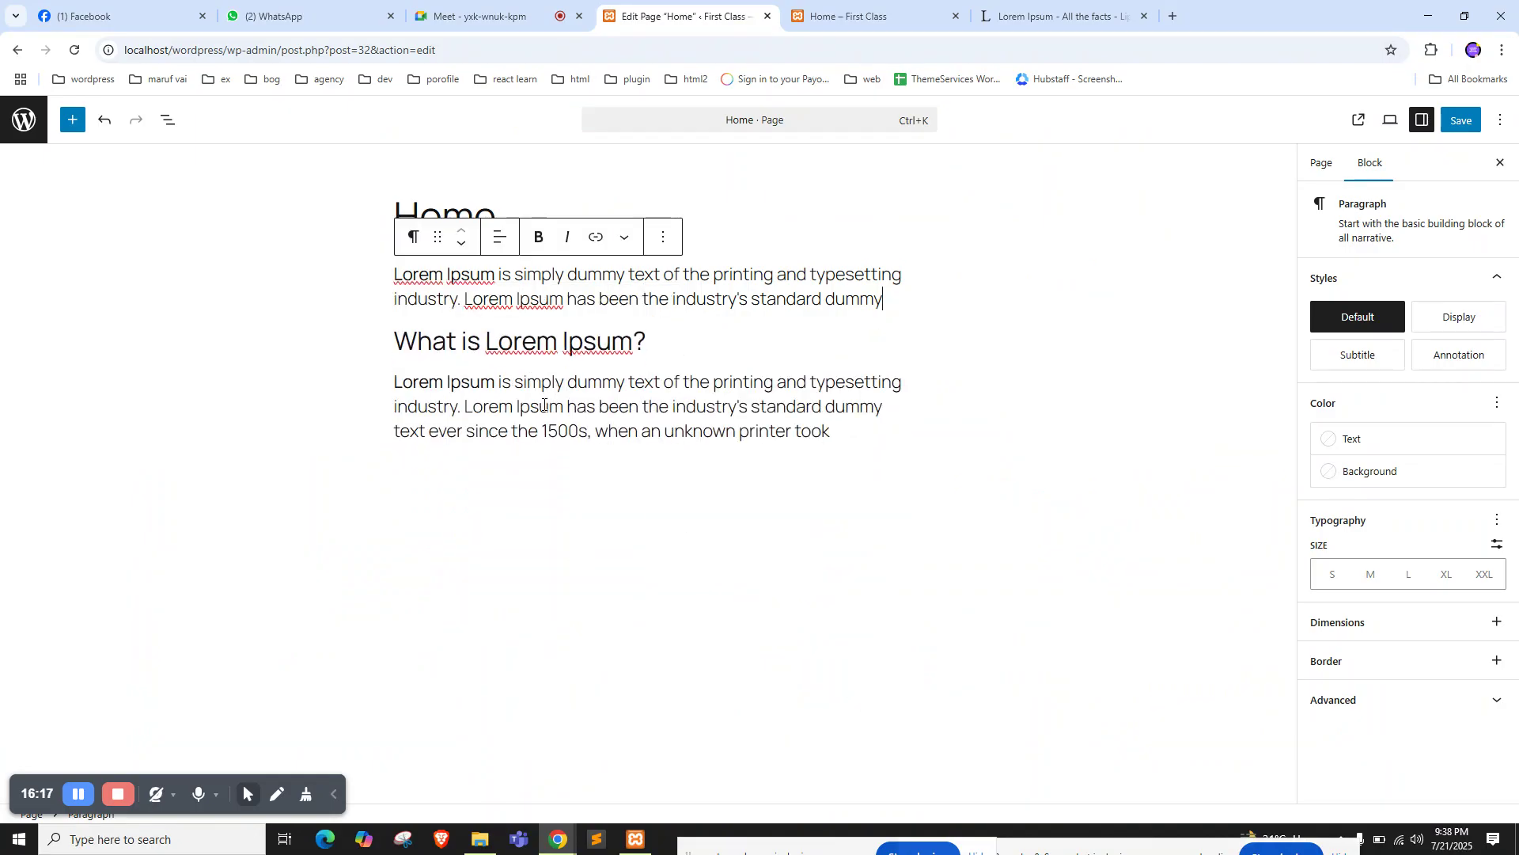
Copy and clear the text of the paragraph below the "What is Lorem Ipsum?" heading, and save the page
triple_click(543, 403)
key(ctrl+c)
key(BackSpace)
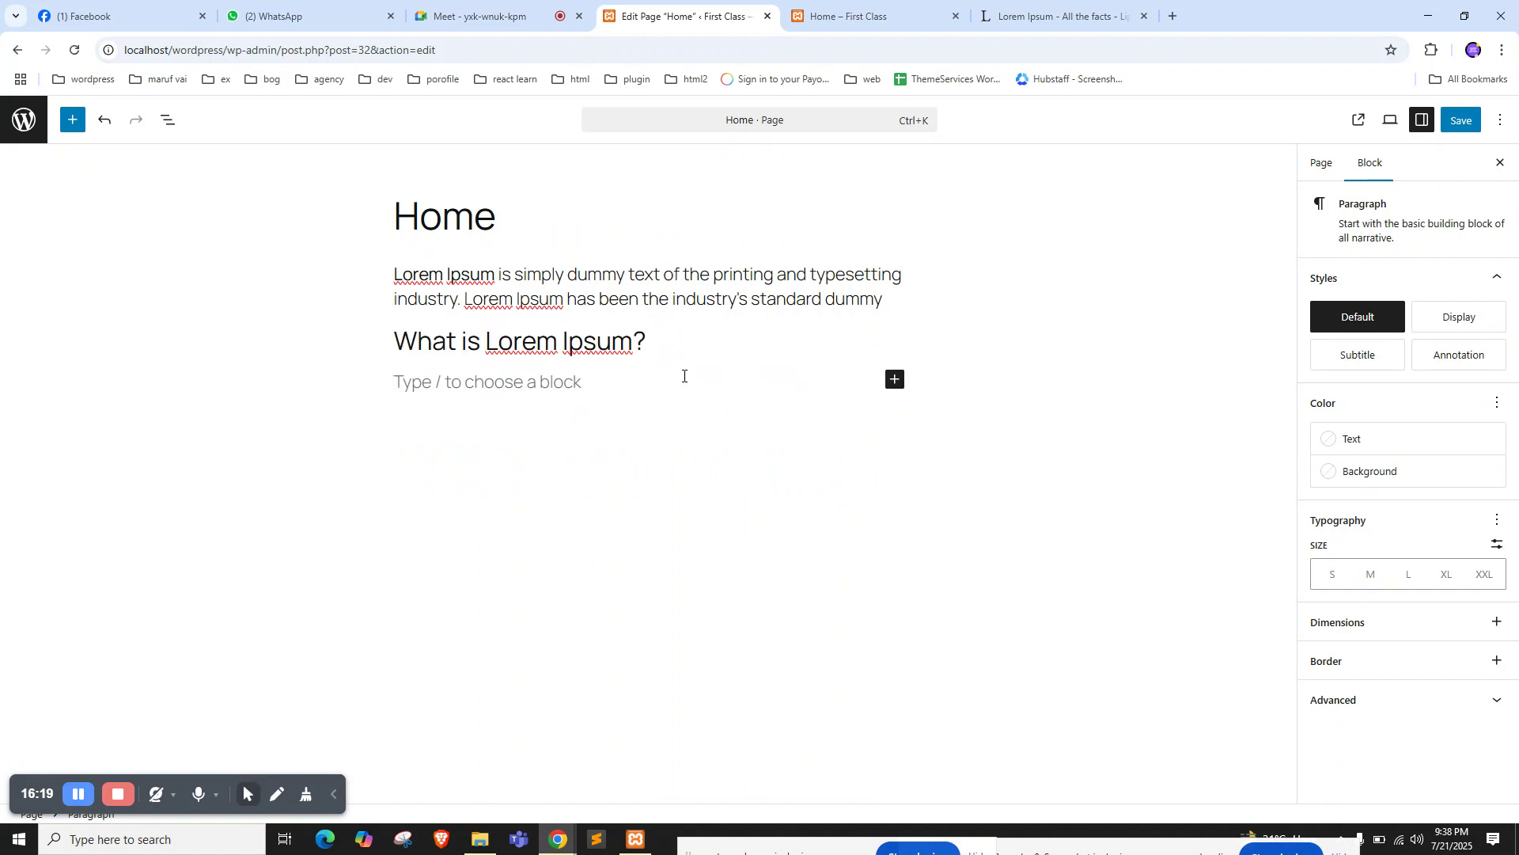
click(1456, 111)
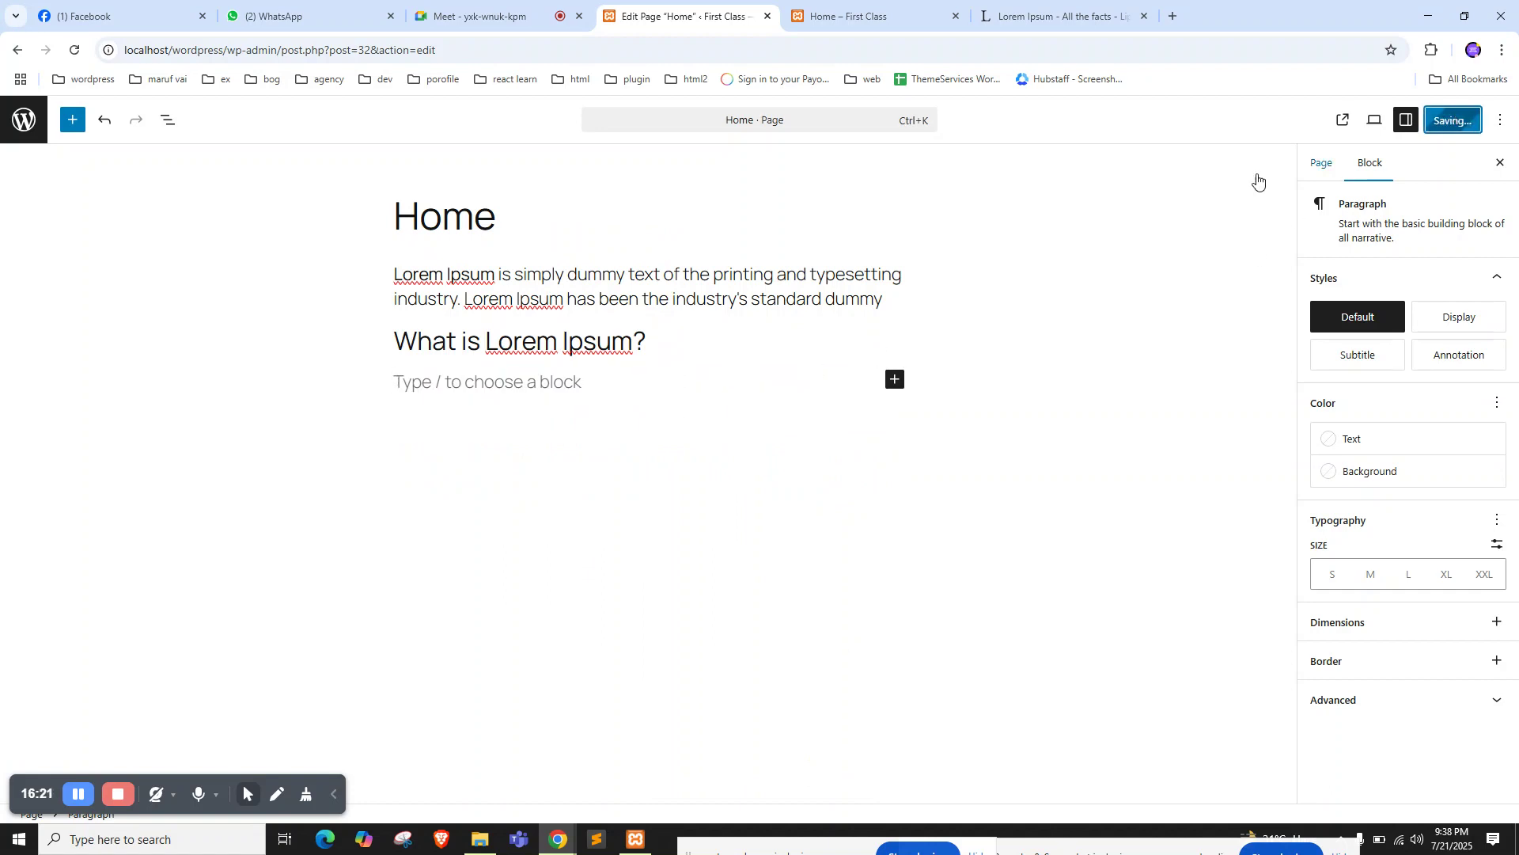
Reload the live Home page to check the saved heading and paragraph
click(863, 4)
right_click(409, 220)
click(424, 277)
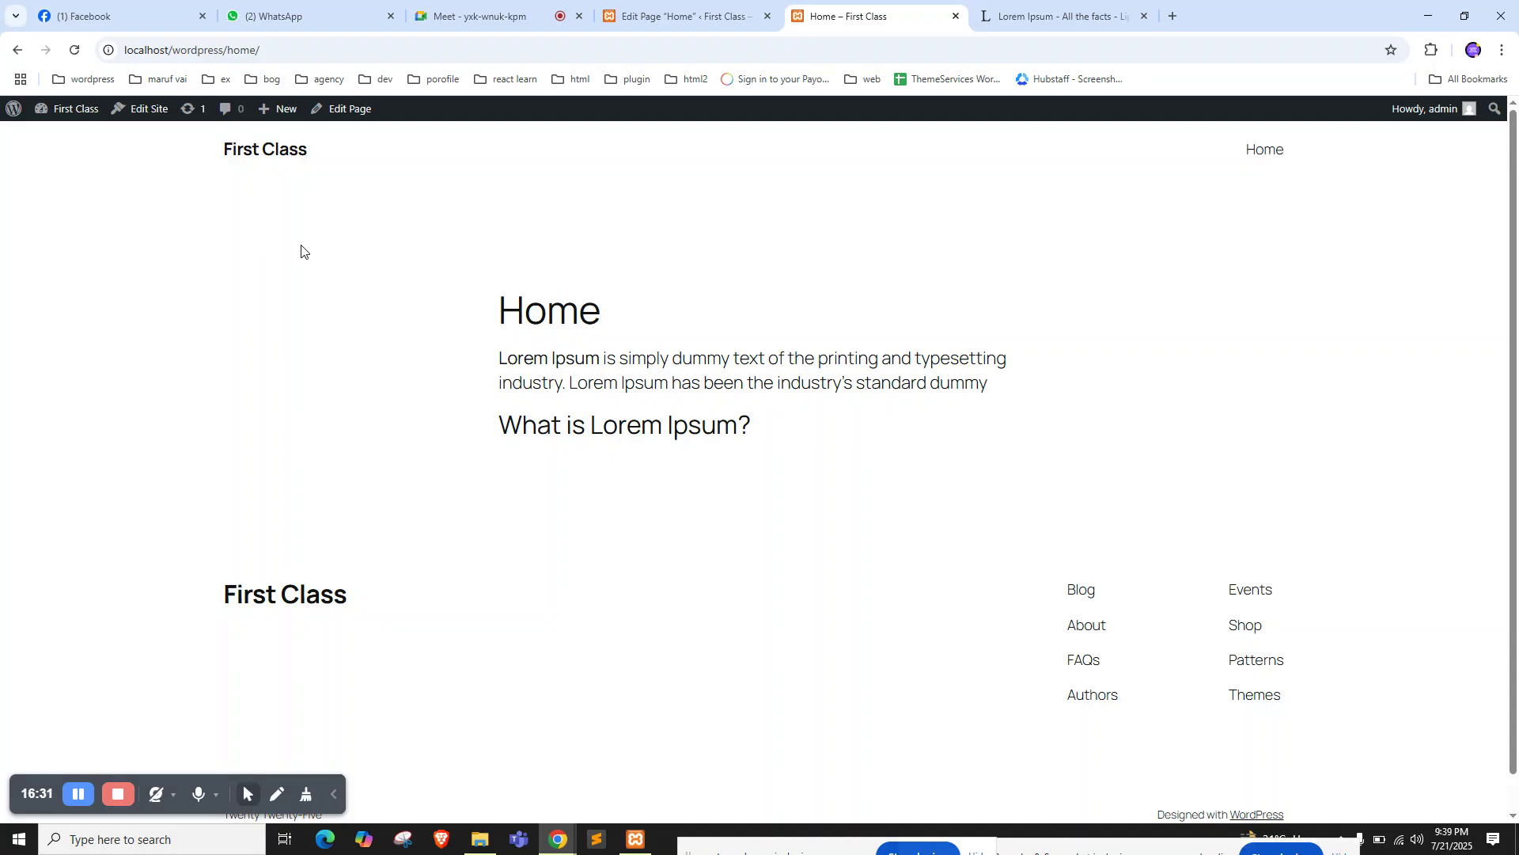
Switch to the XAMPP Control Panel and look at the Apache and MySQL modules
click(635, 841)
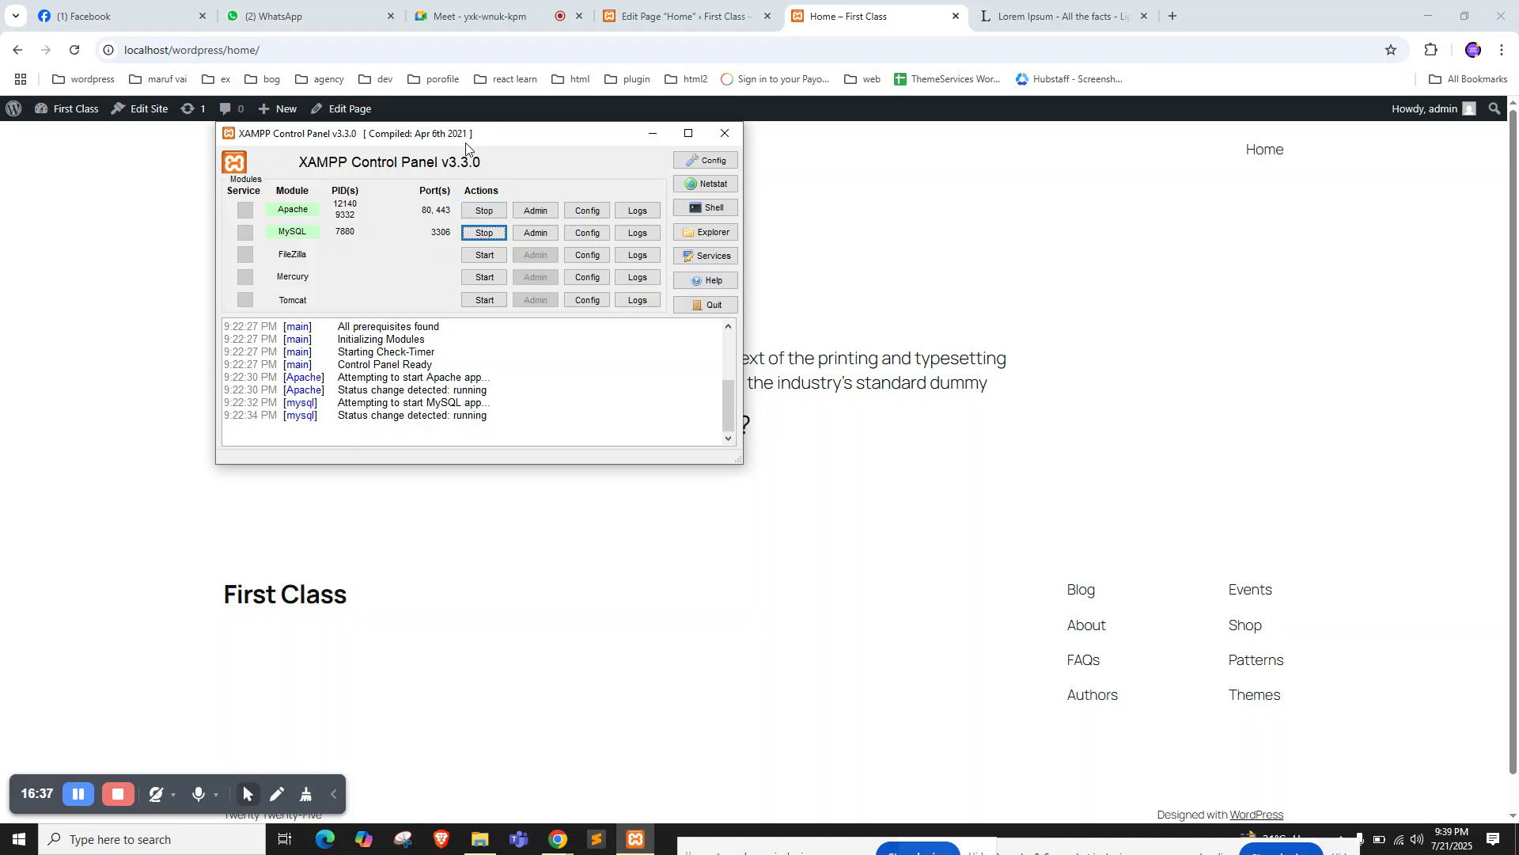
drag(465, 142, 521, 161)
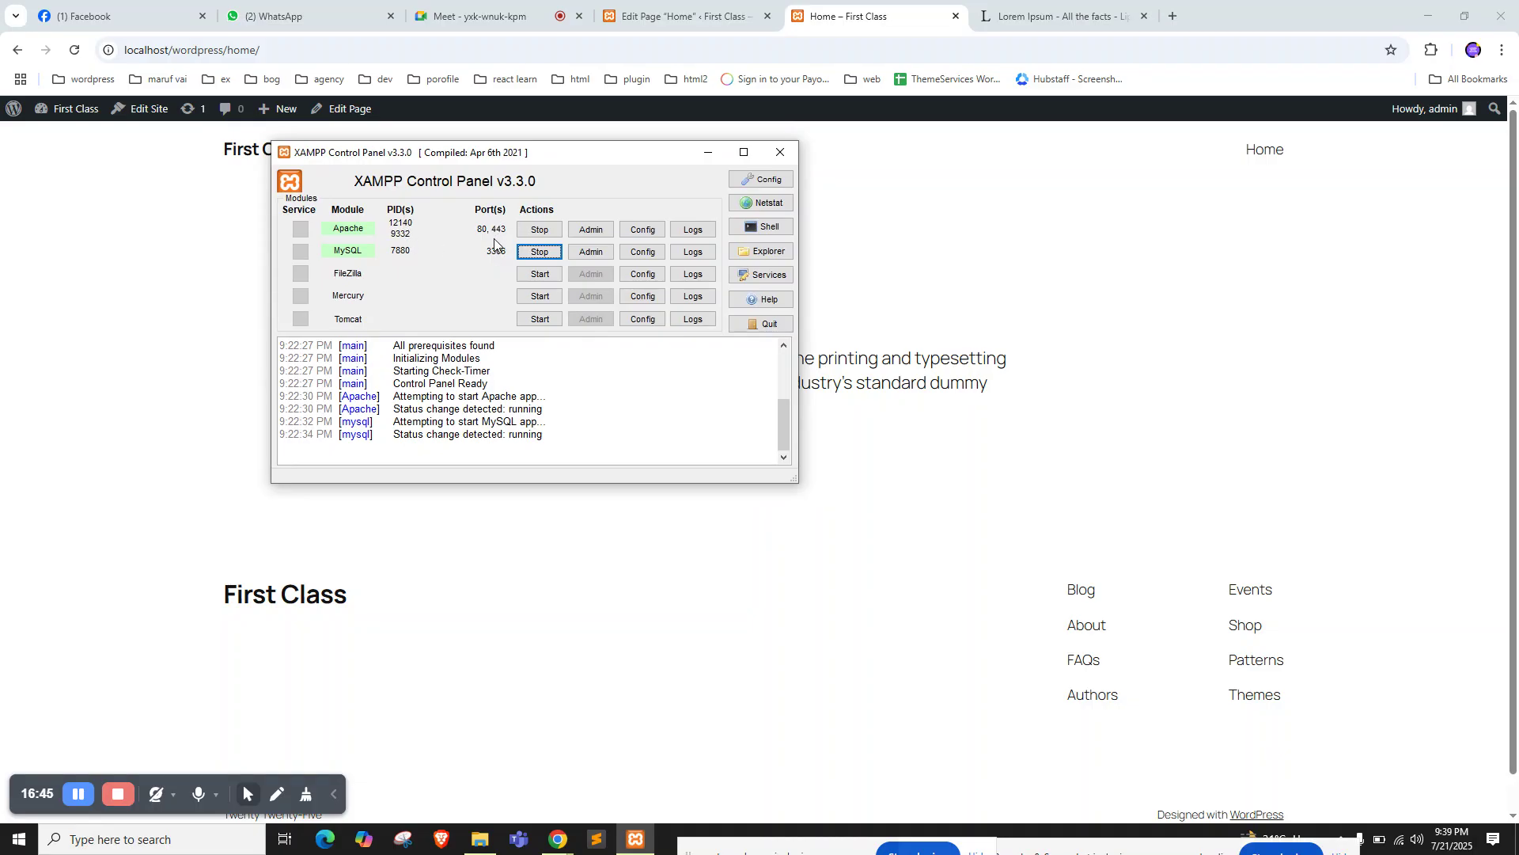
Switch to the Google Meet call to check its participants and join requests, and return to the Home page editor
click(497, 7)
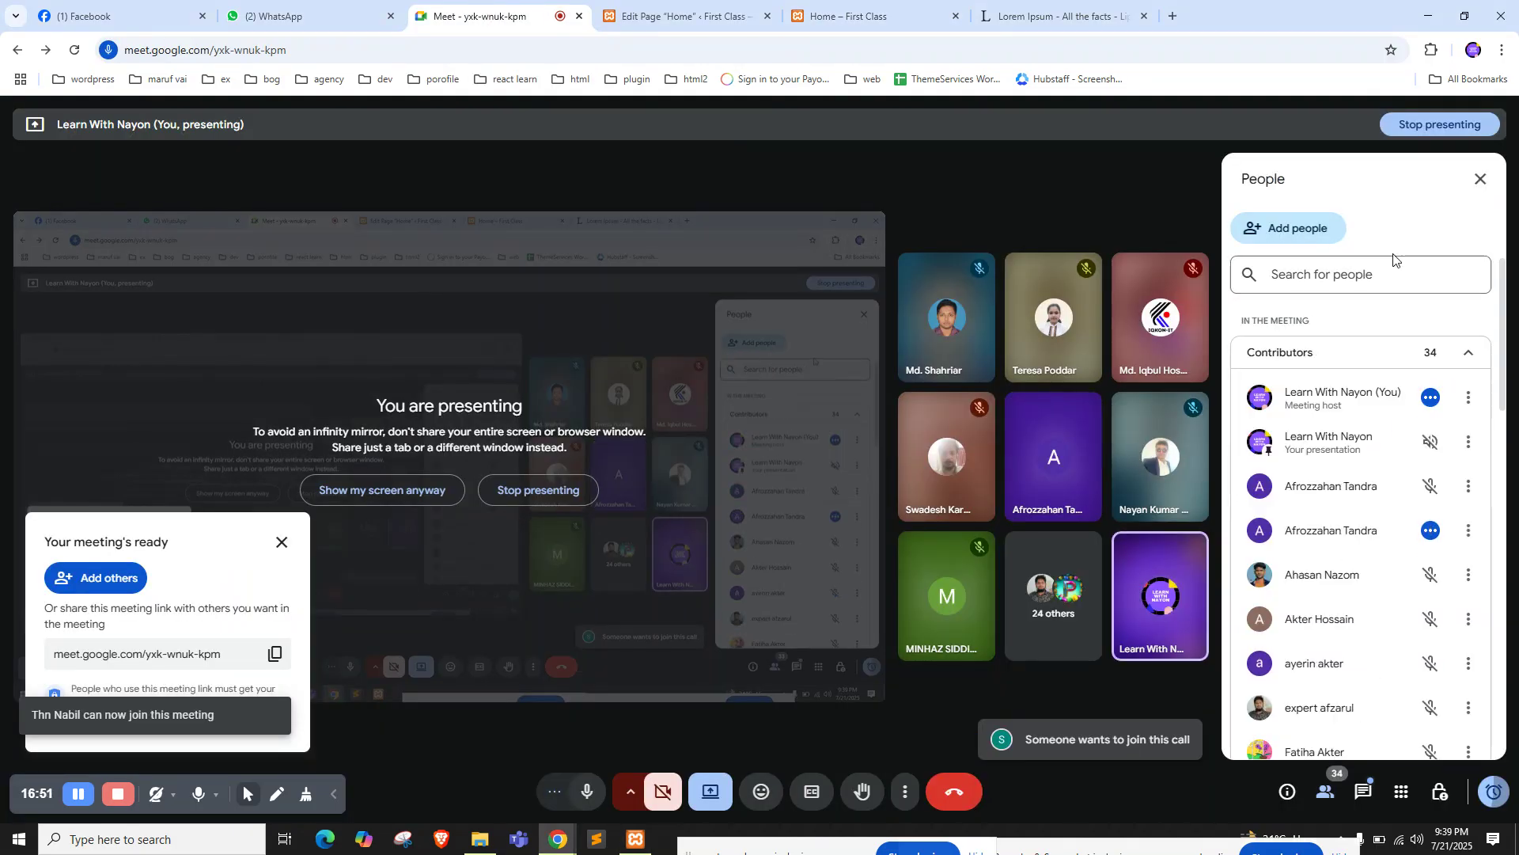
click(690, 6)
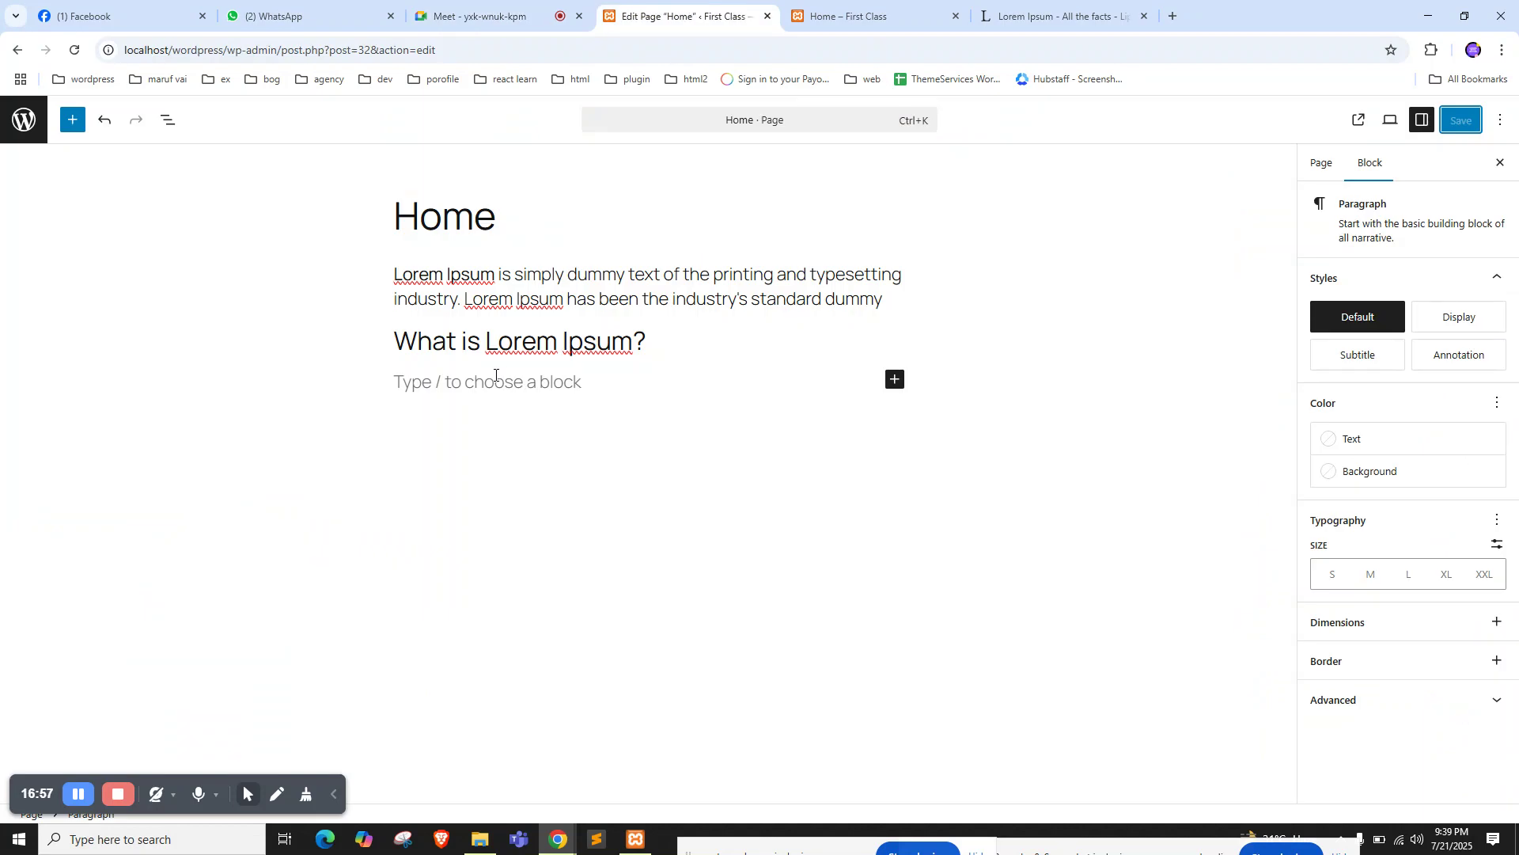
click(509, 4)
click(679, 4)
click(652, 342)
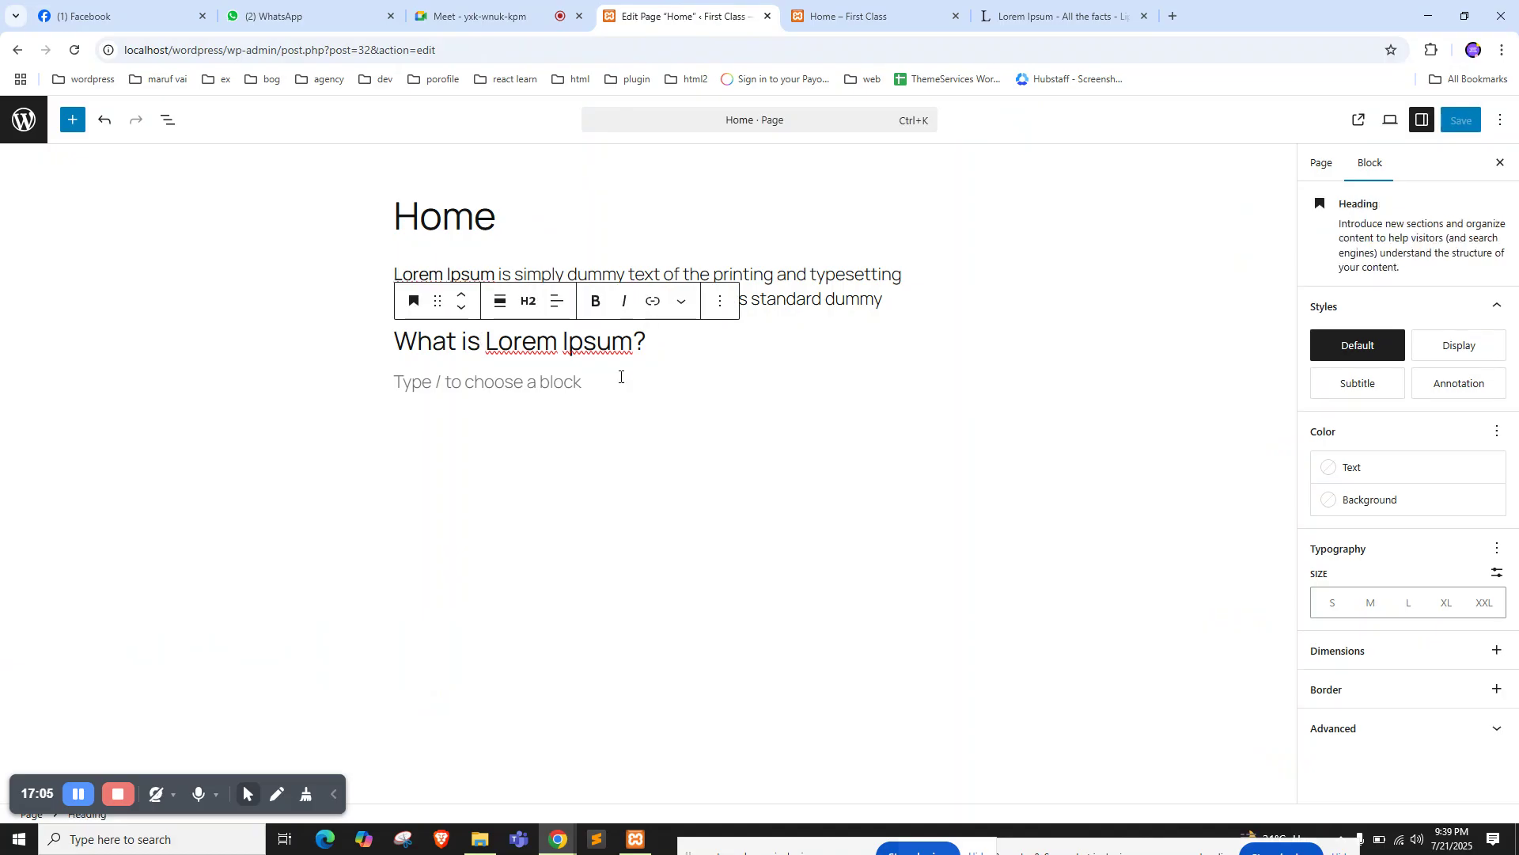
click(487, 8)
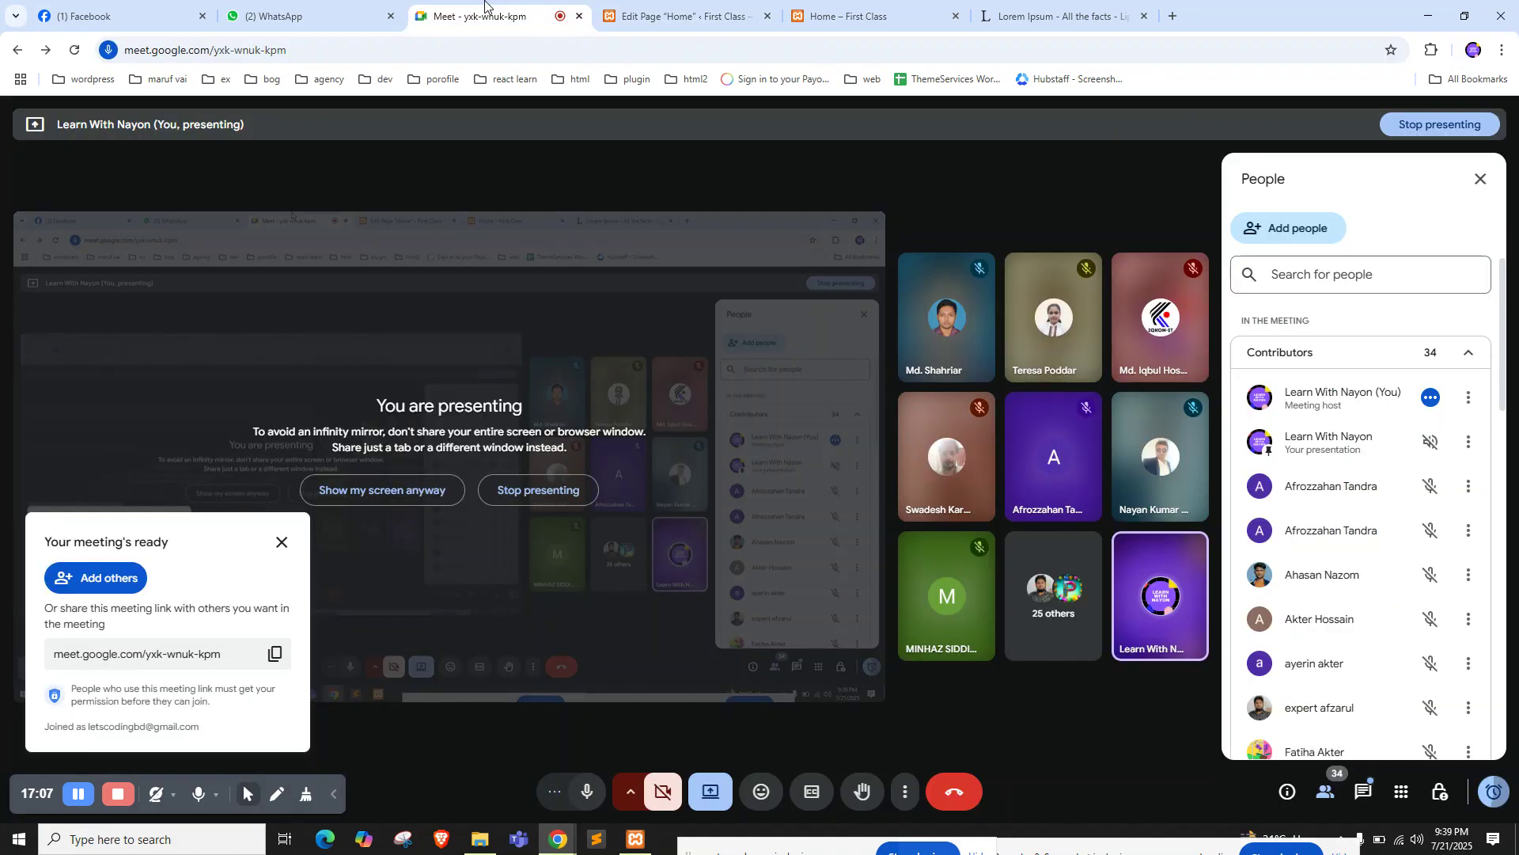
click(668, 8)
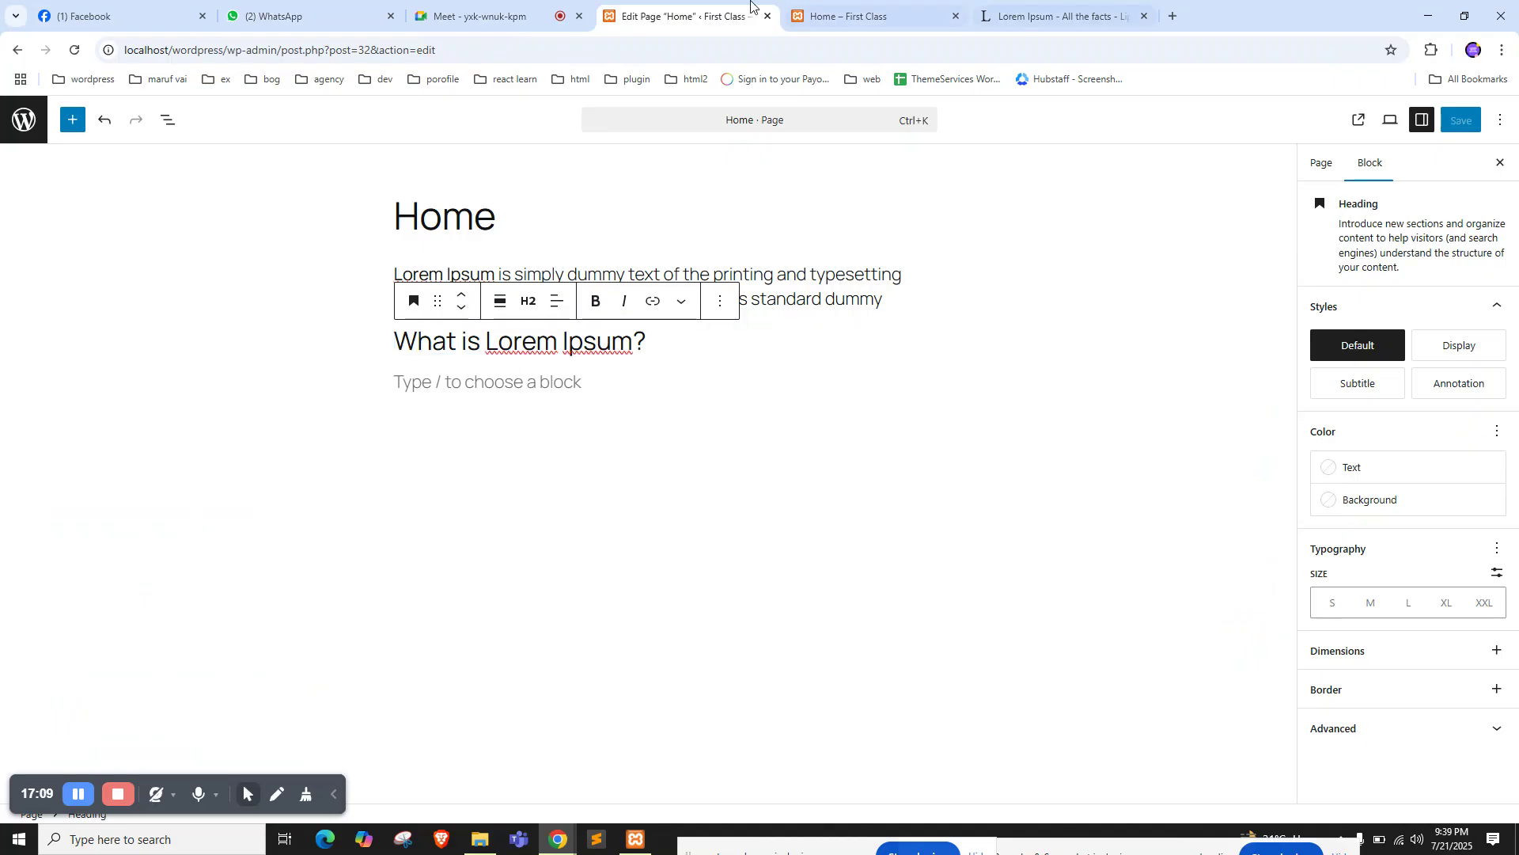
Examine the "What is Lorem Ipsum?" heading and the first paragraph on the live Home page
key(ctrl+Tab)
drag(495, 435, 884, 421)
click(785, 379)
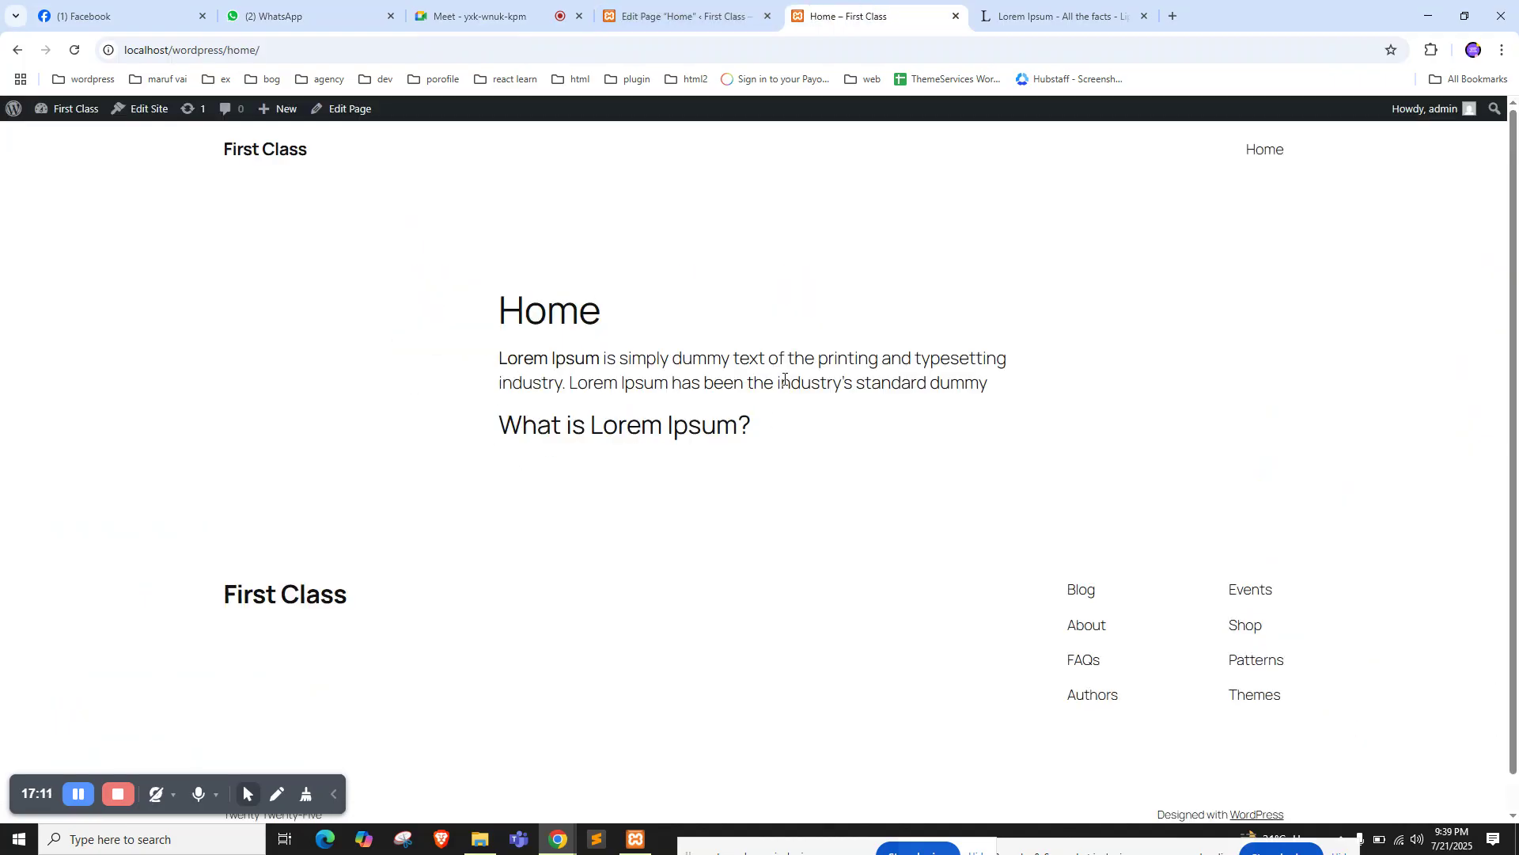
drag(496, 362, 893, 358)
click(677, 459)
Paste the copied passage ending "when an unknown printer took" into the empty paragraph below "What is Lorem Ipsum?" and save the page
click(681, 16)
click(495, 383)
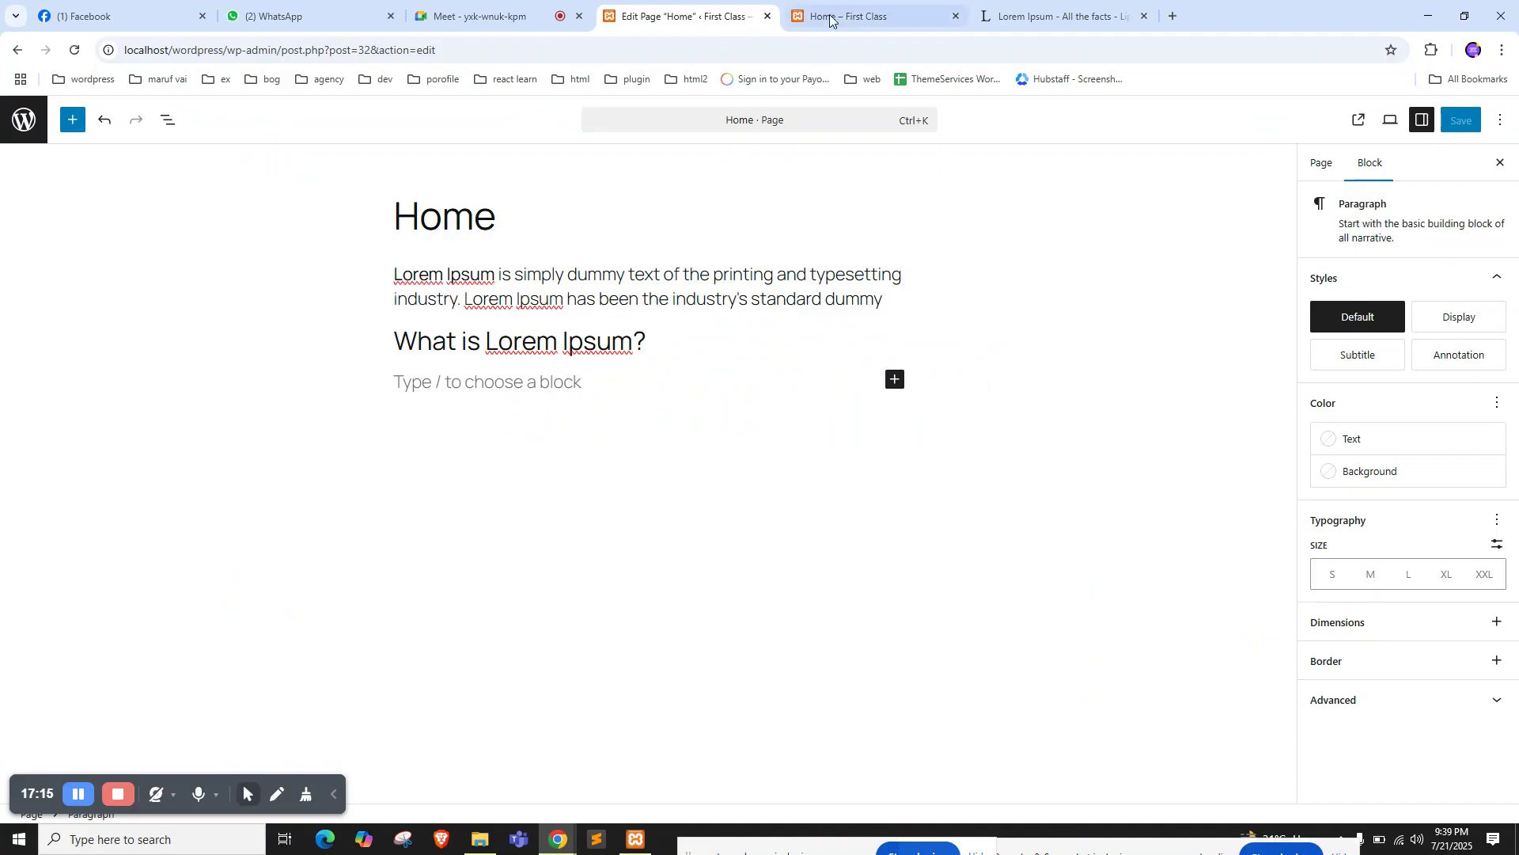
click(1052, 15)
click(681, 16)
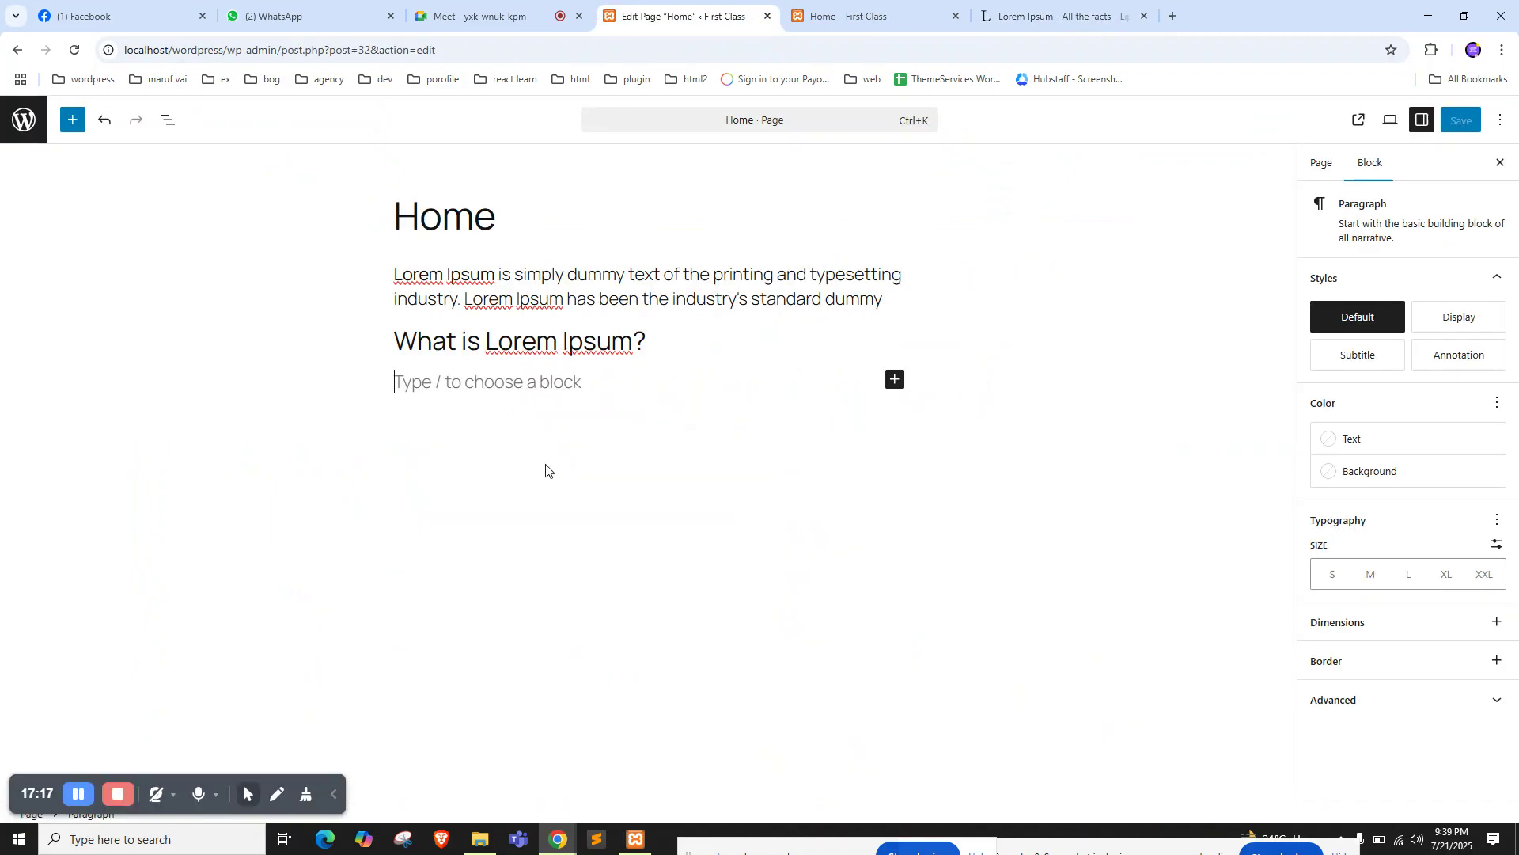
key(ctrl+v)
key(ctrl+s)
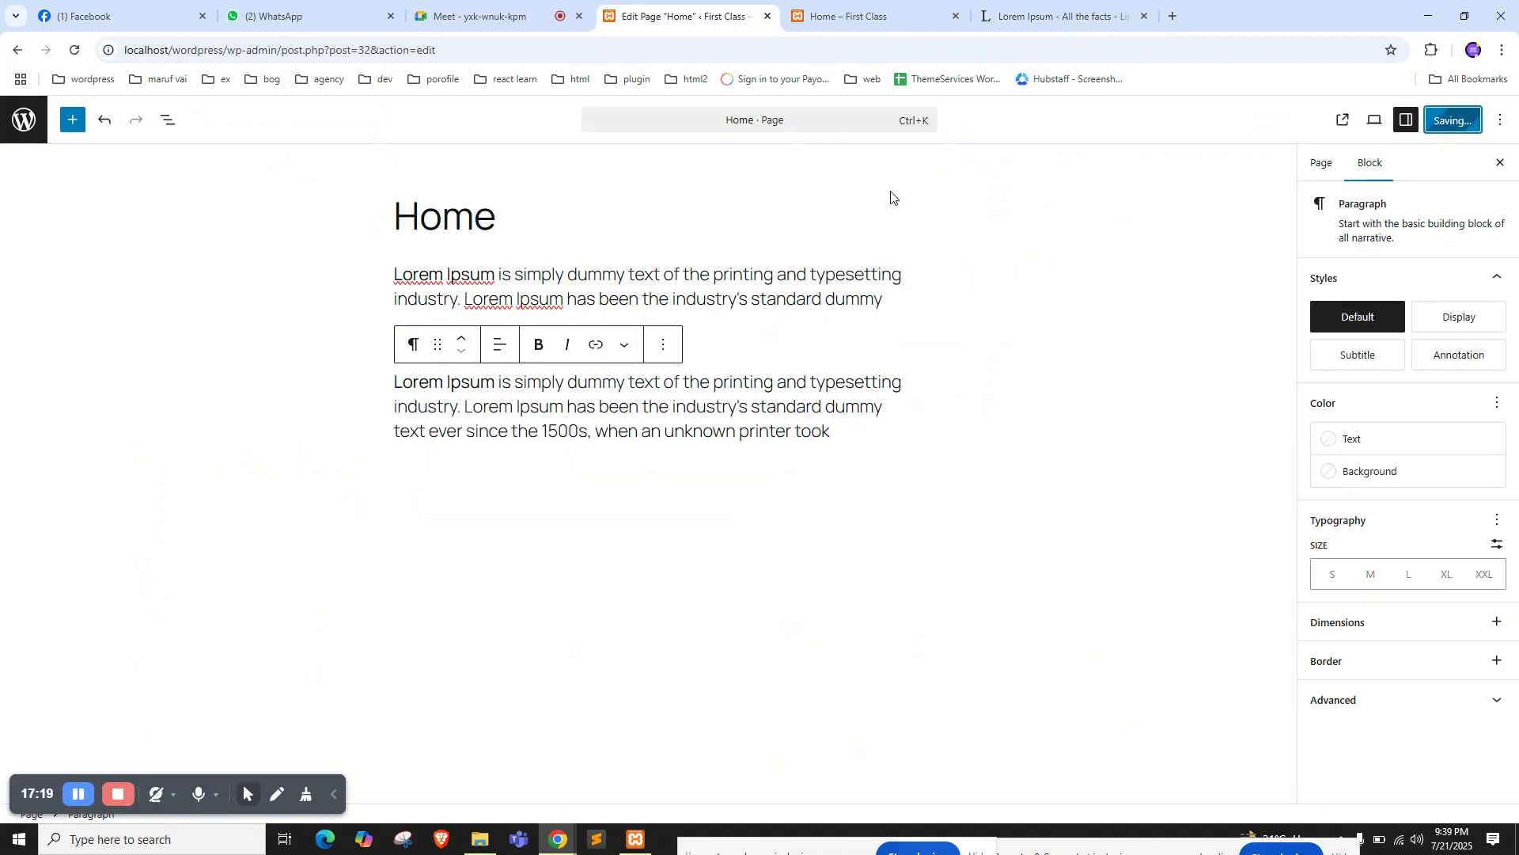
Reload the live Home page, and open the block inserter in the Home page editor
click(833, 10)
key(F5)
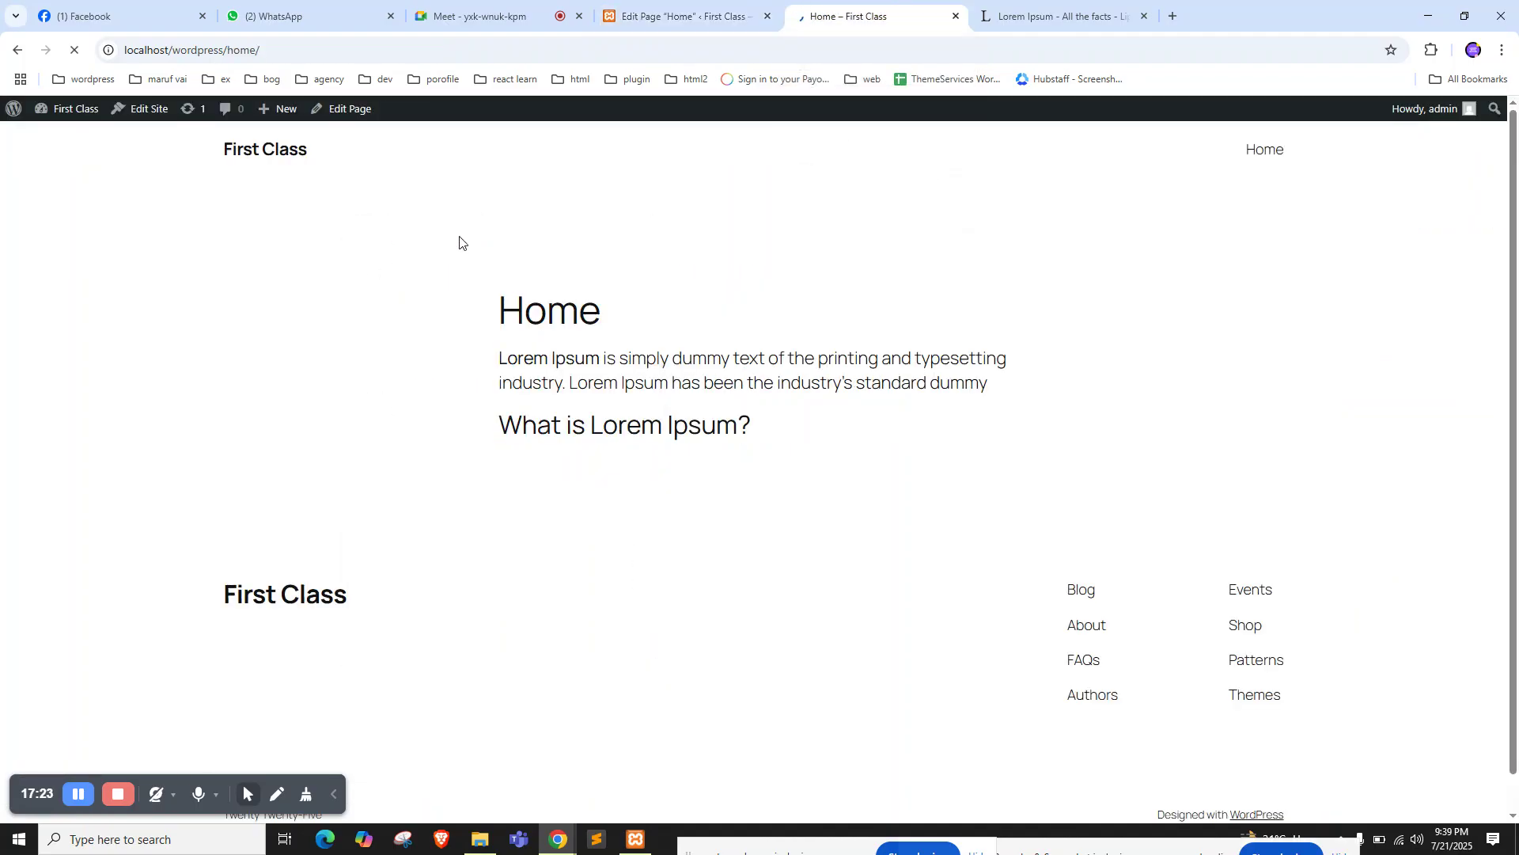
key(ctrl+shift+Tab)
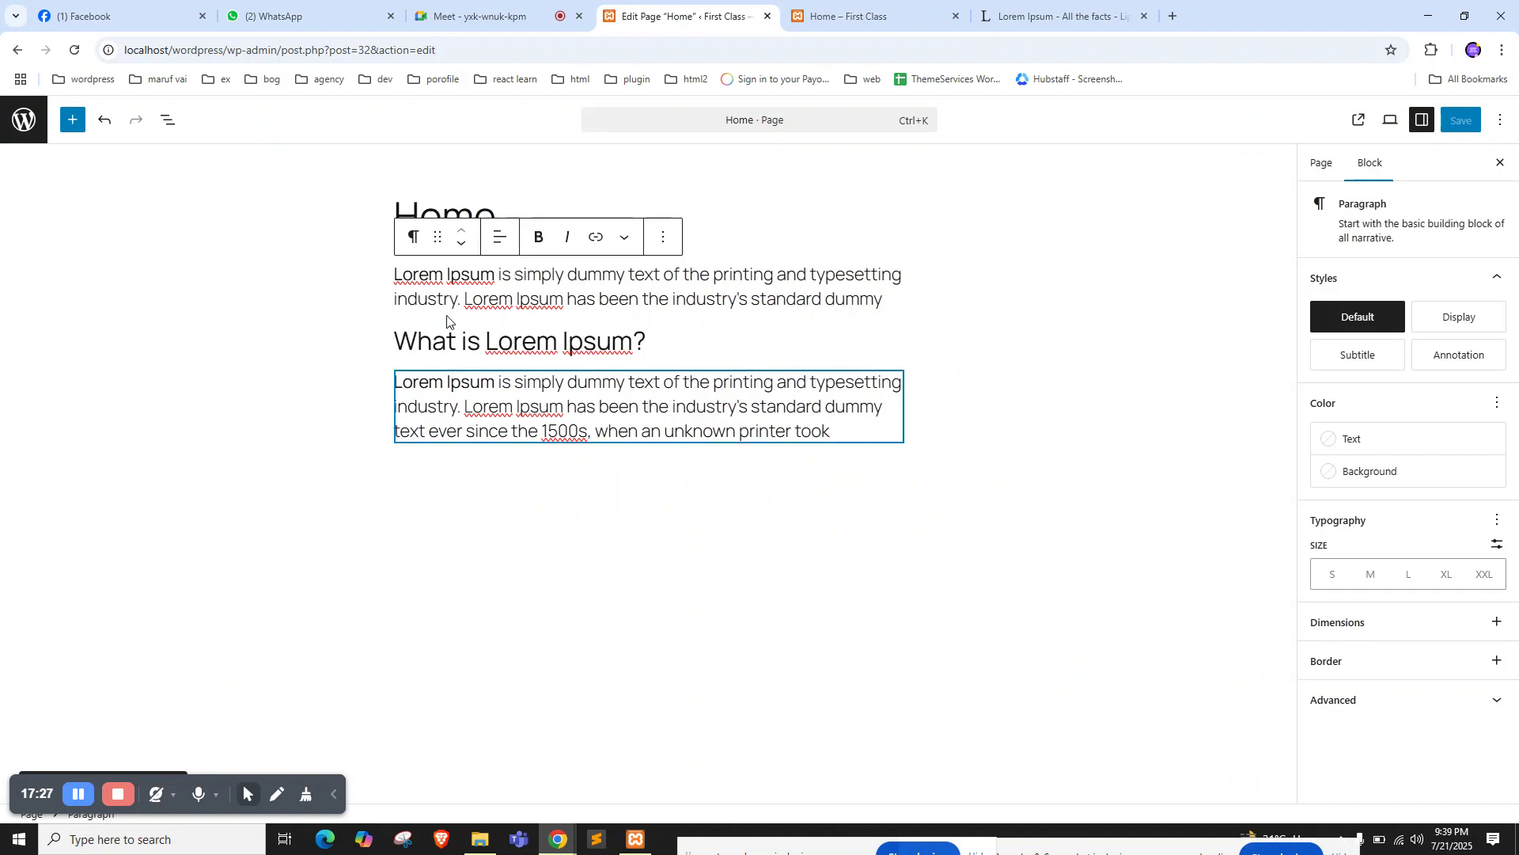
click(72, 120)
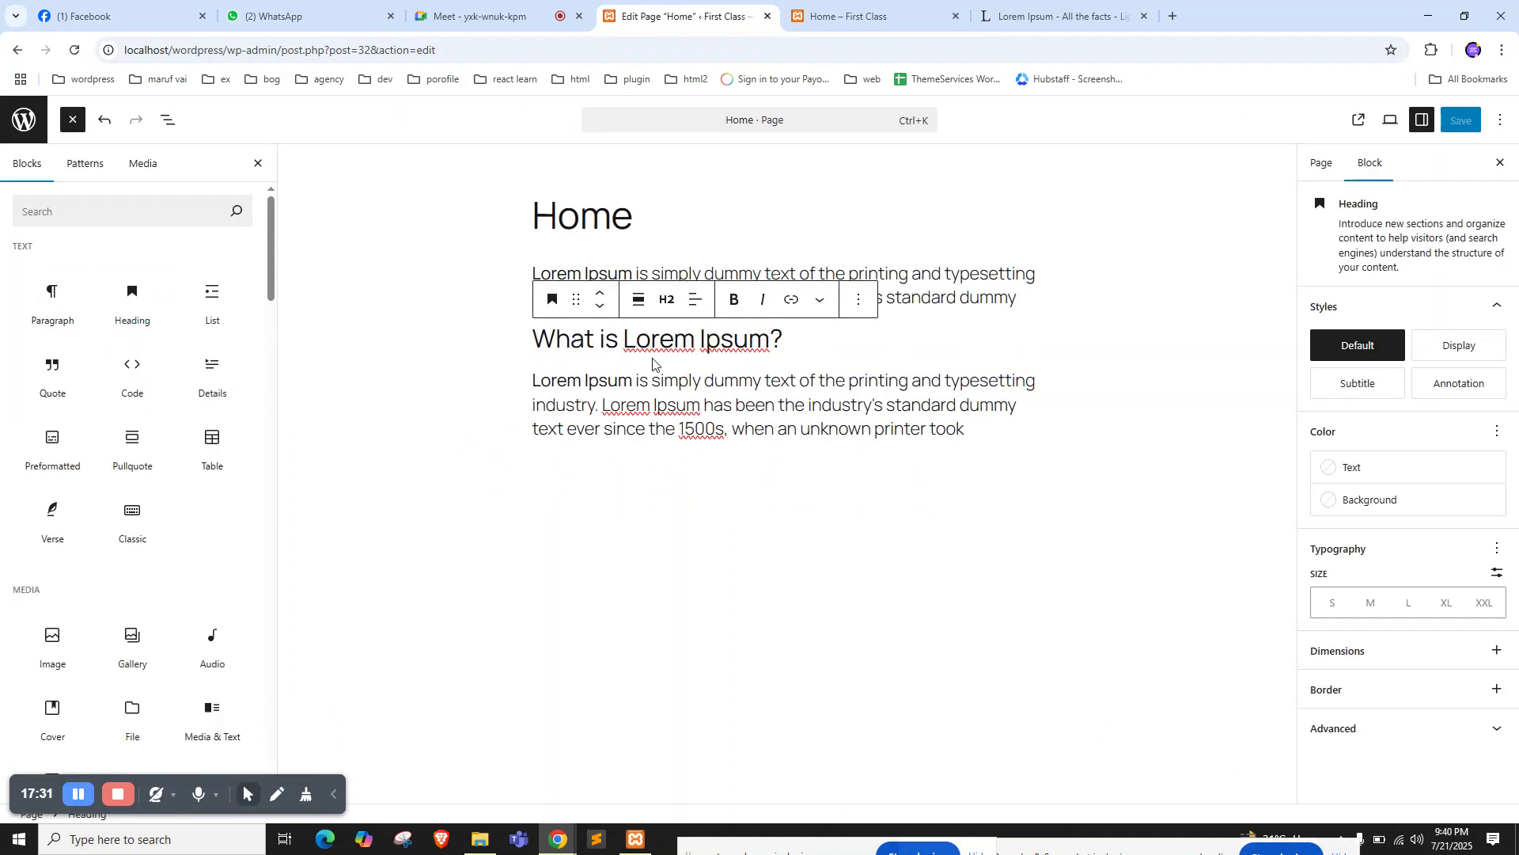
Search Google for "prothom alo" in a new tab and open the prothomalo.com news site
click(862, 16)
click(1052, 16)
click(1170, 14)
text(pro)
key(Return)
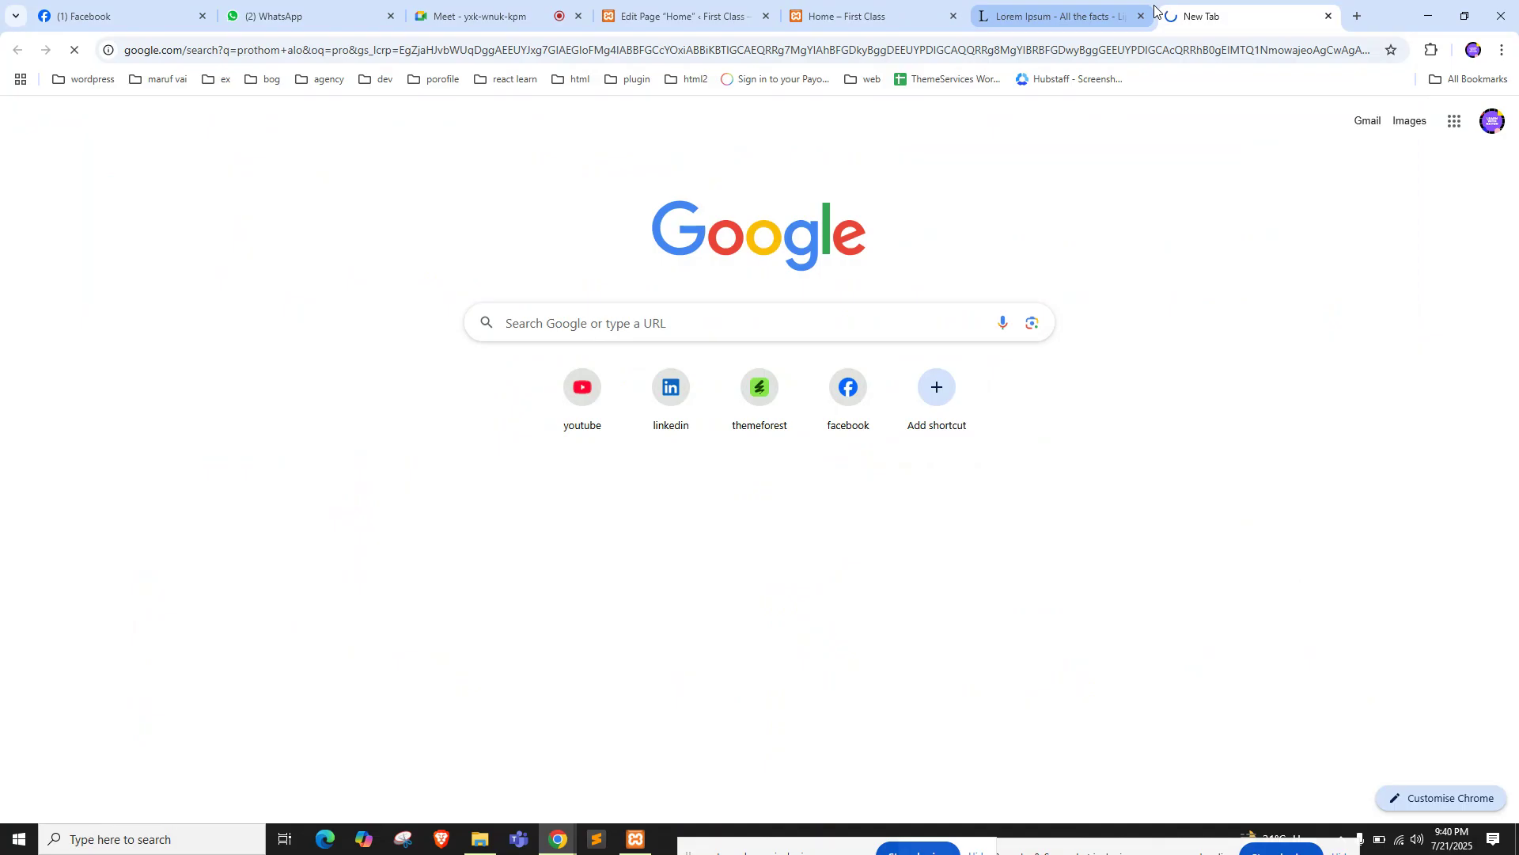
click(384, 261)
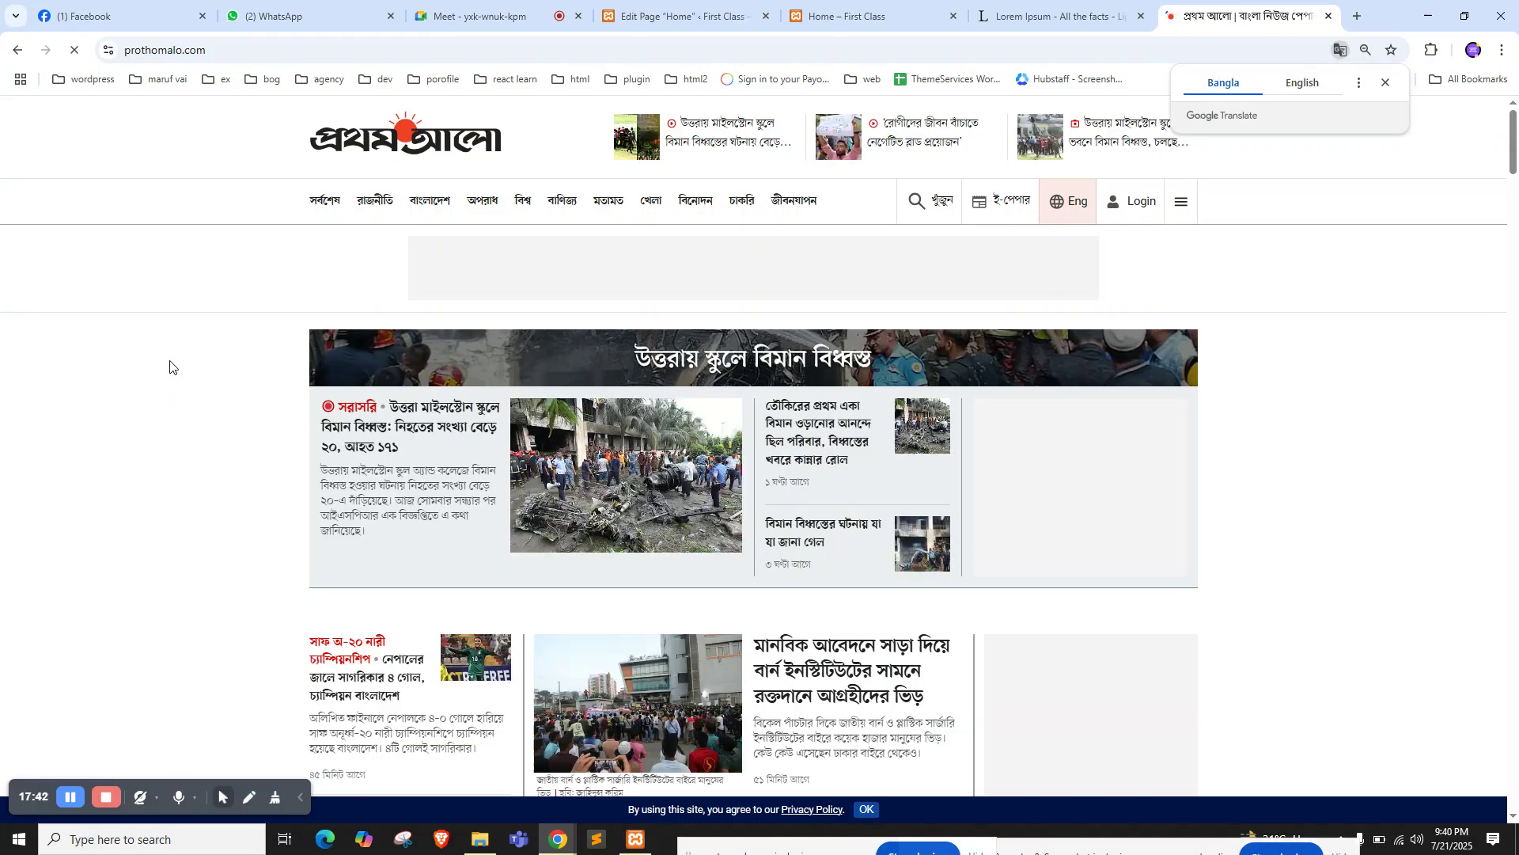
Examine how headings, paragraphs and images are laid out on the prothomalo.com front page
scroll(183, 344, down, 2)
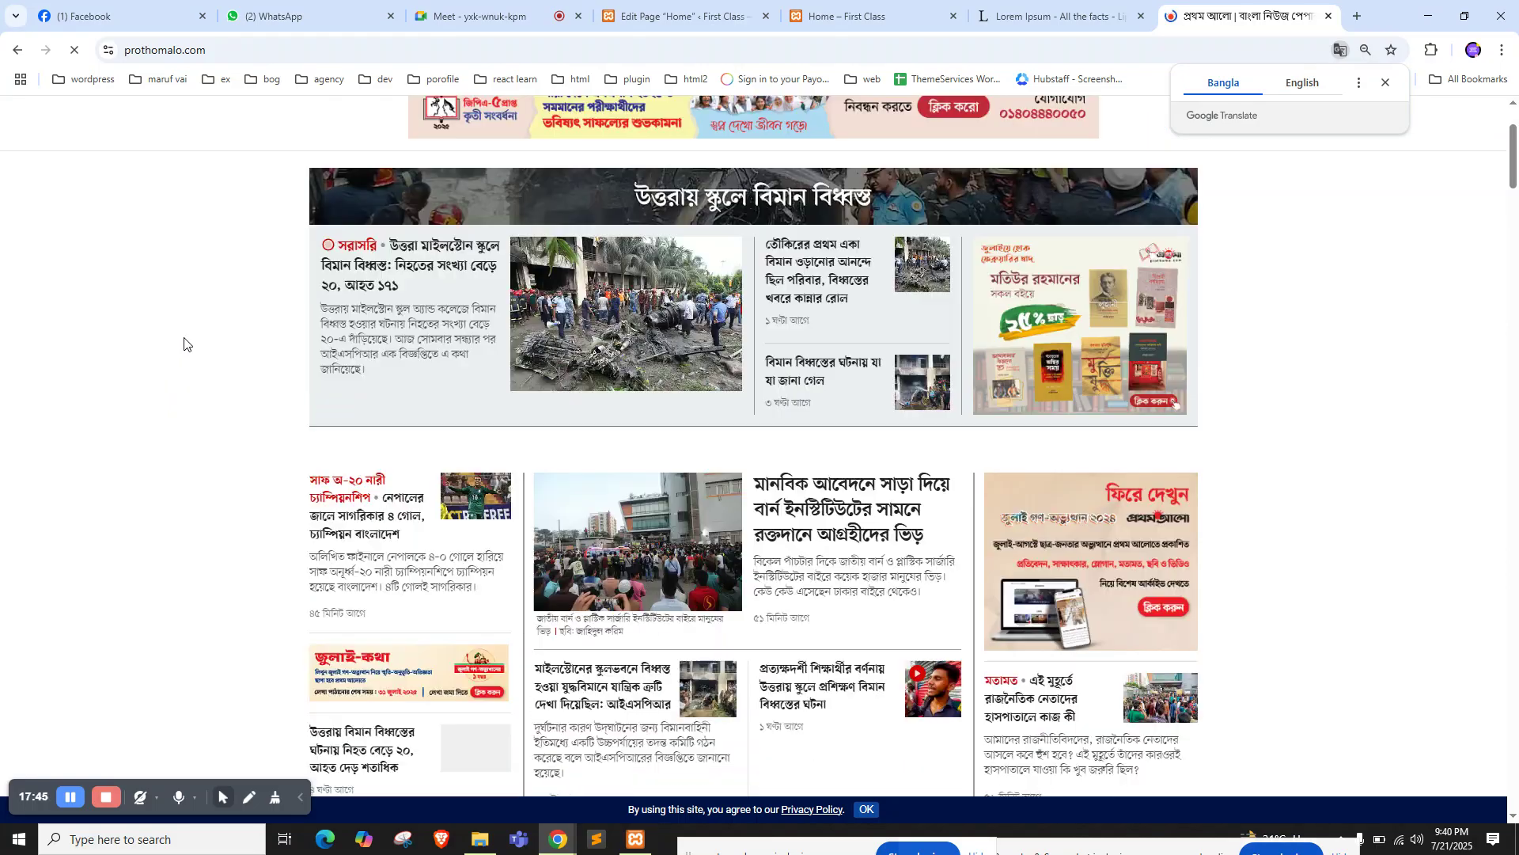
scroll(184, 344, down, 3)
scroll(186, 344, up, 5)
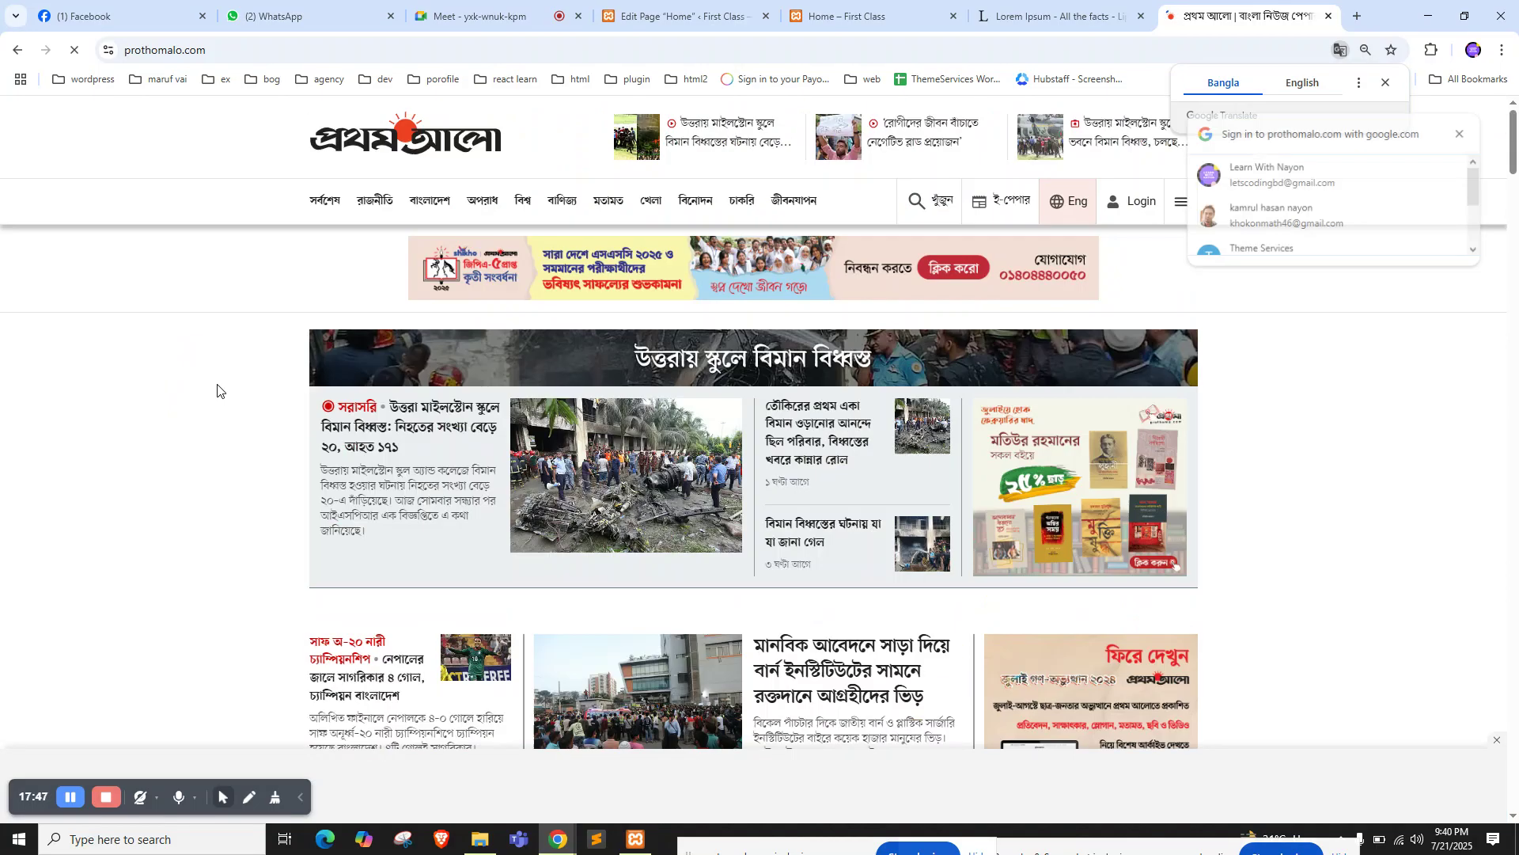
scroll(798, 398, down, 4)
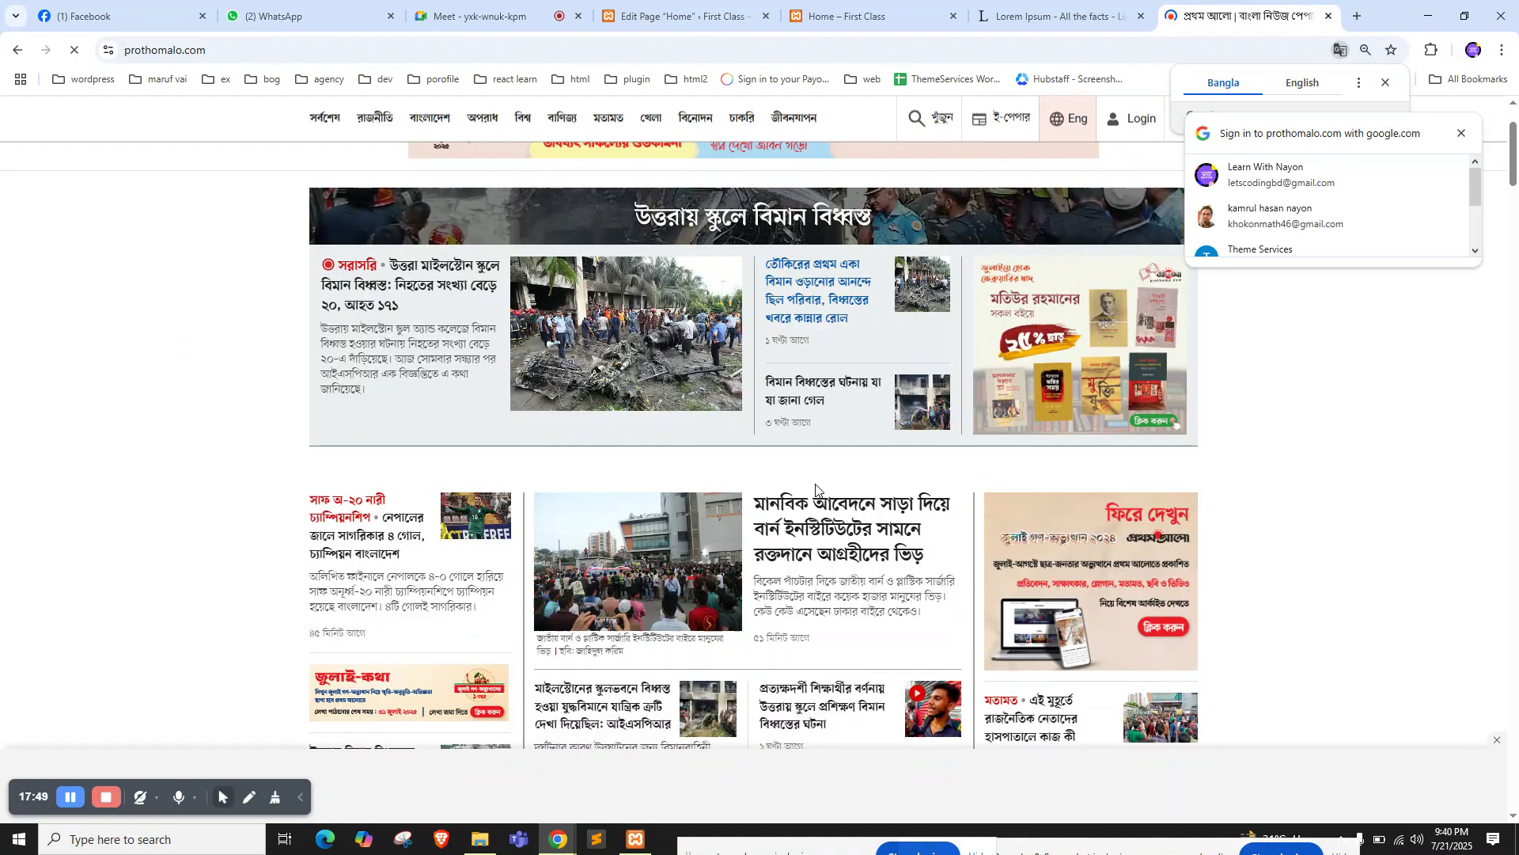
scroll(830, 450, down, 7)
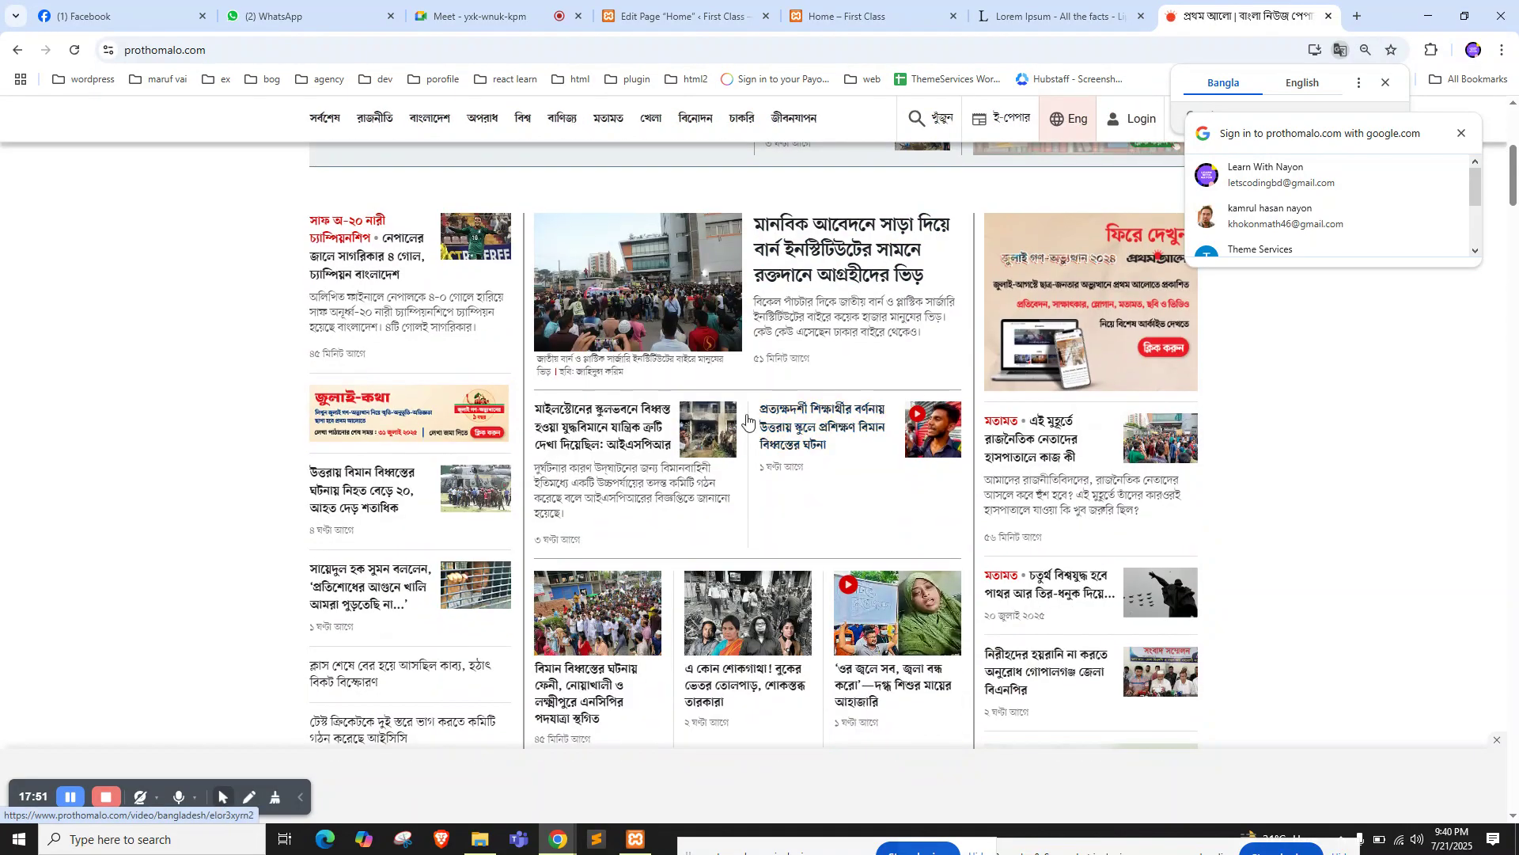
scroll(672, 455, up, 2)
Make the entire first lorem ipsum paragraph of the Home page bold and save the page
click(744, 17)
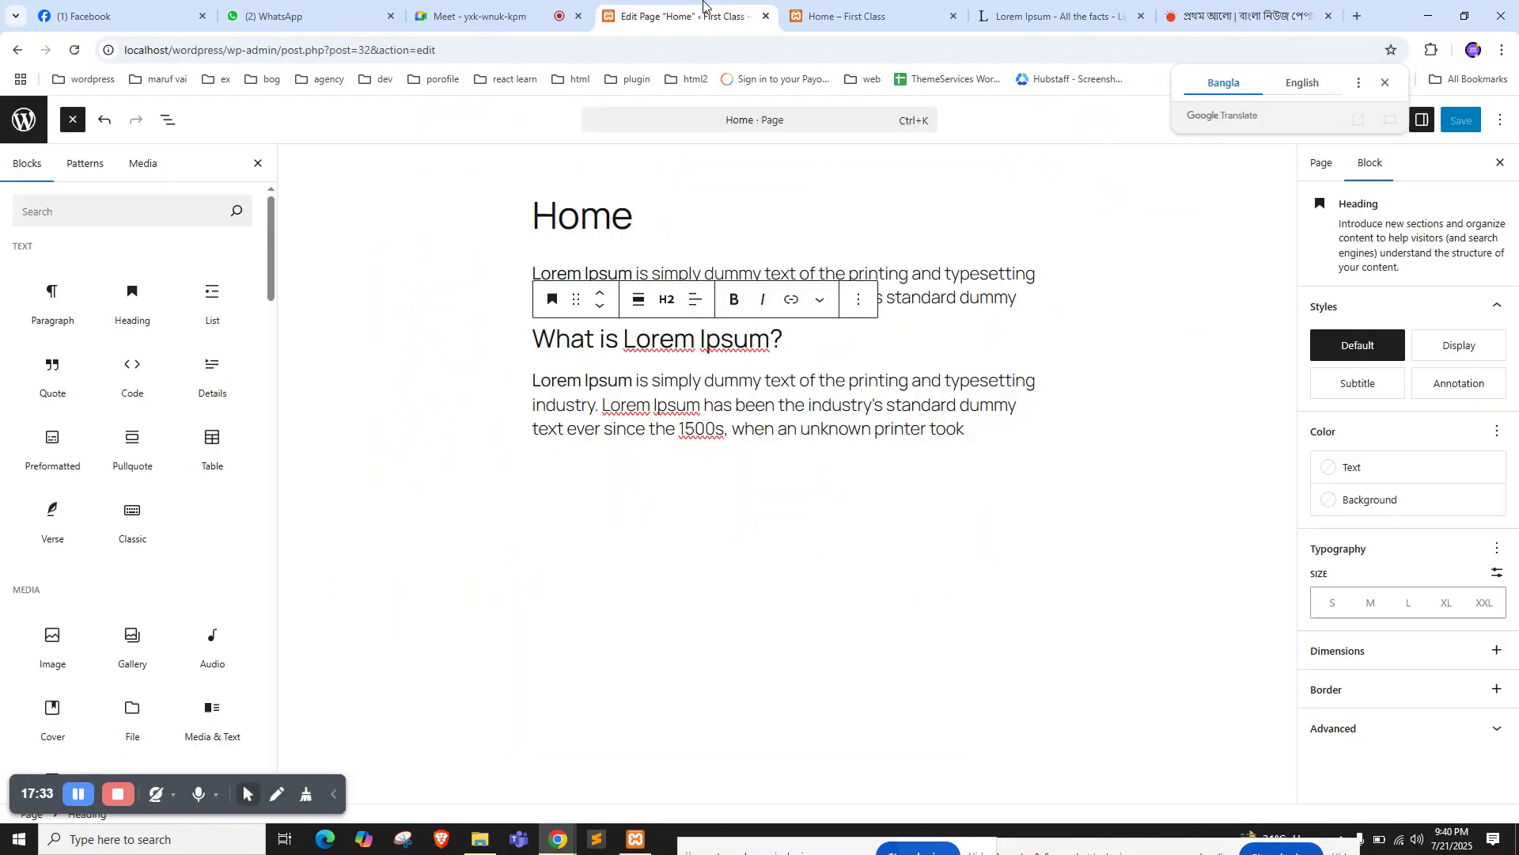
triple_click(599, 340)
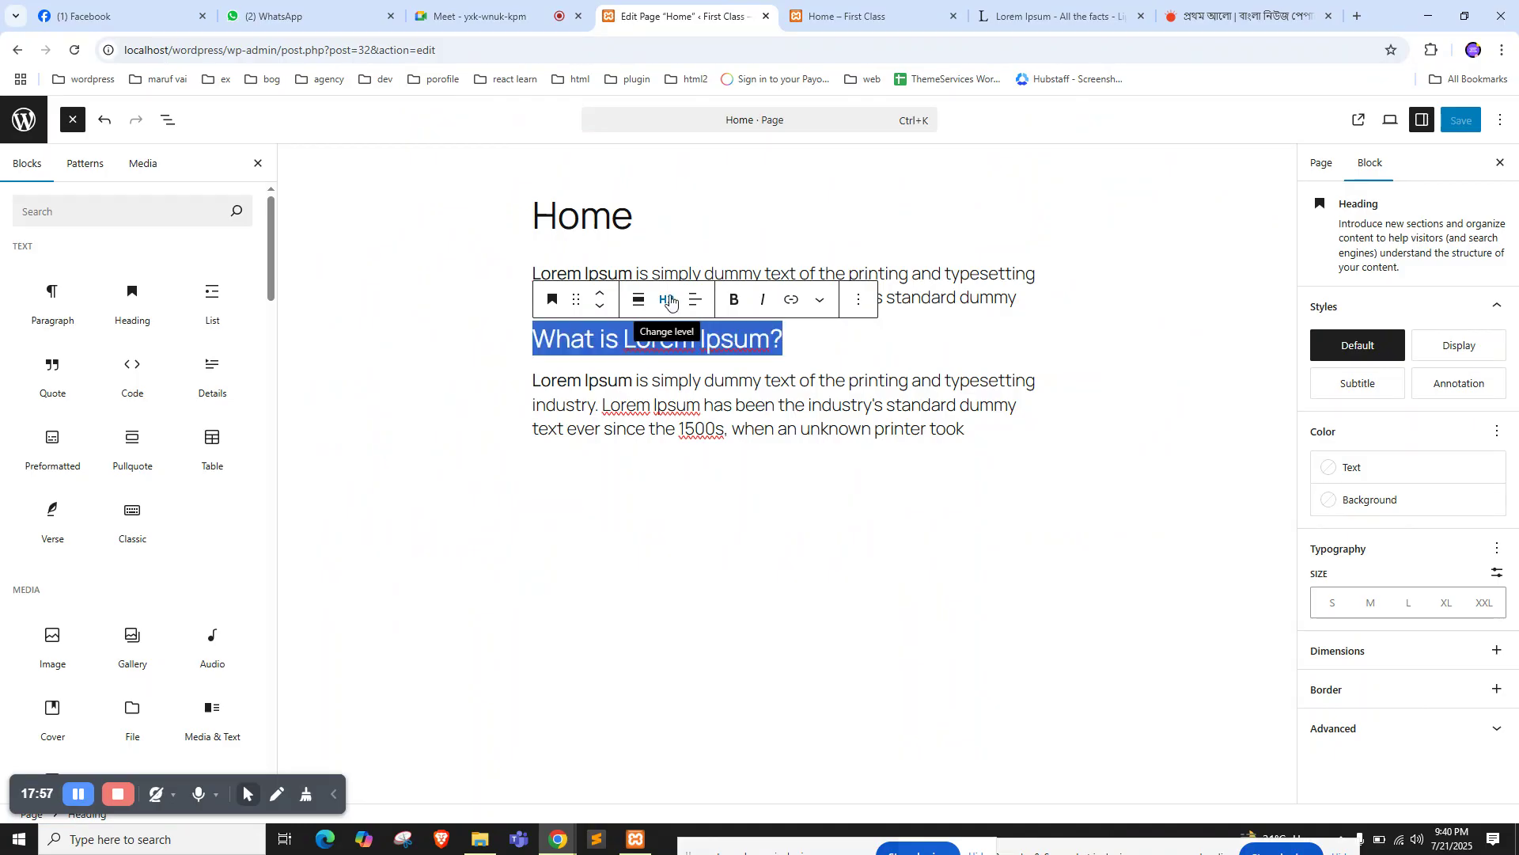
click(599, 341)
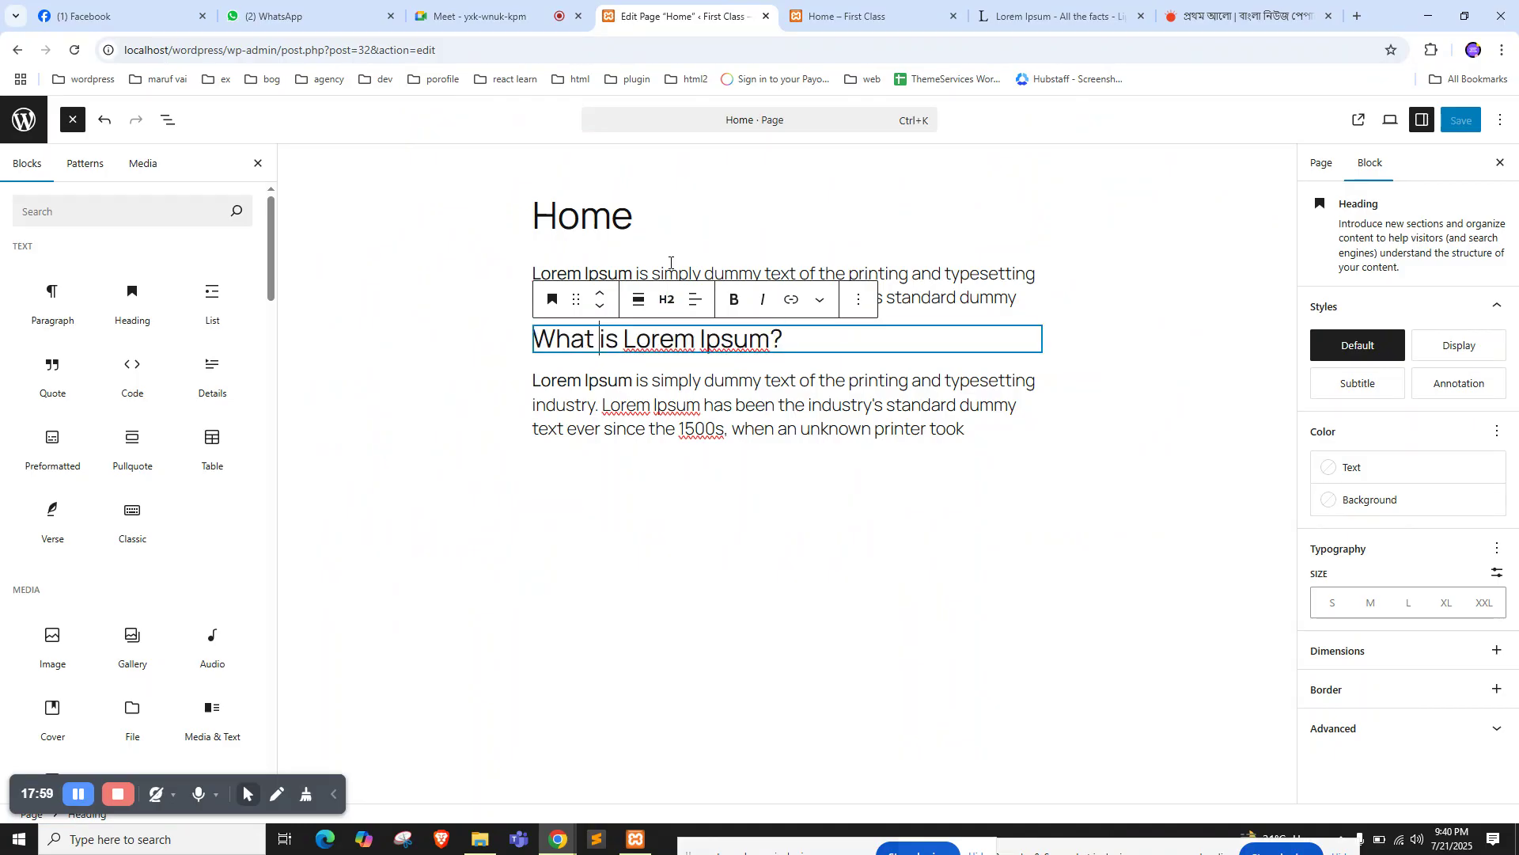
triple_click(912, 270)
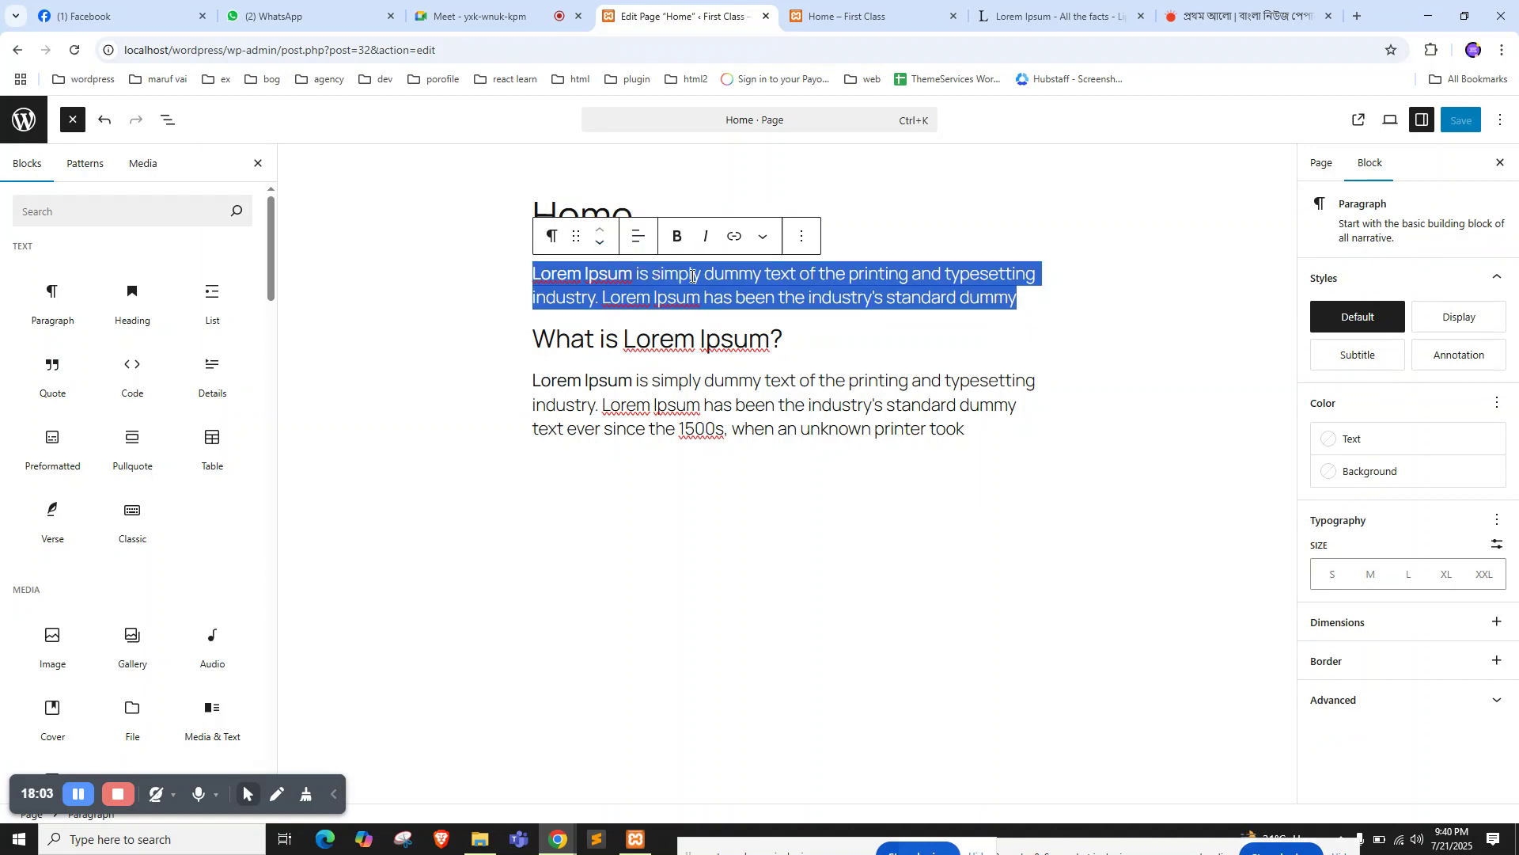
click(720, 340)
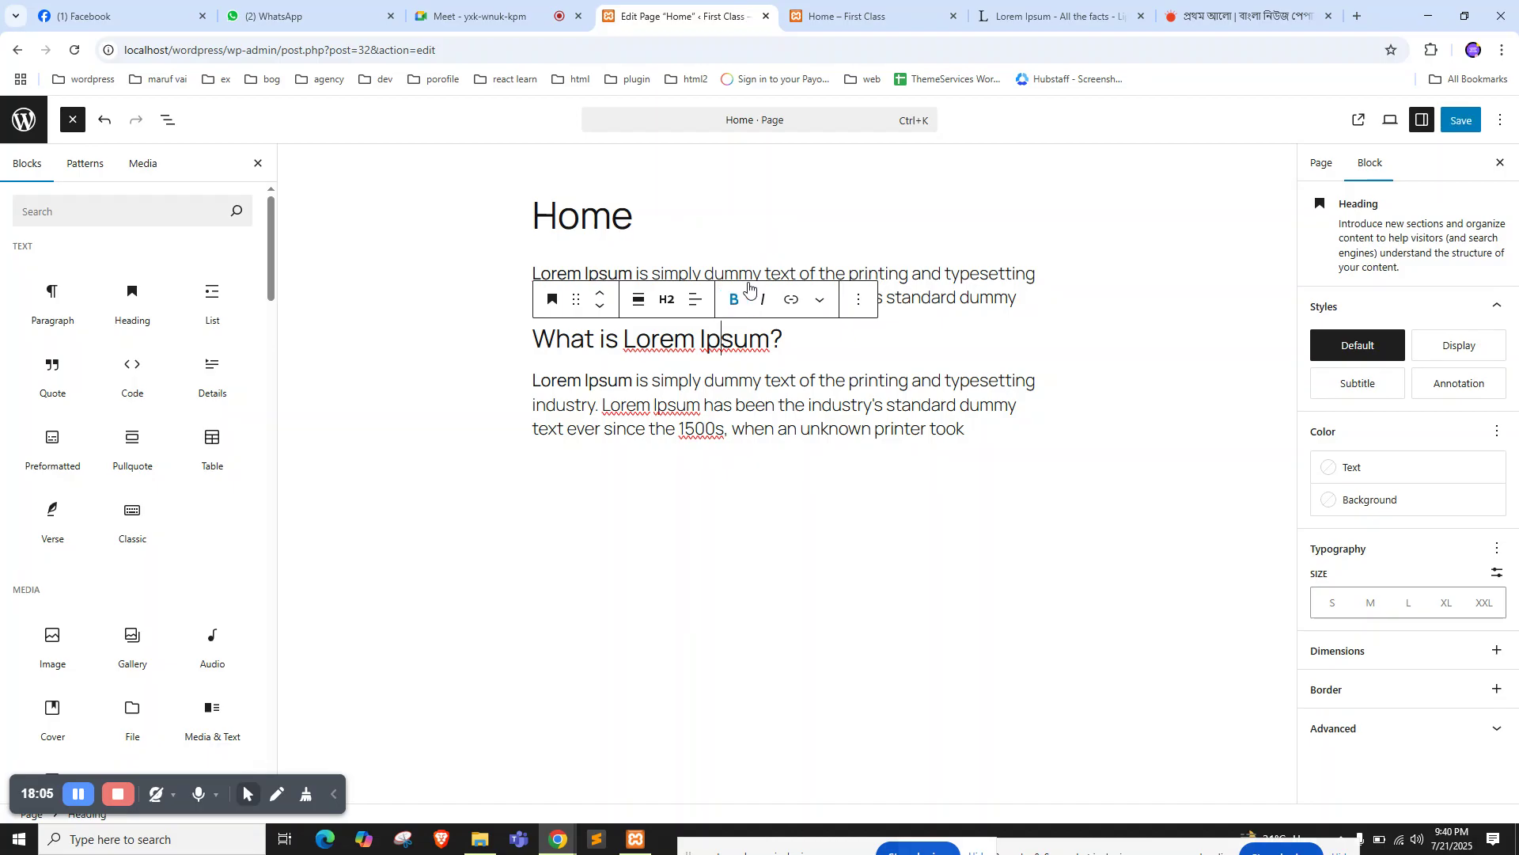
triple_click(974, 270)
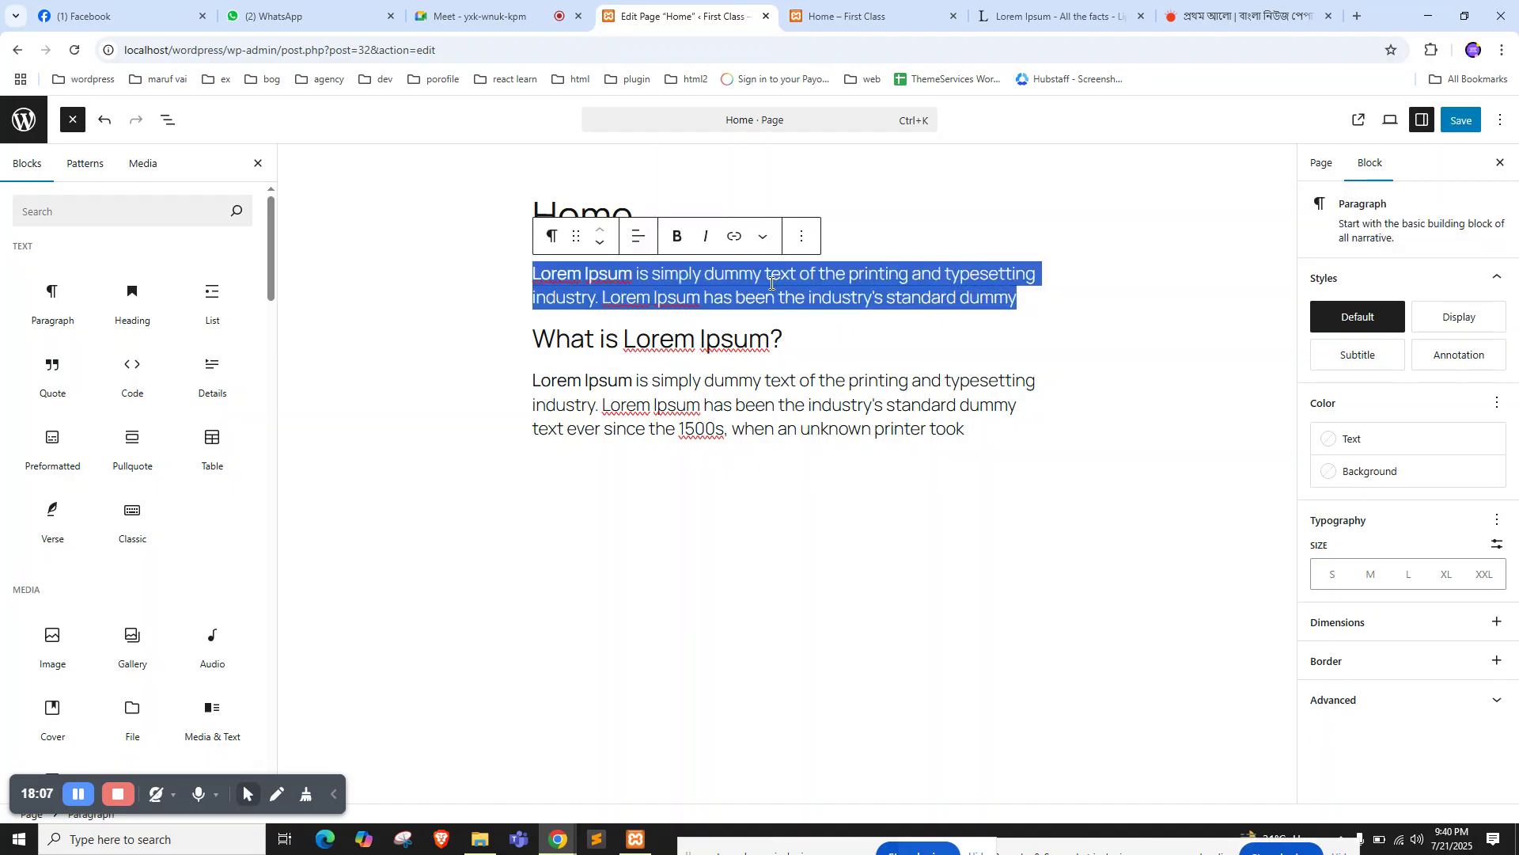
click(677, 239)
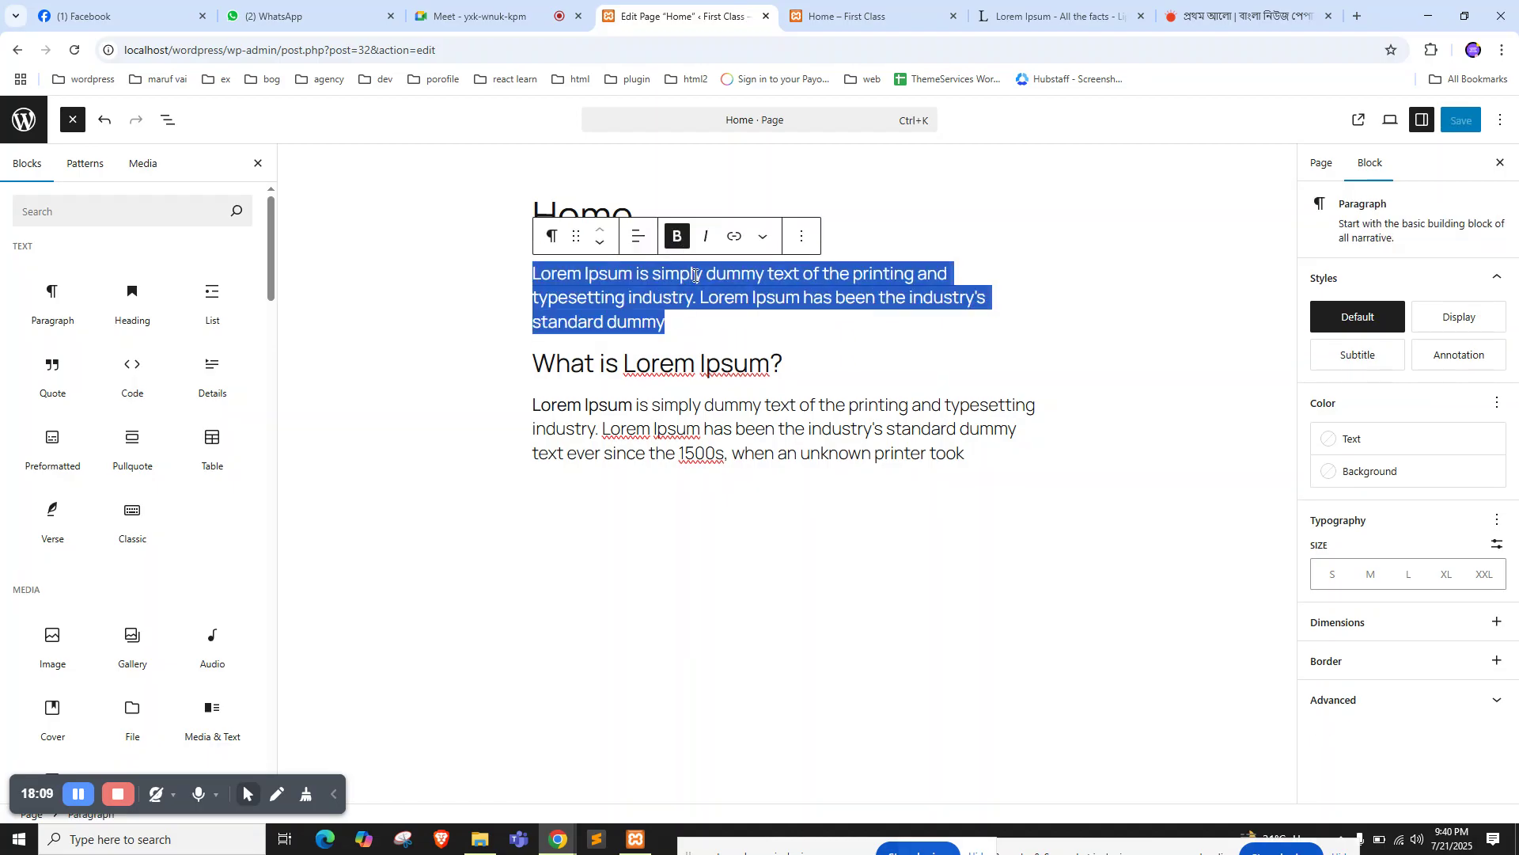
key(ctrl+z)
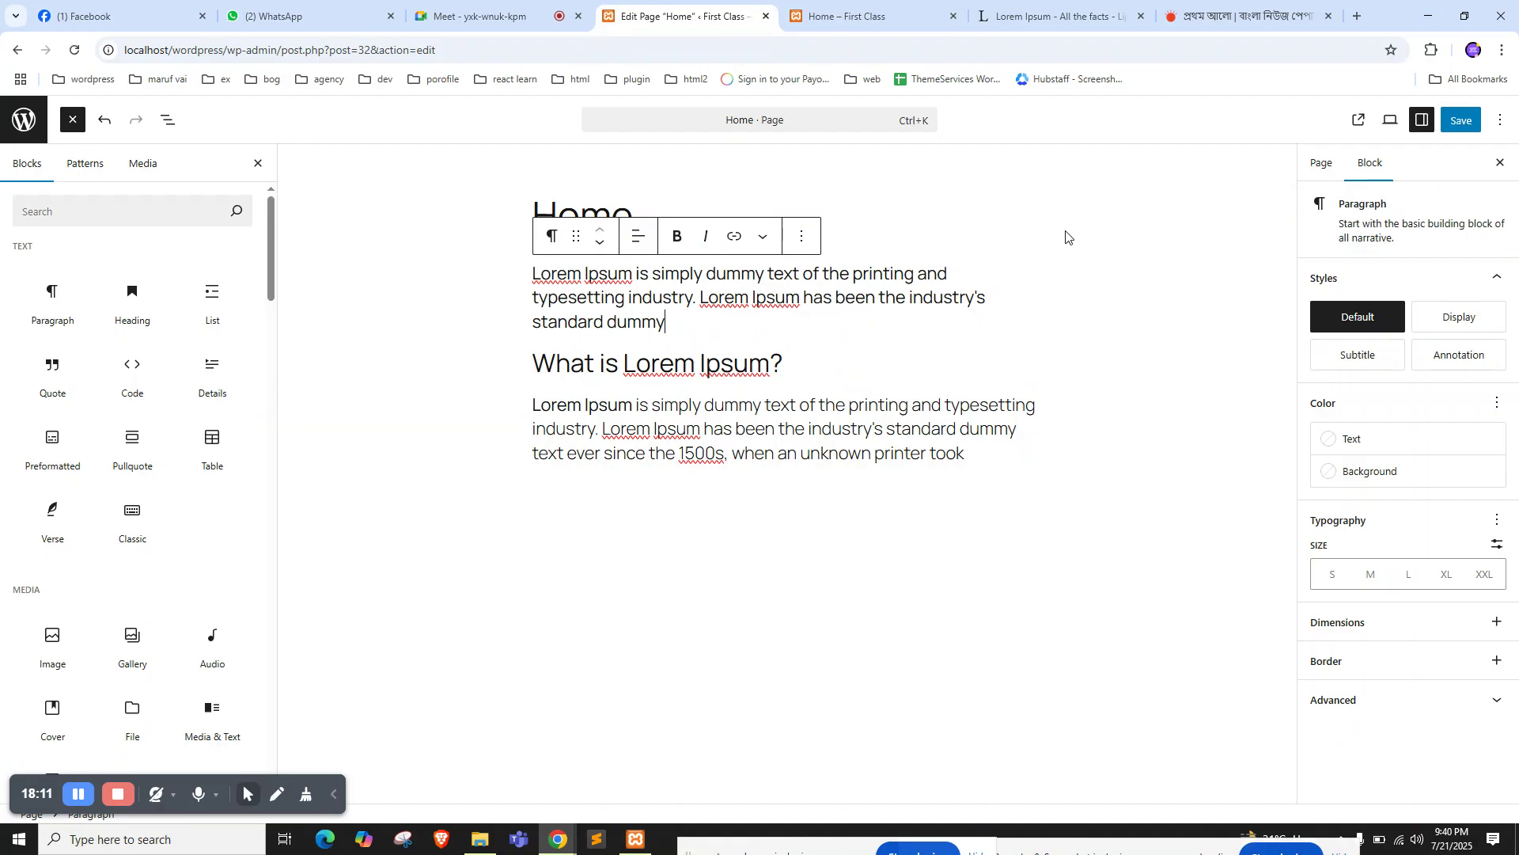
click(1459, 117)
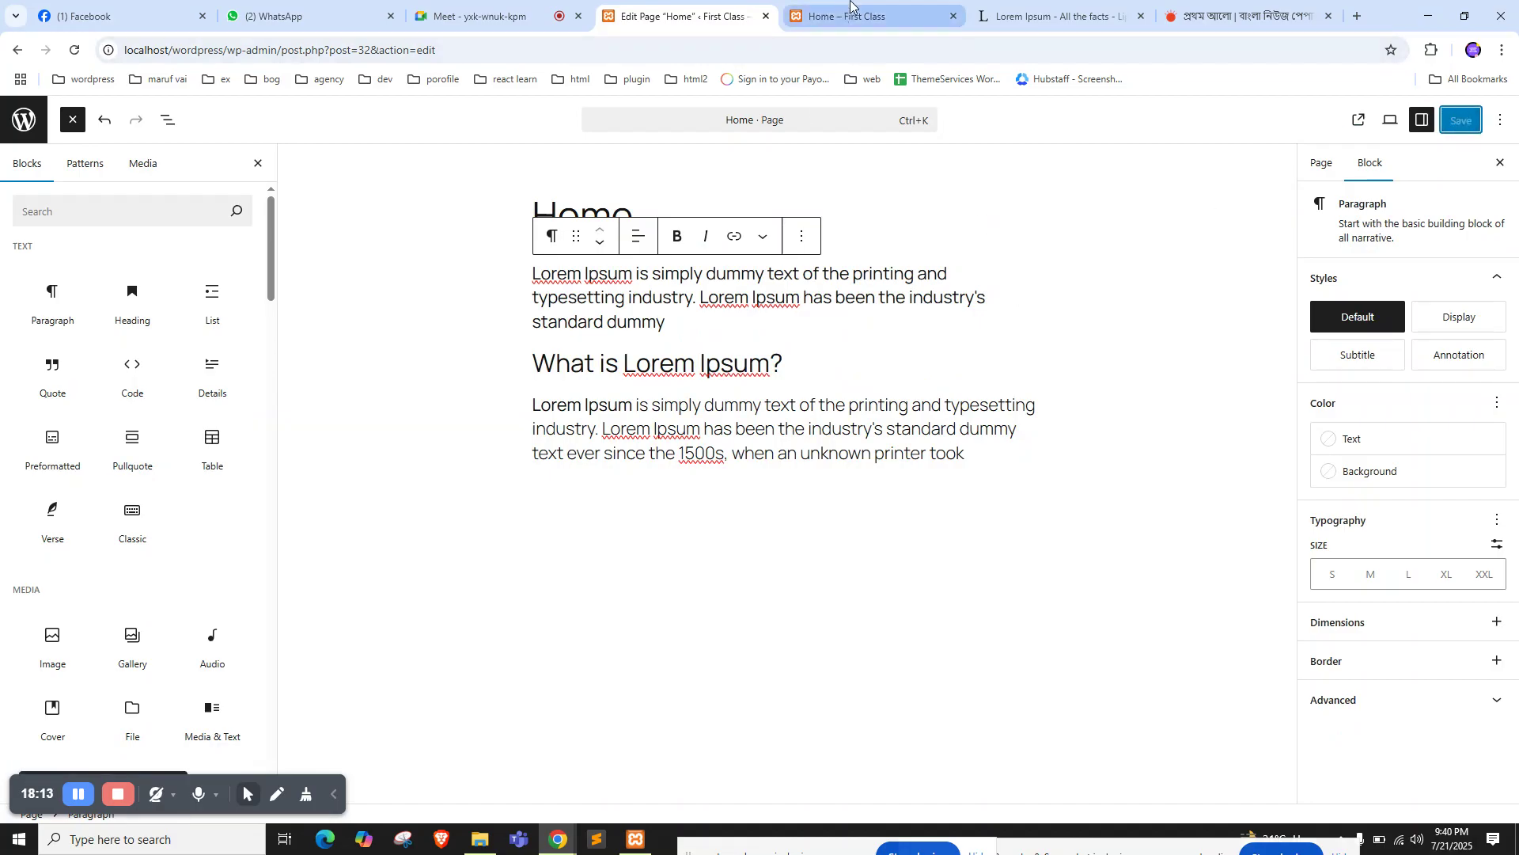
Reload the live Home page and compare the bold first paragraph with the paragraph below the heading
click(850, 8)
right_click(163, 234)
click(221, 292)
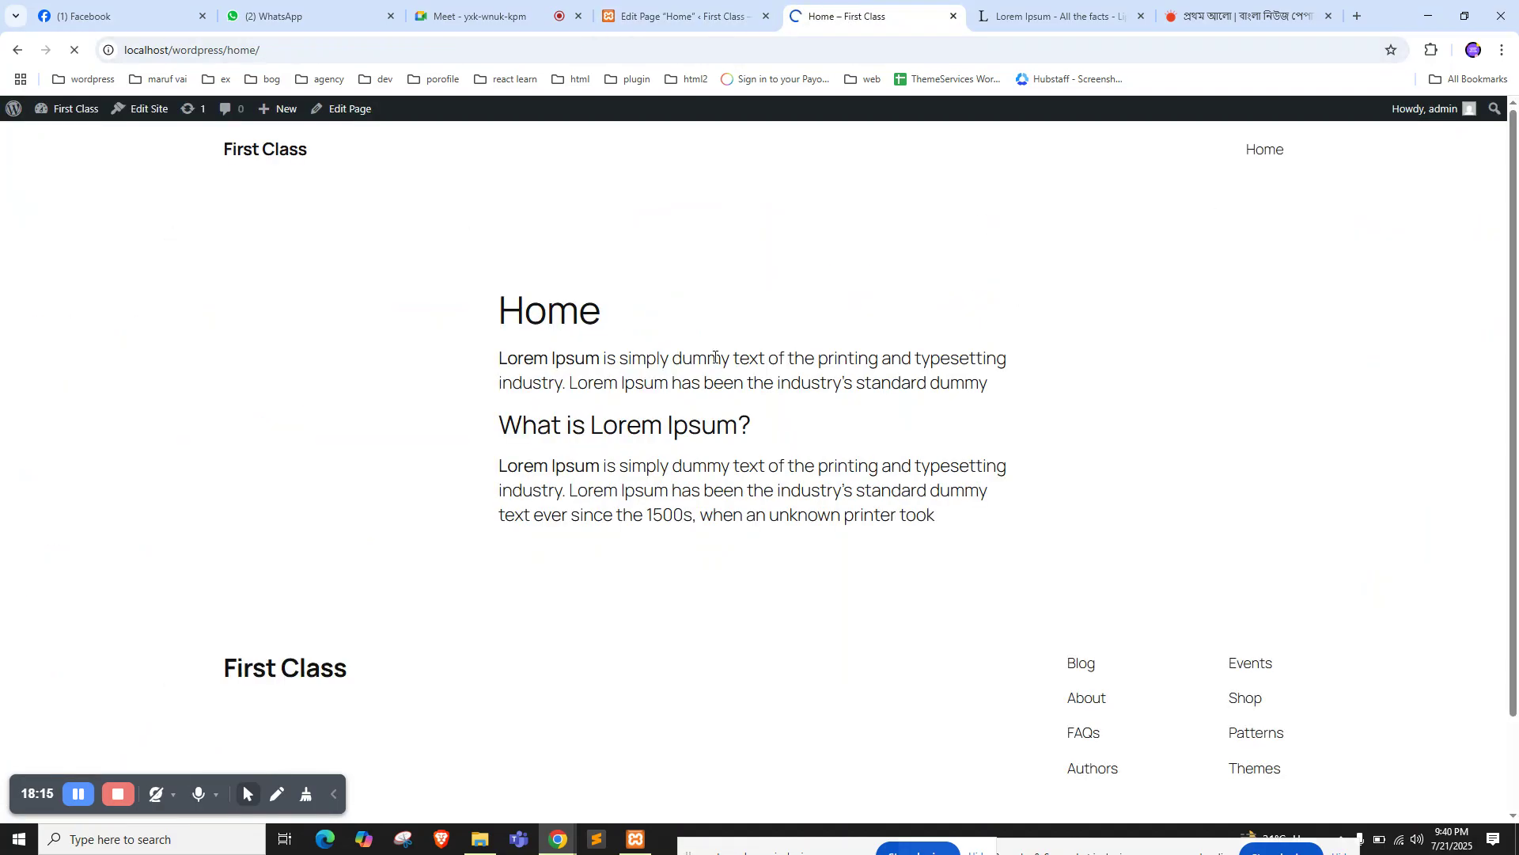
drag(655, 413, 497, 366)
click(556, 455)
triple_click(696, 524)
click(621, 385)
triple_click(621, 386)
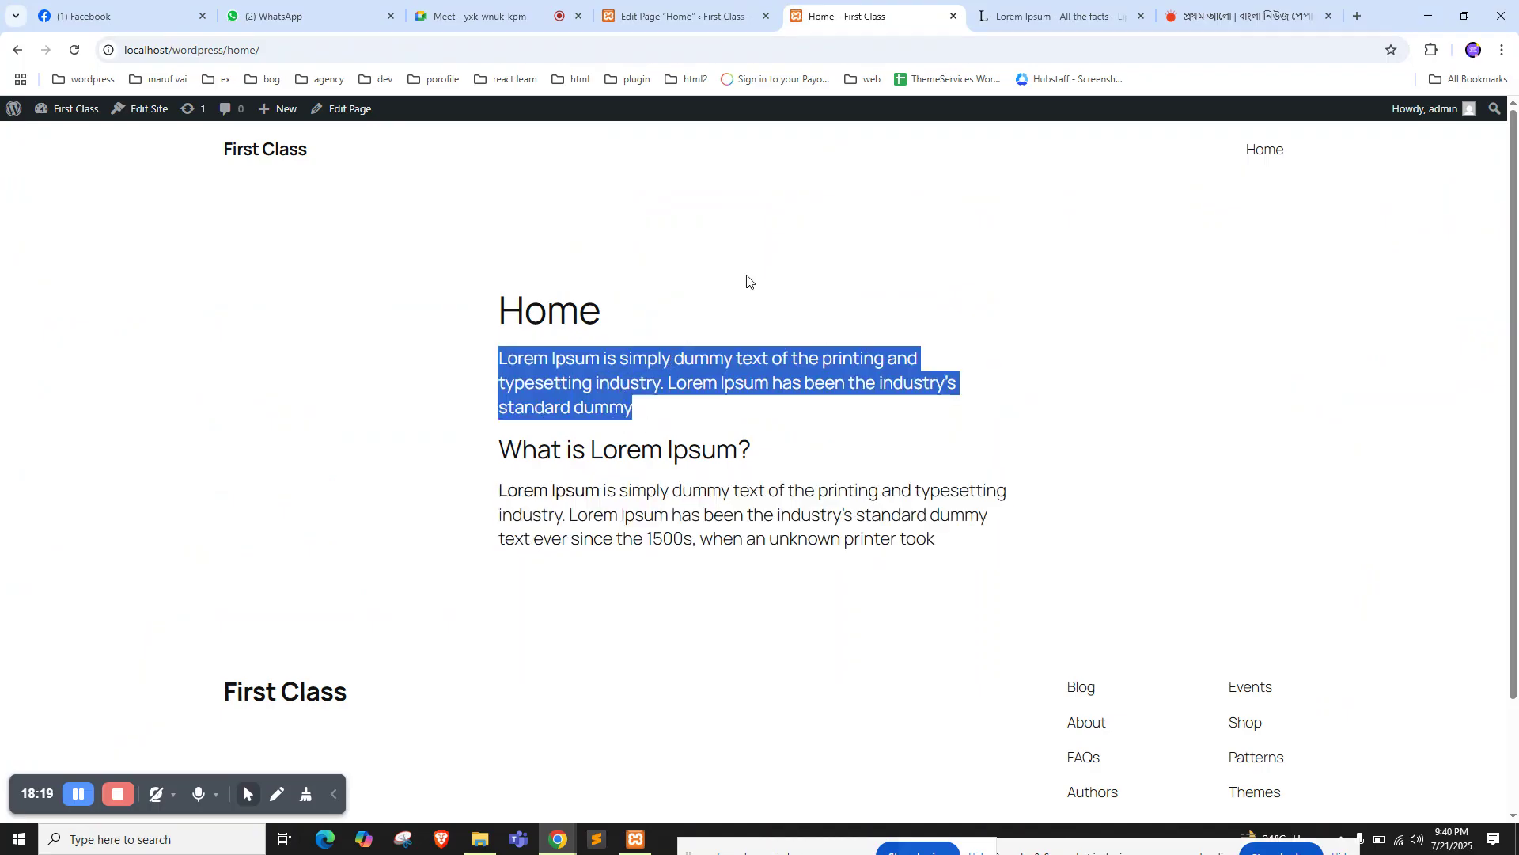
Italicize the entire bold first paragraph of the Home page and save the page
click(676, 16)
double_click(674, 300)
triple_click(674, 299)
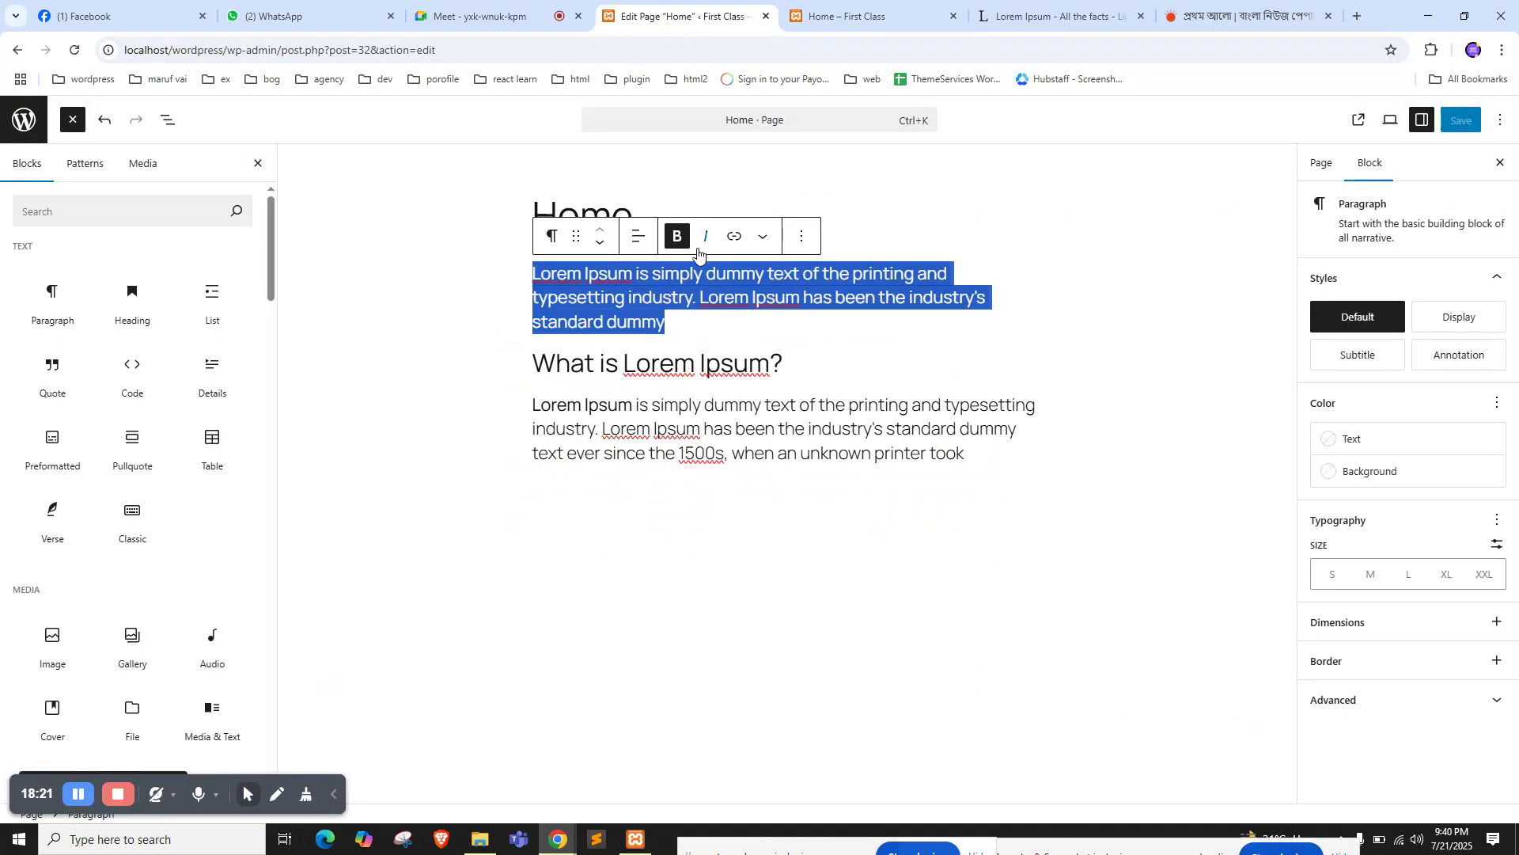
click(705, 237)
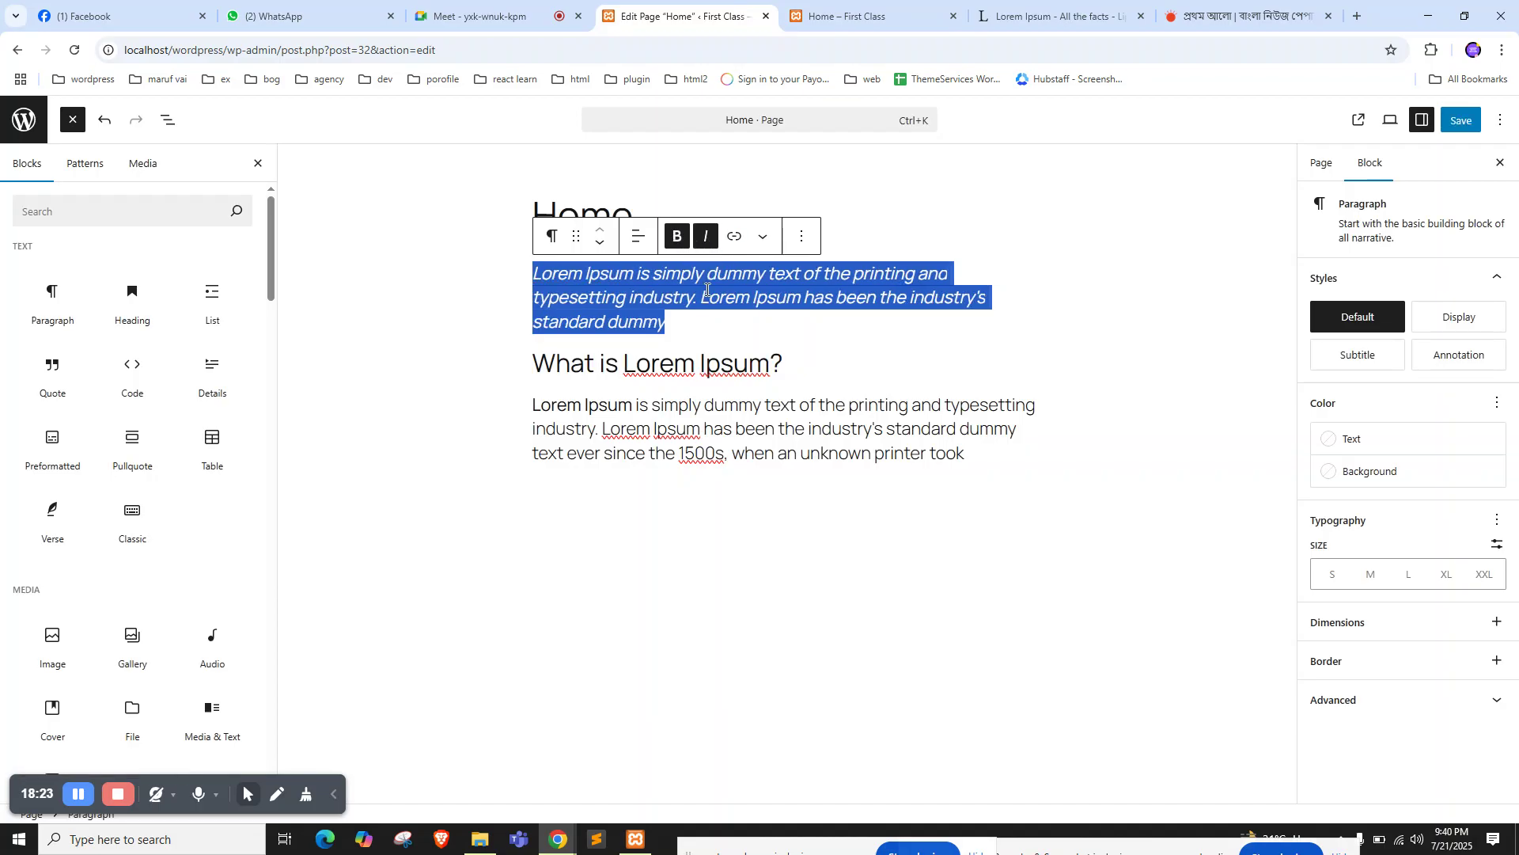
click(1460, 119)
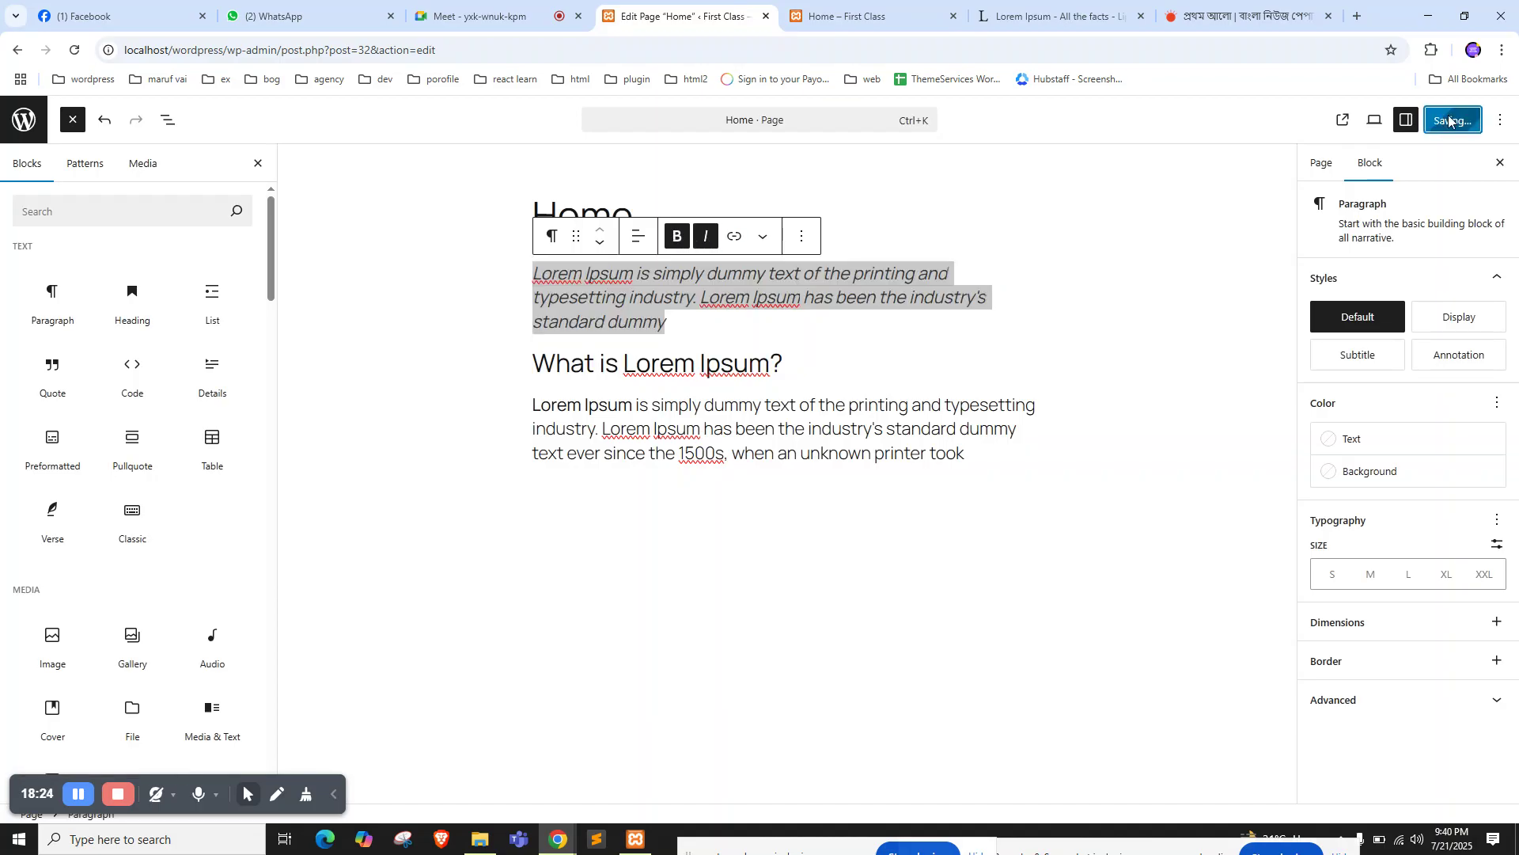
Reload the live Home page and check the italic styling of the first paragraph
click(847, 16)
right_click(98, 282)
click(153, 344)
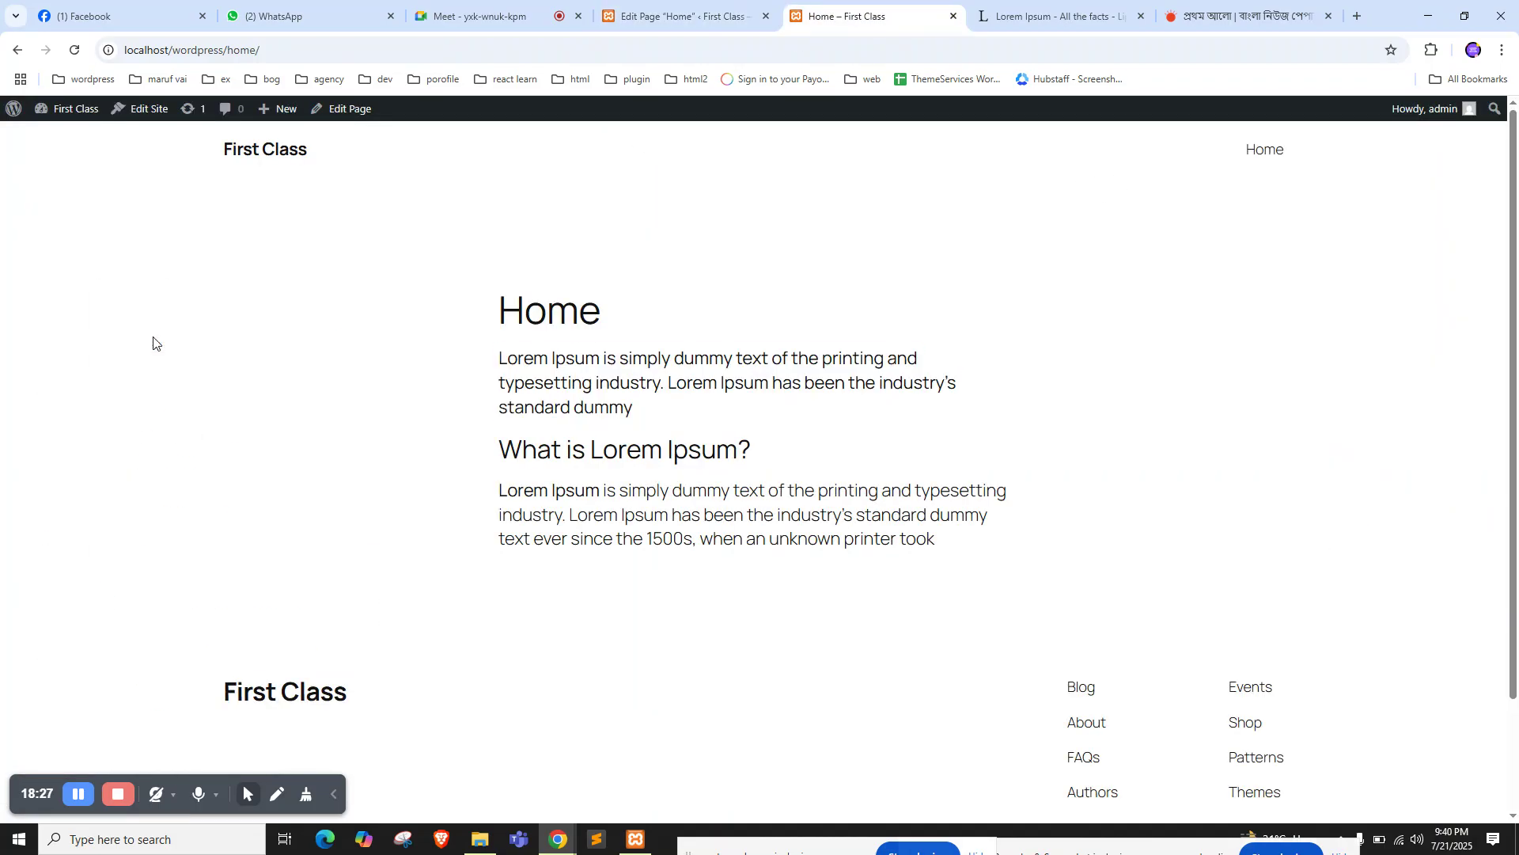
drag(496, 357, 688, 411)
click(688, 411)
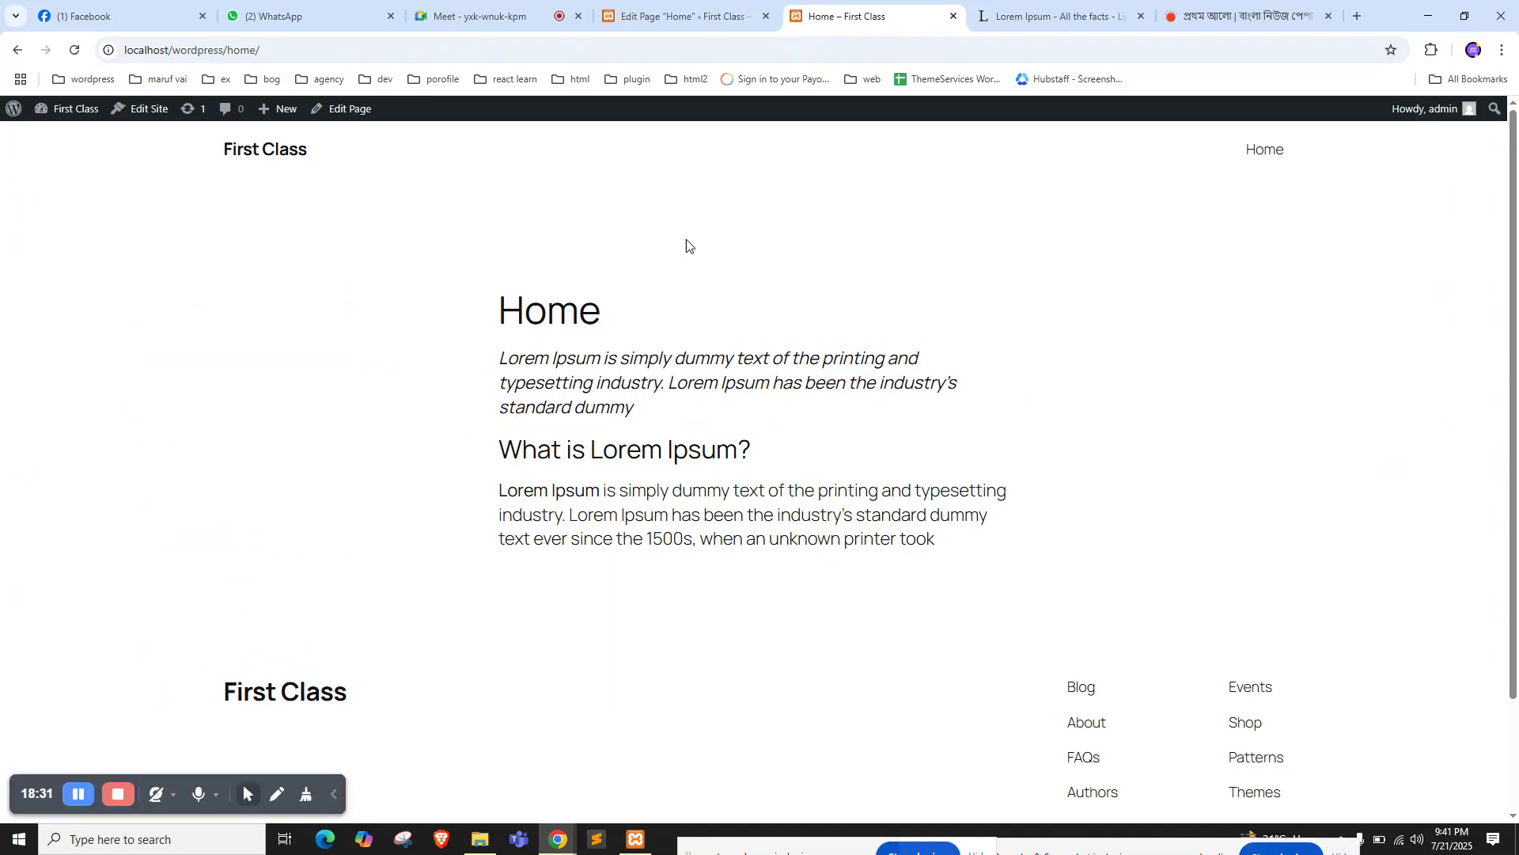
Center-align the first paragraph of the Home page and save the page
click(718, 4)
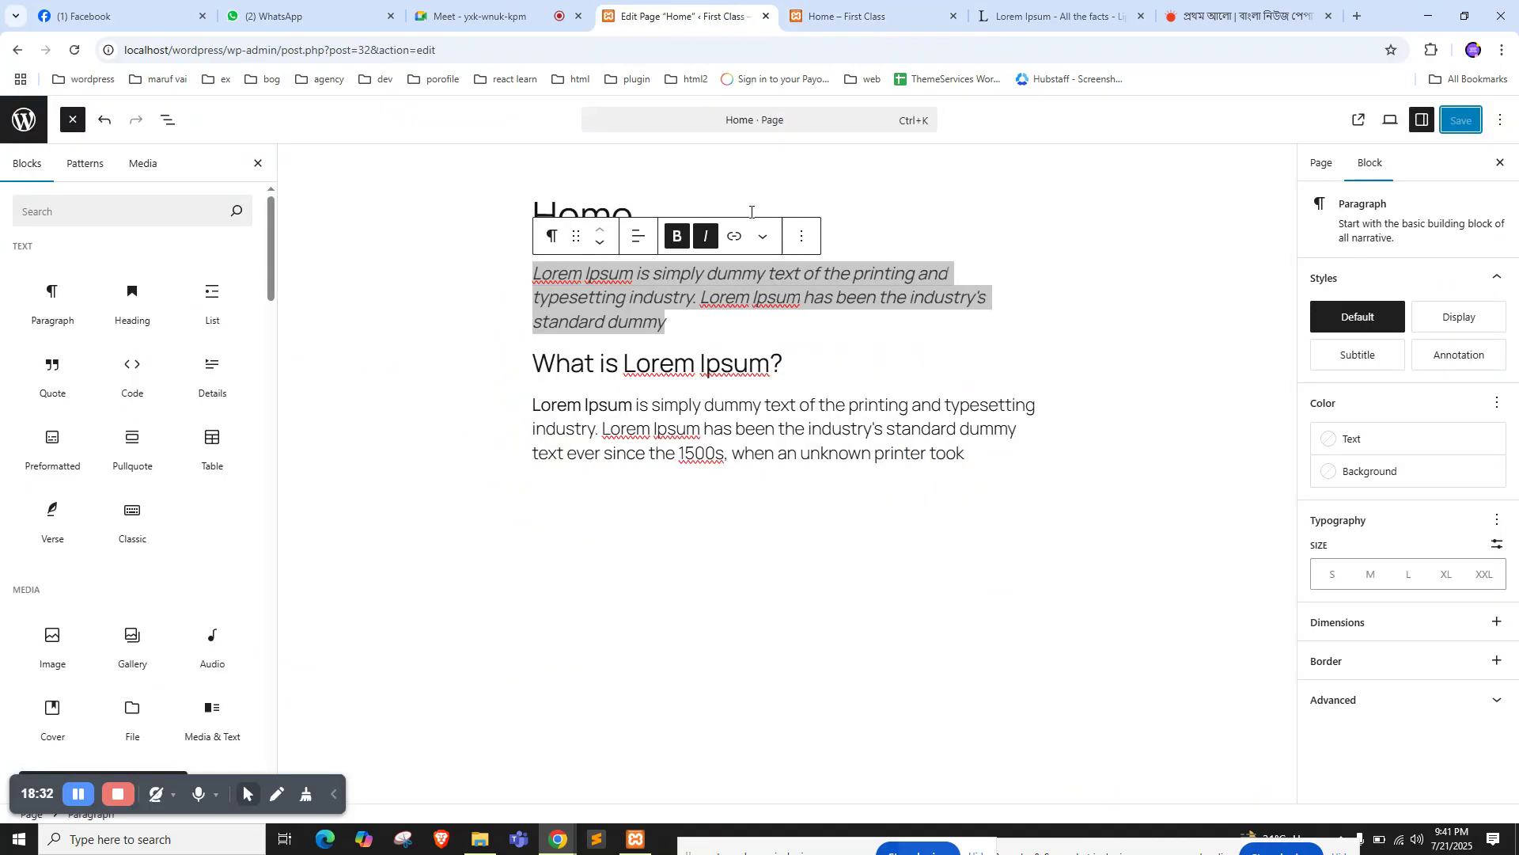
click(638, 237)
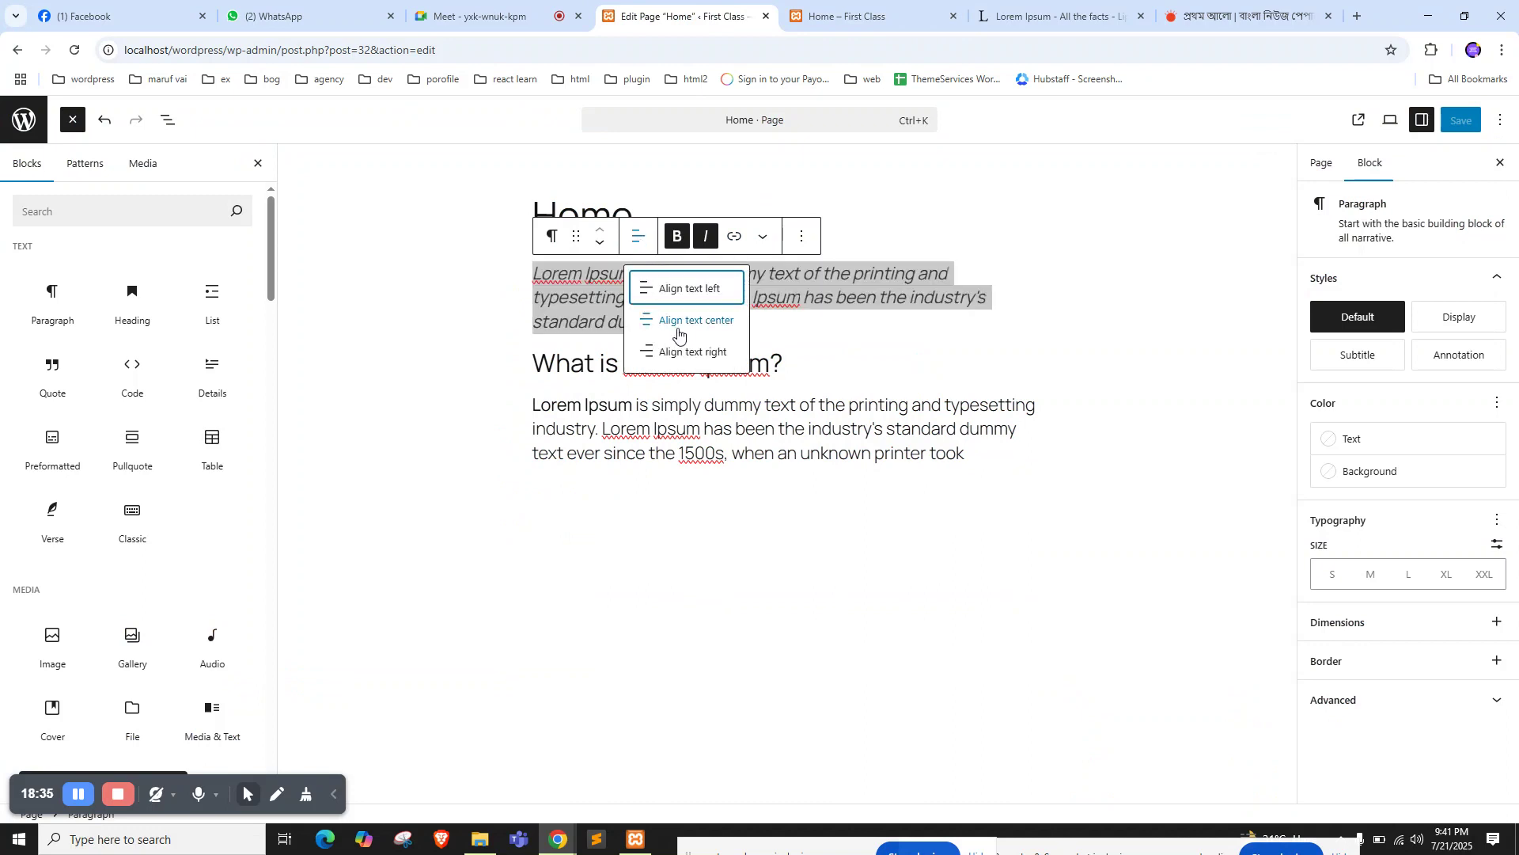
click(678, 333)
click(1460, 119)
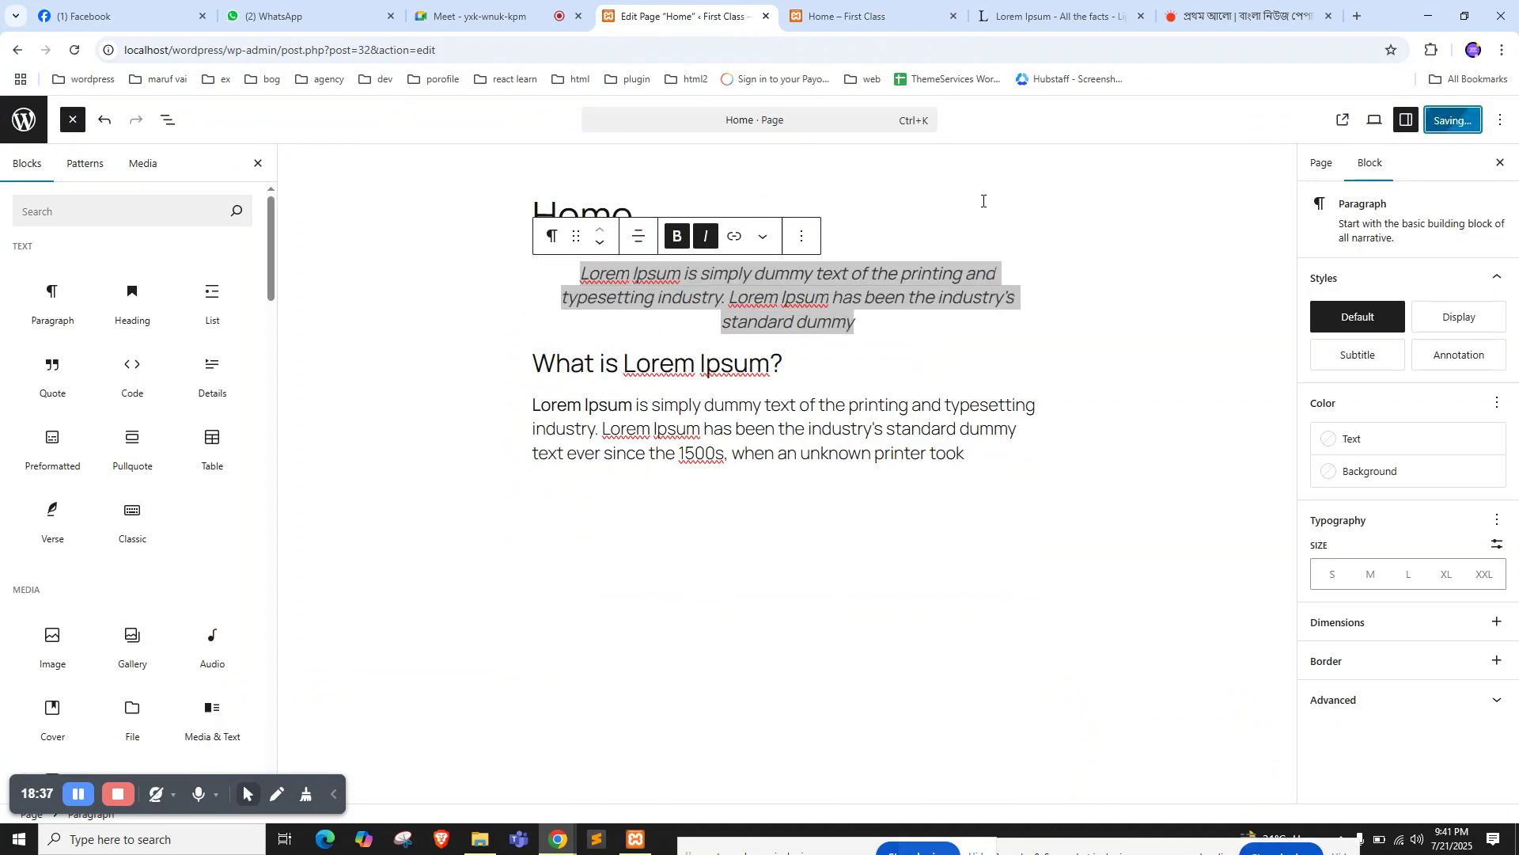
Reload the live Home page and check the first paragraph's centered alignment
click(855, 15)
right_click(173, 269)
click(237, 337)
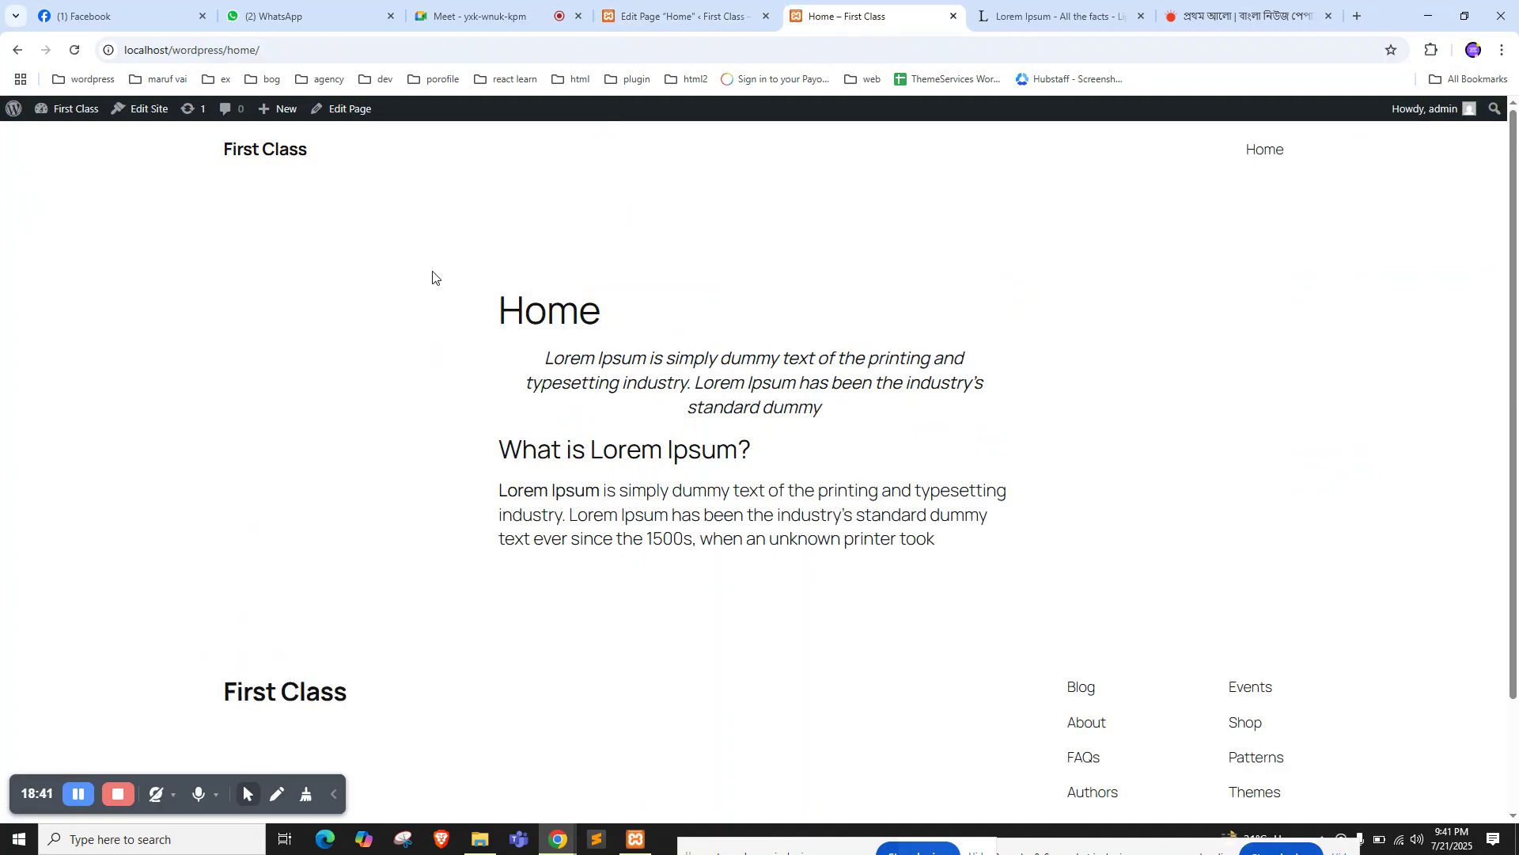
triple_click(553, 354)
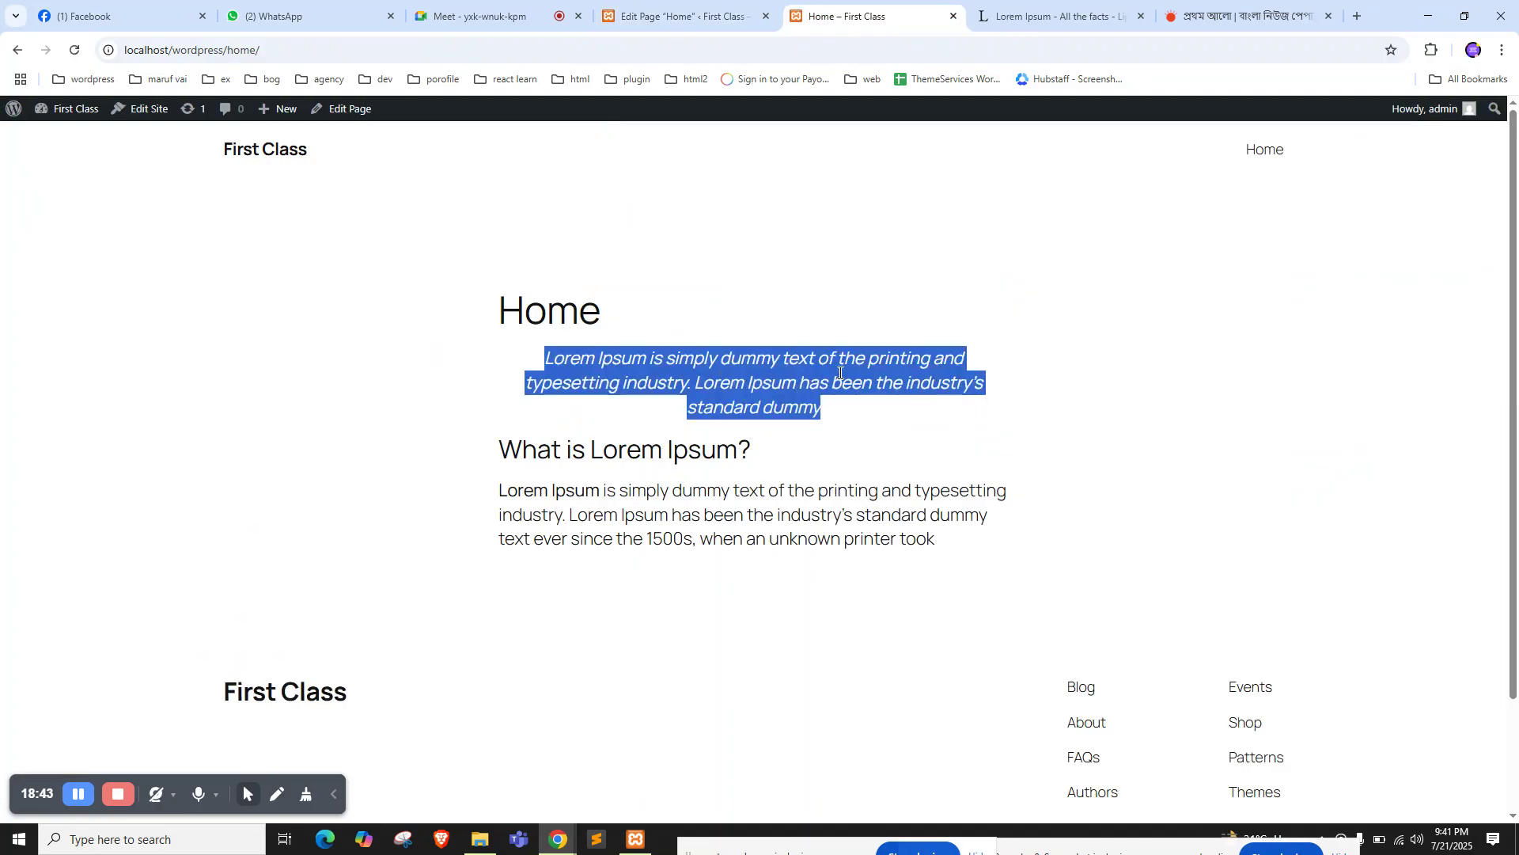
click(479, 16)
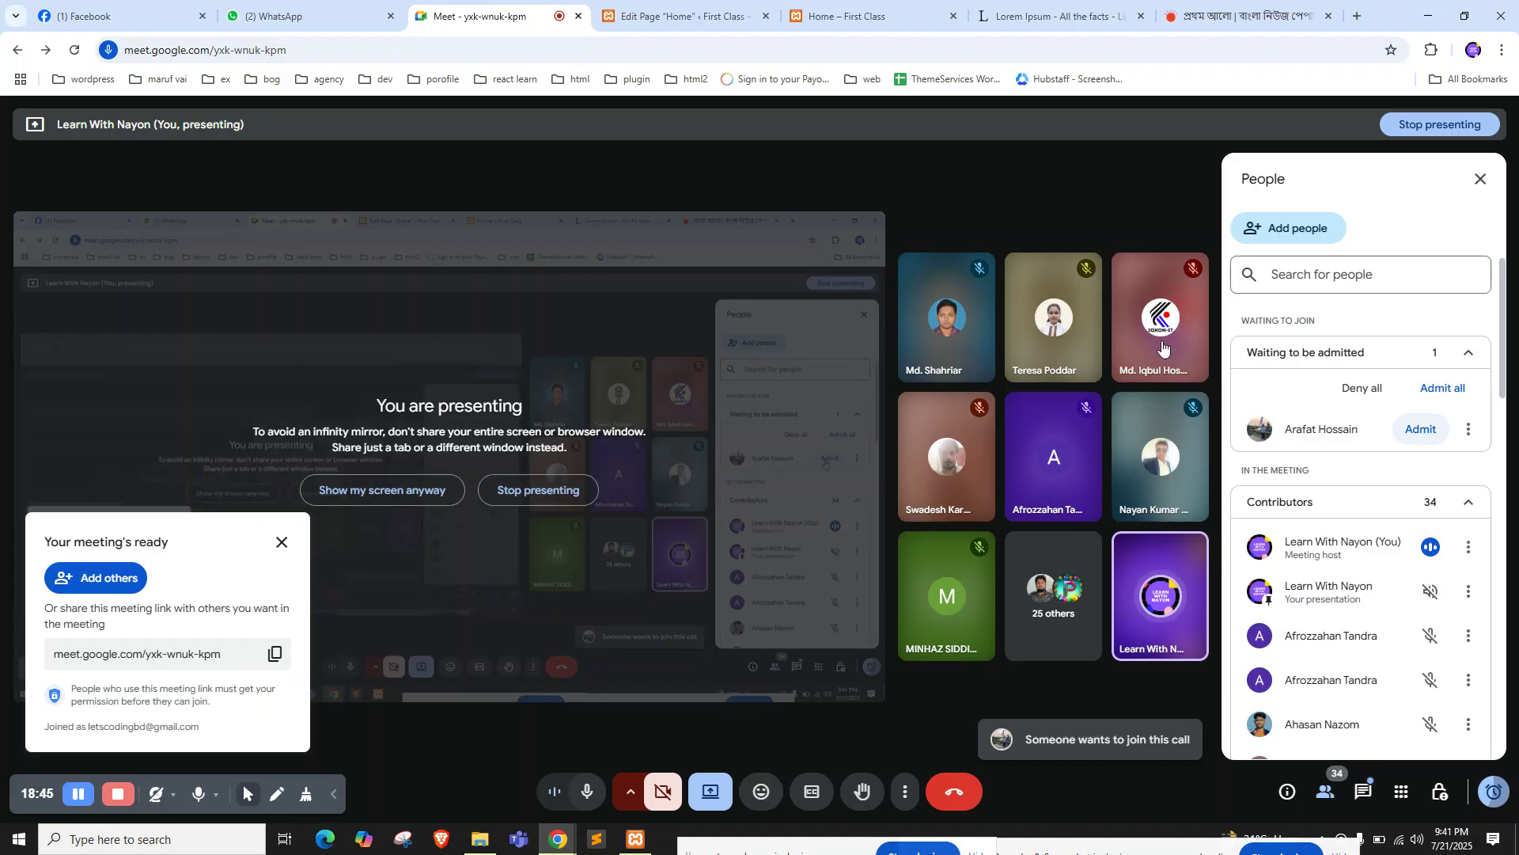
Align the first paragraph of the Home page to the left and save the page
click(673, 16)
triple_click(724, 293)
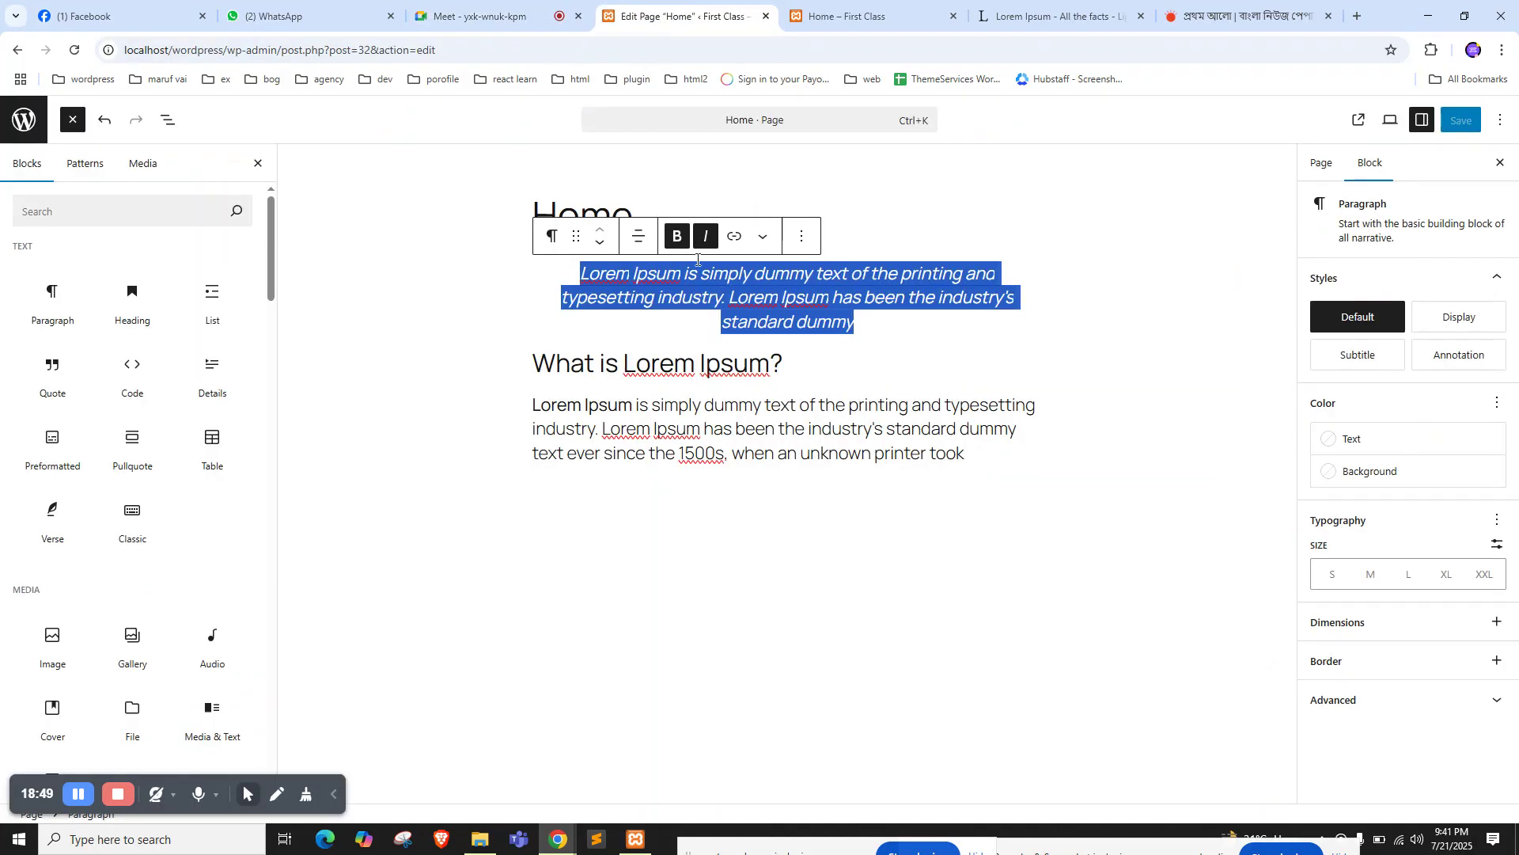
click(638, 235)
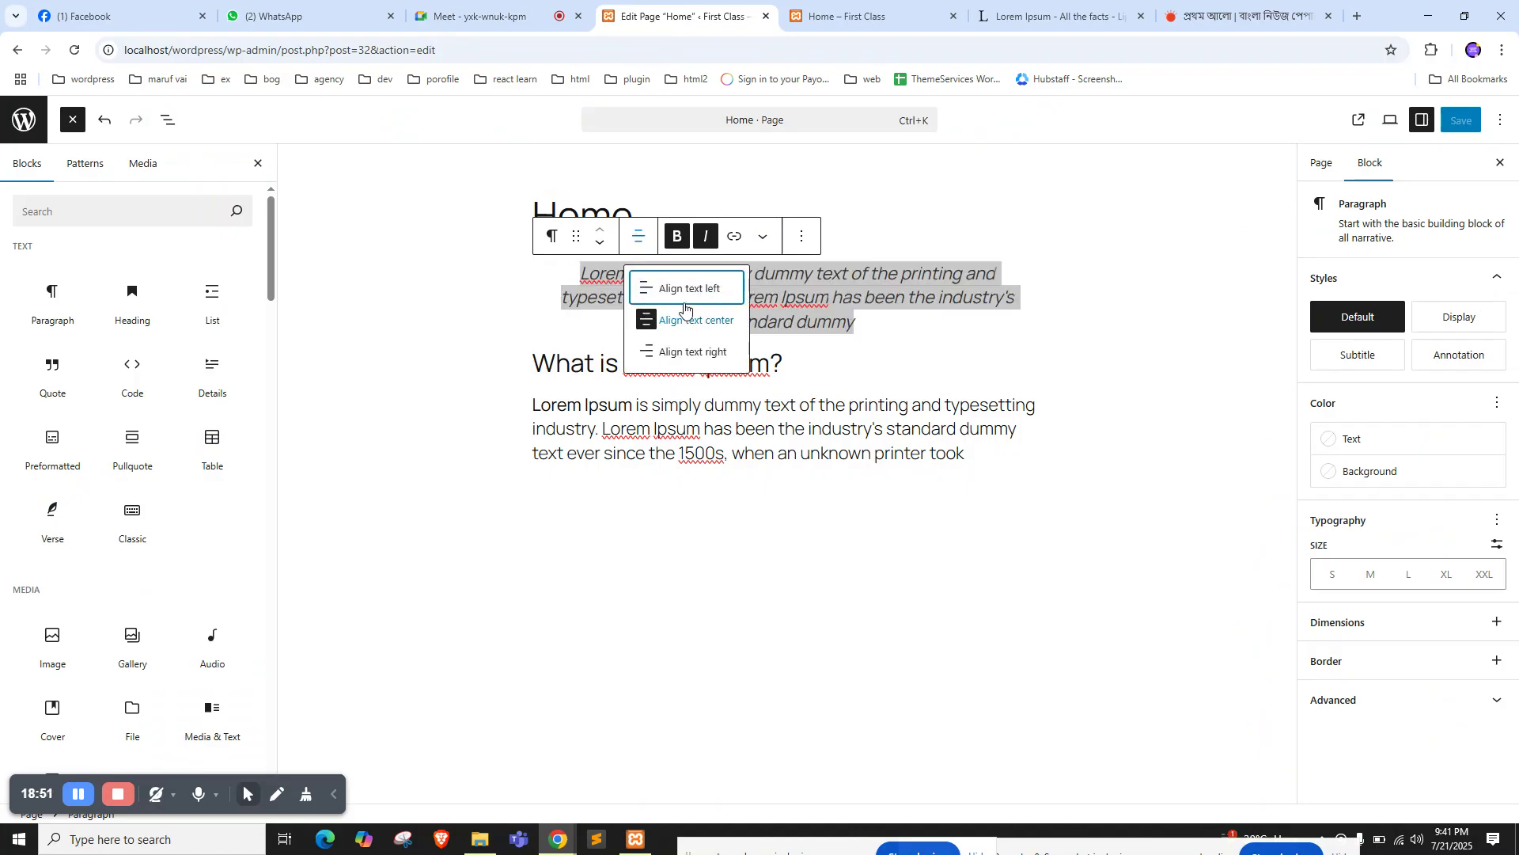
click(685, 293)
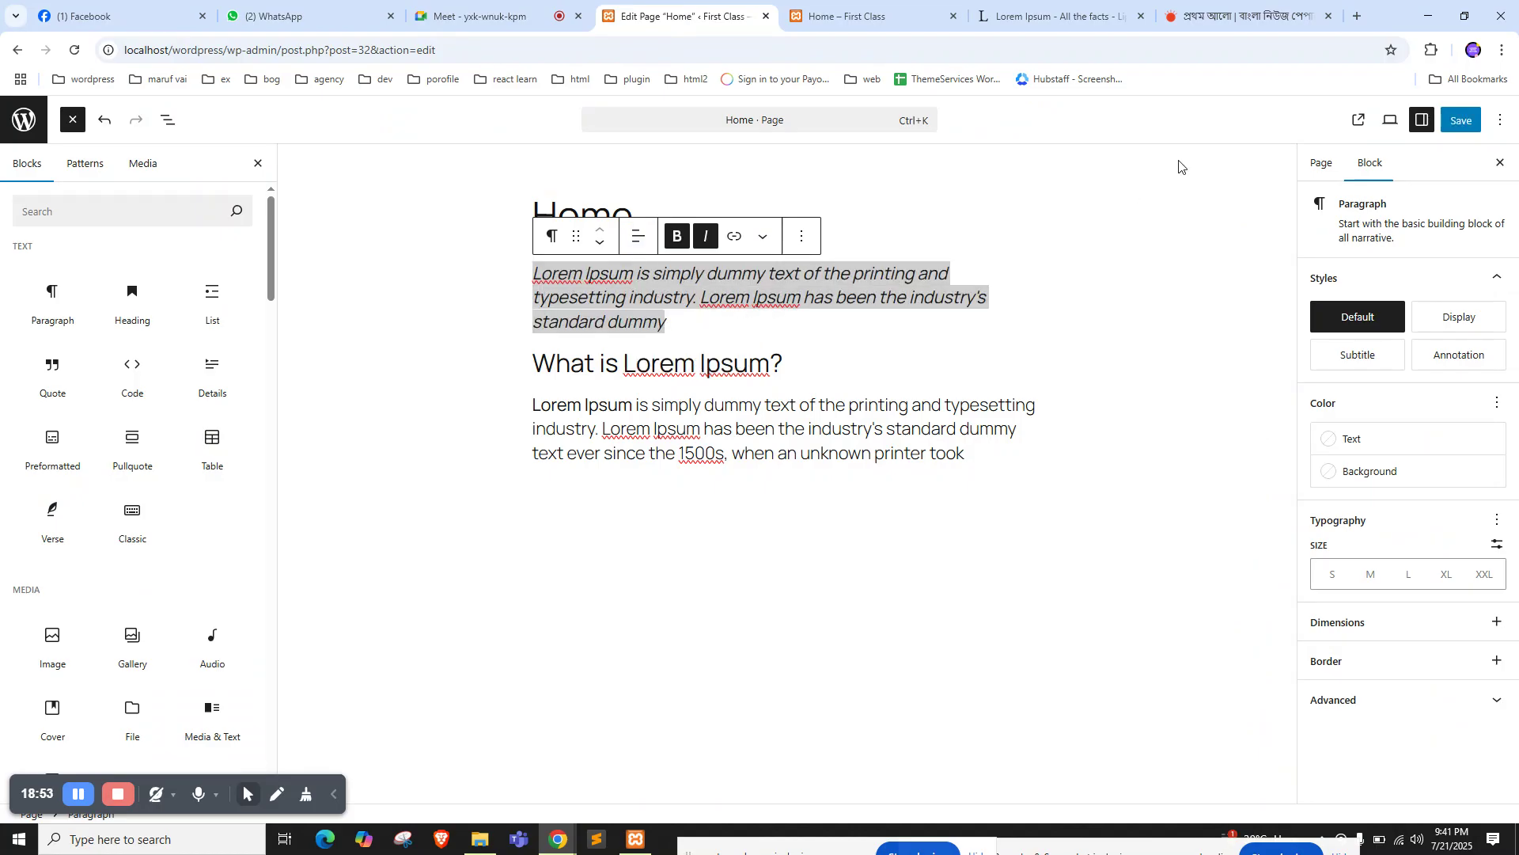
click(1460, 120)
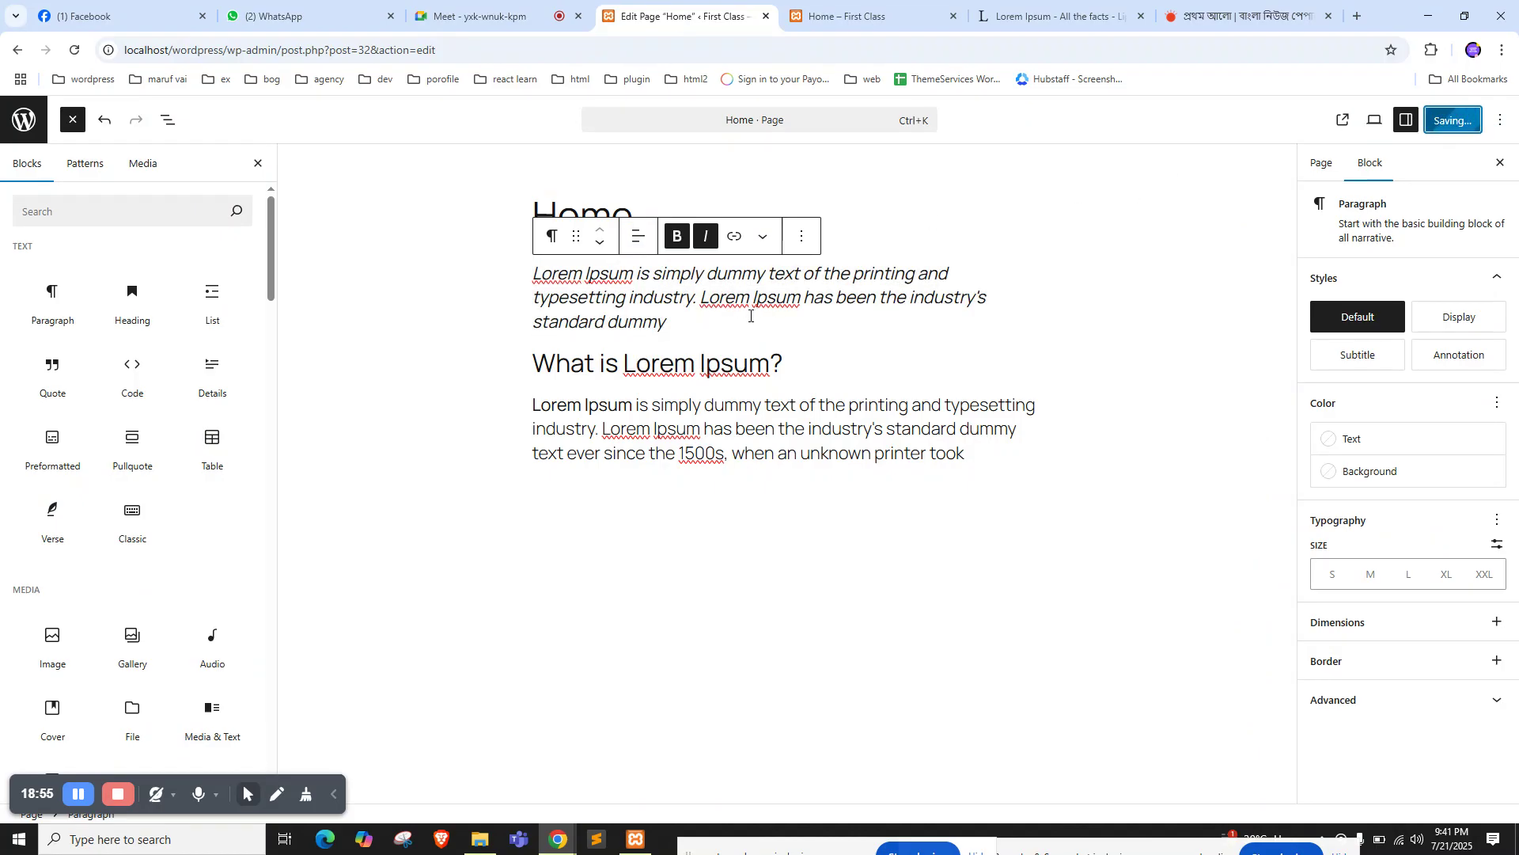
click(701, 322)
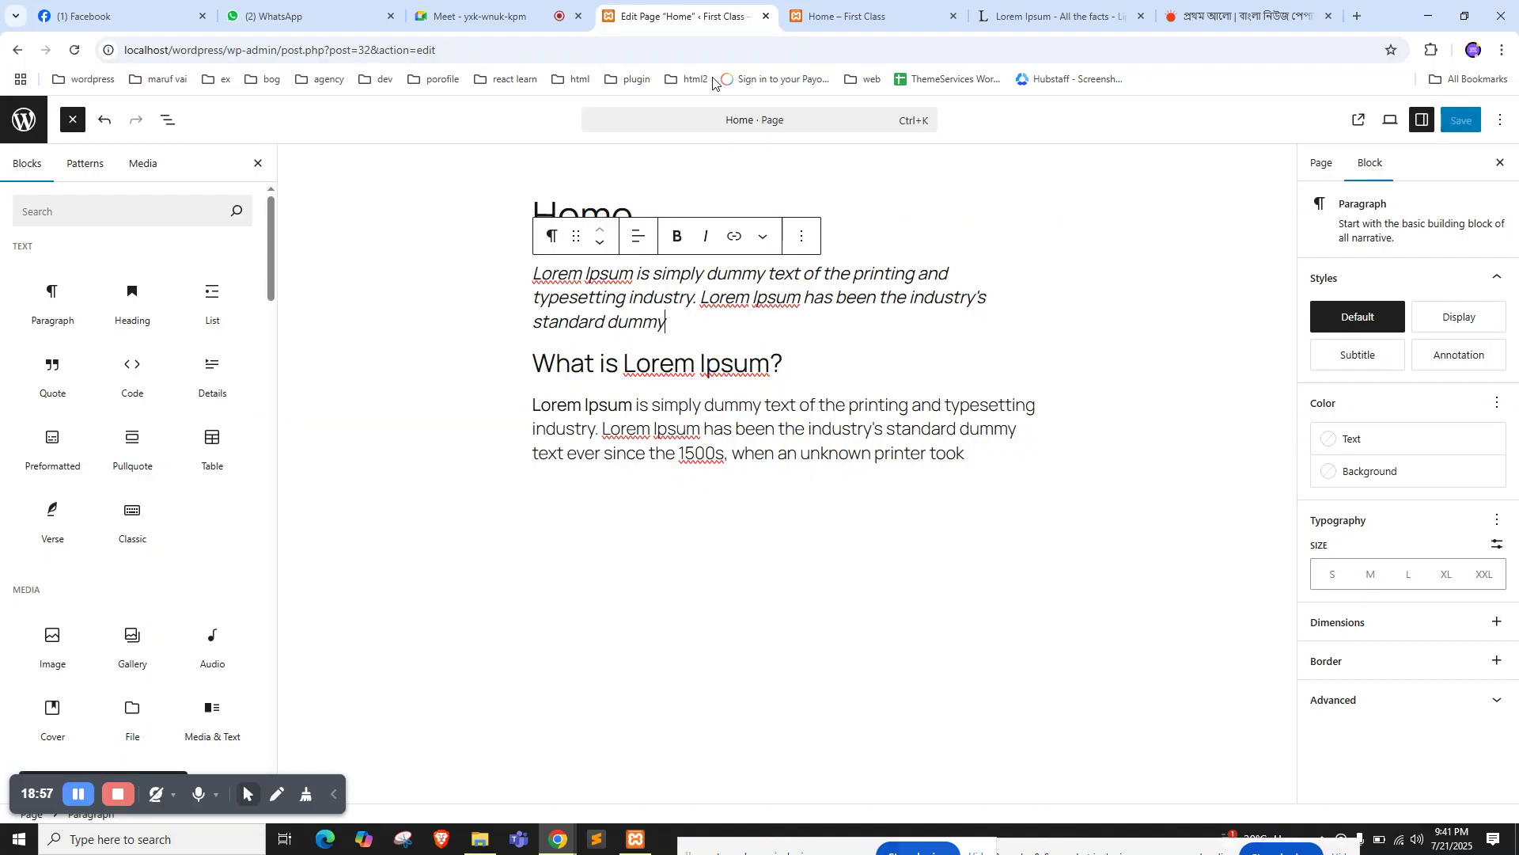
Reload the live Home page and check the first paragraph's left alignment
click(819, 6)
right_click(247, 261)
click(275, 319)
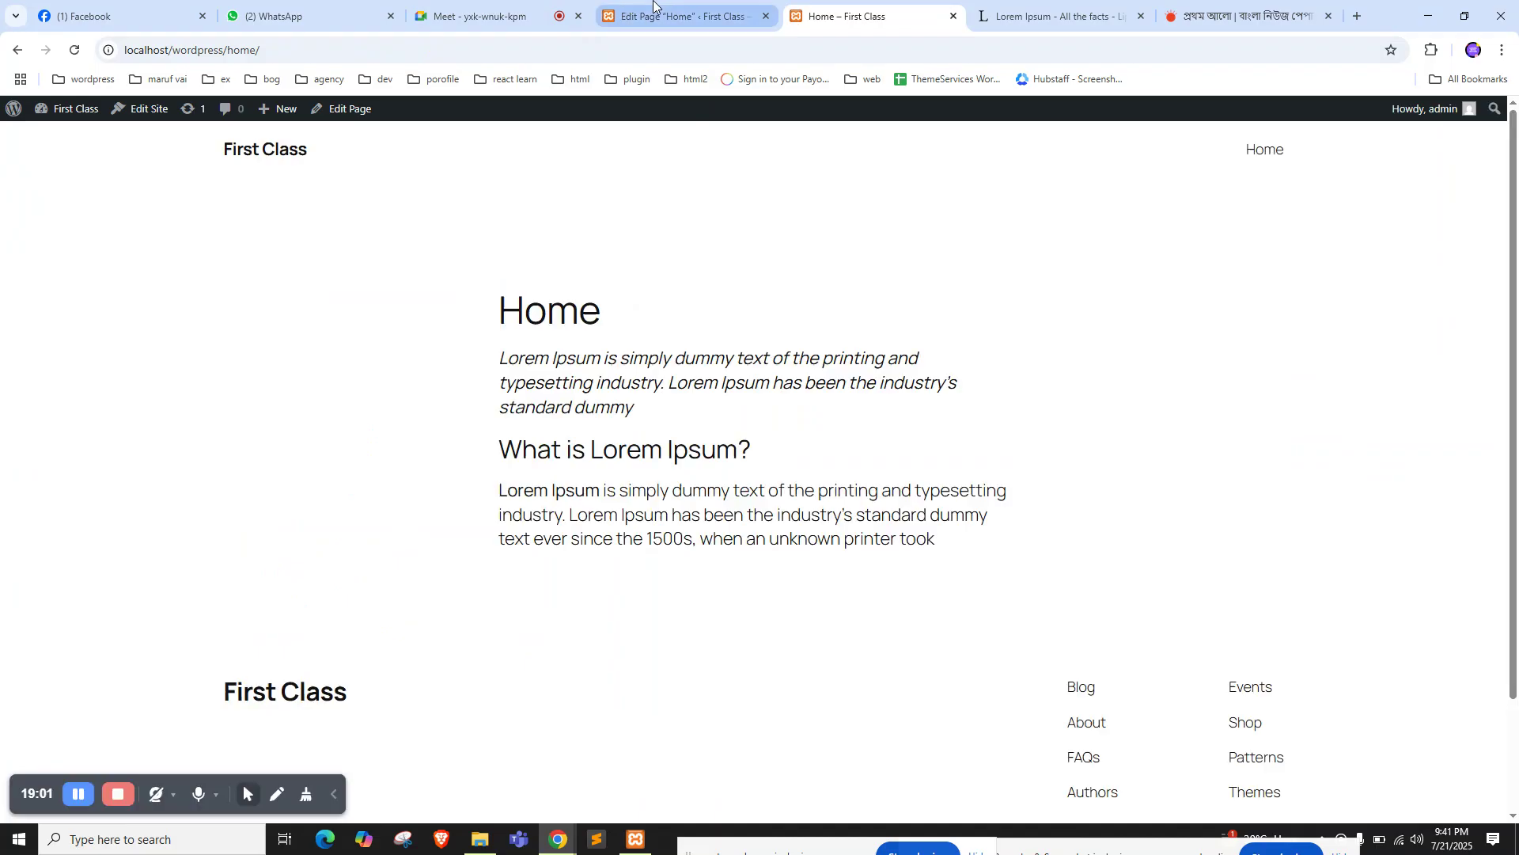
Remove the bold and italic formatting from the entire first paragraph in the Home page editor
click(625, 14)
key(ctrl+a)
triple_click(636, 312)
click(1048, 235)
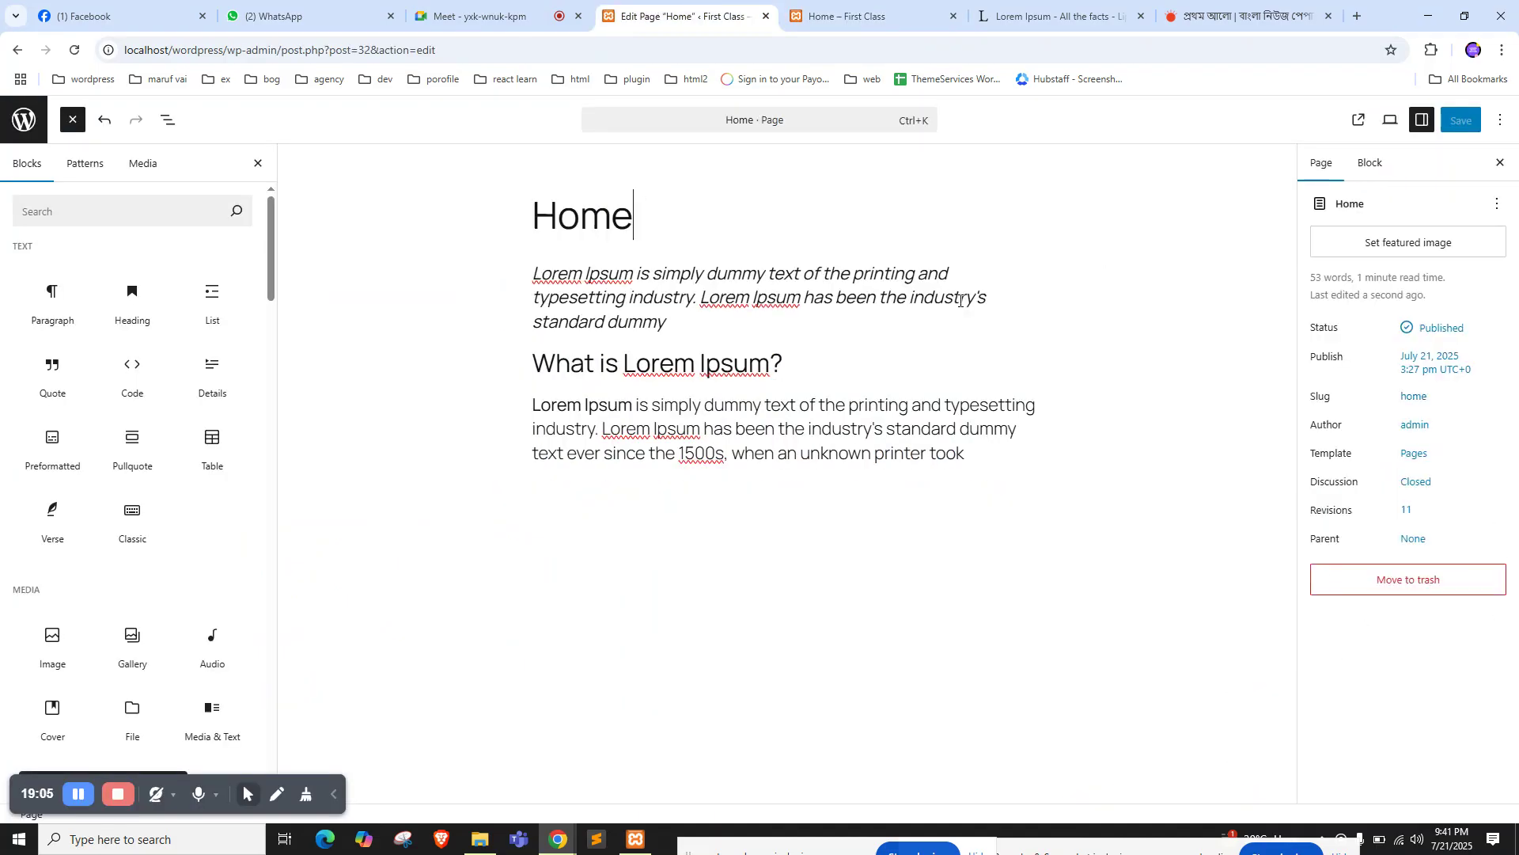
triple_click(959, 301)
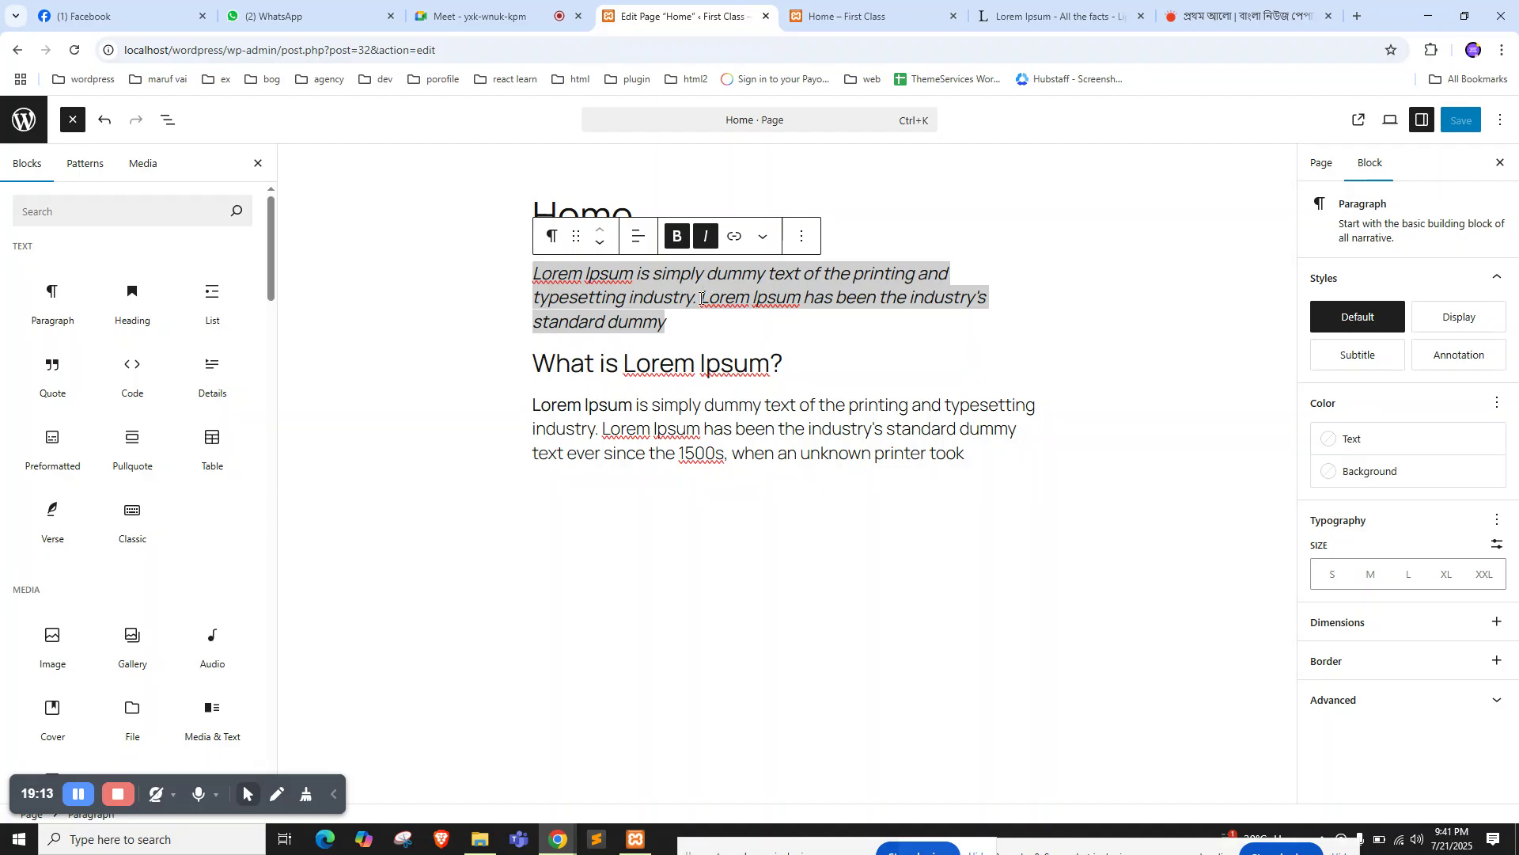
triple_click(580, 282)
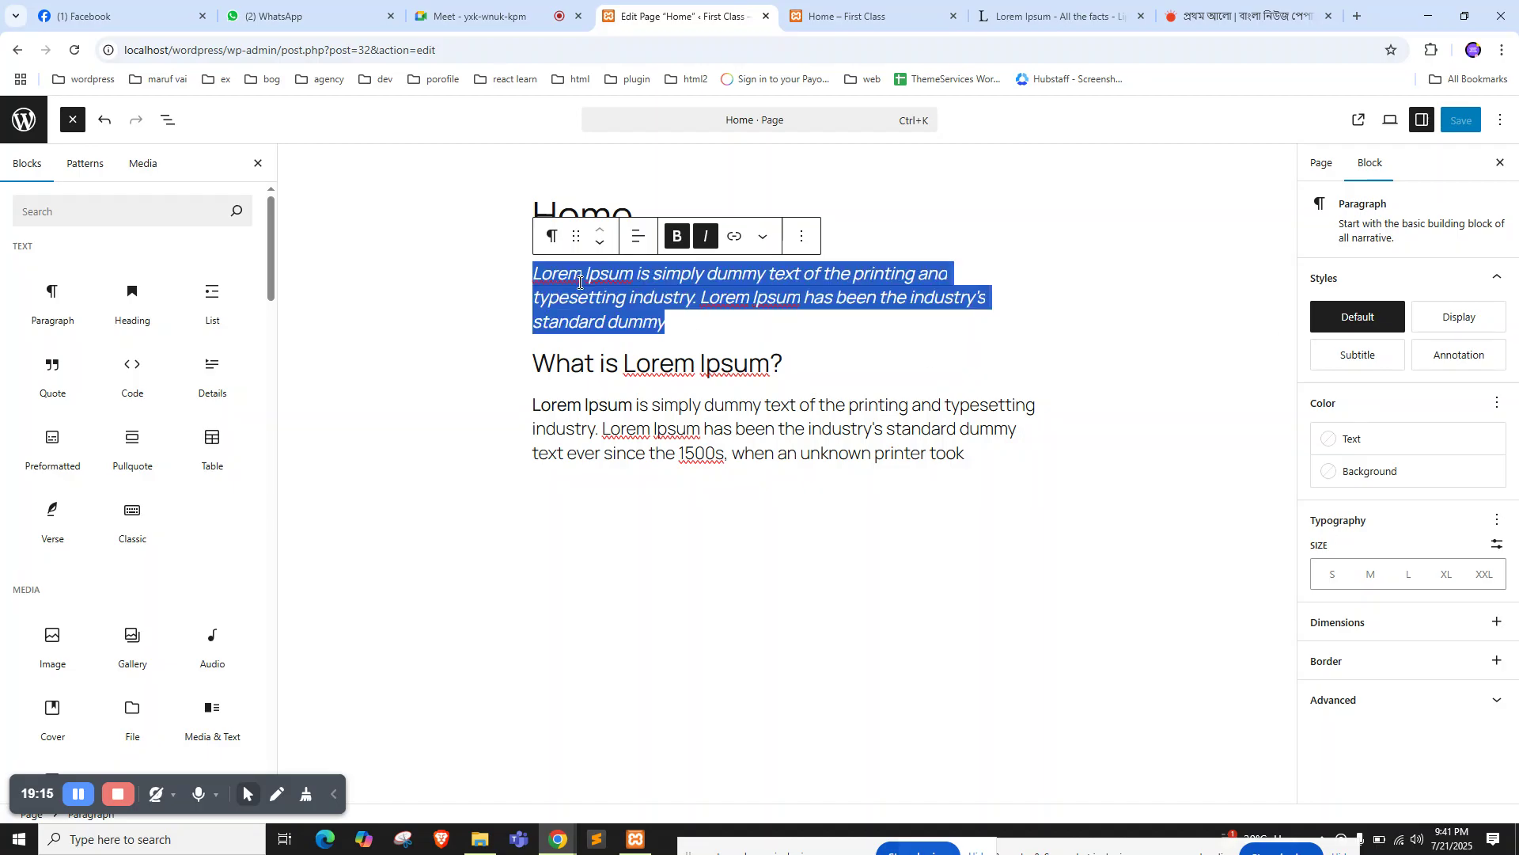
click(677, 236)
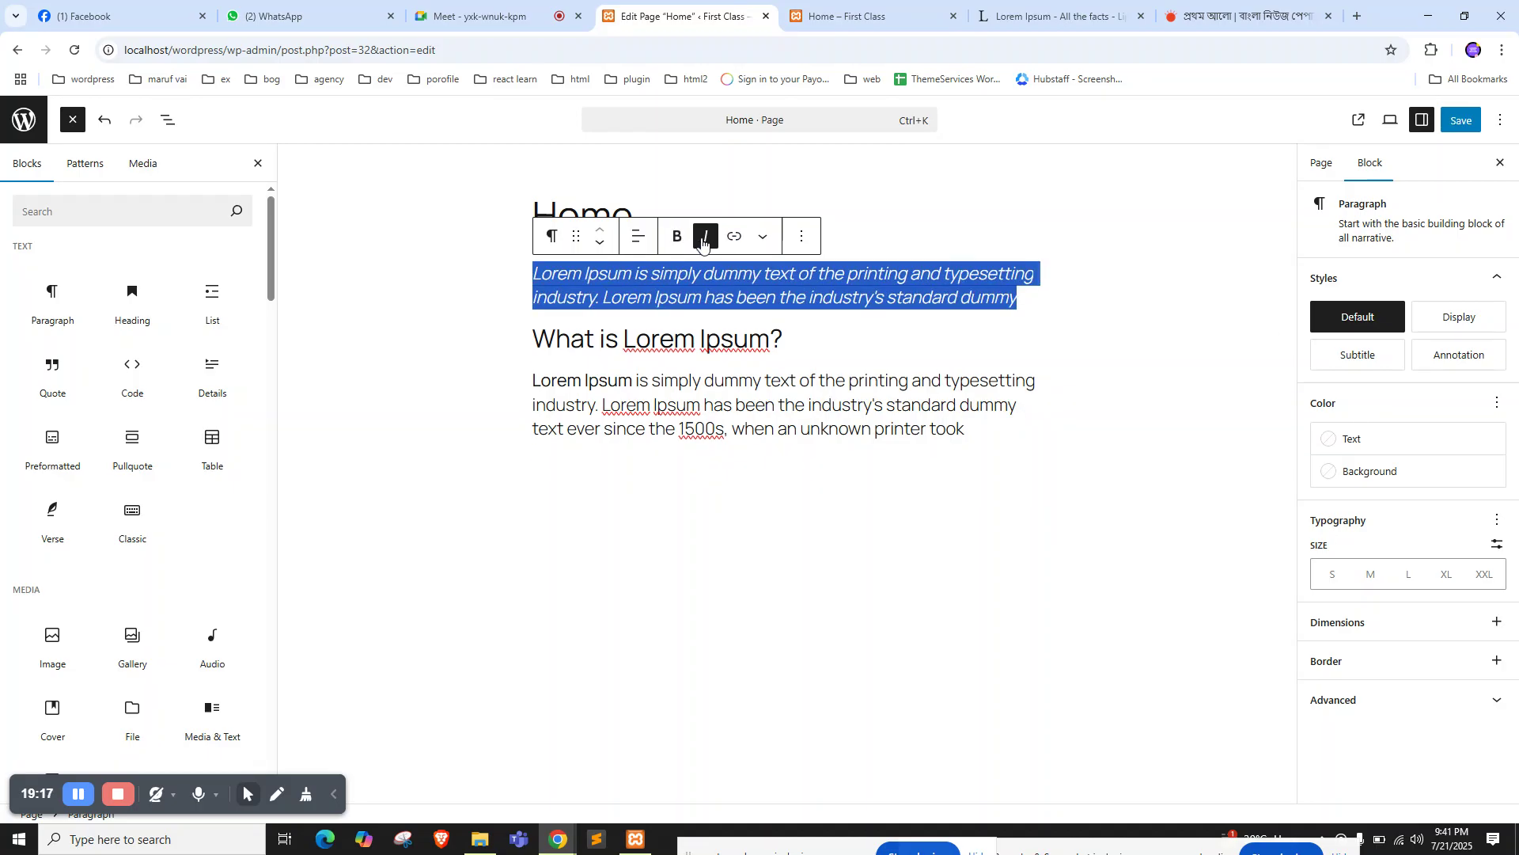
click(706, 237)
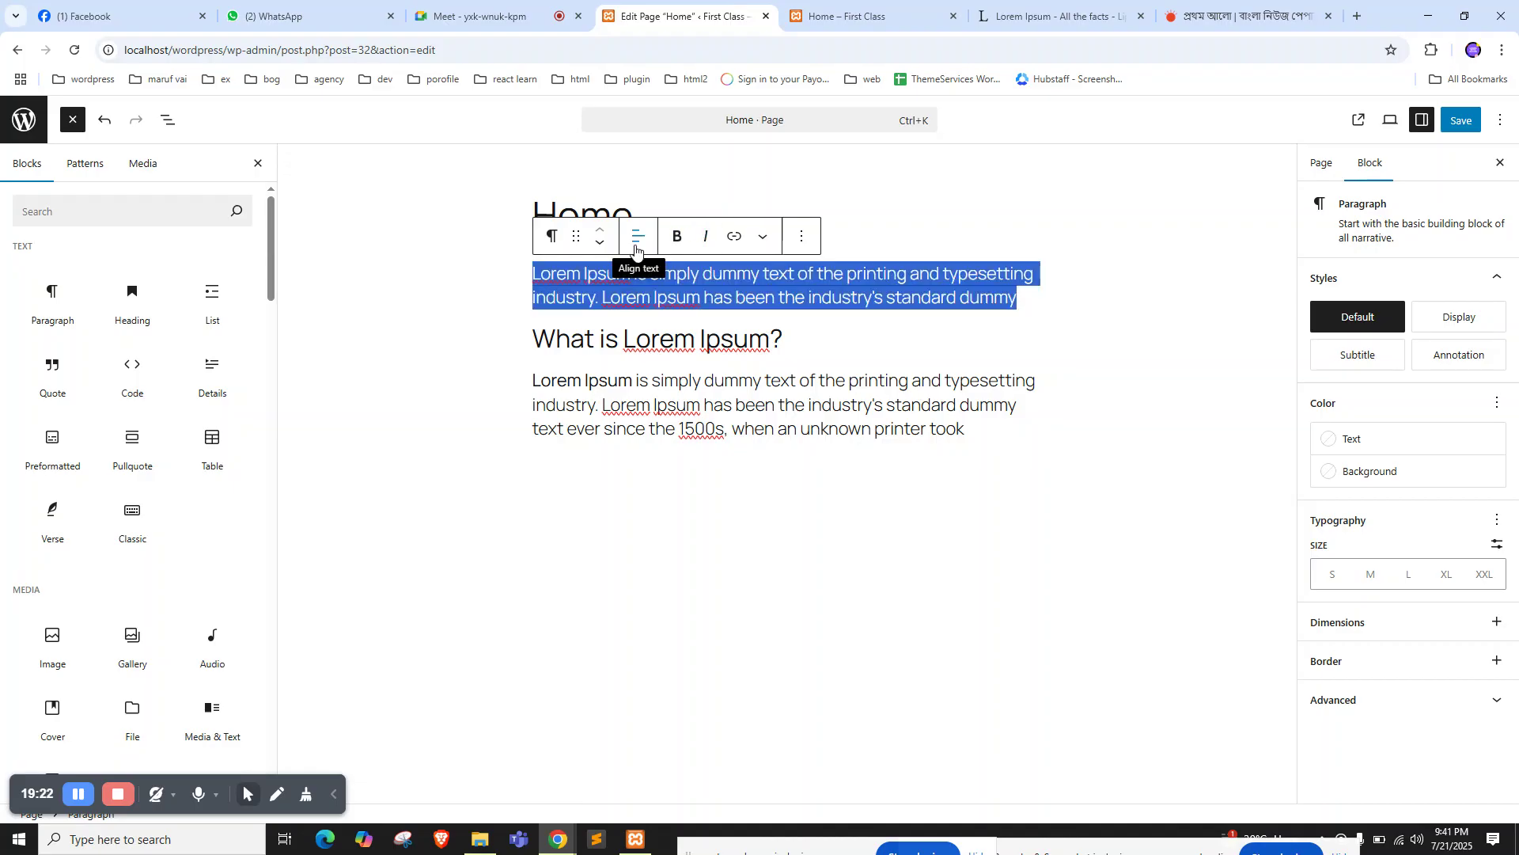
Set the first paragraph's text color to the purple Accent 3 (#503AA8) and save the page
triple_click(634, 292)
click(1323, 439)
click(1226, 580)
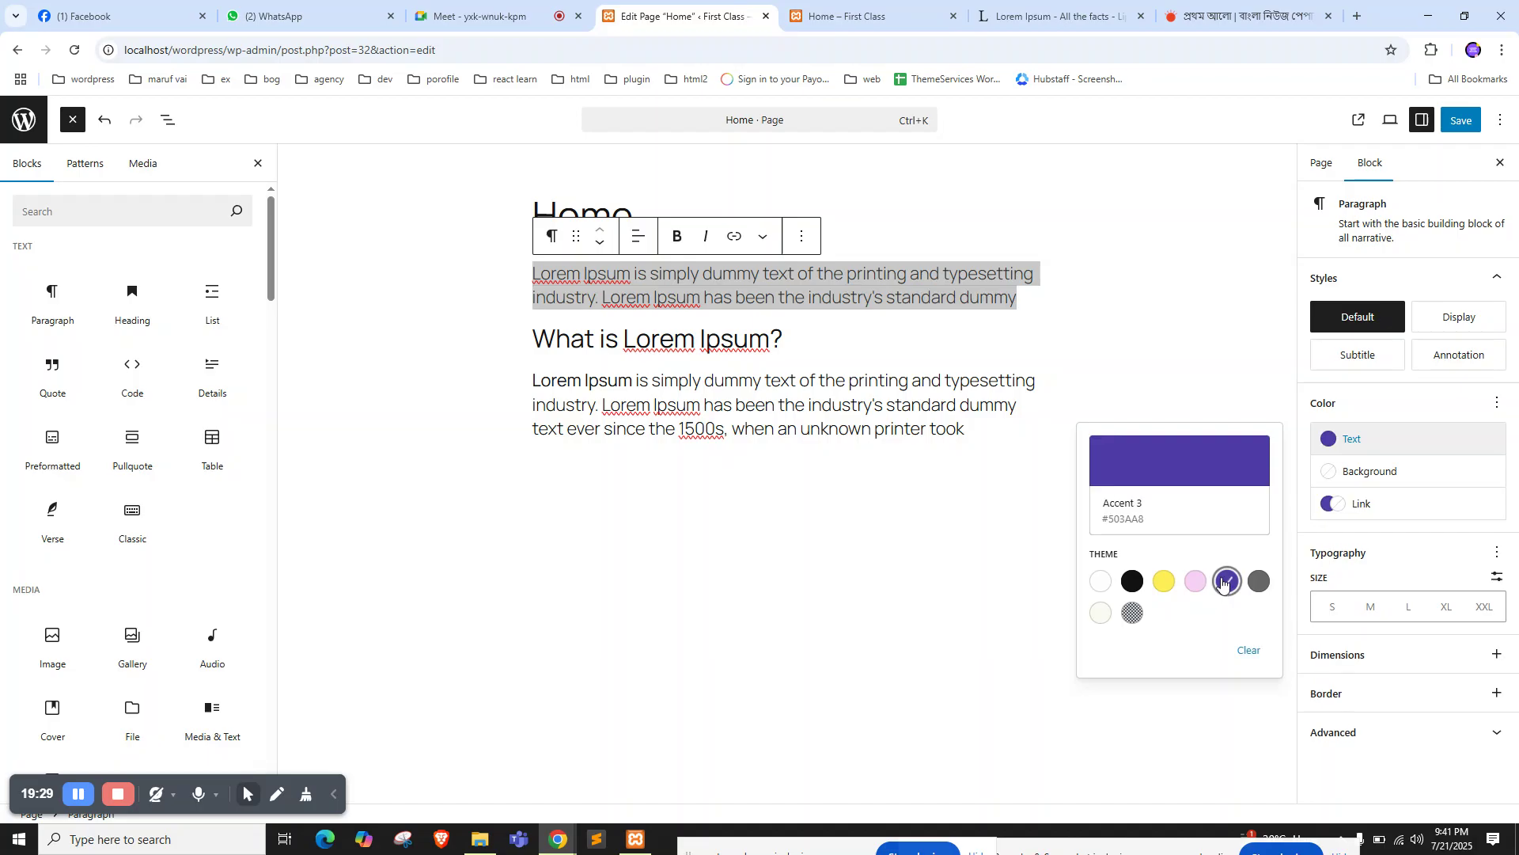
click(1170, 339)
click(1461, 119)
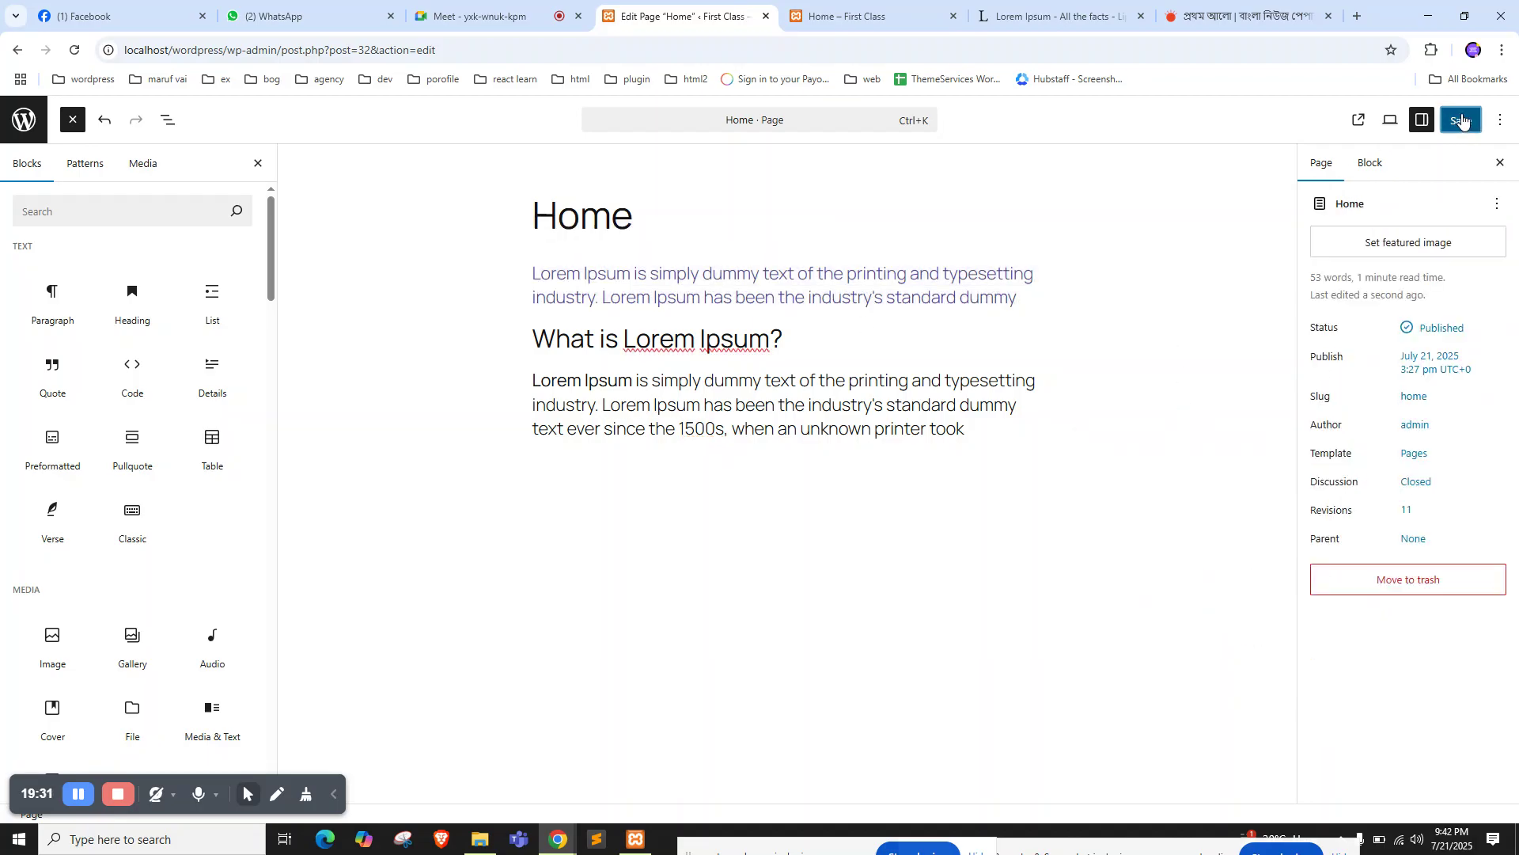
Reload the live Home page and check the first paragraph's text color
click(862, 14)
right_click(218, 230)
click(261, 294)
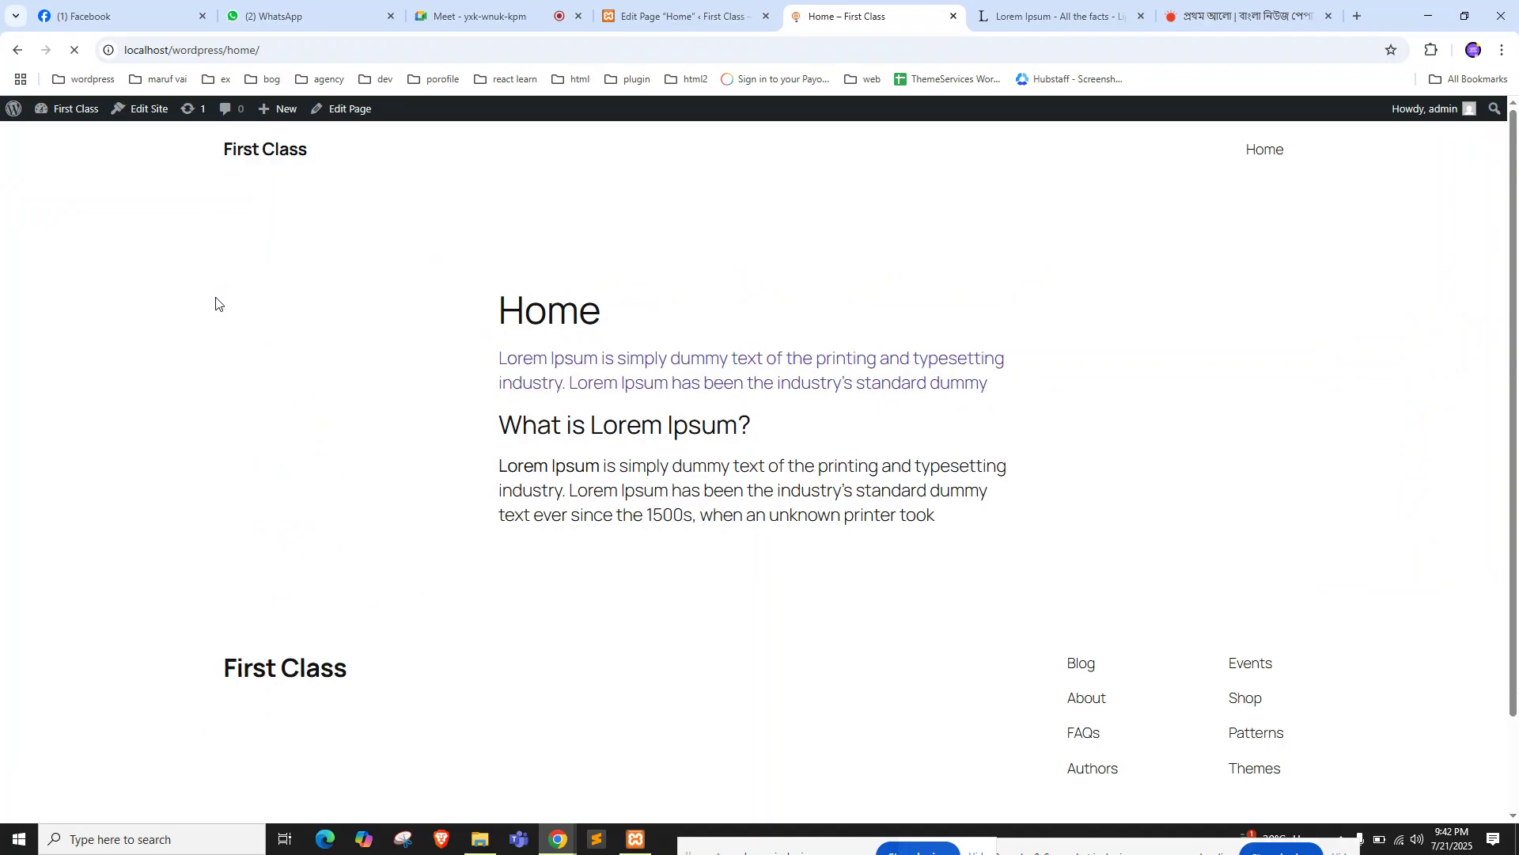
drag(600, 379, 717, 380)
click(677, 16)
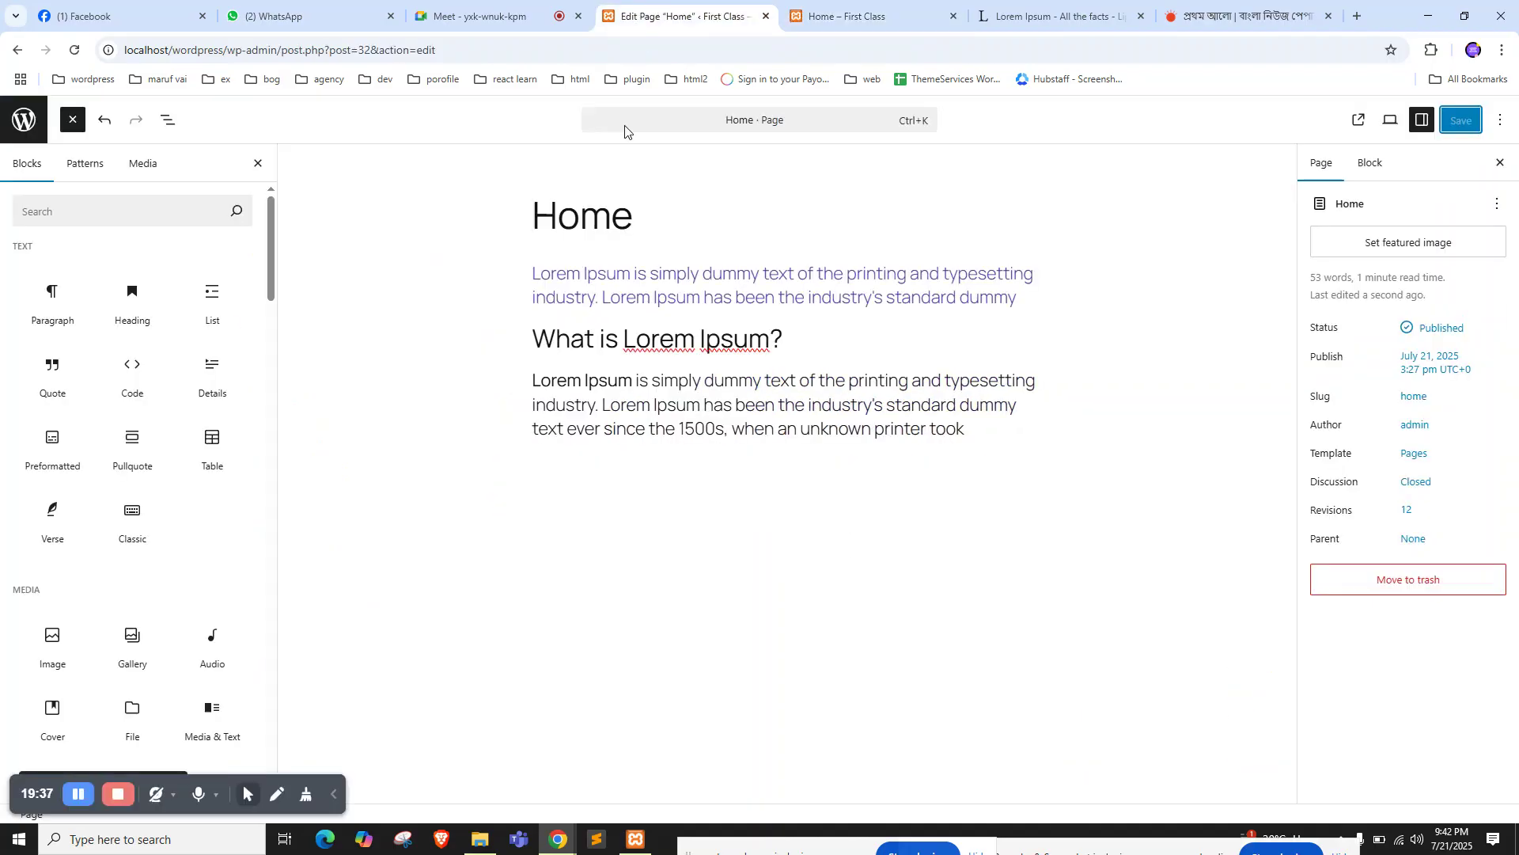
triple_click(652, 325)
triple_click(957, 288)
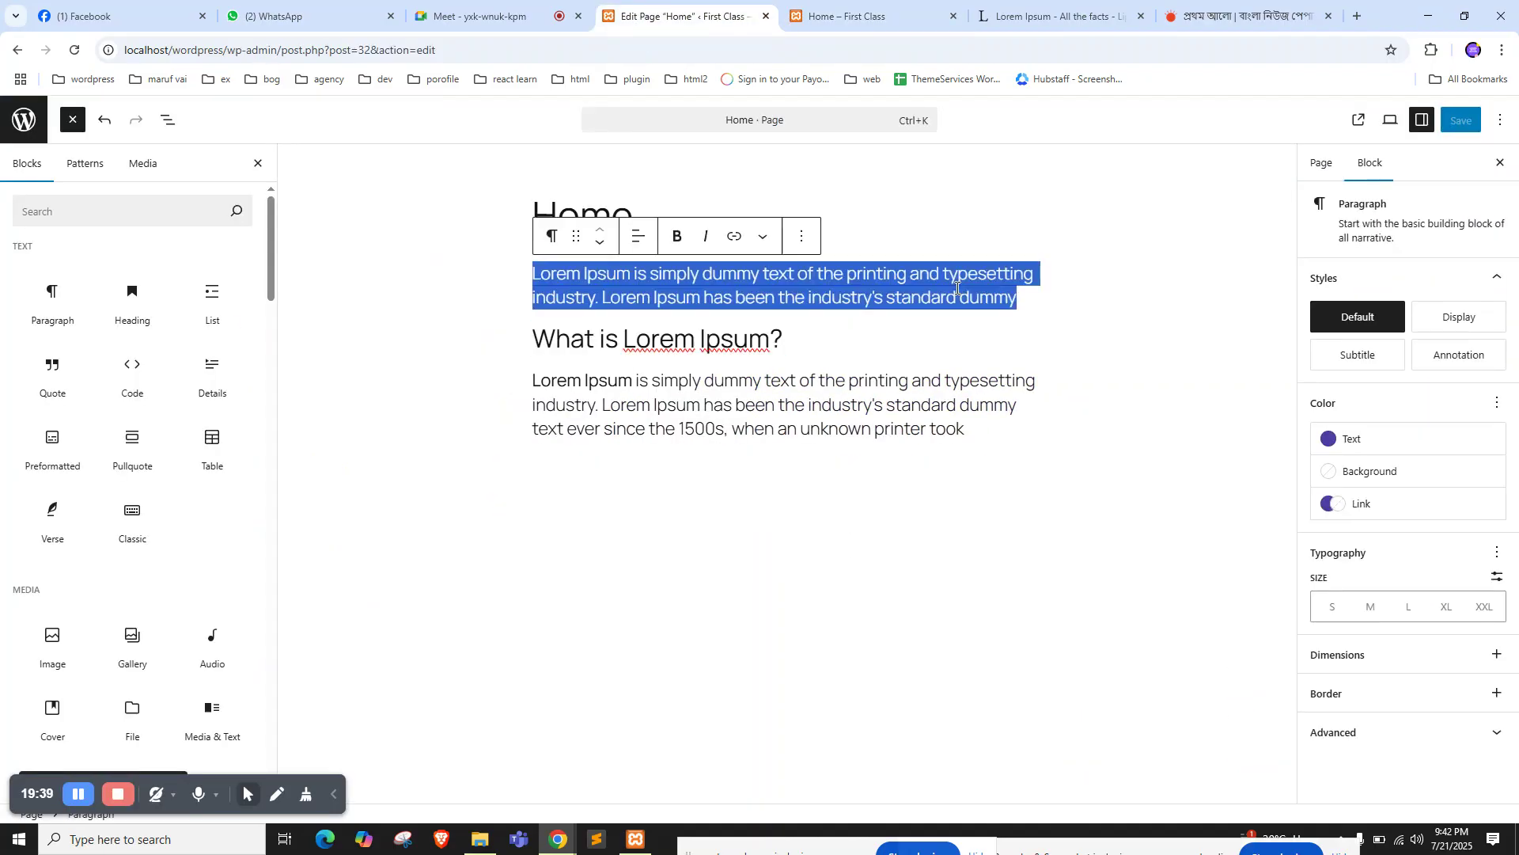
click(750, 373)
click(1002, 289)
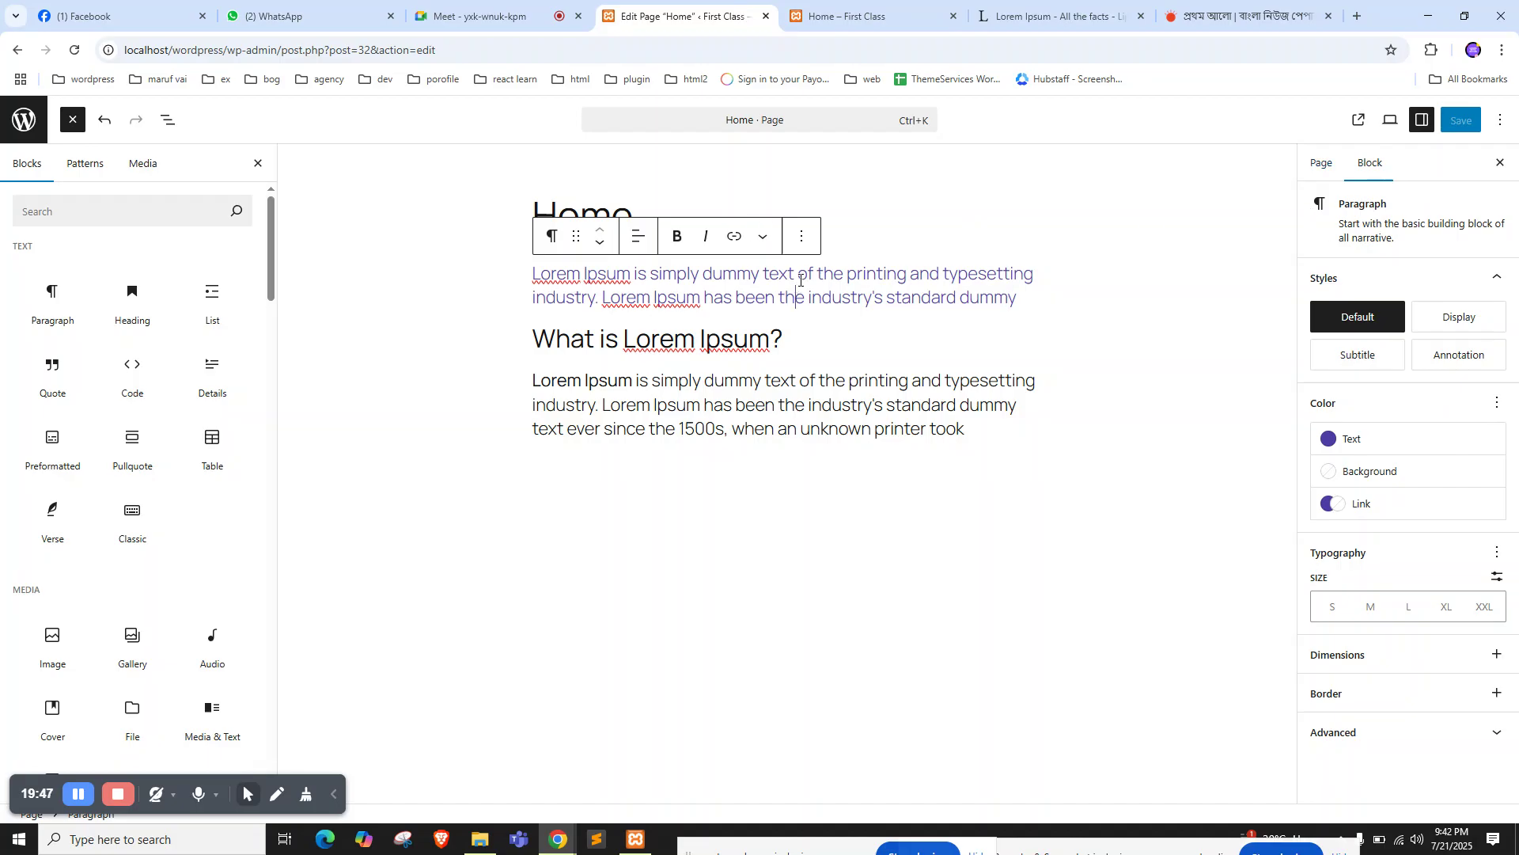
double_click(747, 297)
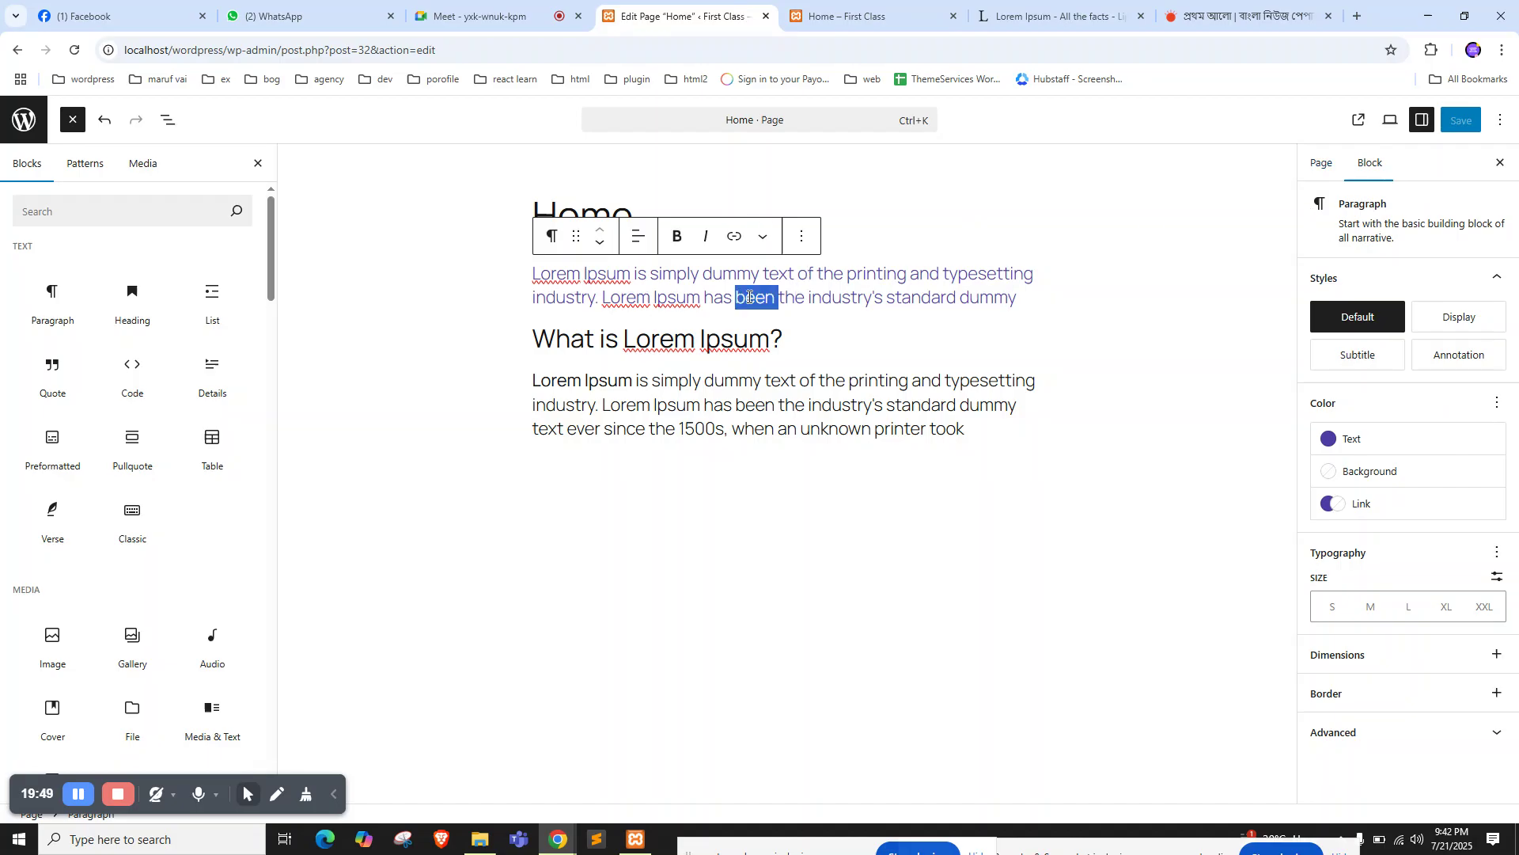
click(807, 288)
double_click(680, 331)
Examine how headlines, text and images are styled and arranged across the prothomalo.com front page
click(1202, 14)
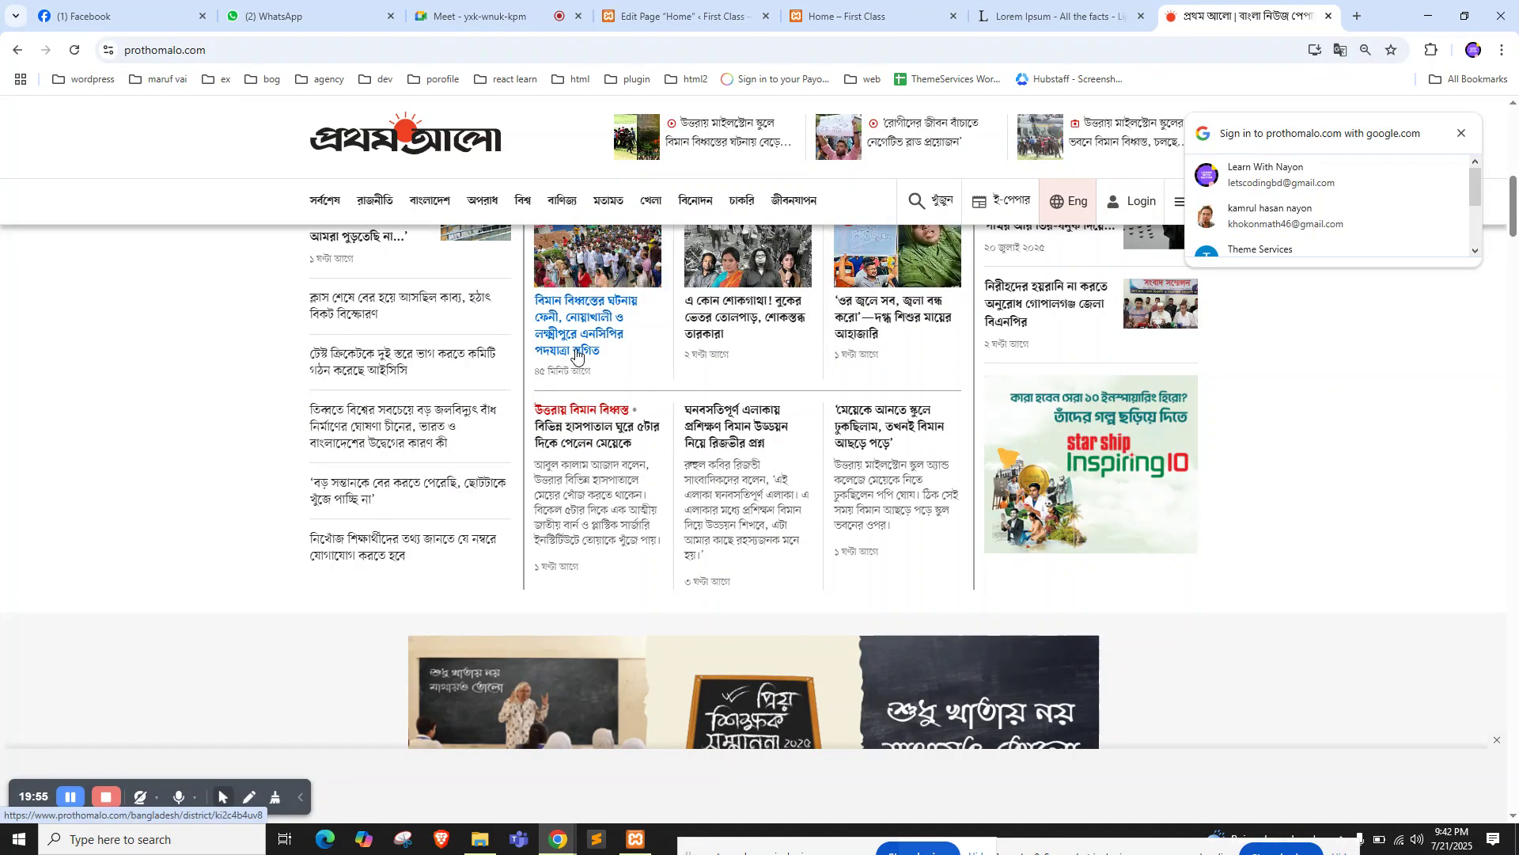
scroll(562, 360, up, 5)
scroll(238, 383, down, 10)
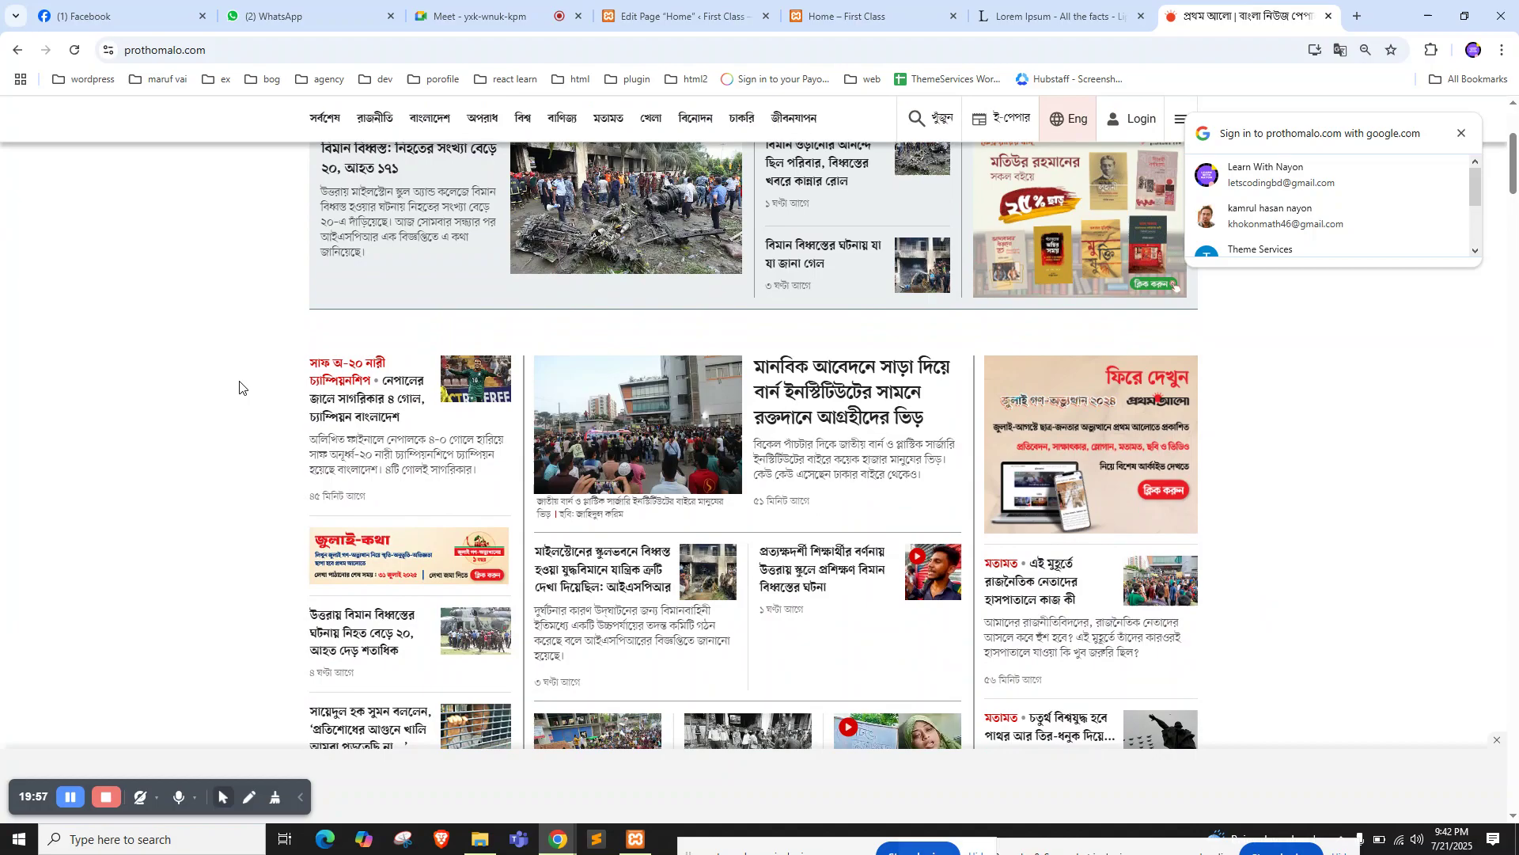
scroll(581, 362, down, 10)
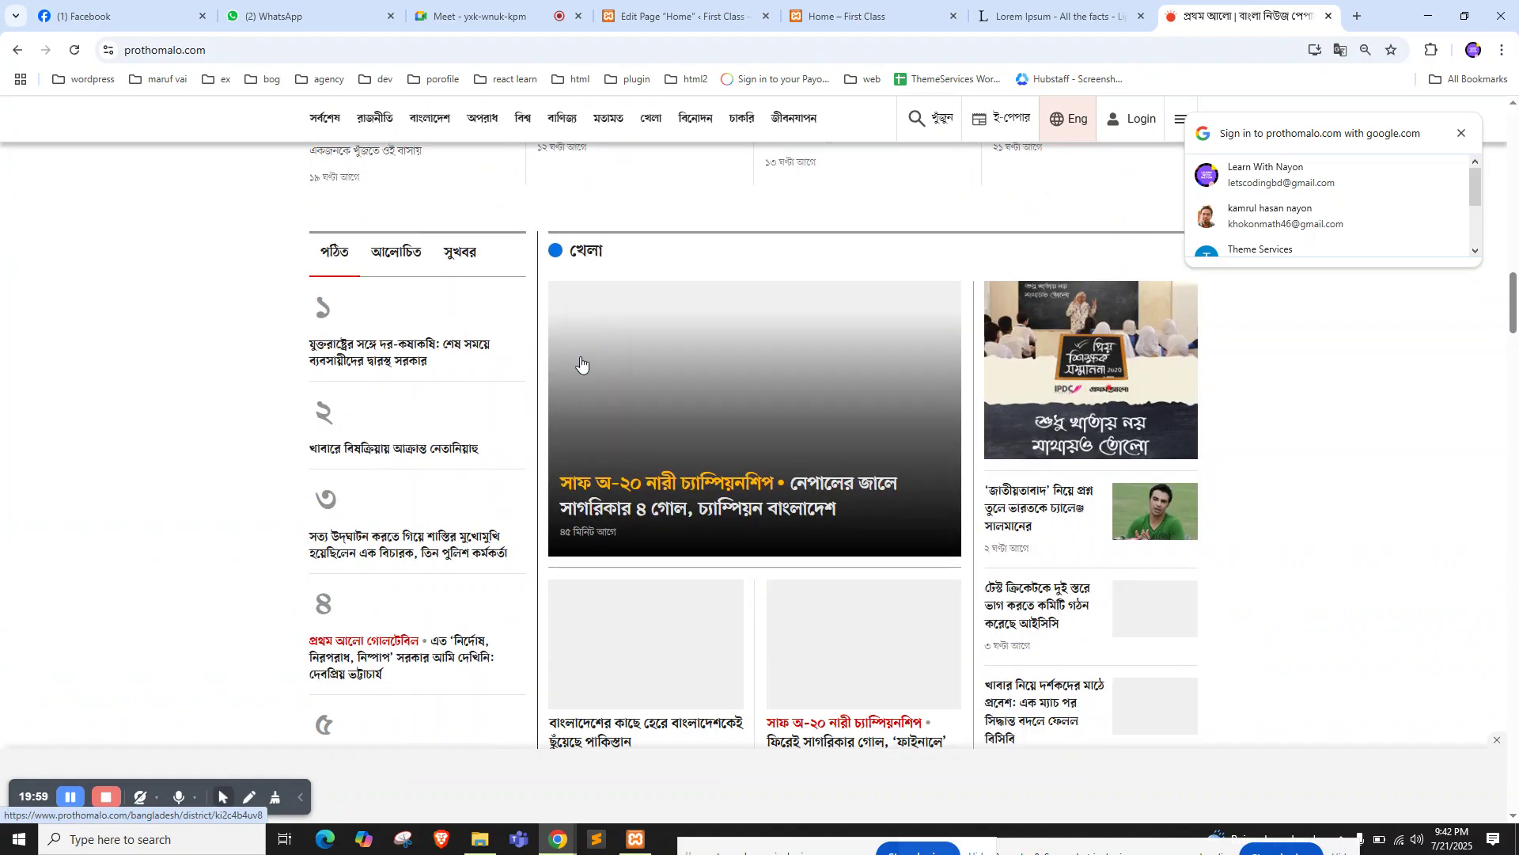
scroll(579, 362, up, 15)
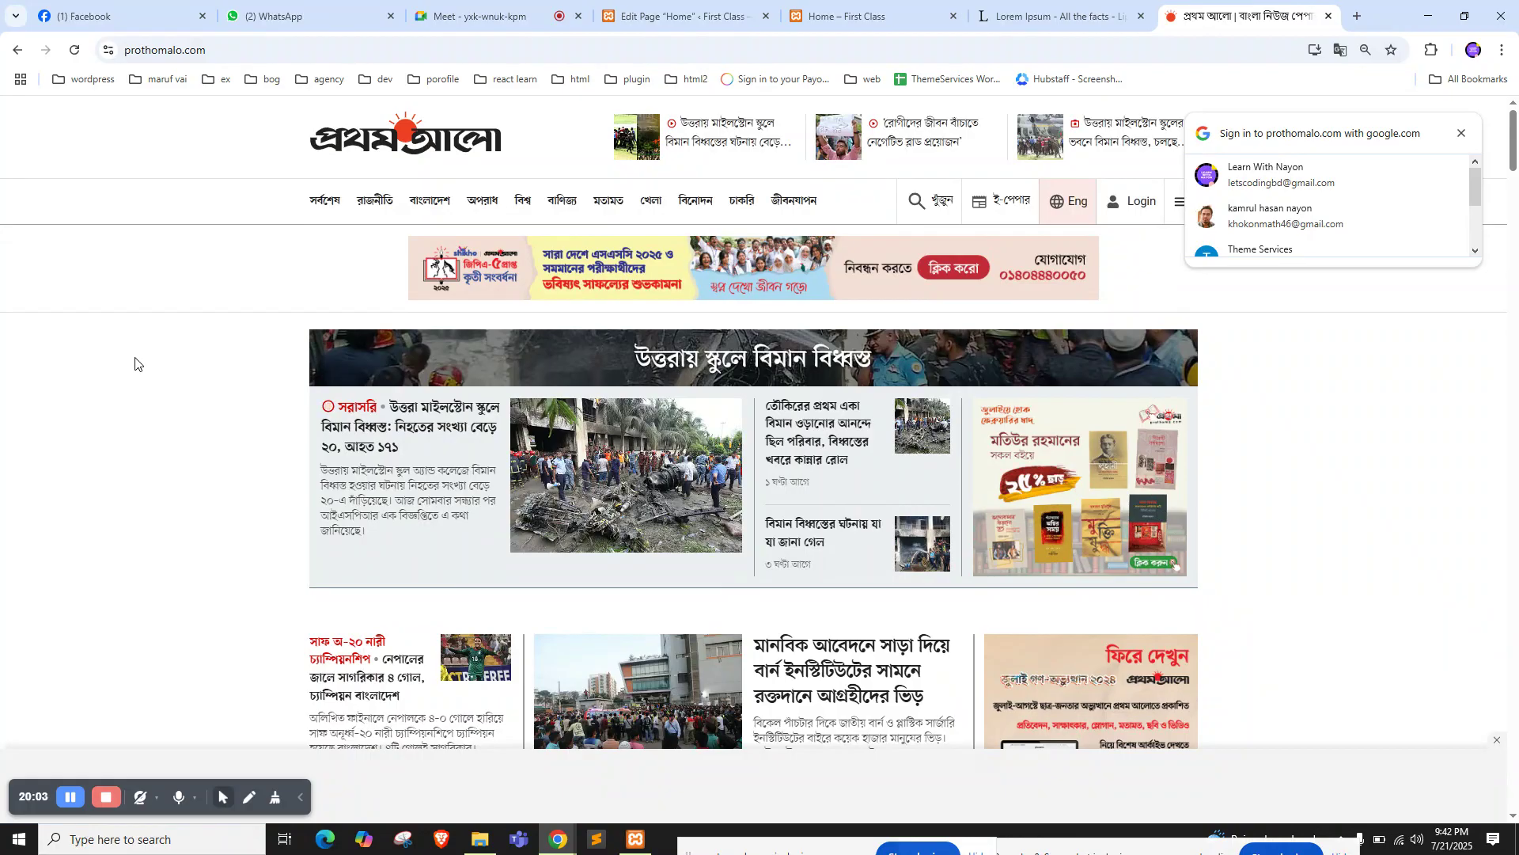
scroll(114, 370, down, 12)
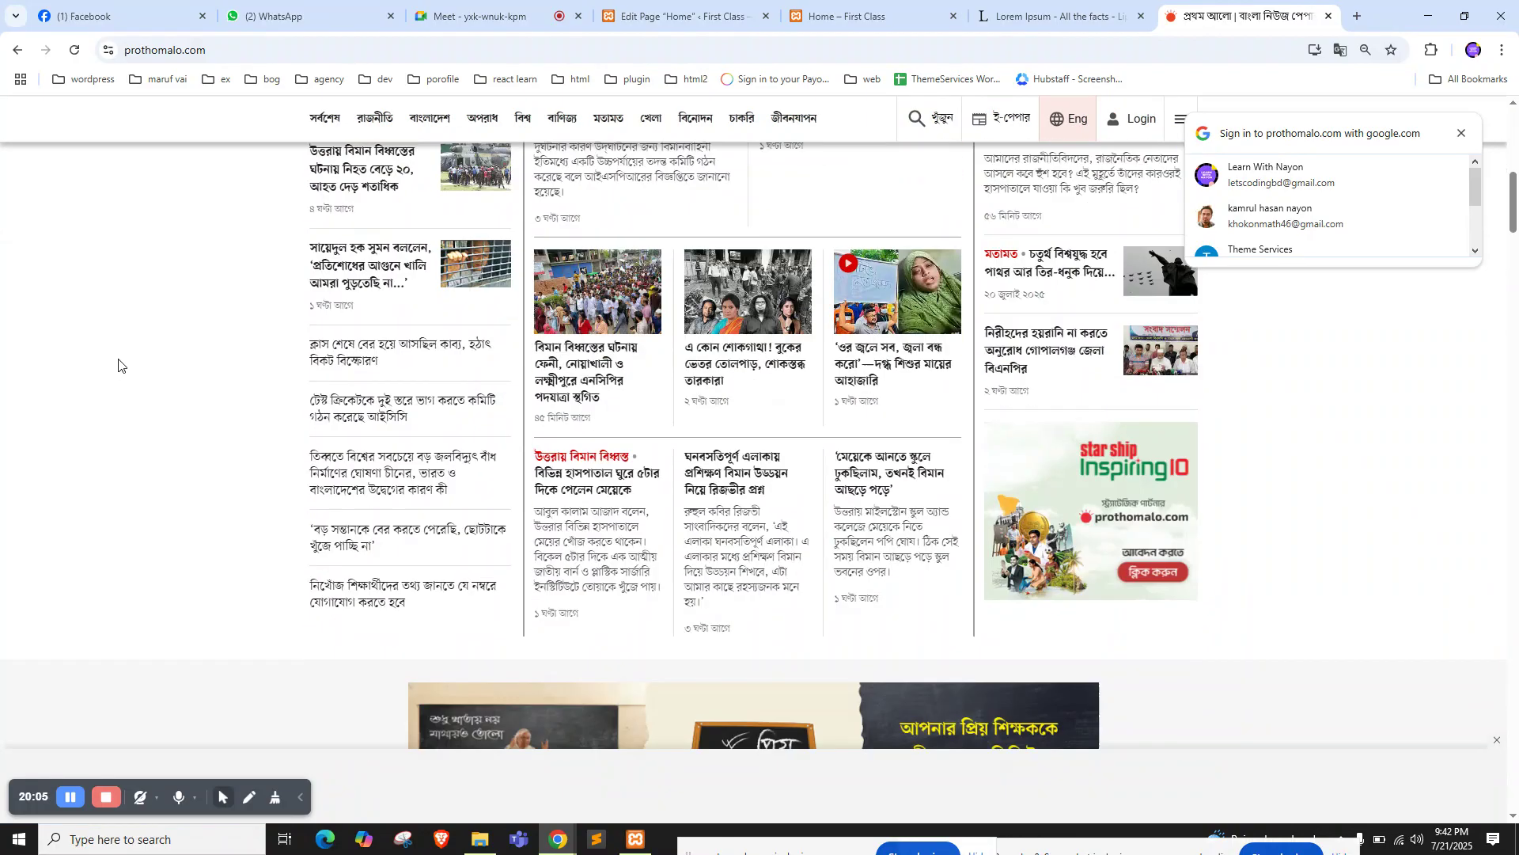
scroll(118, 364, up, 5)
scroll(119, 364, up, 7)
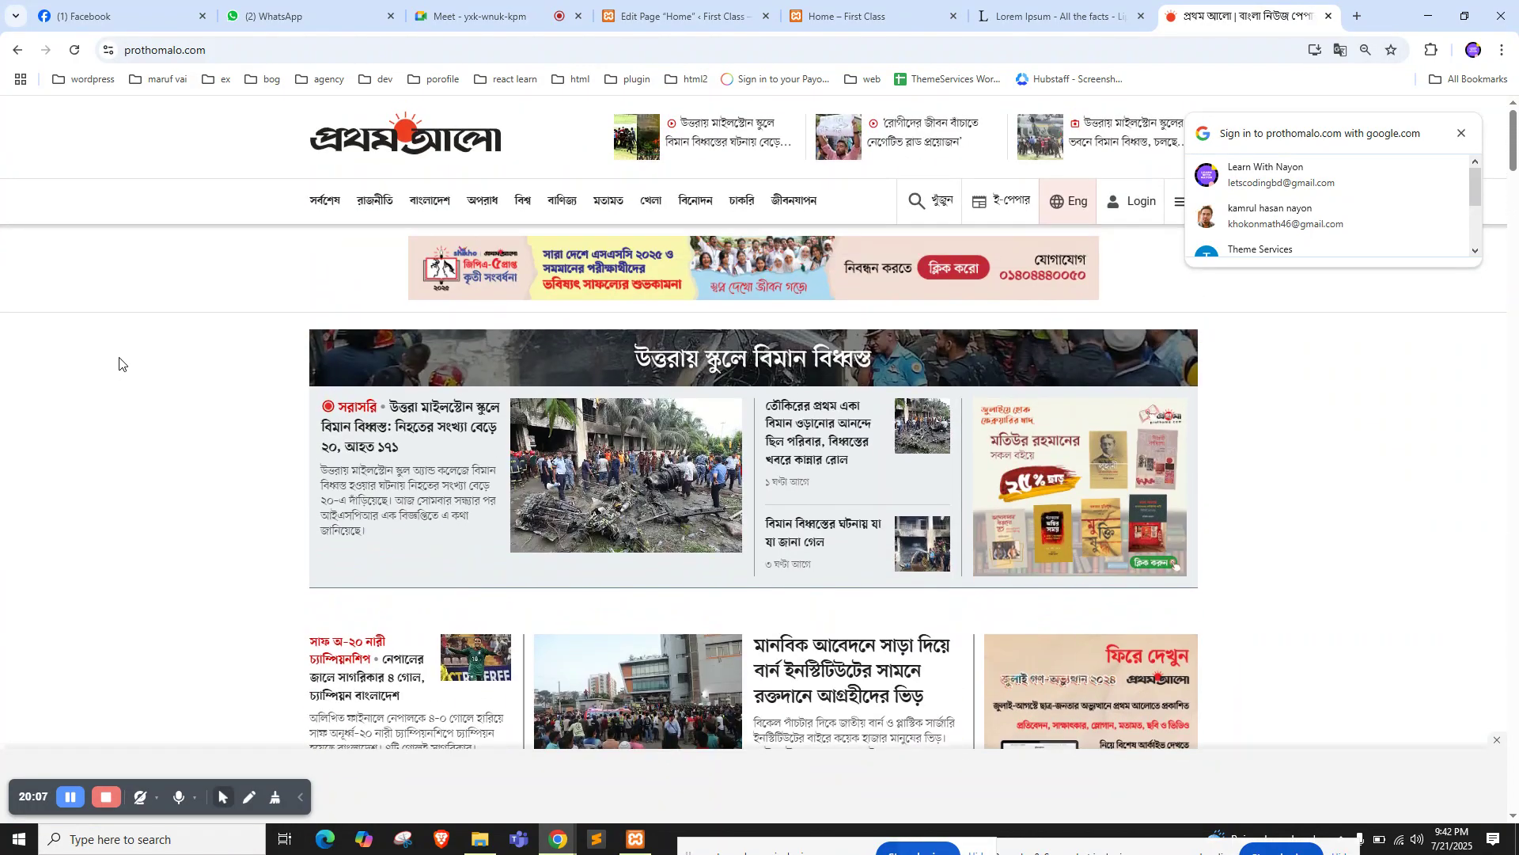
Compare the "What is Lorem Ipsum?" heading in the Home page editor with the same heading on the live page
click(630, 6)
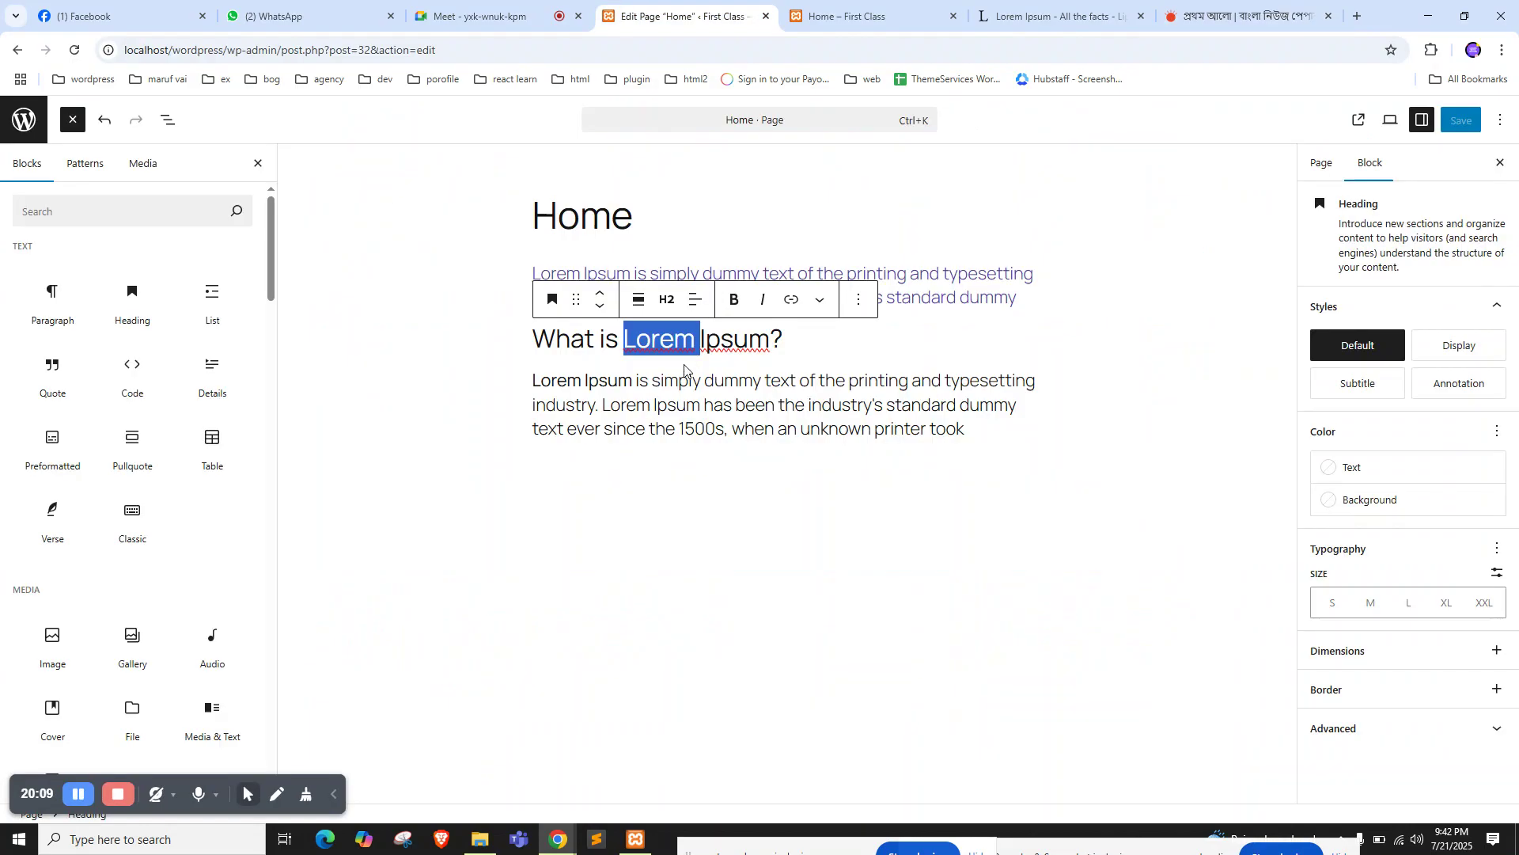
key(ctrl+z)
click(665, 274)
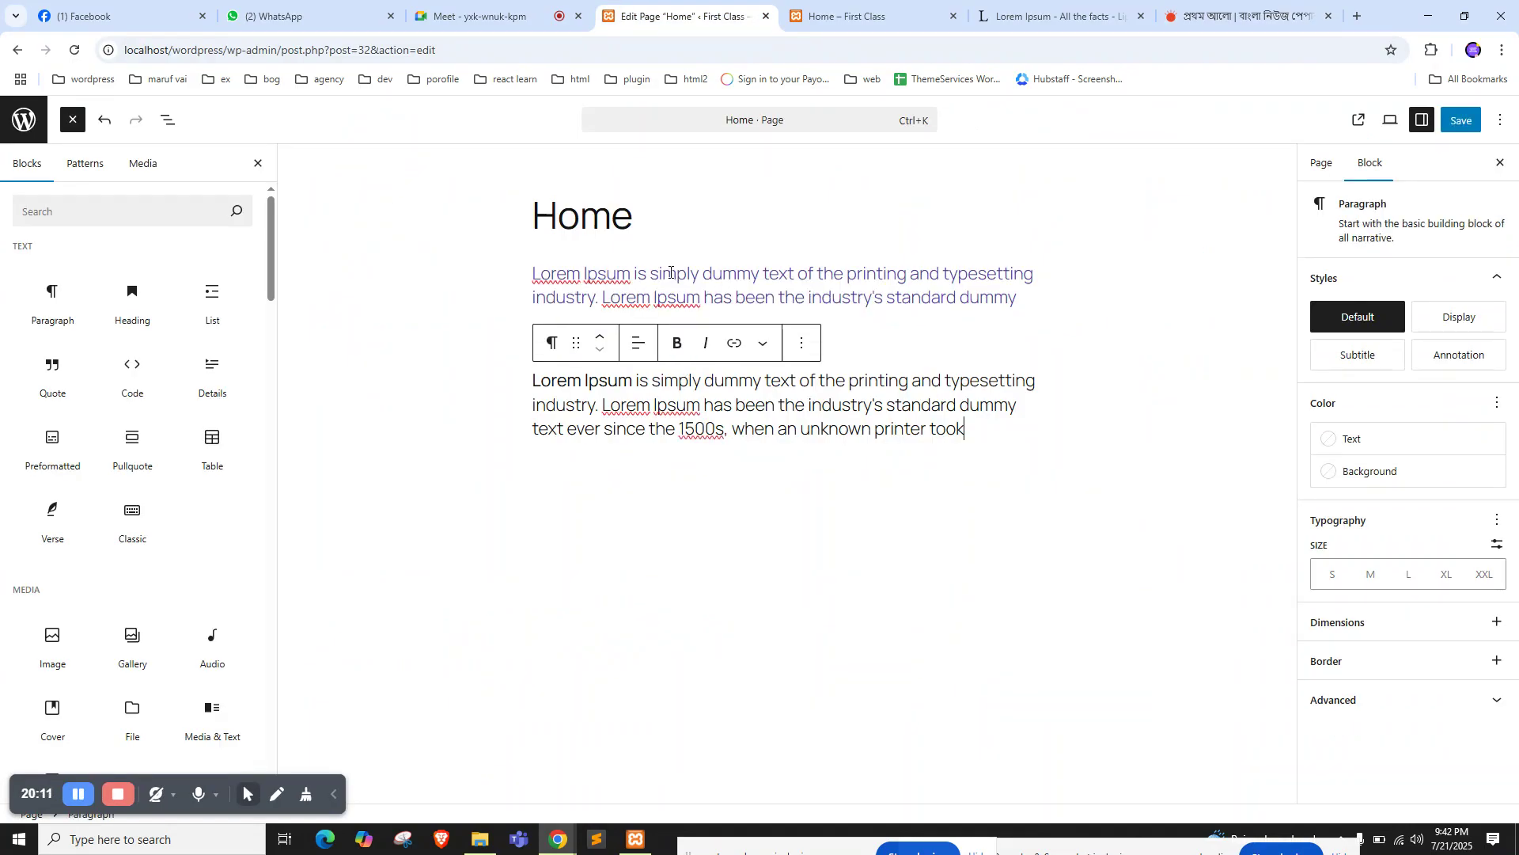
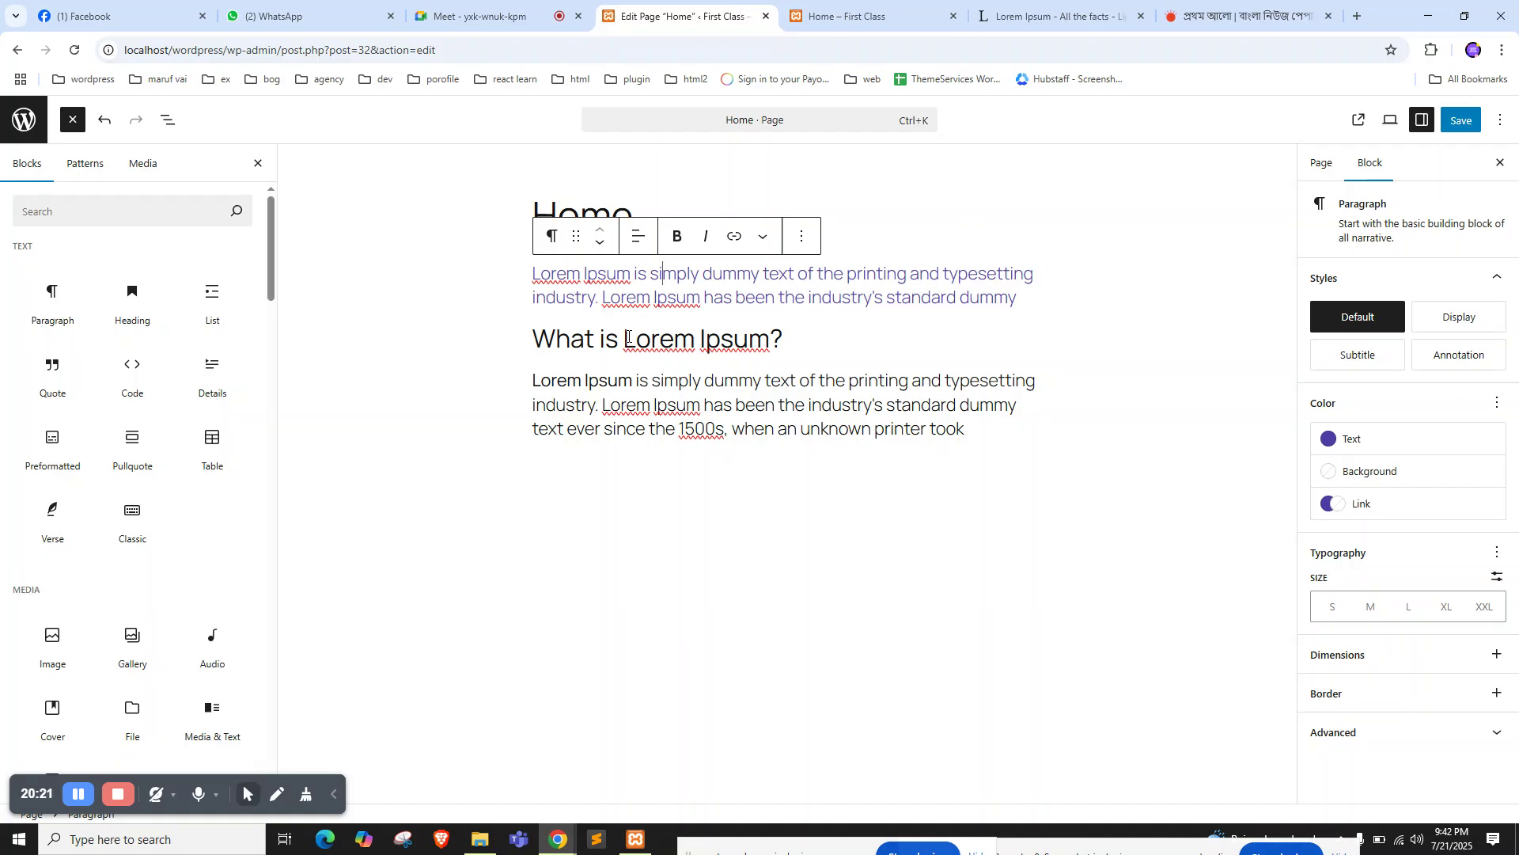
double_click(626, 340)
triple_click(641, 338)
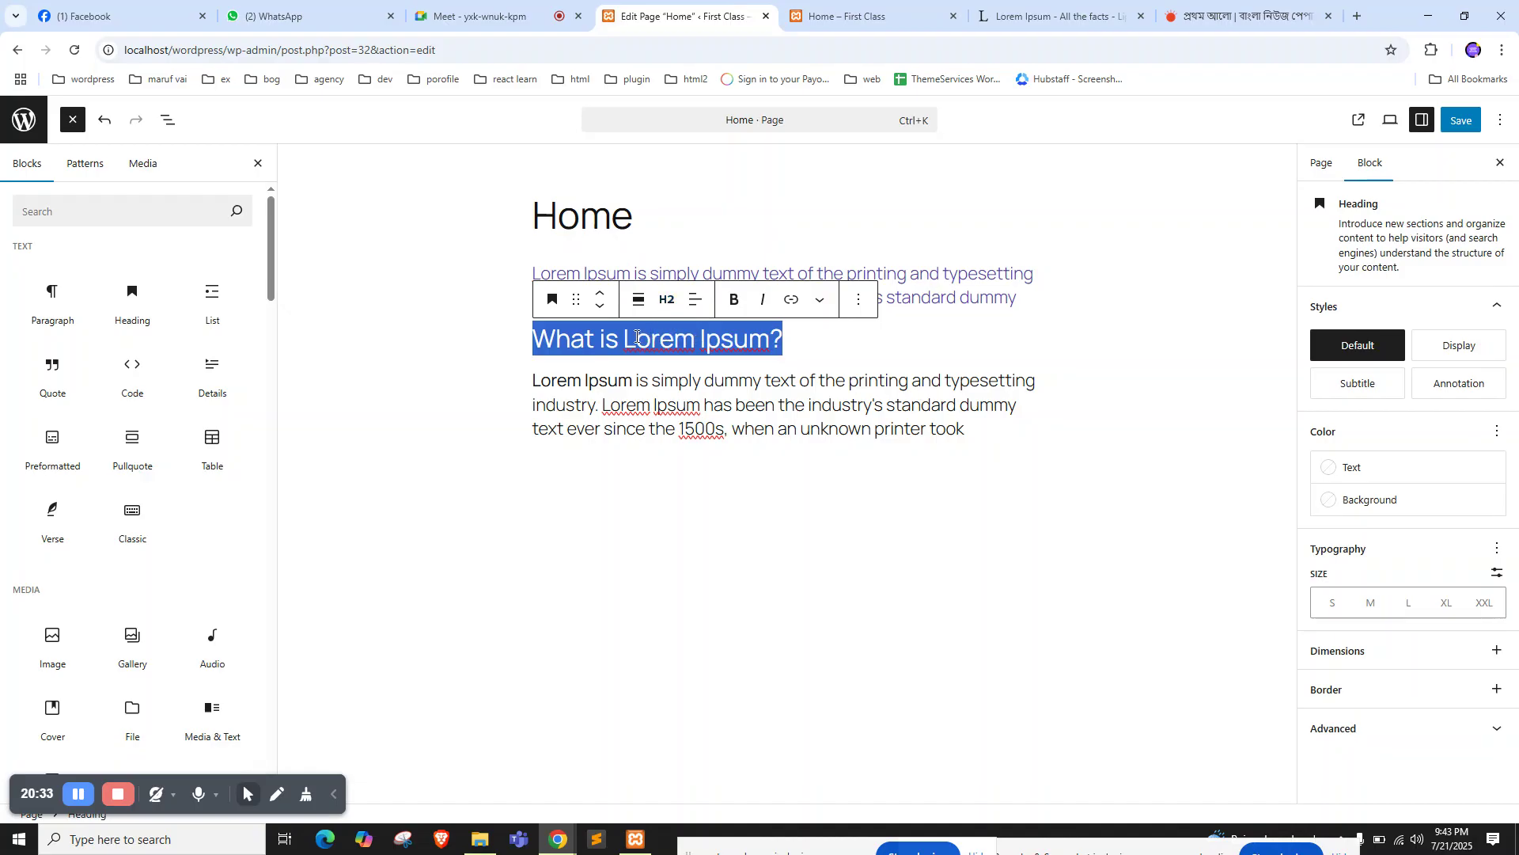
key(ctrl+Tab)
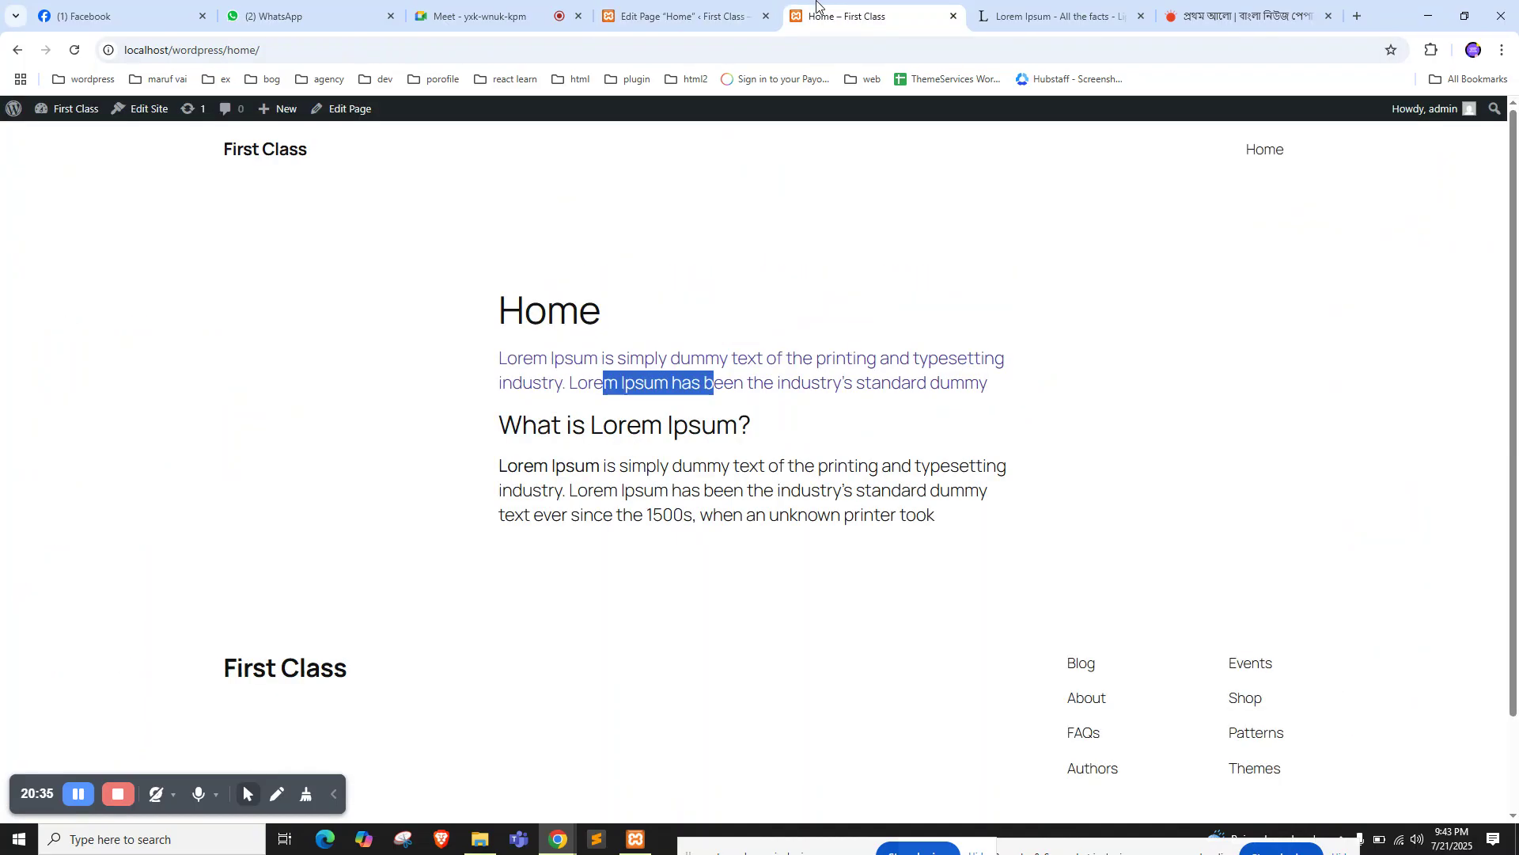
triple_click(620, 422)
click(578, 424)
key(ctrl+shift+Tab)
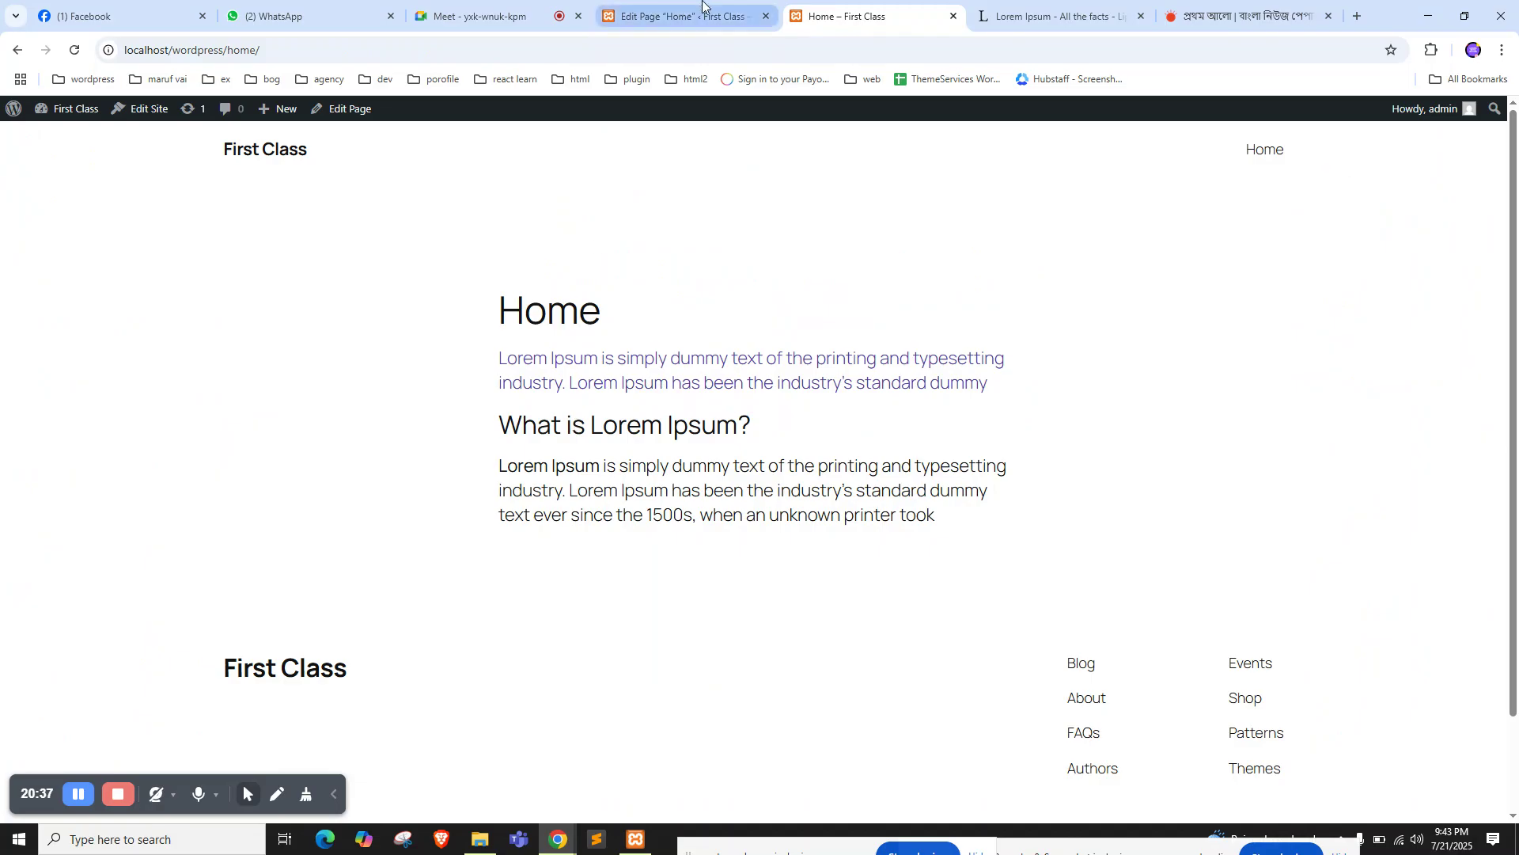
click(473, 377)
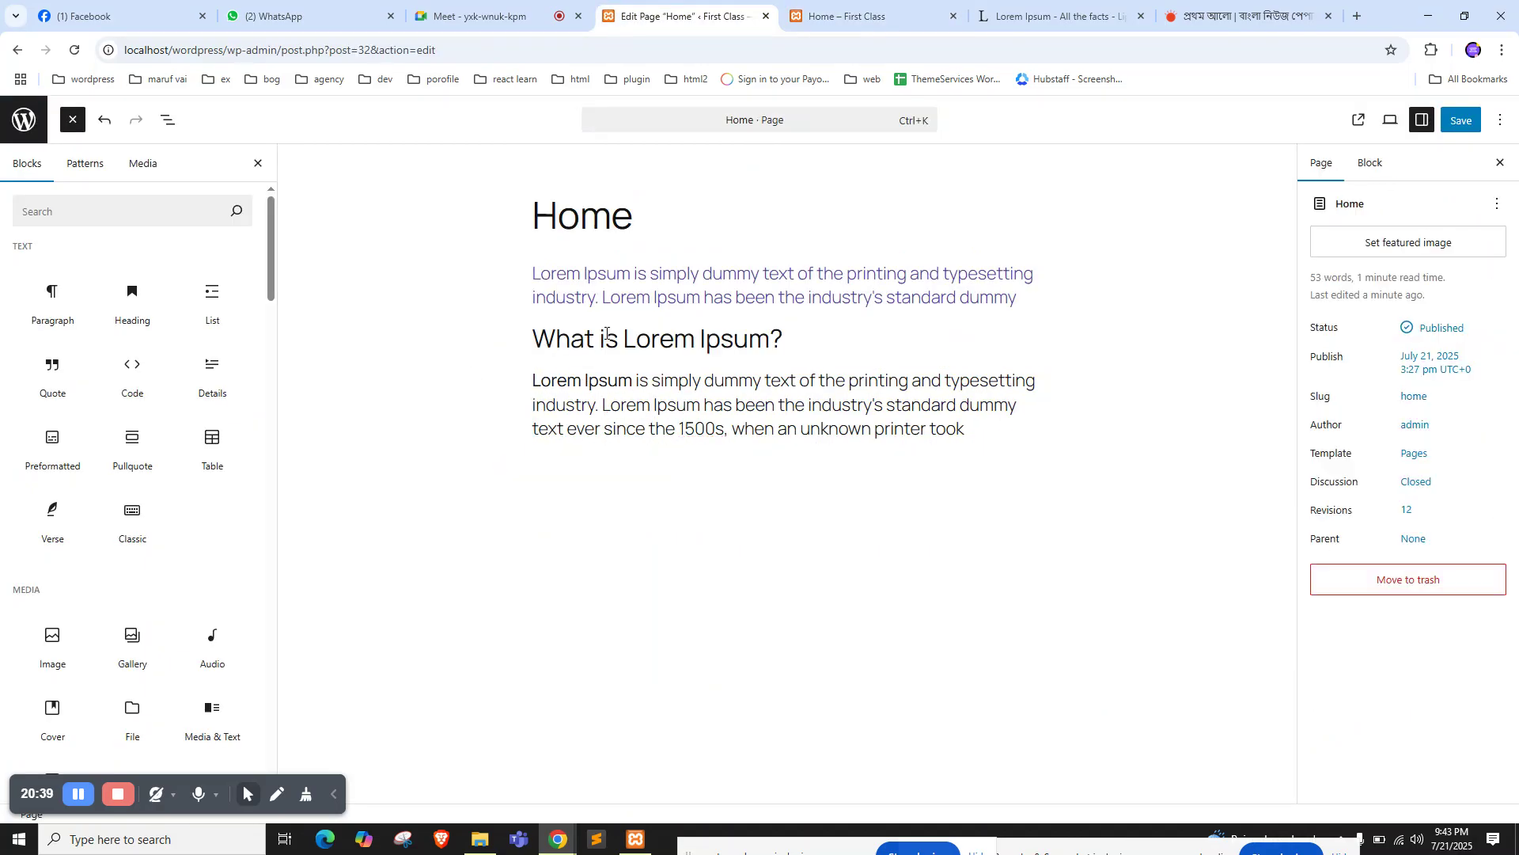
Change the "What is Lorem Ipsum?" heading to Heading 1 and save the Home page
triple_click(607, 333)
click(667, 299)
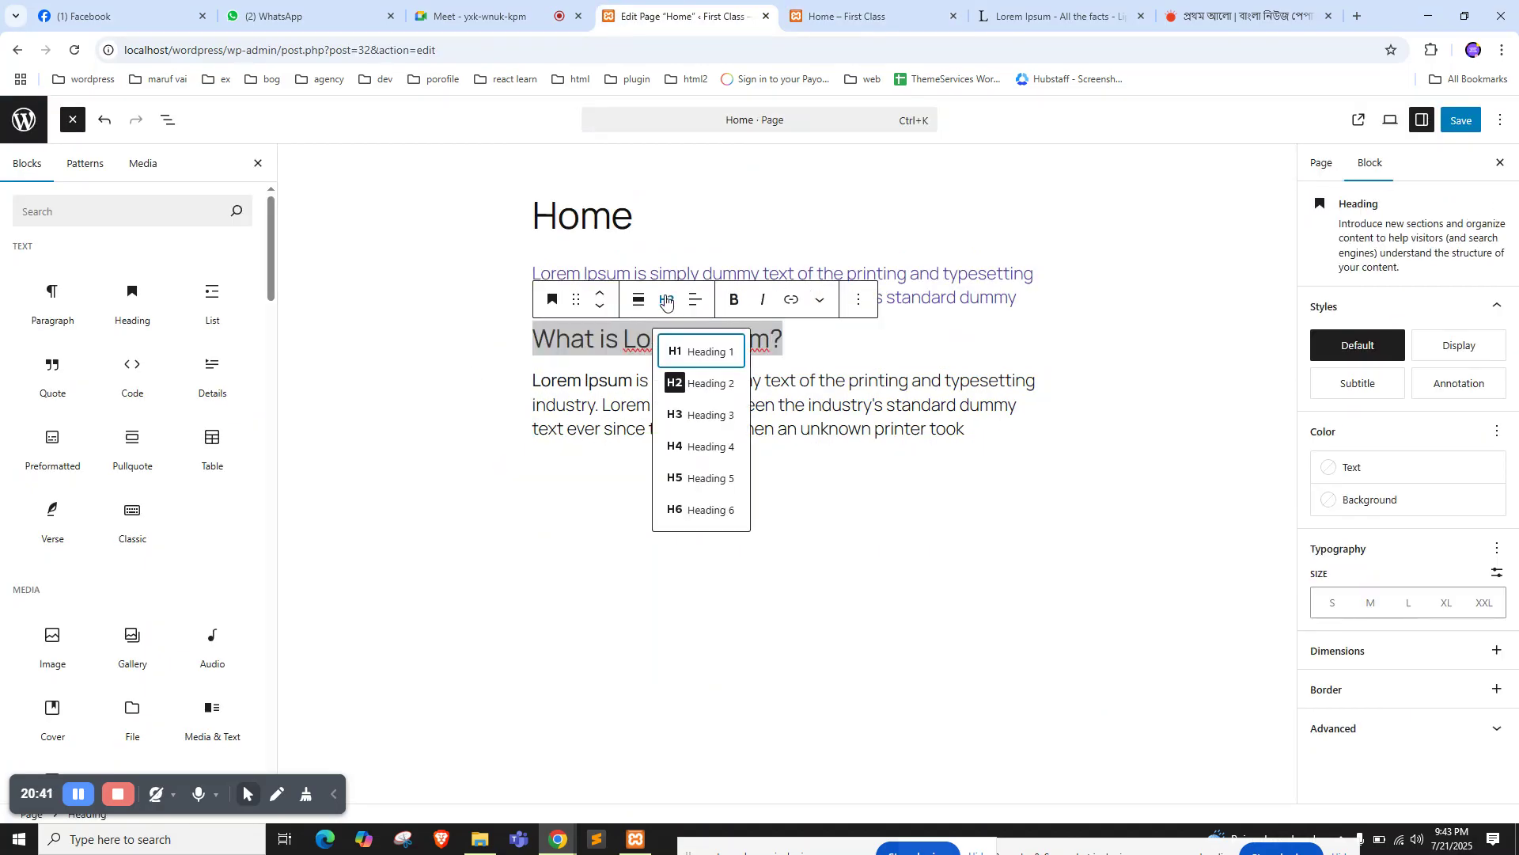
click(681, 349)
click(659, 336)
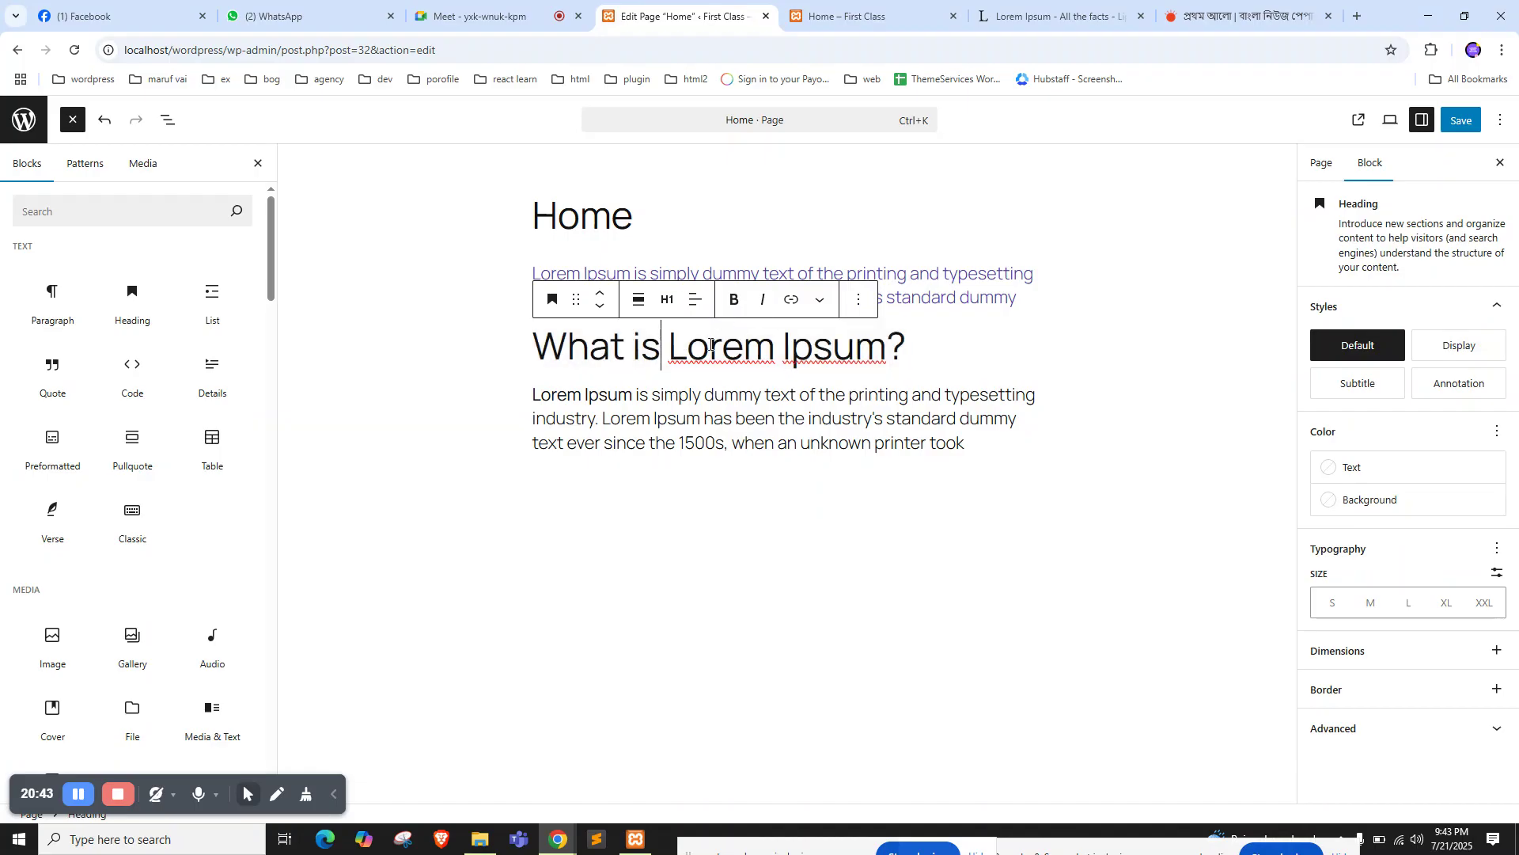
click(1461, 121)
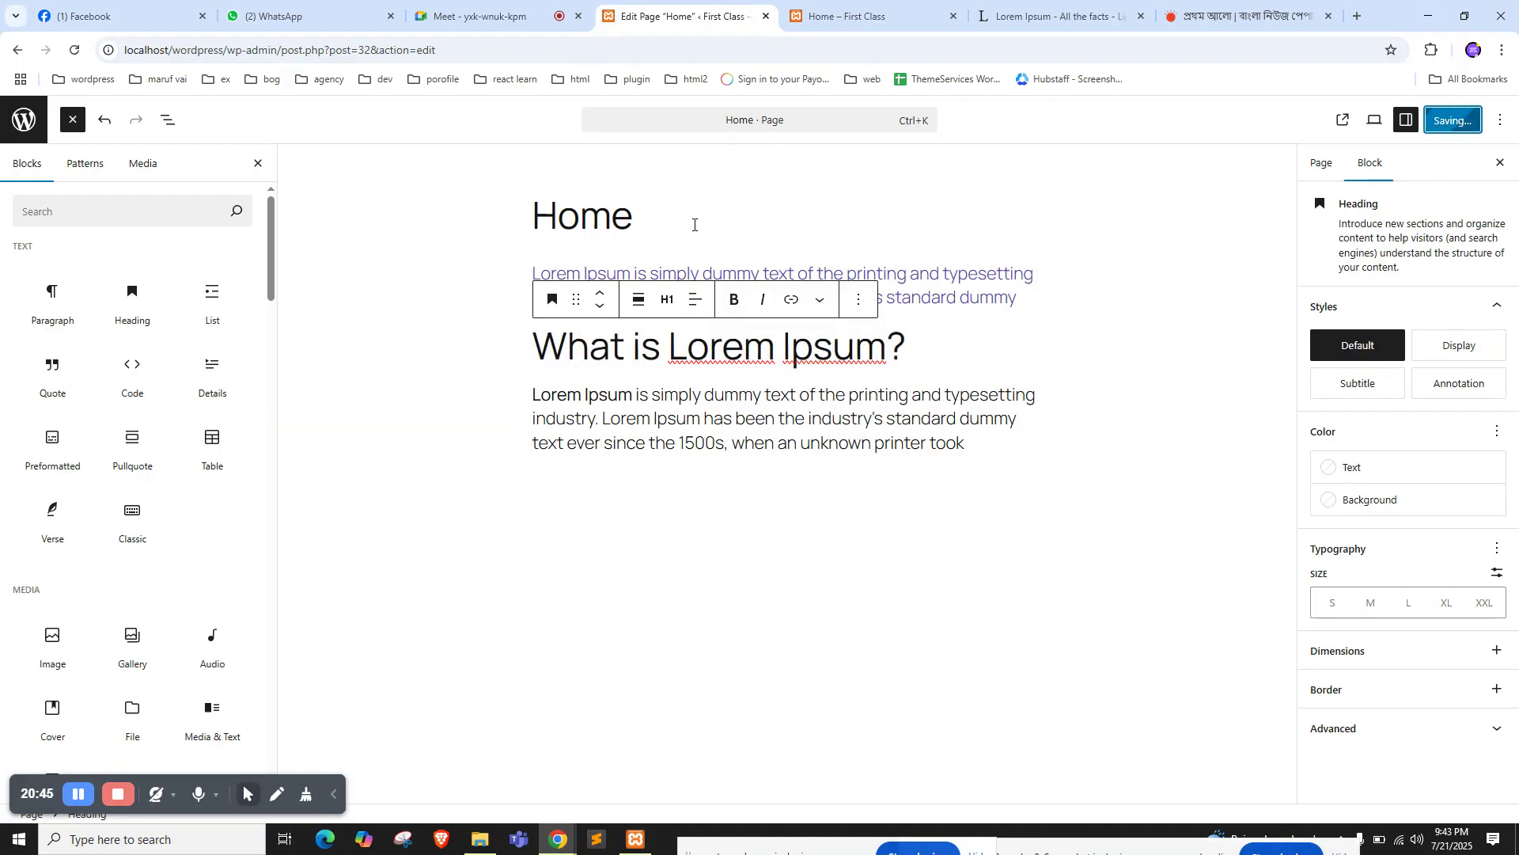
Reload the live Home page and compare the Heading 1 size of "What is Lorem Ipsum?" with the editor
click(803, 4)
right_click(123, 239)
click(150, 298)
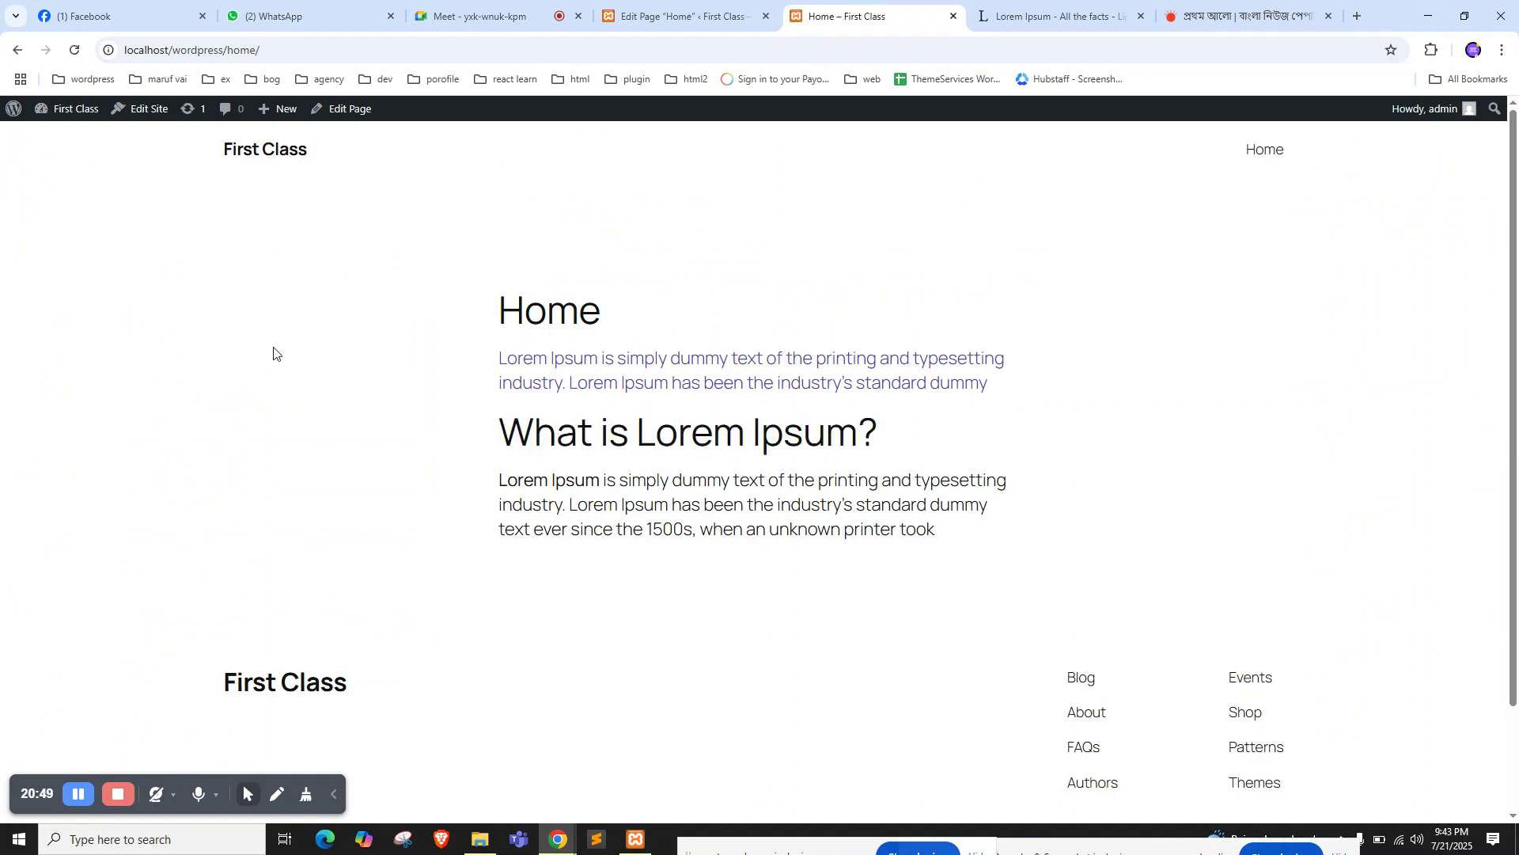
drag(494, 413, 883, 414)
click(734, 7)
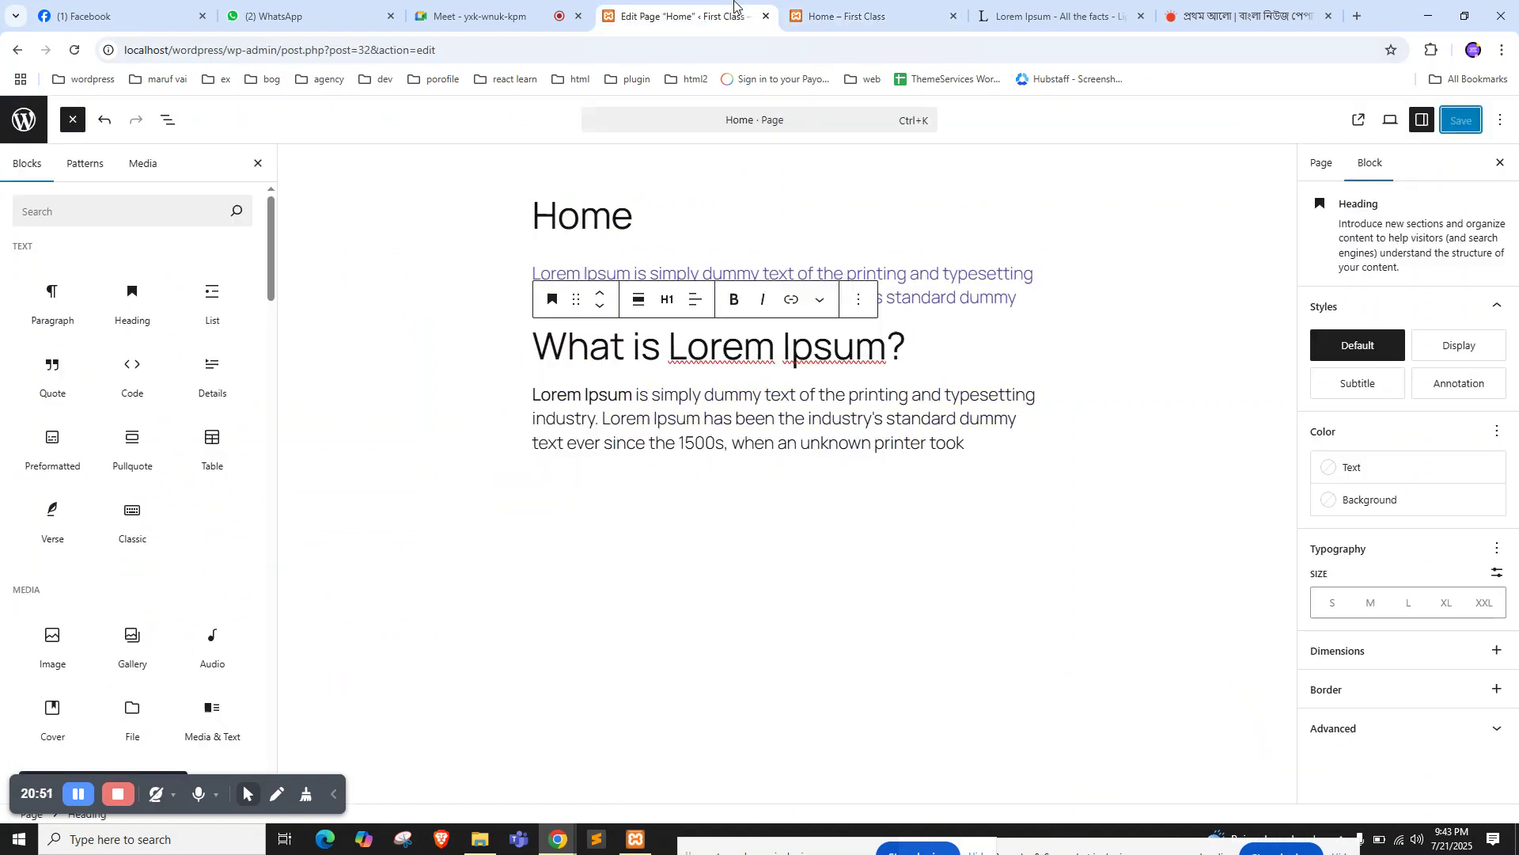
double_click(745, 348)
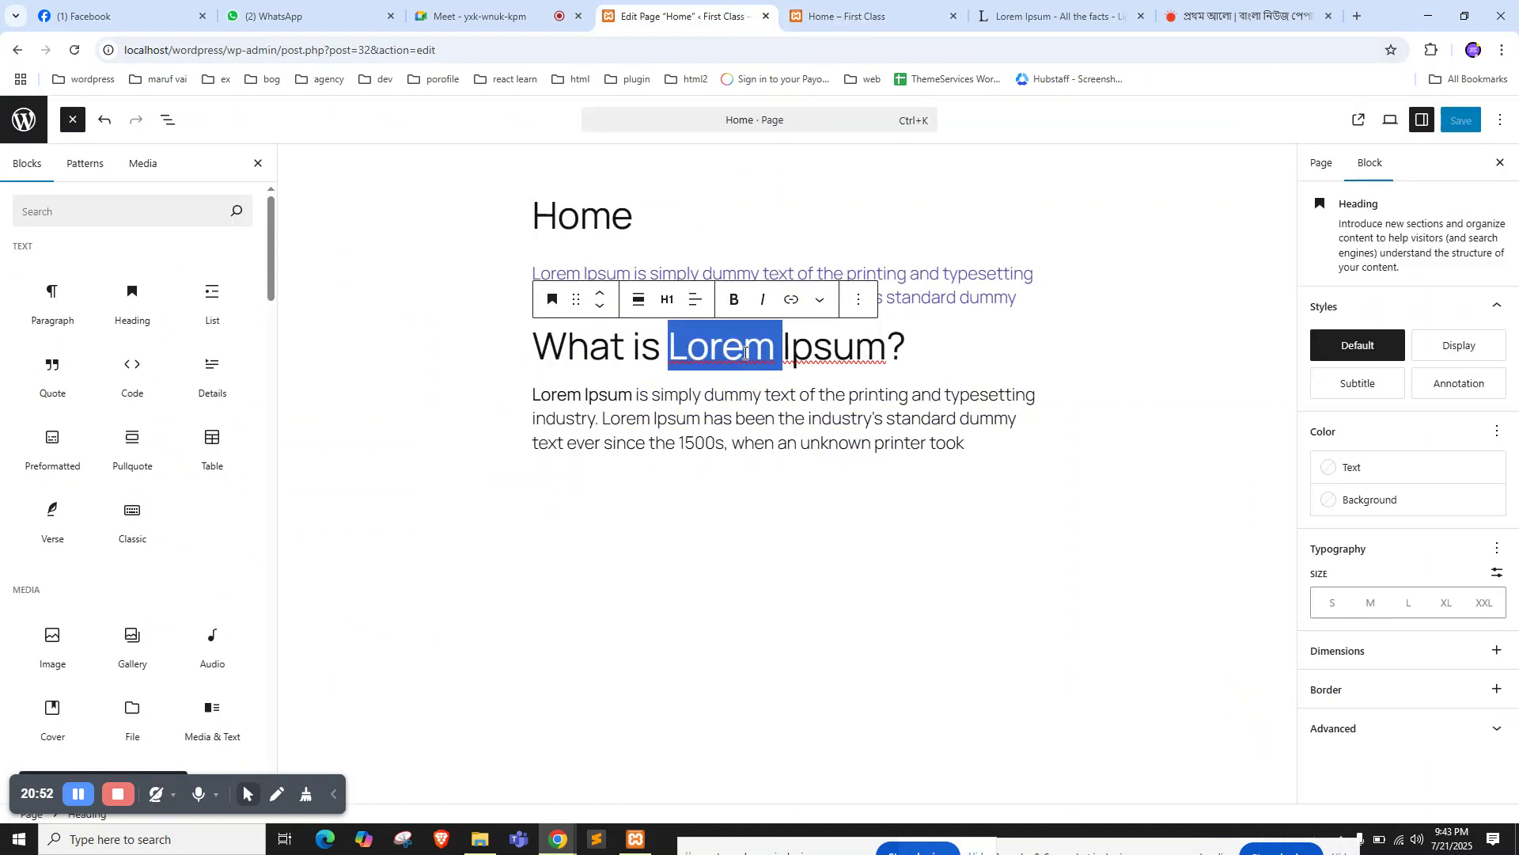
click(813, 6)
click(623, 455)
drag(533, 438, 936, 427)
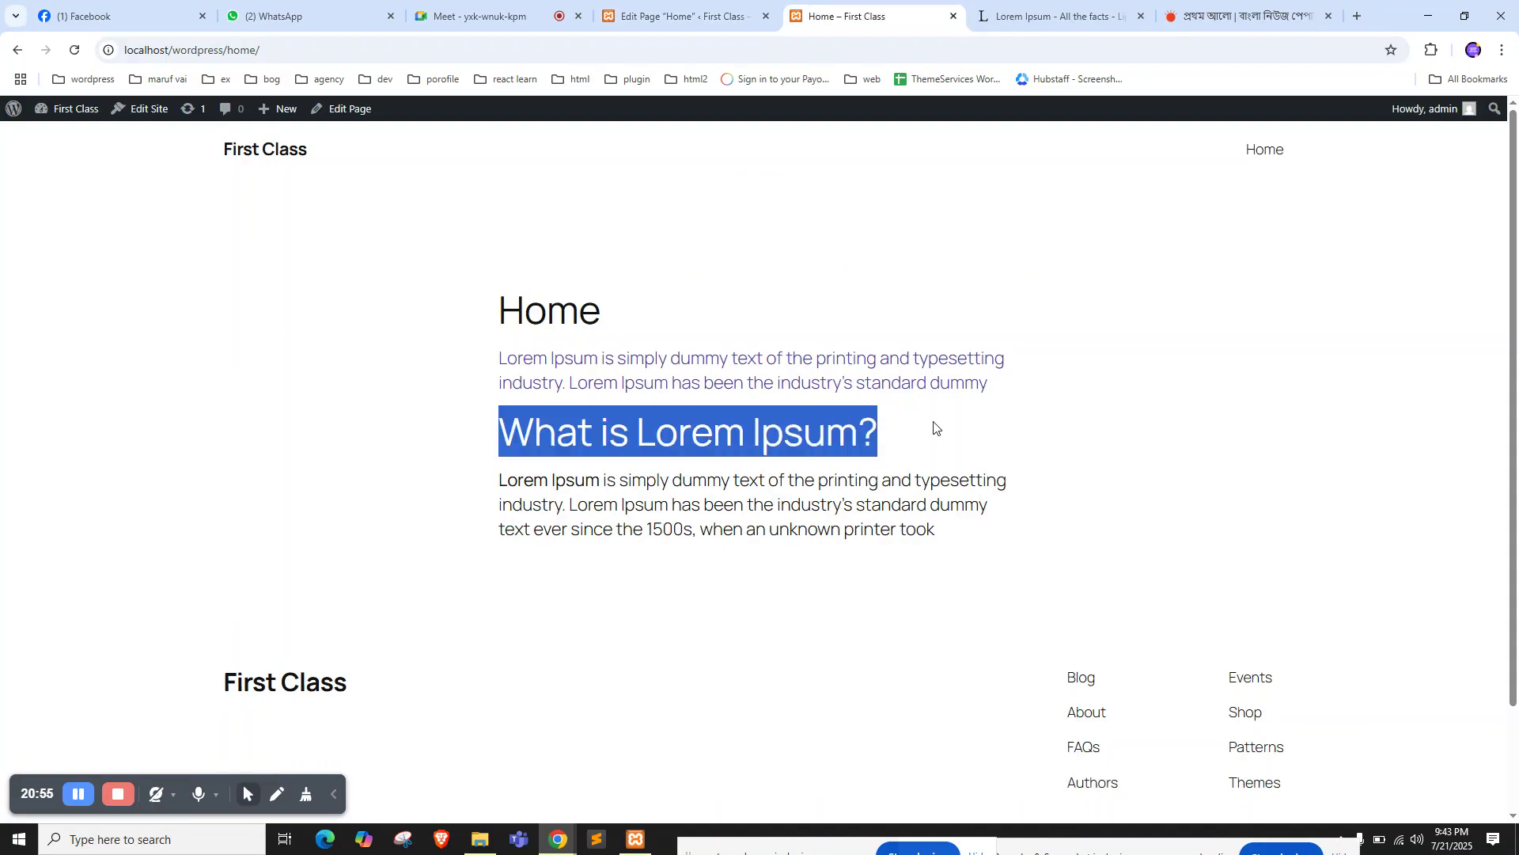
Set the "What is Lorem Ipsum?" heading in the Home page editor to Heading 3 and save the page
click(663, 14)
click(703, 418)
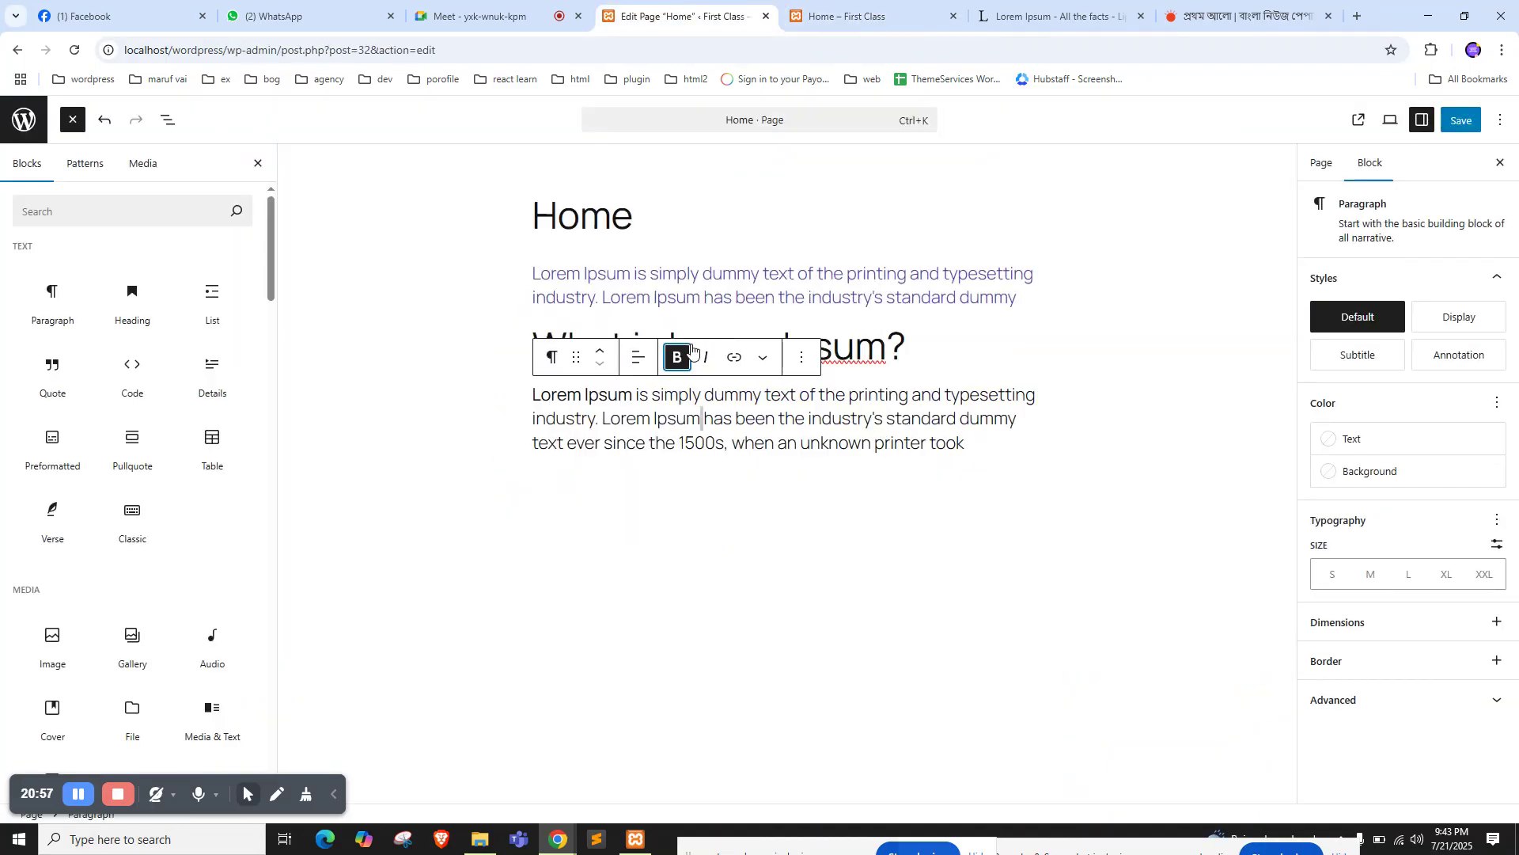
click(884, 342)
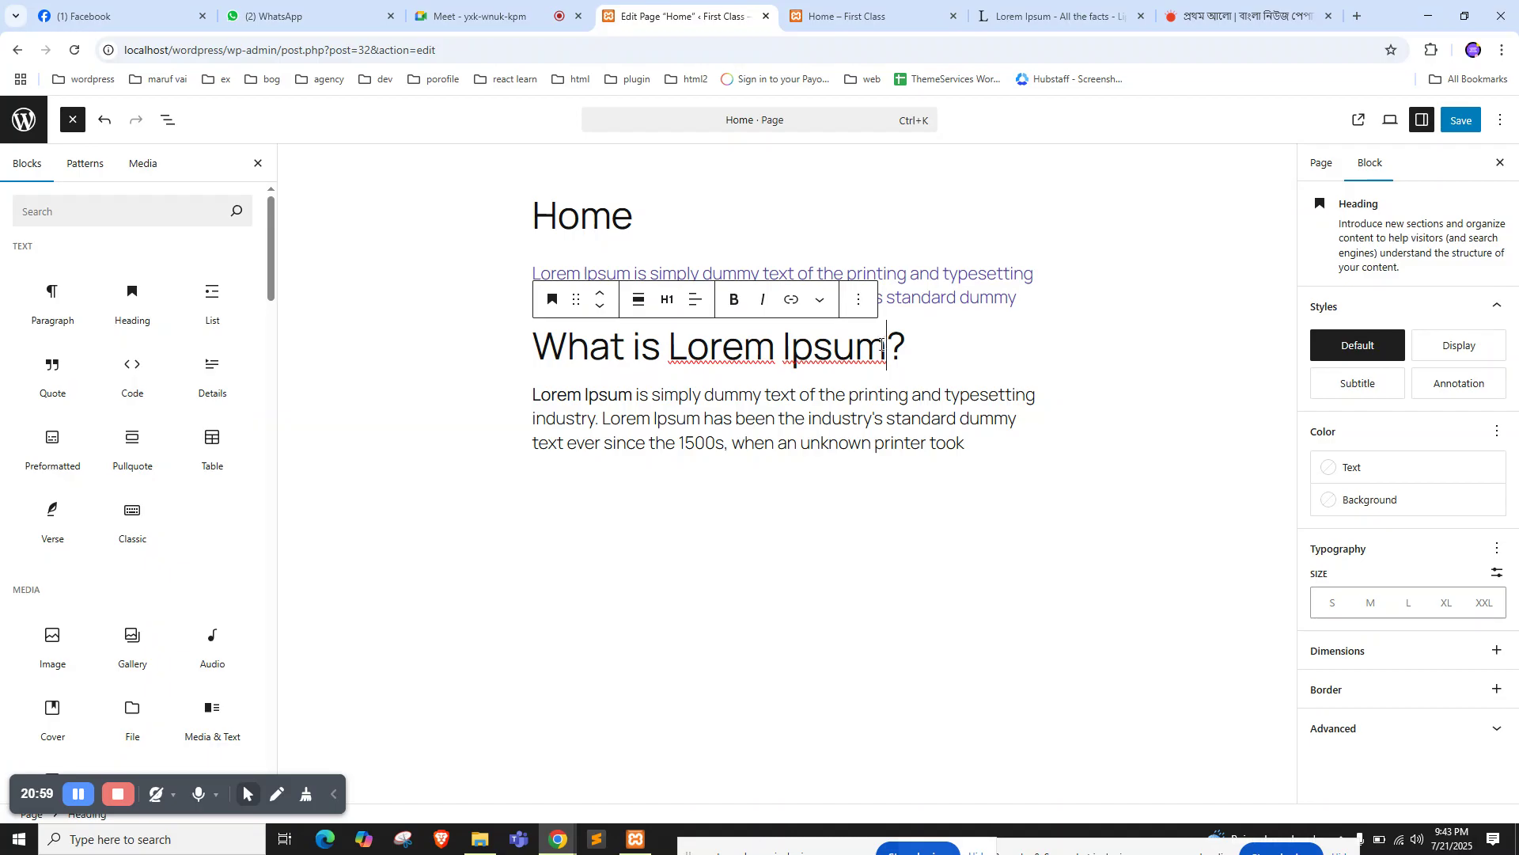
click(881, 357)
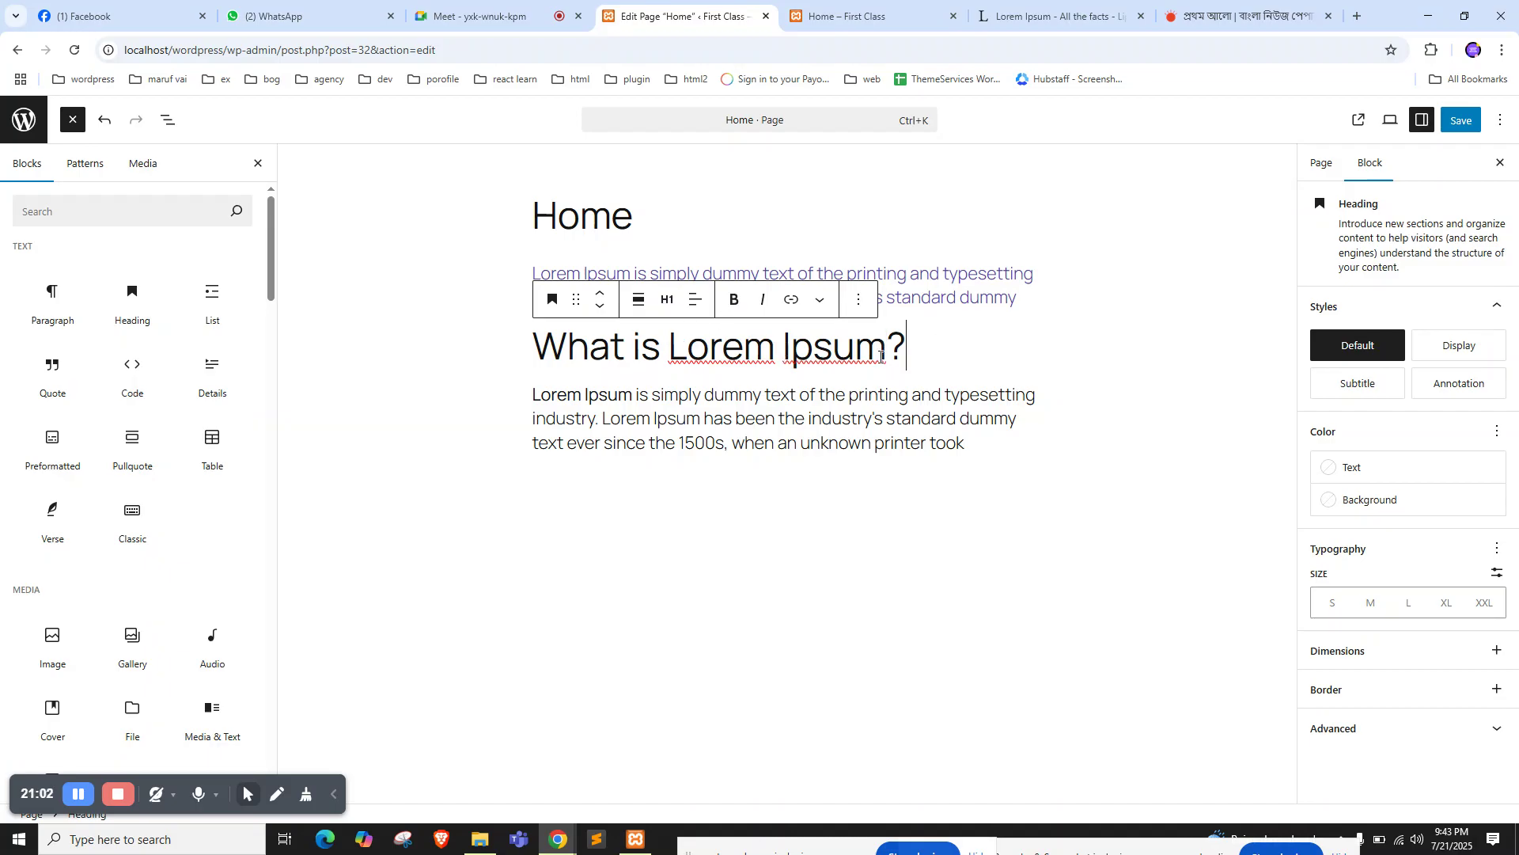
click(667, 299)
click(704, 417)
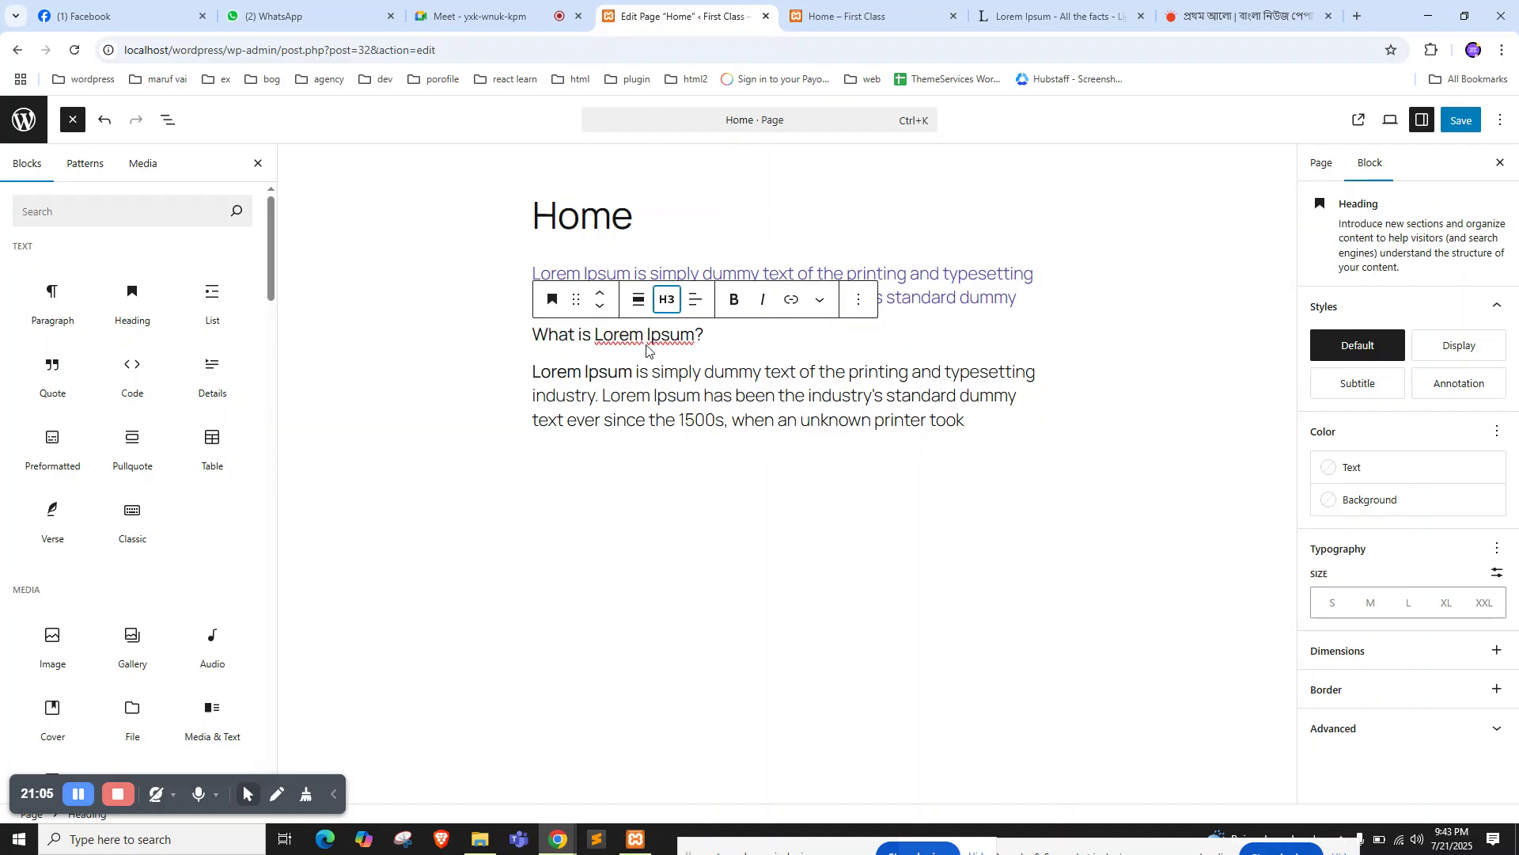
click(1461, 120)
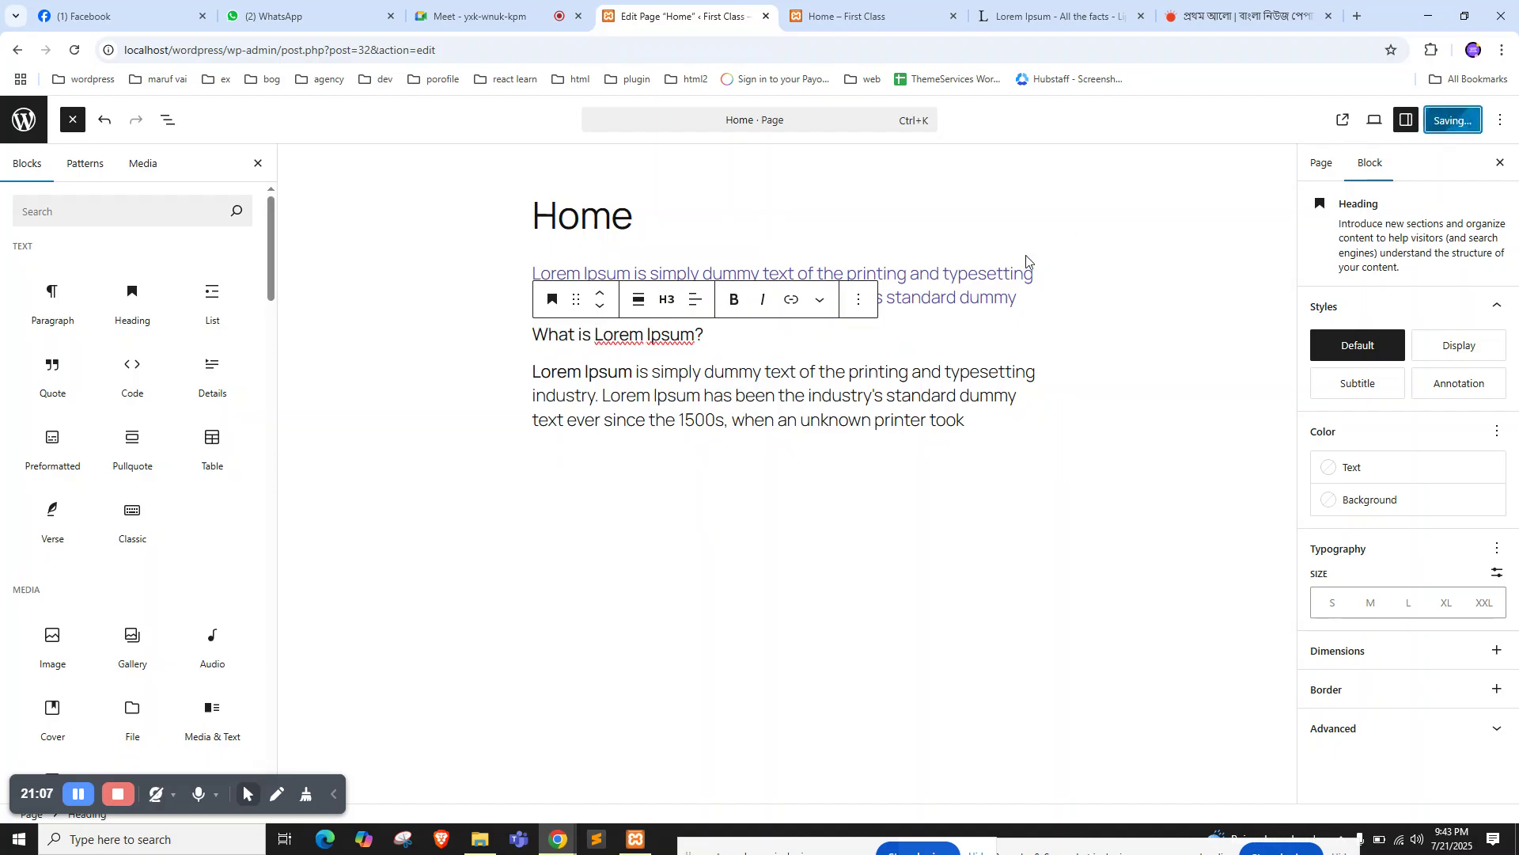
Reload the live Home page and check how the Heading 3 version of the heading looks
click(848, 9)
right_click(353, 212)
click(375, 272)
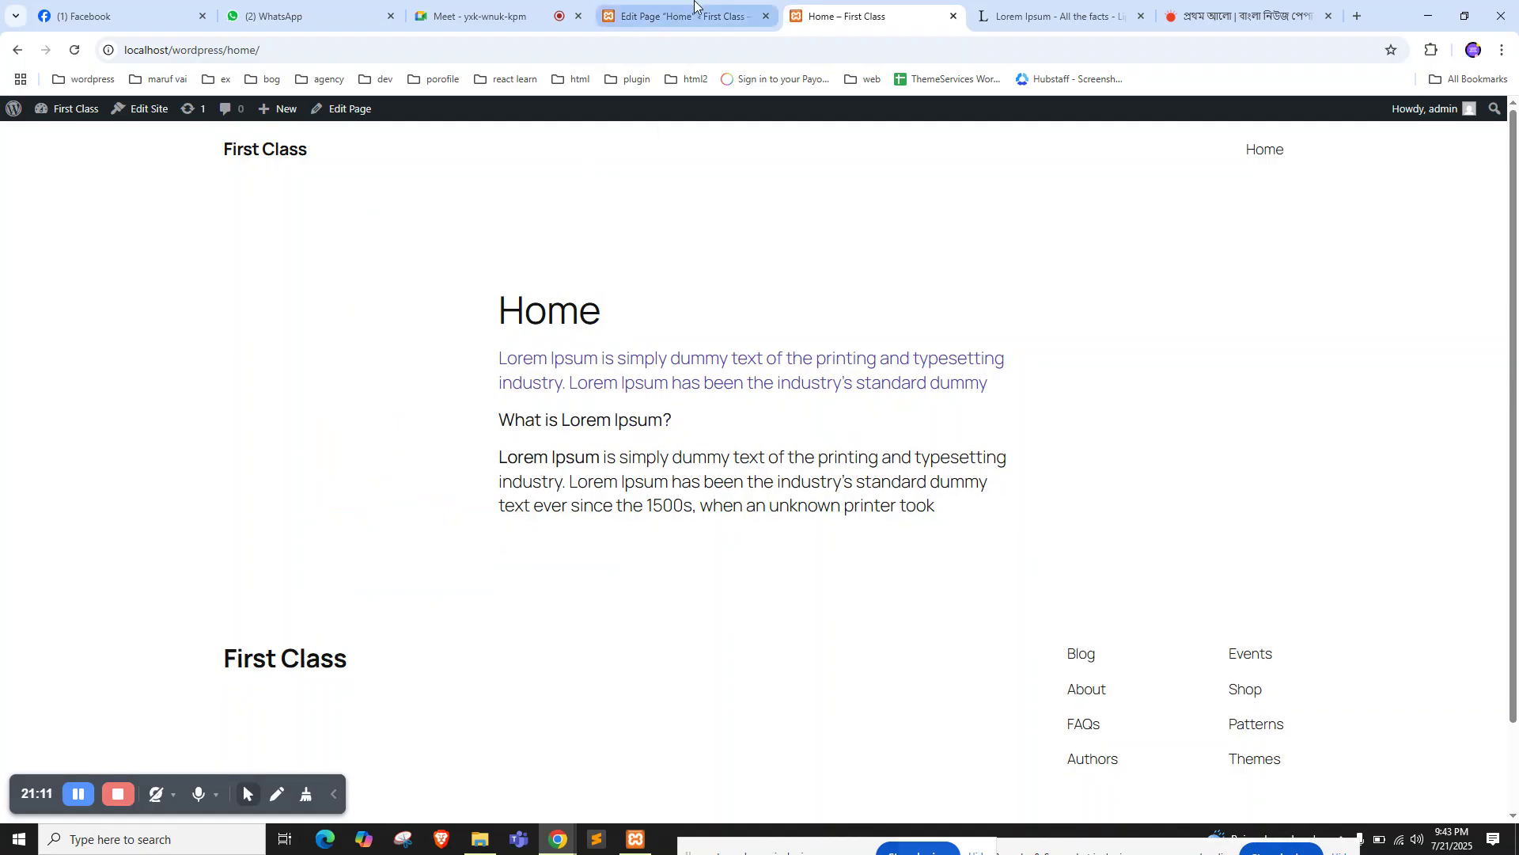
Try Heading 4, Heading 5 and Heading 6 in turn on the "What is Lorem Ipsum?" heading in the editor
click(664, 18)
triple_click(671, 334)
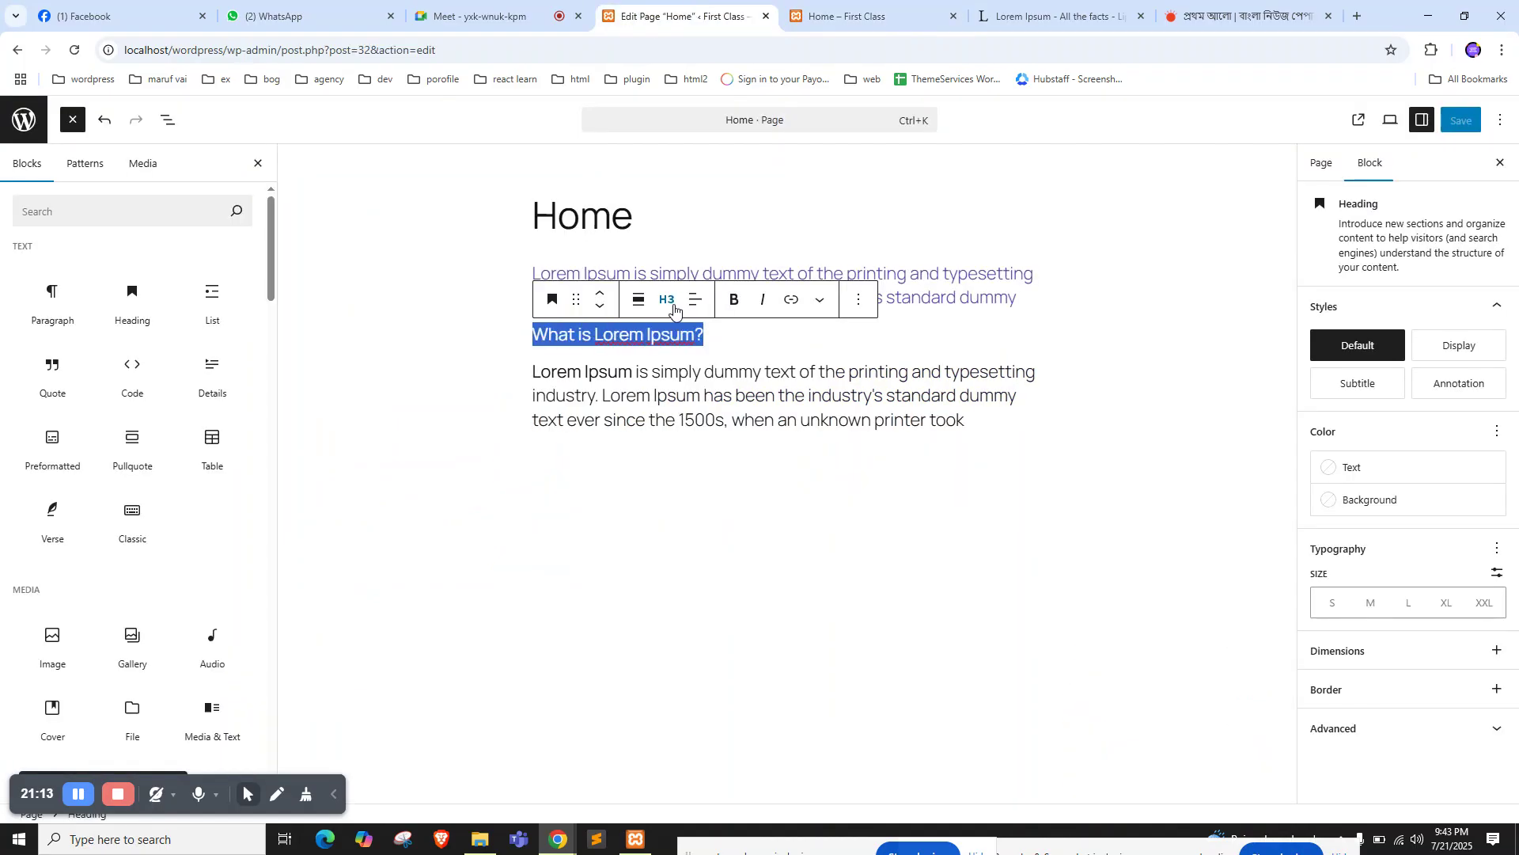
click(667, 299)
click(695, 445)
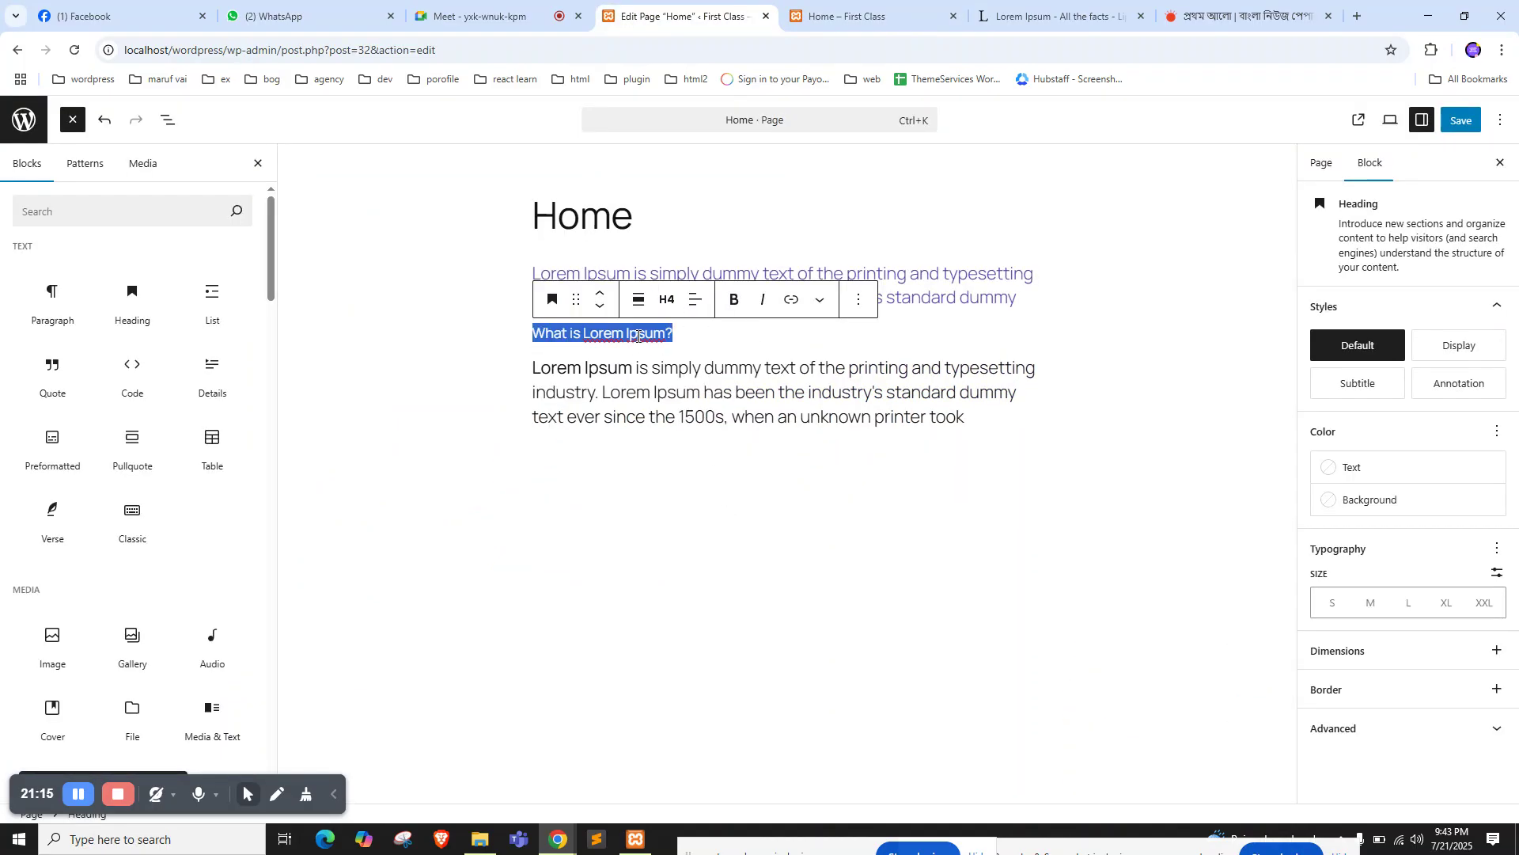
click(667, 299)
click(698, 479)
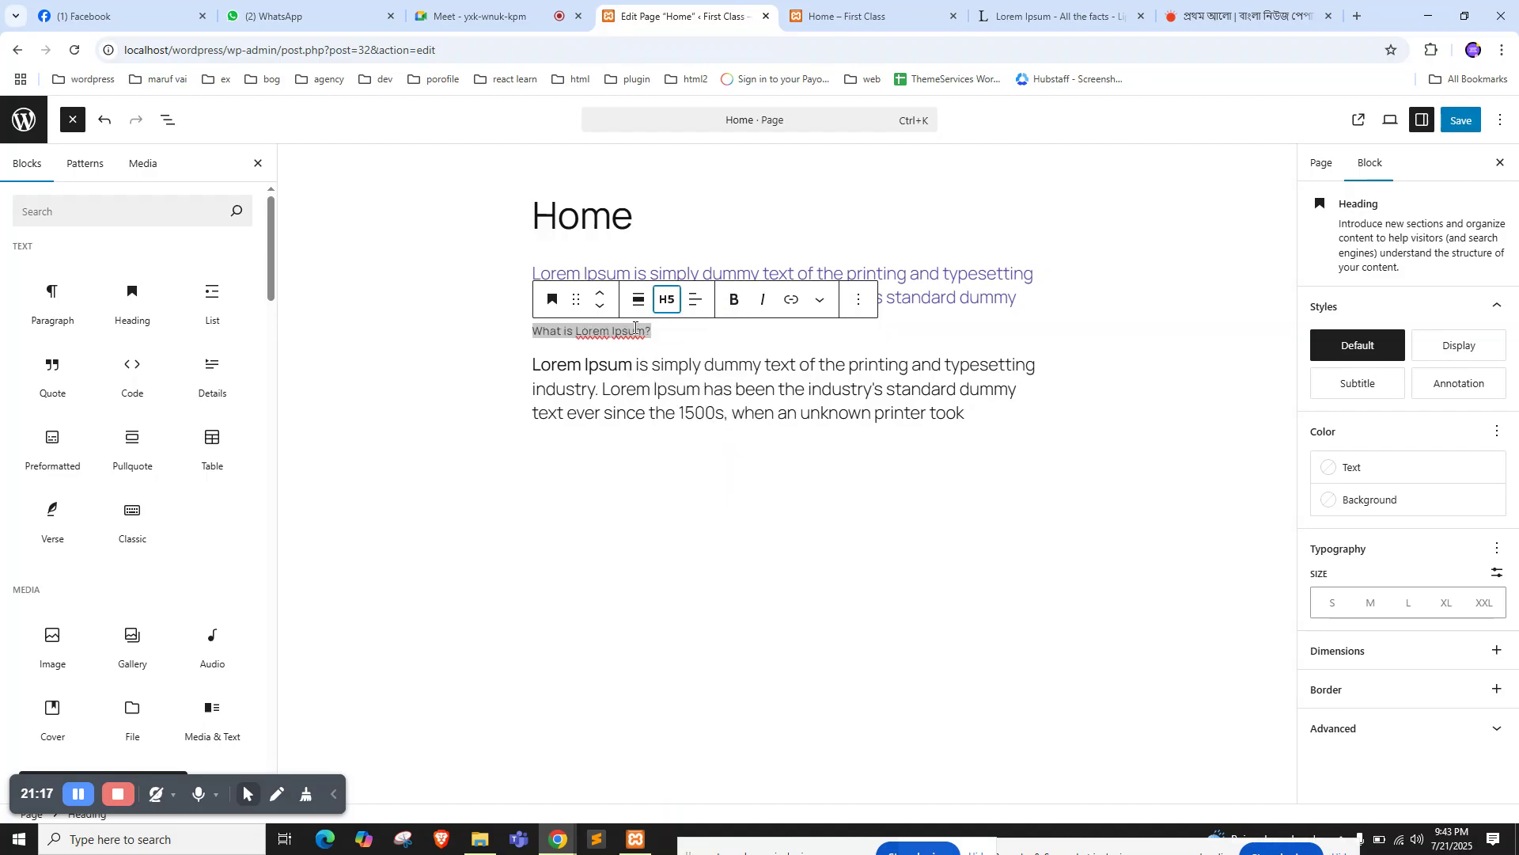
click(668, 297)
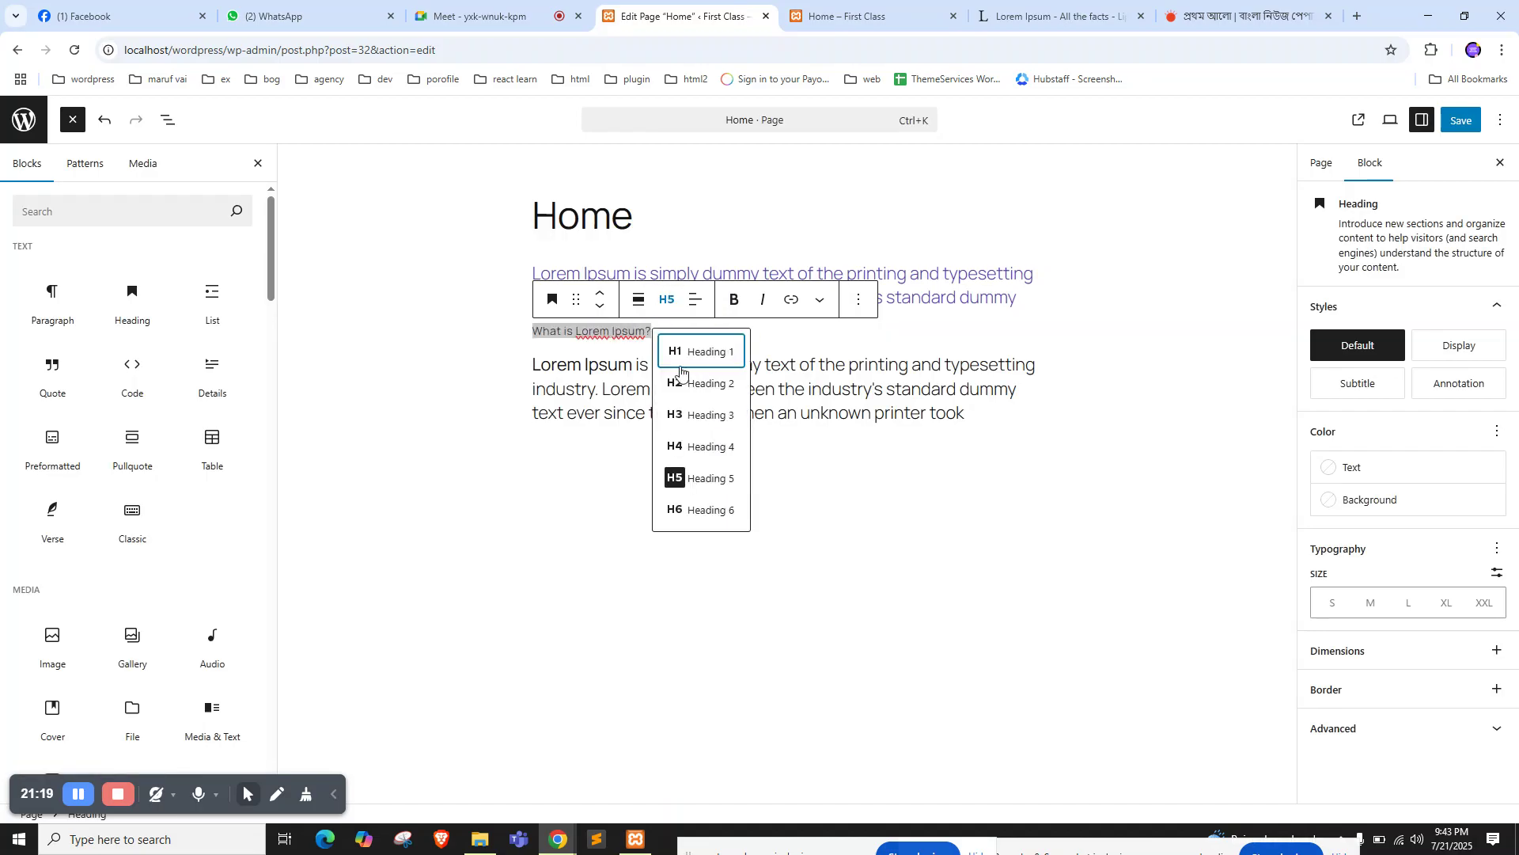
click(702, 512)
Set the "What is Lorem Ipsum?" heading to Heading 2
click(671, 304)
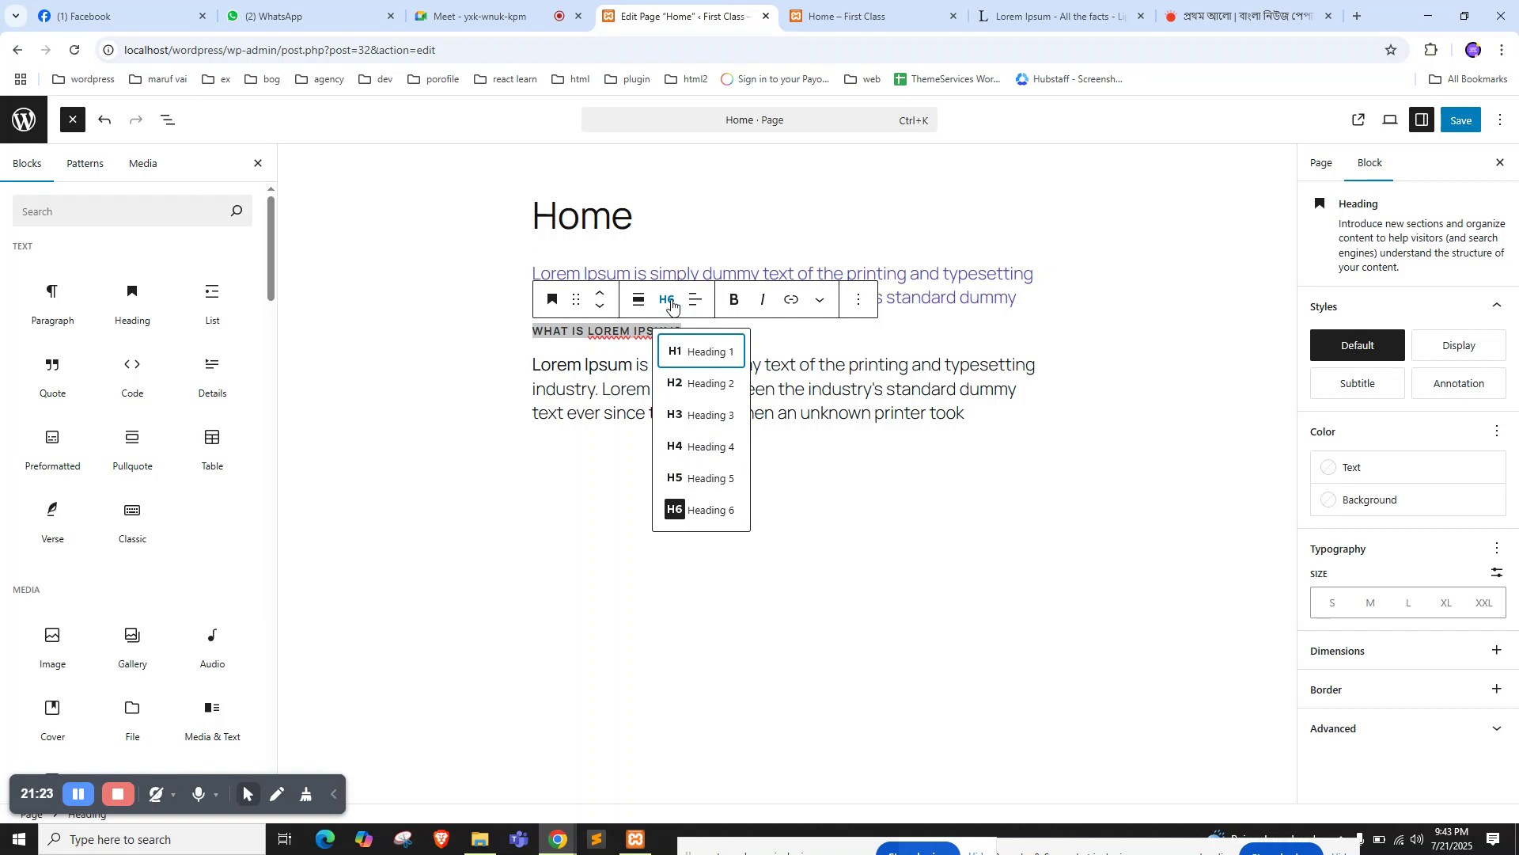
click(682, 384)
click(663, 349)
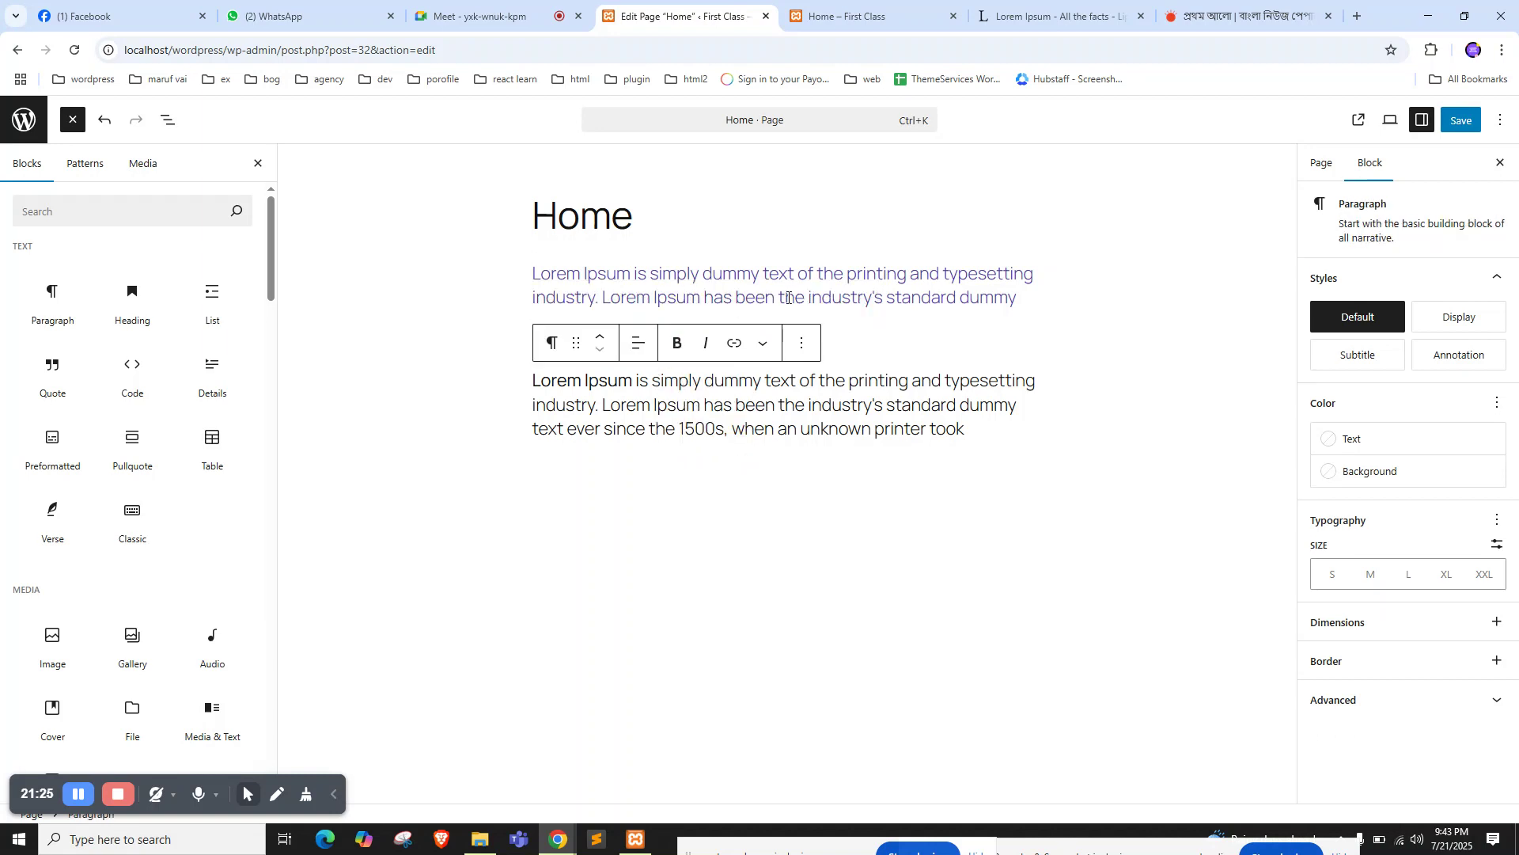
click(858, 337)
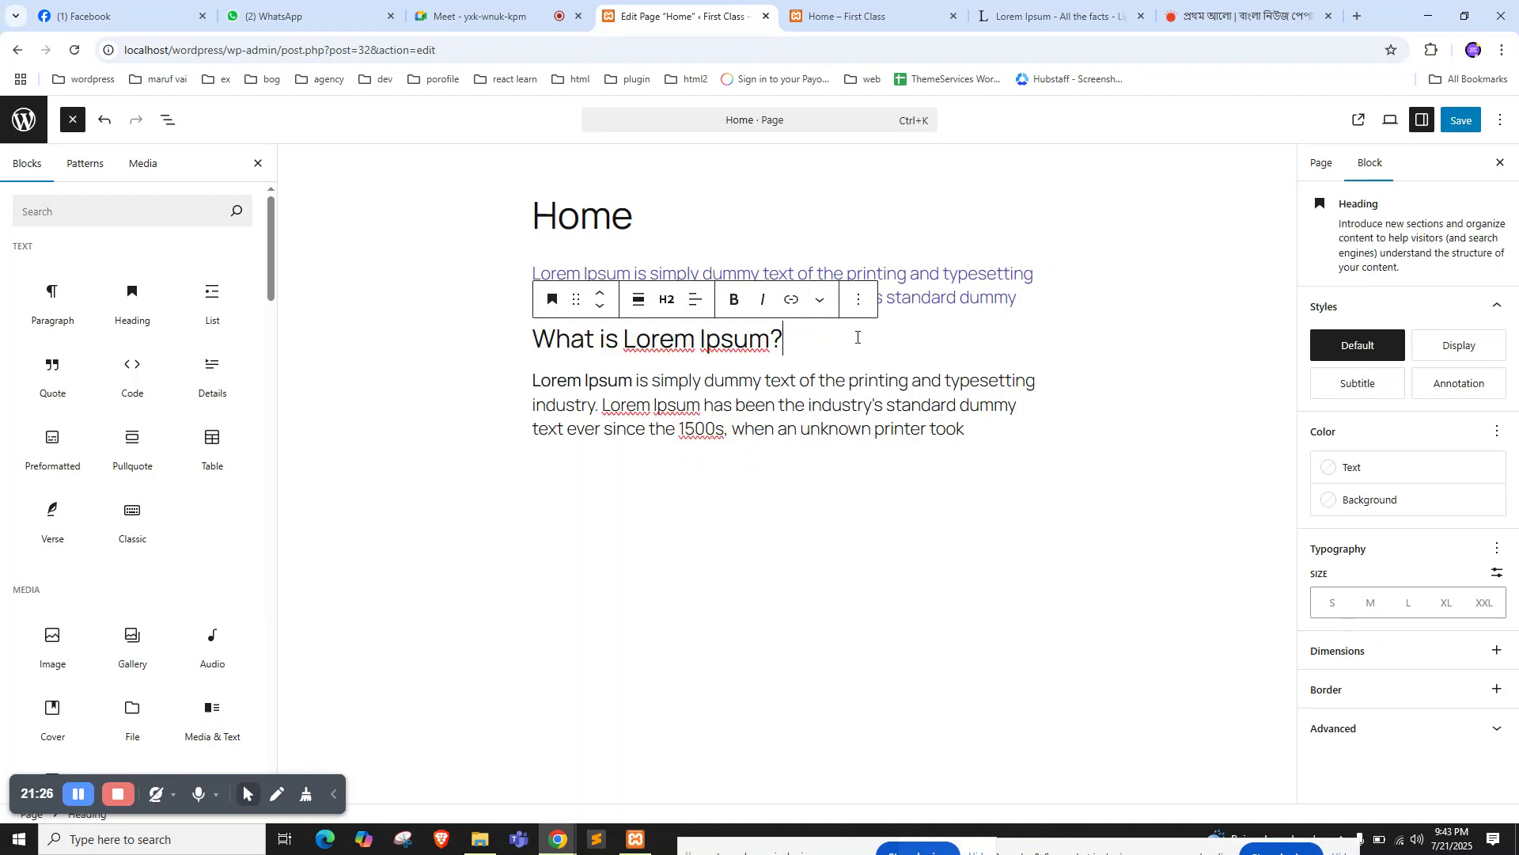
Examine the width and text alignment options available for the "What is Lorem Ipsum?" heading without changing them
triple_click(657, 331)
click(639, 302)
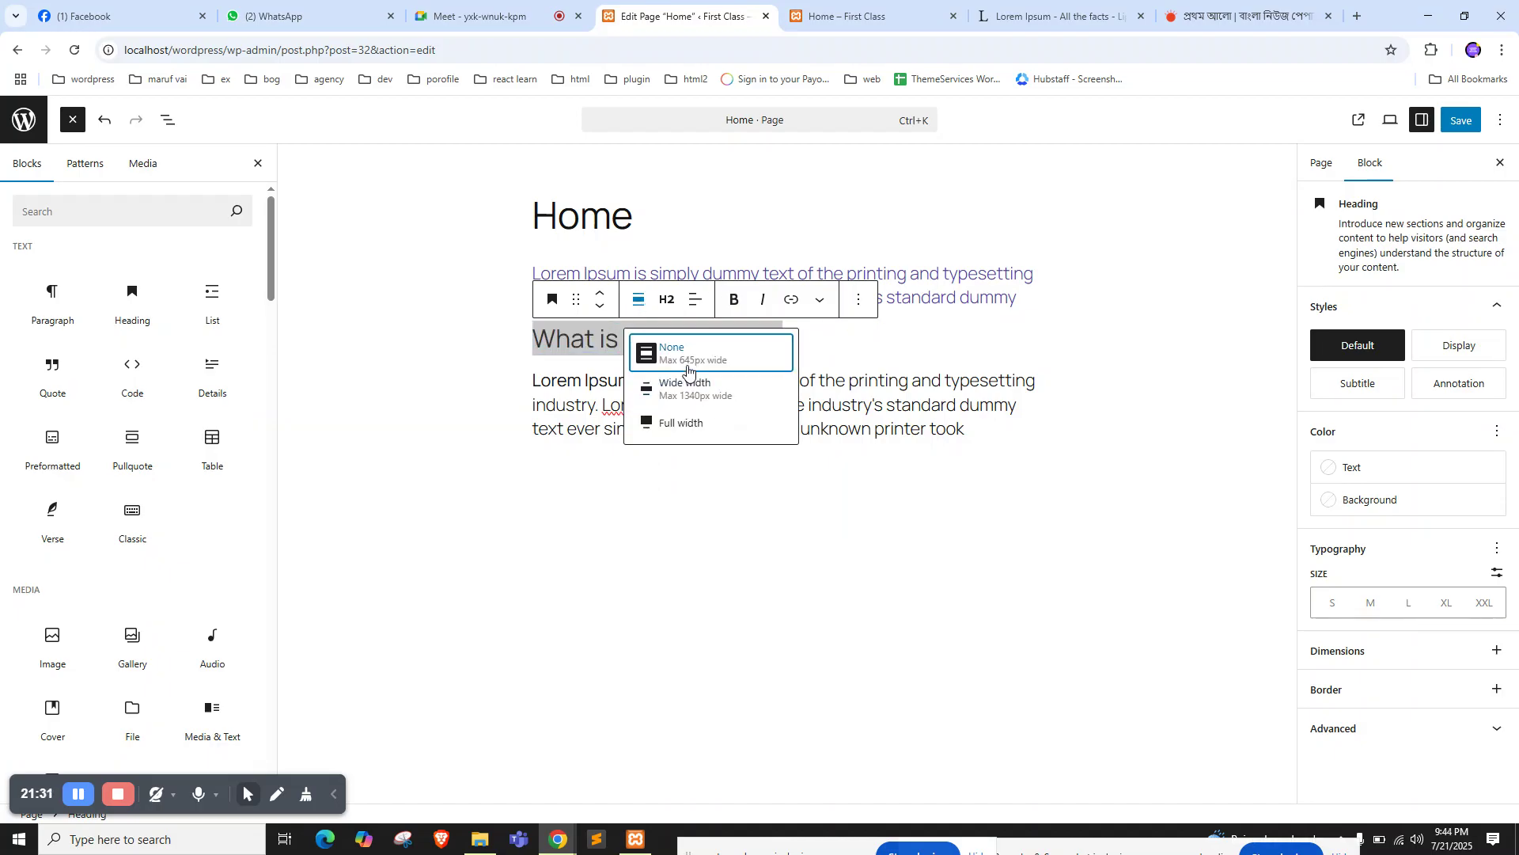
click(696, 307)
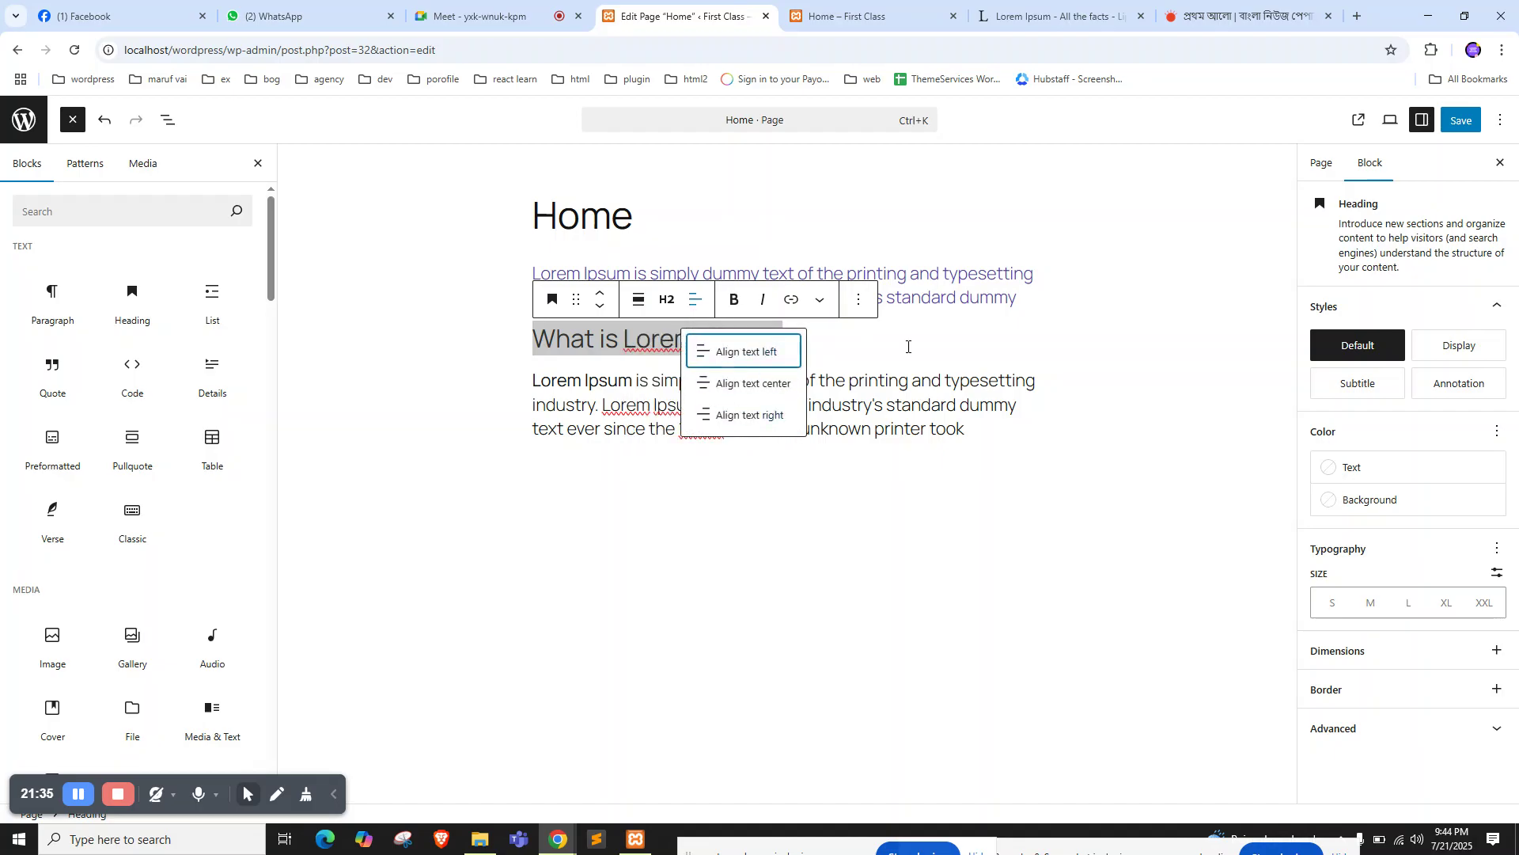
click(773, 336)
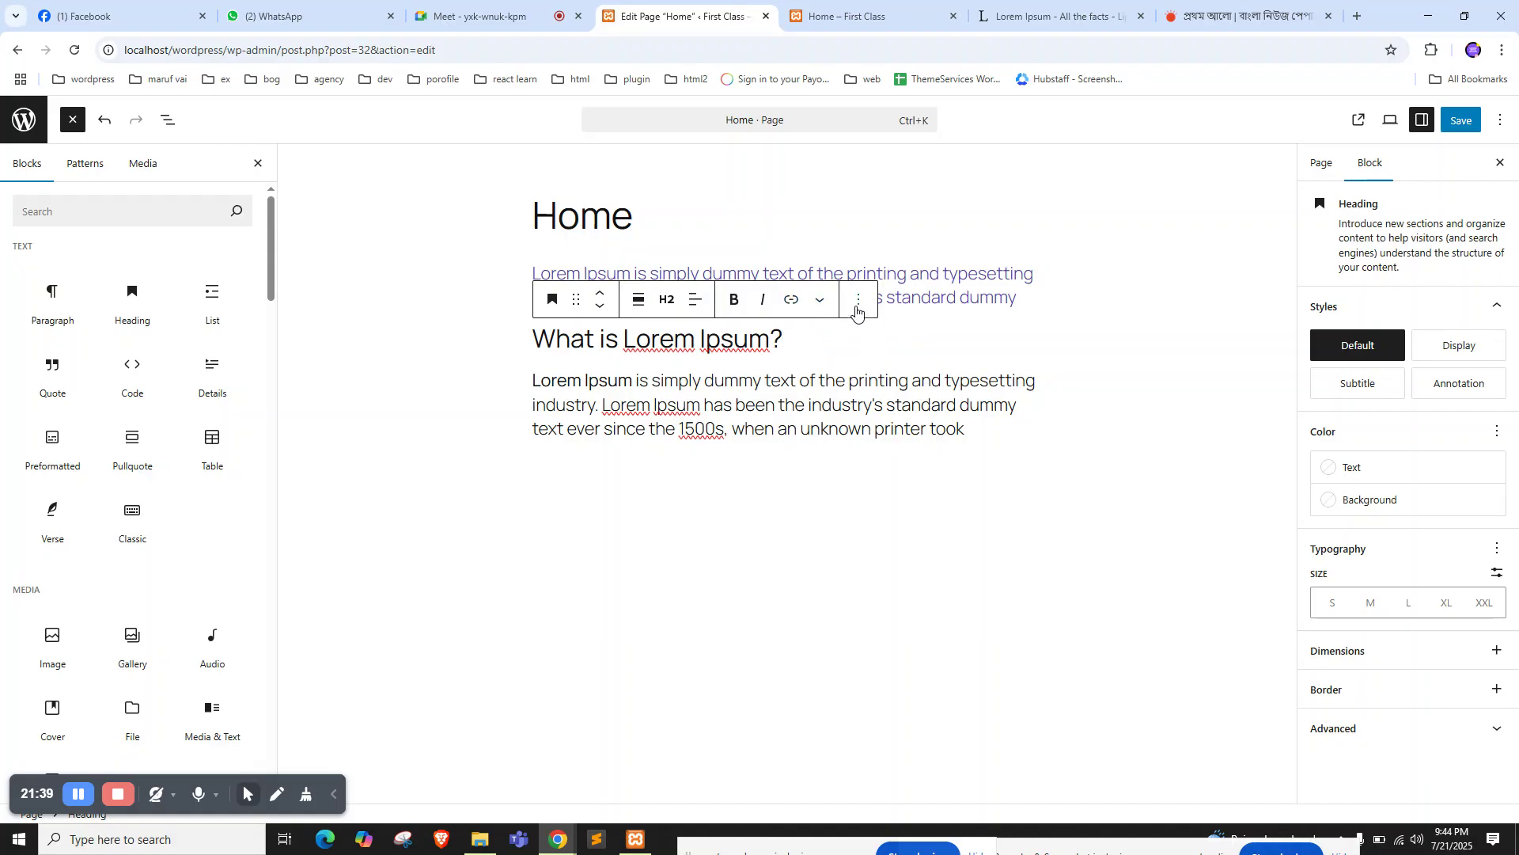
Compare the Home page's heading and the paragraph below it with the headlines and text on the prothomalo.com front page
triple_click(719, 342)
triple_click(719, 342)
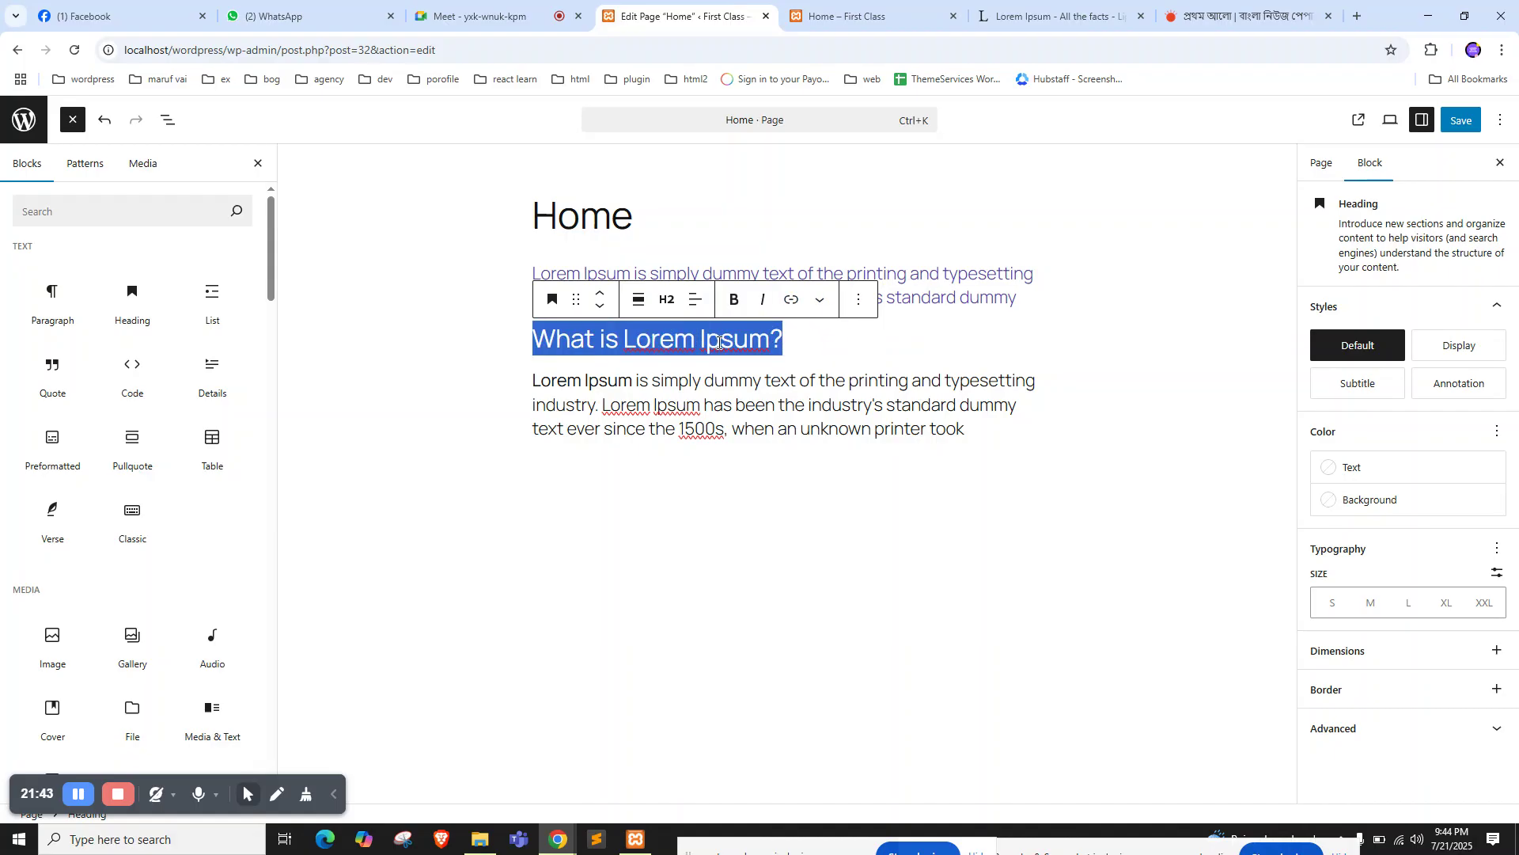
click(719, 342)
triple_click(716, 378)
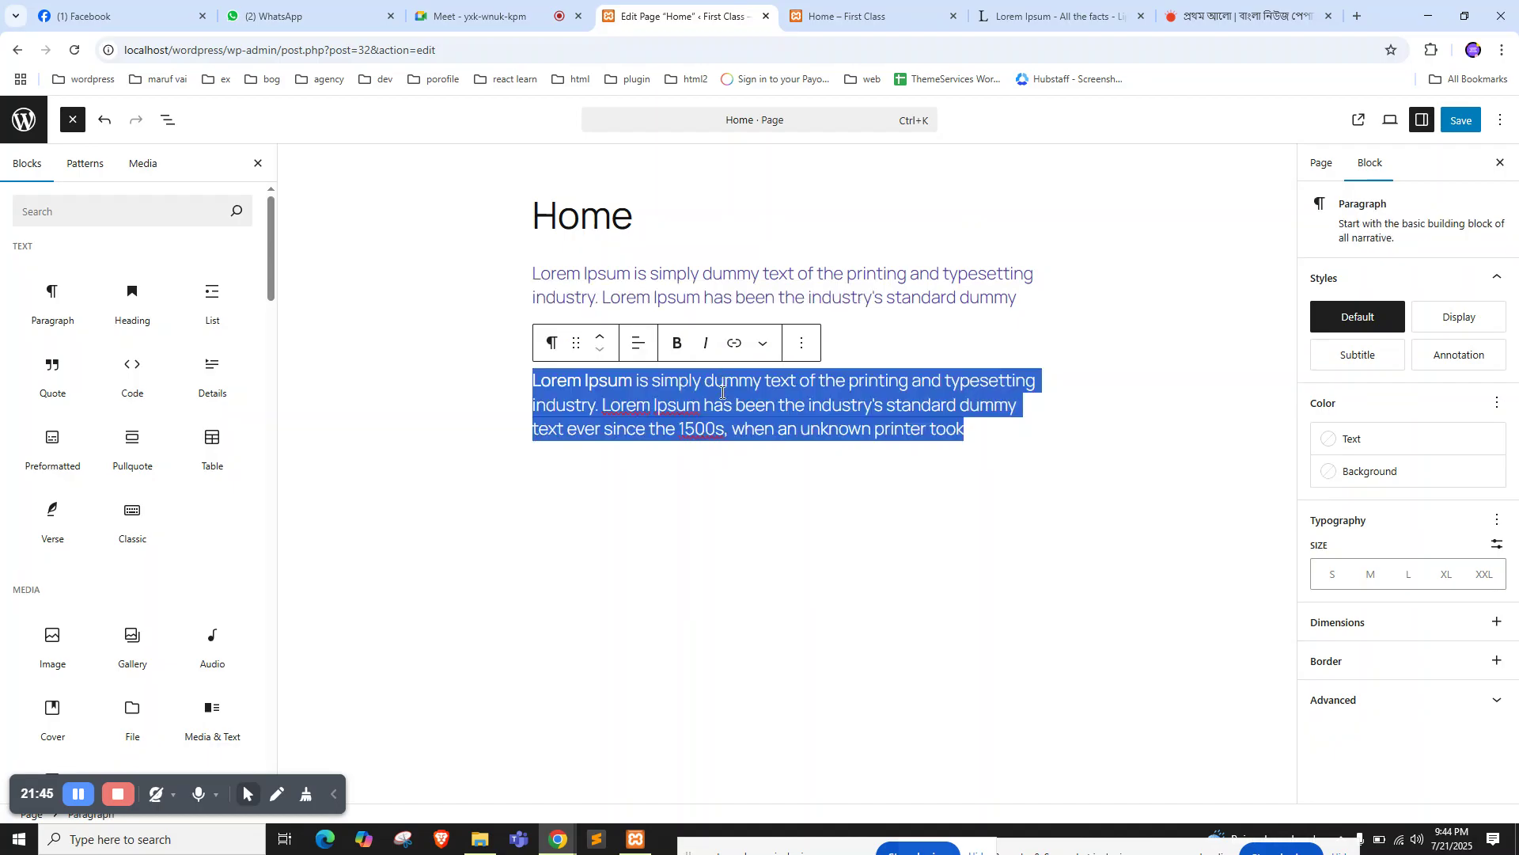
click(723, 392)
click(866, 342)
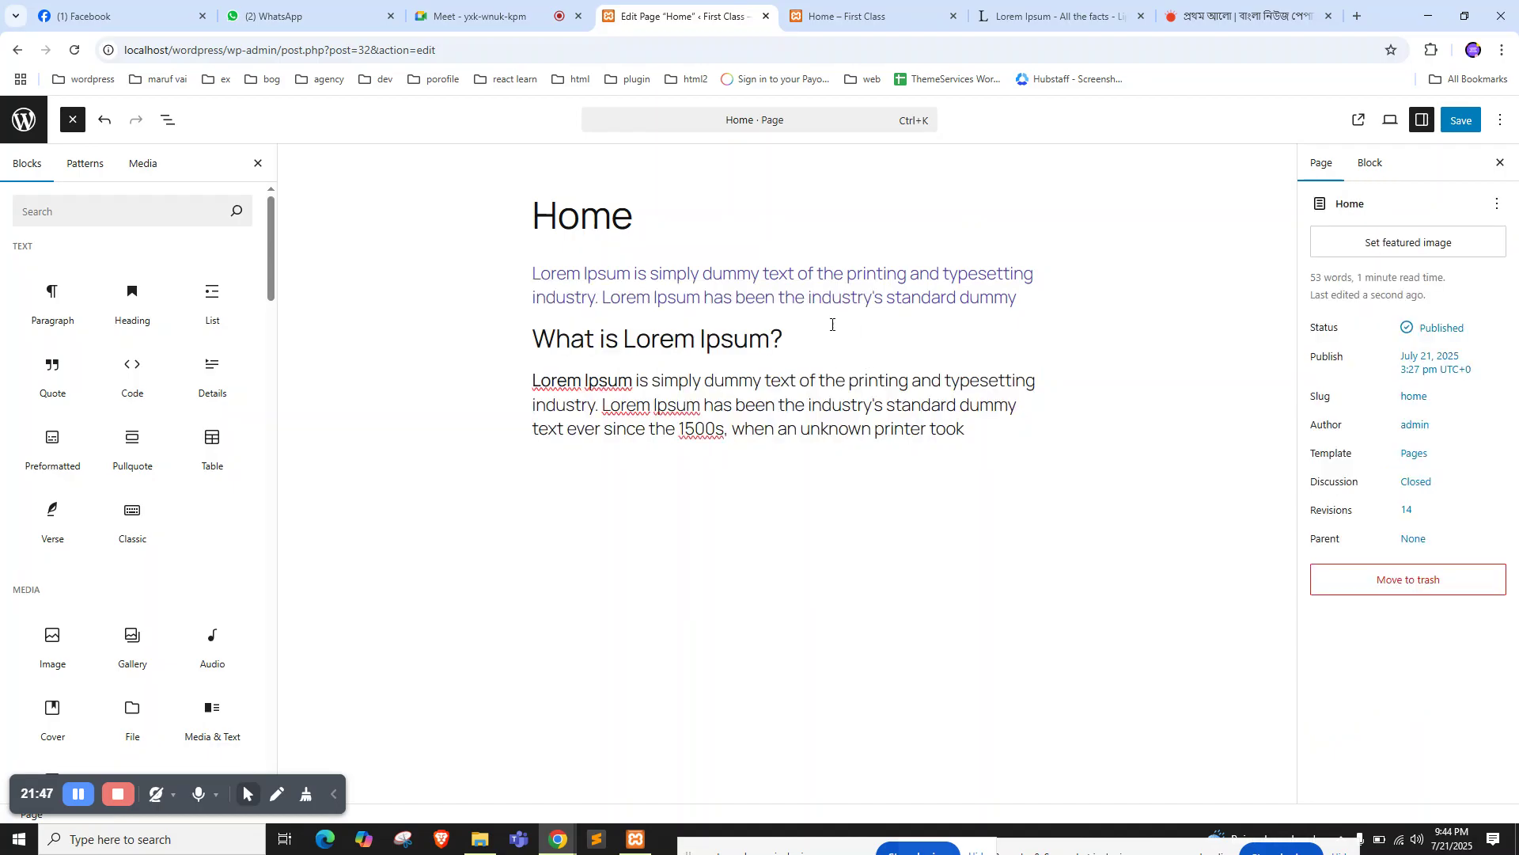
click(1183, 11)
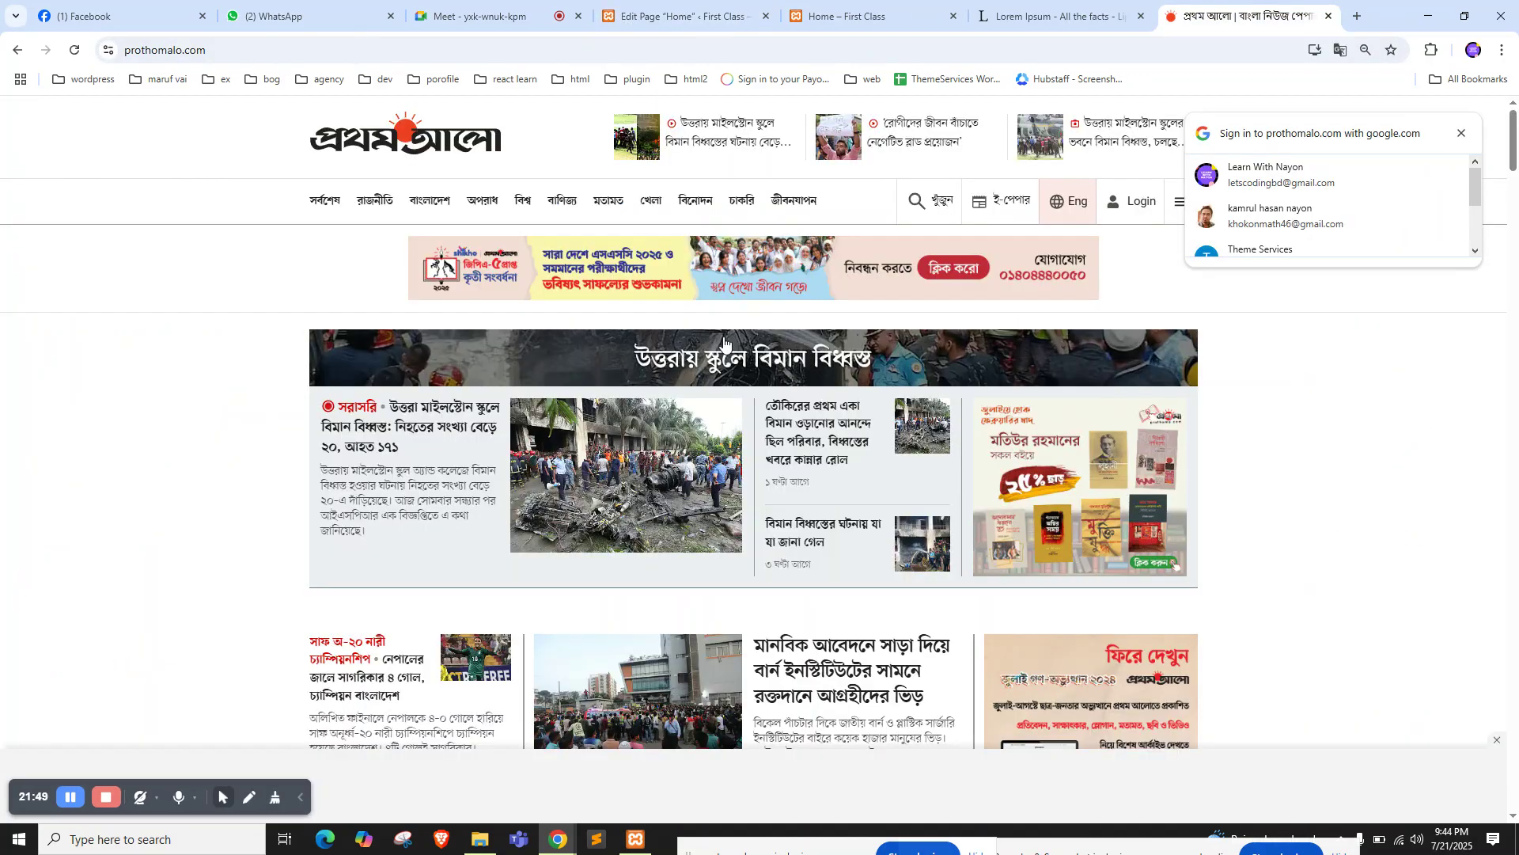
scroll(730, 316, down, 3)
click(647, 14)
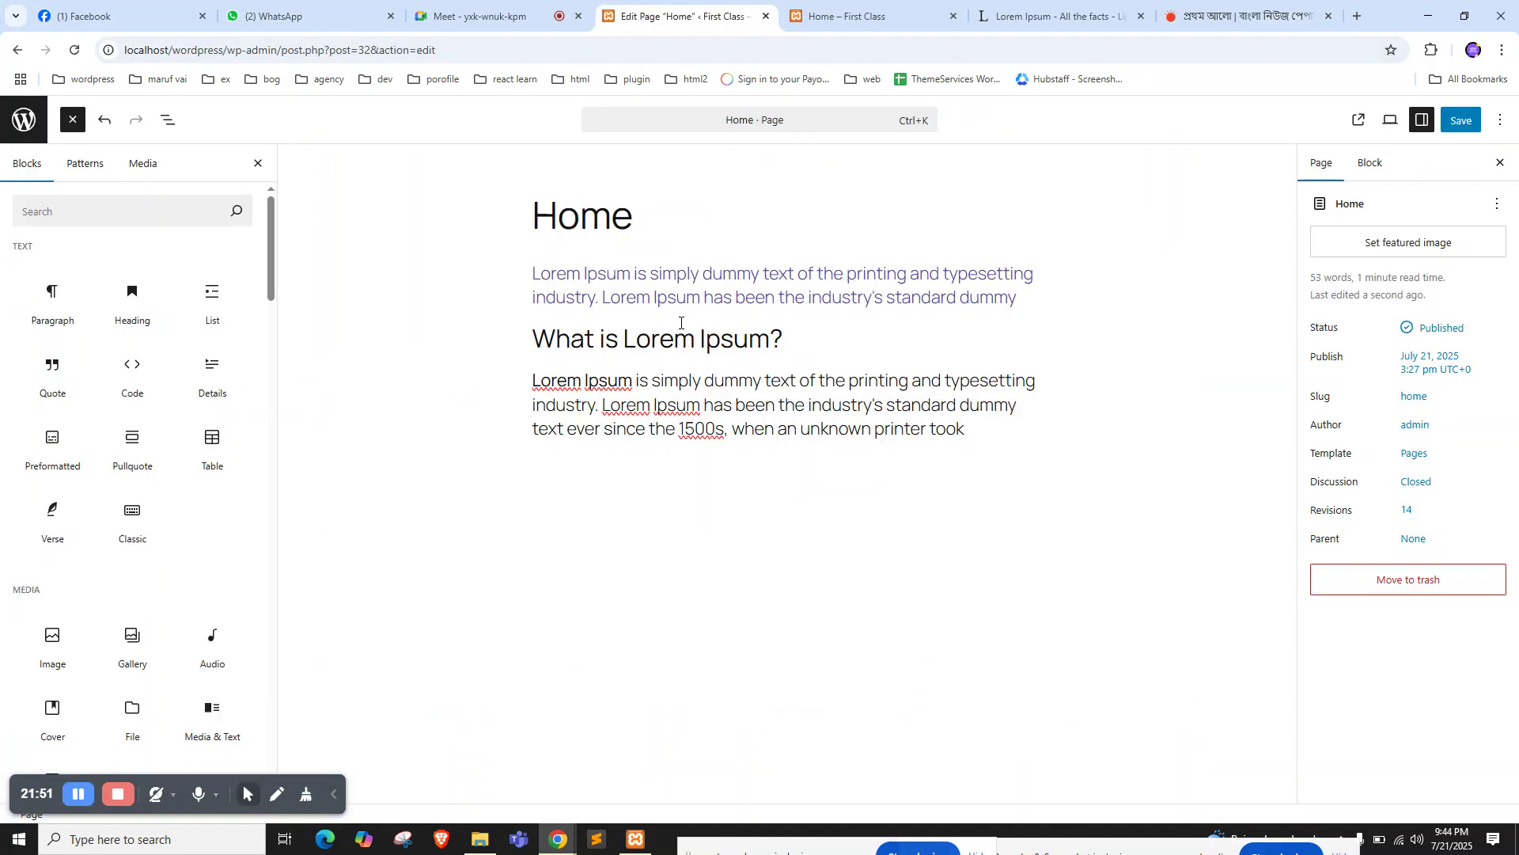
triple_click(681, 323)
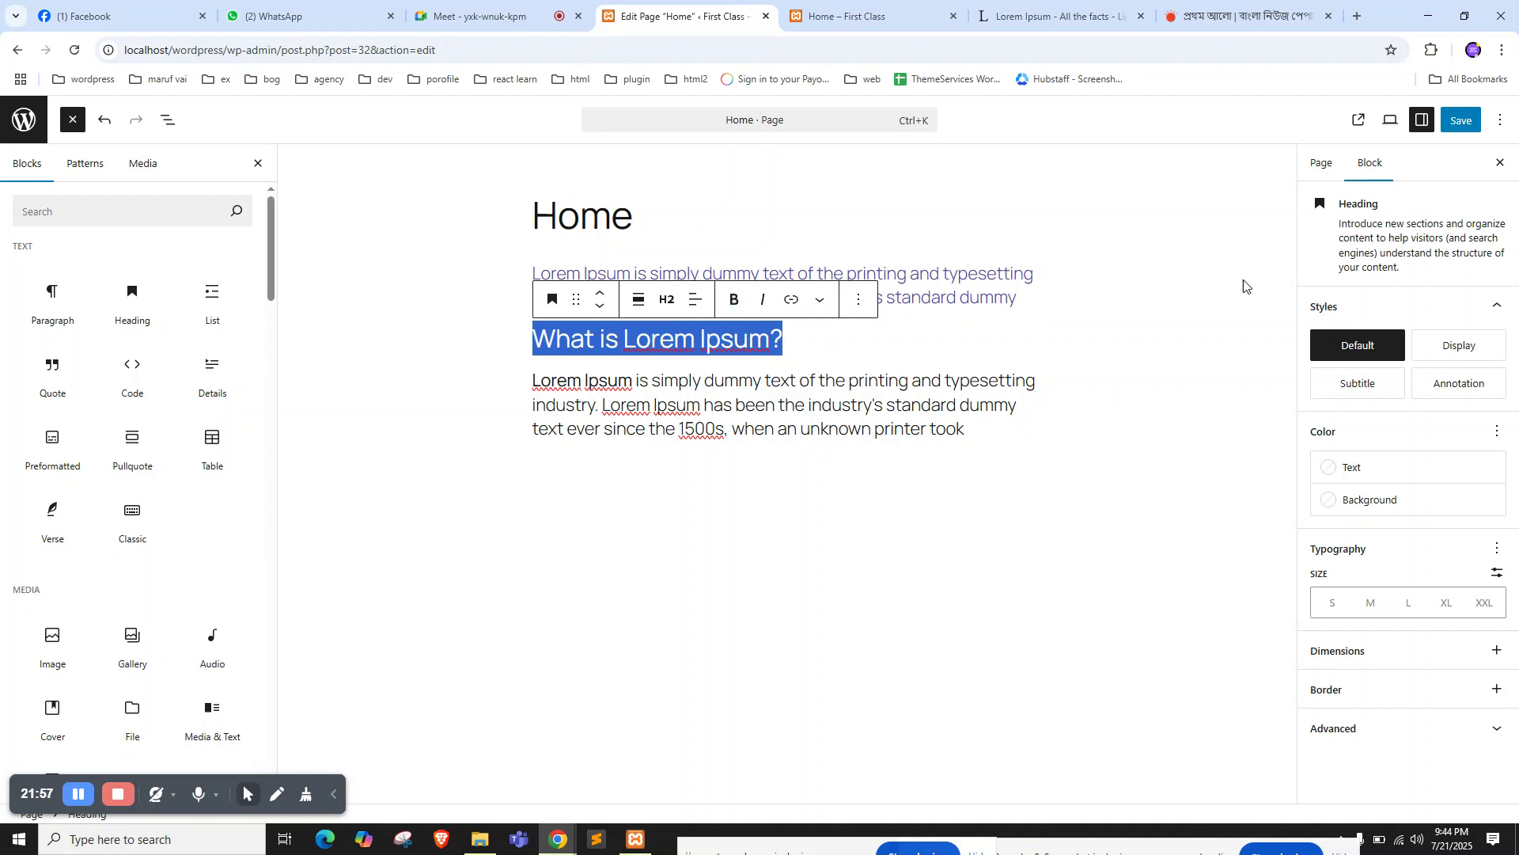
Insert a List block below the last paragraph of the Home page and place the cursor in its first item
click(797, 381)
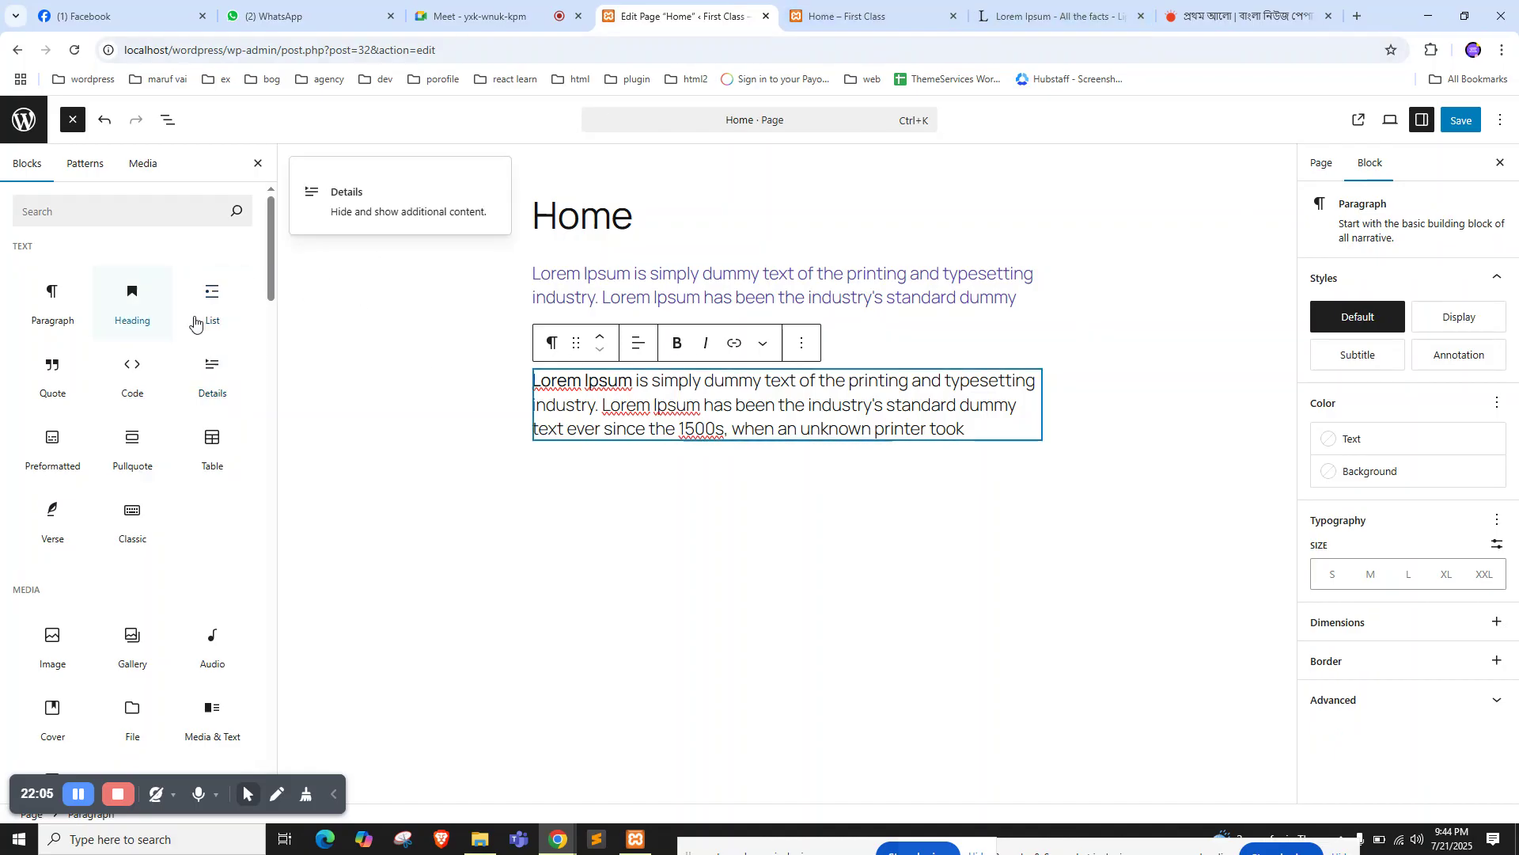
click(209, 299)
drag(209, 298, 483, 411)
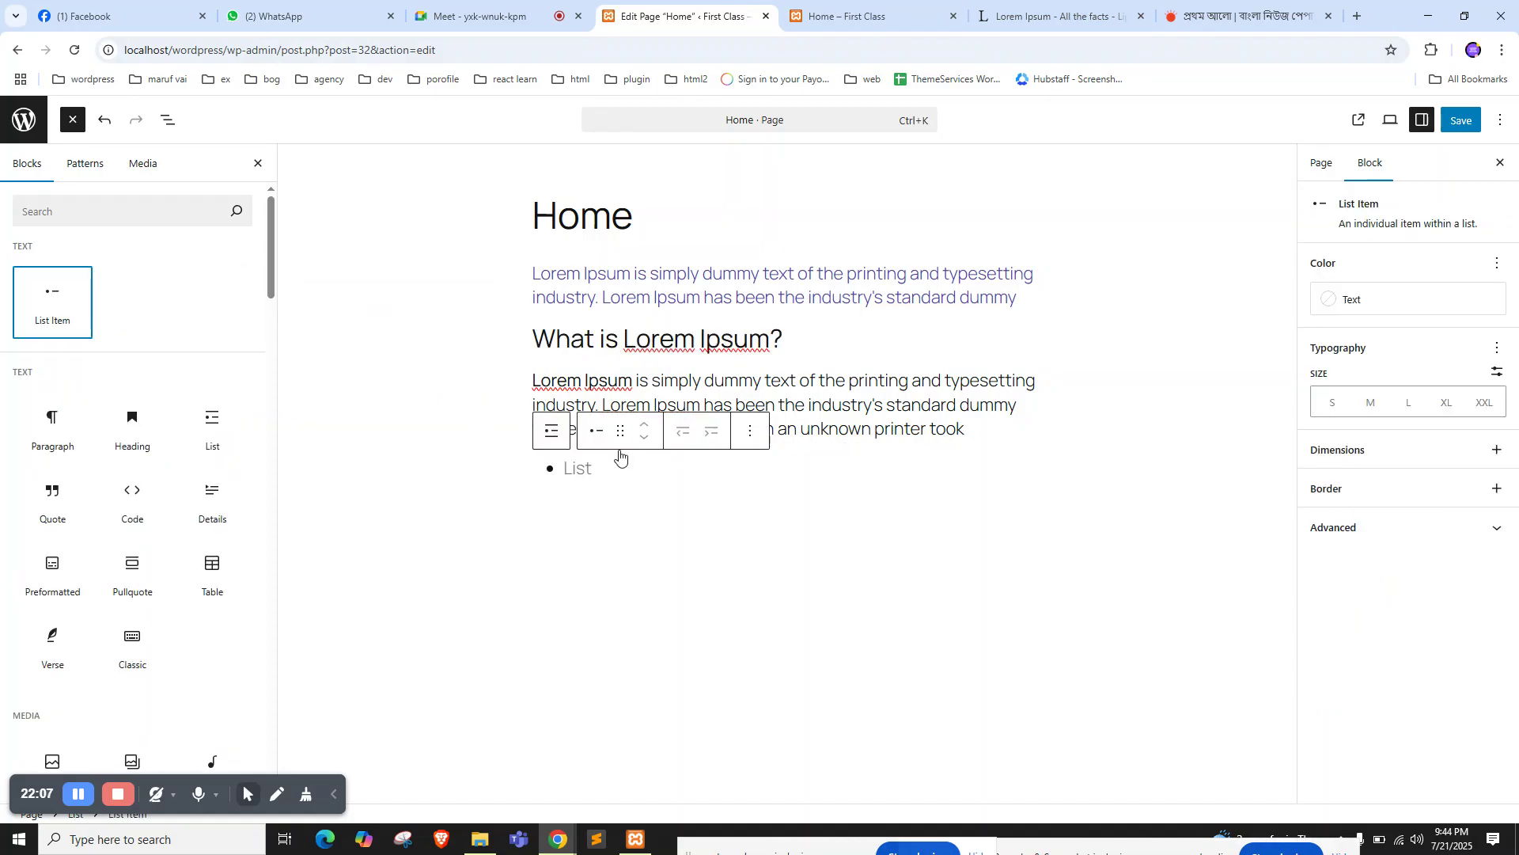
click(606, 469)
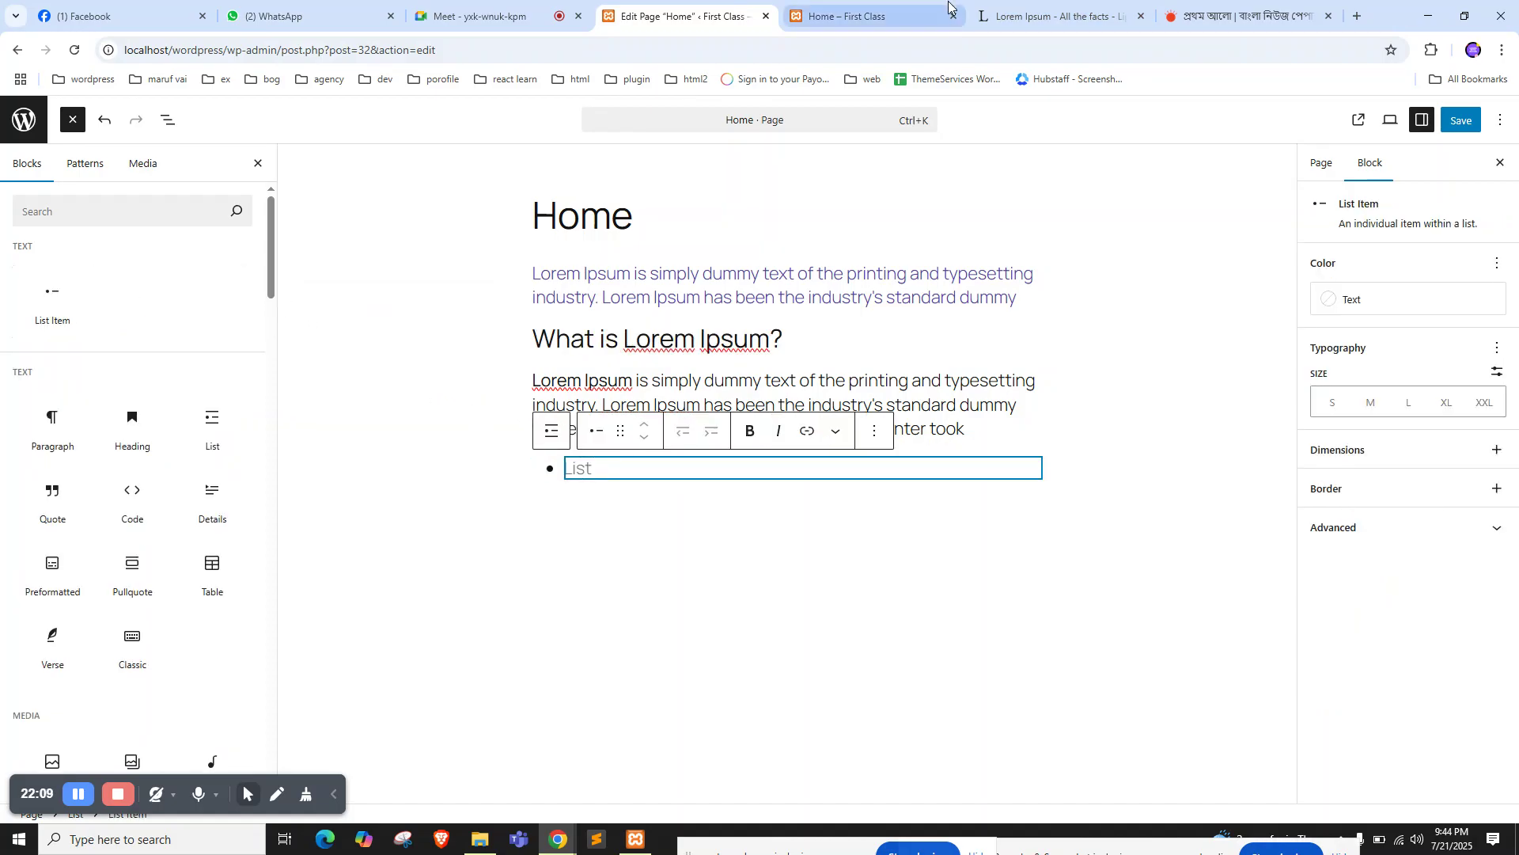
Copy "Lorem Ipsum is simply dummy" from the lipsum.com page into the Home page's empty list item and append 1
click(1052, 16)
click(599, 413)
mouse_move(393, 482)
mouse_down()
mouse_move(473, 482)
mouse_move(398, 485)
mouse_up()
key(ctrl+c)
click(472, 482)
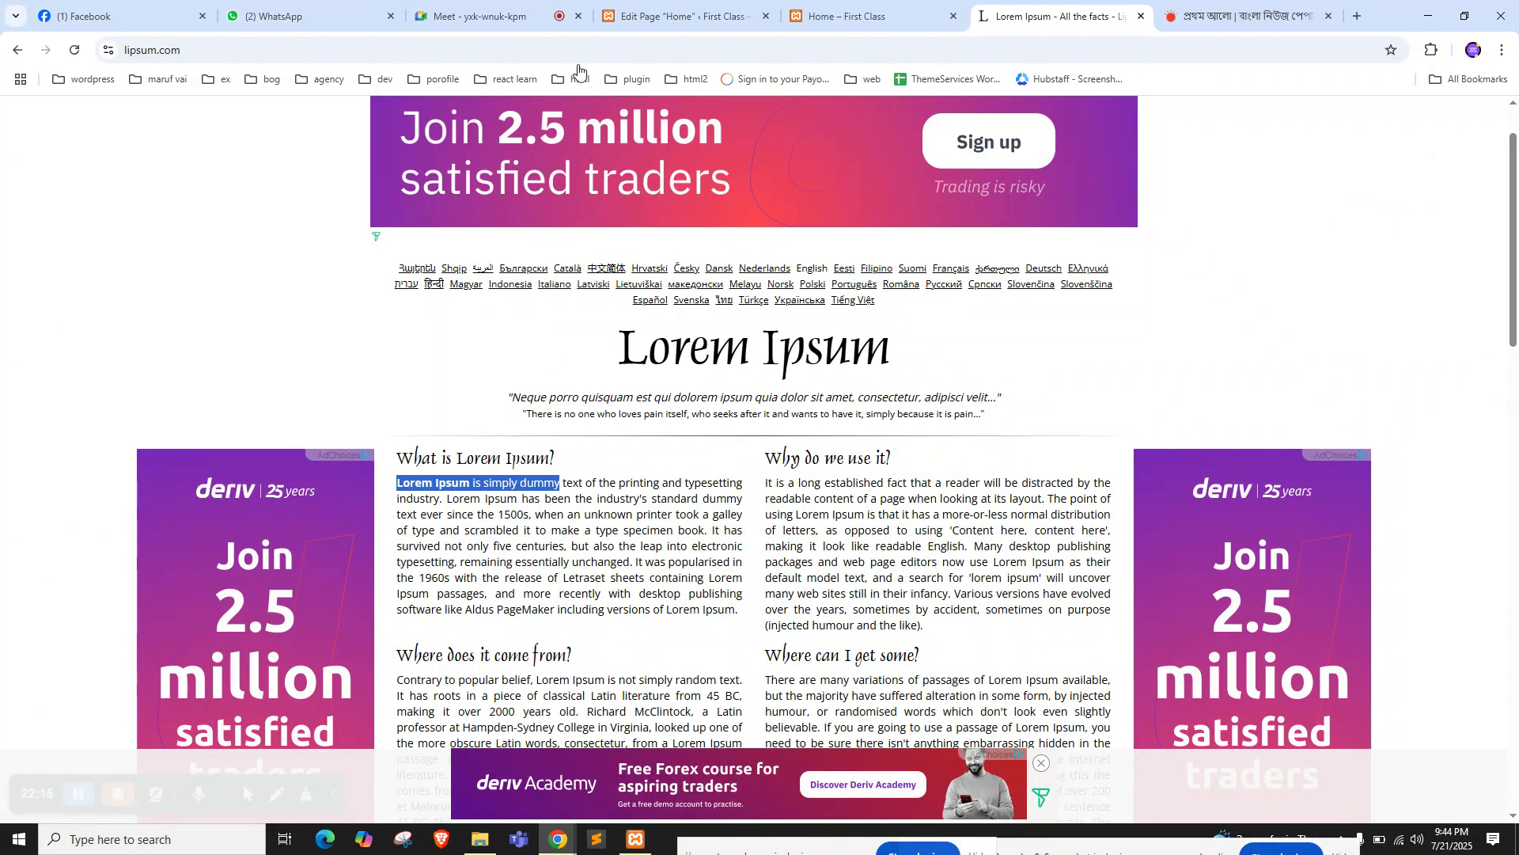
click(633, 14)
key(ctrl+v)
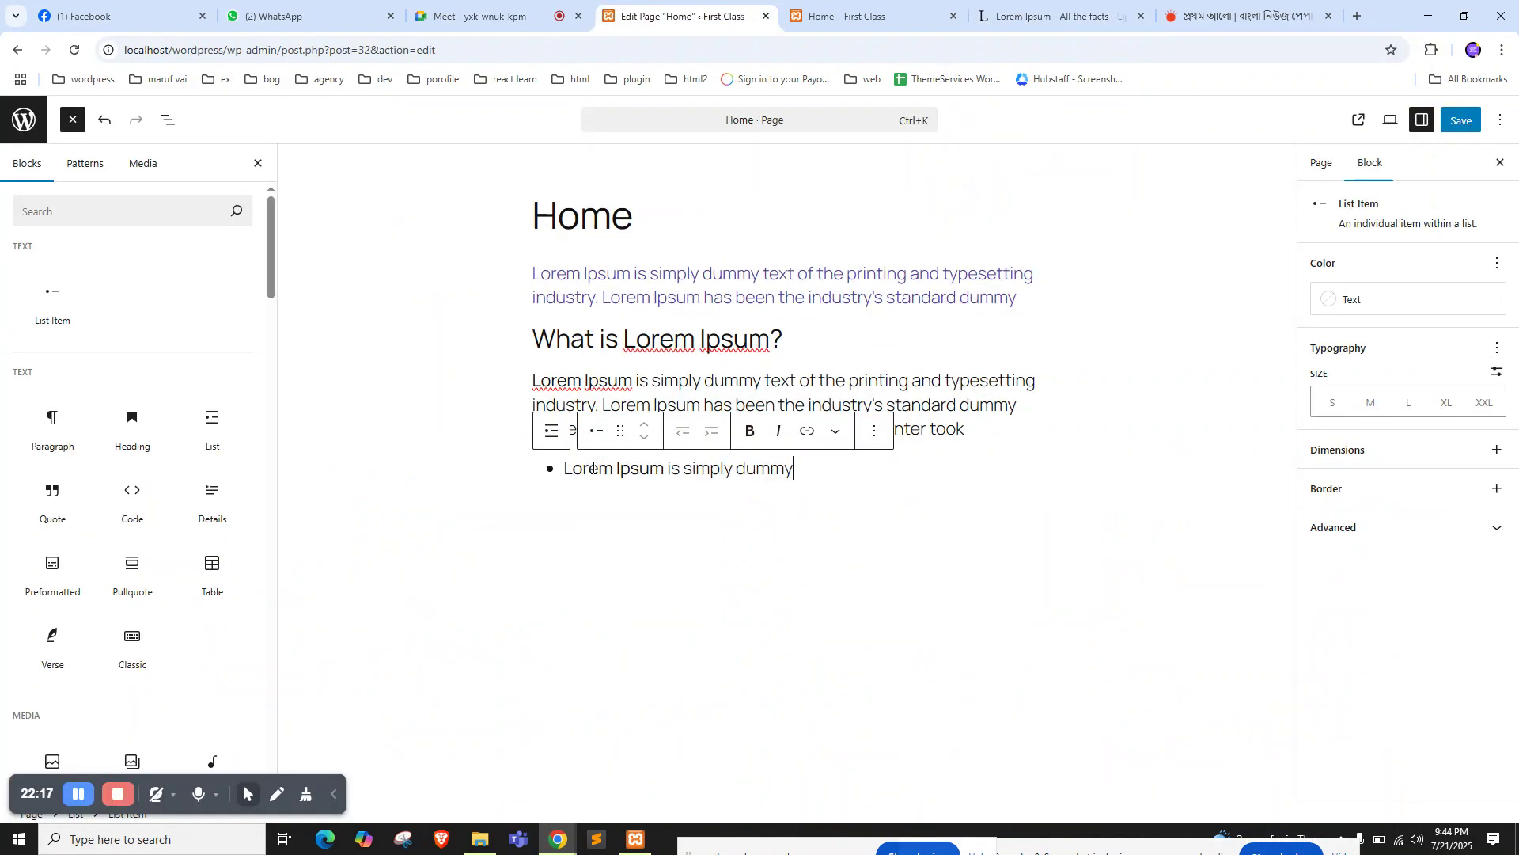
text(1)
Add four more list items containing the copied text "Lorem Ipsum is simply dummy"
key(Return)
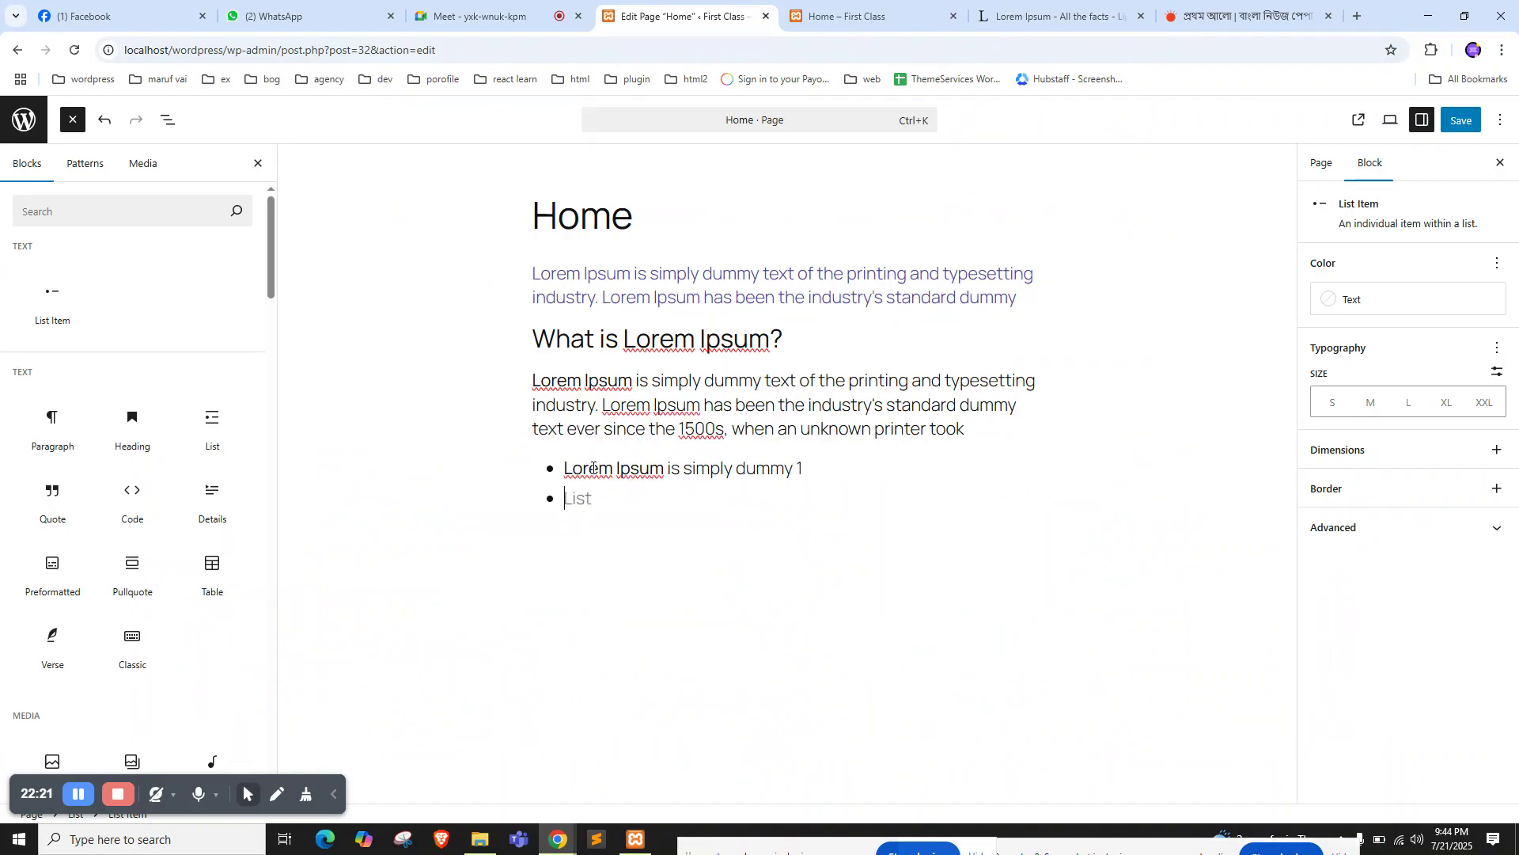
key(ctrl+v)
key(Return)
key(ctrl+v)
key(Return)
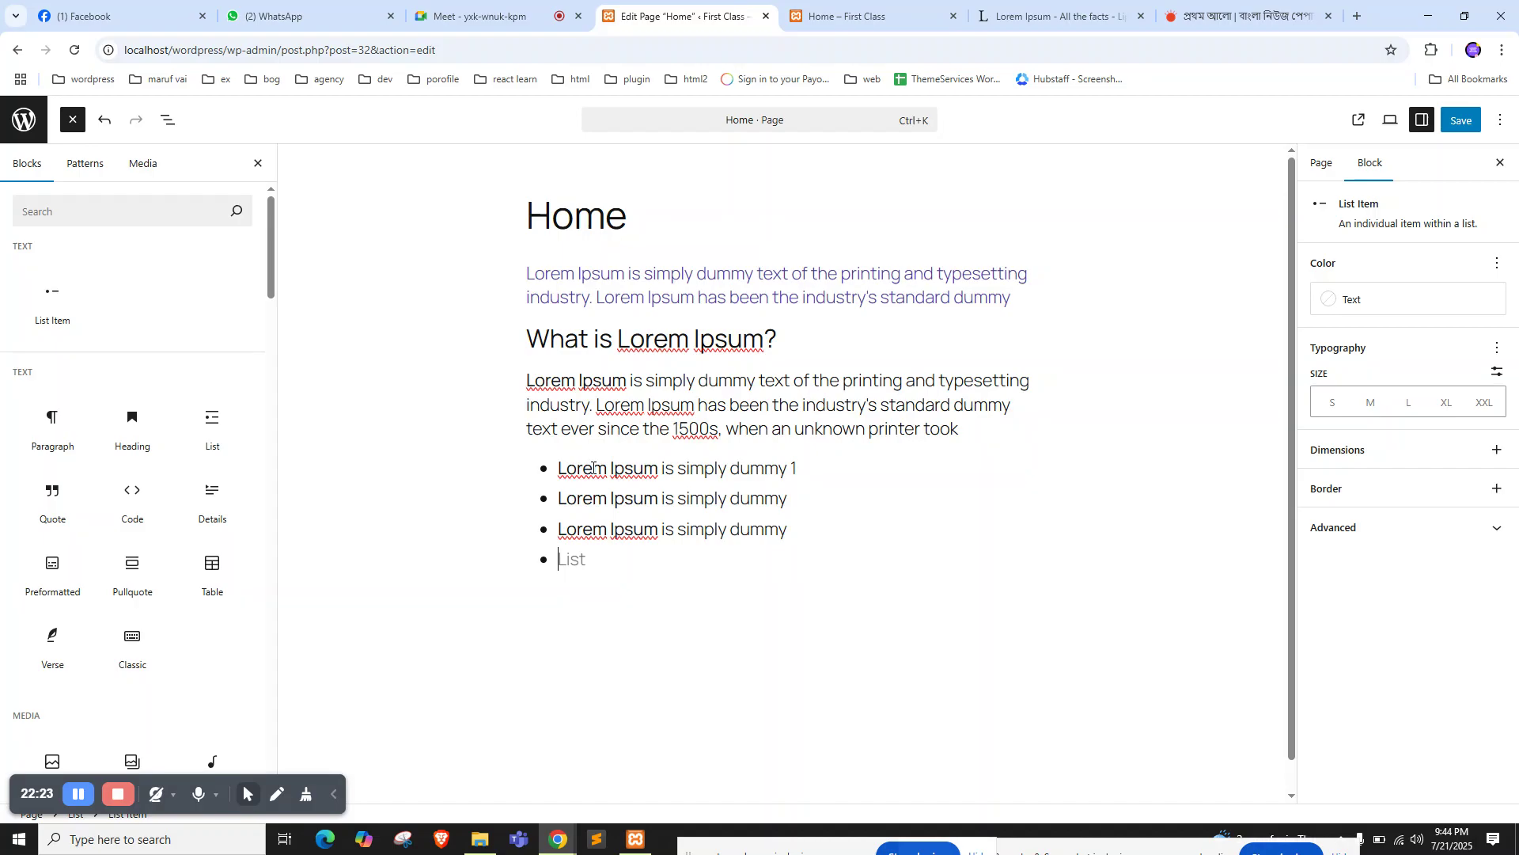
key(ctrl+v)
key(Return)
key(ctrl+v)
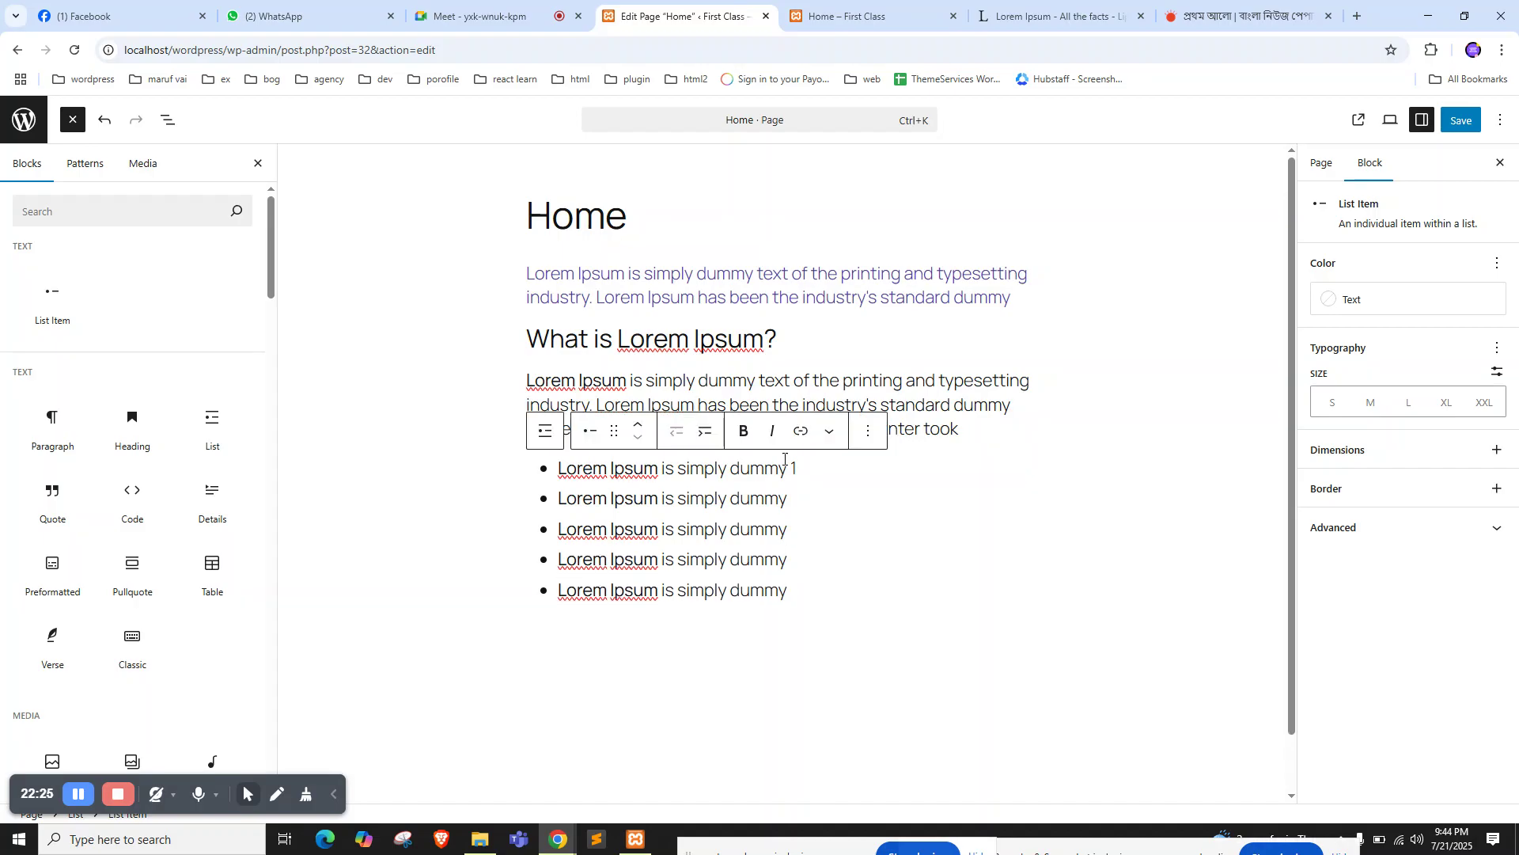
Append the numbers 2, 3, 4 and 5 to the second through fifth list items
click(788, 497)
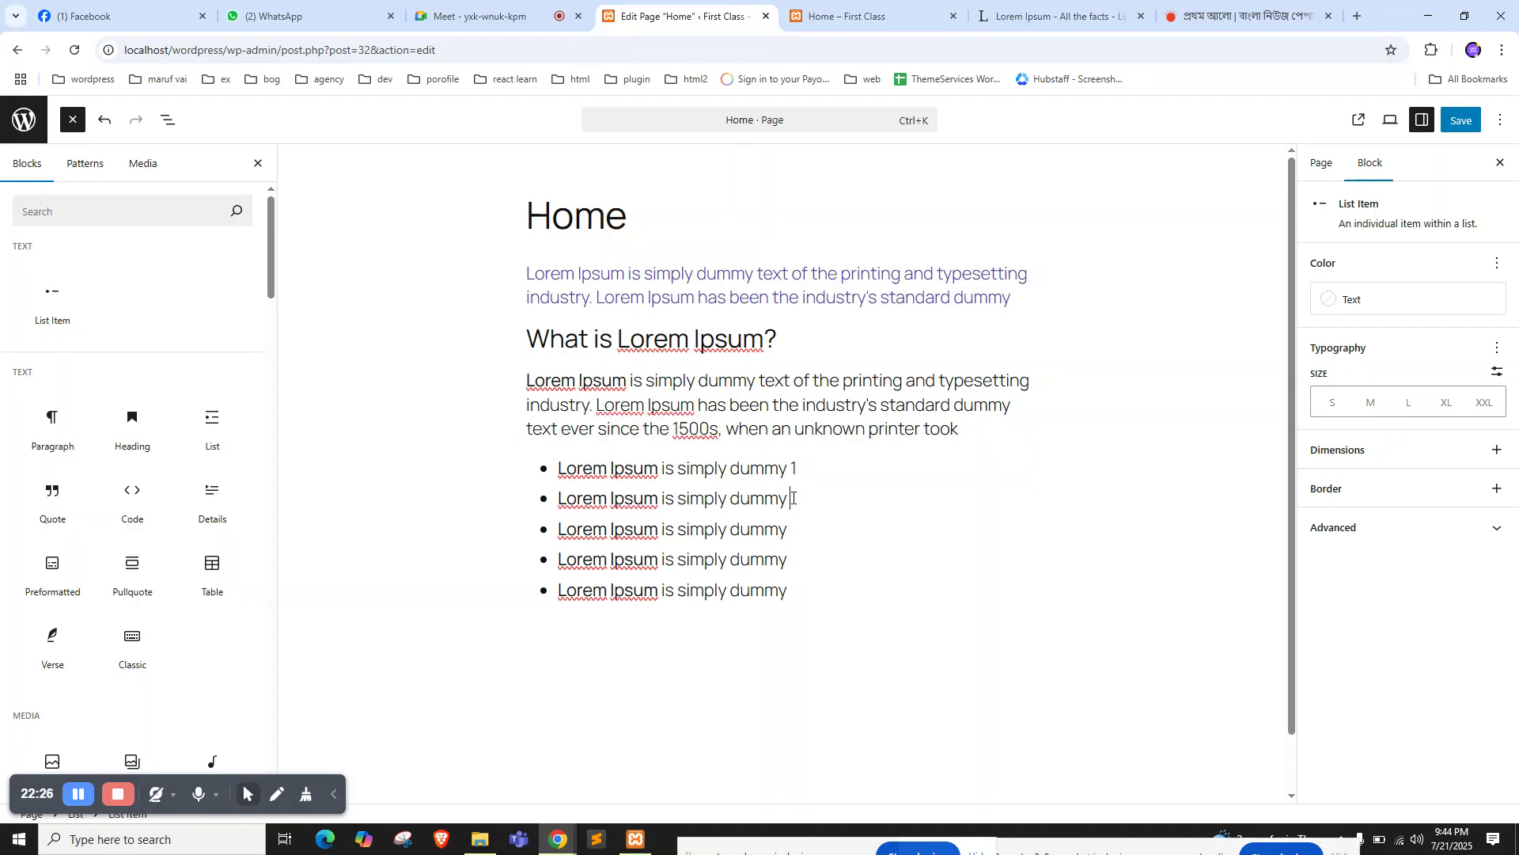
text(2)
click(795, 543)
key(BackSpace)
text(3)
click(793, 553)
text(4)
click(795, 590)
text(5)
Save the Home page and reload its published version to check the list
scroll(1029, 475, down, 1)
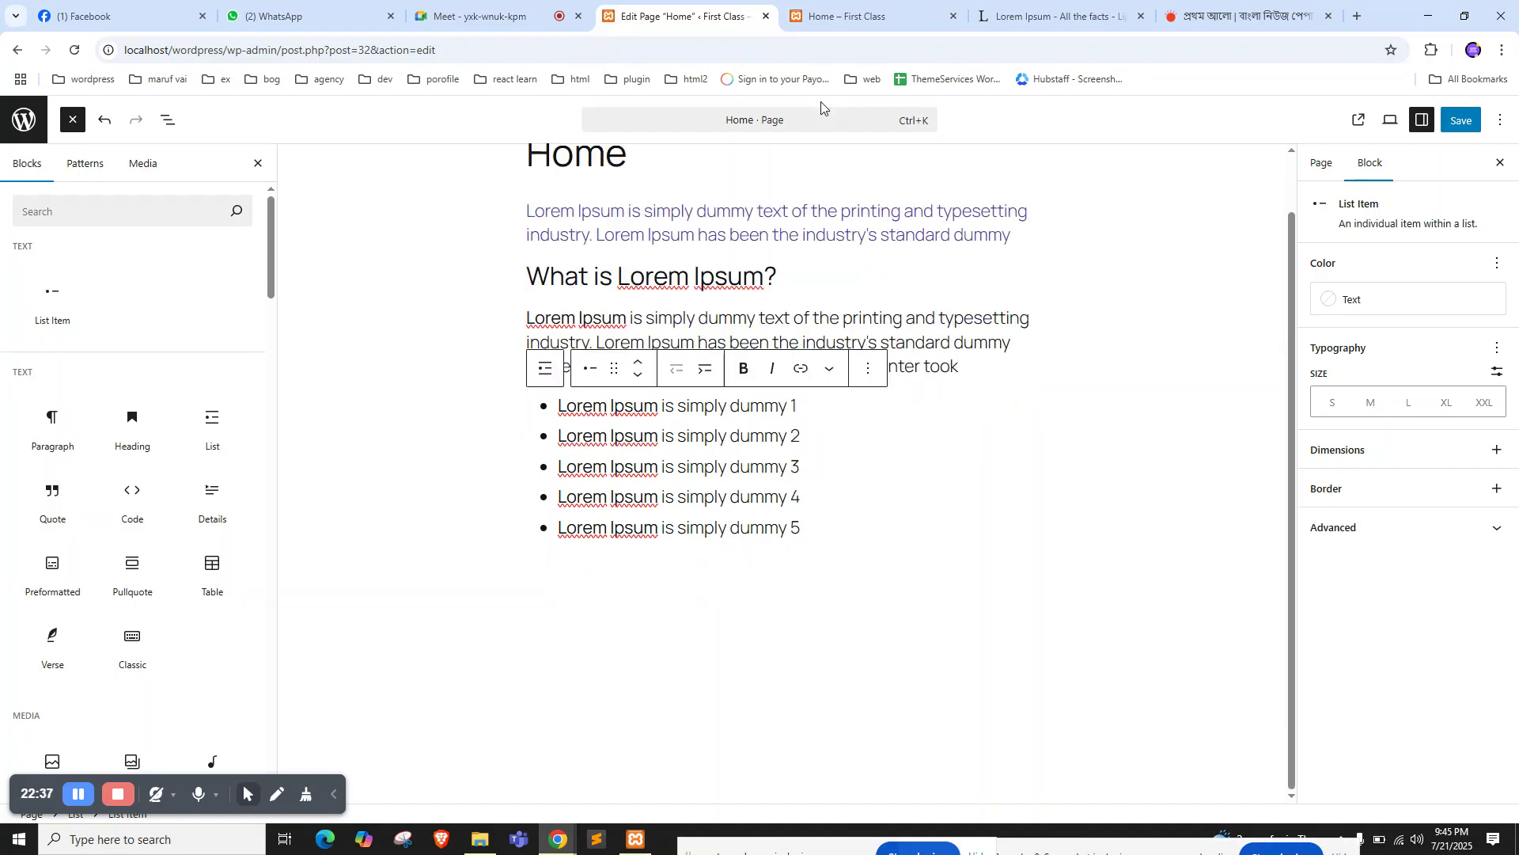
click(1460, 121)
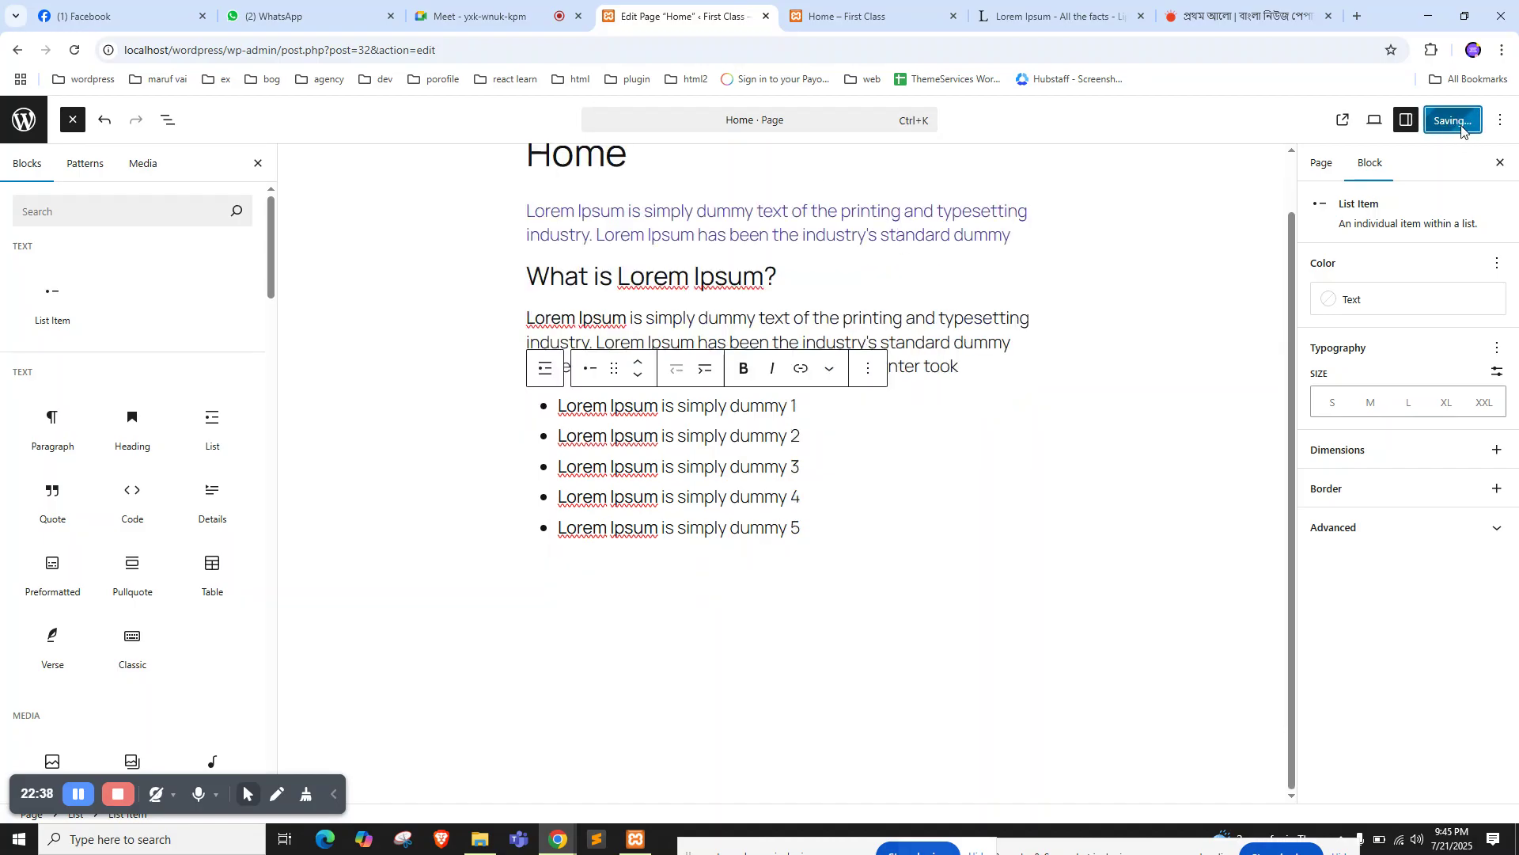
click(855, 6)
right_click(61, 238)
click(119, 297)
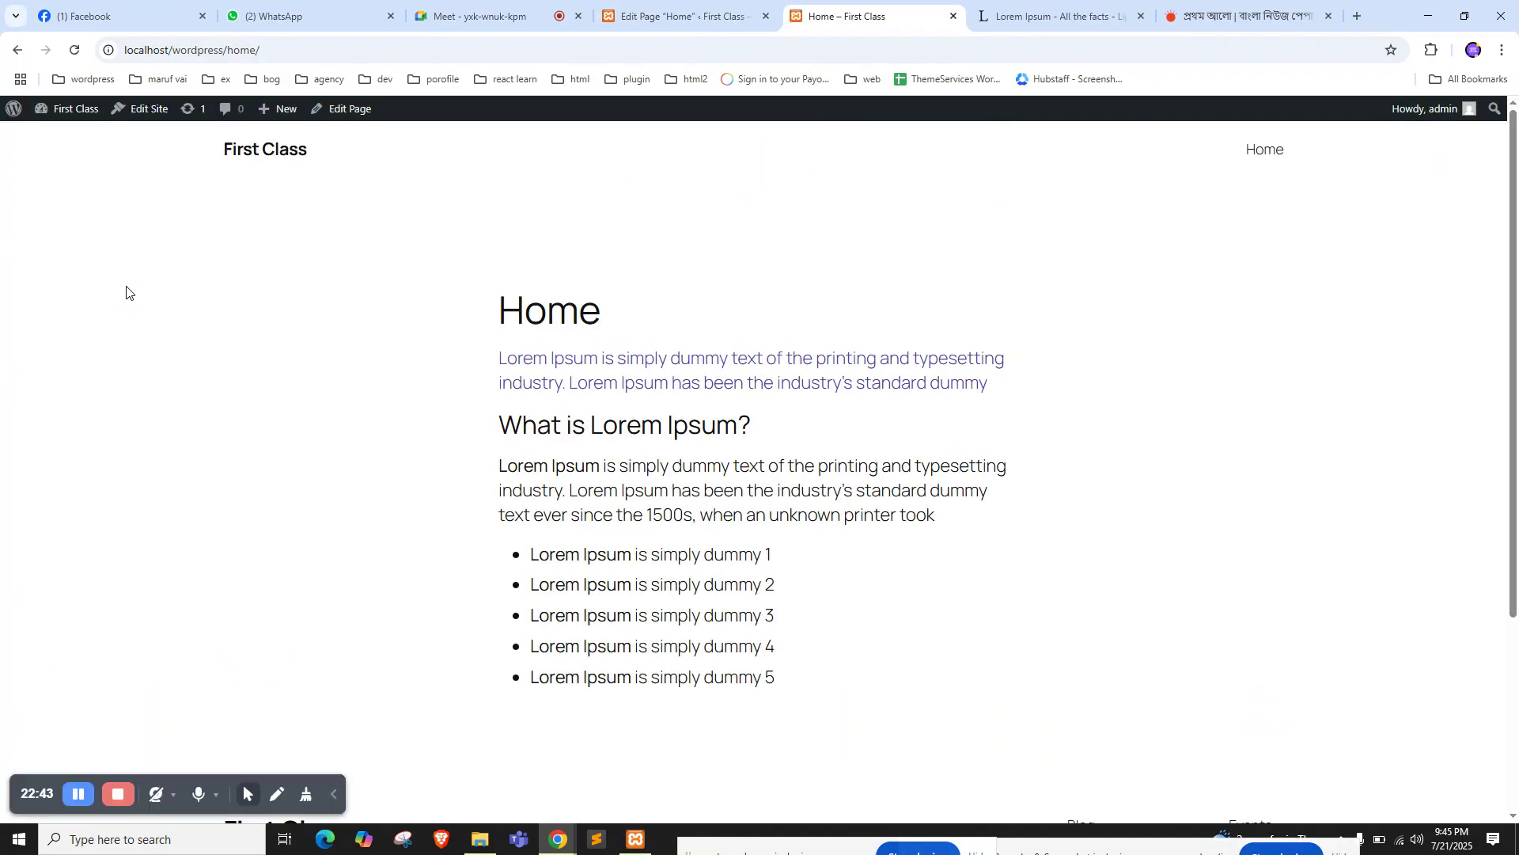
Return to the page editor, move the first list item down one place and back up
click(672, 16)
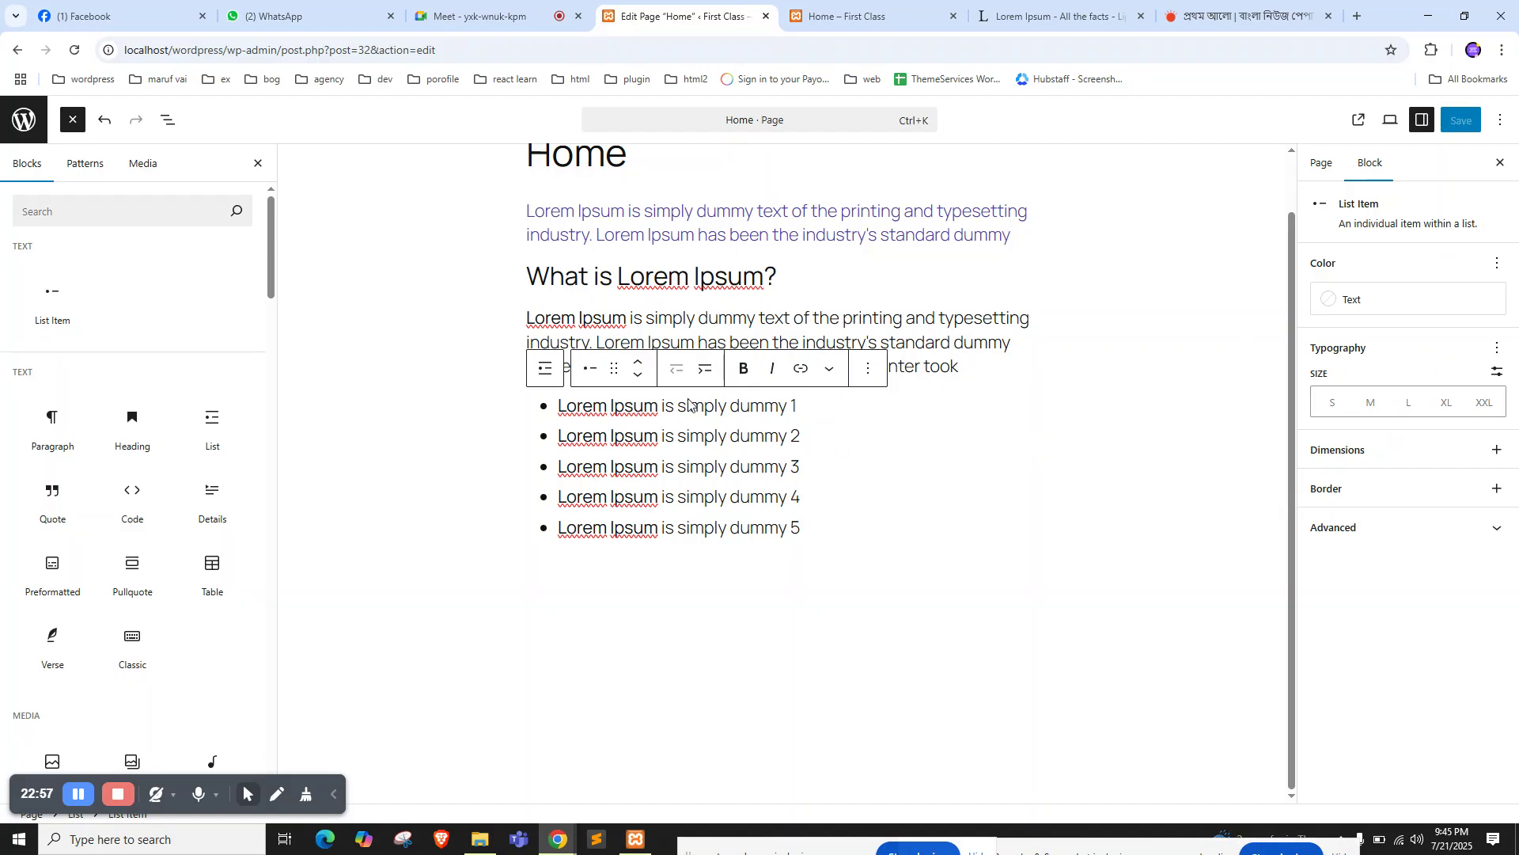
drag(827, 526, 551, 409)
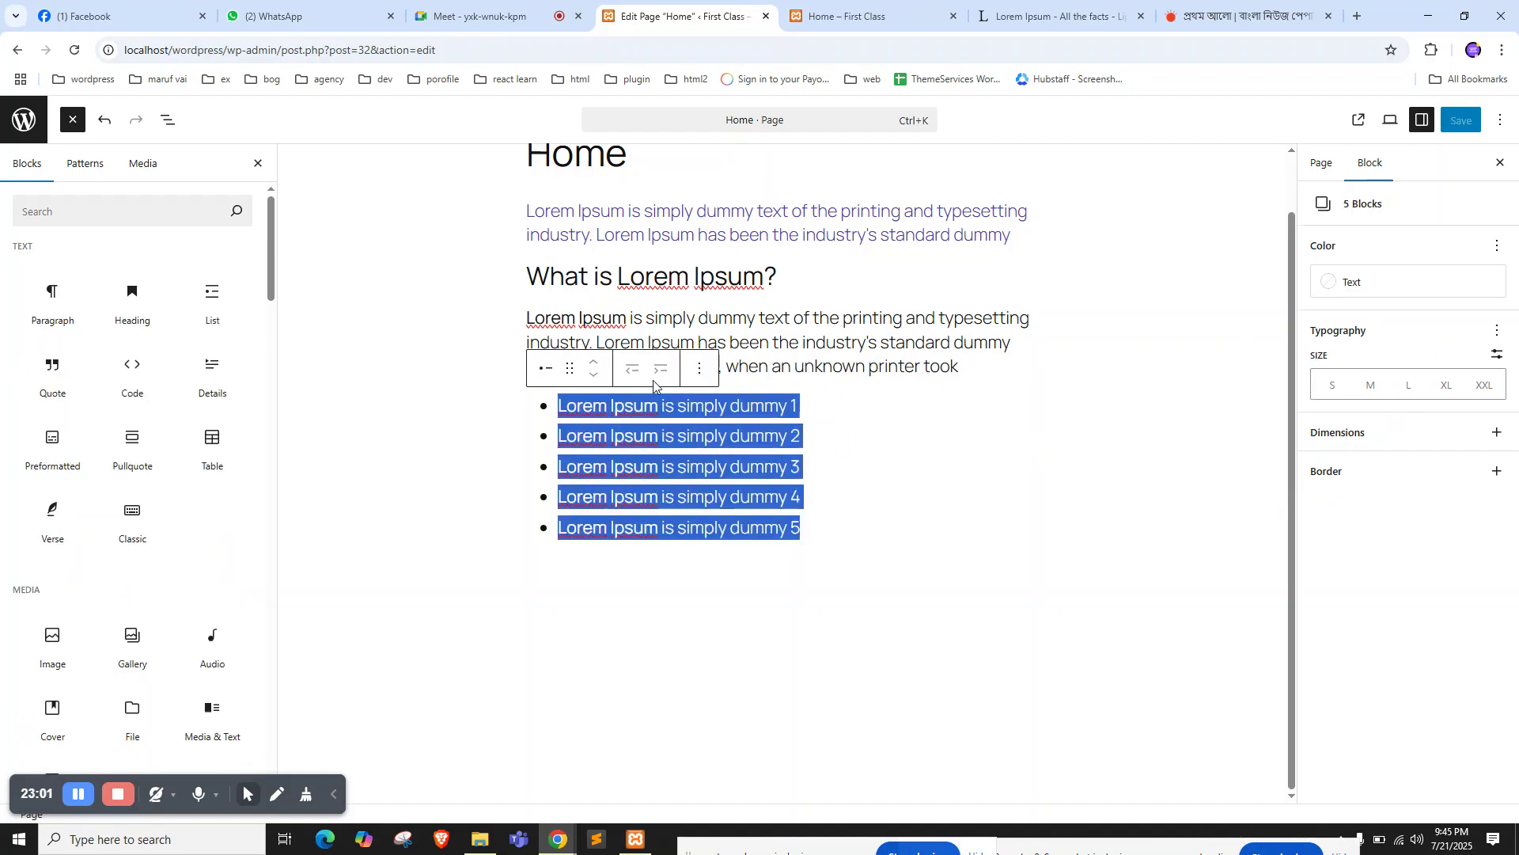
double_click(667, 407)
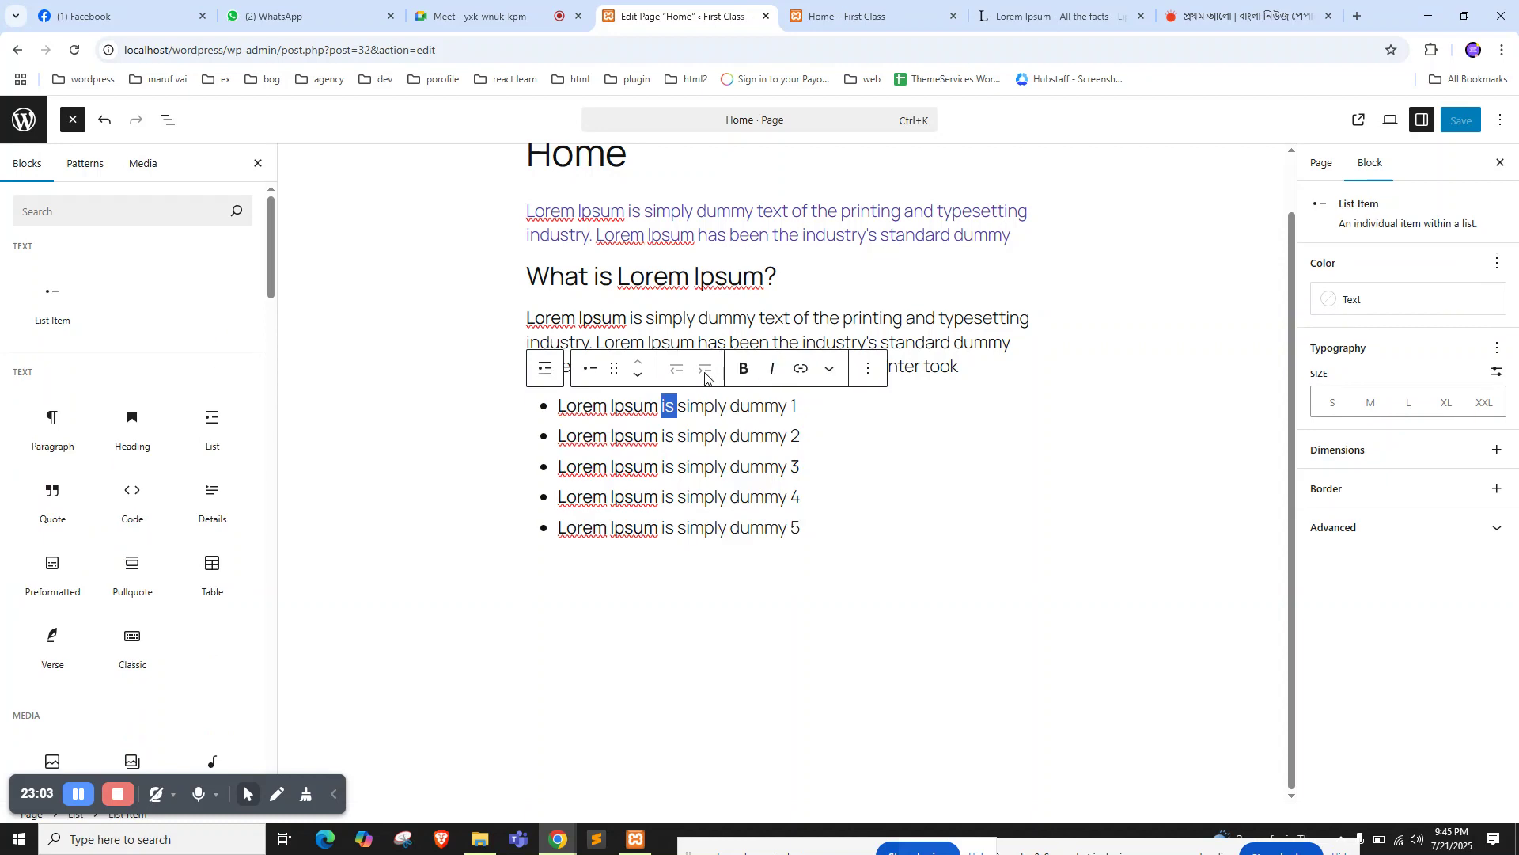
click(635, 378)
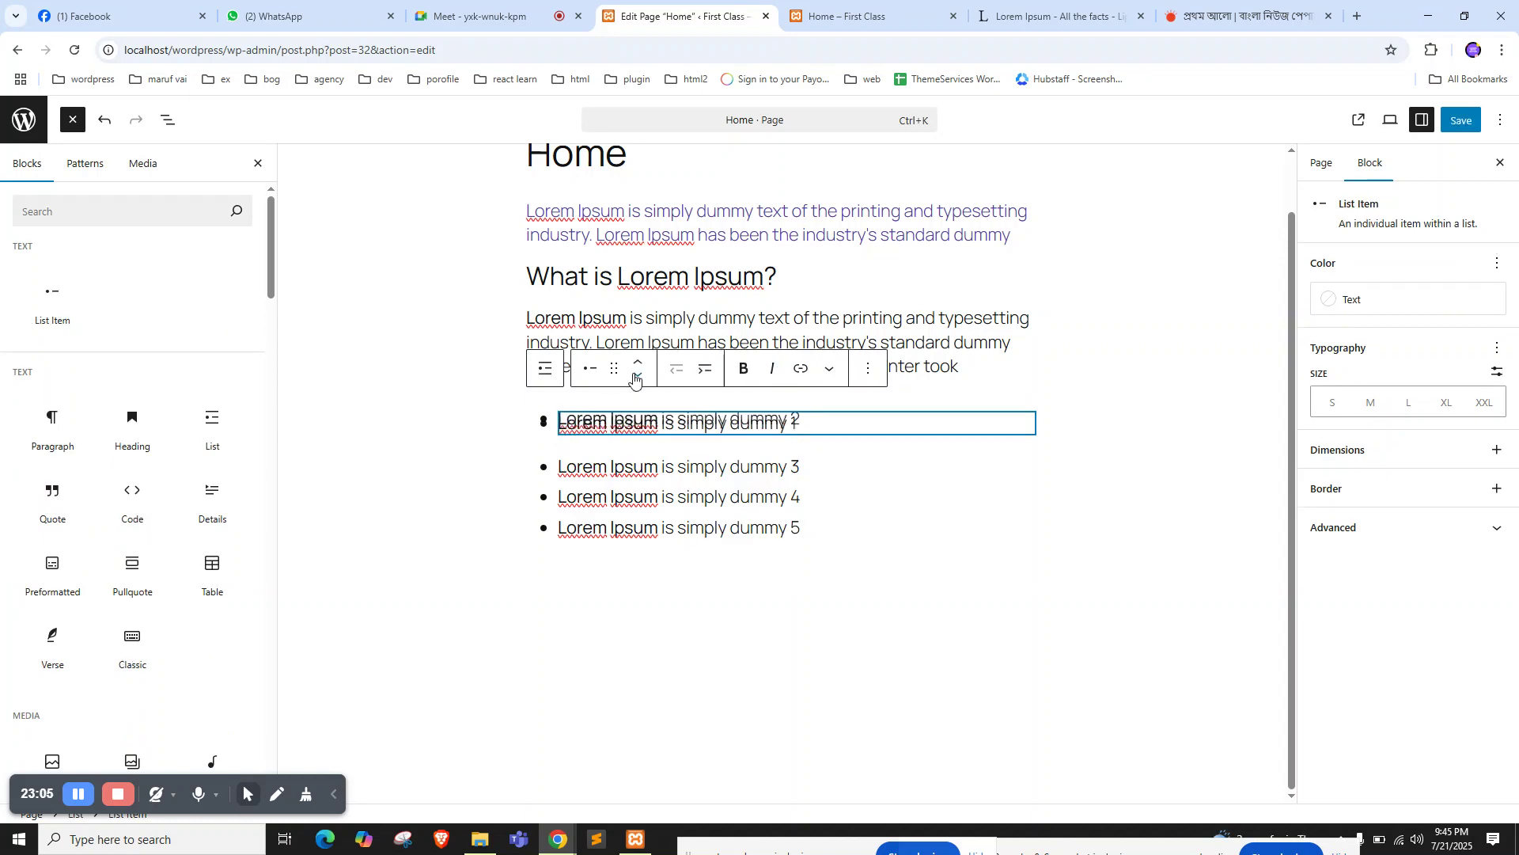
click(637, 363)
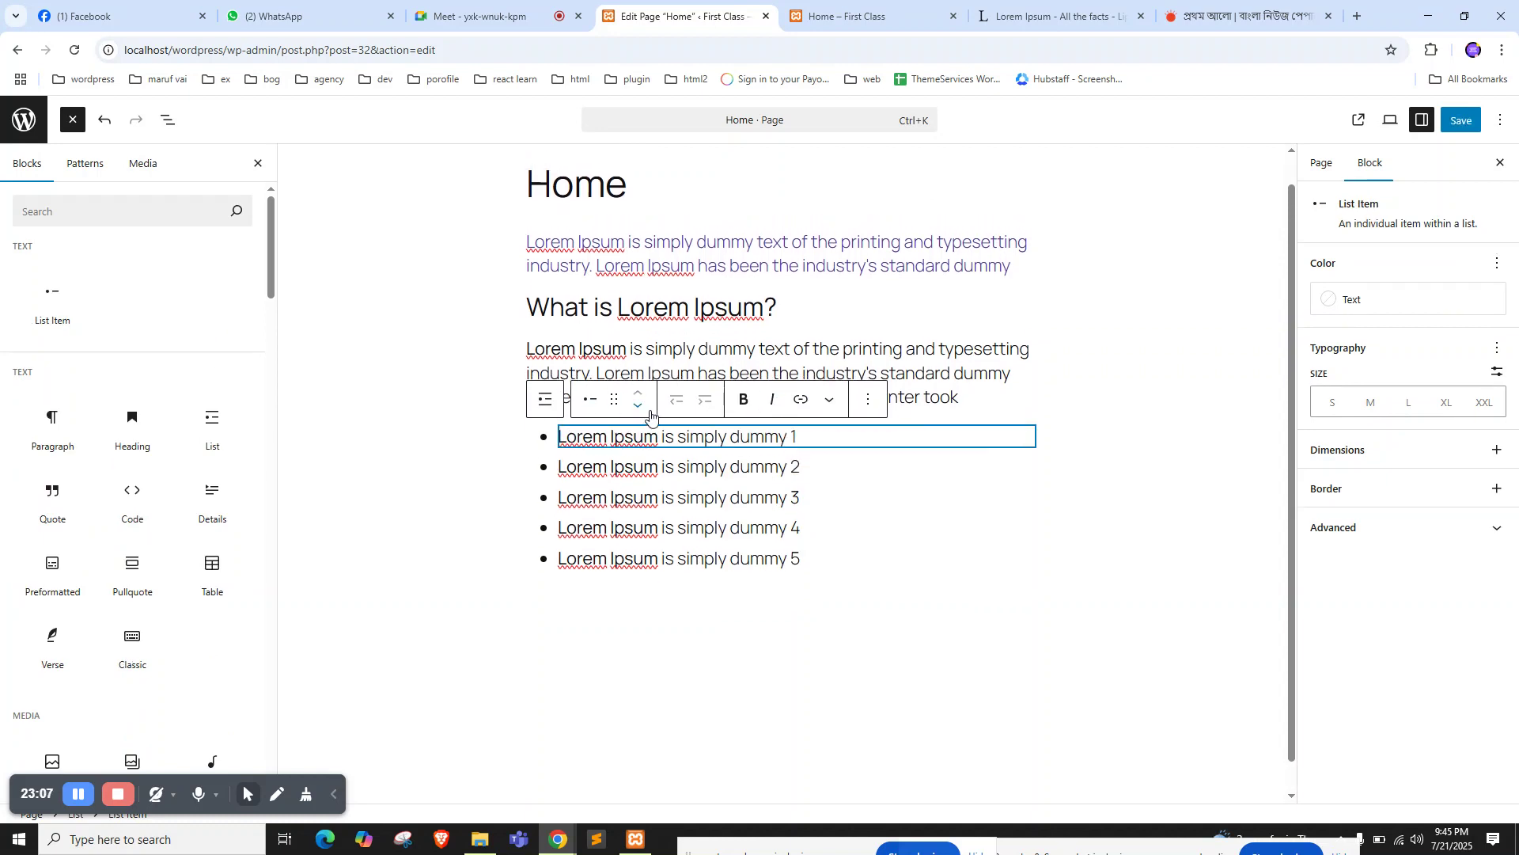
click(640, 466)
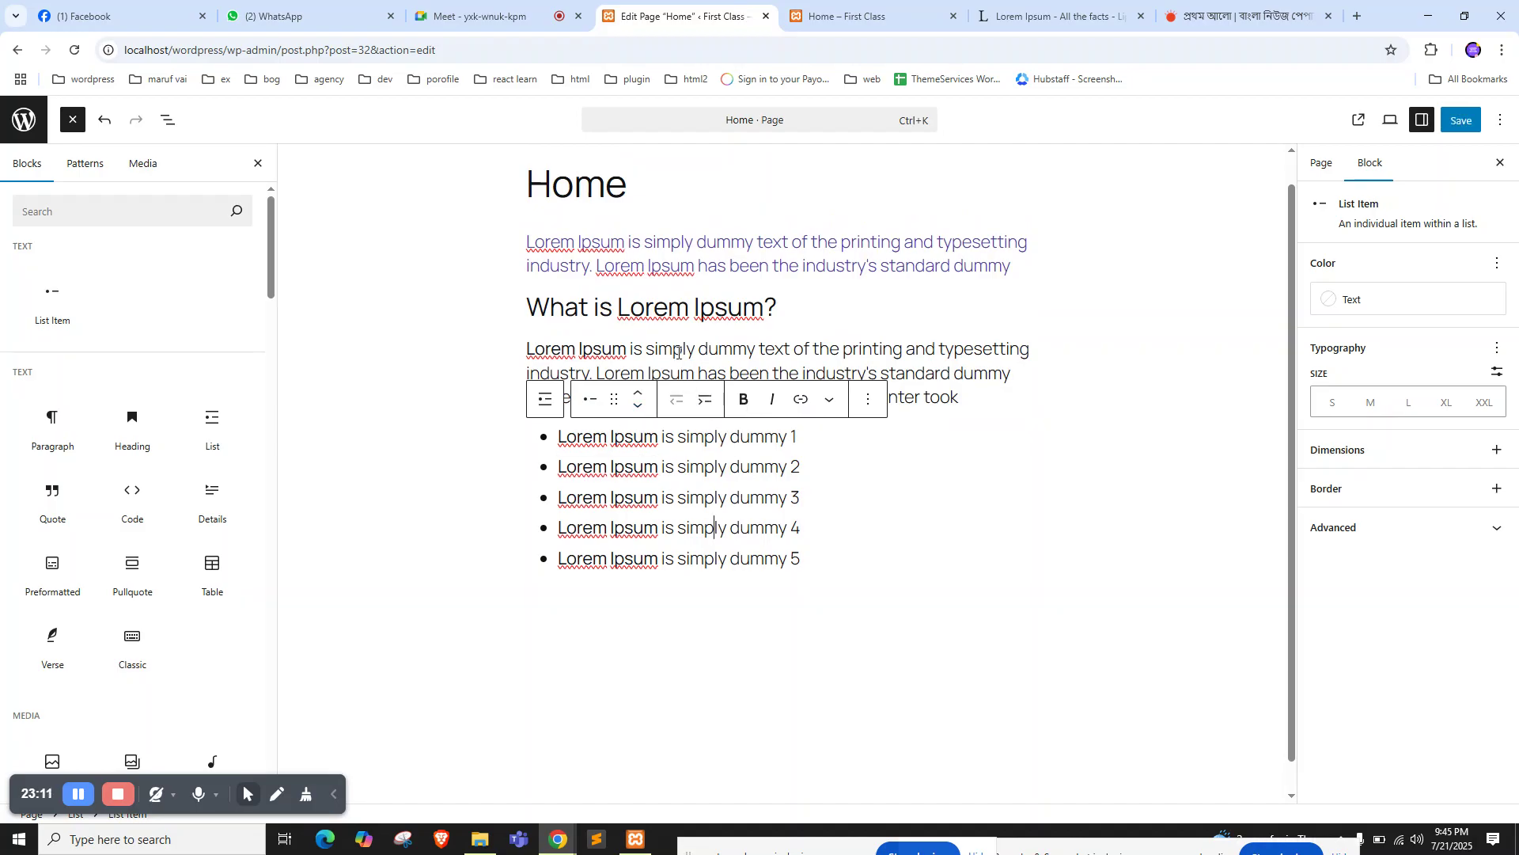
key(Up)
key(Up)
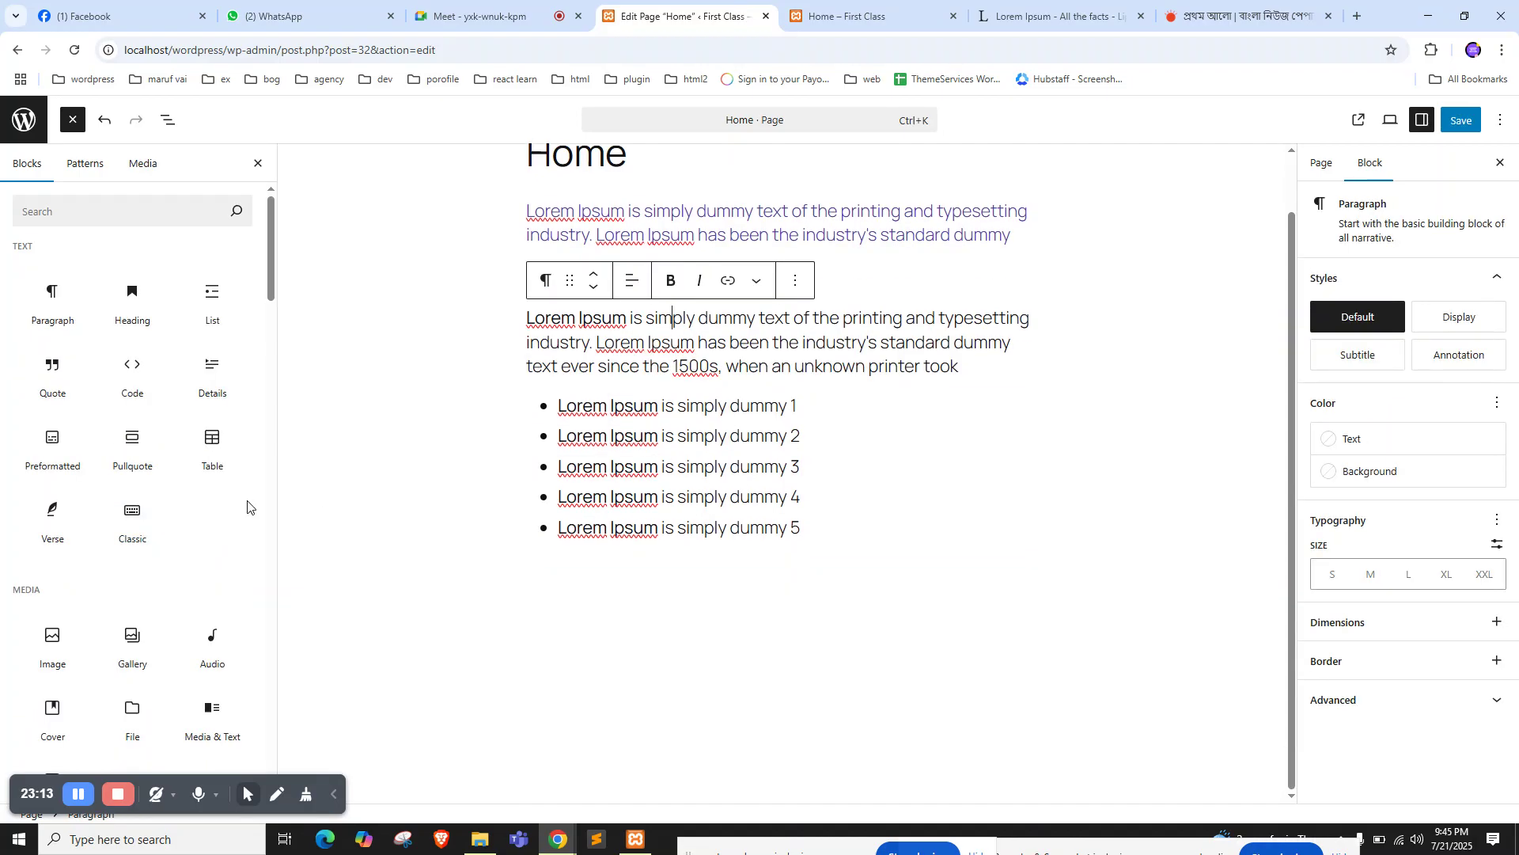
click(855, 14)
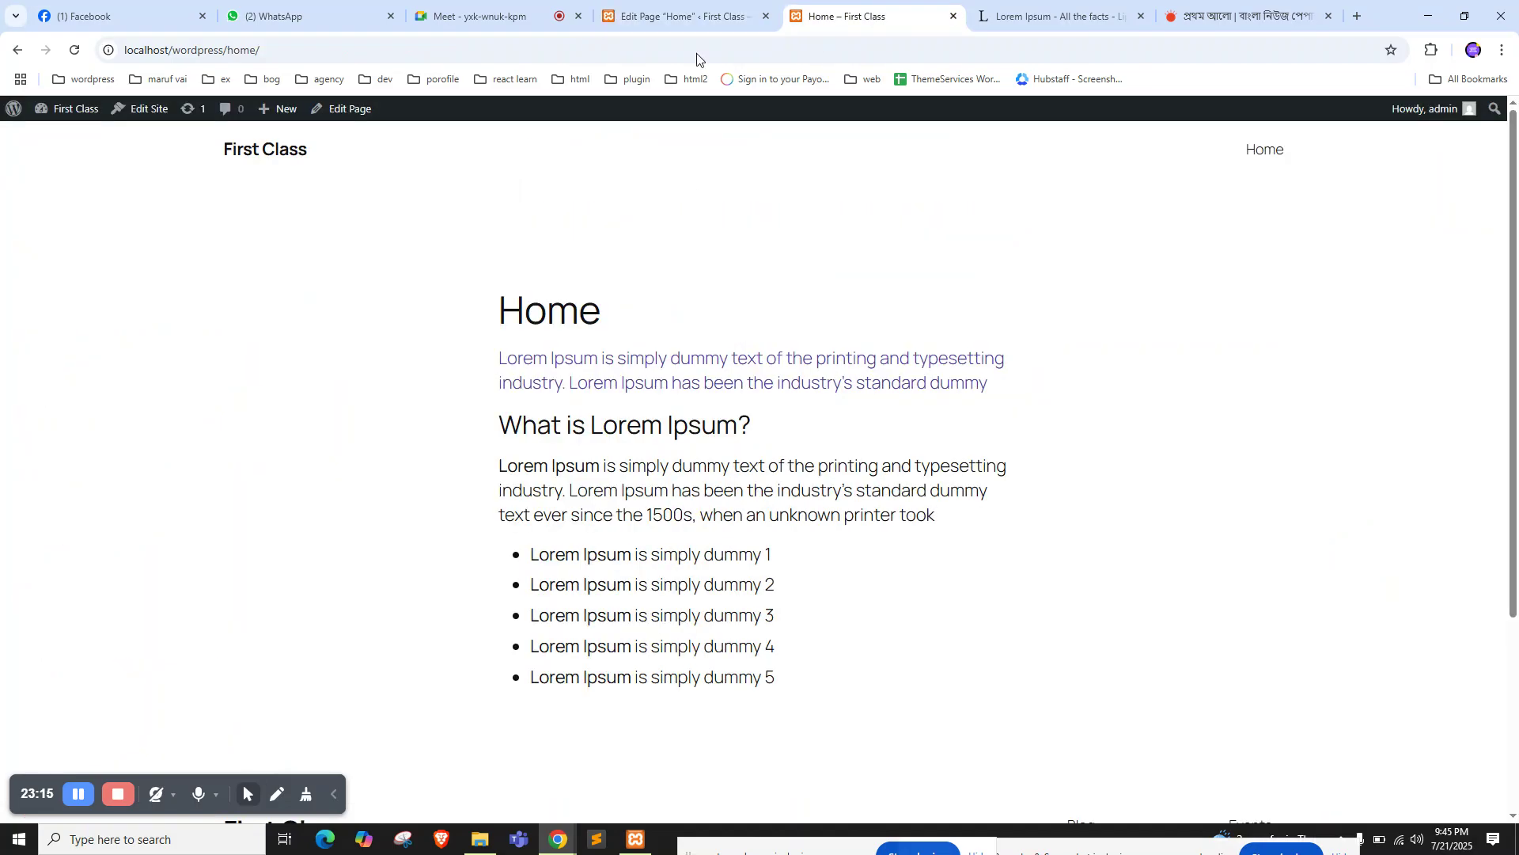
click(685, 11)
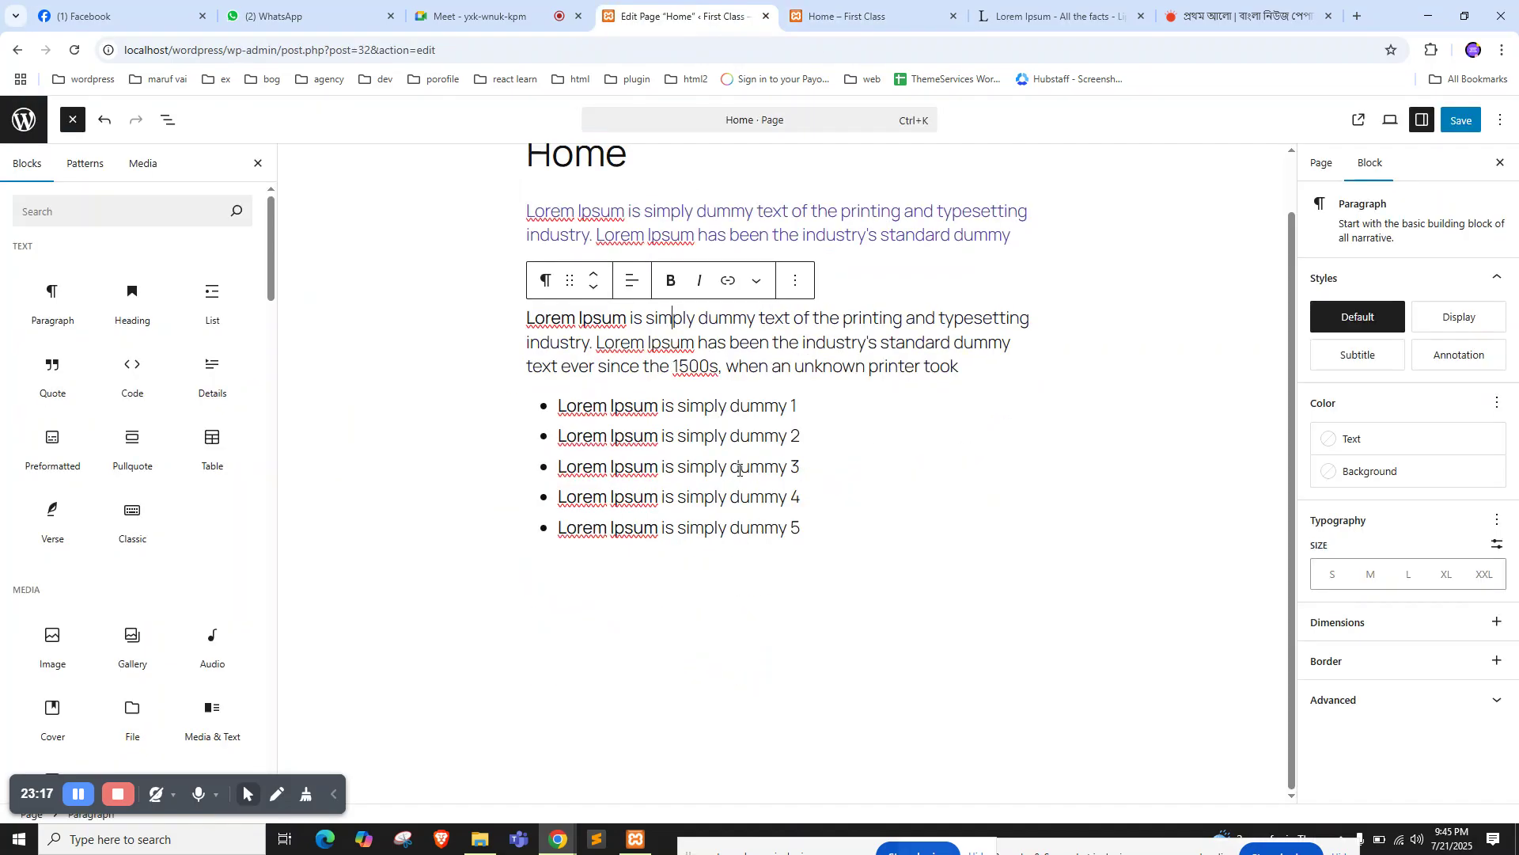
Insert a Quote block below the five-item list
click(823, 523)
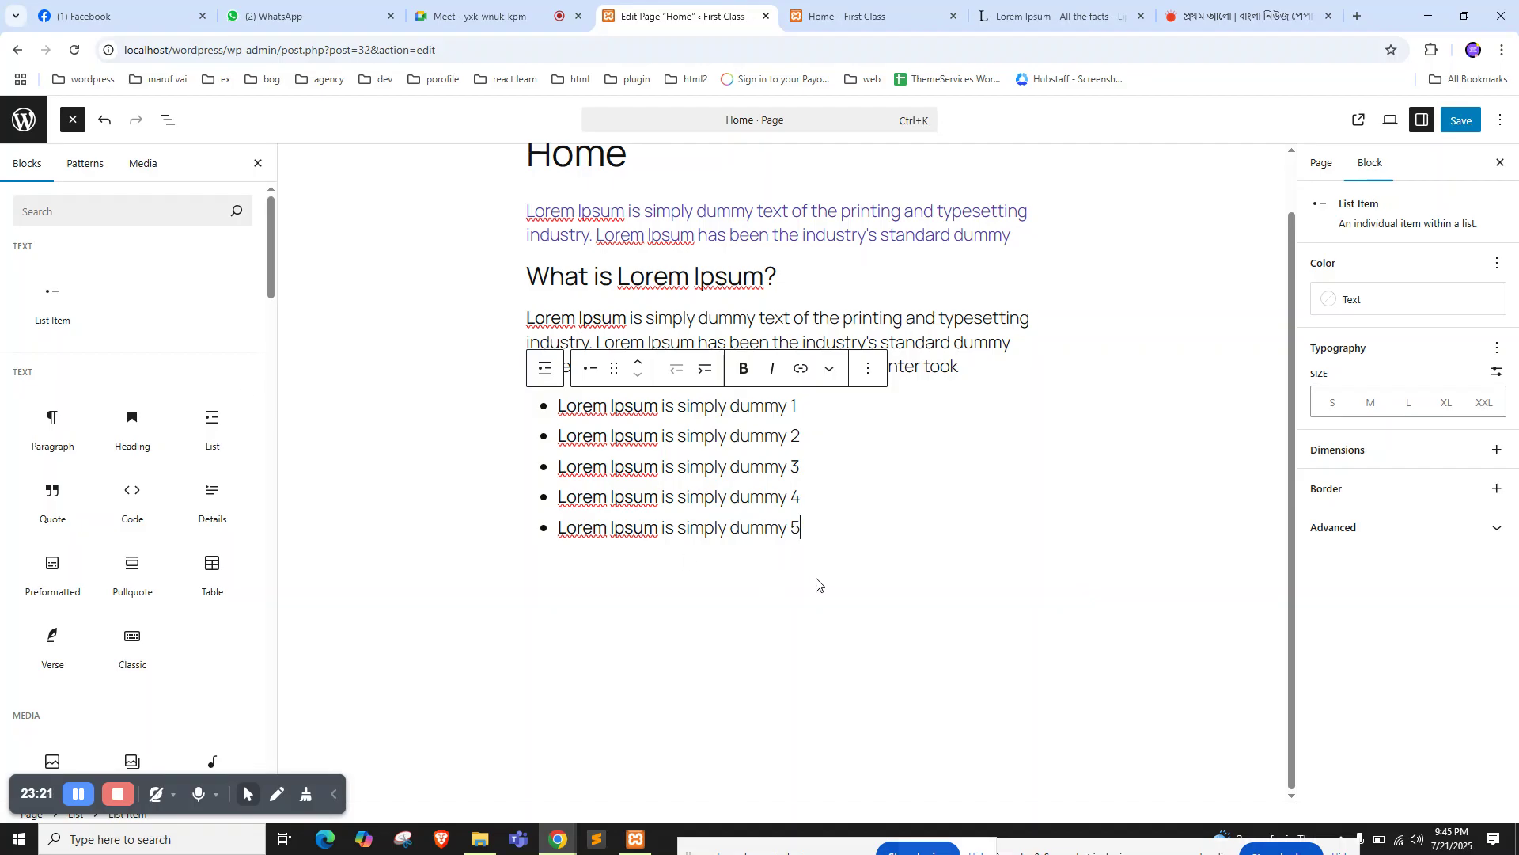
click(700, 607)
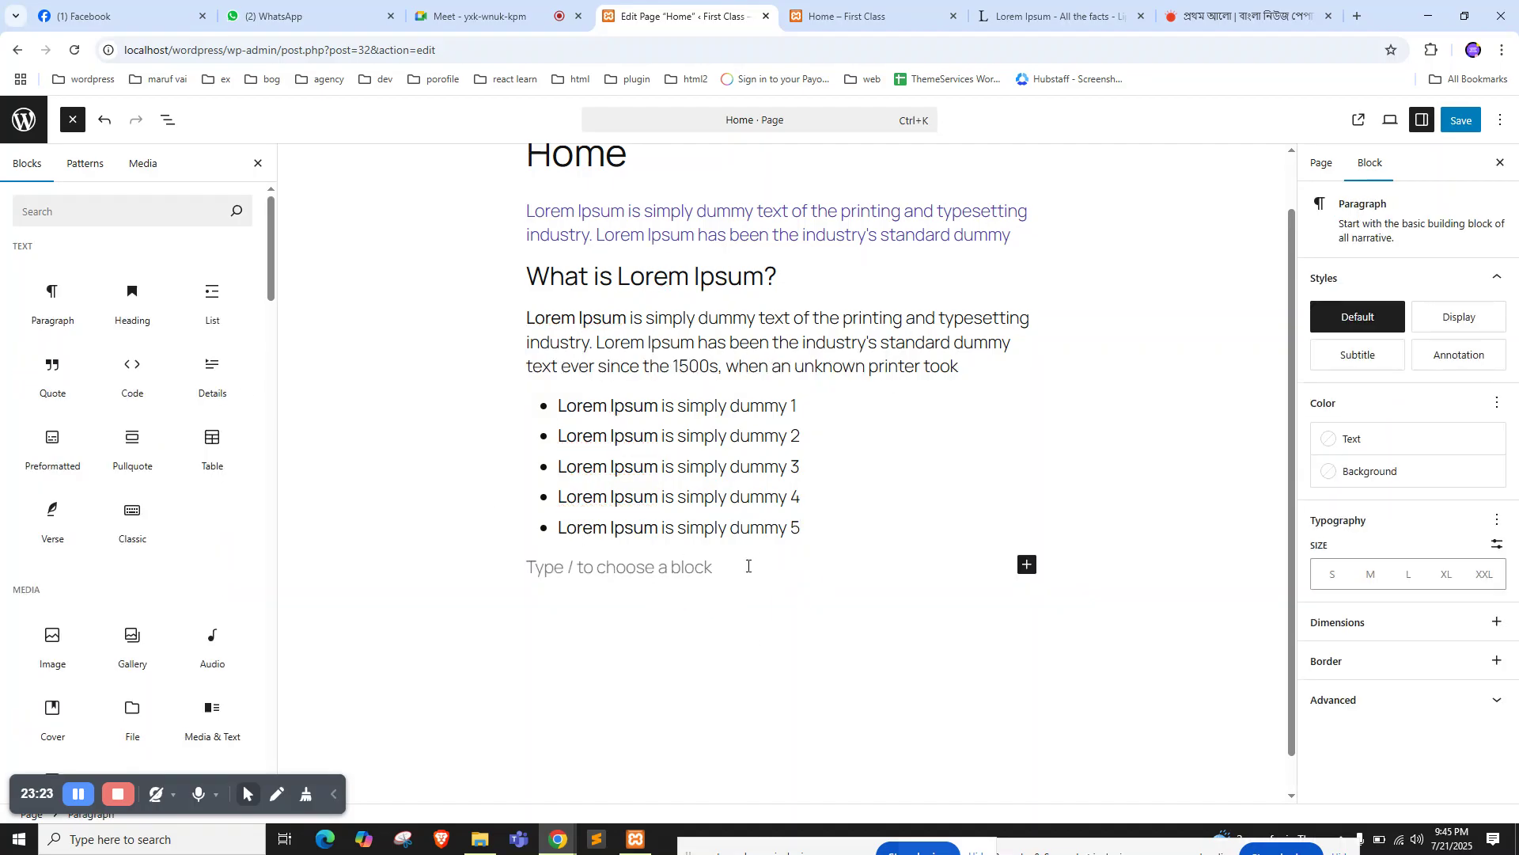
click(1019, 473)
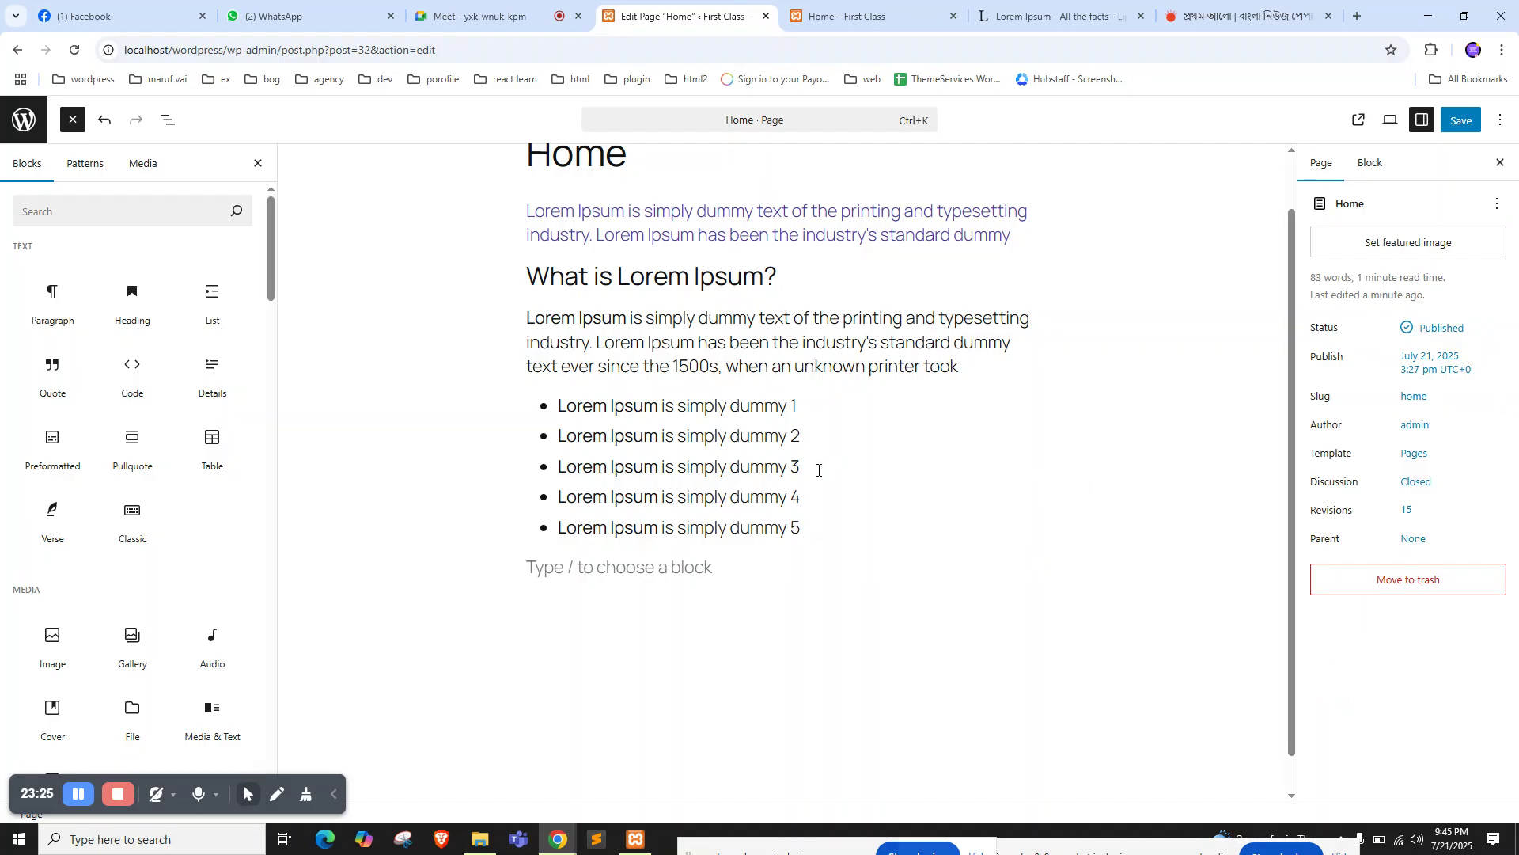
click(819, 470)
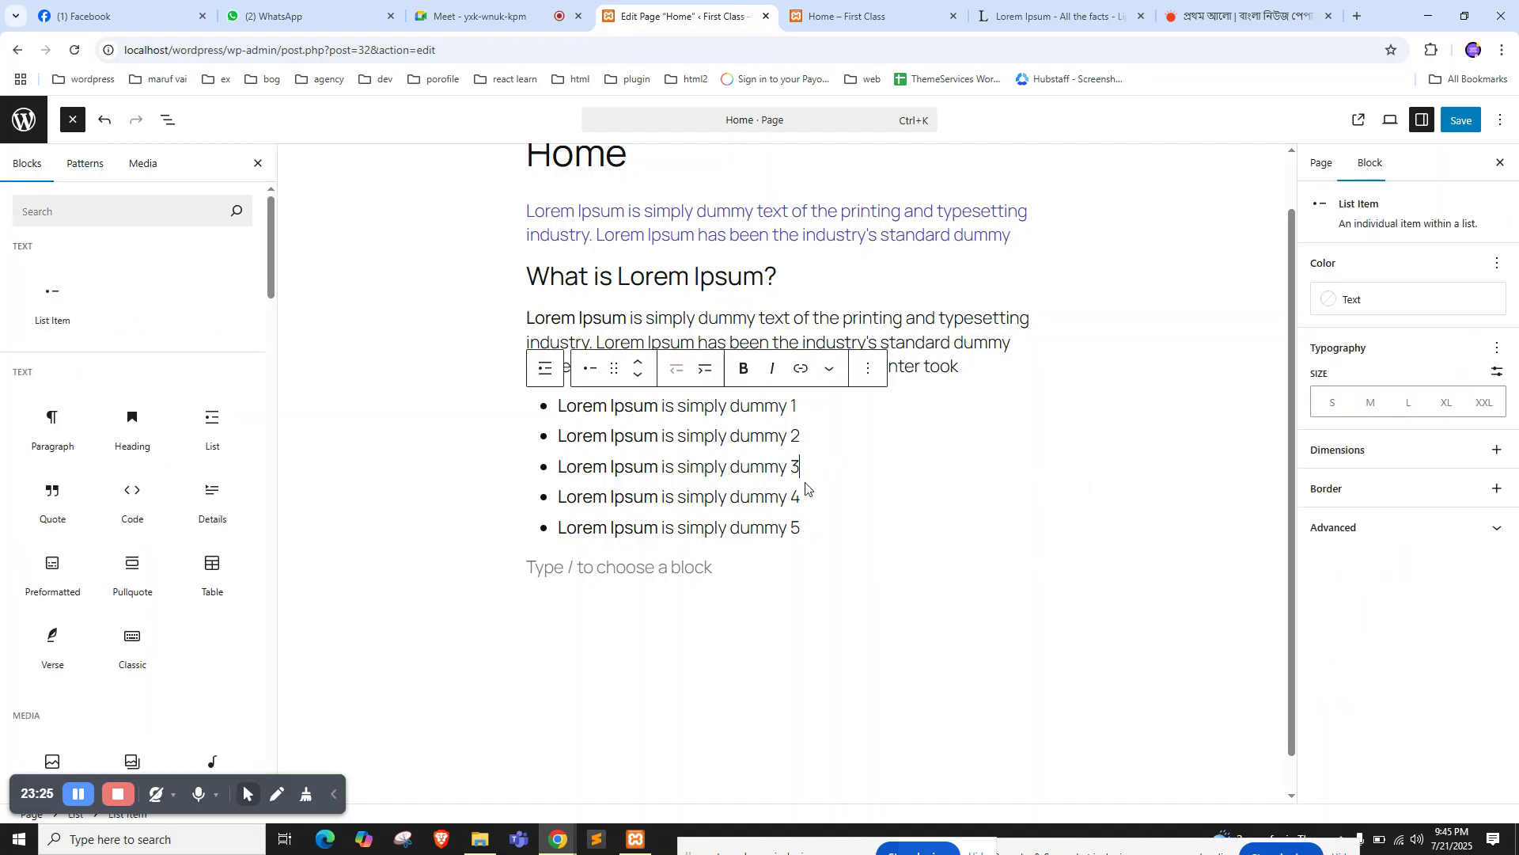
click(715, 570)
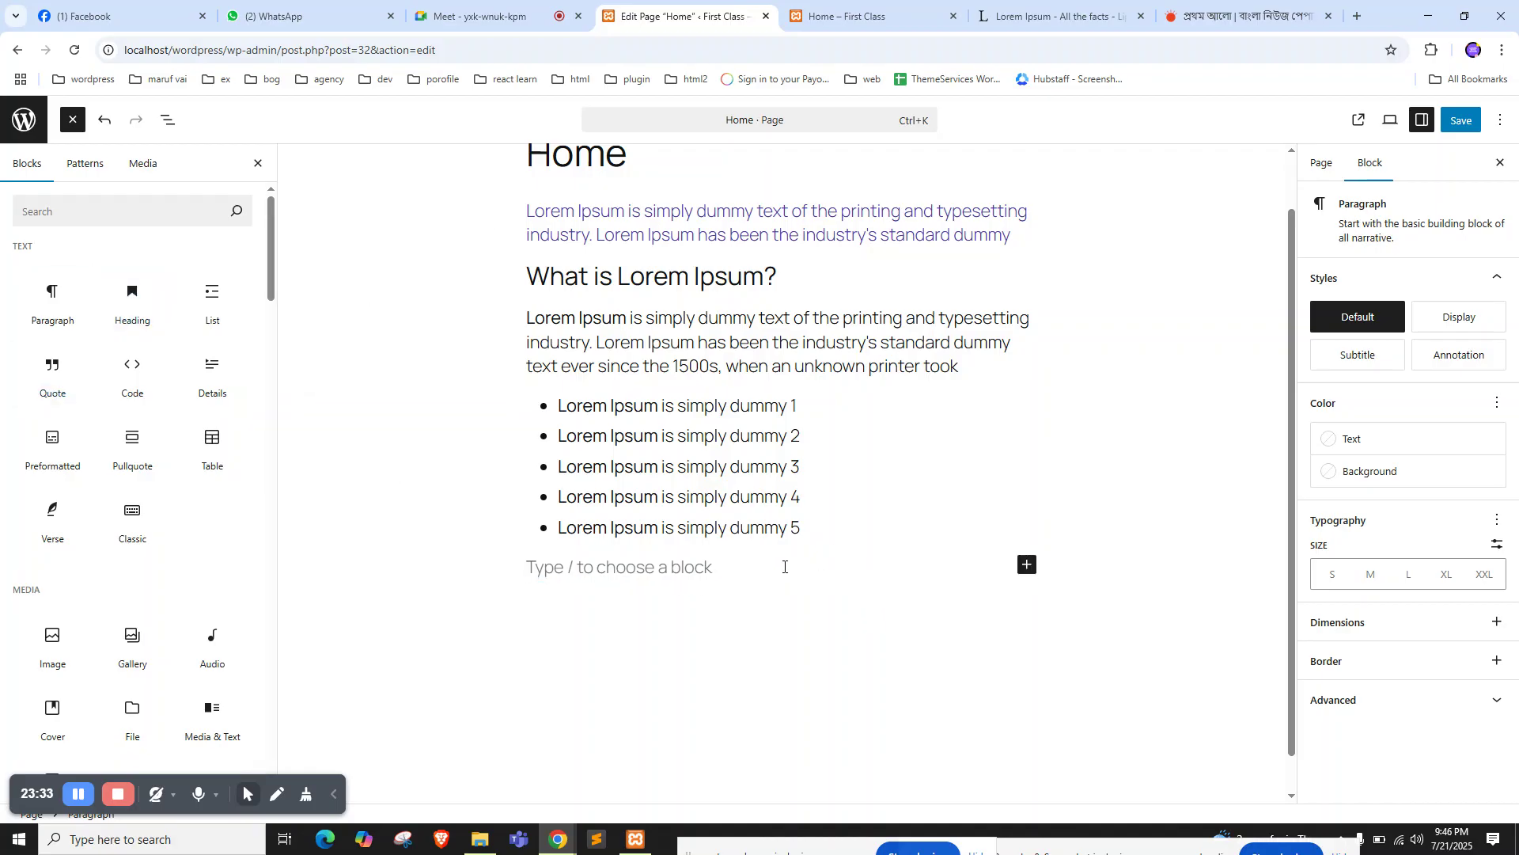
mouse_move(49, 379)
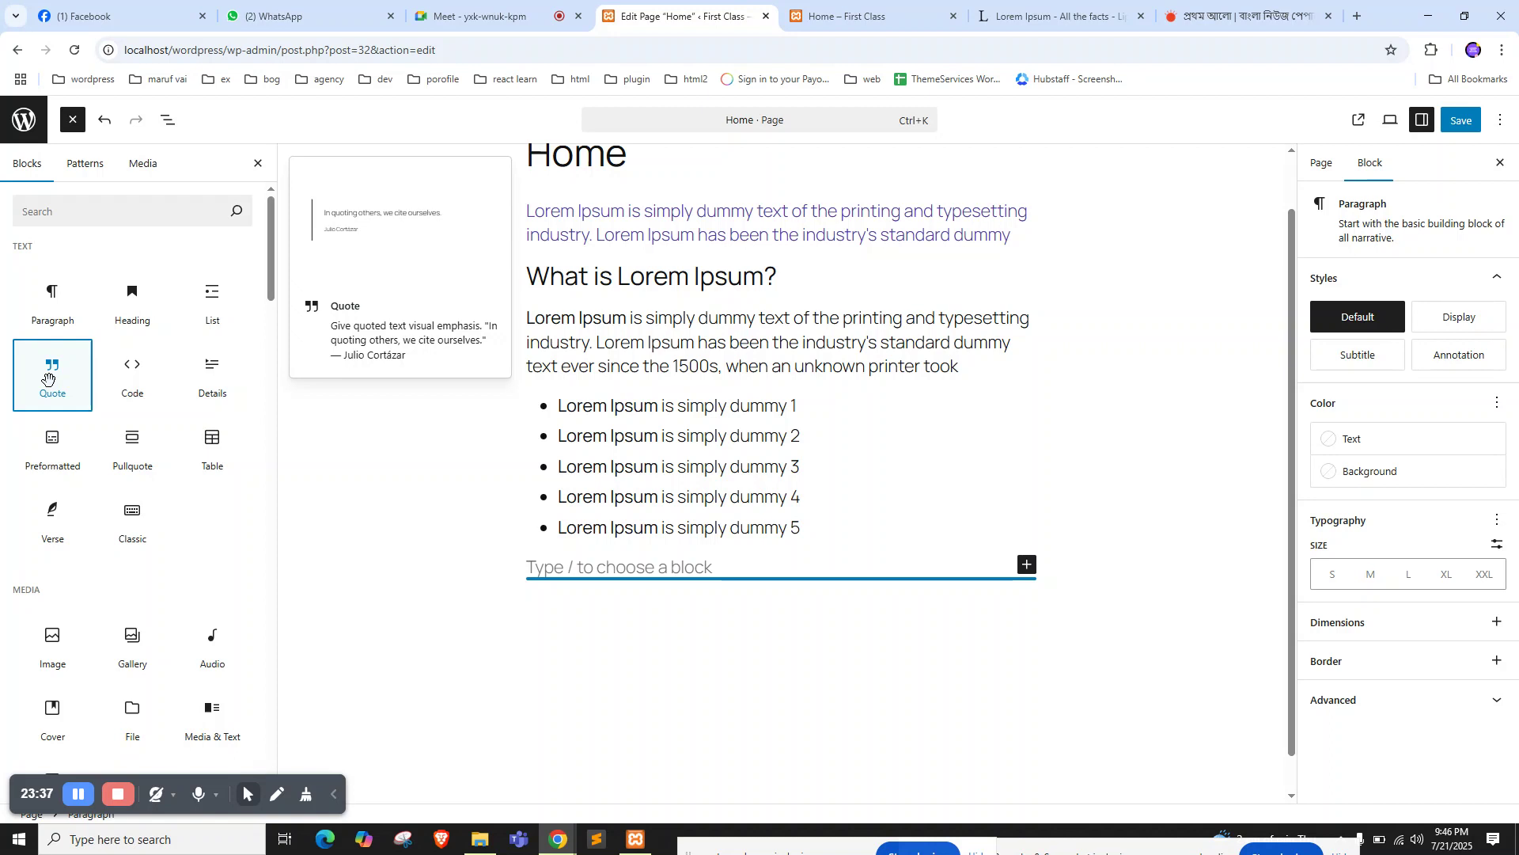
click(48, 379)
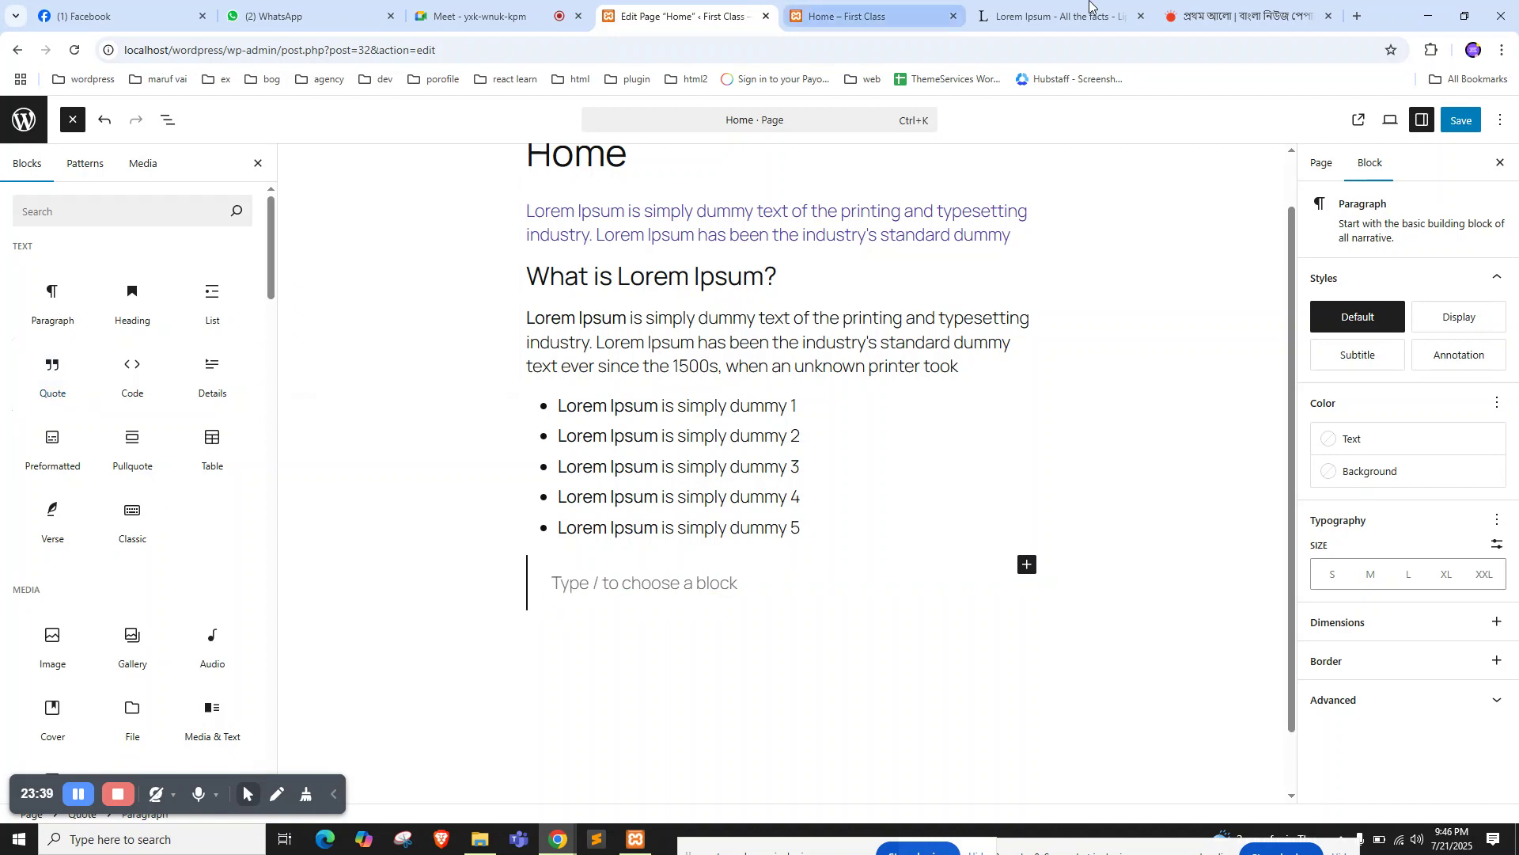
Fill the quote with the "What is Lorem Ipsum?" paragraph copied from lipsum.com, deleting everything after "scrambled it to"
click(1052, 16)
triple_click(494, 528)
key(ctrl+c)
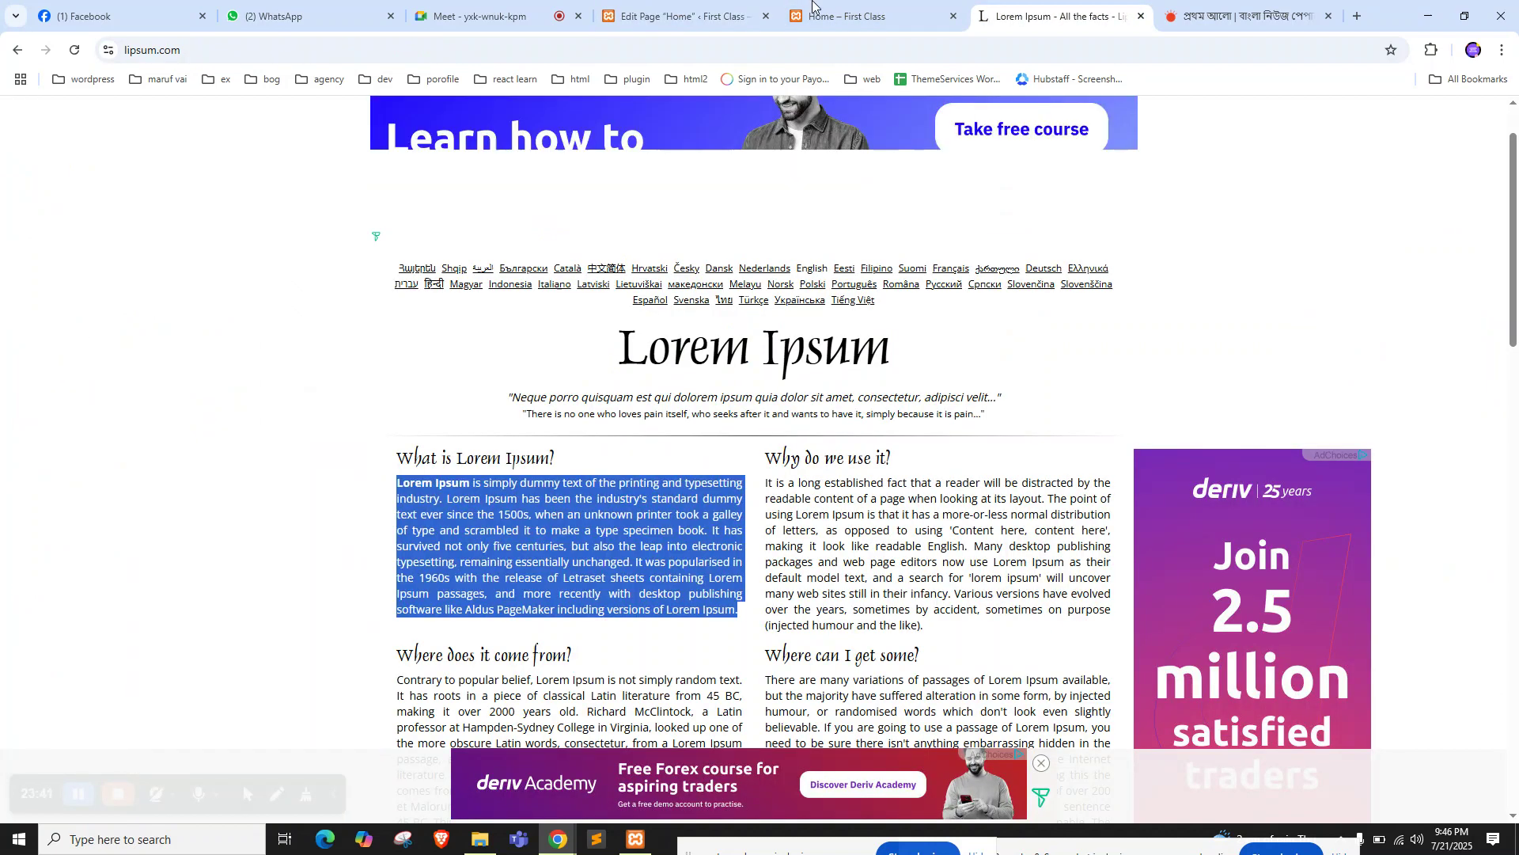
click(700, 15)
key(ctrl+v)
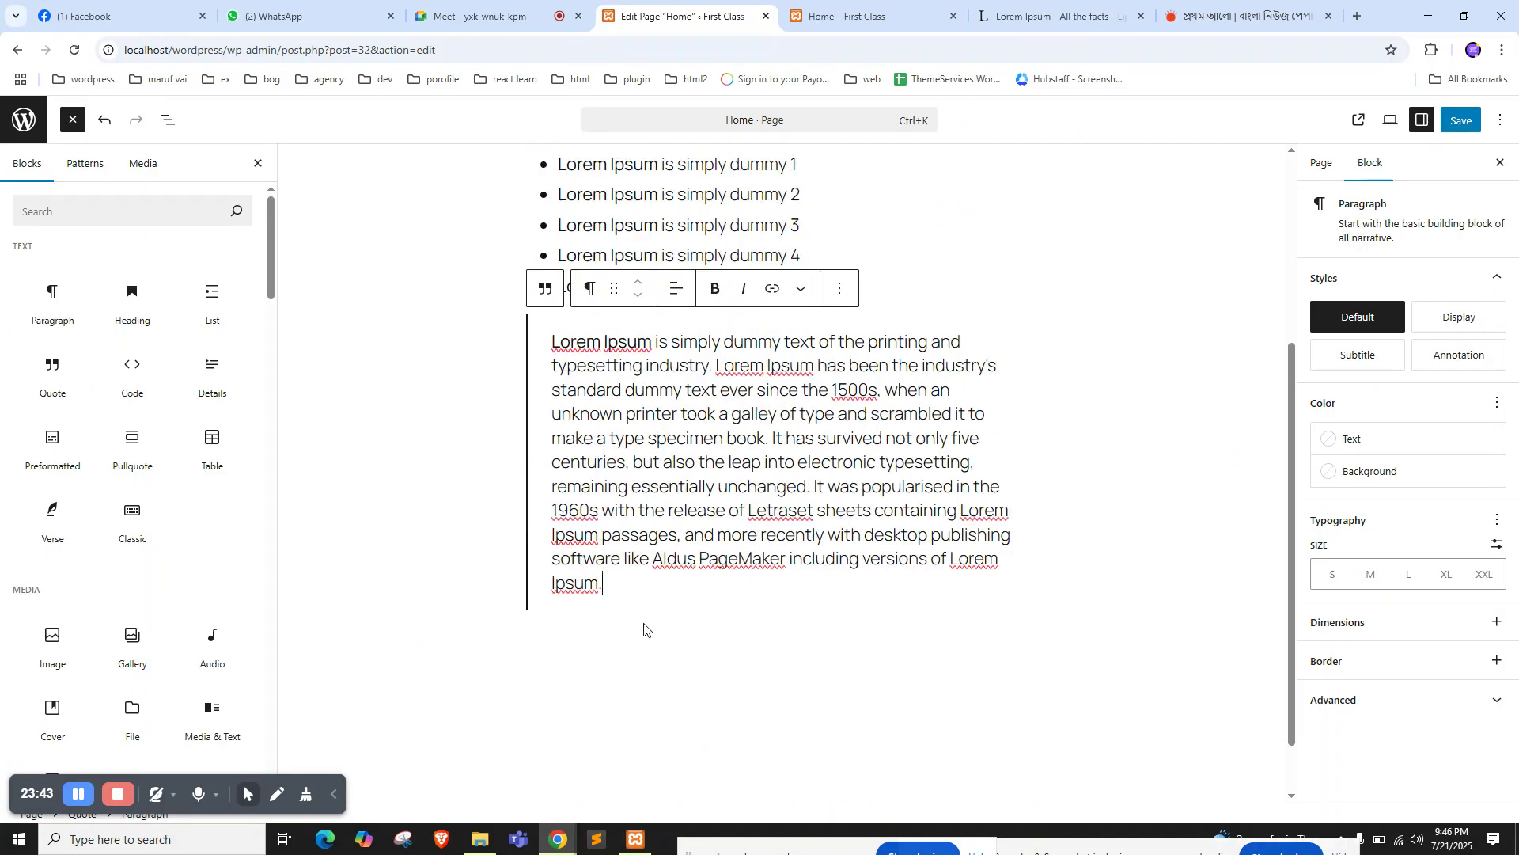
drag(613, 585, 563, 445)
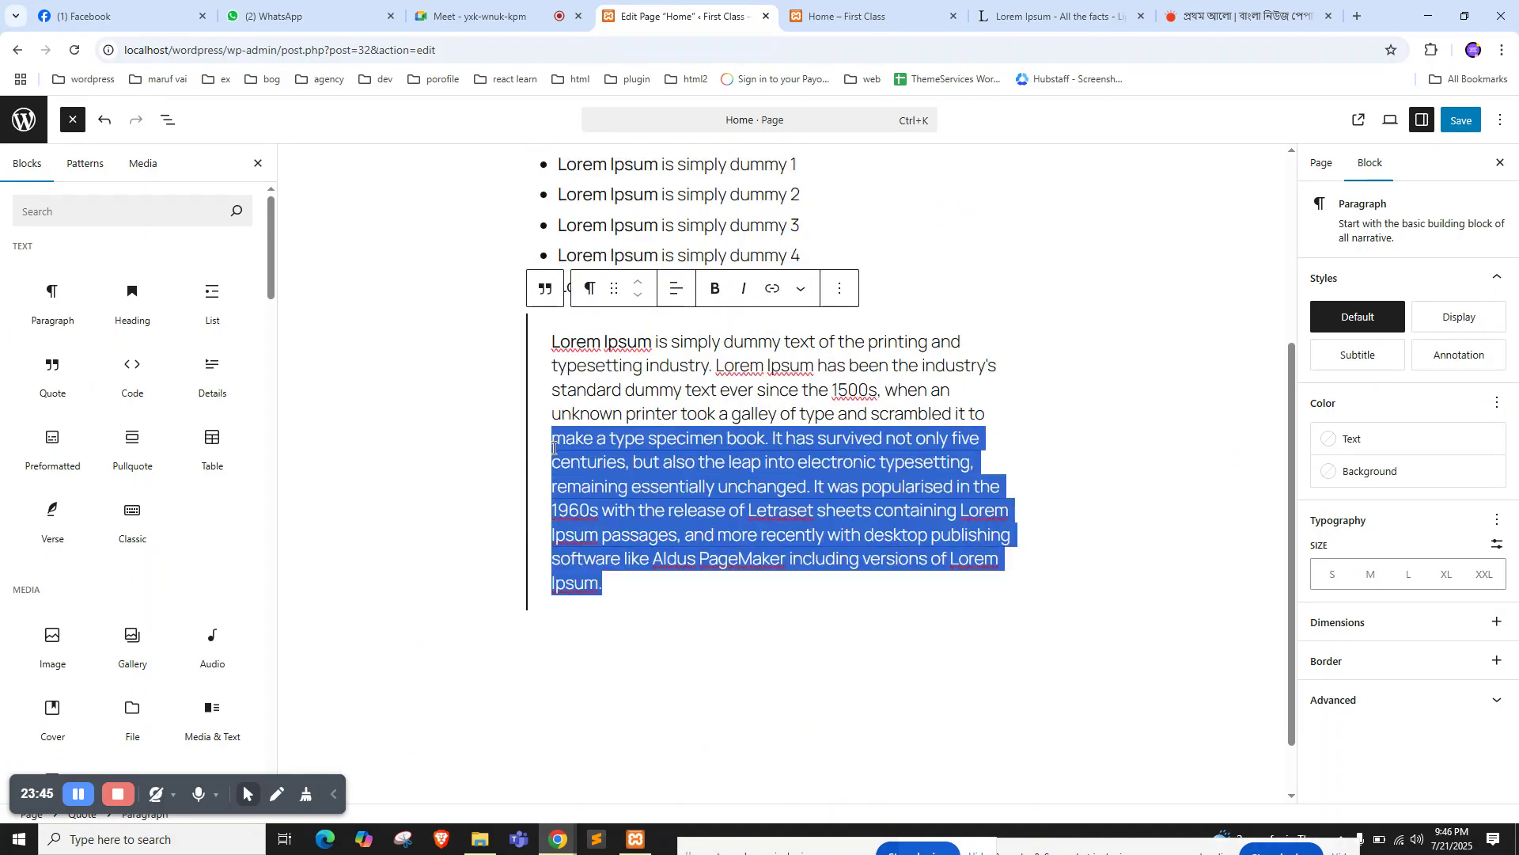
key(BackSpace)
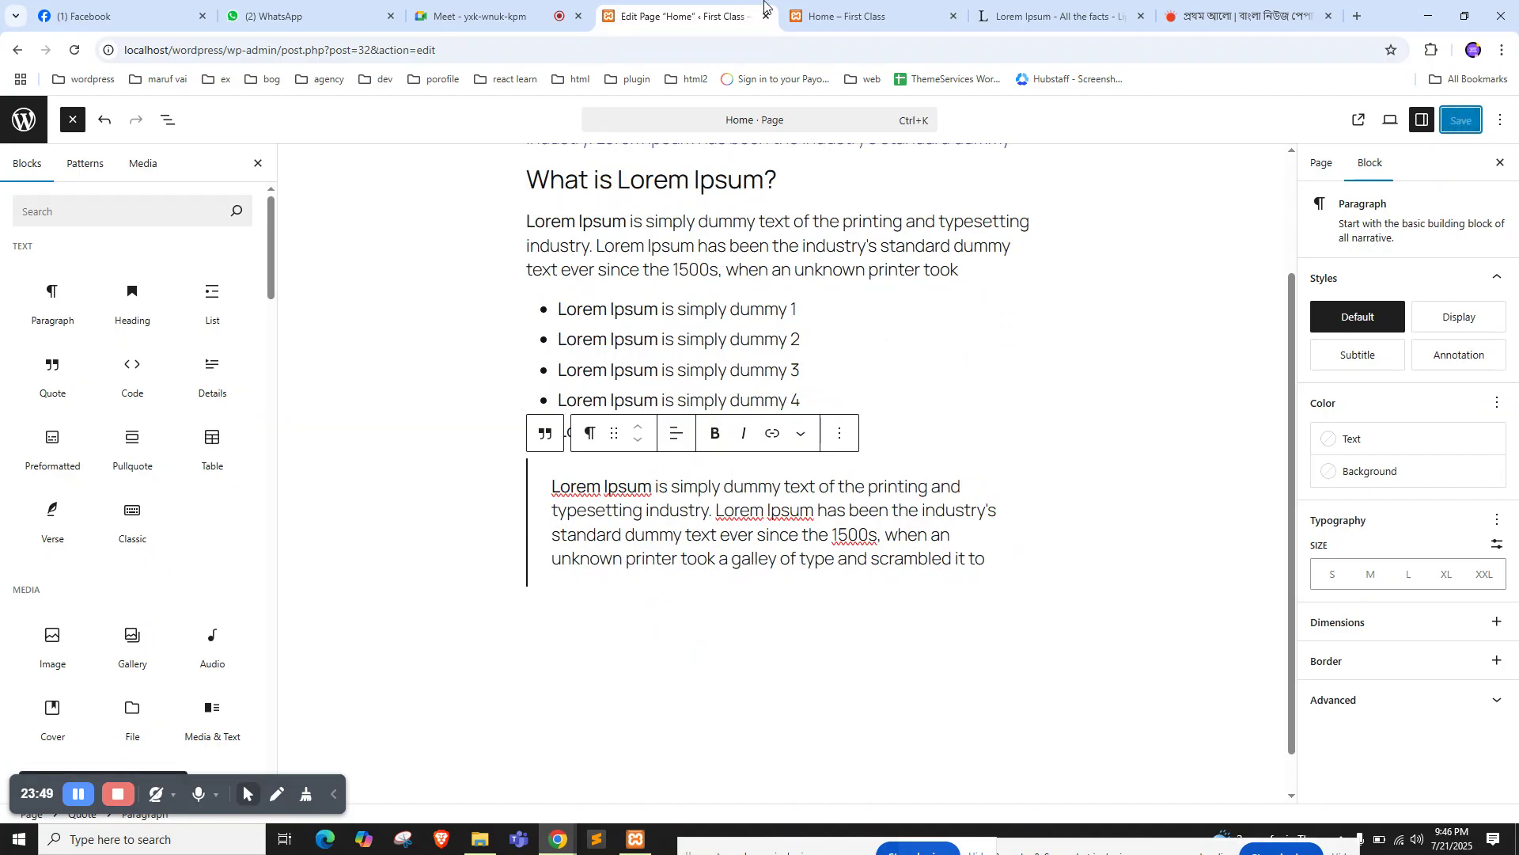
Reload the published Home page and examine how the quote and list are displayed
click(846, 12)
right_click(110, 304)
click(175, 366)
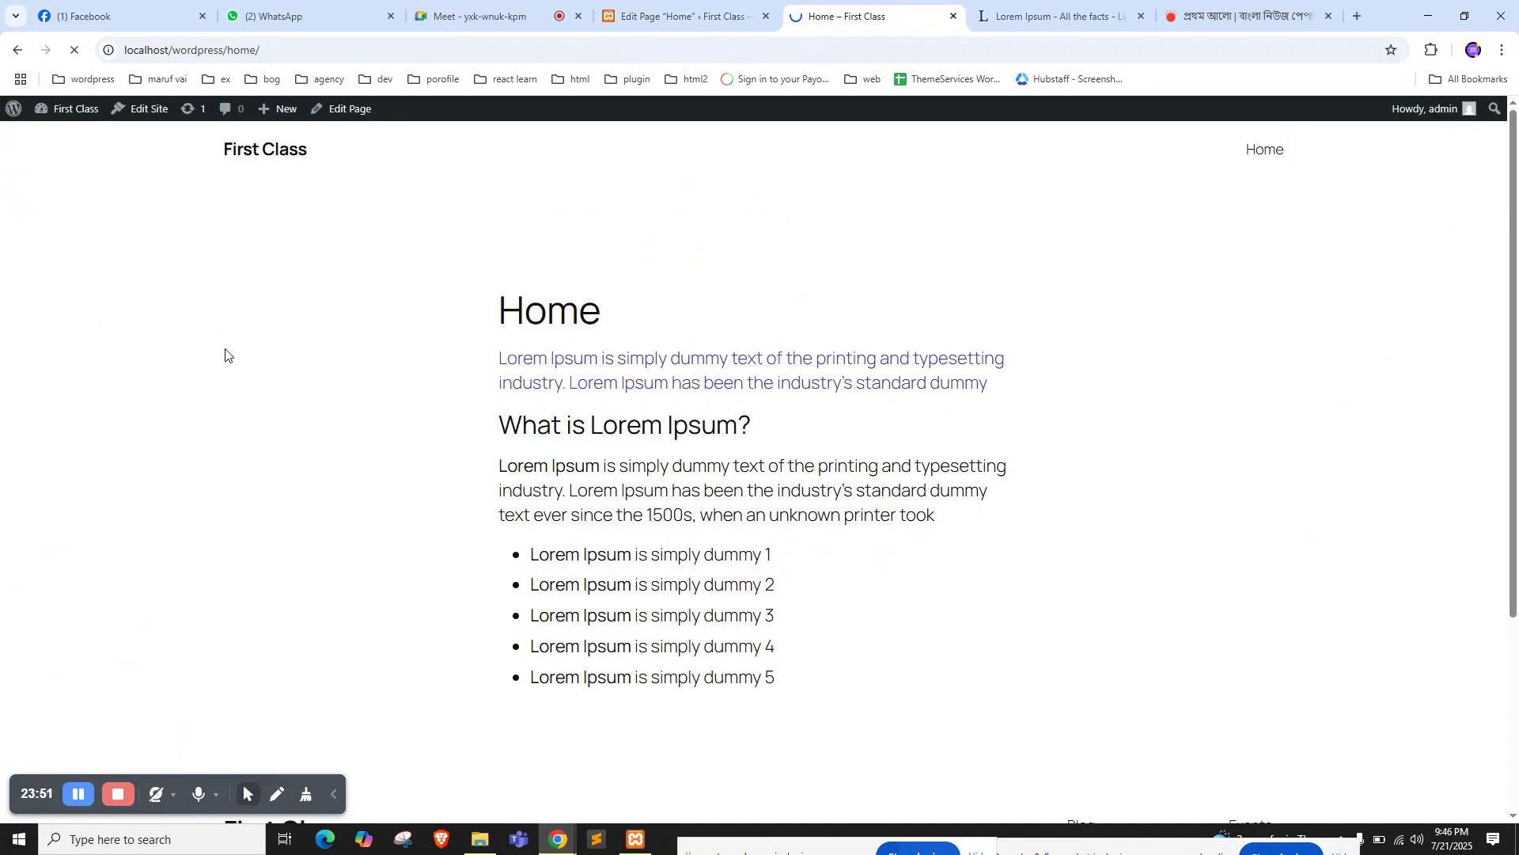
scroll(602, 625, down, 3)
drag(464, 518, 1019, 592)
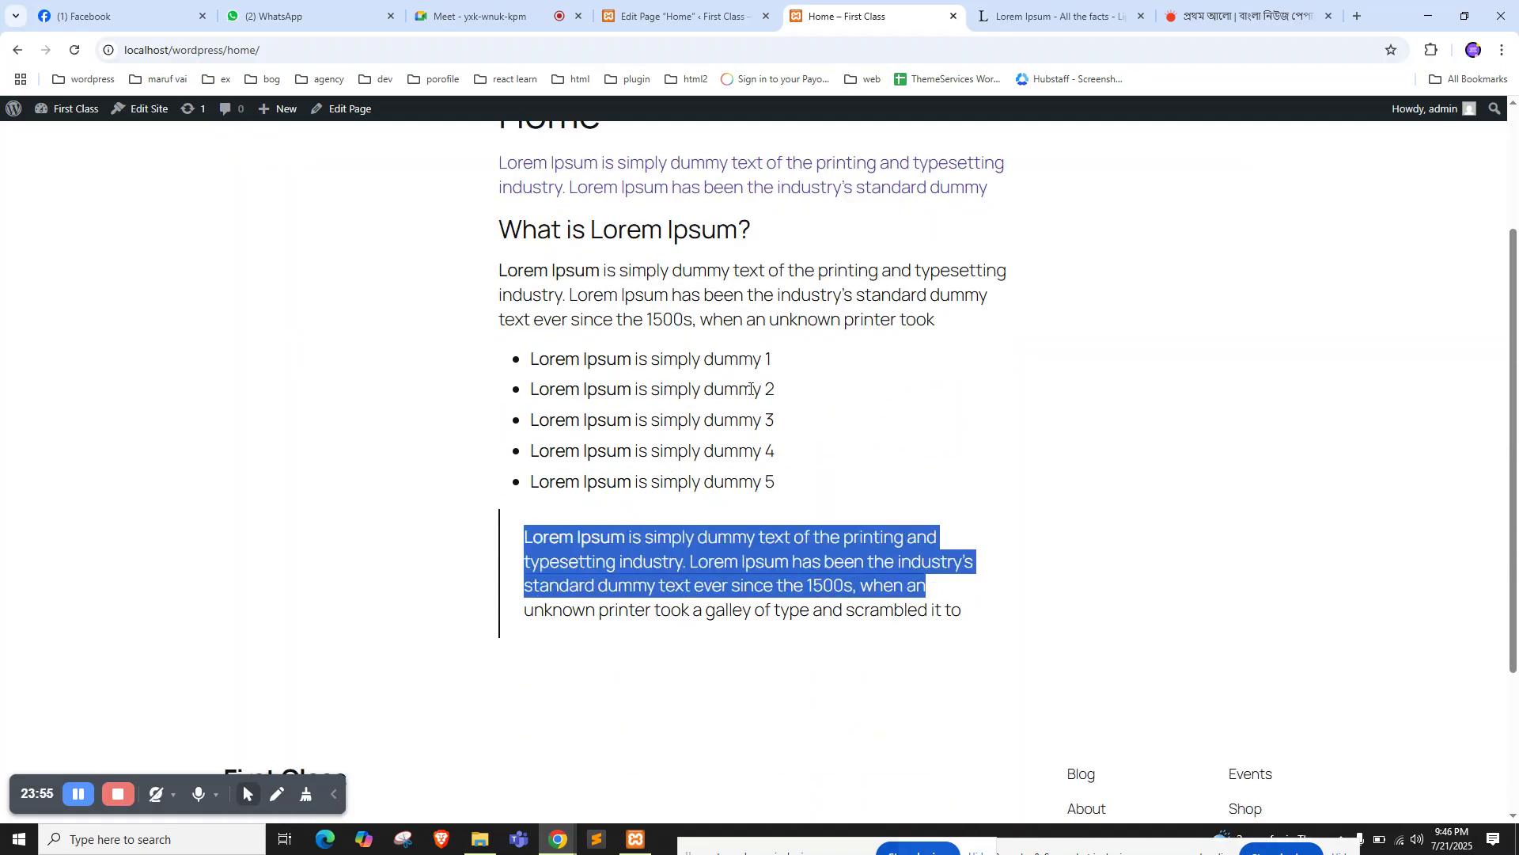
scroll(750, 388, up, 2)
drag(519, 317, 681, 345)
scroll(681, 345, down, 3)
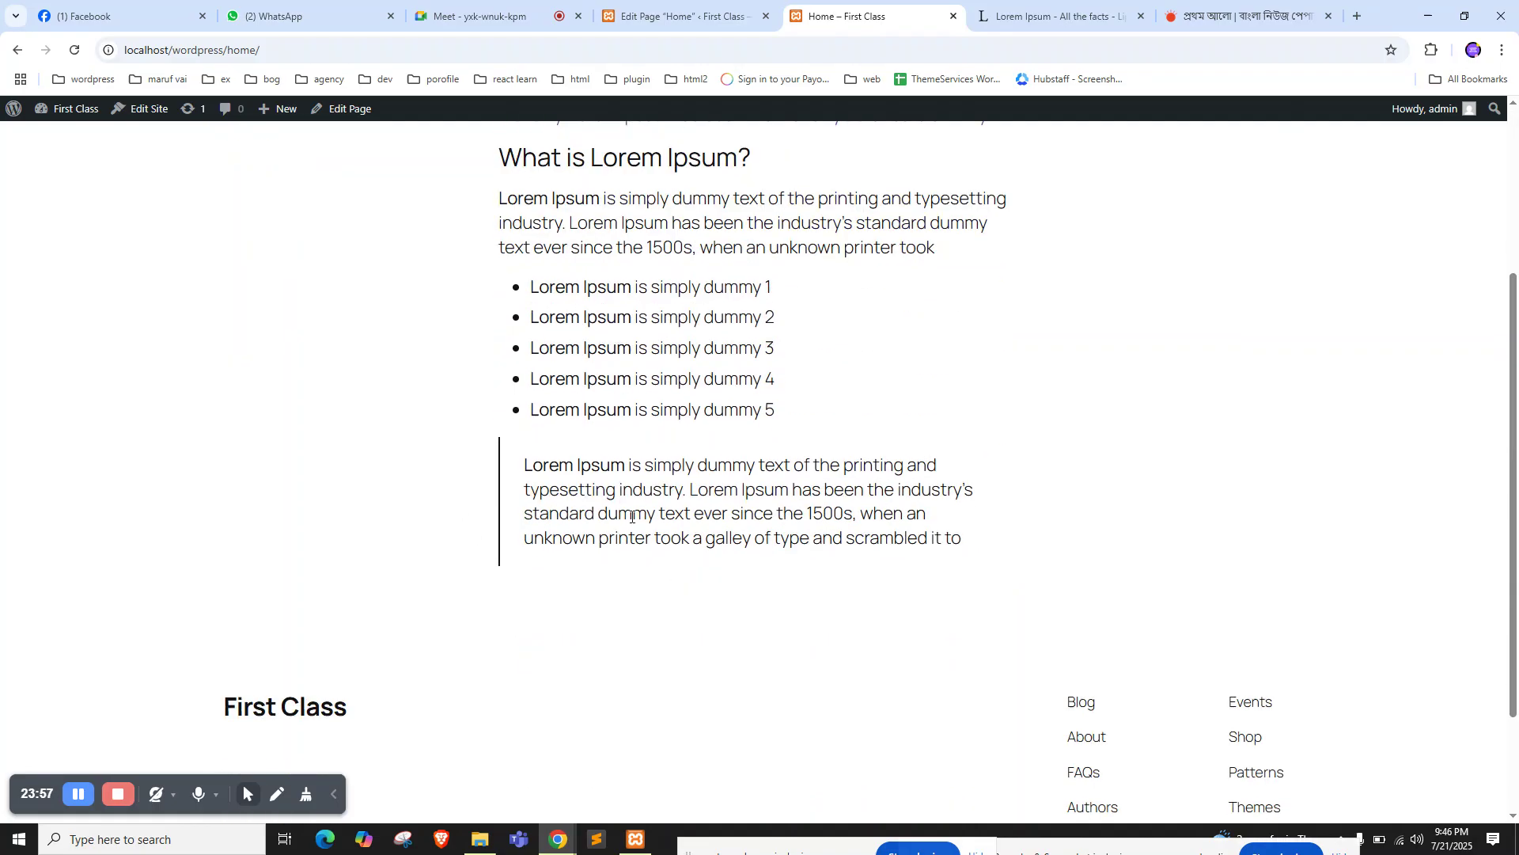
triple_click(632, 516)
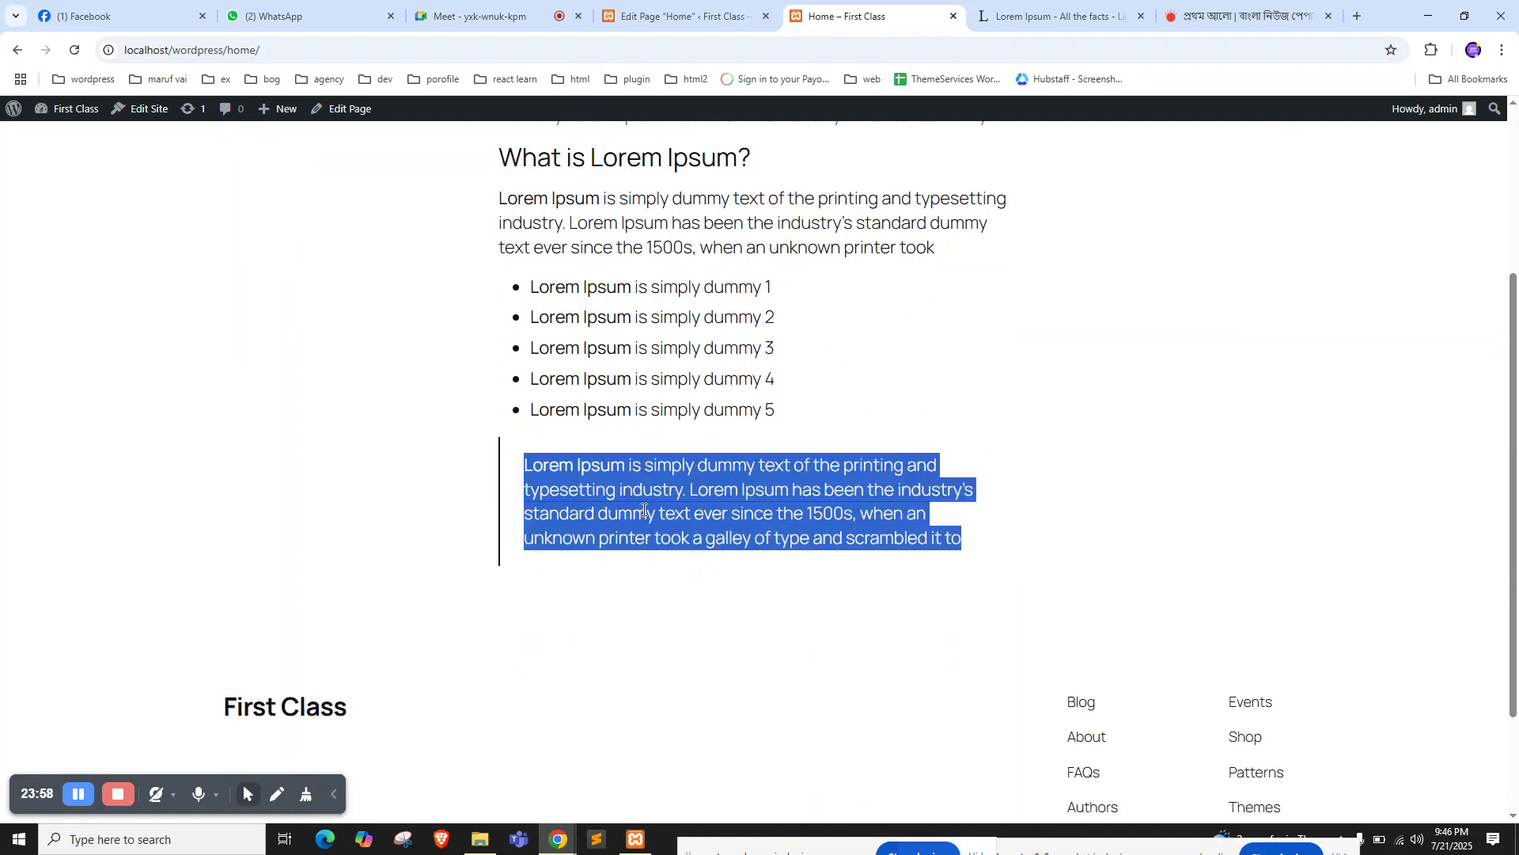
Open the ThemeServices profile on ThemeForest in a new browser tab
click(1358, 15)
text(th)
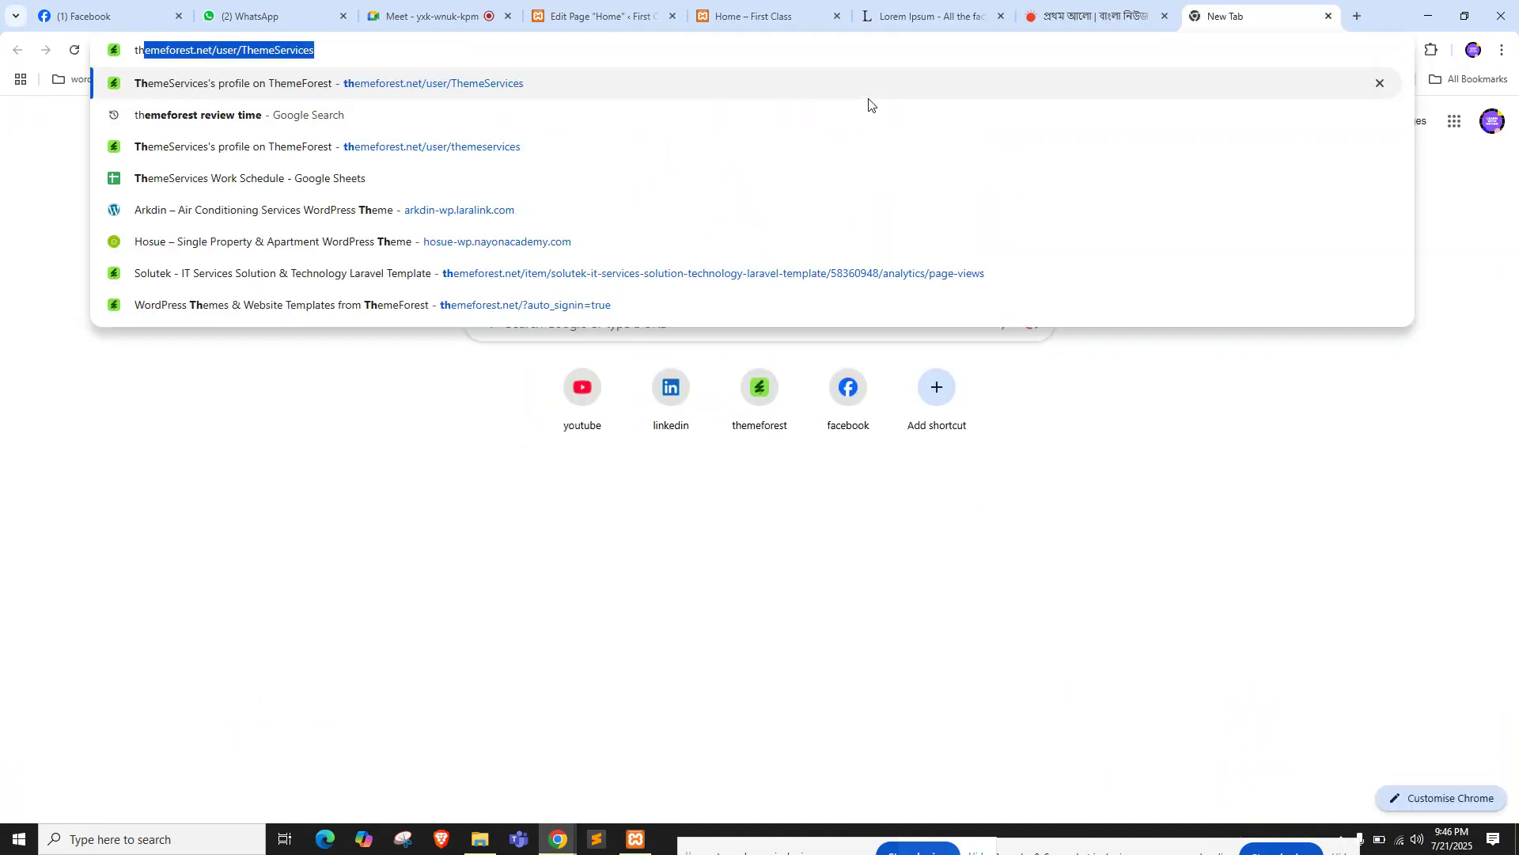
key(Return)
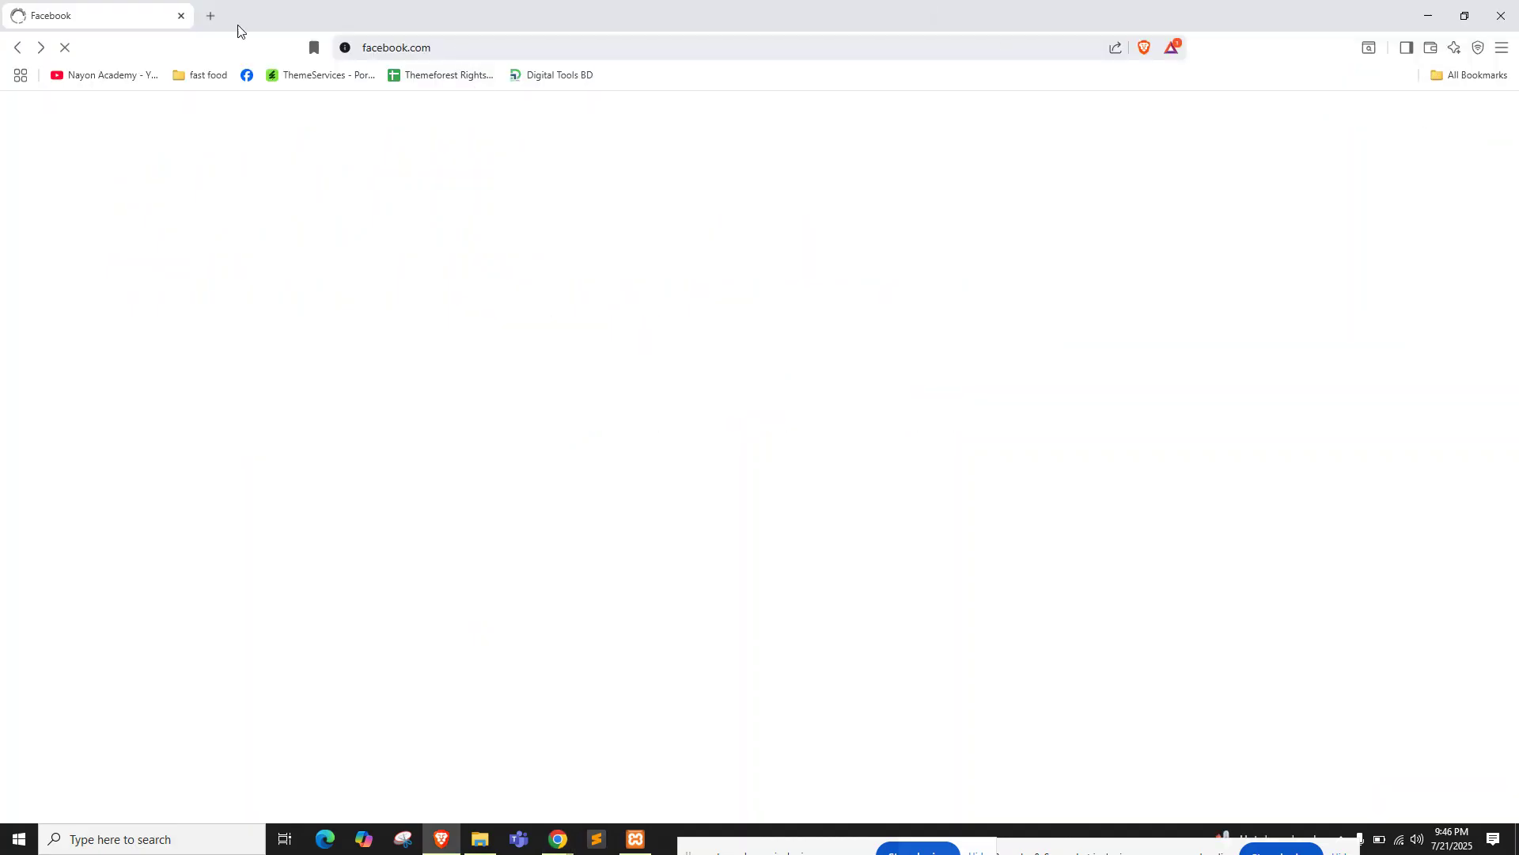
Open the ThemeServices portfolio on ThemeForest in a new tab and close the Facebook tab
click(210, 16)
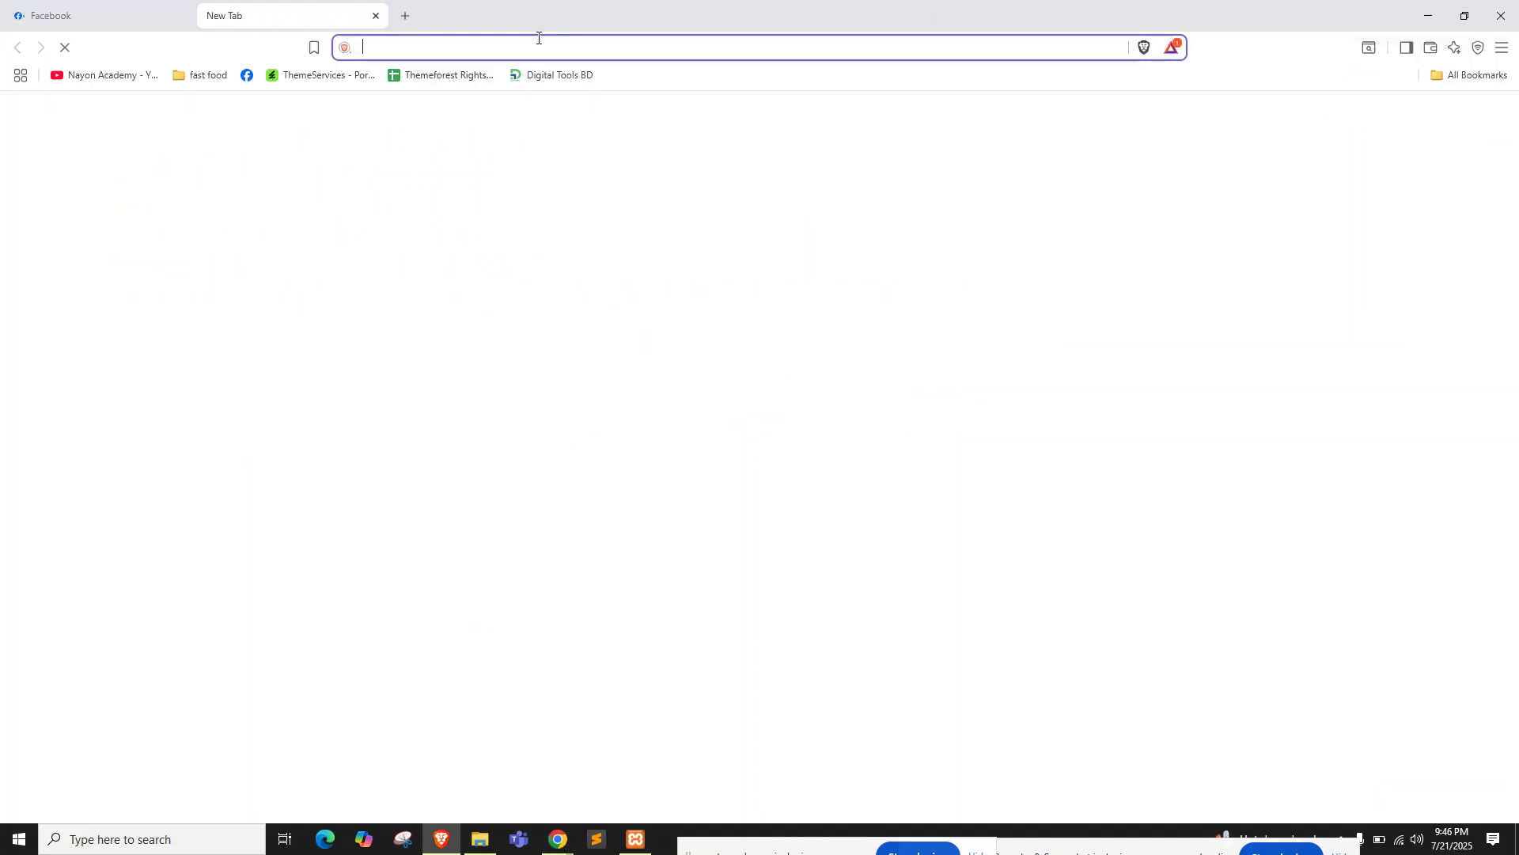
click(181, 16)
text(the)
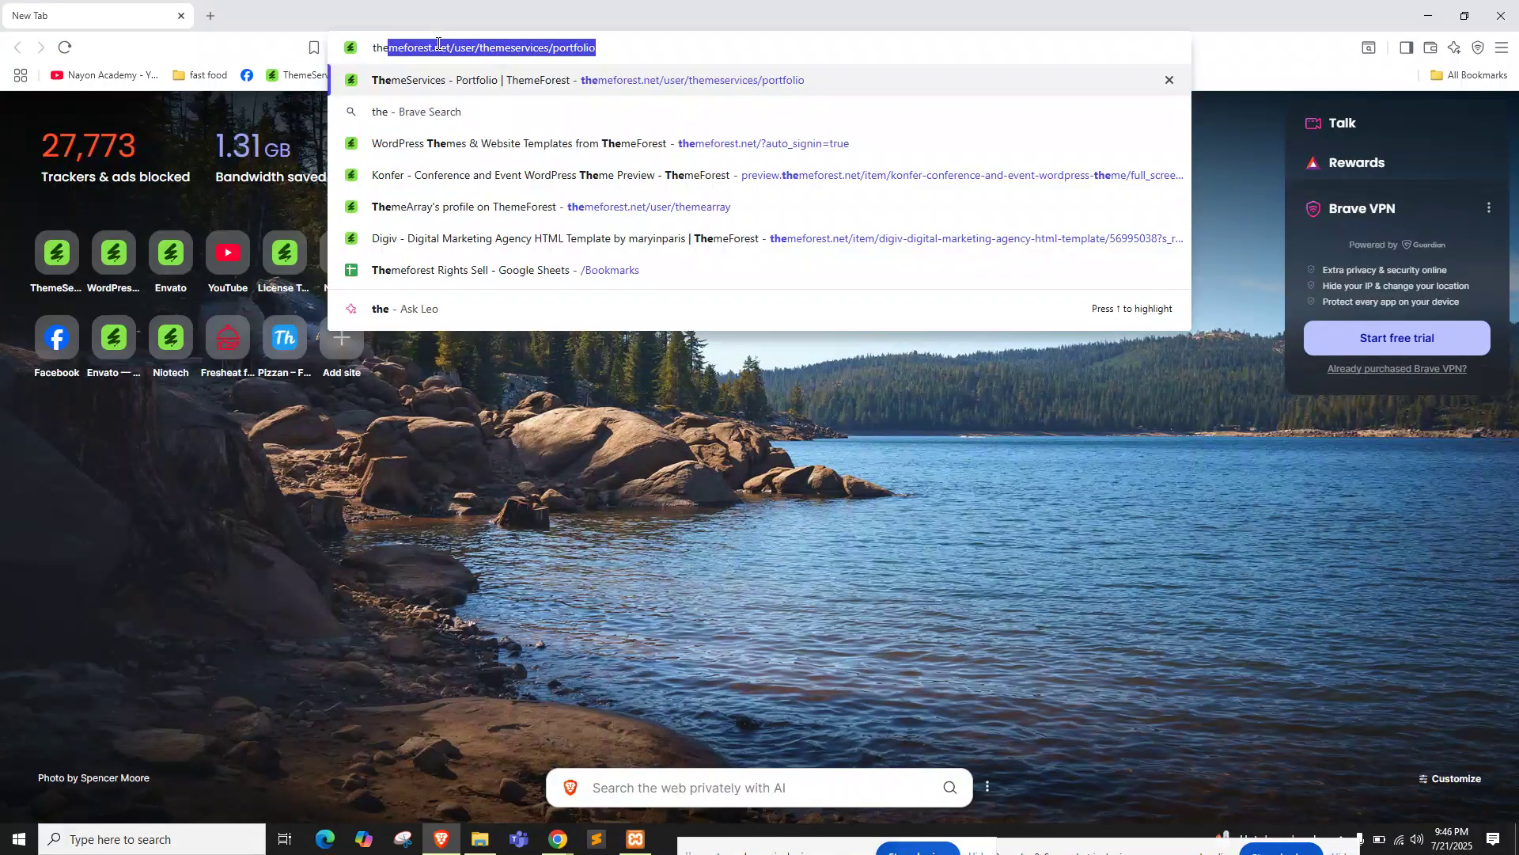
key(Return)
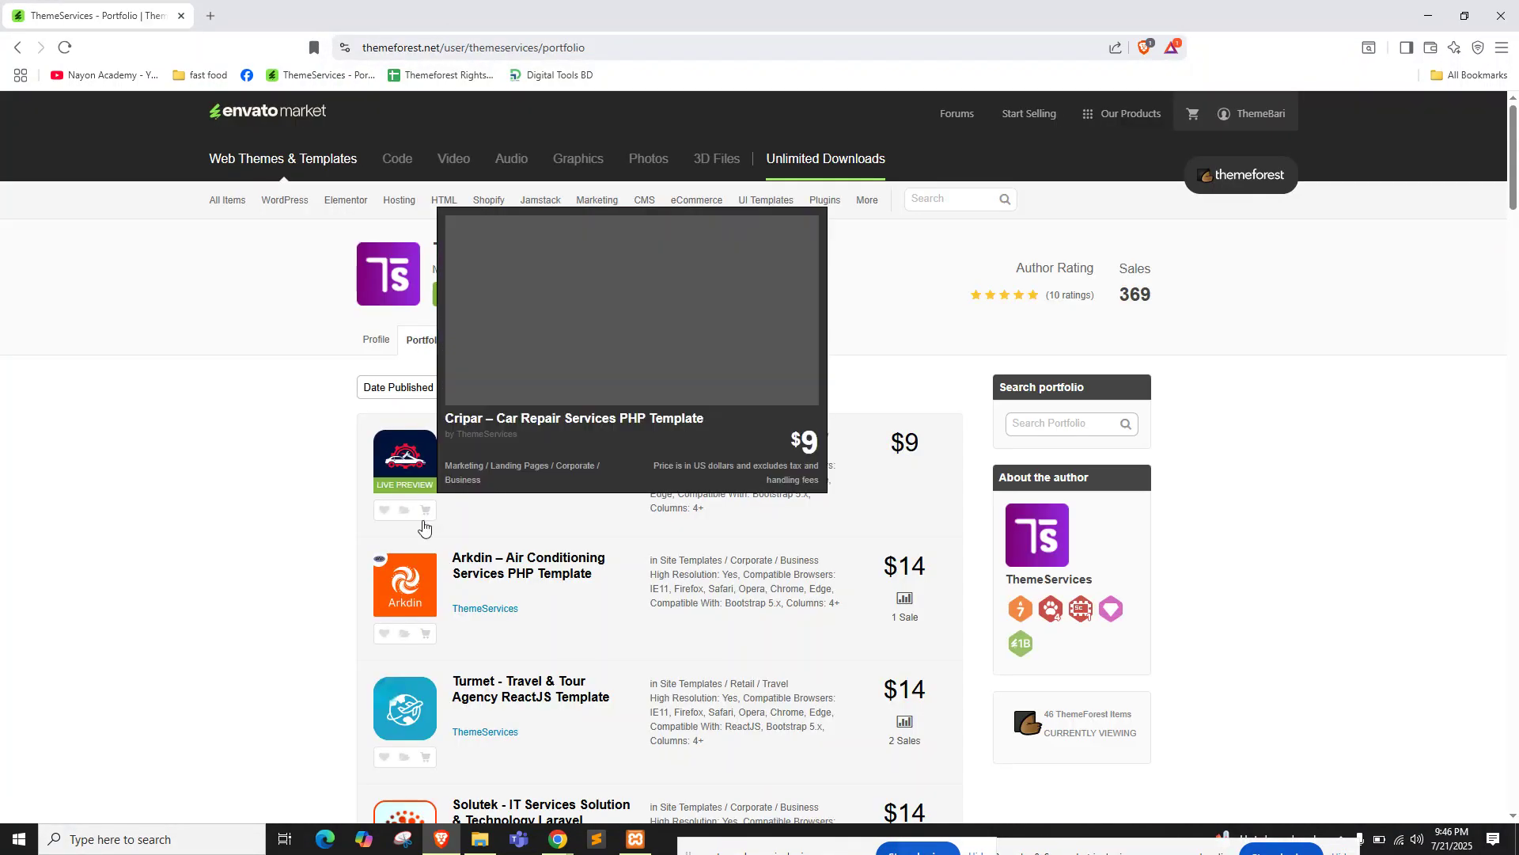
Open the live preview of the Turmet - Travel & Tour Agency ReactJS Template from the portfolio
scroll(408, 578, down, 7)
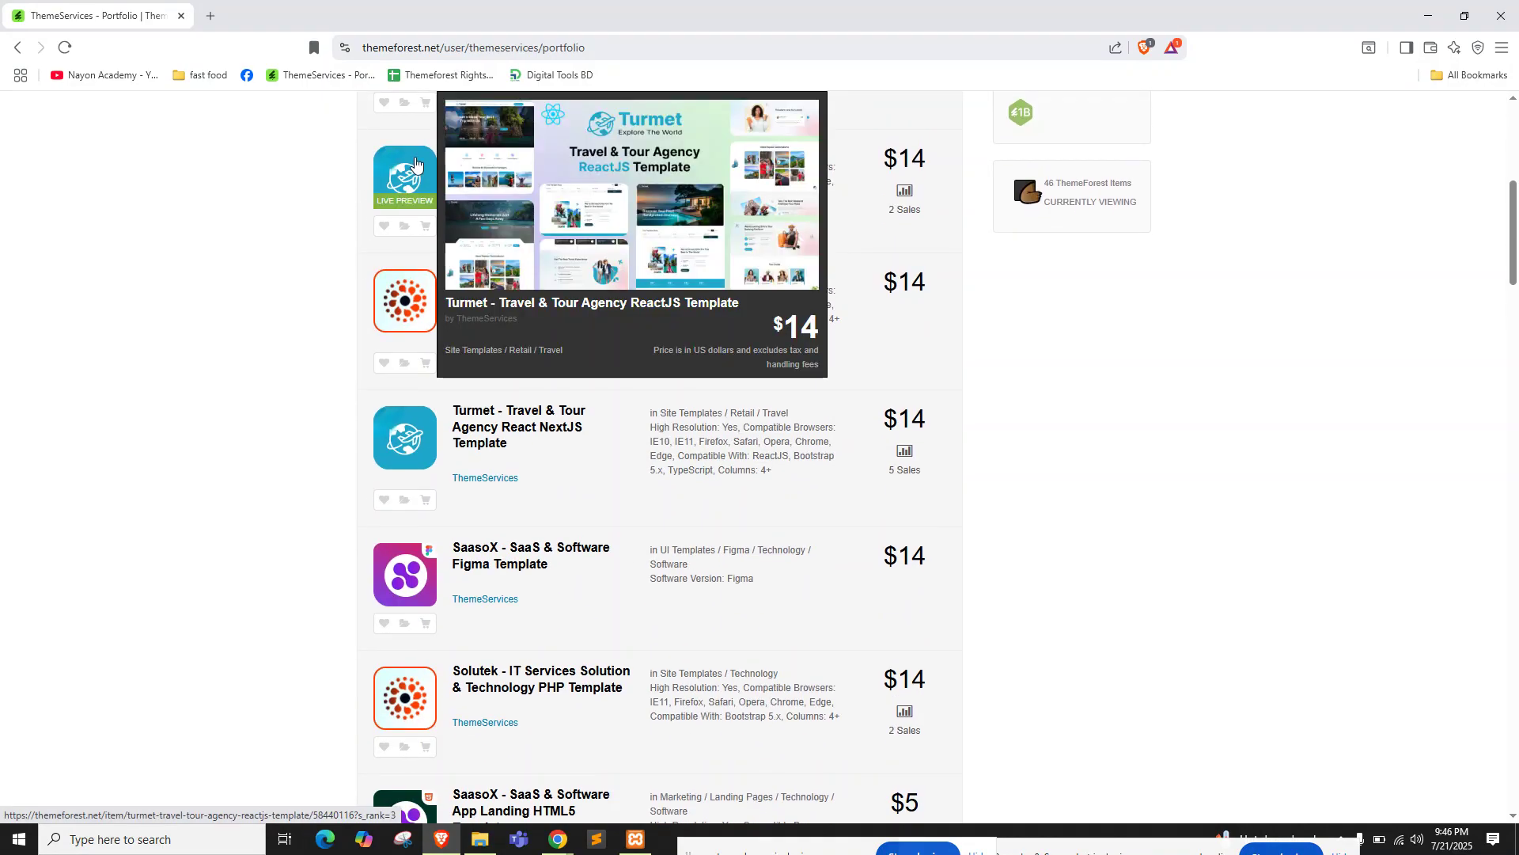
click(414, 165)
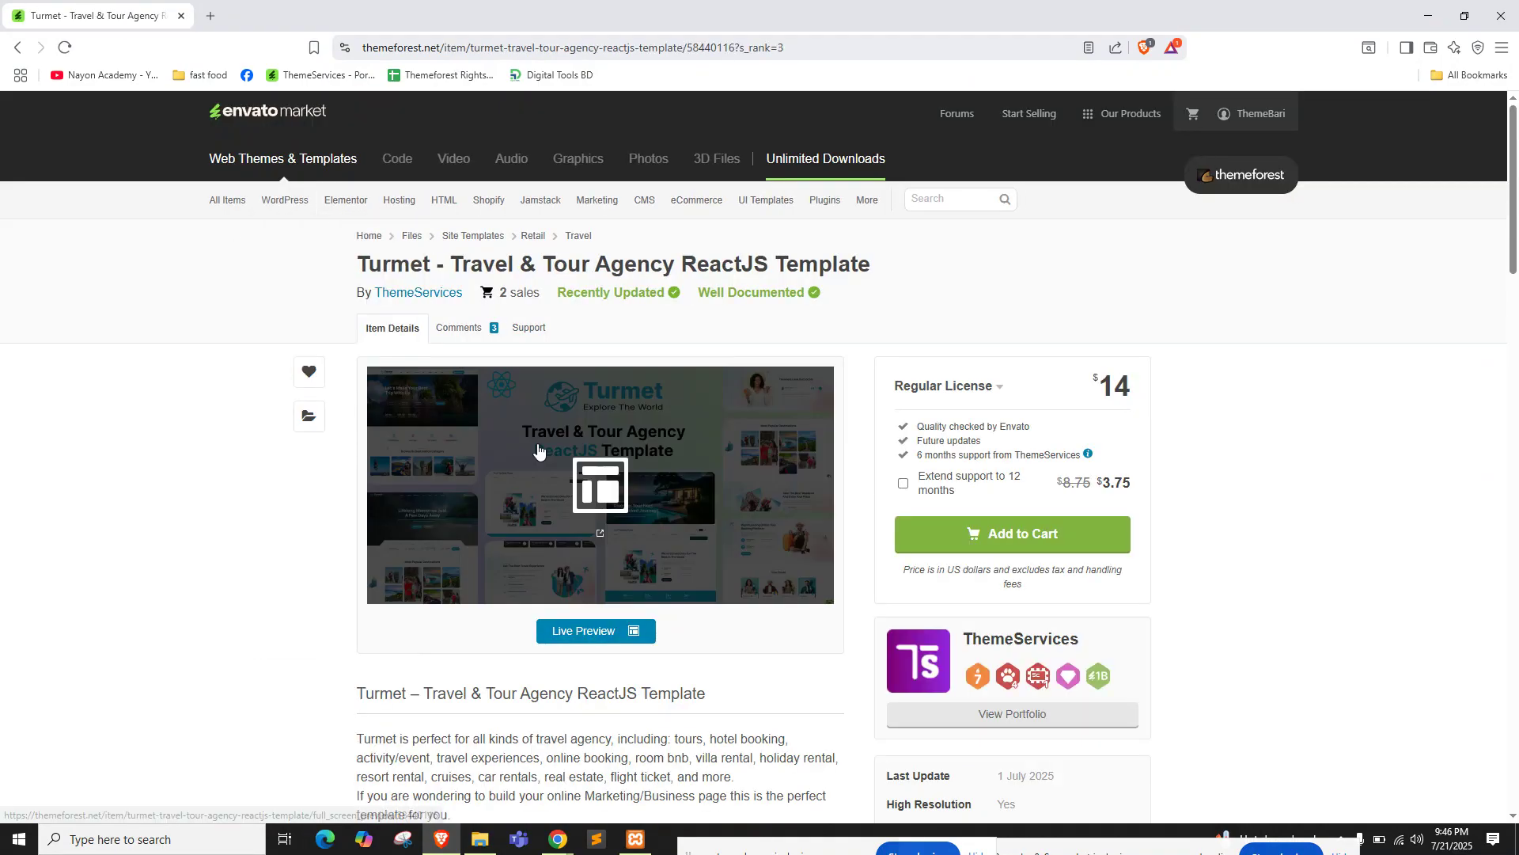
click(546, 415)
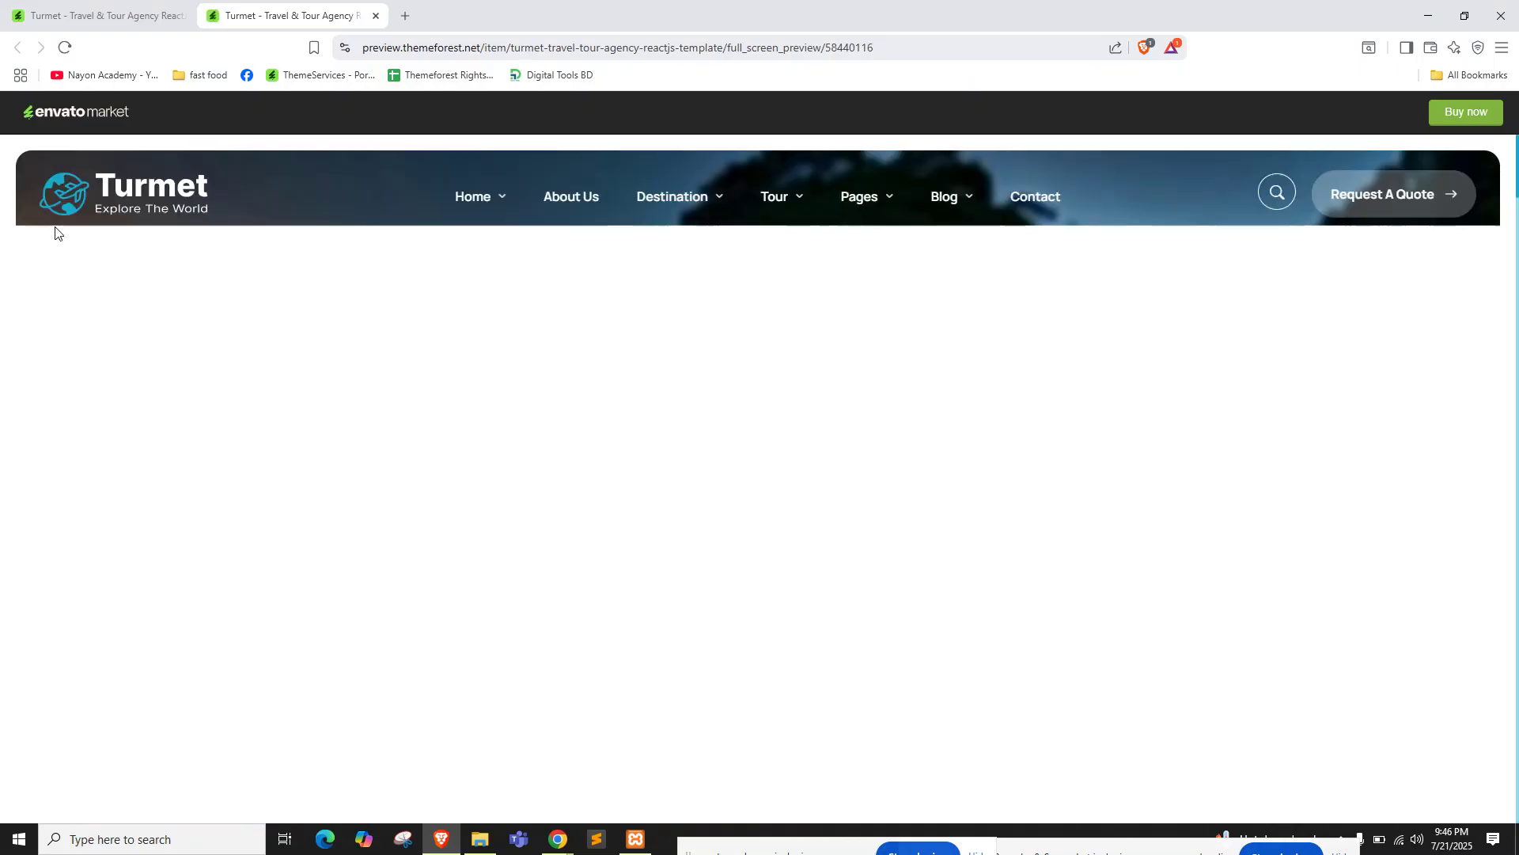
Open the Turmet demo site itself in its own tab, without the Envato preview frame, and close the framed preview
right_click(106, 195)
click(219, 209)
click(425, 4)
click(358, 5)
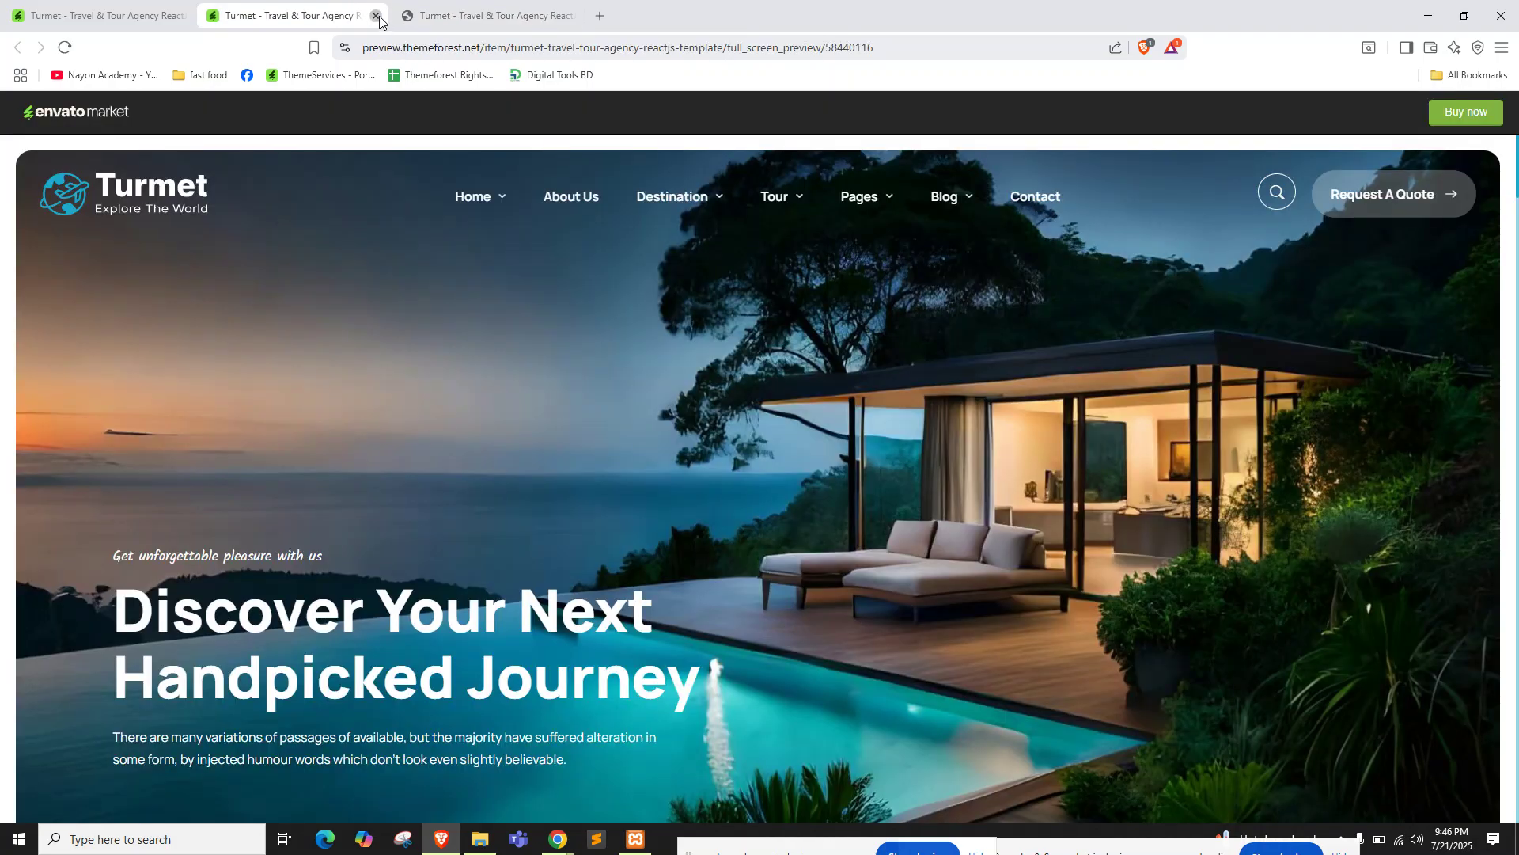
click(376, 16)
mouse_move(558, 838)
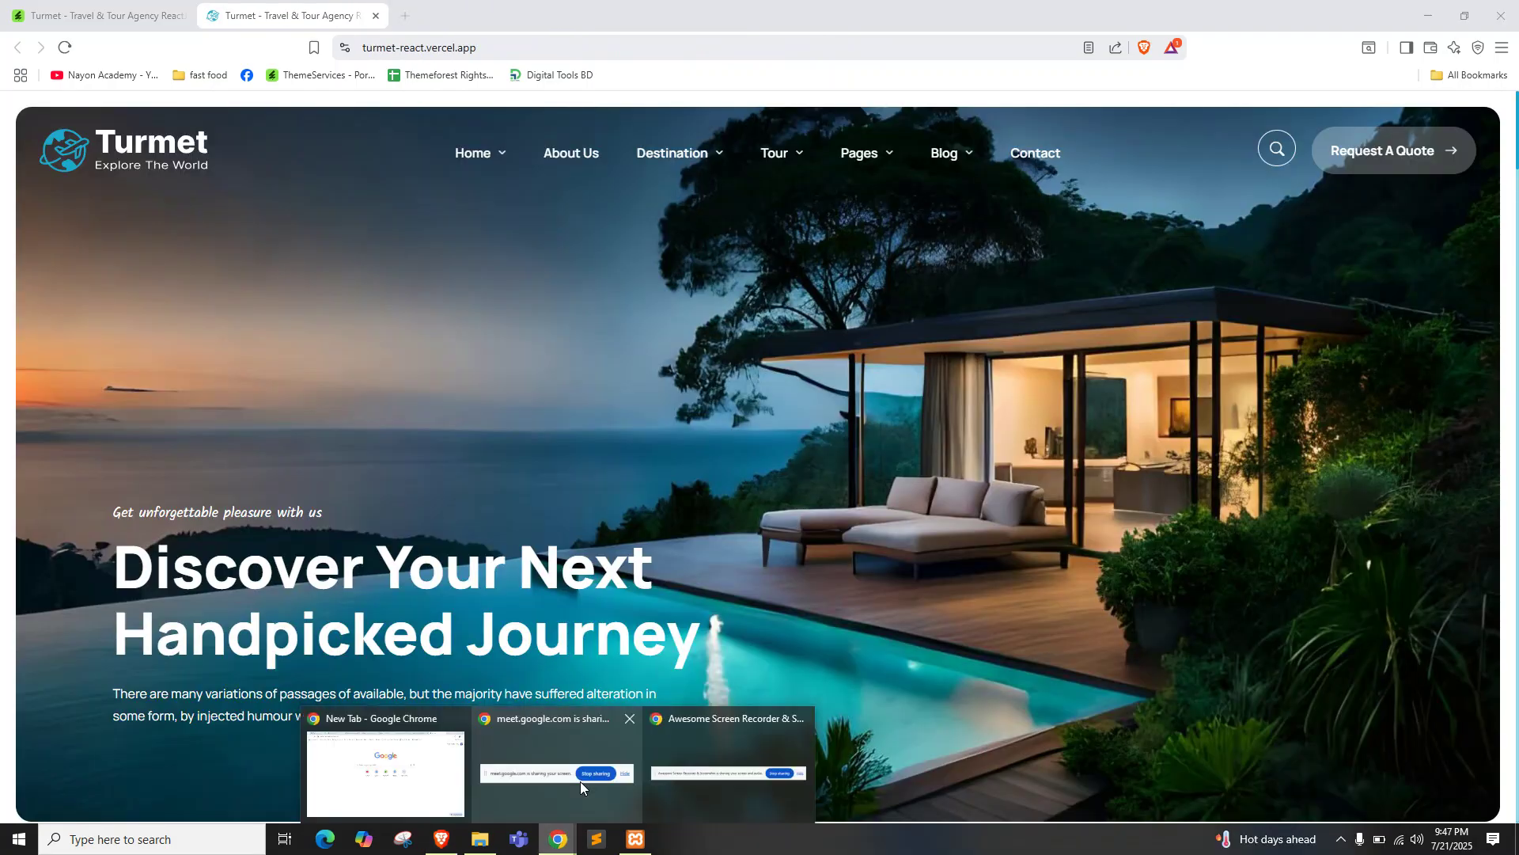
click(460, 750)
click(444, 841)
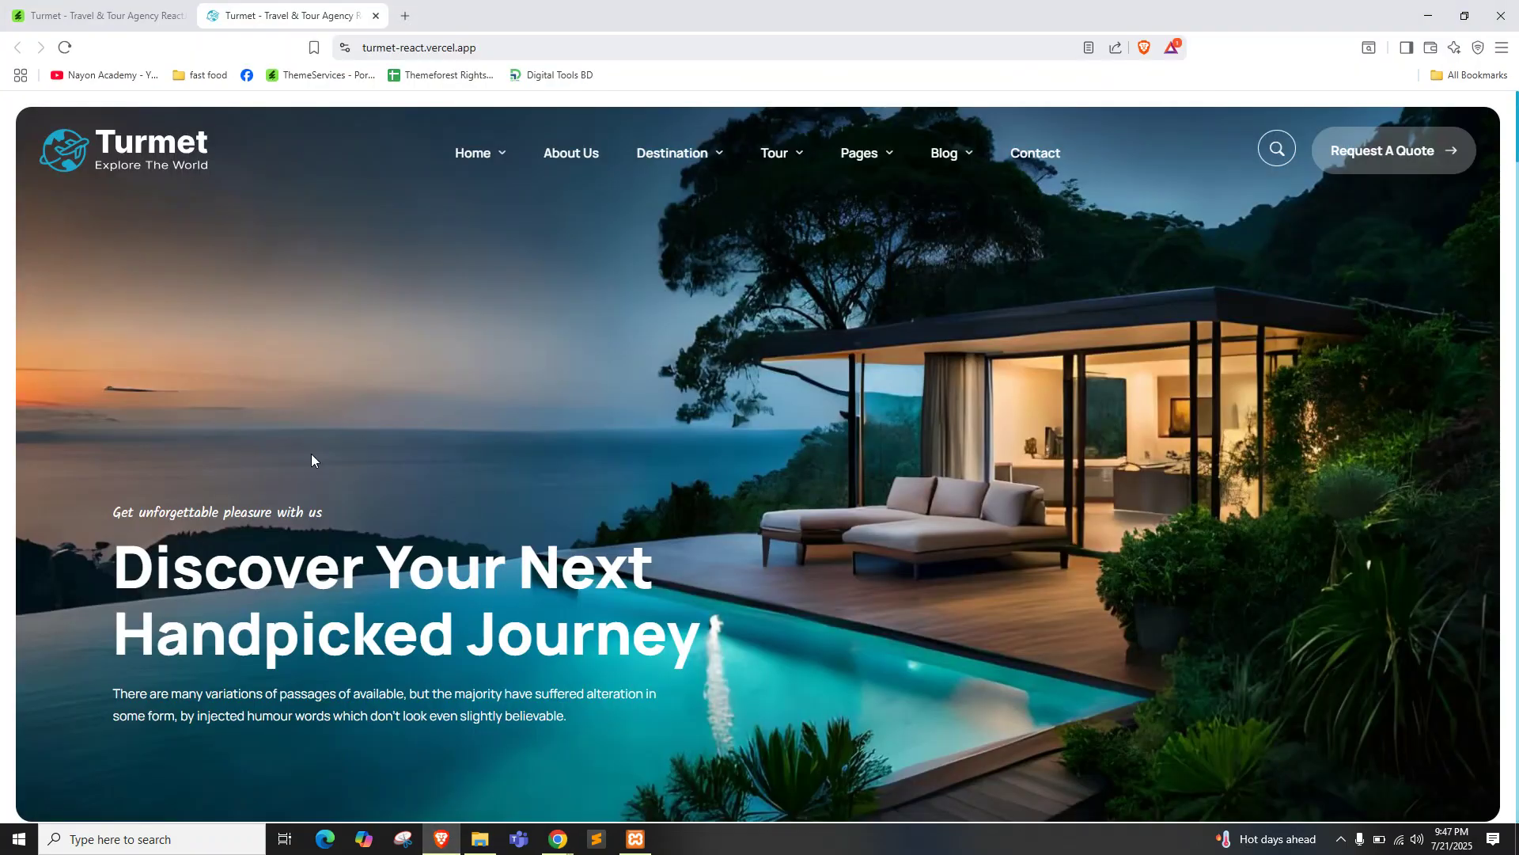
Examine the Turmet home page's hero, tour search form, about section, counters and top locations as examples of page content
scroll(410, 359, down, 8)
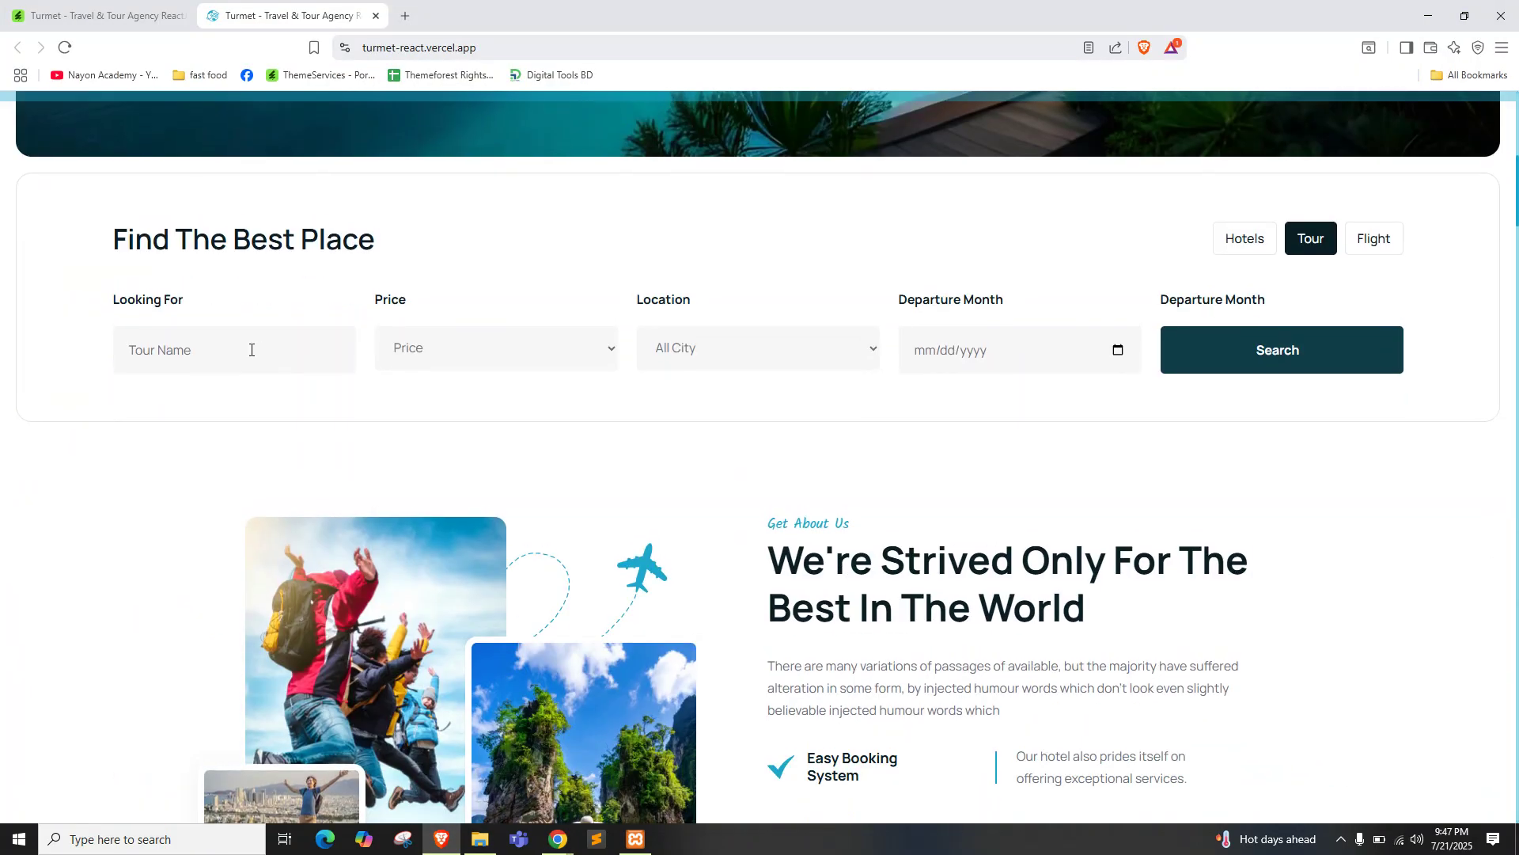
click(252, 349)
scroll(443, 490, up, 8)
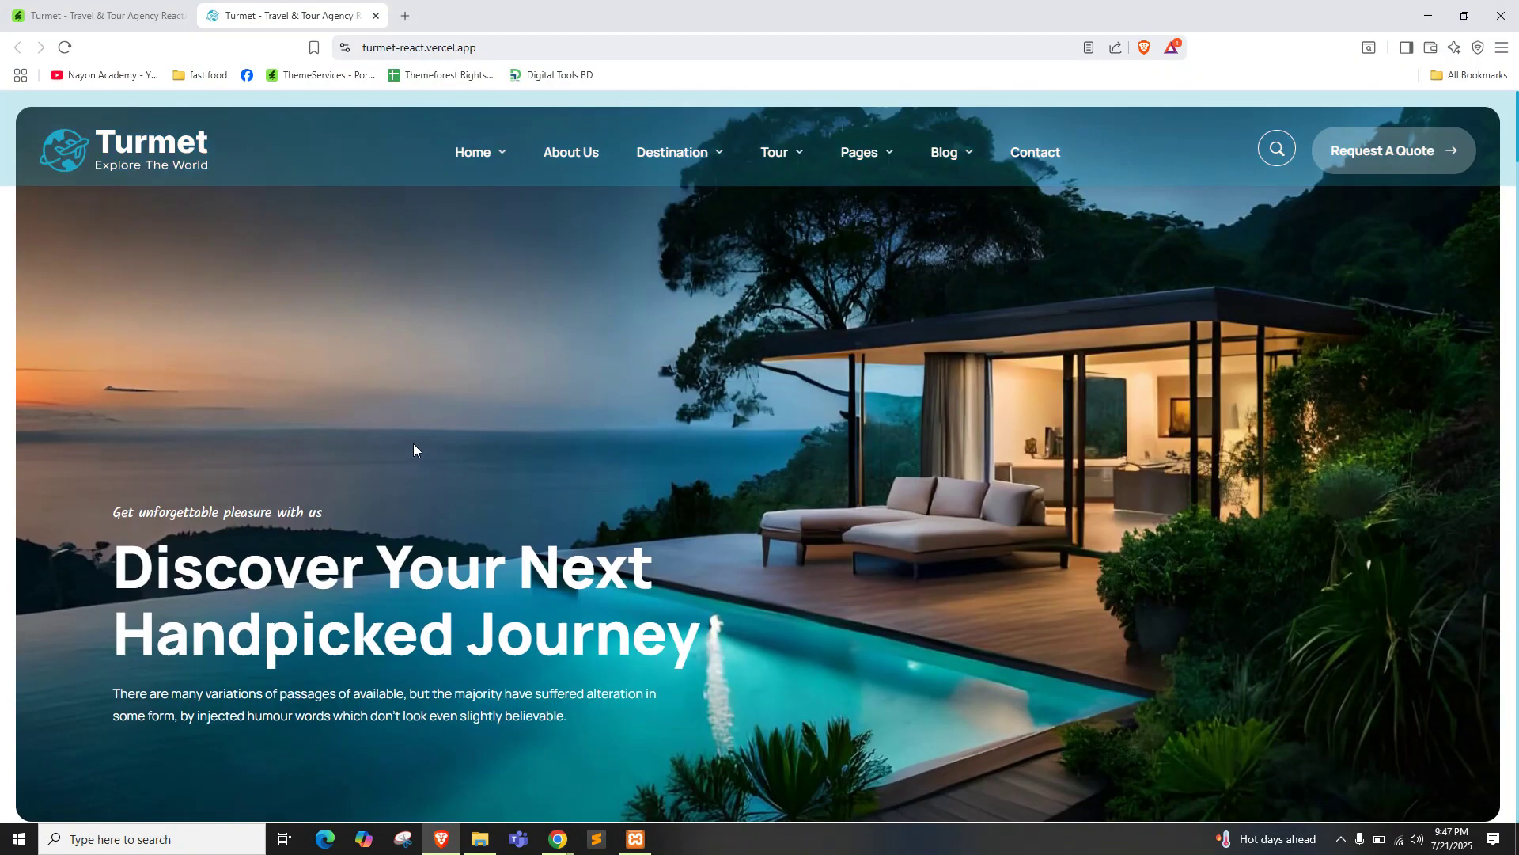
scroll(415, 443, down, 10)
drag(787, 455, 1282, 584)
click(1142, 525)
scroll(1143, 525, down, 1)
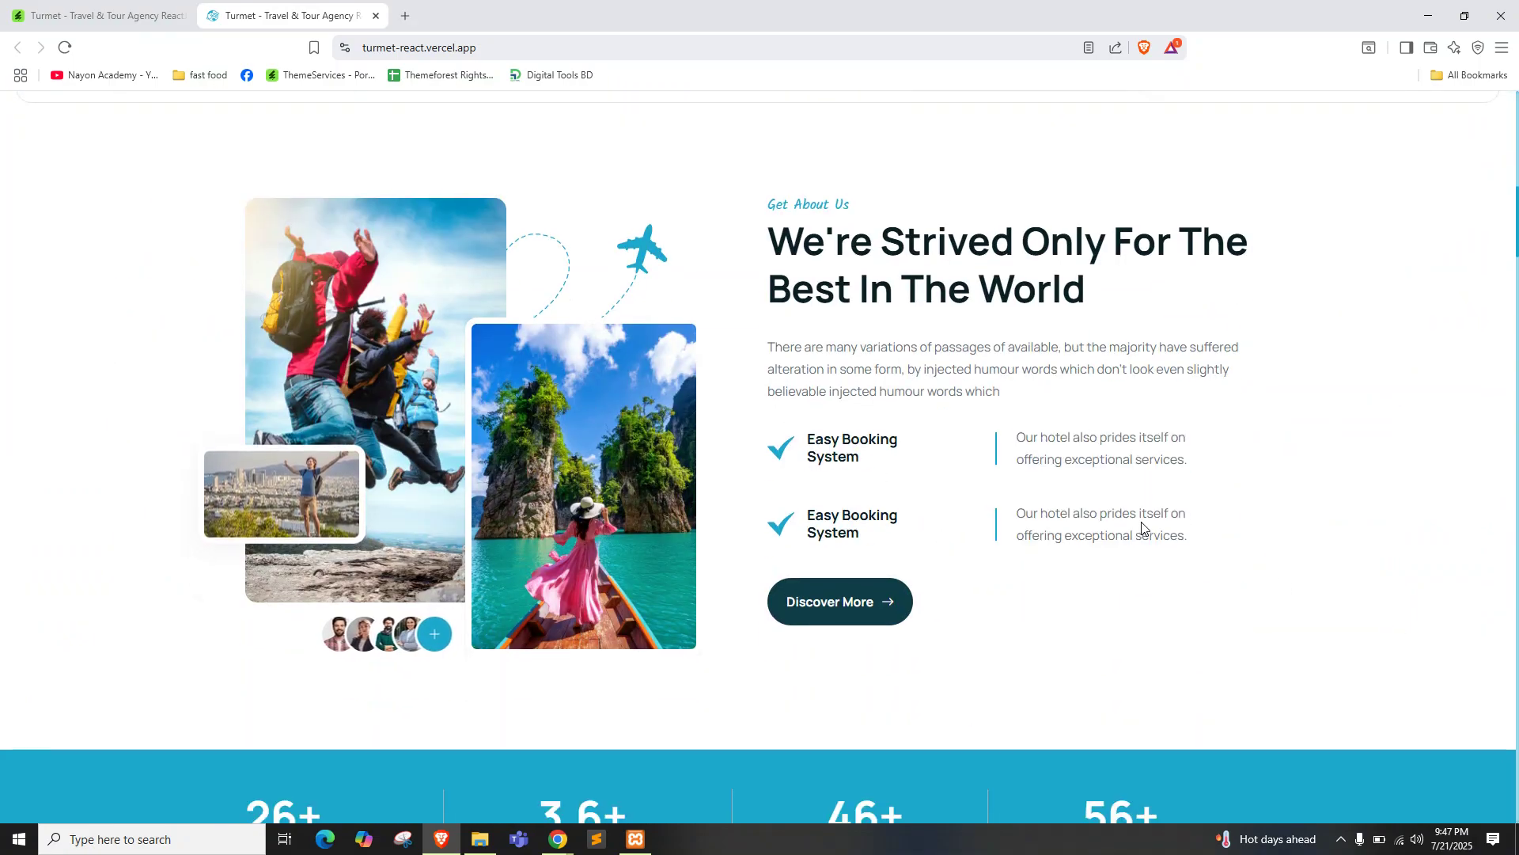
scroll(1142, 521, down, 10)
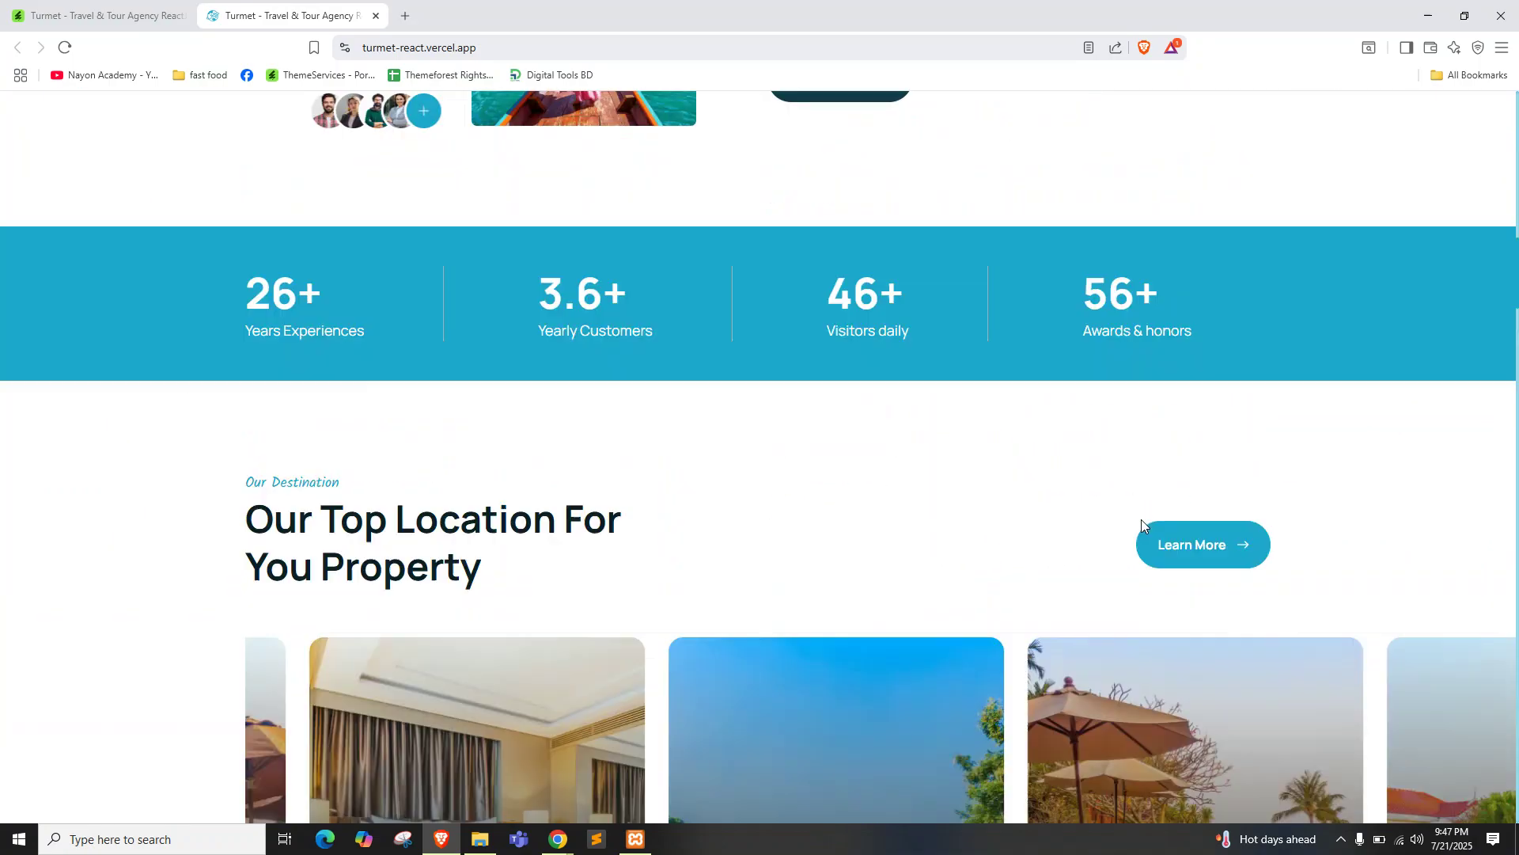
scroll(1141, 519, up, 7)
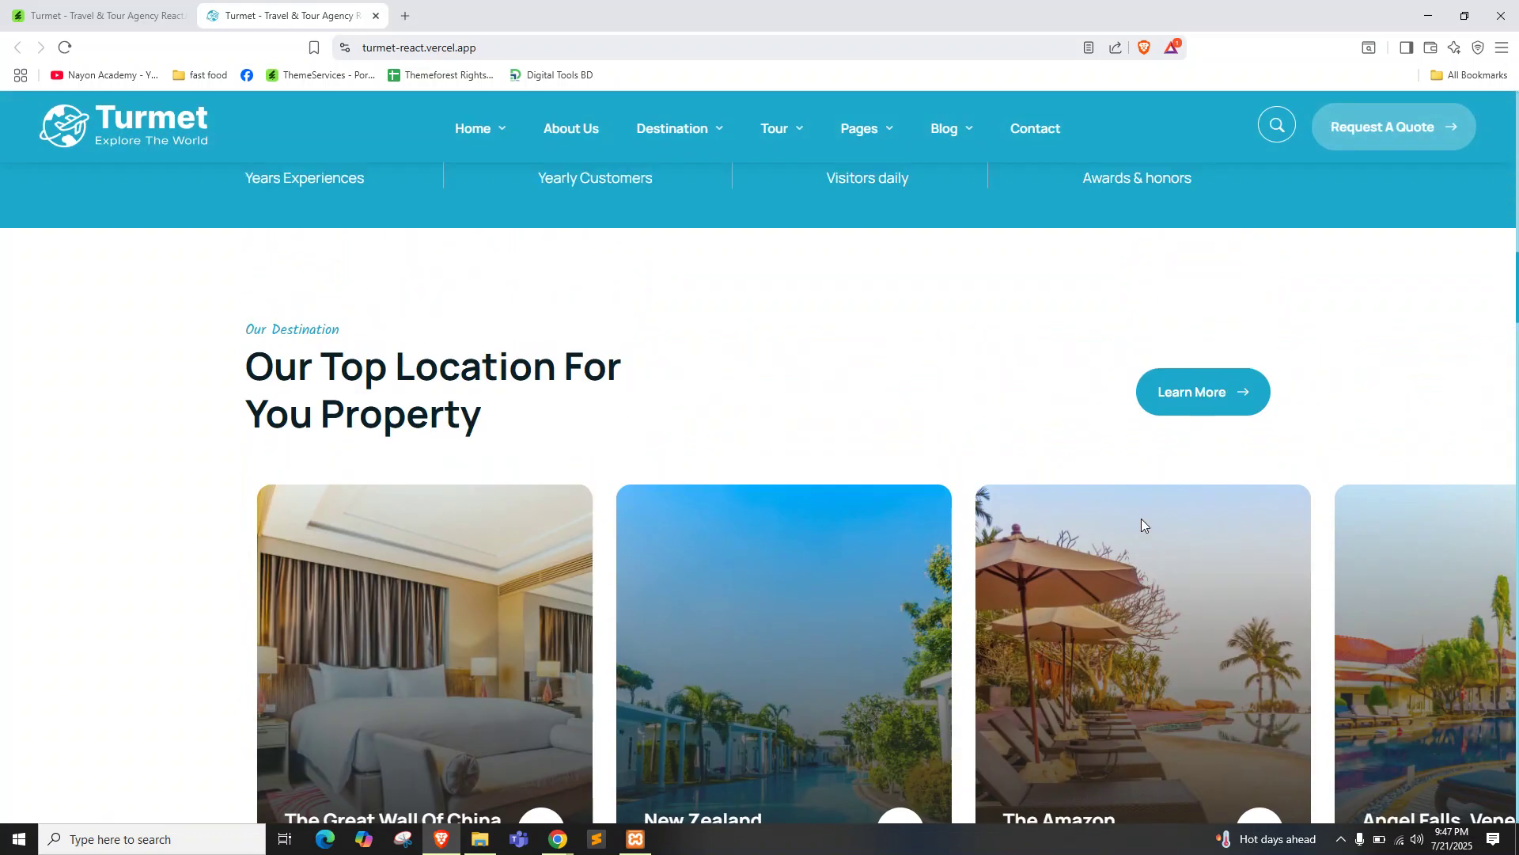
scroll(1142, 519, up, 12)
scroll(1141, 516, down, 12)
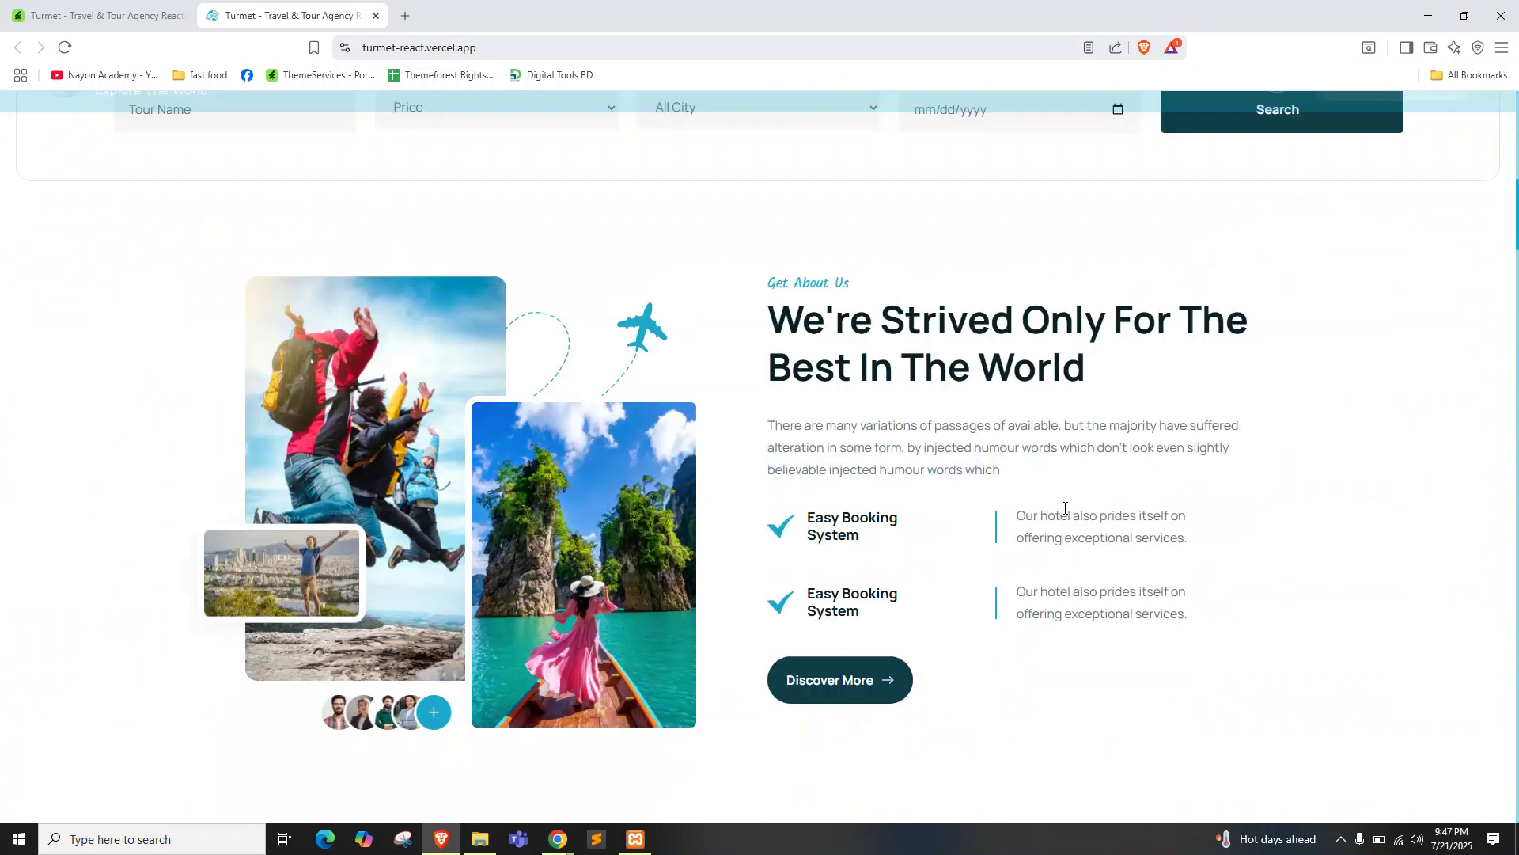
scroll(871, 443, up, 12)
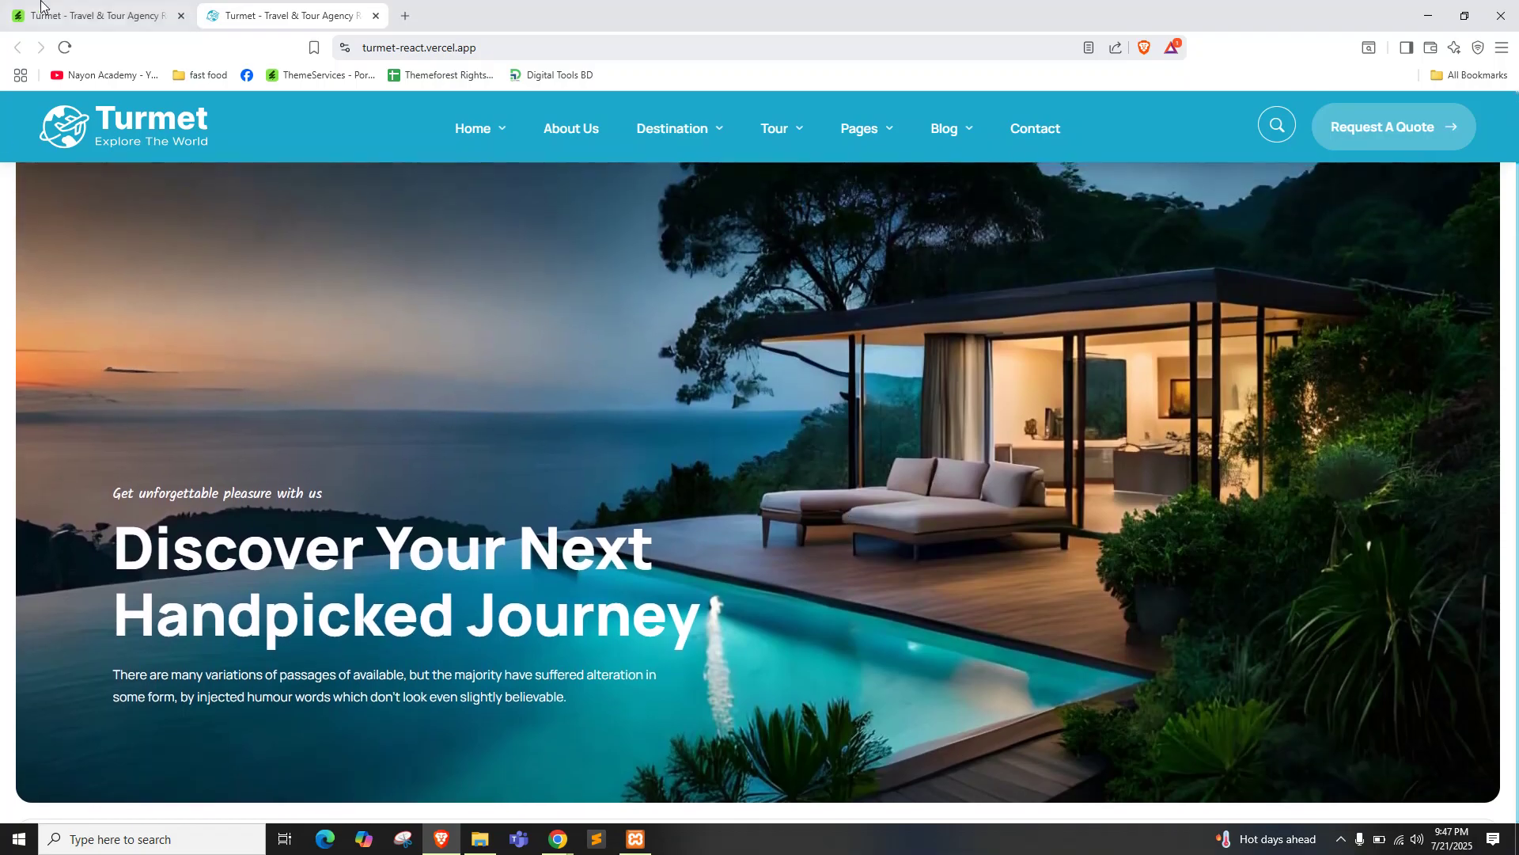
Return from the Turmet item page to the ThemeServices portfolio and look over its template listing
click(44, 5)
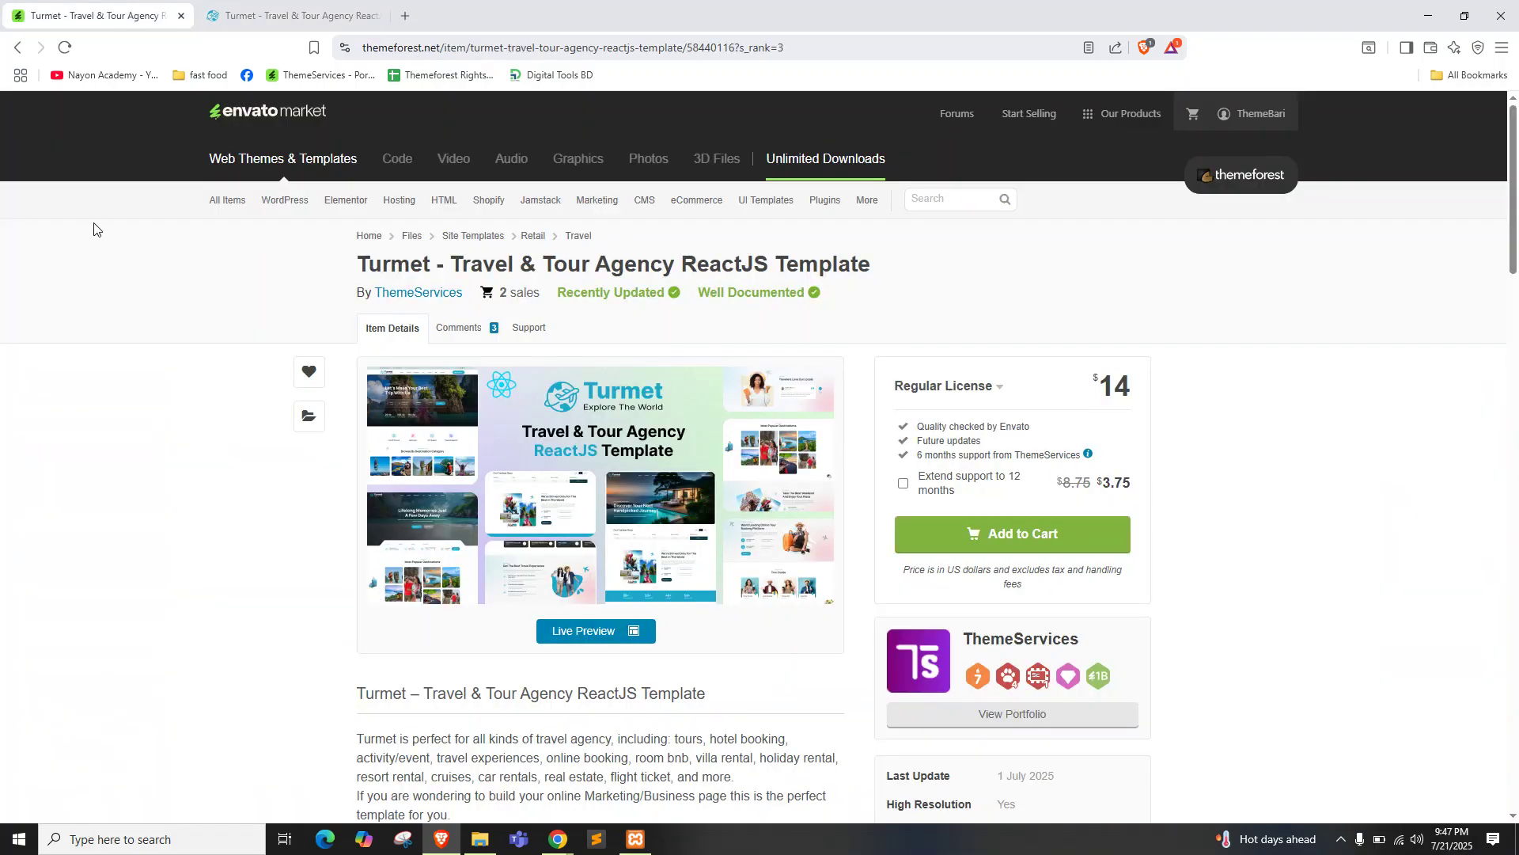
scroll(94, 228, down, 1)
click(15, 51)
scroll(615, 272, down, 3)
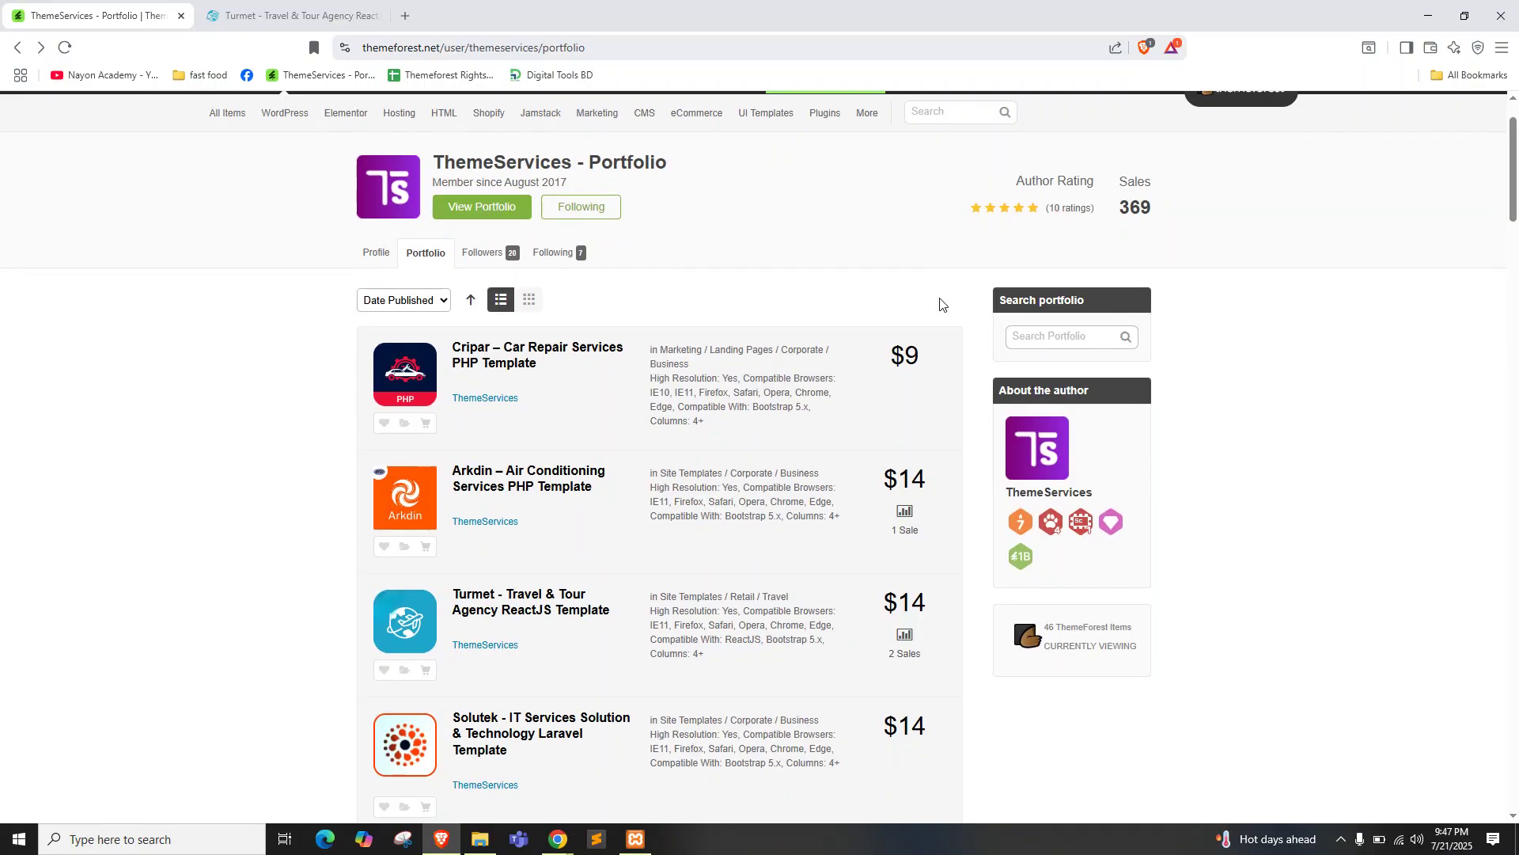
Go back to the Turmet demo and examine the heading, subheading and Easy Booking System list items in its about section
click(293, 16)
scroll(364, 339, up, 4)
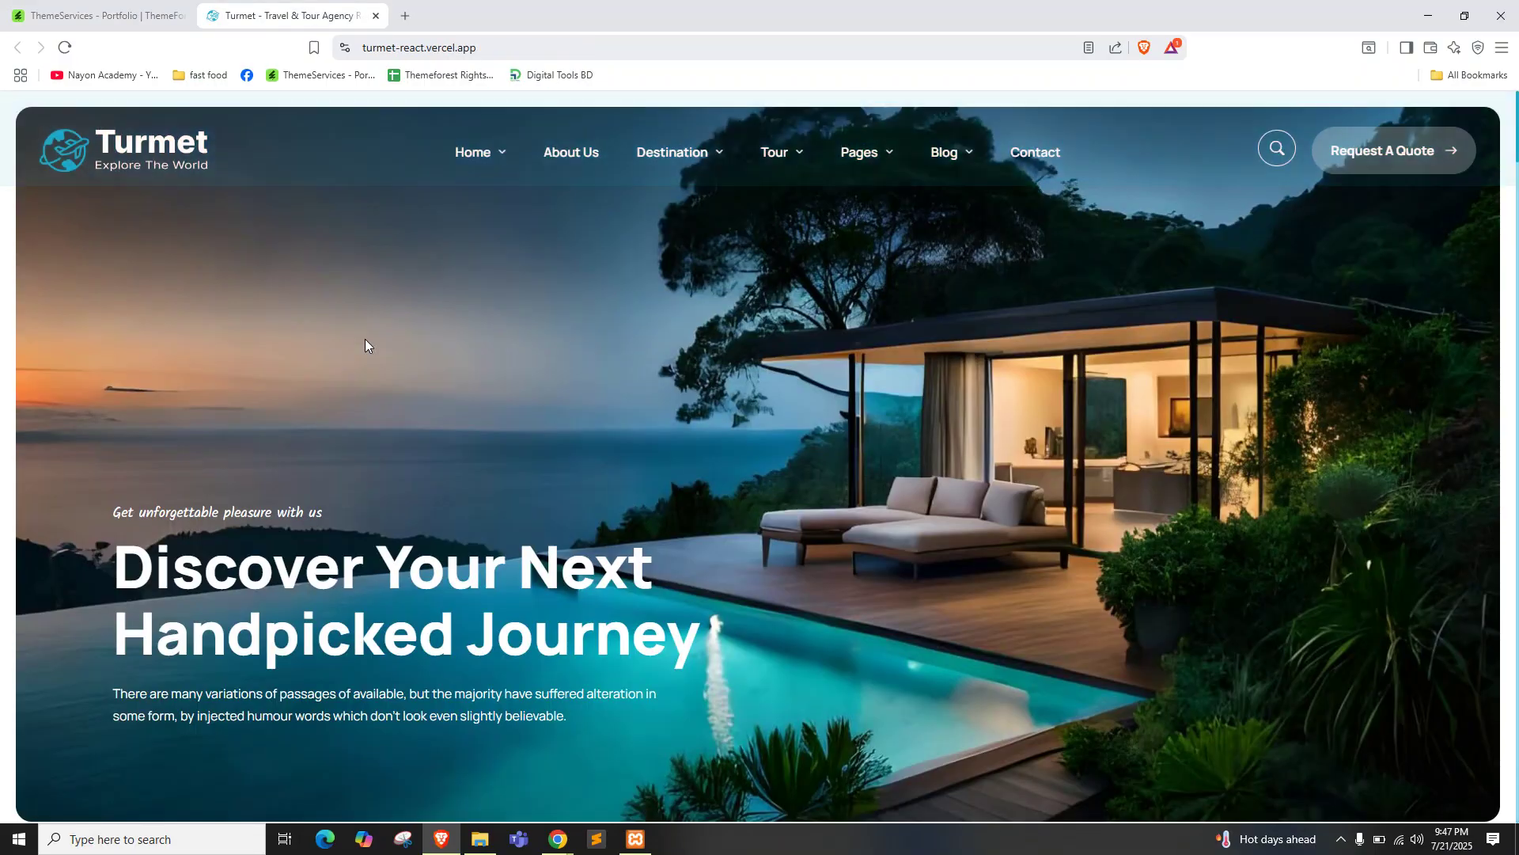
scroll(397, 384, down, 12)
scroll(398, 383, down, 2)
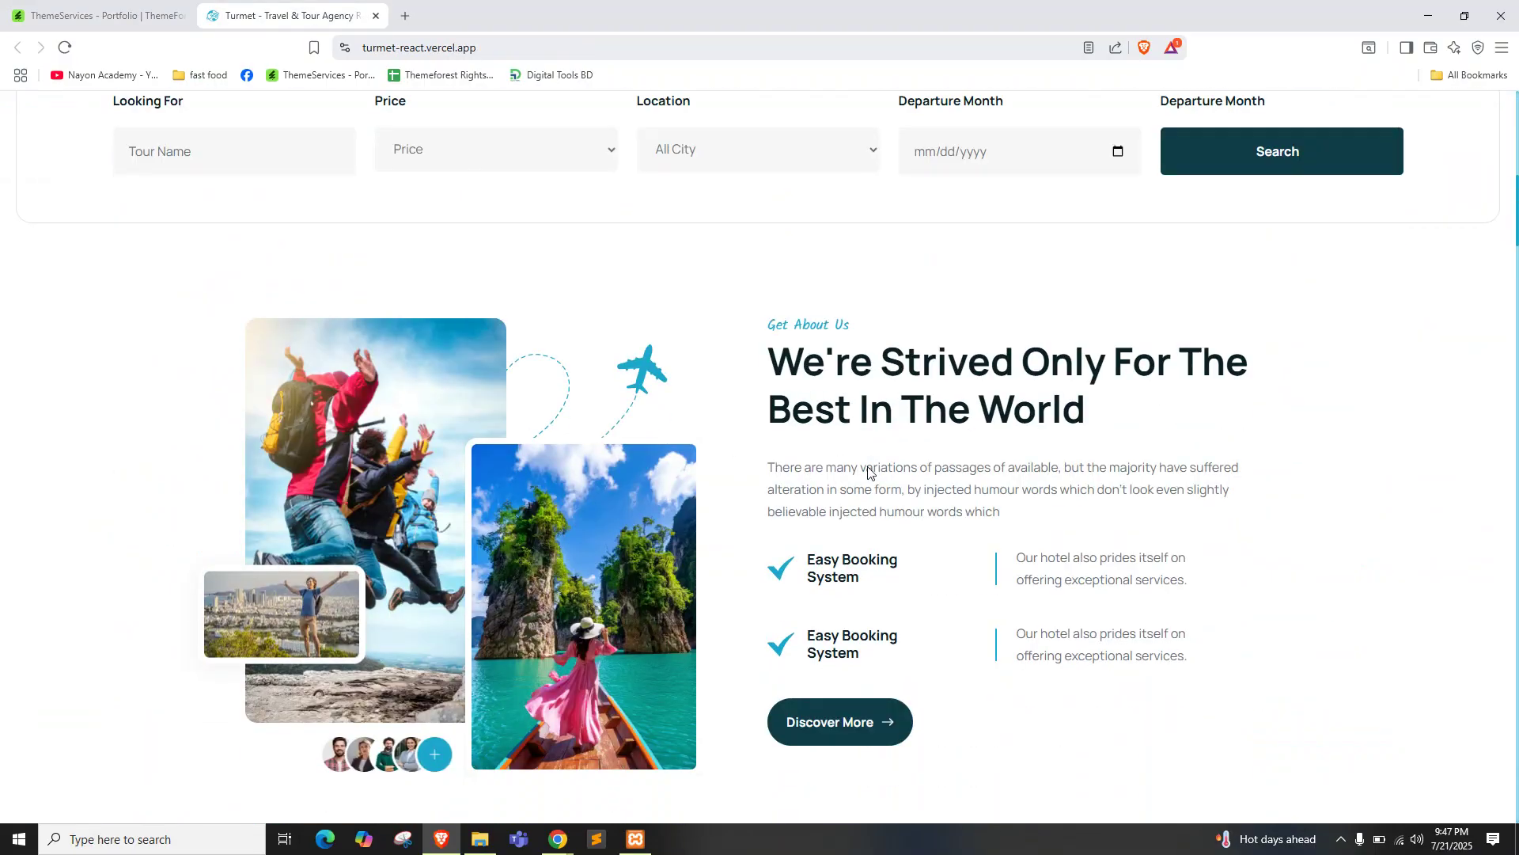
drag(769, 316, 1136, 367)
click(936, 318)
drag(768, 282, 850, 282)
scroll(1029, 364, down, 2)
drag(1017, 367, 774, 371)
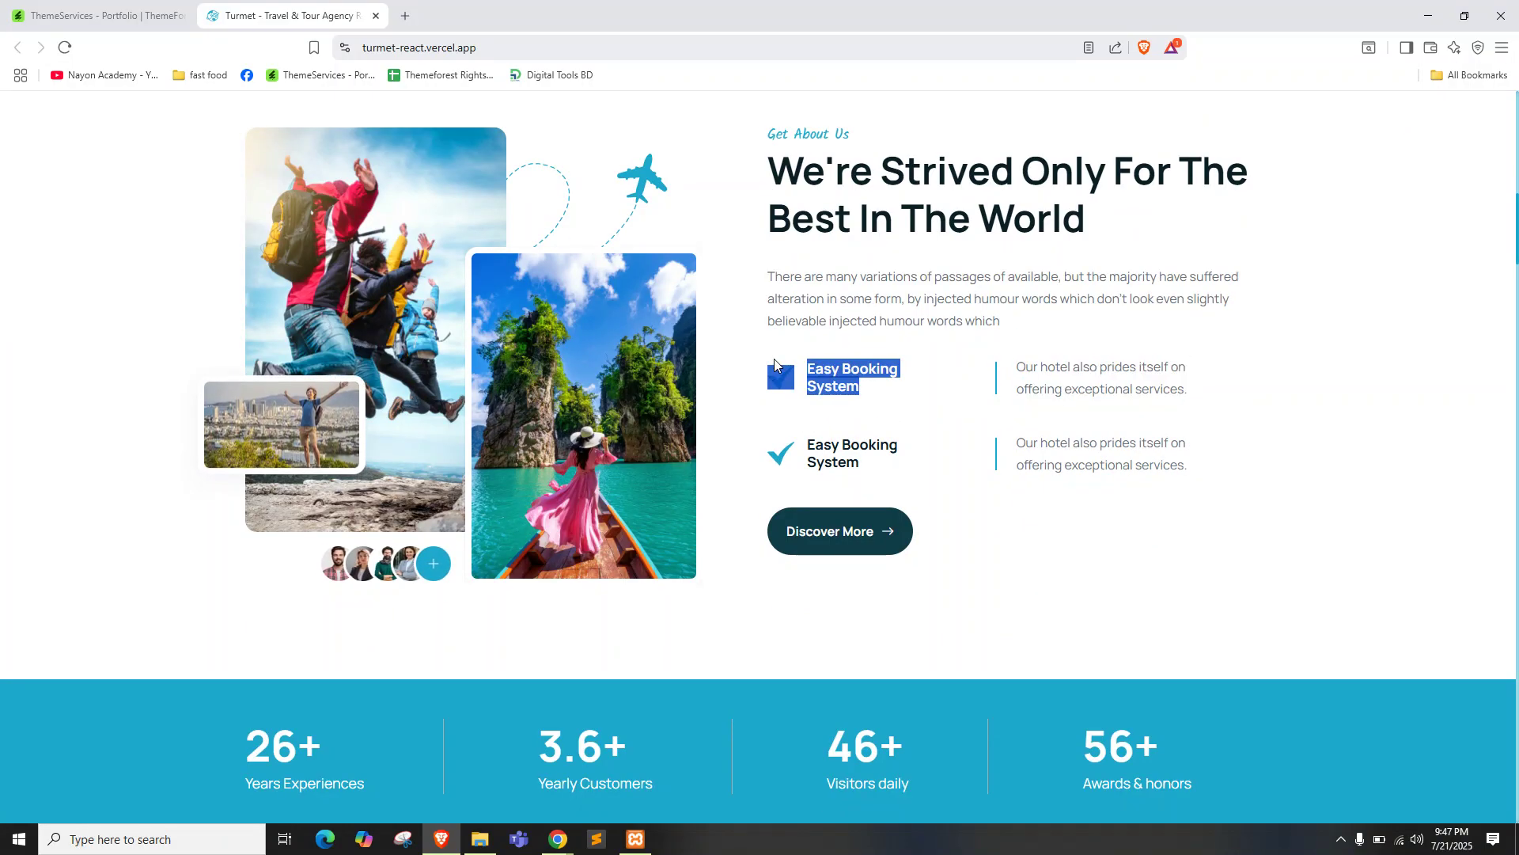
Examine the headings, text and images in the remaining home page sections, from the top locations to the latest news
scroll(633, 427, down, 3)
drag(247, 497, 620, 532)
scroll(736, 524, down, 6)
scroll(760, 514, down, 10)
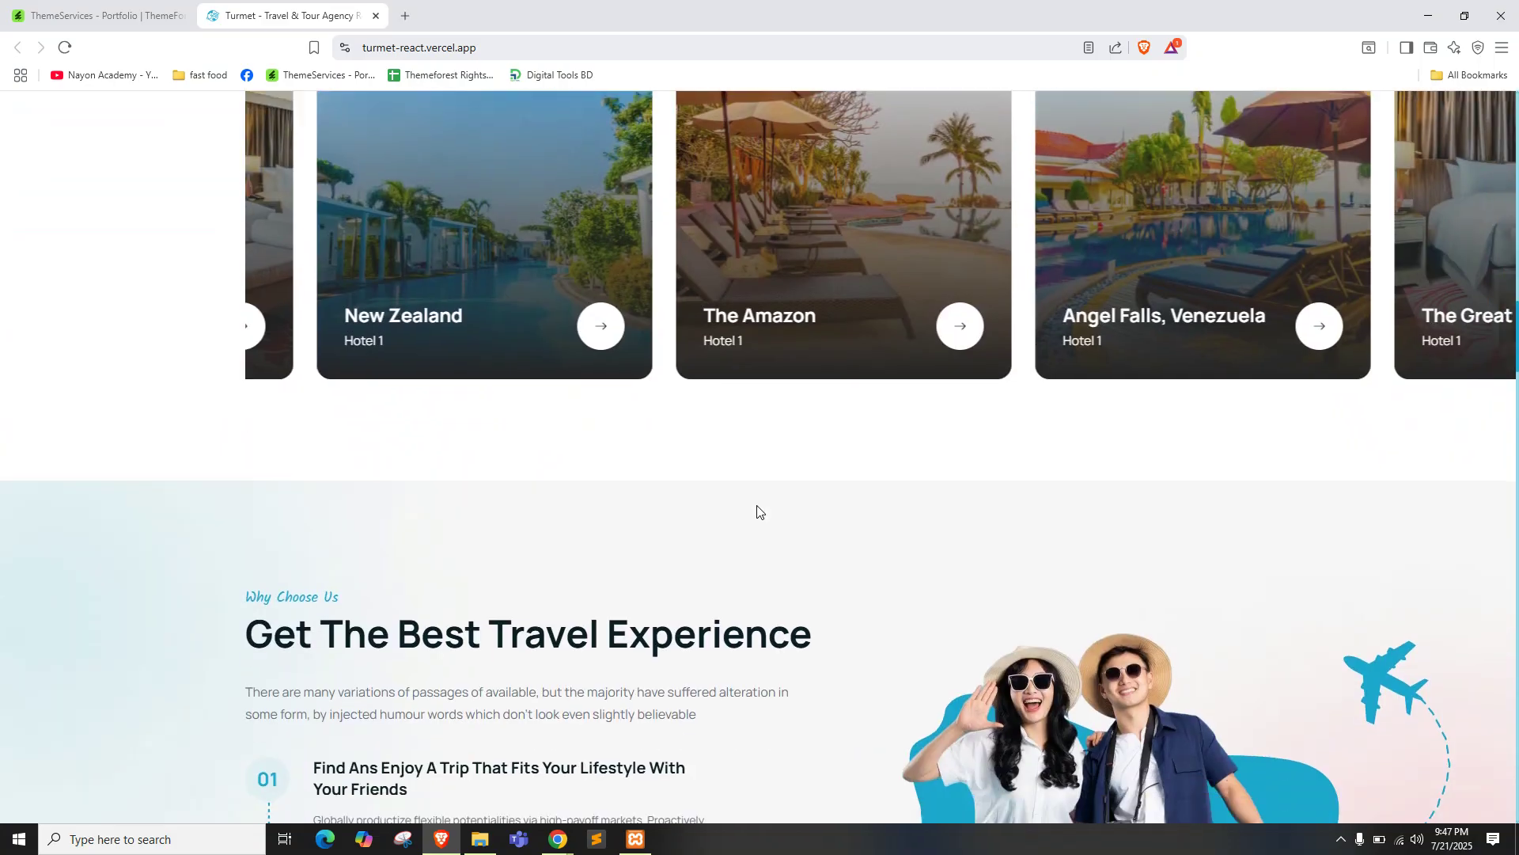
drag(312, 296, 630, 521)
scroll(629, 521, down, 2)
scroll(630, 521, down, 20)
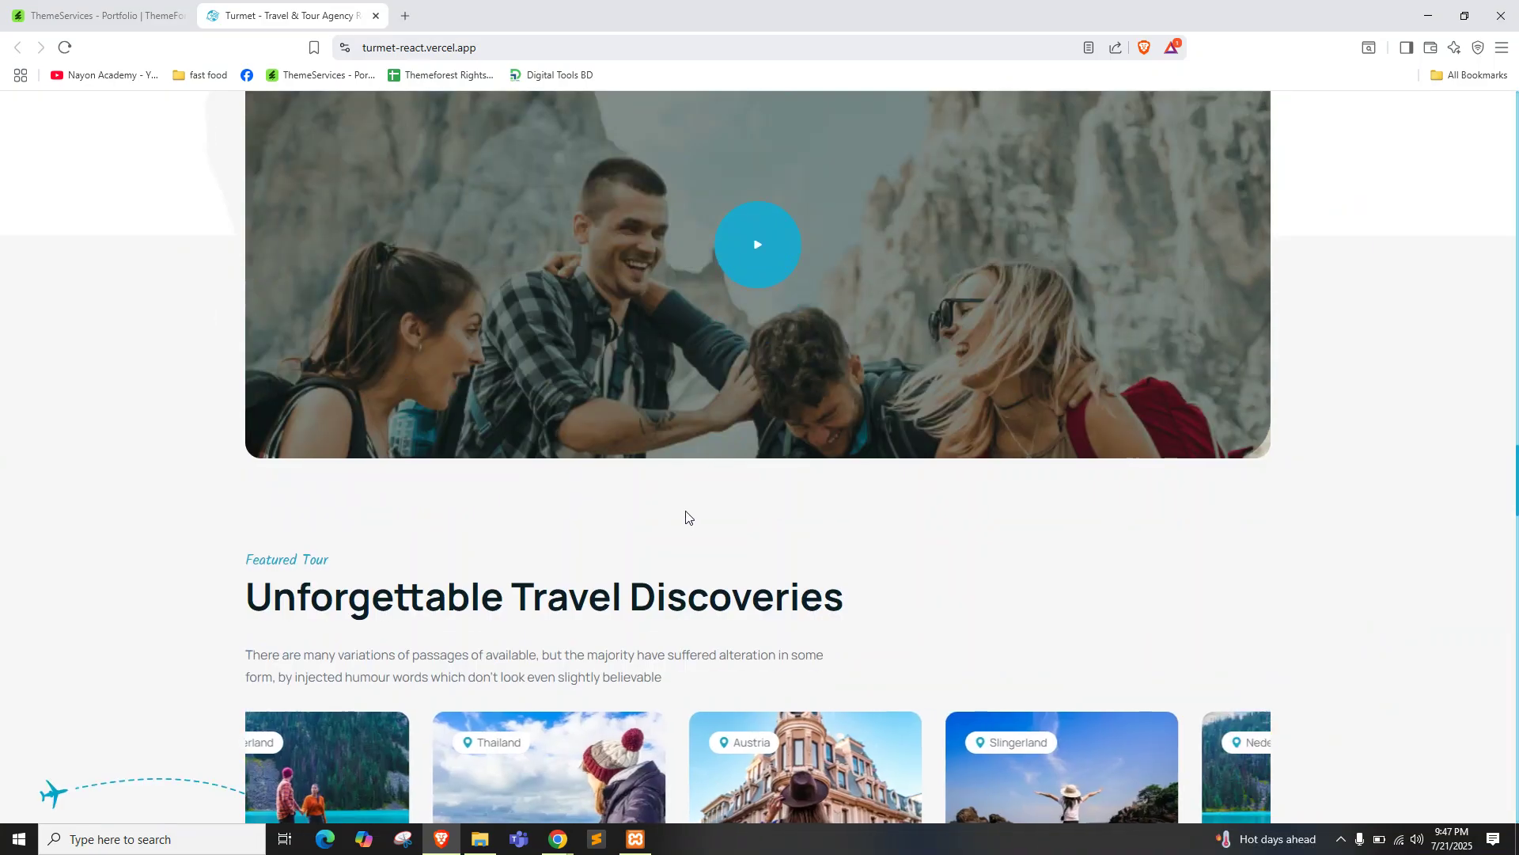
scroll(686, 515, down, 10)
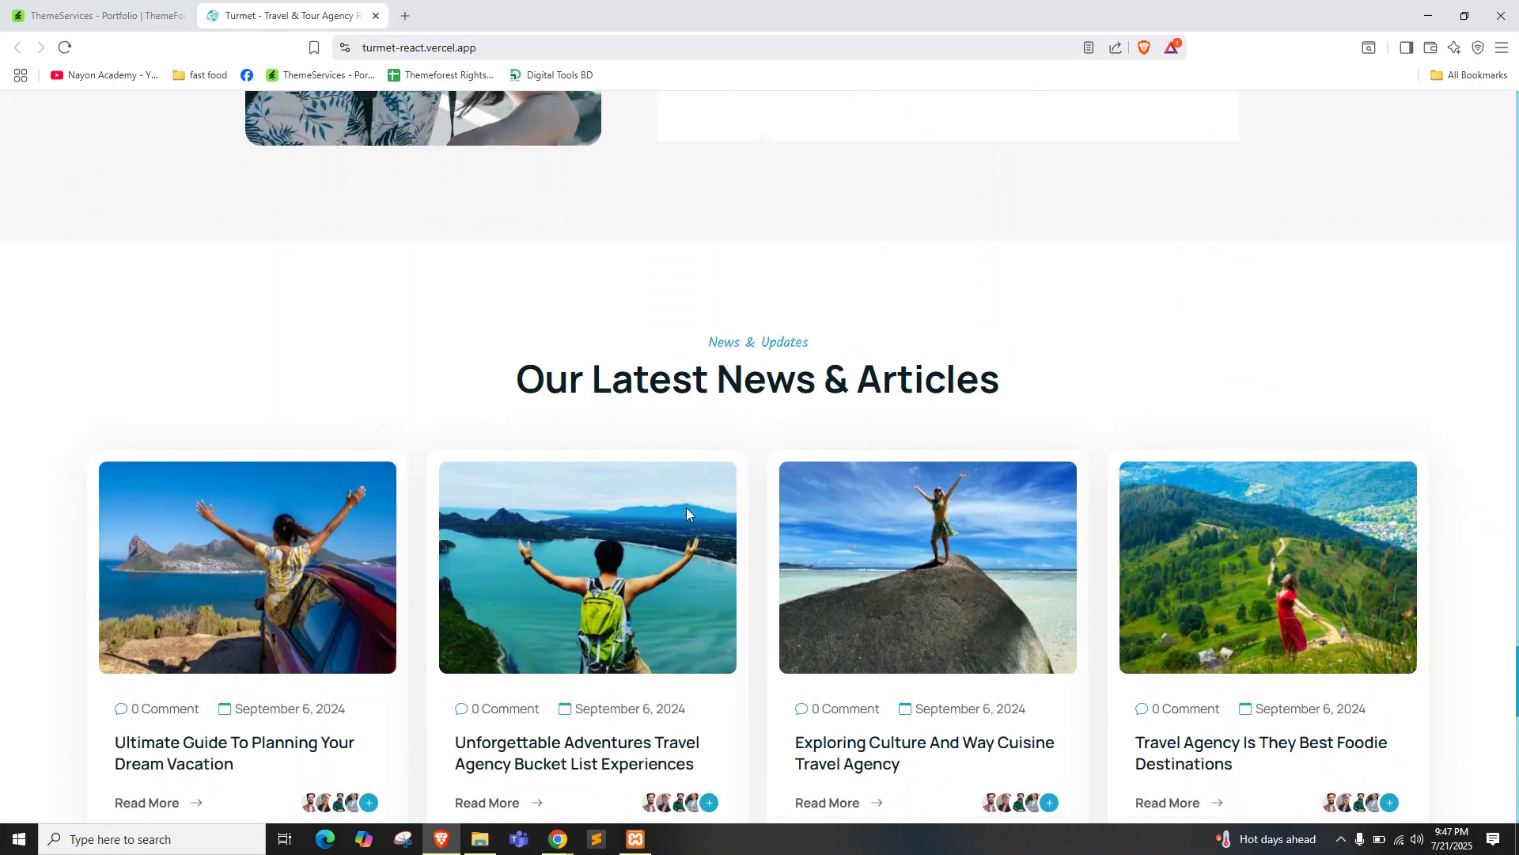
scroll(686, 507, up, 15)
scroll(687, 507, up, 15)
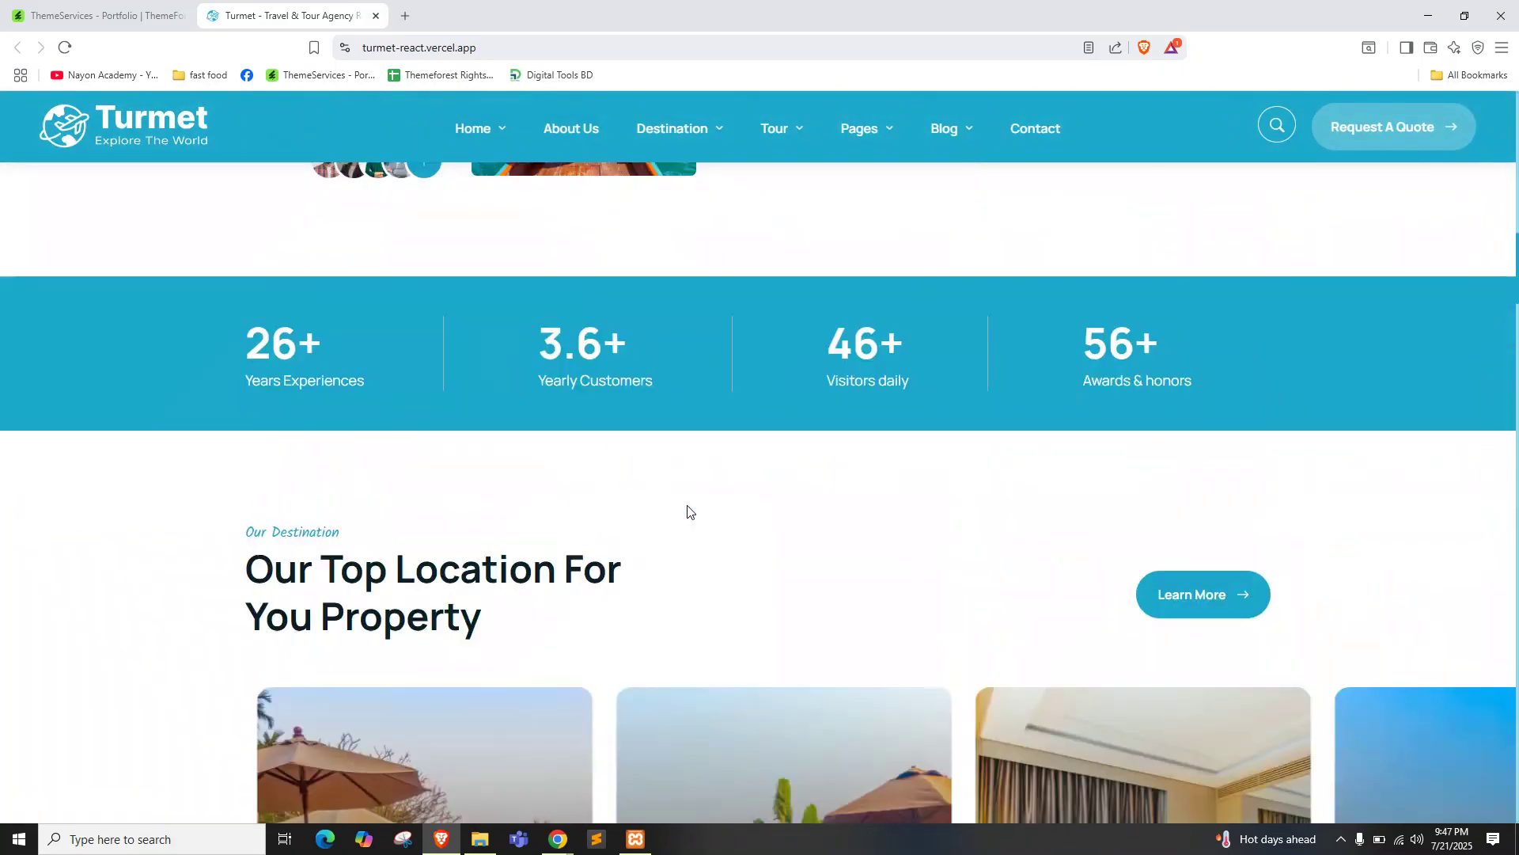
Open the demo's second home page (home2) and examine its about, discount, flight deals, testimonial and blog sections
mouse_move(478, 170)
click(507, 246)
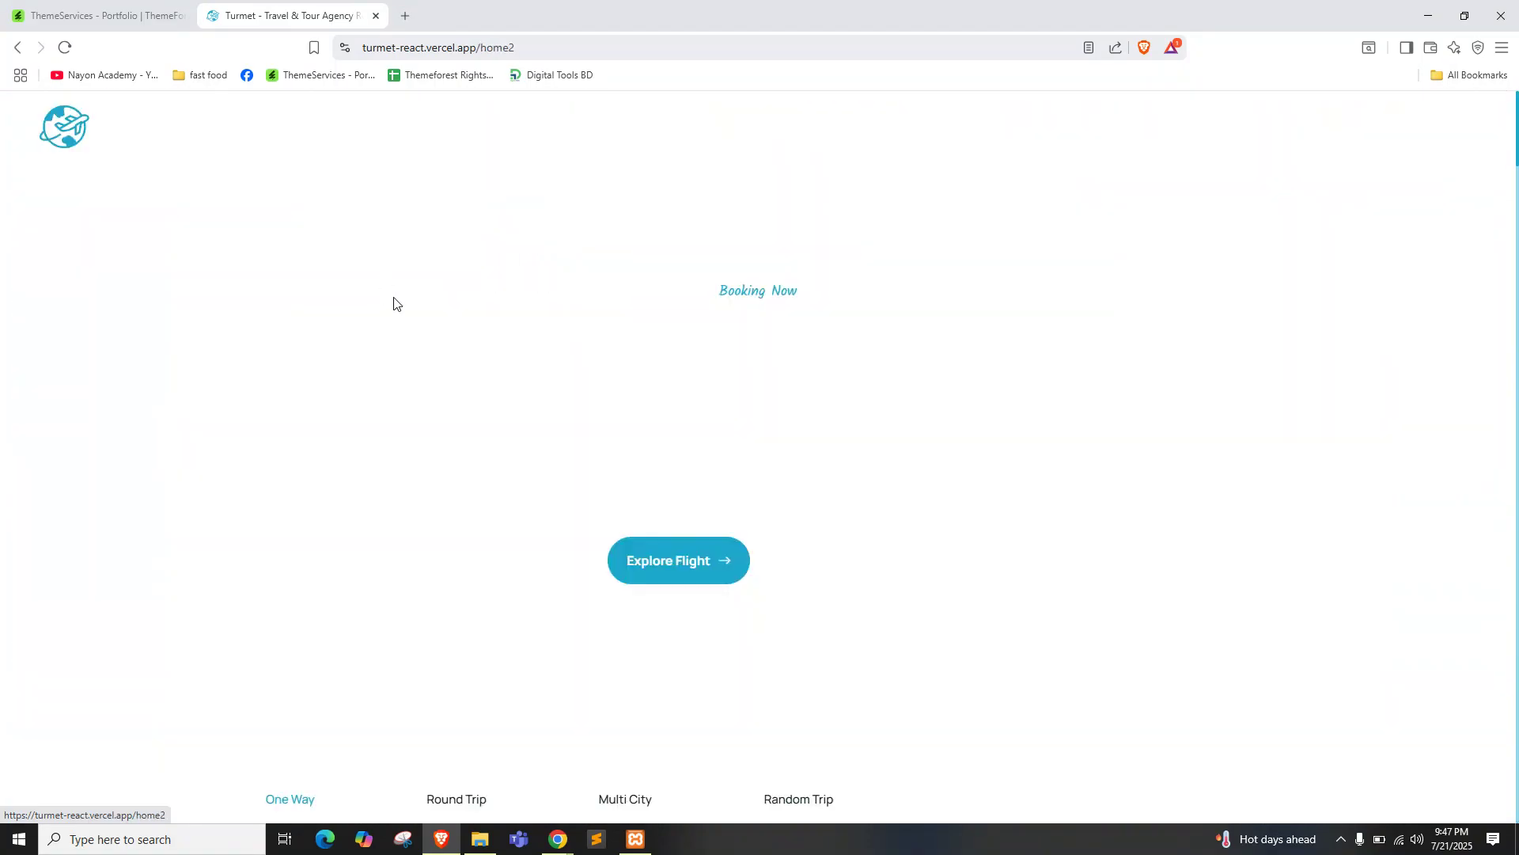
scroll(417, 309, down, 14)
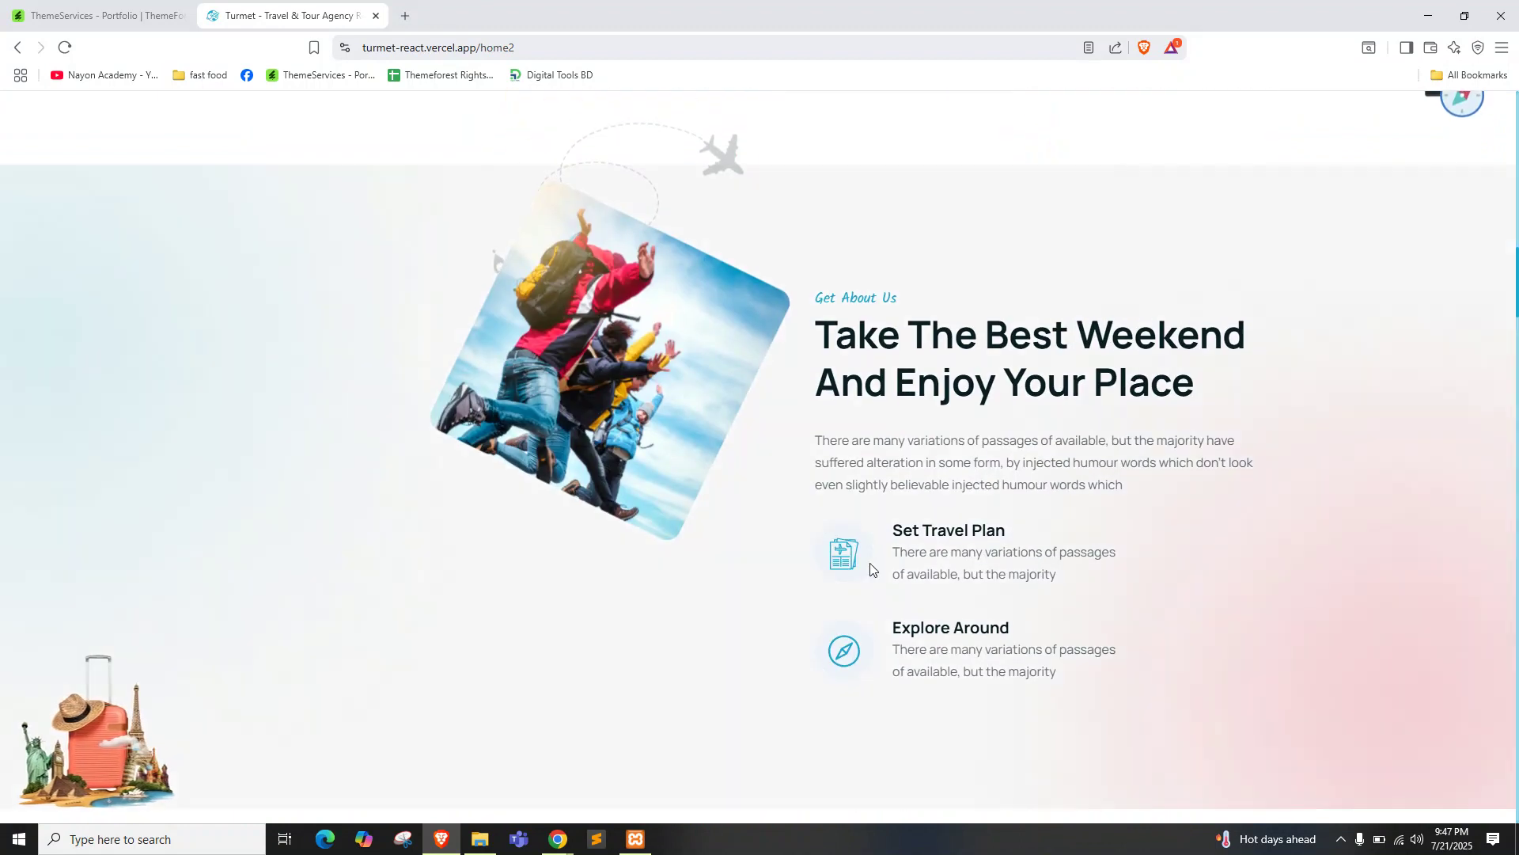
drag(910, 552, 1134, 602)
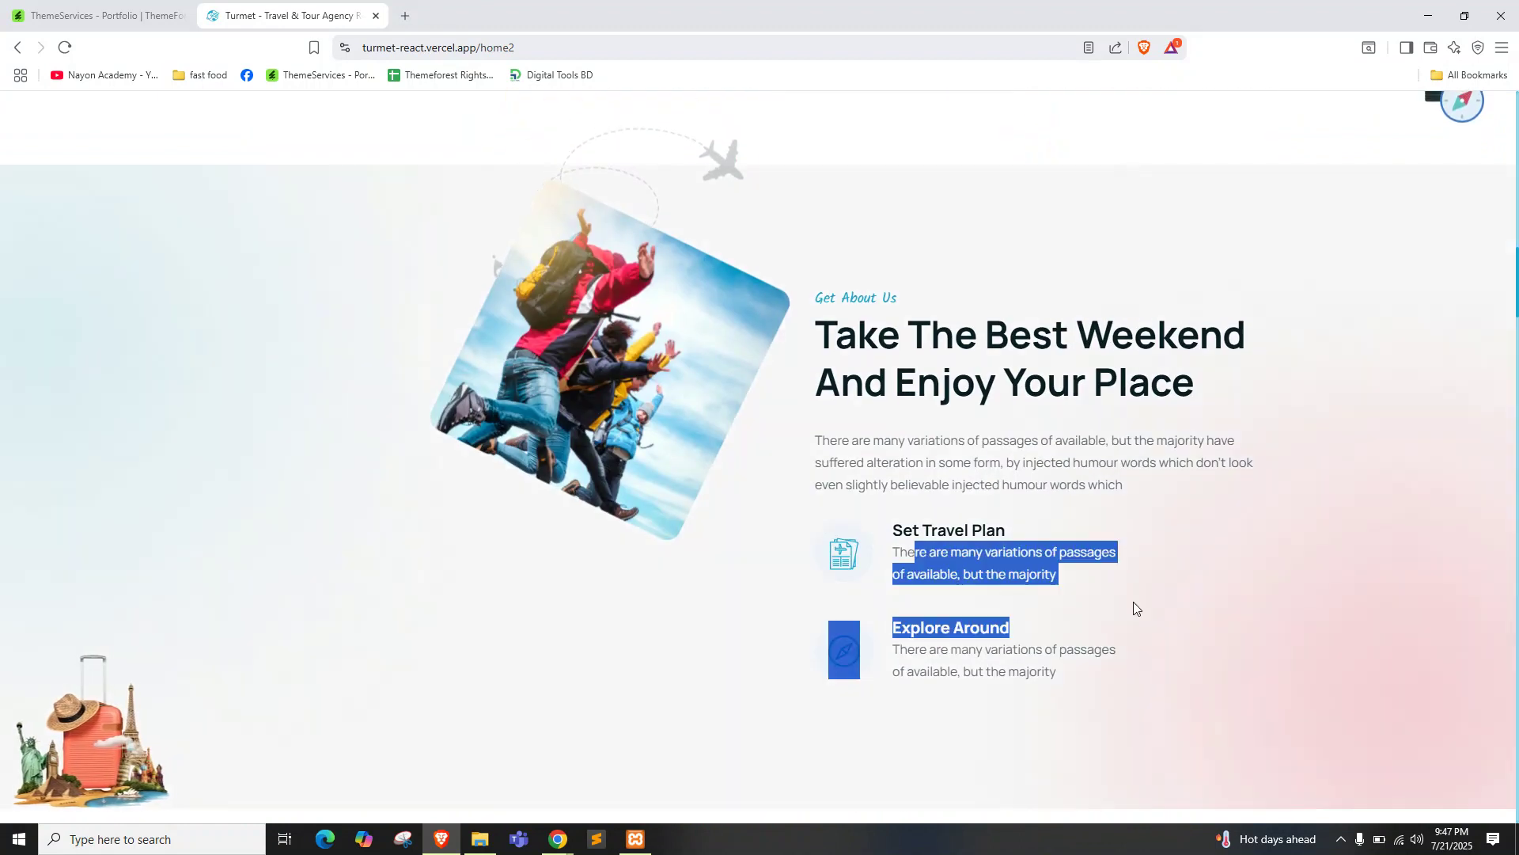
scroll(1133, 602, down, 10)
scroll(871, 546, down, 12)
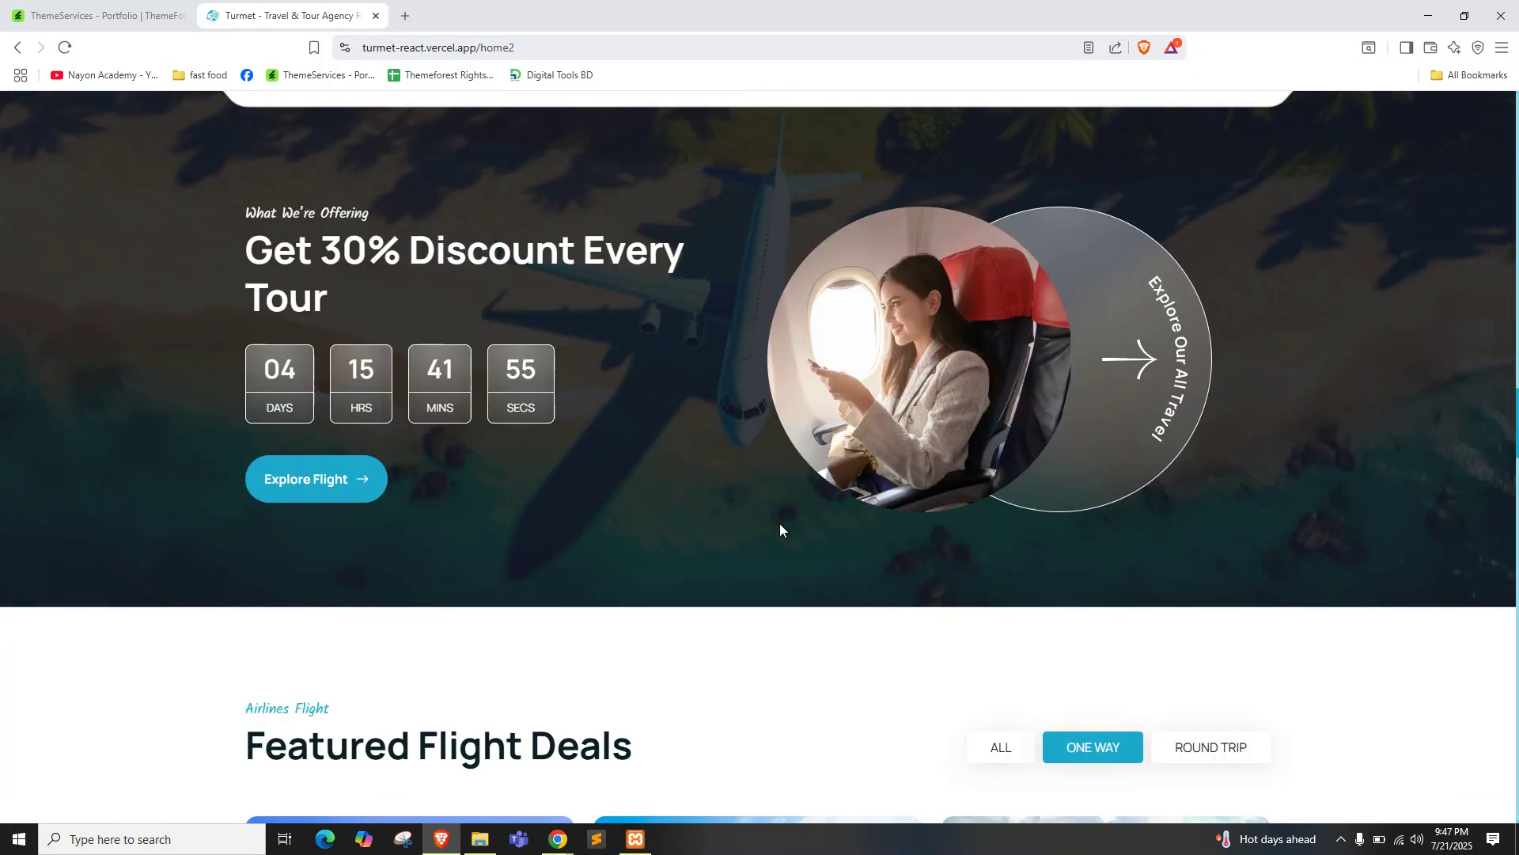
scroll(791, 496, down, 15)
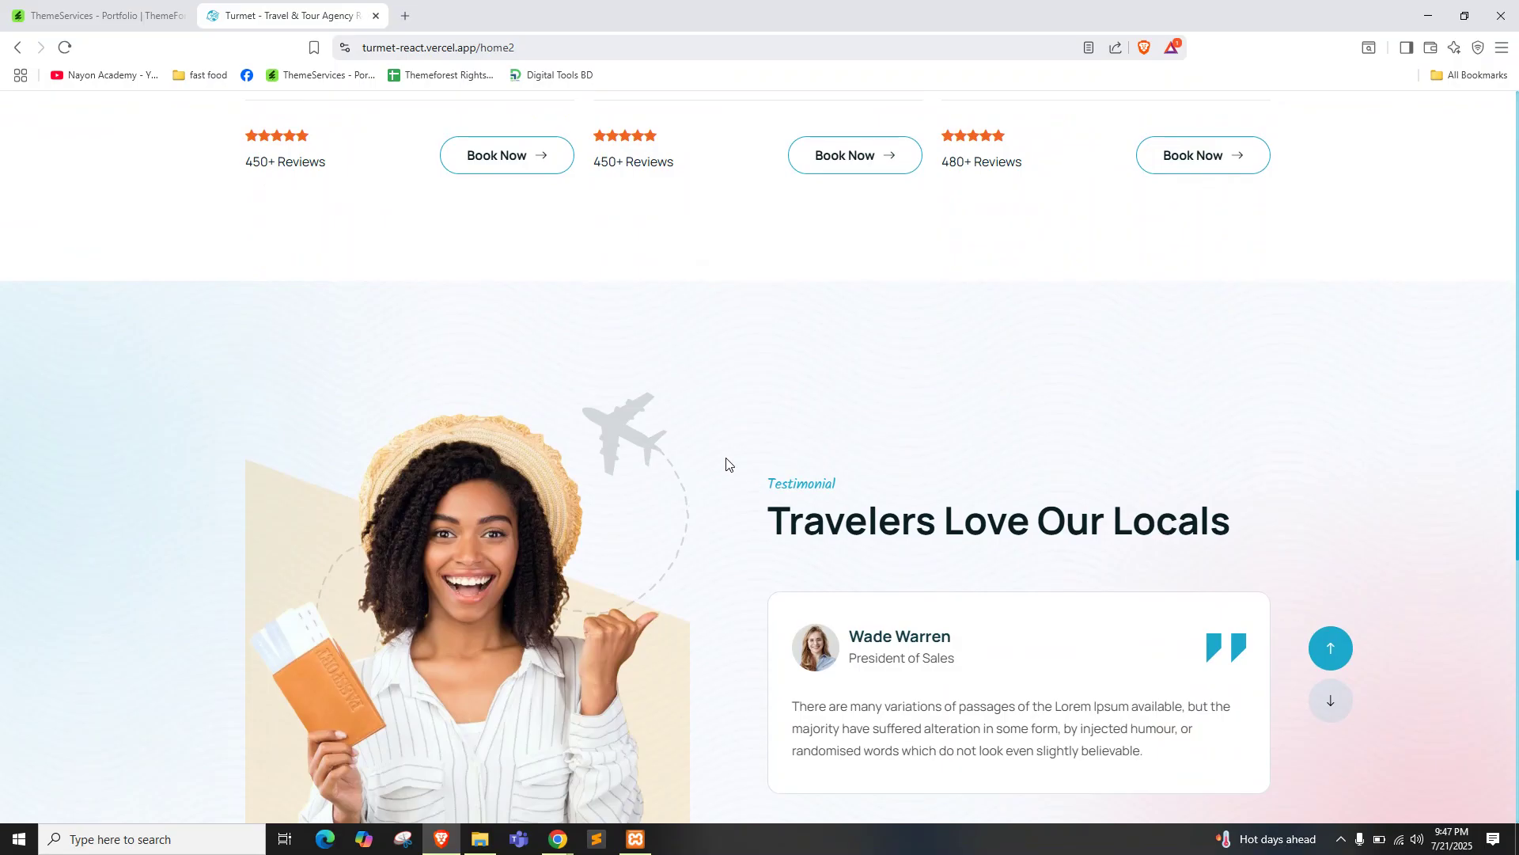
scroll(591, 356, down, 10)
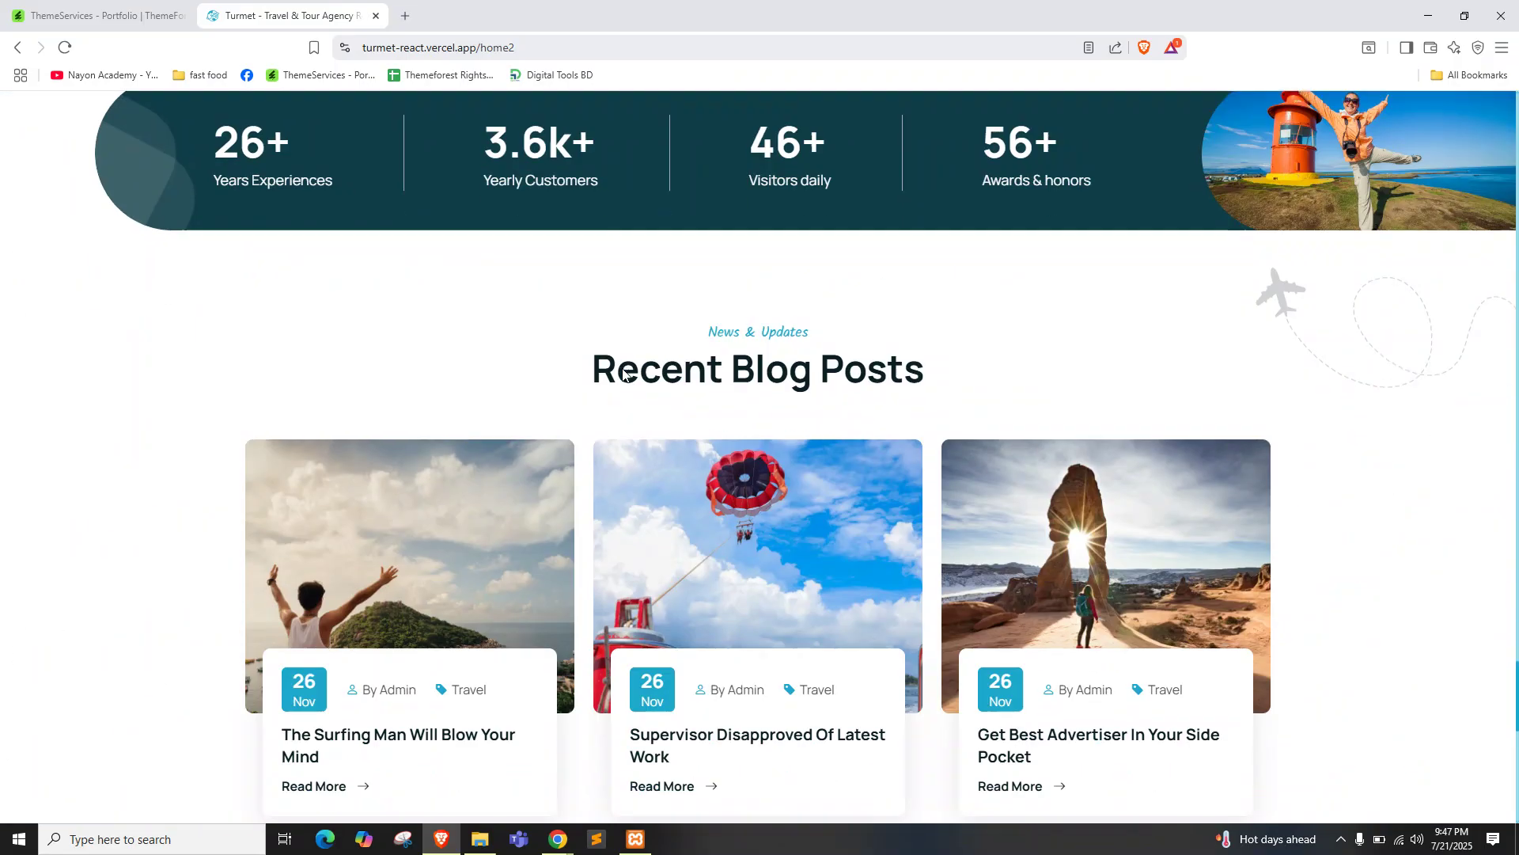
Examine the Frequently Asked Questions section's paragraph and check-mark list, and look over the rest of the second home page
scroll(606, 369, up, 7)
drag(350, 427, 390, 454)
drag(245, 549, 403, 564)
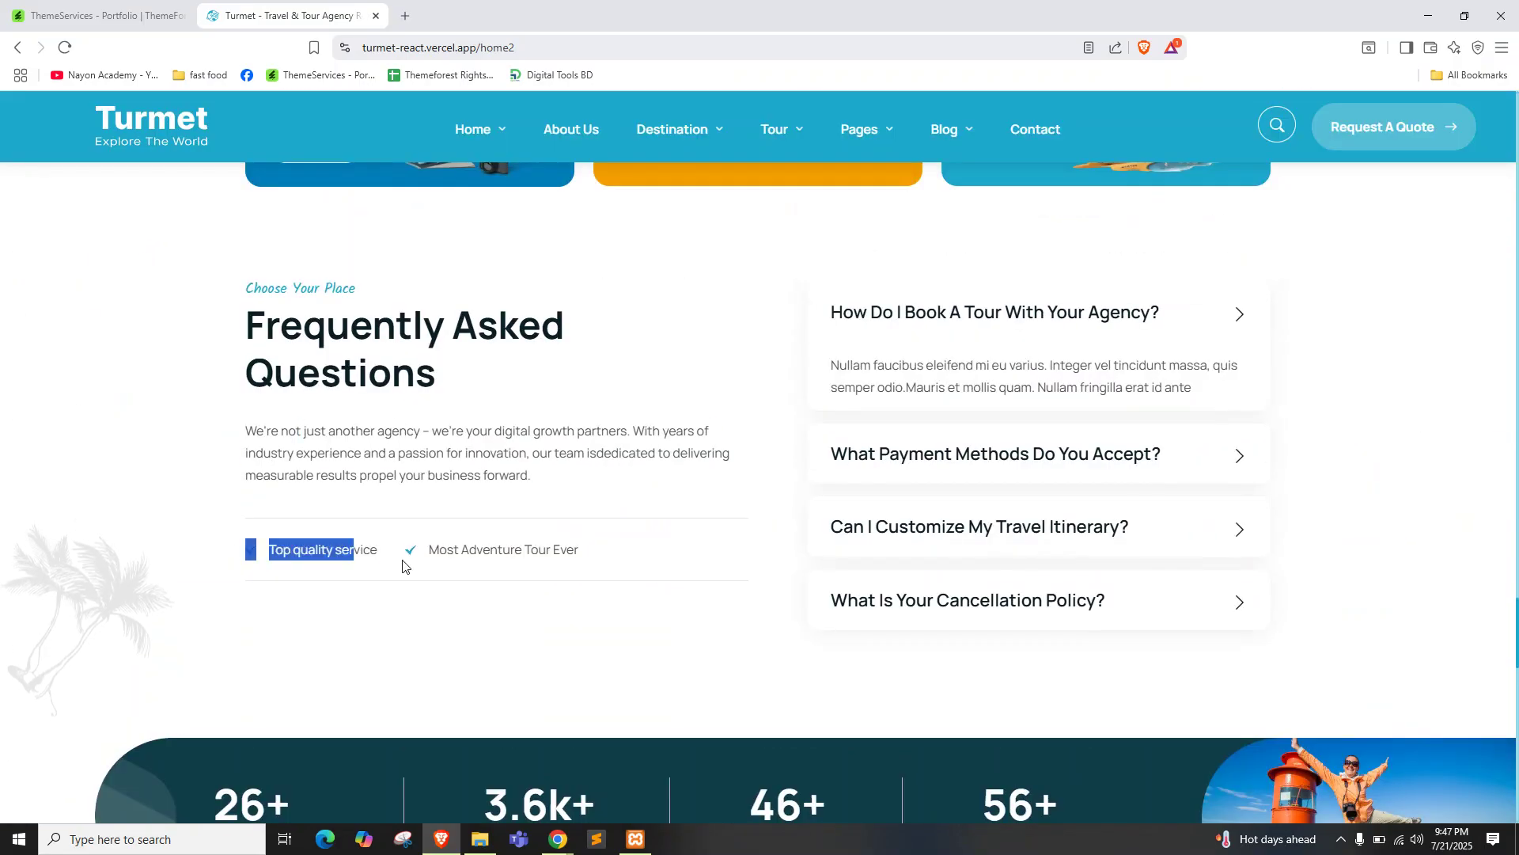
click(474, 444)
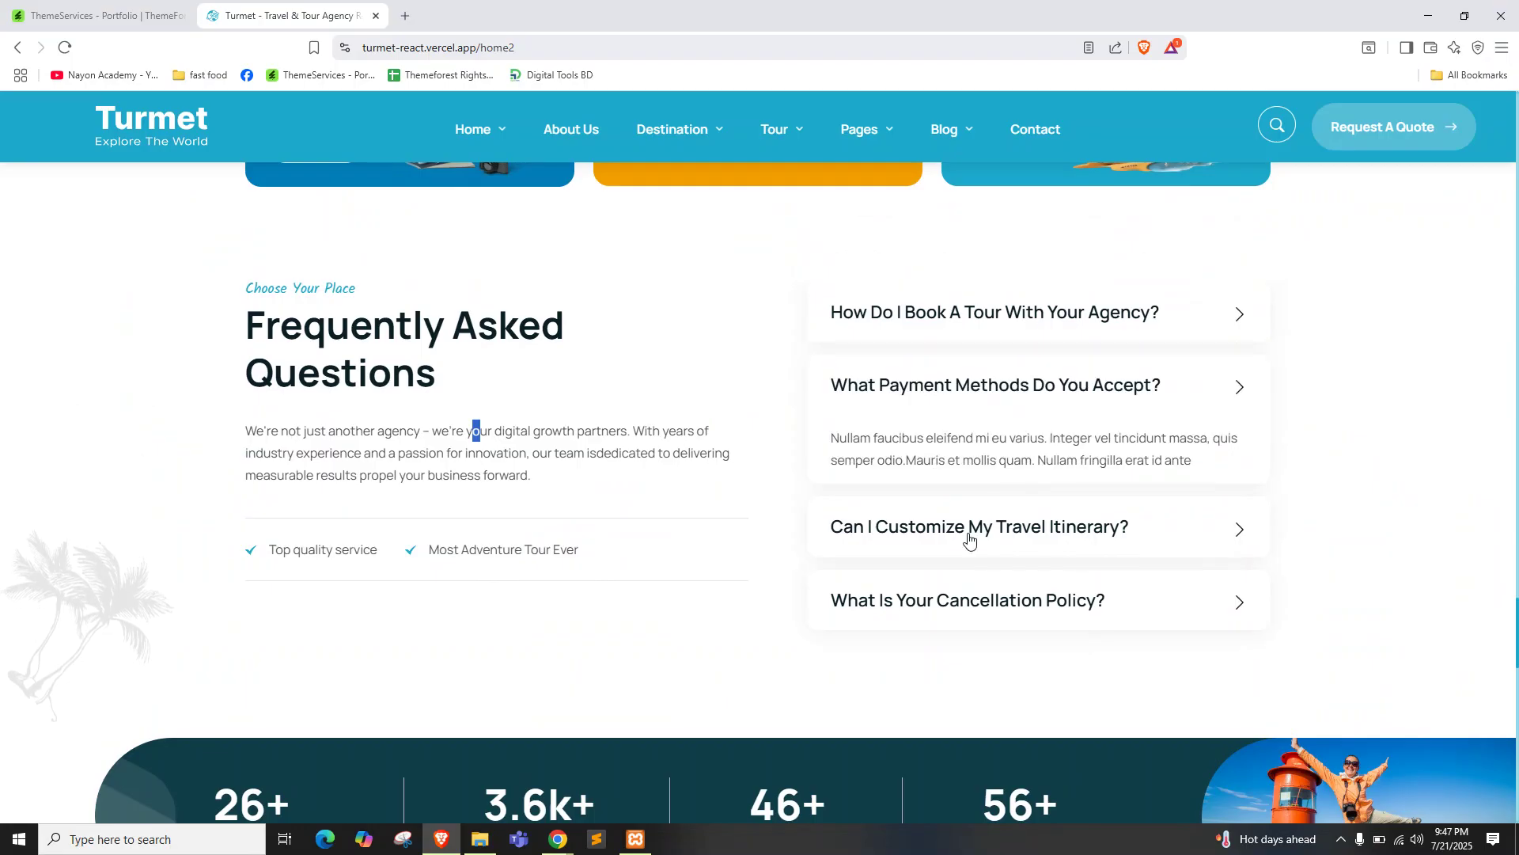
scroll(870, 490, down, 20)
scroll(753, 449, up, 20)
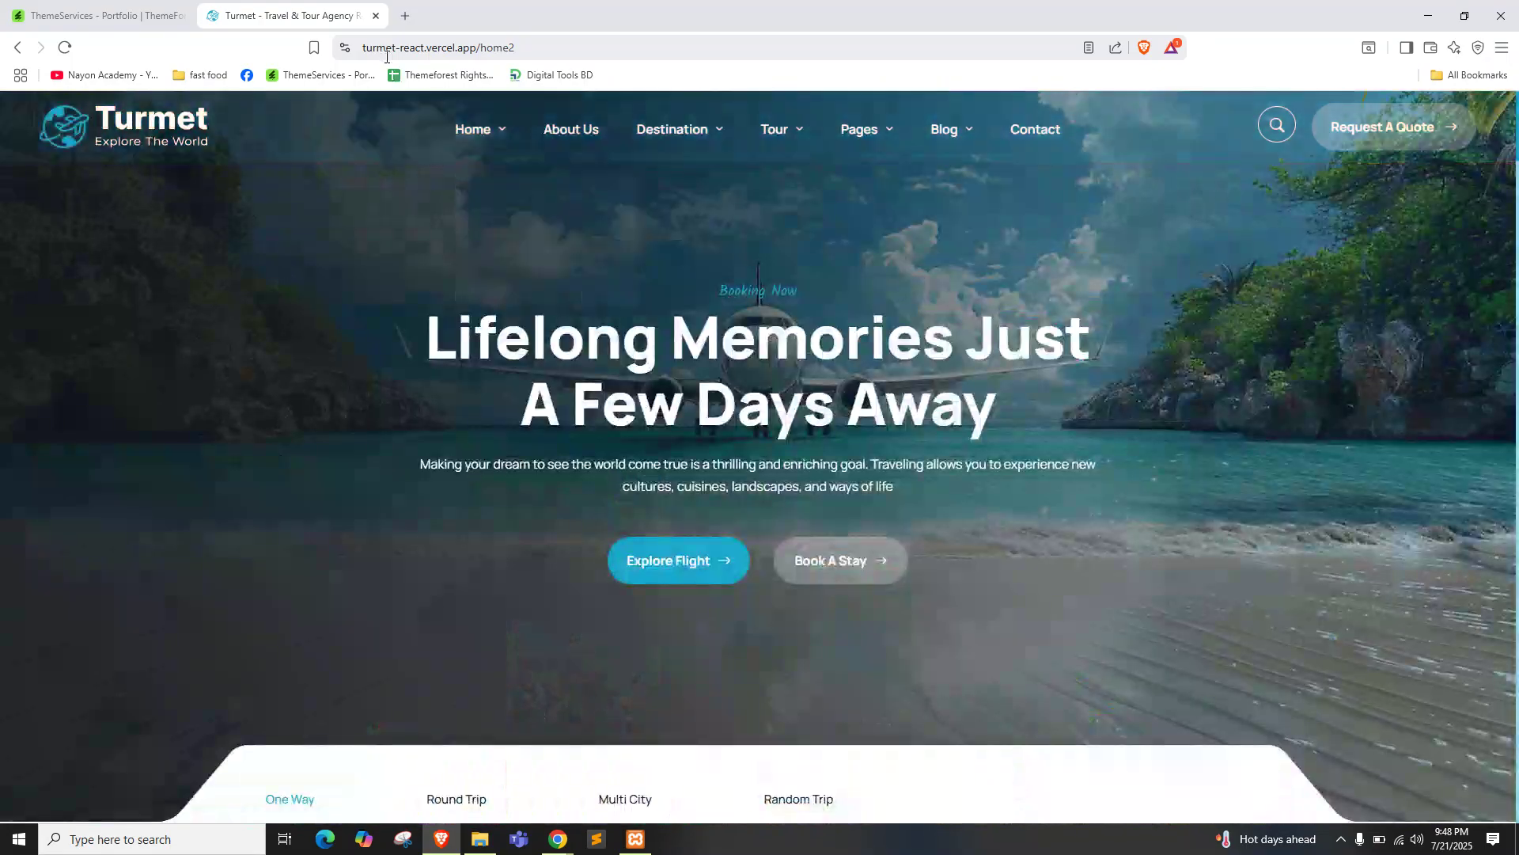
Close the Turmet demo and ThemeForest portfolio tabs and return to the Chrome window
click(375, 16)
key(ctrl+w)
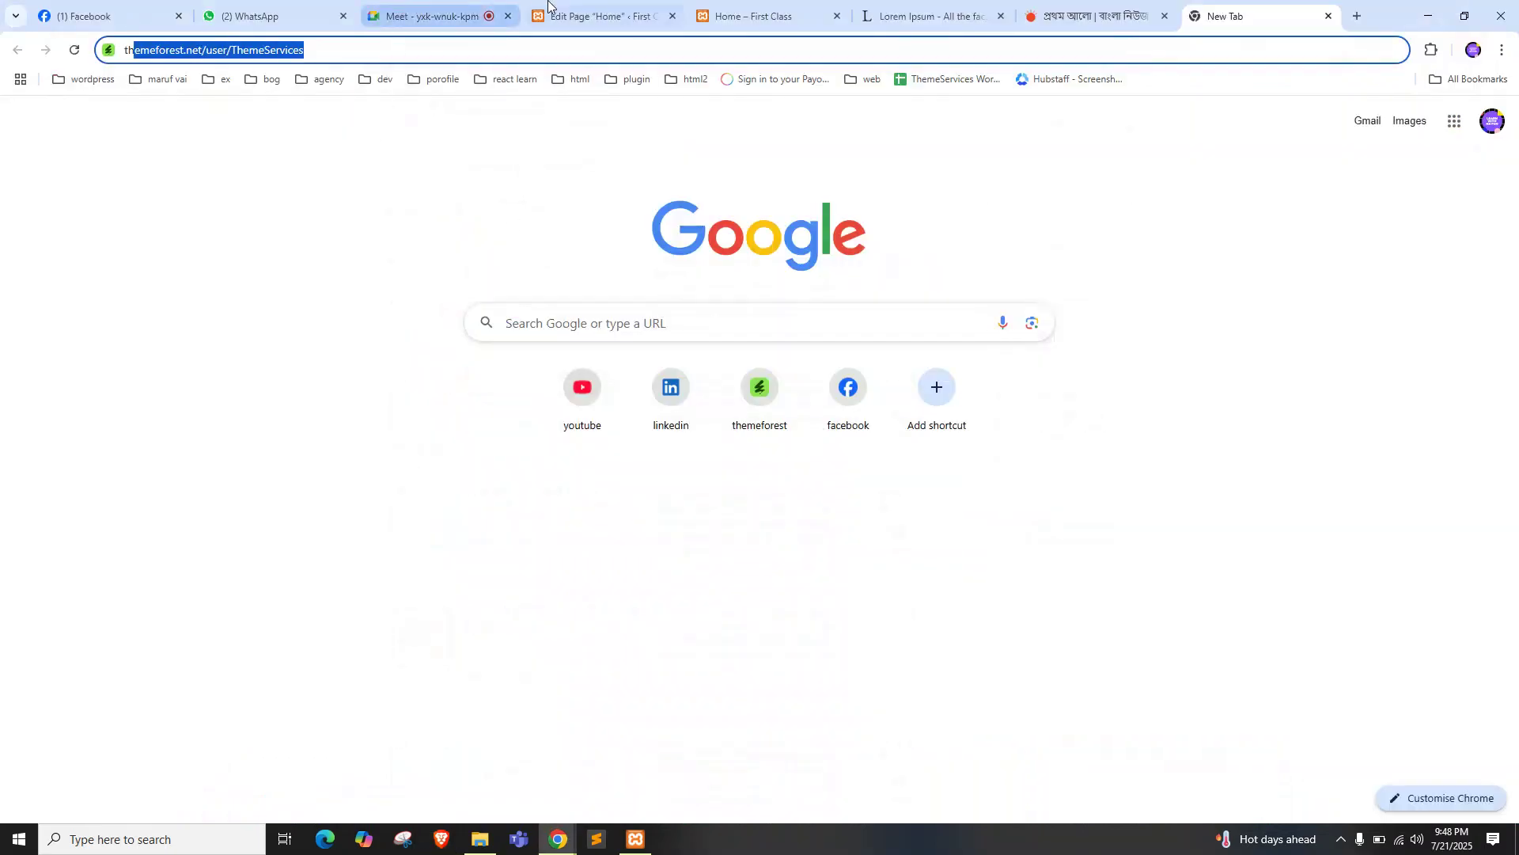
Examine the bullet list and quote block on the published Home page and compare them with the page editor
click(576, 5)
click(764, 14)
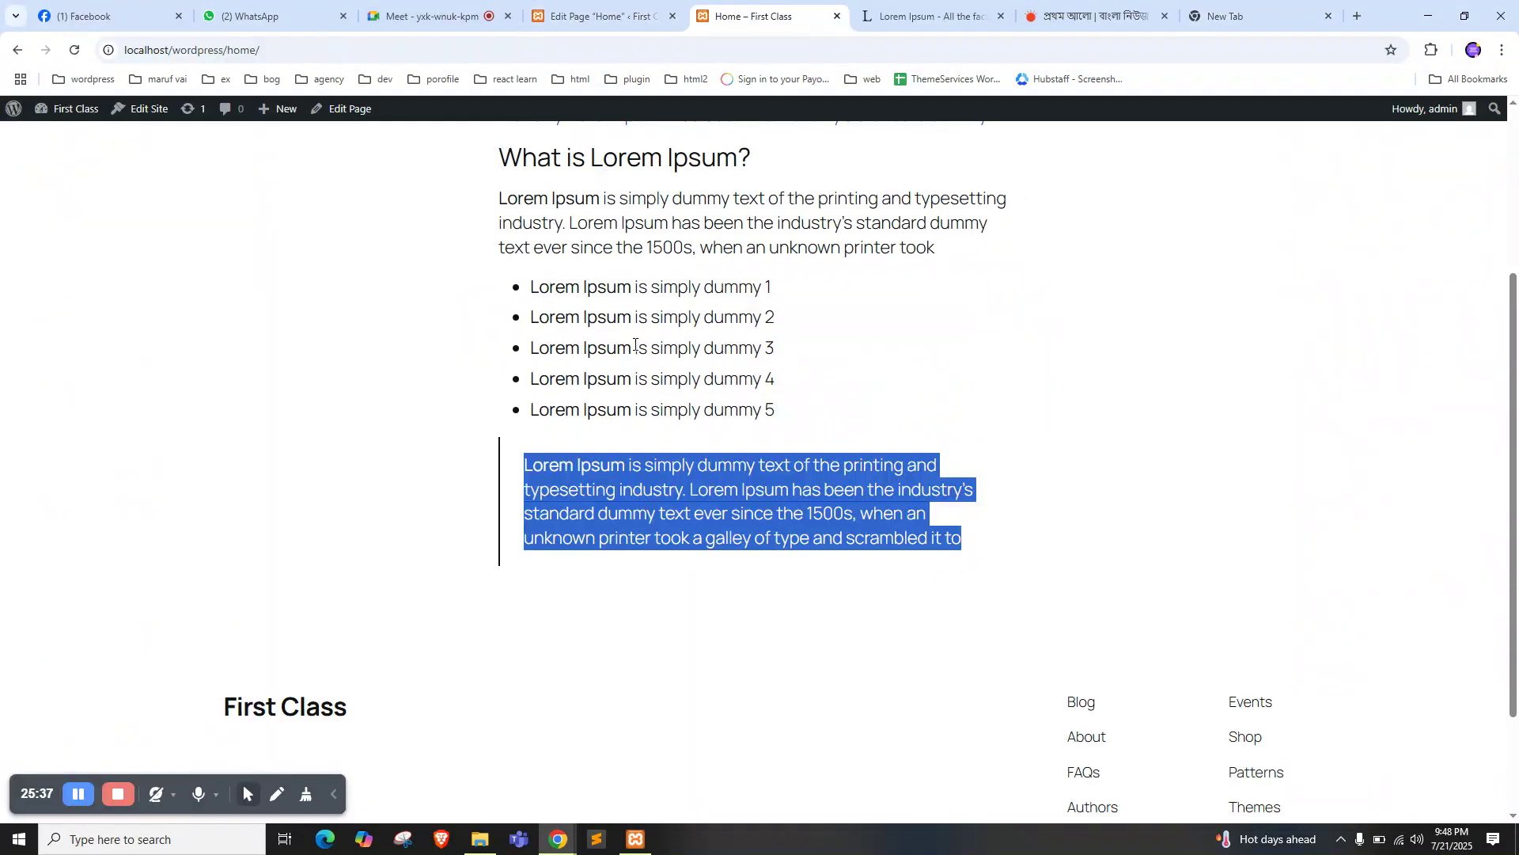
scroll(637, 342, down, 1)
scroll(637, 342, down, 1)
scroll(678, 291, up, 5)
scroll(678, 292, down, 1)
click(614, 6)
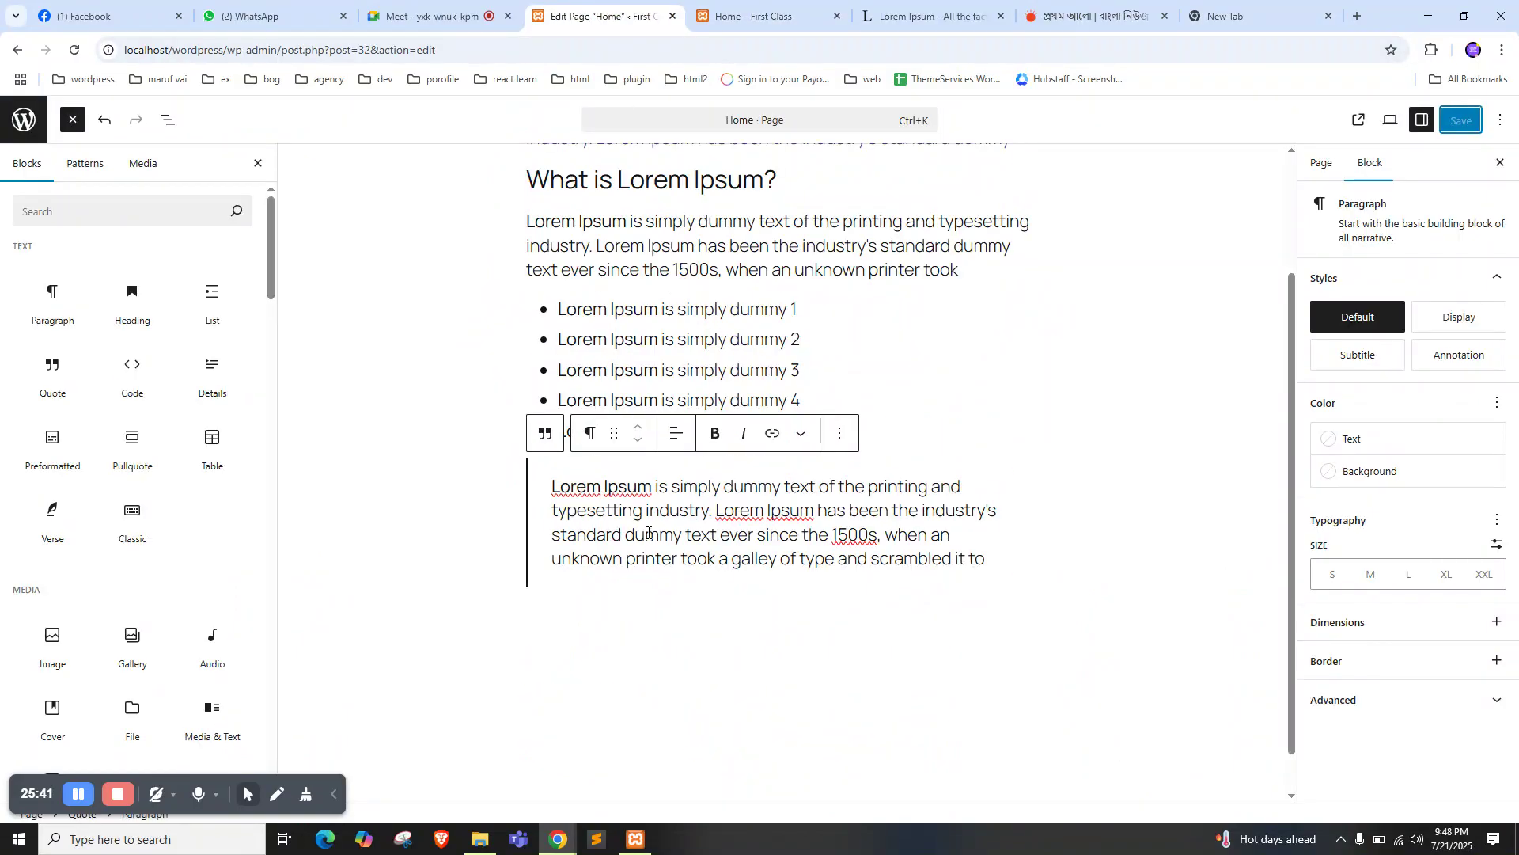
click(735, 15)
scroll(695, 503, down, 2)
drag(532, 507, 939, 567)
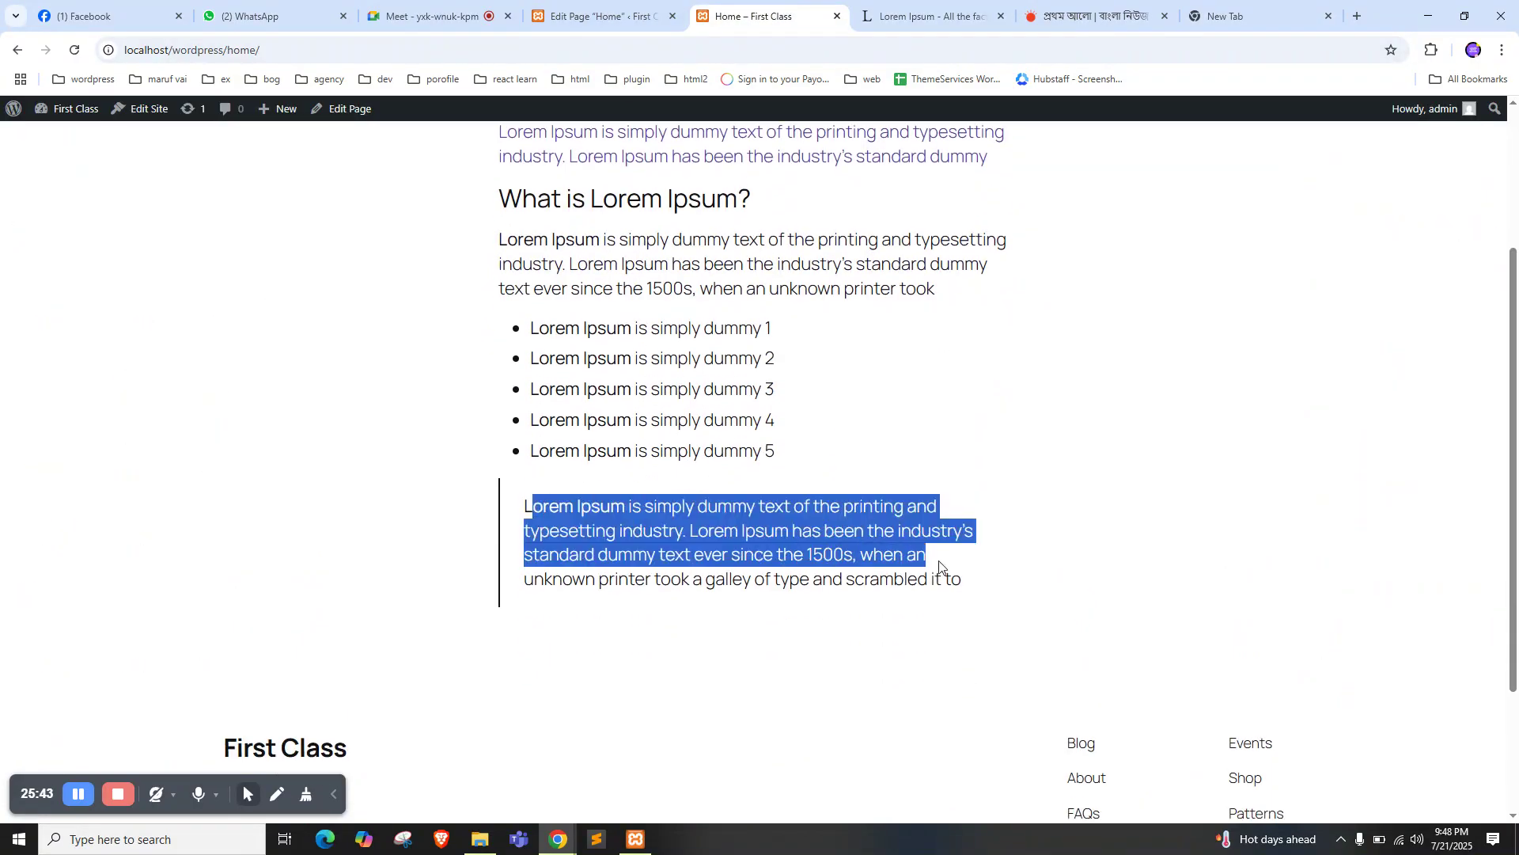
click(427, 16)
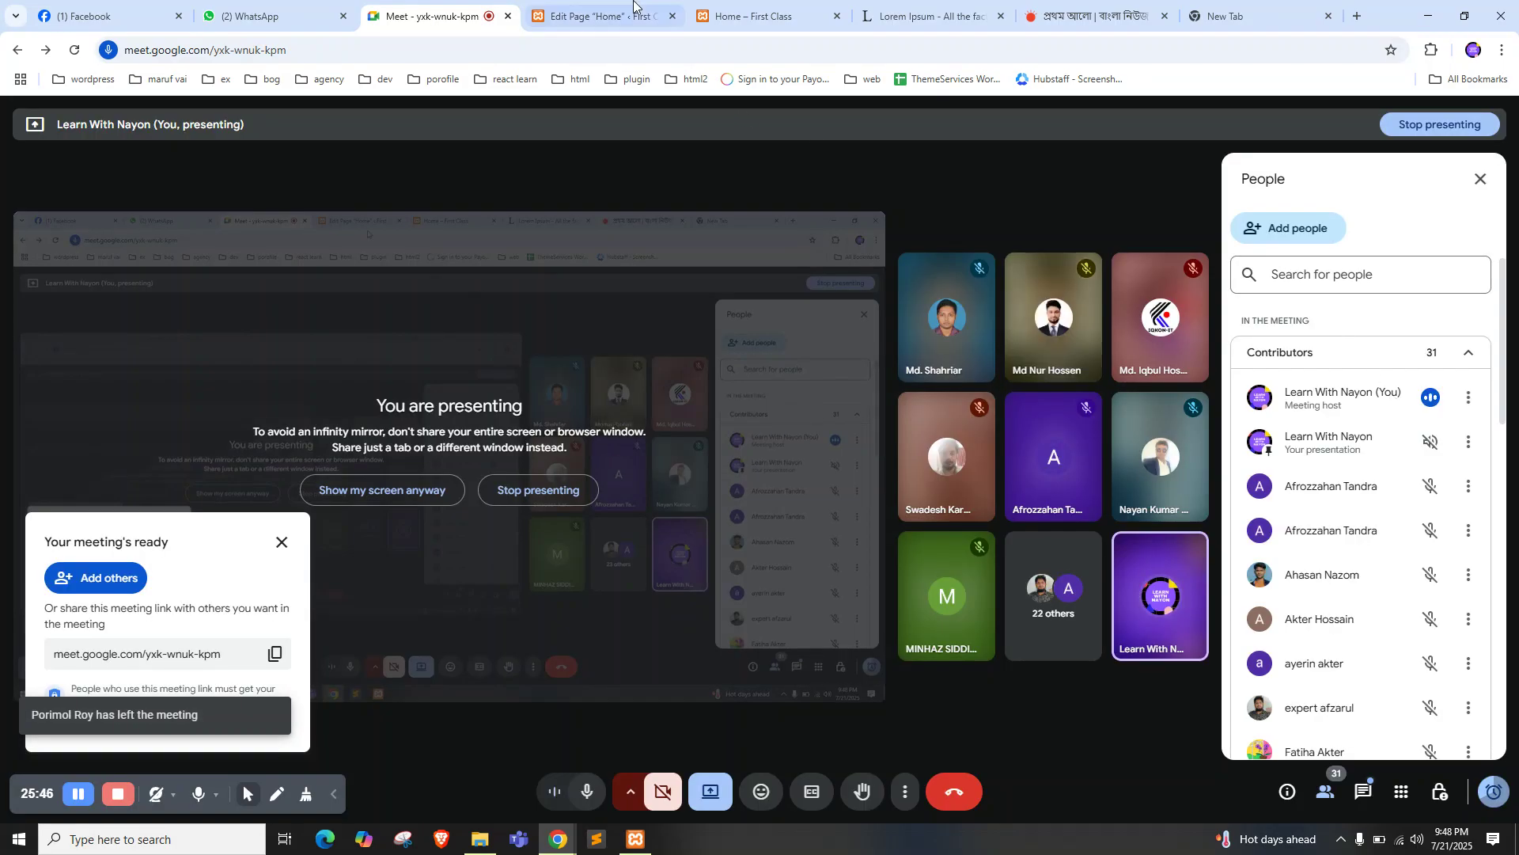
Insert a Code block inside the quote, below its paragraph, on the Home page
click(633, 6)
scroll(604, 294, down, 1)
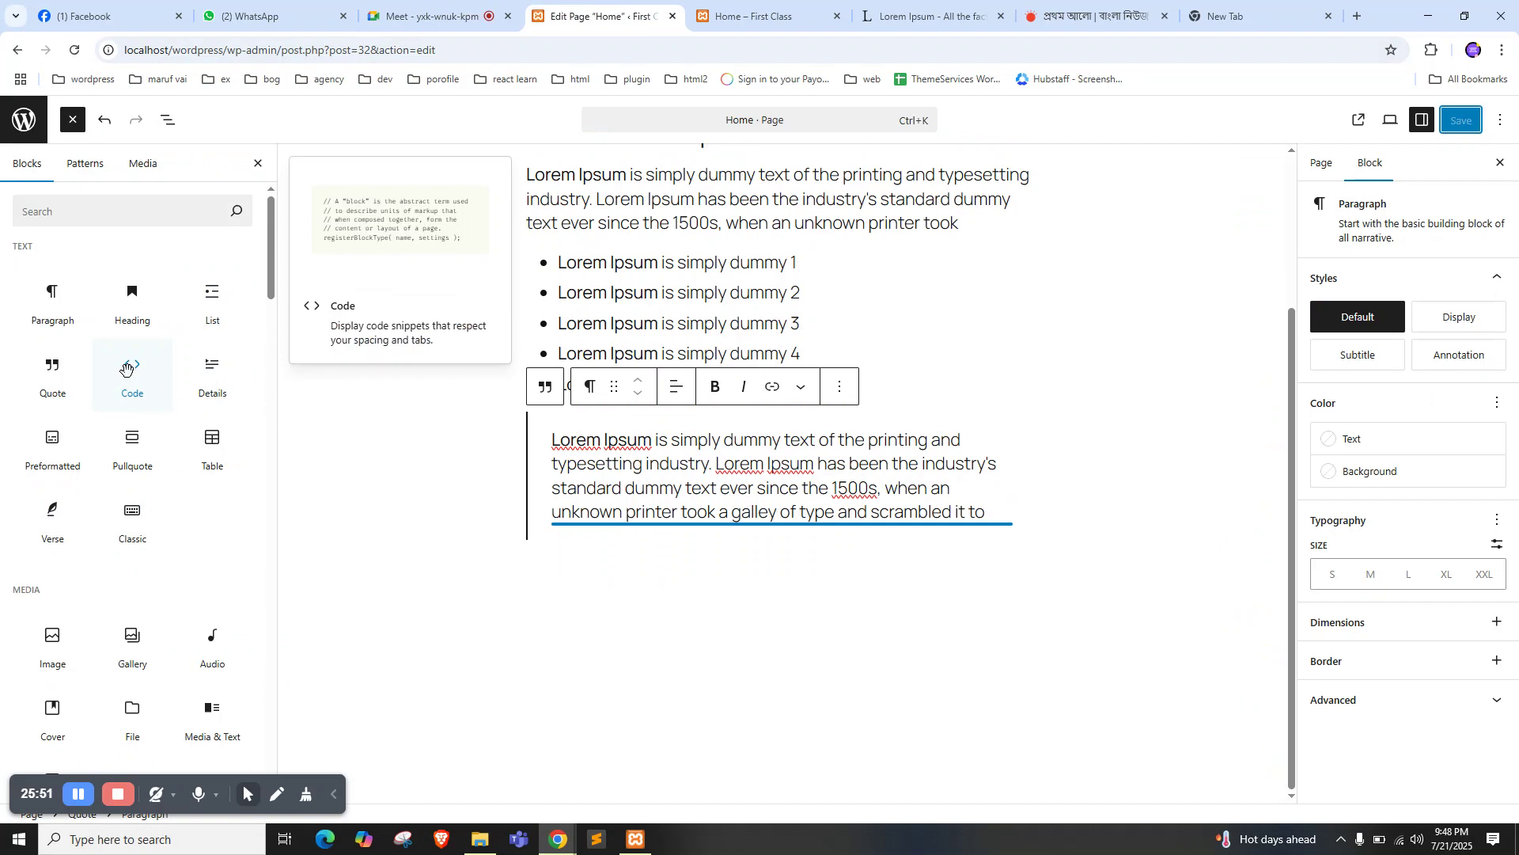
click(153, 406)
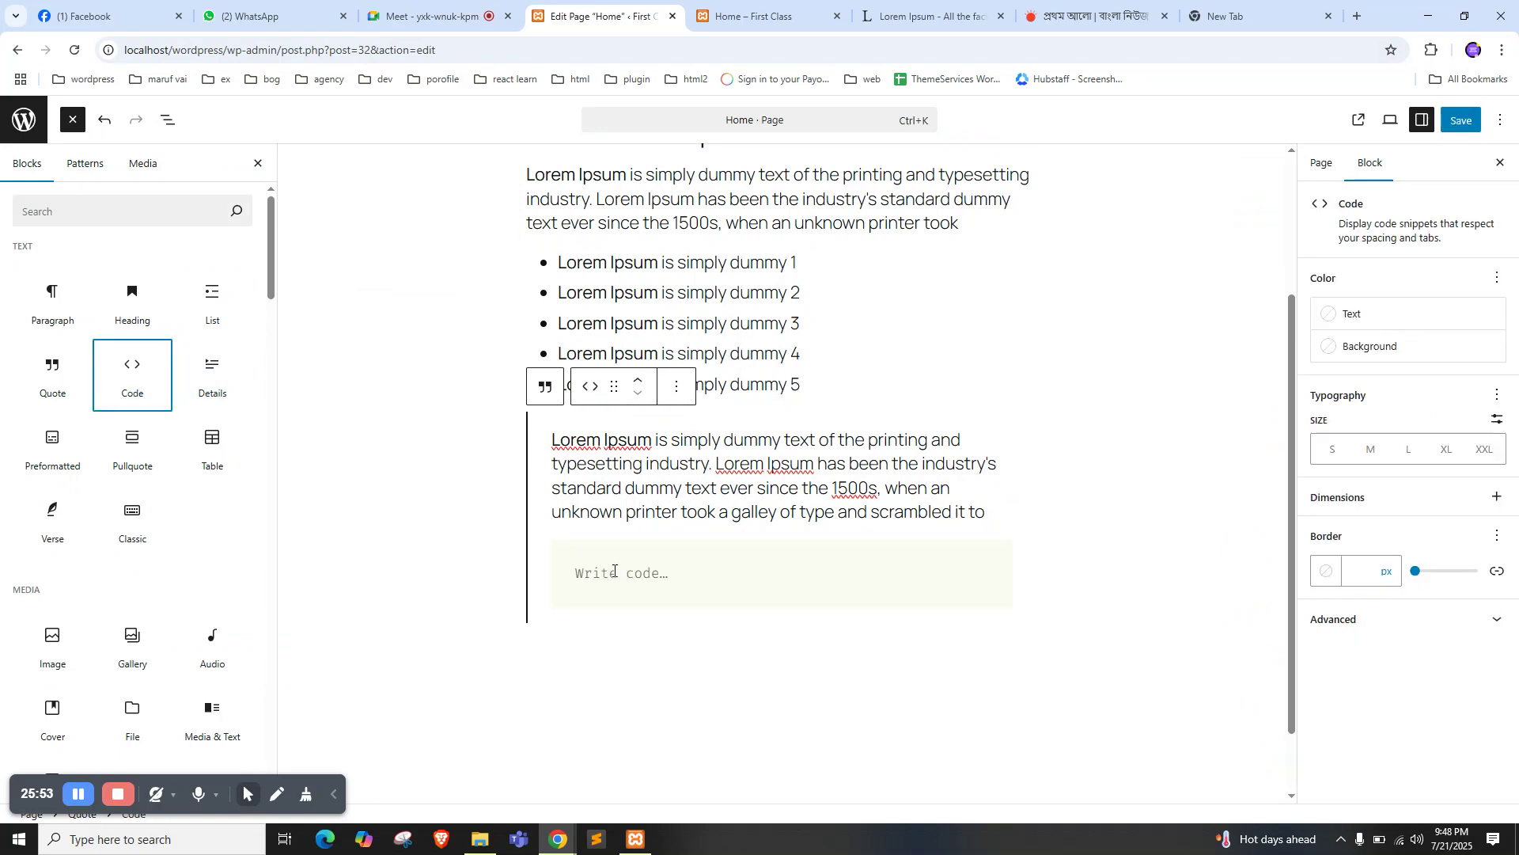
click(740, 14)
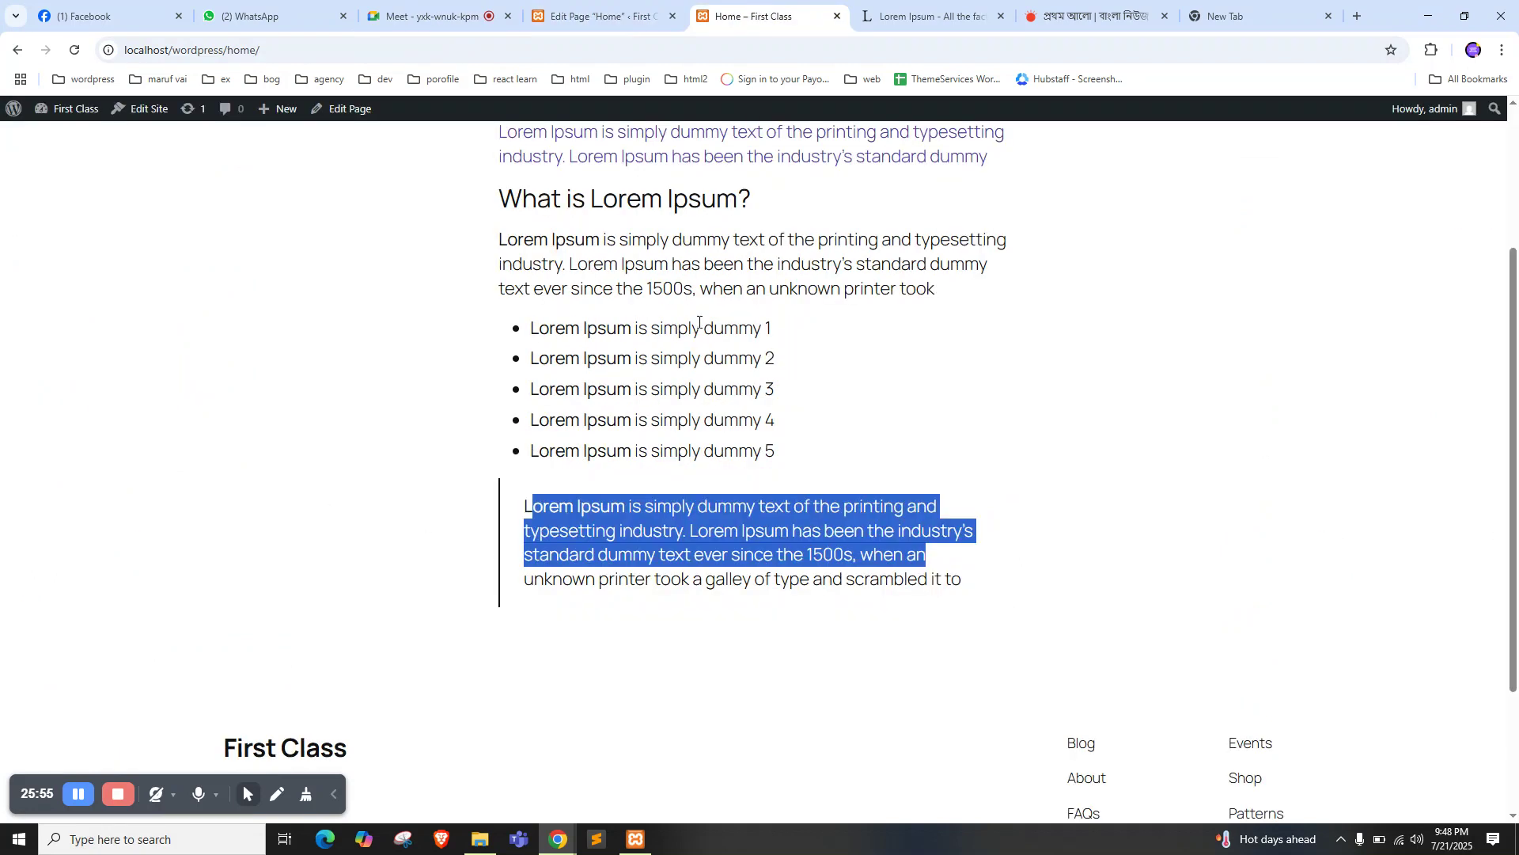
click(616, 4)
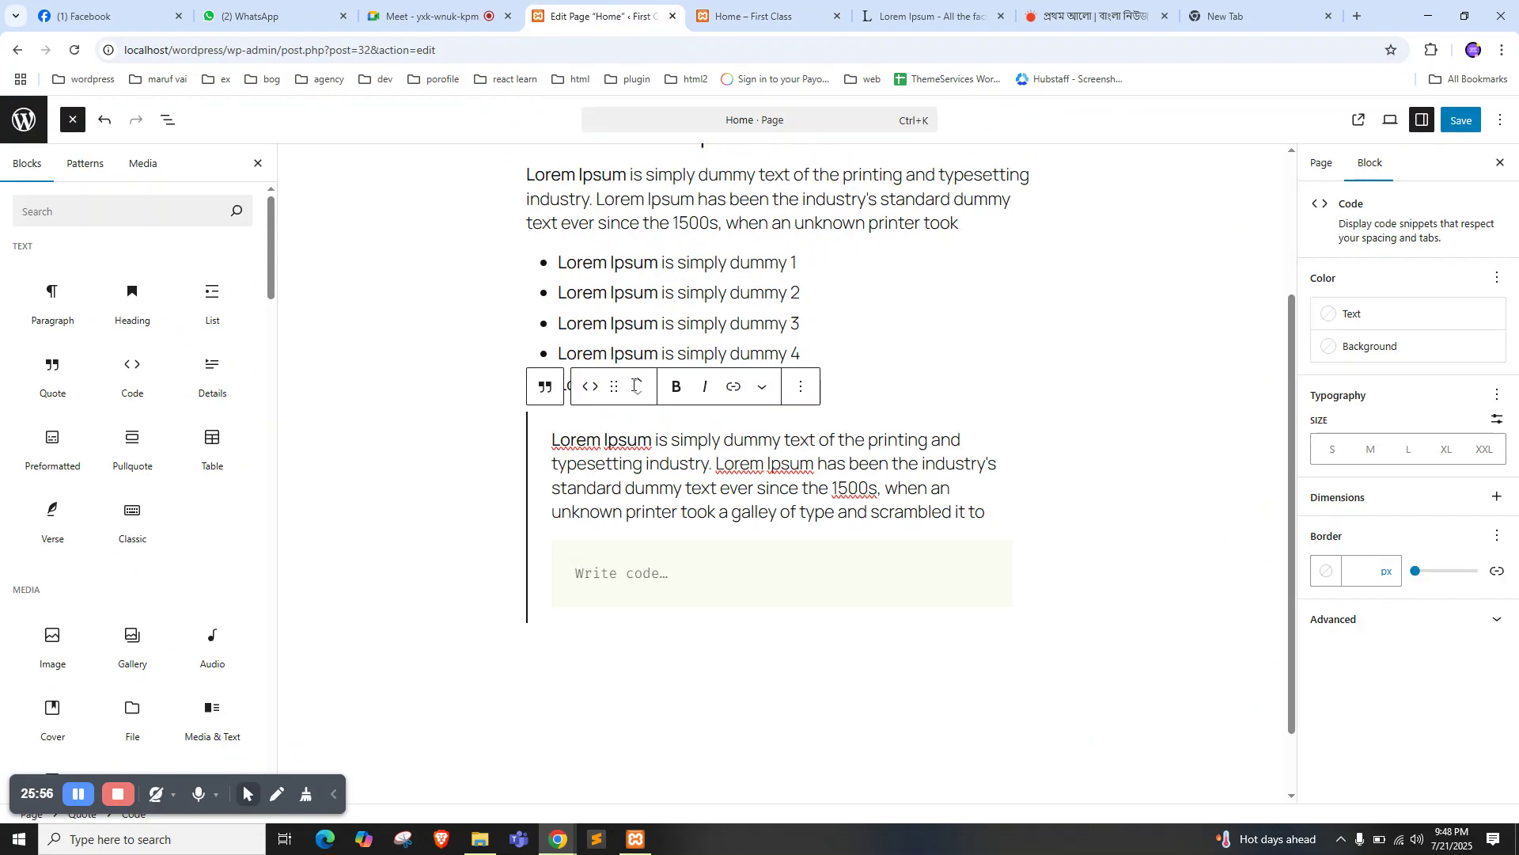
Fill the Code block with "Lorem Ipsum is simply dummy text of the printing and typesetting industr" copied from lipsum.com, and save the page
click(926, 16)
click(580, 516)
drag(398, 484, 456, 499)
key(ctrl+c)
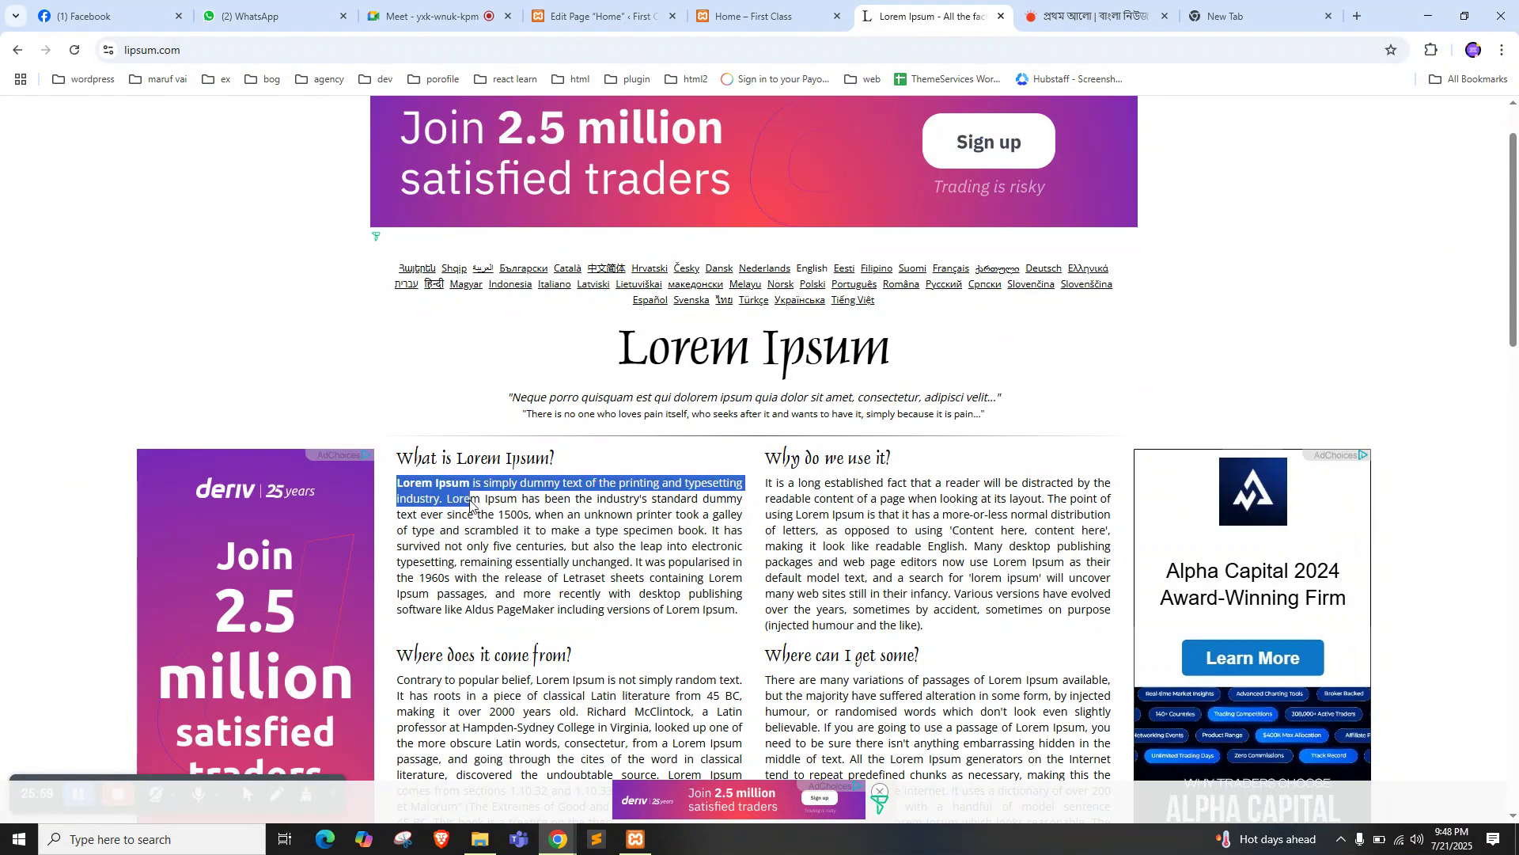
click(581, 4)
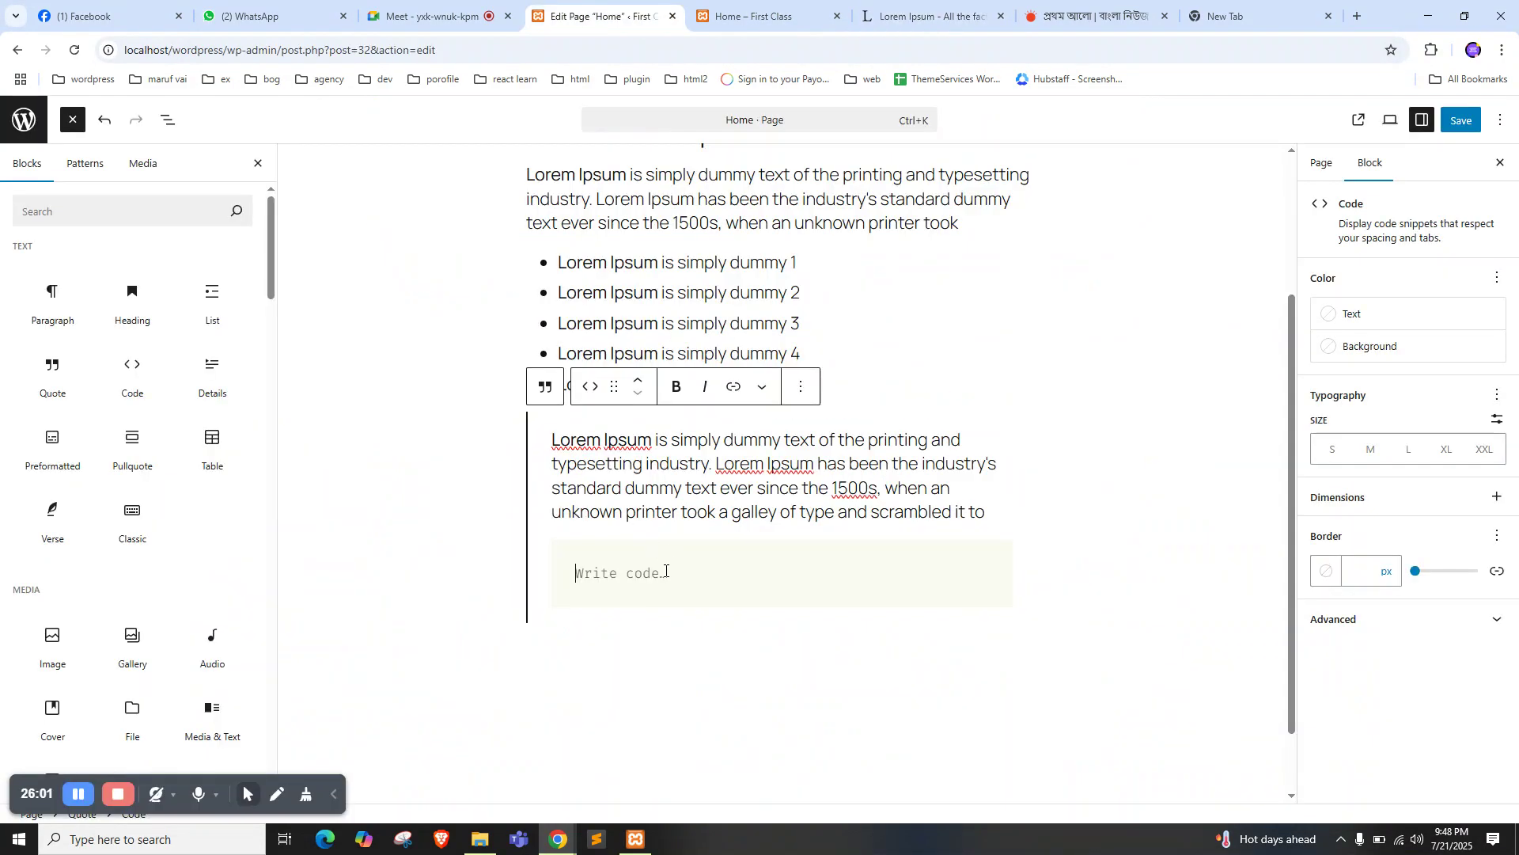
key(ctrl+v)
click(1477, 119)
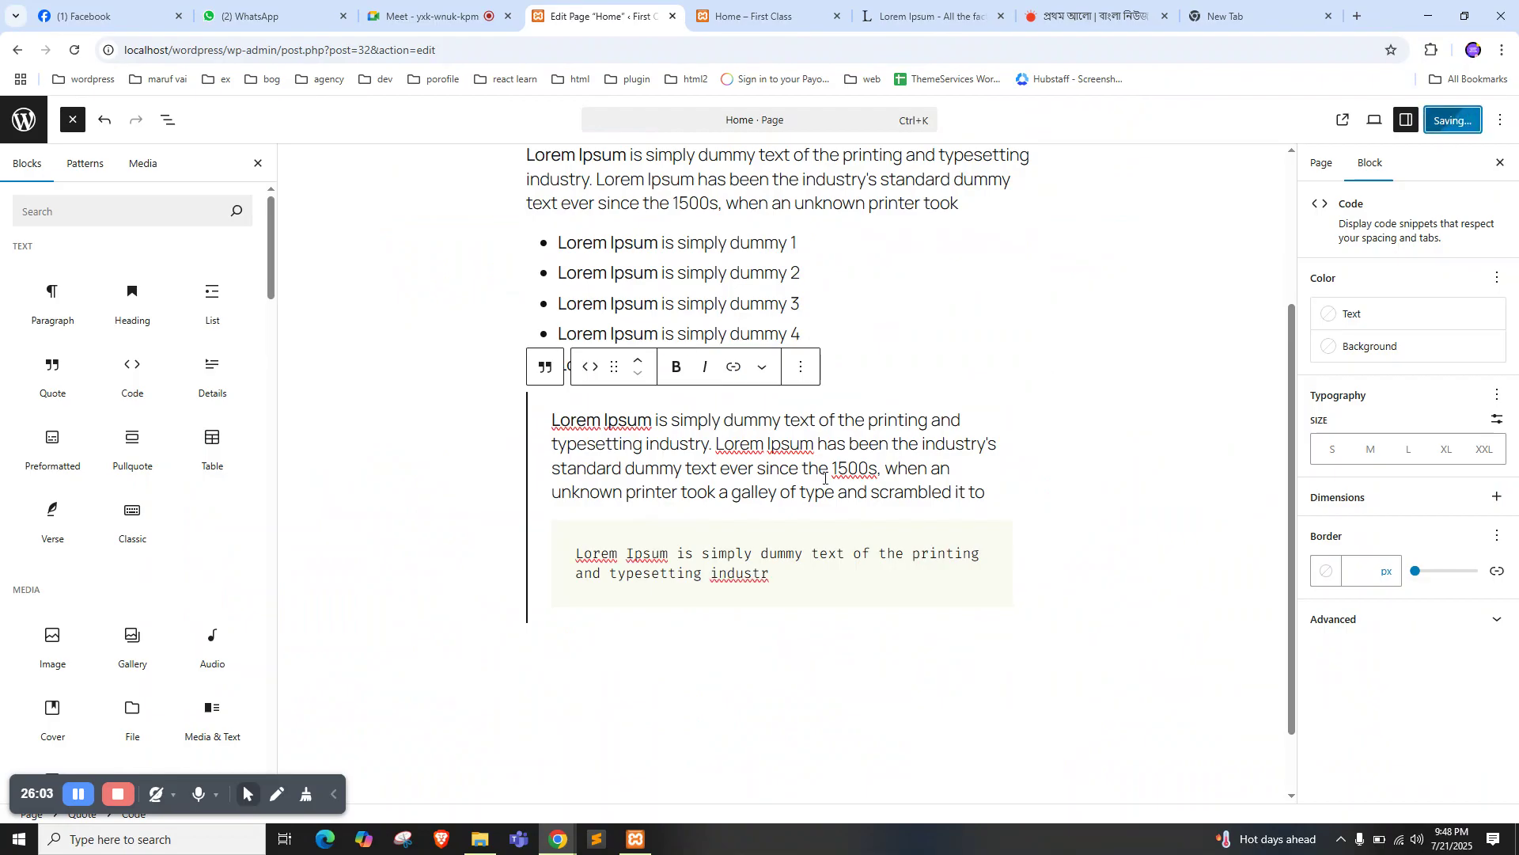
Reload the published Home page and examine the new code block beneath the quote text
click(755, 16)
right_click(98, 262)
click(155, 325)
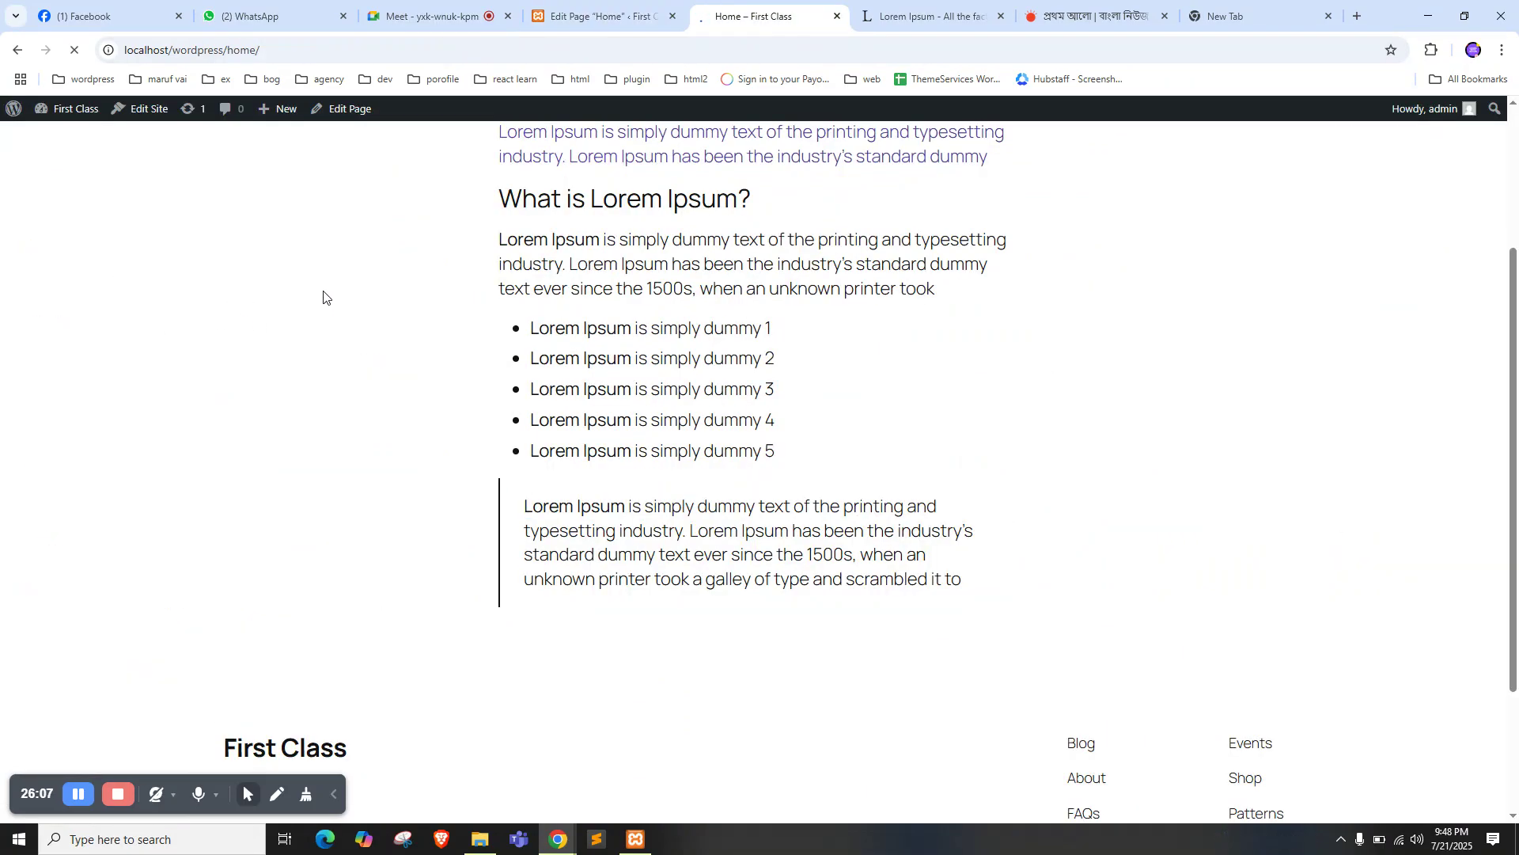
drag(550, 643, 746, 661)
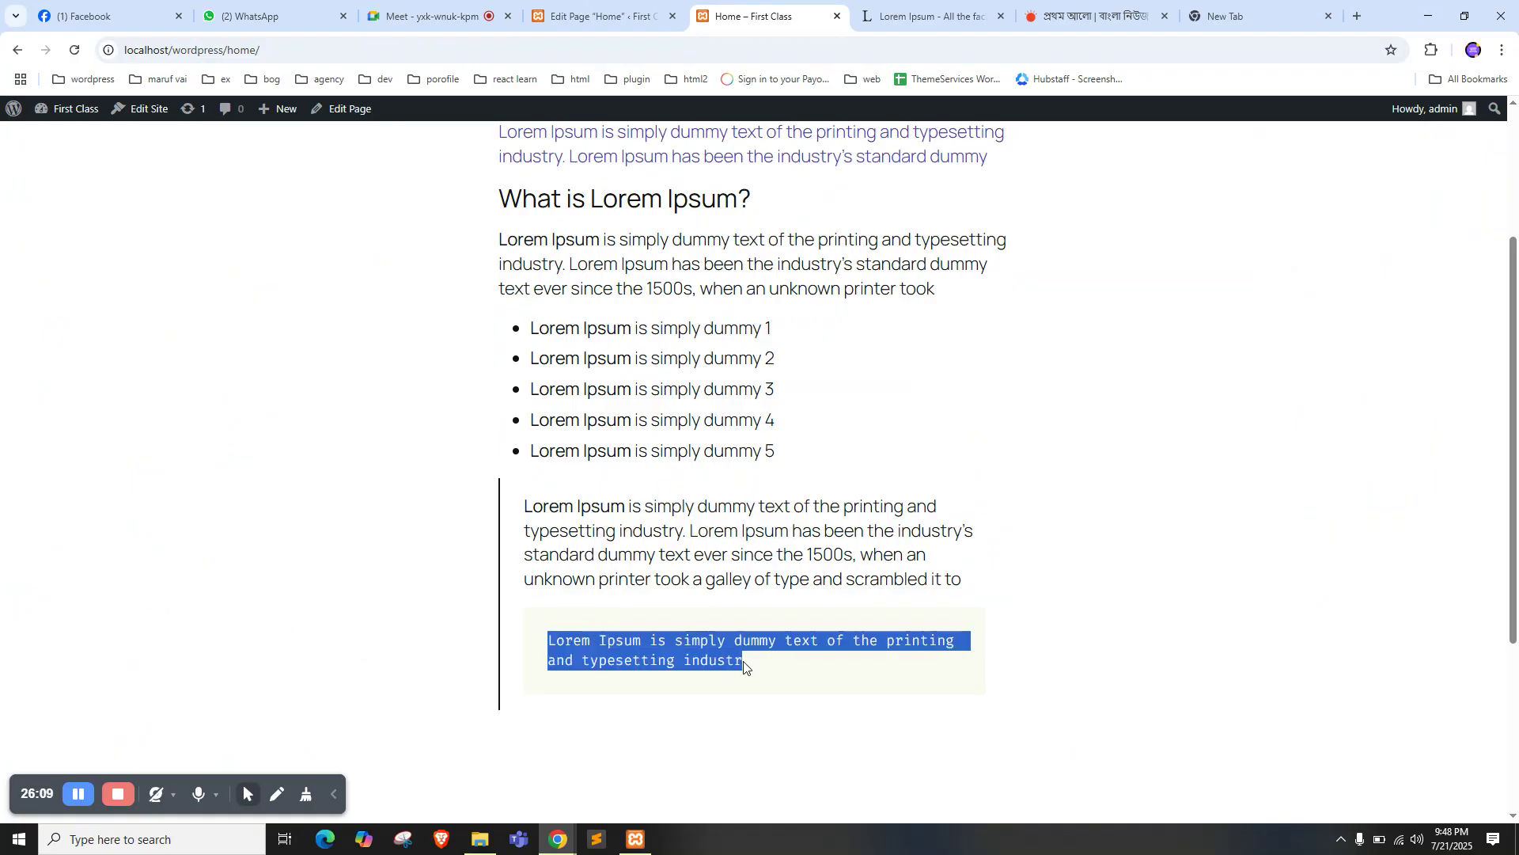
scroll(638, 501, down, 2)
click(638, 502)
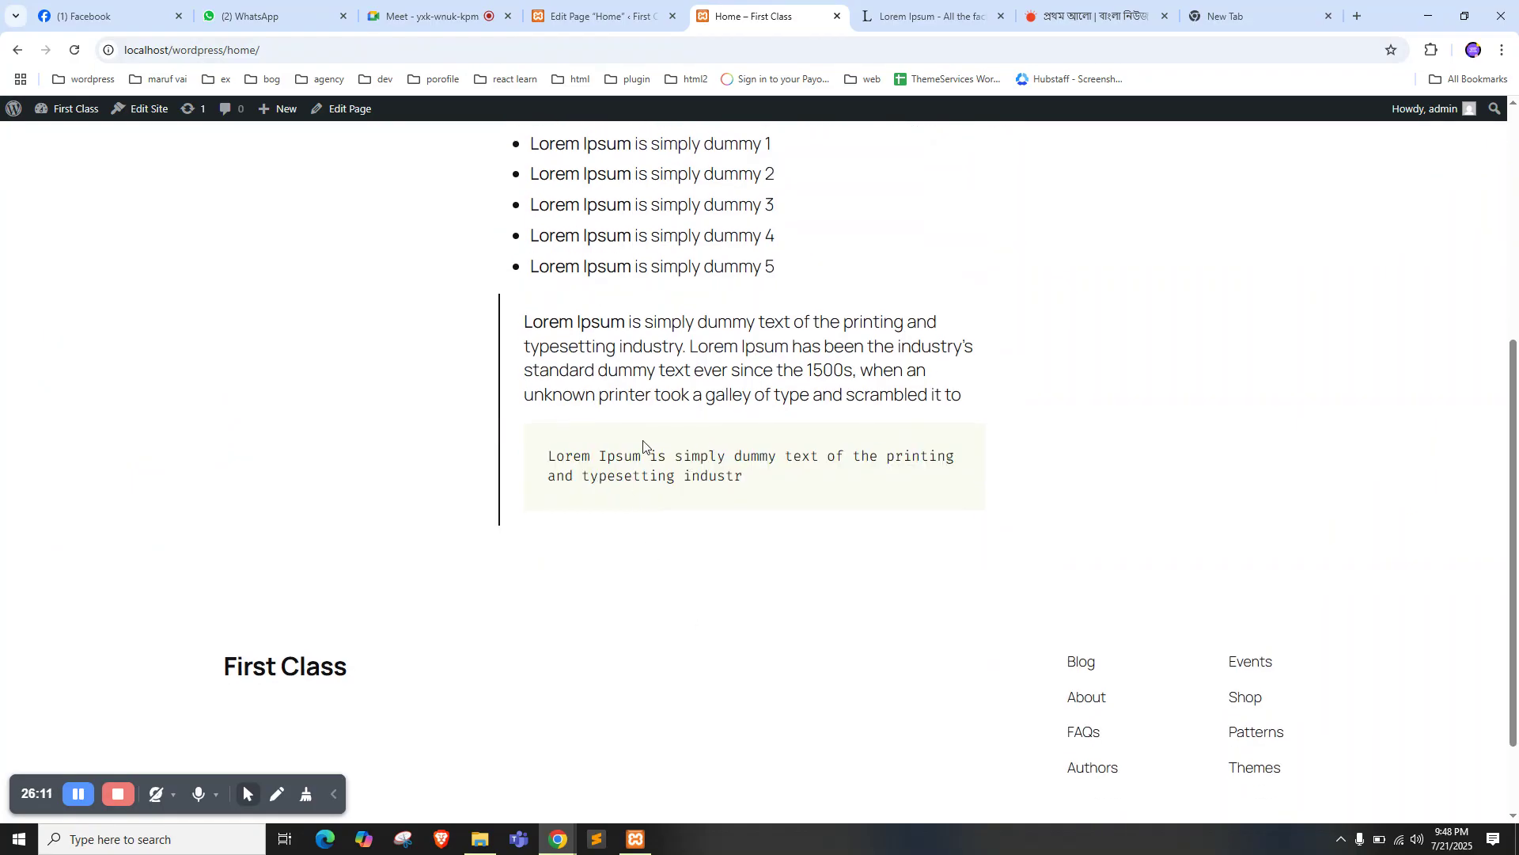
Add a Details block below the Code block in the page editor and expand its hidden content area
click(609, 15)
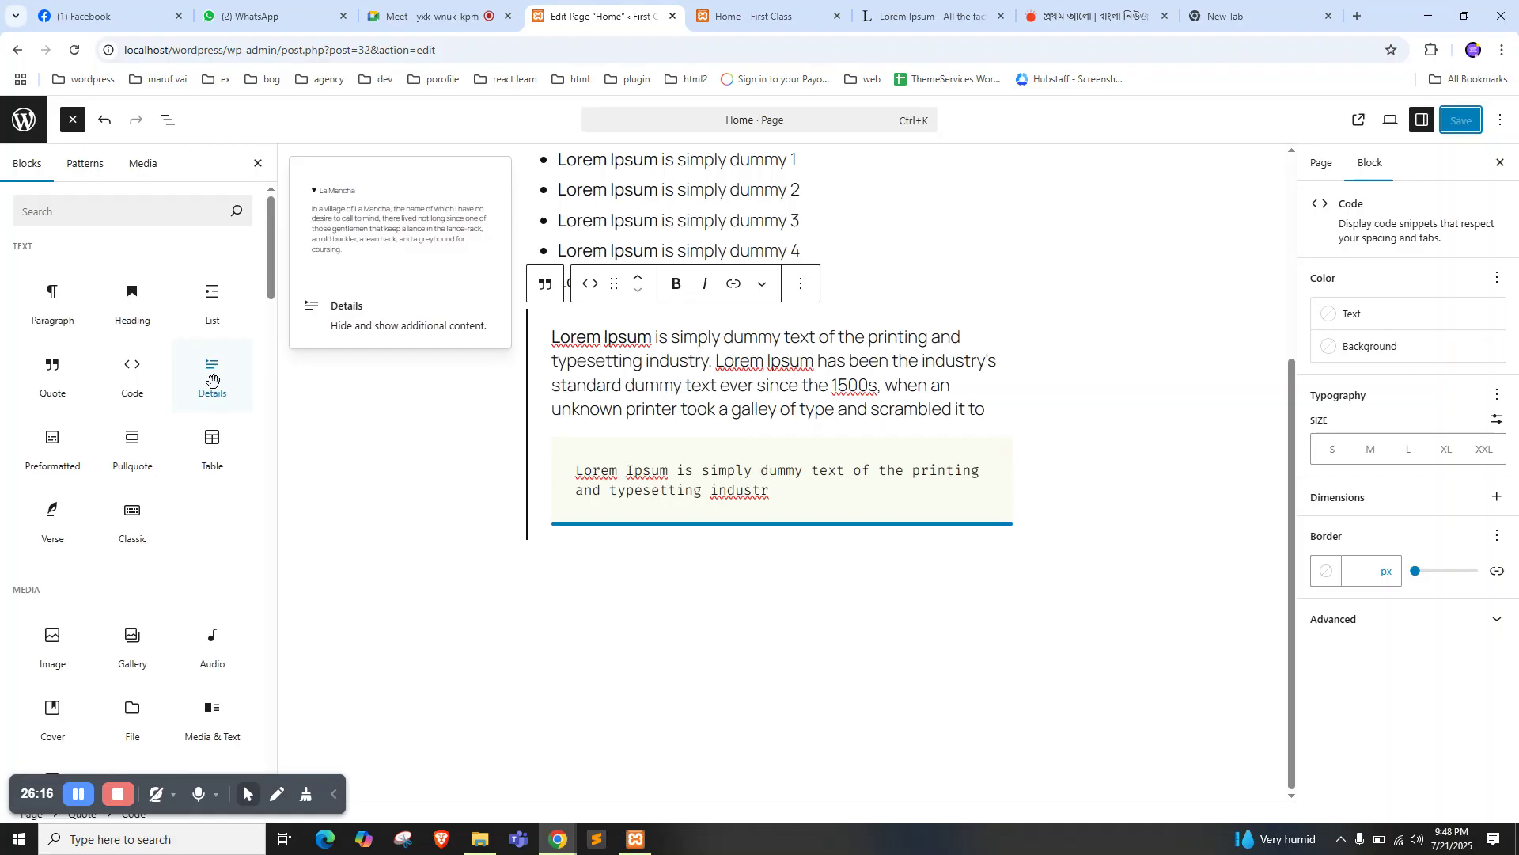
drag(337, 453, 560, 543)
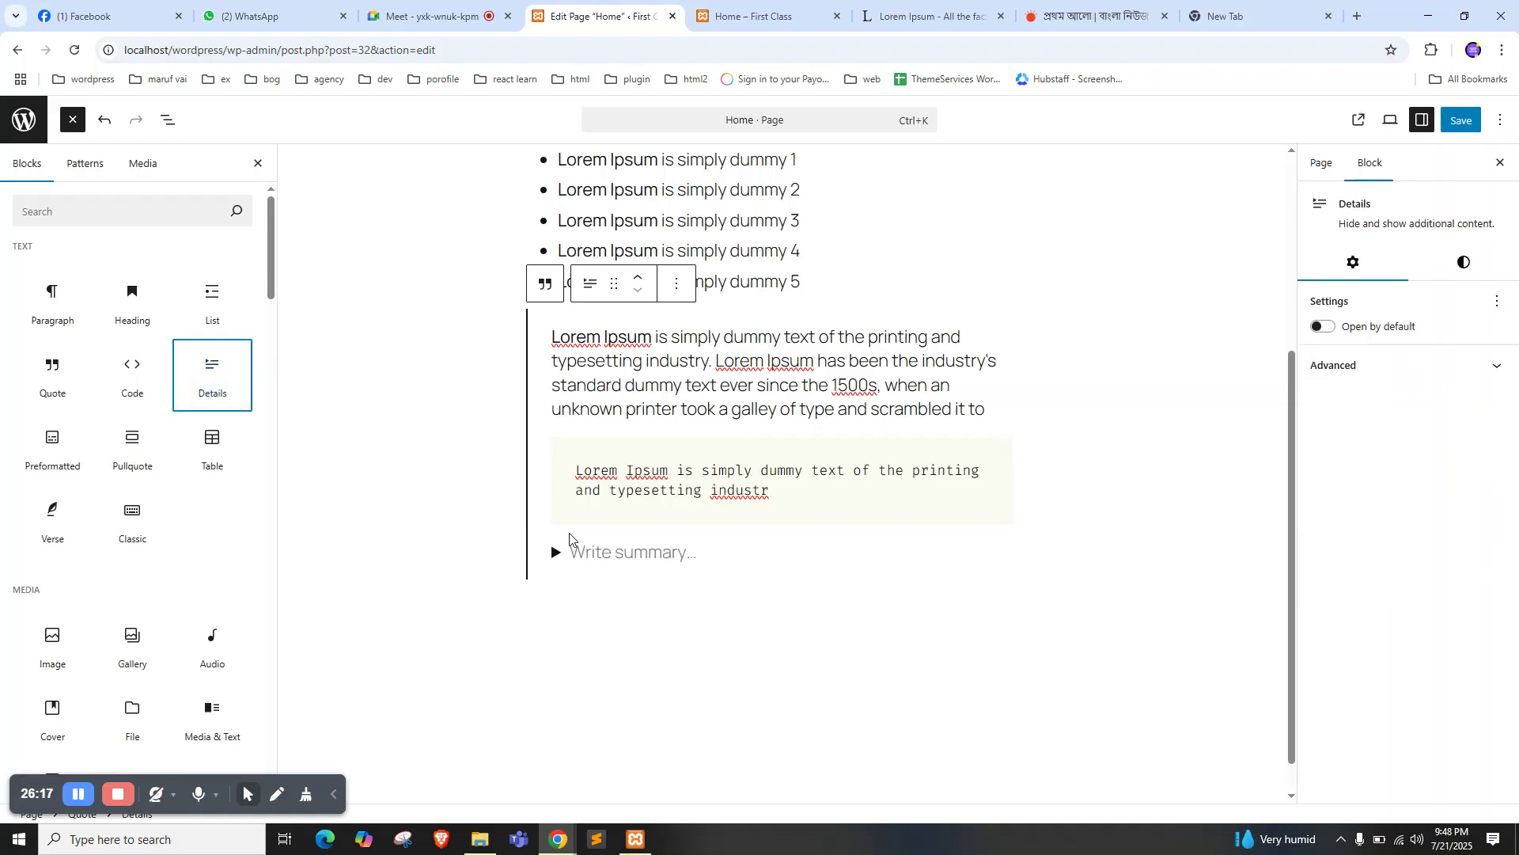
click(624, 515)
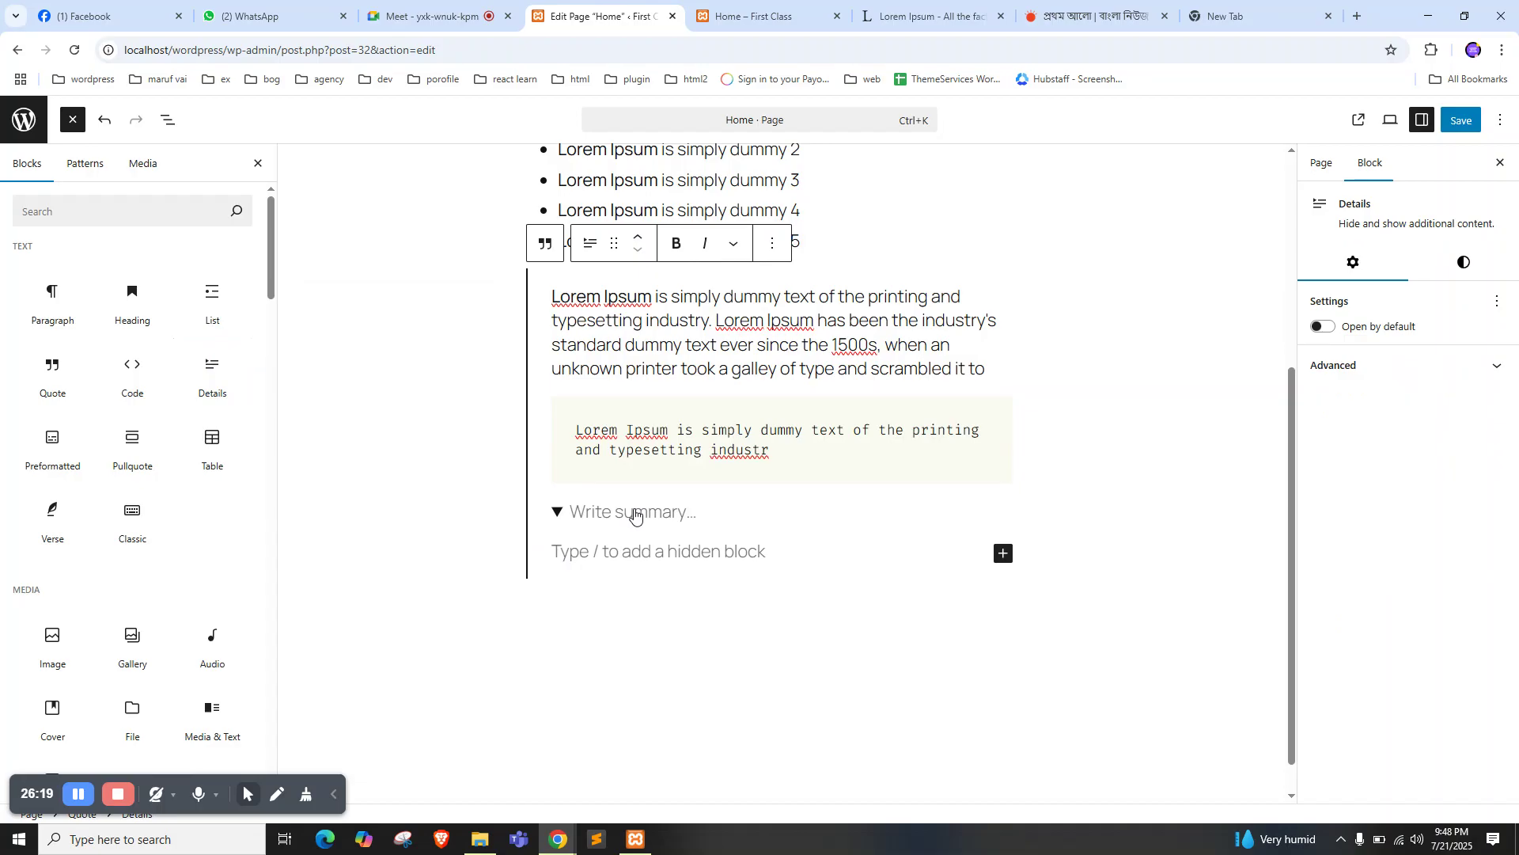
Set the Details block's summary to the heading "Why do we use it?" copied from lipsum.com
click(918, 14)
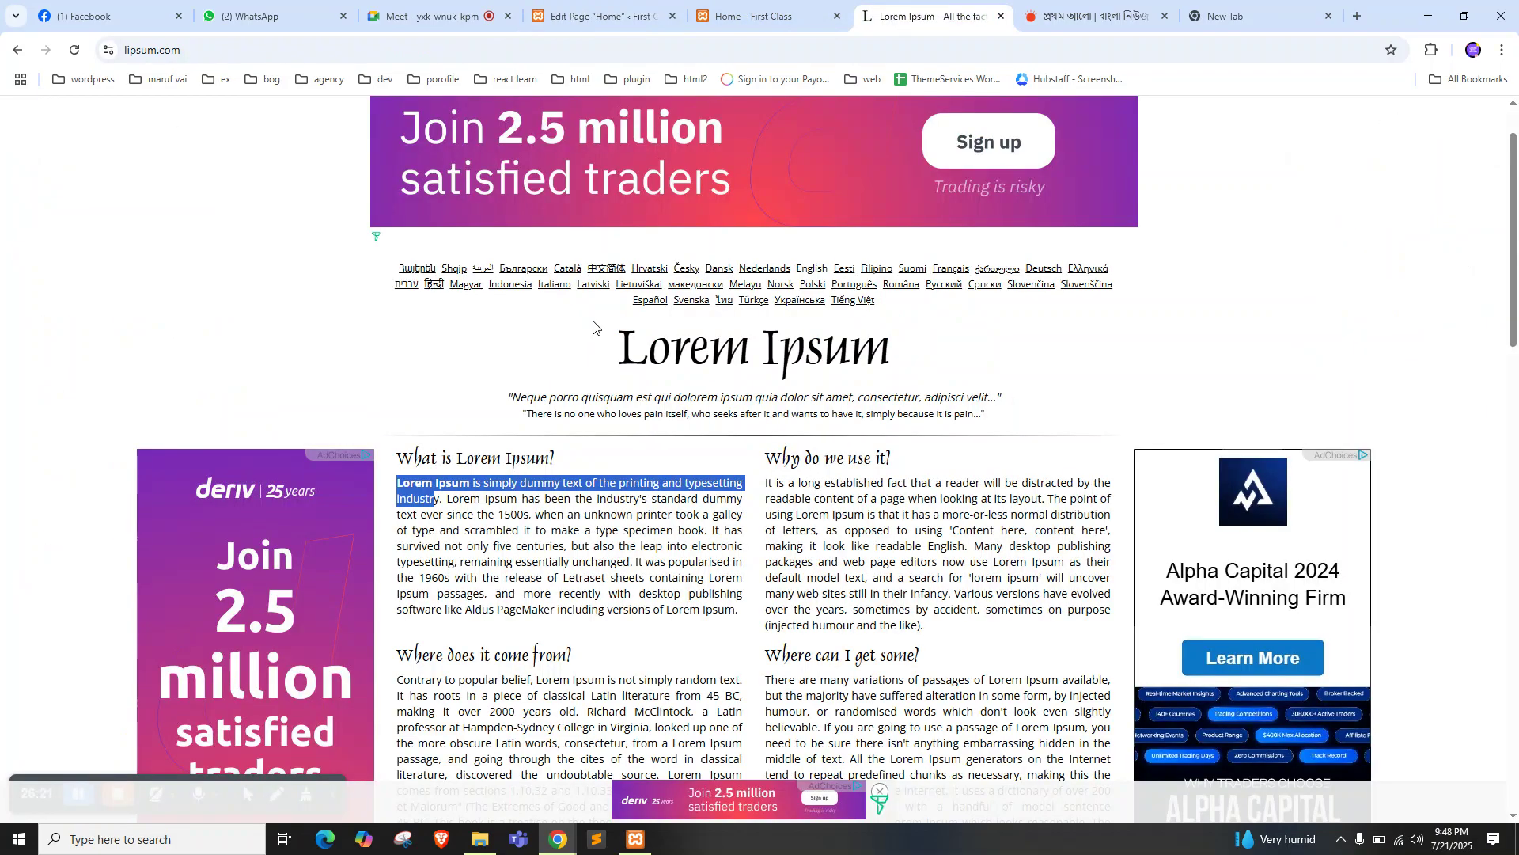
triple_click(448, 476)
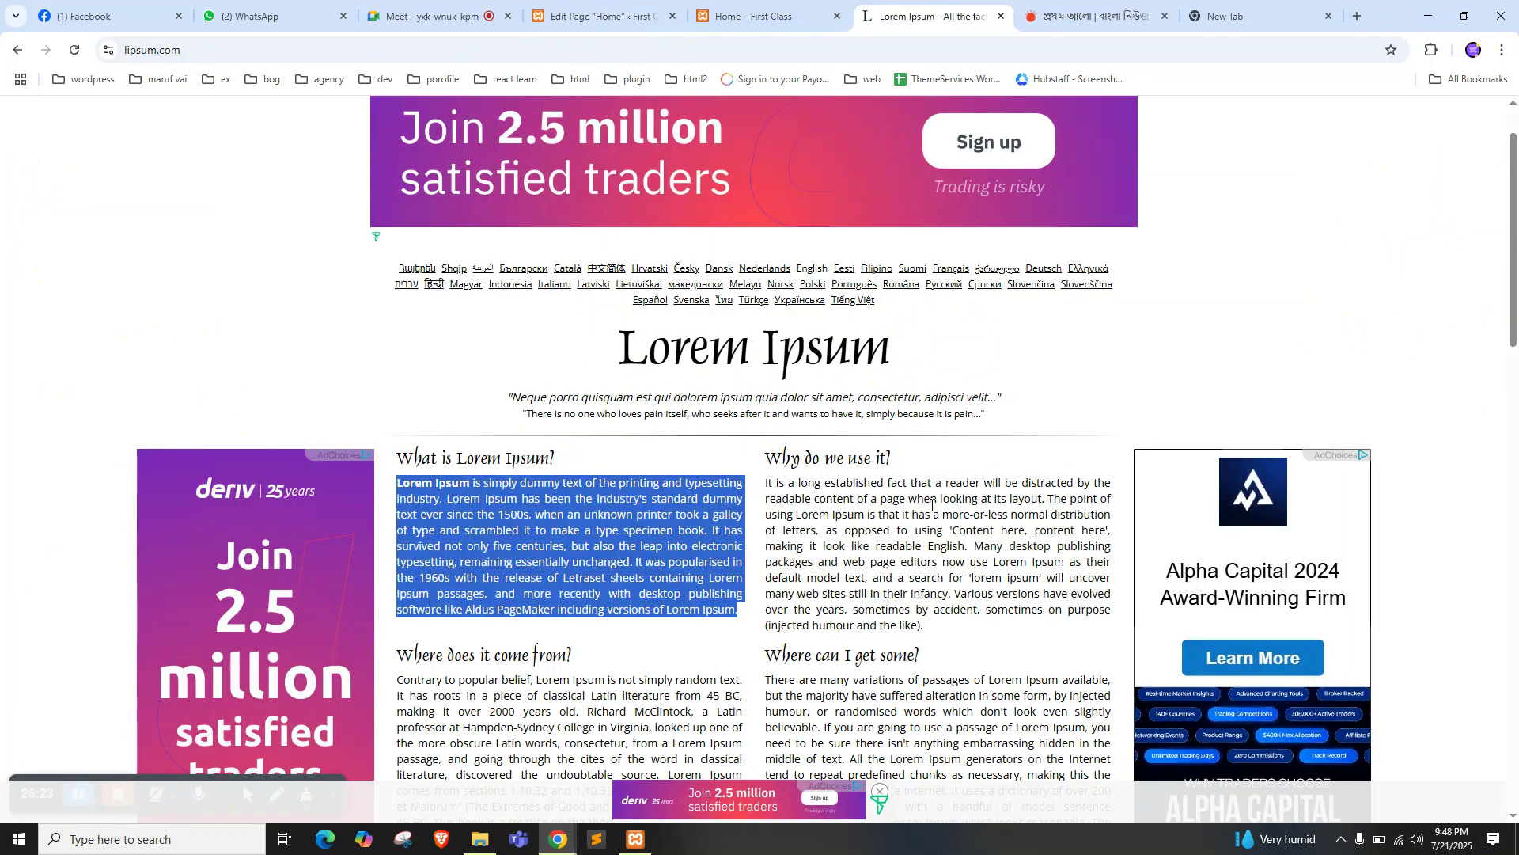
triple_click(840, 459)
key(ctrl+c)
click(602, 16)
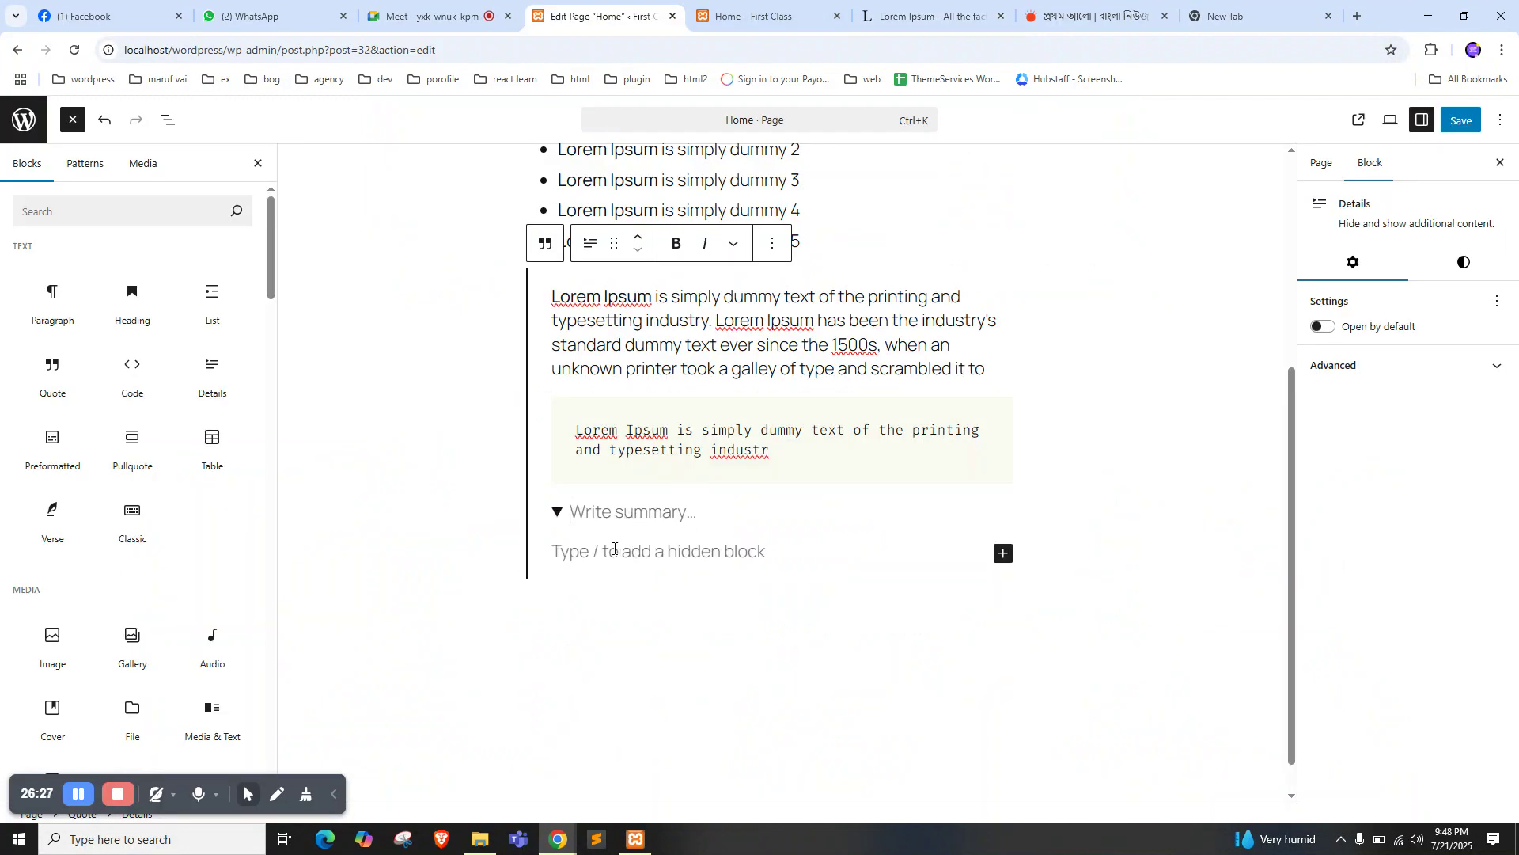
click(614, 548)
click(595, 516)
key(ctrl+v)
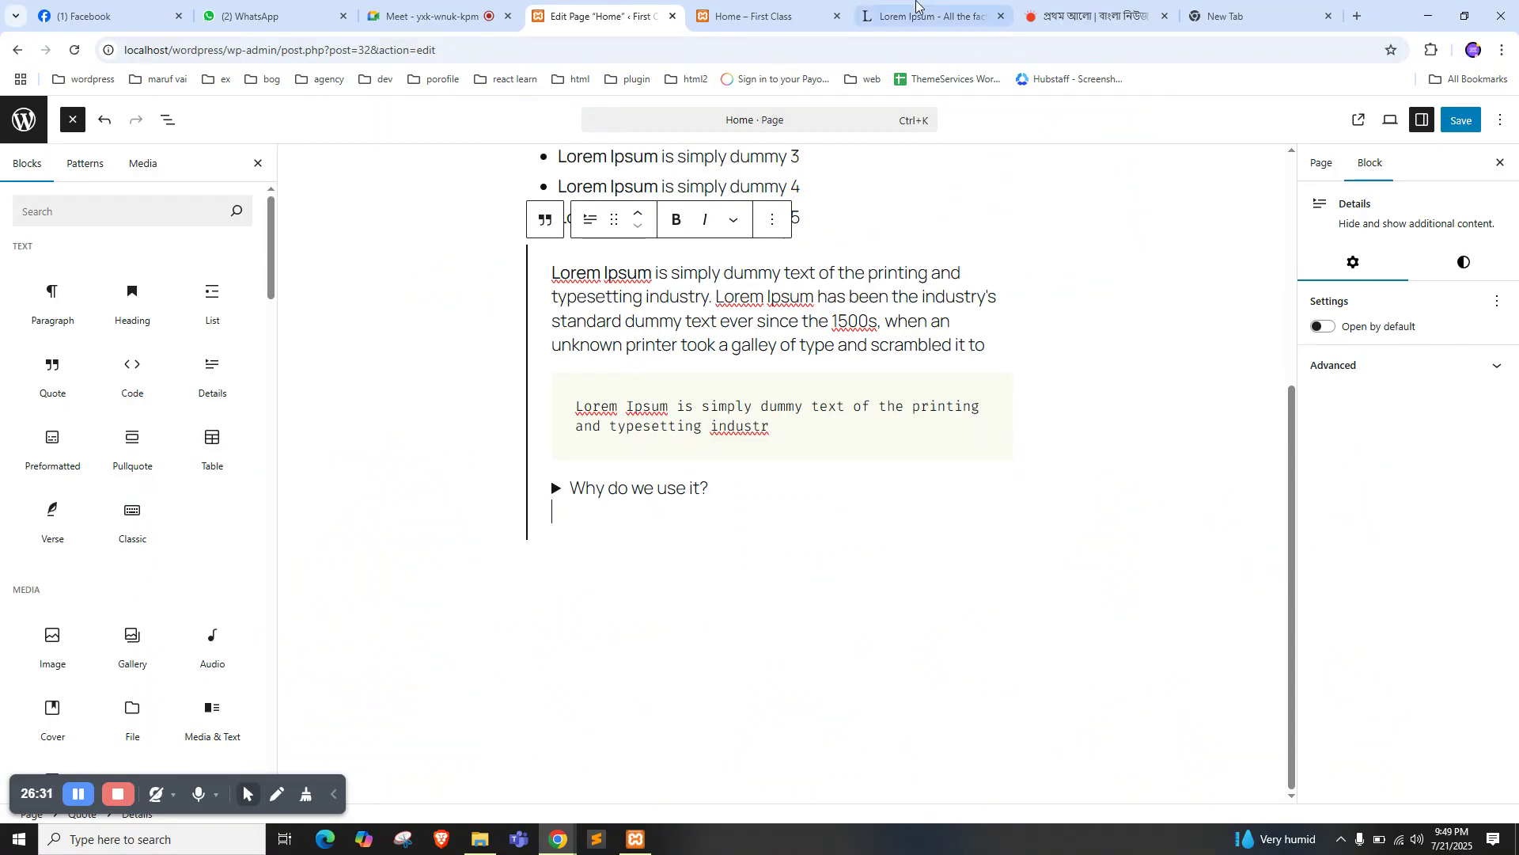
Paste the opening Lorem Ipsum text, through "ever since the 1500s,", as the Details block's hidden content and save the page
click(891, 7)
drag(532, 515, 401, 480)
key(ctrl+c)
key(ctrl+4)
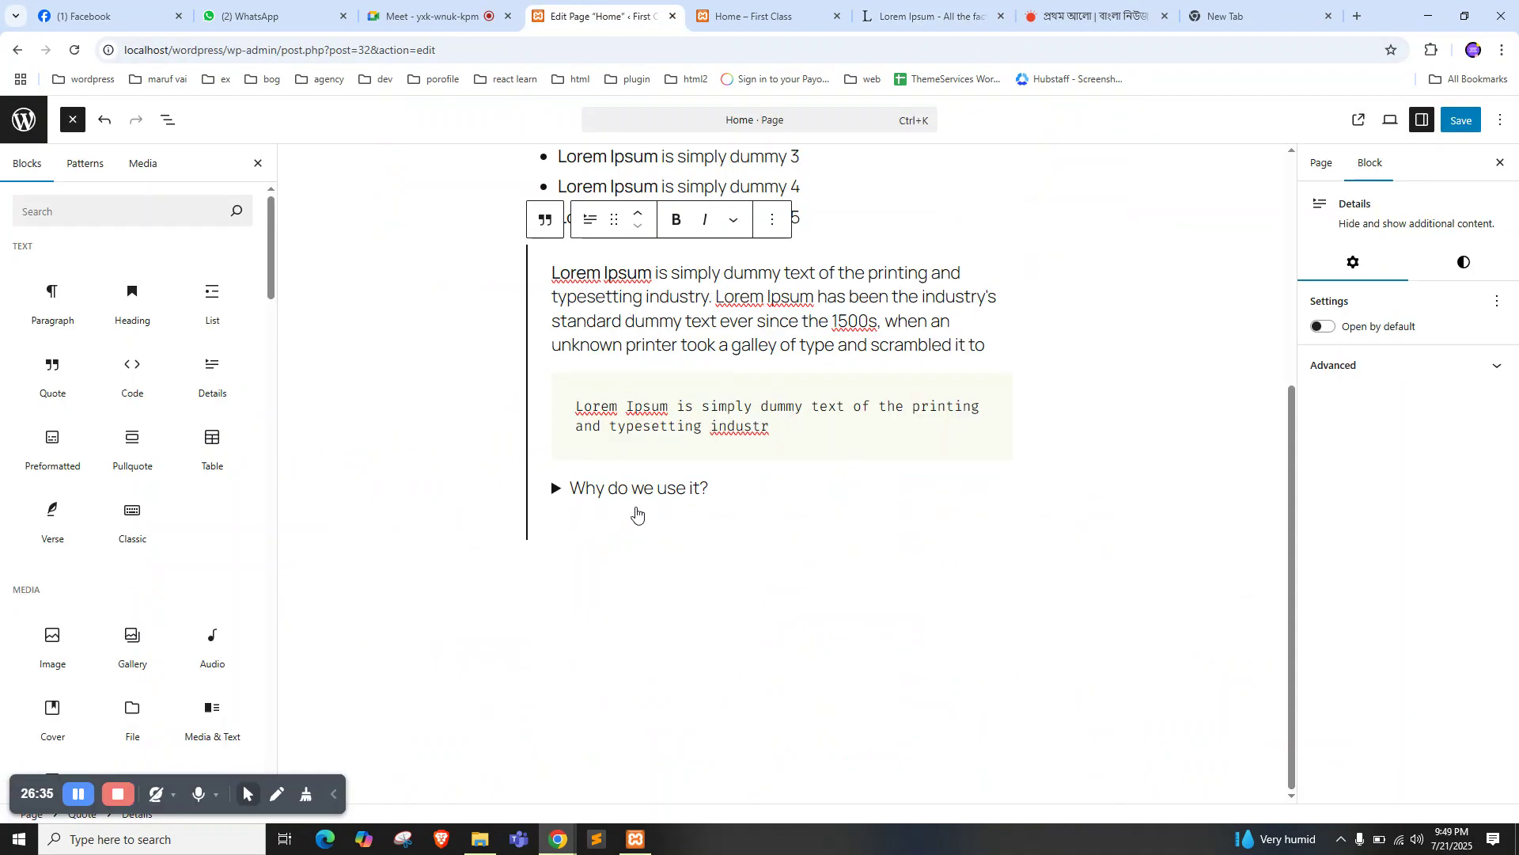
click(604, 488)
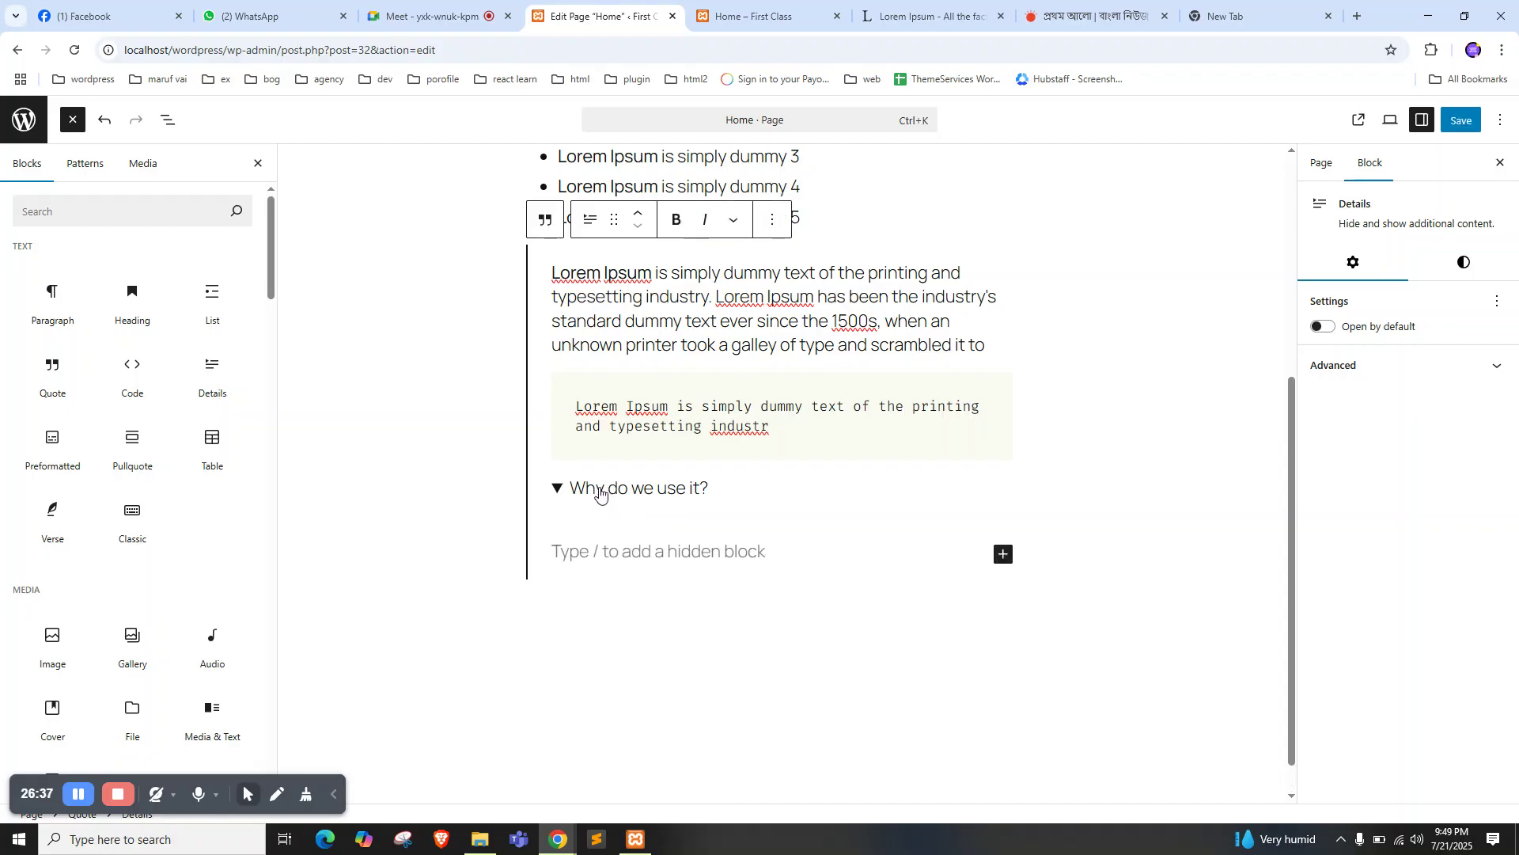
click(593, 550)
key(ctrl+v)
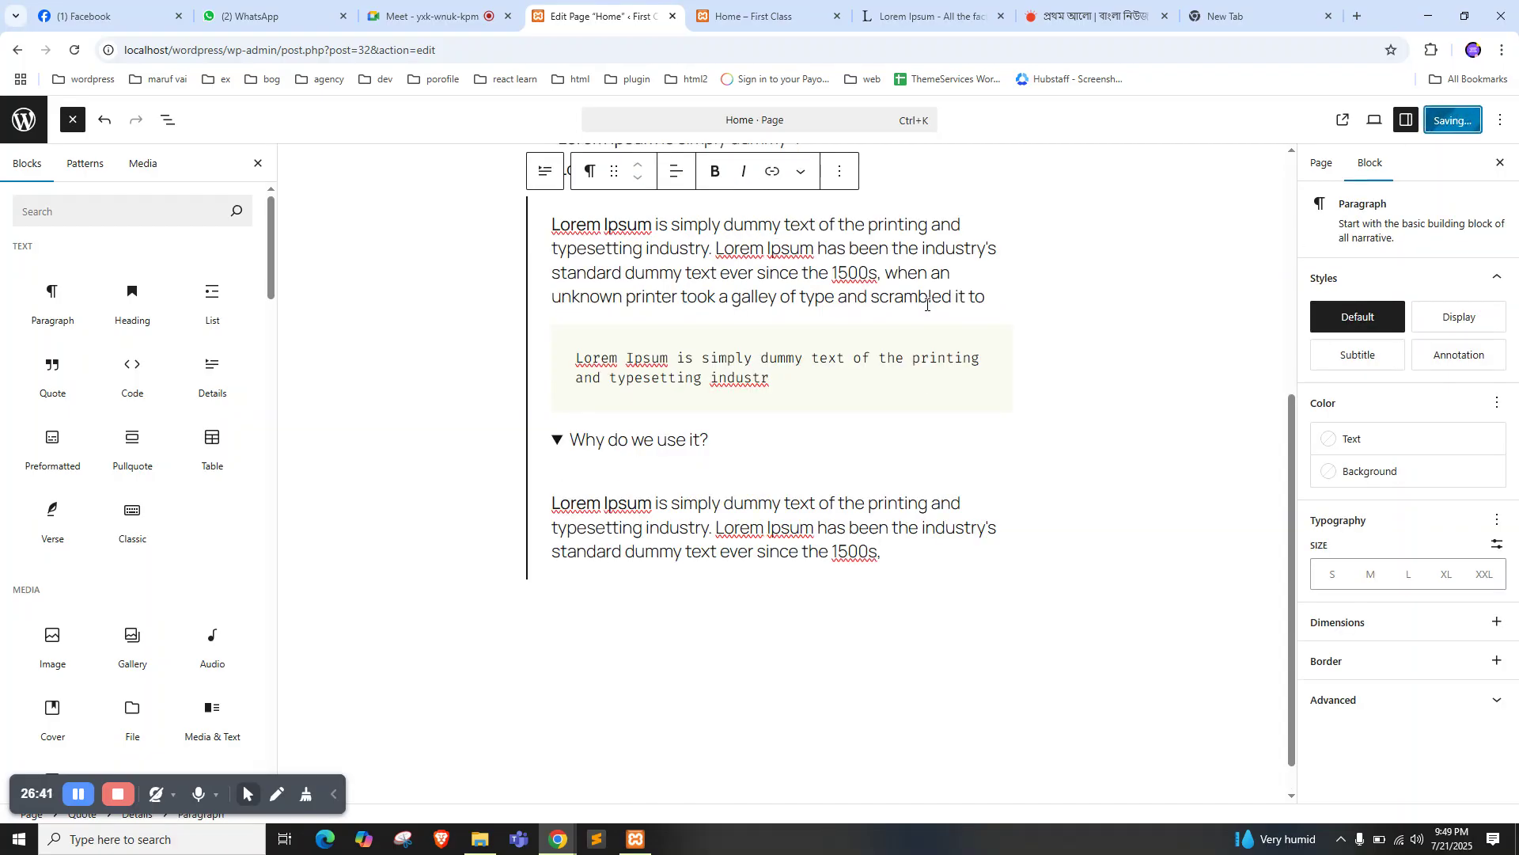
Reload the published Home page, expand and collapse the "Why do we use it?" details, and review the page's other blocks
click(778, 17)
right_click(99, 281)
click(169, 331)
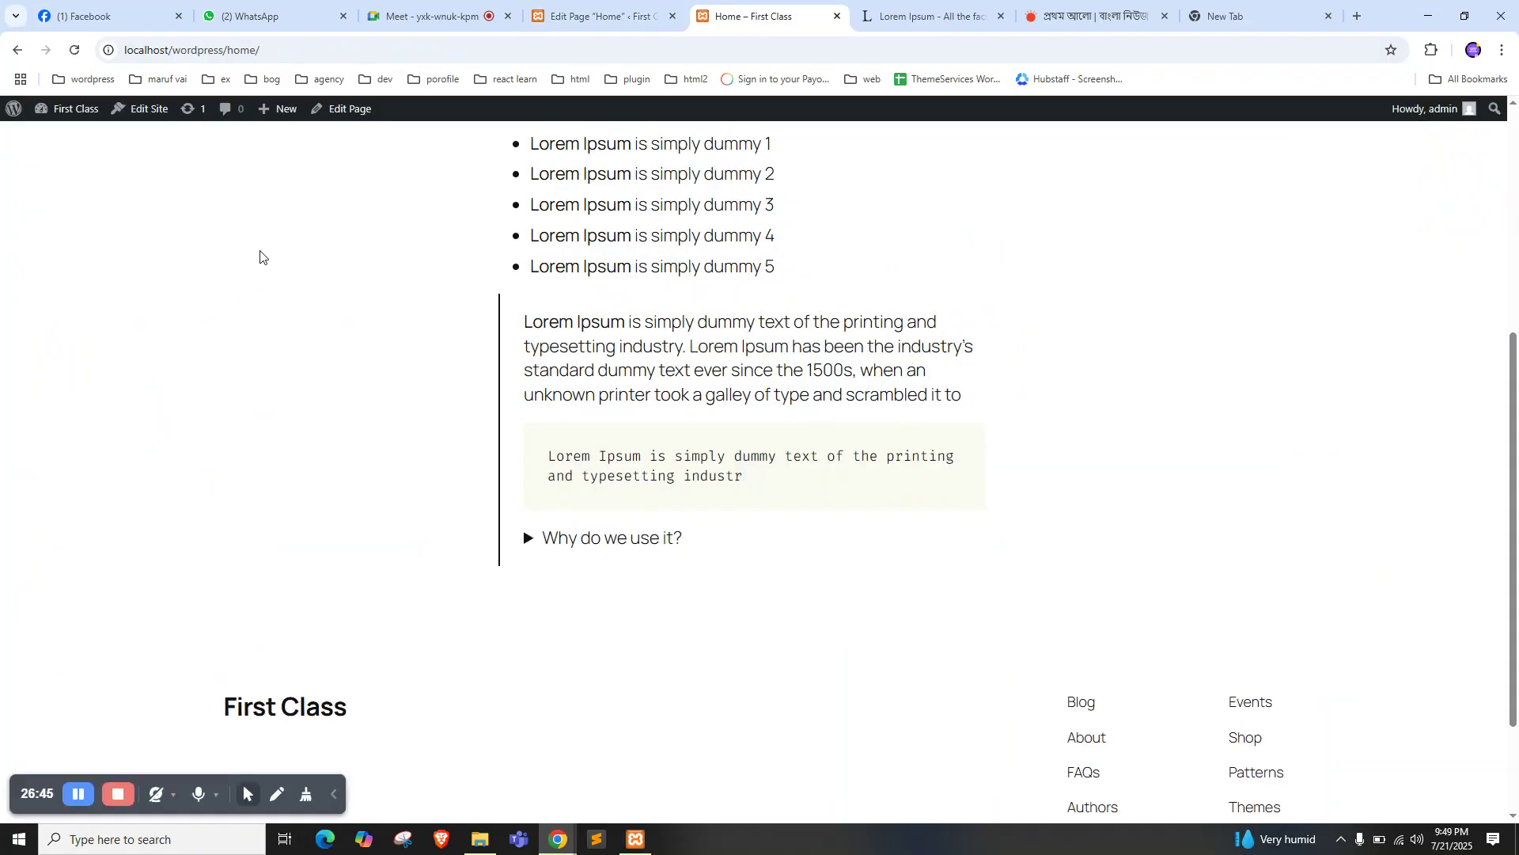
scroll(620, 461, down, 2)
click(596, 400)
click(598, 400)
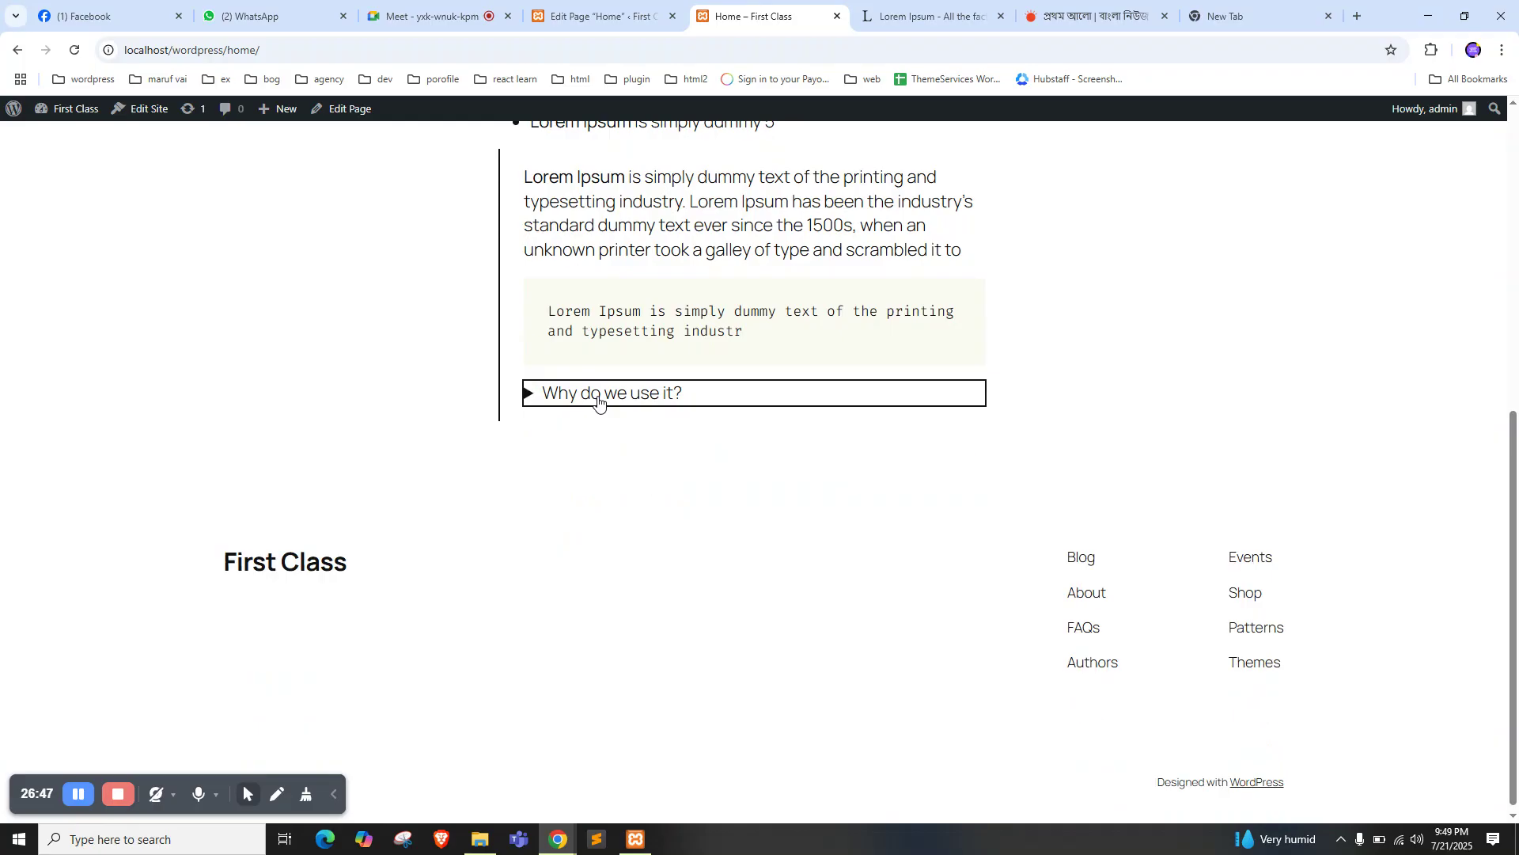
click(595, 397)
double_click(587, 392)
click(582, 392)
click(582, 392)
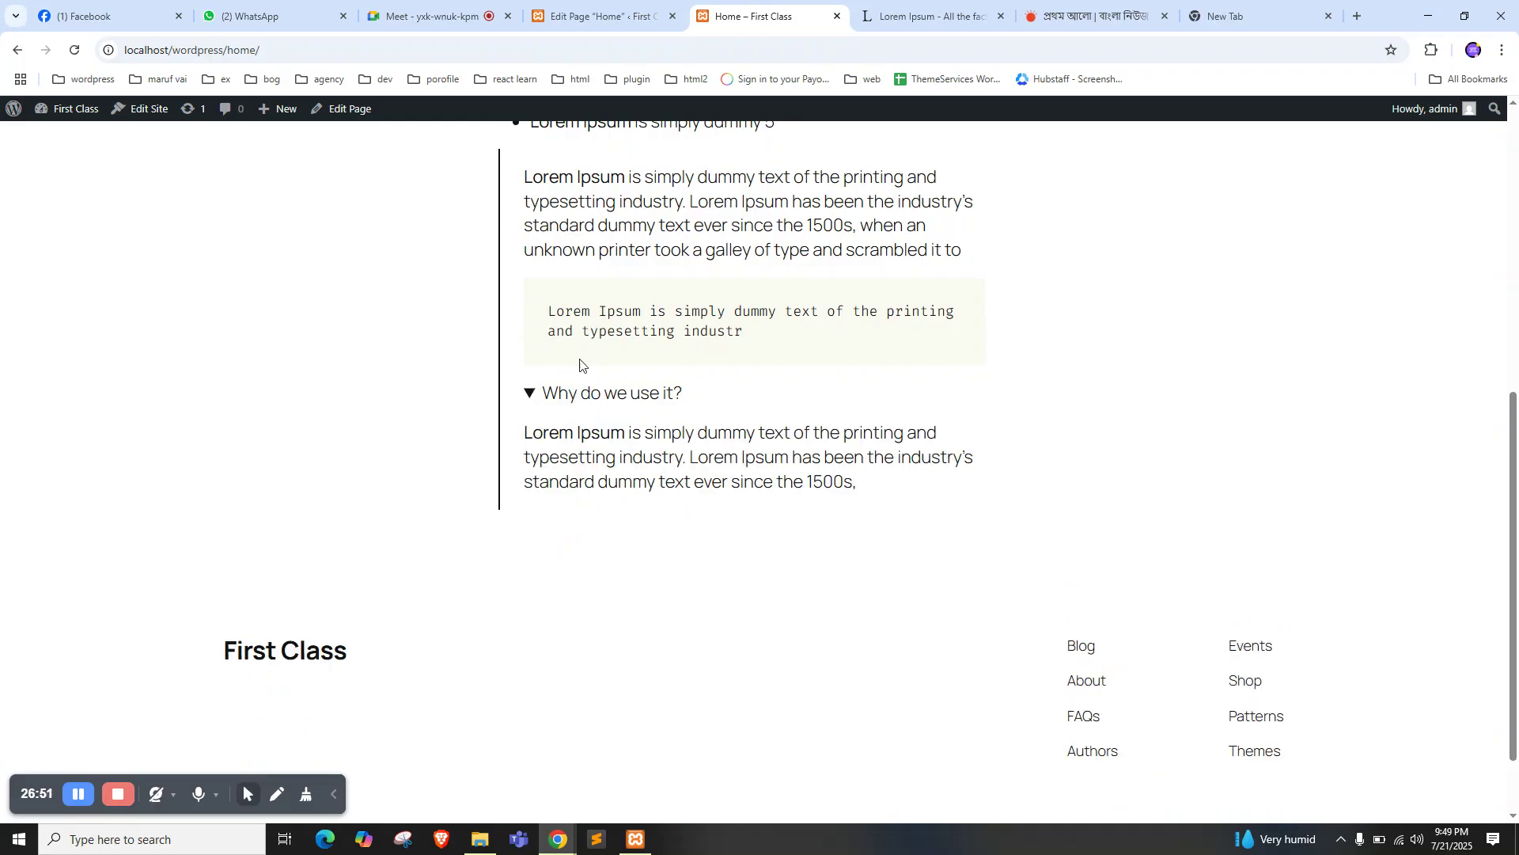
scroll(678, 353, up, 7)
scroll(695, 360, down, 5)
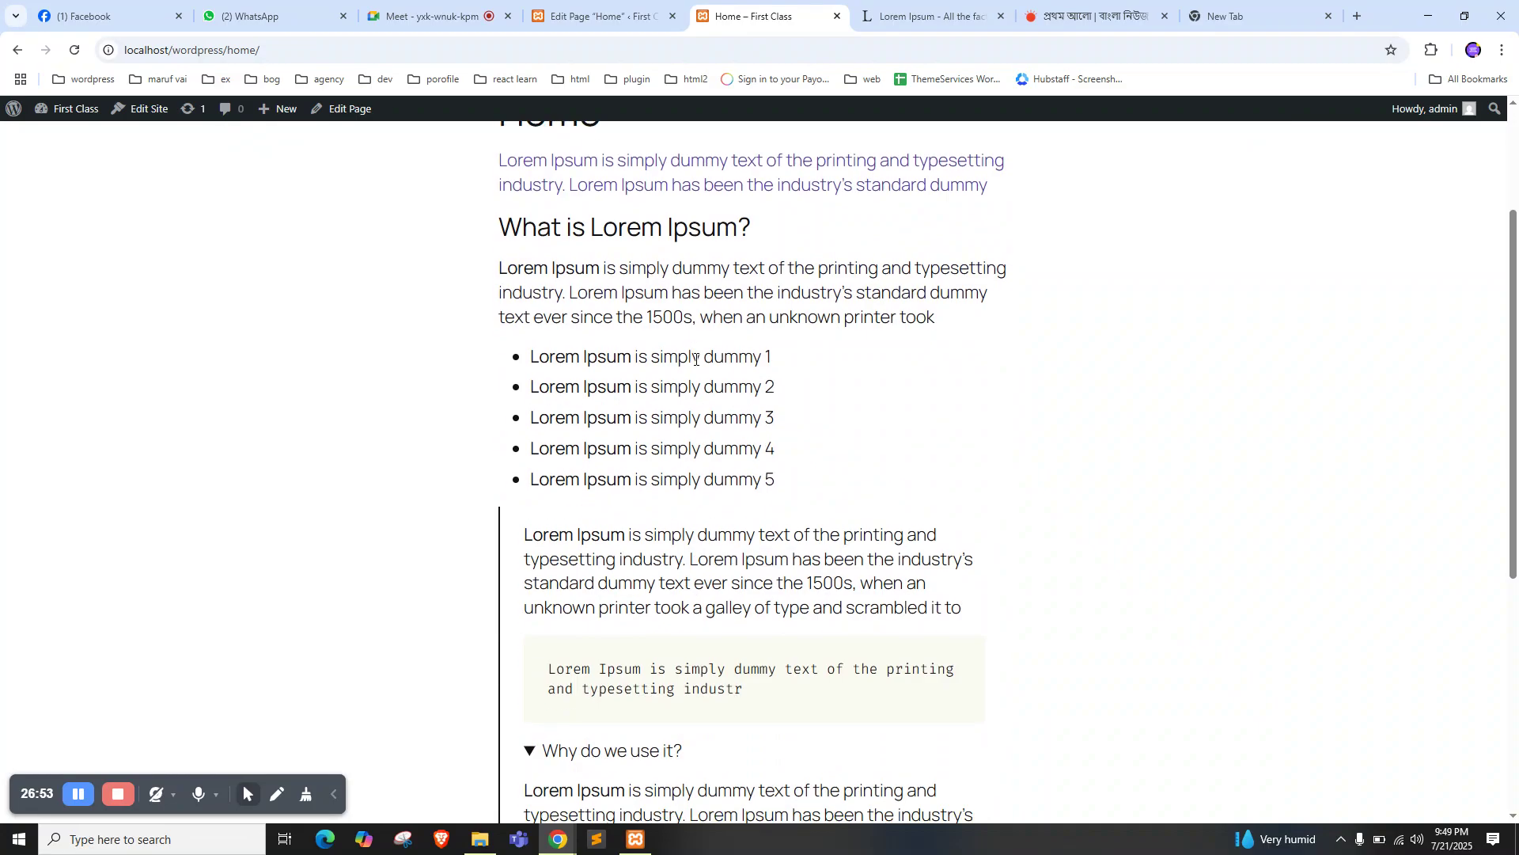
scroll(696, 356, down, 1)
scroll(656, 372, up, 1)
scroll(630, 377, up, 3)
scroll(630, 378, down, 1)
Check how the Details block collapses and expands in the editor and compare it with the published page
click(594, 16)
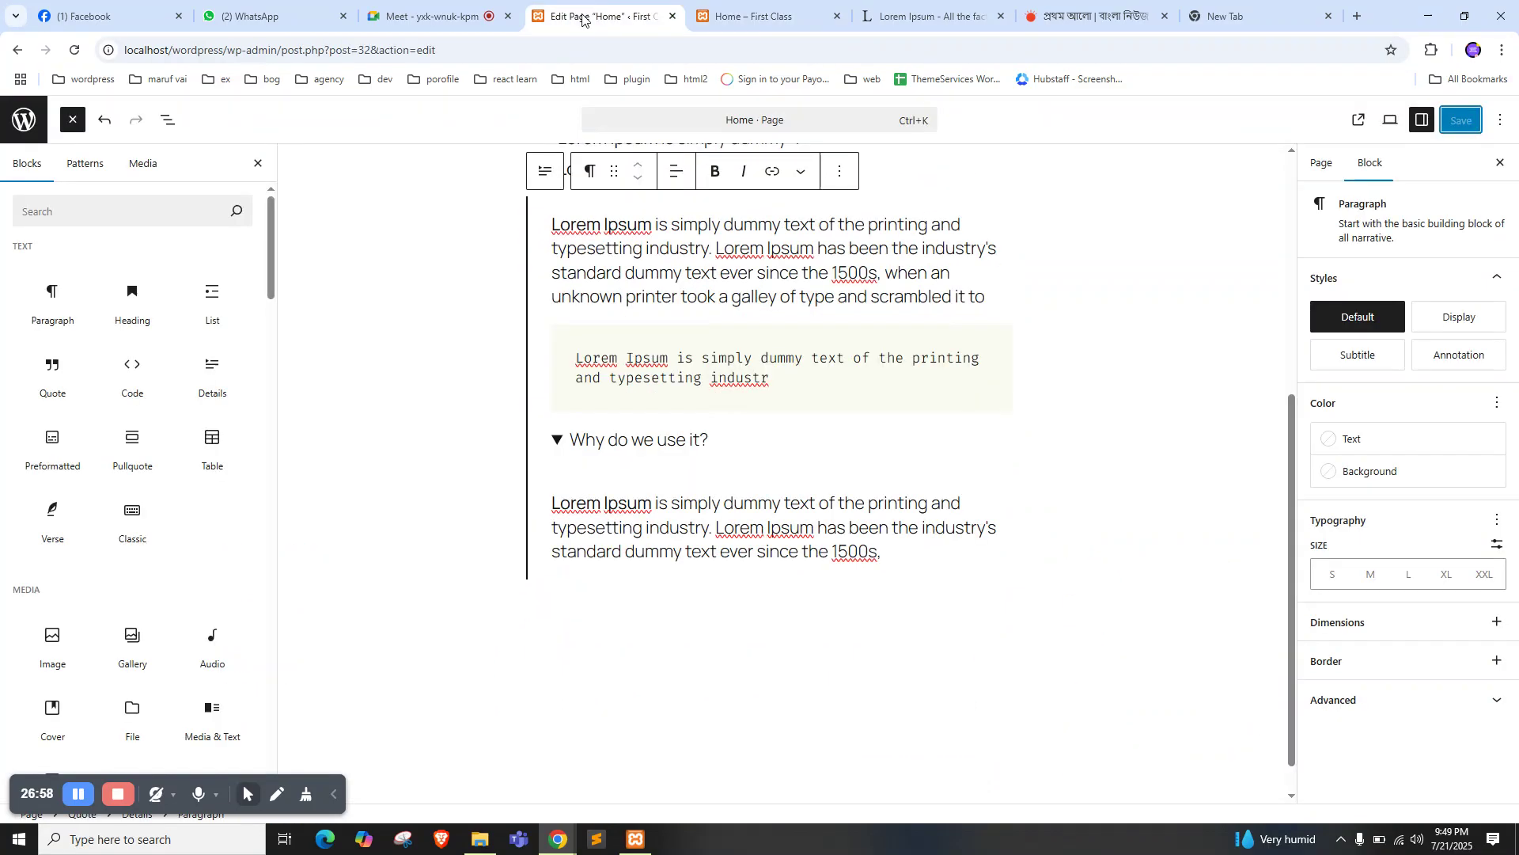
click(532, 475)
click(677, 439)
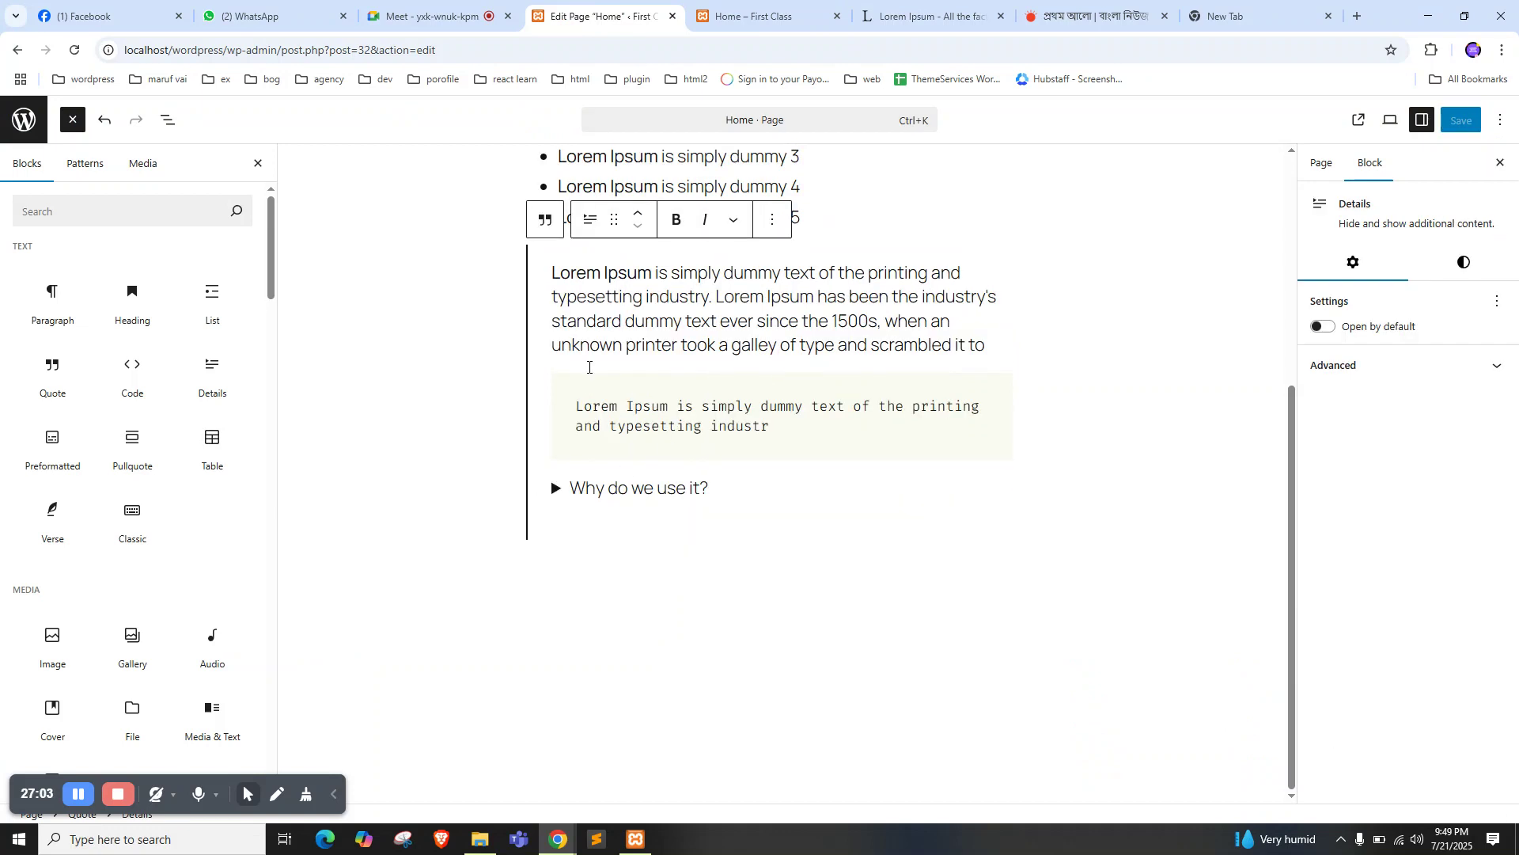
click(640, 488)
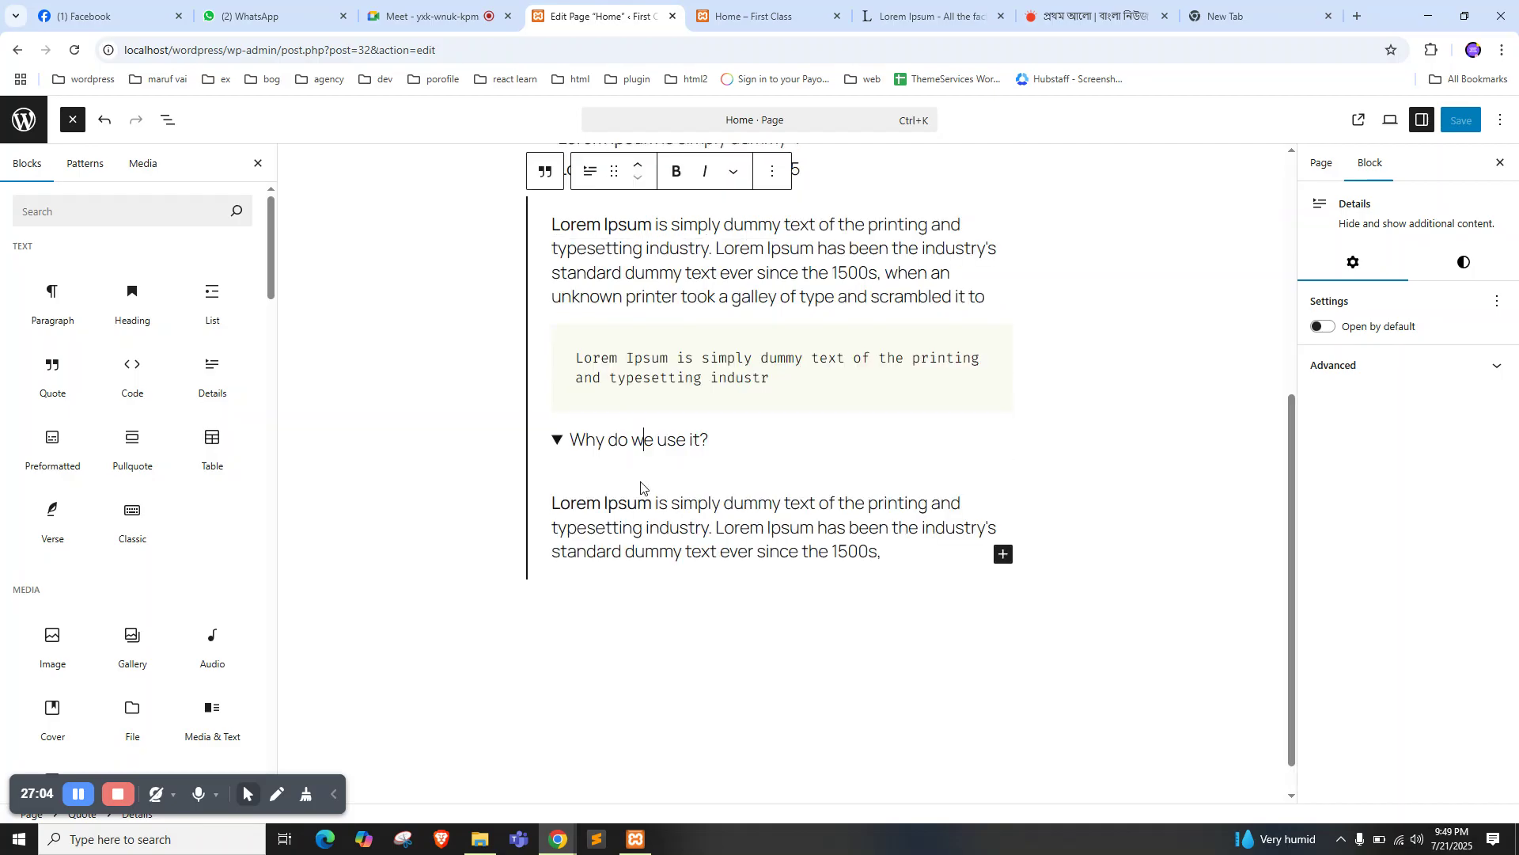
click(690, 6)
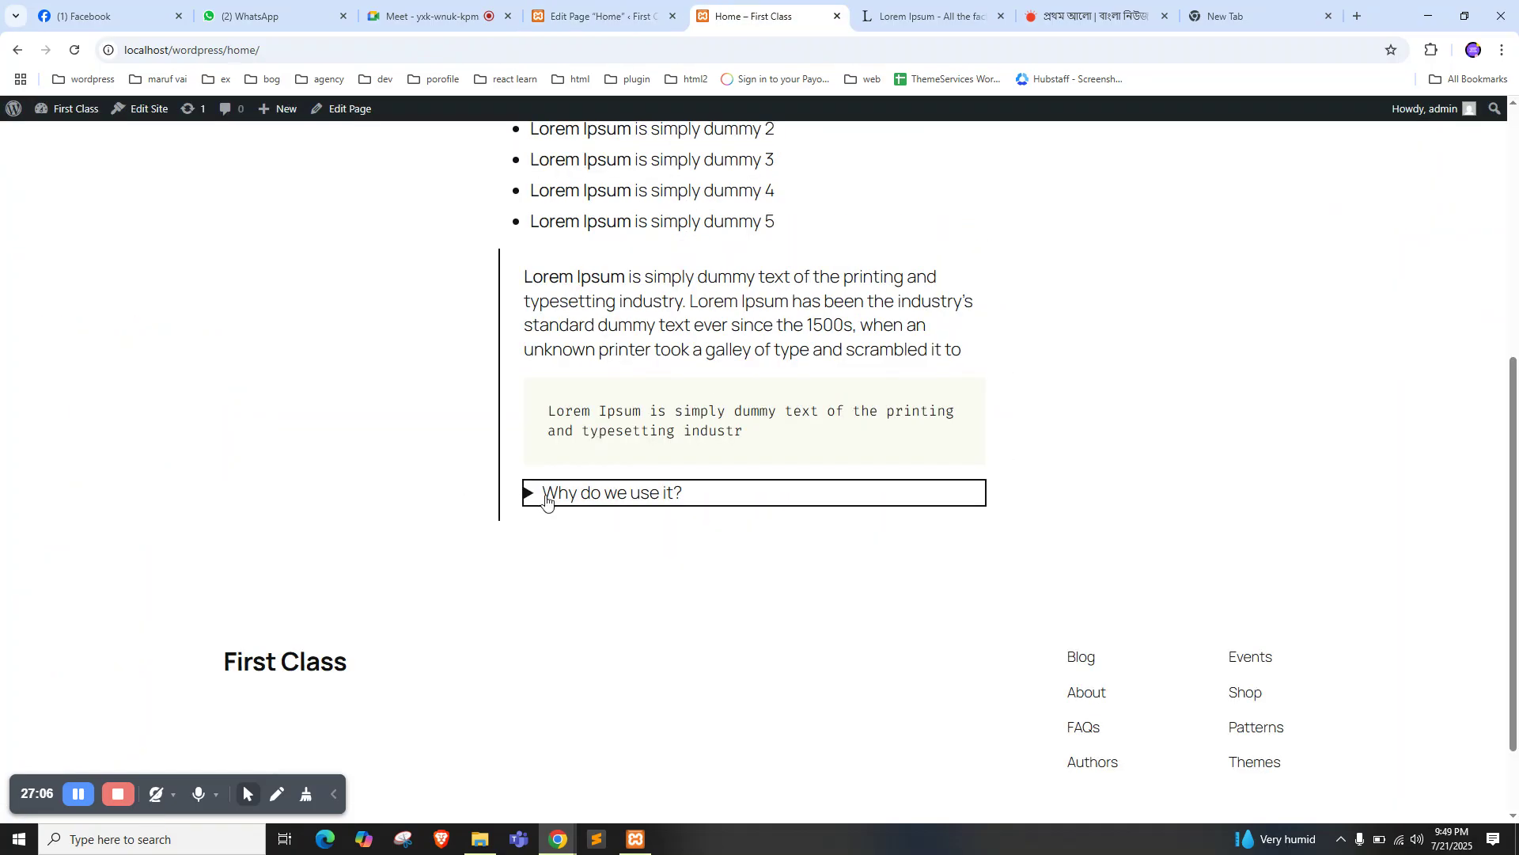
Delete the hidden paragraph block inside the "Why do we use it?" Details block
click(610, 15)
click(733, 538)
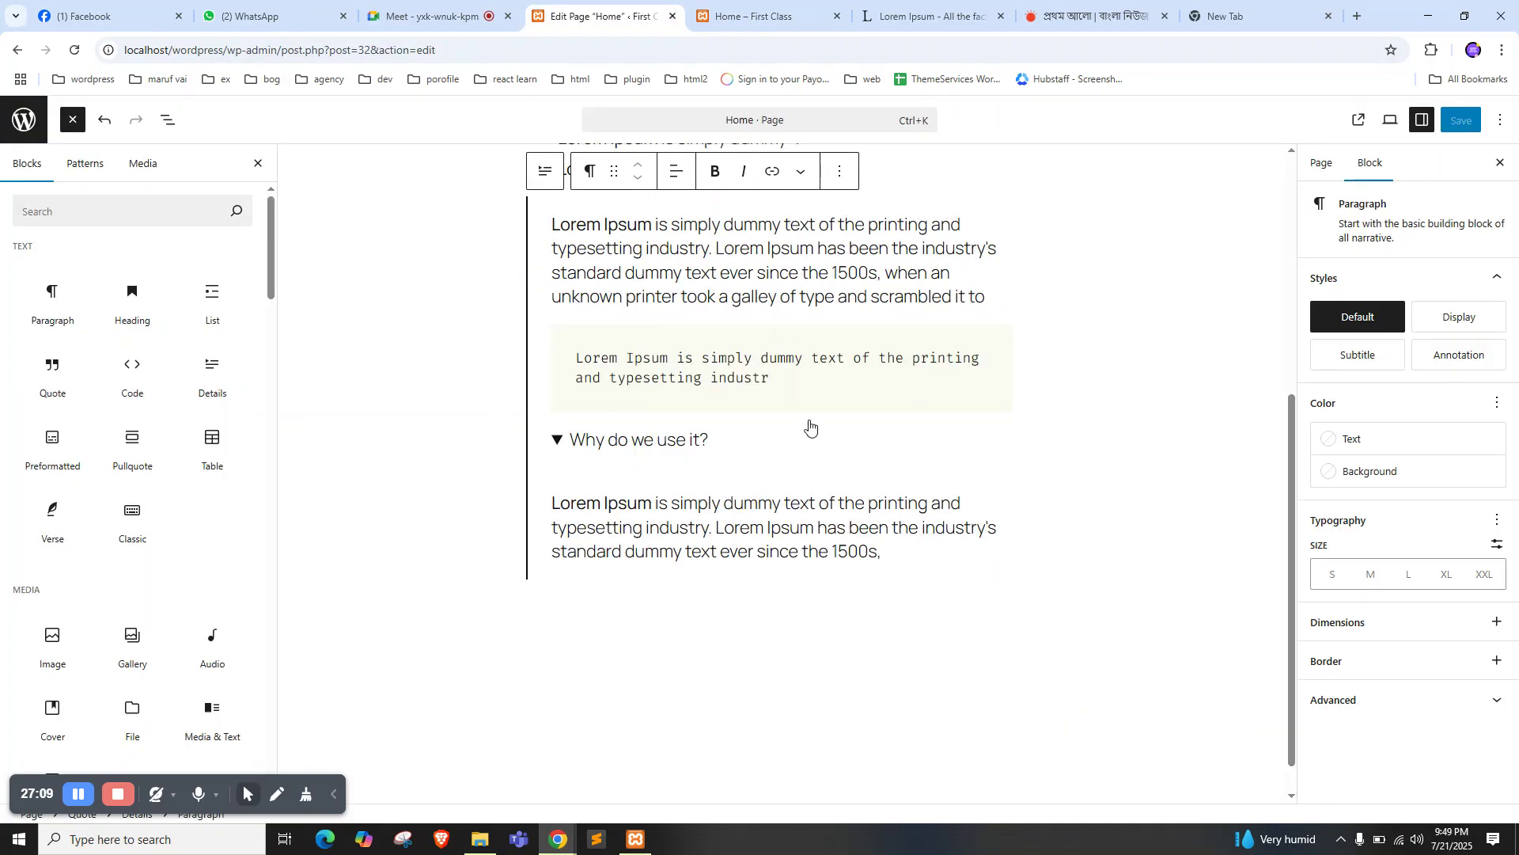
click(839, 171)
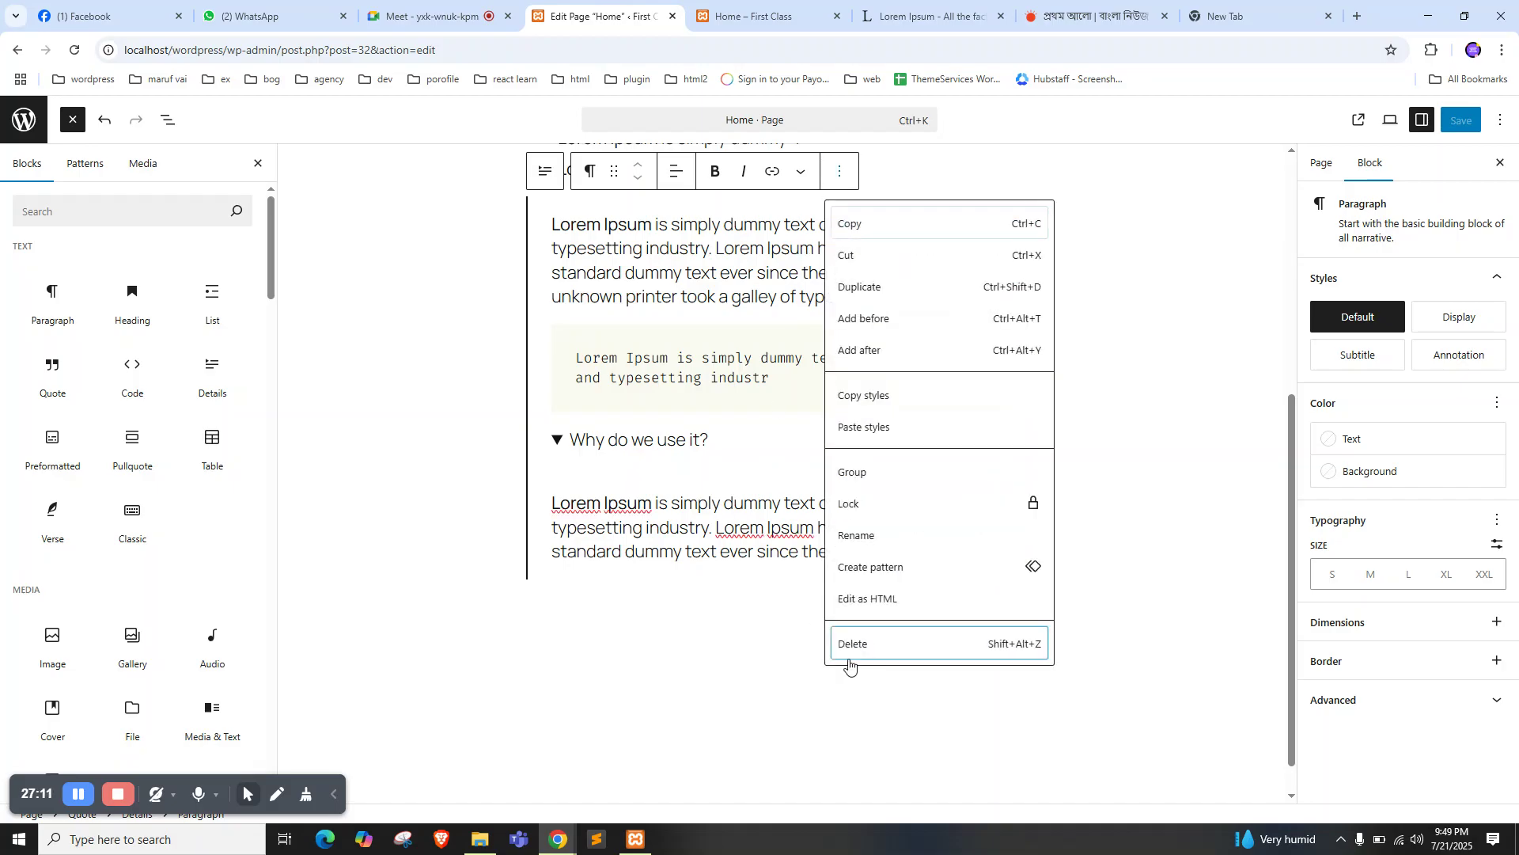
click(859, 639)
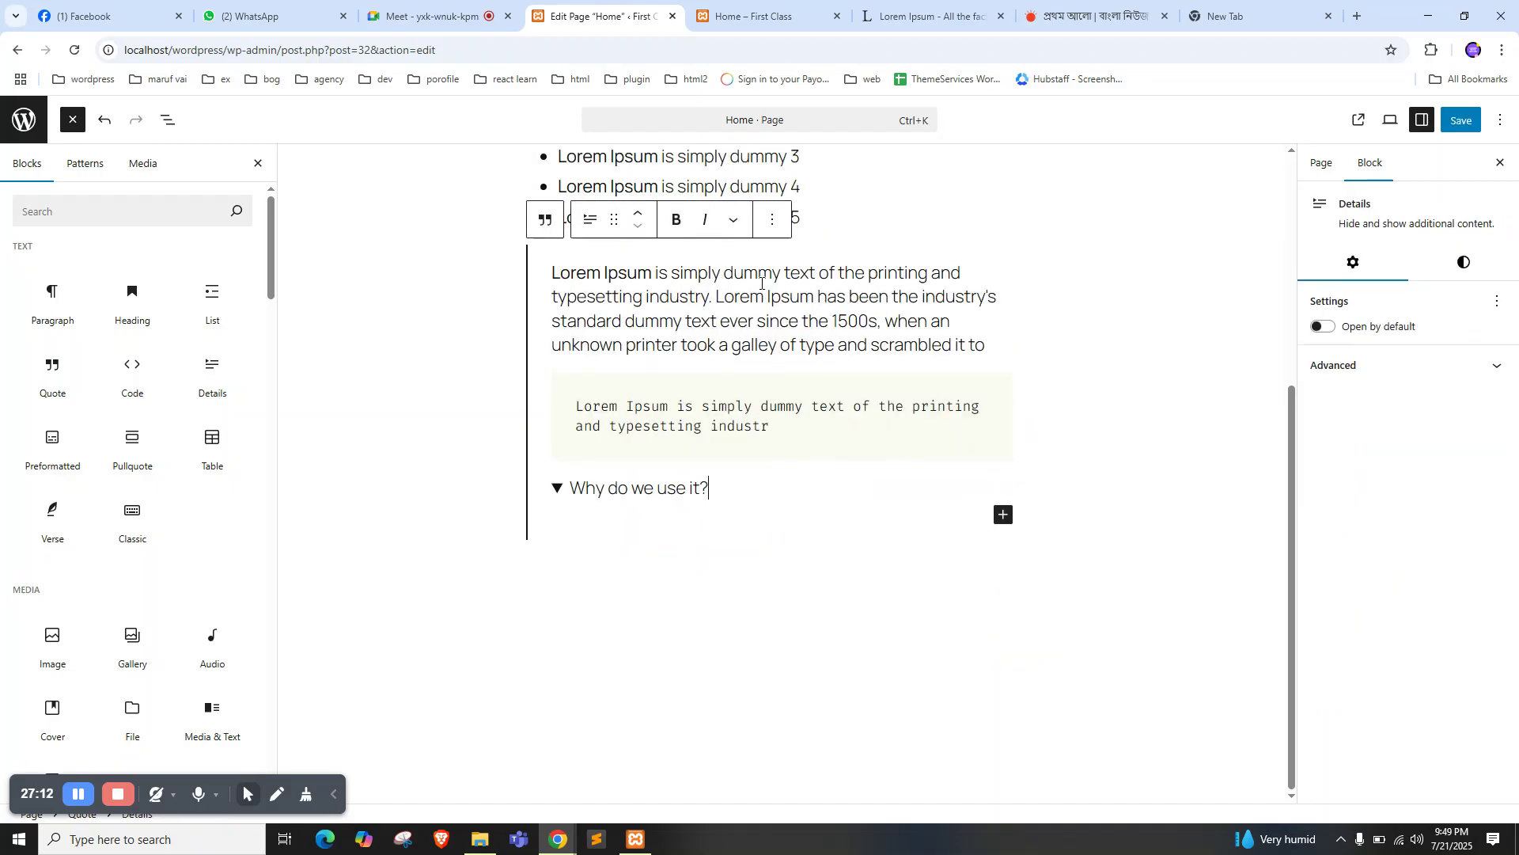
Delete the Details block from inside the quote and add a new Details block below the quote
click(772, 219)
click(828, 661)
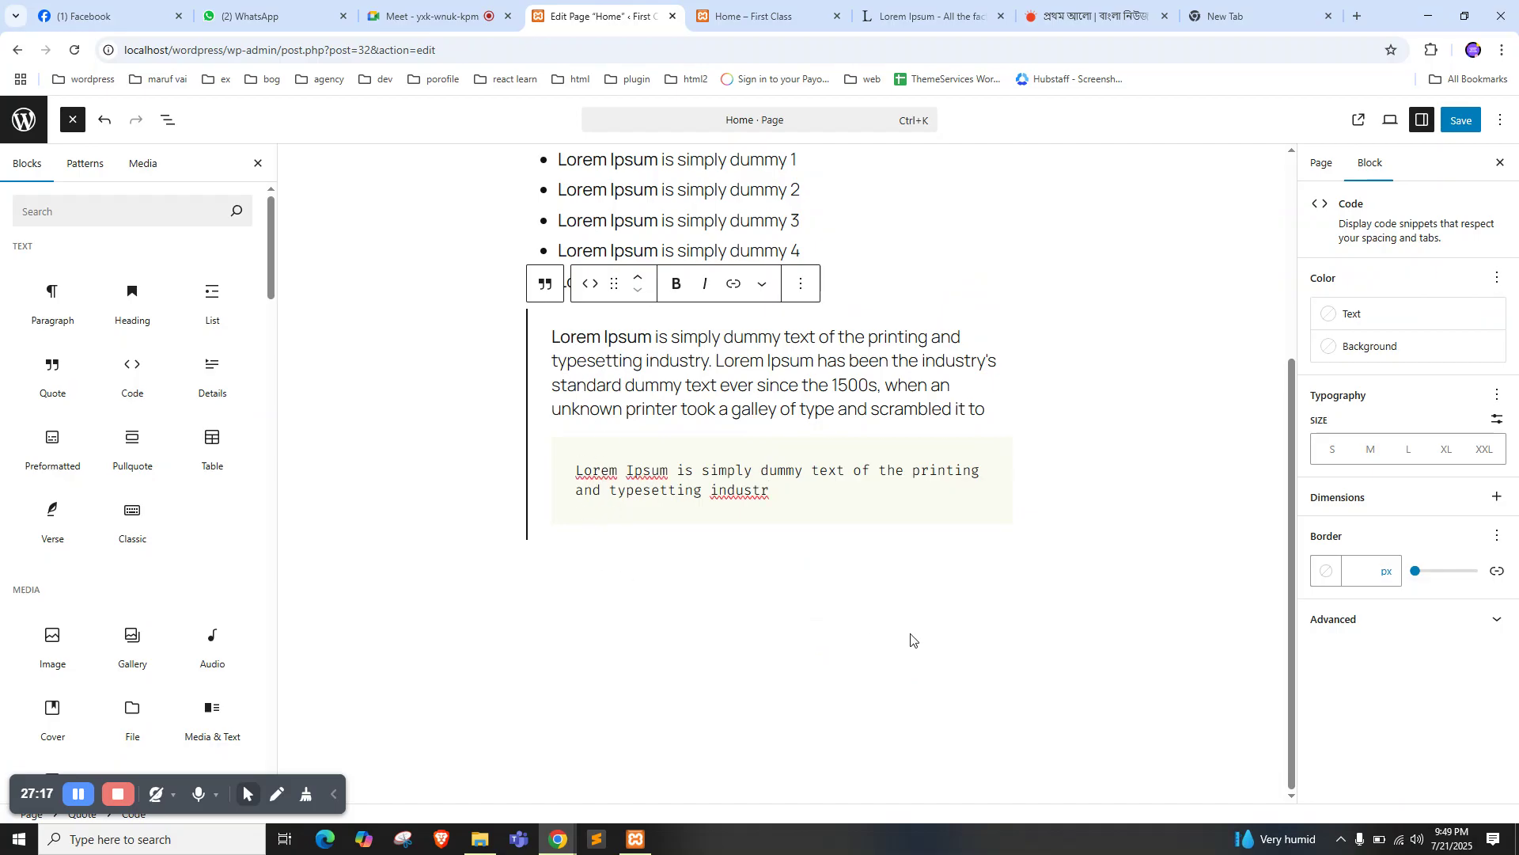
click(933, 630)
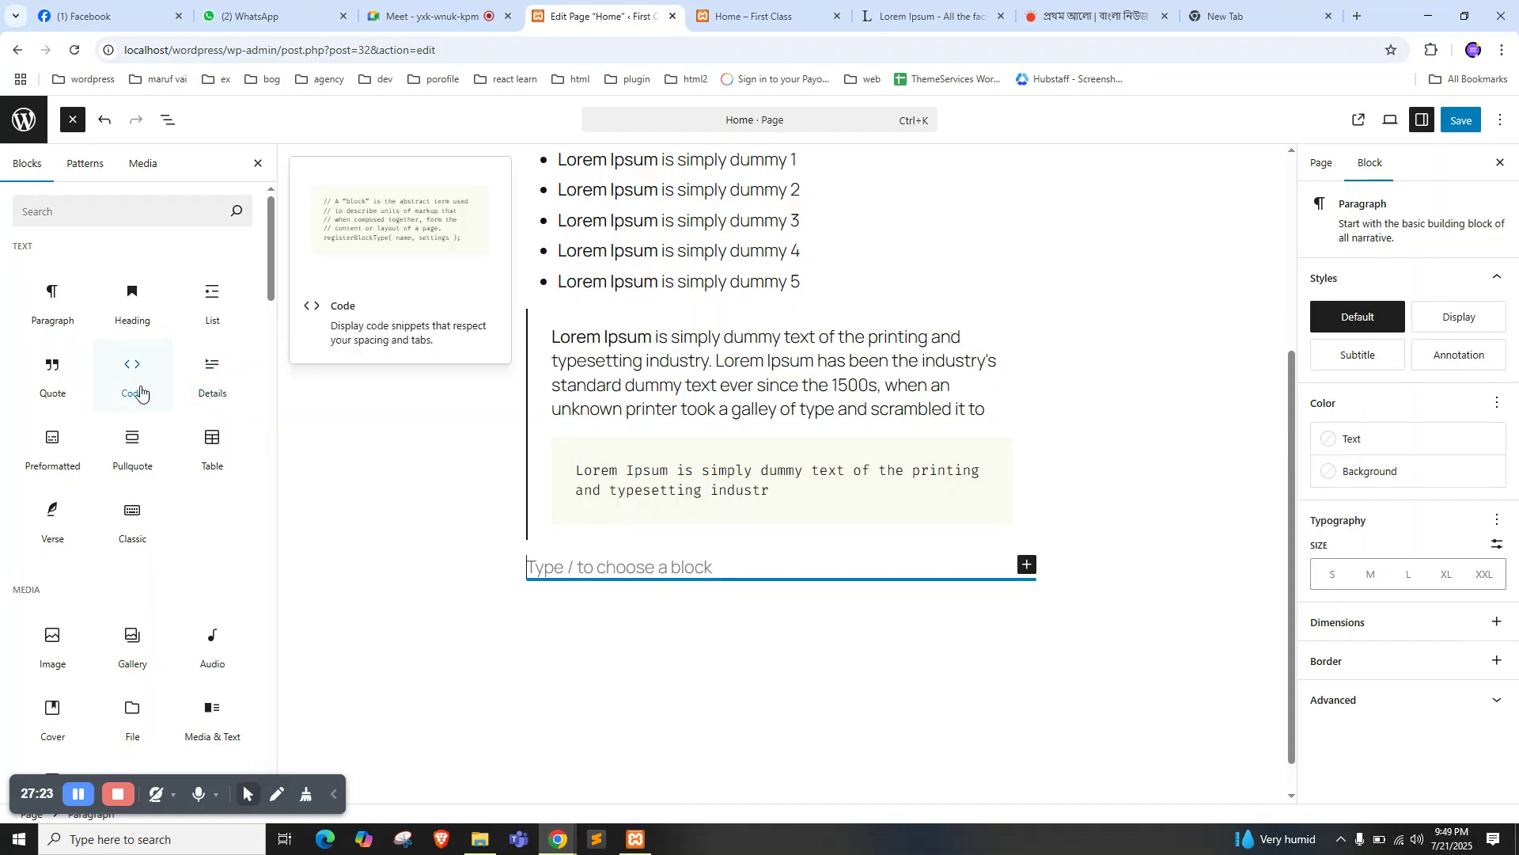
click(245, 368)
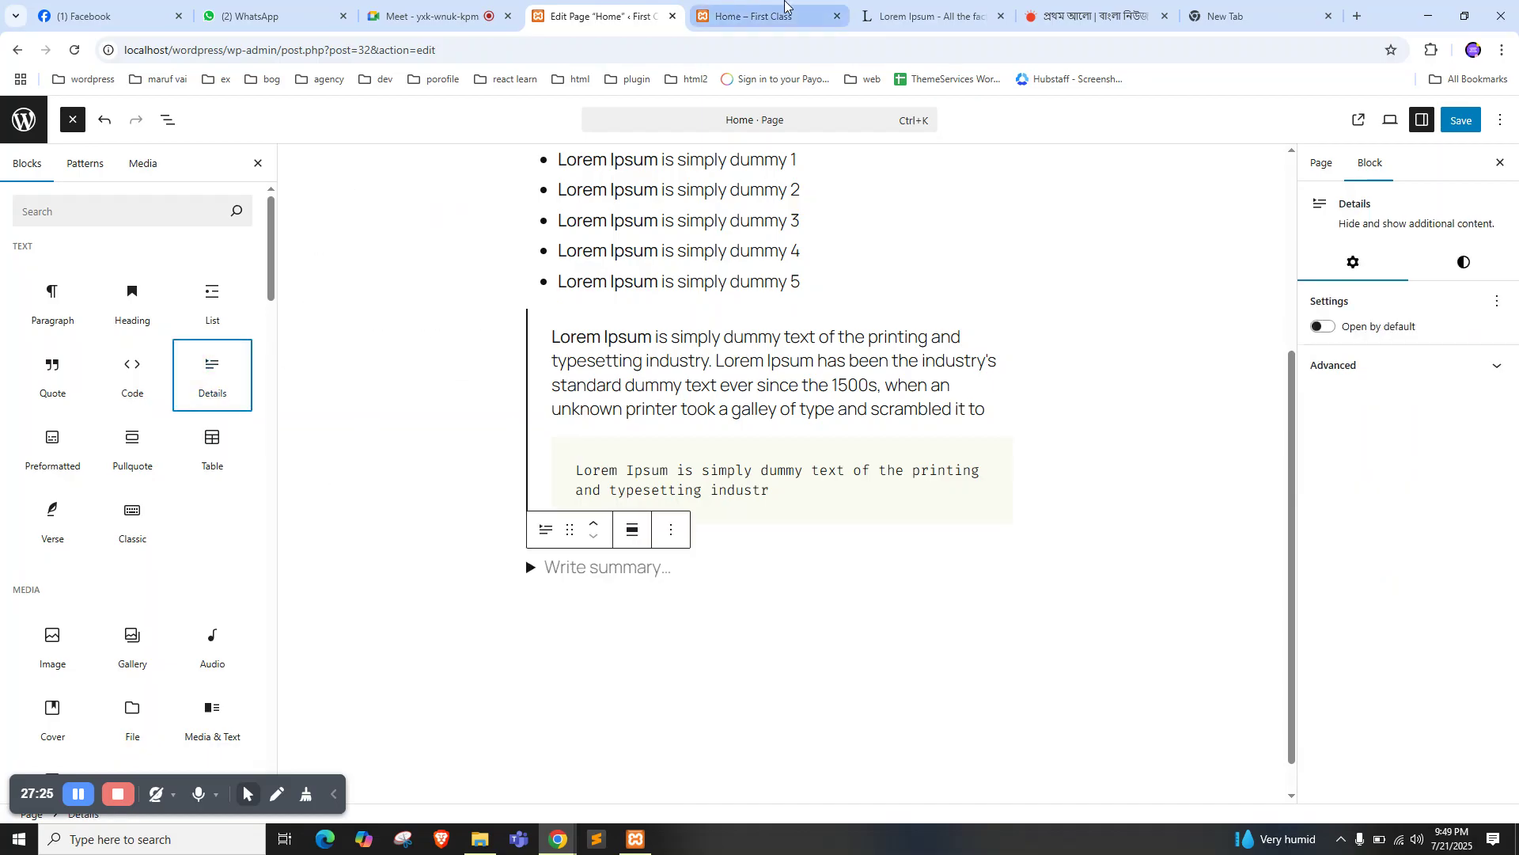
Paste the opening Lorem Ipsum text, through "ever since the 1500s,", as the new Details block's hidden content
click(875, 18)
click(619, 4)
click(593, 566)
click(590, 609)
key(ctrl+v)
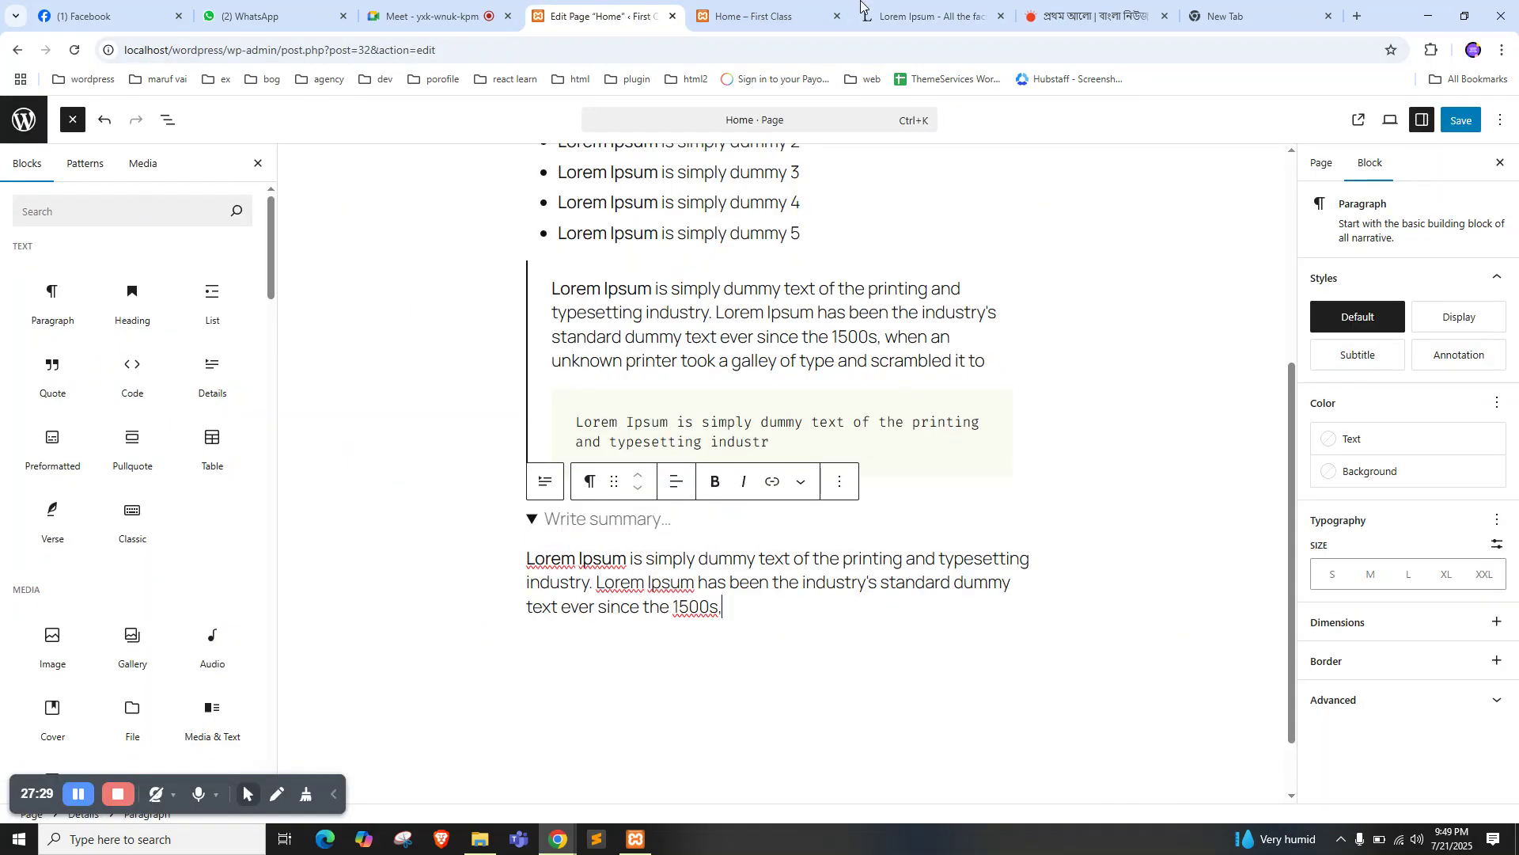
Copy the heading "Why do we use it?" from lipsum.com as the new Details block's summary and save the page
click(870, 14)
drag(556, 457, 413, 456)
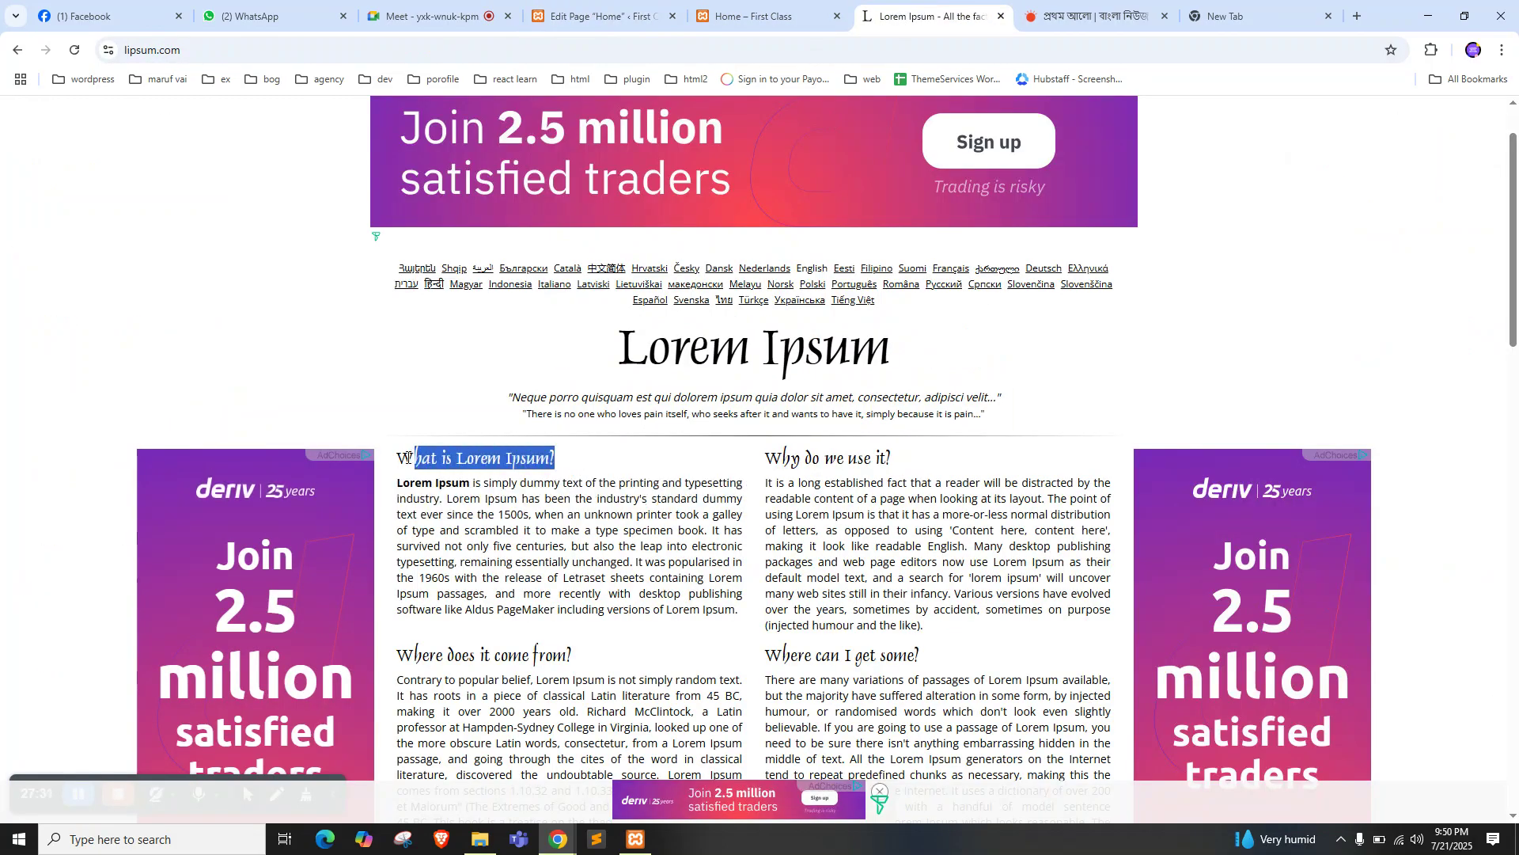
drag(893, 458, 764, 457)
key(ctrl+c)
click(621, 16)
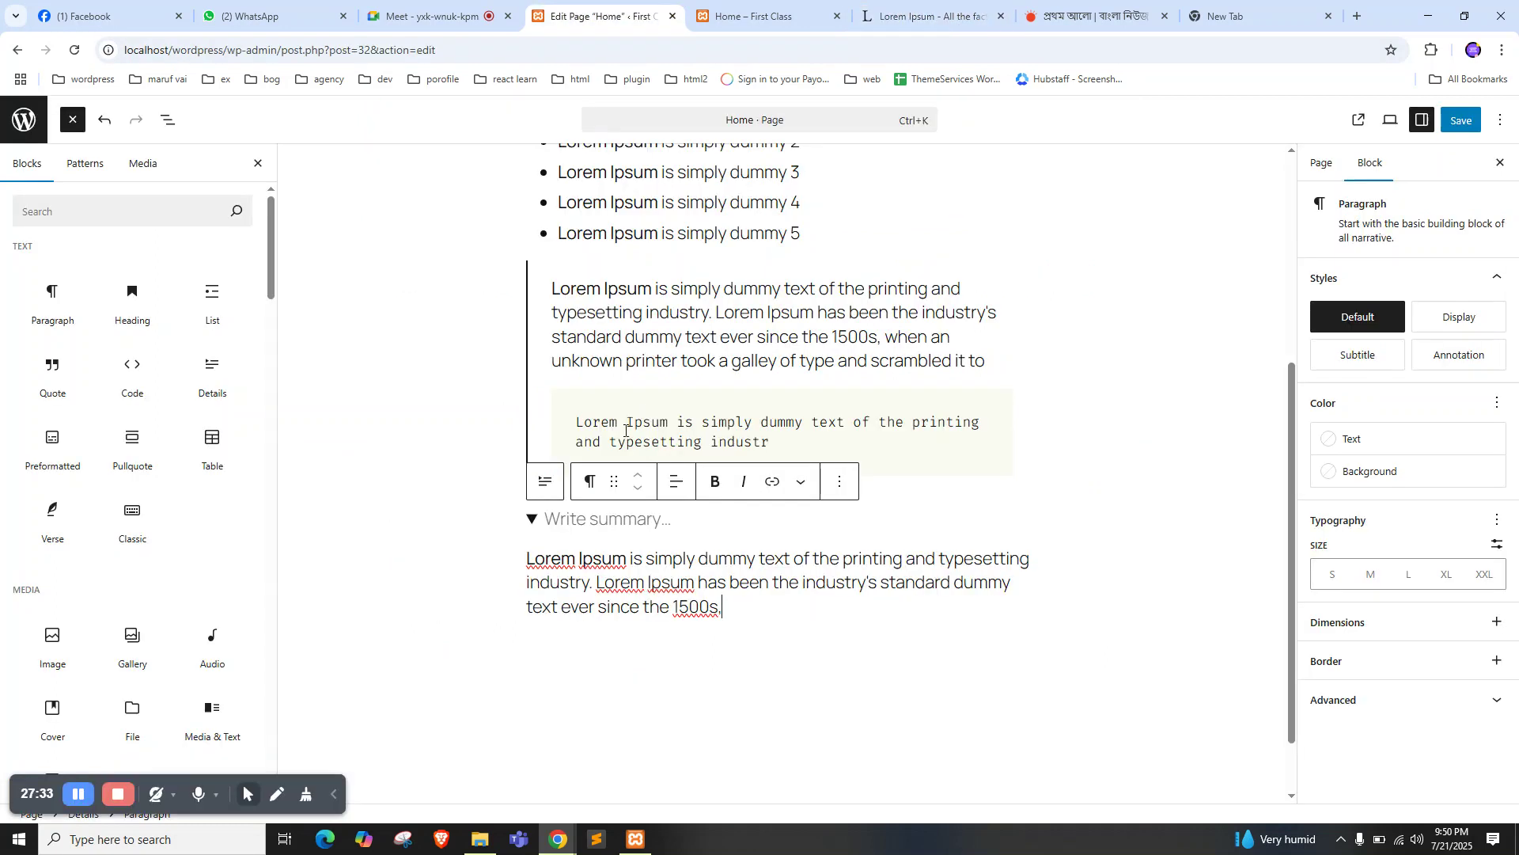
click(589, 524)
key(ctrl+v)
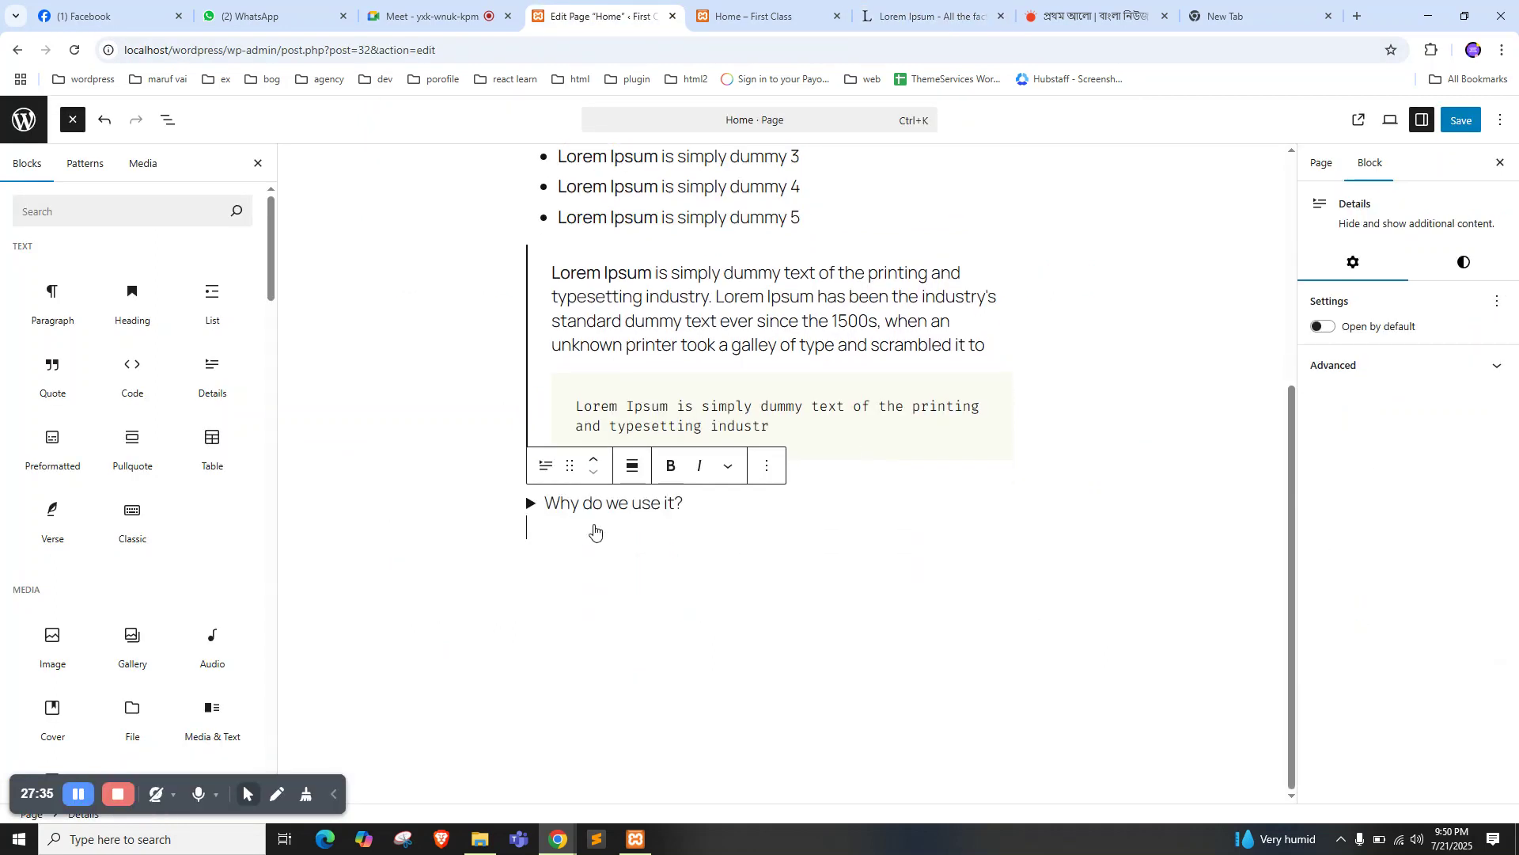
click(588, 512)
key(ctrl+s)
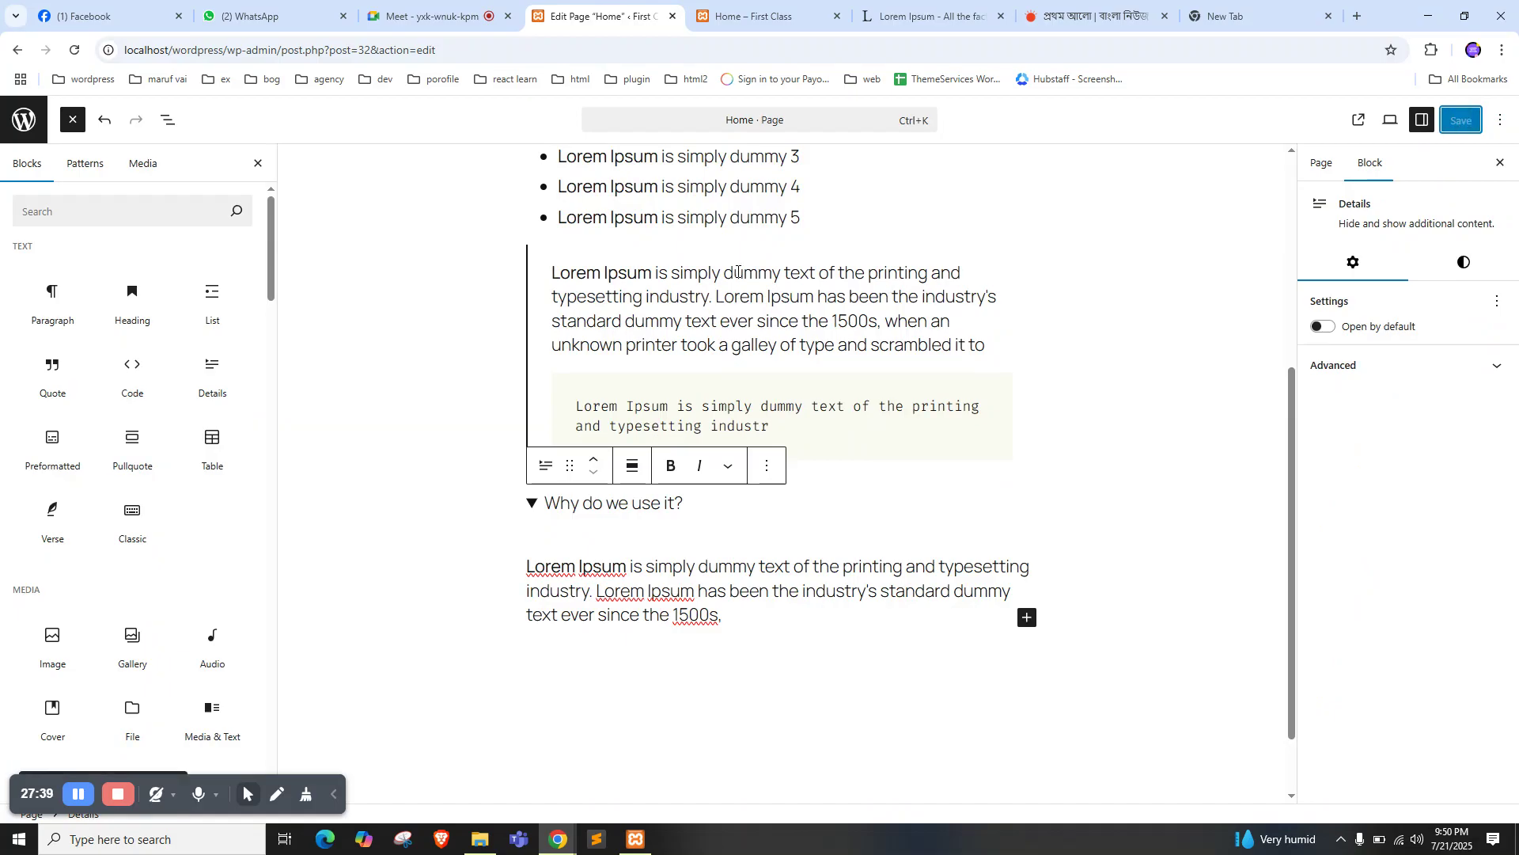
Reload the published Home page, expand the "Why do we use it?" details and review the blocks around it
click(792, 16)
right_click(30, 310)
click(91, 366)
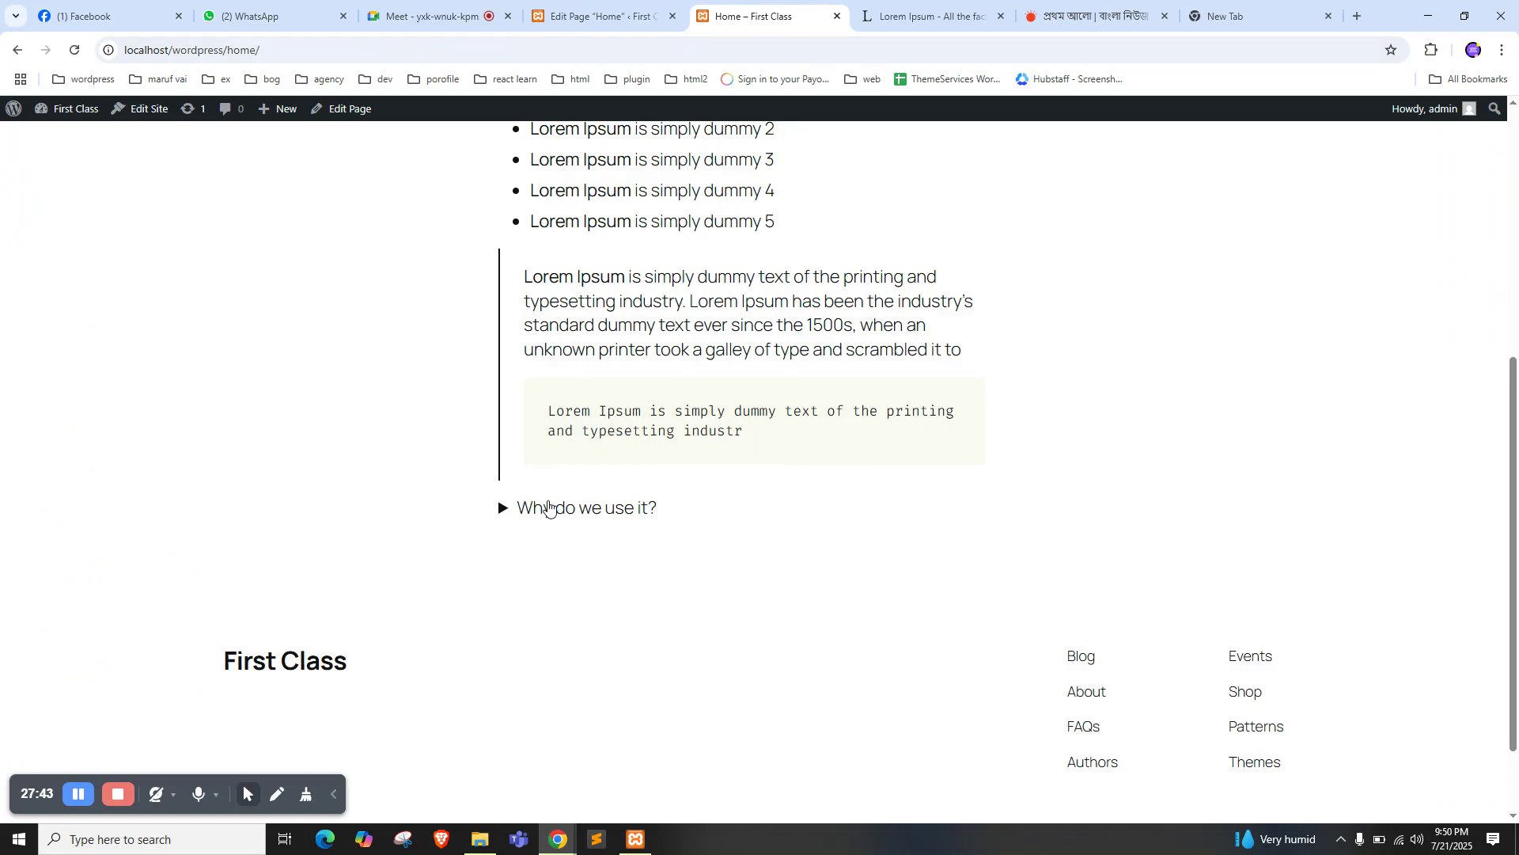
click(549, 508)
scroll(546, 396, down, 2)
scroll(550, 392, up, 7)
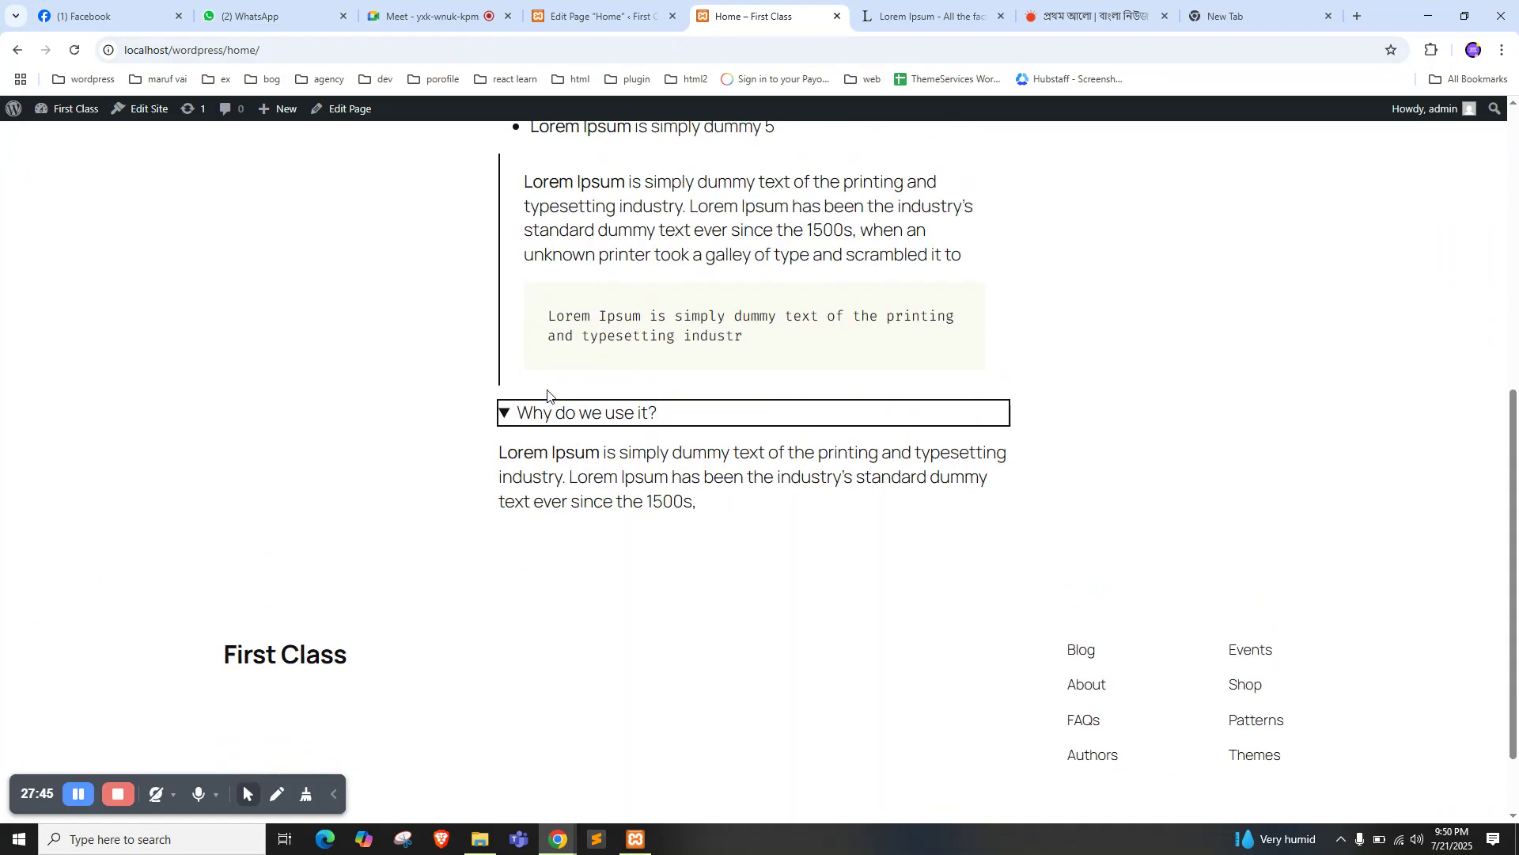
scroll(552, 386, down, 10)
scroll(552, 386, up, 1)
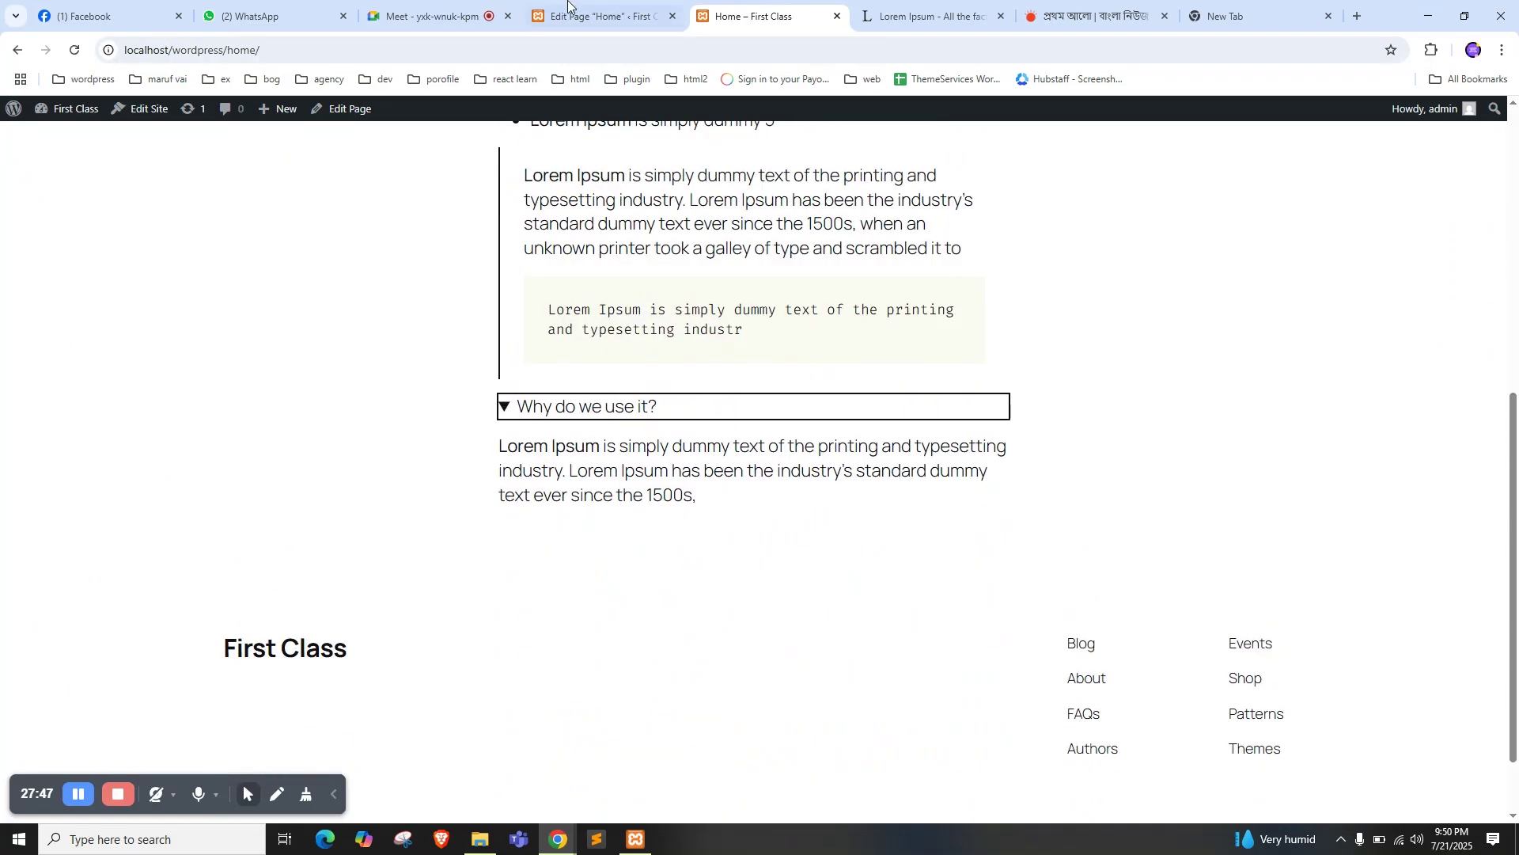
Compare how the "Why do we use it?" details expand and collapse on the published page and in the editor
click(601, 16)
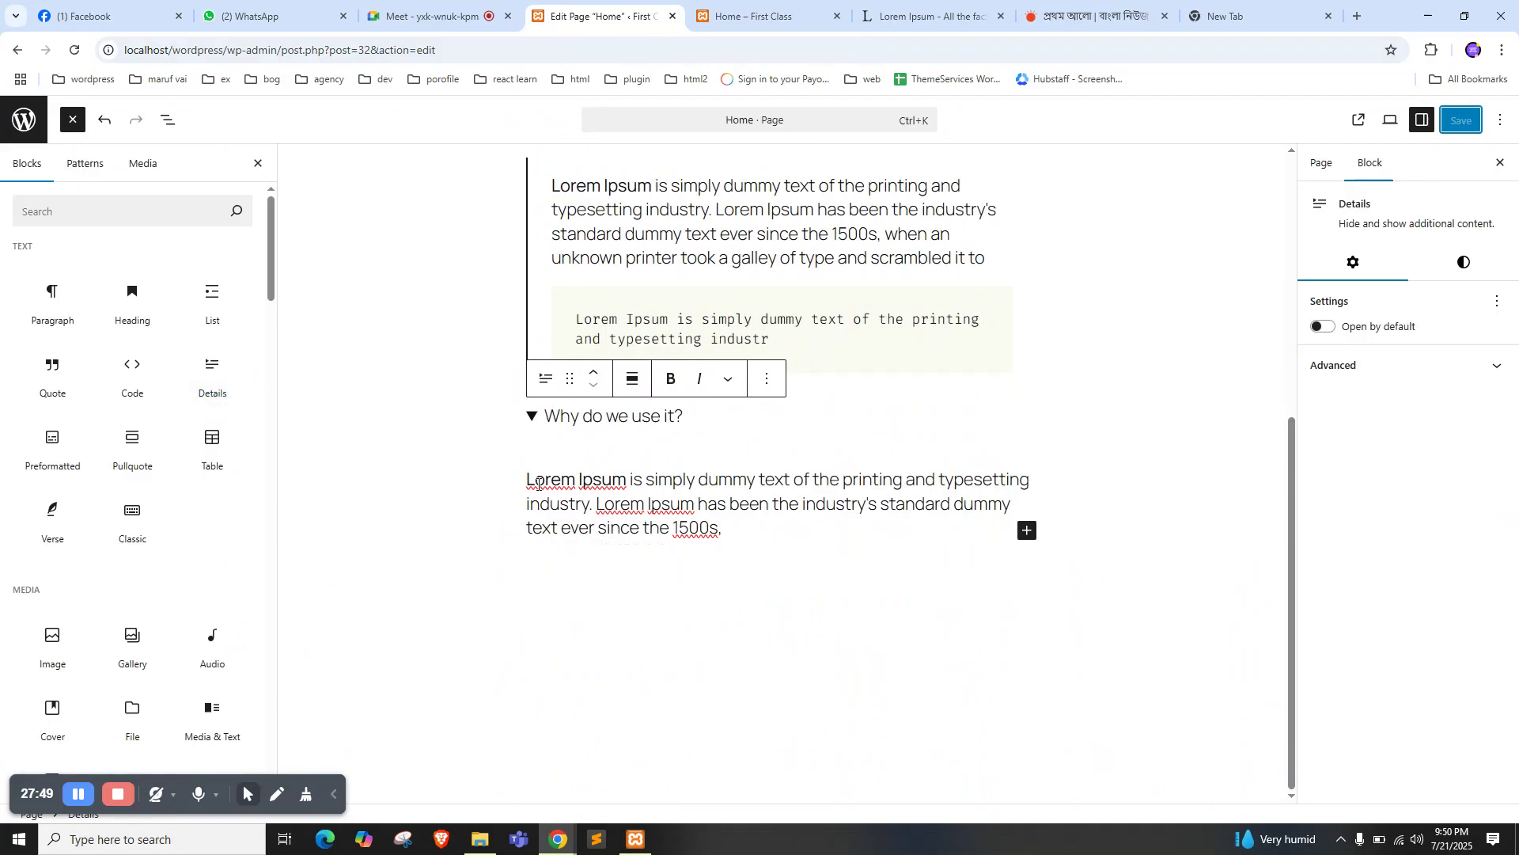
click(760, 16)
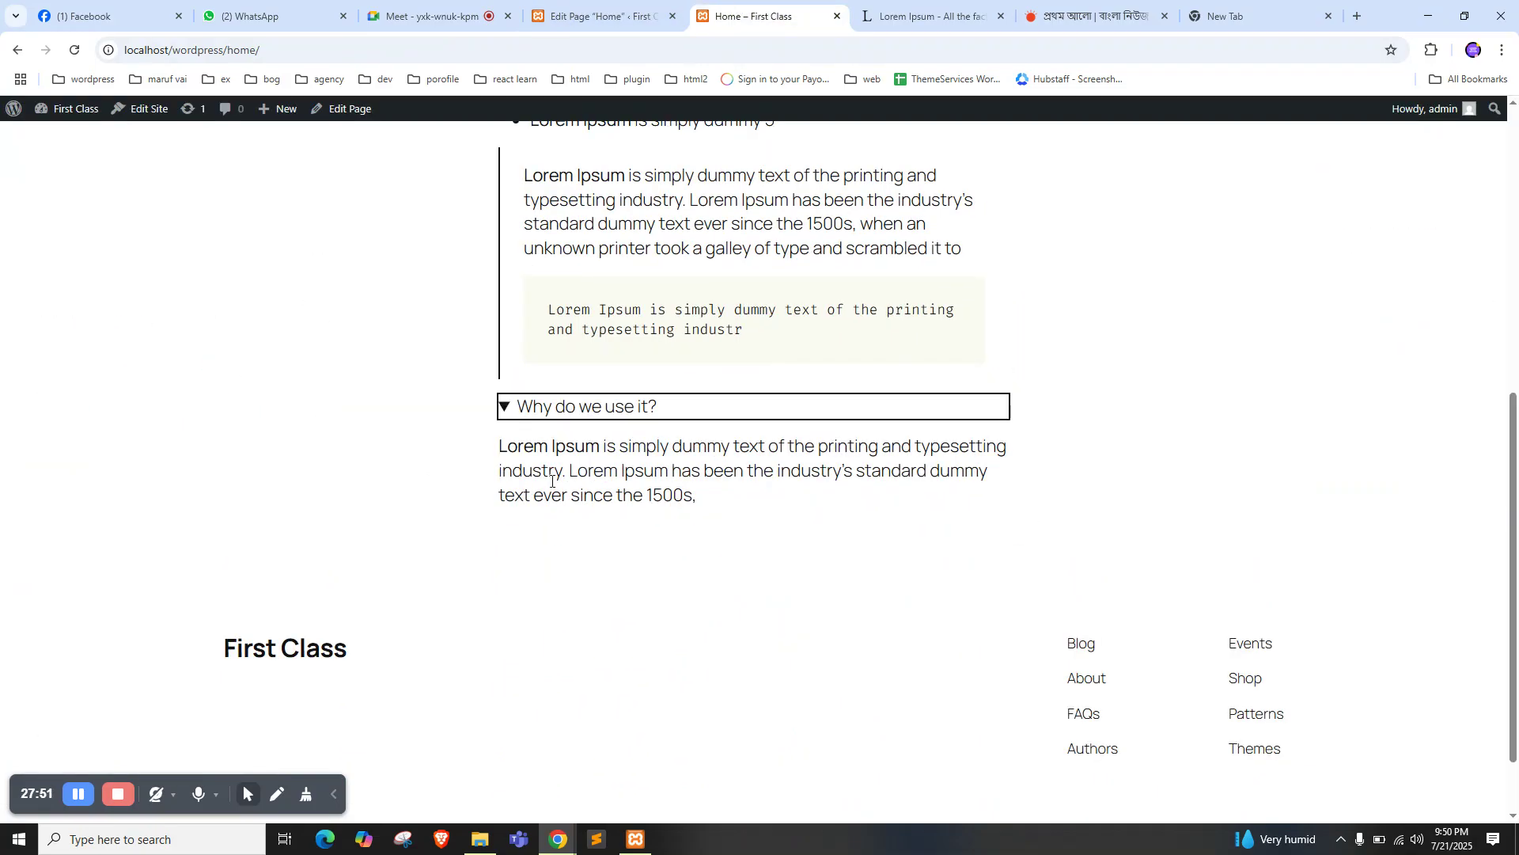
click(584, 409)
click(628, 412)
click(627, 411)
key(ctrl+shift+Tab)
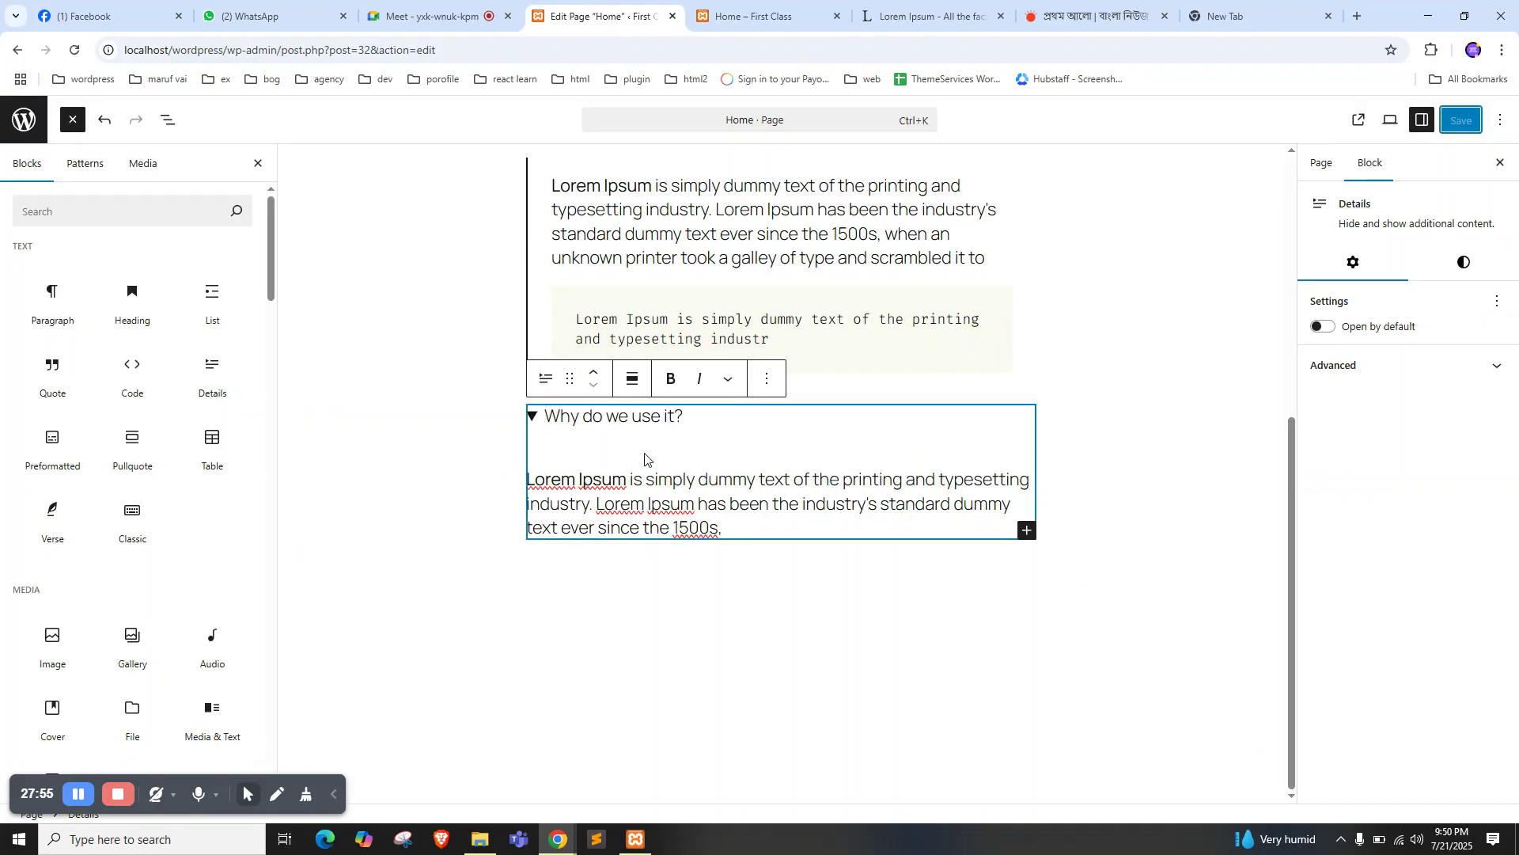
click(645, 419)
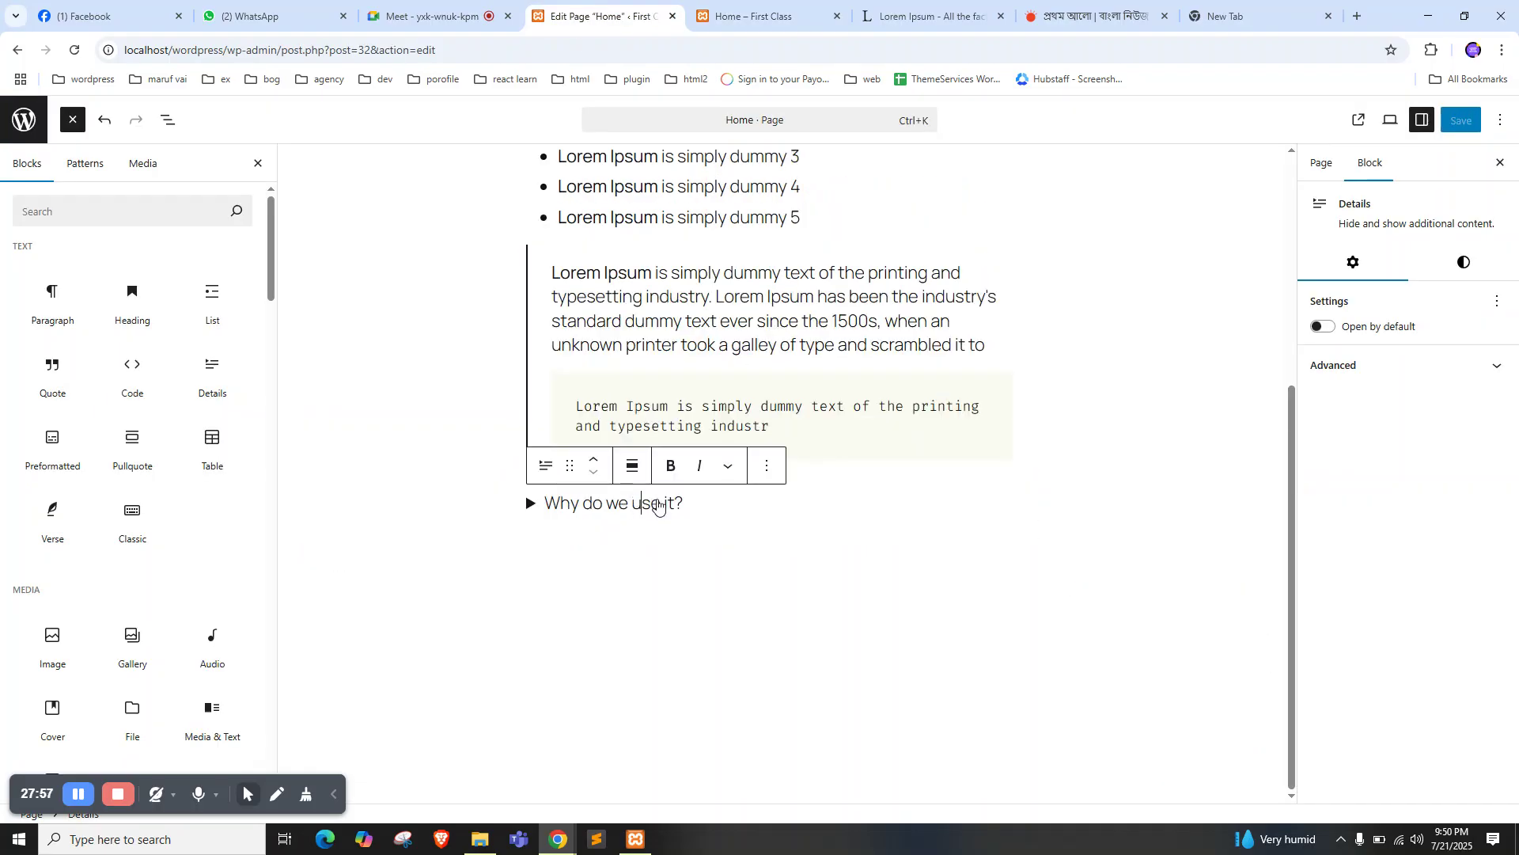
Look over the text formatting choices and block options available for the Details block
click(722, 468)
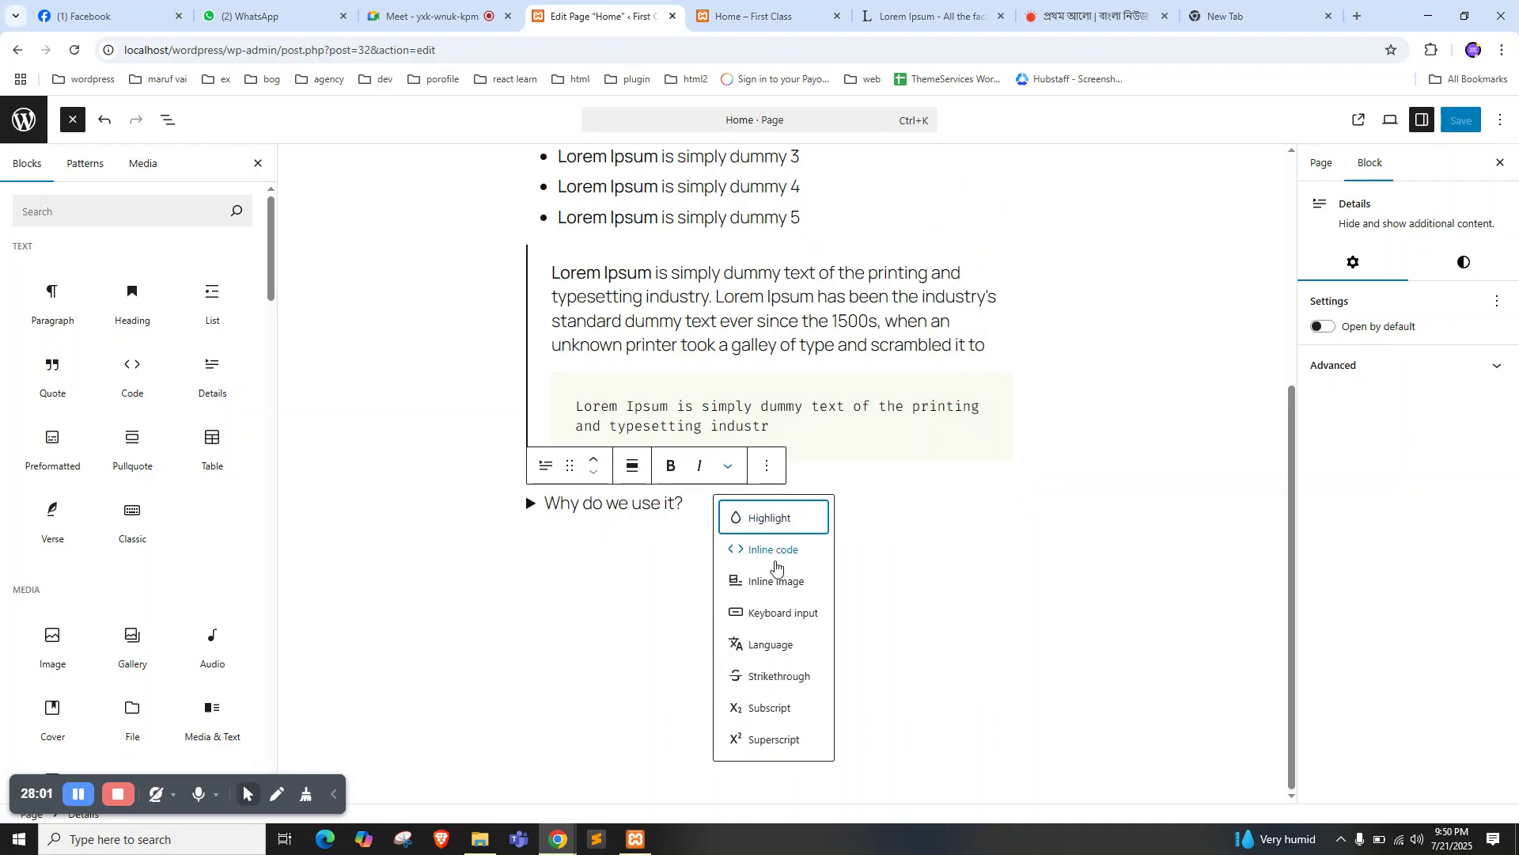
click(769, 465)
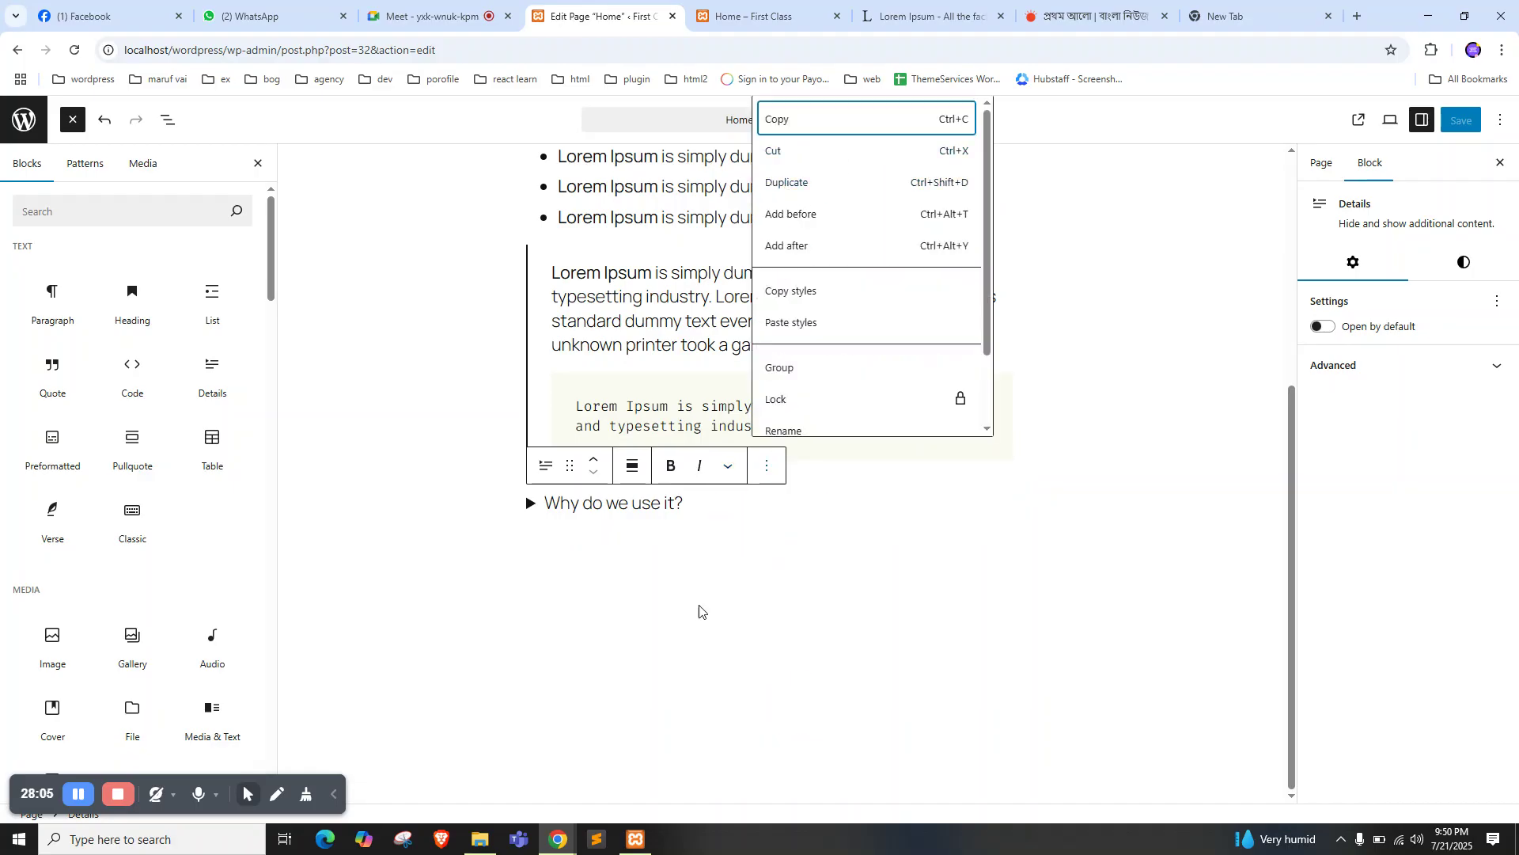
click(729, 559)
click(673, 506)
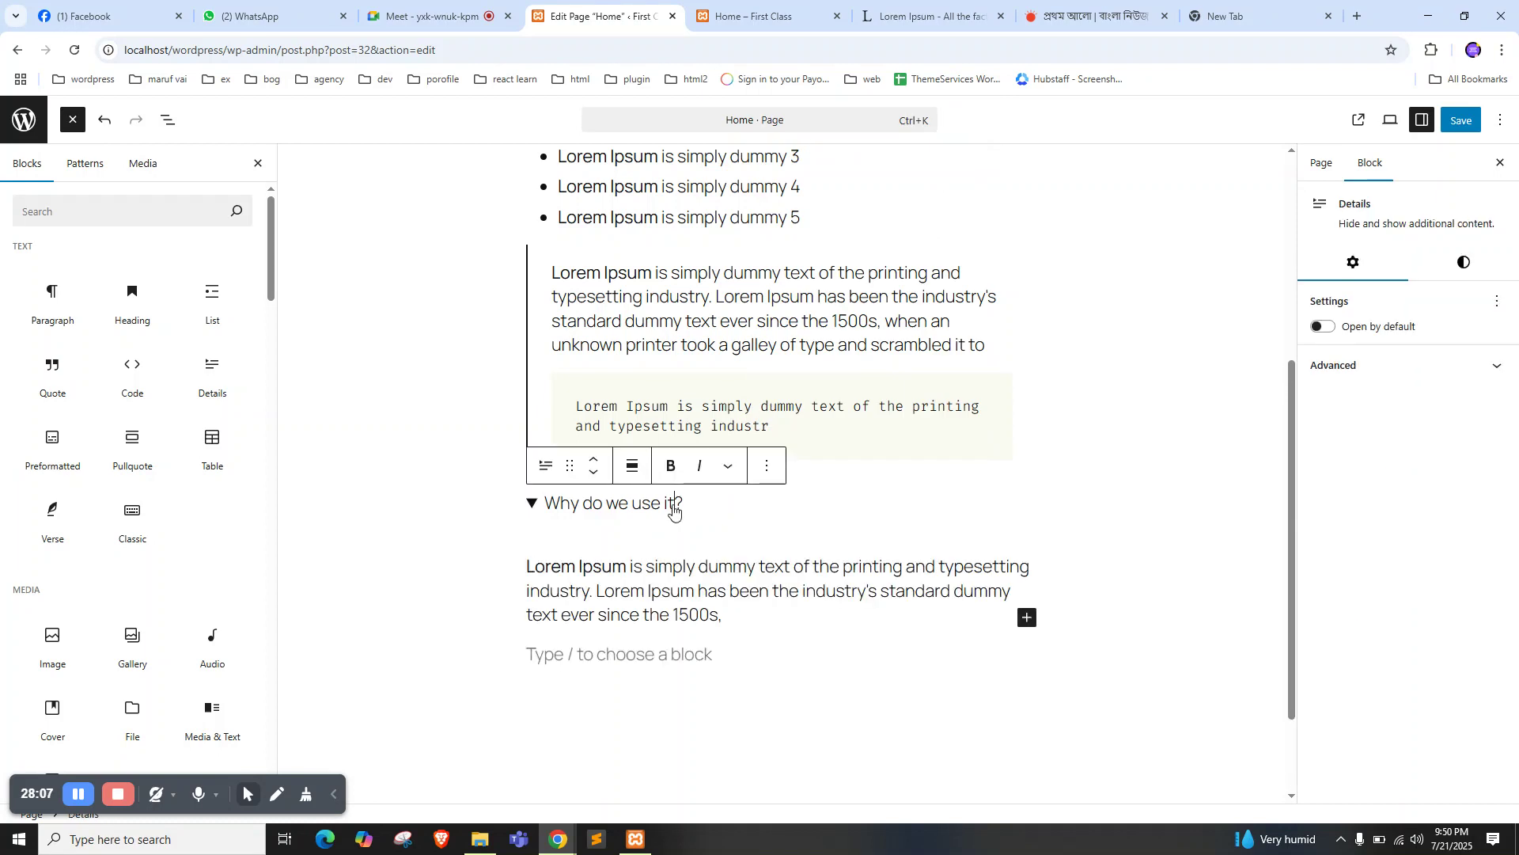
click(764, 467)
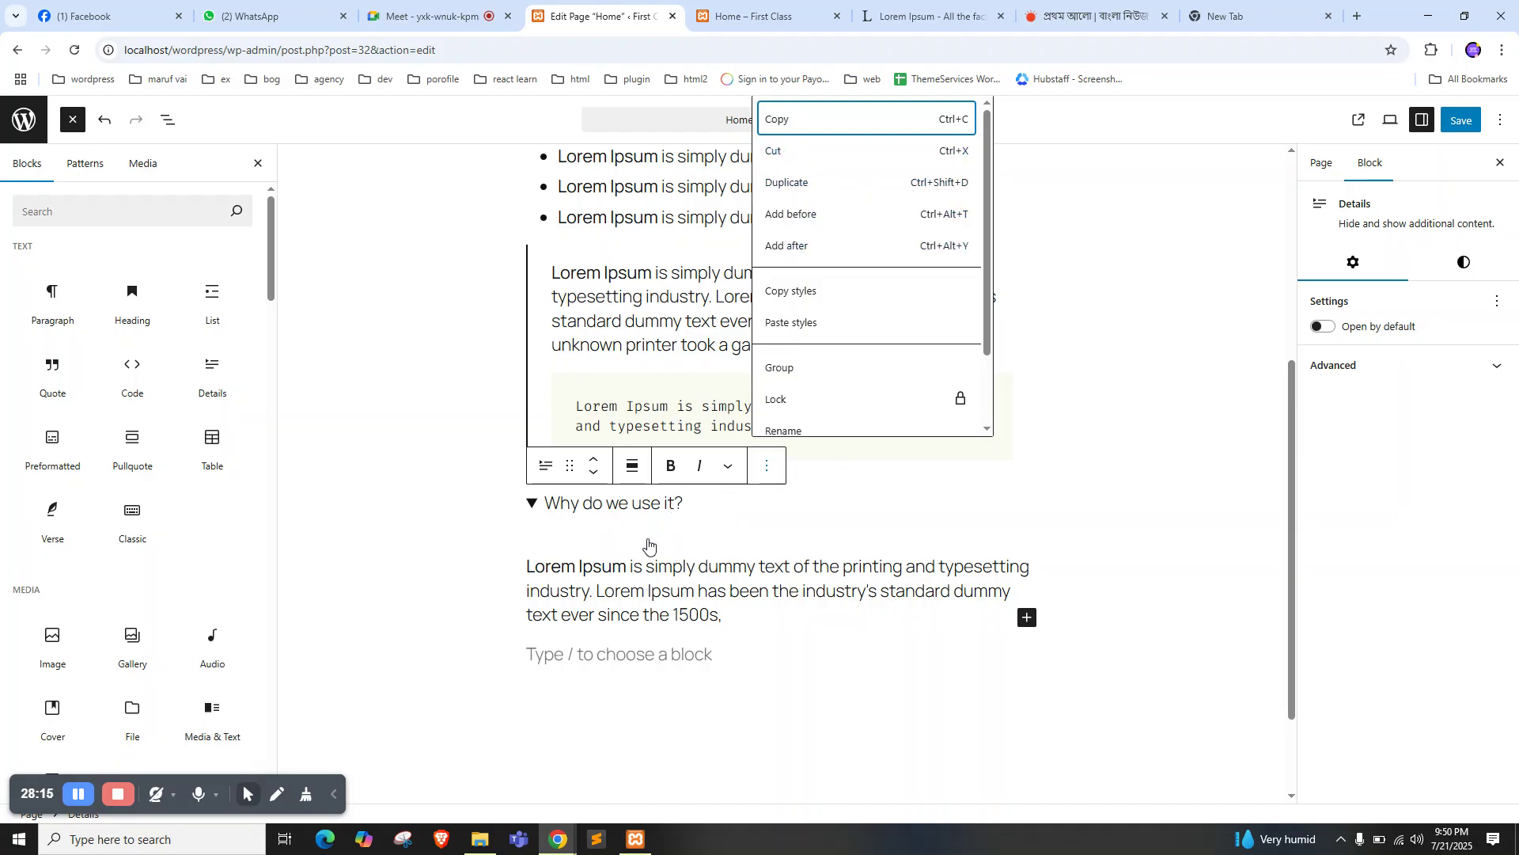
click(746, 682)
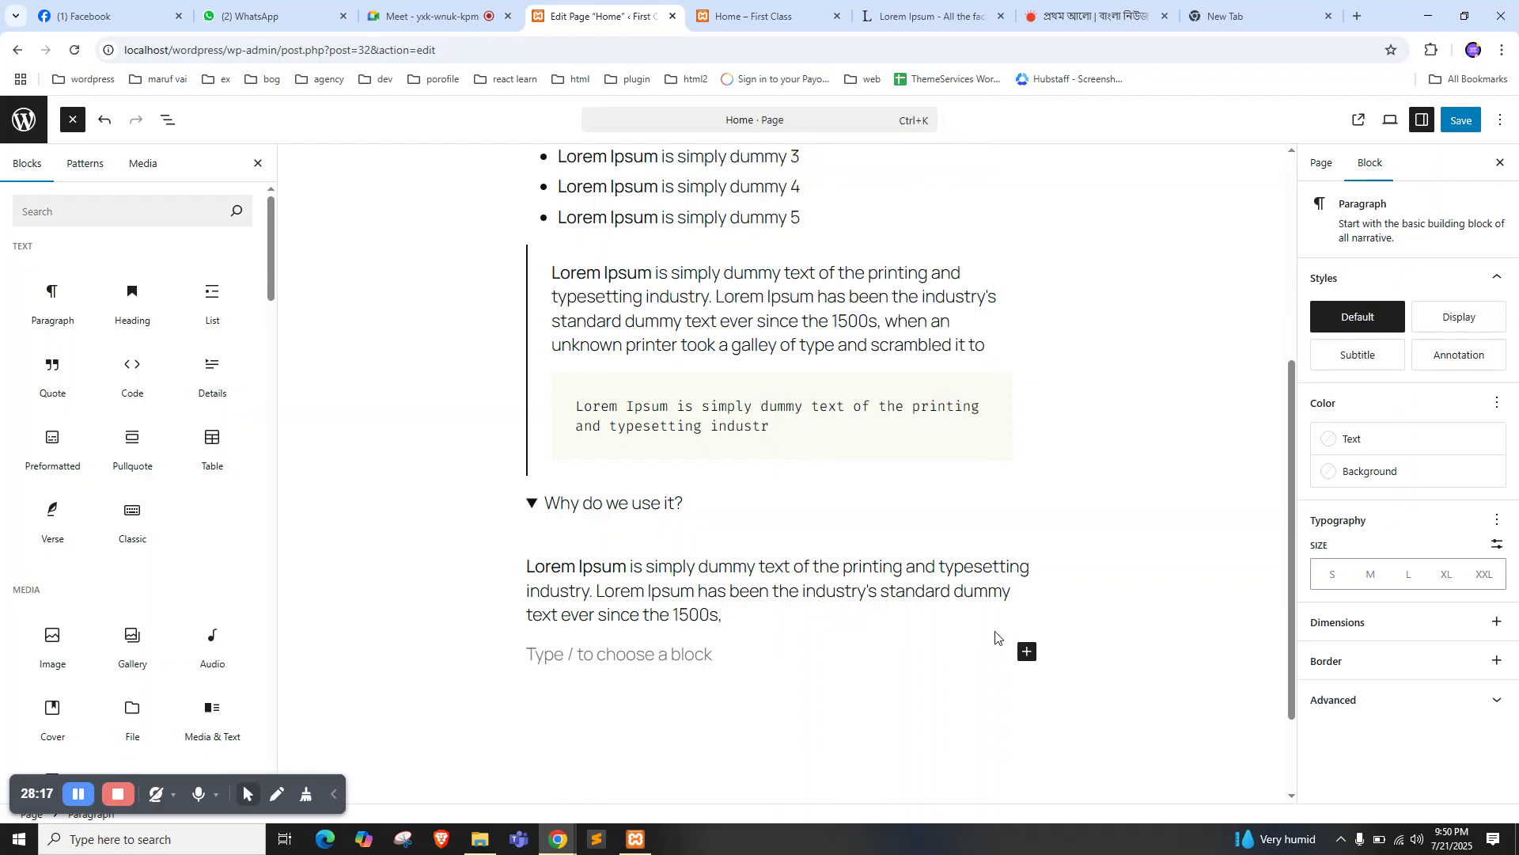
Try adding a block after the Details block, enter the test text "aaasdsd" there and clear it
click(701, 512)
click(676, 466)
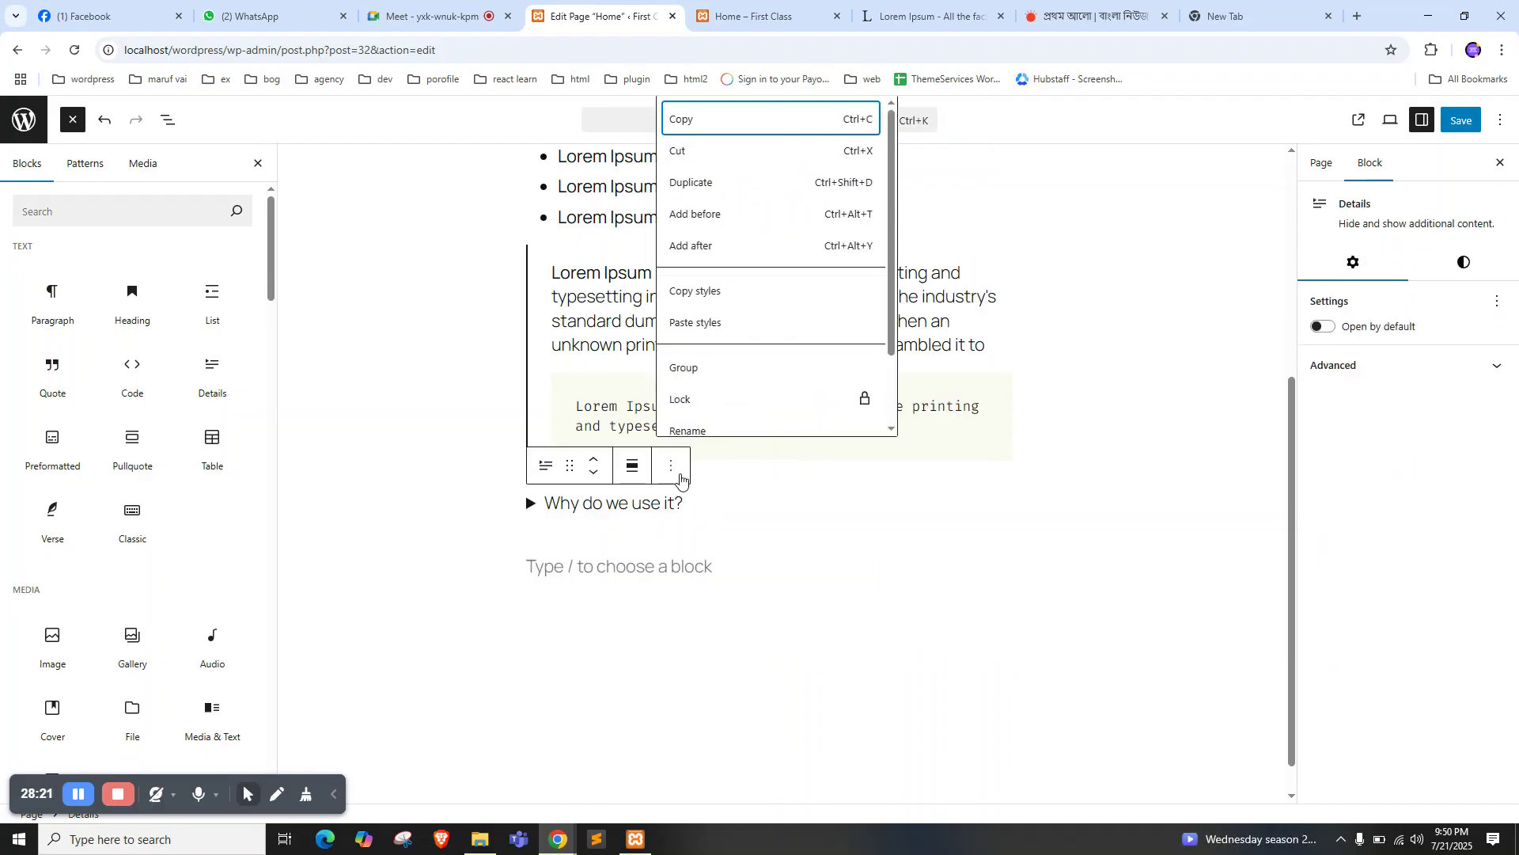
click(704, 247)
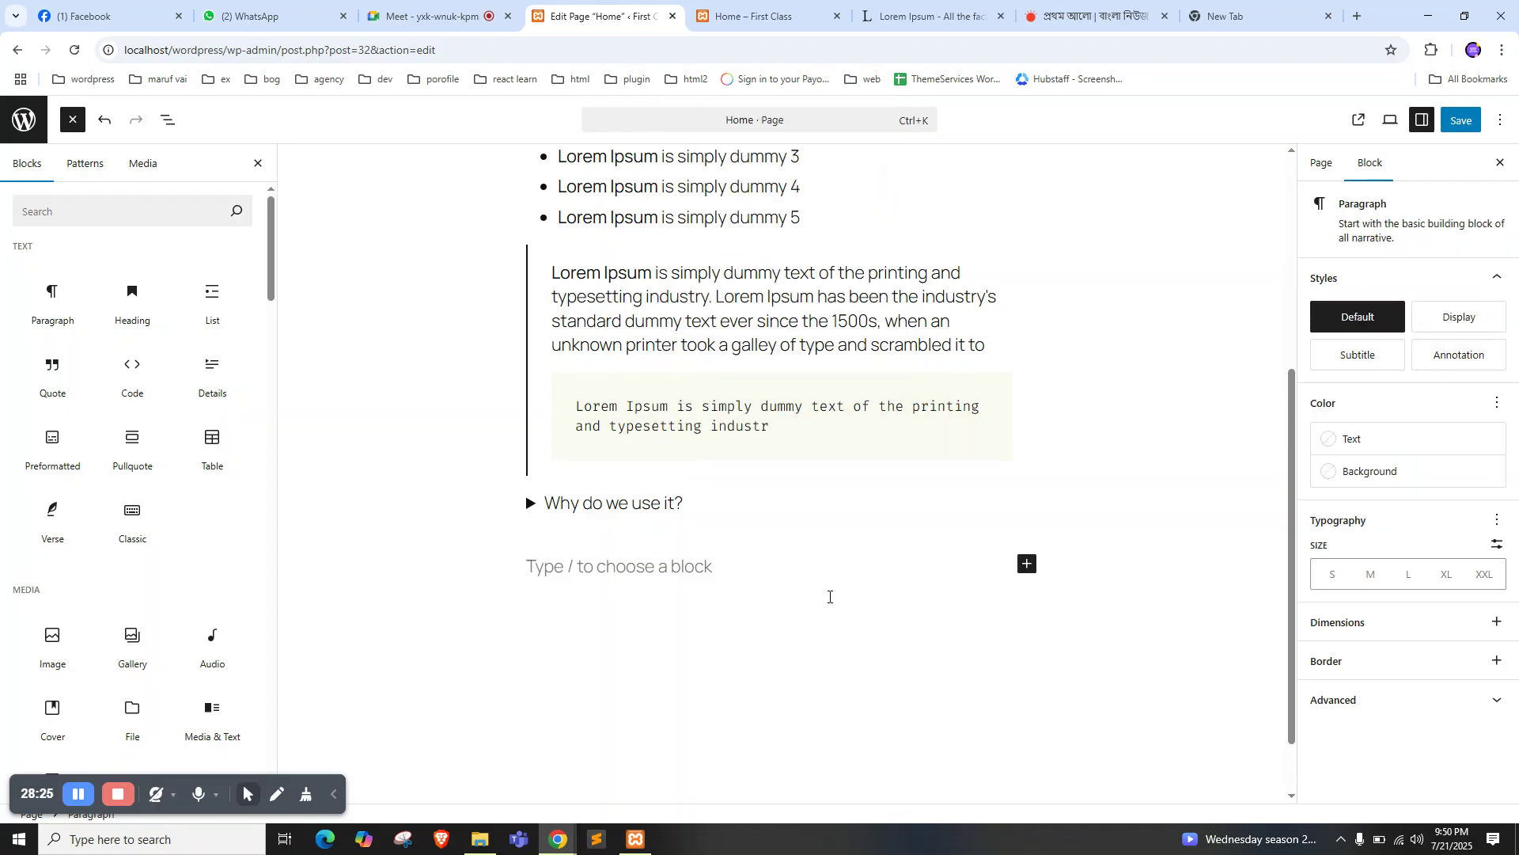
click(716, 601)
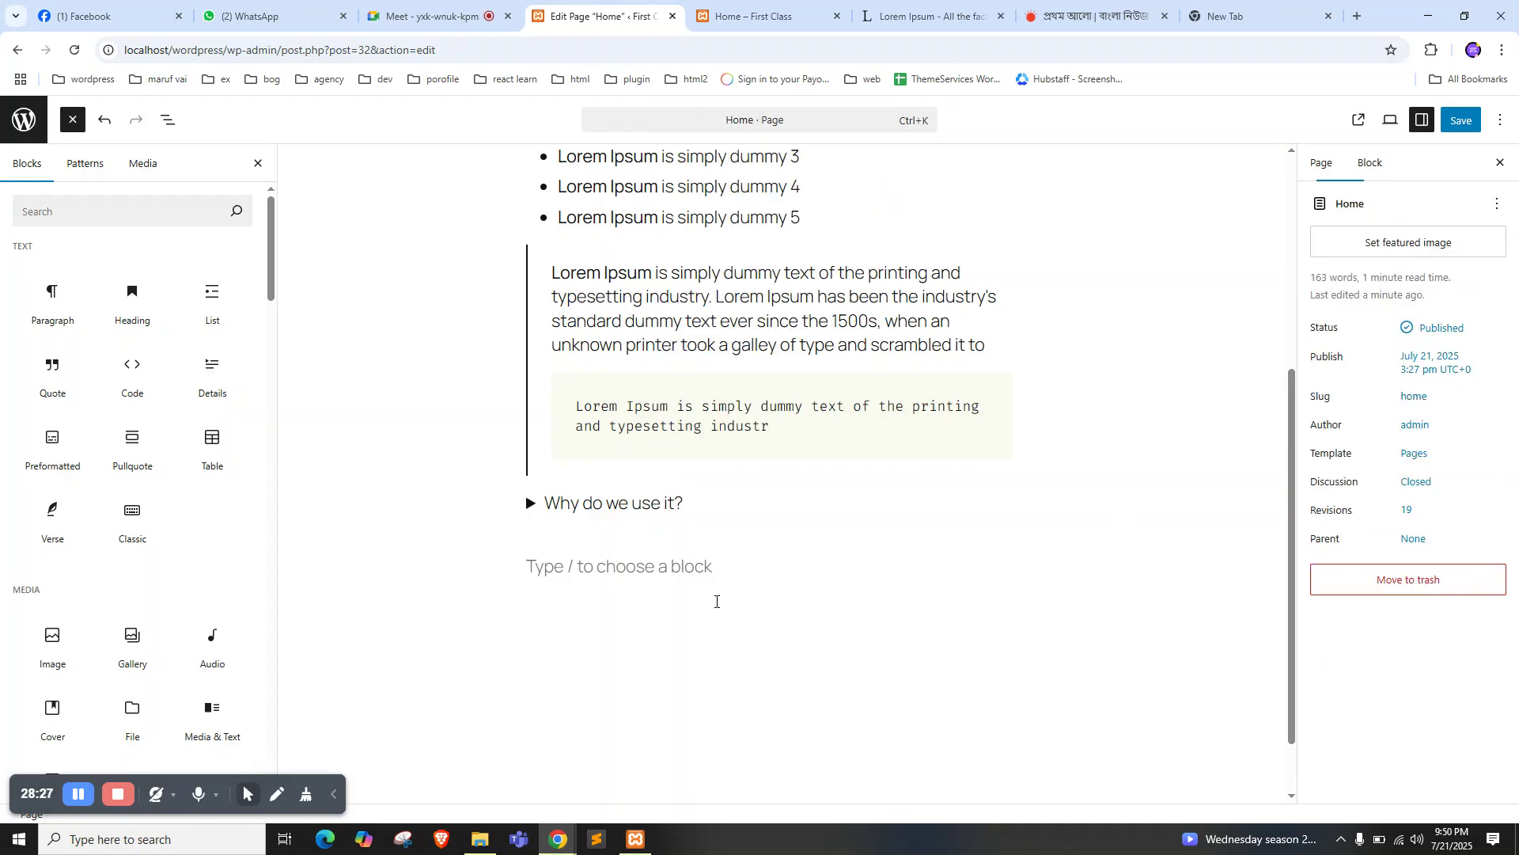
click(650, 573)
text(aaasdsd)
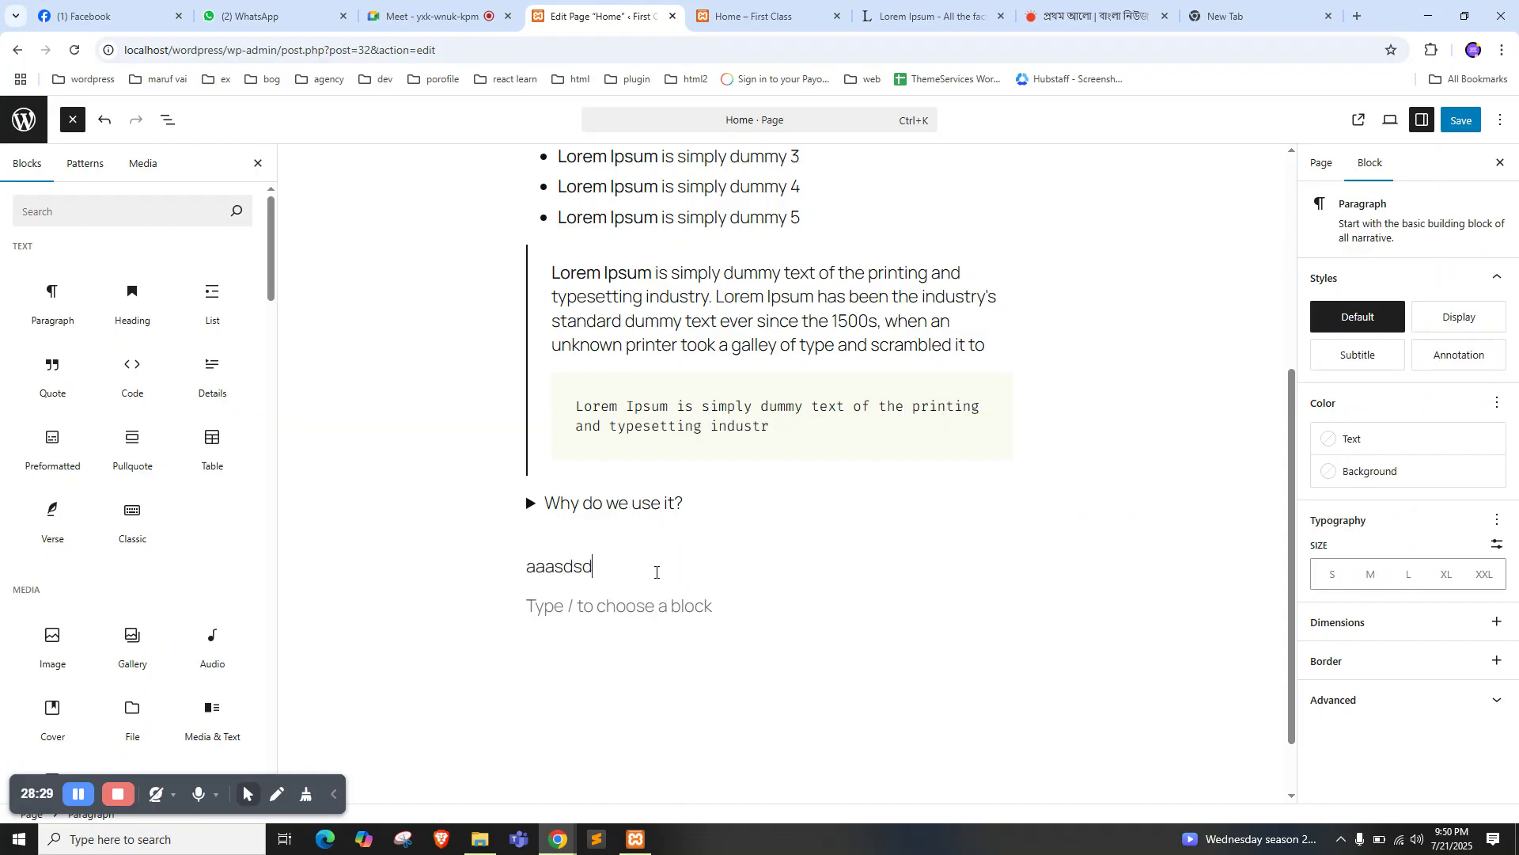
double_click(555, 568)
key(BackSpace)
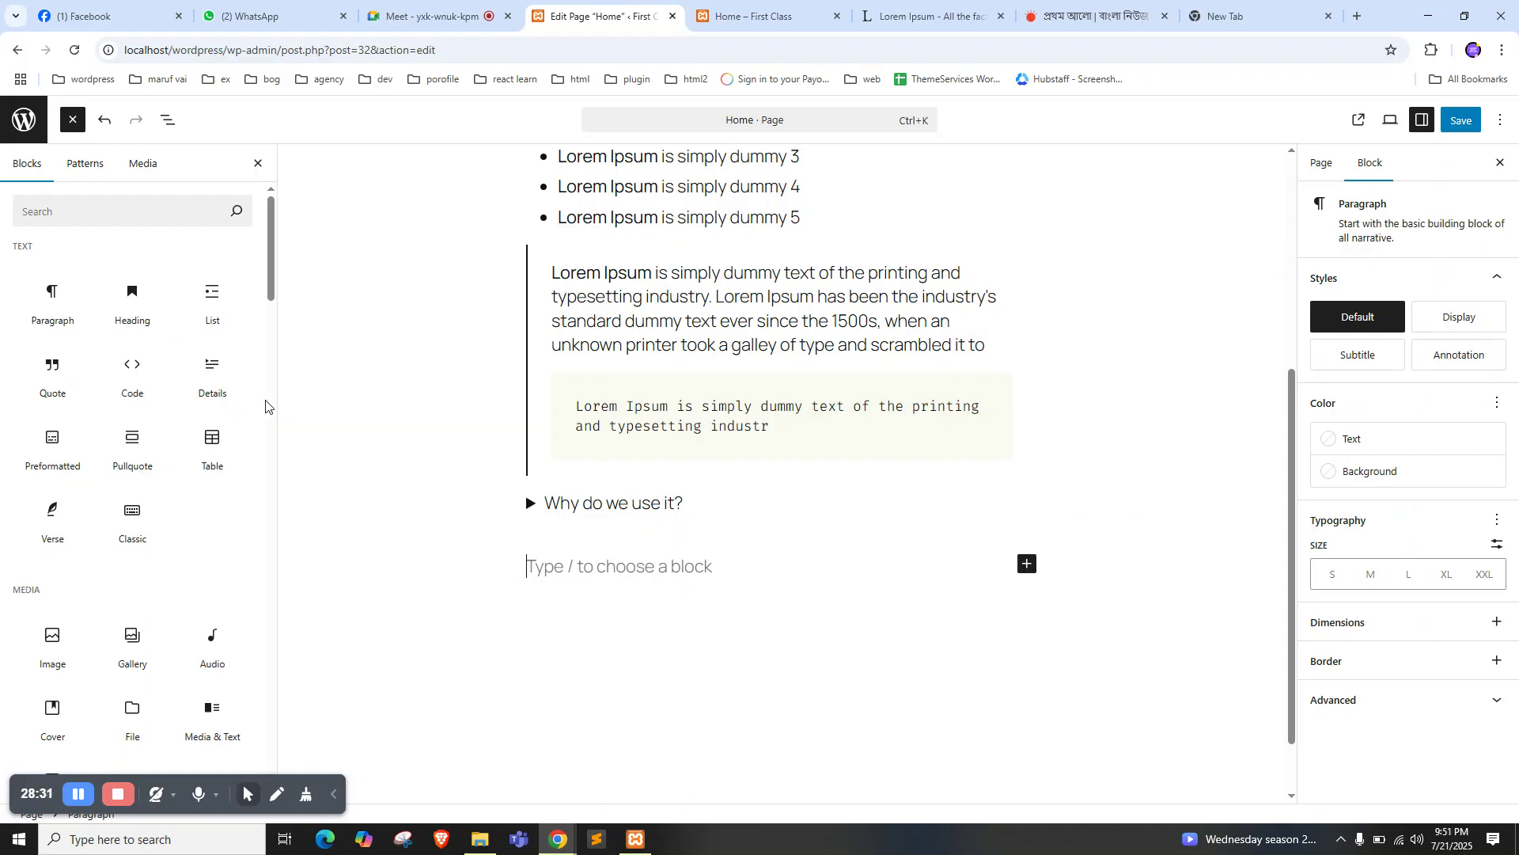
Expand the Details block in the editor and examine its full list of block options, down to Delete
click(679, 508)
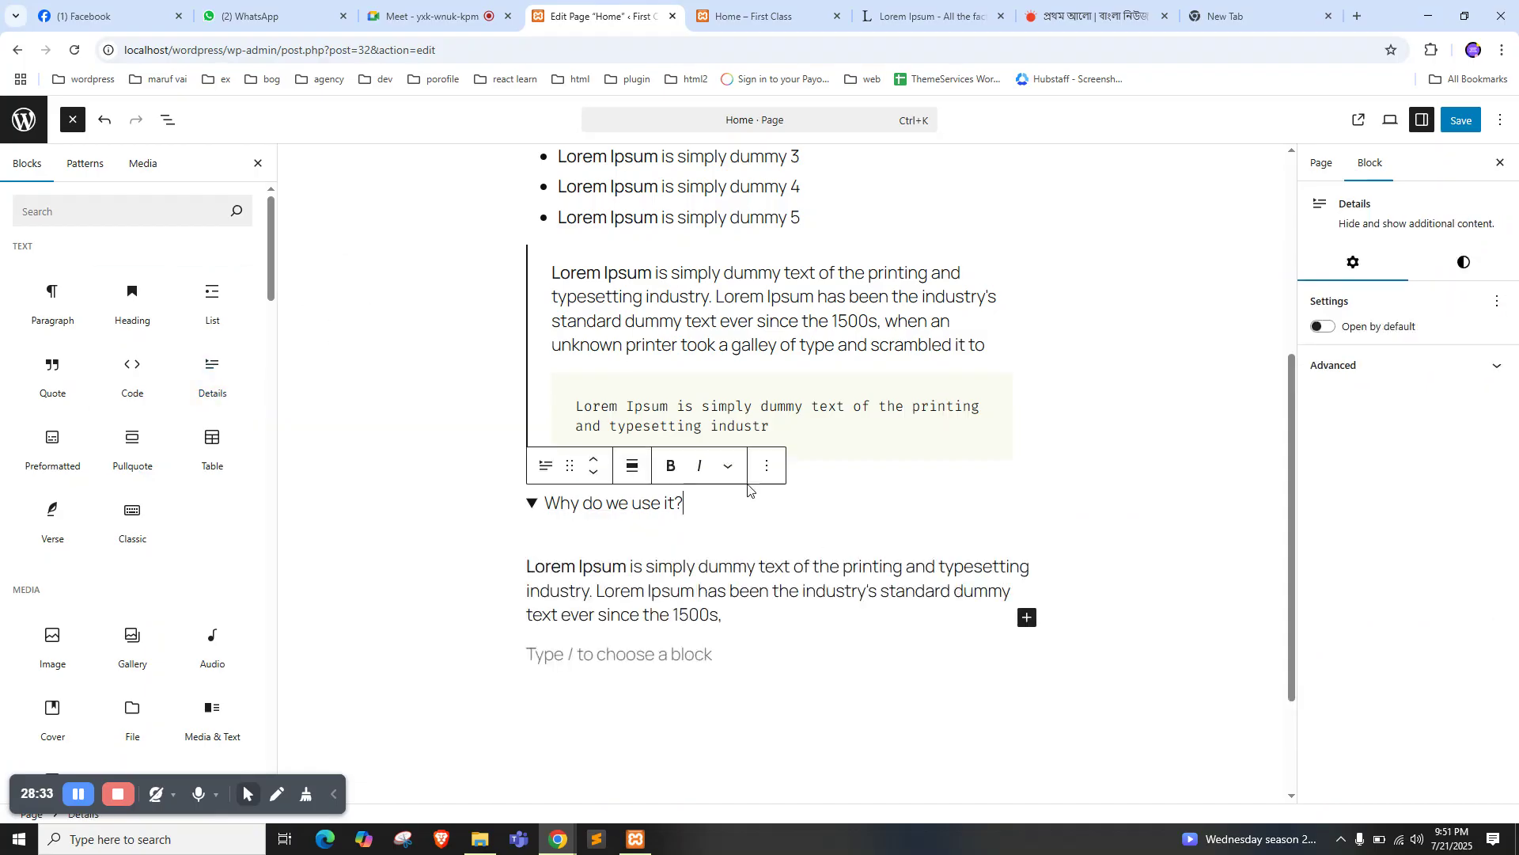
click(765, 466)
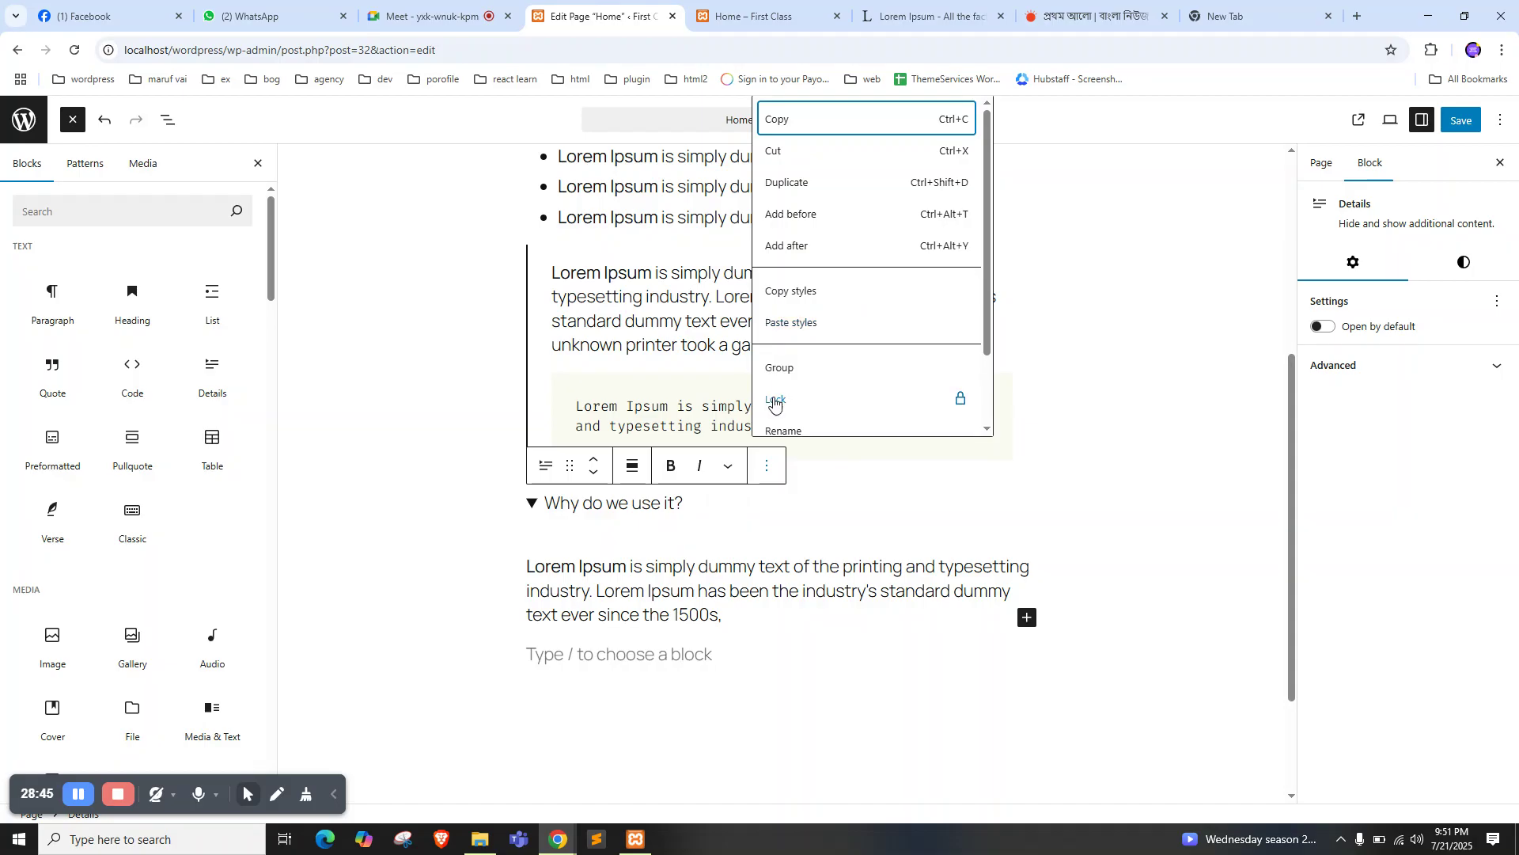
scroll(810, 339, down, 1)
scroll(810, 339, down, 1)
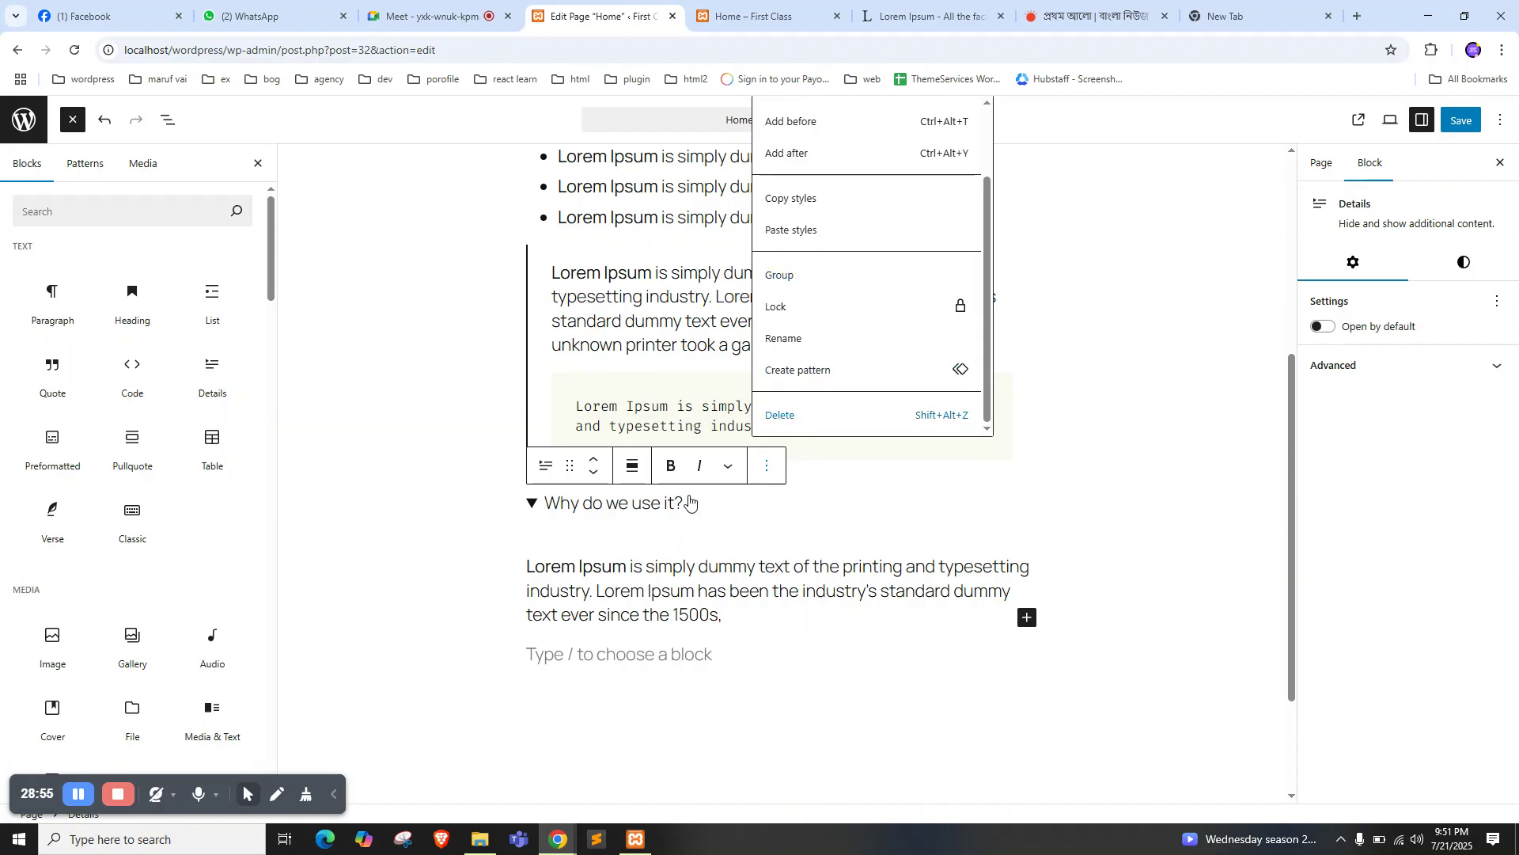
Enter the test text "zaa" in the paragraph below the Details block and delete that paragraph block
click(691, 650)
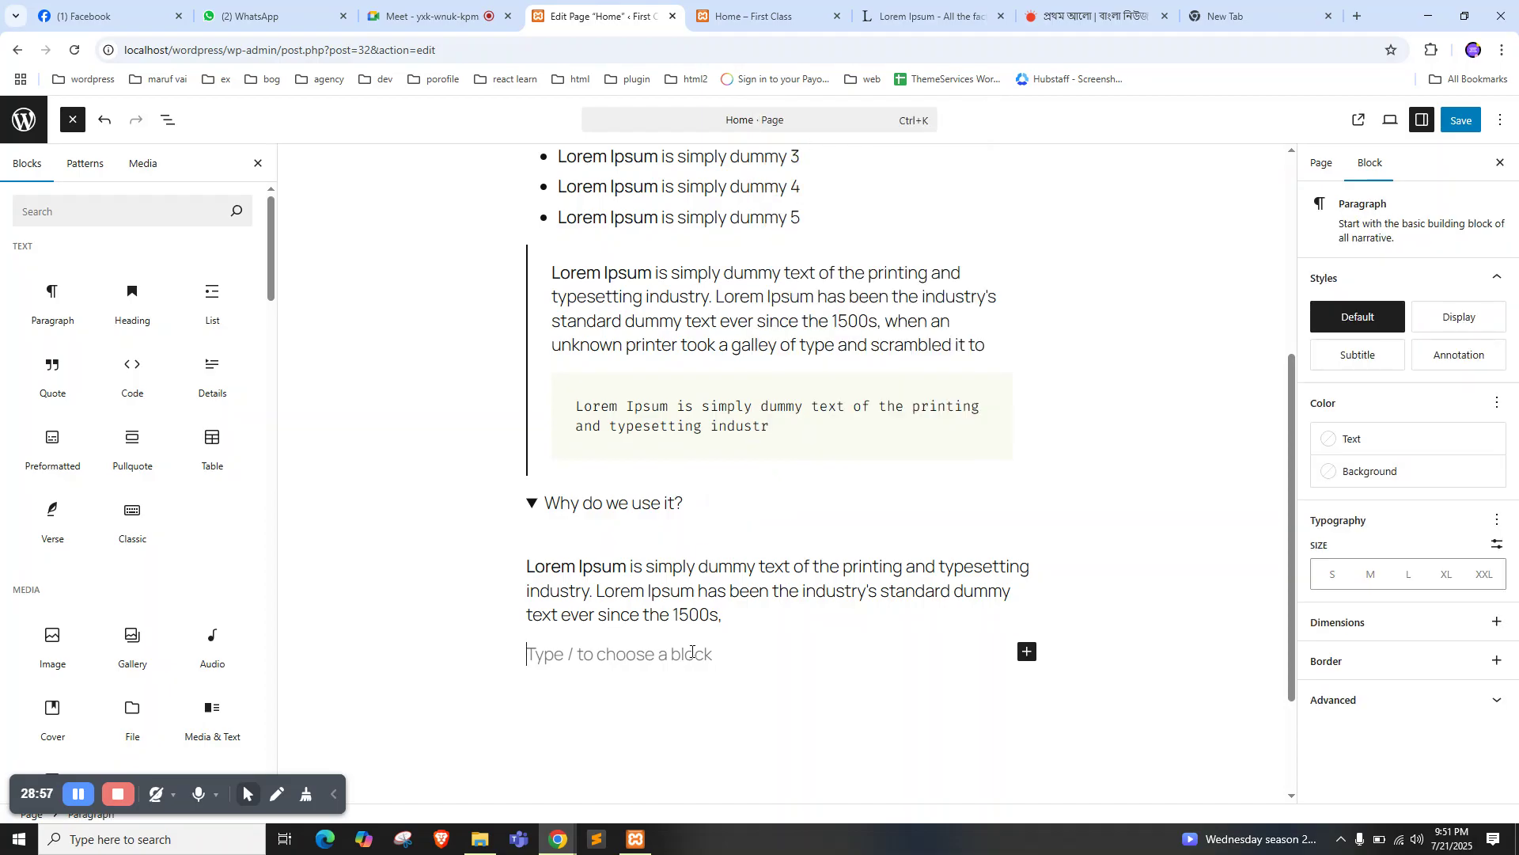
text(zaa)
click(792, 618)
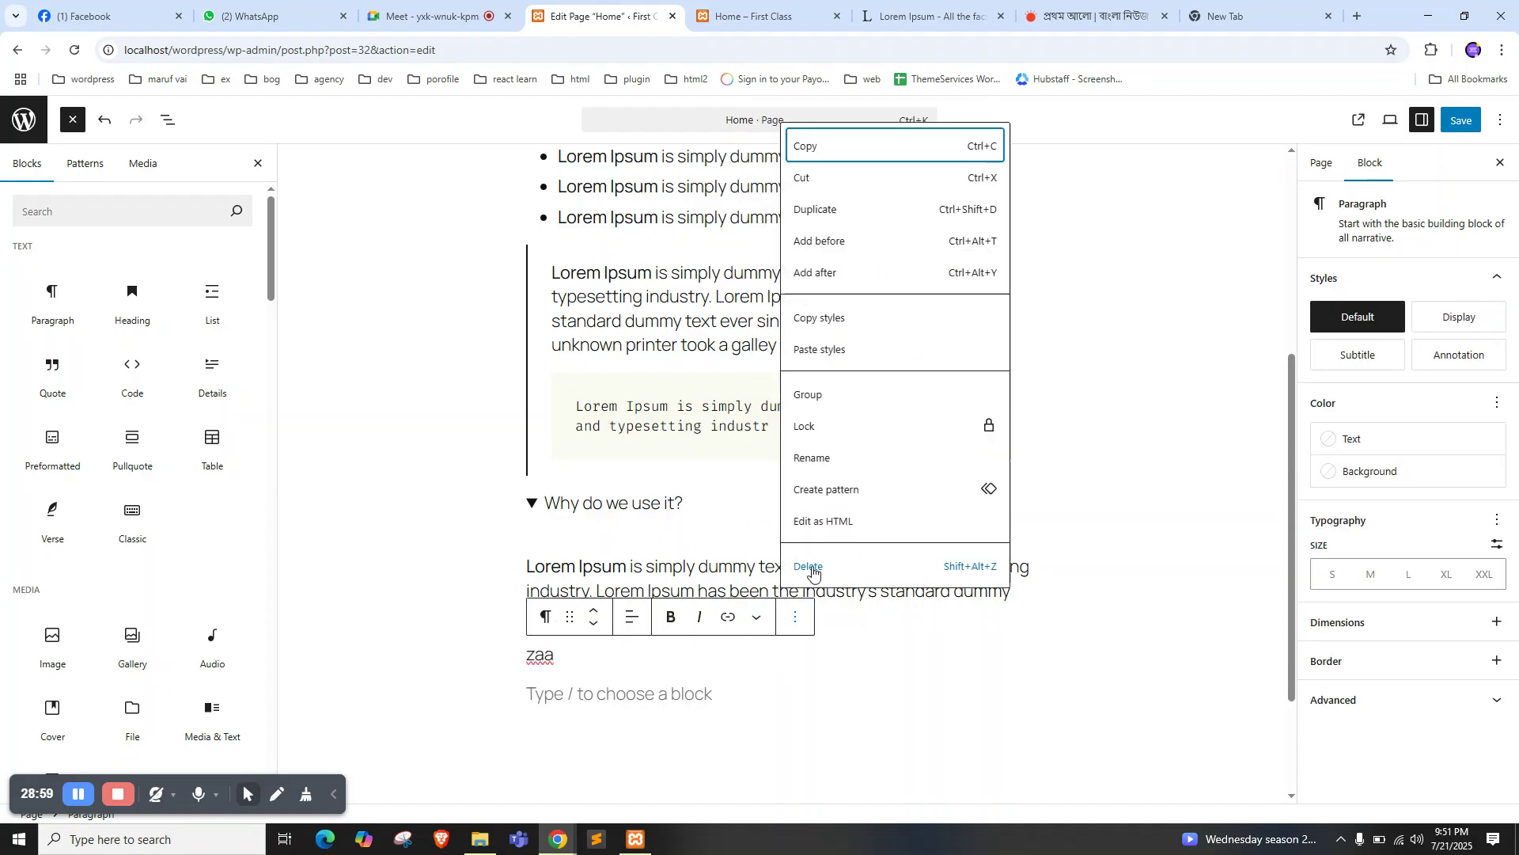
click(801, 562)
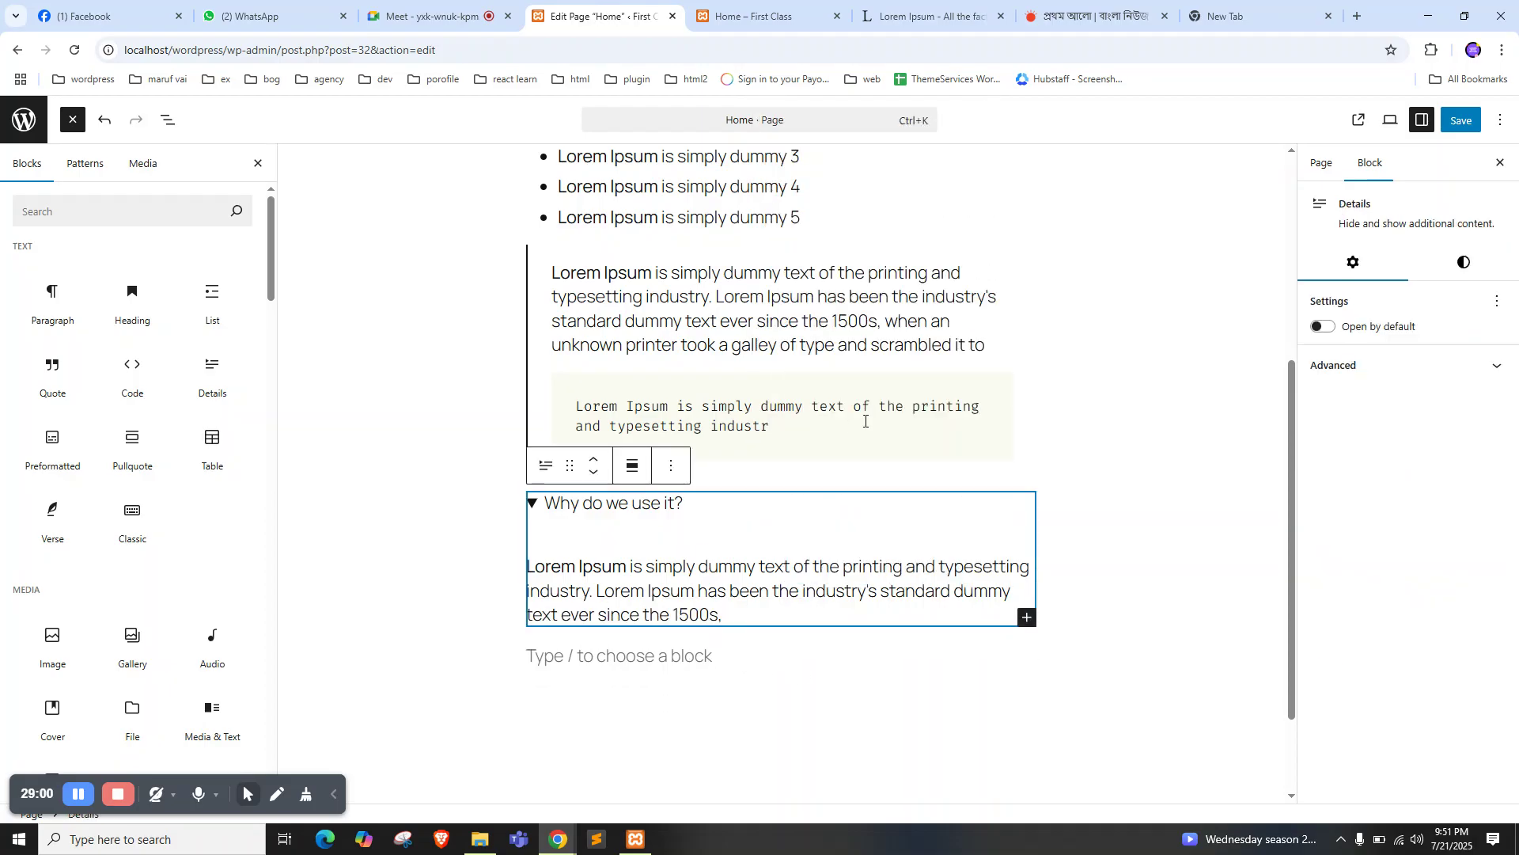
Collapse the "Why do we use it?" Details block and duplicate it
click(669, 466)
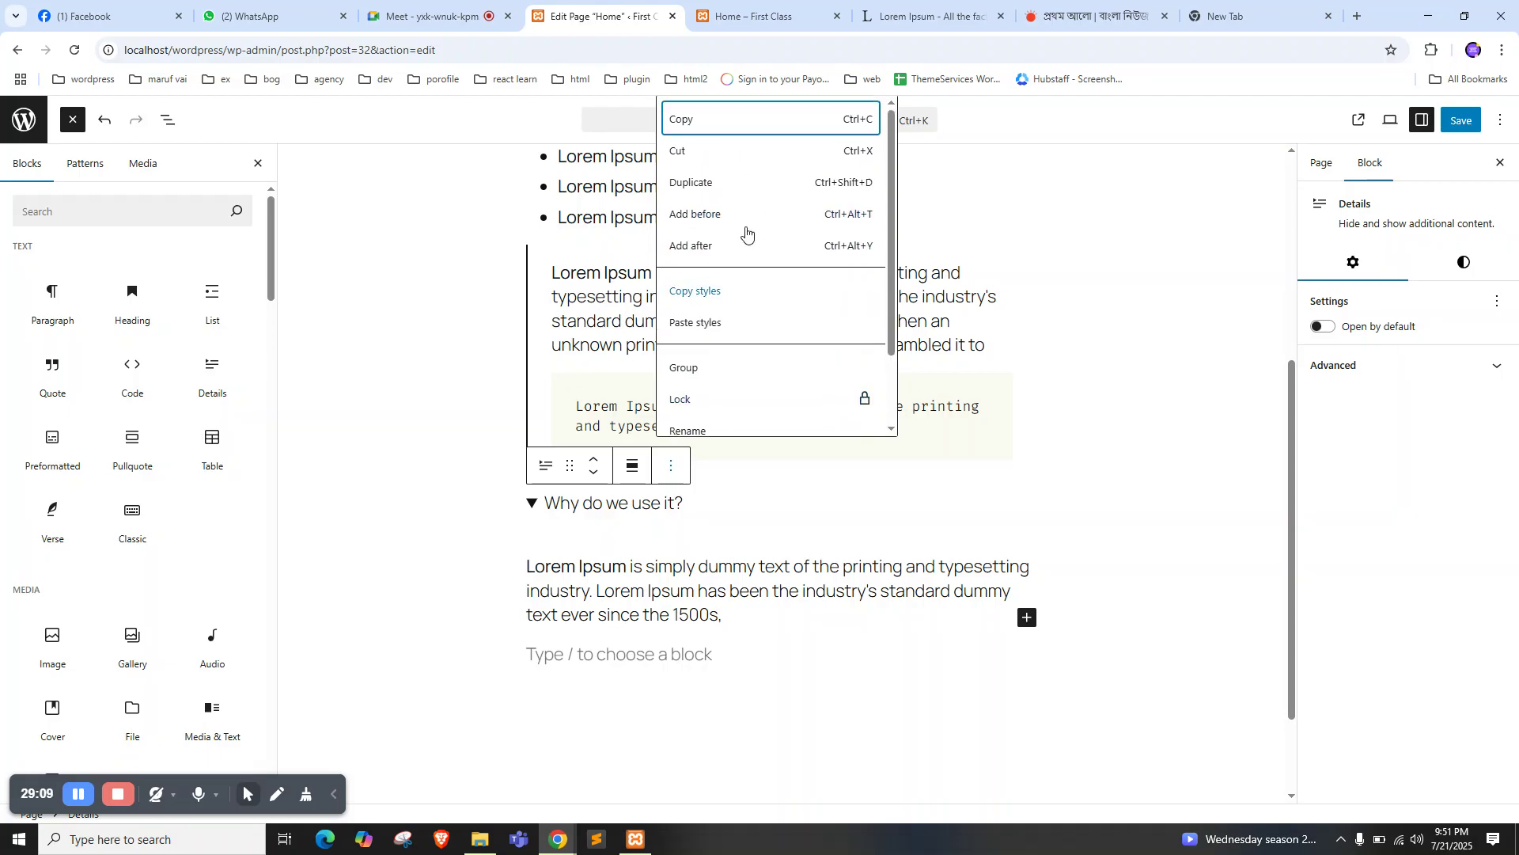
click(697, 568)
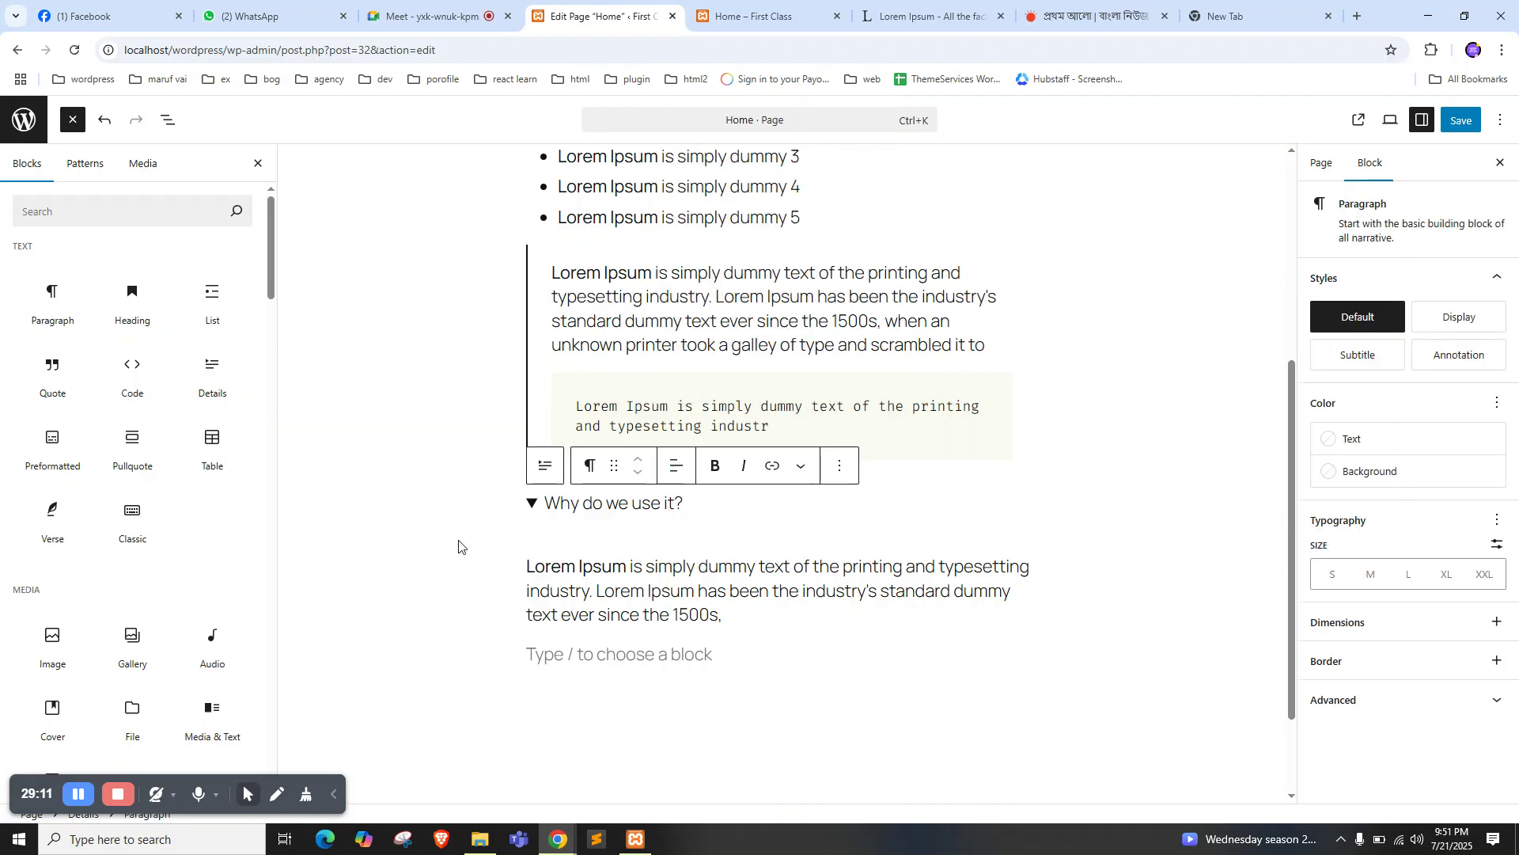
click(630, 507)
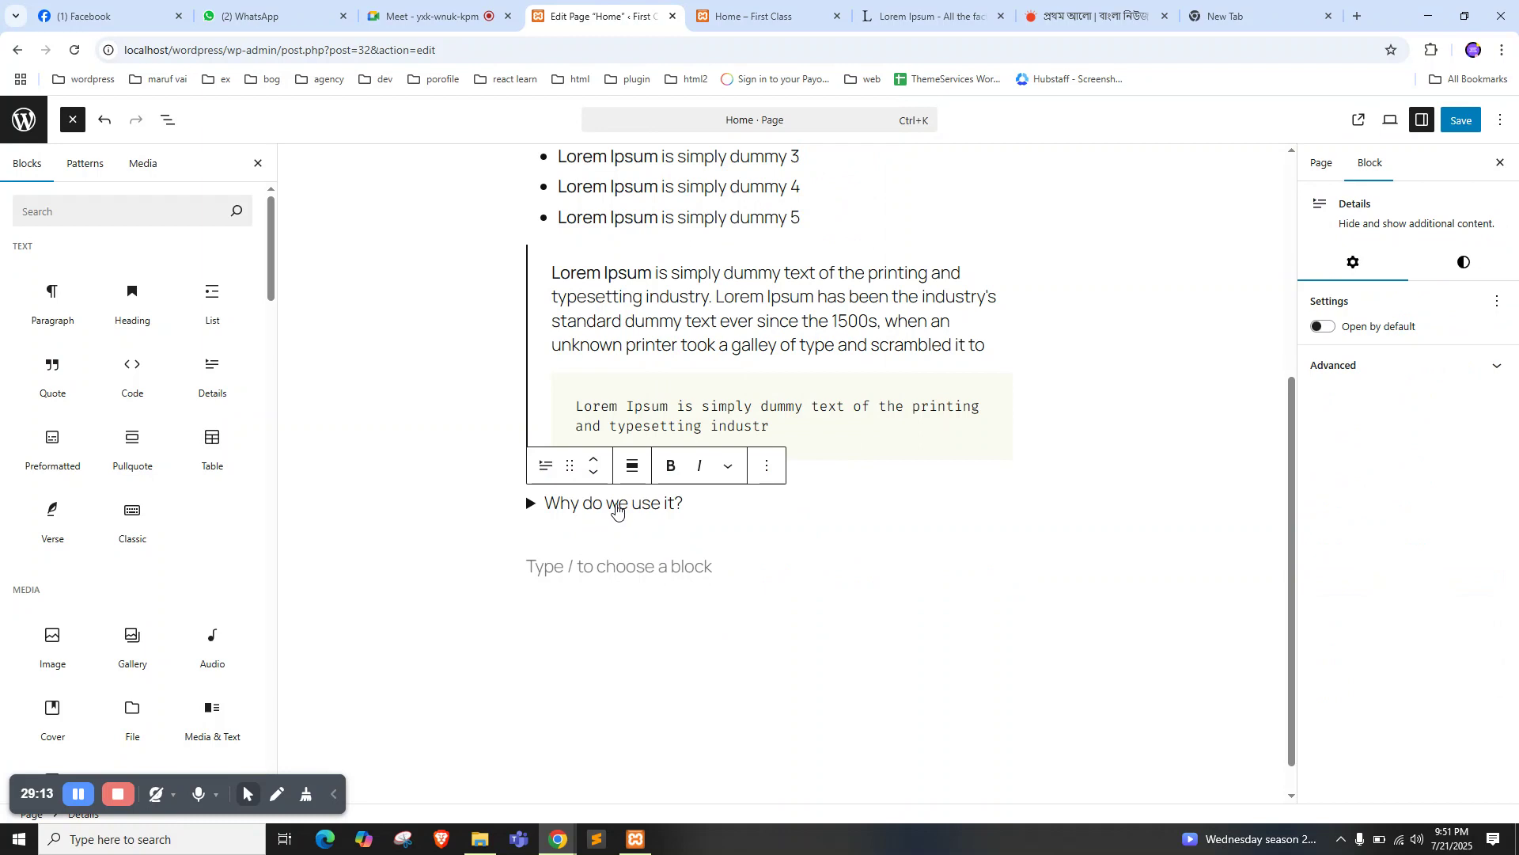
click(764, 465)
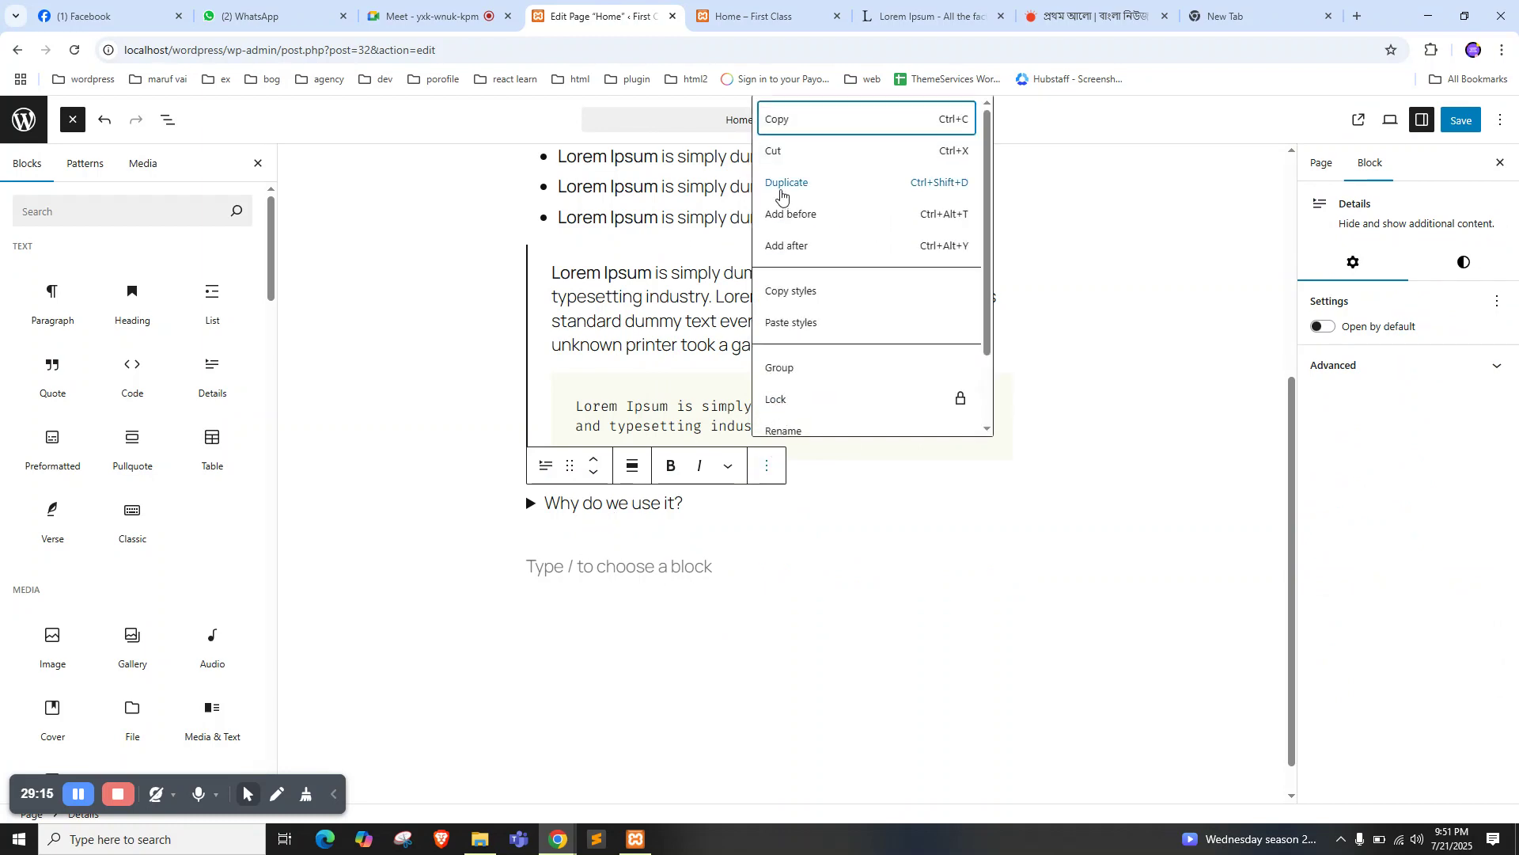
click(783, 188)
Change the duplicated Details block's summary to "Why do we use it 2?" and save the page
click(686, 571)
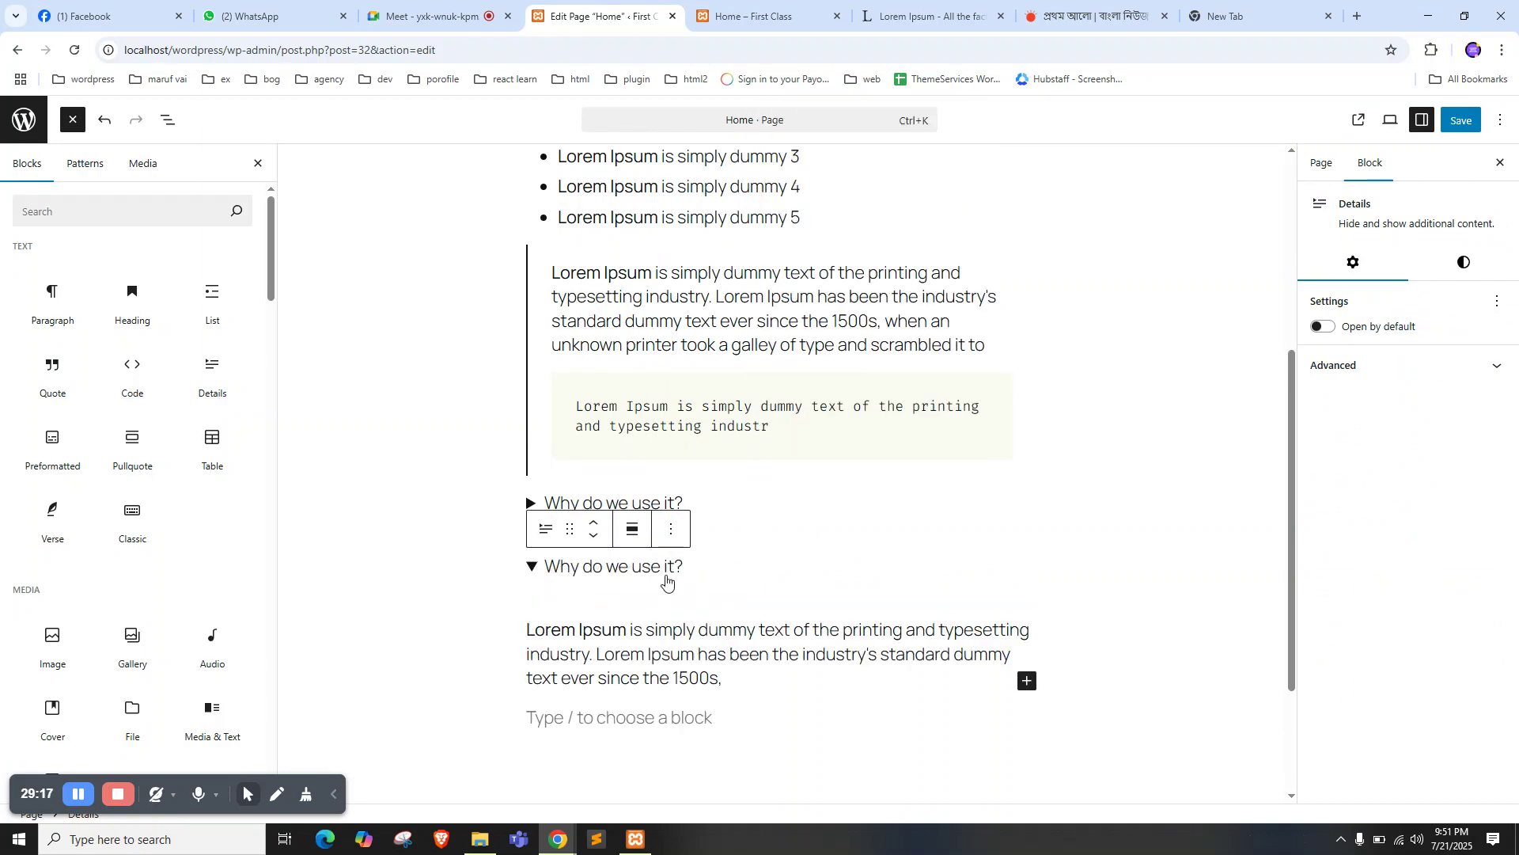
click(687, 575)
click(671, 569)
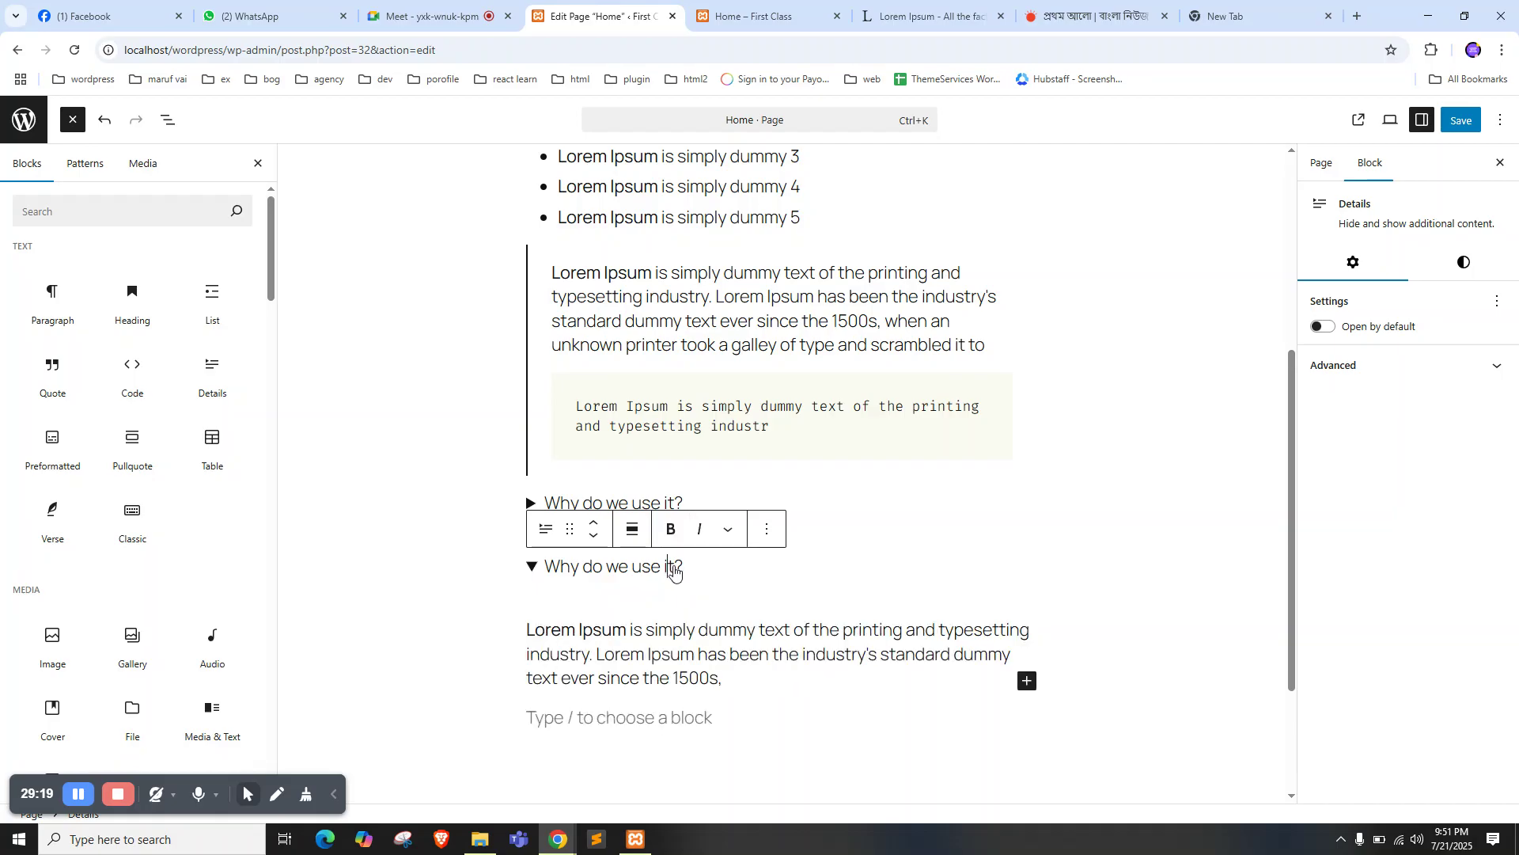
text(2)
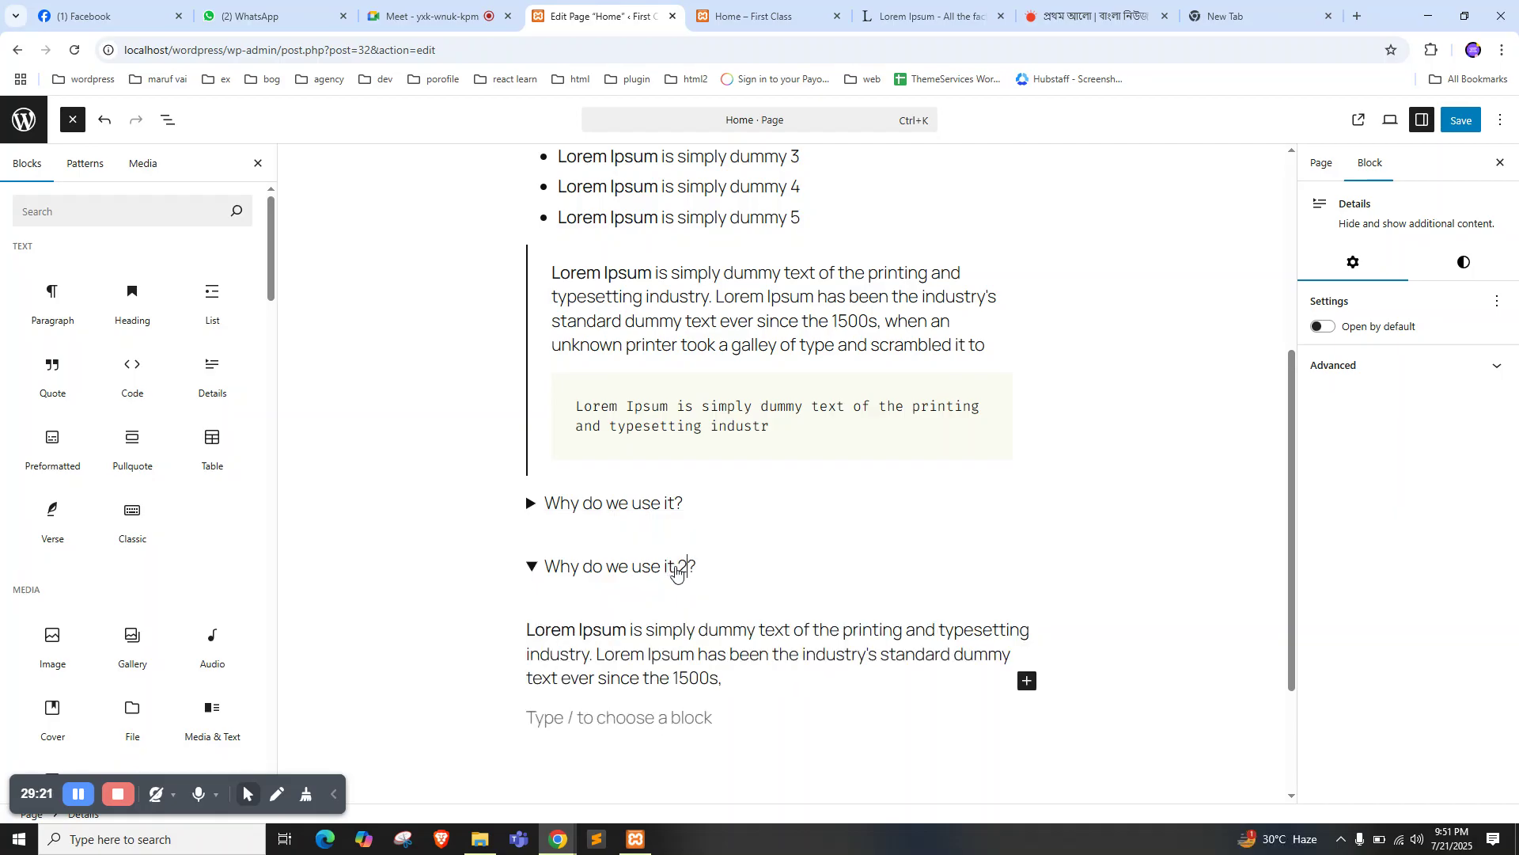
click(1460, 120)
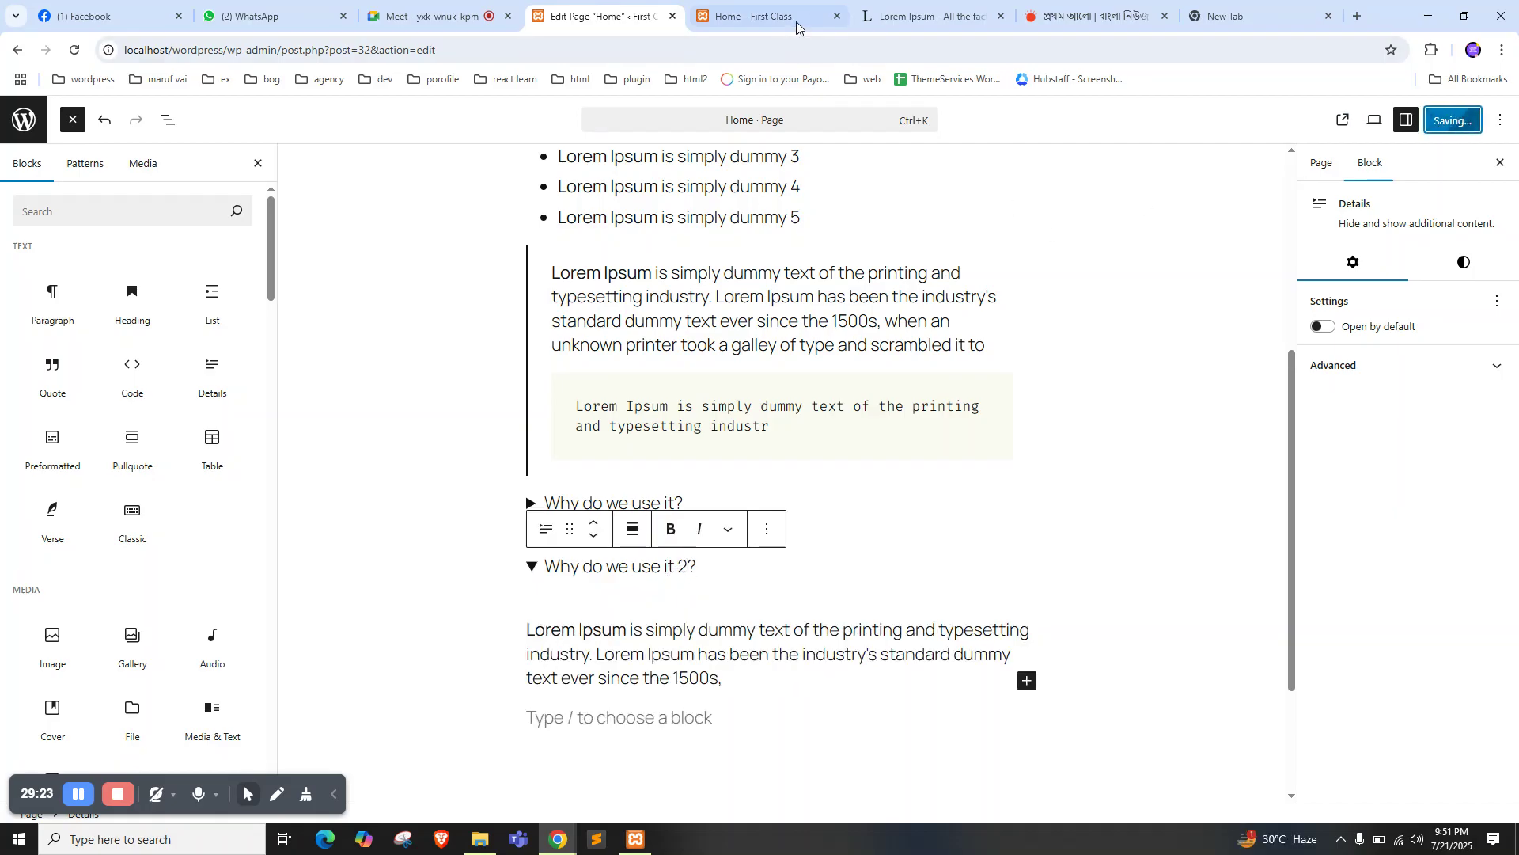
Reload the published Home page and test expanding and collapsing the two Details blocks
click(778, 7)
right_click(109, 265)
click(141, 324)
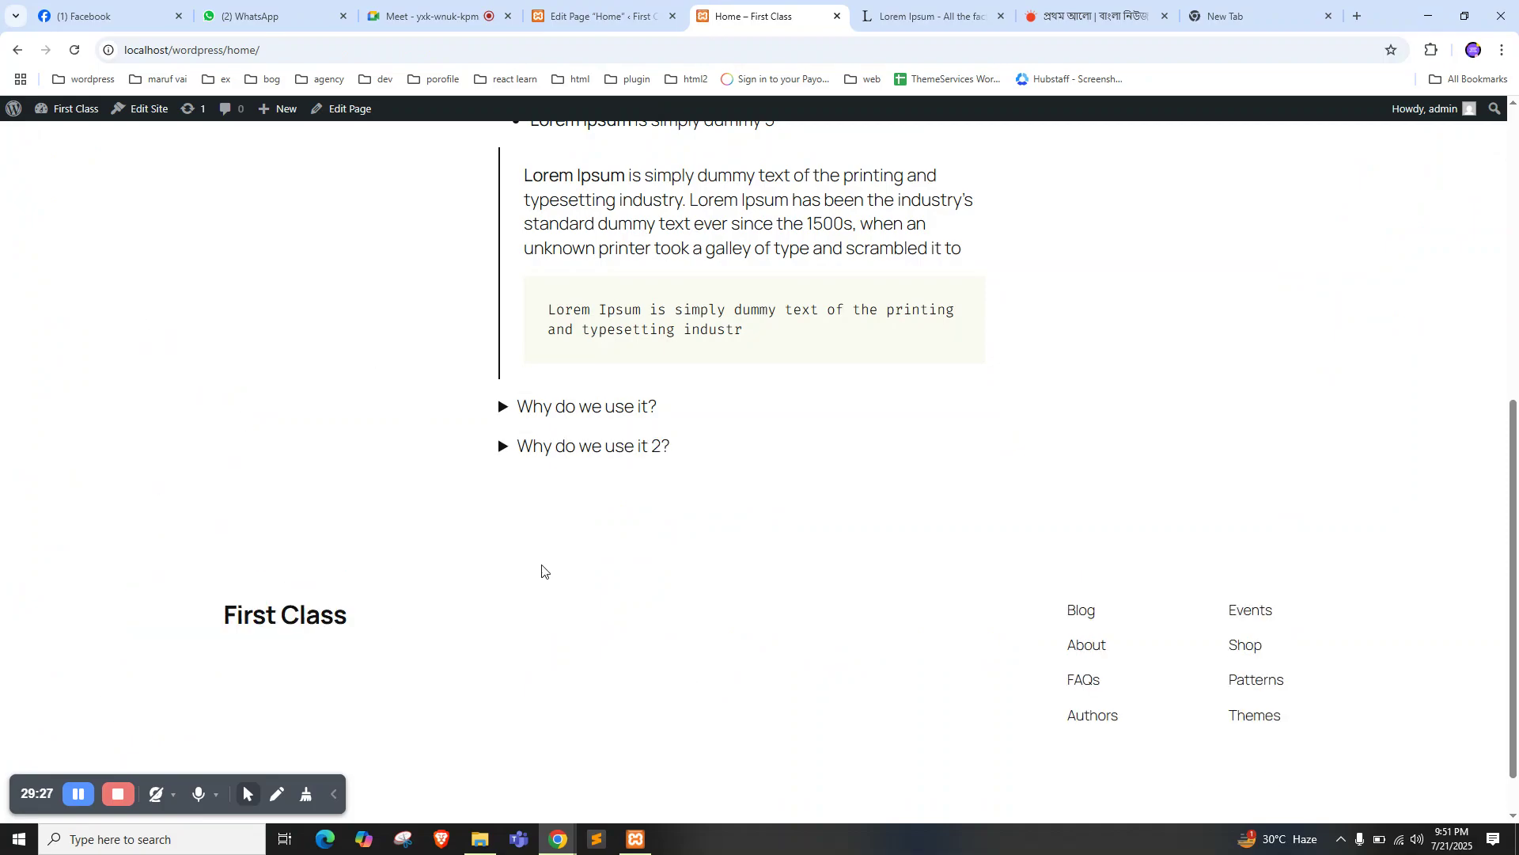
click(566, 447)
triple_click(614, 409)
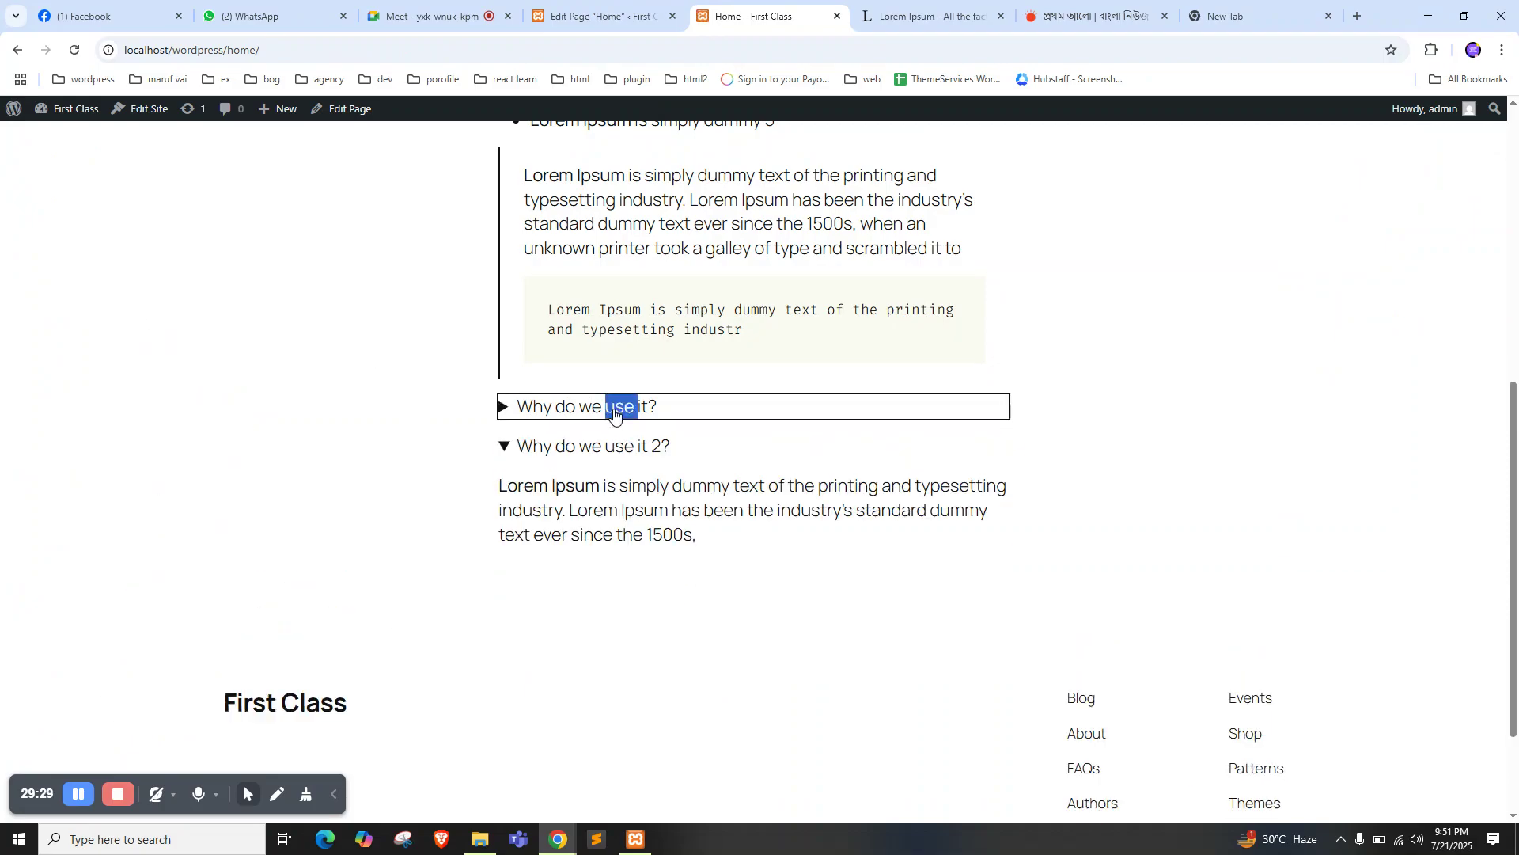
click(584, 408)
click(565, 448)
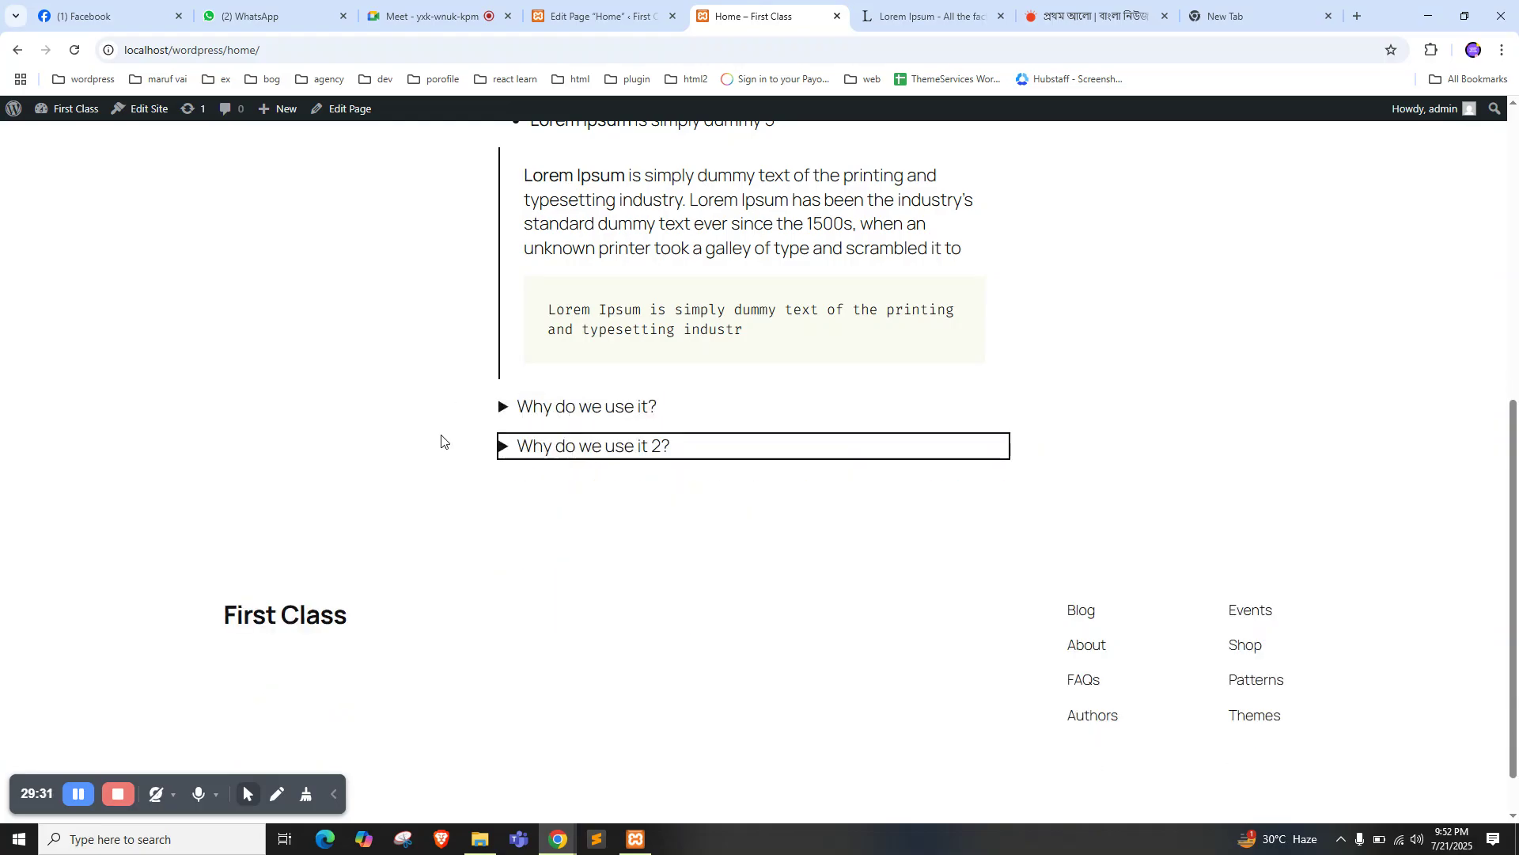
Return to the page editor and insert a Preformatted block in the empty paragraph below the second Details block
click(599, 16)
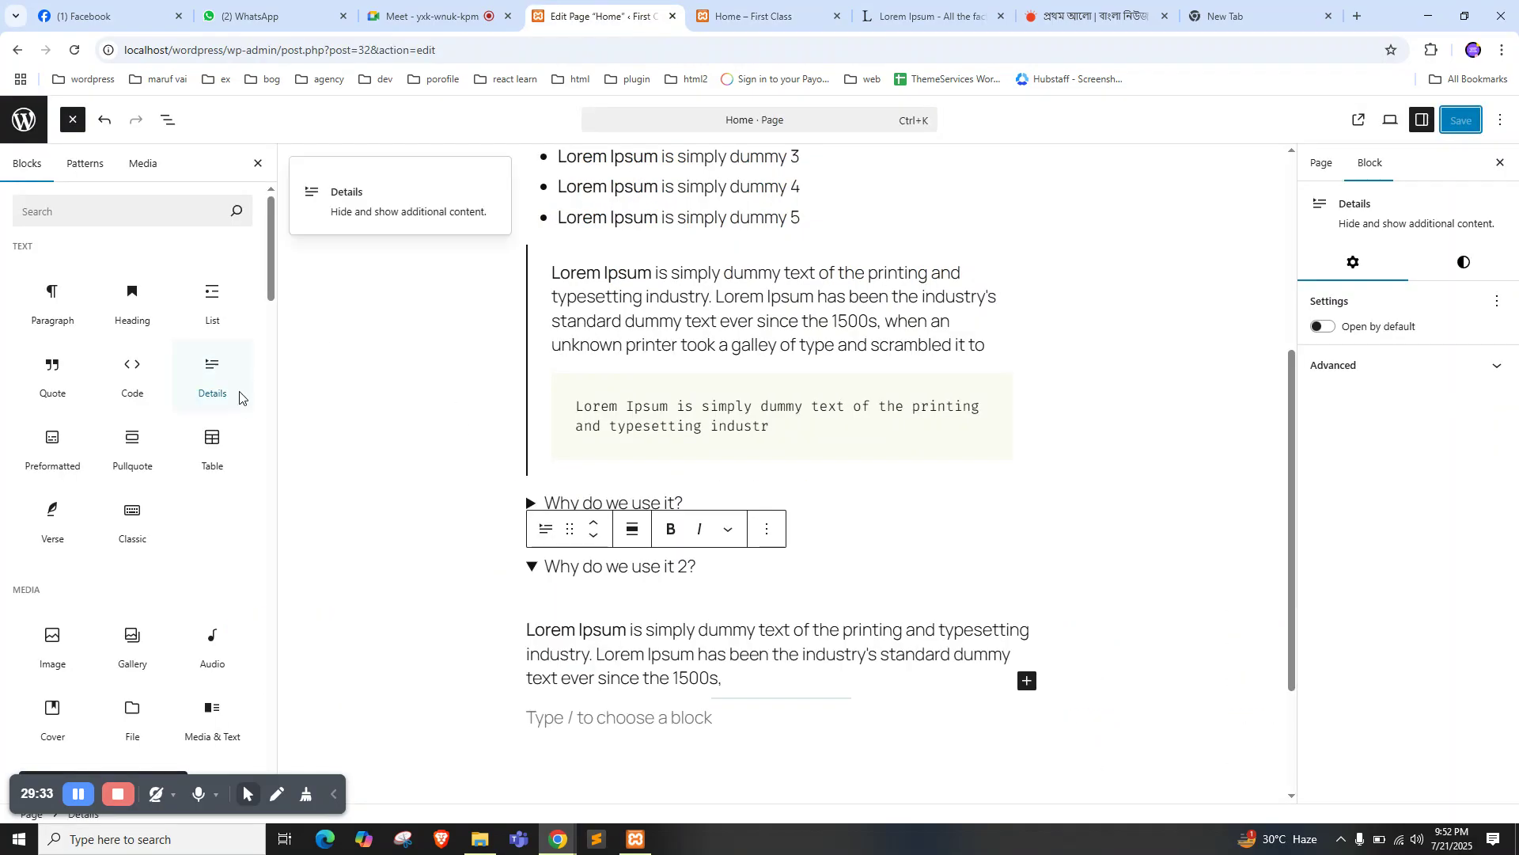
scroll(636, 672, down, 2)
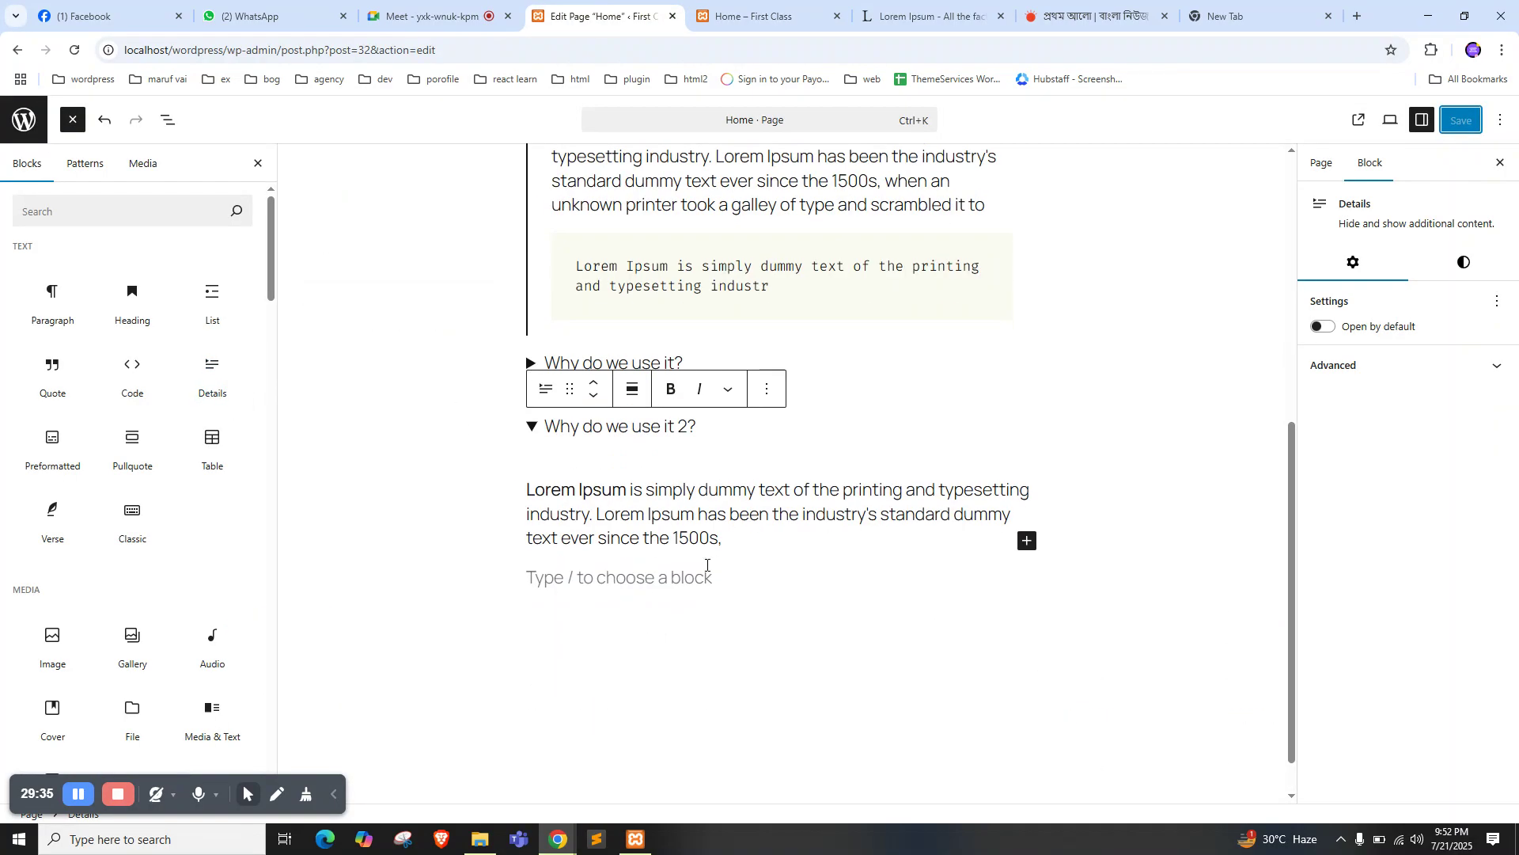
mouse_move(220, 402)
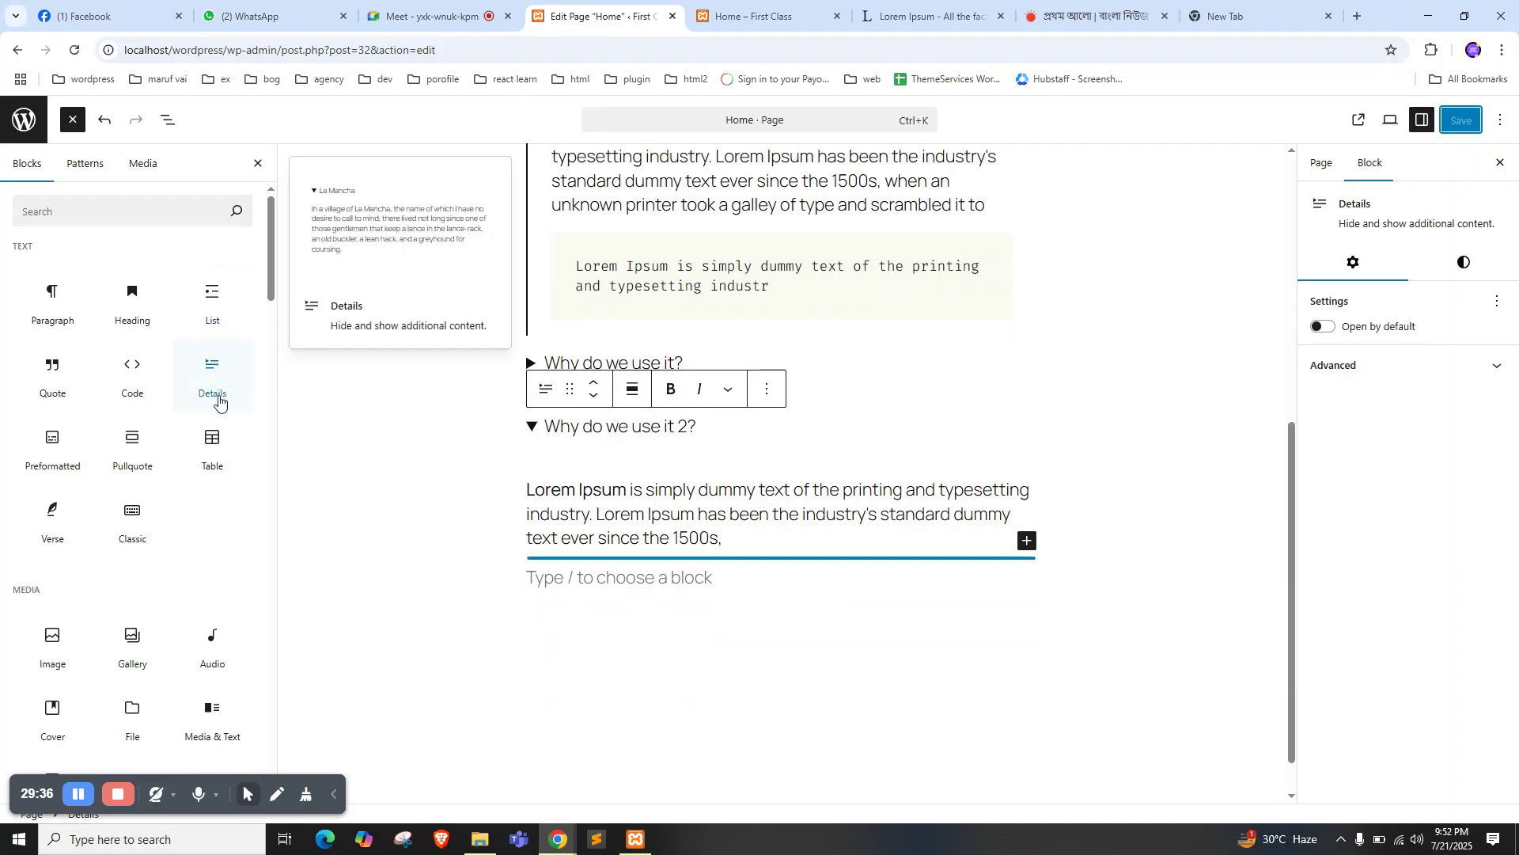
click(572, 580)
mouse_move(52, 437)
scroll(53, 331, down, 1)
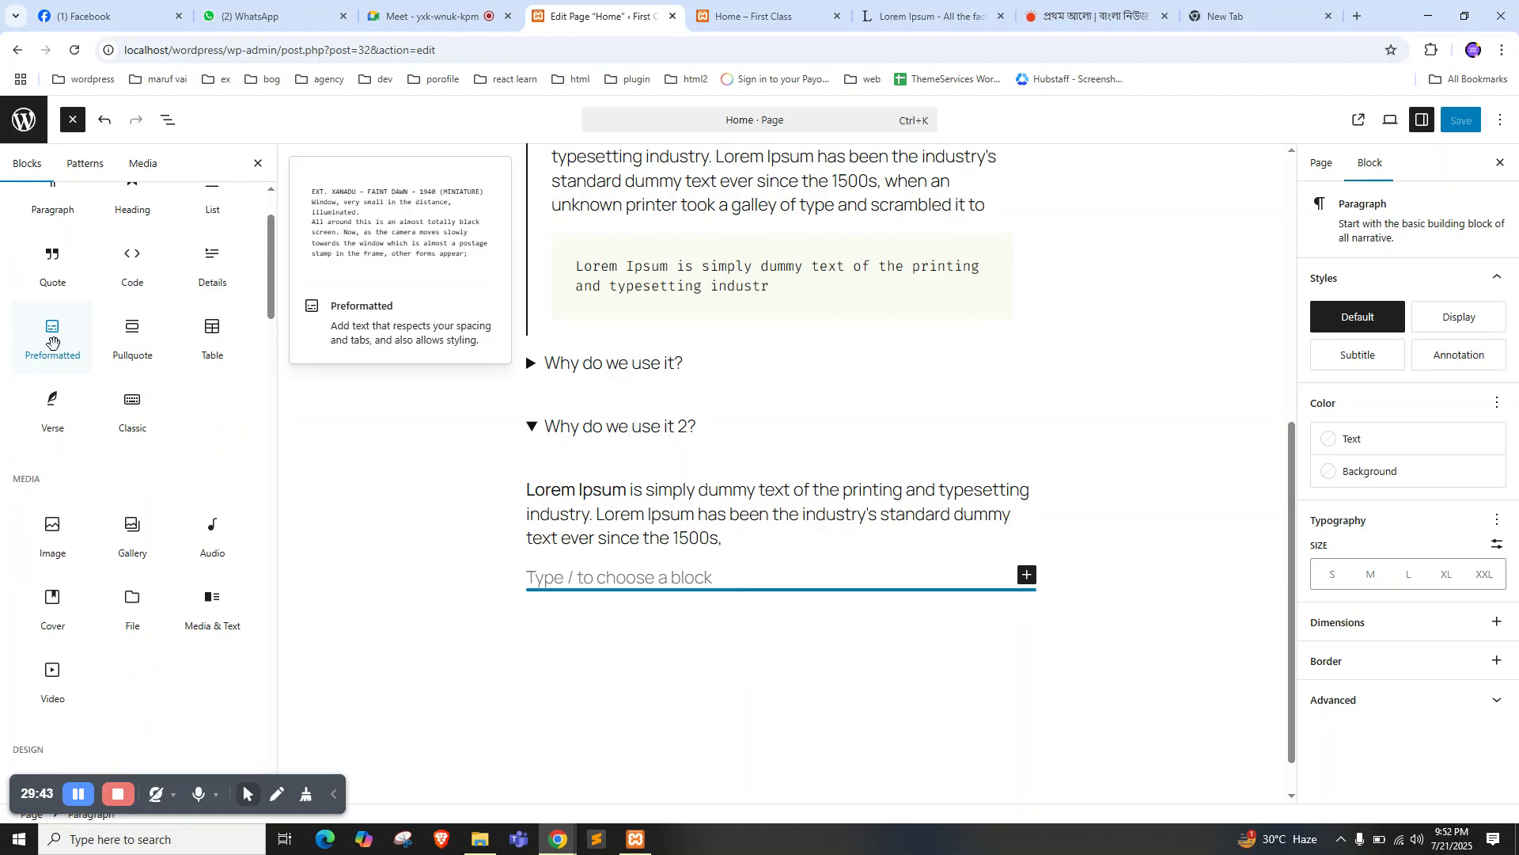
click(56, 351)
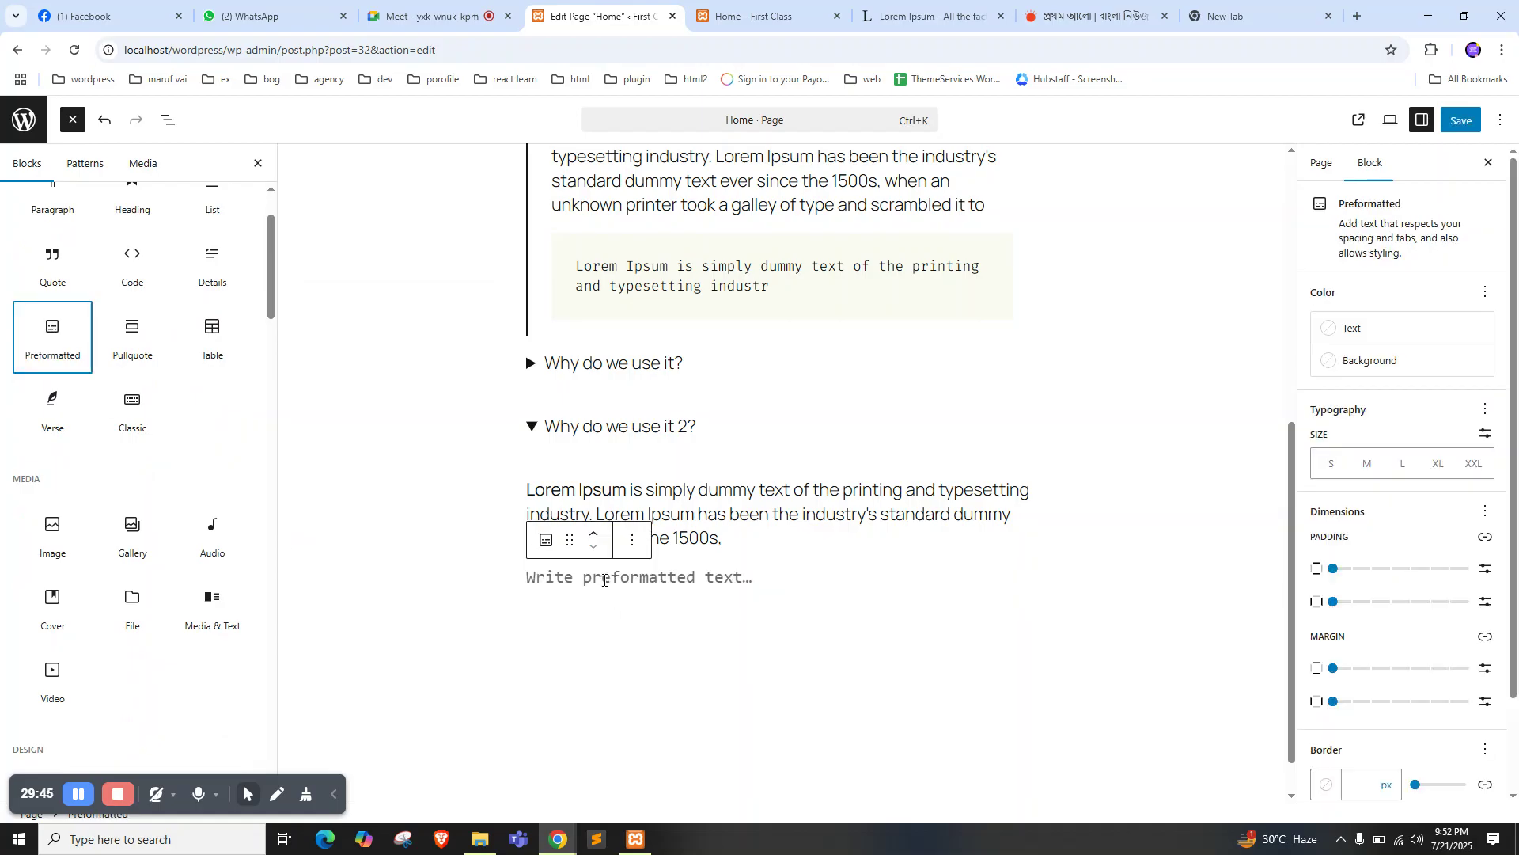
Copy the opening of the "Where can I get some?" text on lipsum.com, up to "randomised words"
click(924, 16)
click(590, 516)
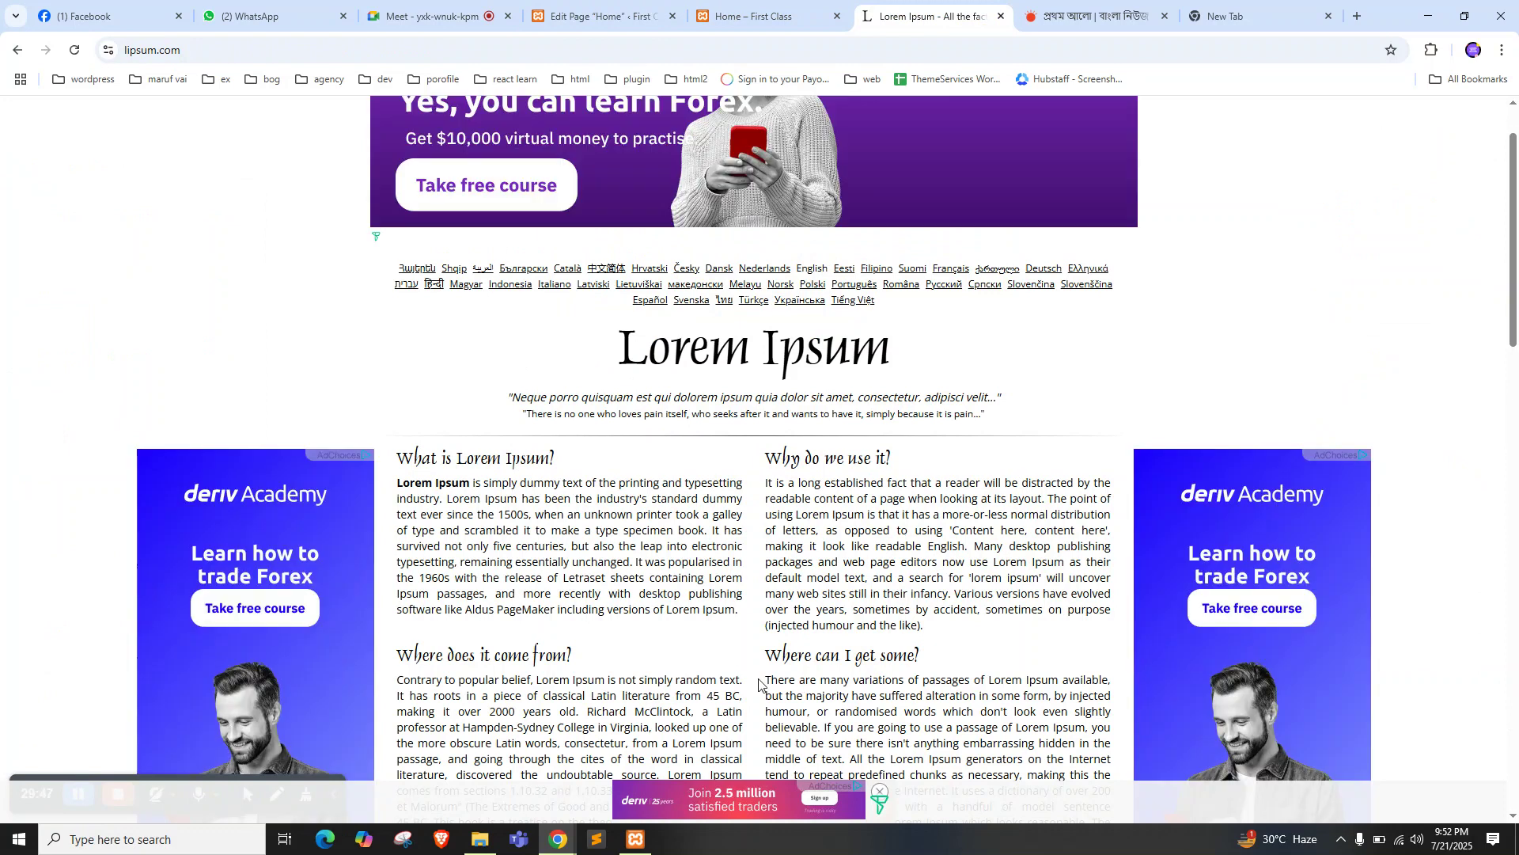
scroll(821, 645, down, 1)
scroll(822, 645, down, 3)
drag(766, 454, 937, 488)
key(ctrl+c)
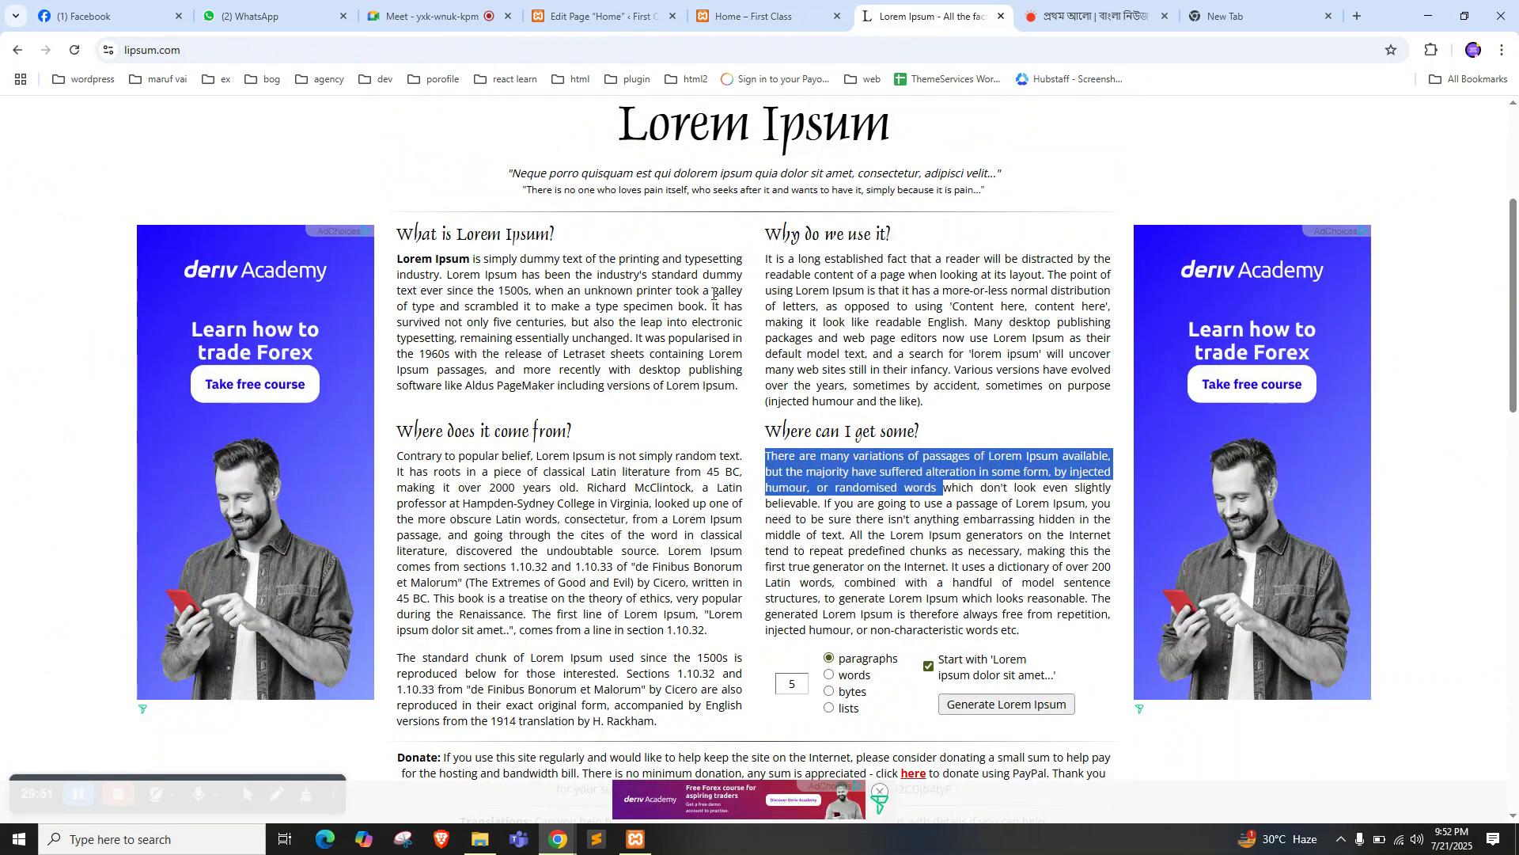
Paste the copied lipsum passage into the Preformatted block of the Home page and save the page
click(601, 16)
click(606, 582)
key(ctrl+v)
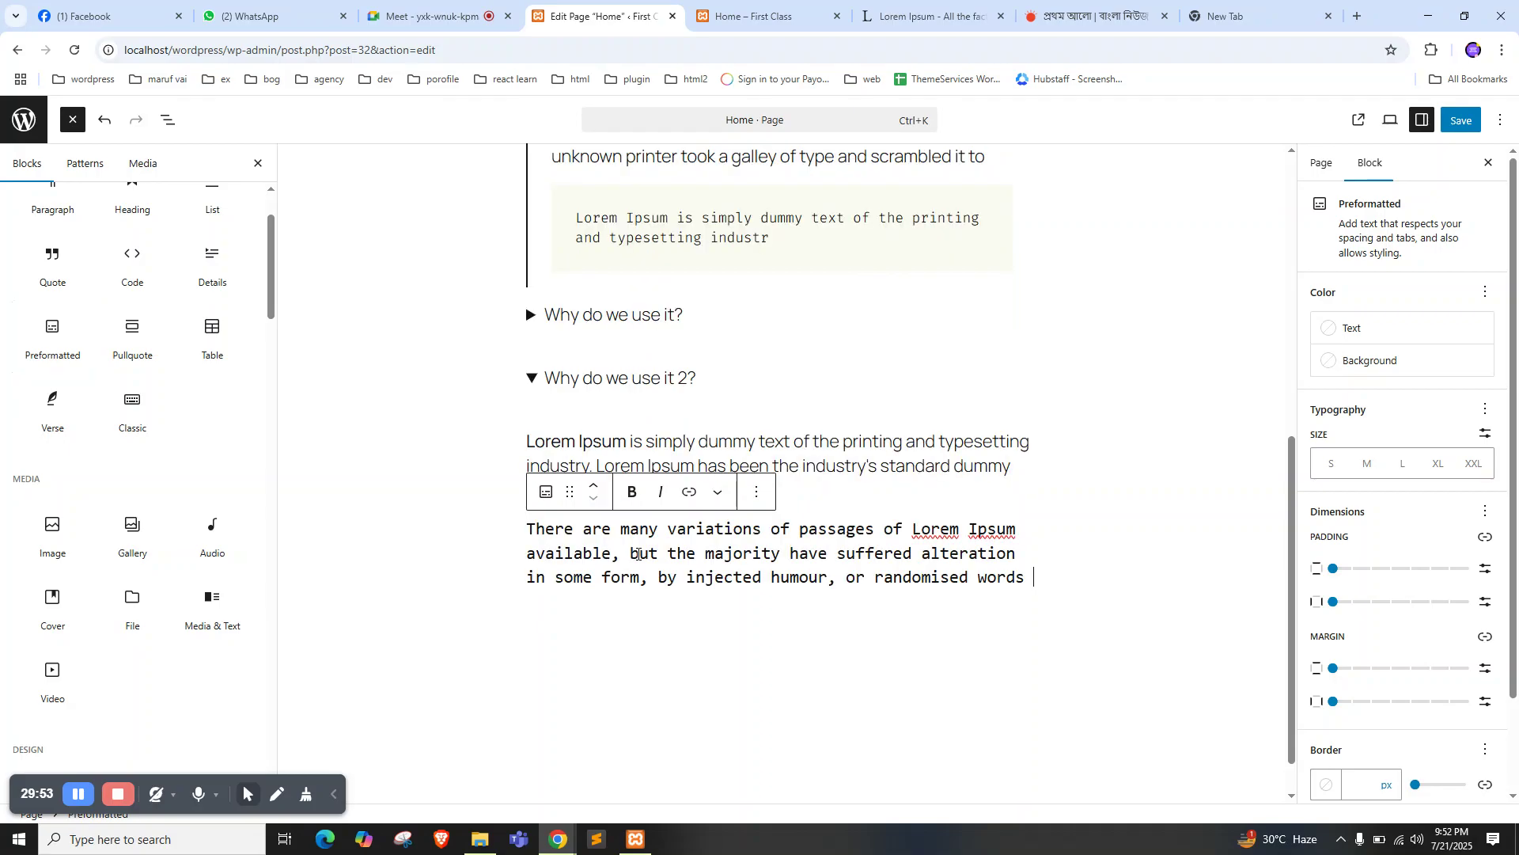
click(685, 438)
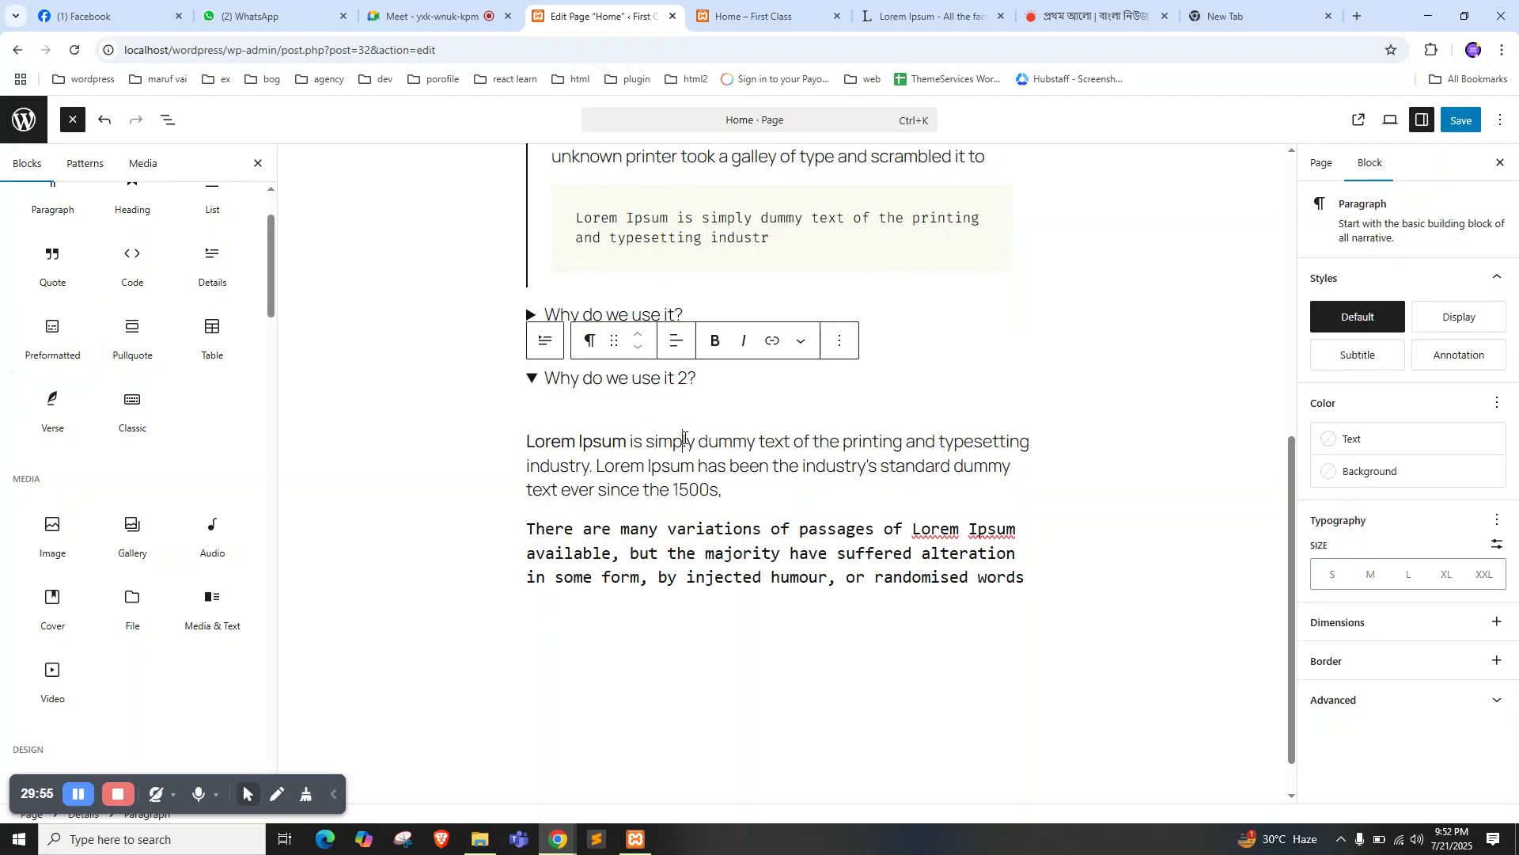
double_click(700, 577)
click(695, 557)
key(ctrl+s)
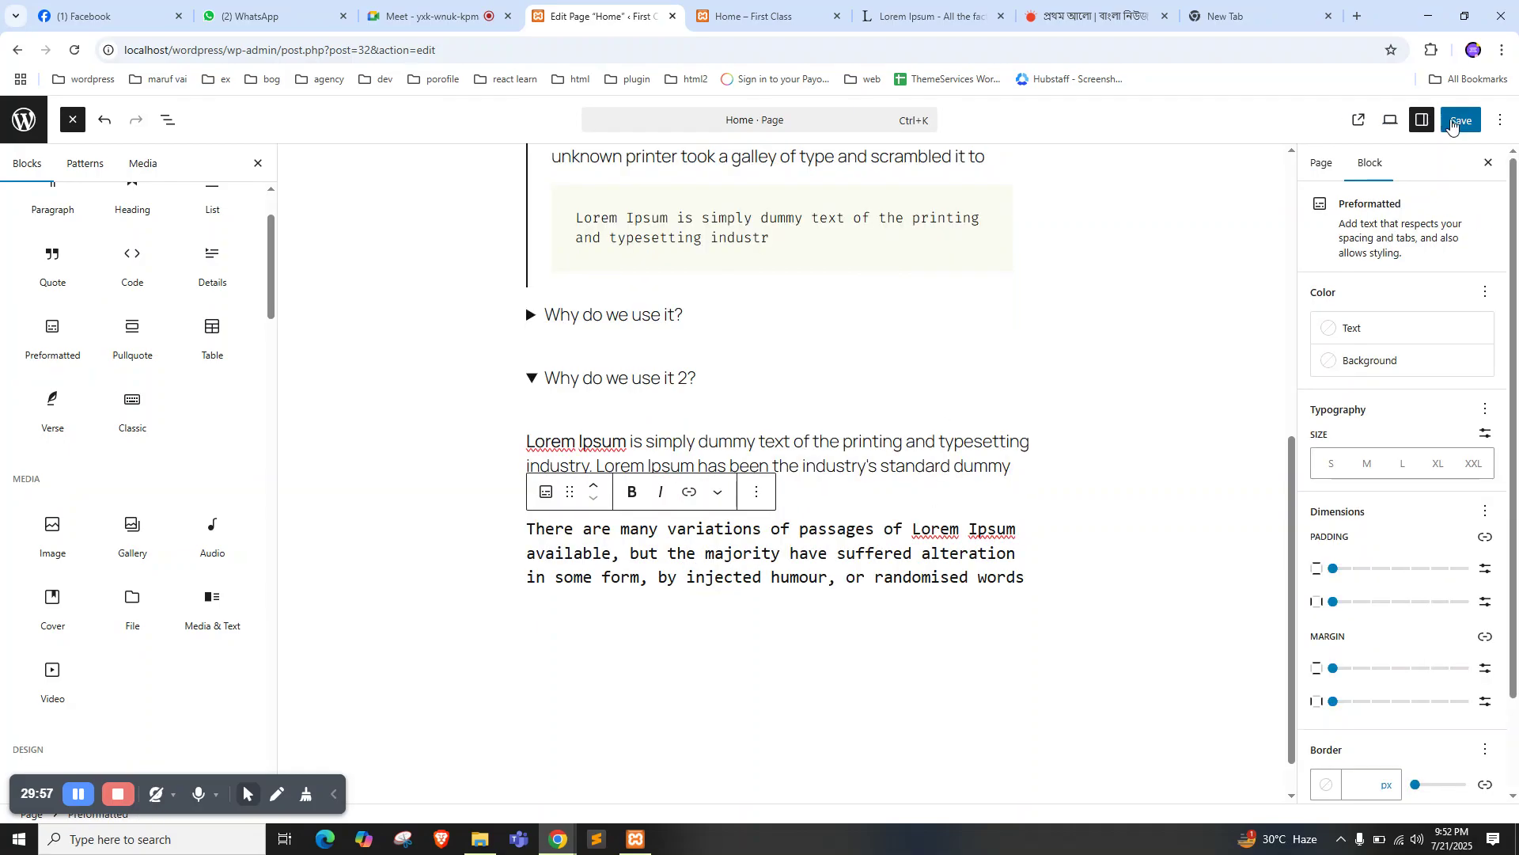
mouse_move(58, 348)
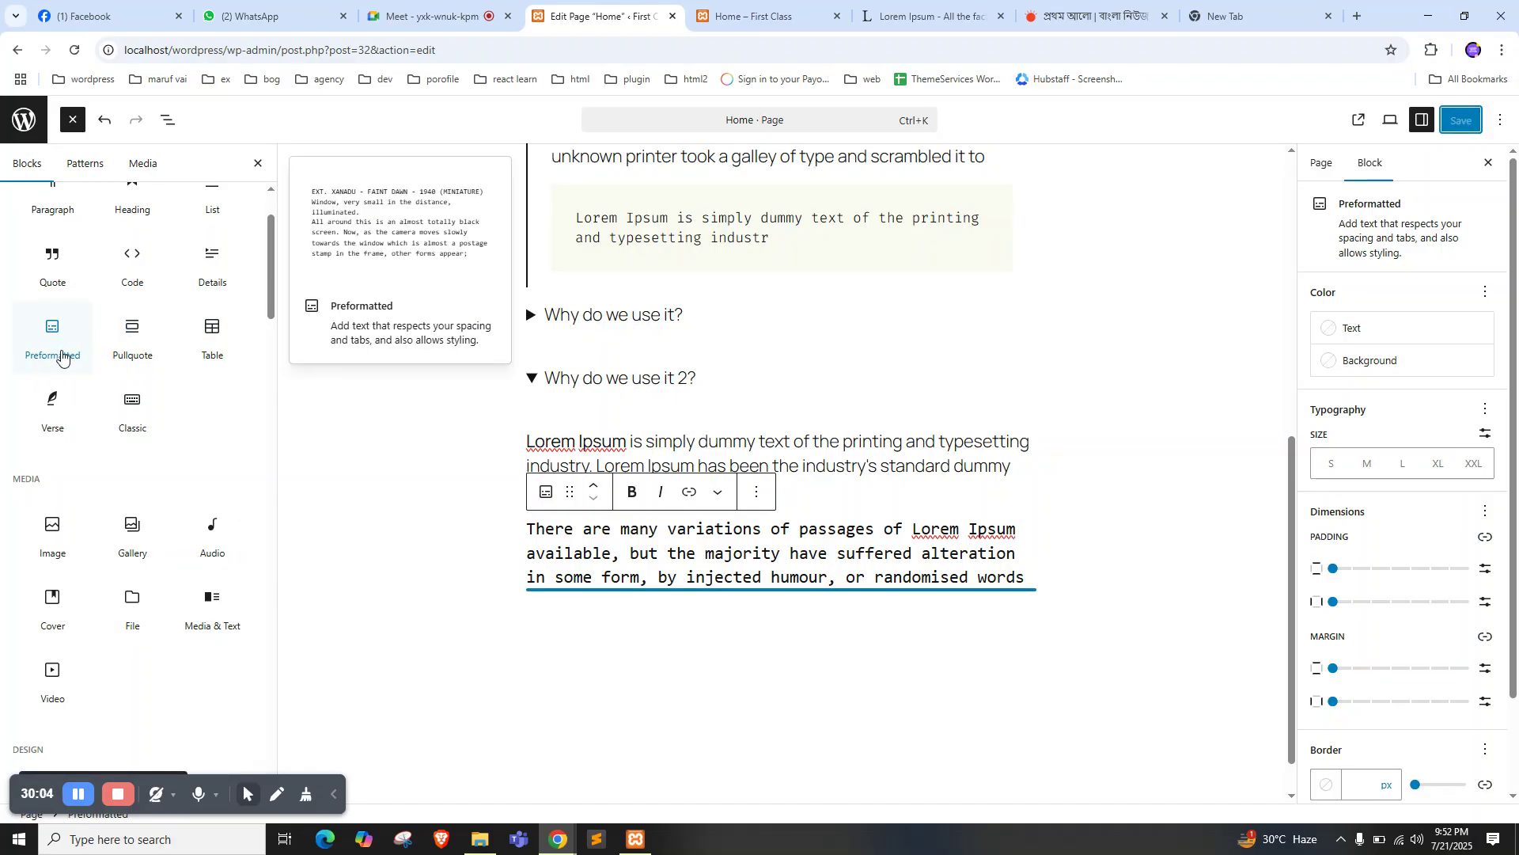
Reload the published Home page and examine how the preformatted passage is displayed below the Details blocks
click(752, 15)
right_click(126, 267)
click(170, 316)
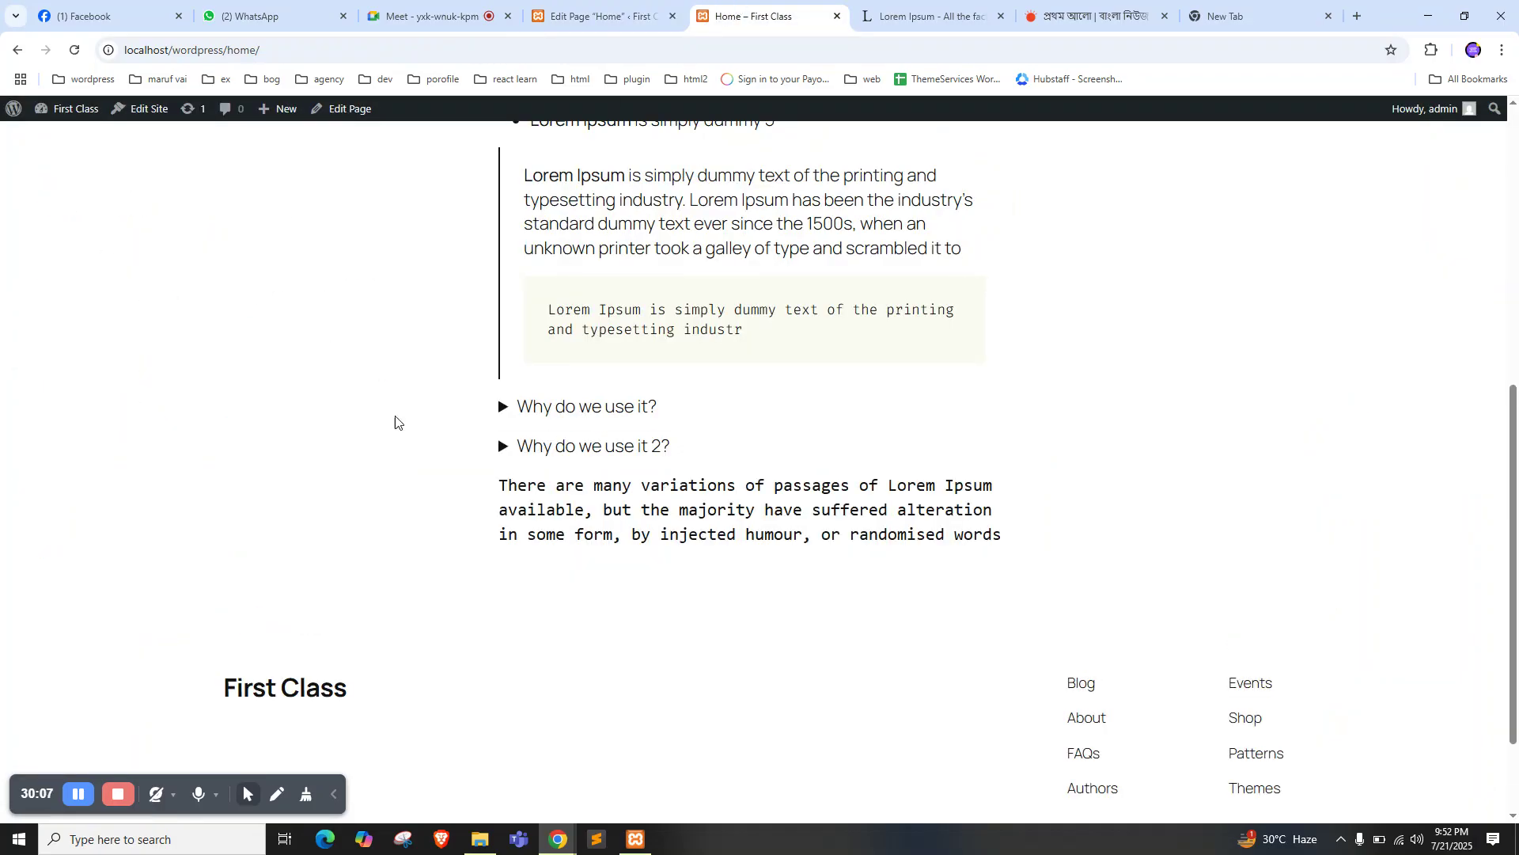
drag(495, 491, 1017, 535)
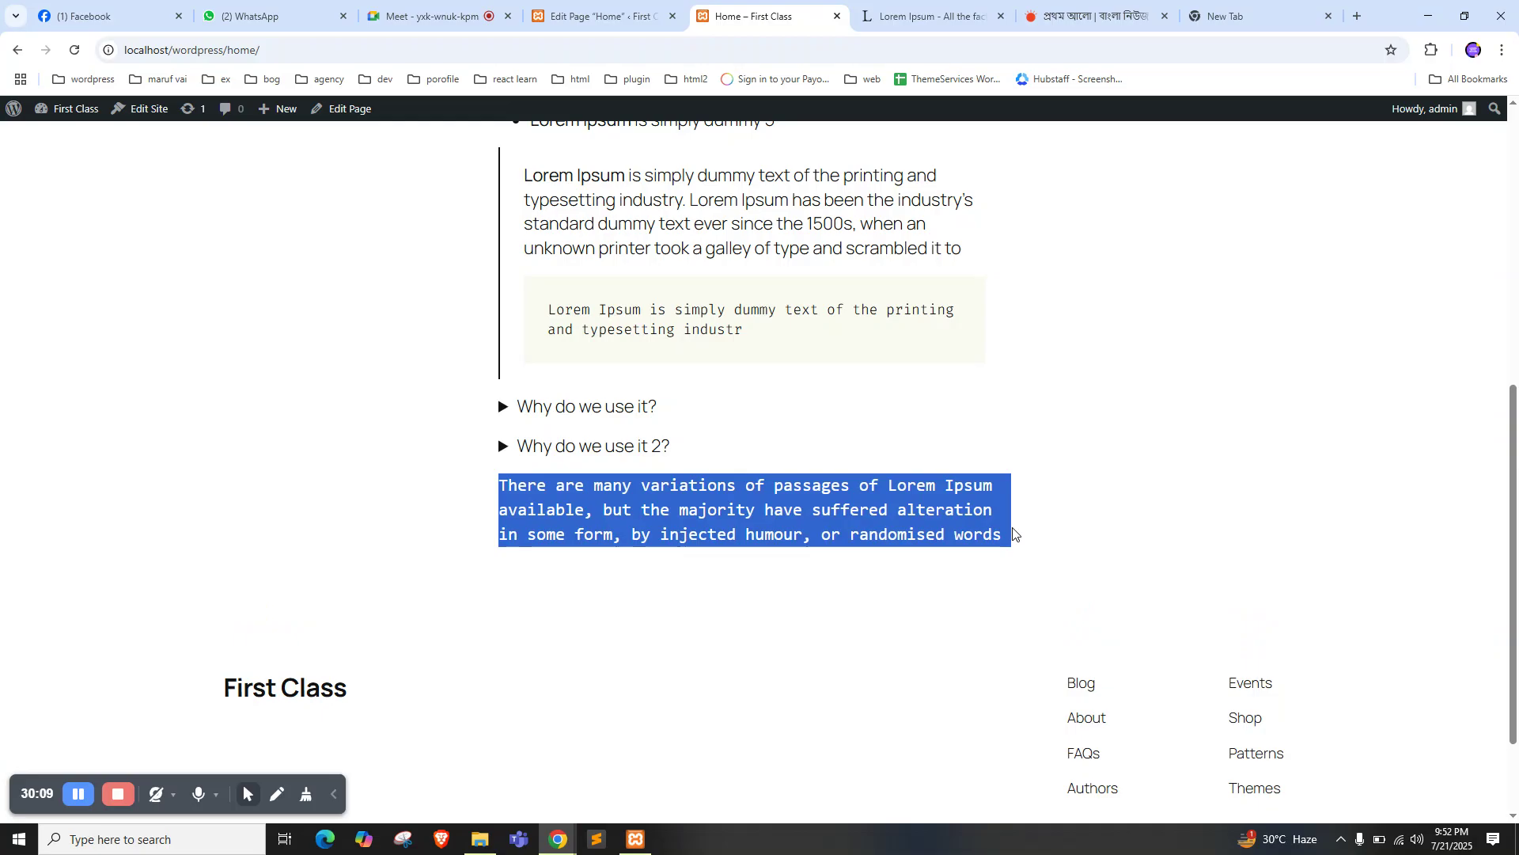
click(1008, 457)
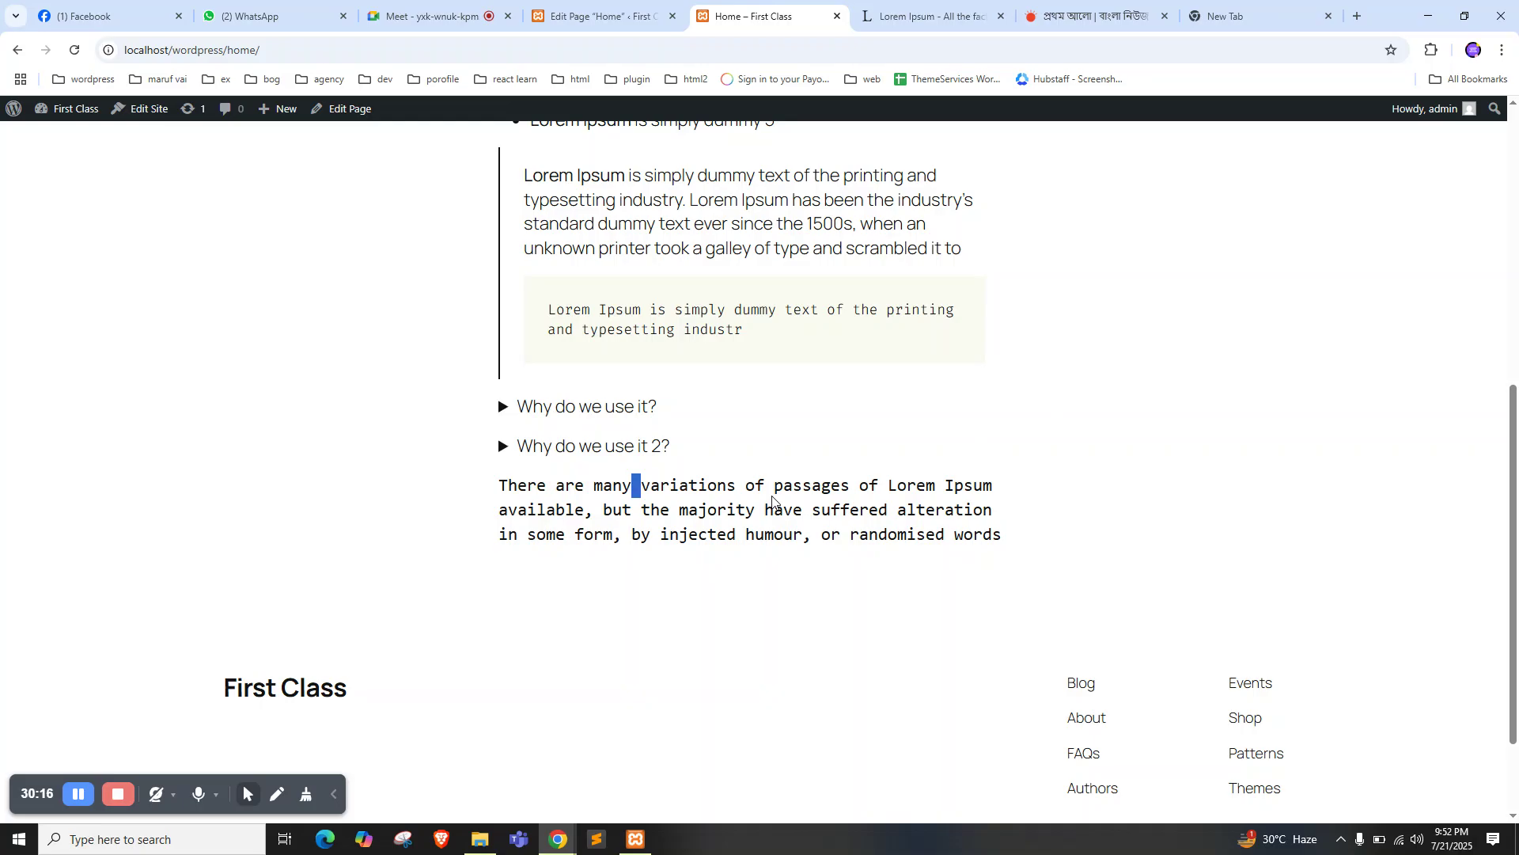
Add an empty paragraph below the preformatted text in the page editor and check the Google Meet call
click(598, 16)
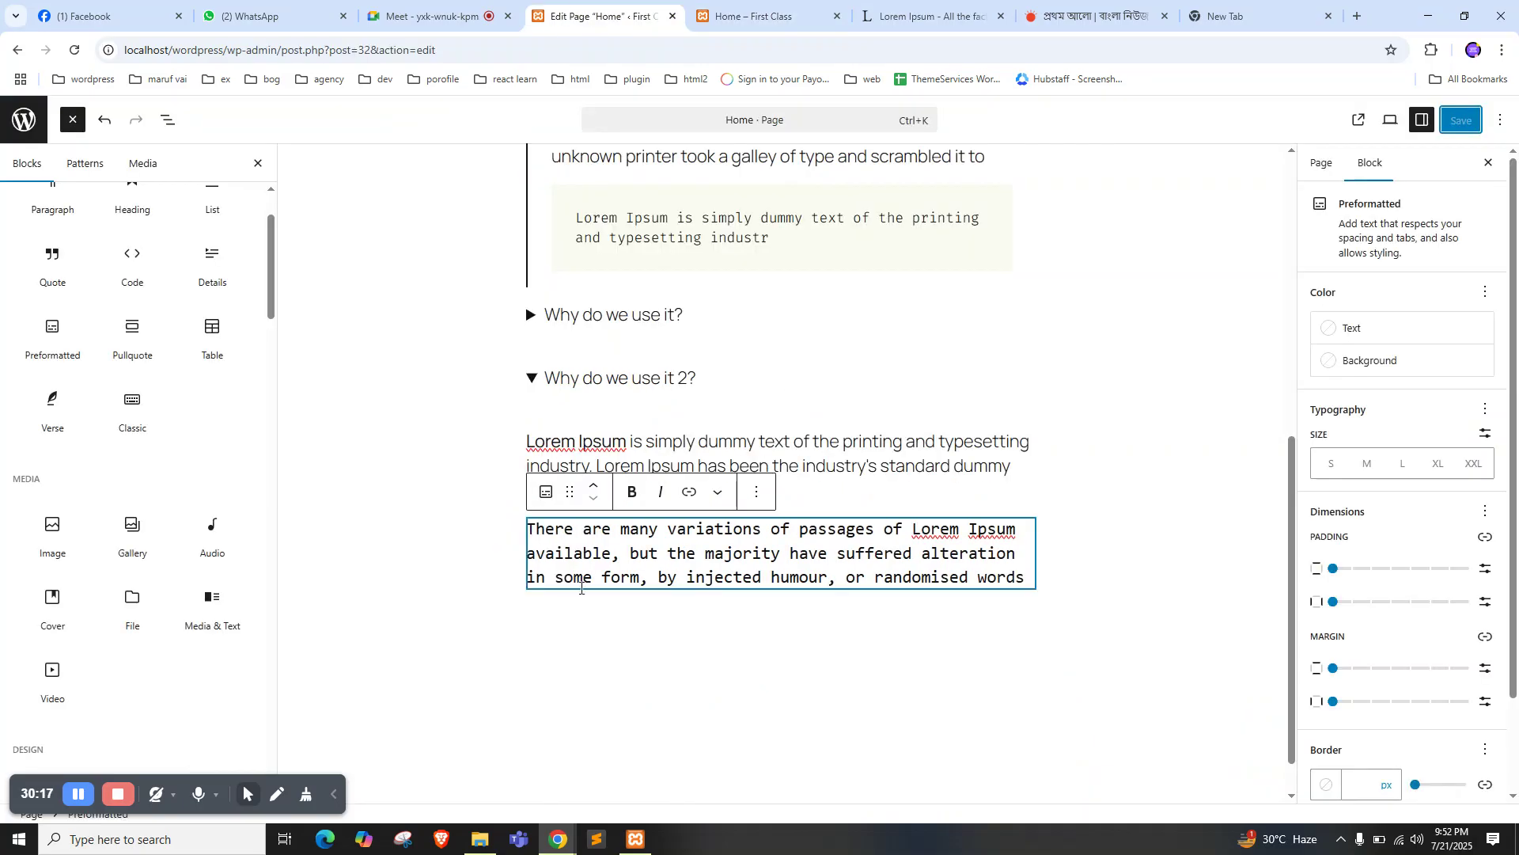
click(614, 628)
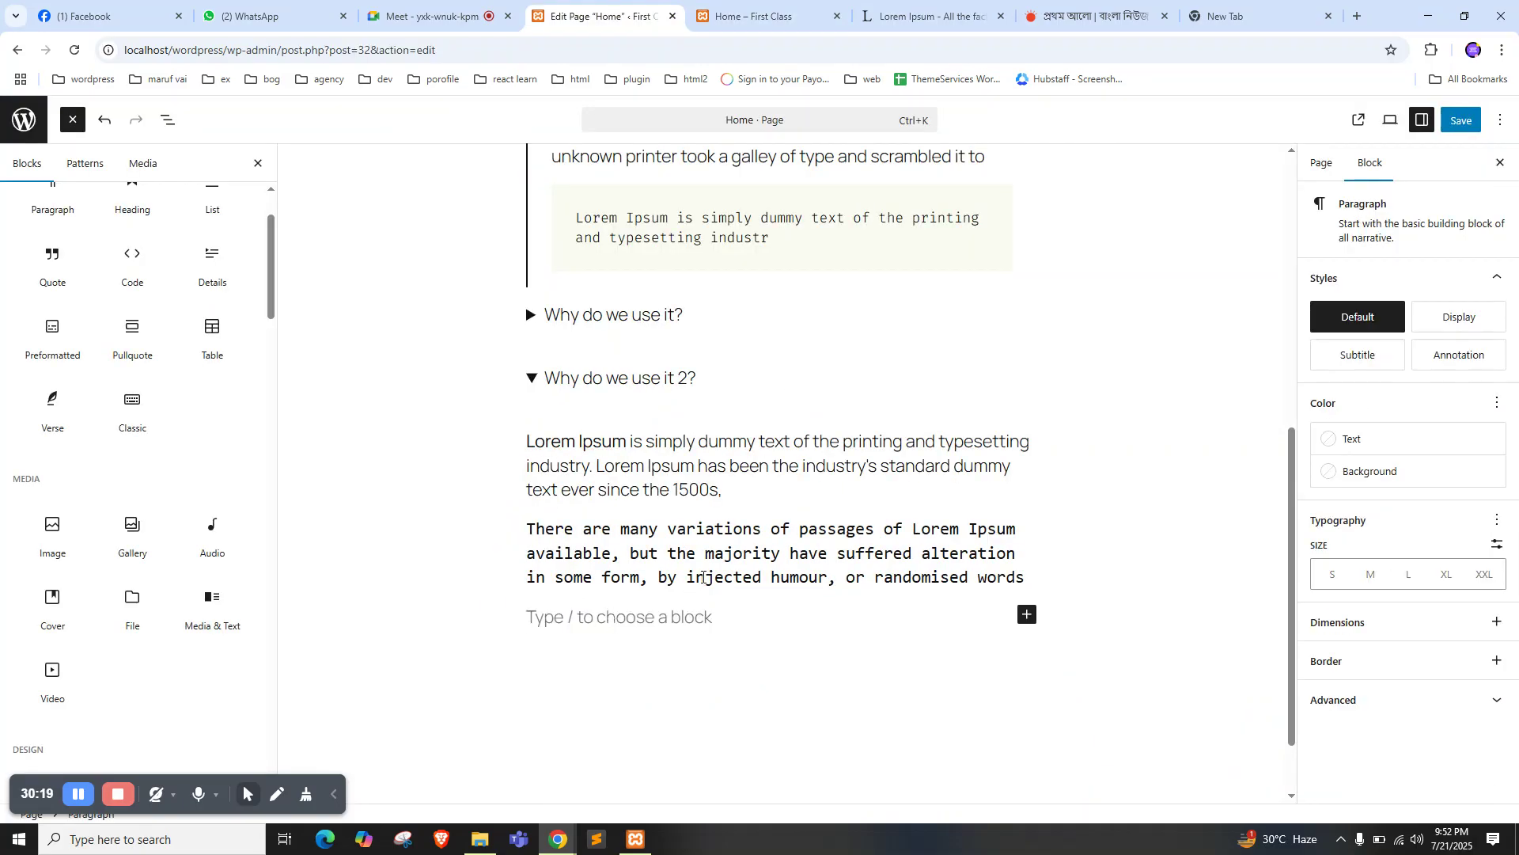
click(706, 574)
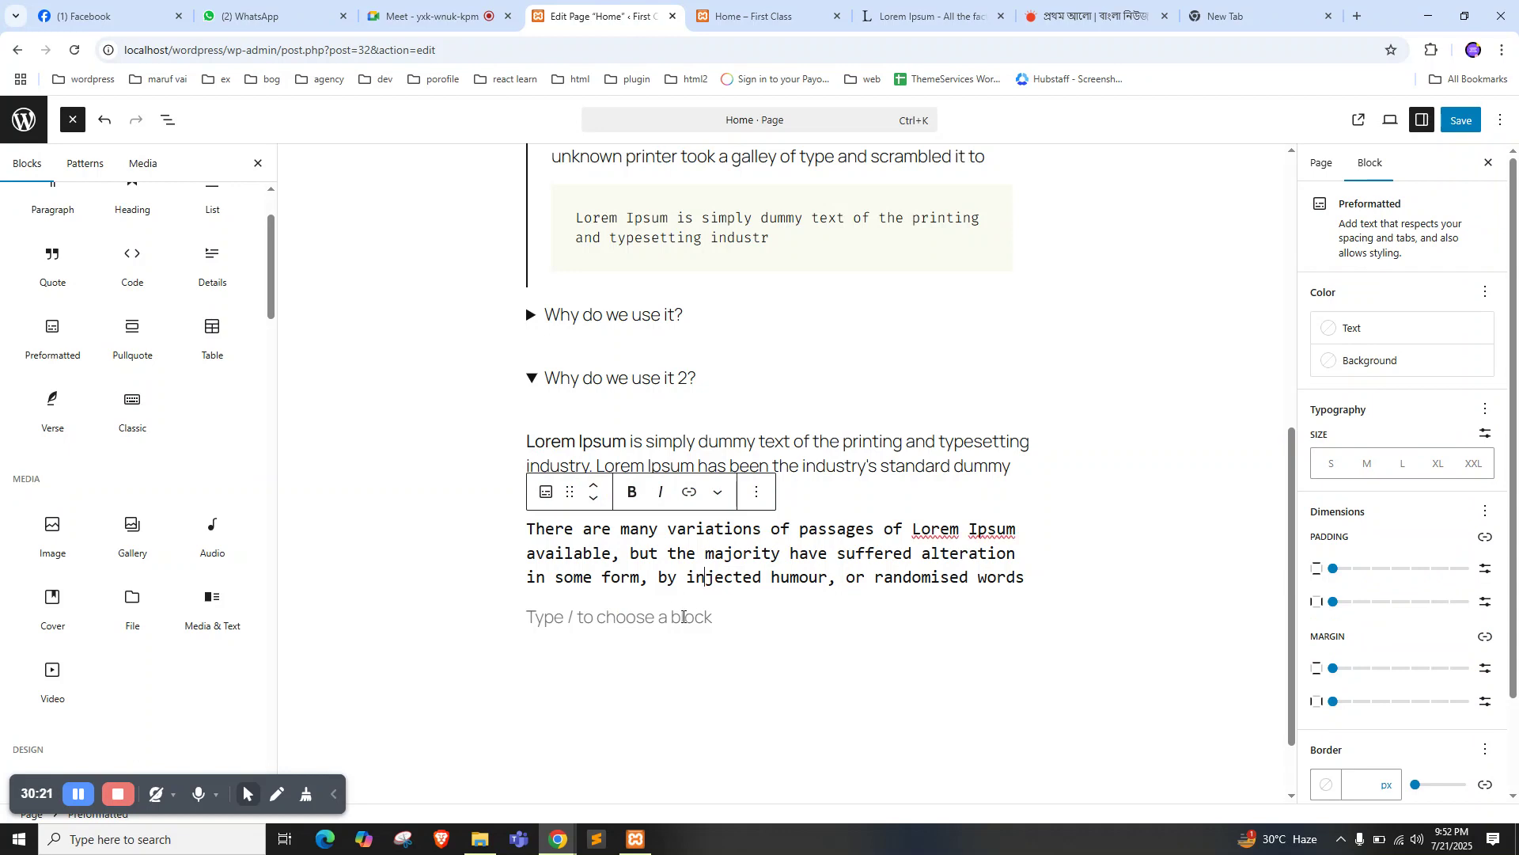
click(674, 636)
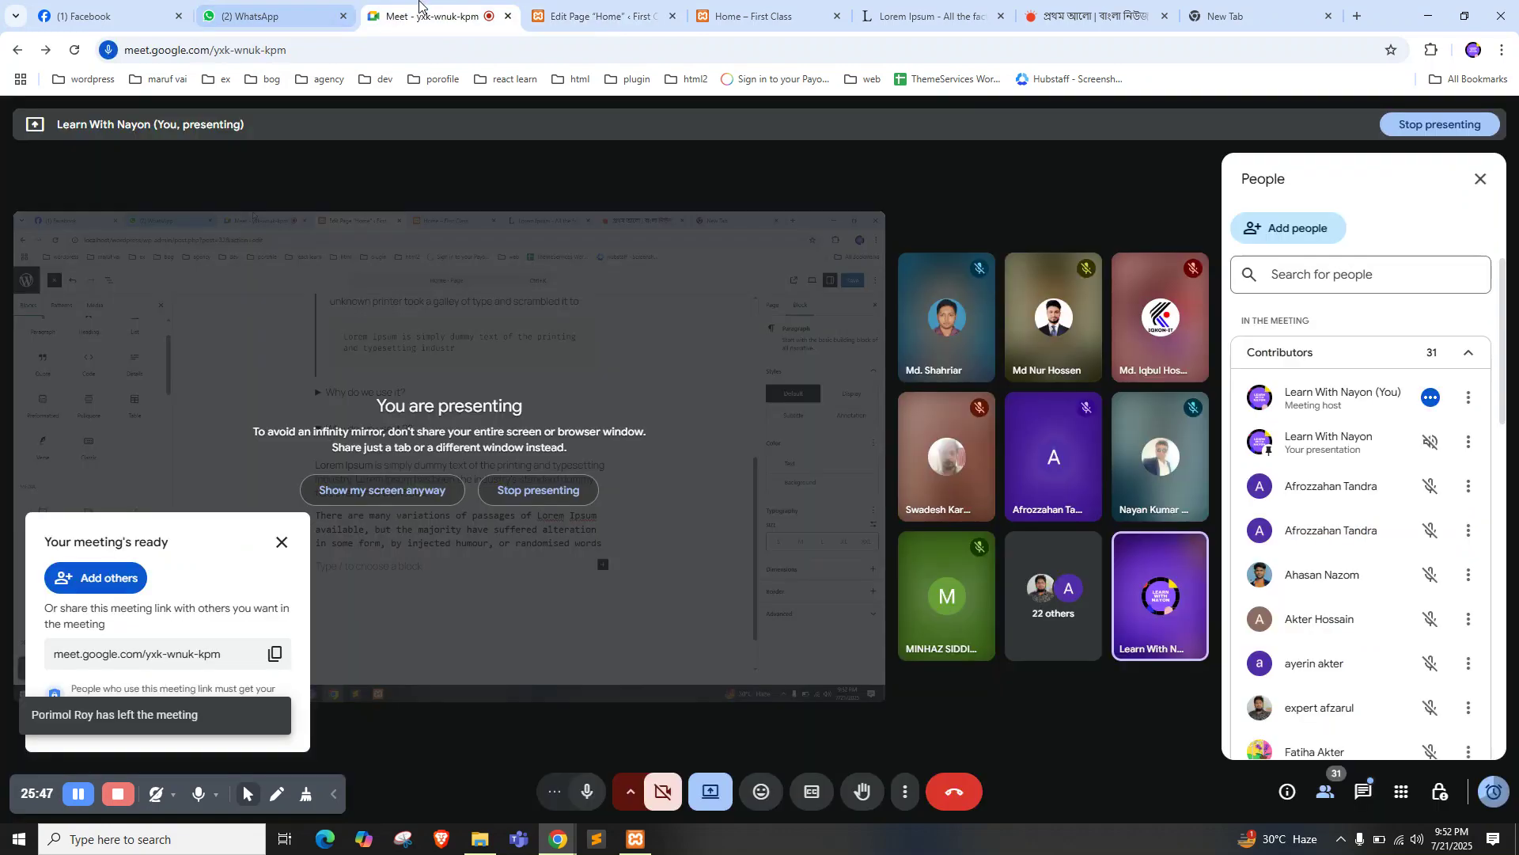
click(432, 15)
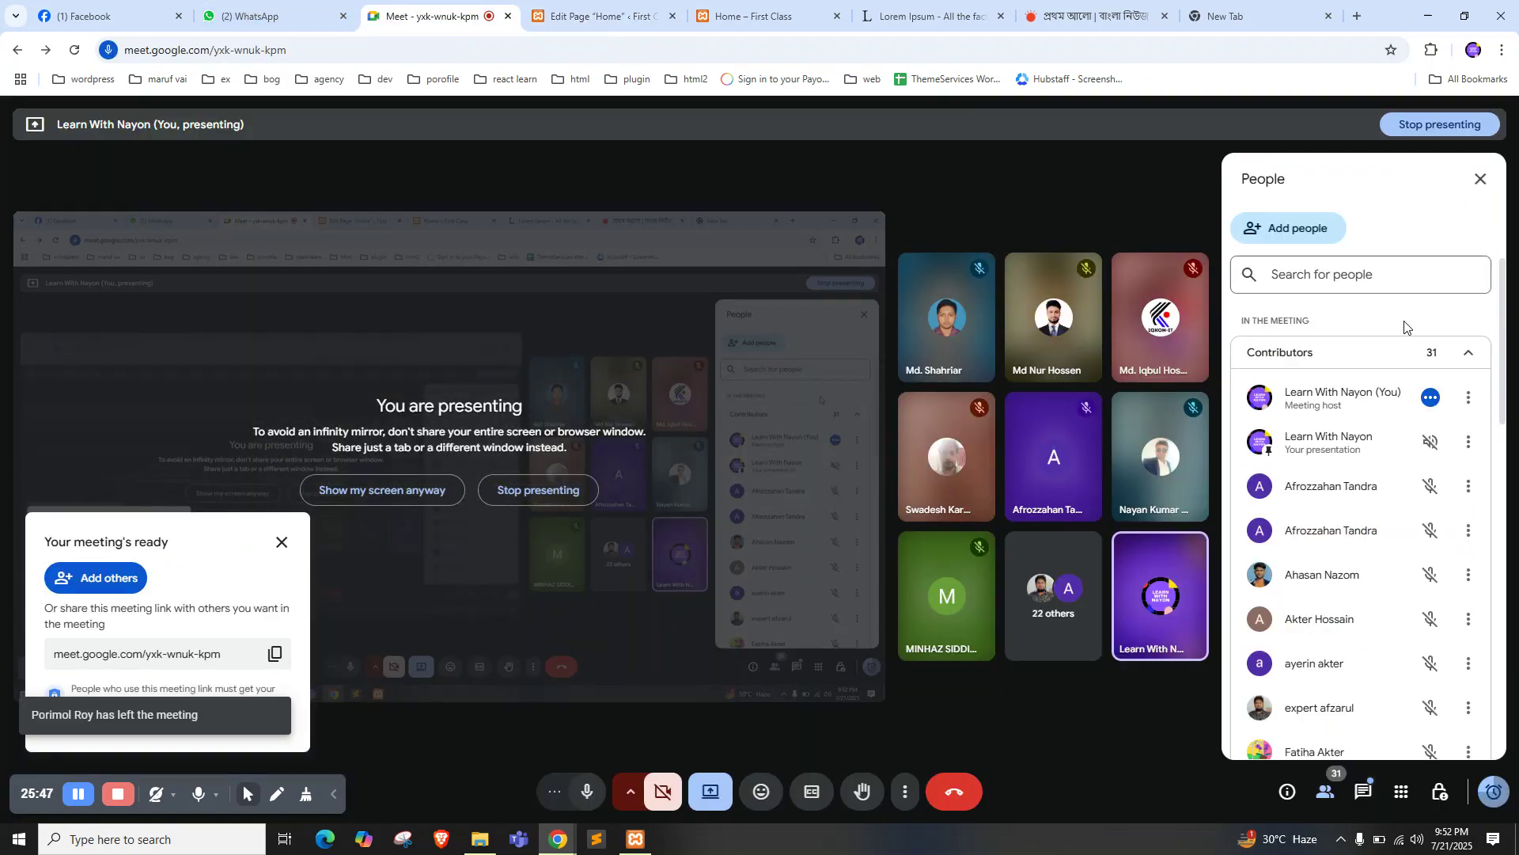
click(601, 15)
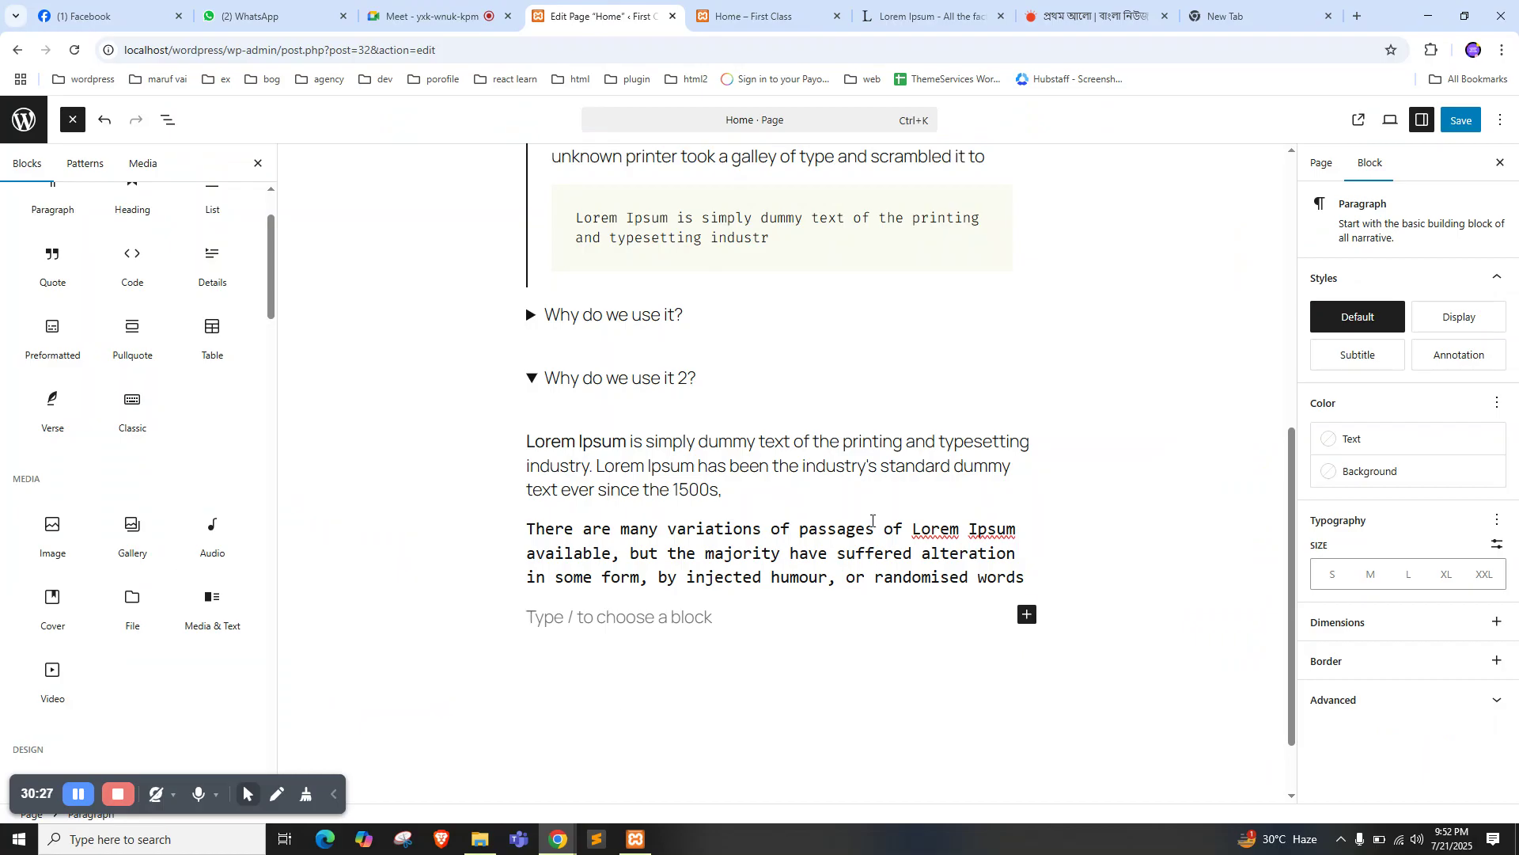
Add a block directly after the Preformatted block and make it an empty Pullquote
click(870, 519)
click(756, 491)
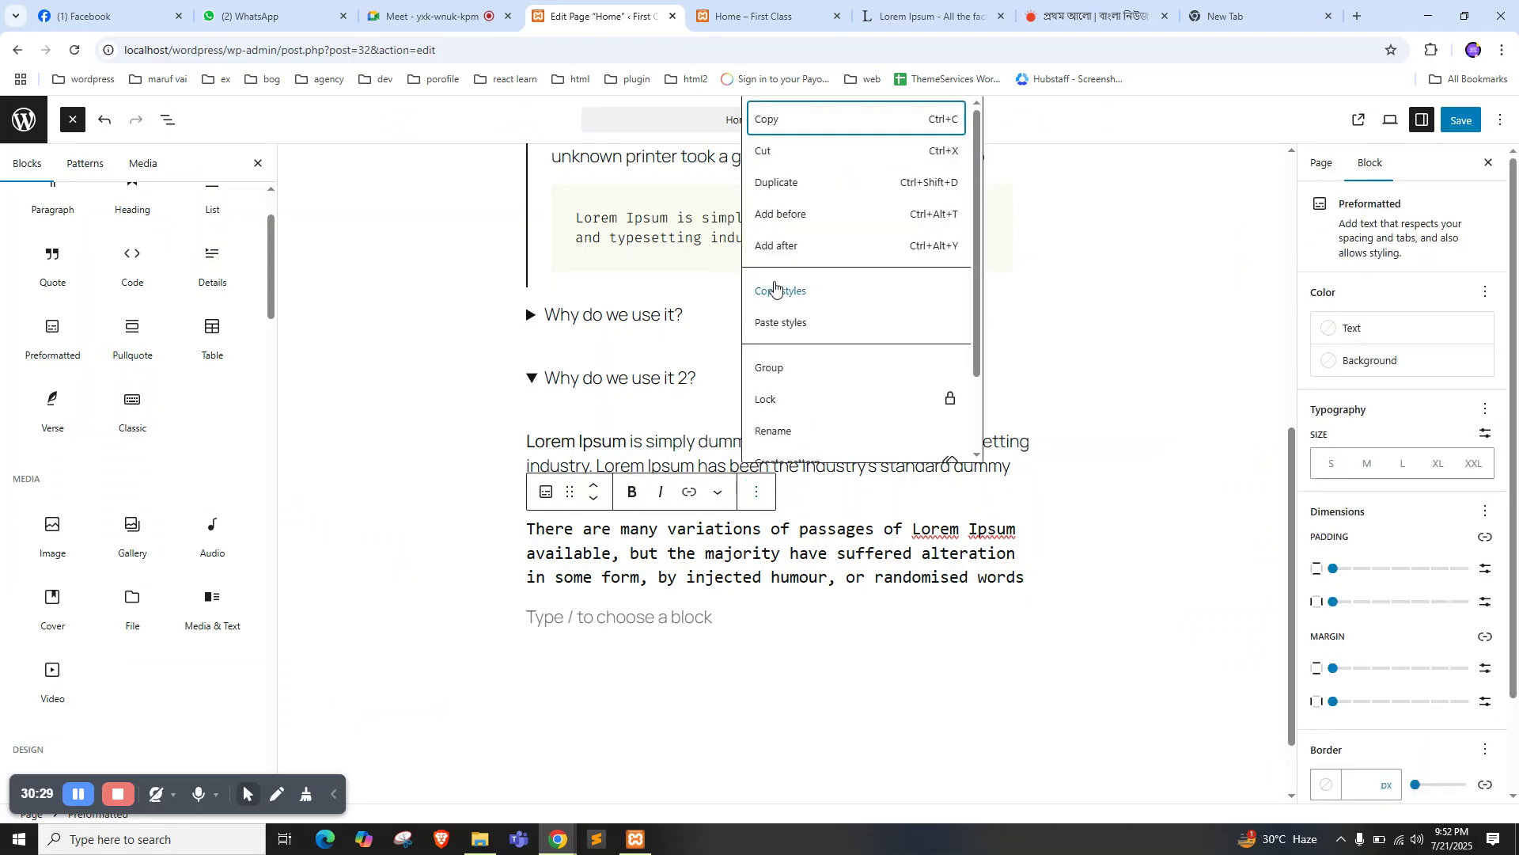
click(789, 248)
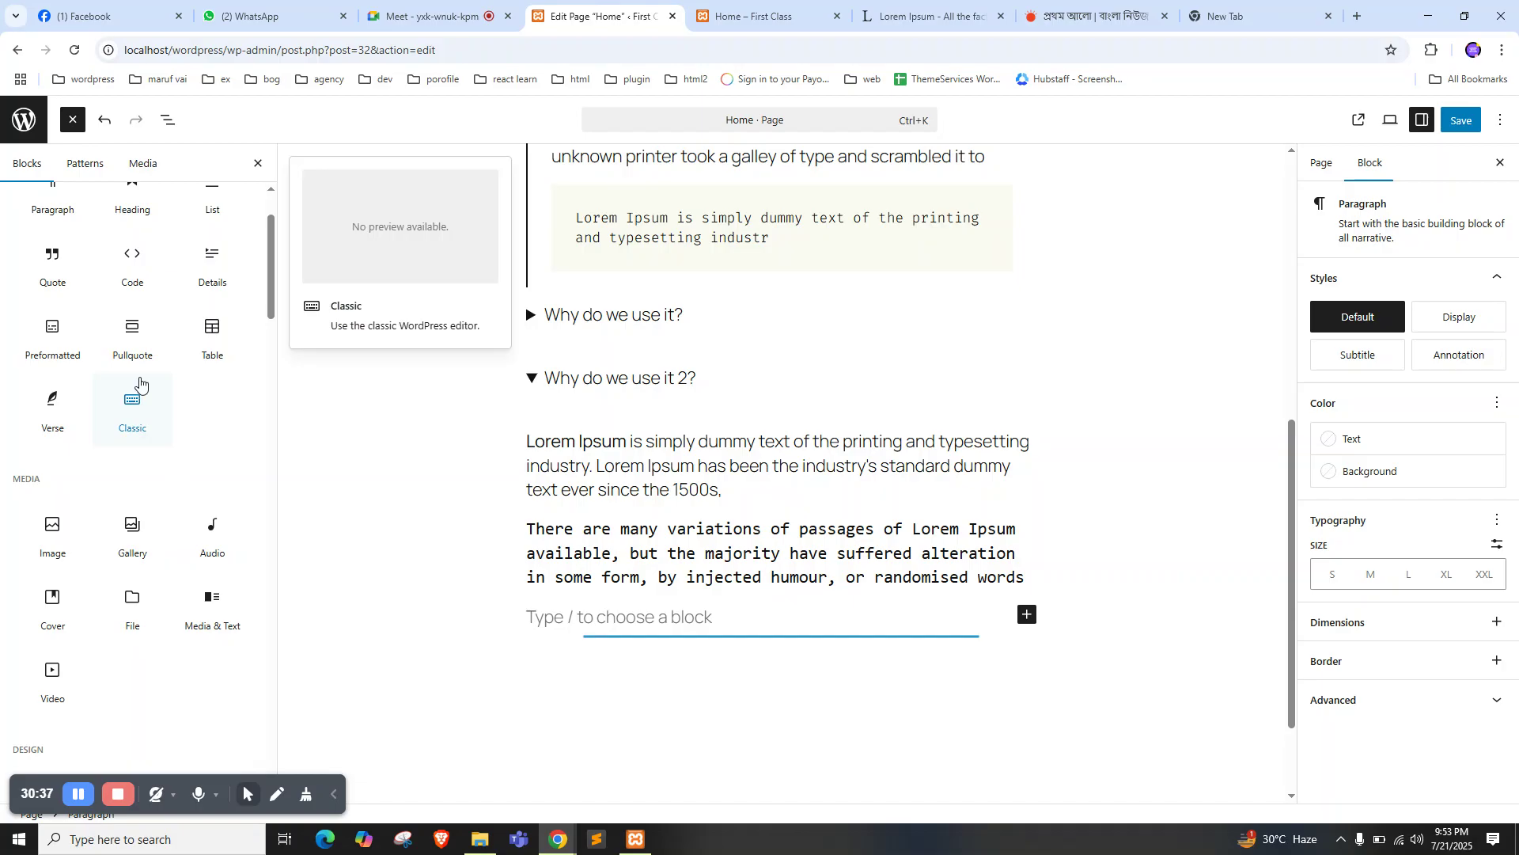
click(140, 358)
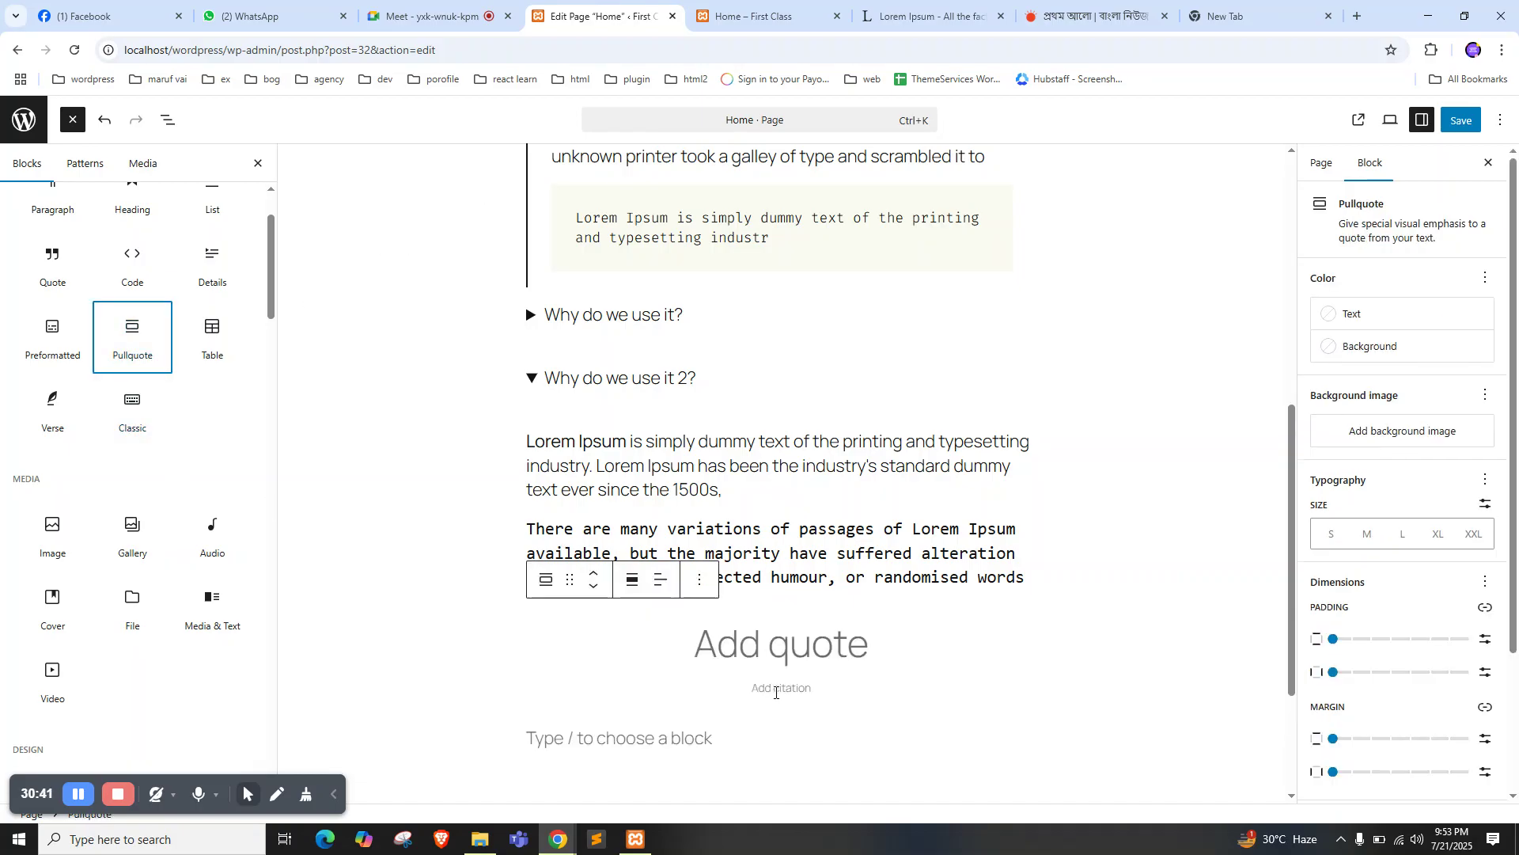
click(775, 690)
click(660, 738)
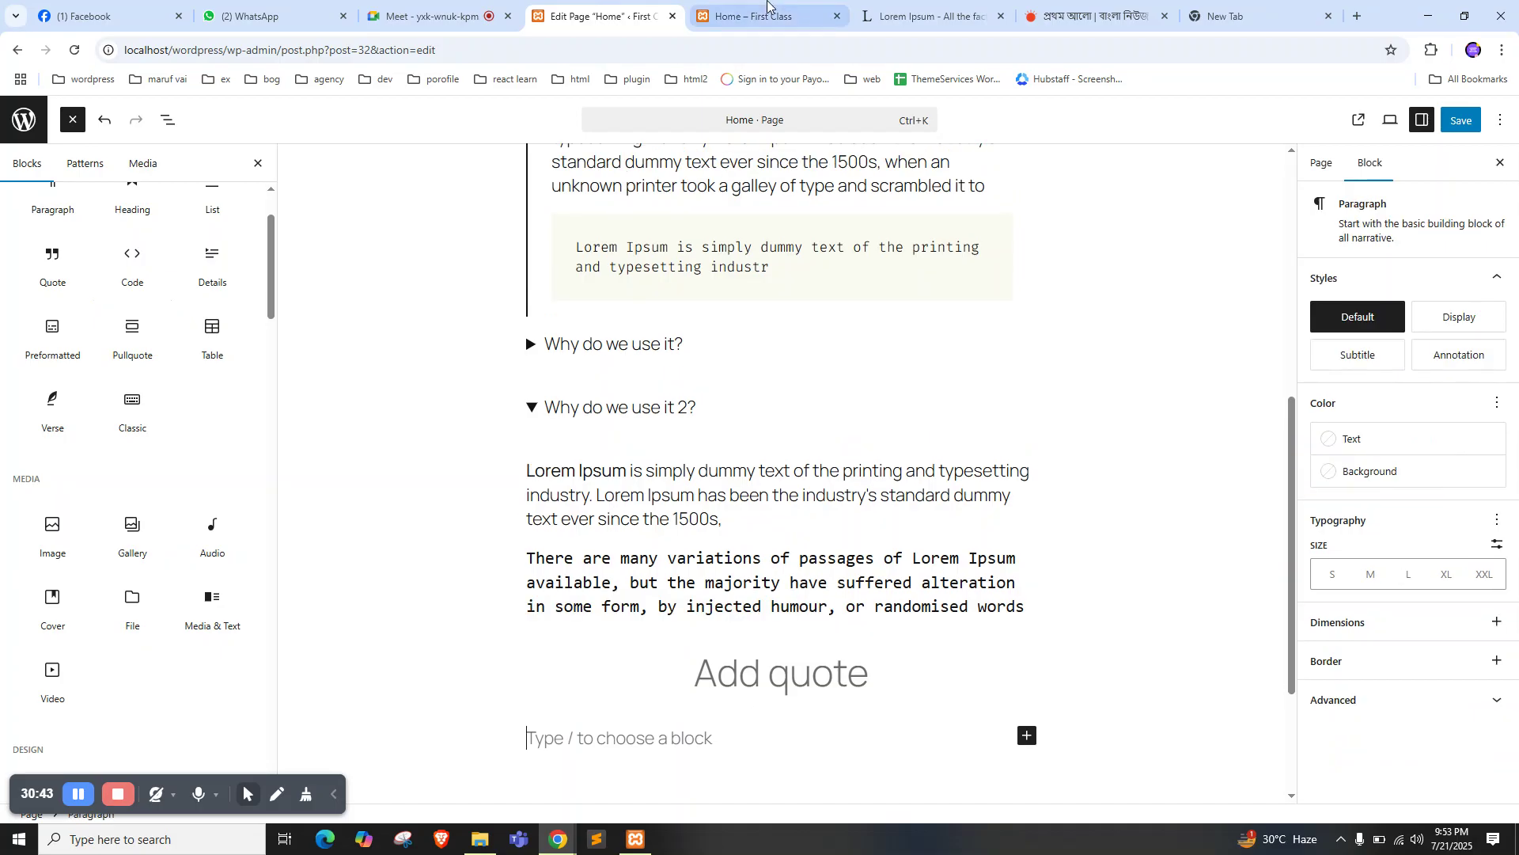
Copy the heading "Where can I get some?" from the lipsum page and paste it as the Pullquote's quote text
click(926, 16)
triple_click(814, 431)
key(ctrl+c)
click(507, 6)
click(586, 16)
click(727, 677)
key(ctrl+v)
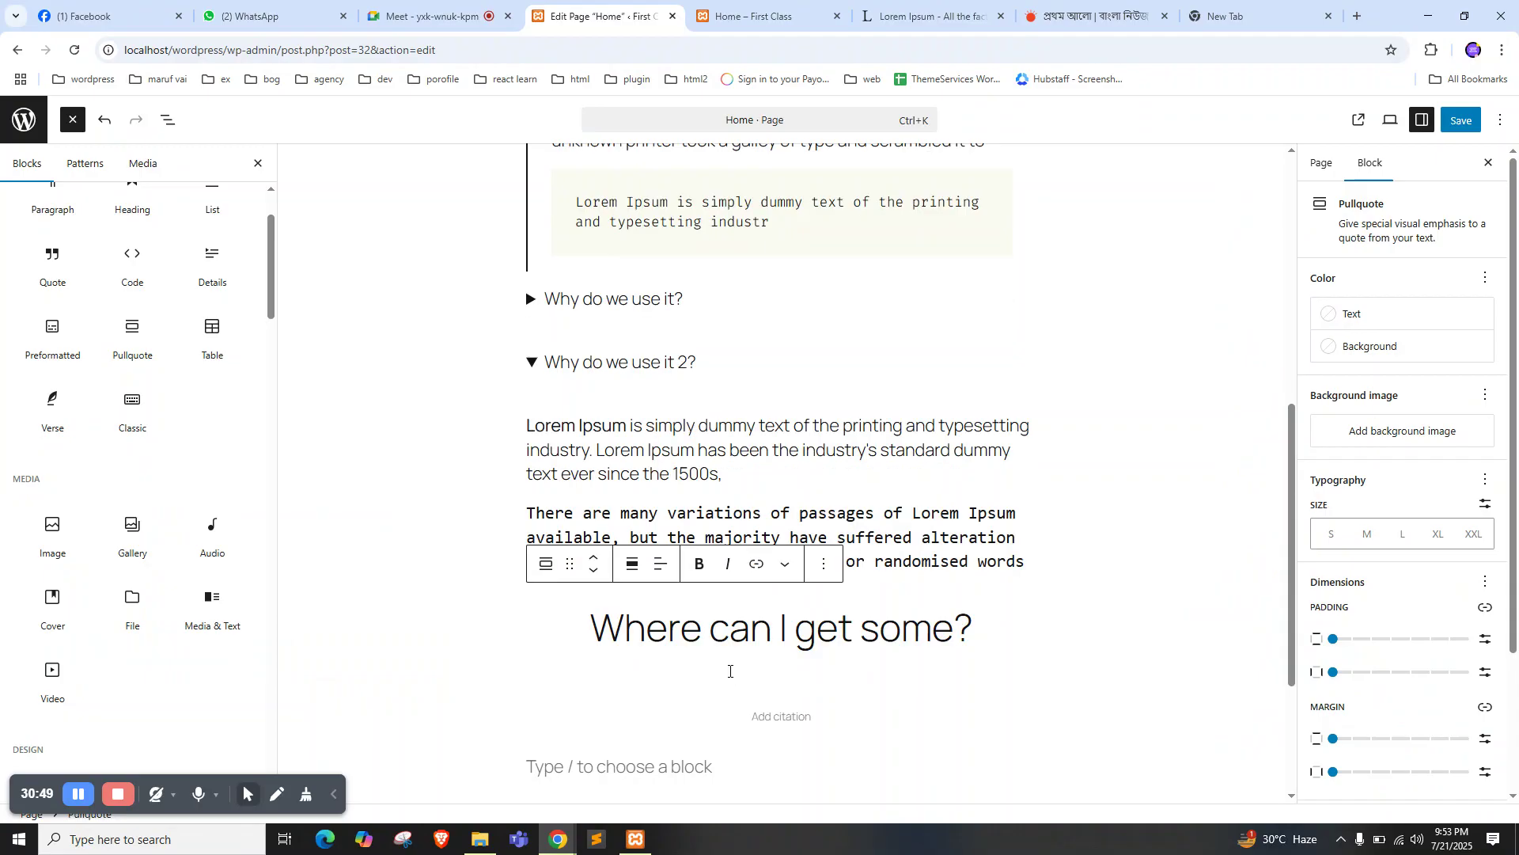
Copy the lipsum sentence from "There are many variations" to "believable." and paste it into the empty paragraph below the Pullquote
click(952, 7)
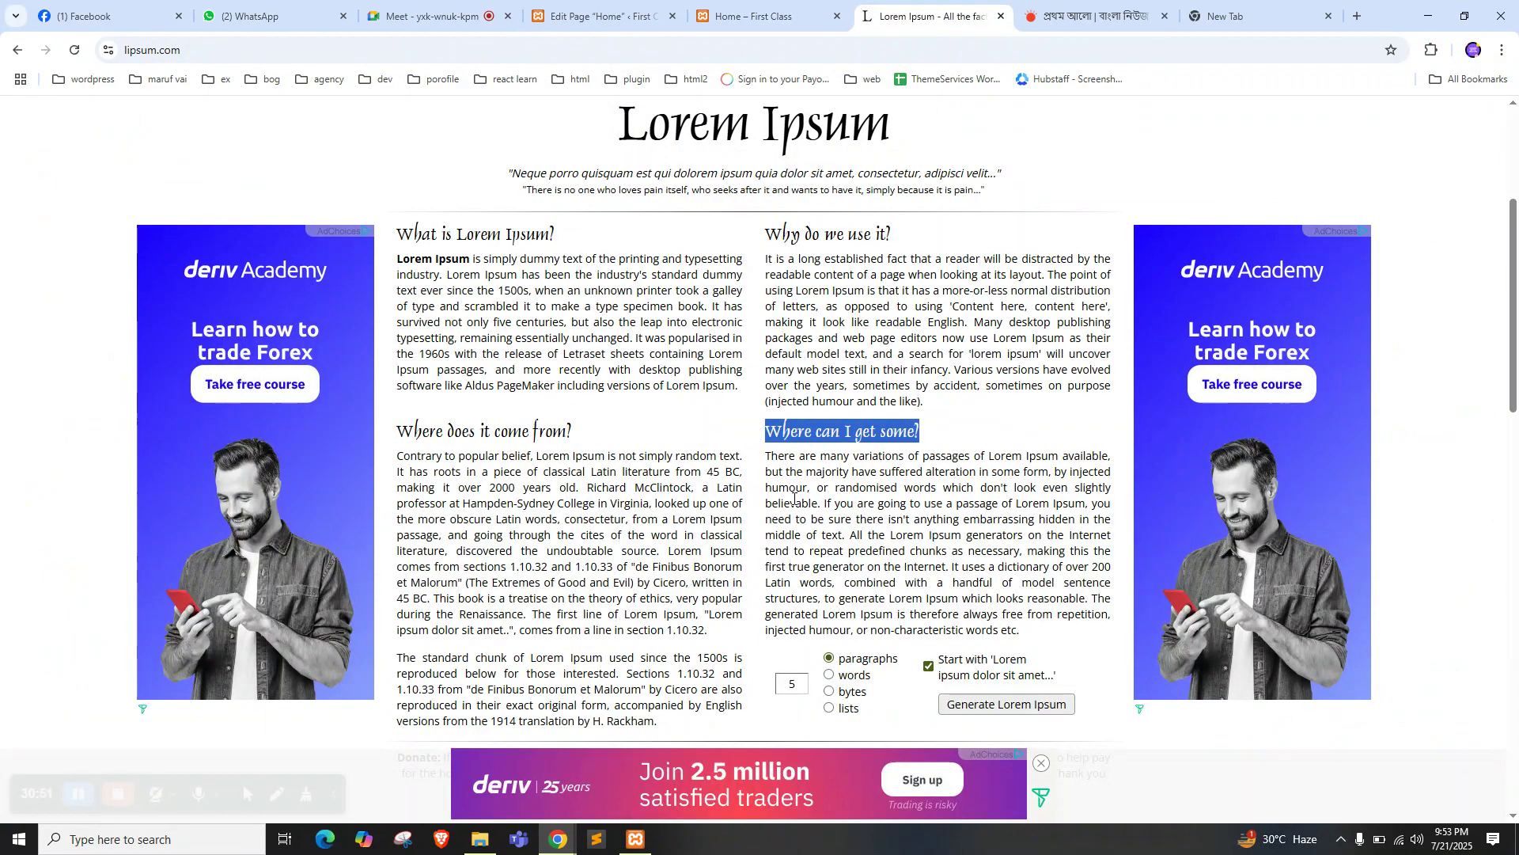
click(775, 457)
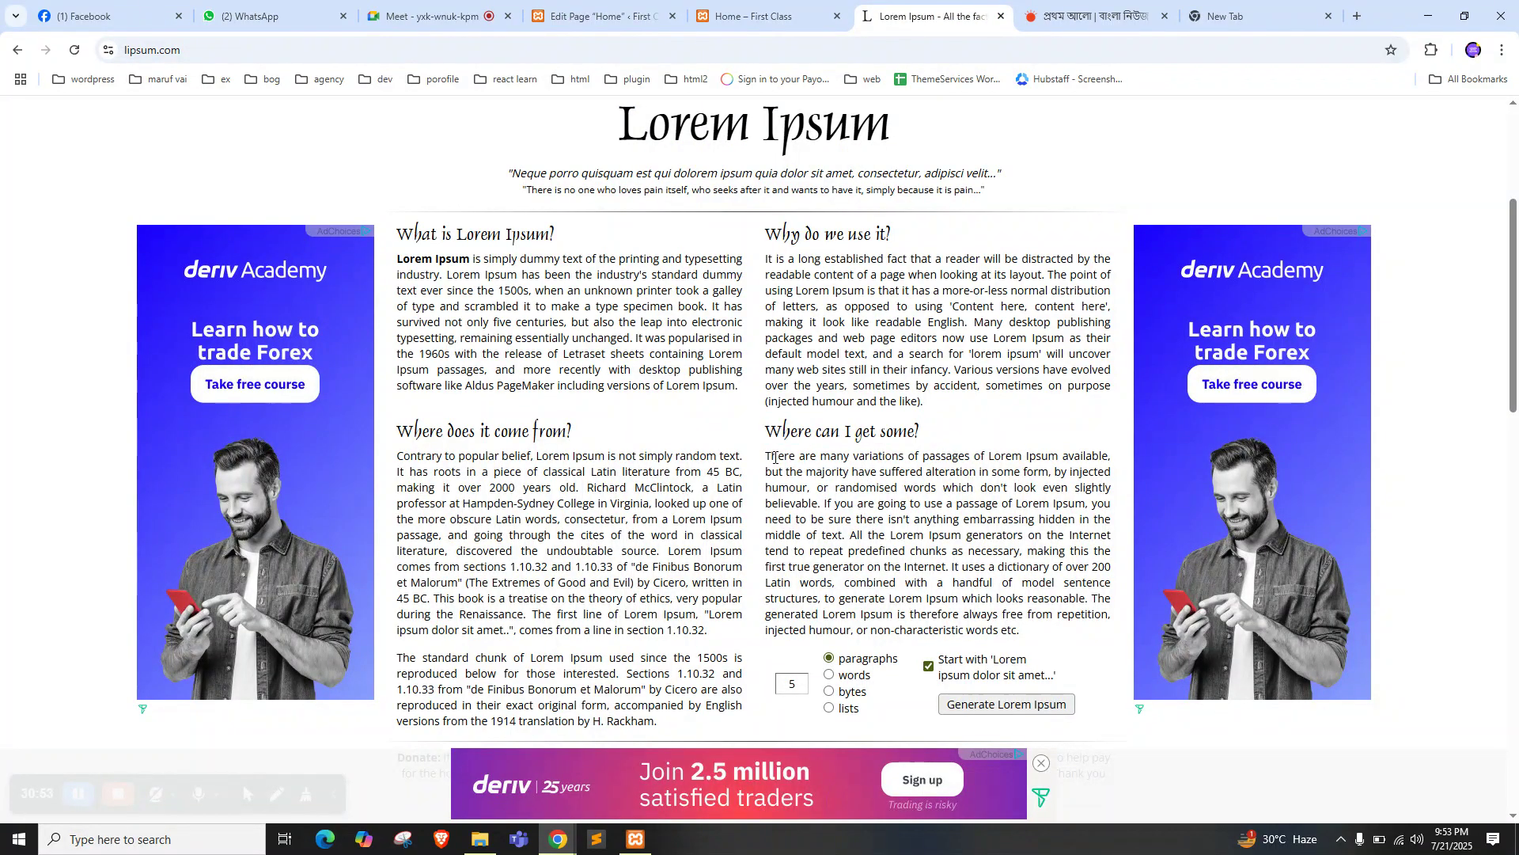
drag(768, 455, 824, 501)
key(ctrl+c)
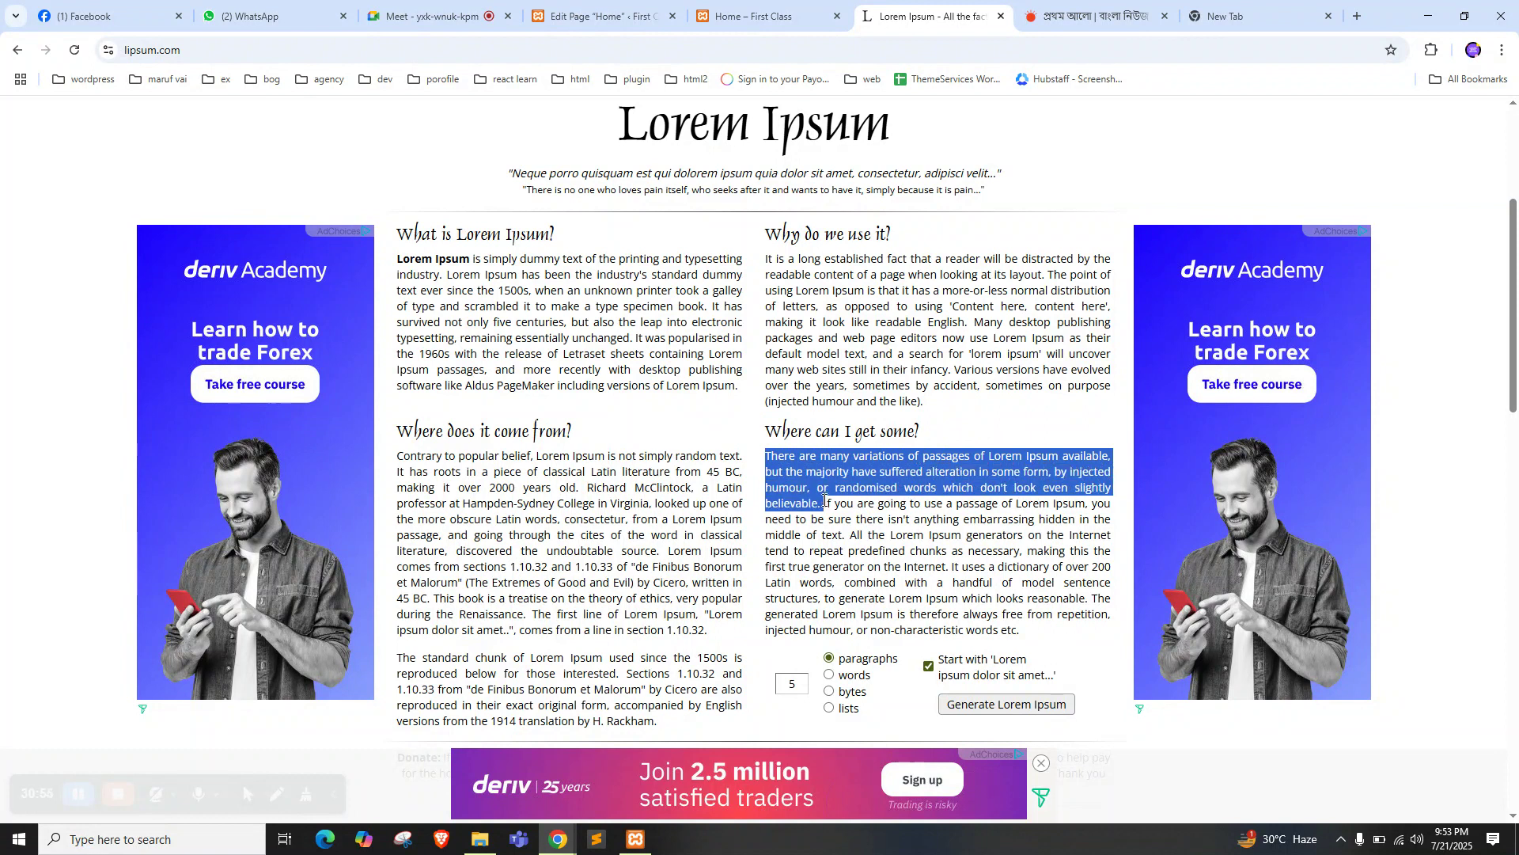
click(601, 16)
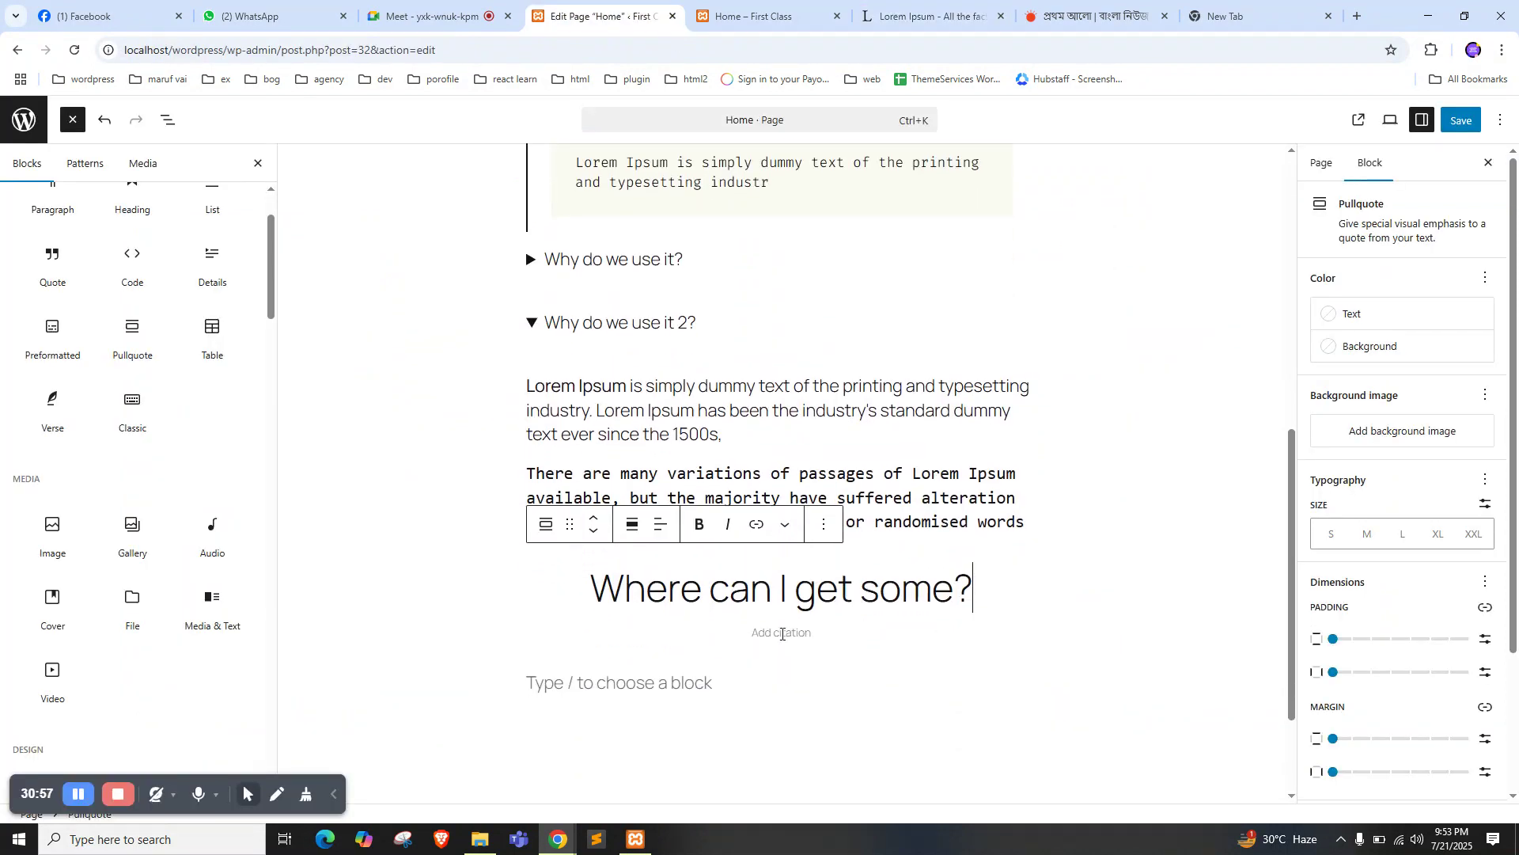
click(661, 685)
key(ctrl+v)
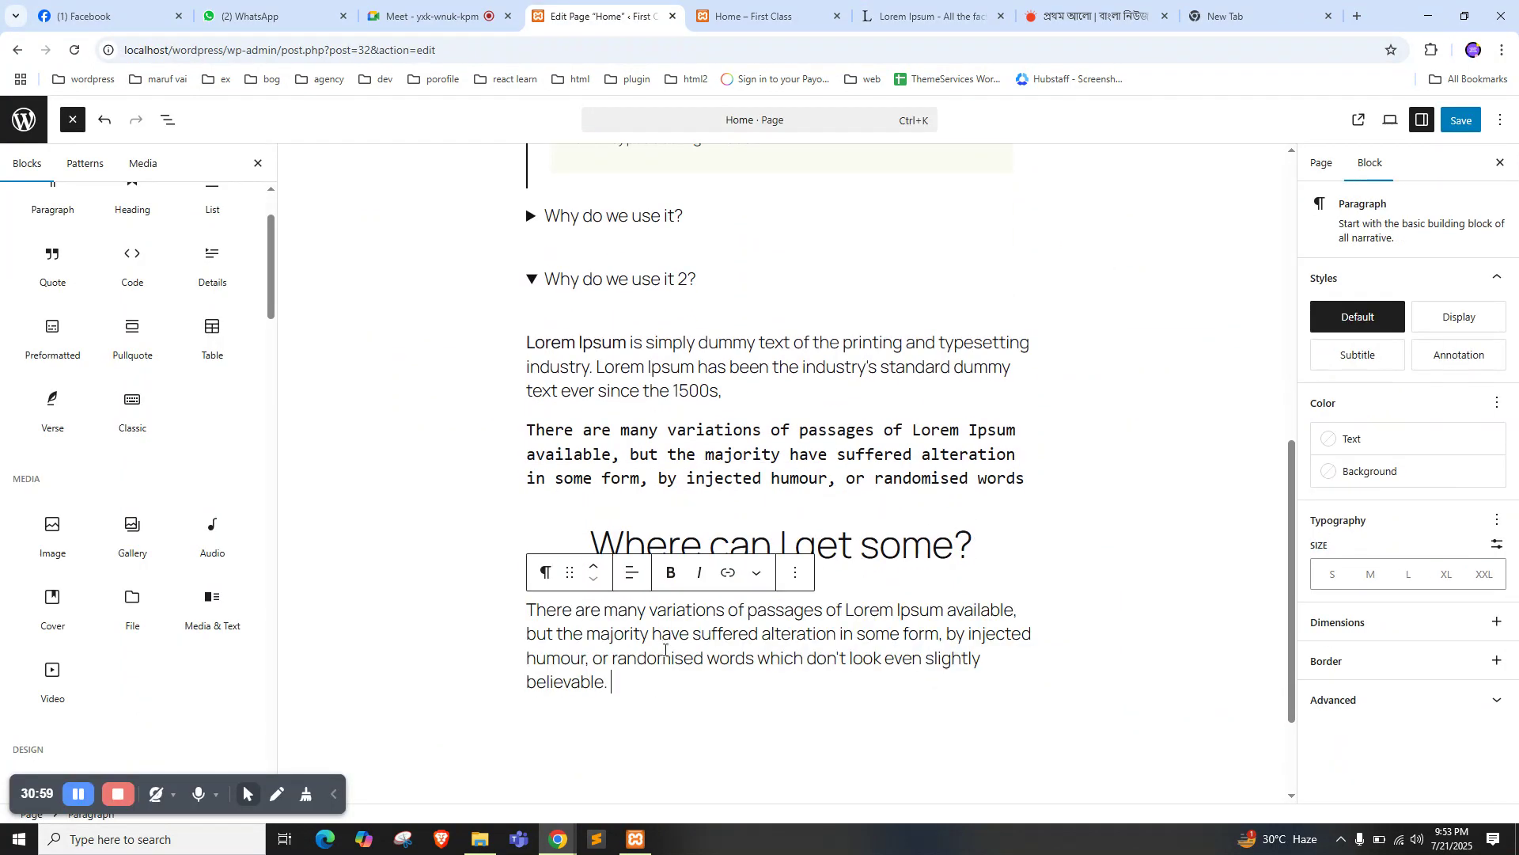
Add the lipsum fragment "If you are going to use a" as the Pullquote's citation and save the page
click(709, 531)
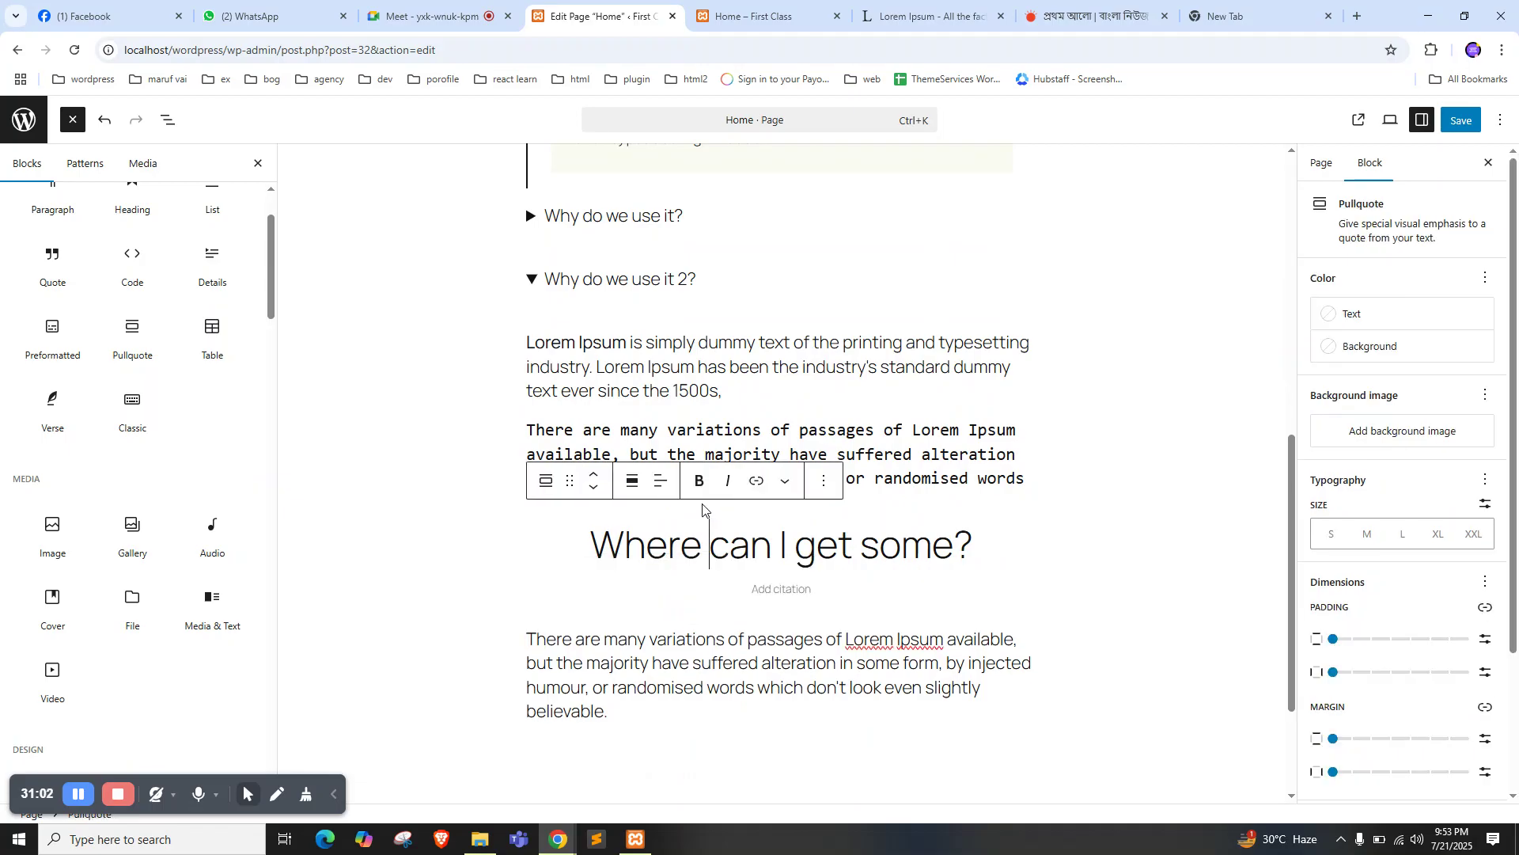
click(897, 4)
drag(823, 505, 950, 508)
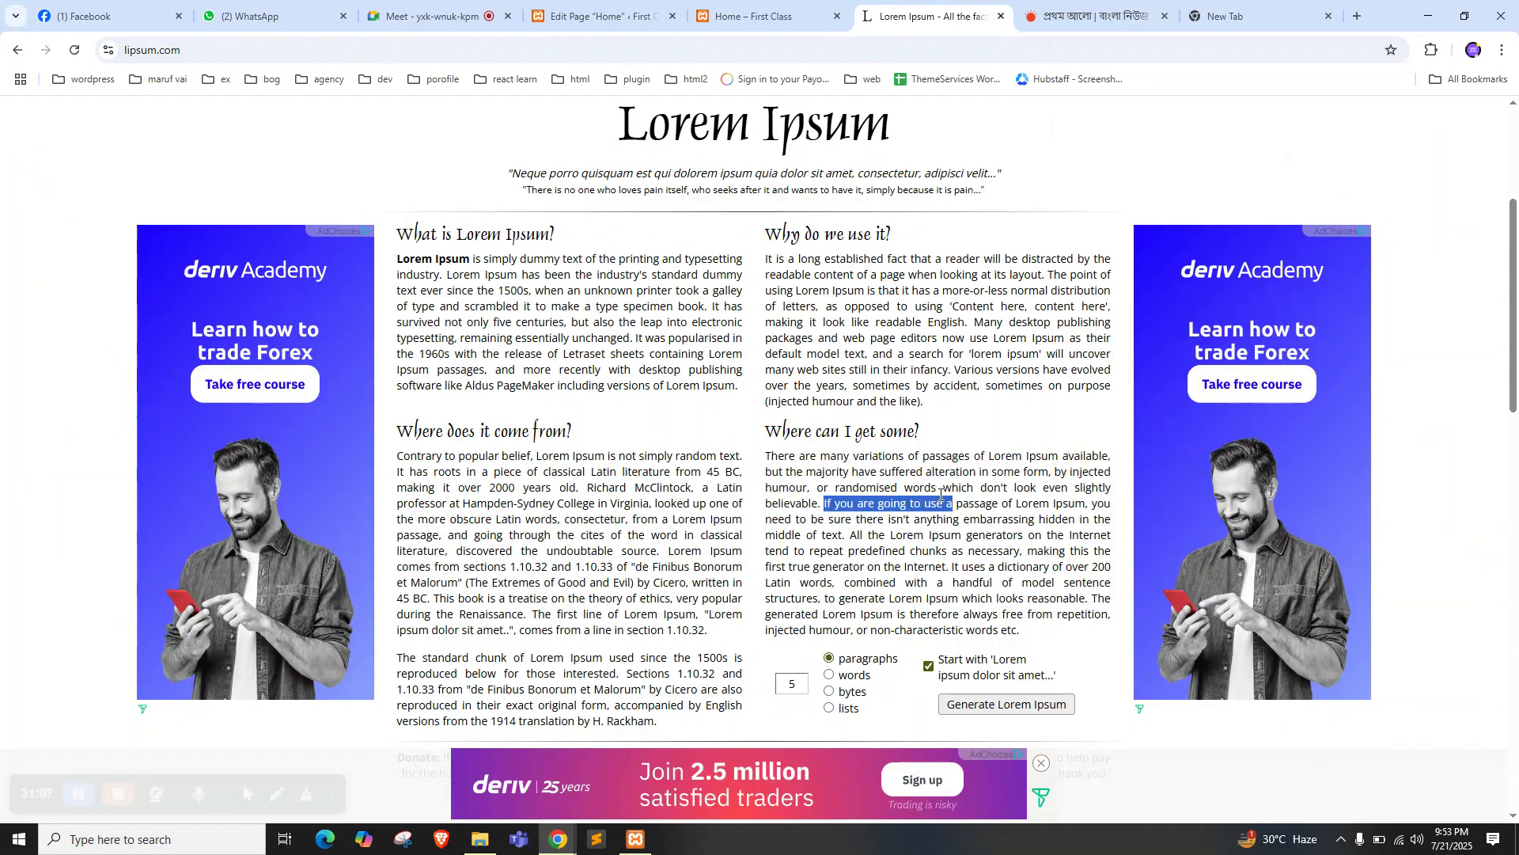
click(602, 16)
click(781, 592)
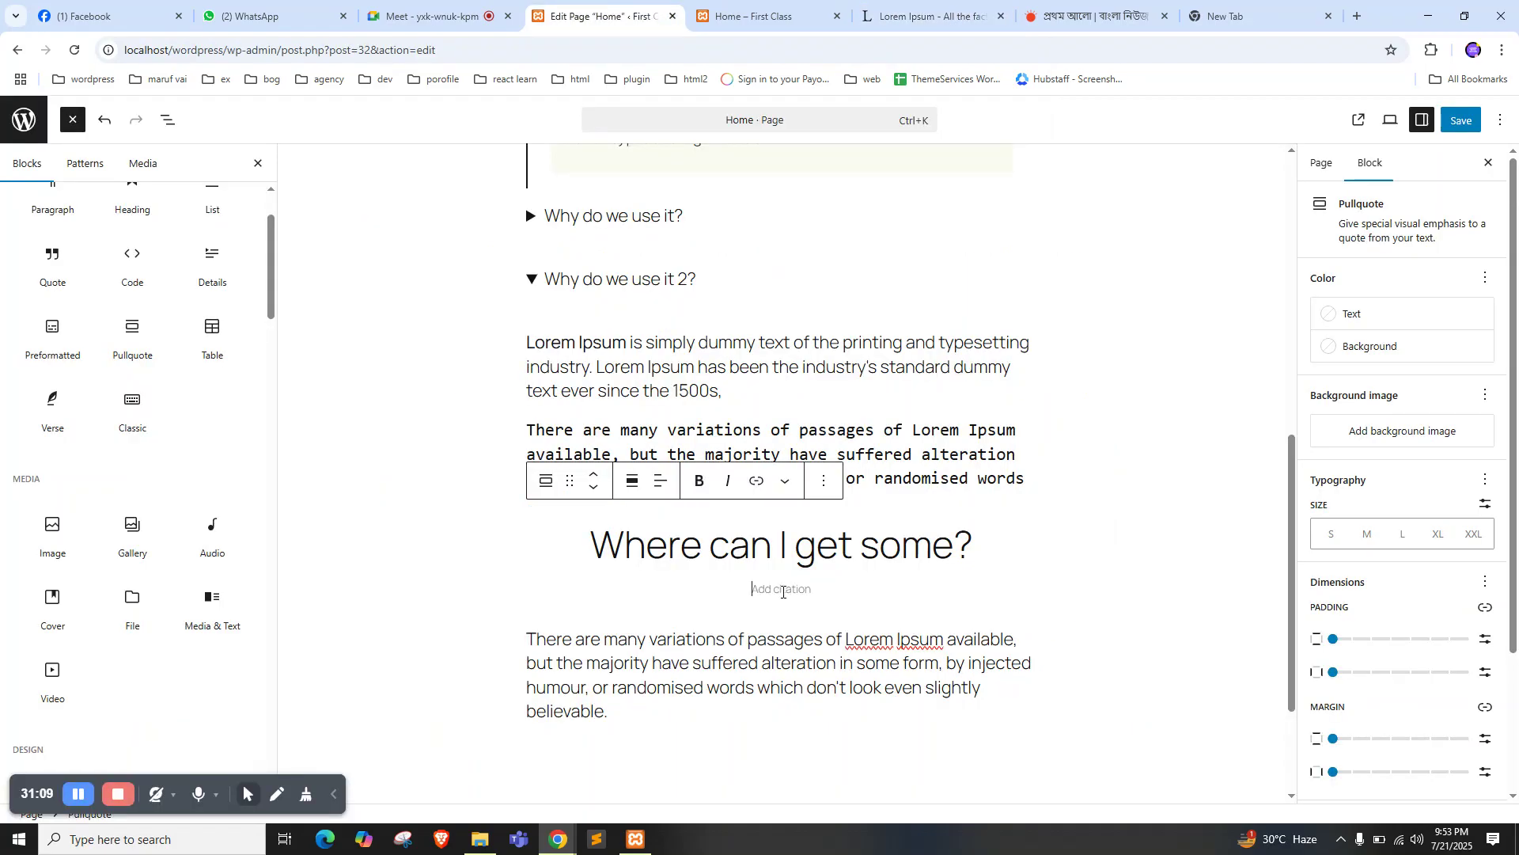
text(If you are going to use a)
click(1454, 123)
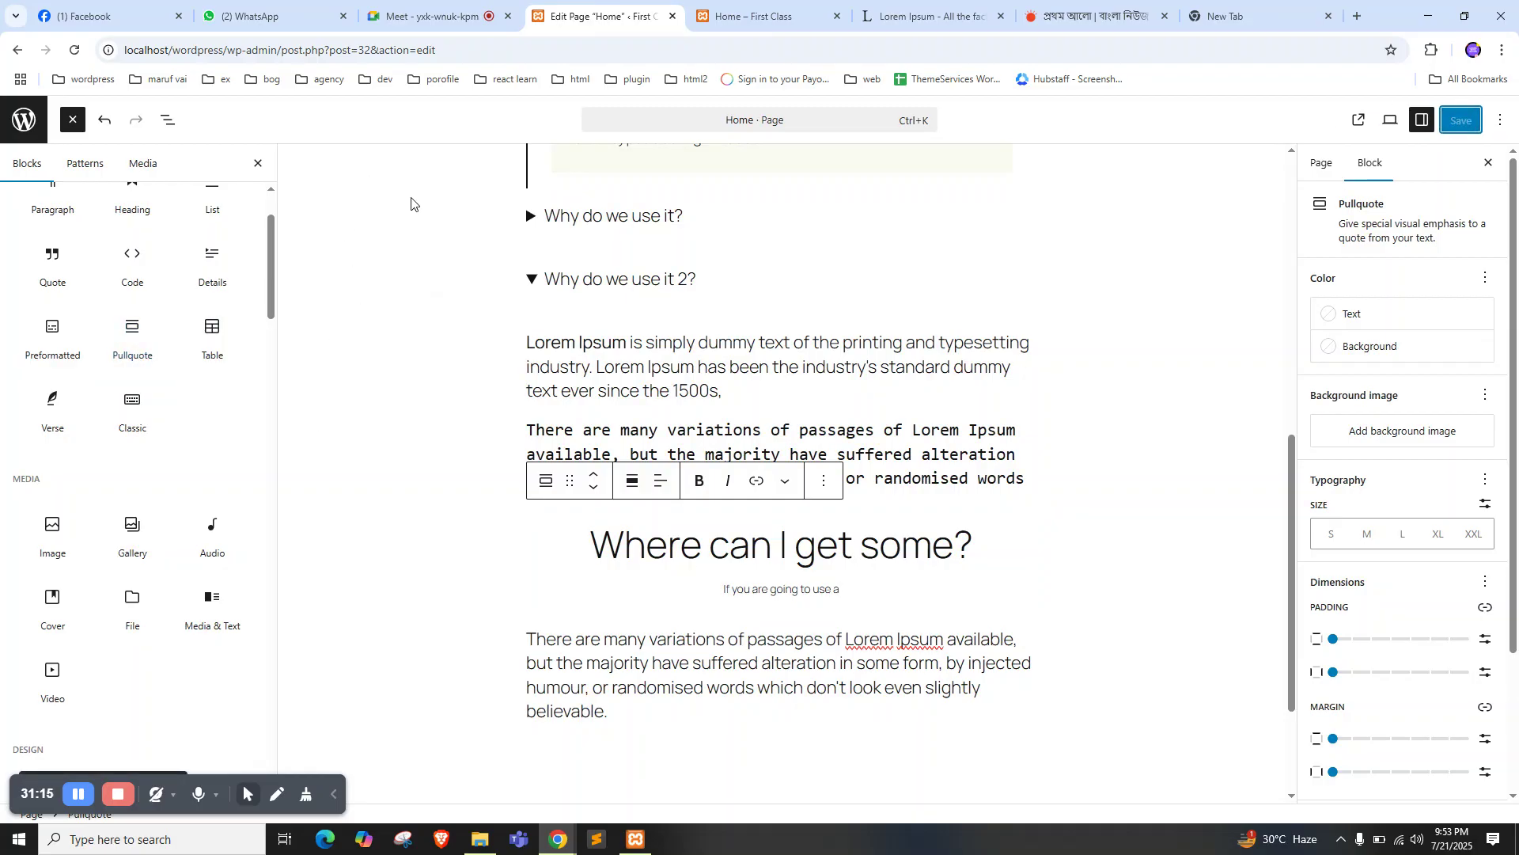
Reload the published Home page and examine how the pullquote, its citation and the paragraph below are displayed
click(747, 15)
right_click(52, 279)
click(114, 340)
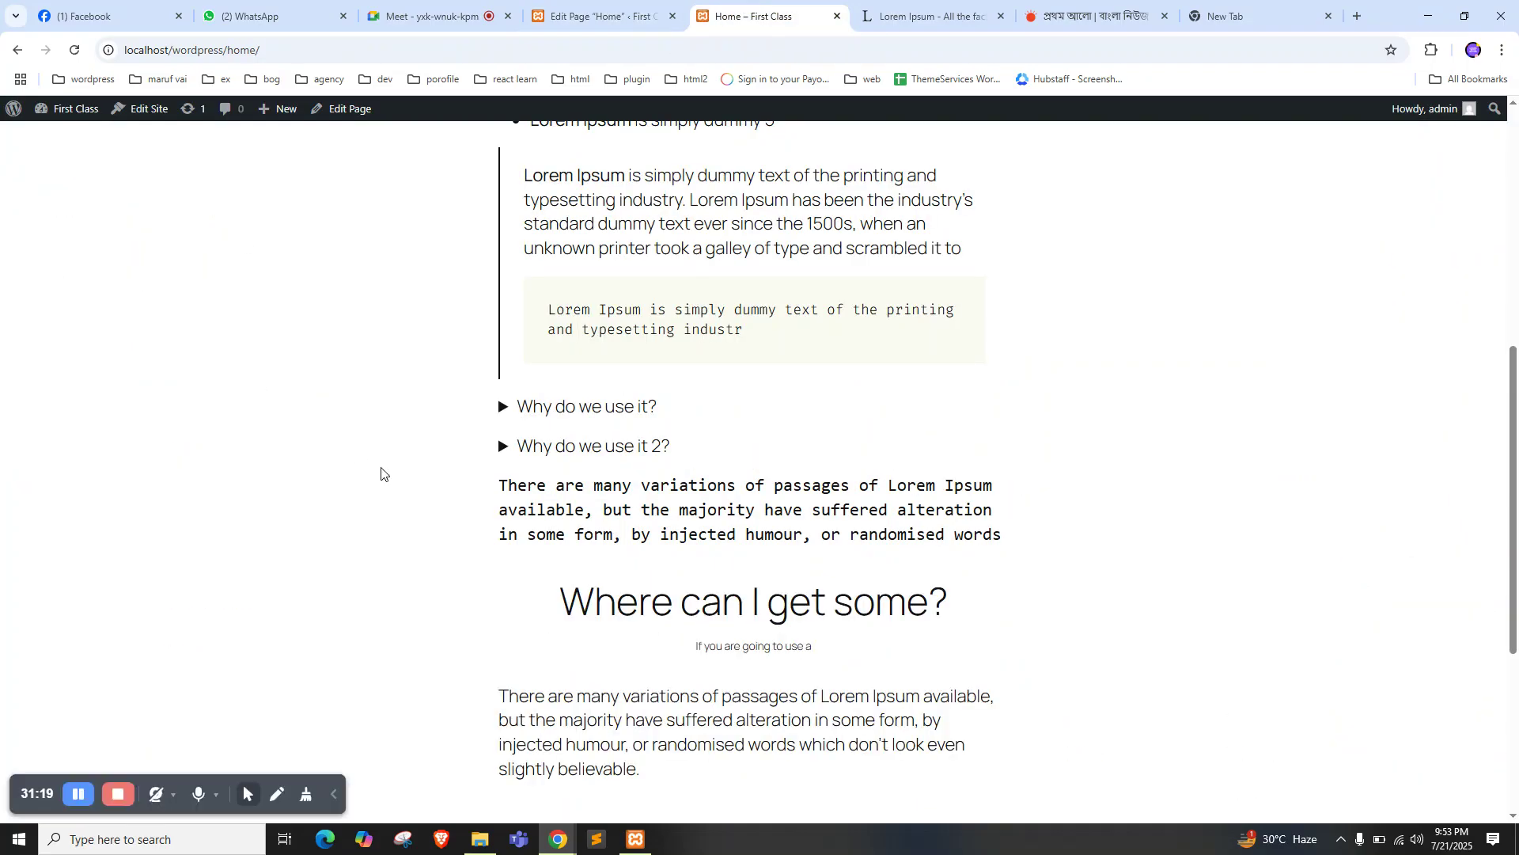
scroll(703, 534, down, 2)
drag(560, 428, 743, 610)
click(743, 610)
drag(561, 423, 779, 594)
click(762, 470)
drag(500, 522, 605, 580)
click(605, 580)
scroll(625, 404, up, 4)
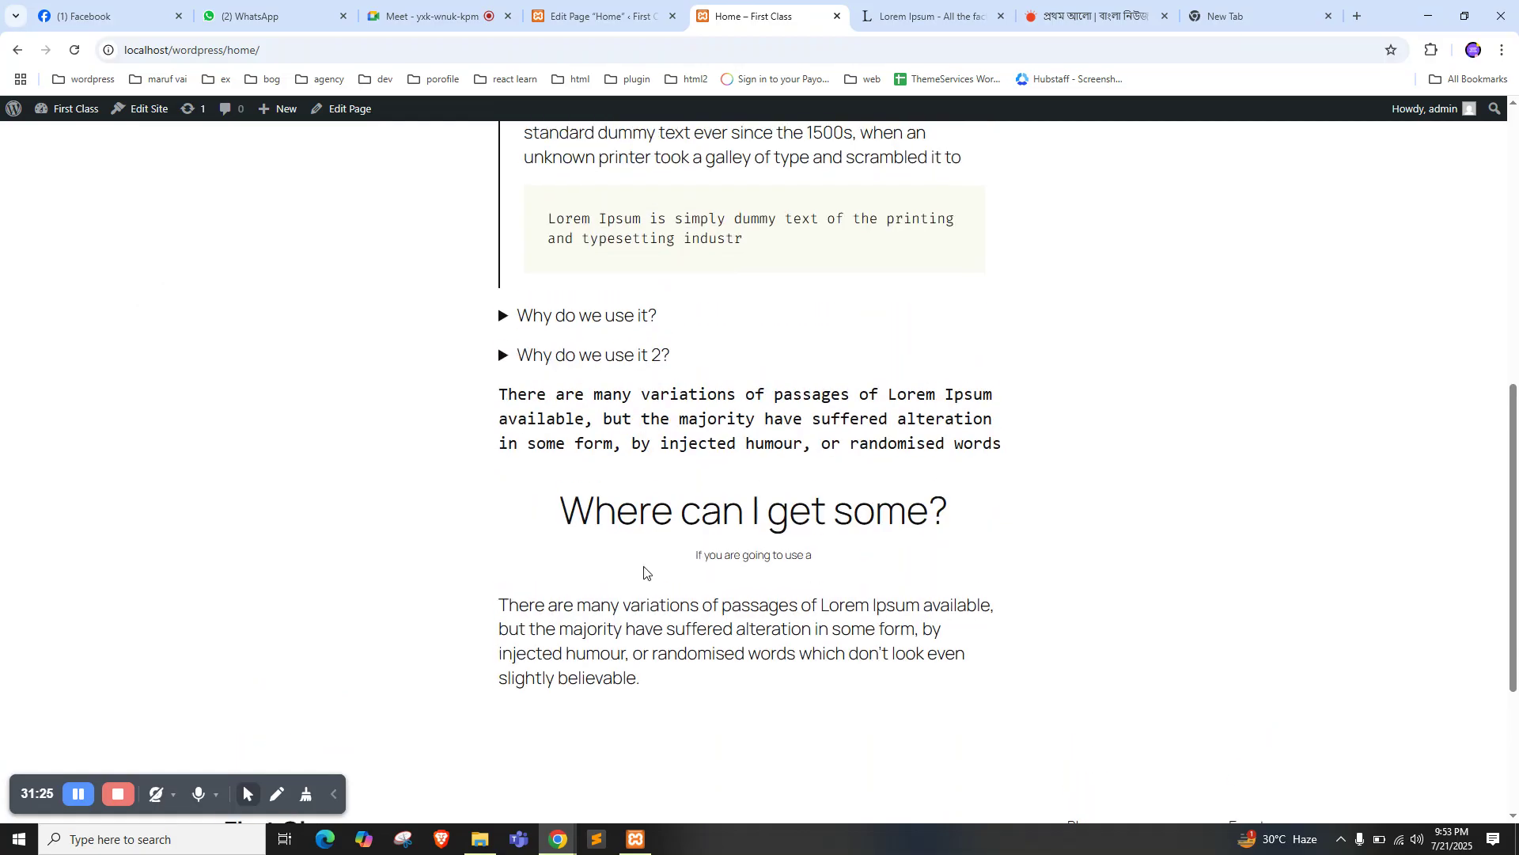
scroll(625, 404, up, 4)
scroll(753, 461, down, 9)
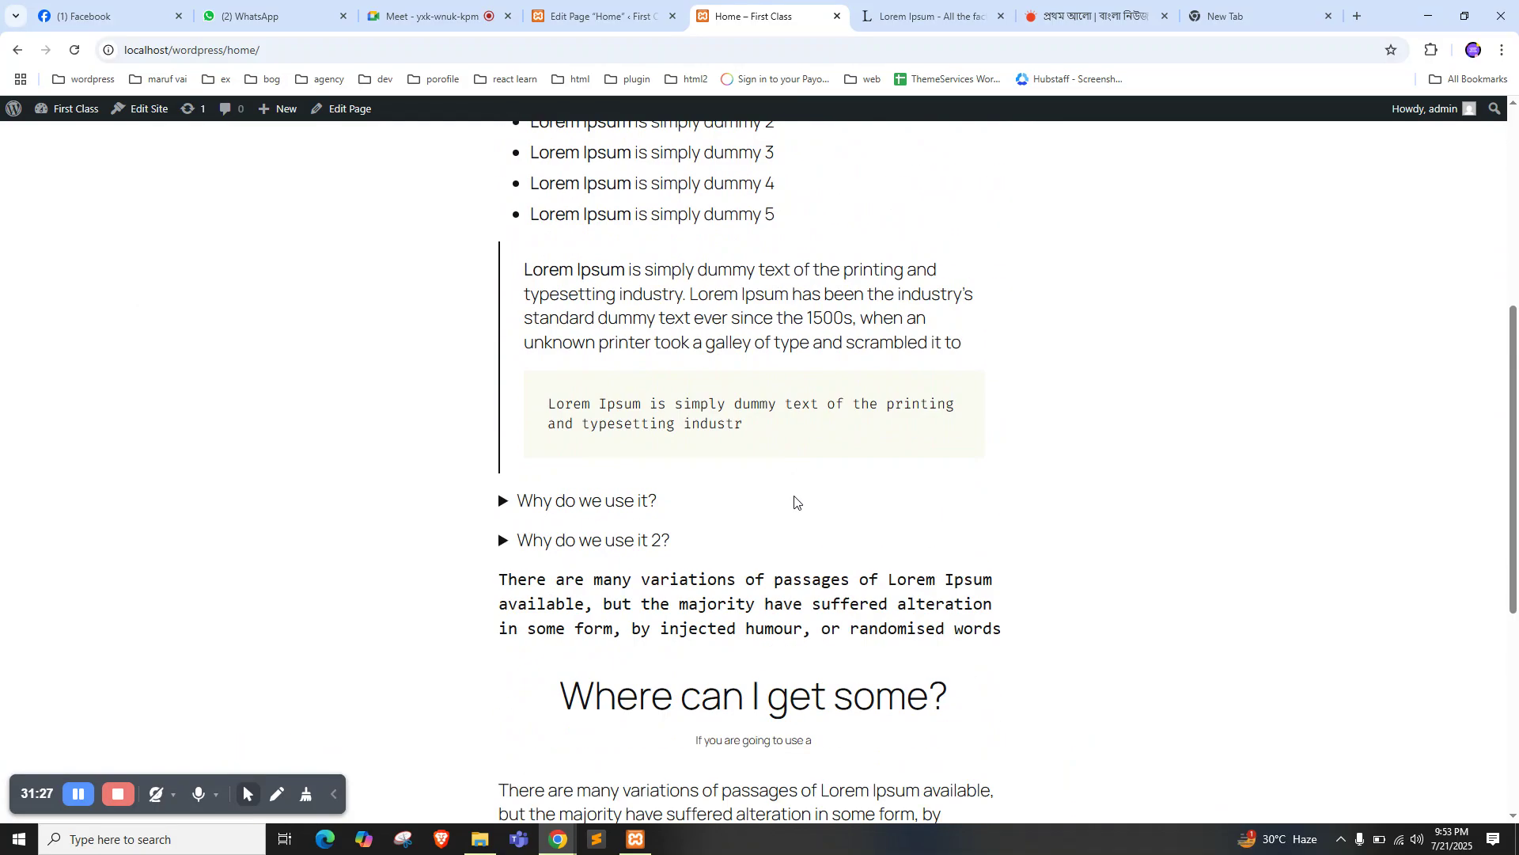
drag(574, 368, 694, 513)
click(745, 486)
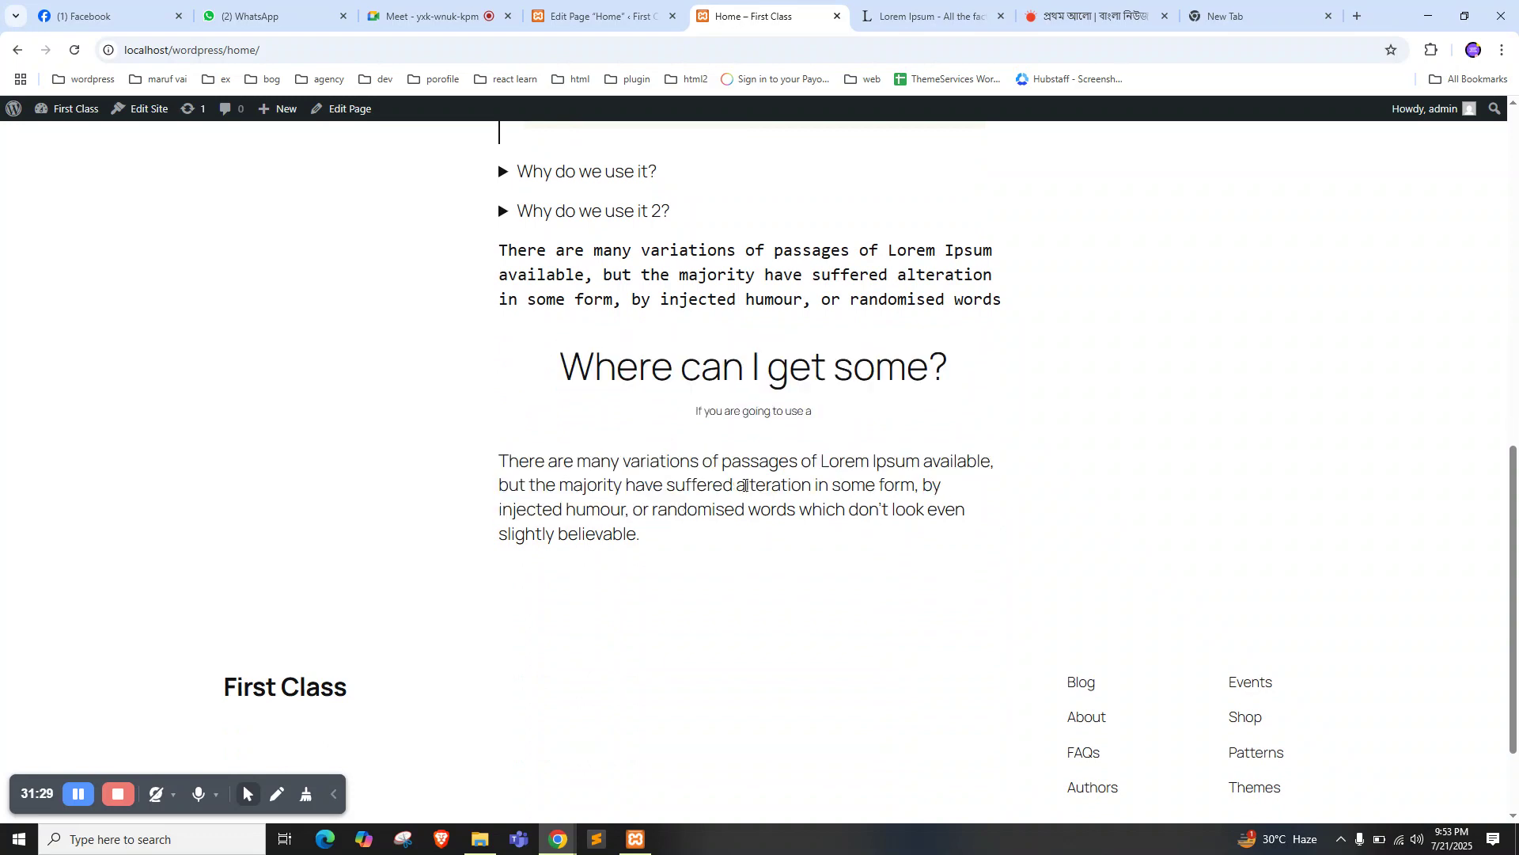
Compare the pullquote and the paragraph below it between the page editor and the published Home page
click(592, 16)
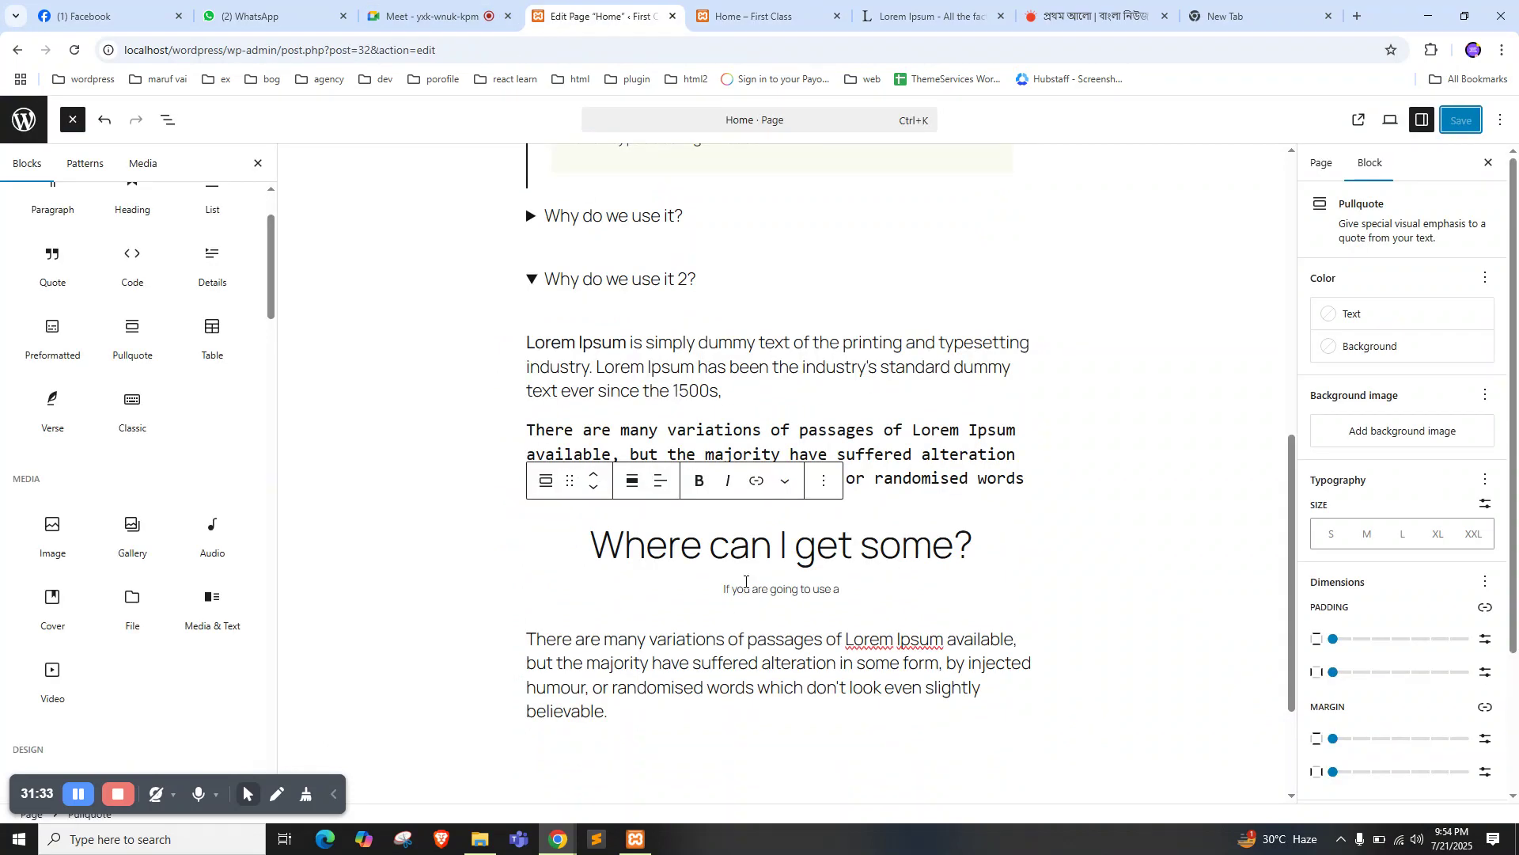
click(757, 649)
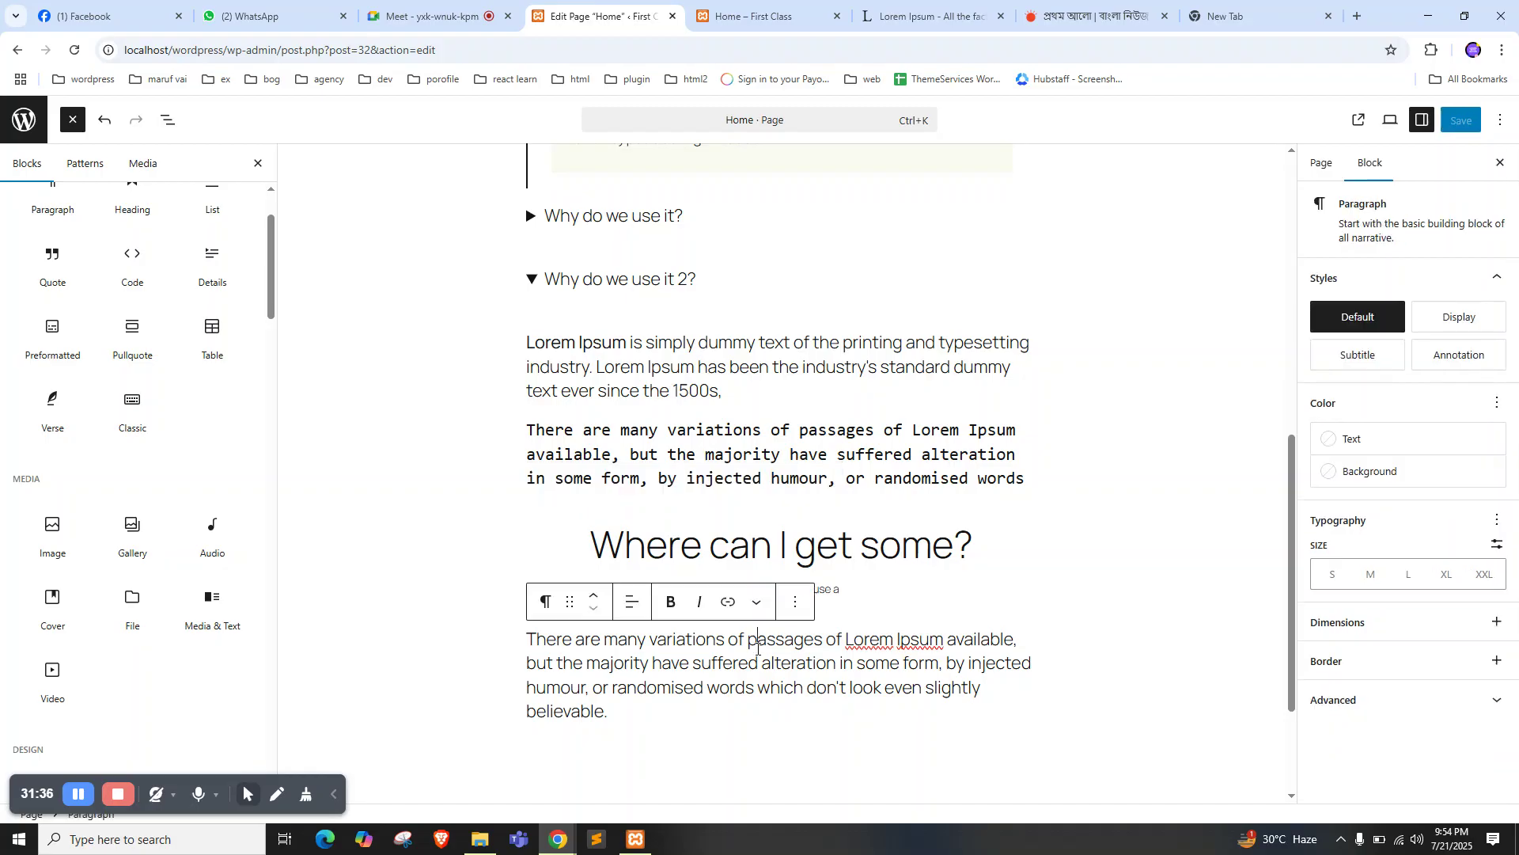
click(867, 553)
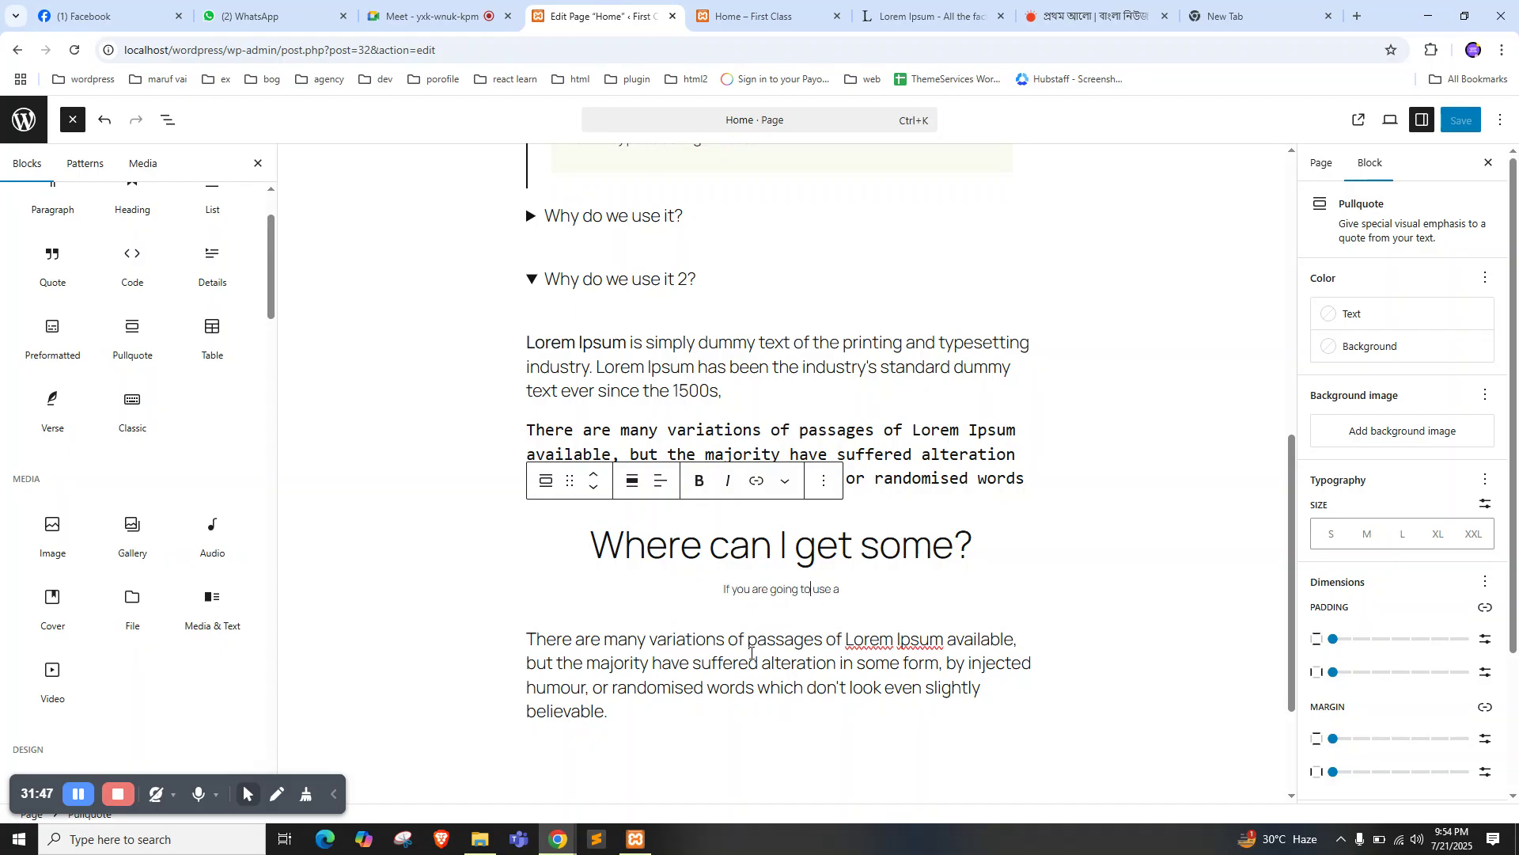
triple_click(635, 663)
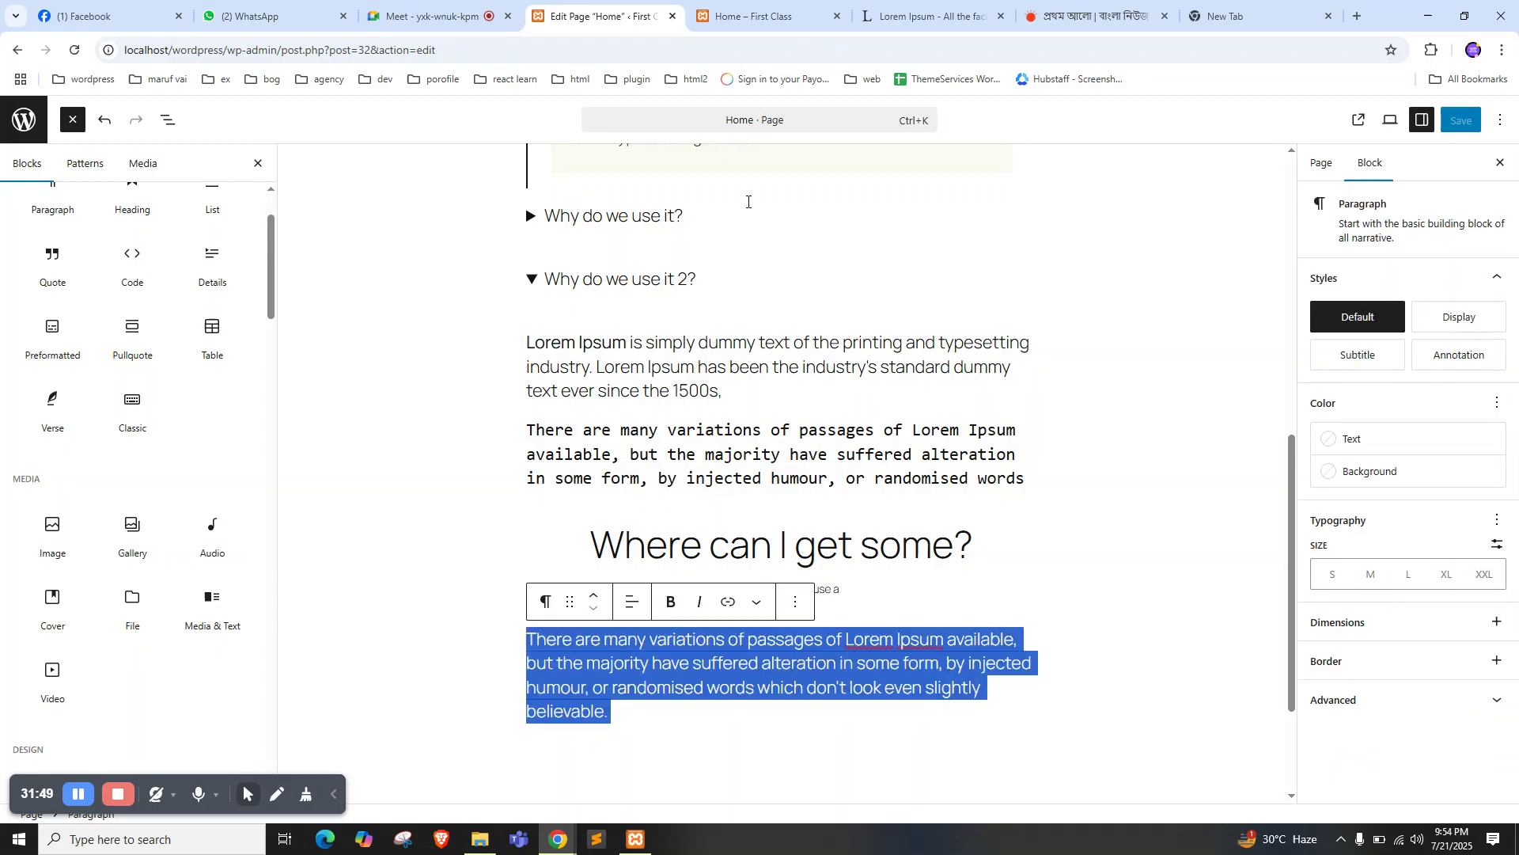
click(760, 14)
click(863, 10)
click(766, 9)
triple_click(648, 468)
click(675, 470)
scroll(687, 467, up, 1)
Centre-align the paragraph below the Pullquote and save the Home page
click(602, 16)
double_click(694, 656)
click(631, 601)
click(631, 607)
click(632, 608)
click(681, 682)
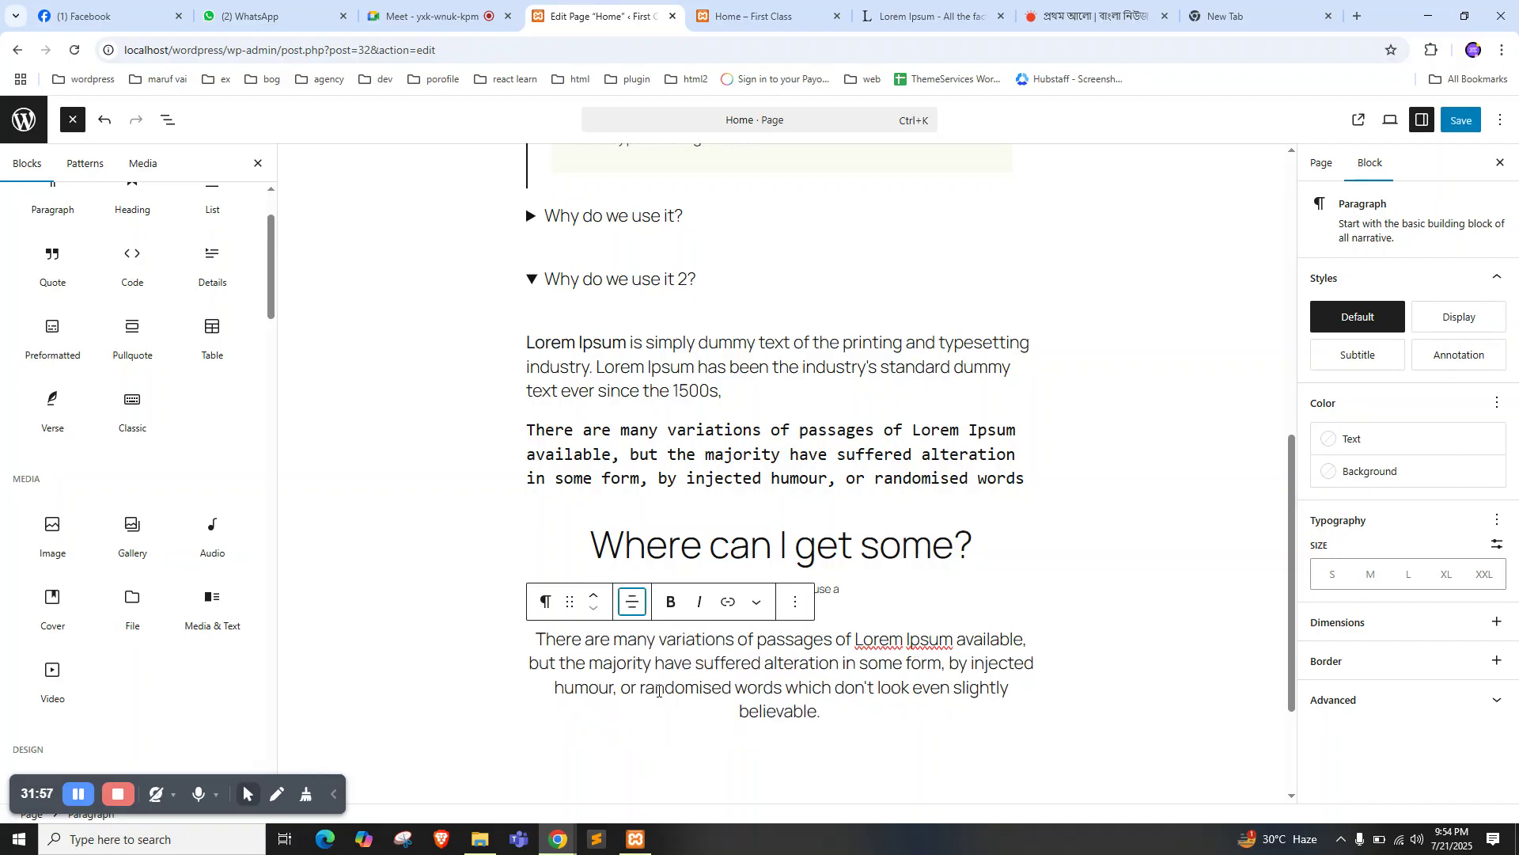
click(1457, 121)
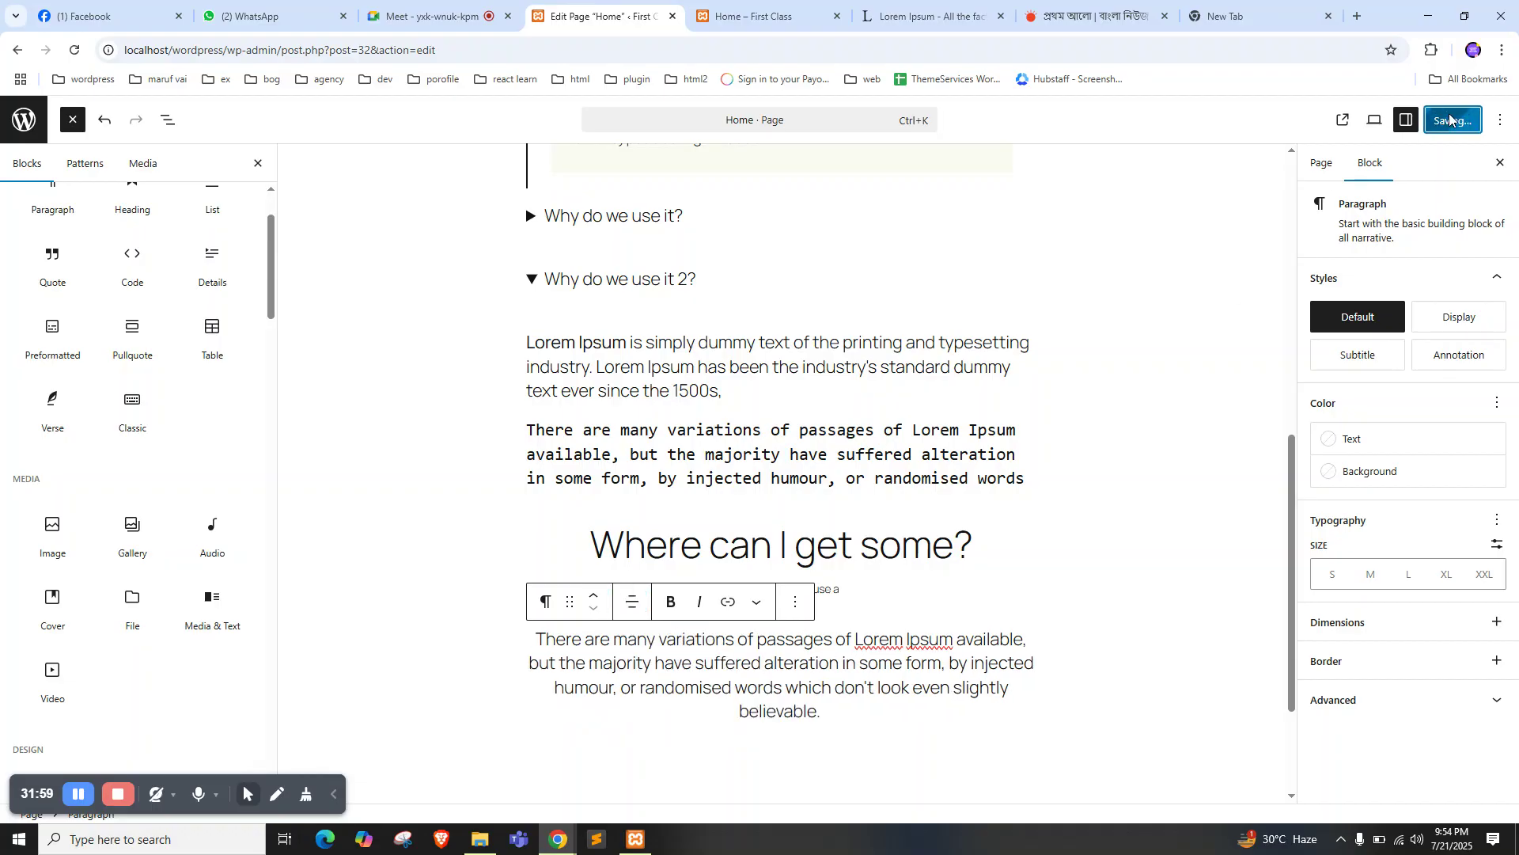
Reload the published Home page and check the alignment of the paragraph under the pullquote
click(759, 16)
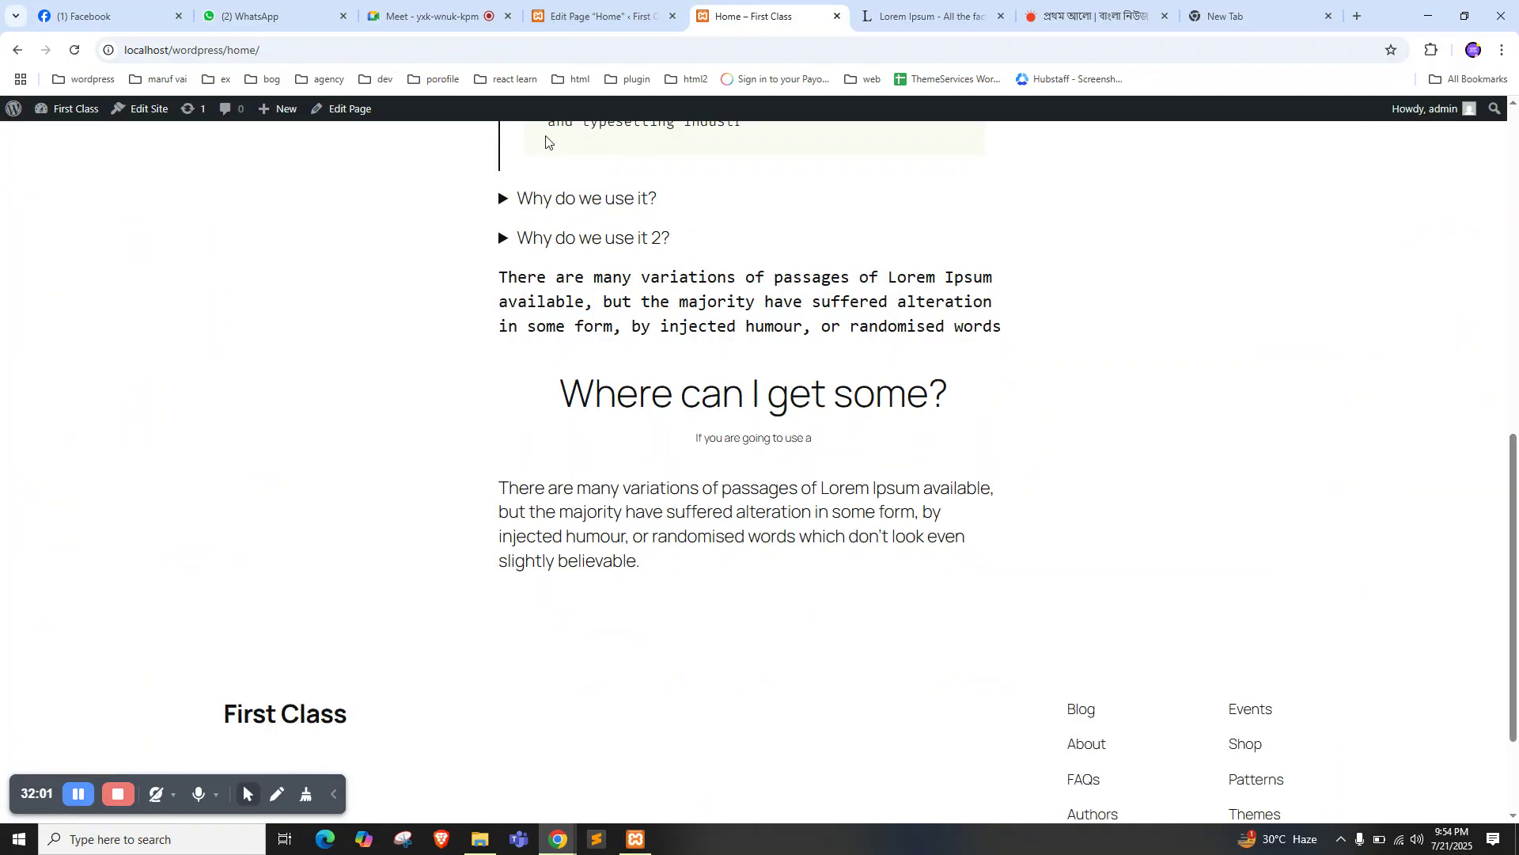
right_click(193, 251)
click(246, 312)
drag(556, 396, 835, 550)
Insert a Table block at the end of the Home page, below the centred paragraph
click(597, 20)
scroll(832, 532, down, 1)
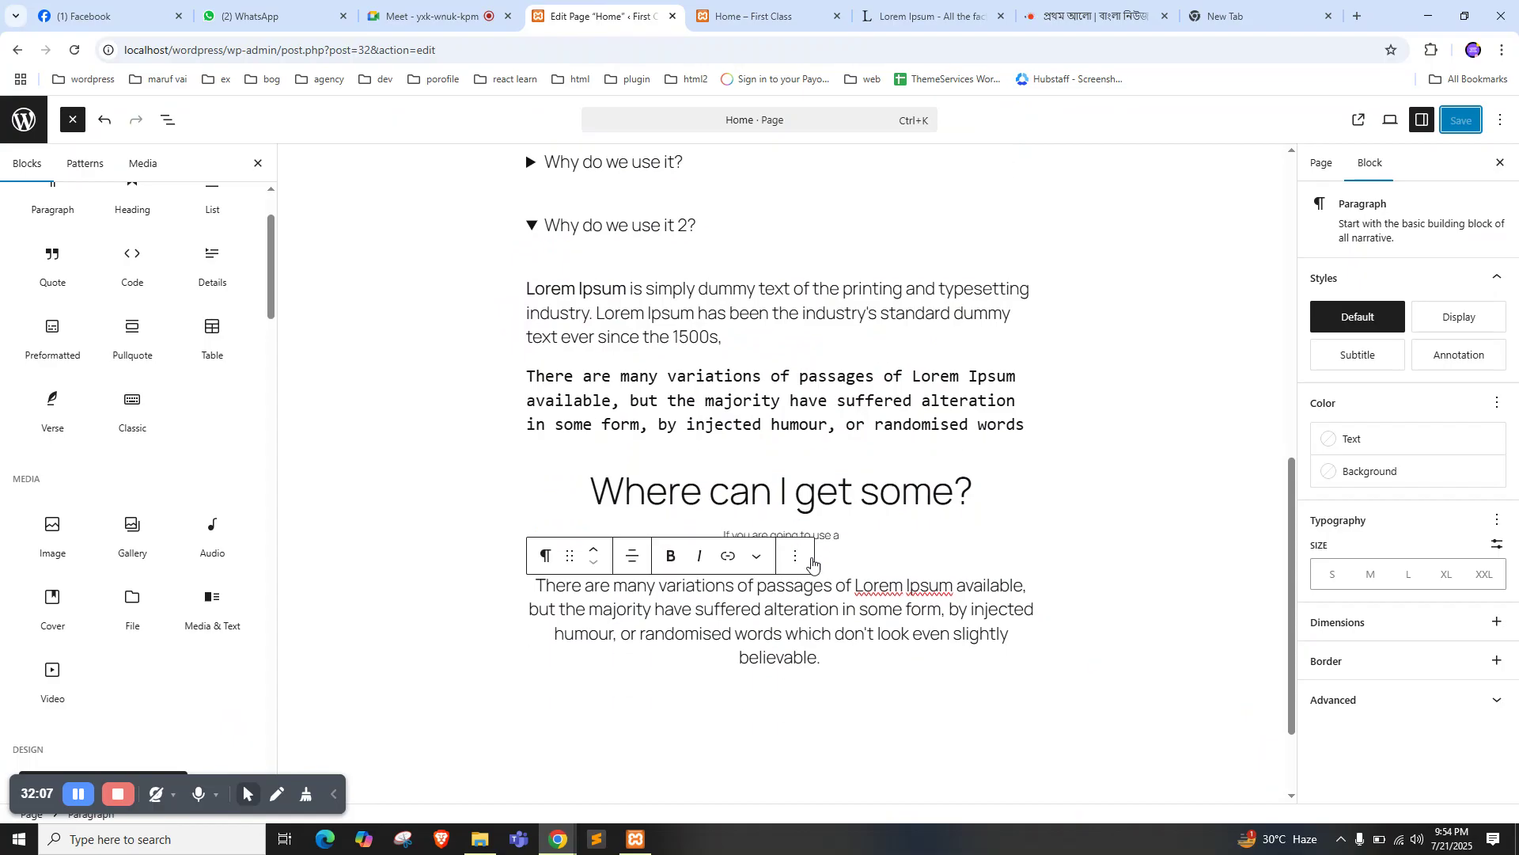
click(831, 531)
scroll(792, 514, down, 1)
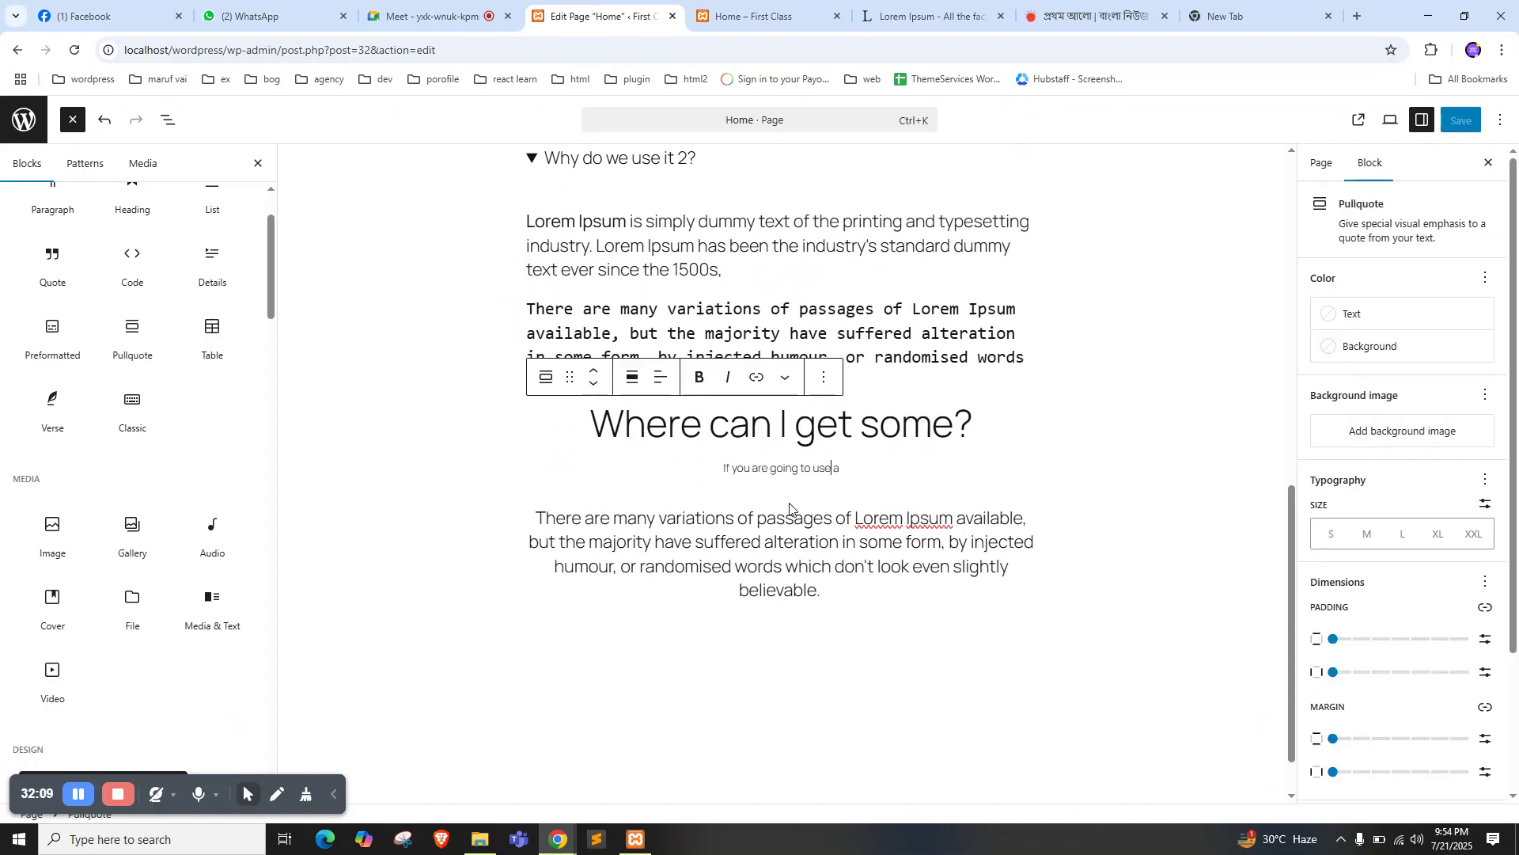
mouse_move(150, 352)
scroll(773, 604, down, 1)
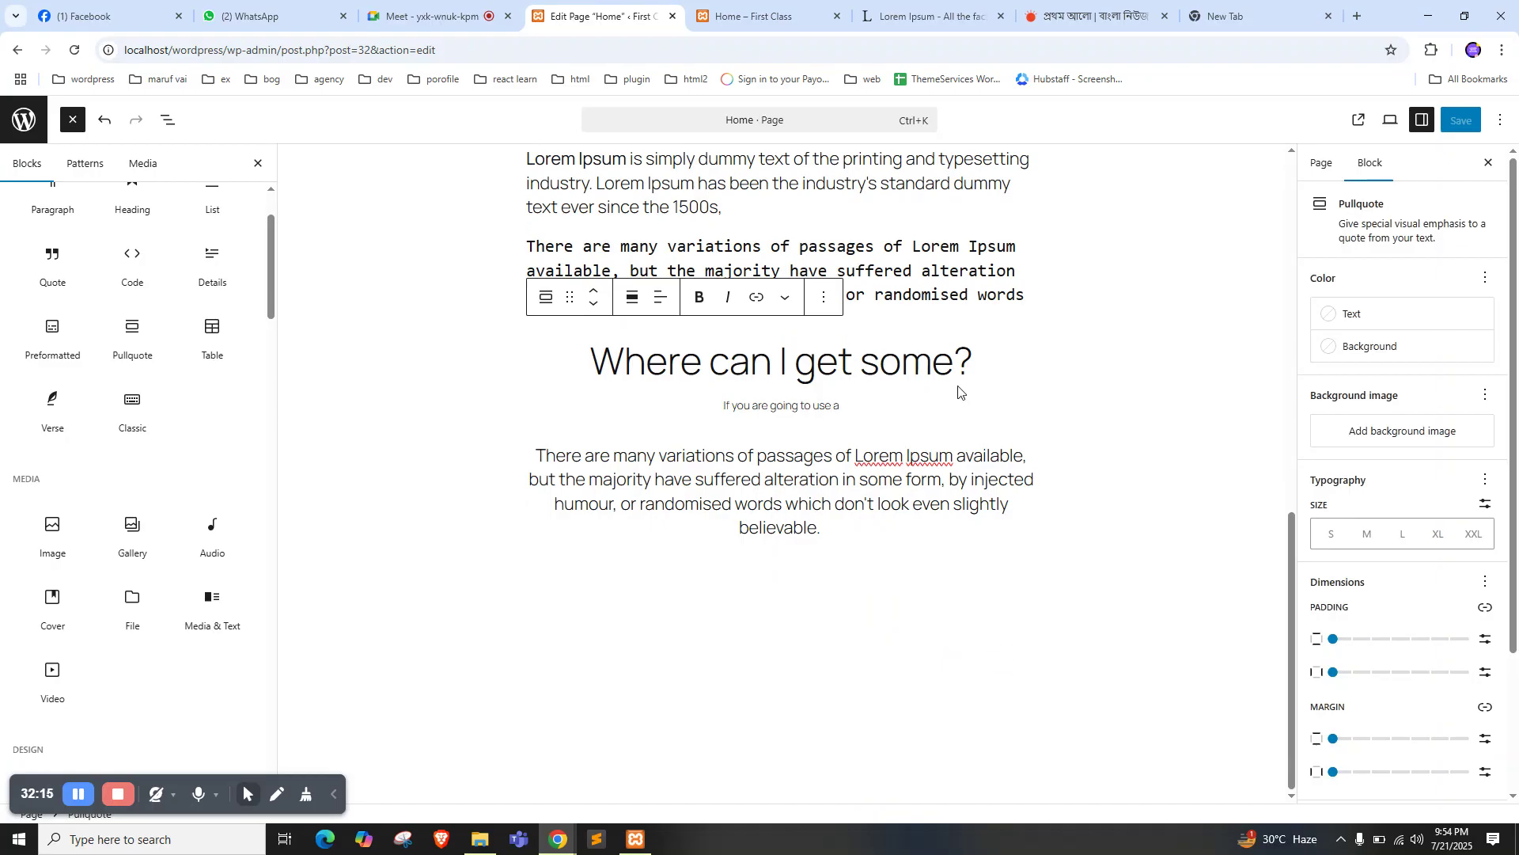
click(1005, 641)
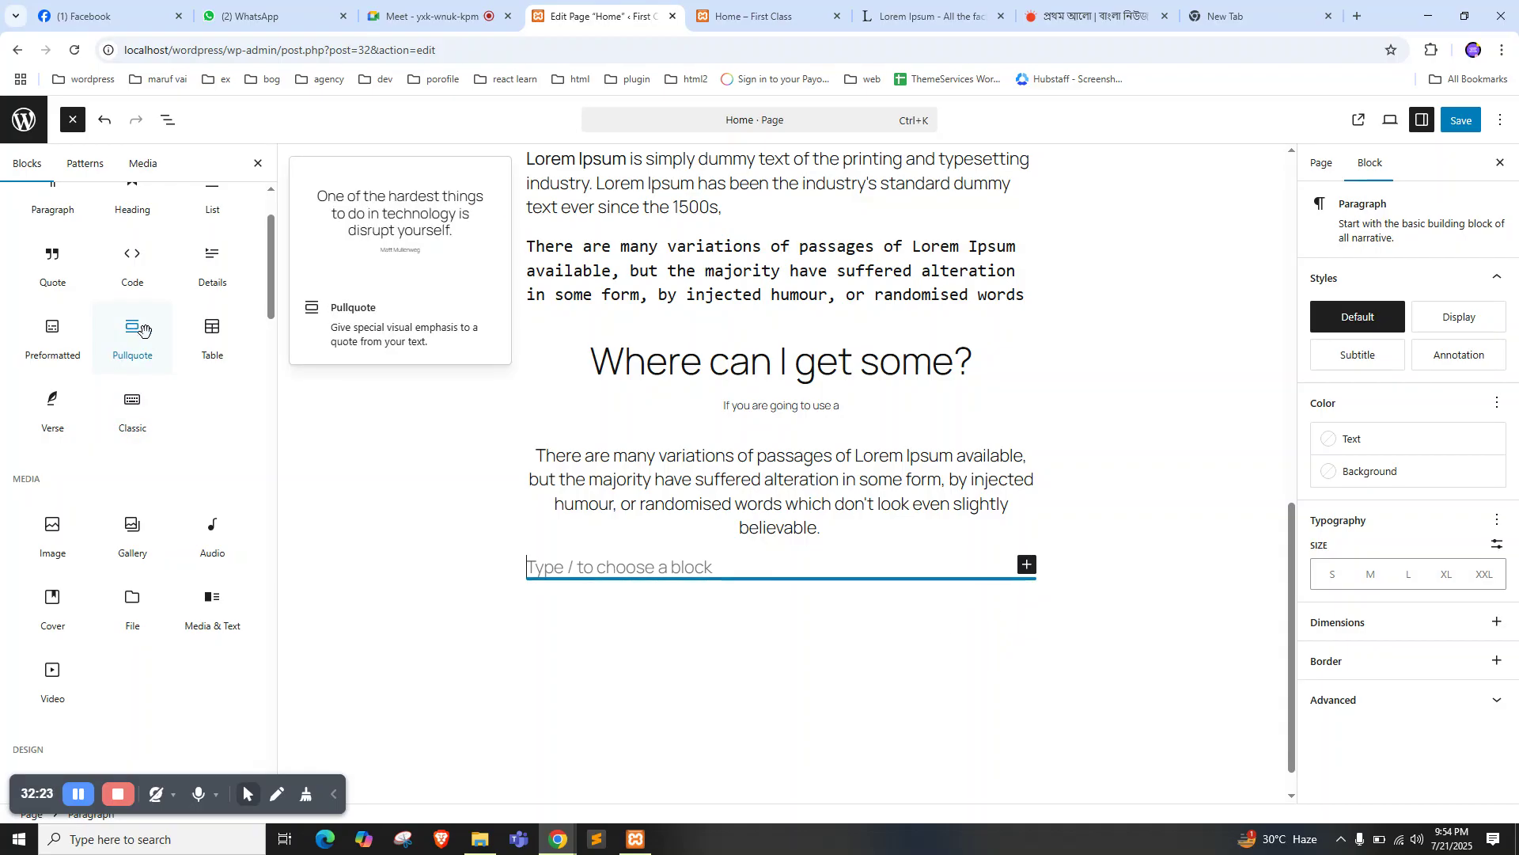
mouse_move(184, 291)
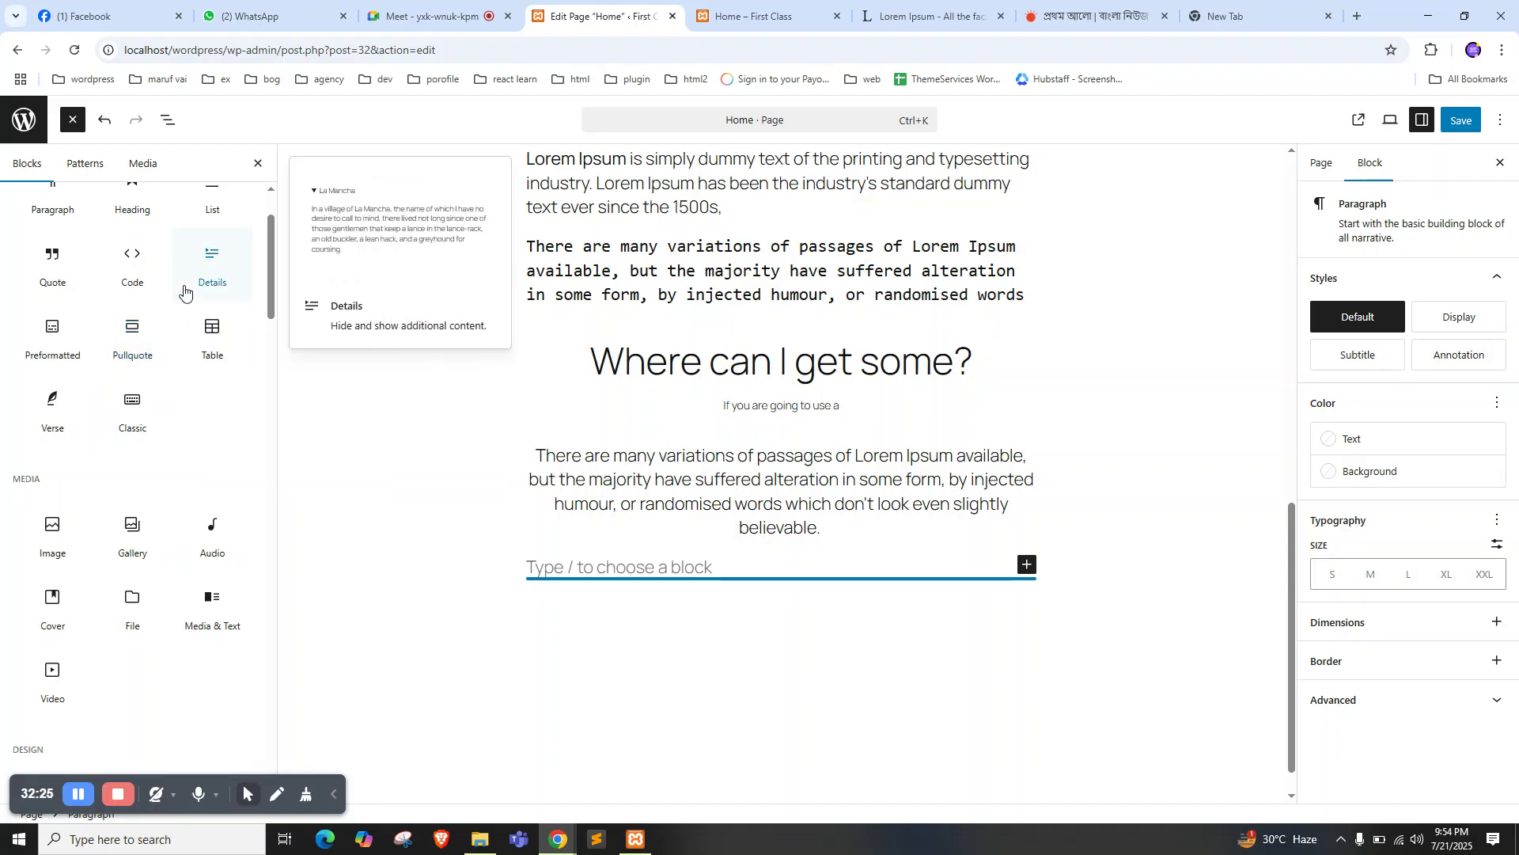
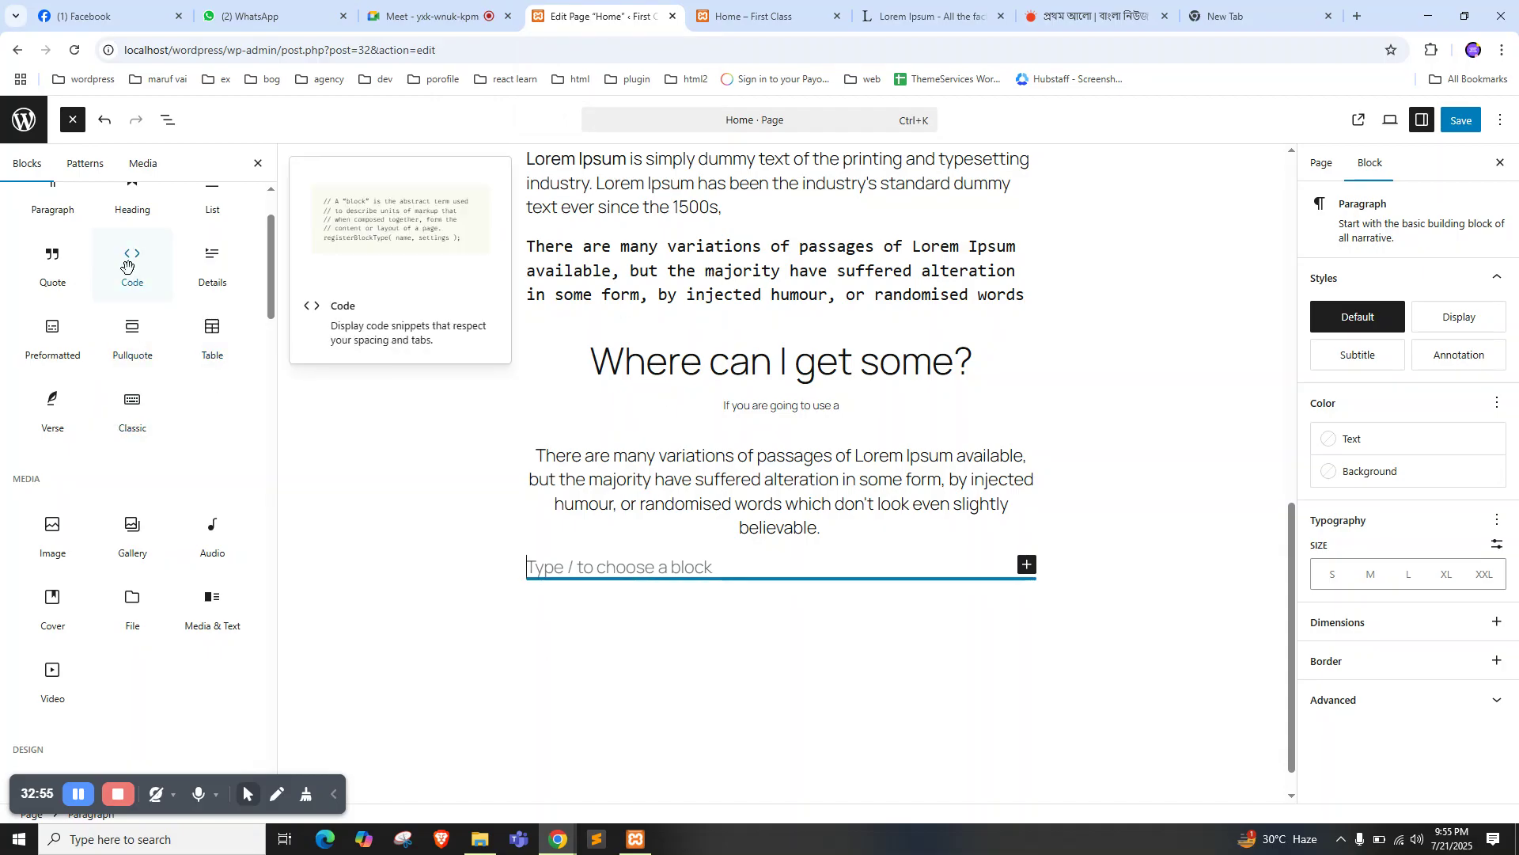
scroll(115, 305, up, 2)
scroll(111, 307, down, 1)
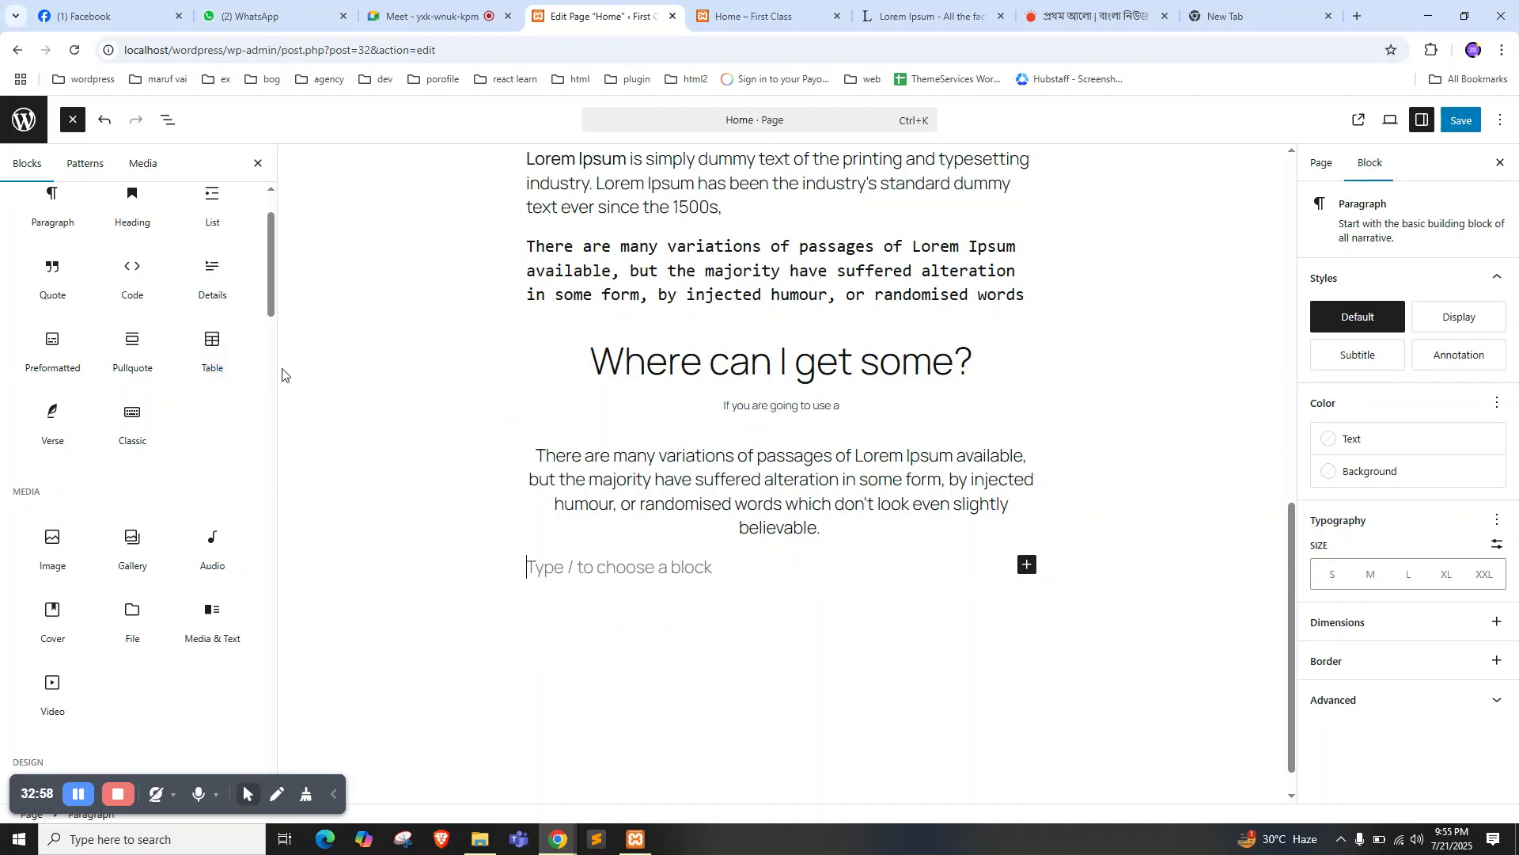
click(222, 347)
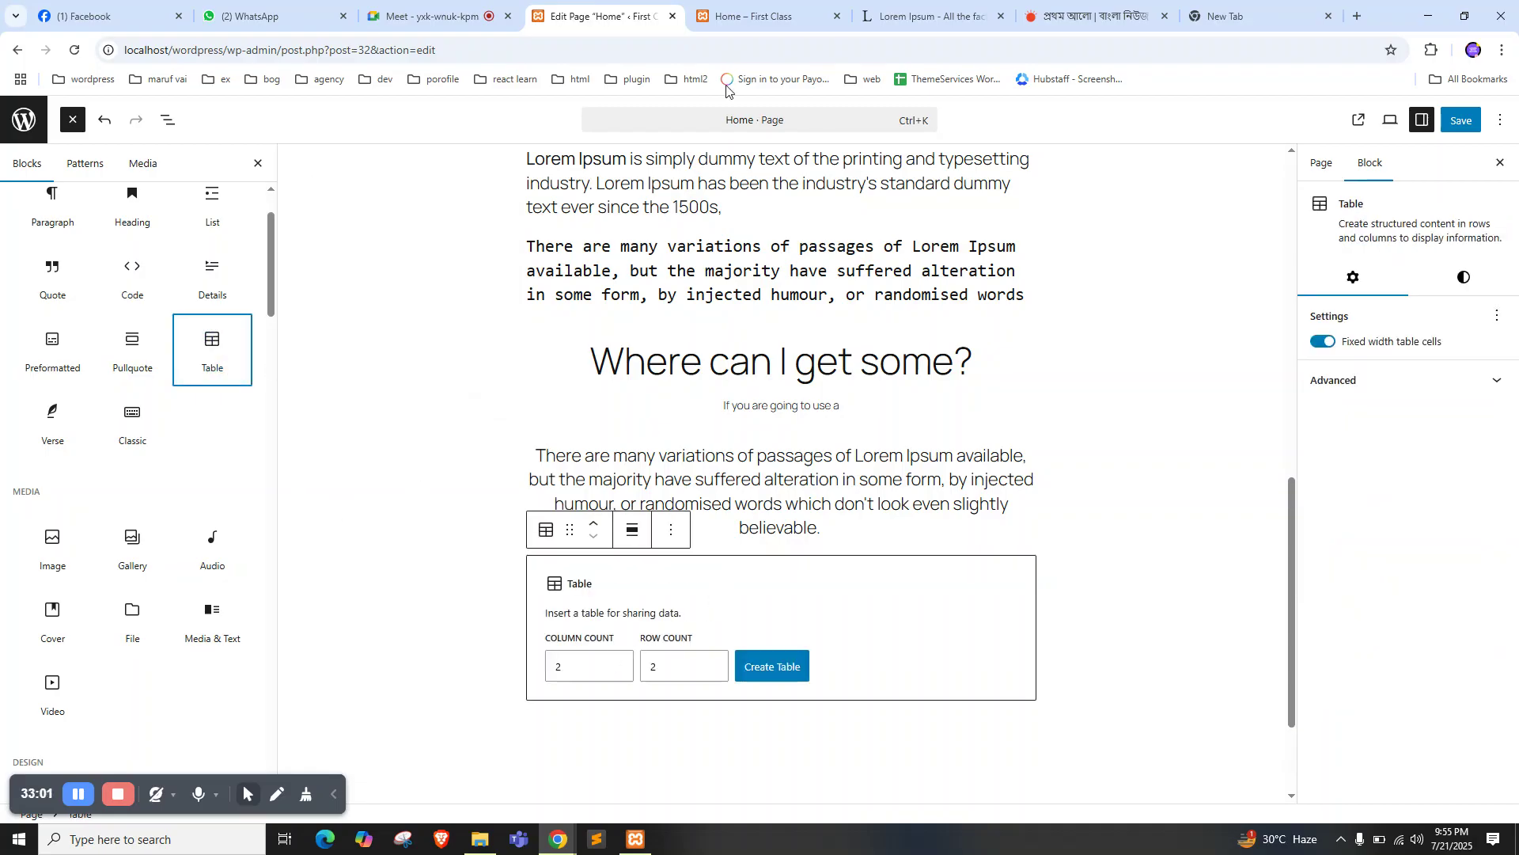
Create the table with a column count of 1 and a row count of 1, and deselect it
click(669, 661)
double_click(583, 663)
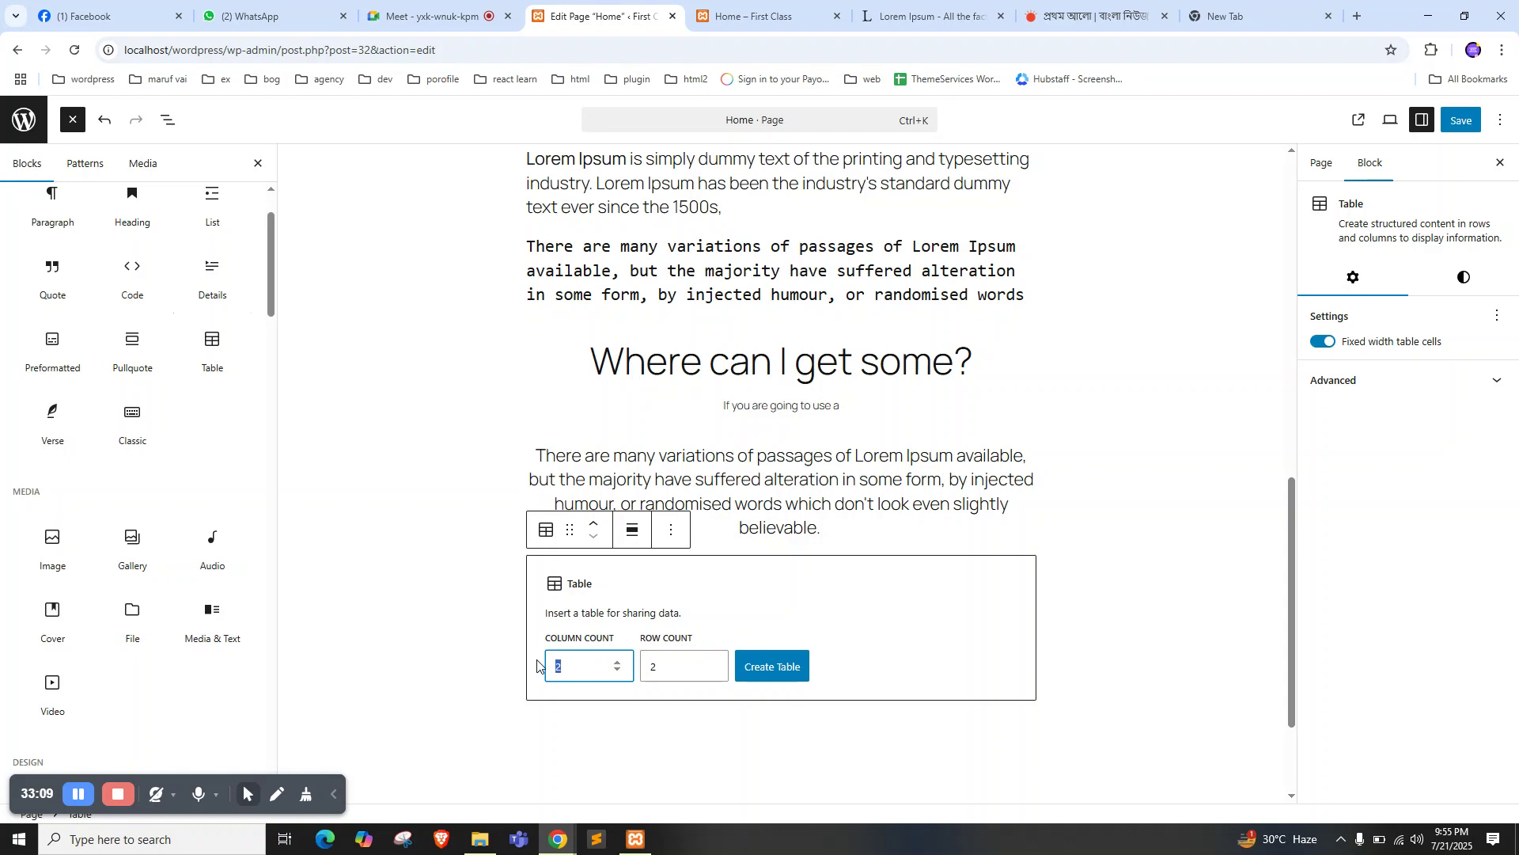
double_click(651, 664)
click(651, 645)
double_click(645, 661)
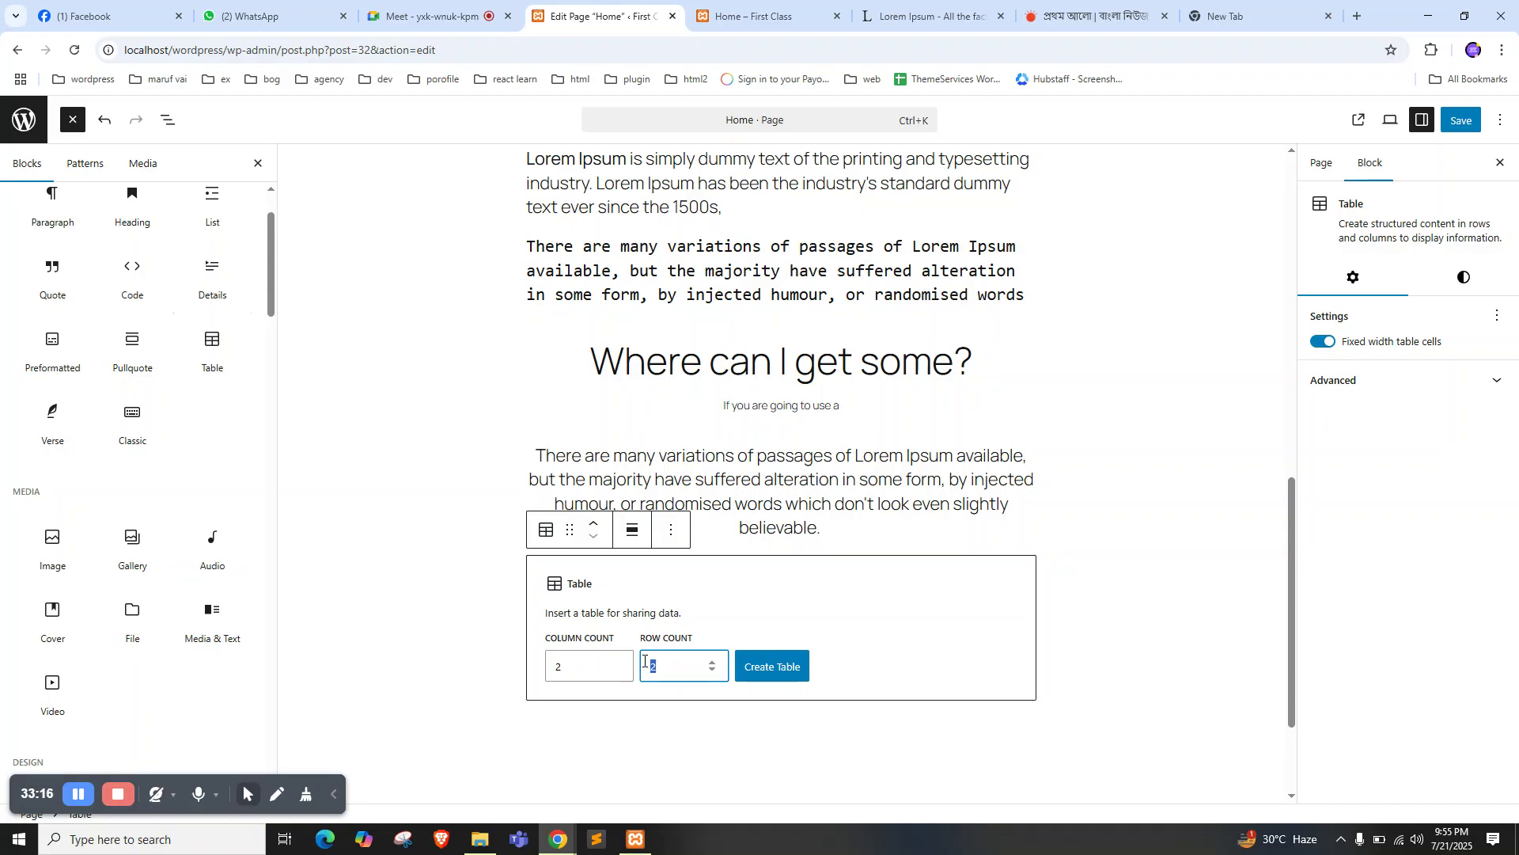
double_click(584, 659)
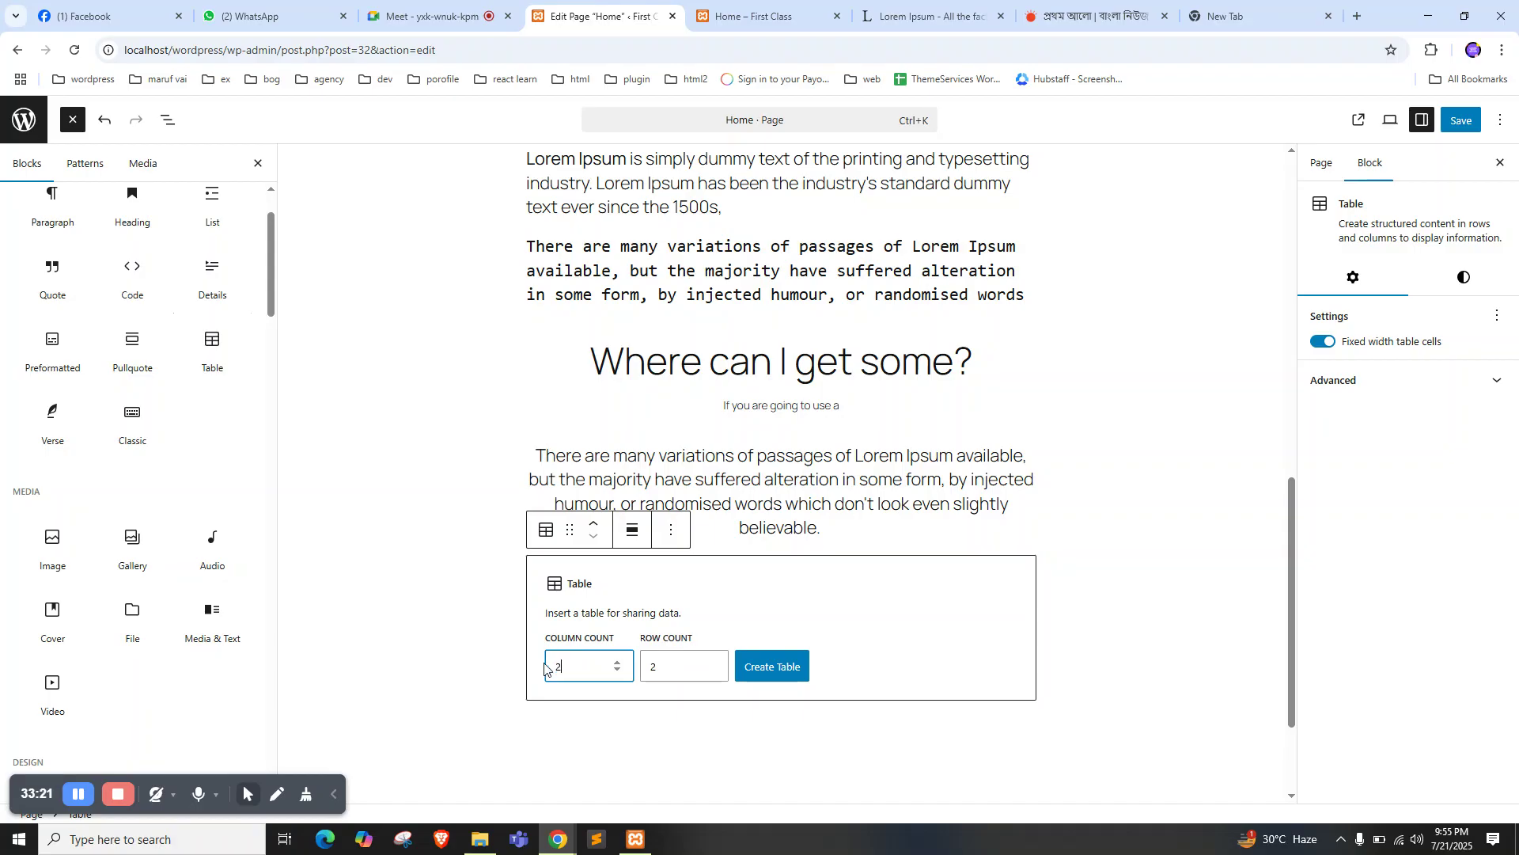
double_click(687, 675)
text(1)
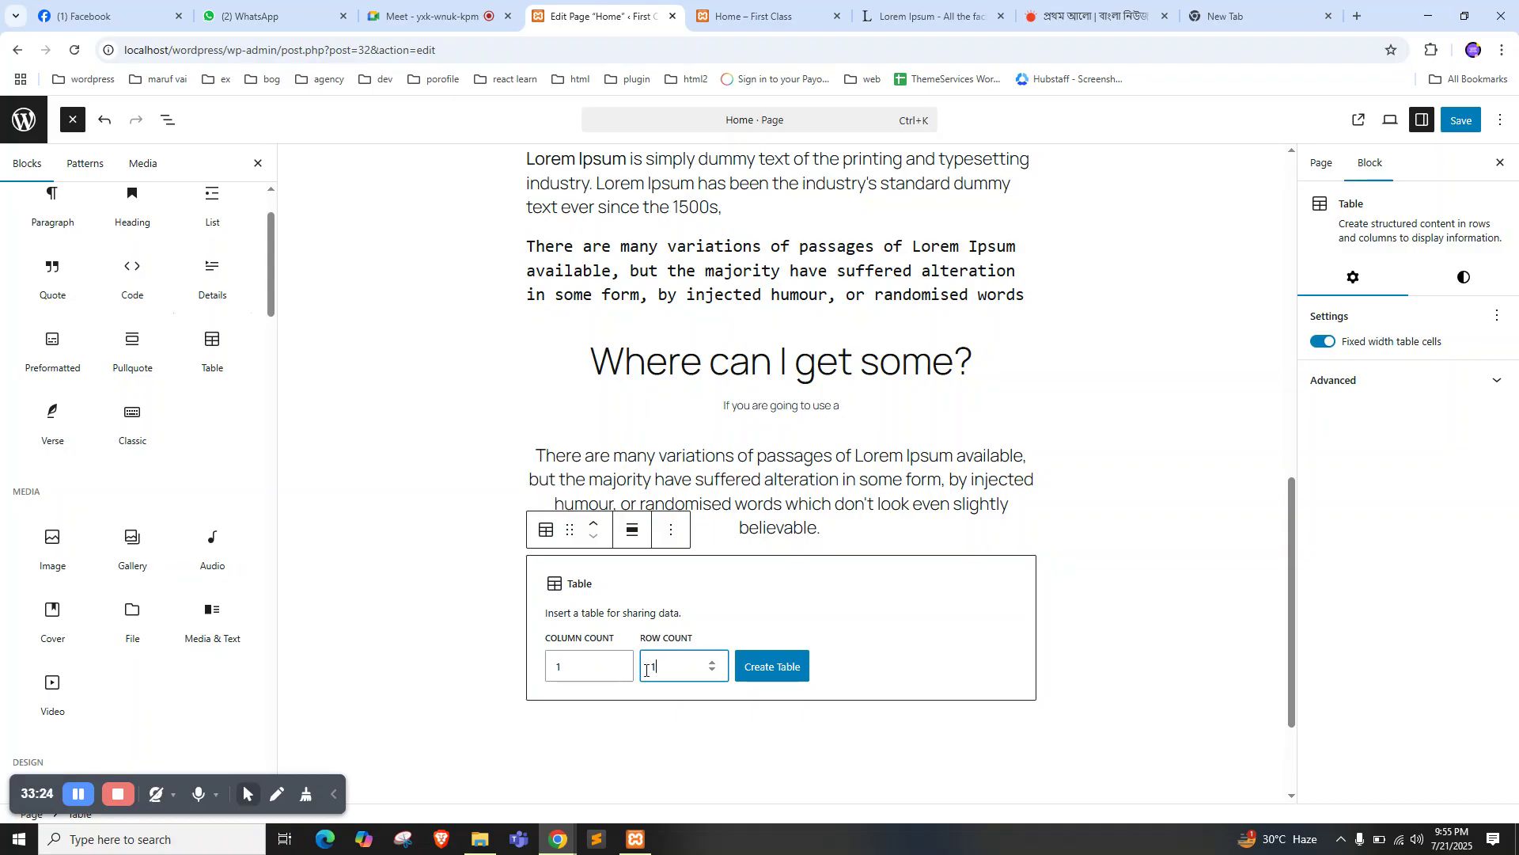
click(765, 671)
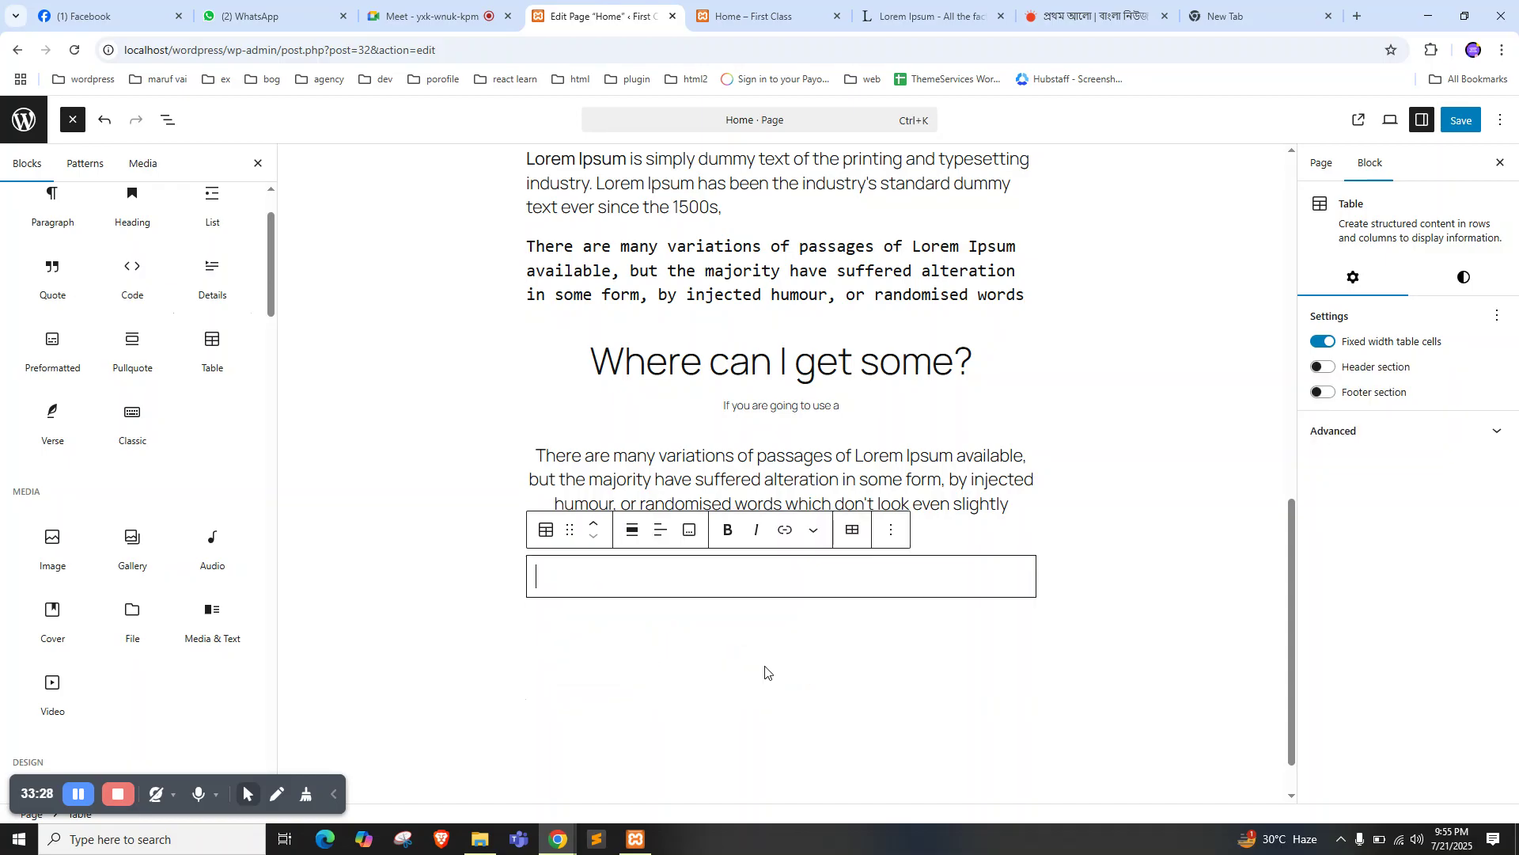
click(494, 584)
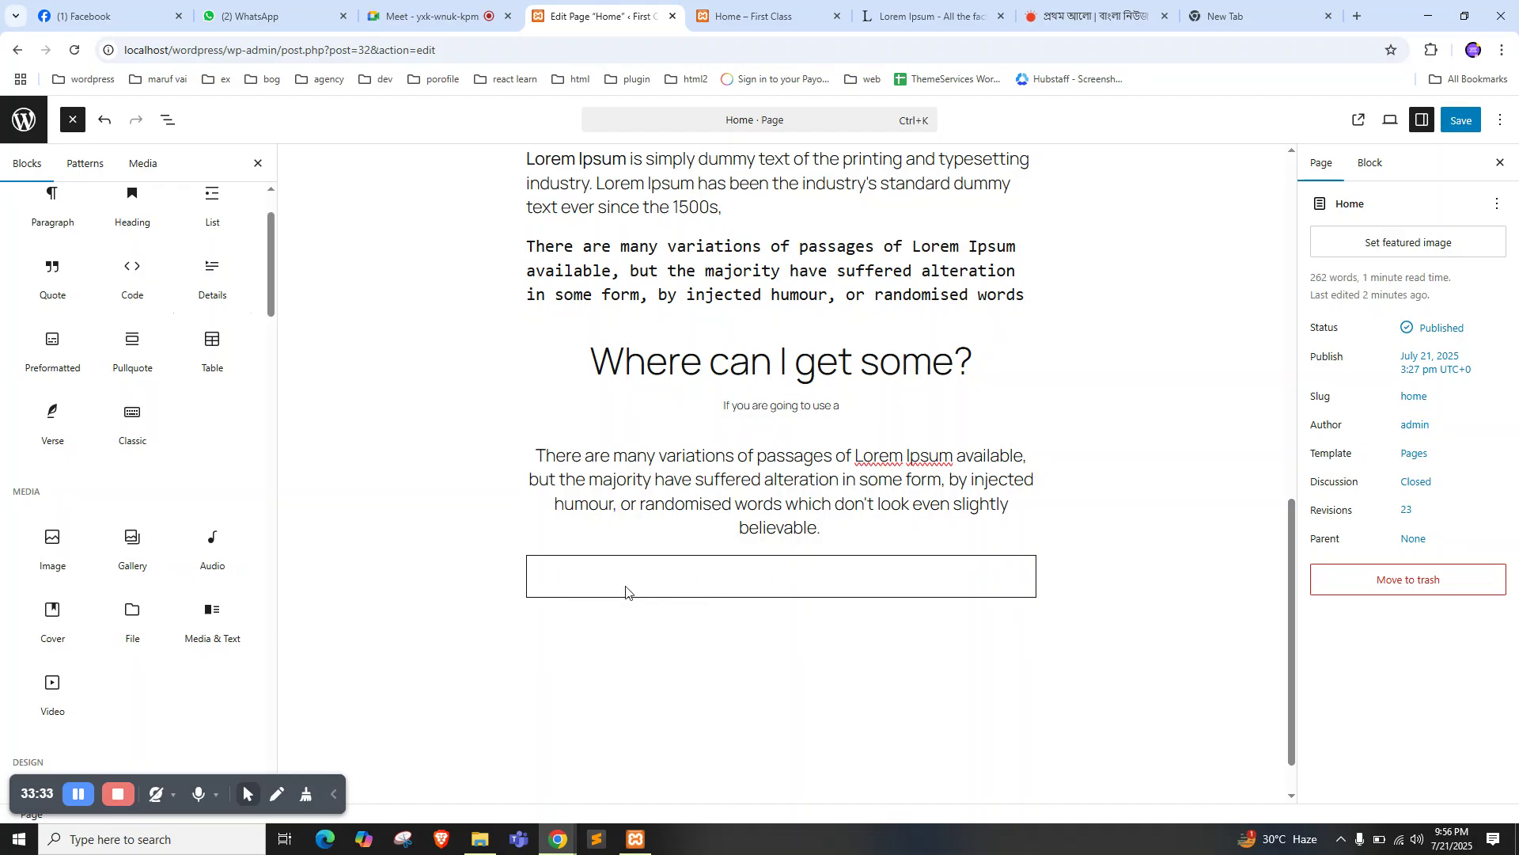
Save the Home page and delete the single-cell table below the centred paragraph
key(ctrl+s)
click(675, 569)
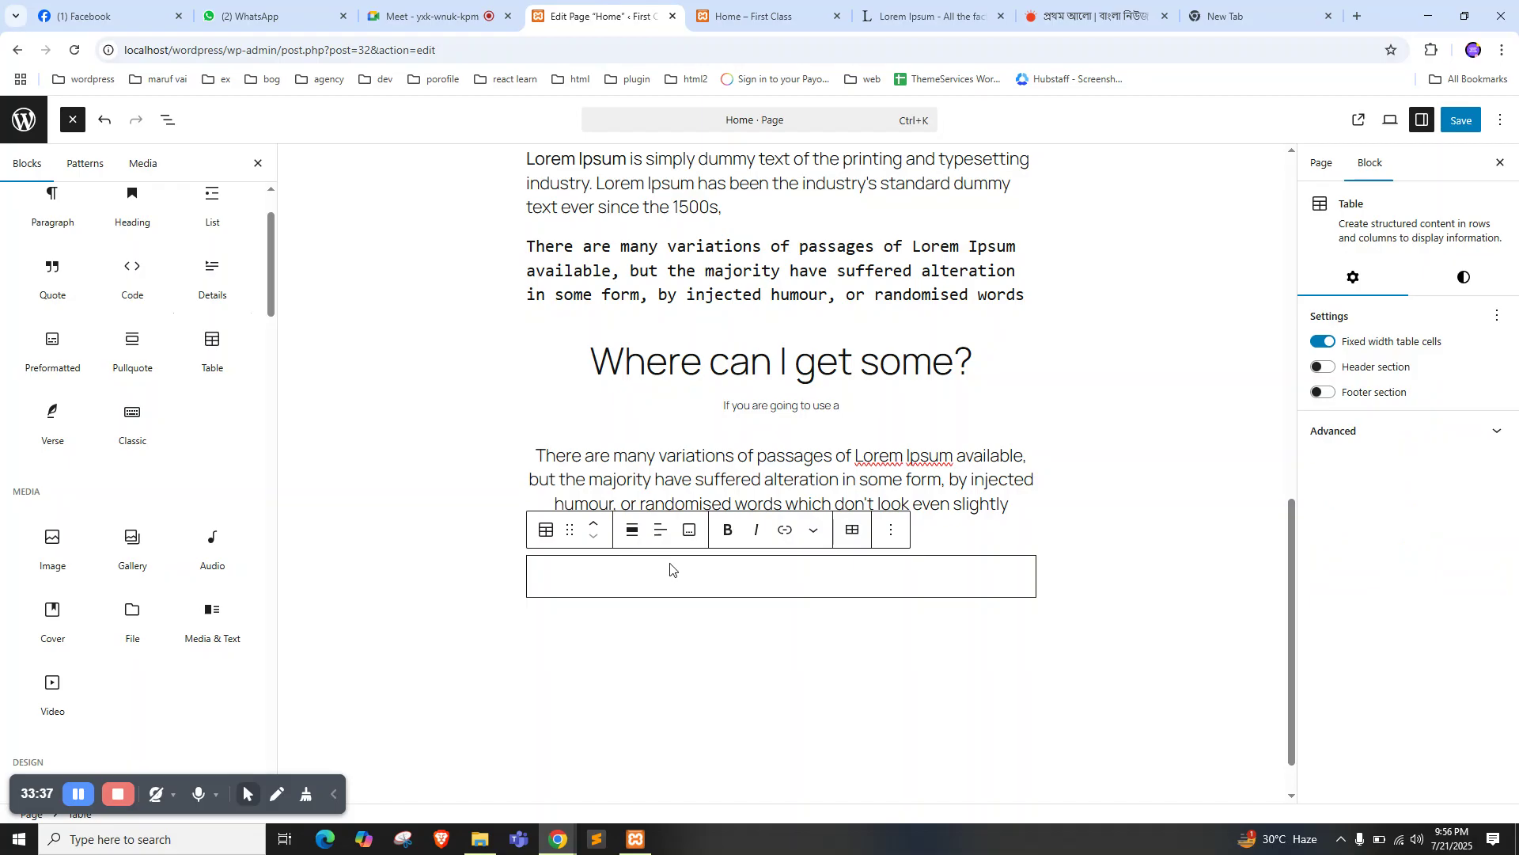
click(853, 532)
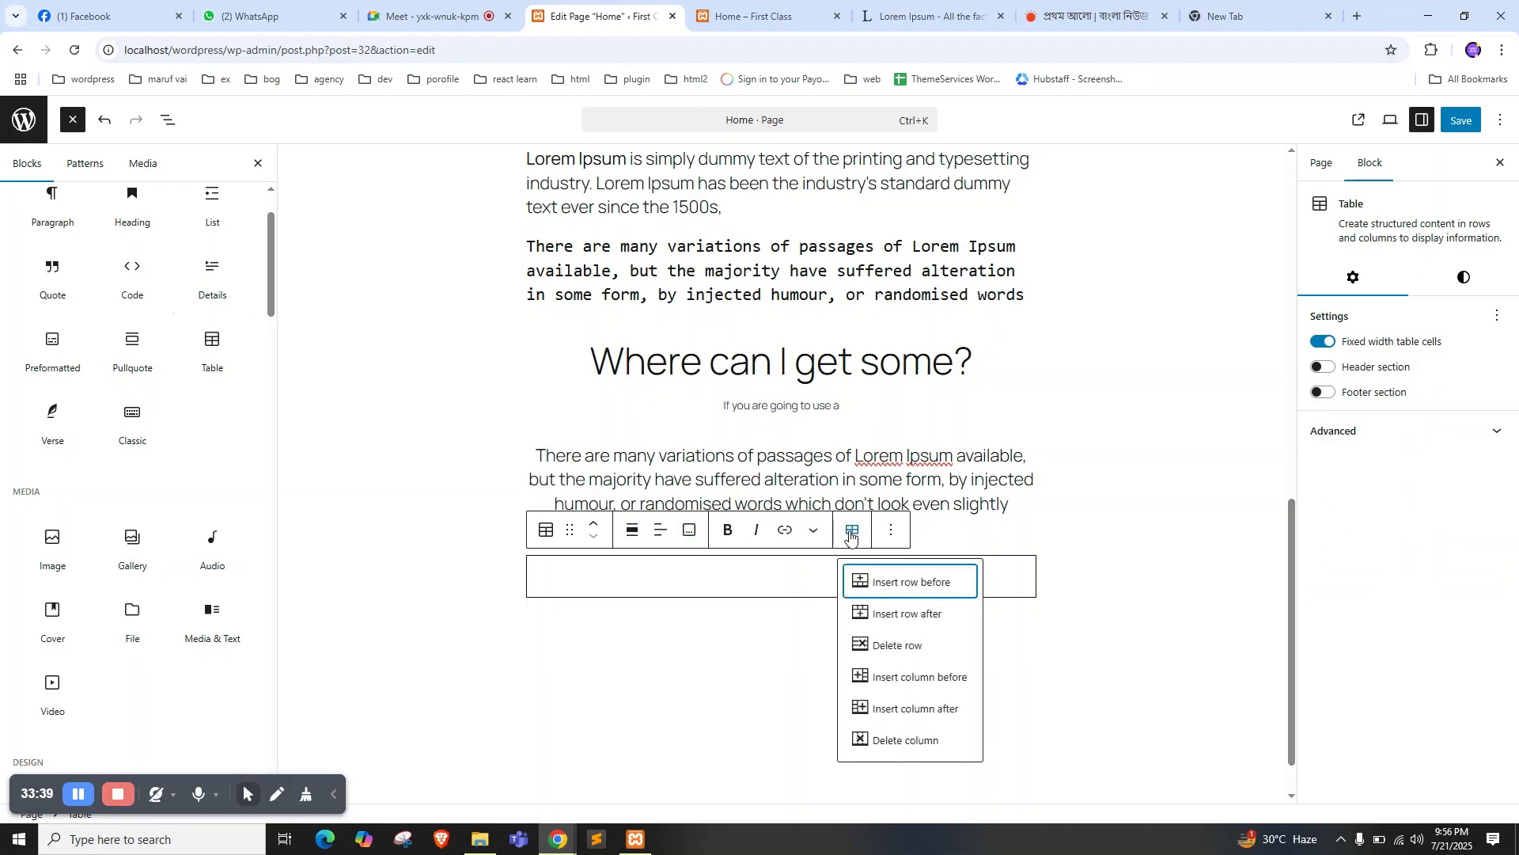
click(892, 530)
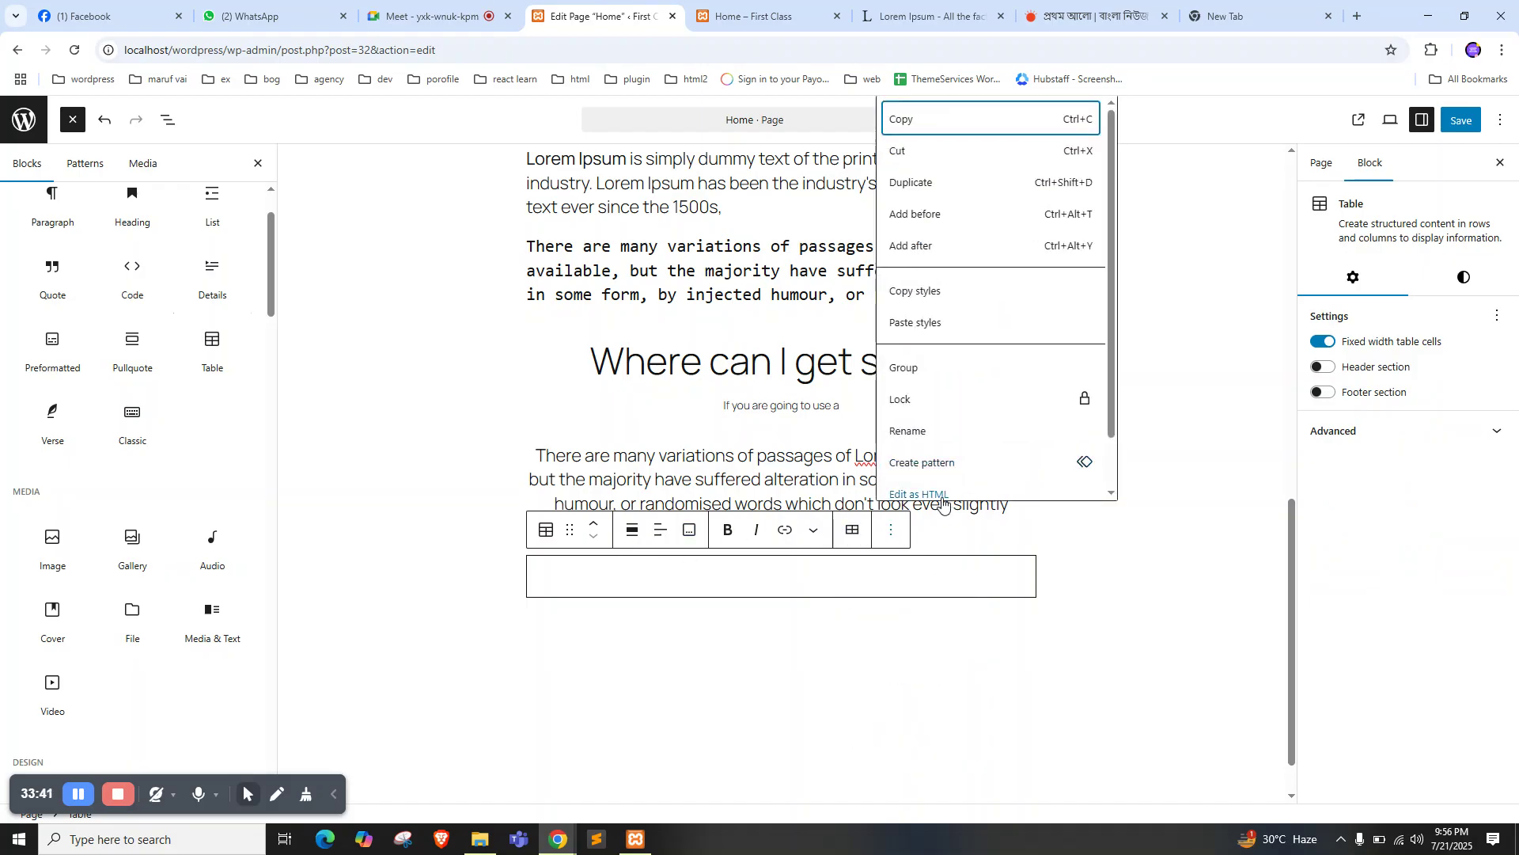
scroll(962, 405, down, 1)
click(905, 478)
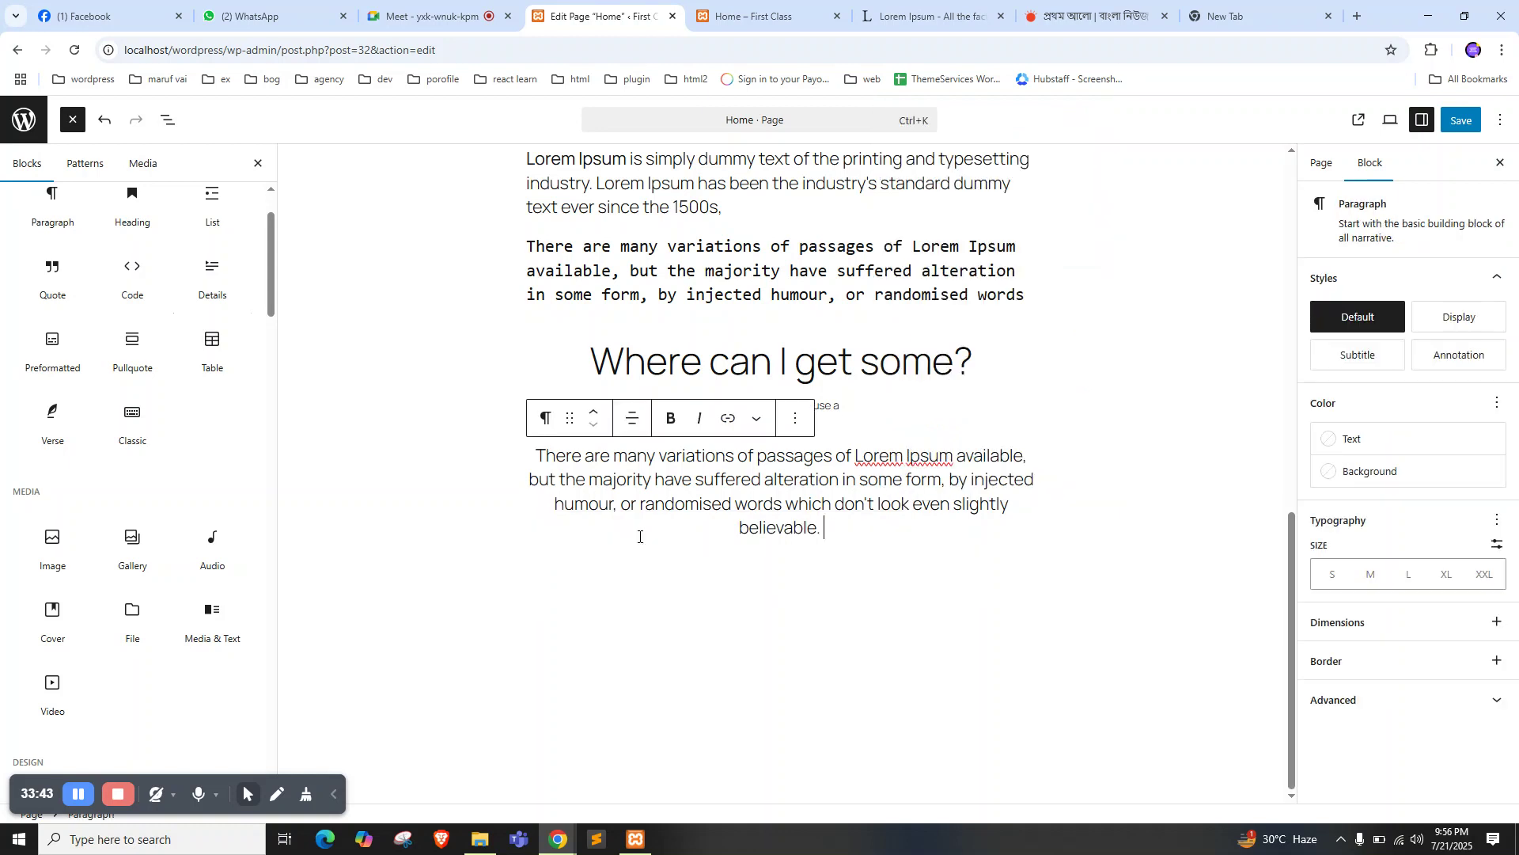
Insert a Table block below the centred paragraph with 2 columns and 2 rows, and deselect it
click(815, 605)
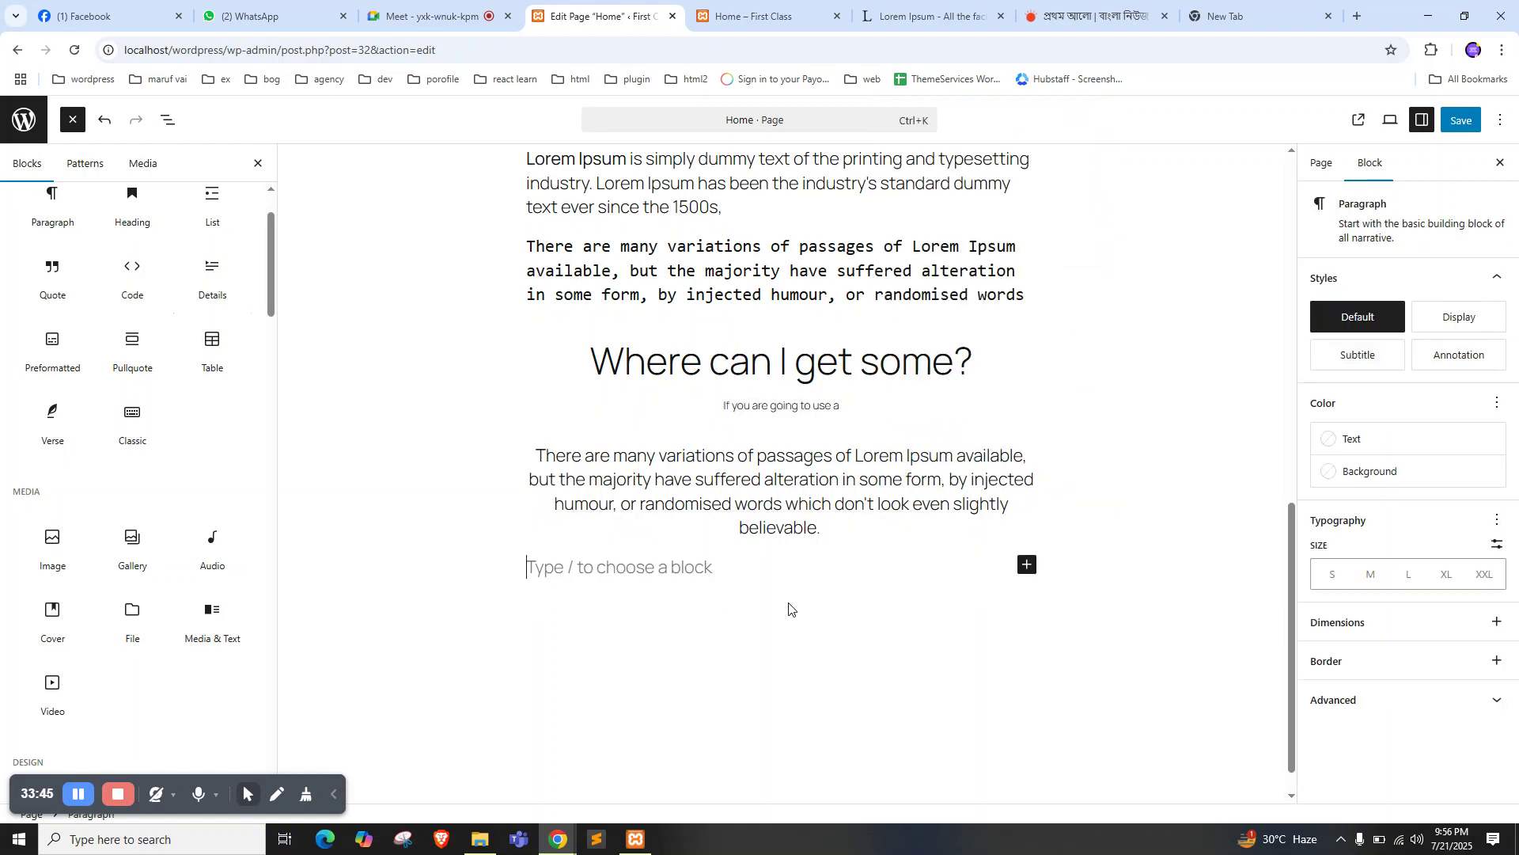
click(212, 343)
double_click(574, 663)
click(658, 663)
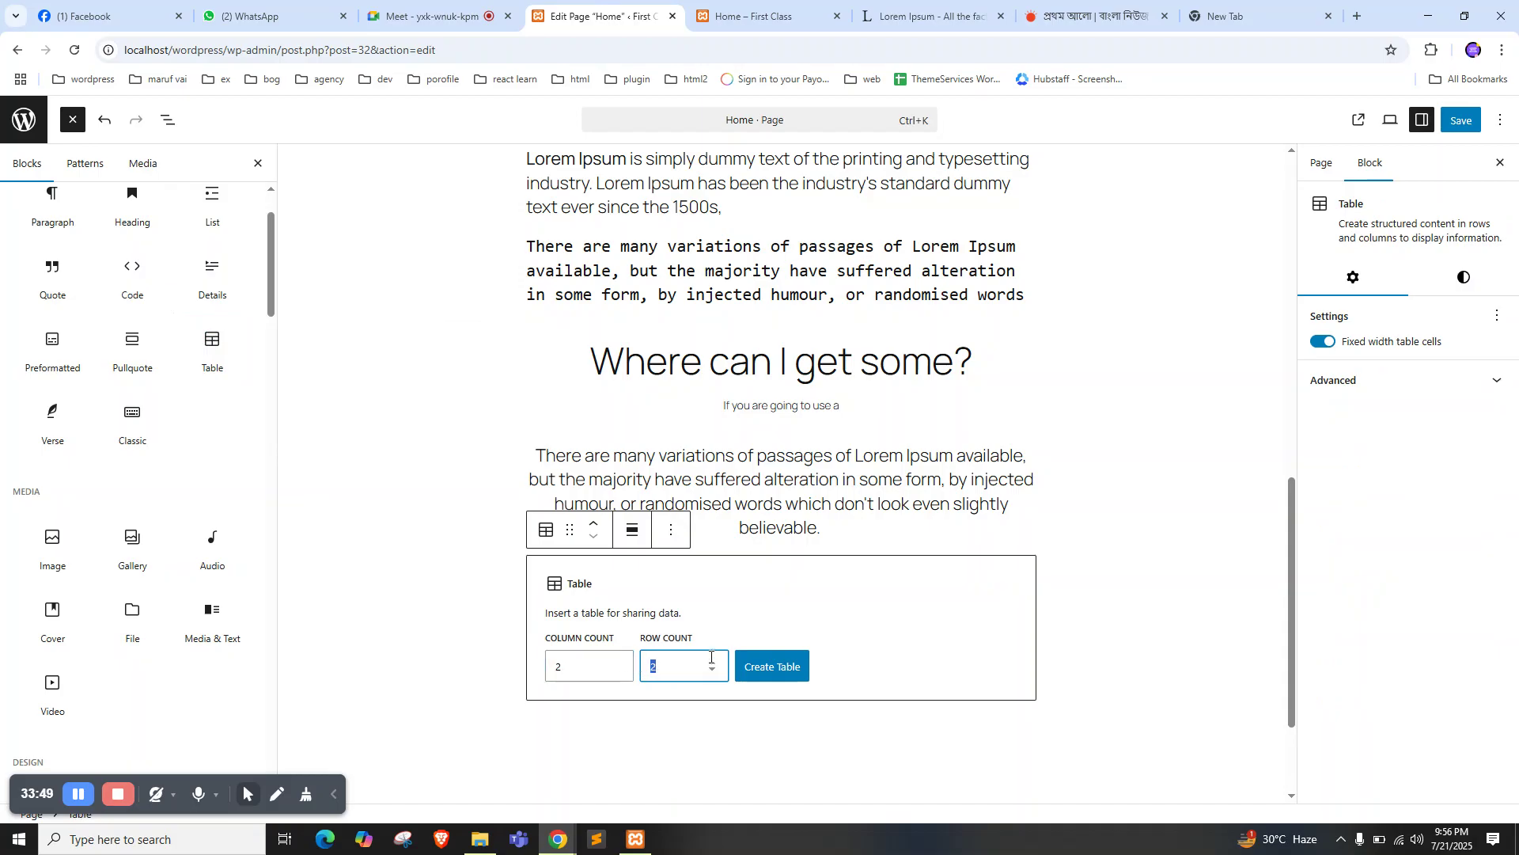
click(771, 668)
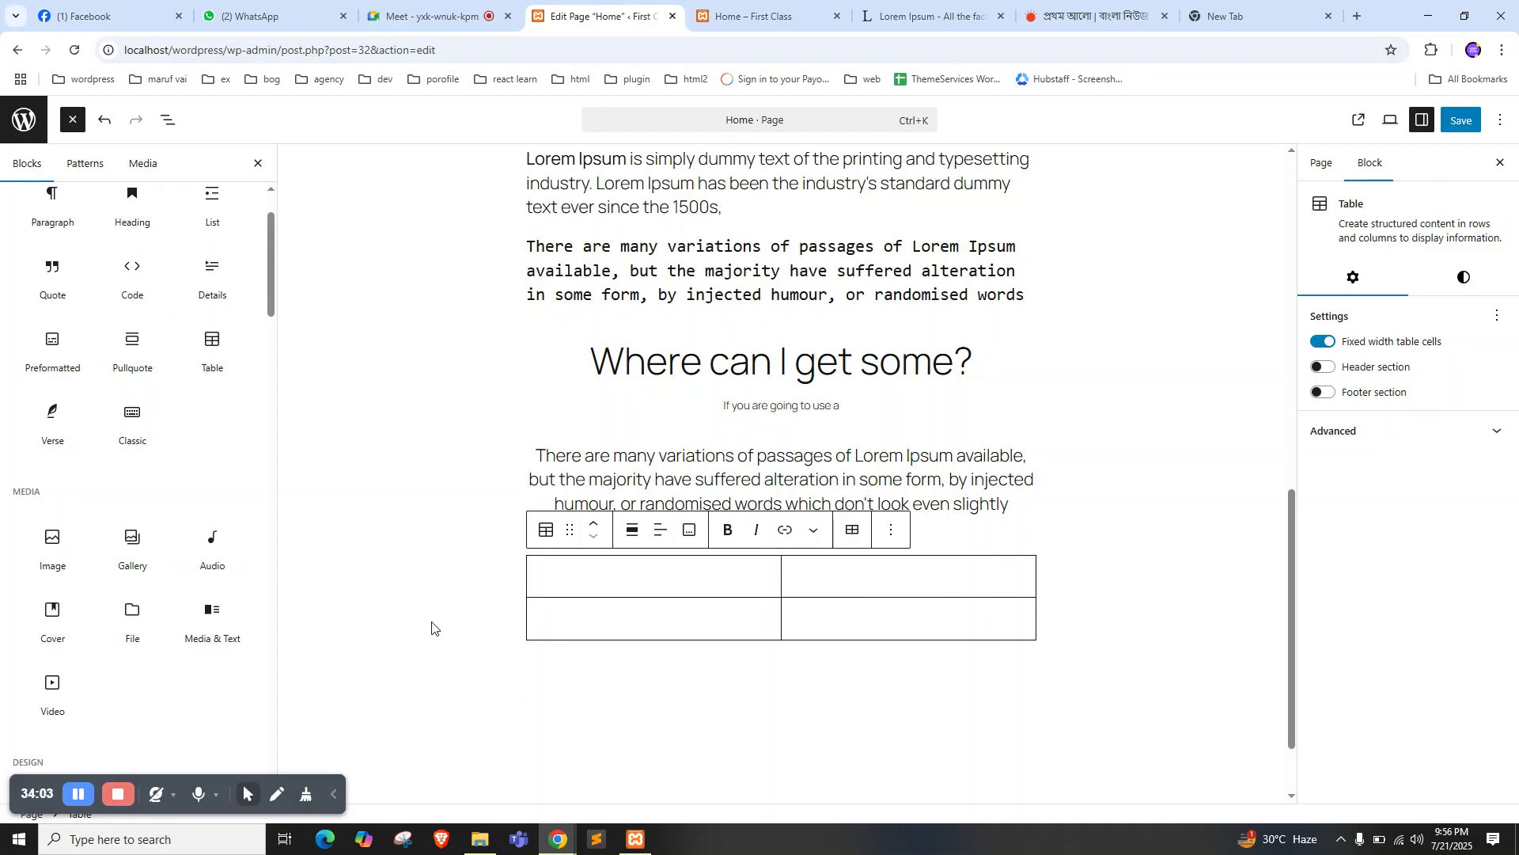
click(1132, 596)
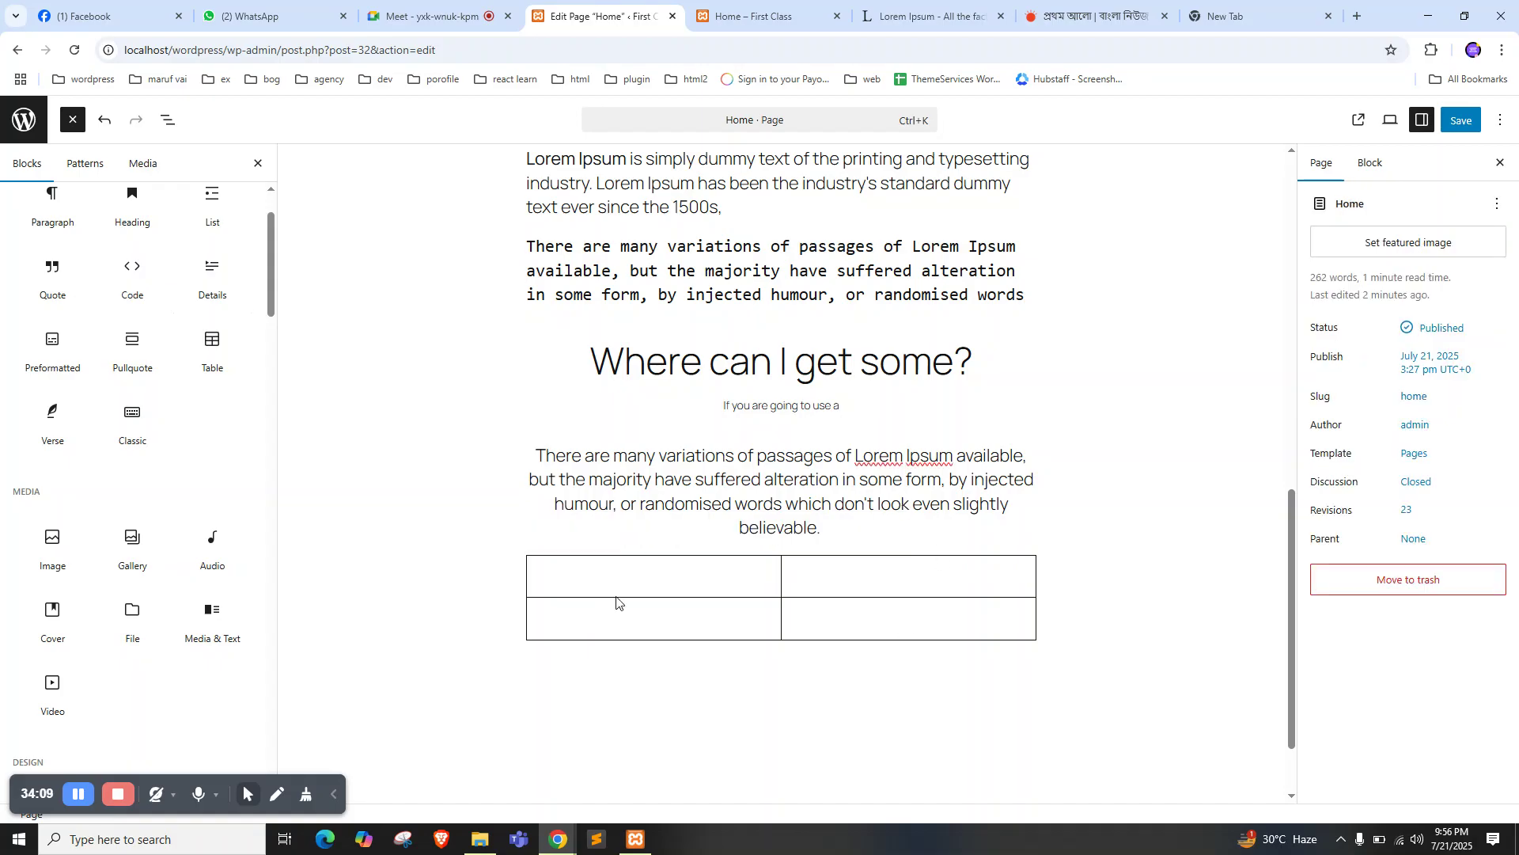
Delete the two-by-two table below the centred paragraph
click(599, 574)
click(499, 576)
click(652, 621)
click(891, 530)
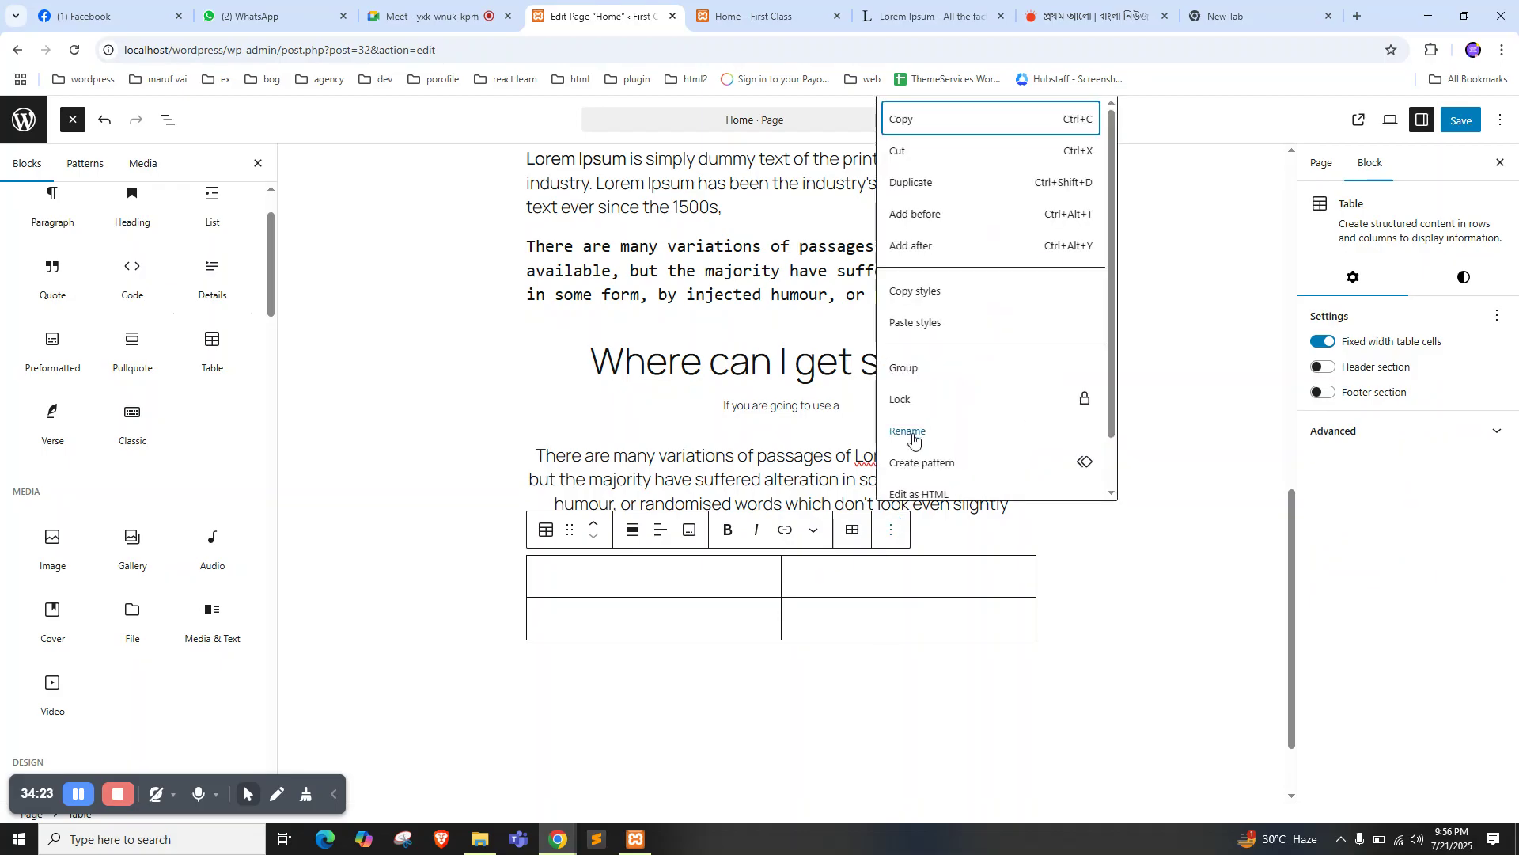
scroll(917, 428, down, 1)
click(906, 478)
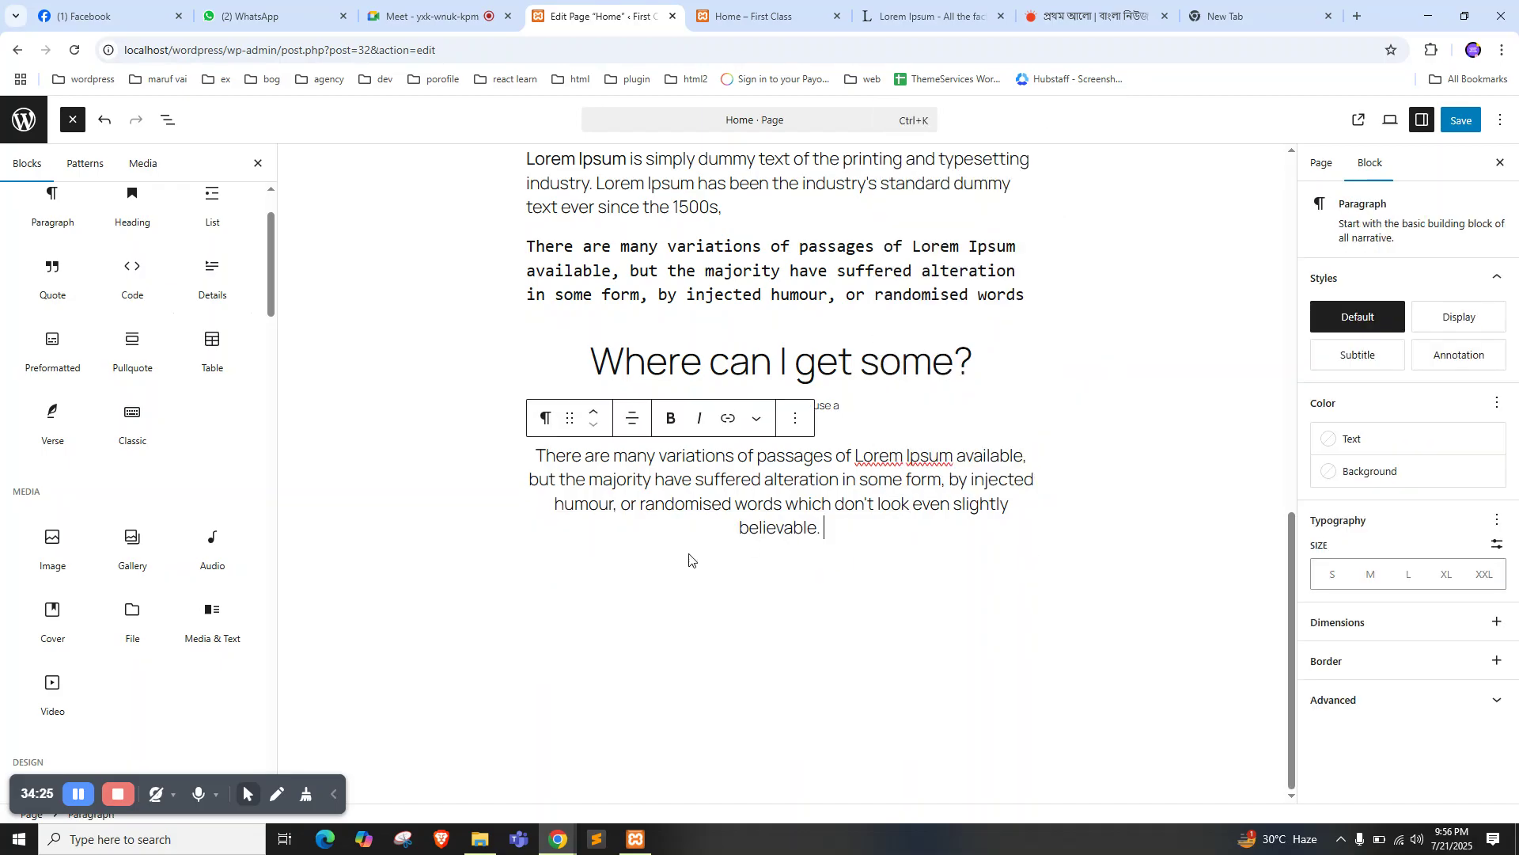
Insert a Table block below the centred paragraph with a column count of 4 and a row count of 4
click(761, 620)
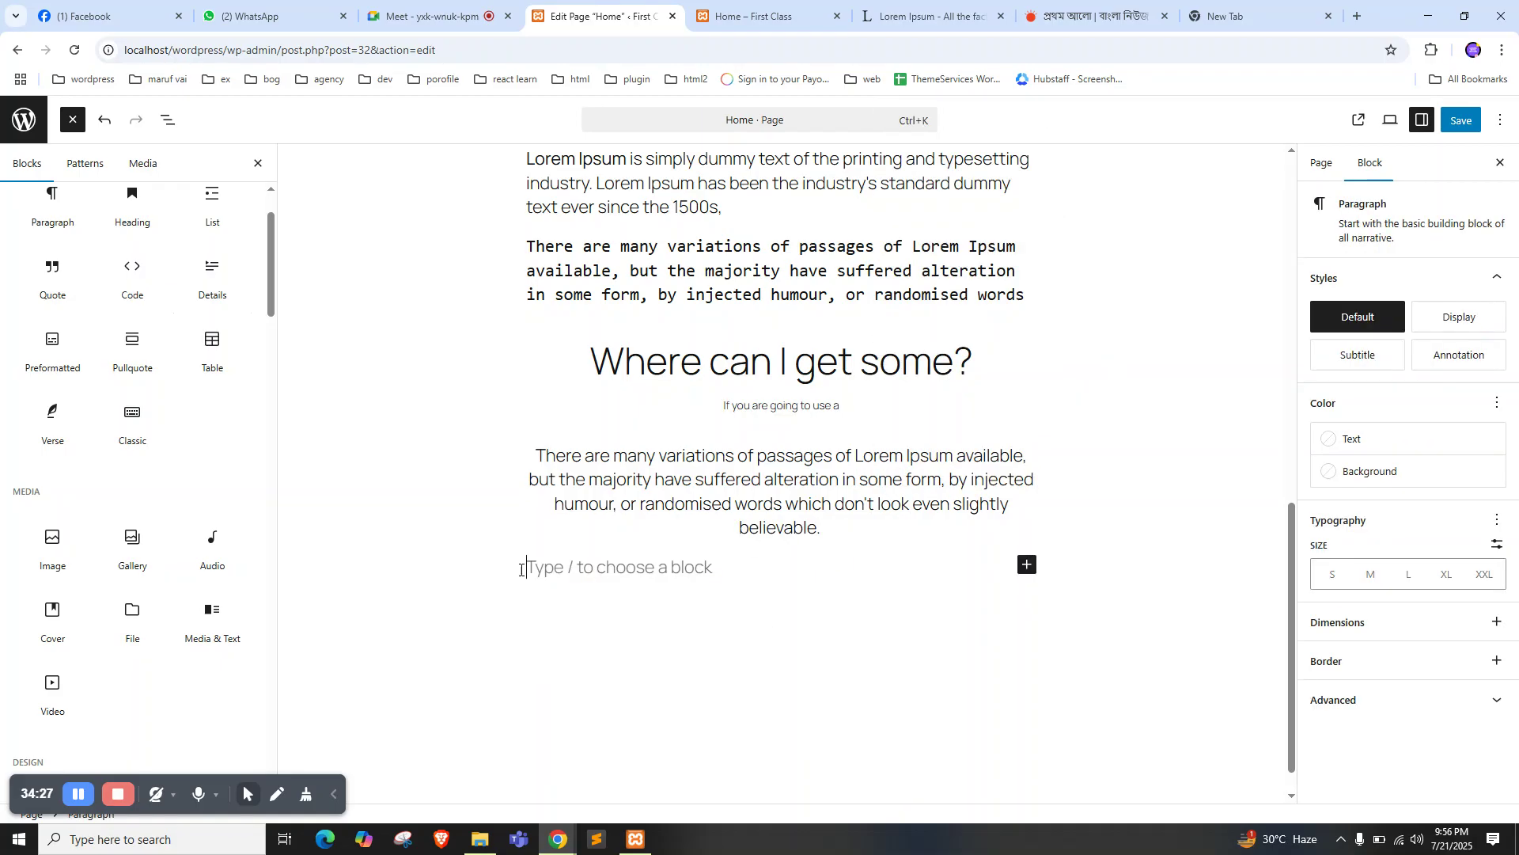
click(212, 349)
click(566, 675)
drag(566, 676, 542, 677)
text(4)
key(Tab)
text(4)
click(753, 671)
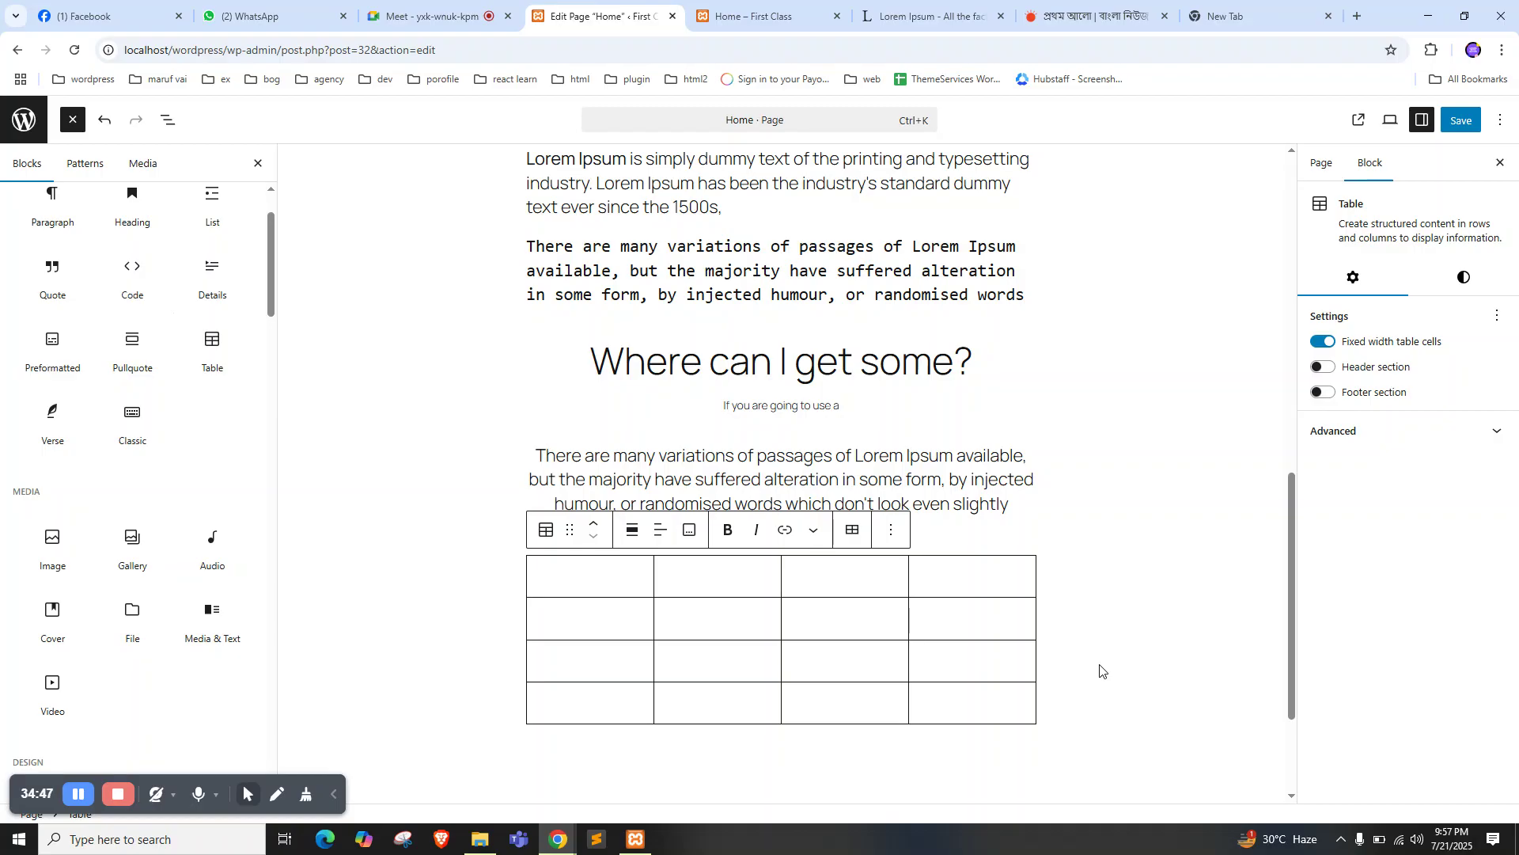
Switch to the Prothom Alo news site and examine how its homepage sections are laid out in columns and rows
click(1088, 16)
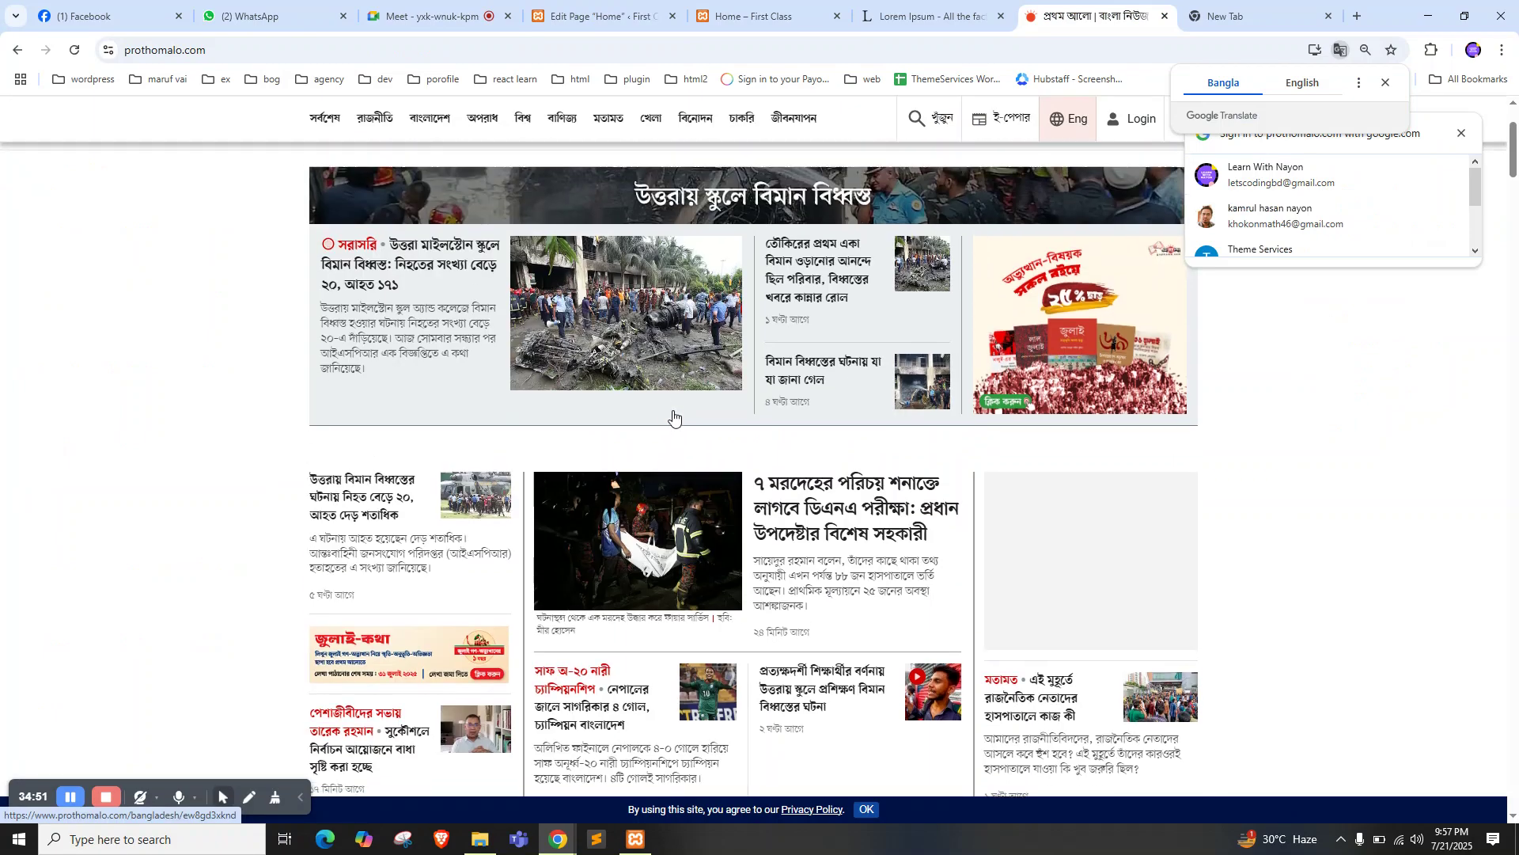
scroll(670, 418, down, 3)
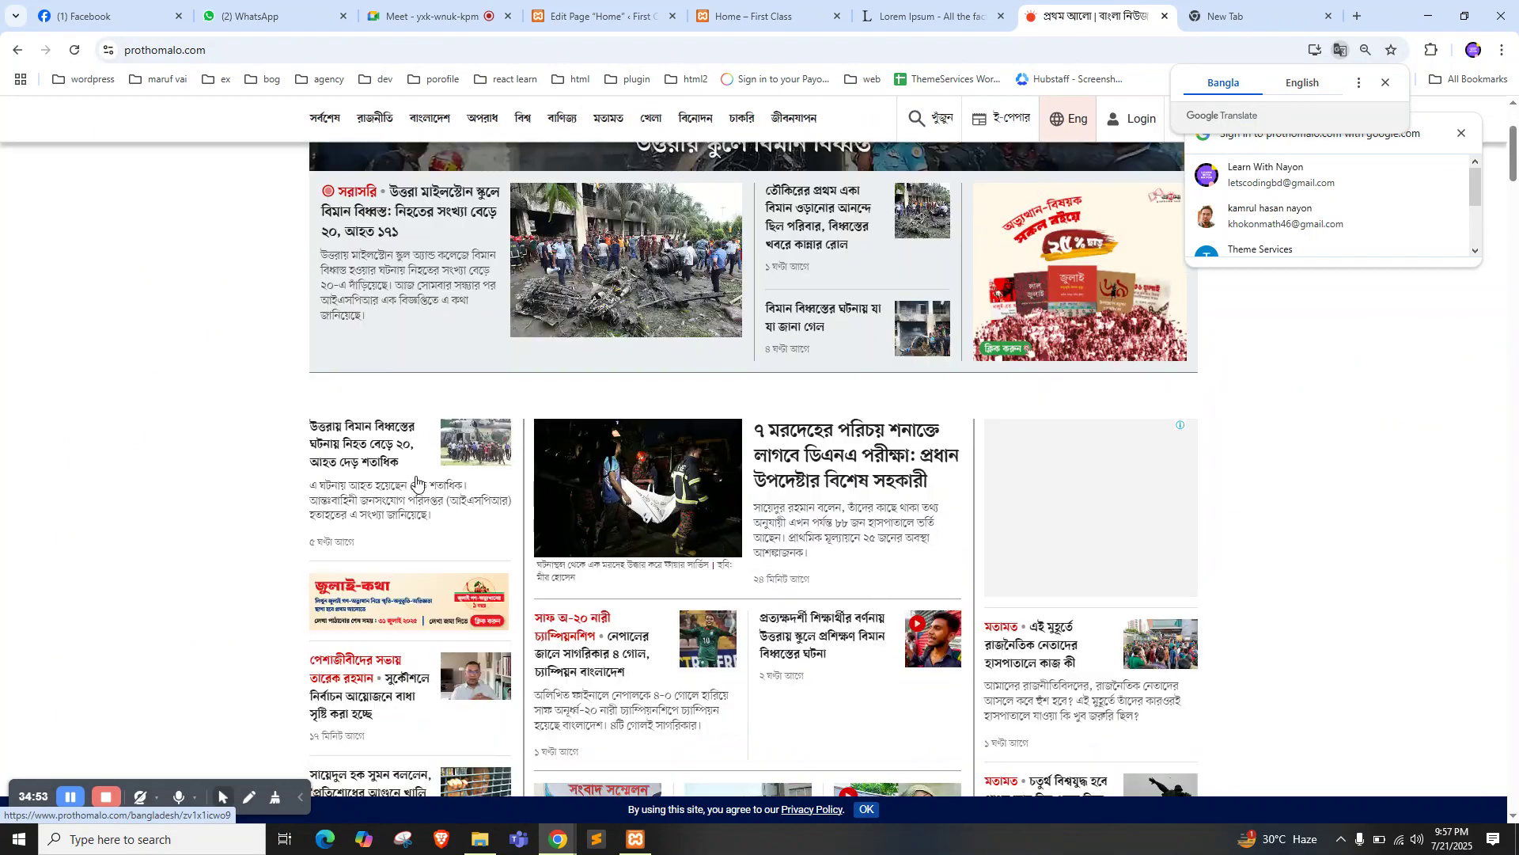
scroll(625, 487, down, 1)
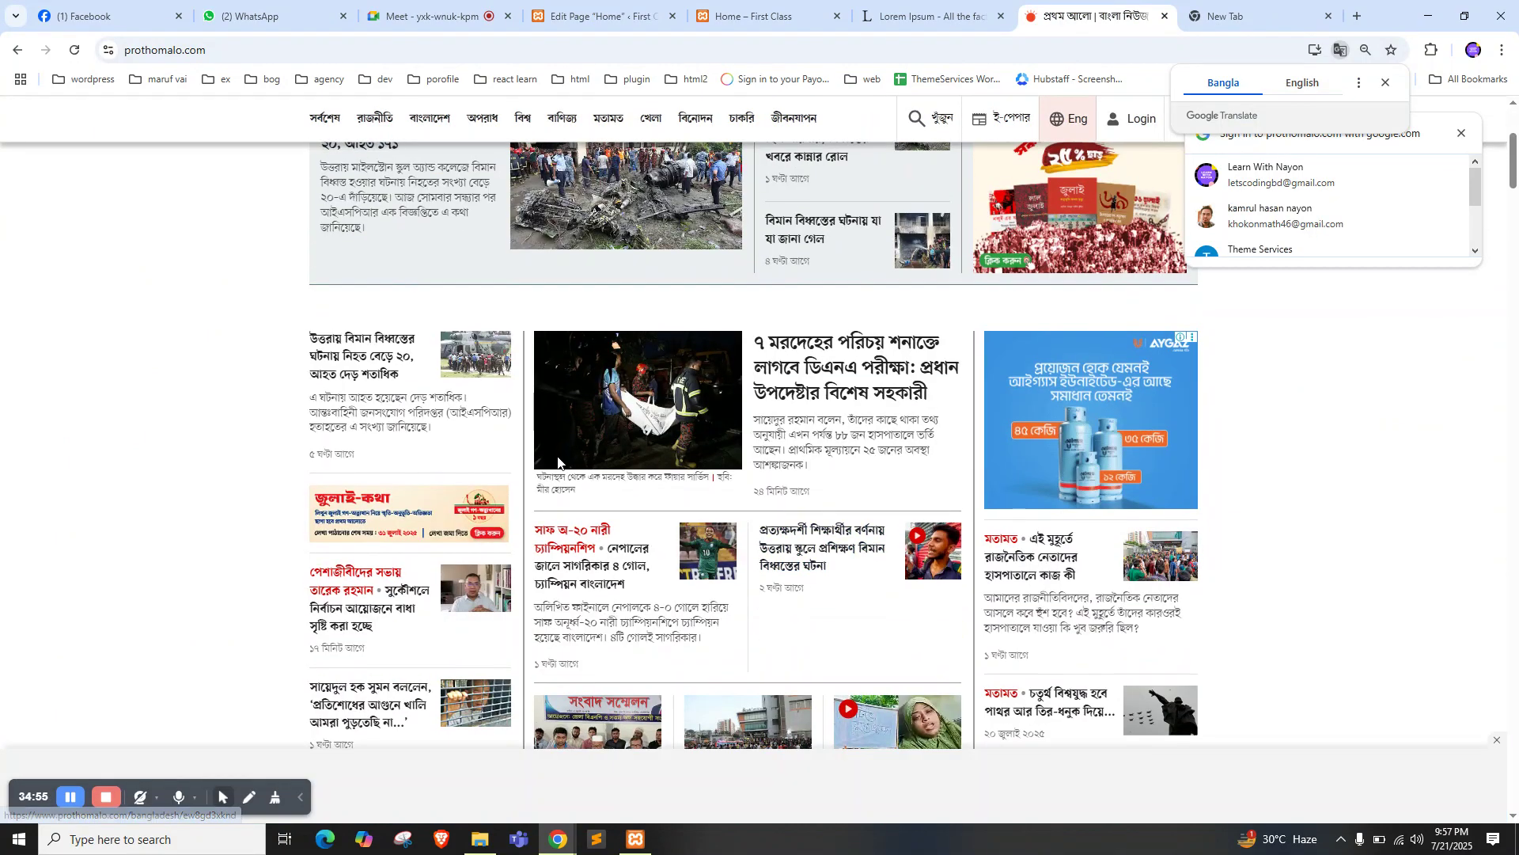
scroll(417, 445, down, 1)
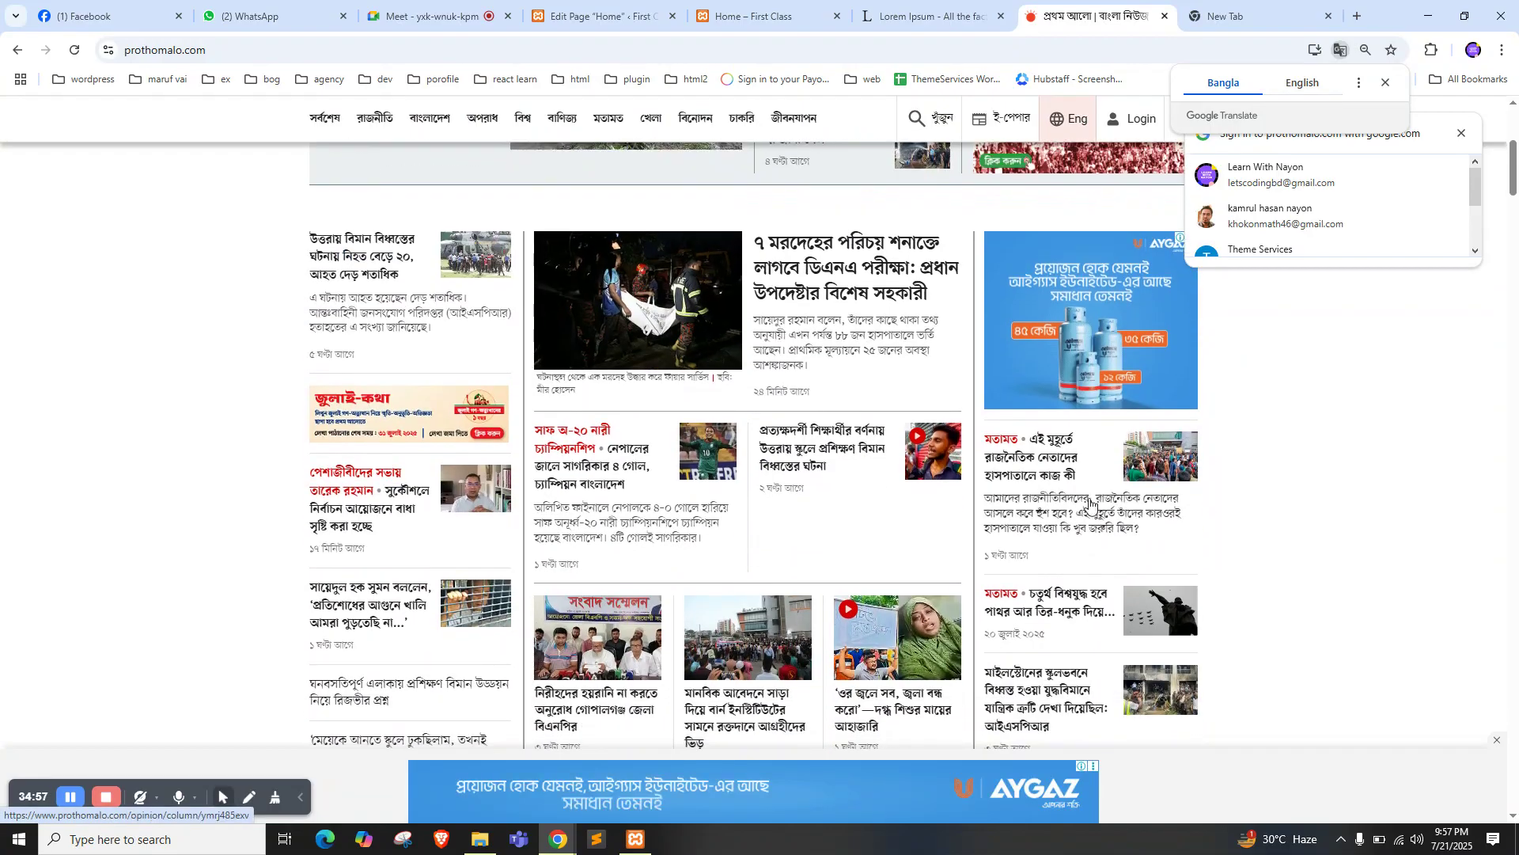
scroll(1108, 484, up, 5)
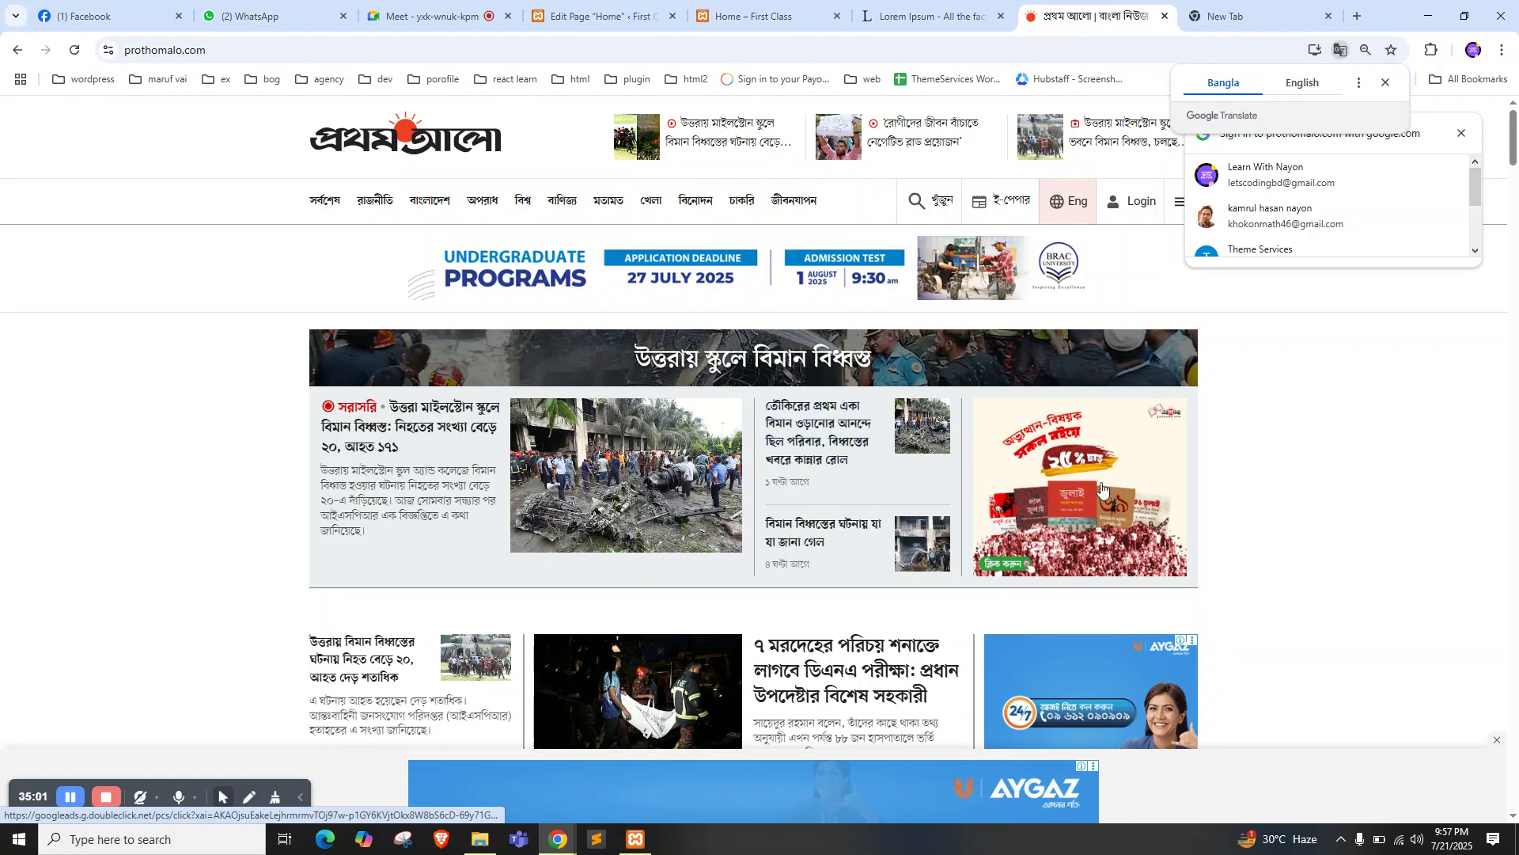
scroll(1011, 446, down, 8)
scroll(1012, 446, down, 6)
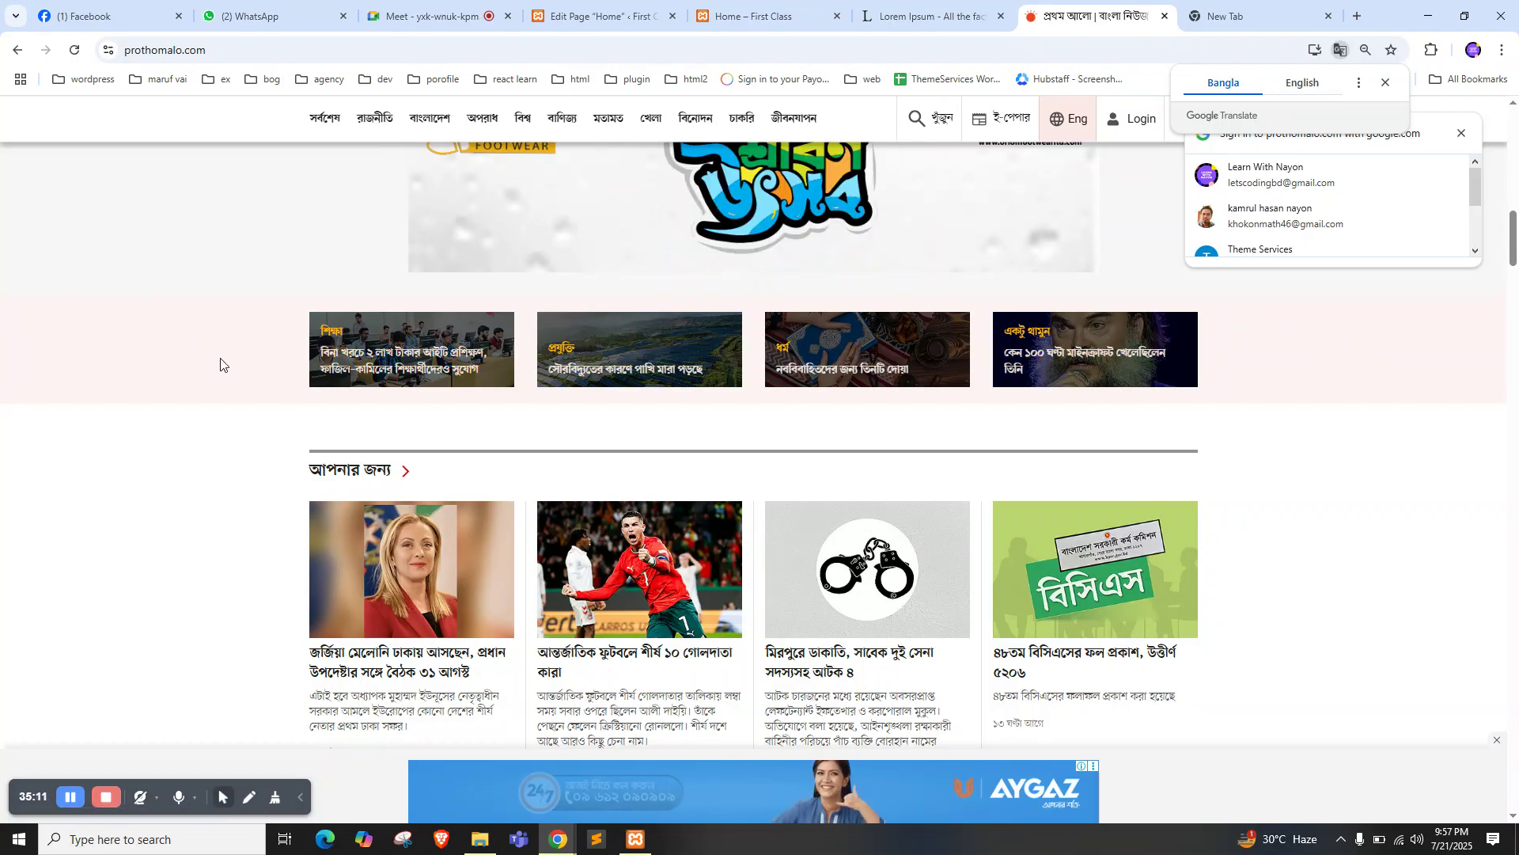
scroll(255, 378, down, 2)
scroll(255, 378, down, 1)
scroll(456, 356, down, 1)
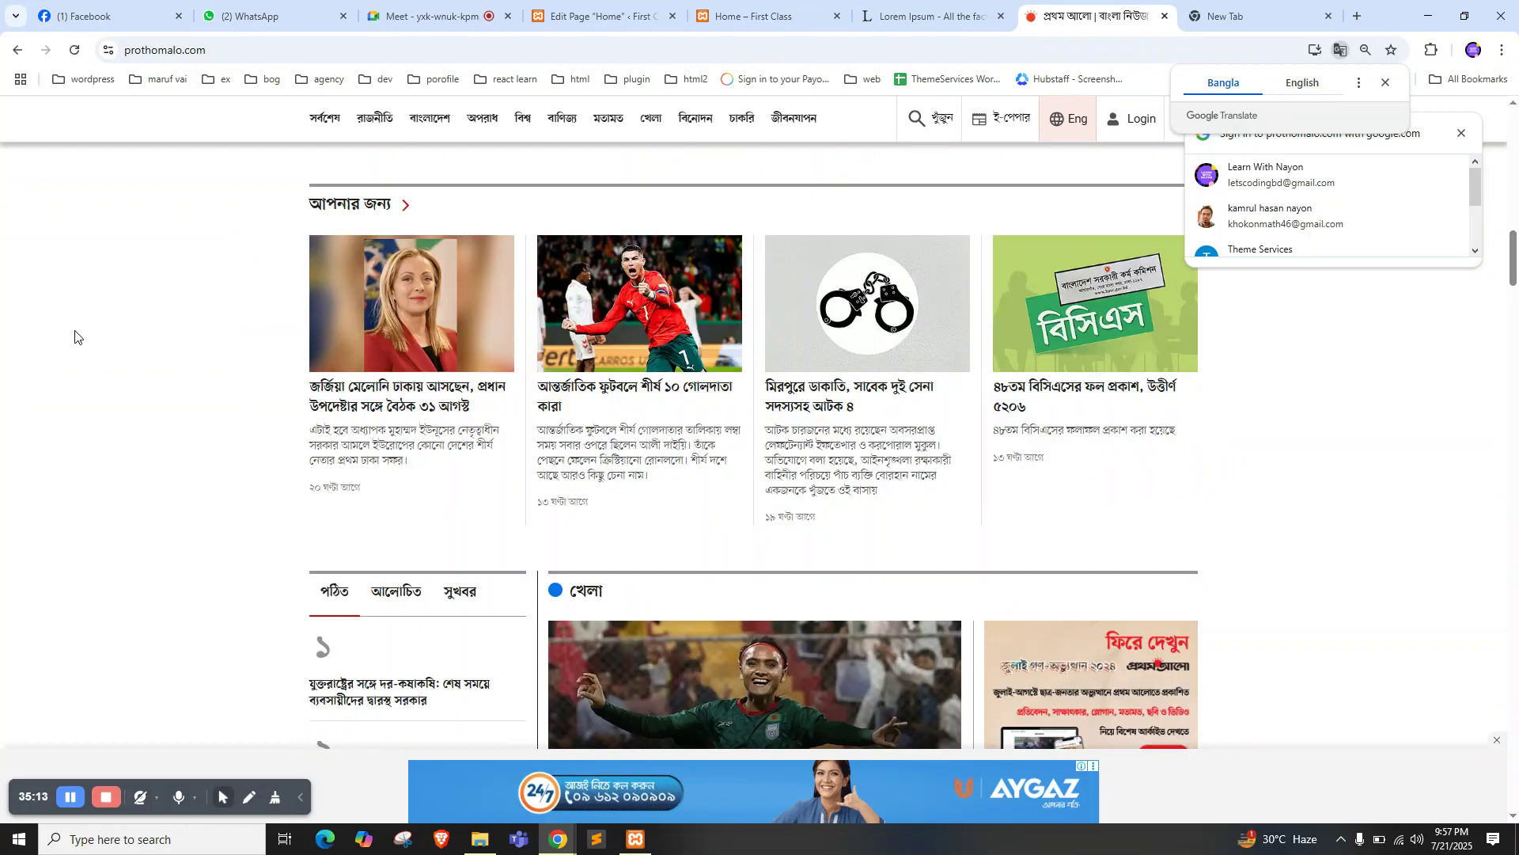
scroll(644, 362, down, 8)
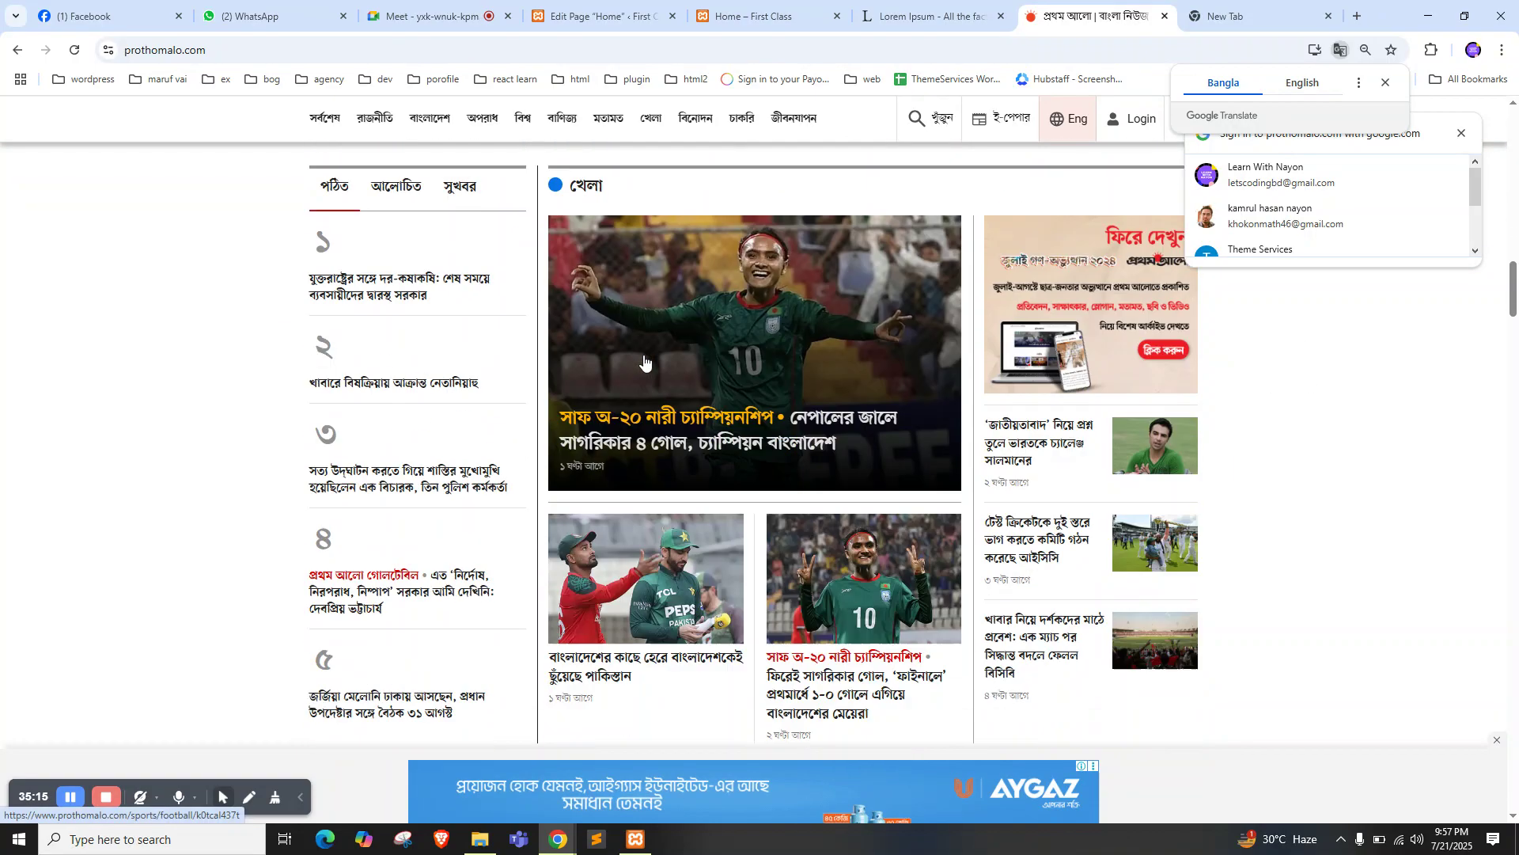
scroll(644, 361, up, 10)
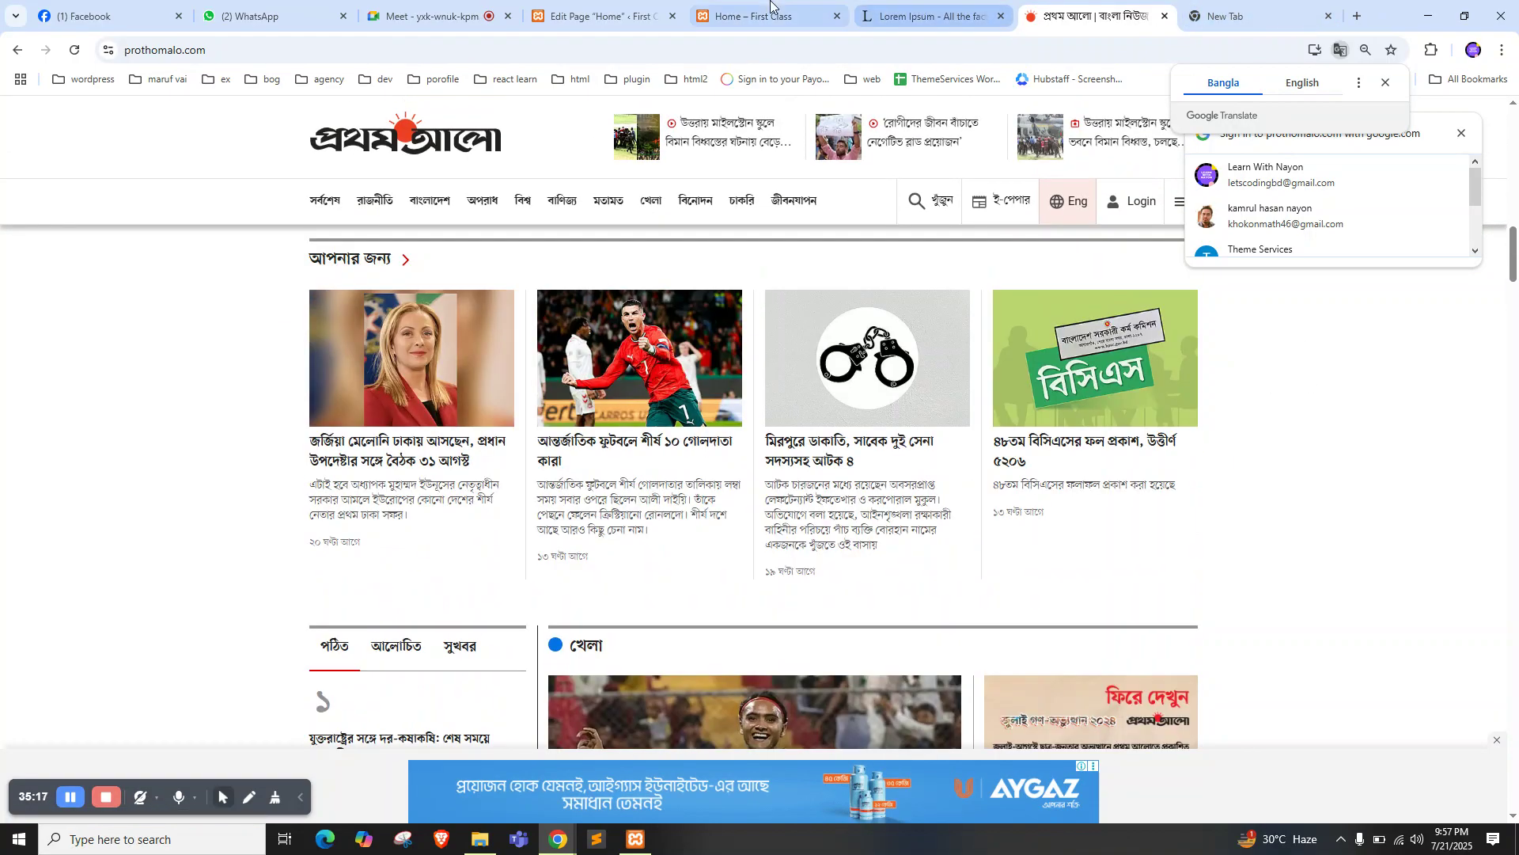
Return to the Home page editor and enter "Table Hedaing 1" in the first cell of the table's first row
click(760, 14)
click(638, 16)
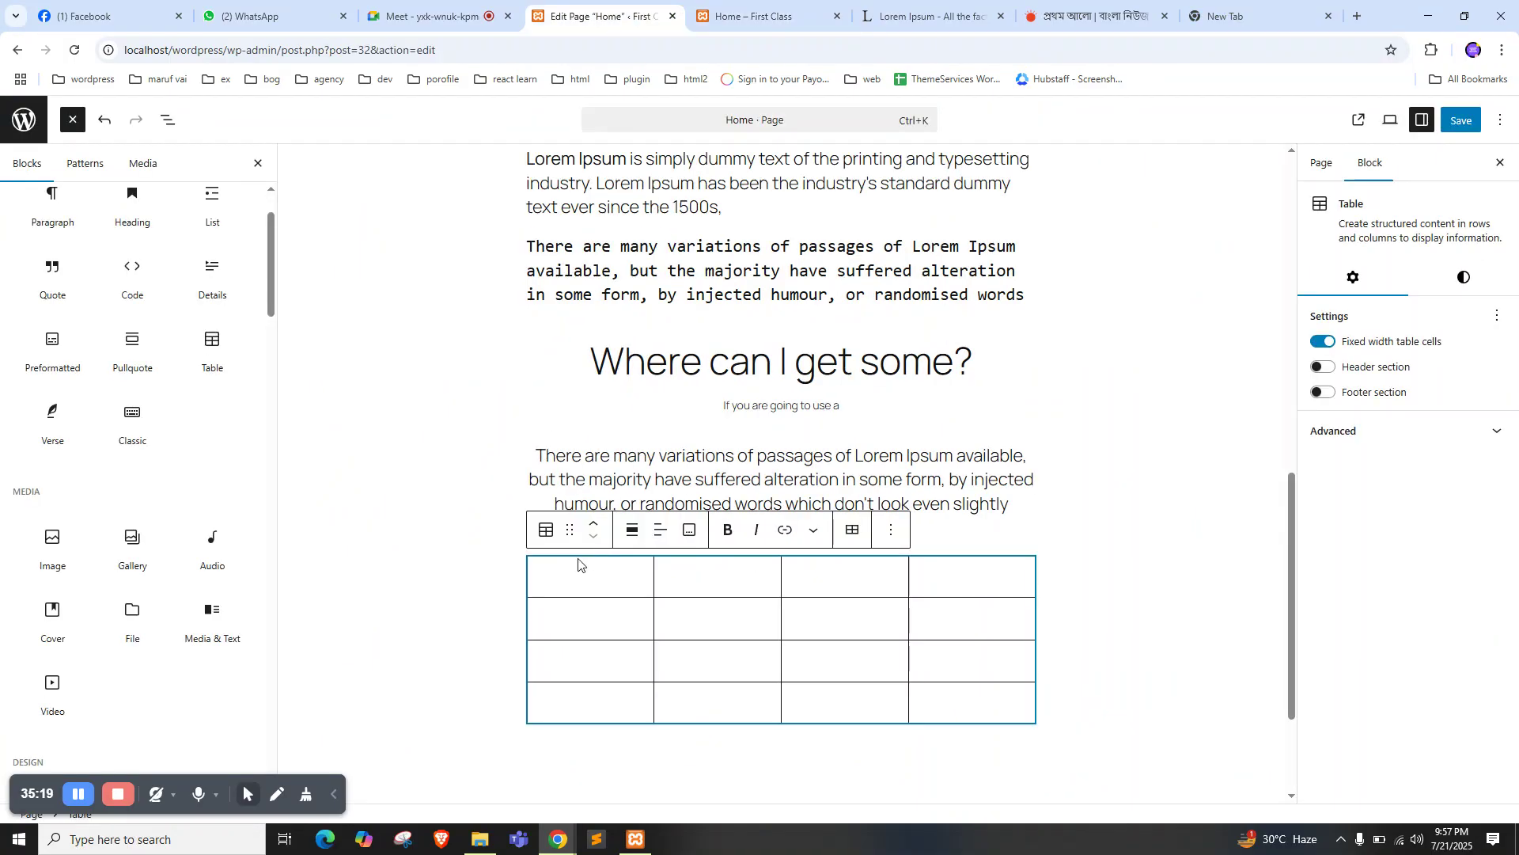
click(600, 573)
text(Table)
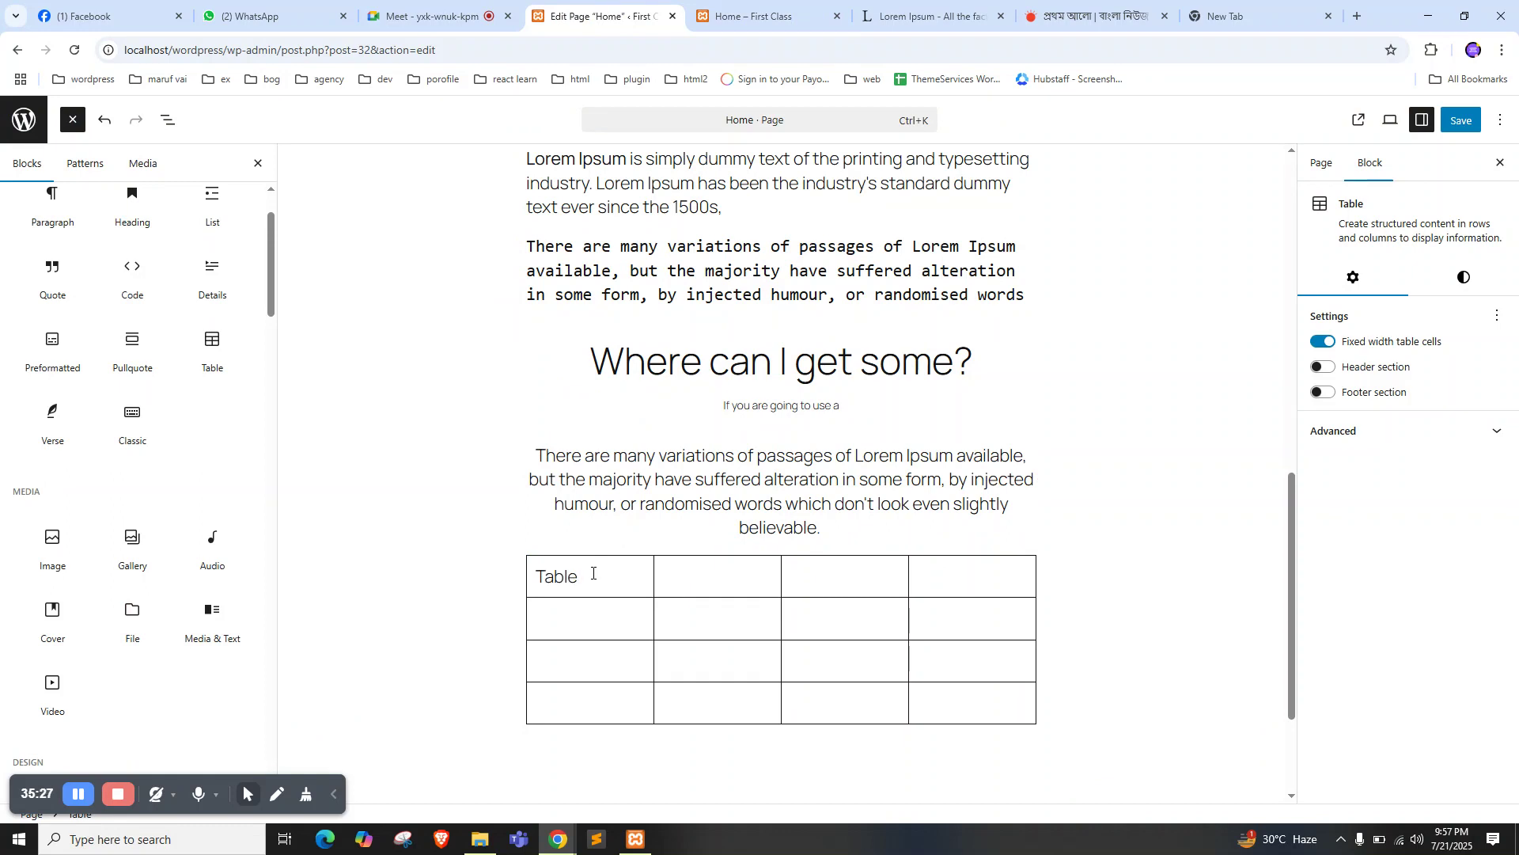
double_click(553, 573)
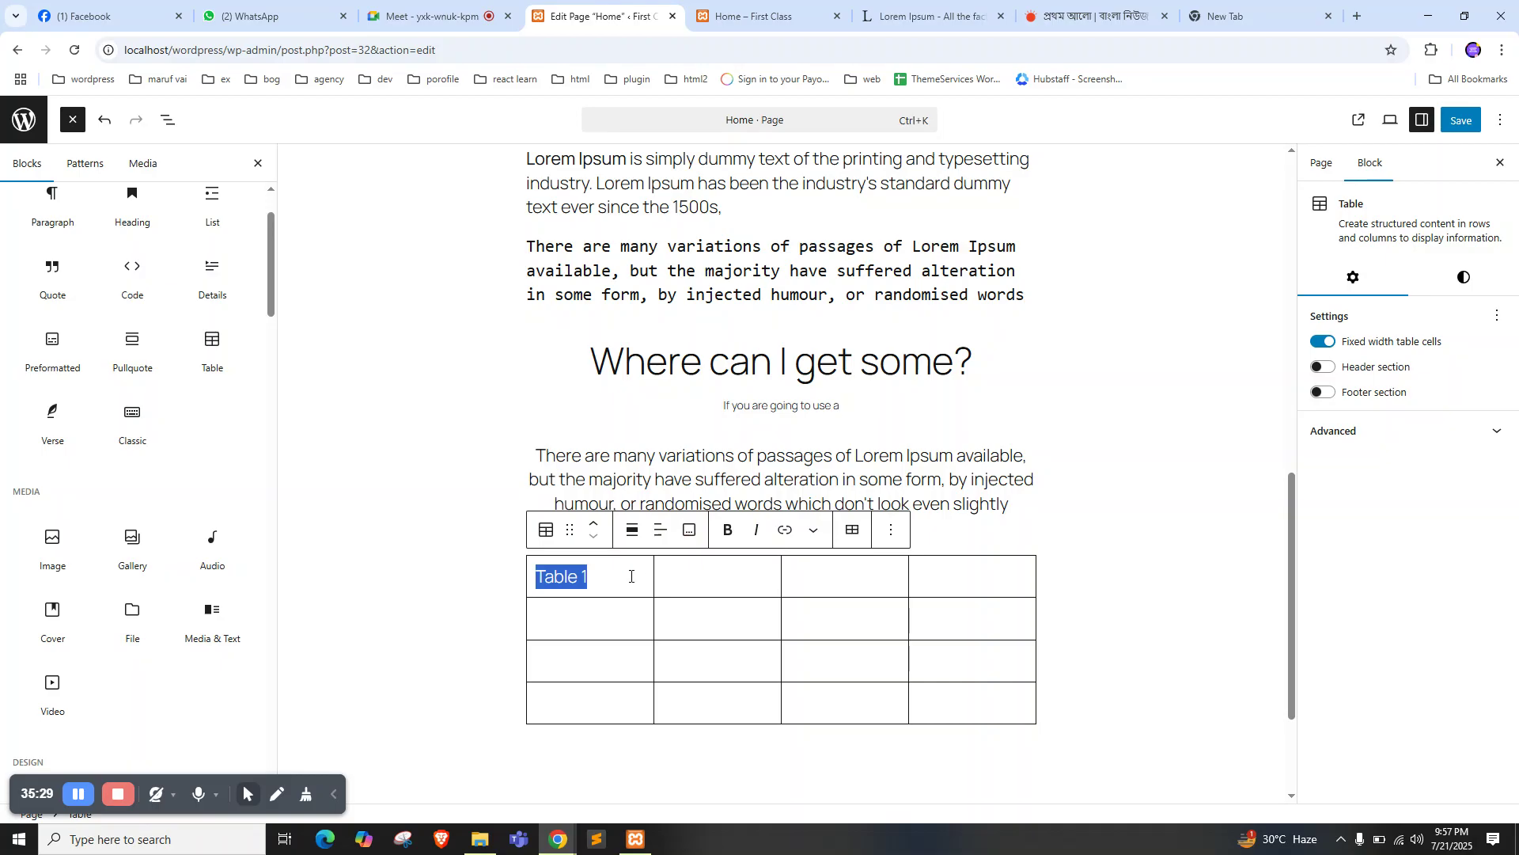
click(583, 575)
text(Hedaing)
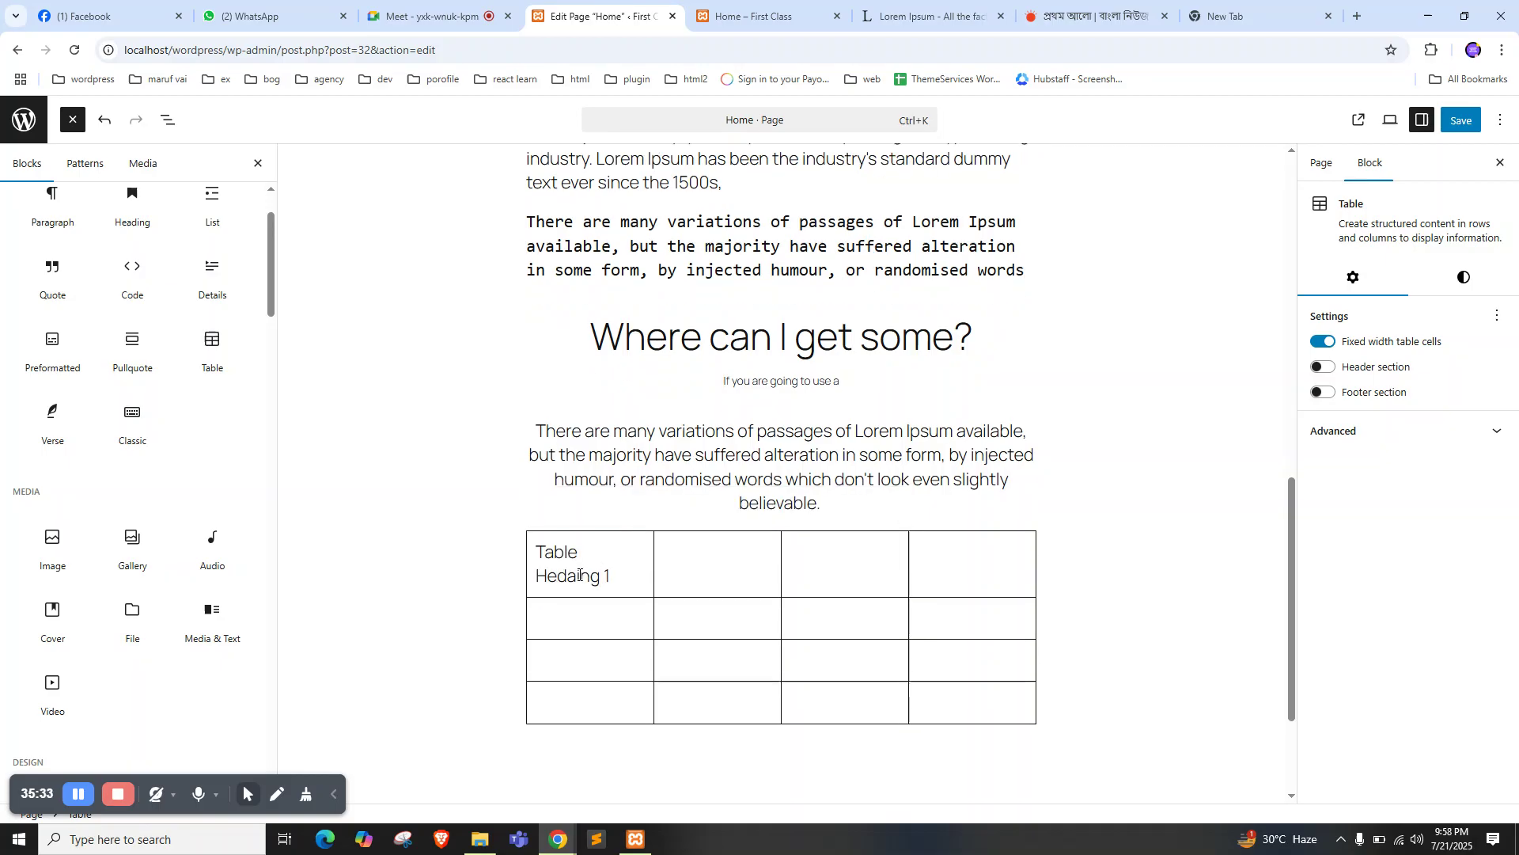
Copy the first heading into the second cell of the first row and change it to "Table Hedaing 2", undoing any misplaced paste
drag(622, 584, 516, 553)
key(ctrl+c)
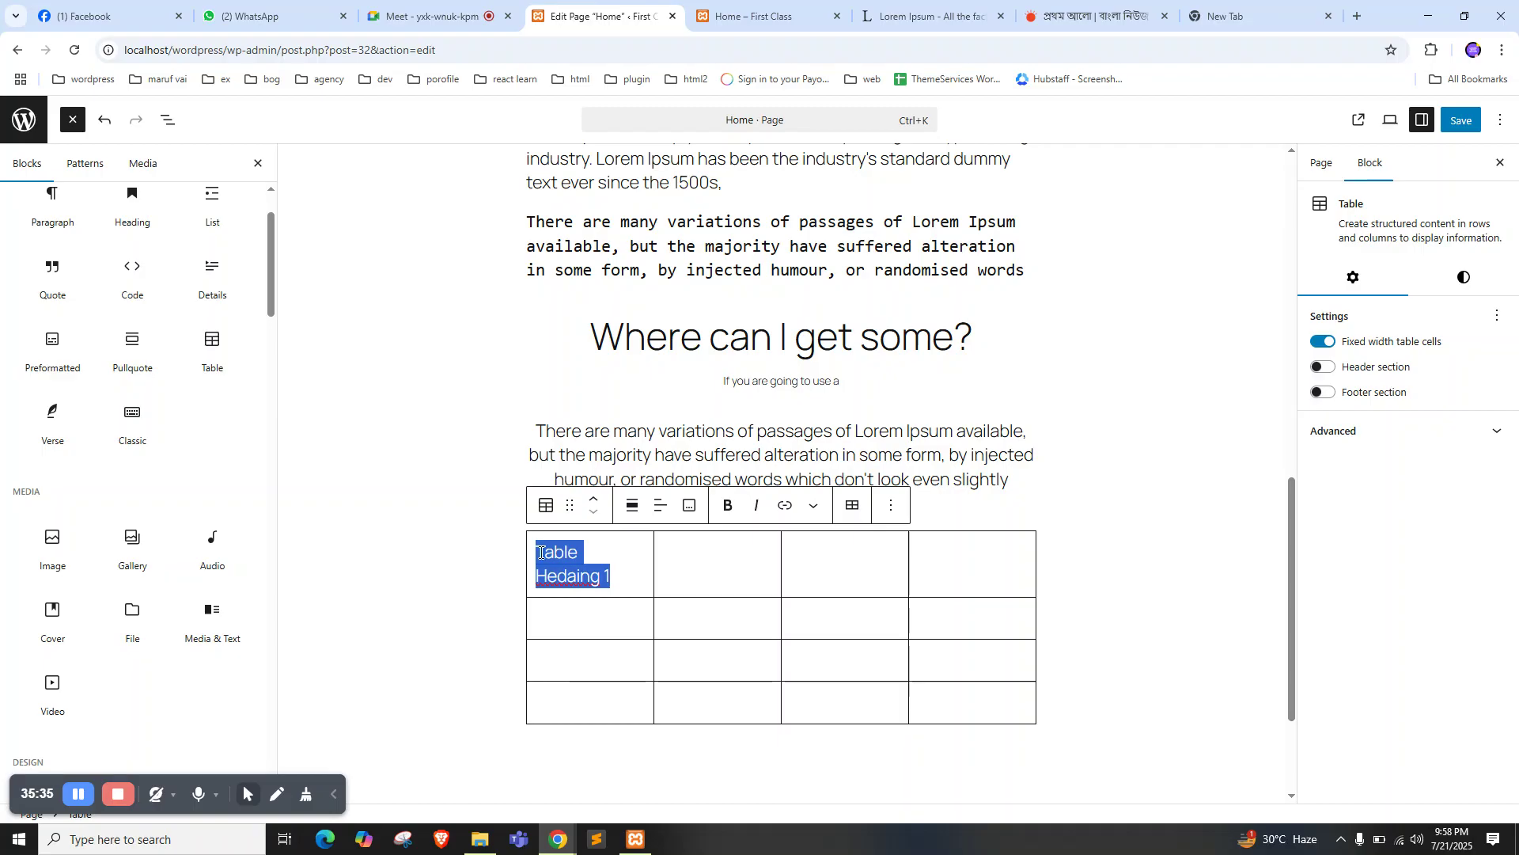
key(Escape)
key(ctrl+z)
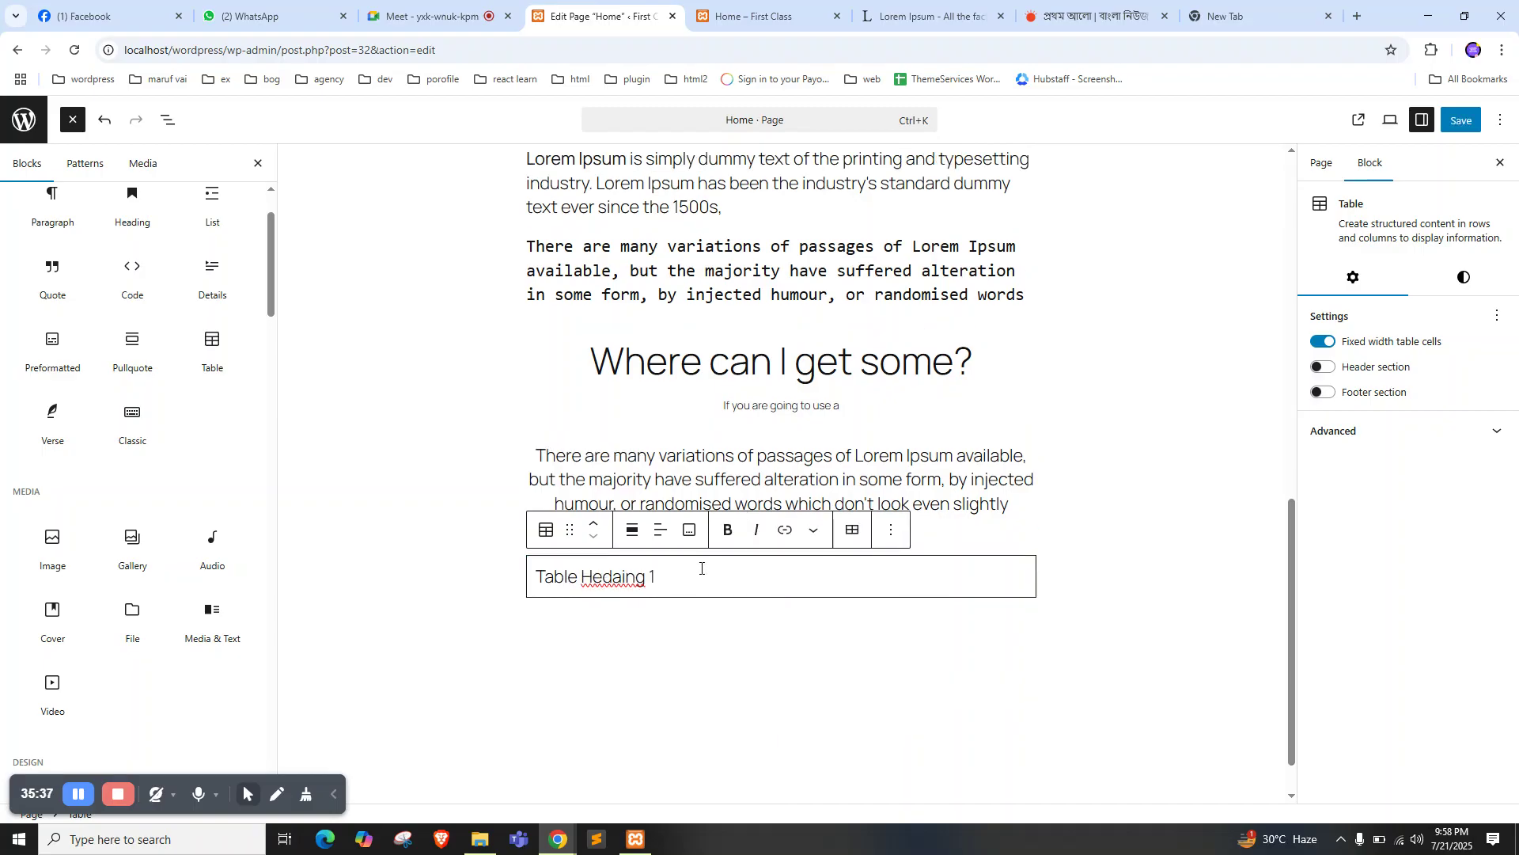
key(ctrl+z)
click(695, 579)
click(694, 579)
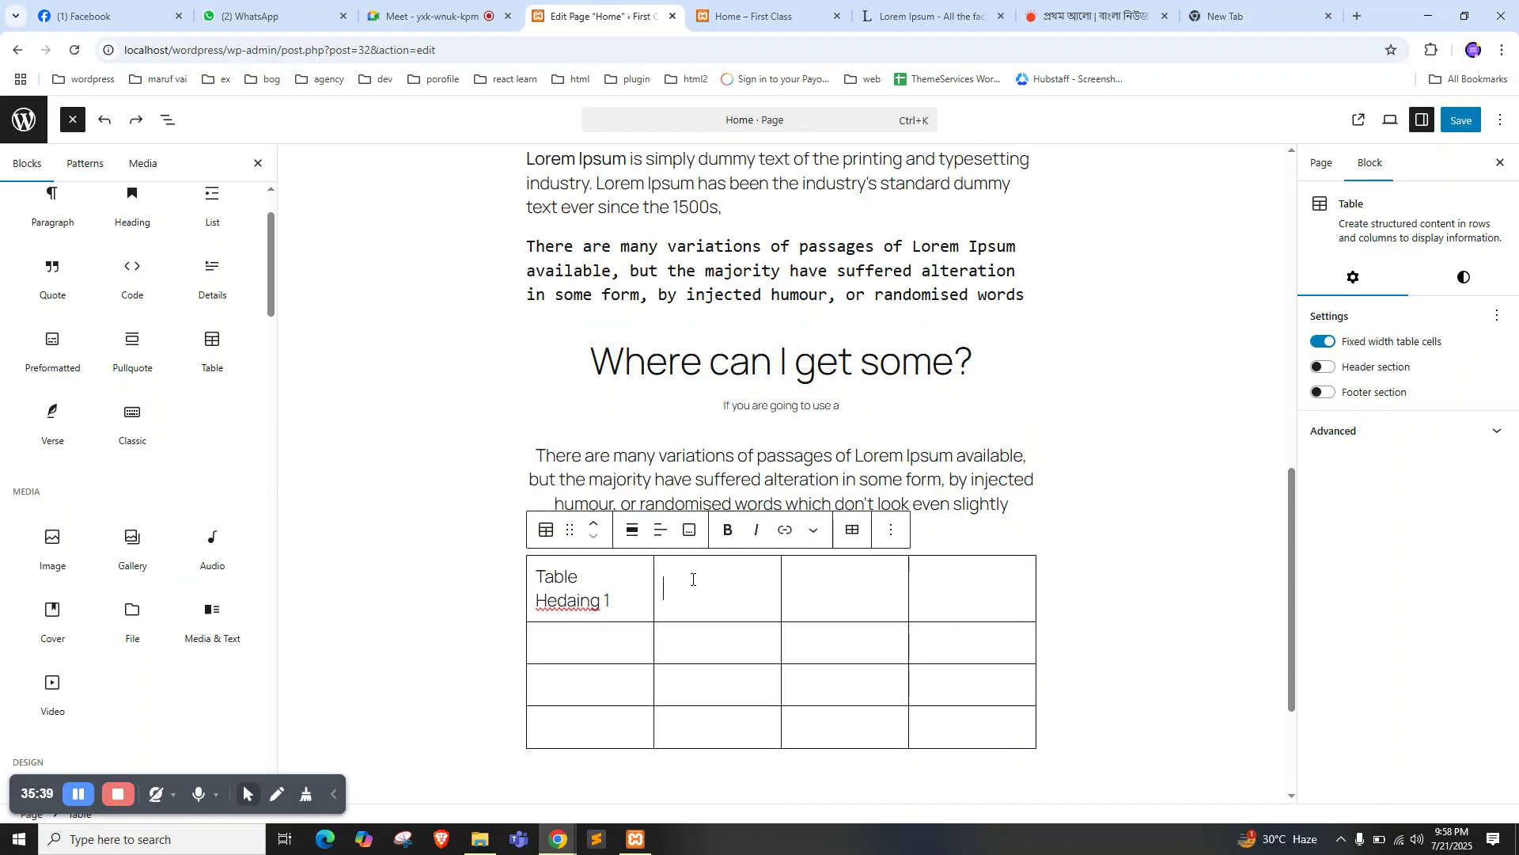
key(ctrl+v)
key(BackSpace)
text(2)
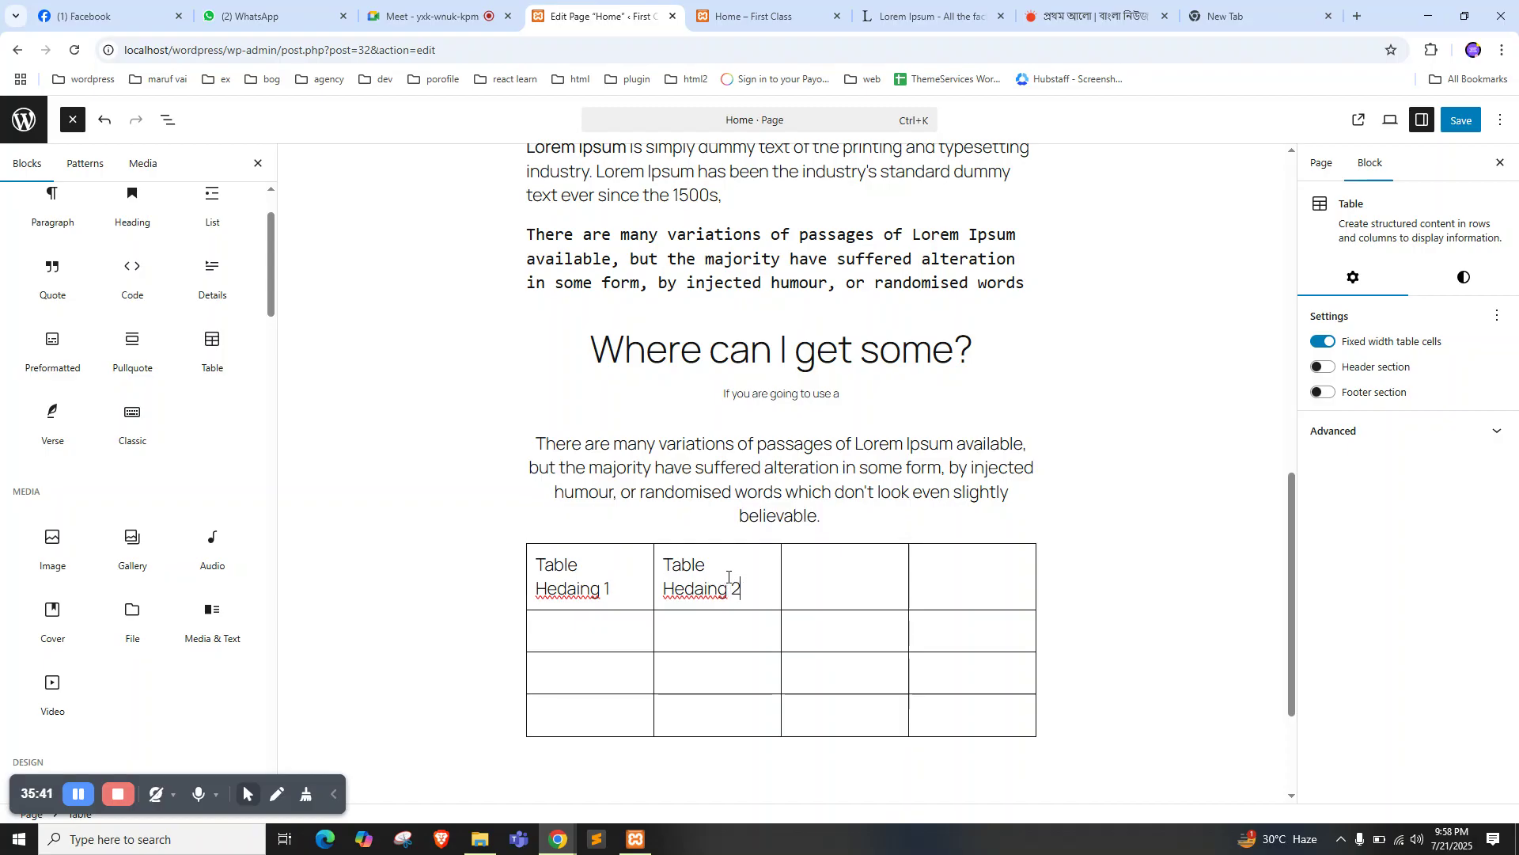
Copy the heading text into the third and fourth cells of the first row, numbered "Table Hedaing 3" and "Table Hedaing 4"
drag(744, 589, 672, 564)
triple_click(694, 593)
key(ctrl+c)
click(823, 593)
key(ctrl+v)
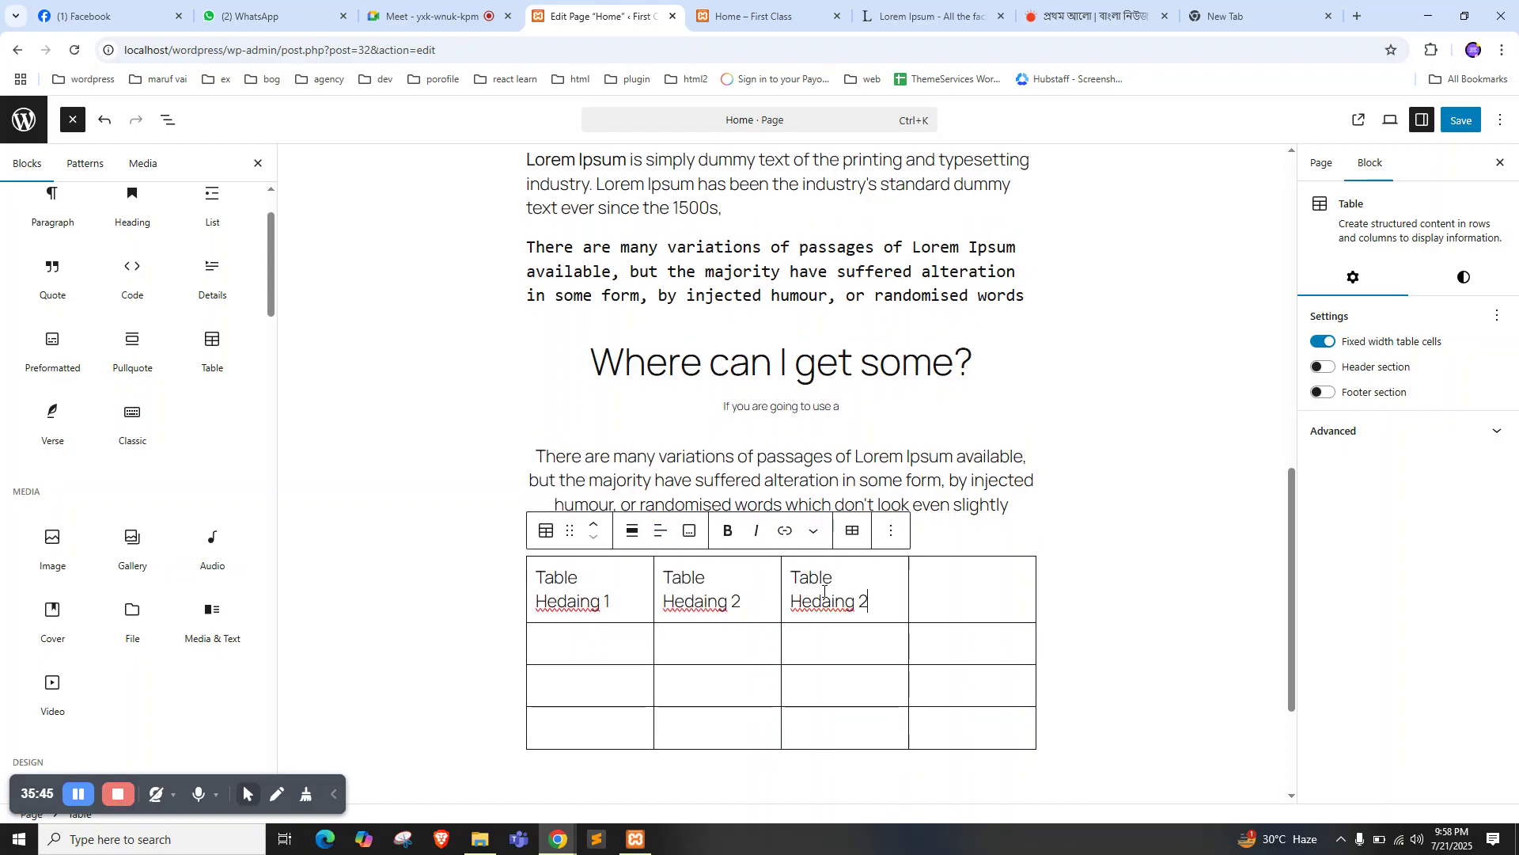
key(BackSpace)
text(3)
click(924, 589)
key(ctrl+v)
key(BackSpace)
text(4)
Copy the first heading into the first cell of the second row and change it to "Table content 1"
drag(609, 592, 516, 570)
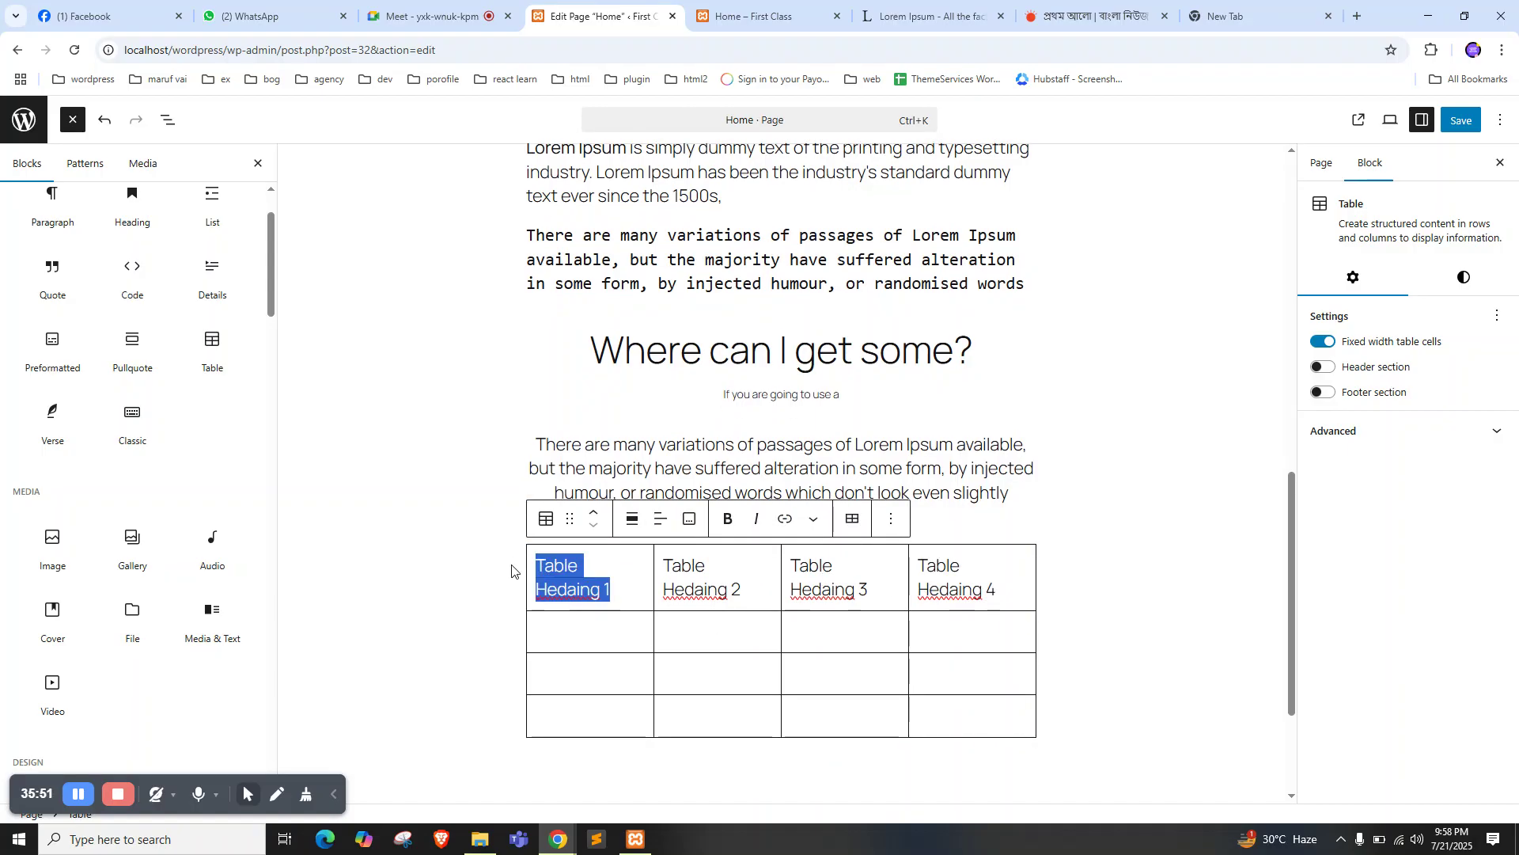
key(ctrl+c)
click(557, 637)
key(ctrl+v)
double_click(569, 631)
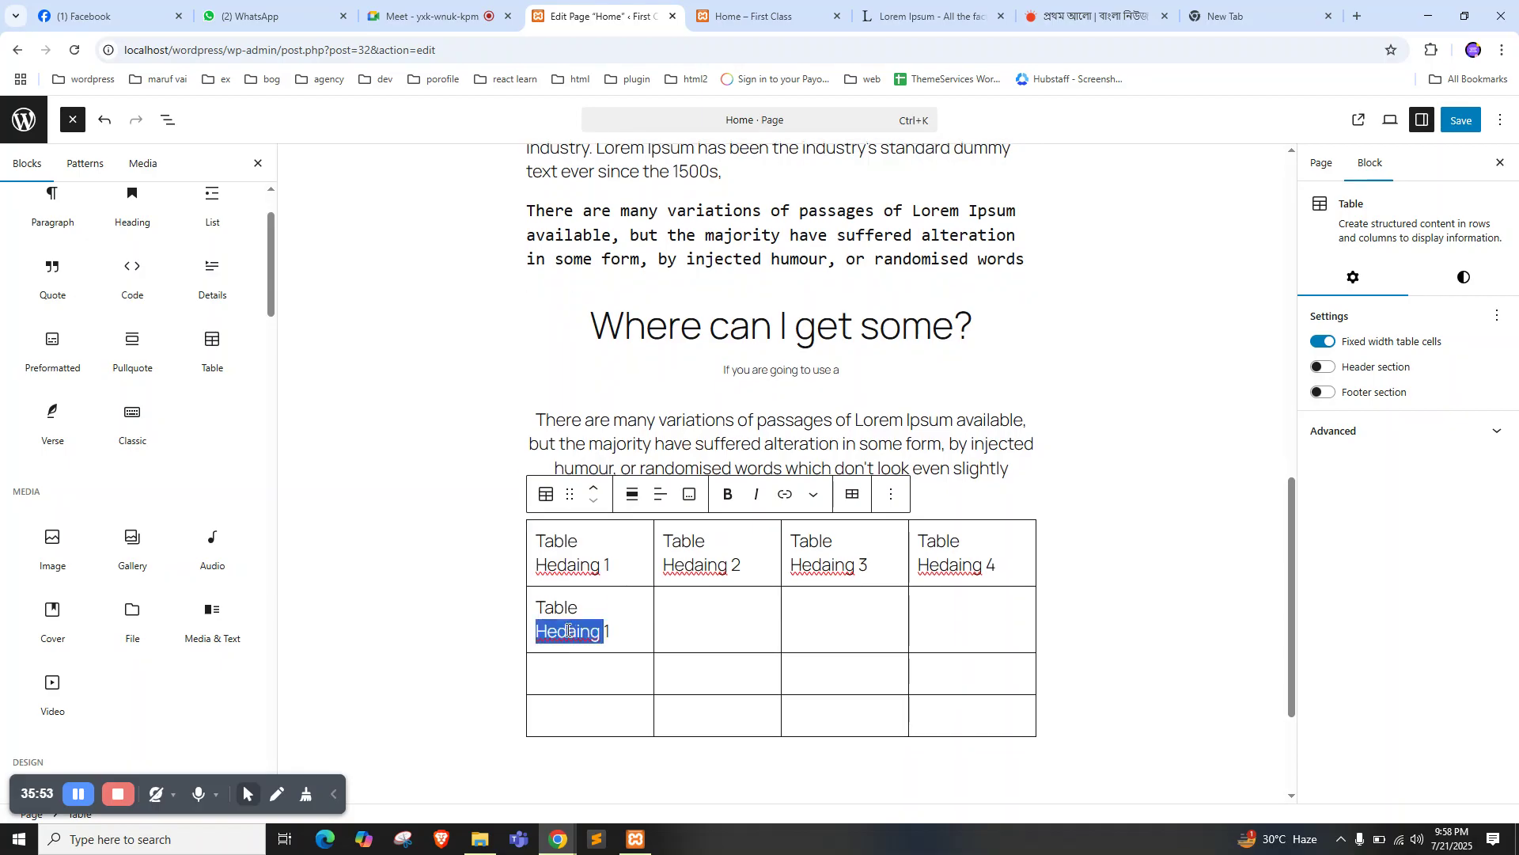
text(content)
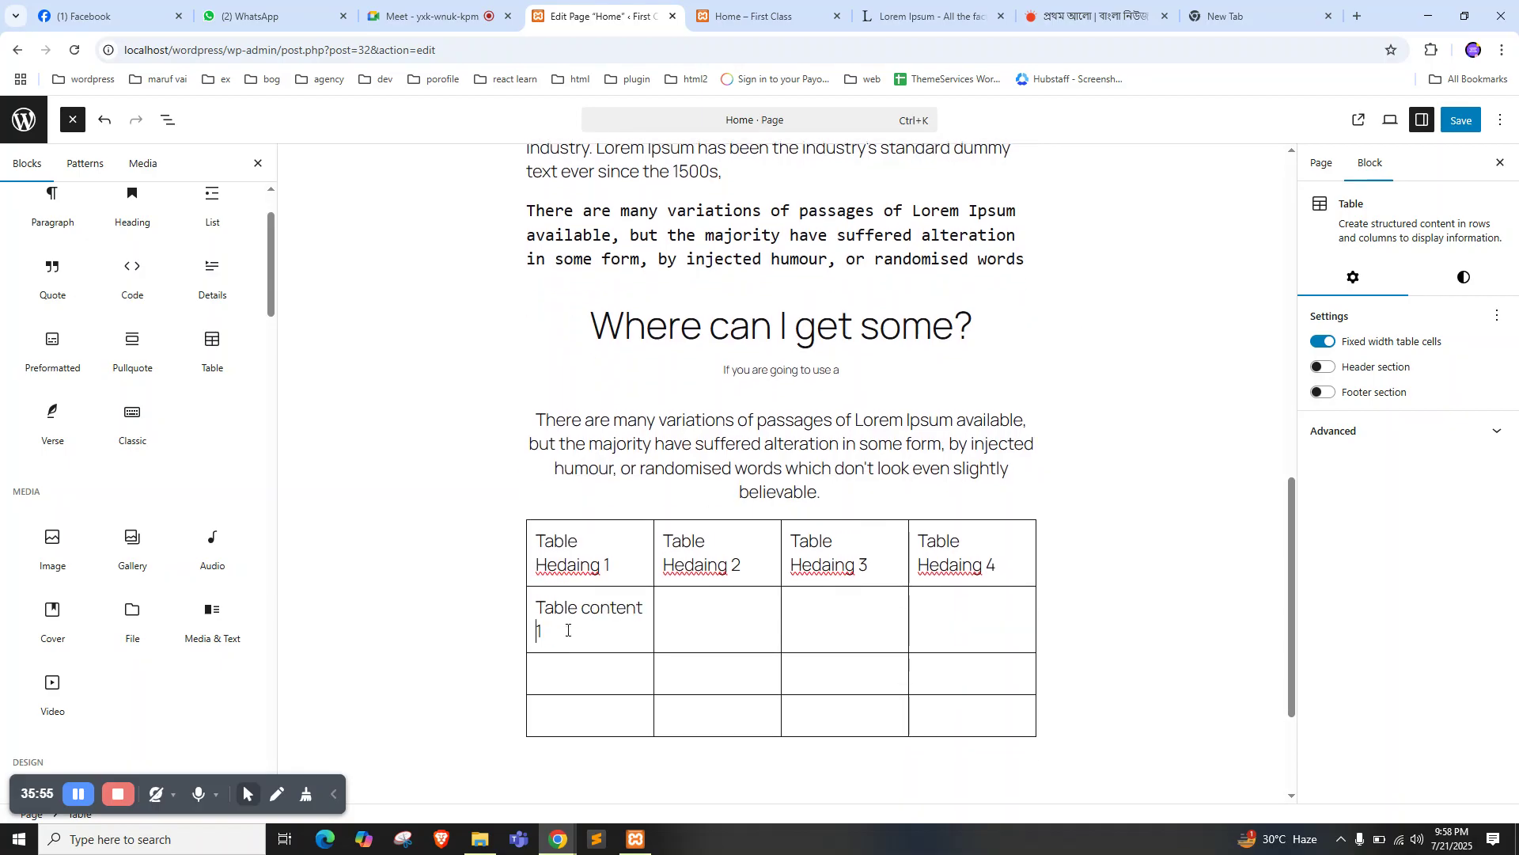
Copy "Table content 1" into the second cell of the second row and the first two cells of the third and fourth rows
key(ctrl+a)
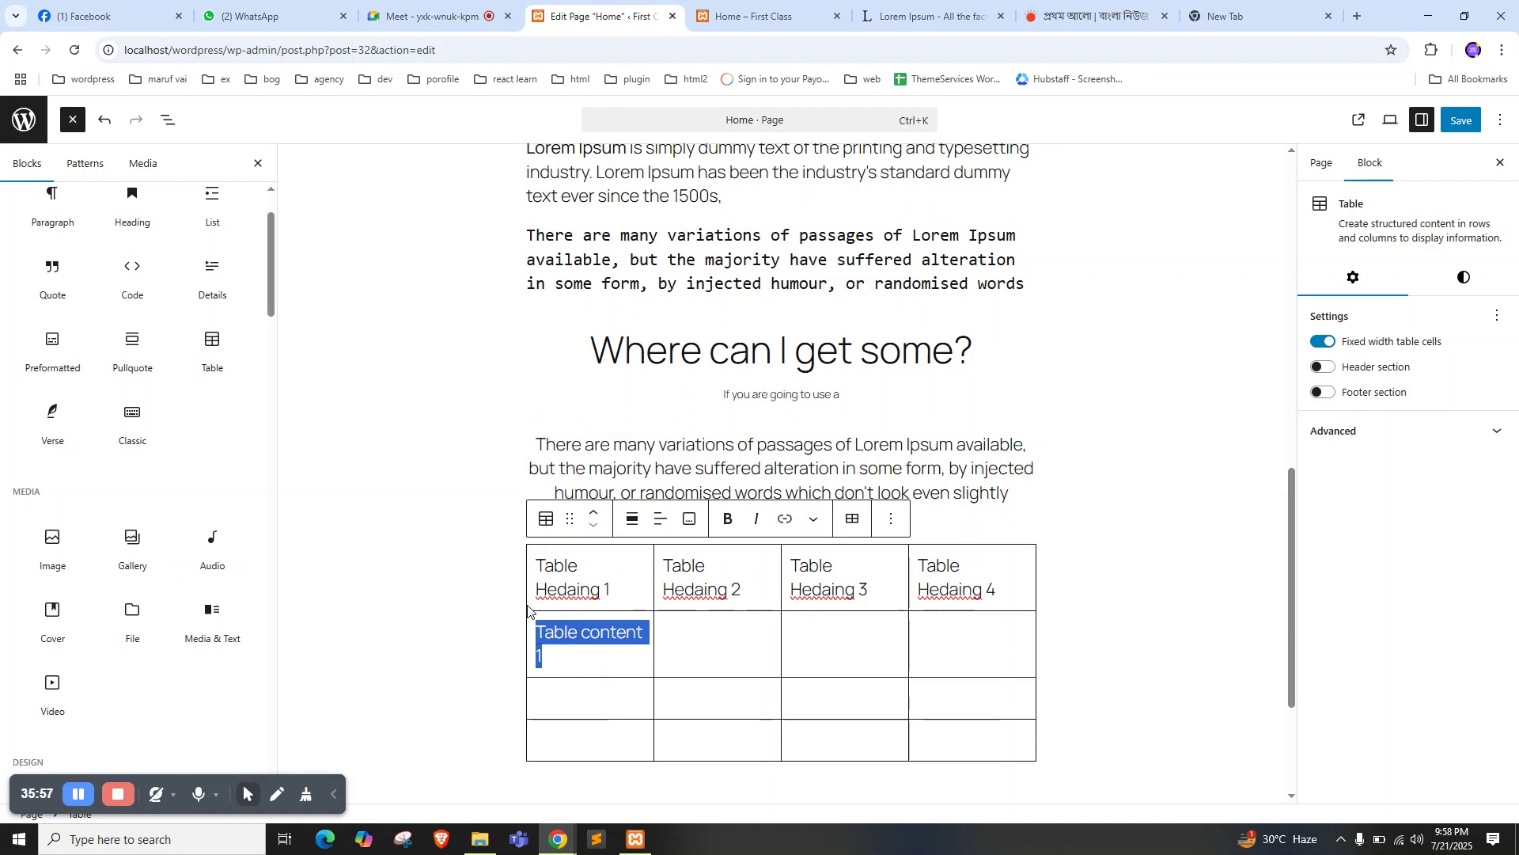
click(714, 647)
key(ctrl+v)
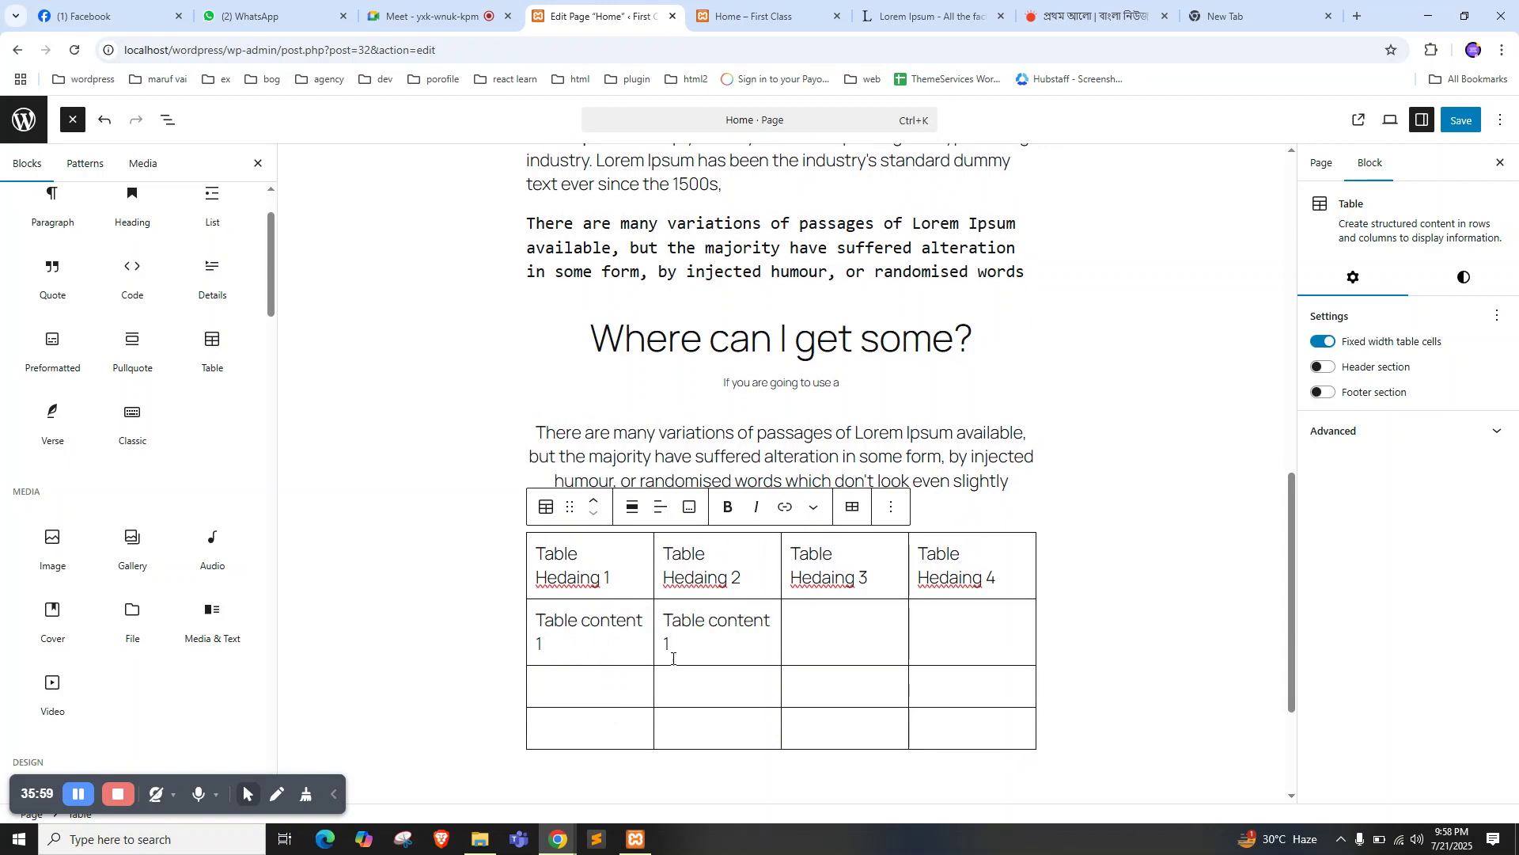
key(ctrl+v)
click(716, 679)
key(ctrl+v)
click(583, 739)
click(589, 732)
key(ctrl+v)
click(719, 713)
key(ctrl+v)
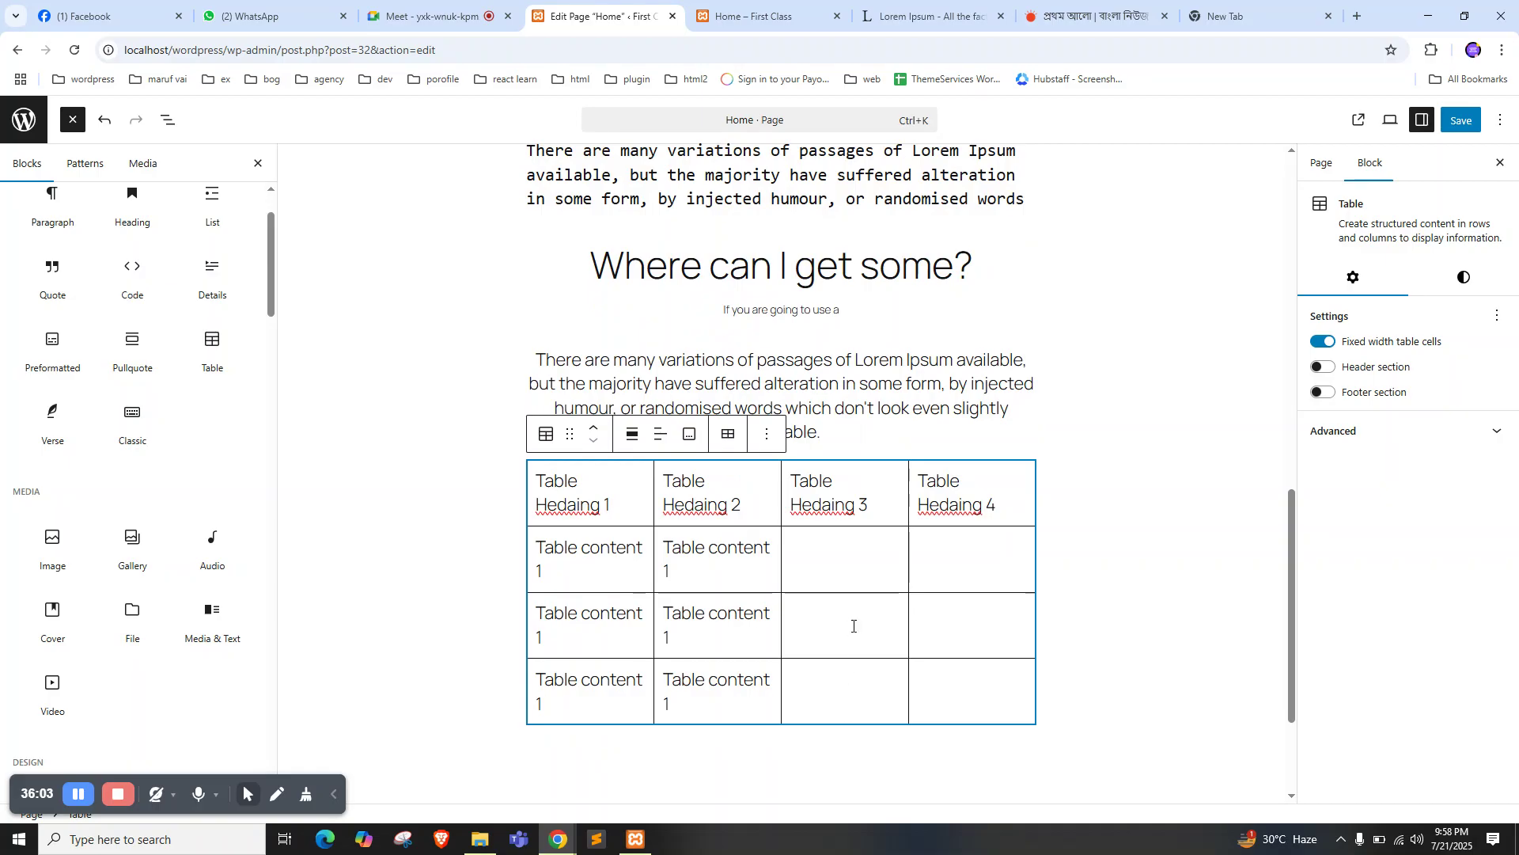
Paste "Table content 1" into the third and fourth column cells of the table's three content rows
click(851, 629)
key(ctrl+v)
key(ctrl+v)
click(947, 614)
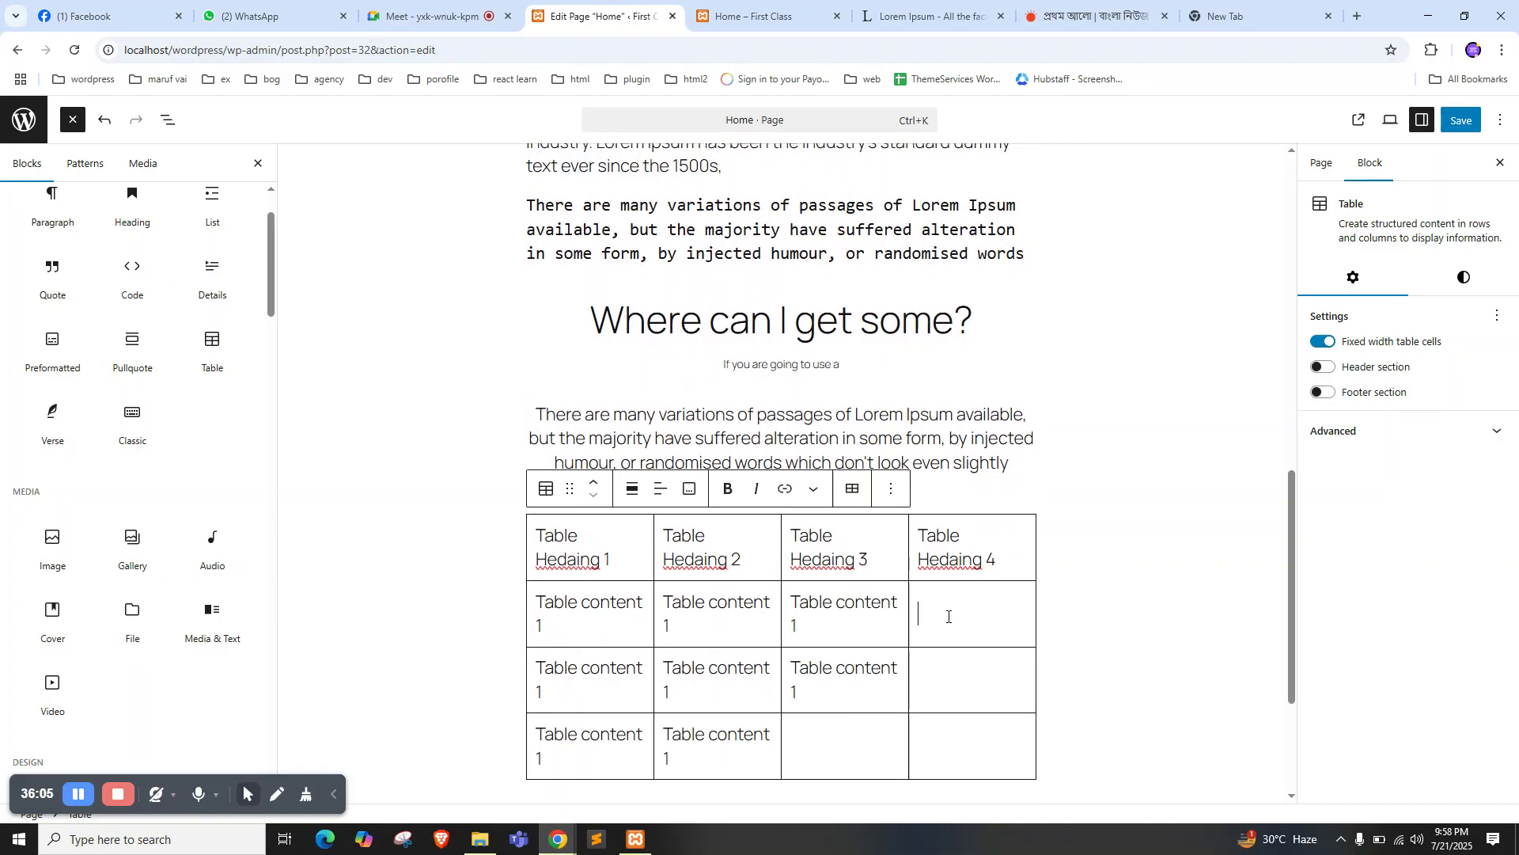
key(ctrl+v)
click(953, 658)
key(ctrl+v)
click(948, 720)
key(ctrl+v)
click(837, 719)
key(ctrl+v)
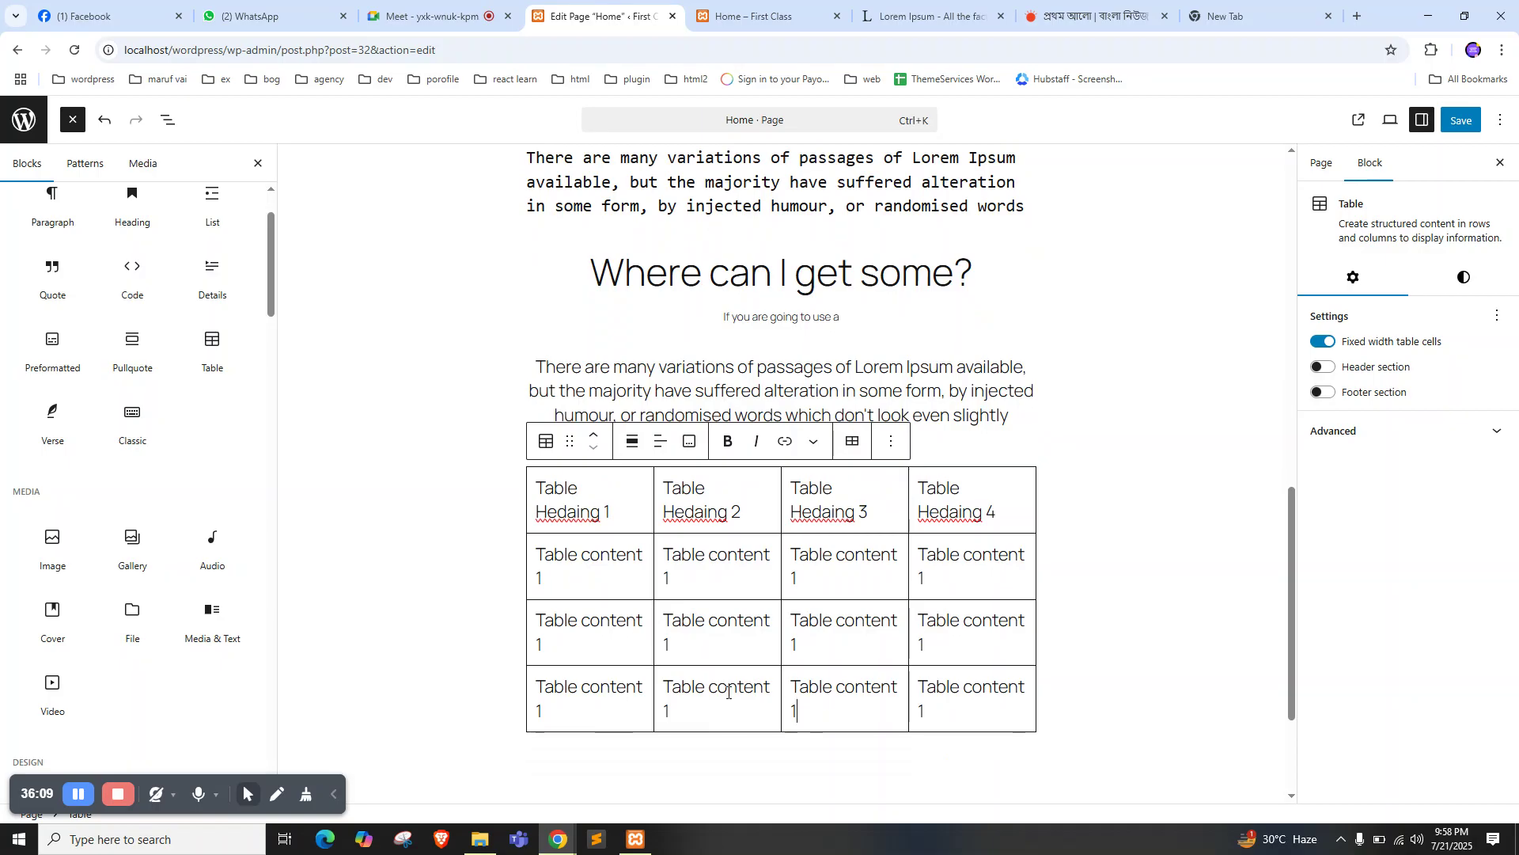
Save the Home page and reload the live page to check the filled table
drag(567, 717, 520, 718)
click(547, 714)
key(ctrl+s)
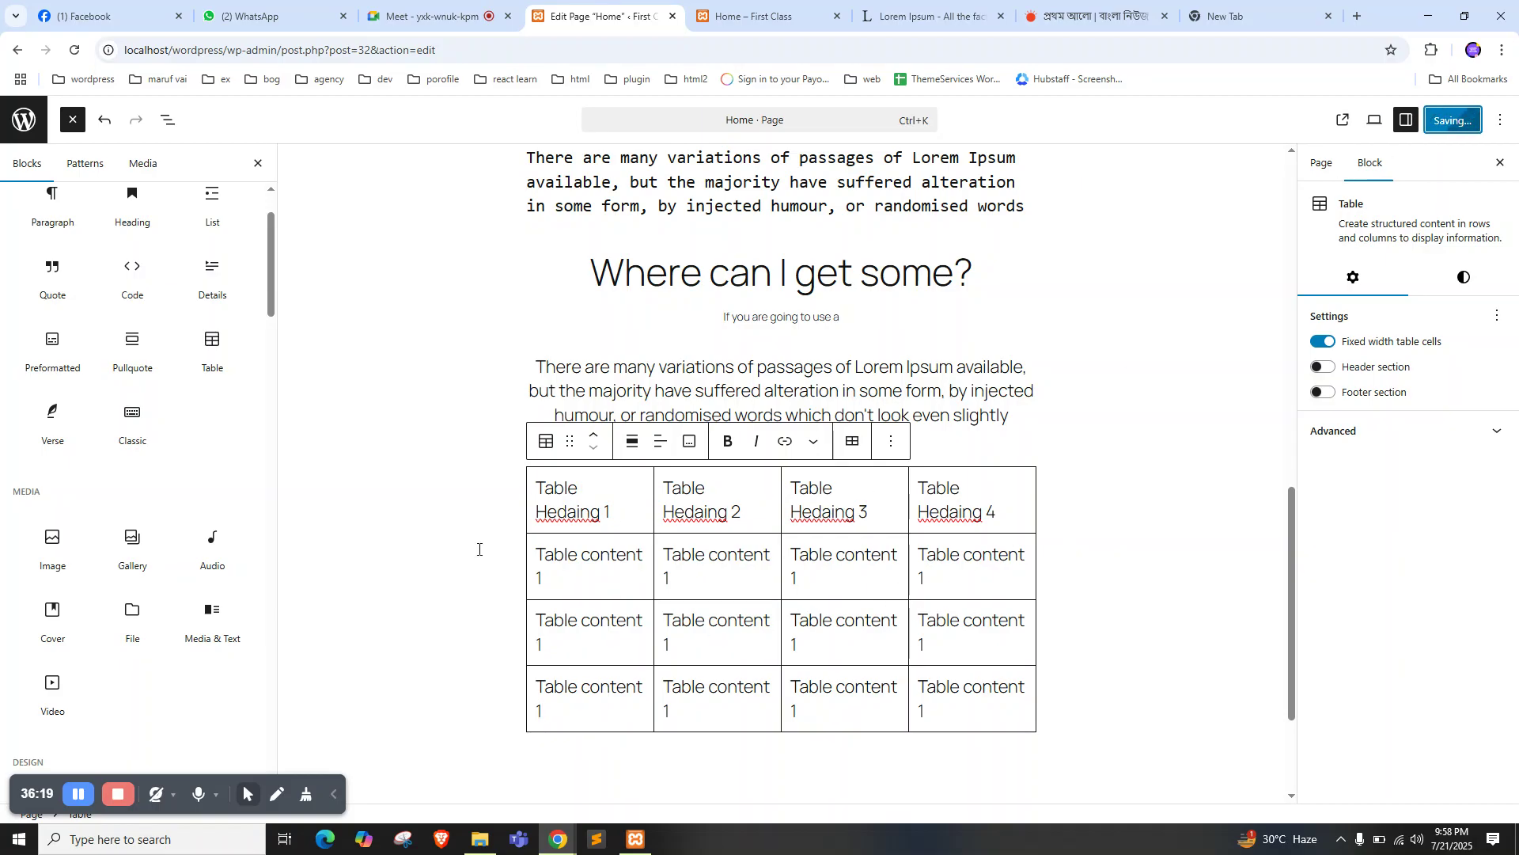
click(771, 16)
right_click(243, 298)
click(263, 358)
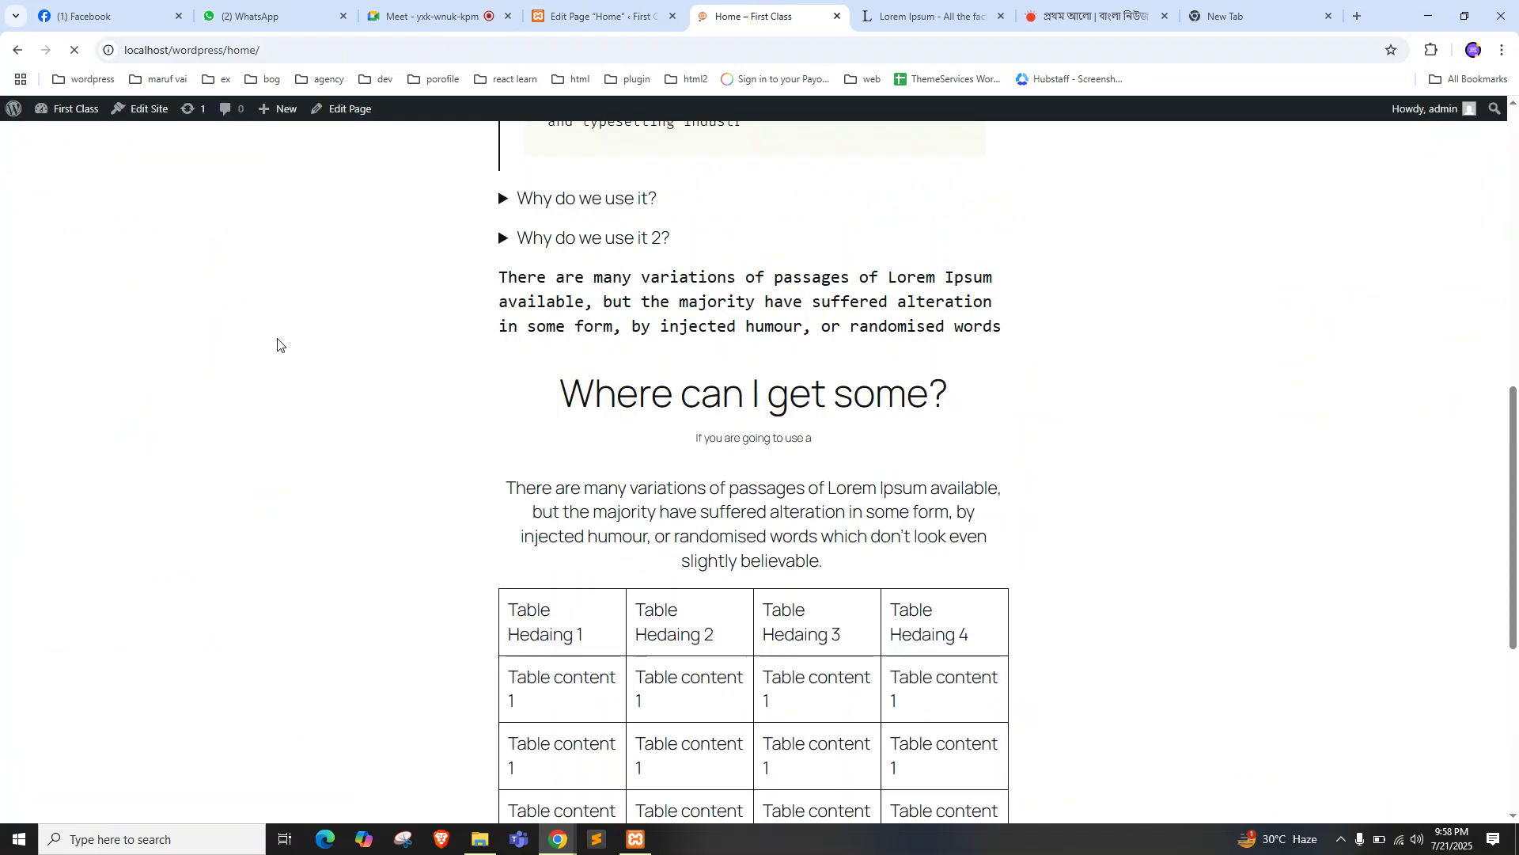
scroll(349, 343, down, 4)
drag(479, 354, 1053, 495)
click(1053, 494)
Return to the Home page editor, set the table's alignment to Full width and save the page
click(601, 15)
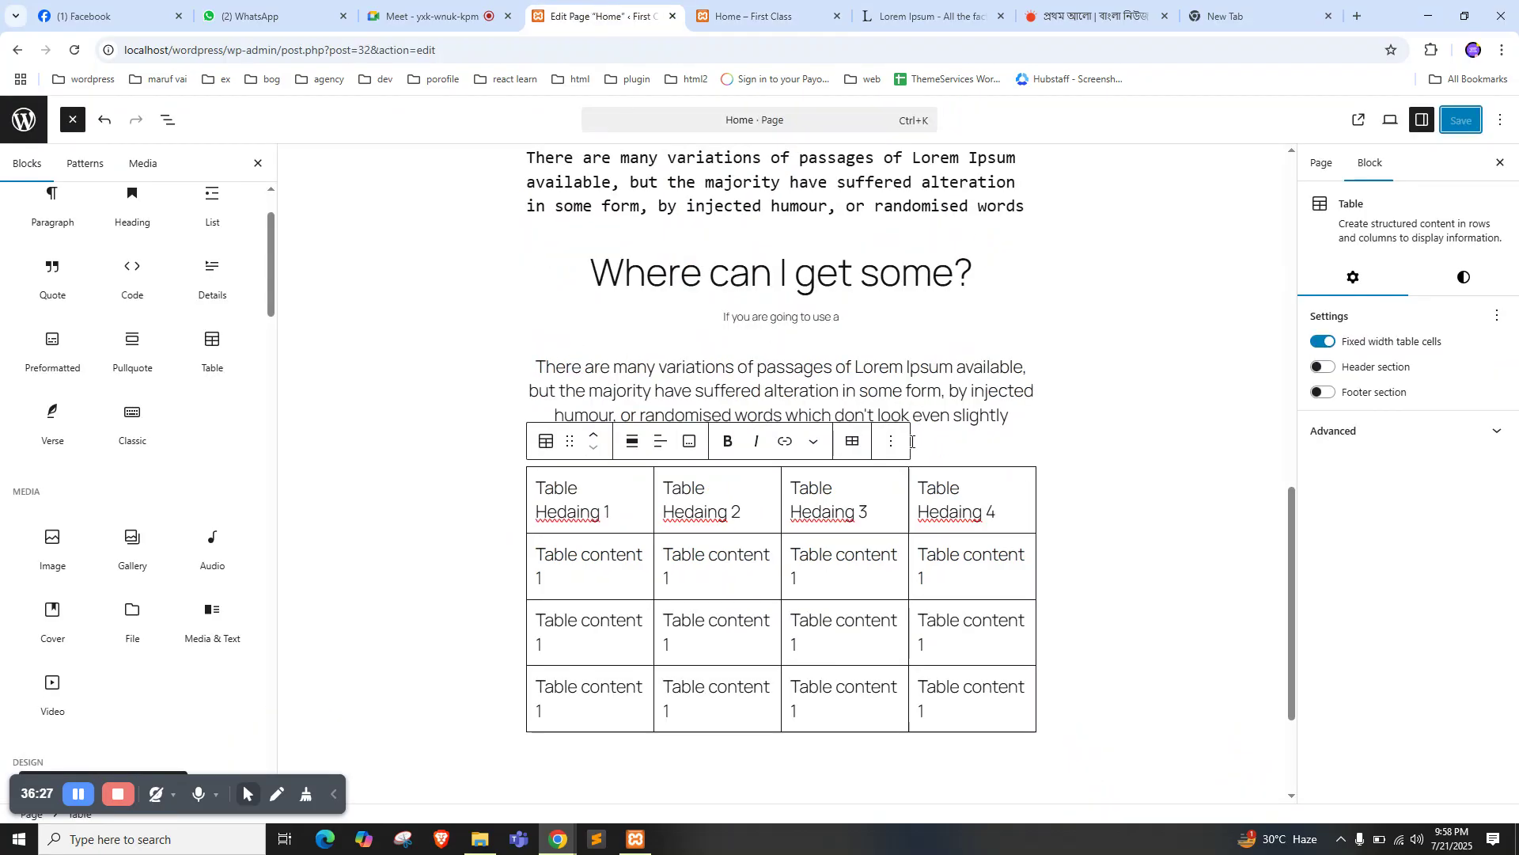
click(955, 461)
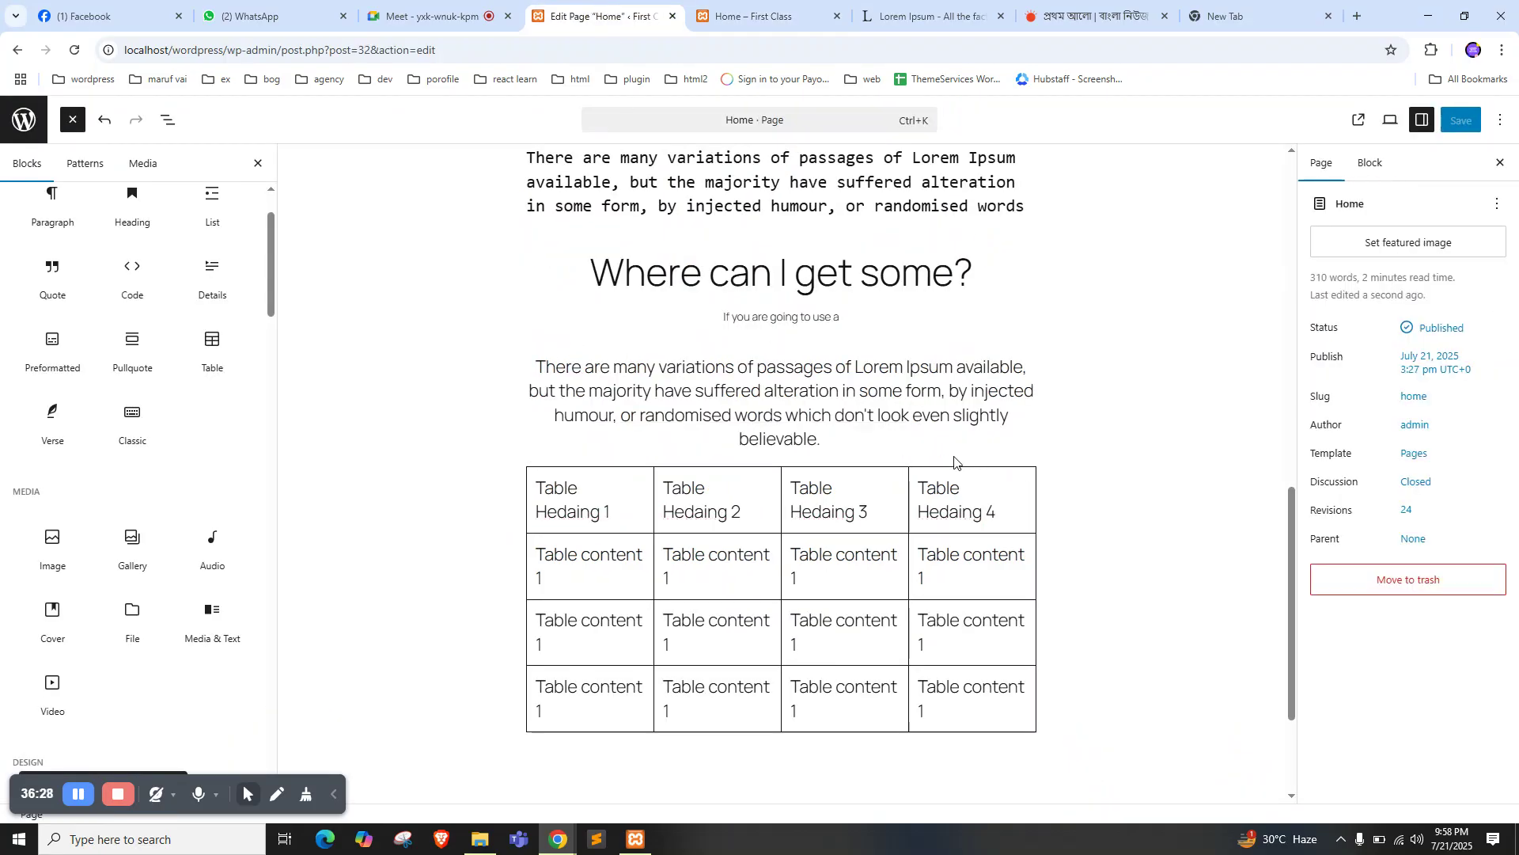
click(1036, 497)
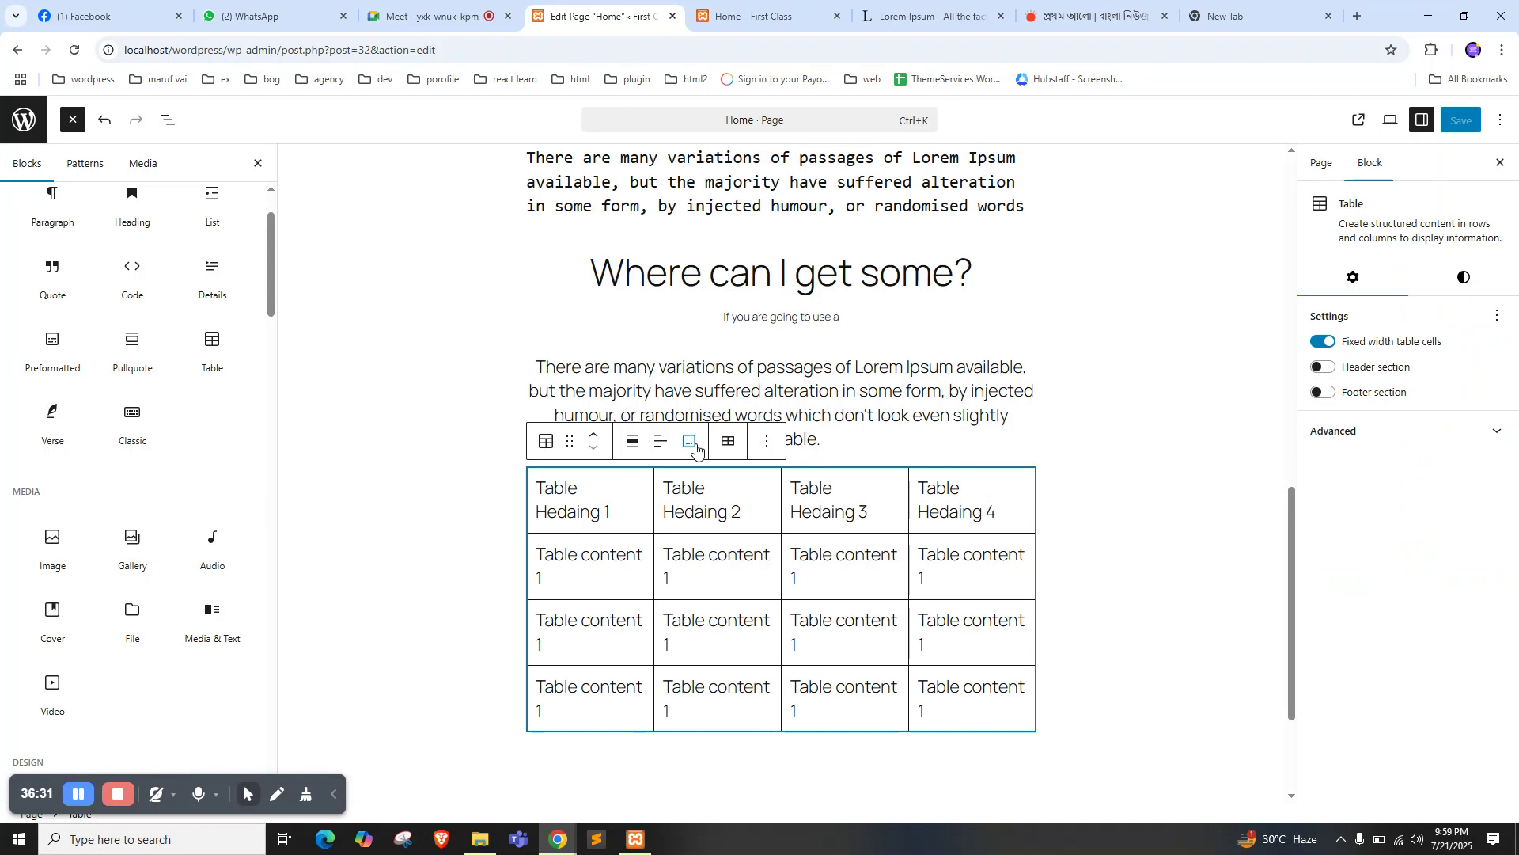
click(635, 445)
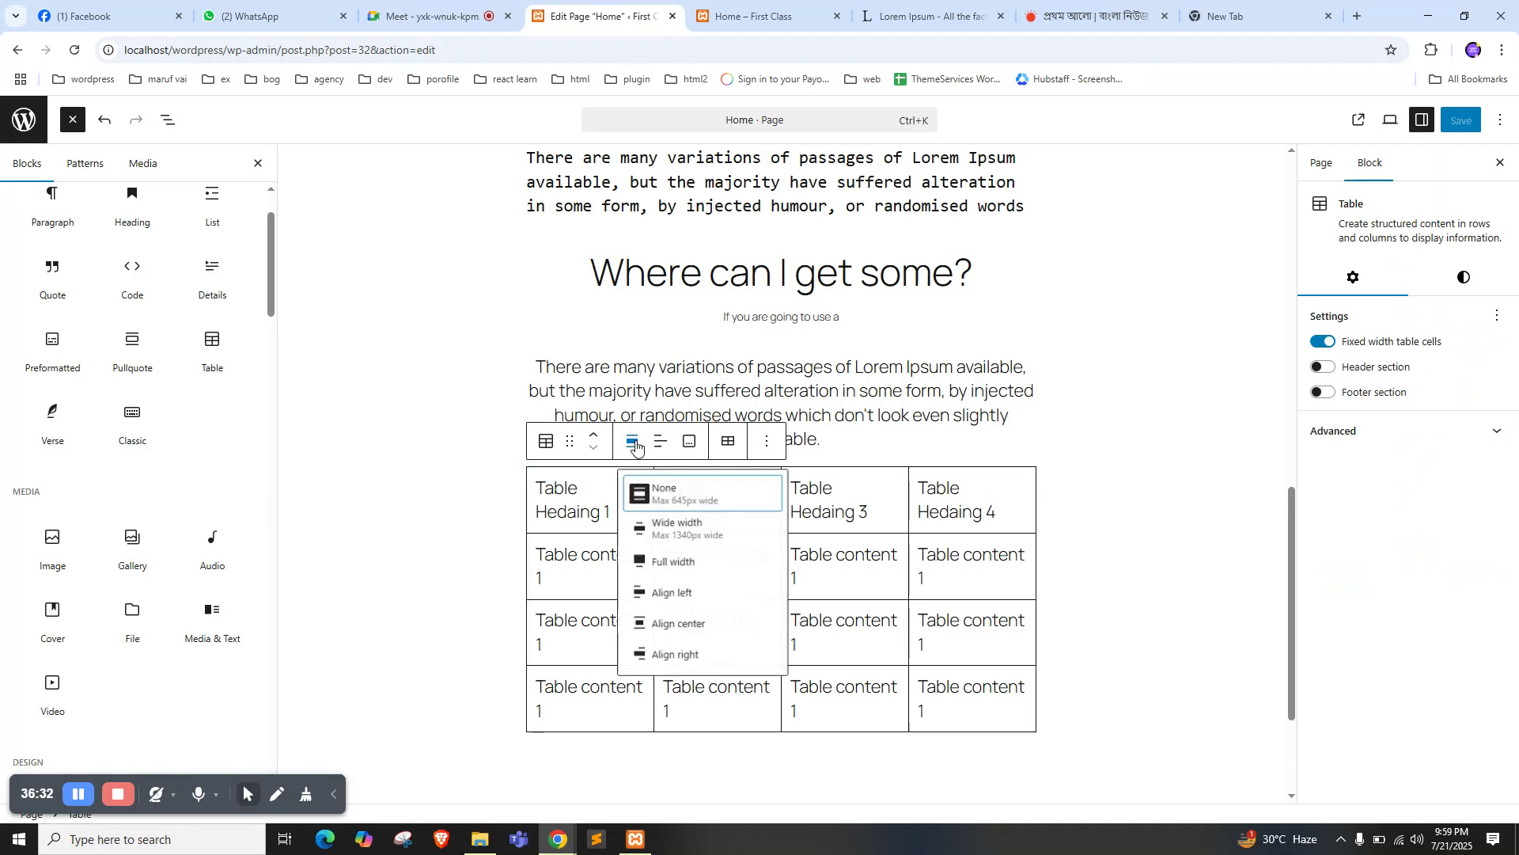
click(675, 562)
key(ctrl+s)
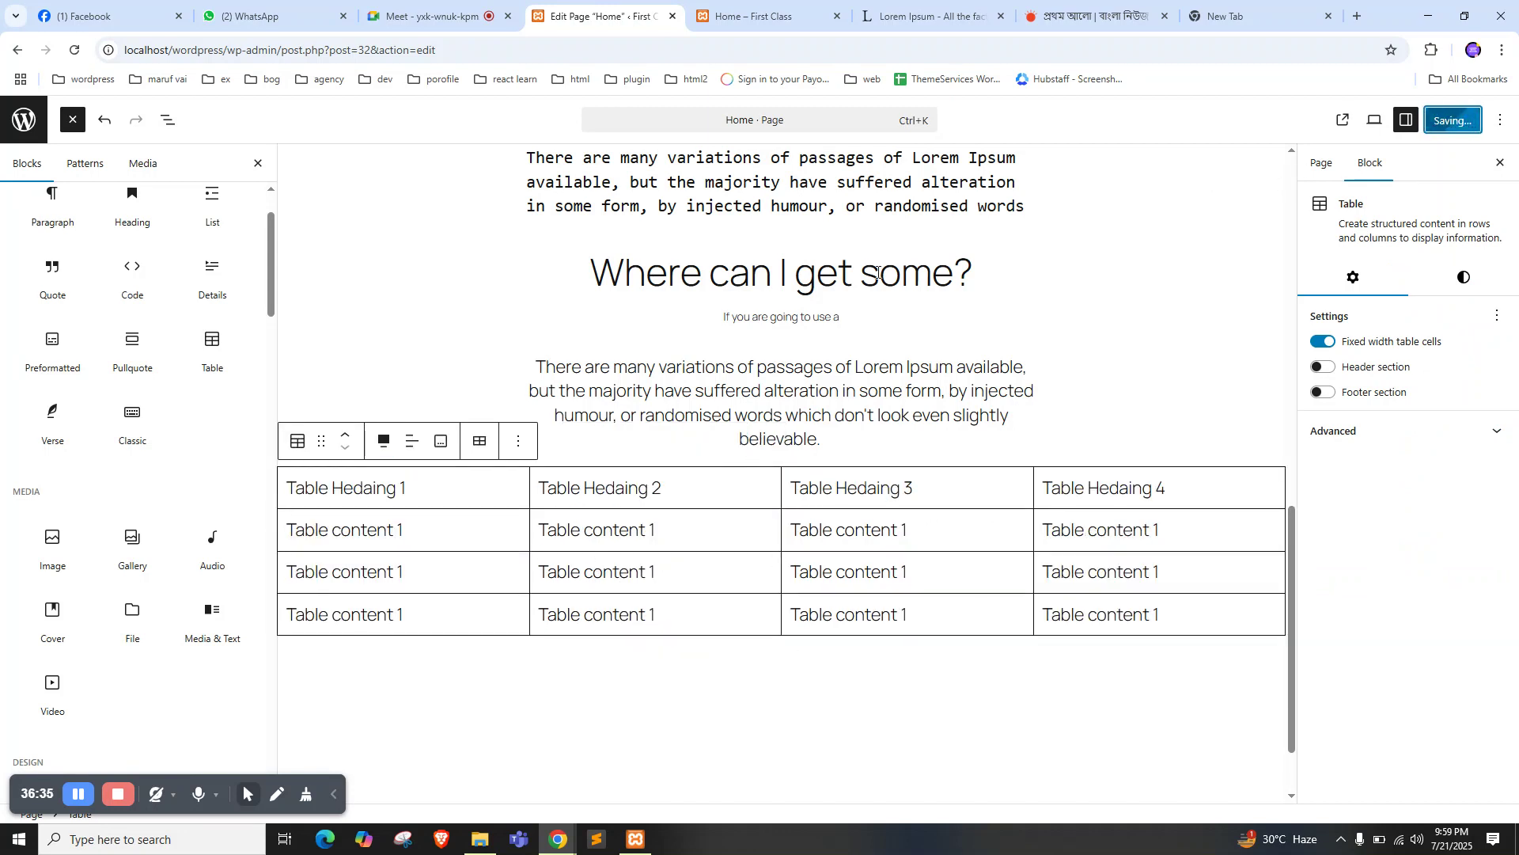
Reload the live Home page and inspect the full-width table
click(749, 9)
right_click(227, 307)
click(274, 360)
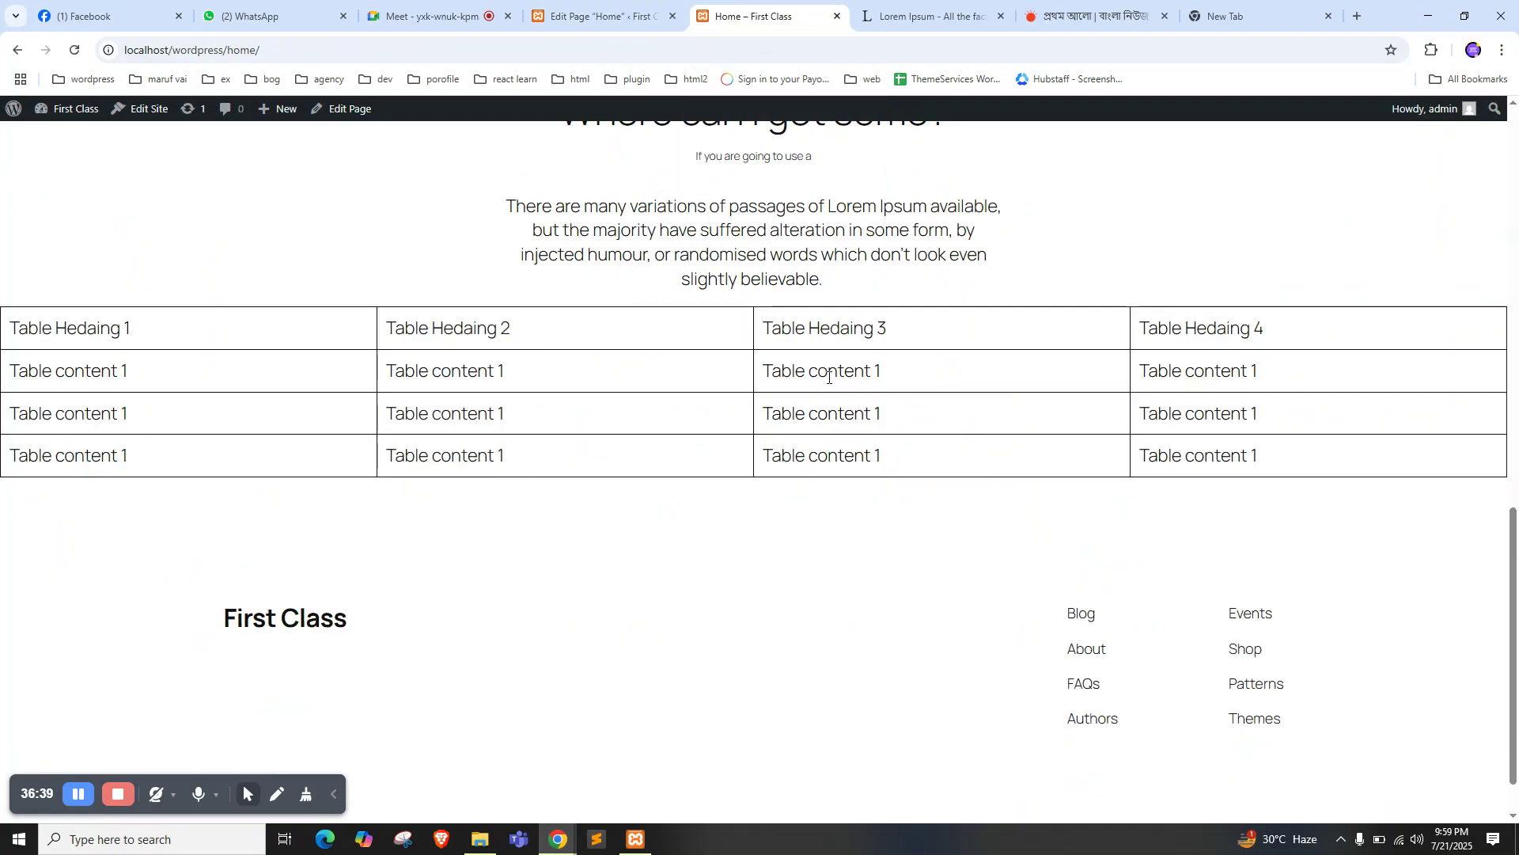
scroll(847, 604, up, 3)
scroll(826, 543, down, 1)
Return to the editor, set the table's alignment to Wide width and save the page
click(590, 14)
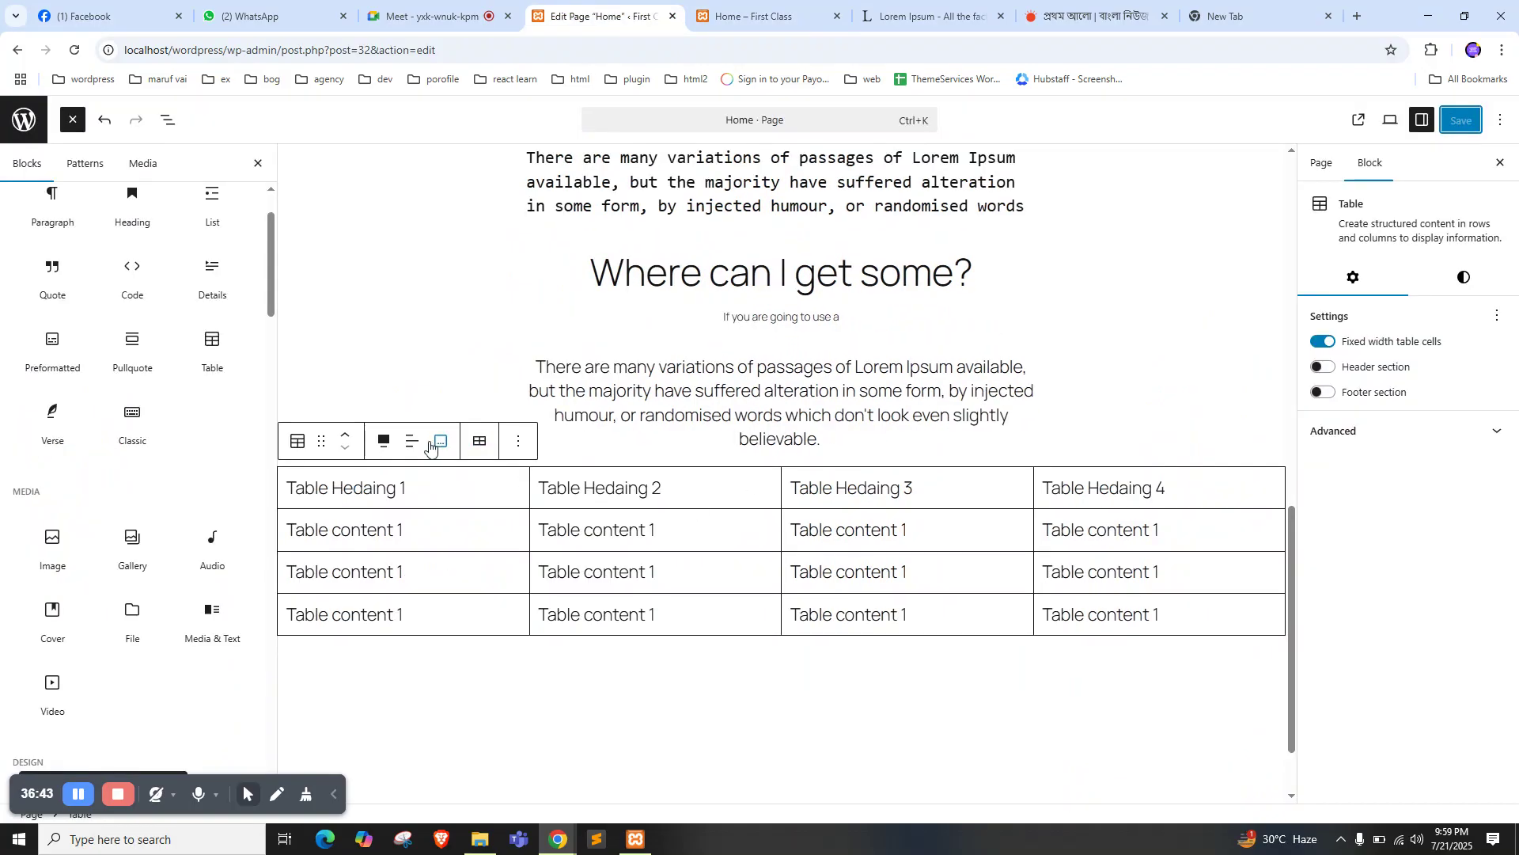
click(385, 442)
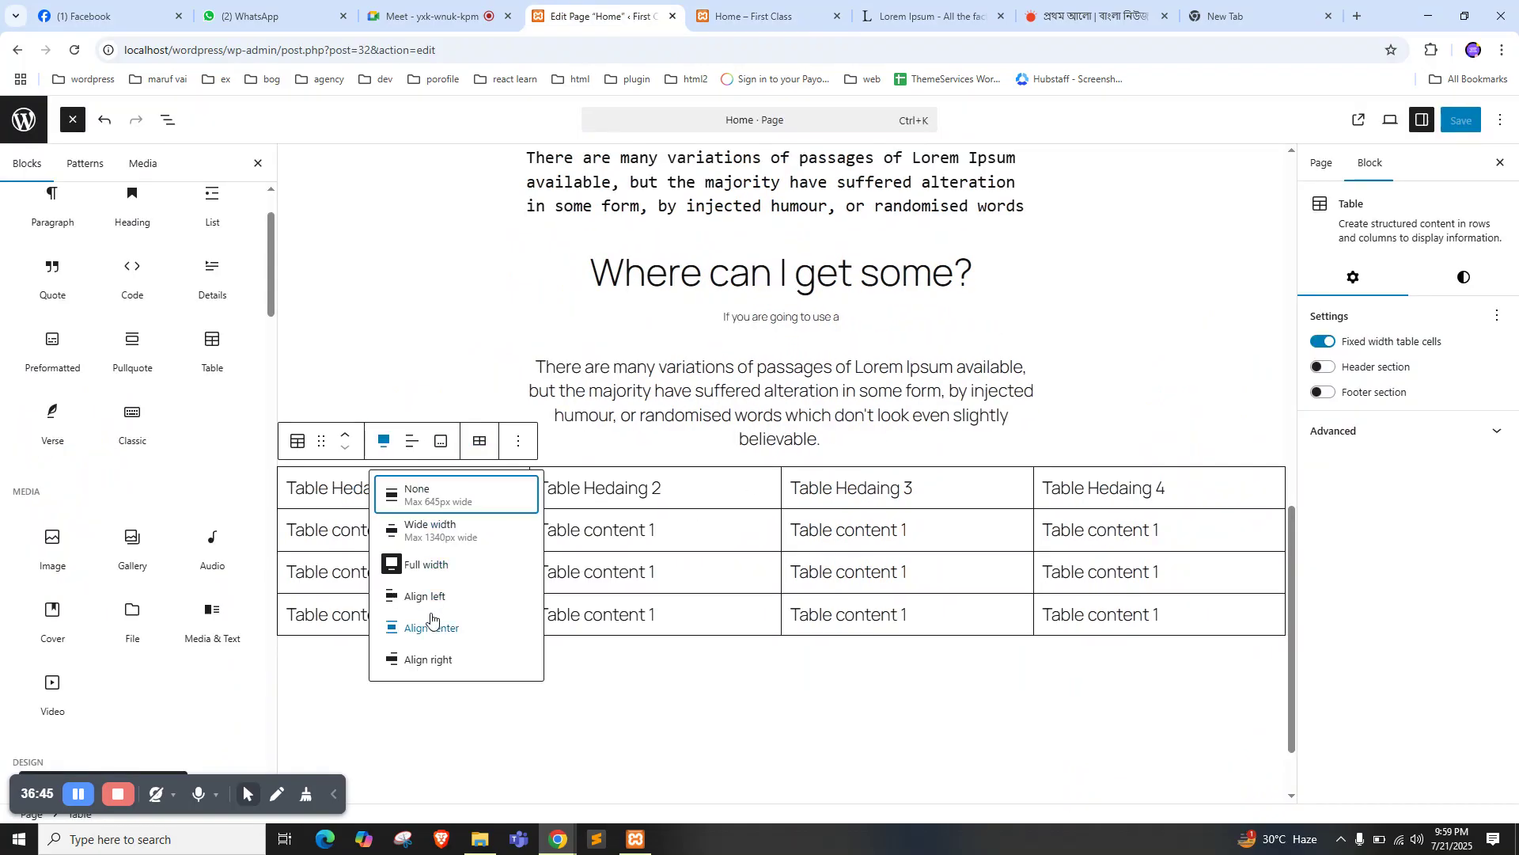
click(453, 538)
click(1470, 120)
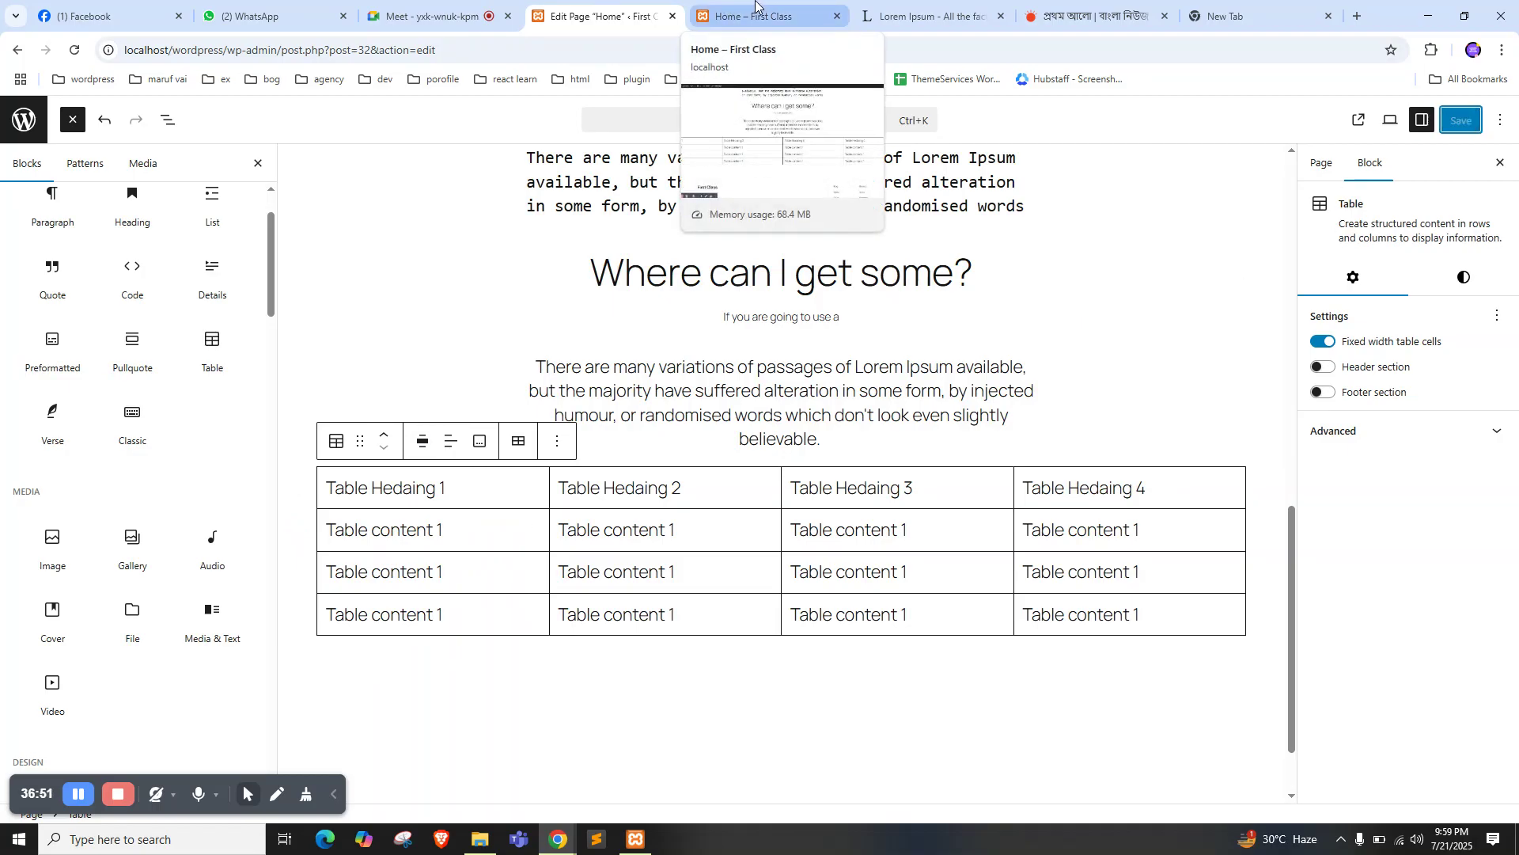
Reload the live Home page and examine how the wide-width table sits beneath the pullquote
click(730, 14)
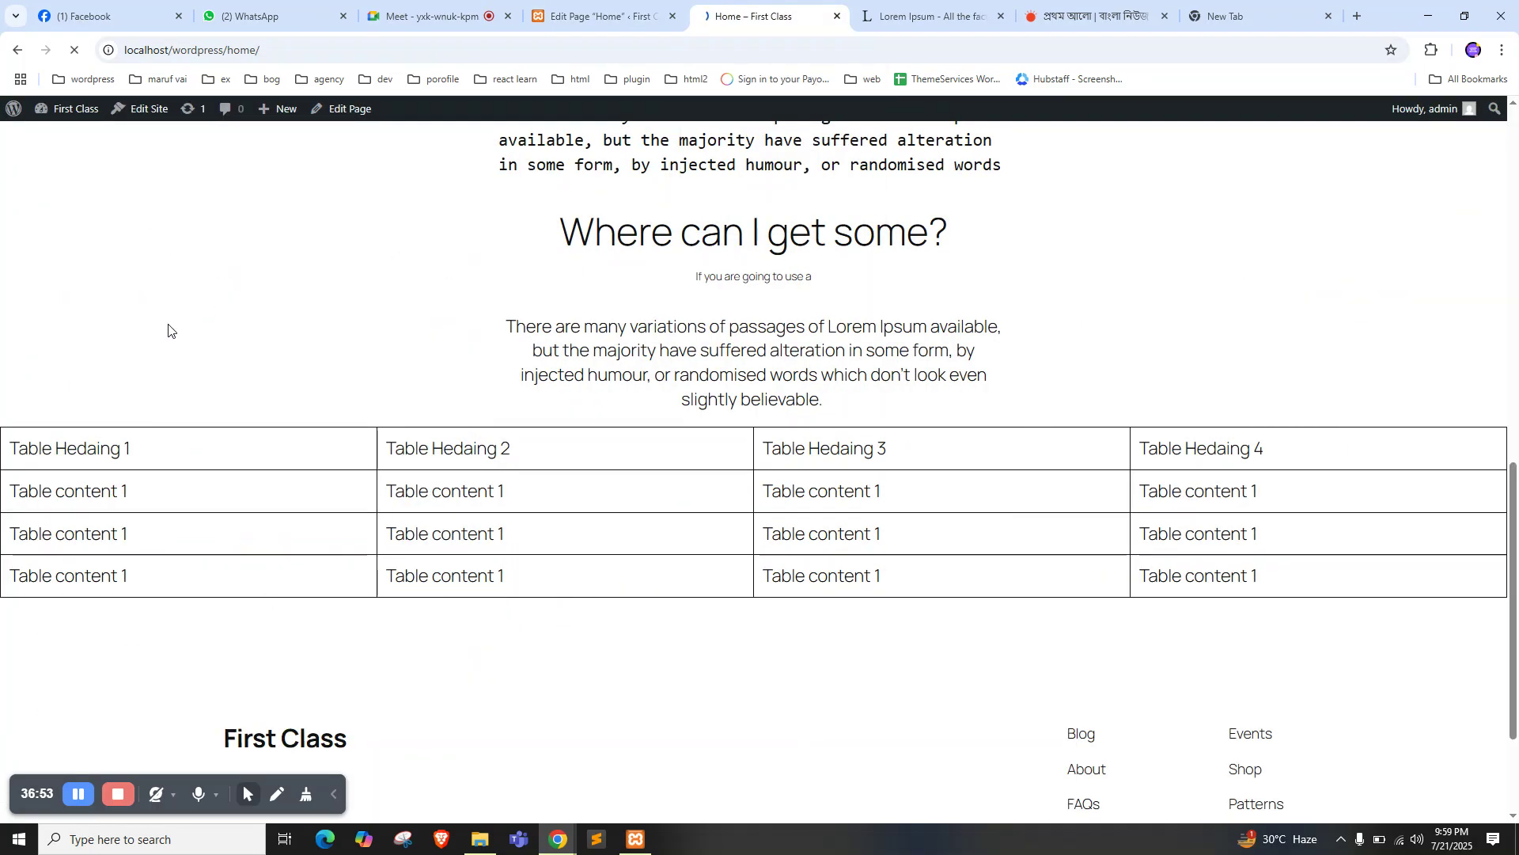
drag(281, 439, 1174, 560)
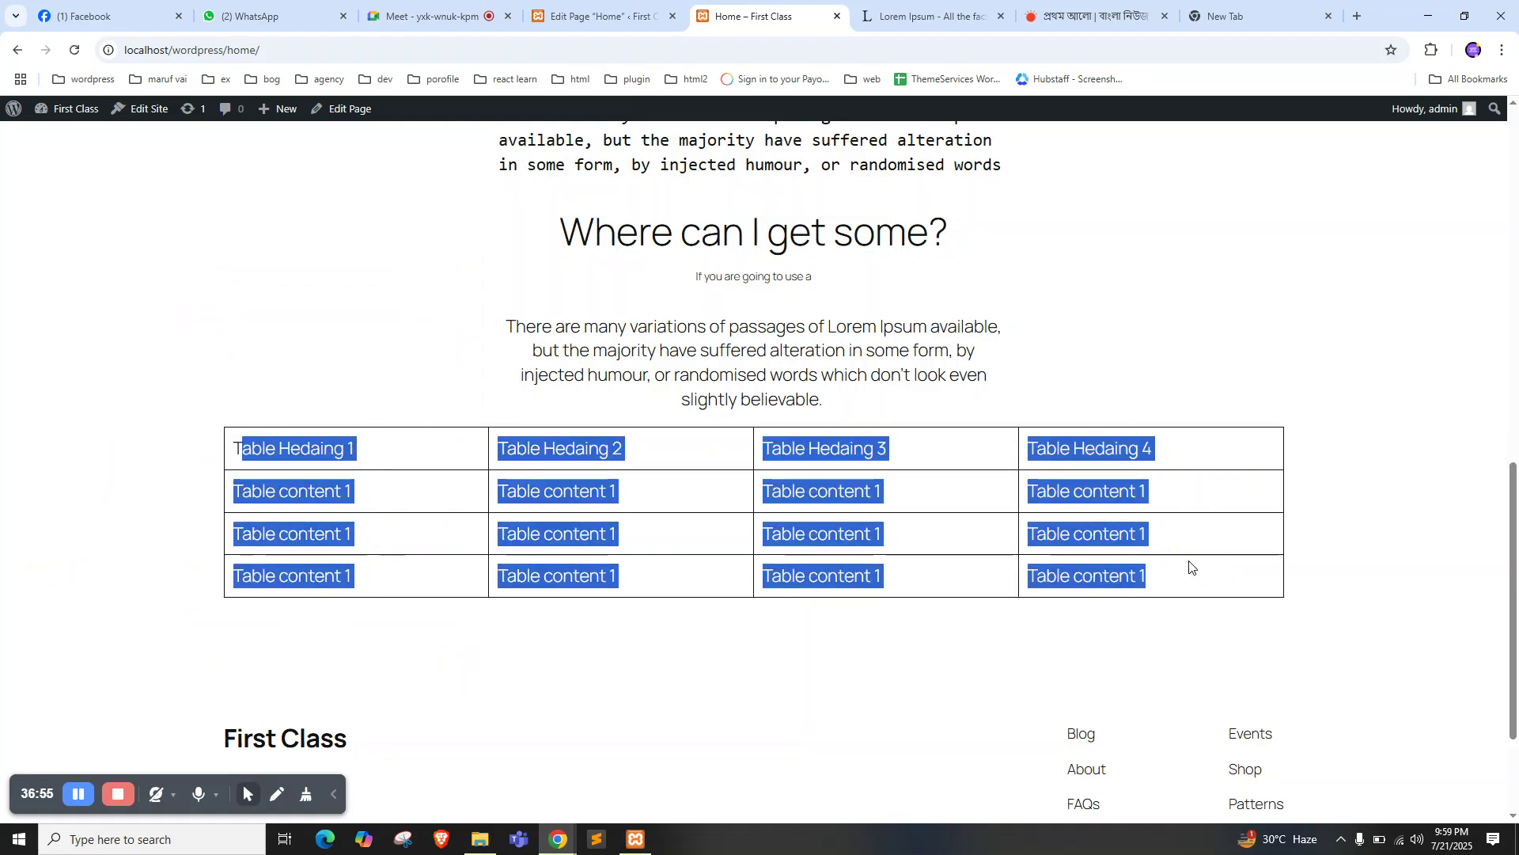
click(1095, 356)
scroll(1098, 357, down, 1)
scroll(1097, 357, down, 2)
scroll(1096, 349, up, 2)
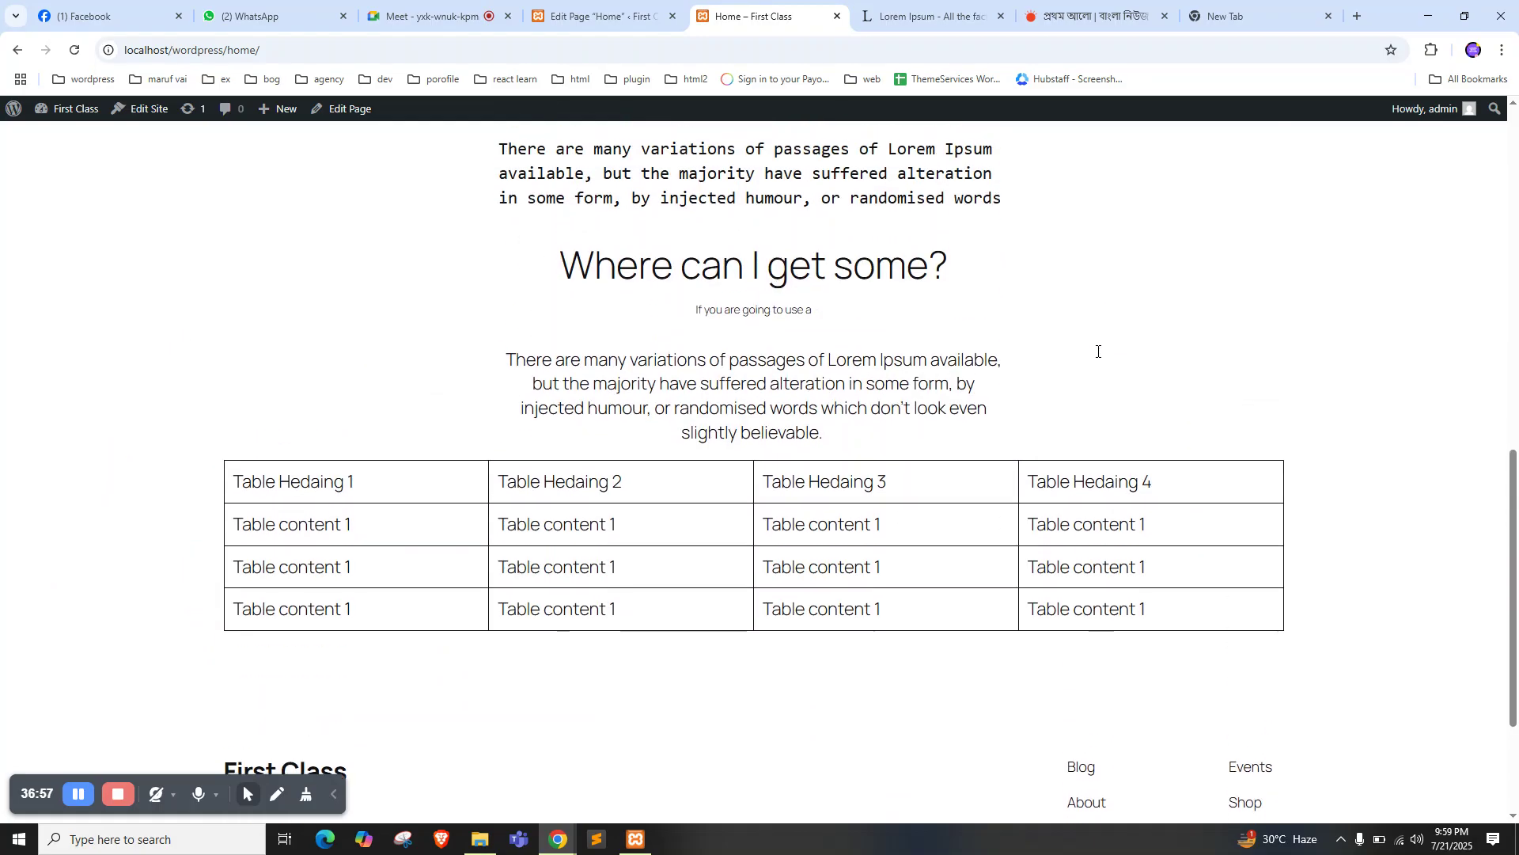
scroll(1085, 363, down, 1)
scroll(1034, 415, down, 2)
Go back to the editor and set the table's alignment to Align center
click(640, 16)
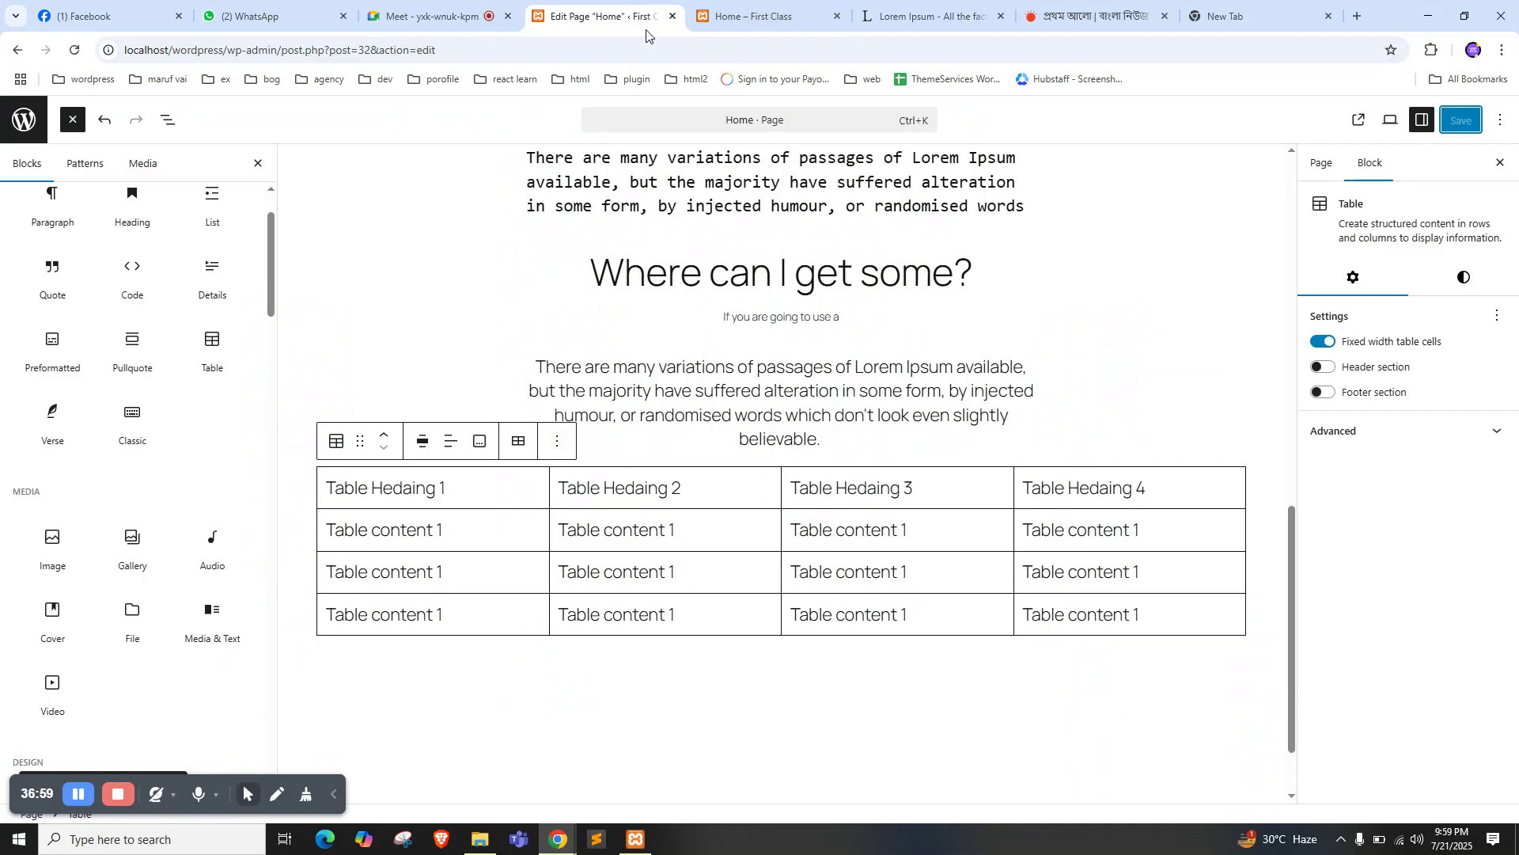
scroll(456, 446, down, 1)
click(414, 395)
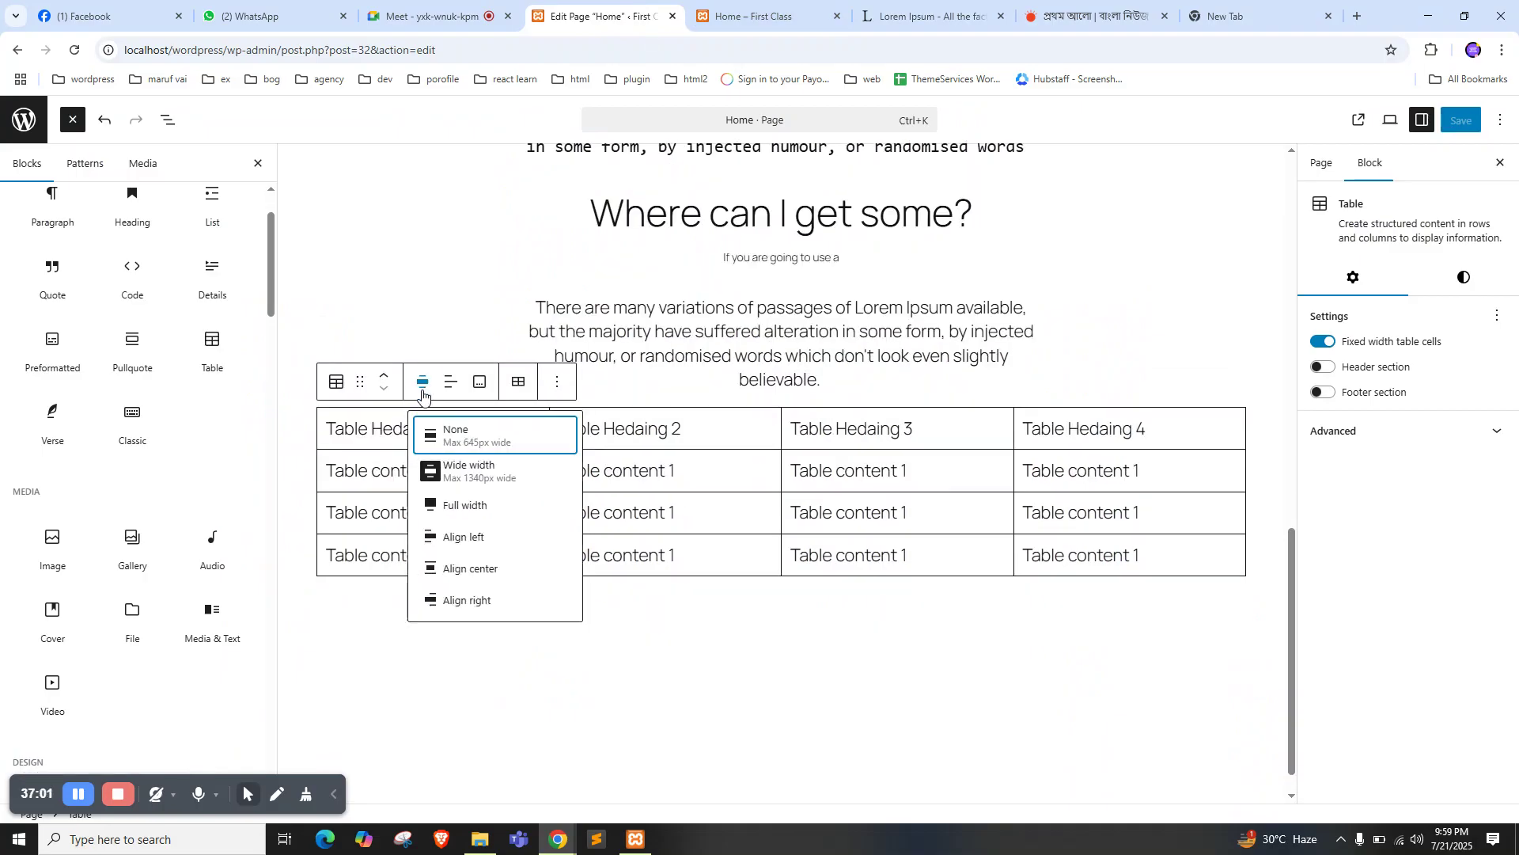
click(707, 462)
click(1121, 358)
click(1234, 428)
click(426, 383)
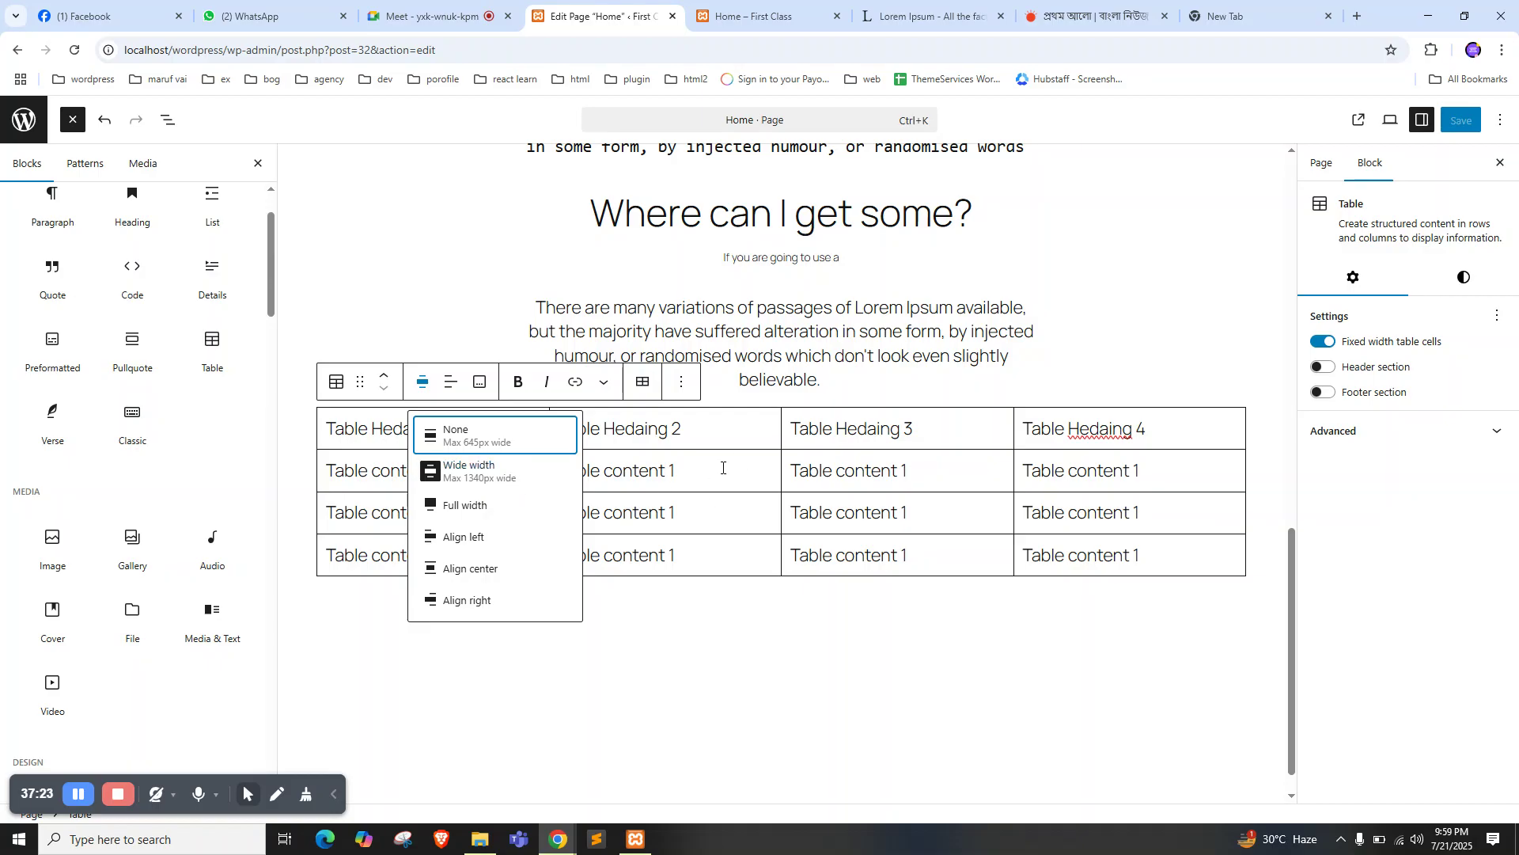
click(478, 571)
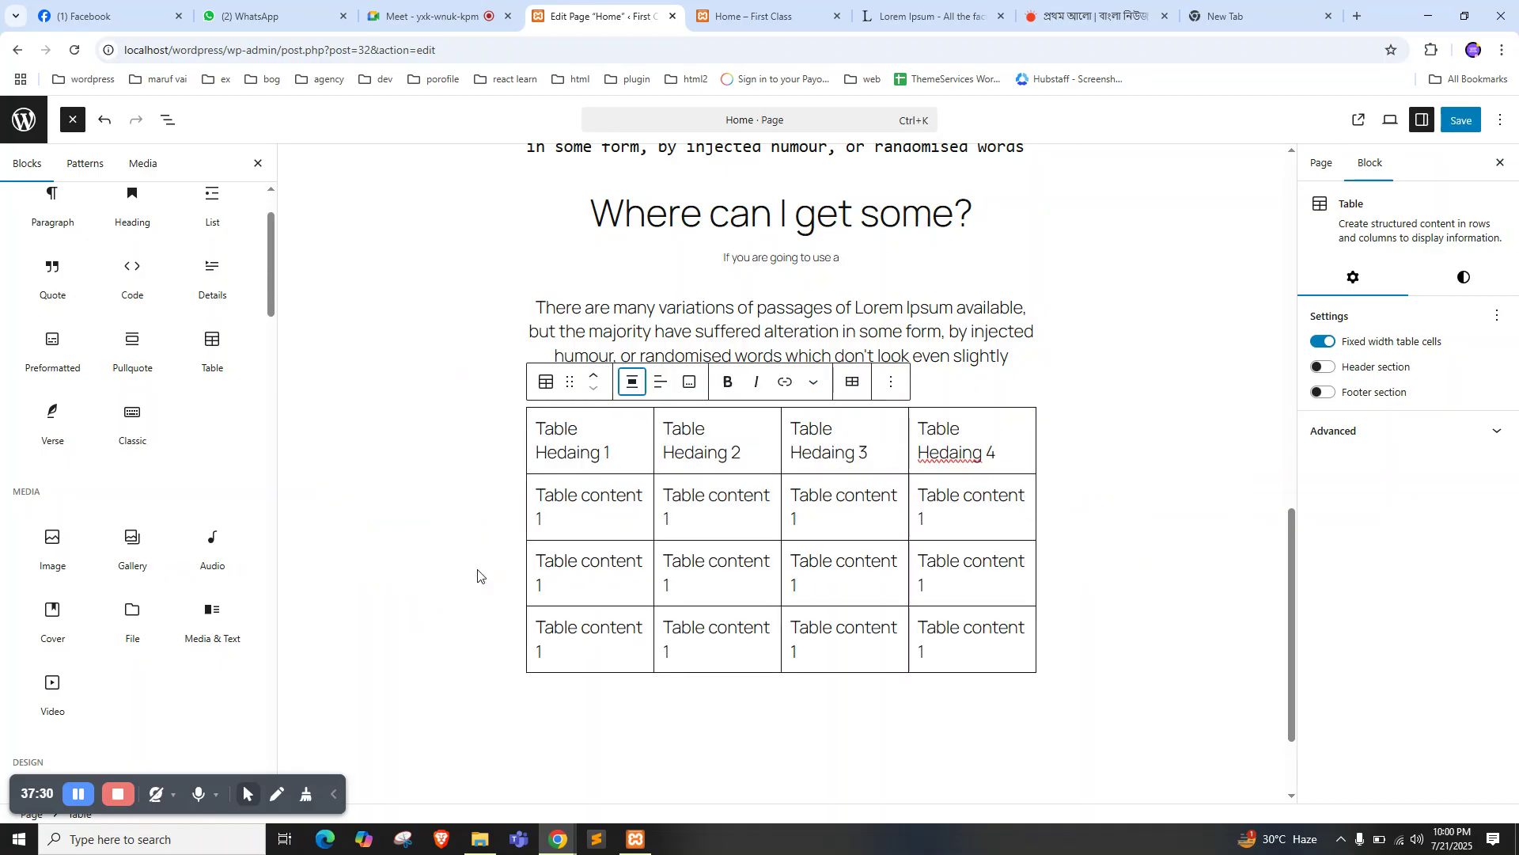
Set the table's alignment to Align left and save the page
click(632, 382)
click(673, 541)
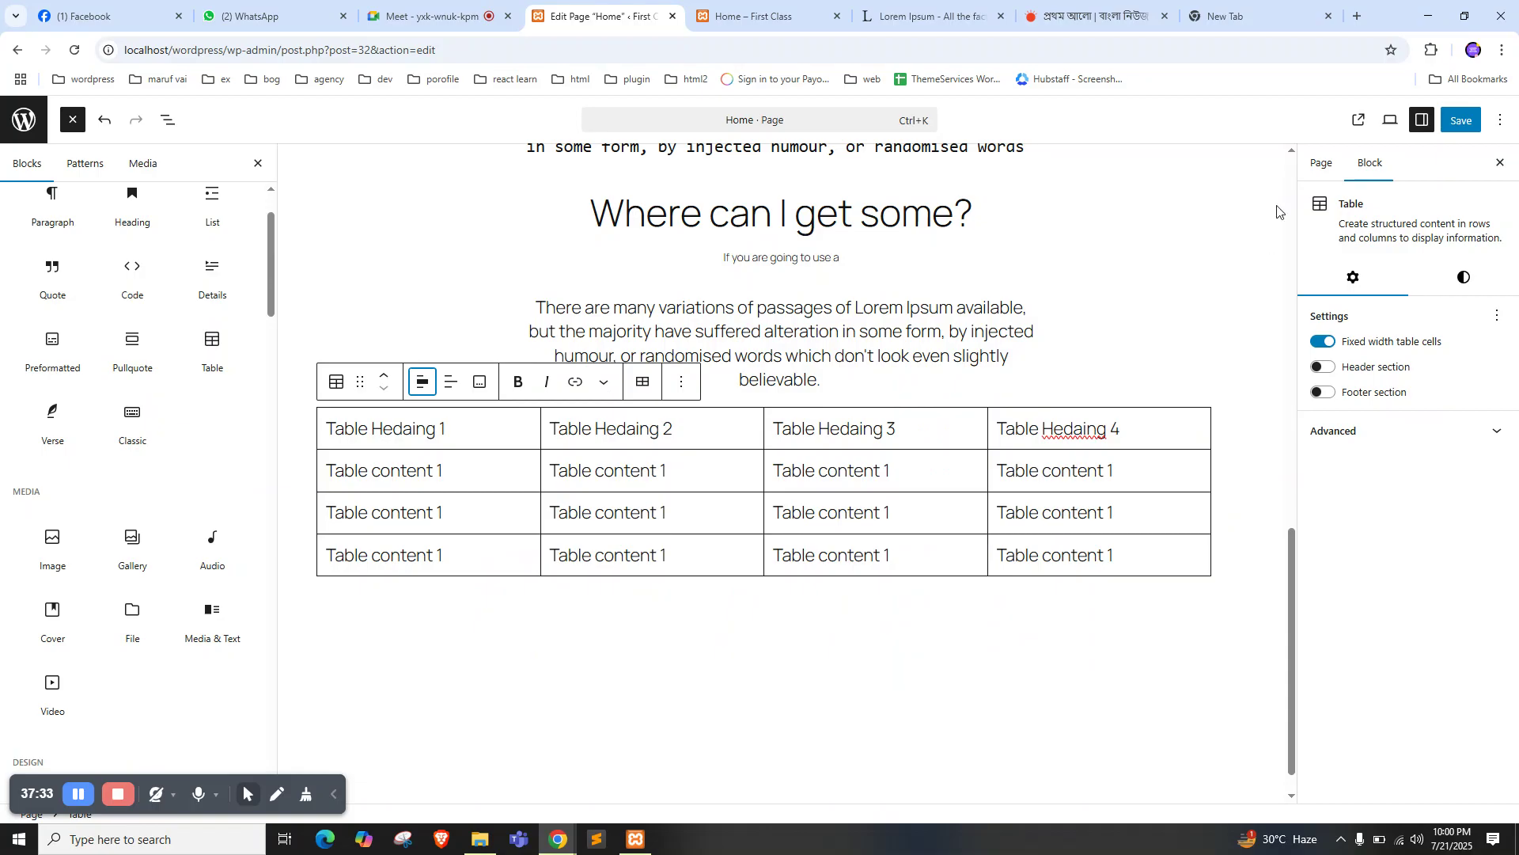
click(432, 387)
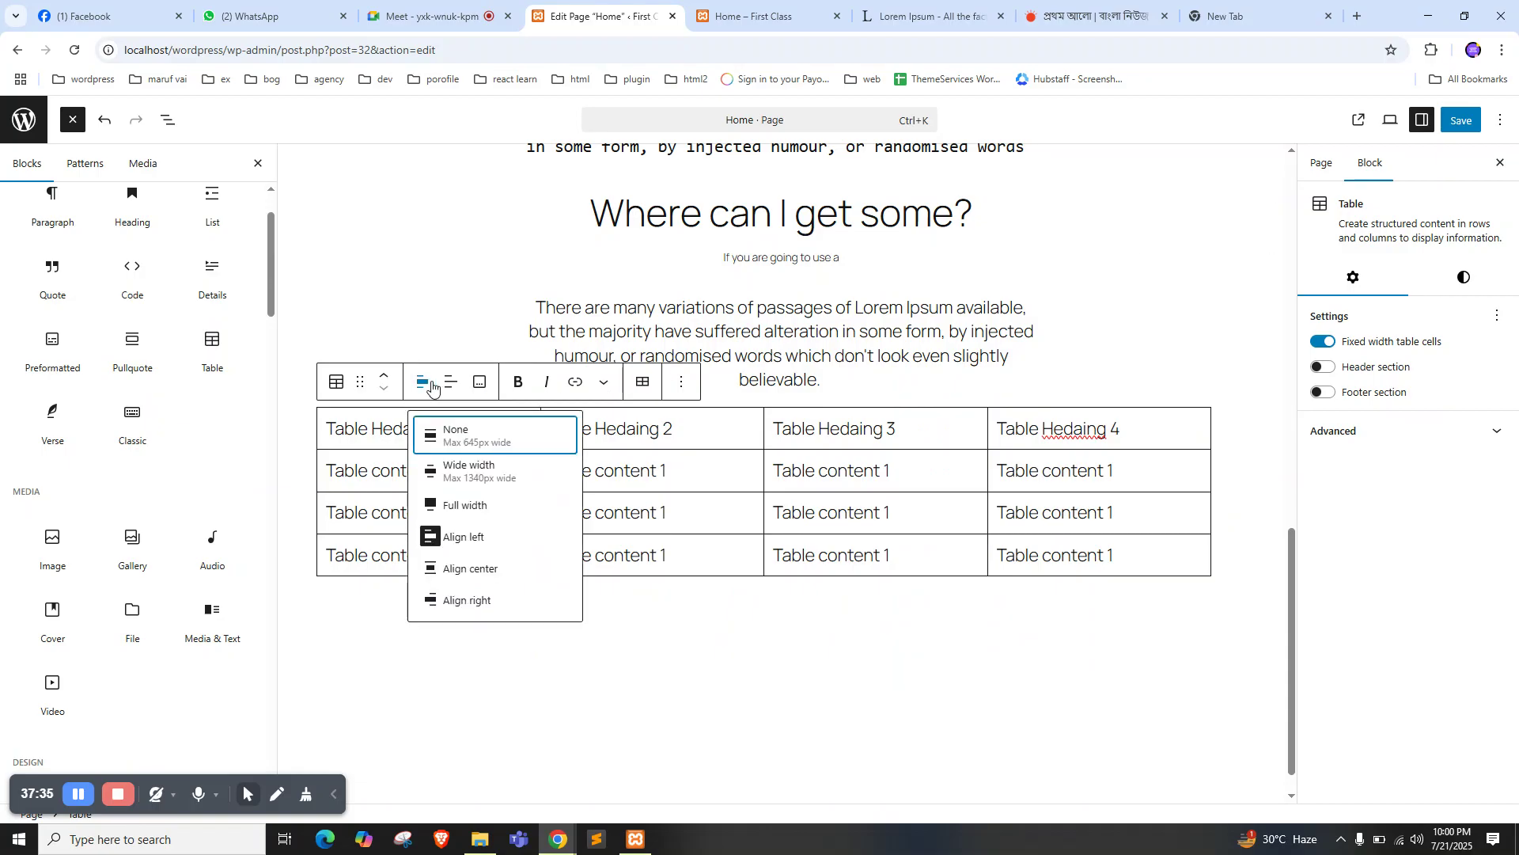
click(1460, 121)
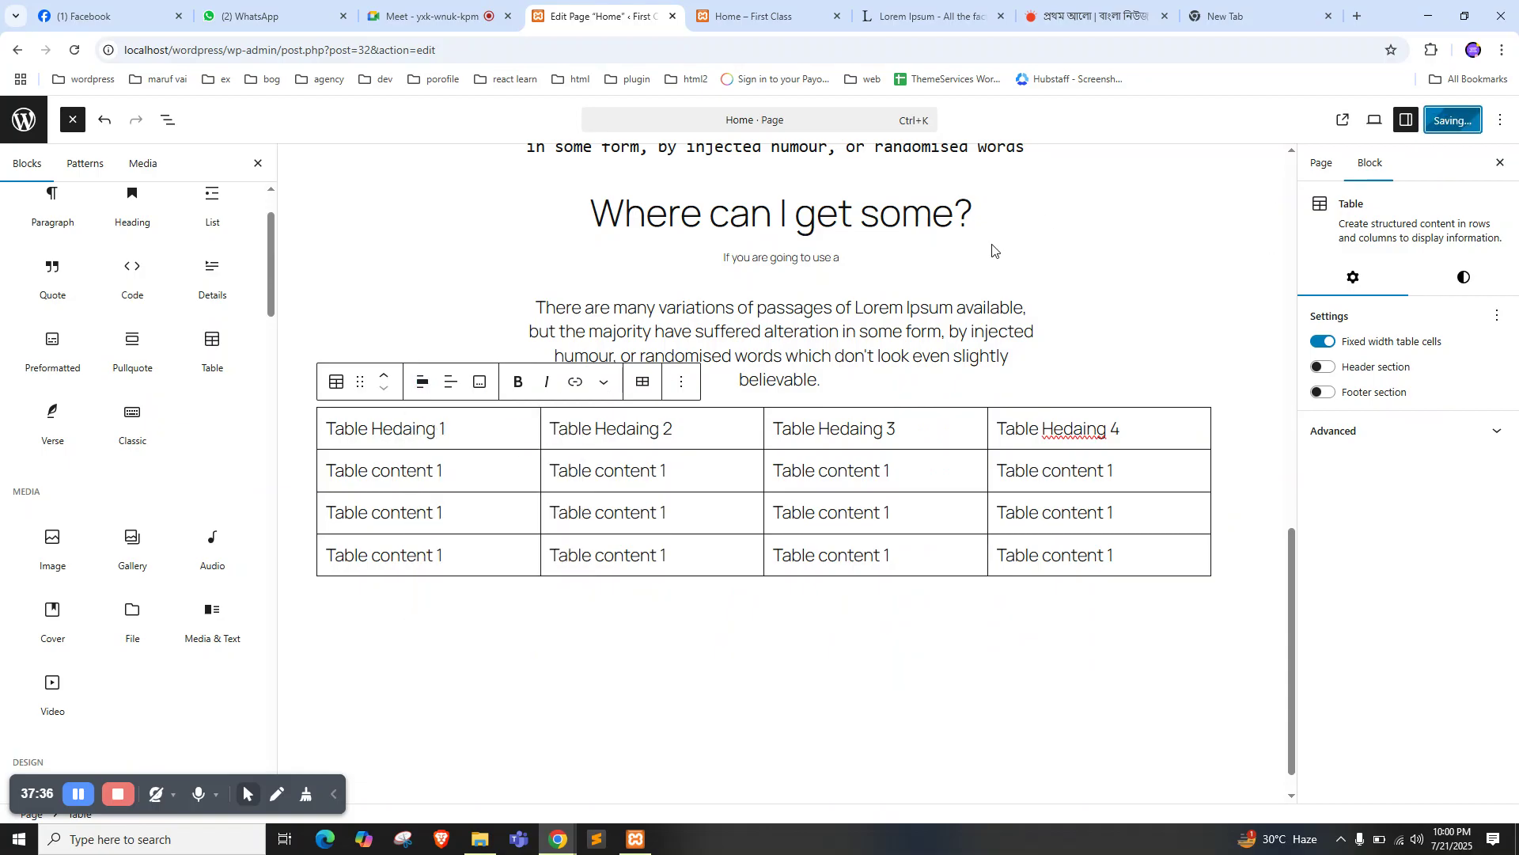
Reload the live Home page to check the left-aligned table
click(774, 8)
right_click(207, 268)
click(245, 325)
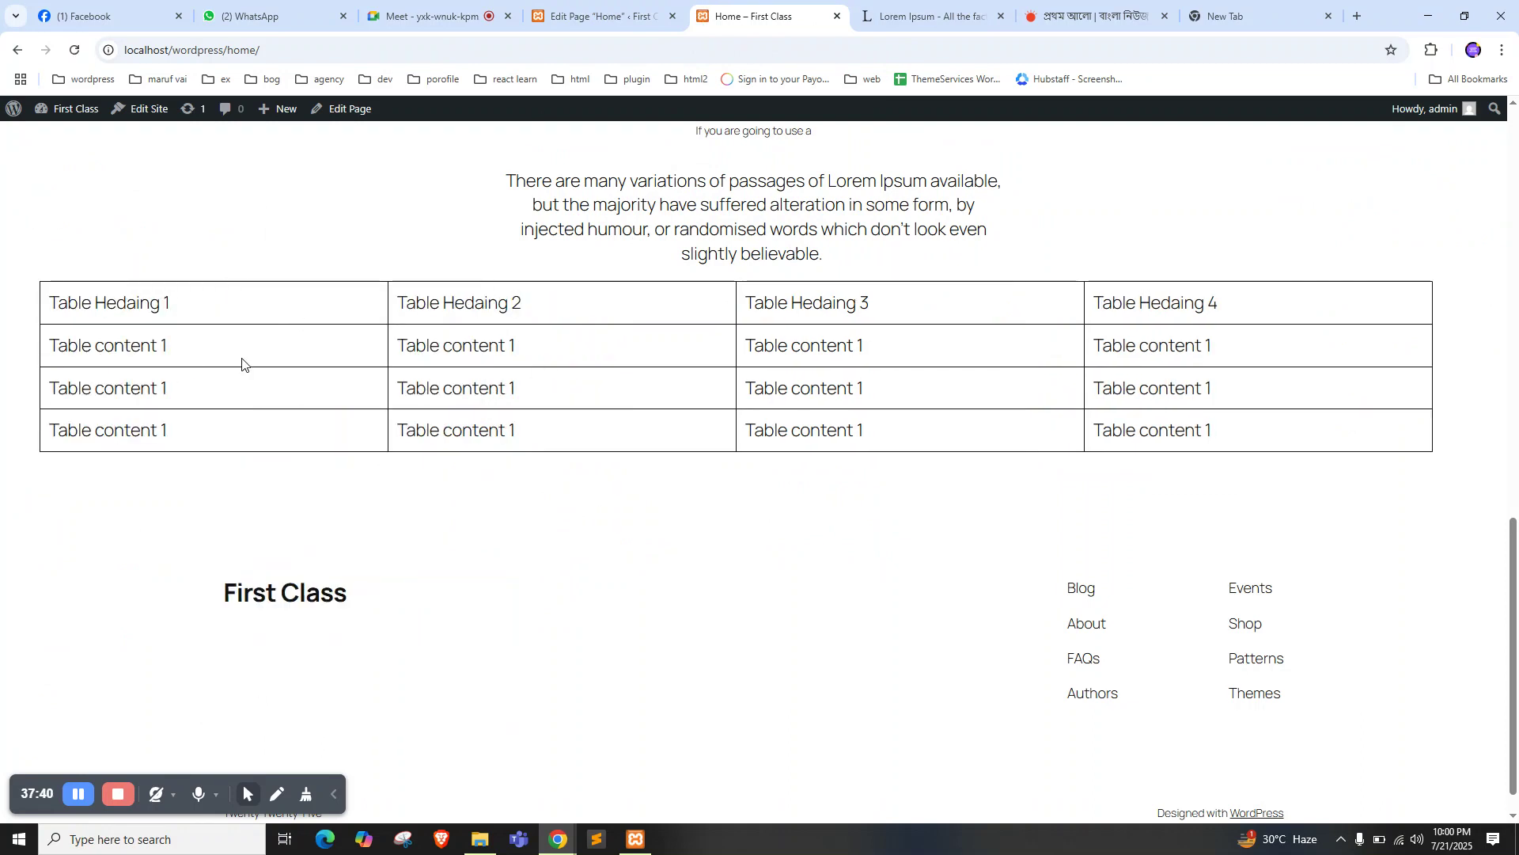
Return to the editor, reset the table's alignment from Align left to None and save the page
click(558, 17)
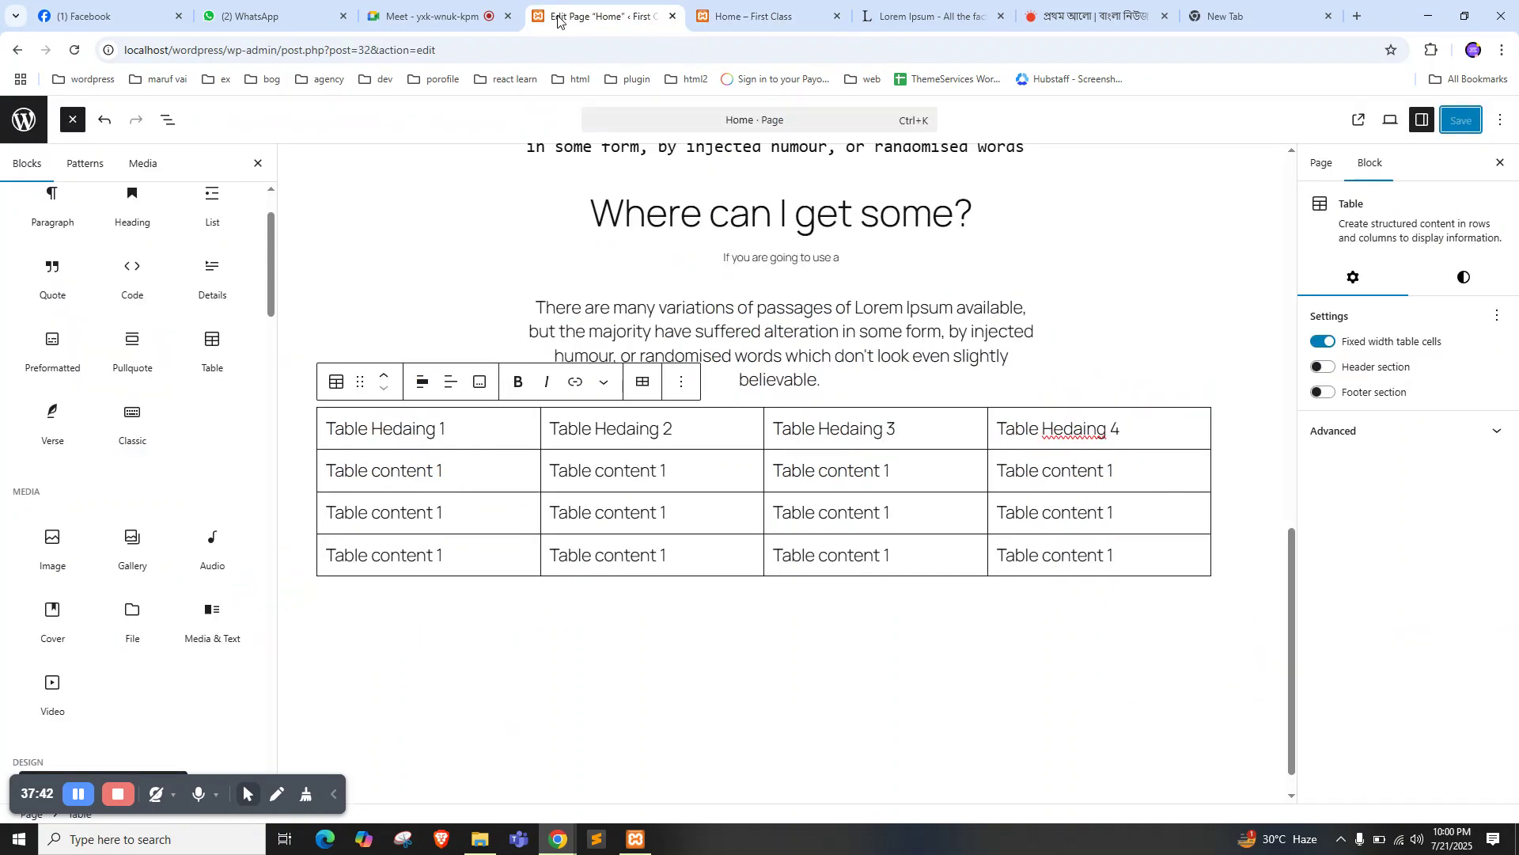
click(424, 383)
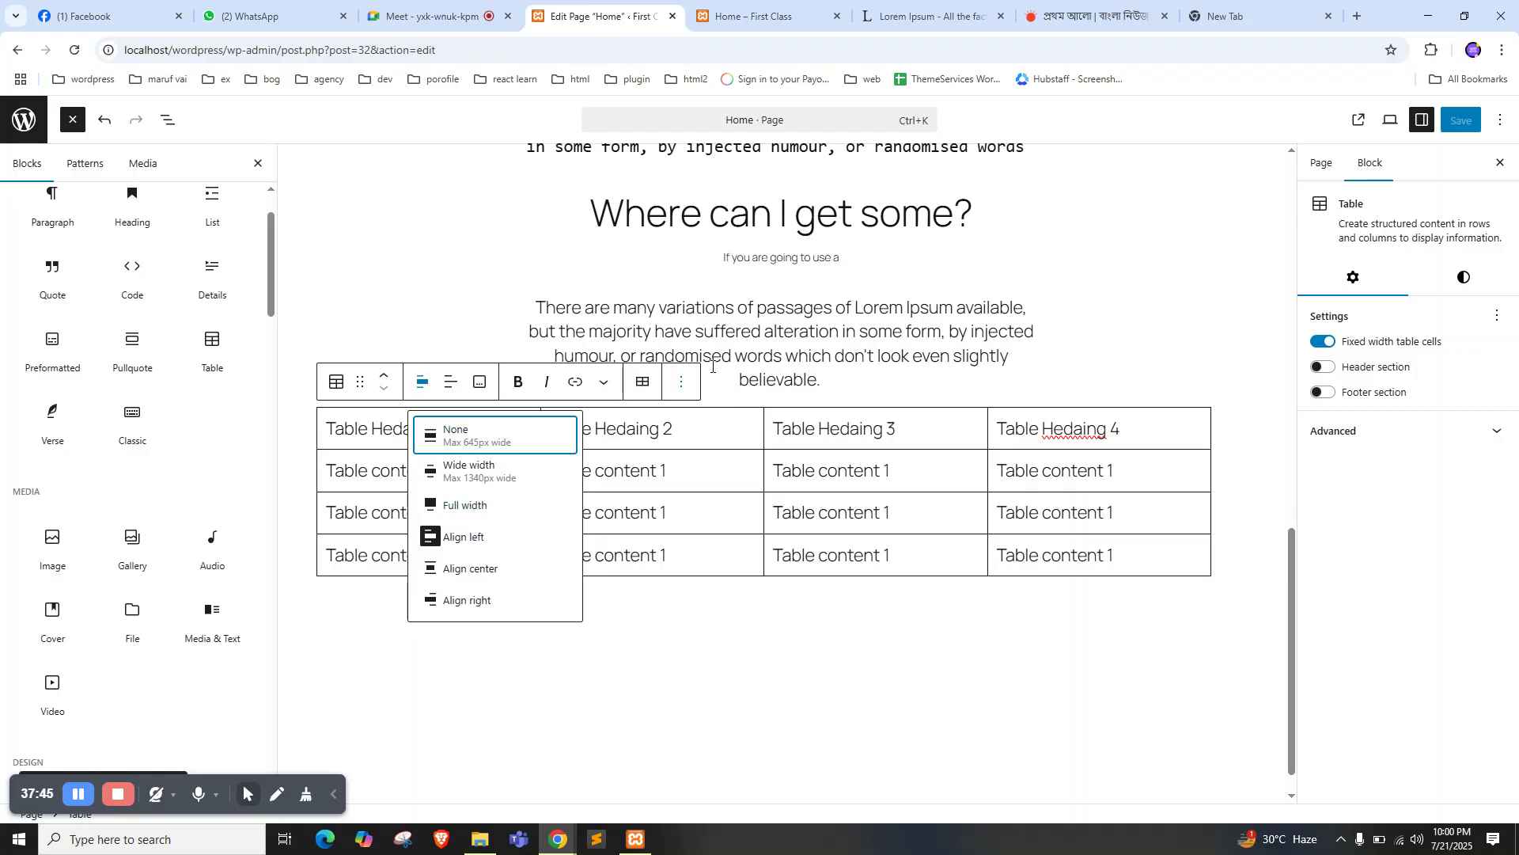
click(474, 538)
click(638, 396)
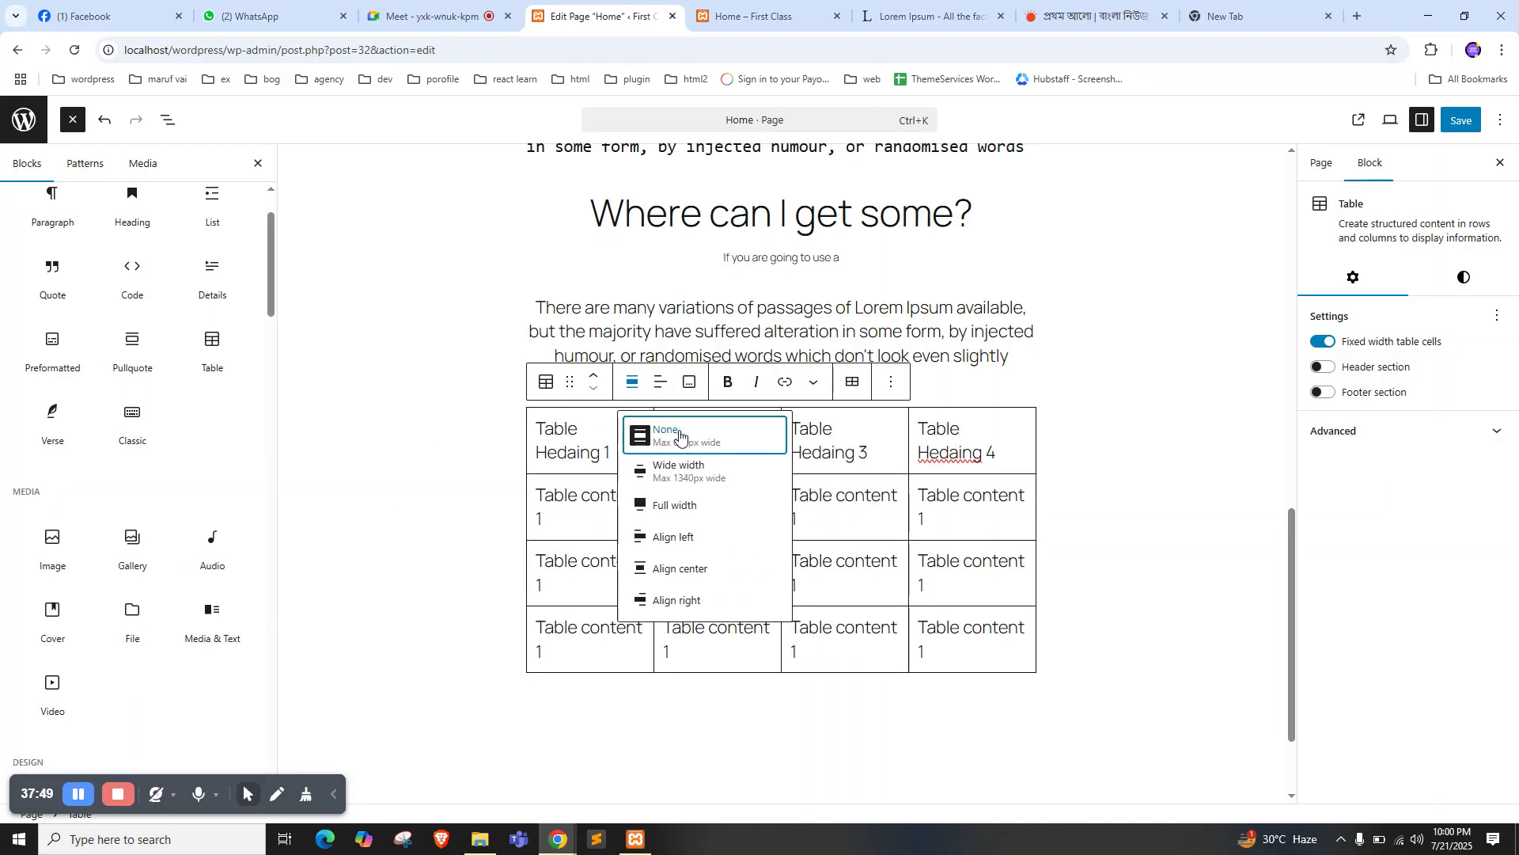
click(1462, 119)
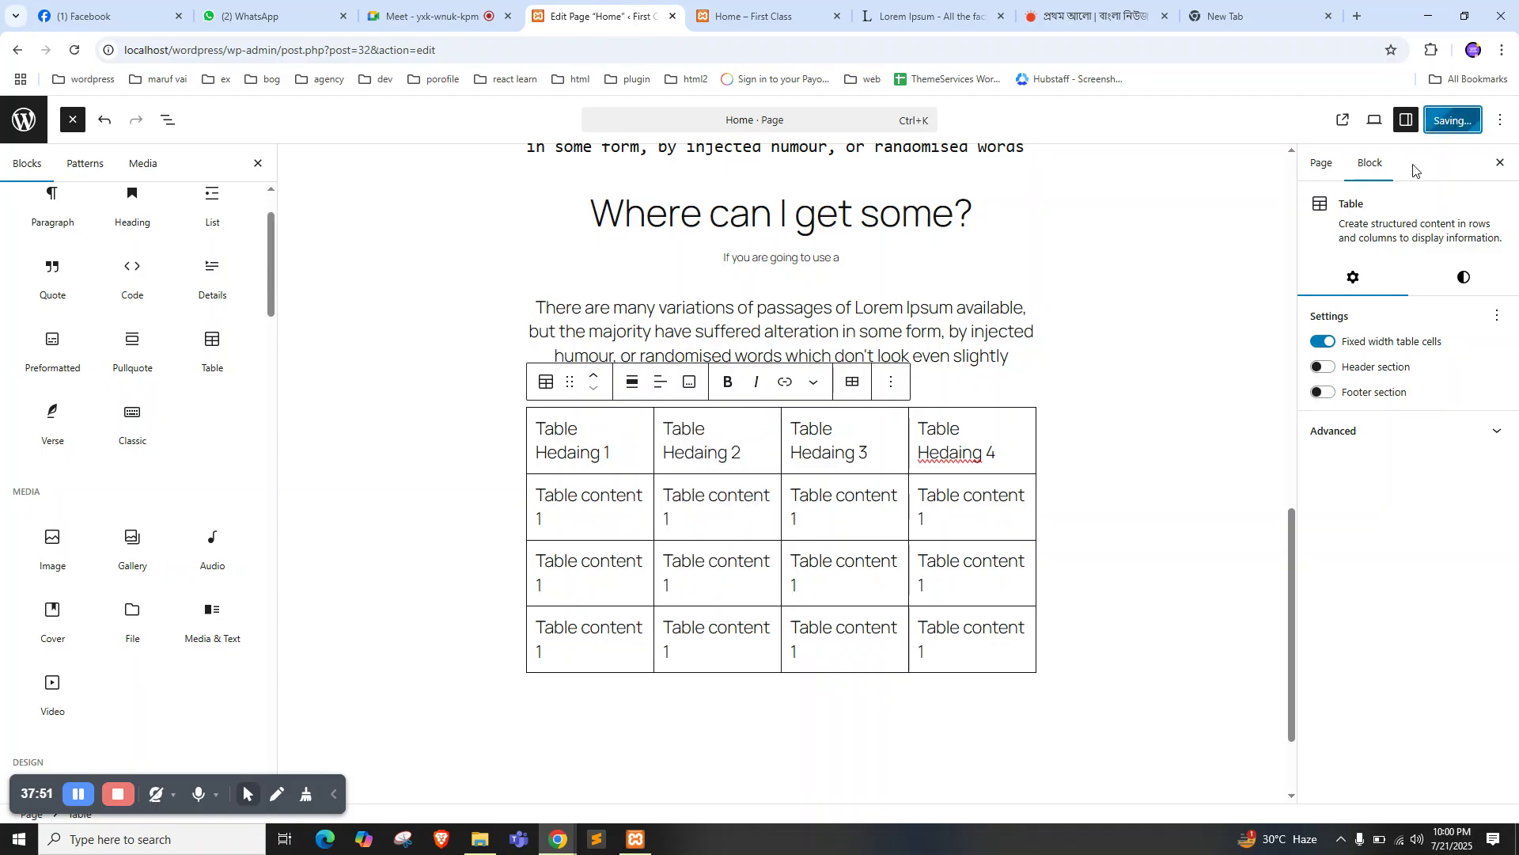
Reload the live Home page to inspect the table without any alignment
click(748, 16)
right_click(86, 269)
key(r)
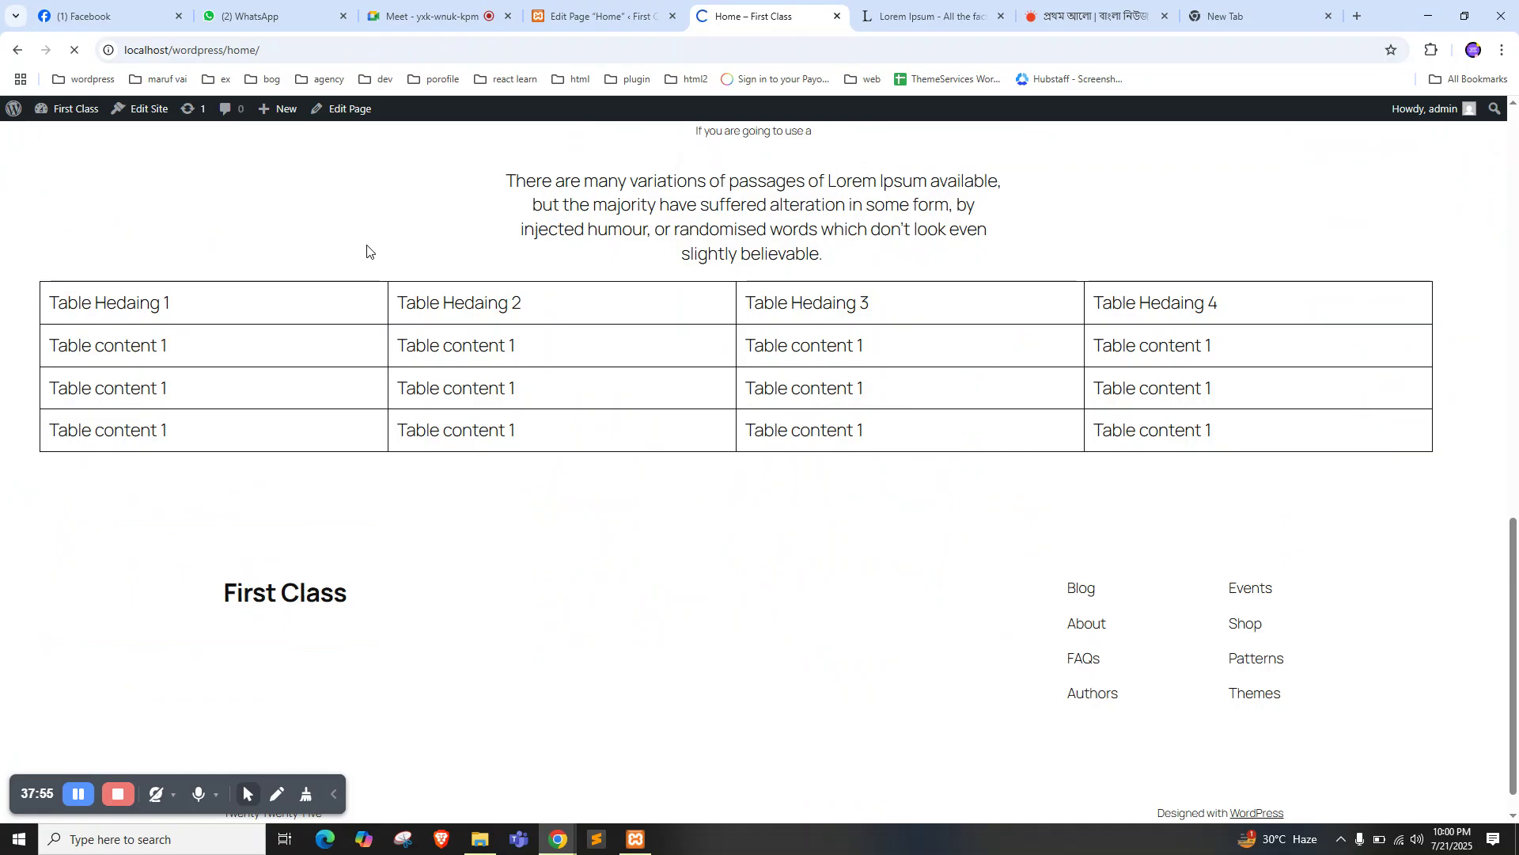
drag(641, 346, 759, 444)
click(694, 281)
Go back to the editor, set the table to Wide width again and save the page
click(590, 12)
click(629, 381)
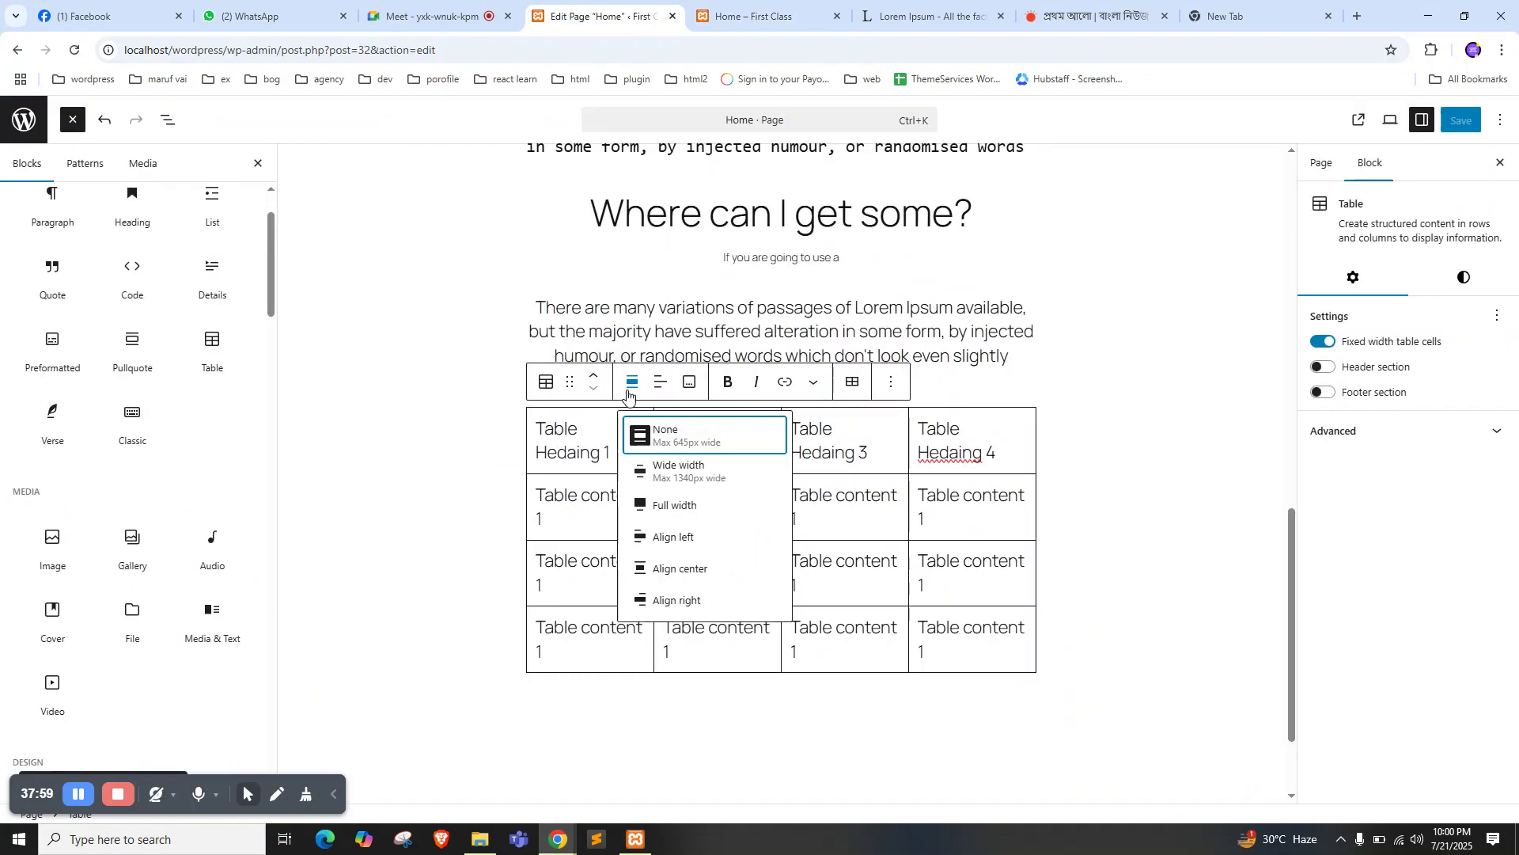
click(671, 467)
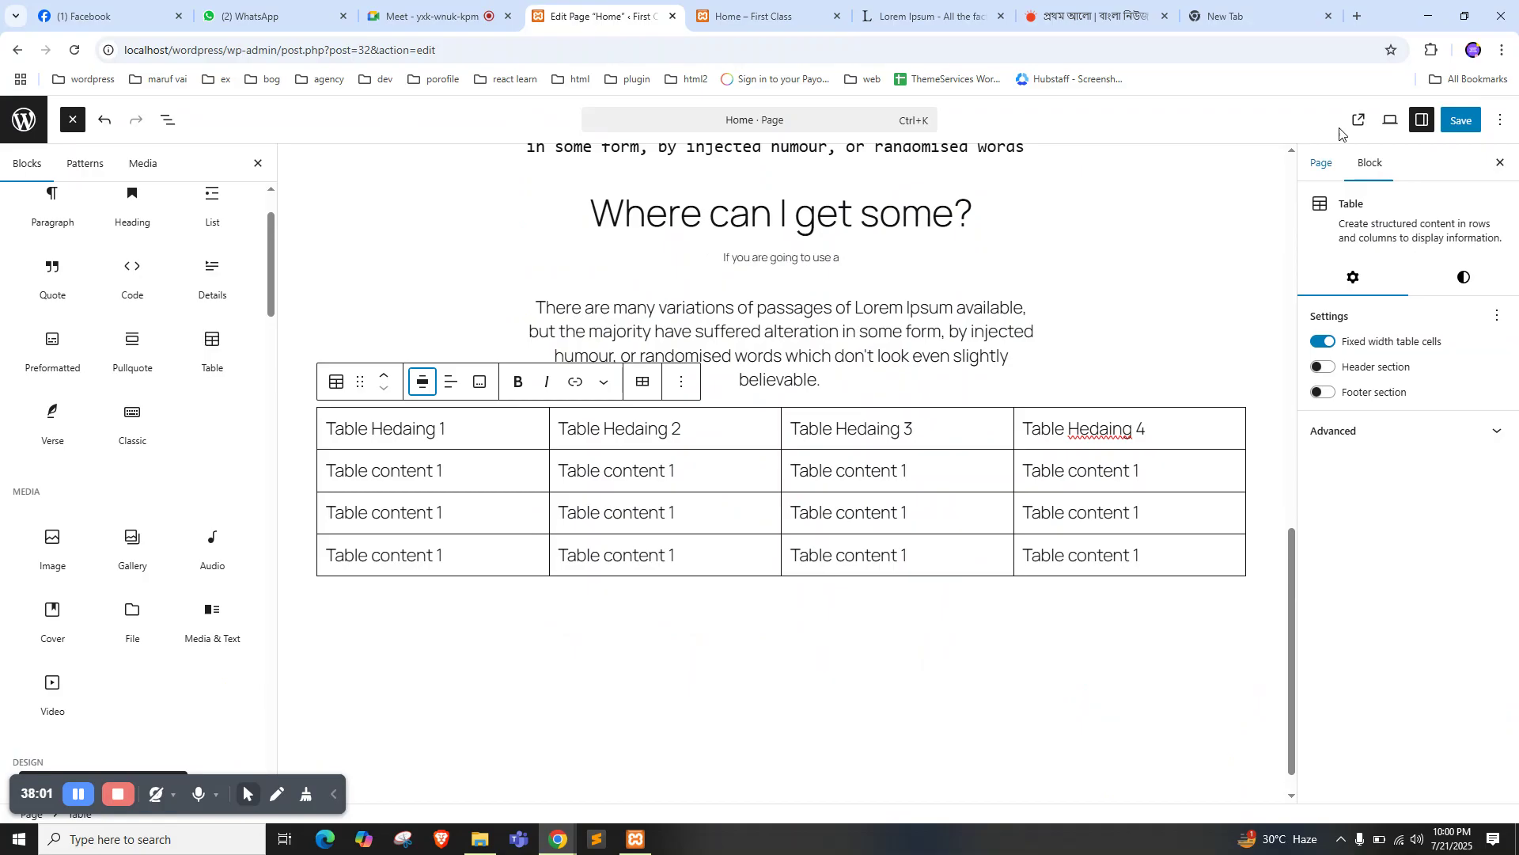
click(1460, 120)
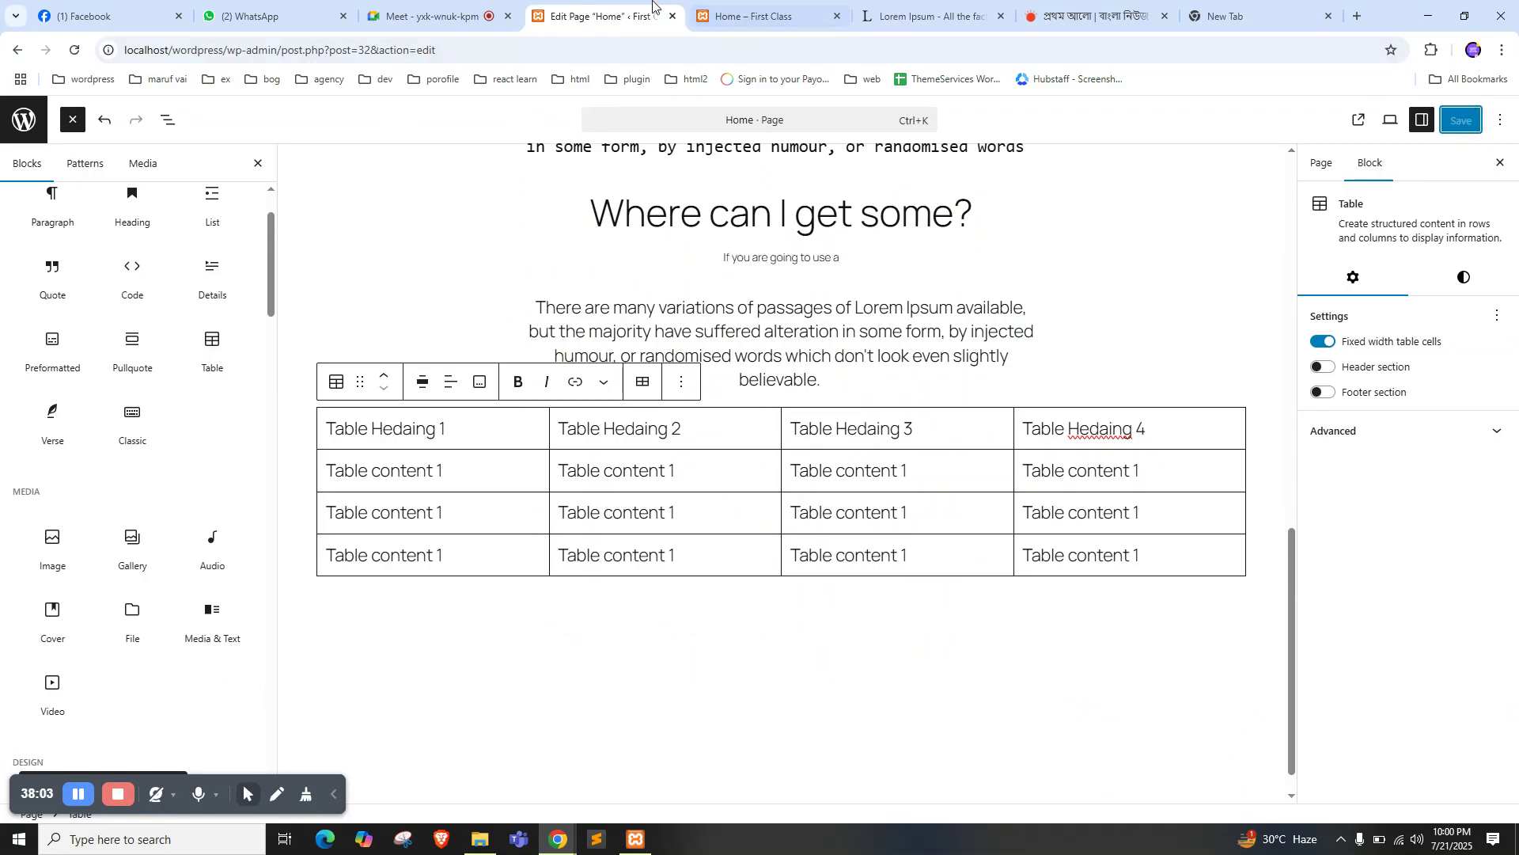
Reload the live Home page to check how the wide-width table displays
click(752, 16)
right_click(140, 244)
click(217, 310)
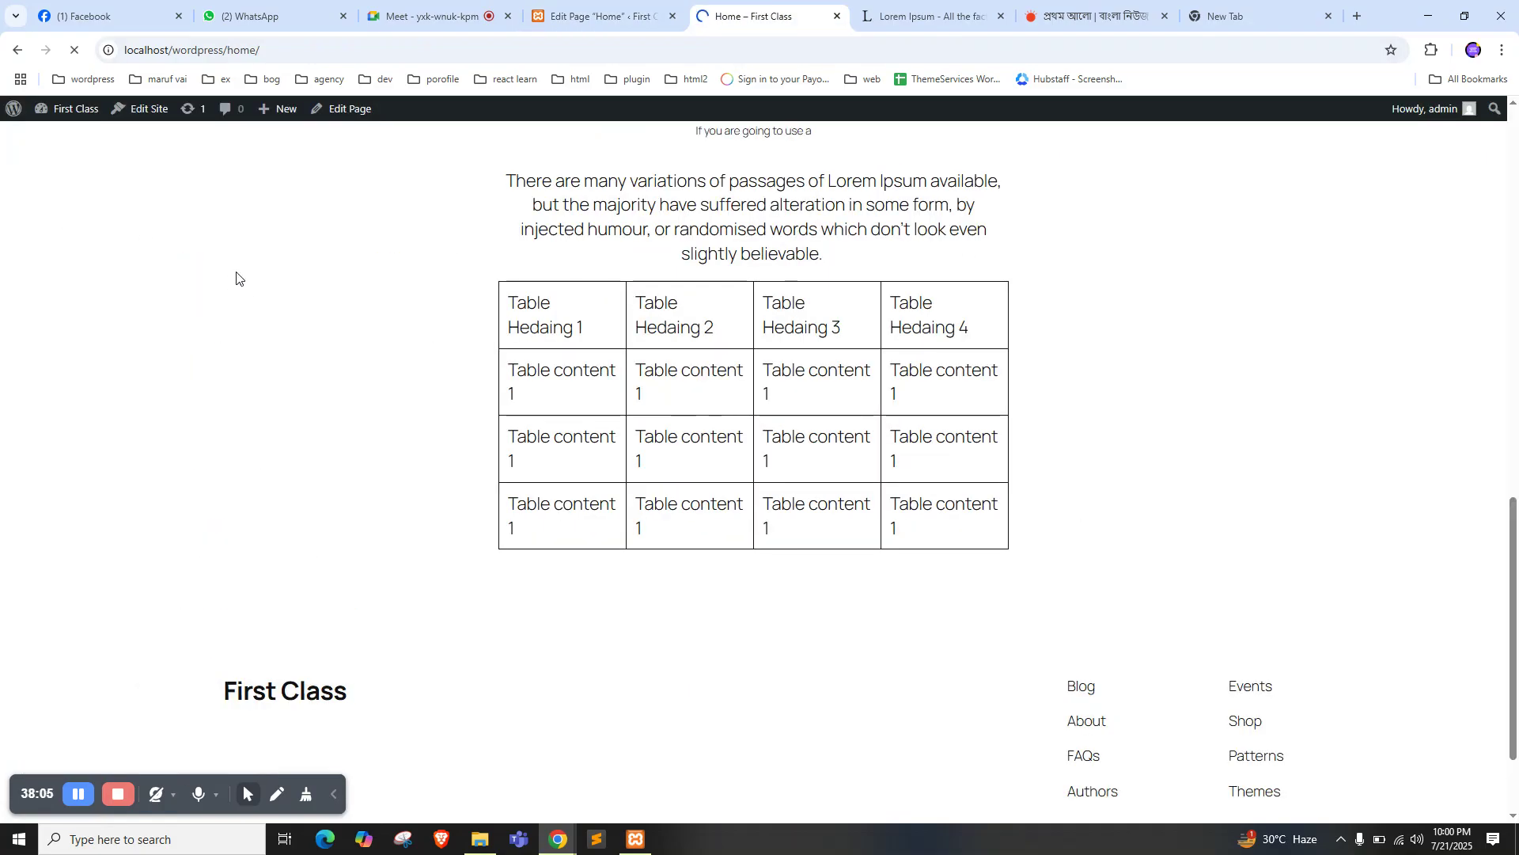
scroll(428, 387, up, 12)
scroll(428, 388, down, 12)
Return to the page editor, add a block after the table and make it a Verse block
click(597, 16)
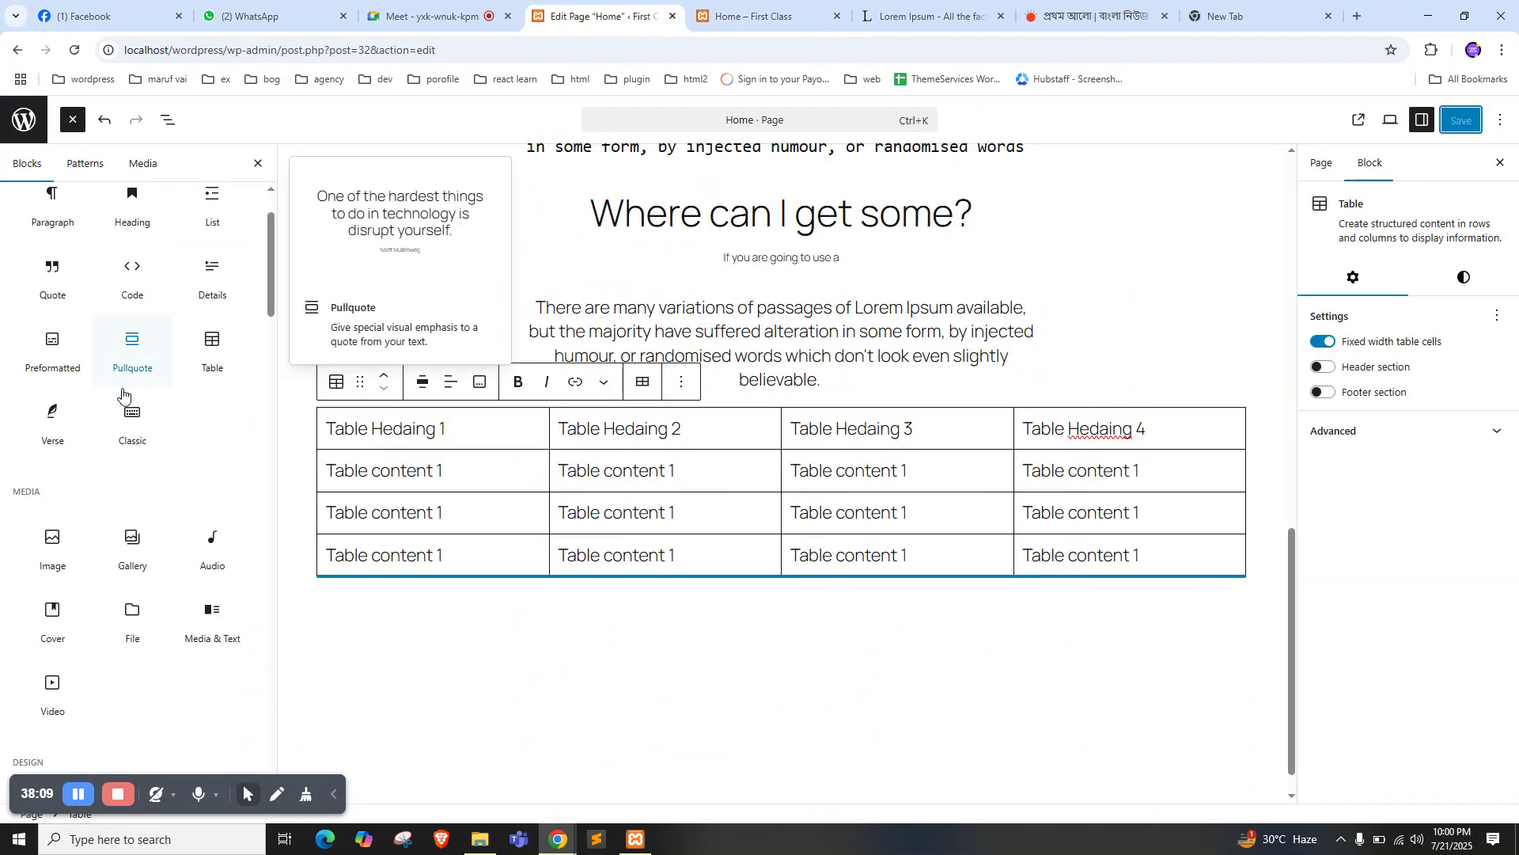
scroll(123, 391, down, 1)
scroll(707, 451, down, 1)
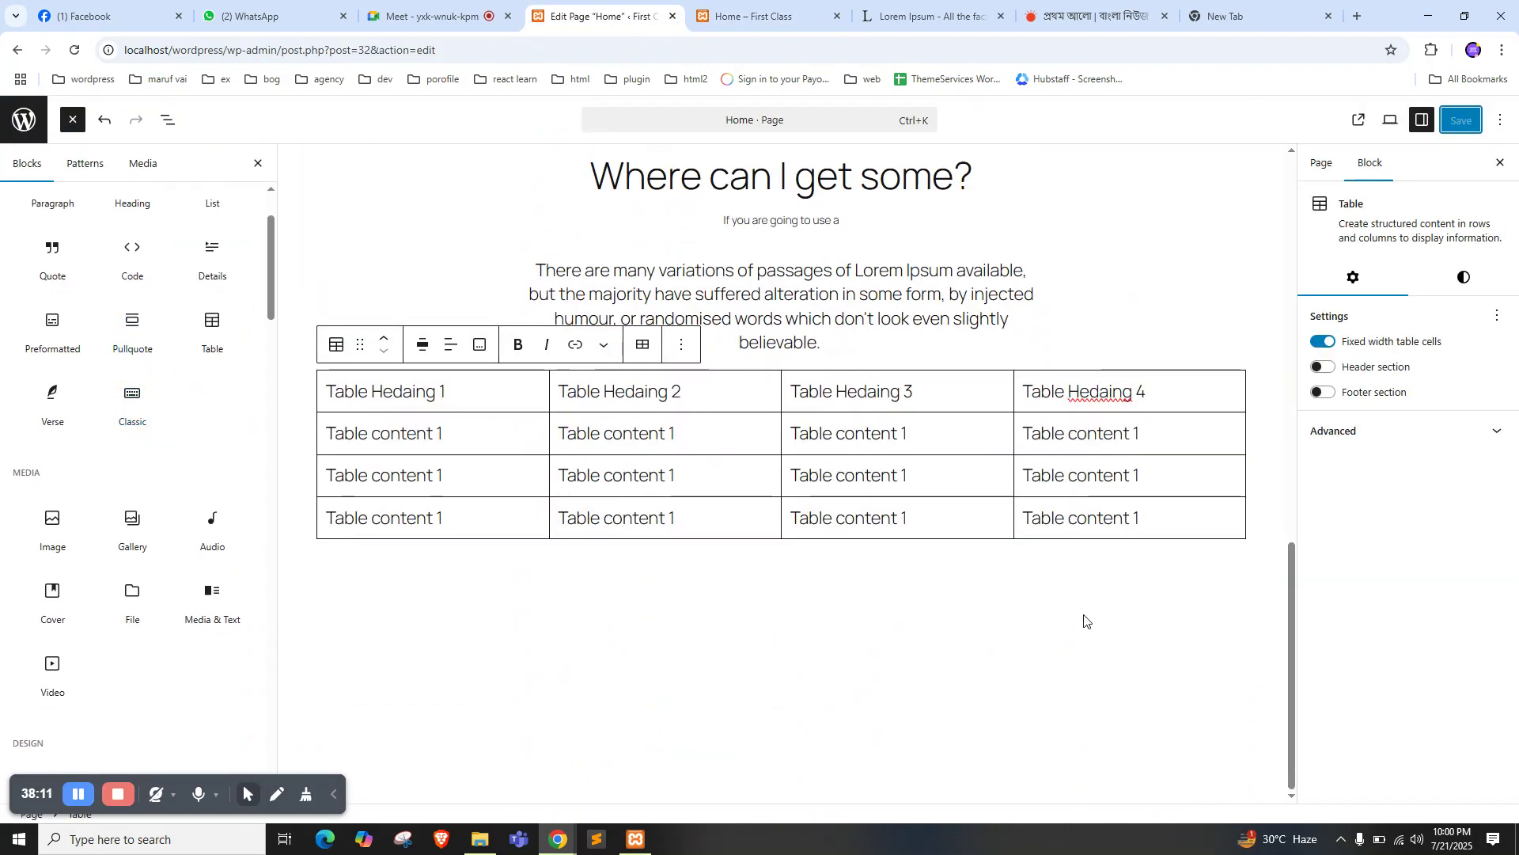
scroll(1024, 630, up, 1)
click(681, 390)
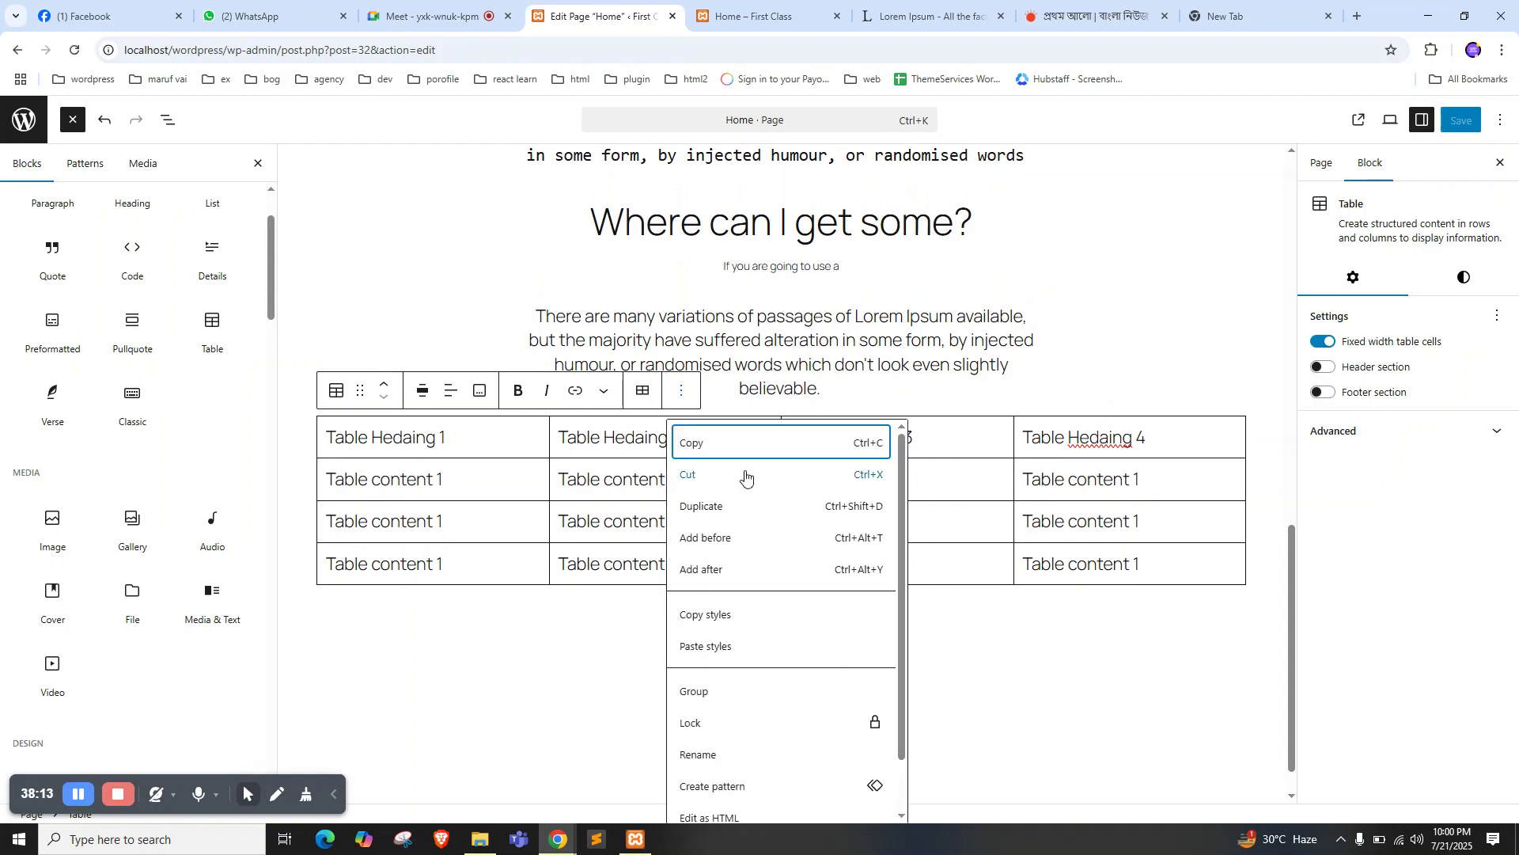
click(701, 570)
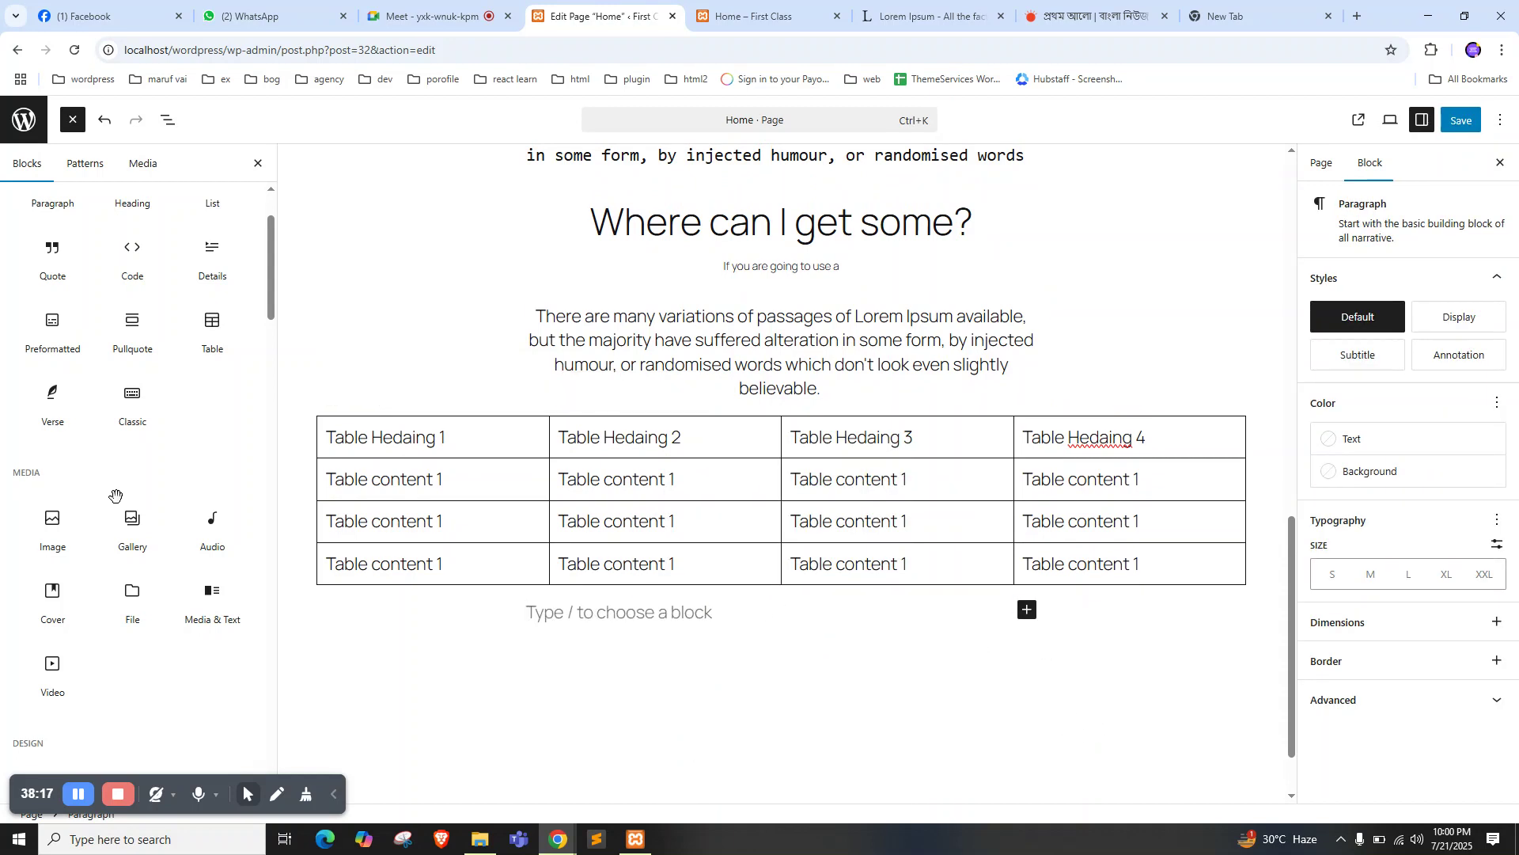
mouse_move(36, 427)
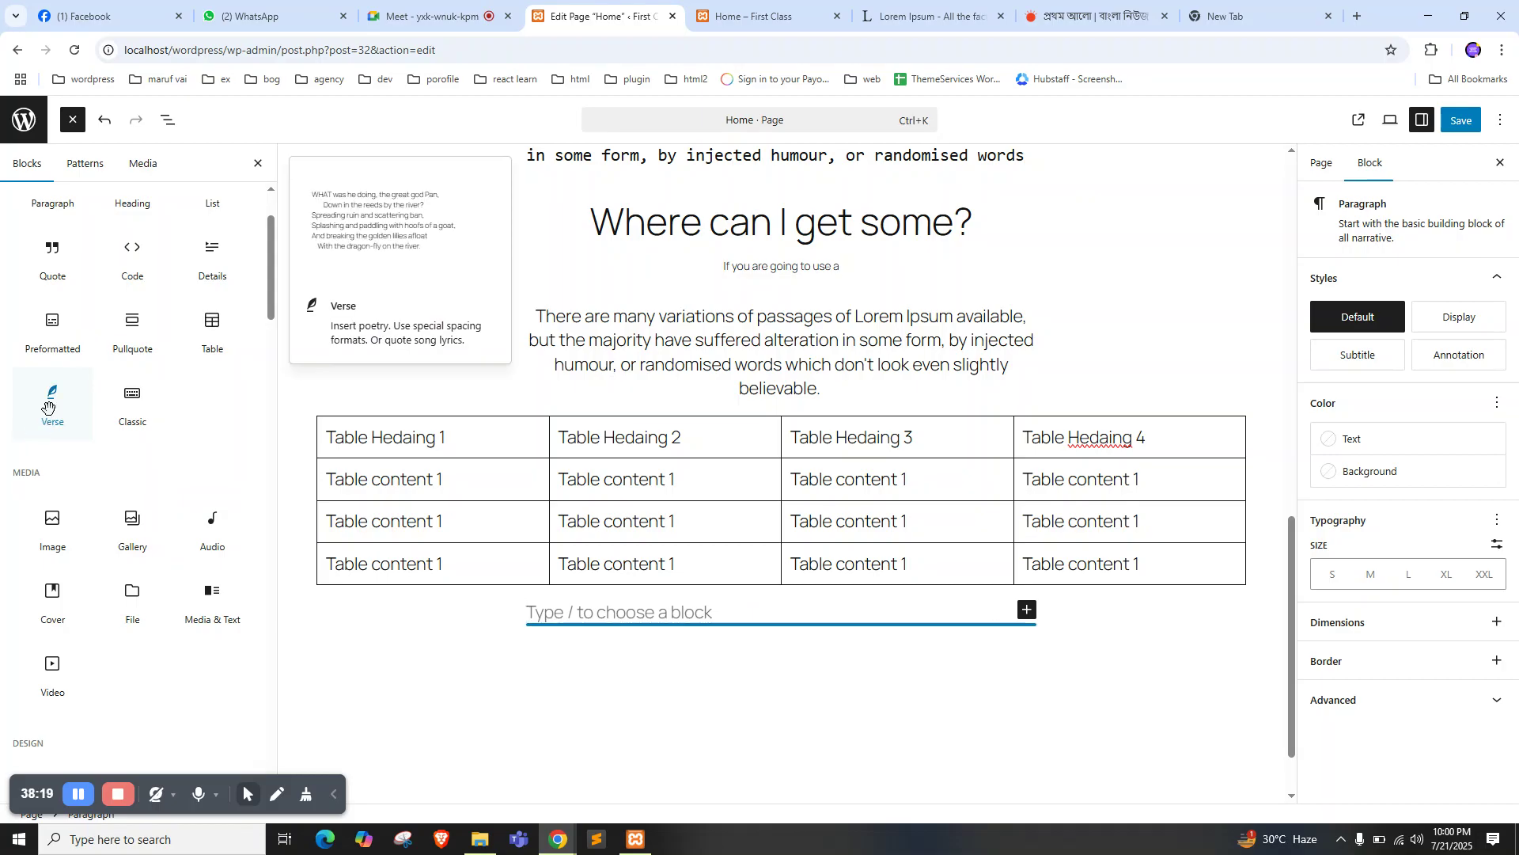
click(47, 407)
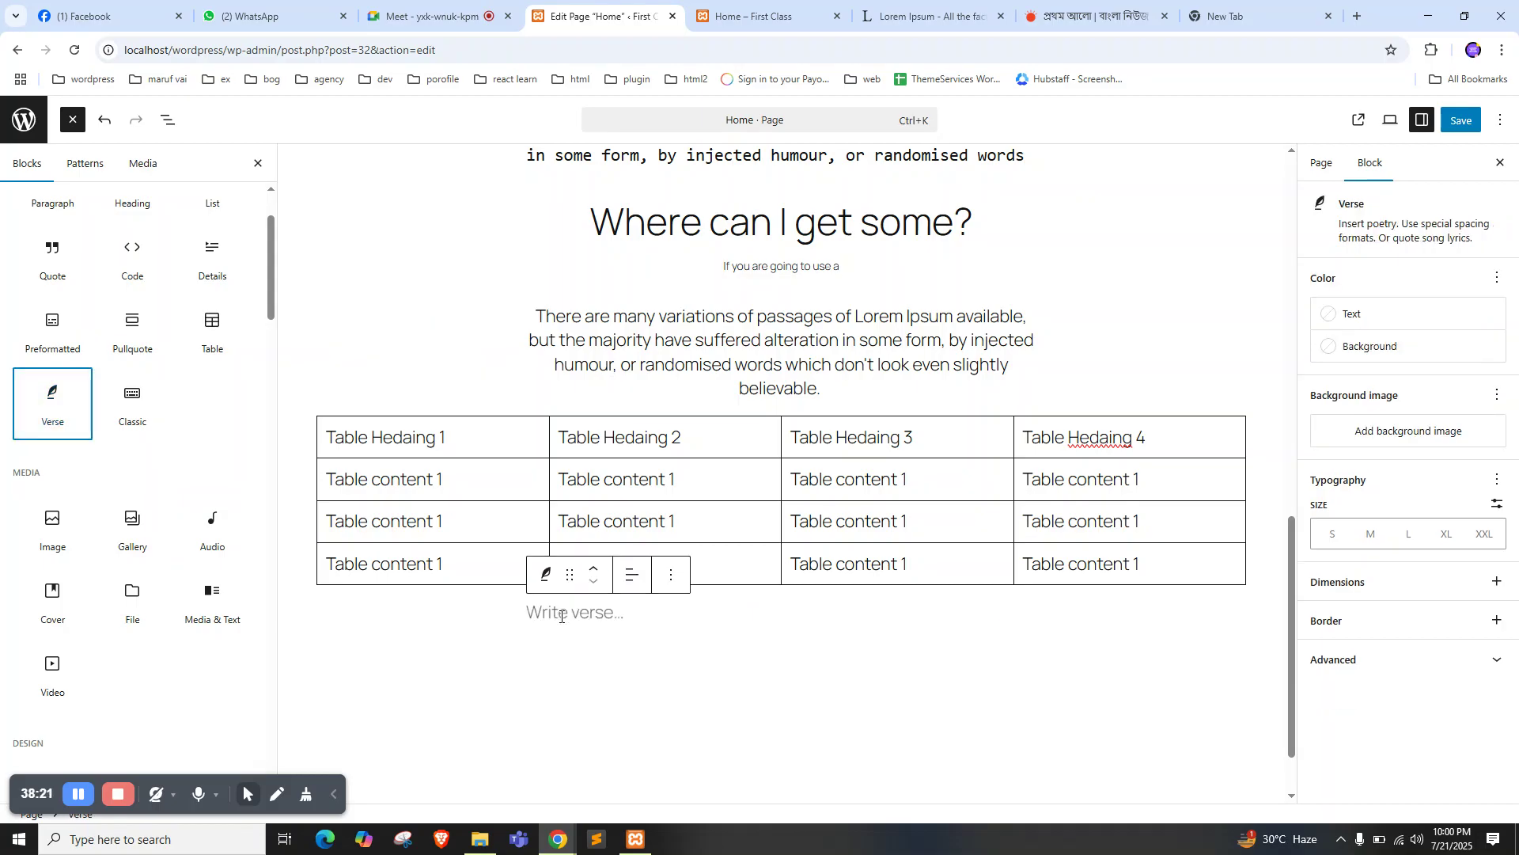
Copy the opening lines of "What is Lorem Ipsum?" from lipsum.com, paste them into the Verse block and save the page
click(922, 16)
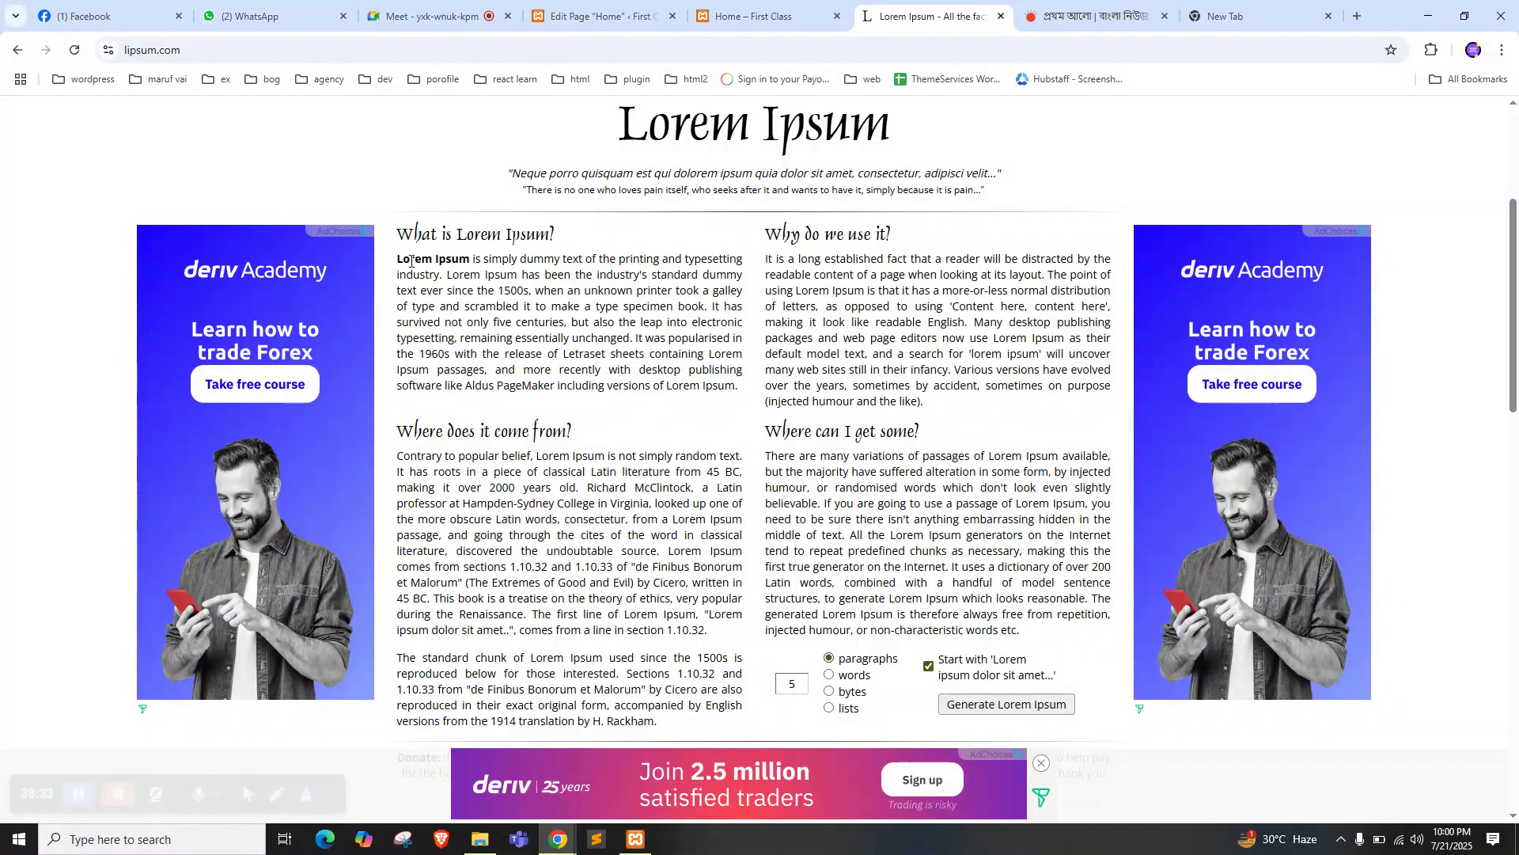
drag(398, 259, 529, 309)
key(ctrl+c)
click(602, 16)
click(551, 617)
key(ctrl+v)
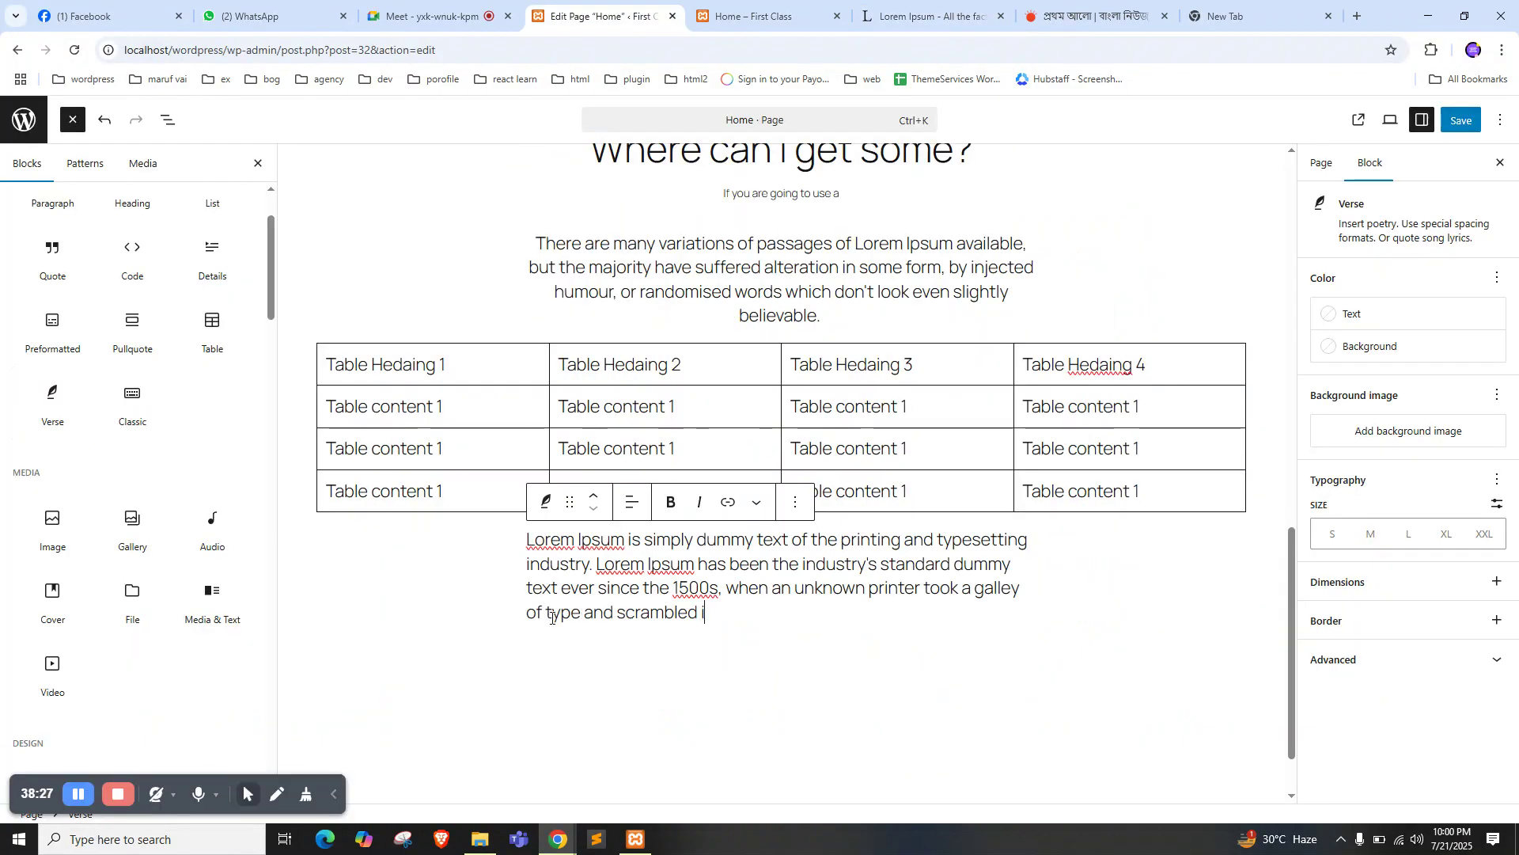
click(1454, 133)
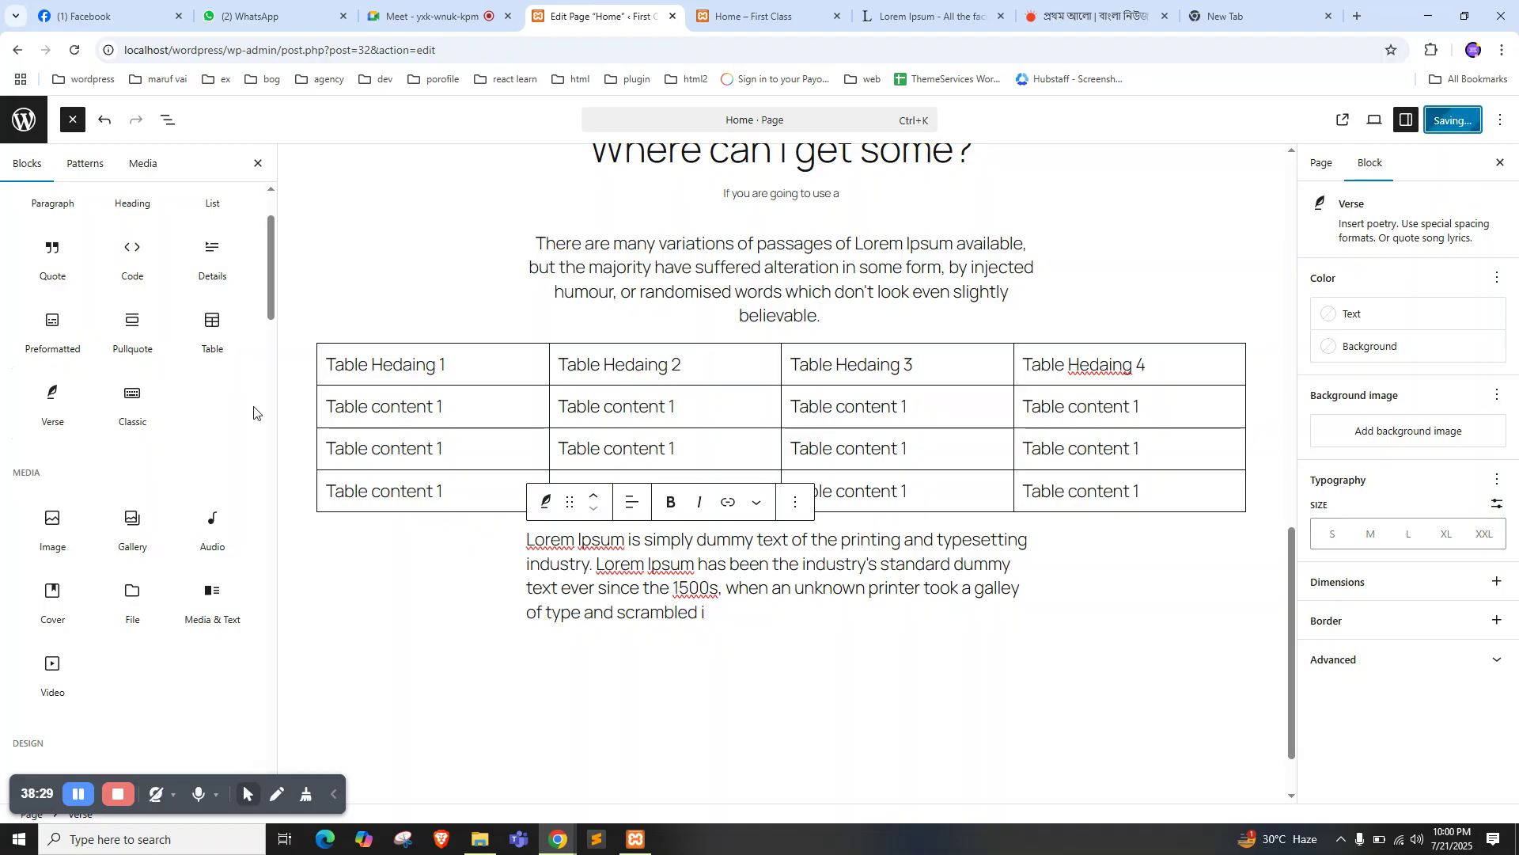
Reload the live Home page to check the verse text below the table
key(ctrl+Tab)
right_click(4, 363)
click(71, 420)
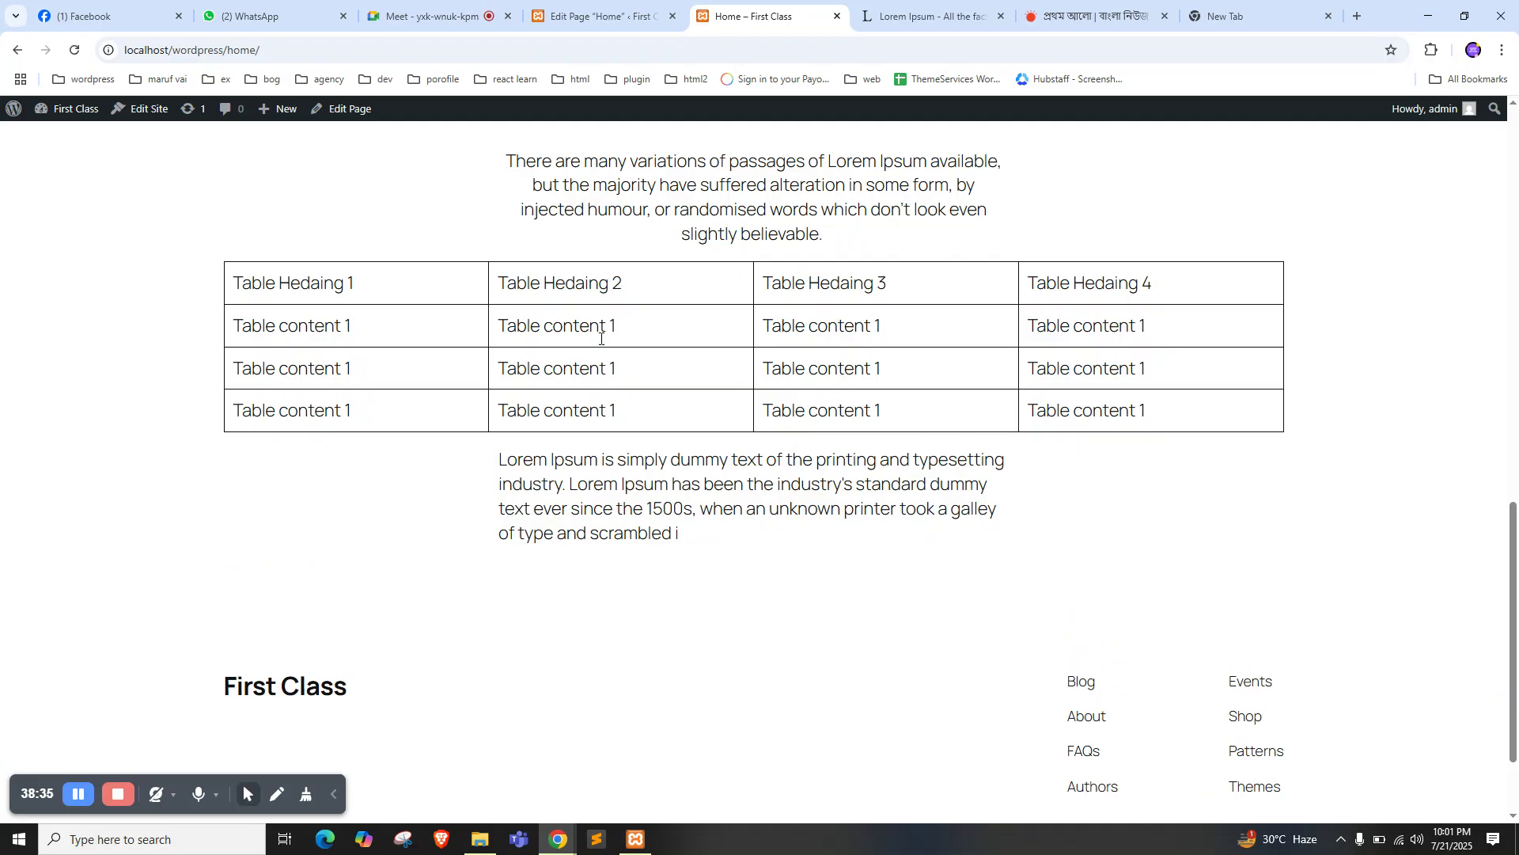
Return to the editor and insert a Classic block after the verse, opening the Classic Editor
key(ctrl+shift+Tab)
mouse_move(49, 395)
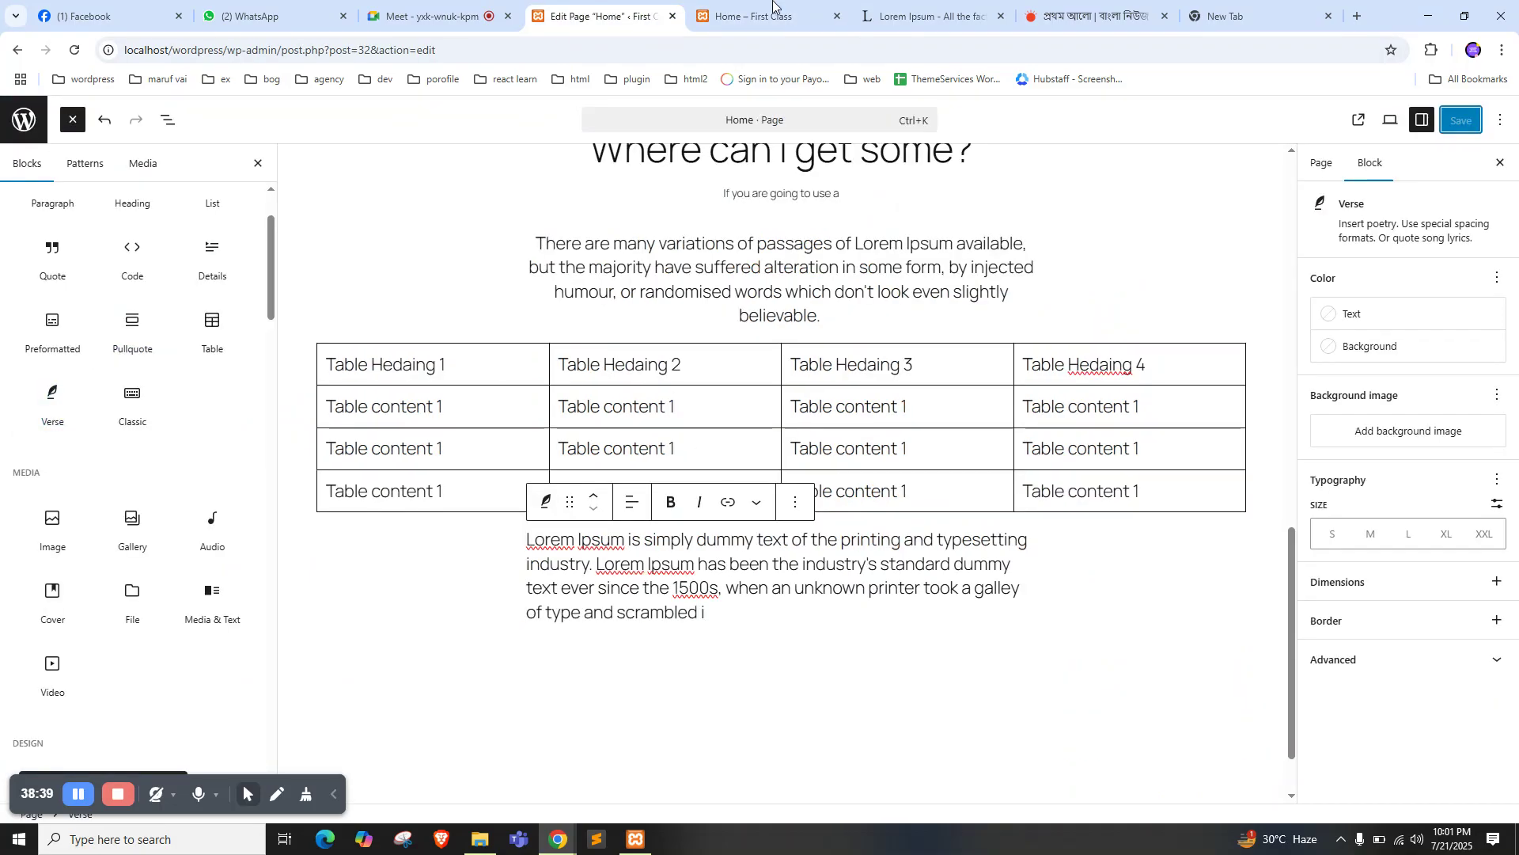
scroll(683, 540, down, 1)
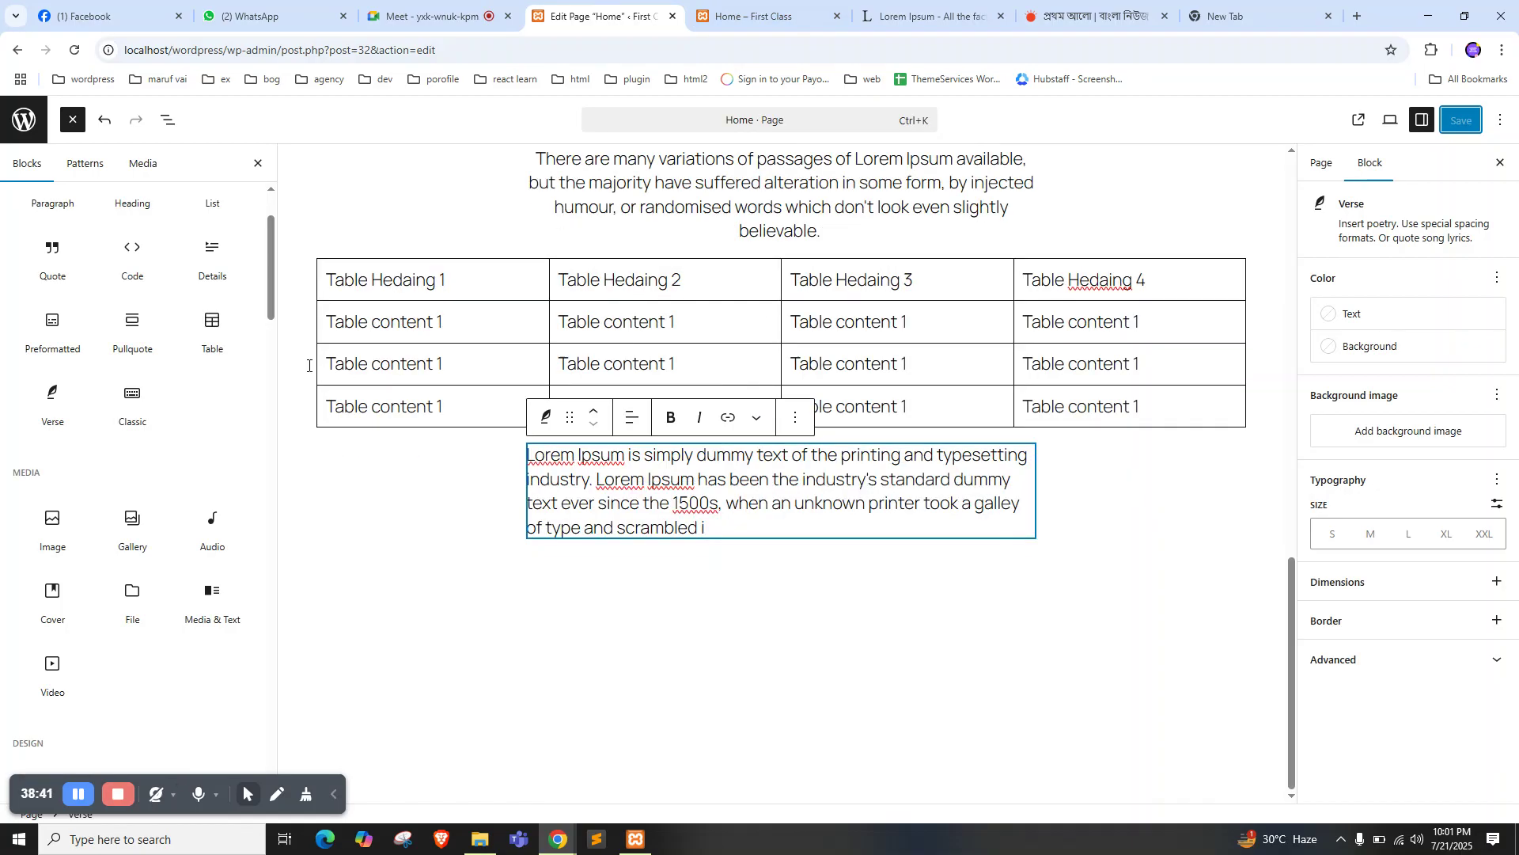
mouse_move(127, 396)
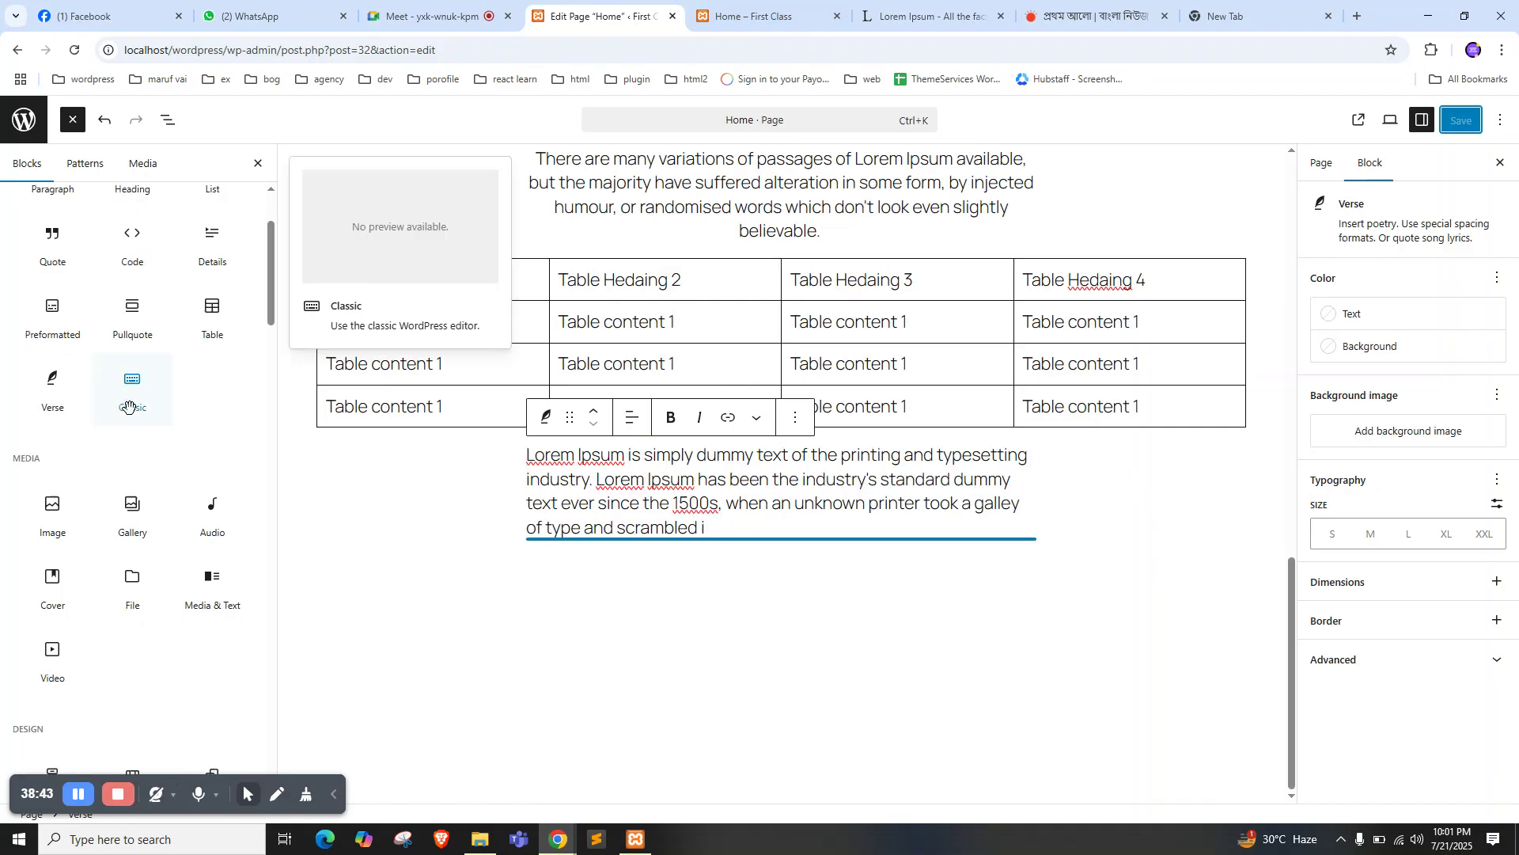
scroll(129, 406, down, 1)
click(126, 349)
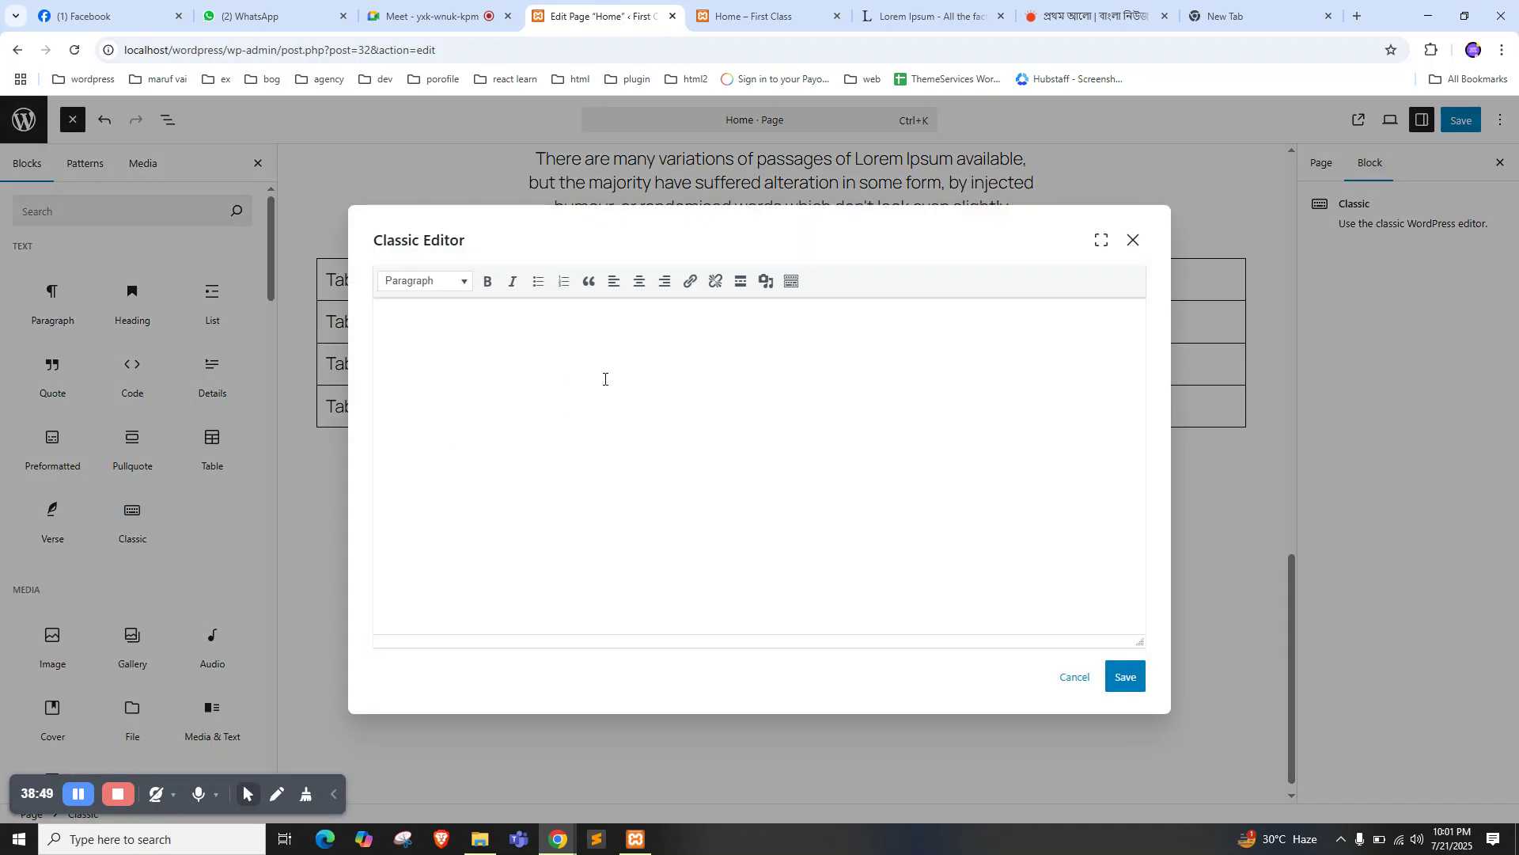
drag(450, 285, 813, 441)
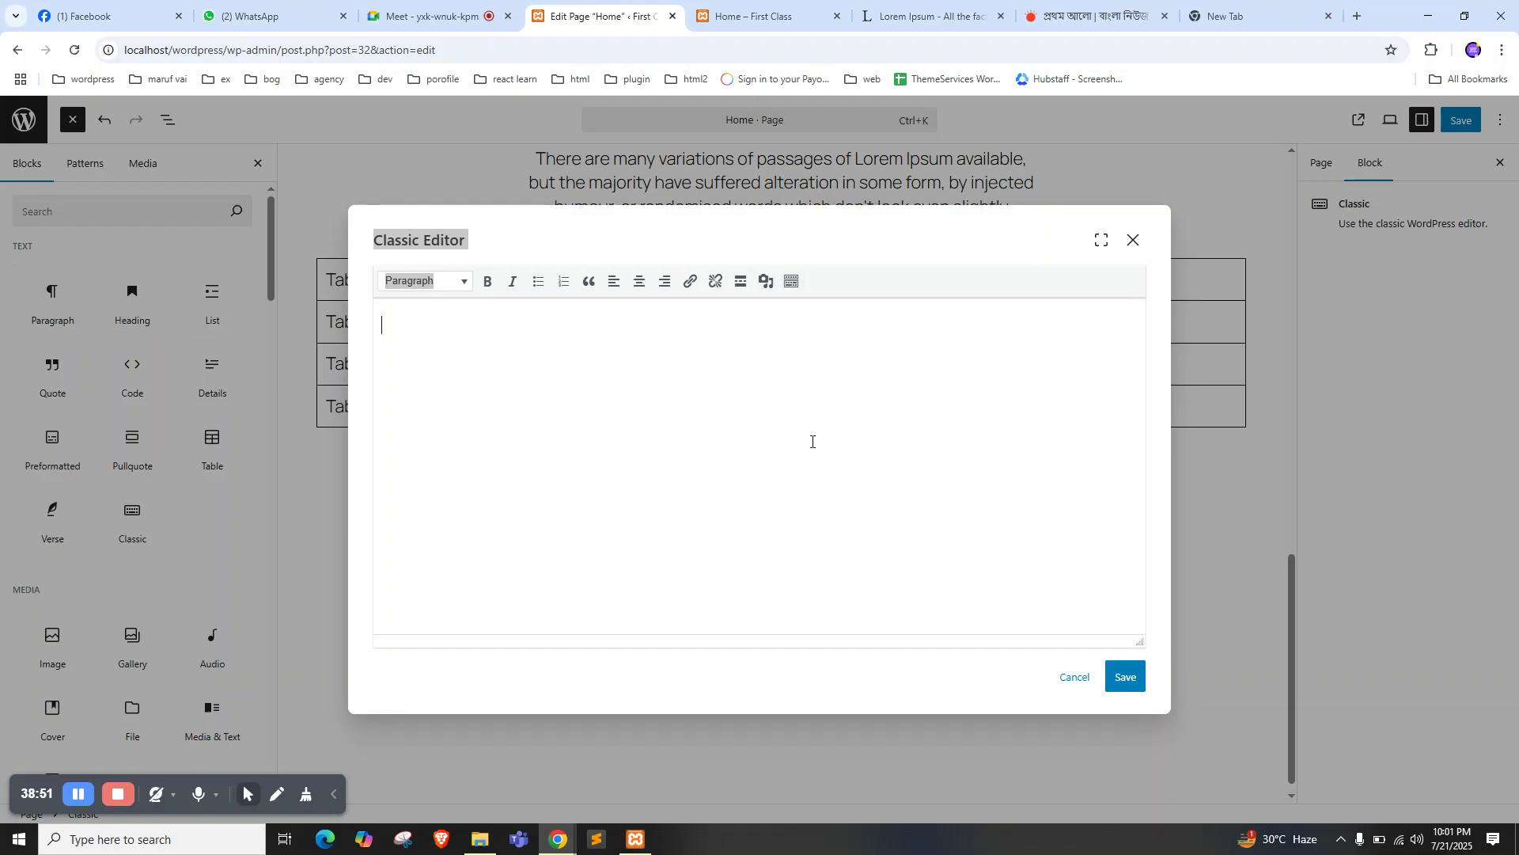
click(435, 11)
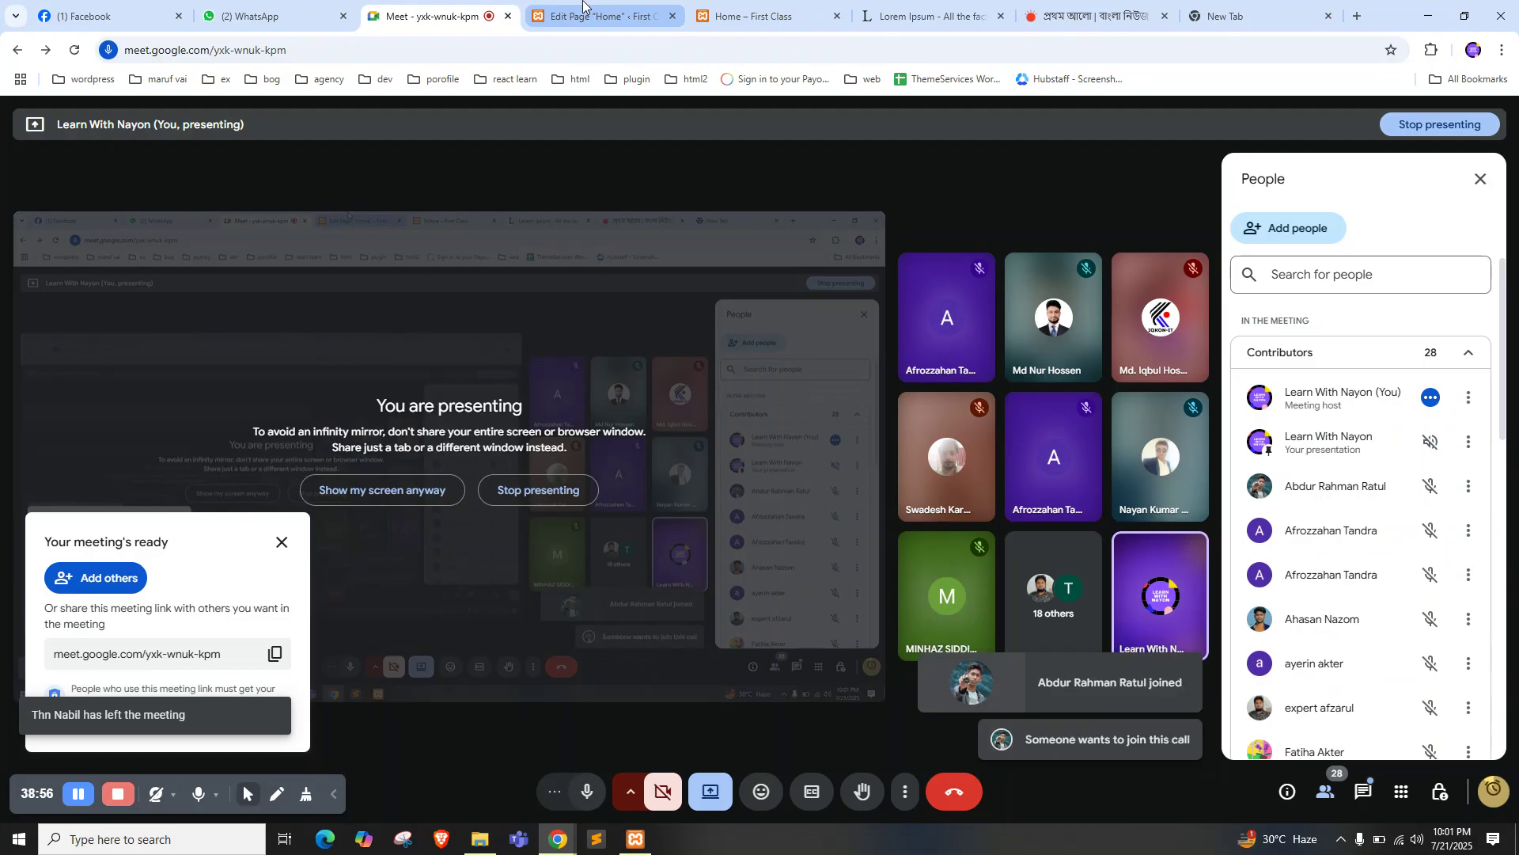
click(645, 8)
click(438, 230)
triple_click(443, 232)
click(446, 232)
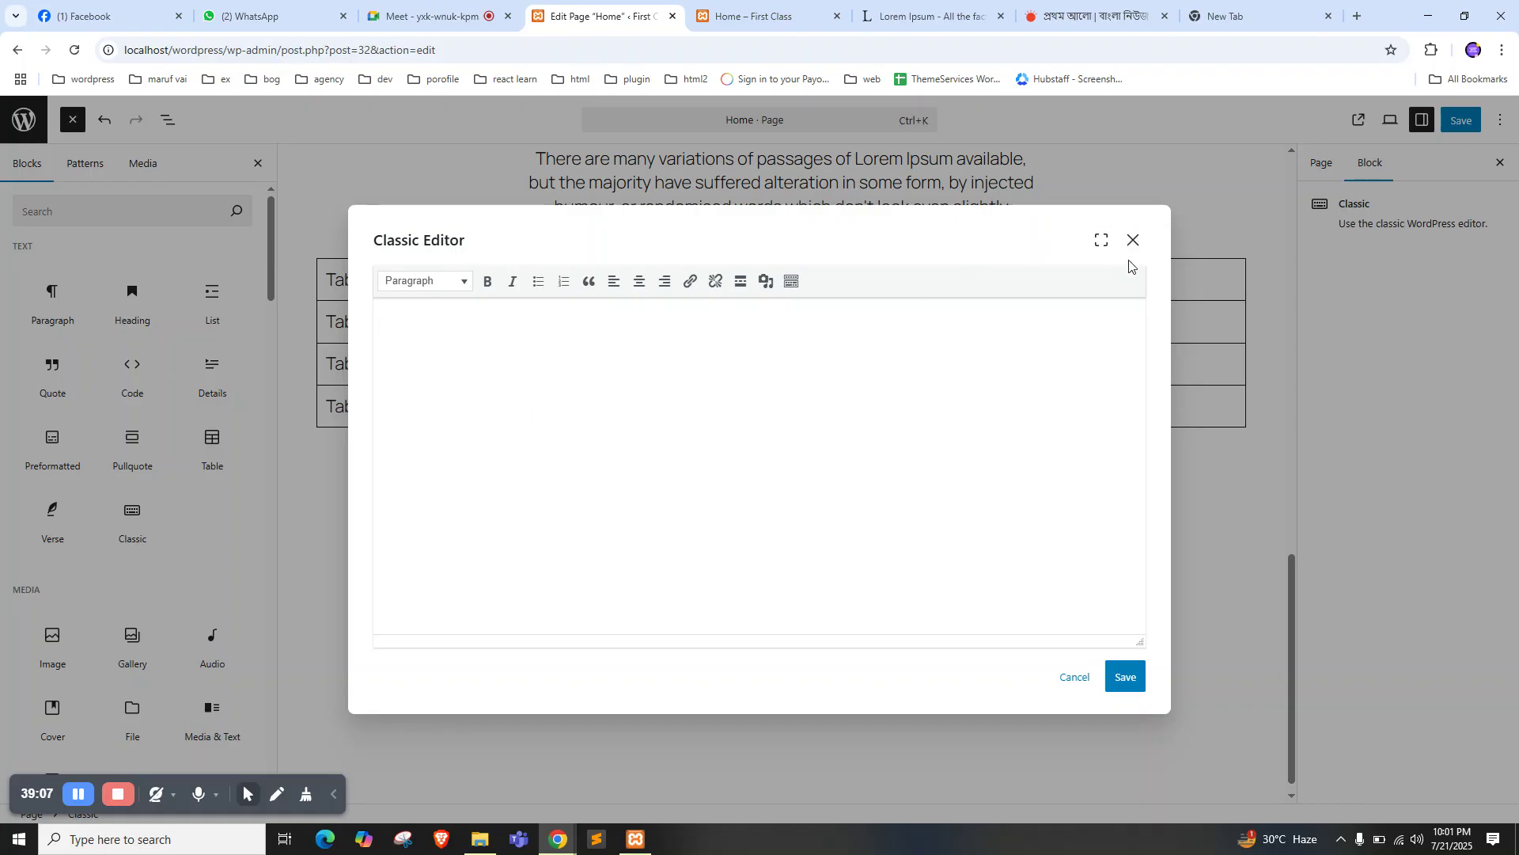
Look through the paragraph and heading formats in the Classic Editor, then close it without adding content
click(443, 283)
click(684, 371)
click(424, 282)
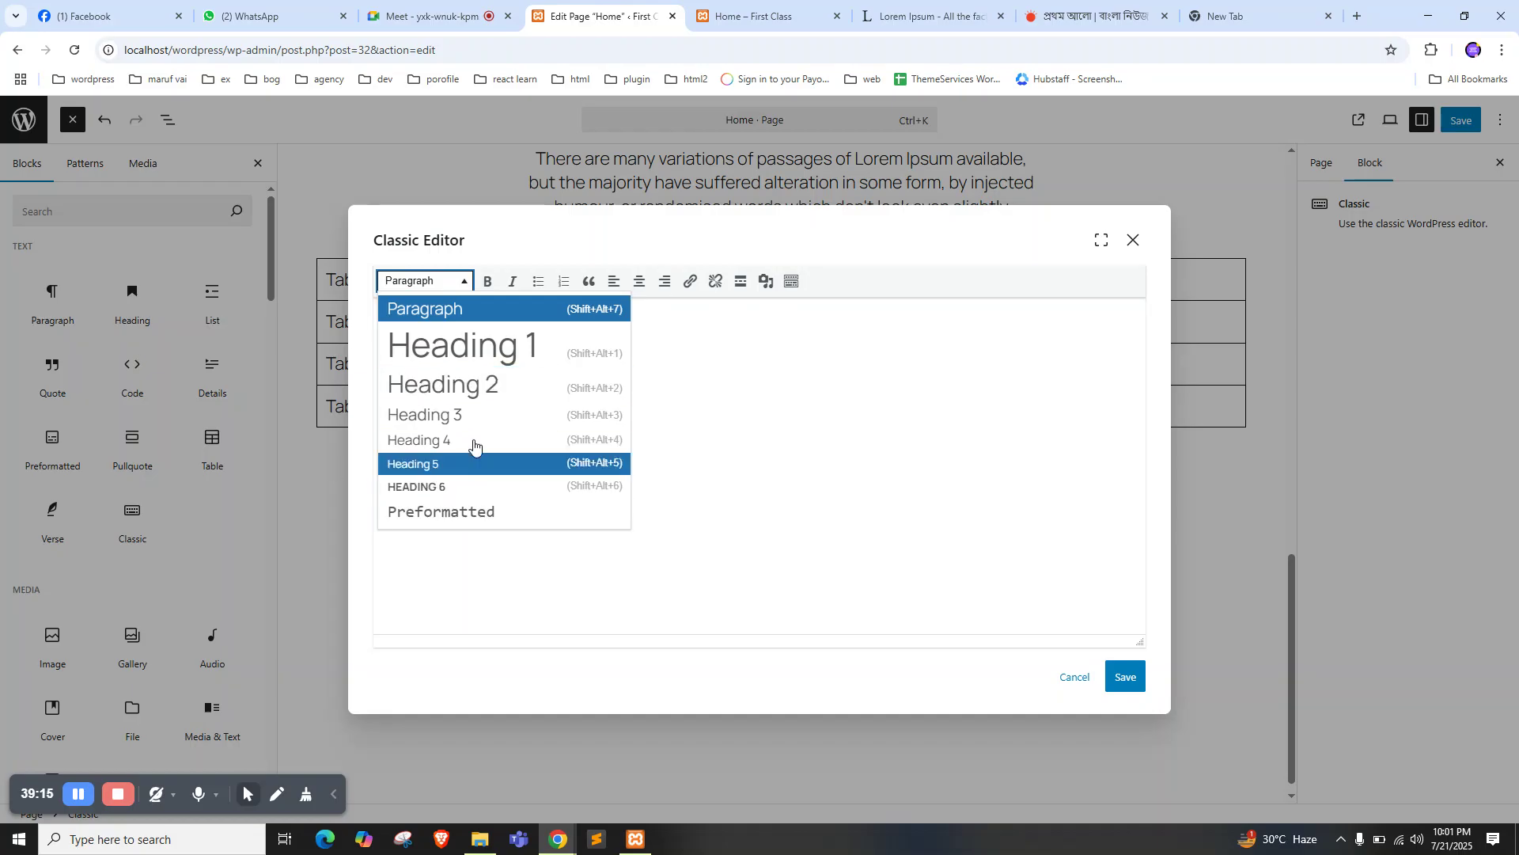
click(821, 409)
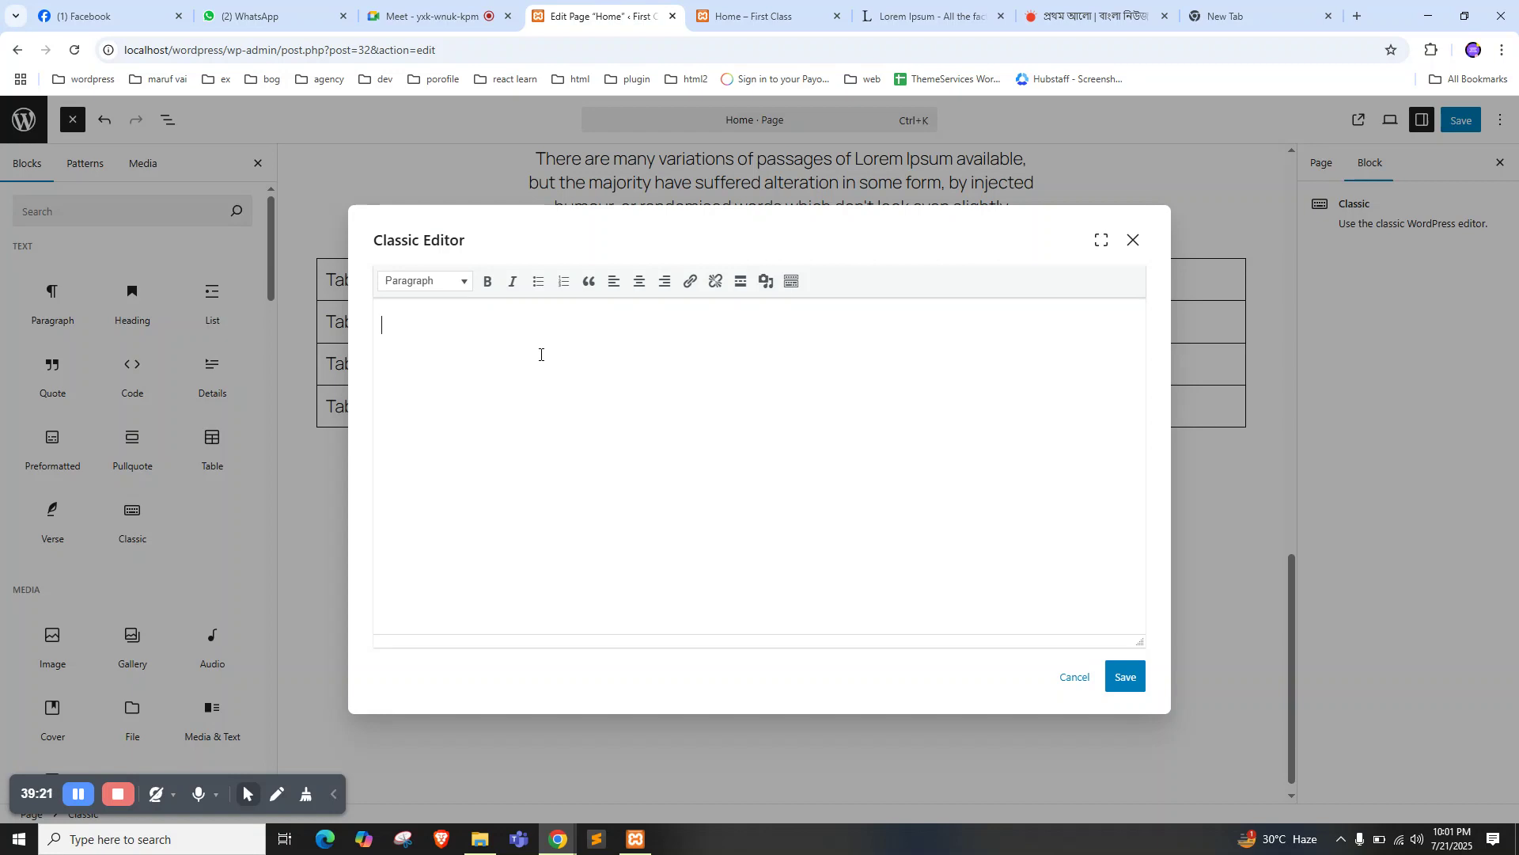
click(1134, 241)
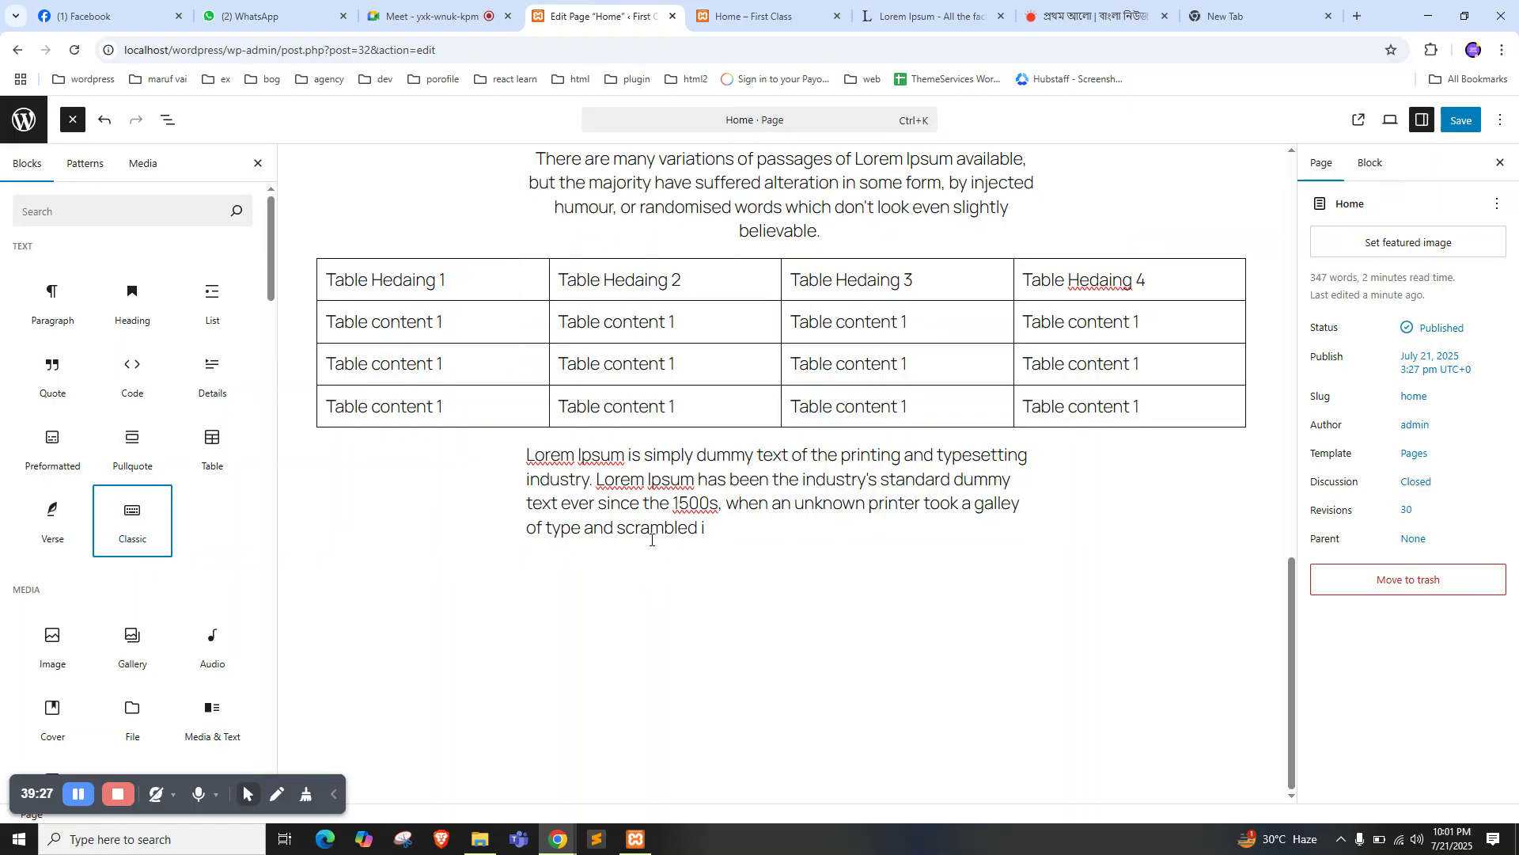
Look over the pictures on the prothomalo.com homepage as an example, then return to the Home page editor
click(732, 12)
click(590, 4)
scroll(182, 538, down, 2)
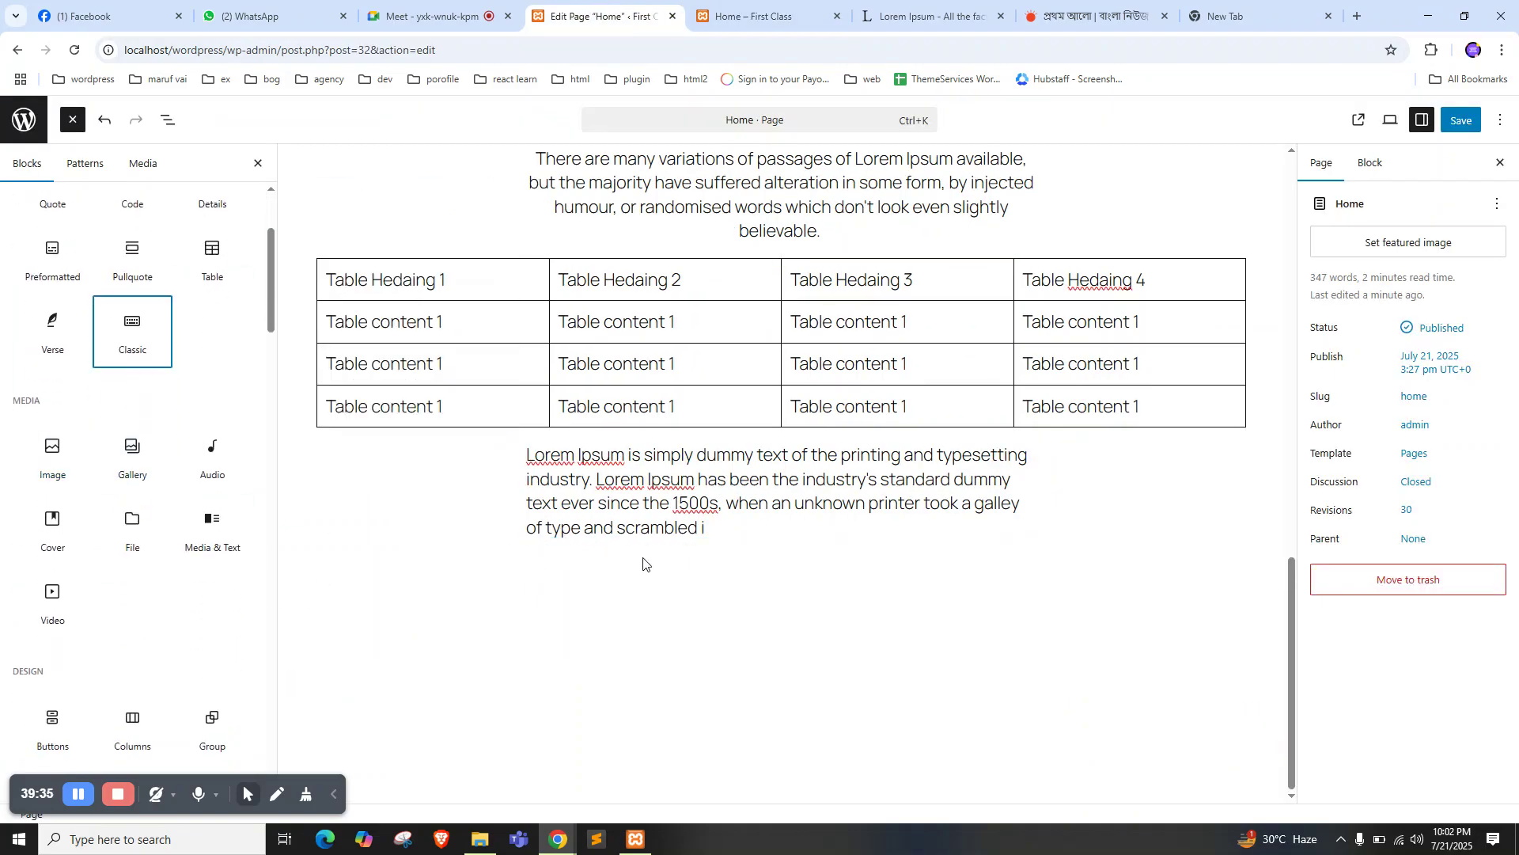
key(ctrl+Tab)
key(ctrl+Tab)
key(ctrl+Tab)
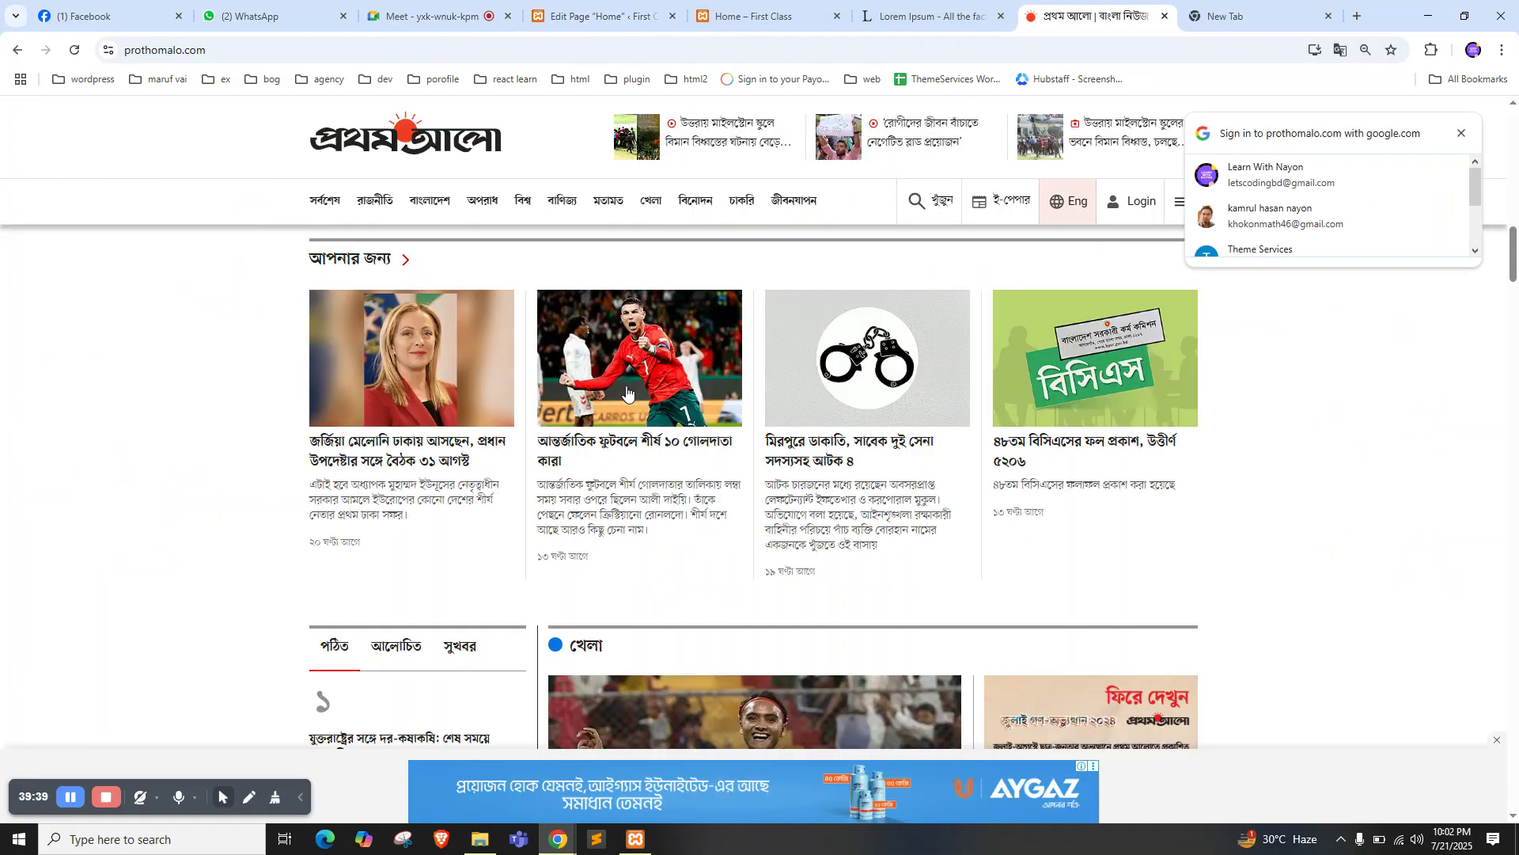
scroll(628, 390, down, 2)
scroll(792, 411, up, 10)
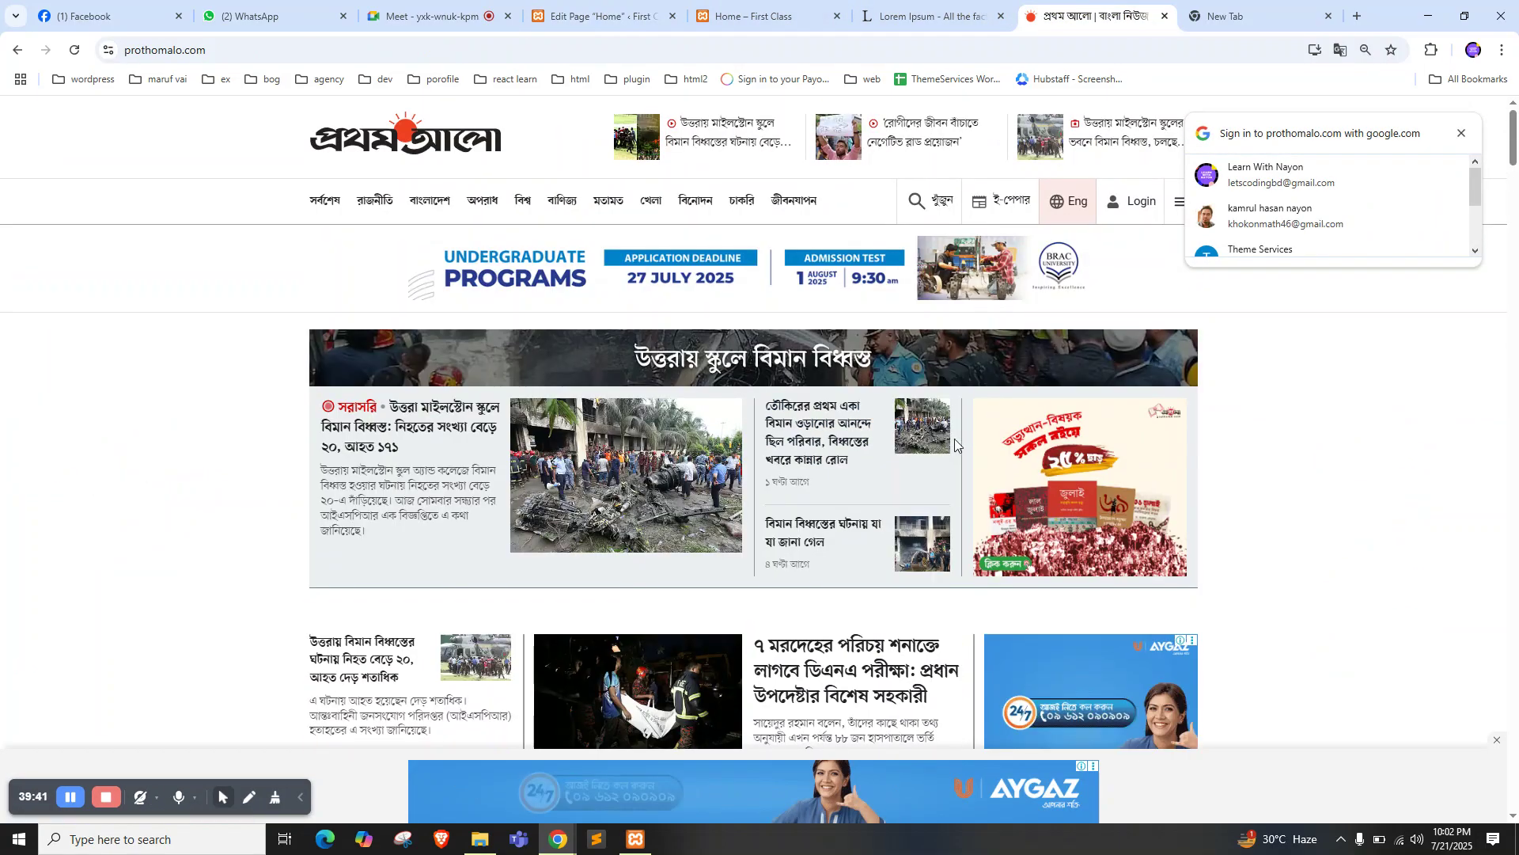
key(ctrl+shift+Tab)
key(ctrl+shift+Tab)
key(ctrl+shift+Tab)
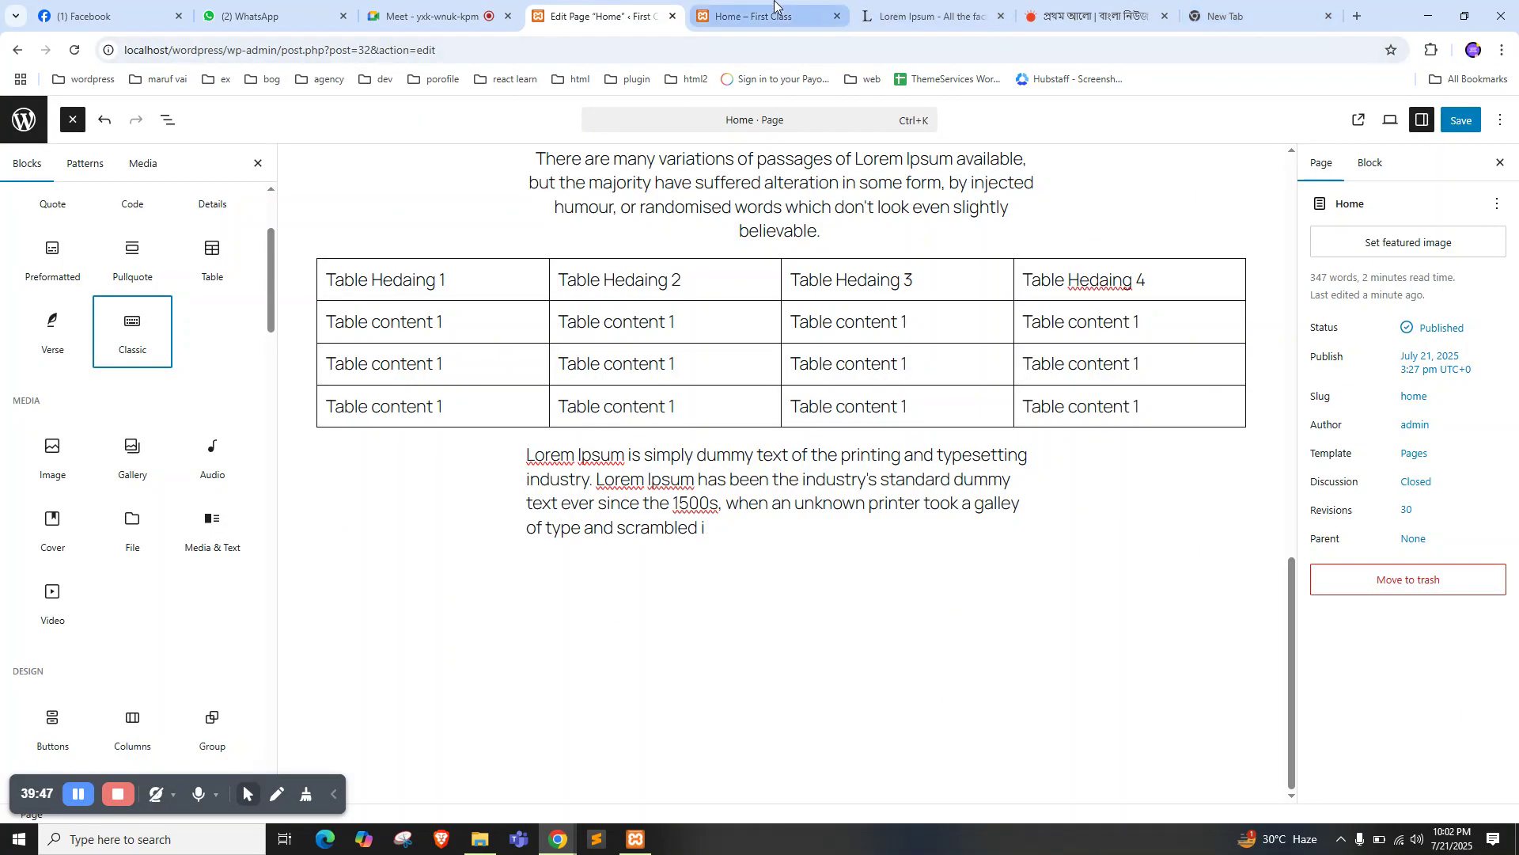
Insert an Image block below the verse and try to upload 2147707816.jpg from the Downloads folder
click(52, 455)
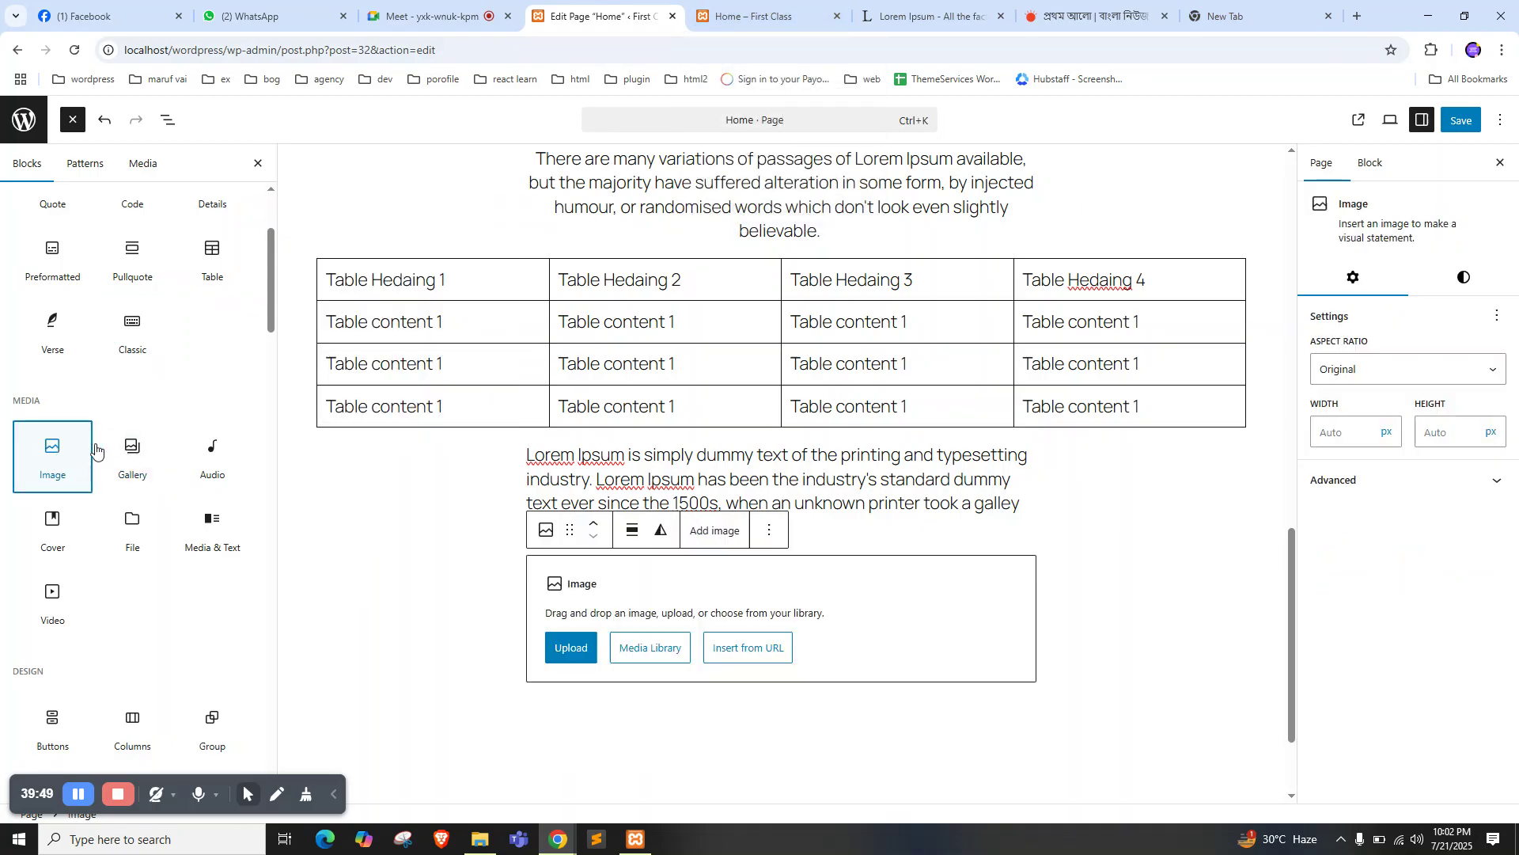
click(571, 647)
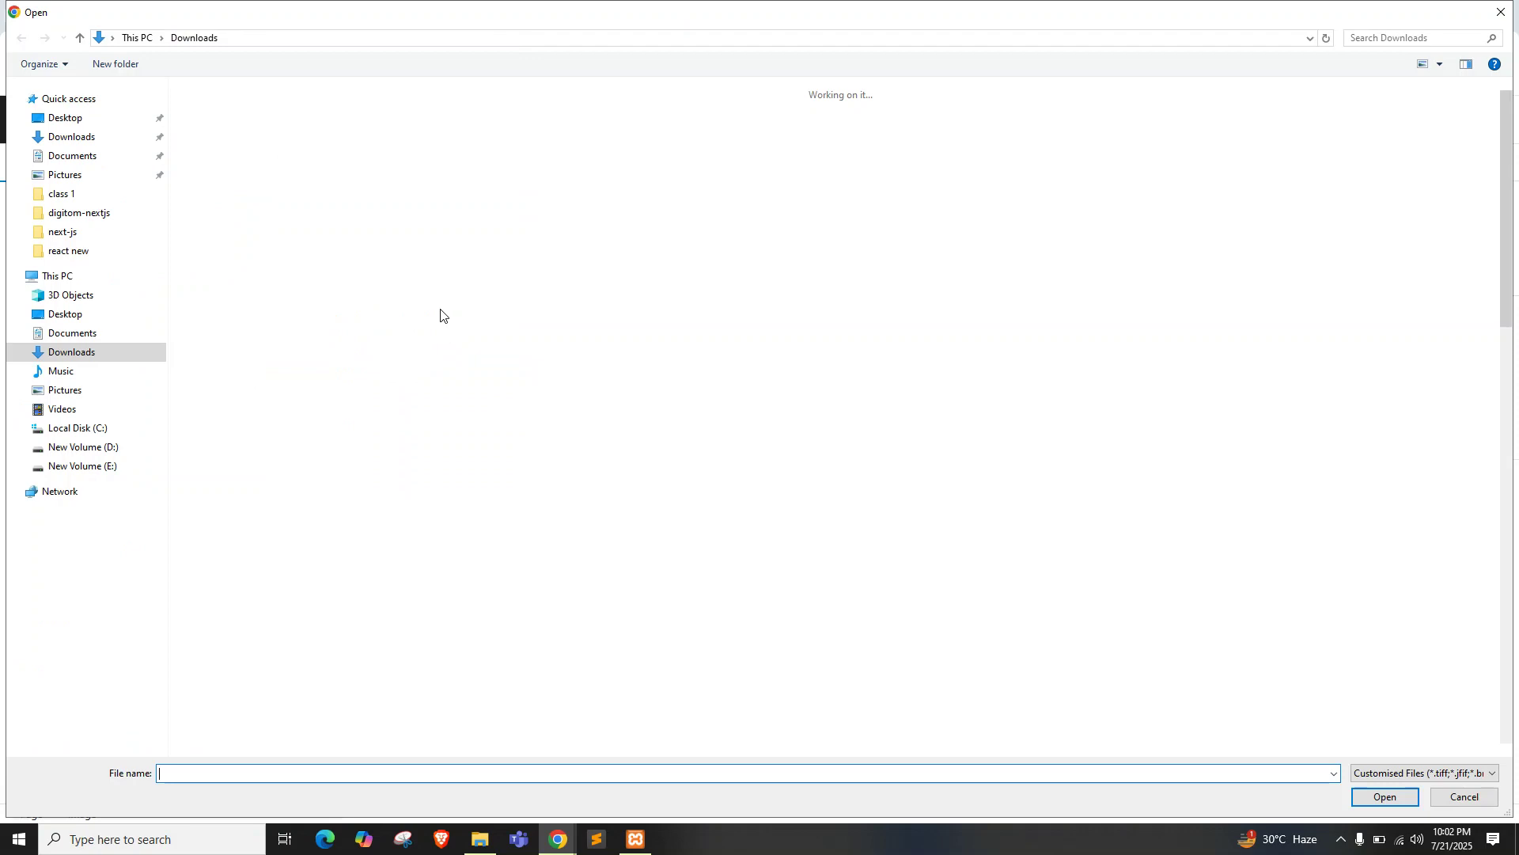
scroll(811, 473, down, 12)
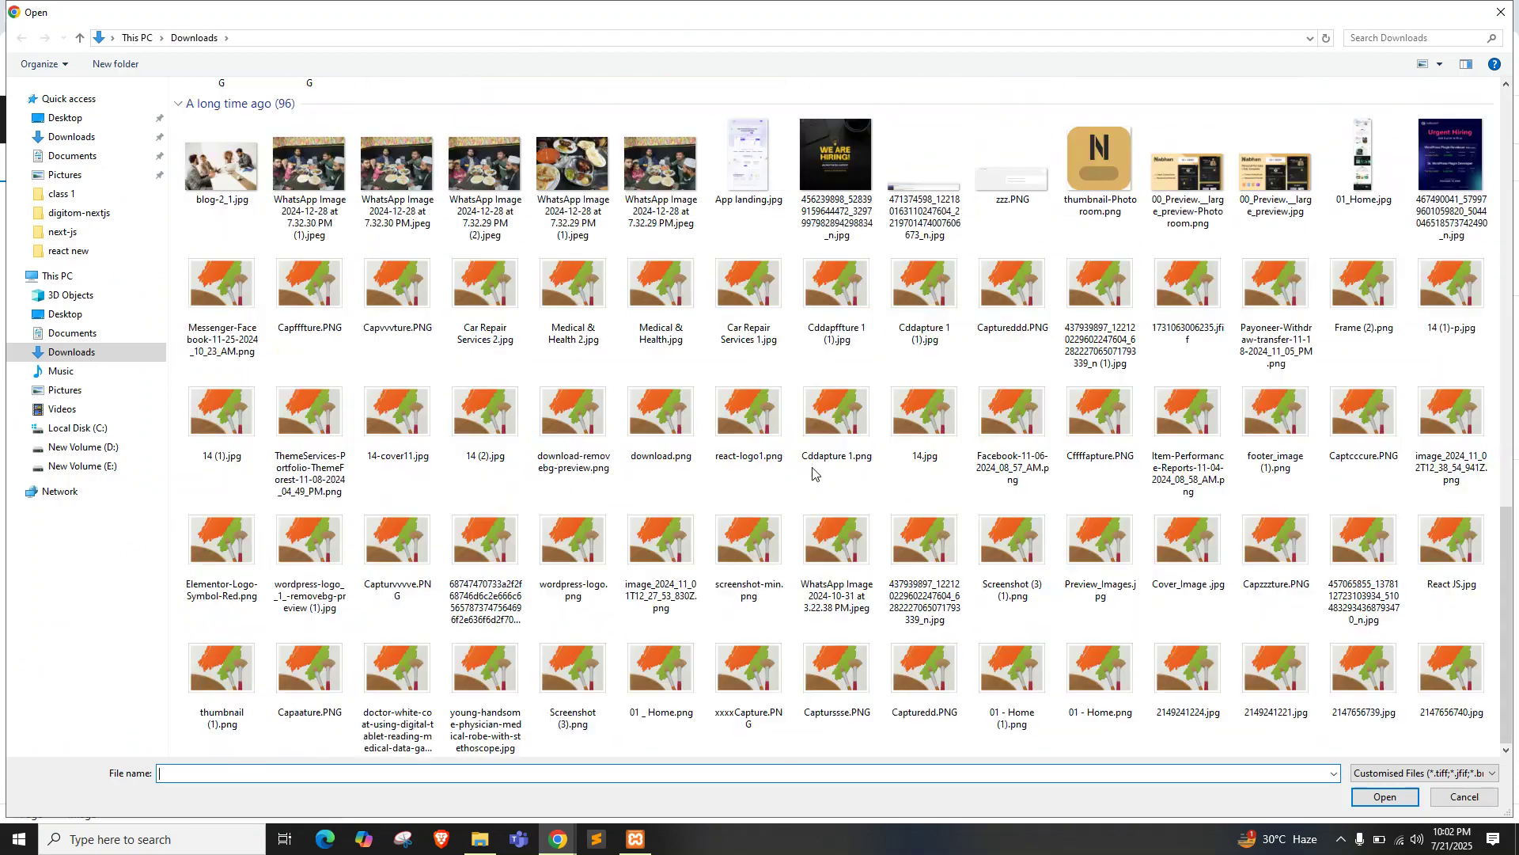
scroll(799, 459, up, 2)
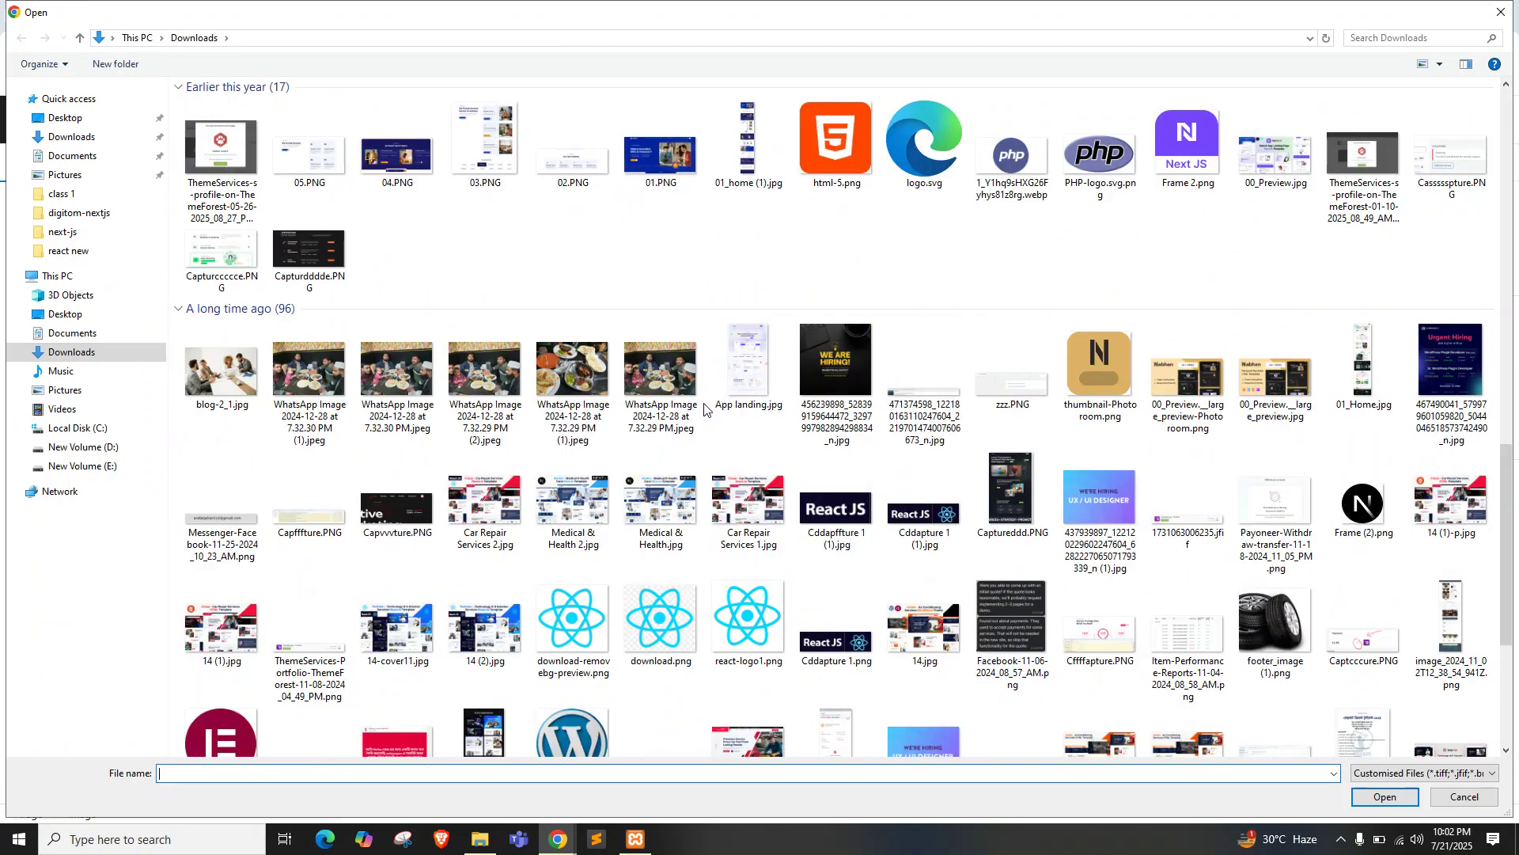
scroll(639, 328, up, 3)
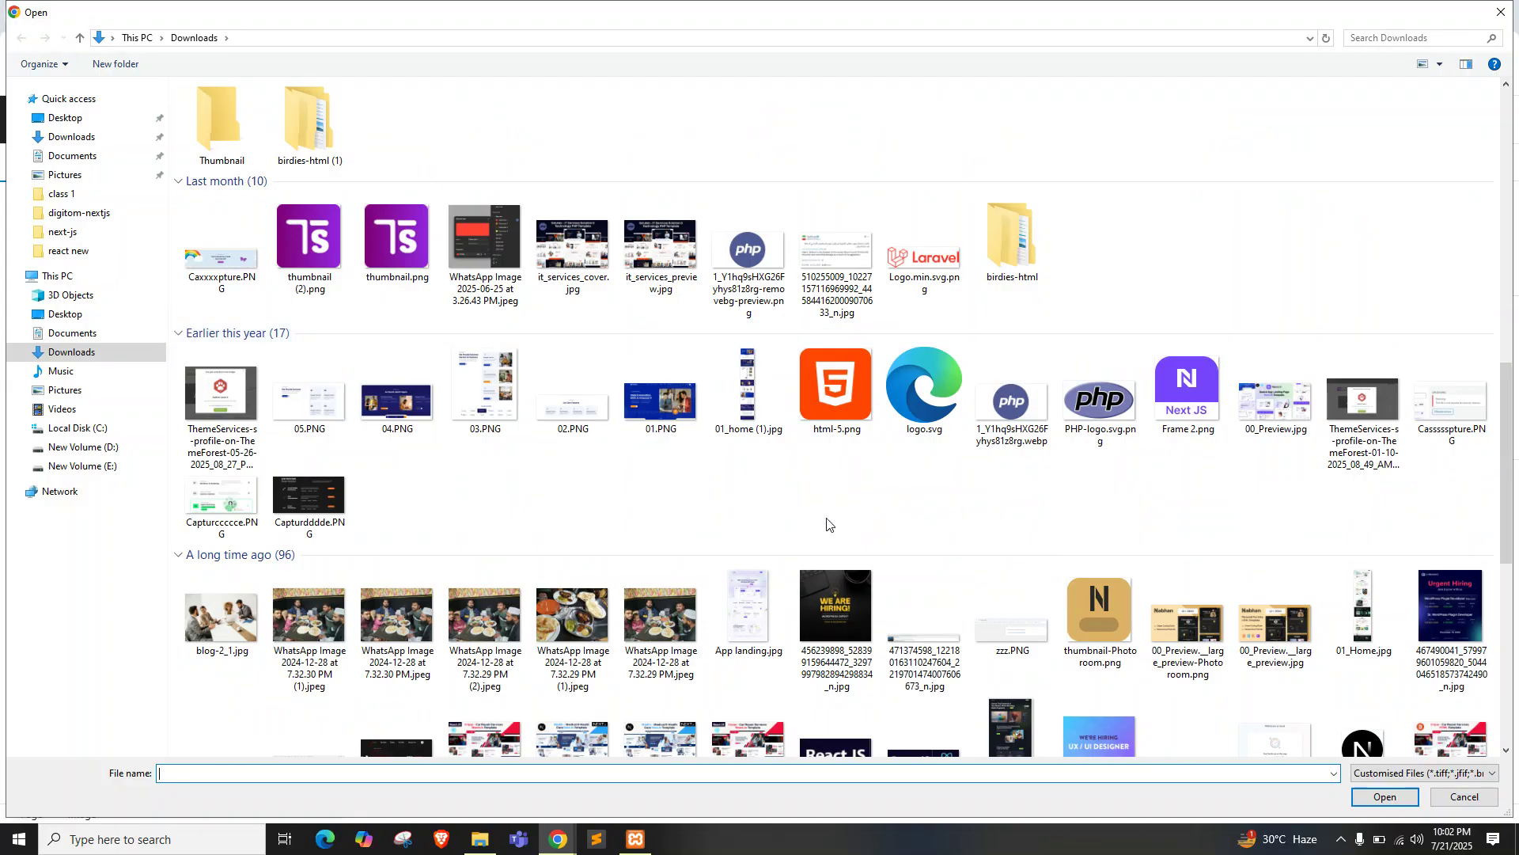
scroll(823, 517, up, 3)
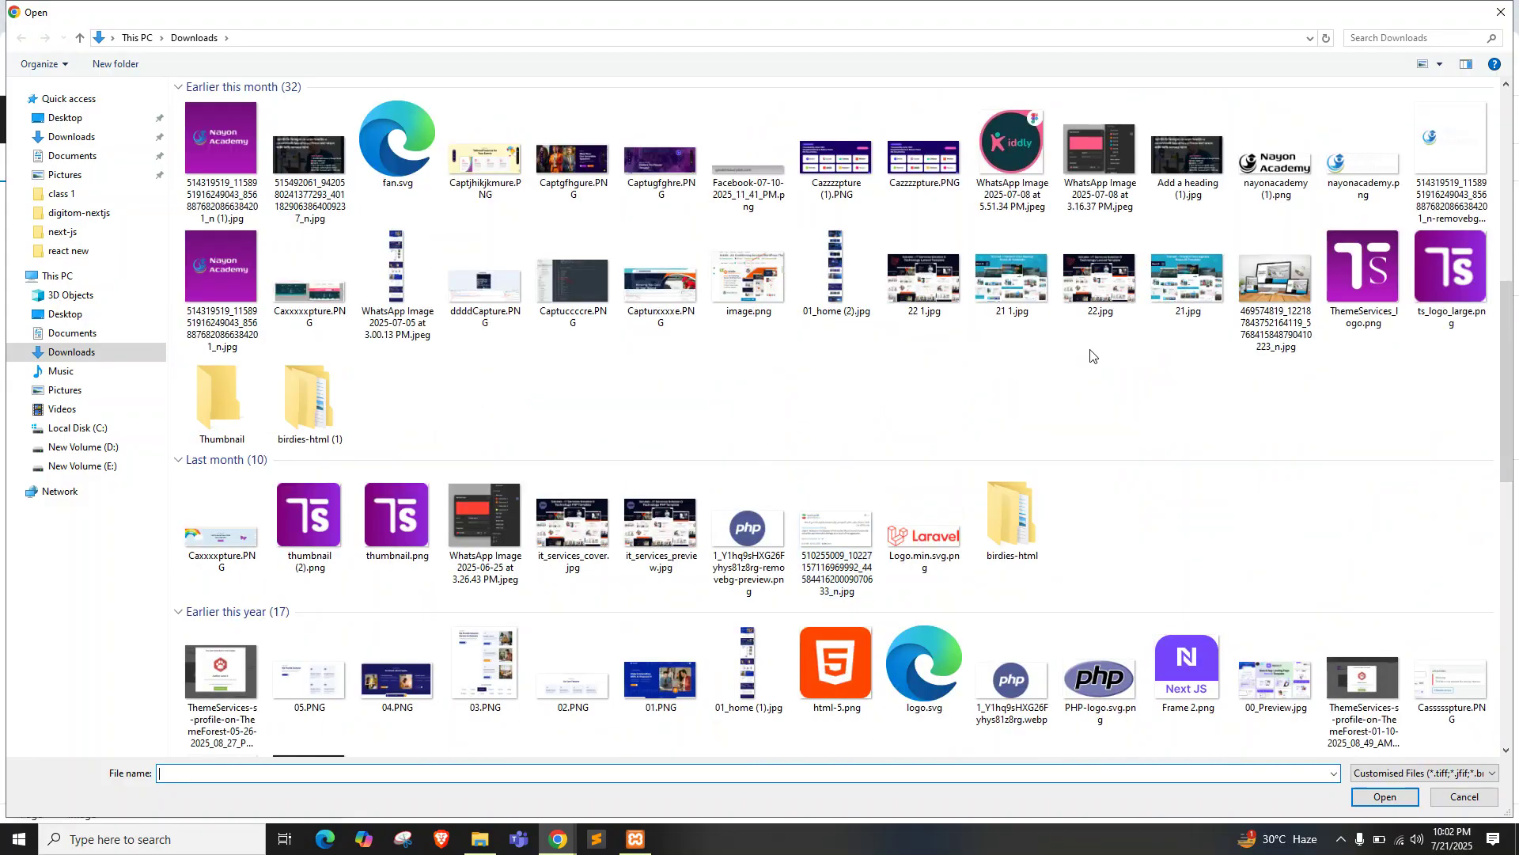
scroll(1091, 355, down, 3)
scroll(1088, 356, down, 5)
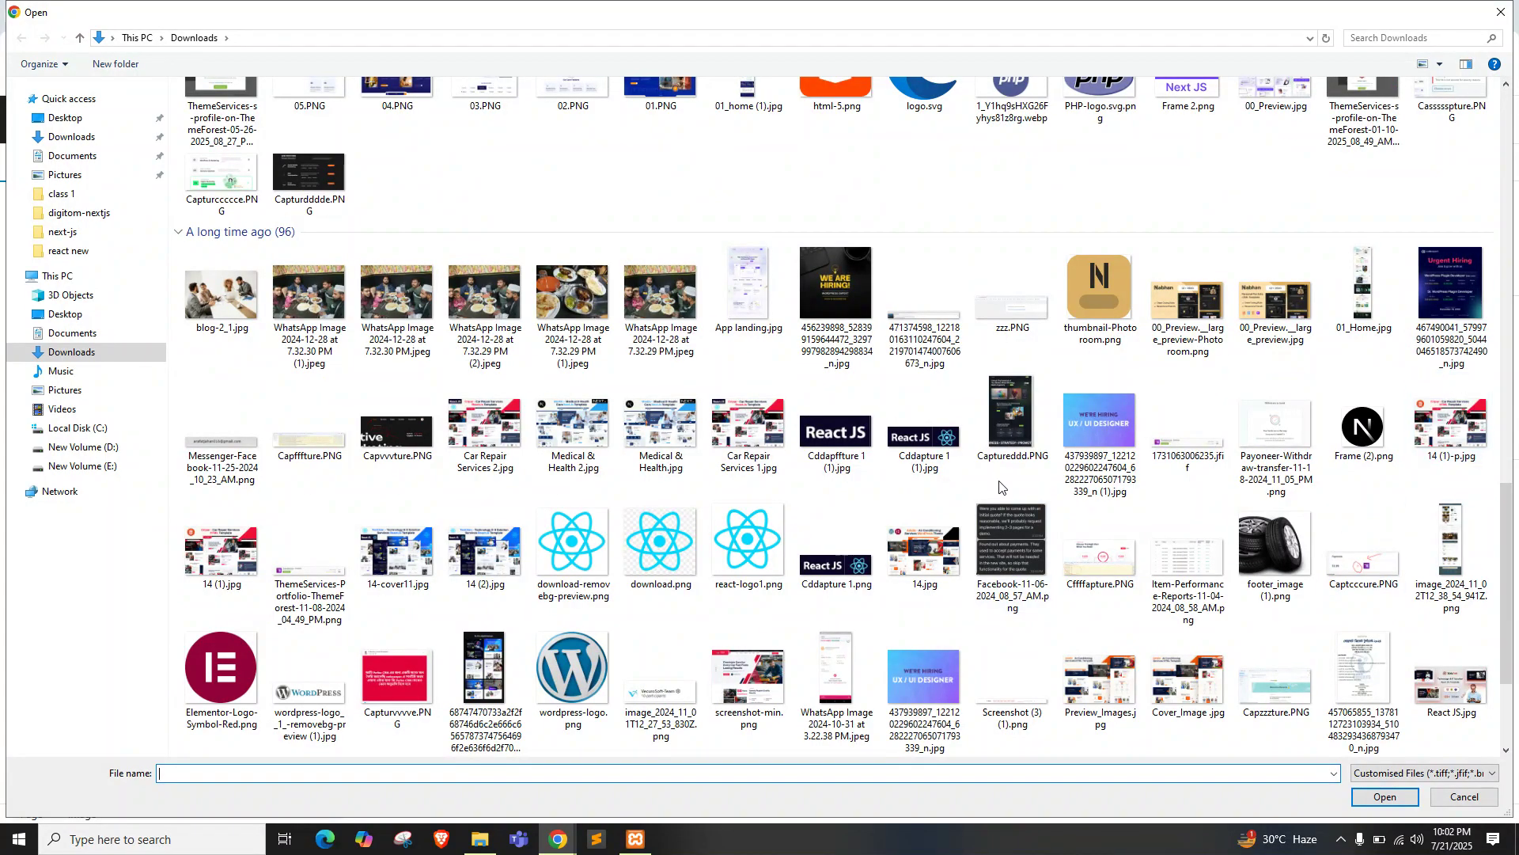
scroll(1000, 479, down, 5)
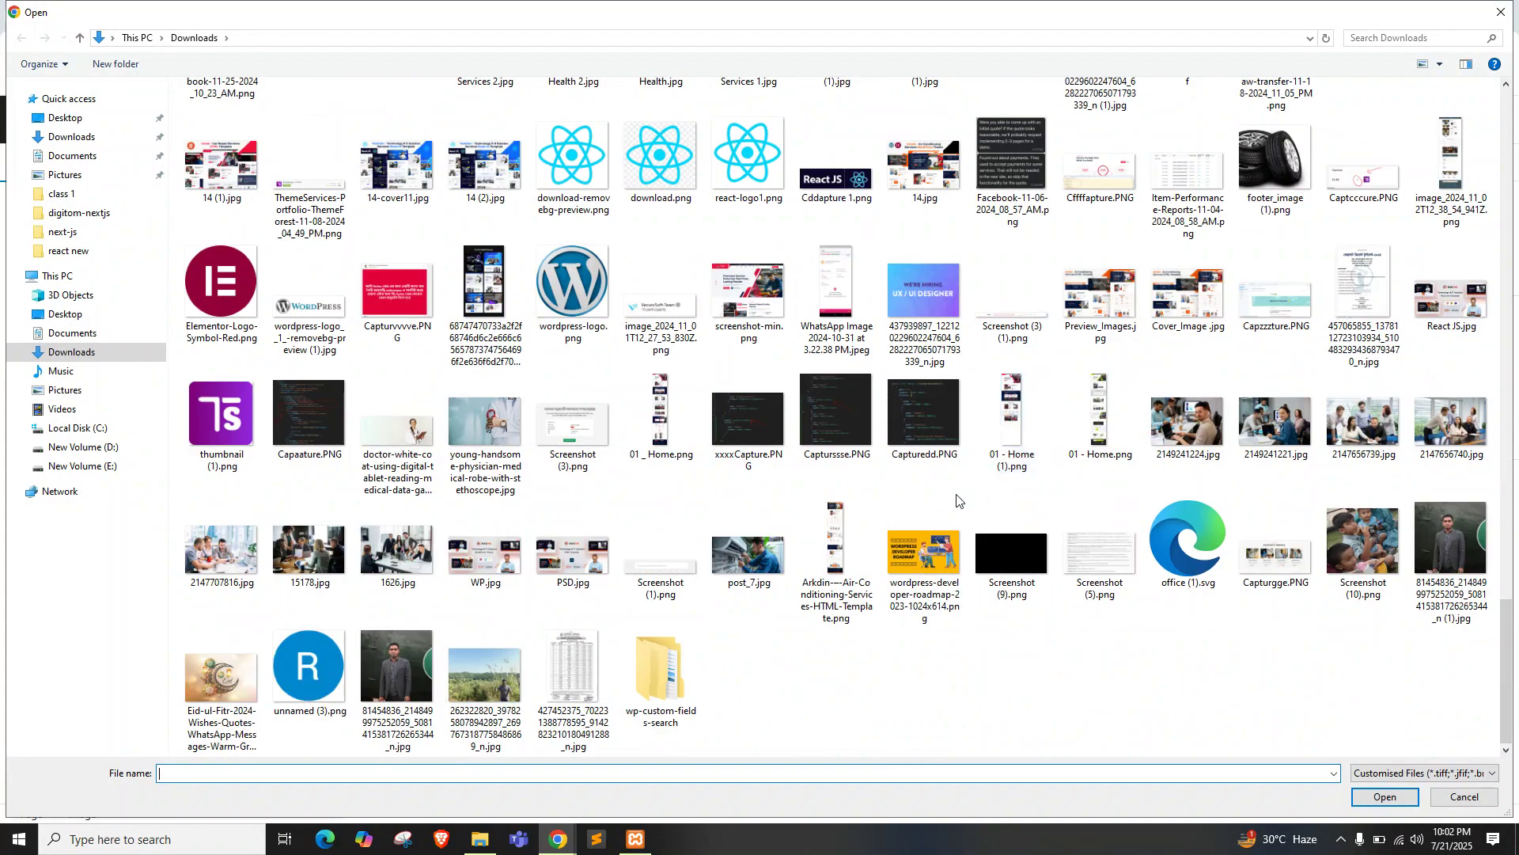
double_click(204, 564)
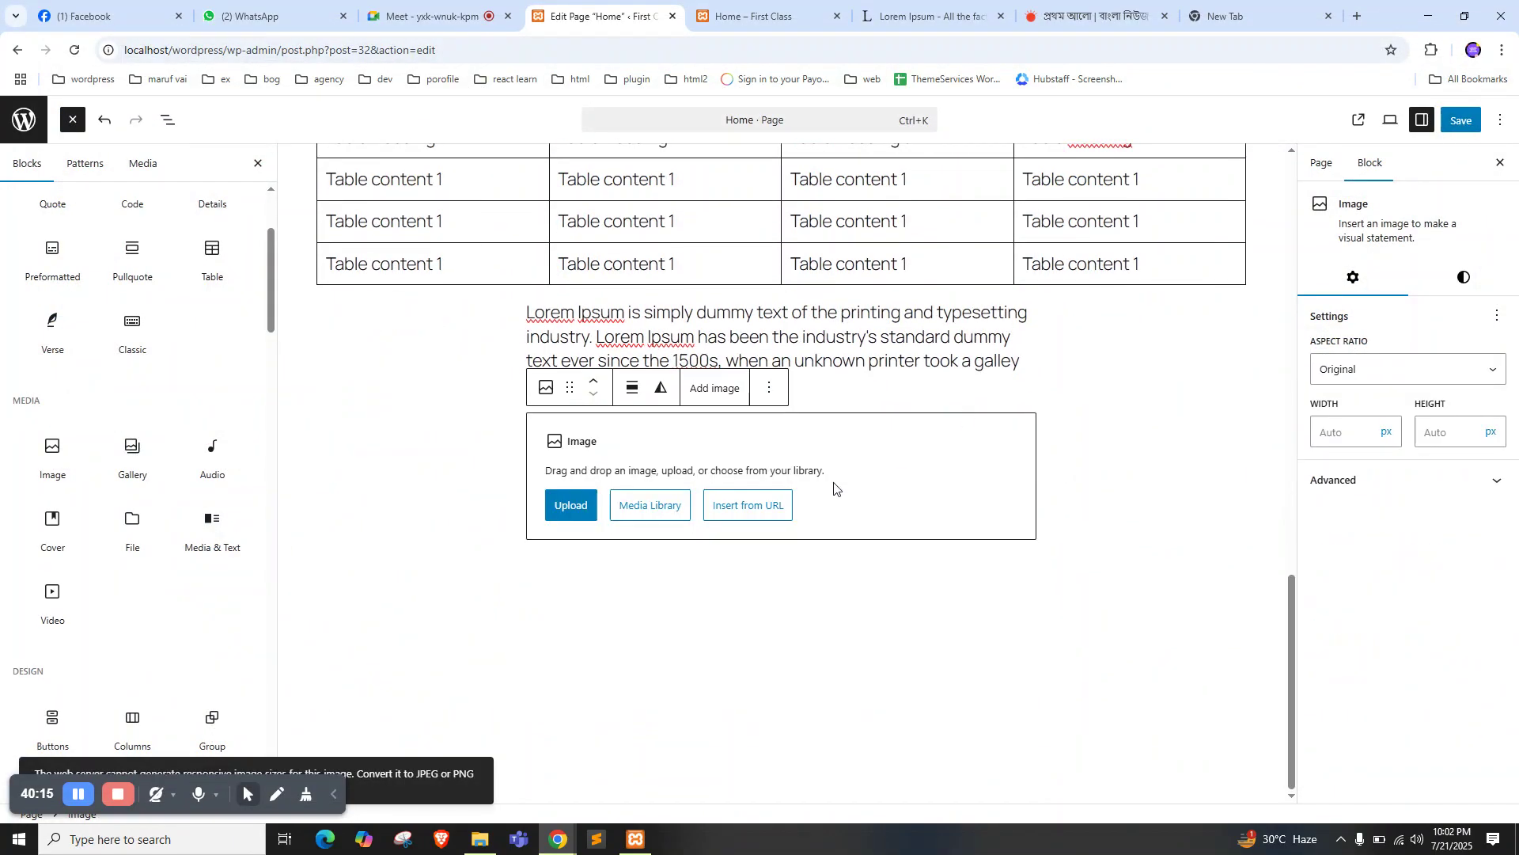
Try to upload 15178.jpg from Downloads into the Image block, then save the page
click(570, 498)
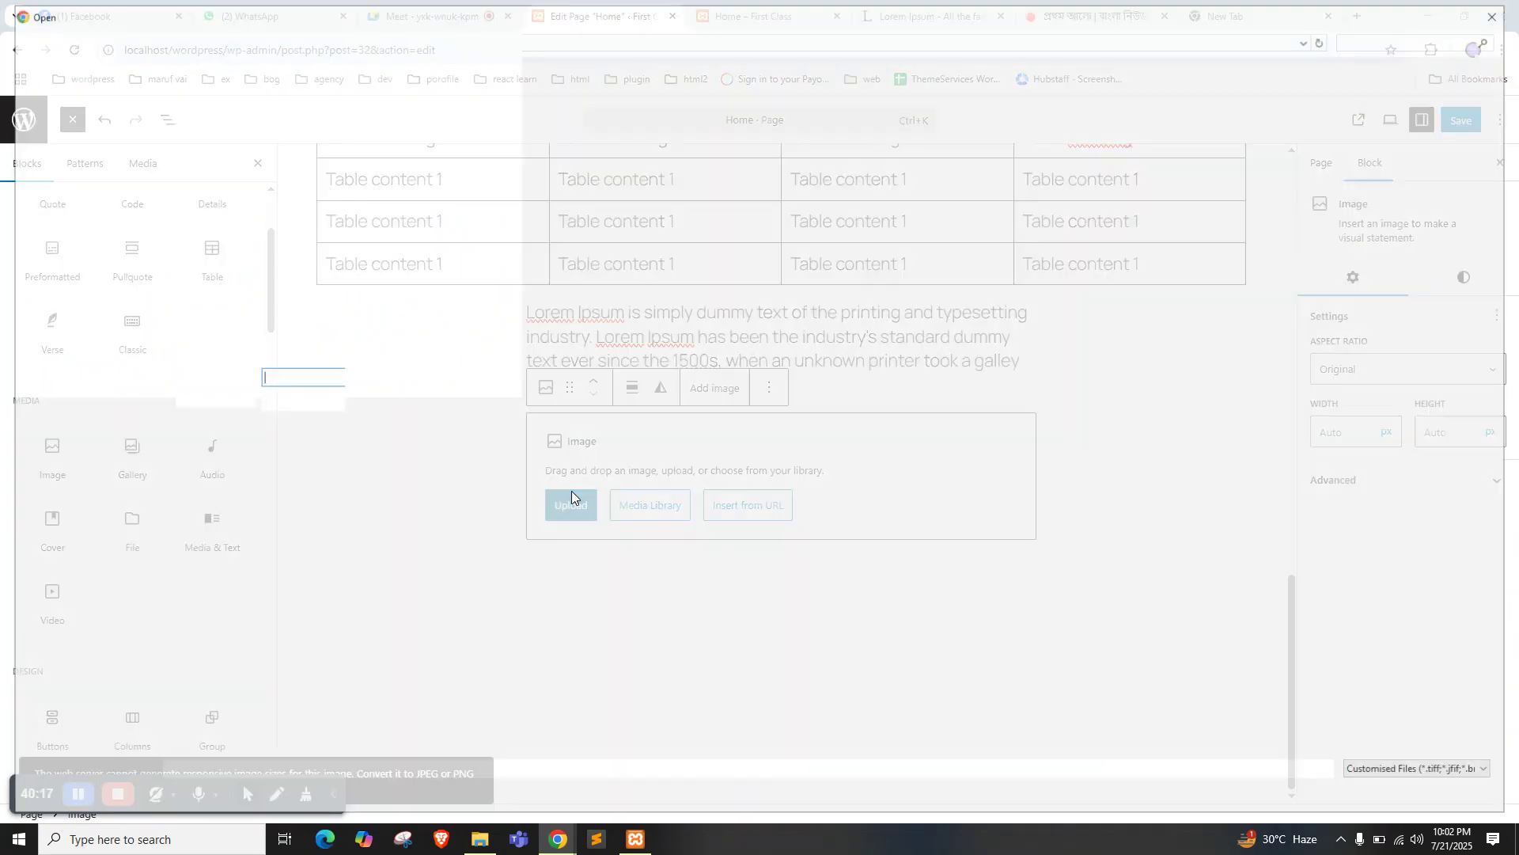
scroll(506, 420, down, 20)
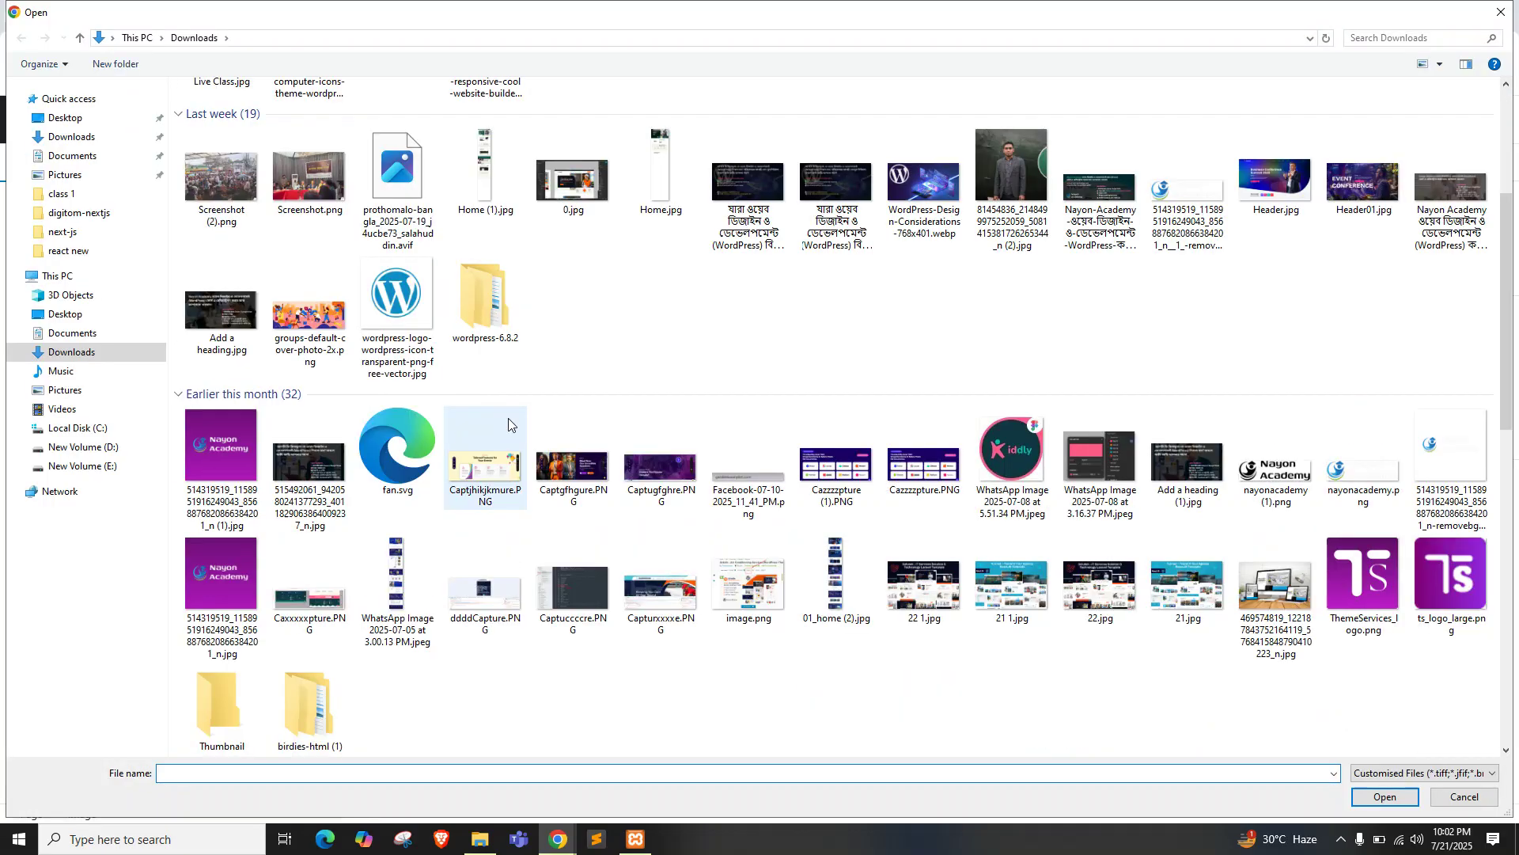
scroll(514, 423, down, 4)
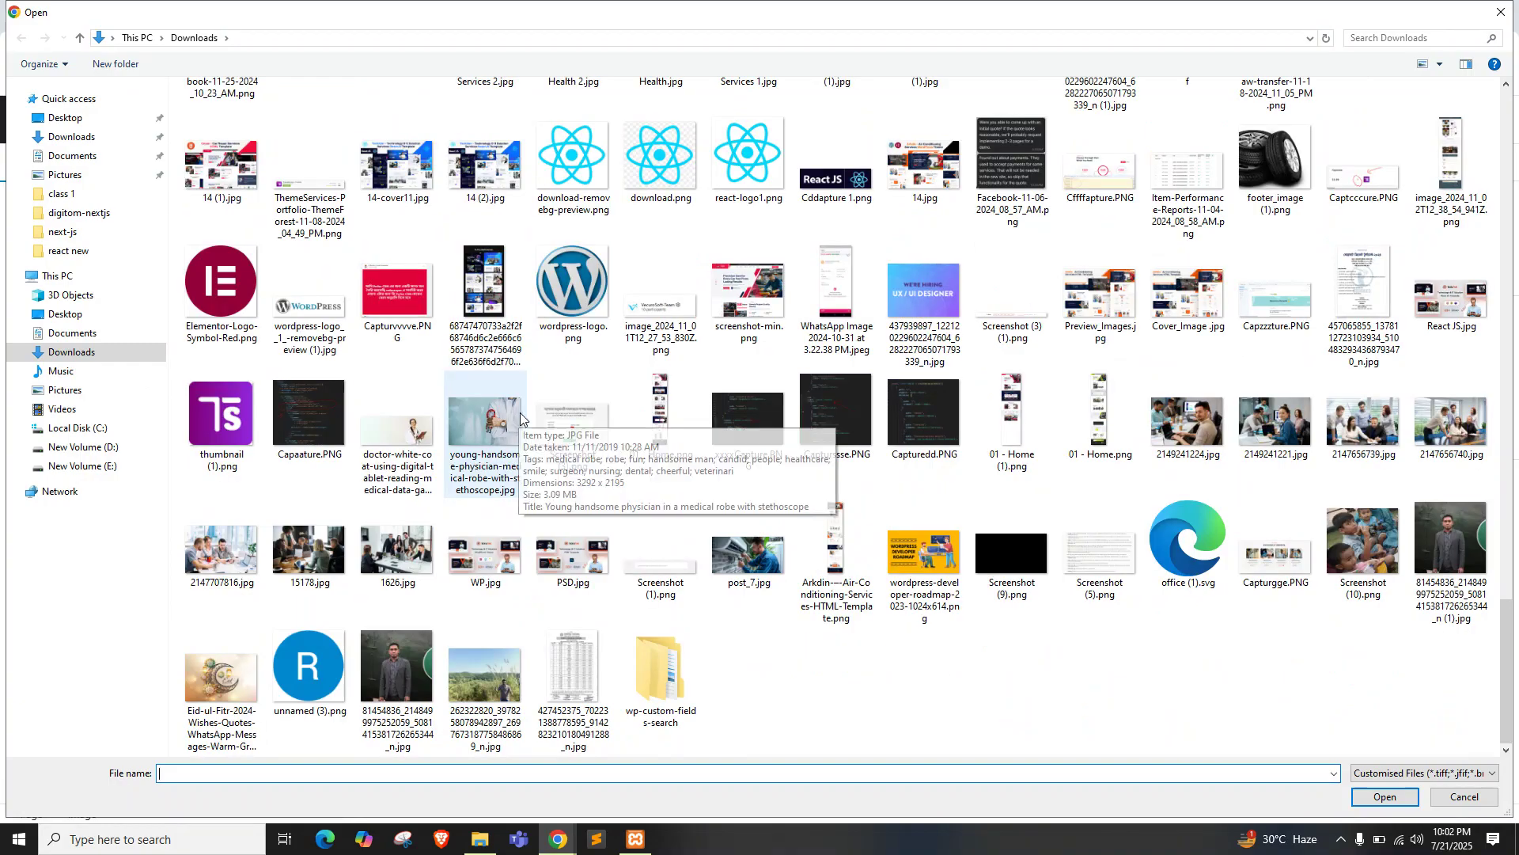
double_click(292, 564)
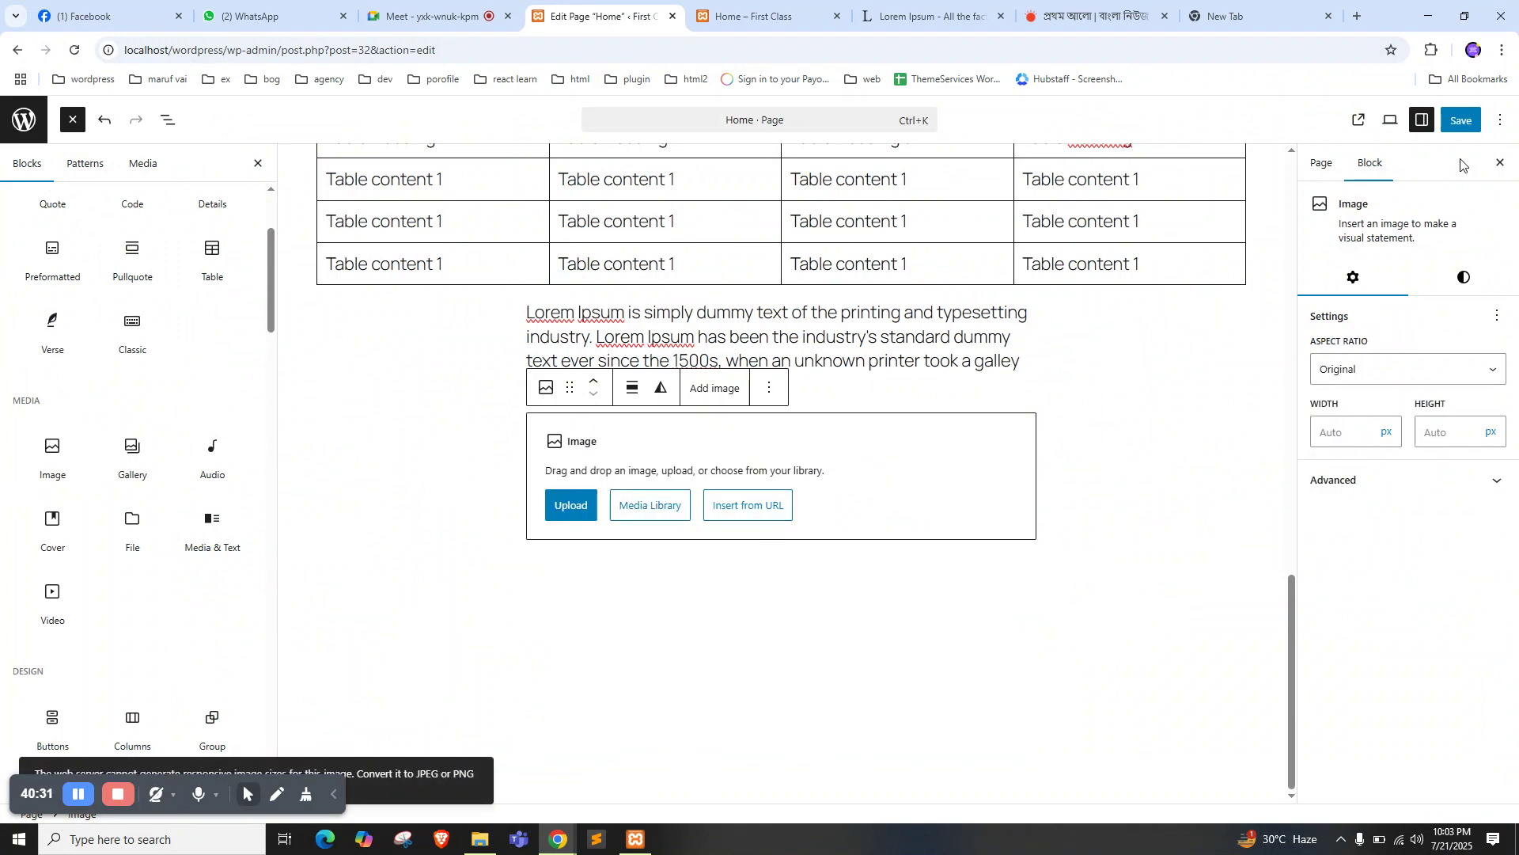
click(1460, 120)
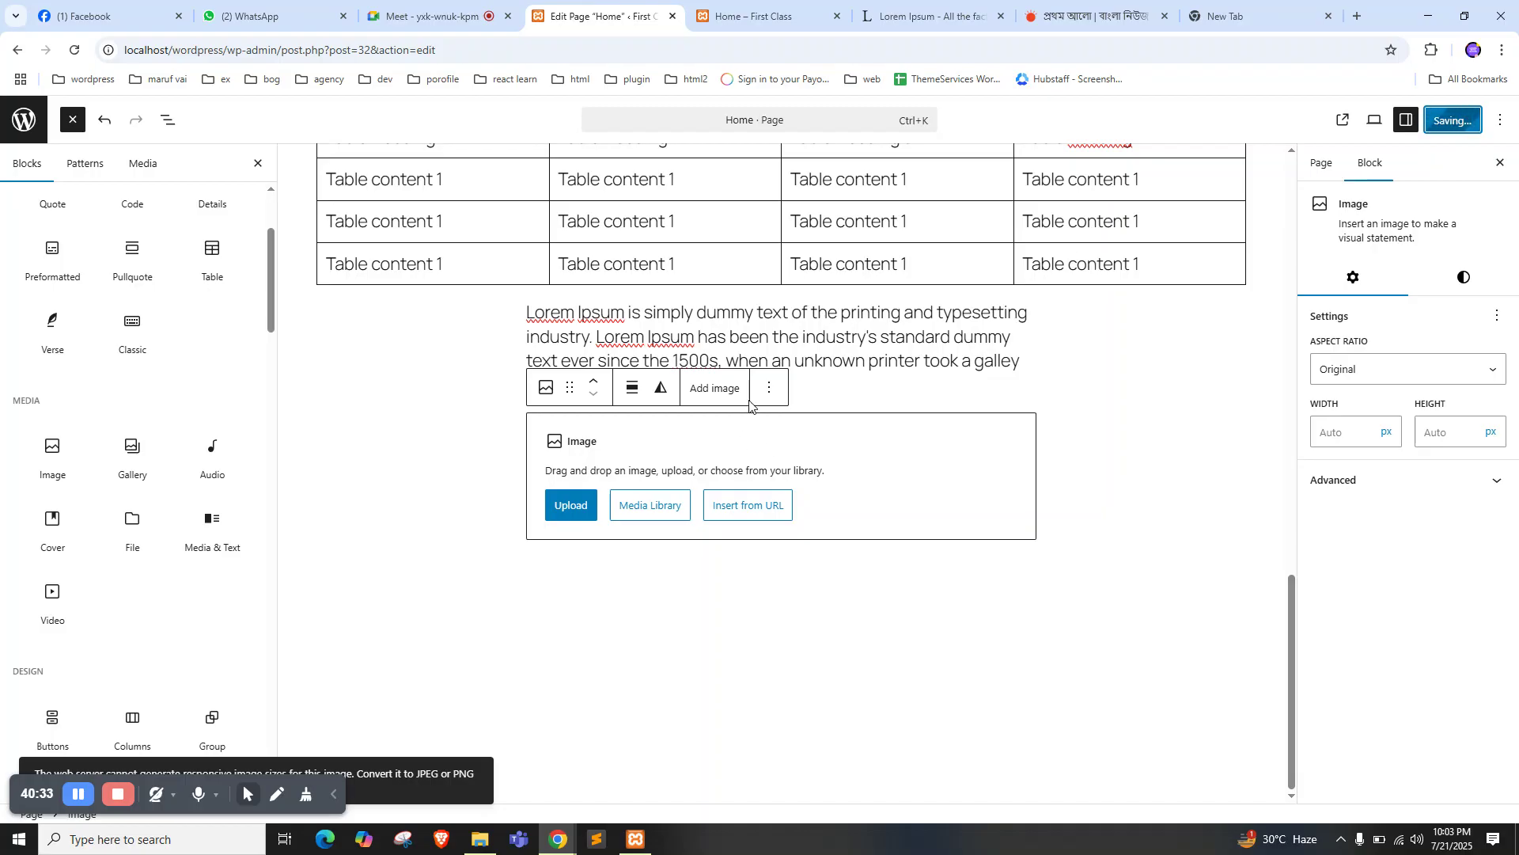